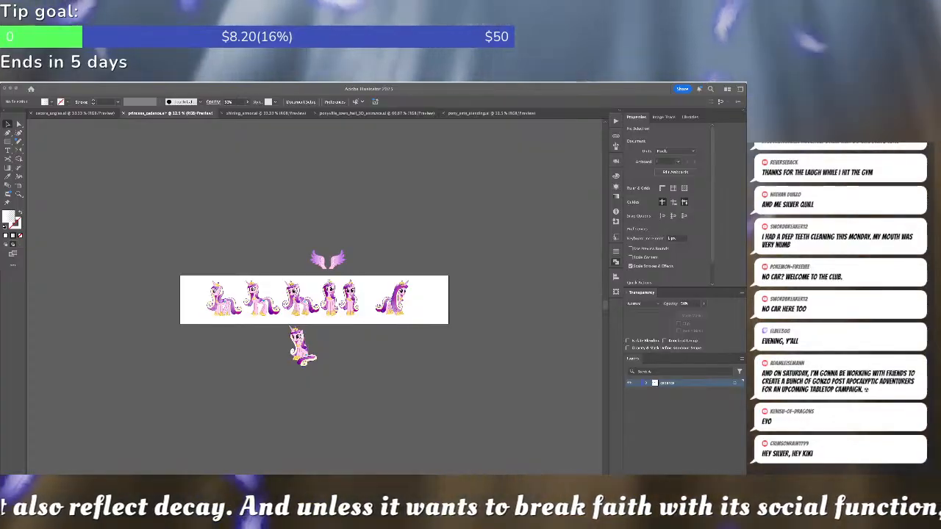
Look over the princess character sheet and the Ponyville town hall entrance background
{"action": "left_click", "coordinate": [509, 231]}
{"action": "key", "text": "super+equal"}
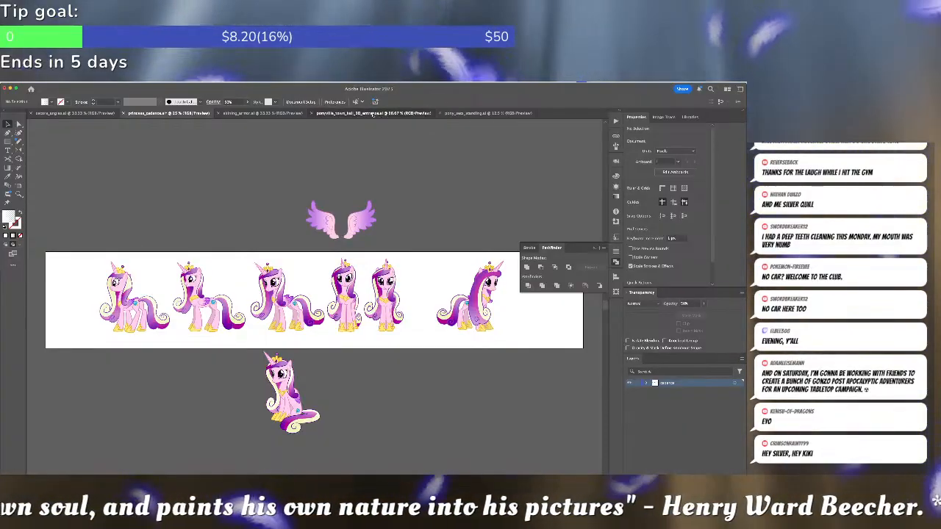
{"action": "left_click", "coordinate": [368, 114]}
{"action": "key", "text": "super+minus"}
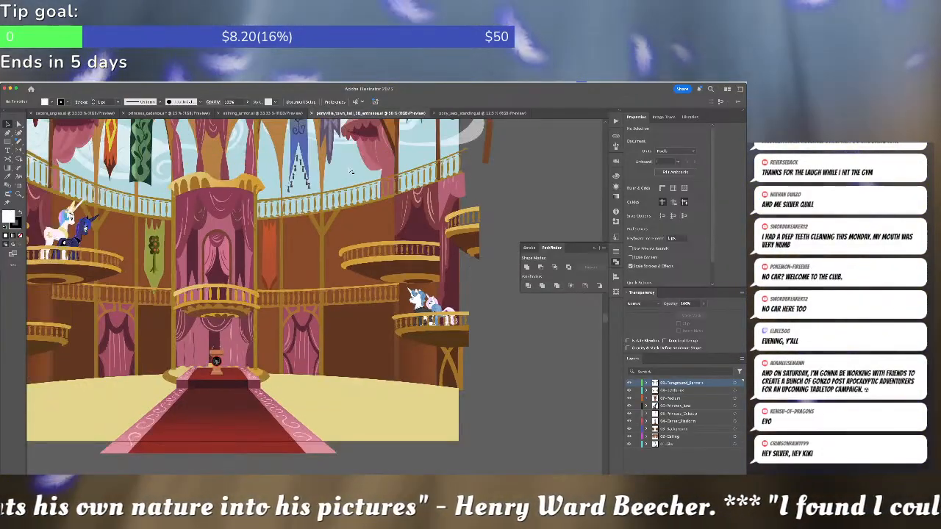
{"action": "left_click_drag", "start_coordinate": [298, 177], "coordinate": [379, 192]}
{"action": "scroll", "coordinate": [363, 200], "scroll_direction": "right", "scroll_amount": 2}
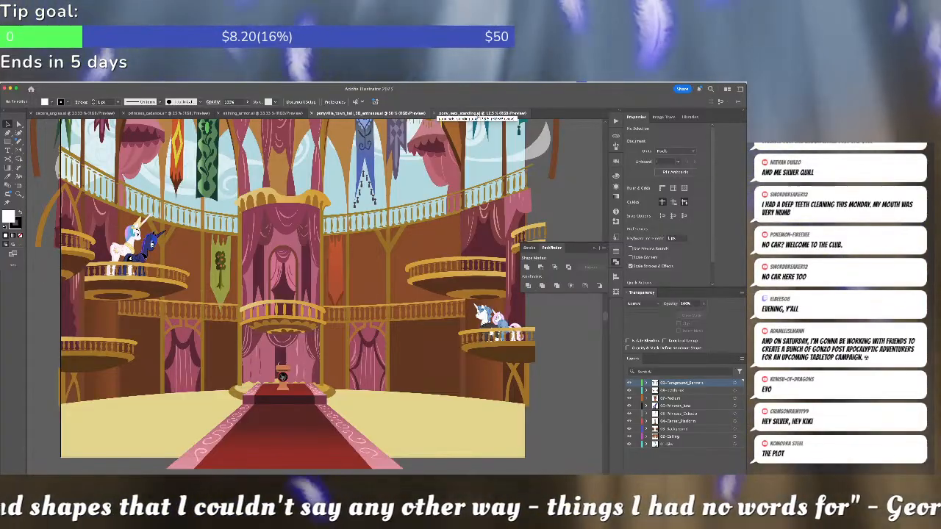
In the standing ponies file, toggle layer visibility to inspect groups 01 through 04 on the artboard one at a time
{"action": "left_click", "coordinate": [478, 113]}
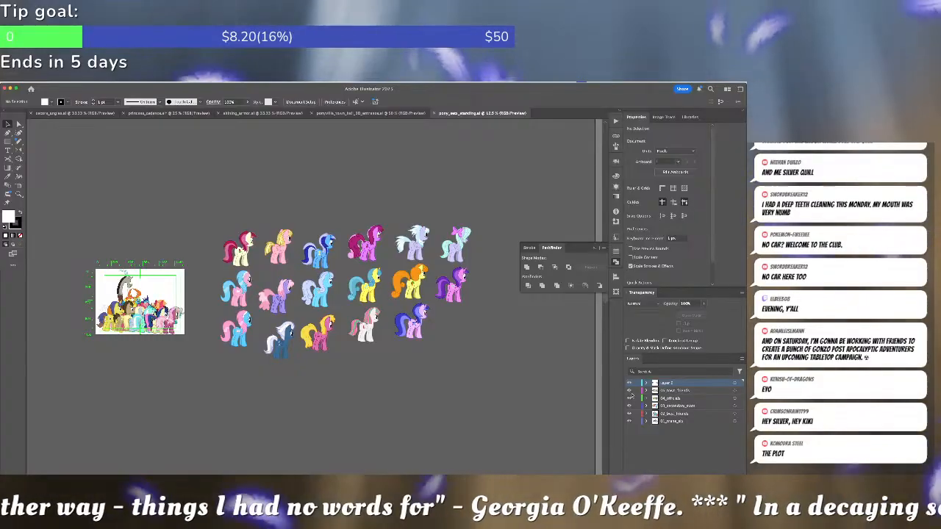
{"action": "left_click", "coordinate": [629, 414]}
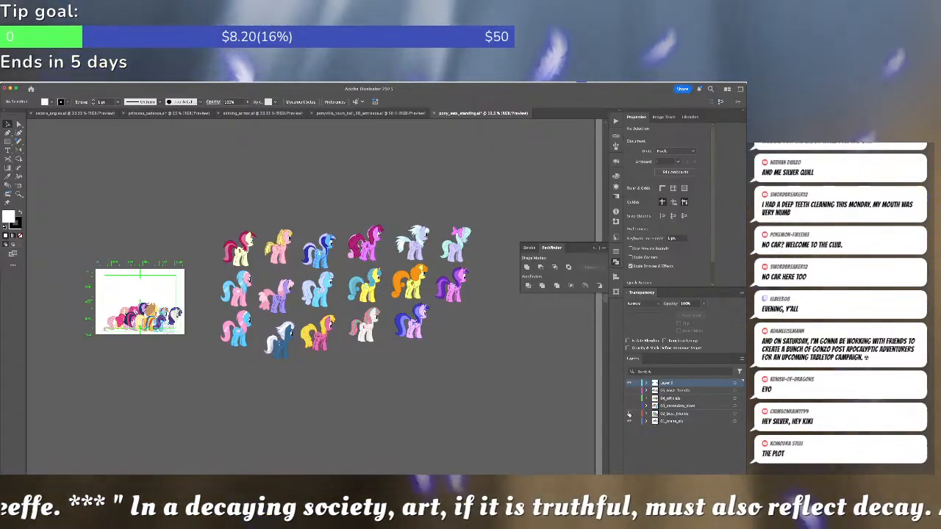
{"action": "left_click", "coordinate": [629, 413]}
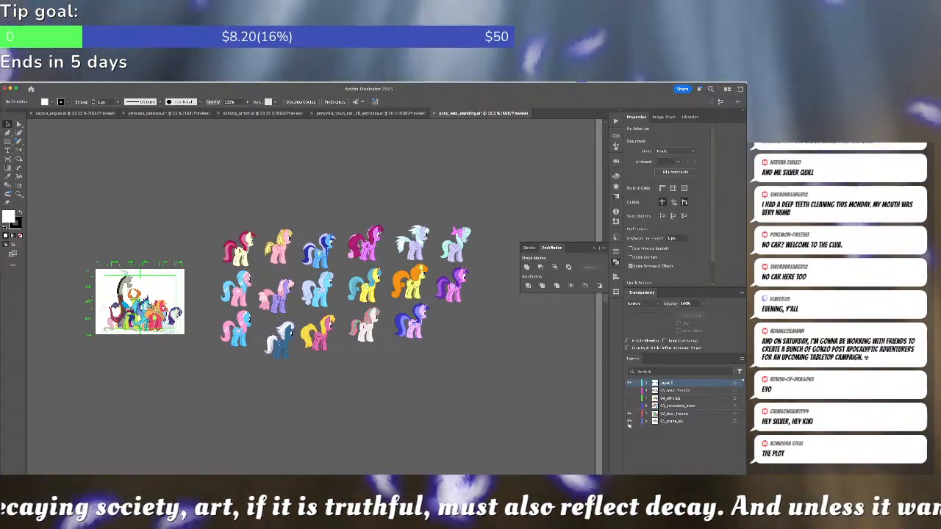
{"action": "left_click", "coordinate": [628, 421]}
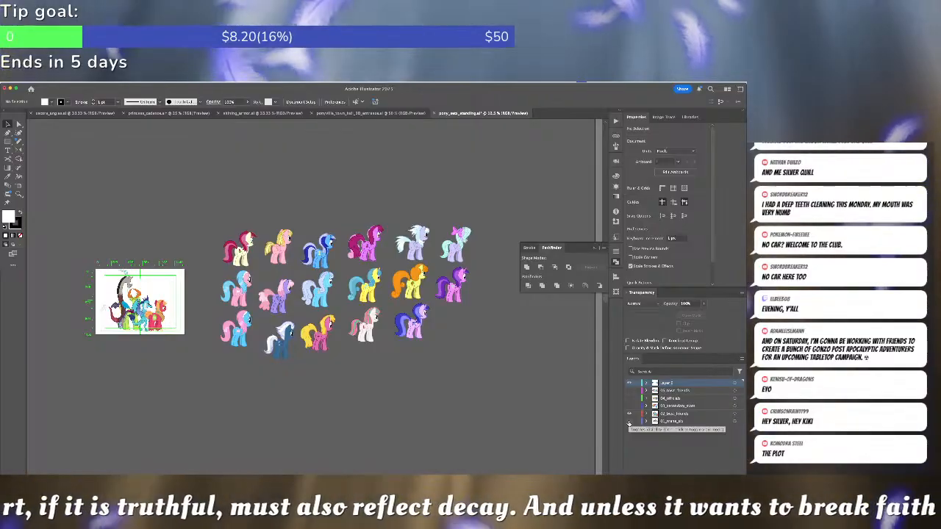
{"action": "left_click", "coordinate": [629, 405]}
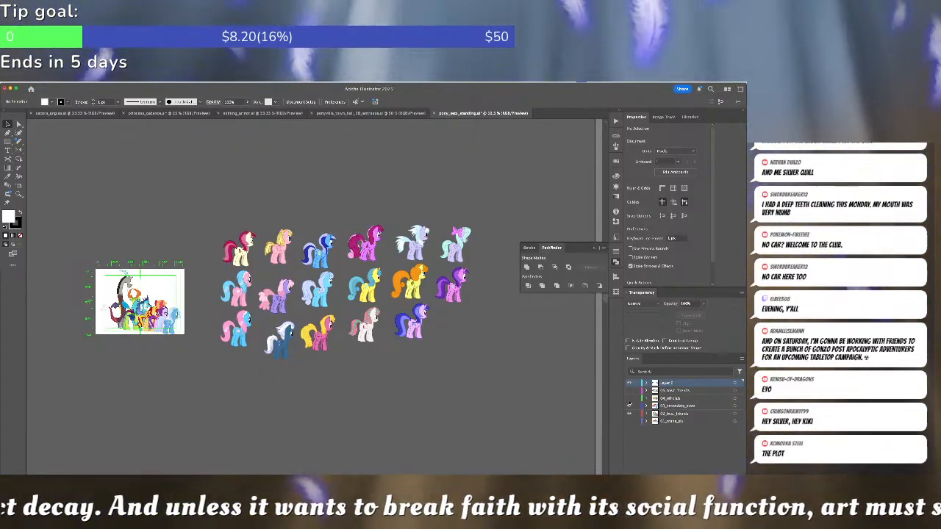
{"action": "left_click", "coordinate": [629, 413]}
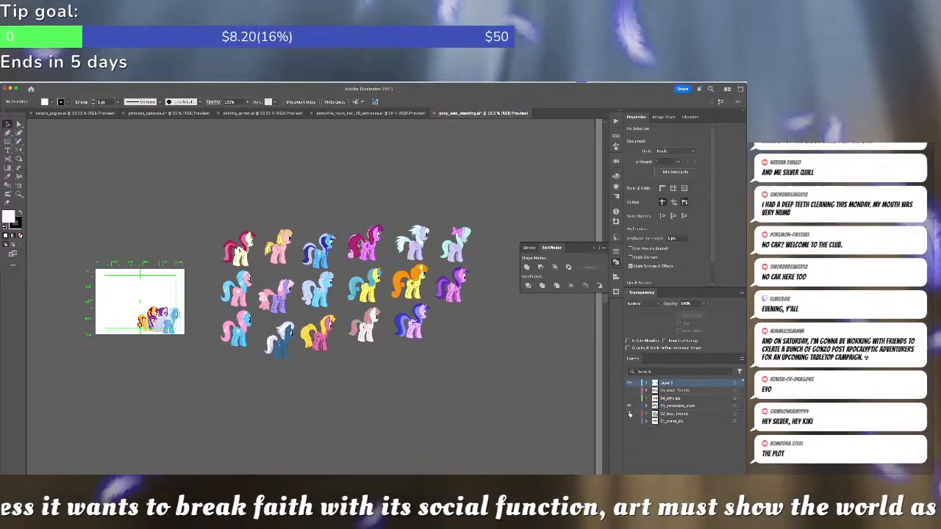
{"action": "left_click", "coordinate": [629, 398]}
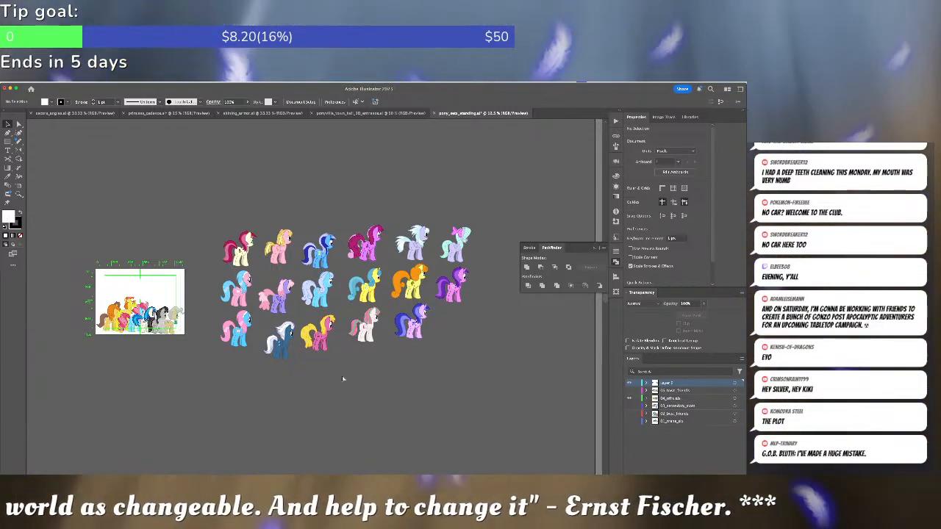
Examine the 04 and 05 pony groups up close, then leave only the 01 group showing on the artboard
{"action": "key", "text": "super+0"}
{"action": "key", "text": "super+minus"}
{"action": "key", "text": "super+minus"}
{"action": "key", "text": "super+minus"}
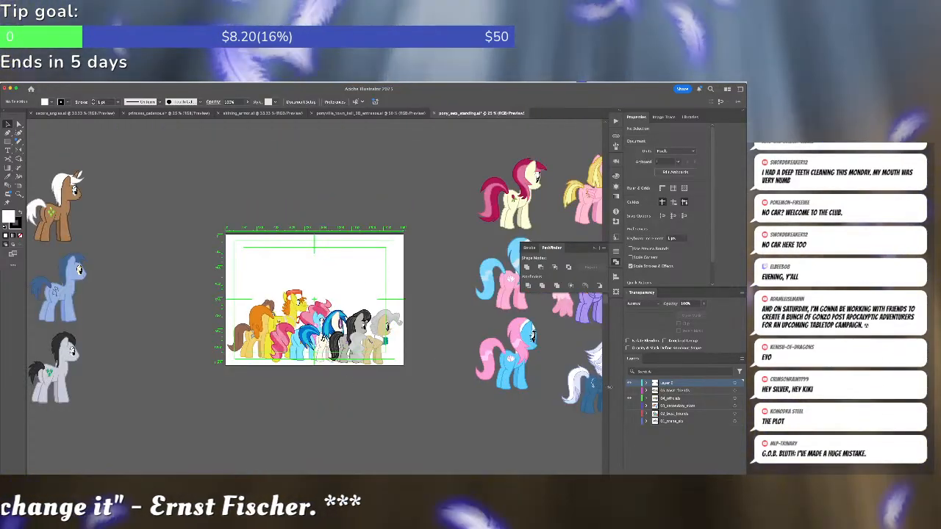
{"action": "left_click", "coordinate": [629, 398]}
{"action": "left_click", "coordinate": [630, 390]}
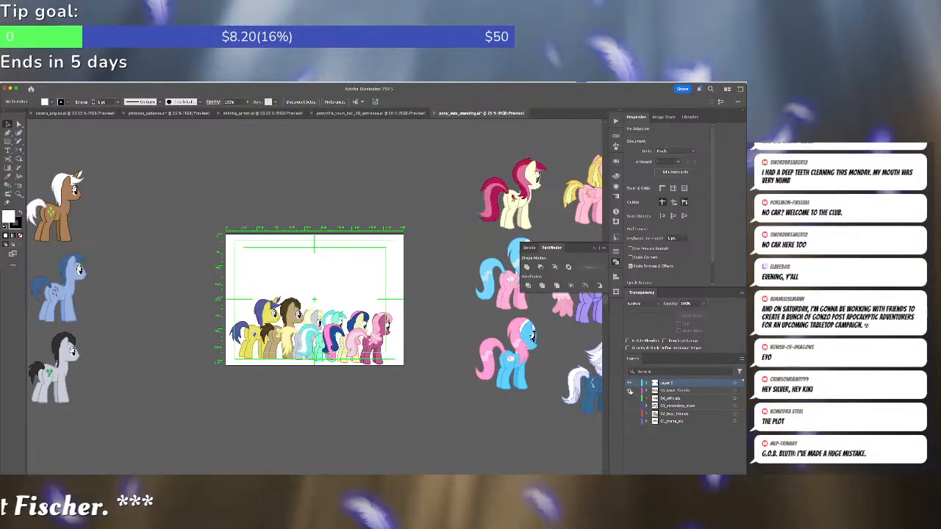
{"action": "left_click", "coordinate": [630, 390]}
{"action": "left_click", "coordinate": [630, 420]}
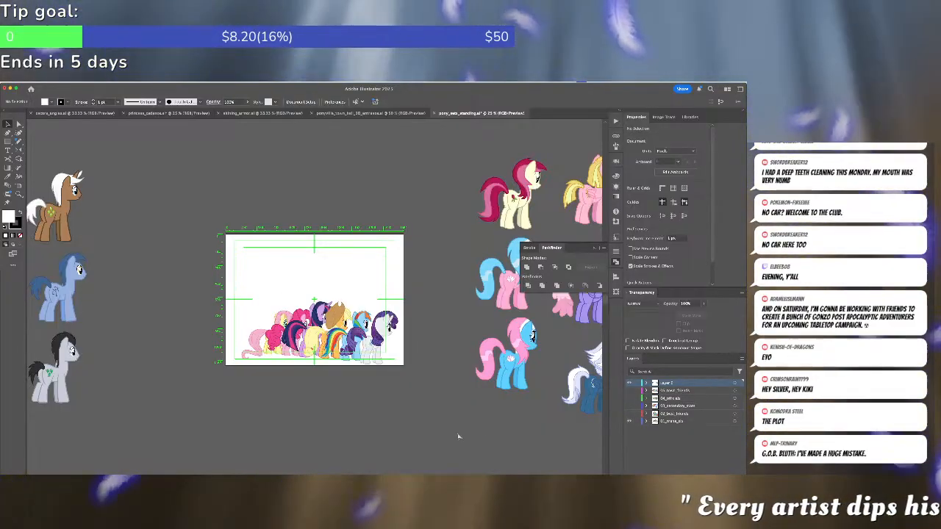
Move the magenta pony from the top row to the end of the bottom row and save the standing ponies file
{"action": "key", "text": "super+minus"}
{"action": "key", "text": "super+minus"}
{"action": "key", "text": "super+minus"}
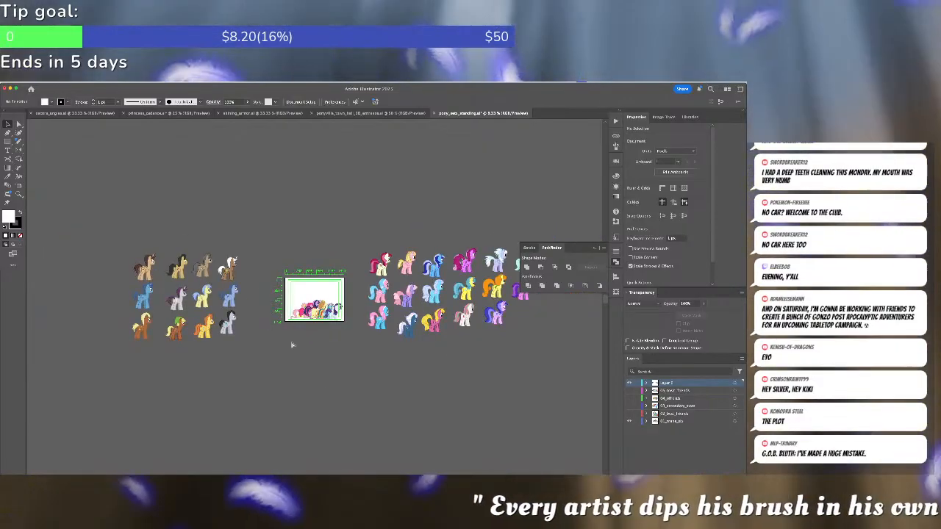
{"action": "key", "text": "super+s"}
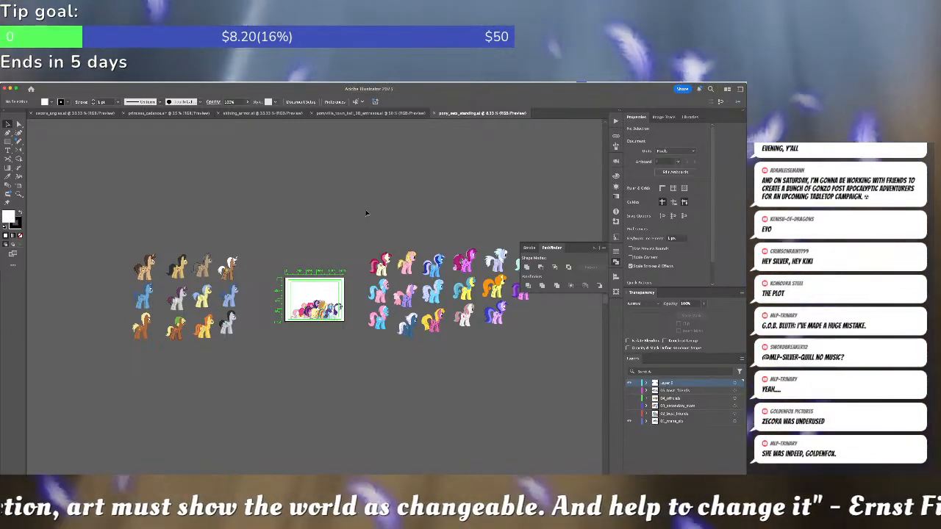
{"action": "left_click_drag", "start_coordinate": [463, 262], "coordinate": [523, 318]}
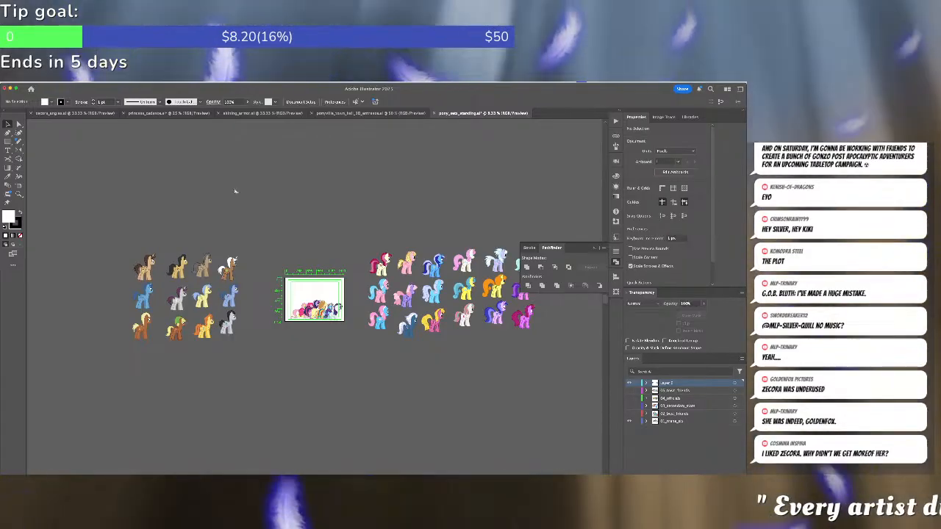
{"action": "key", "text": "super+s"}
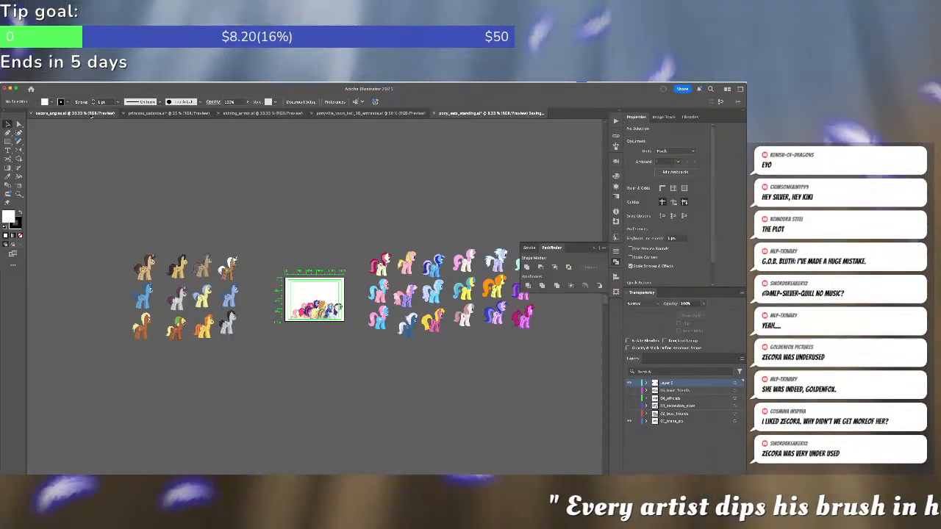
View the Zecora angles sheet and toggle its references layer off and on to check the images below the artboard
{"action": "left_click", "coordinate": [87, 114]}
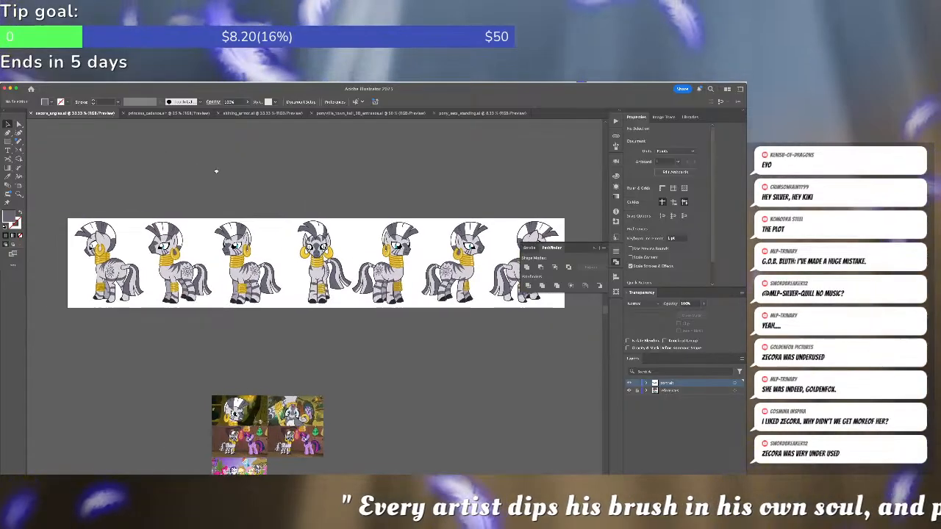
{"action": "scroll", "coordinate": [215, 171], "scroll_direction": "right", "scroll_amount": 2}
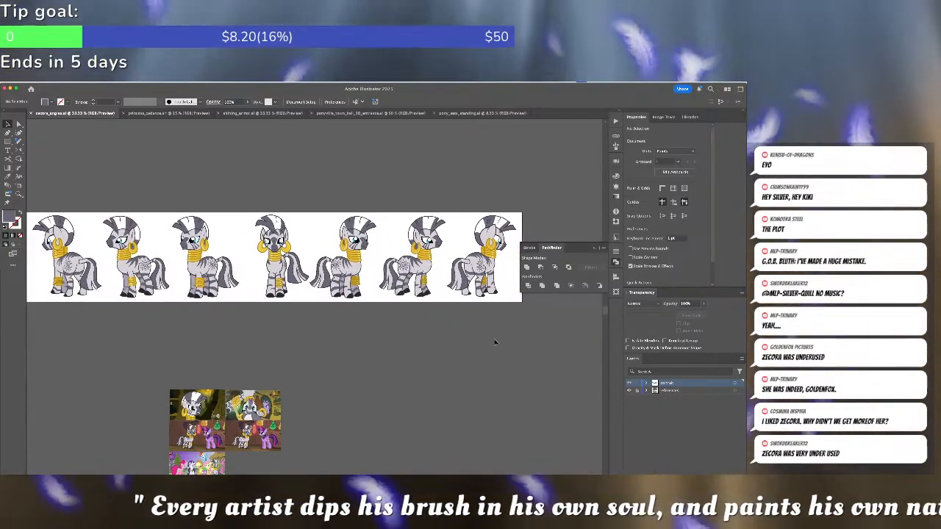
{"action": "left_click", "coordinate": [629, 390]}
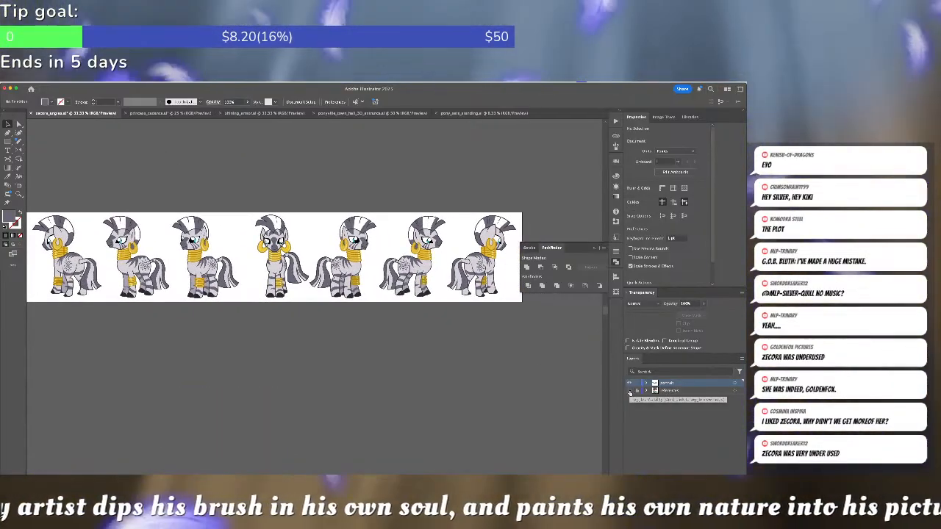
{"action": "left_click", "coordinate": [629, 390]}
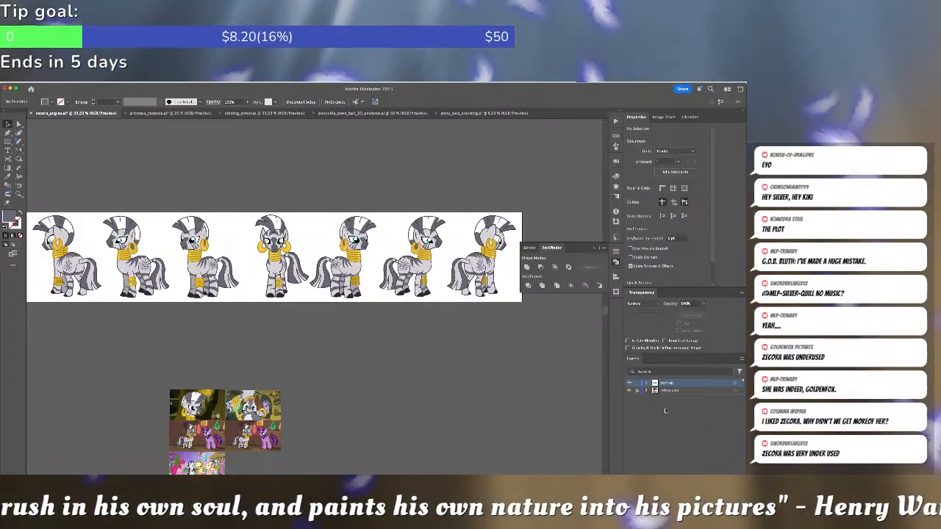
{"action": "scroll", "coordinate": [515, 418], "scroll_direction": "down", "scroll_amount": 3}
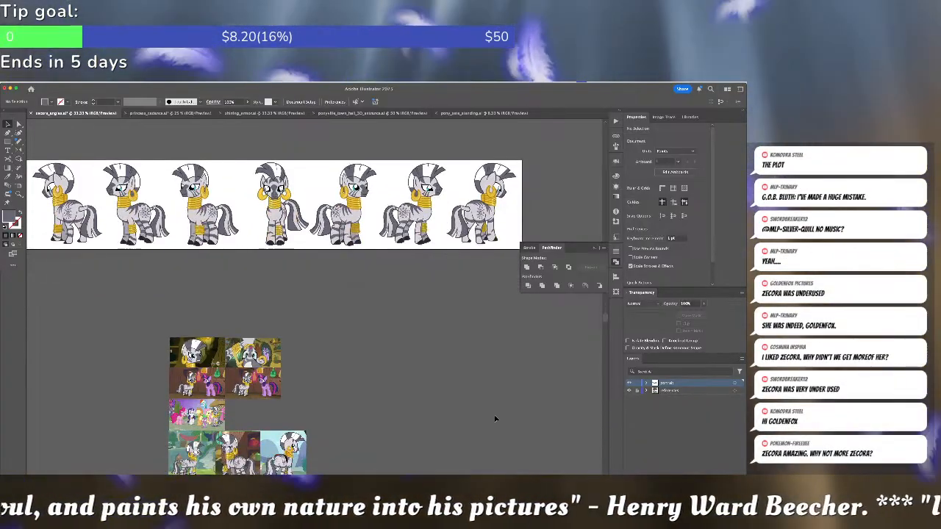
{"action": "scroll", "coordinate": [488, 411], "scroll_direction": "up", "scroll_amount": 2}
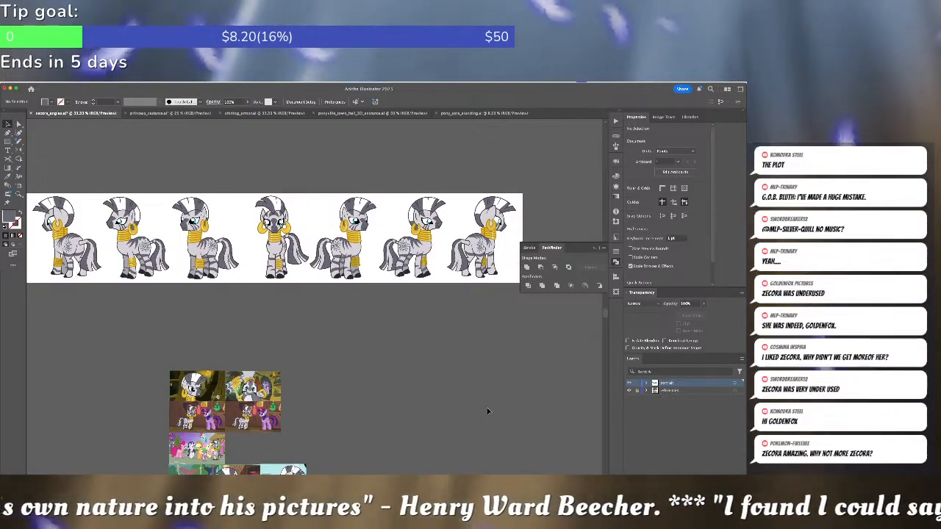
Close the floating Pathfinder panel so the whole row of Zecora poses can be viewed
{"action": "left_click", "coordinate": [595, 248]}
{"action": "scroll", "coordinate": [407, 319], "scroll_direction": "up", "scroll_amount": 2}
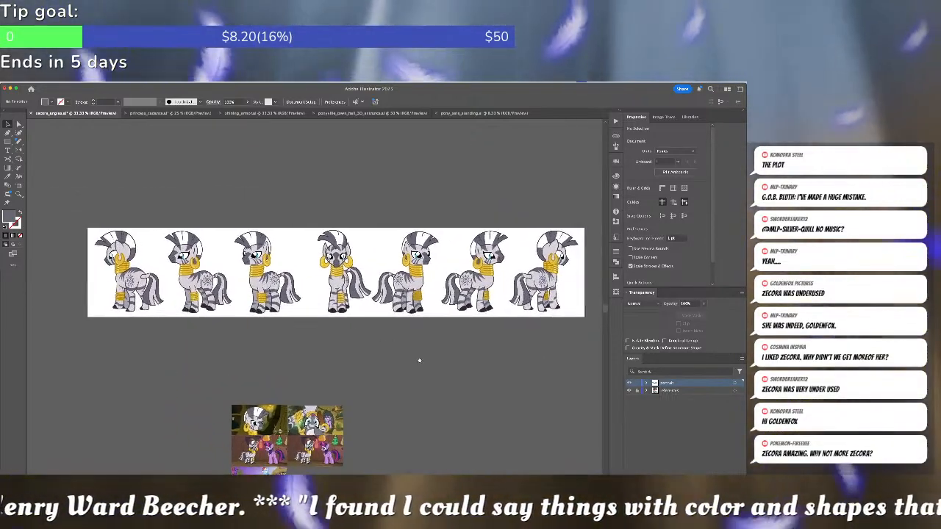
{"action": "left_click_drag", "start_coordinate": [398, 364], "coordinate": [546, 401]}
{"action": "scroll", "coordinate": [403, 365], "scroll_direction": "up", "scroll_amount": 1}
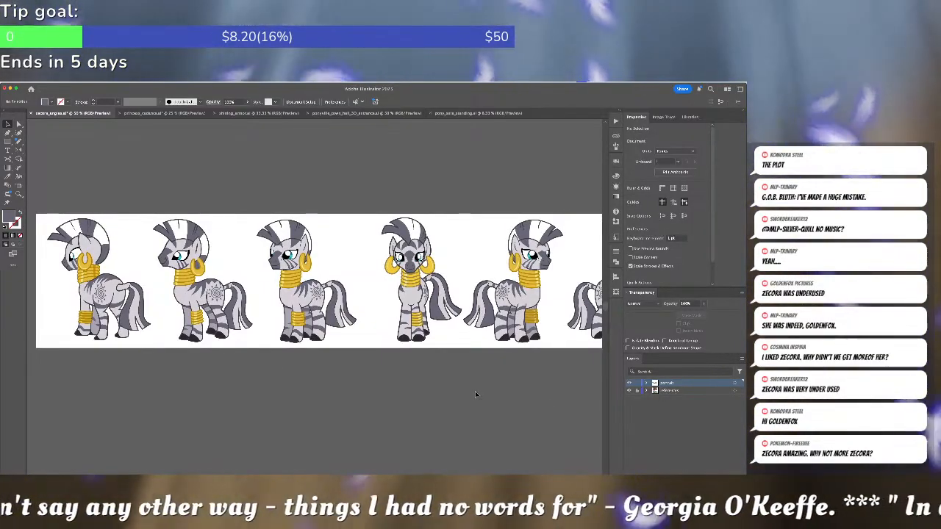
Isolate the first and last Zecora poses to check their tail groups, exiting isolation after each
{"action": "double_click", "coordinate": [136, 321]}
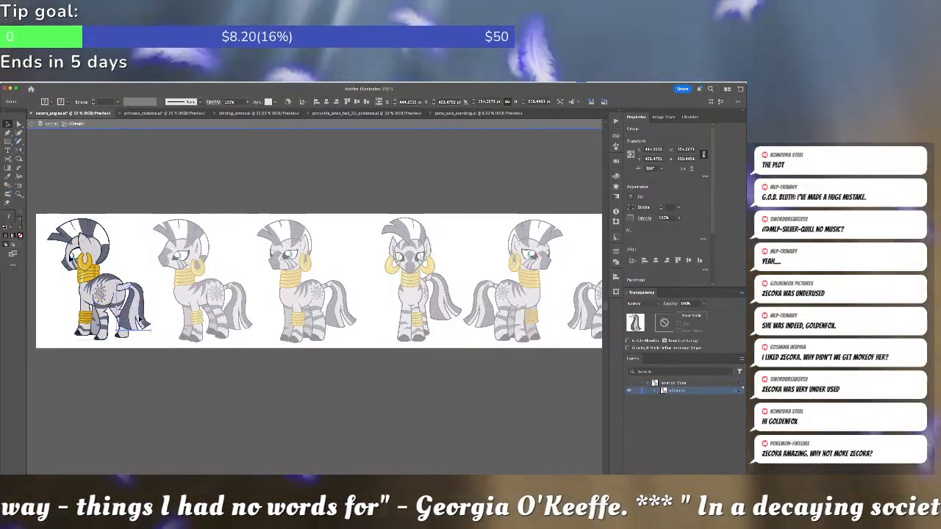
{"action": "left_click", "coordinate": [139, 319]}
{"action": "double_click", "coordinate": [154, 325]}
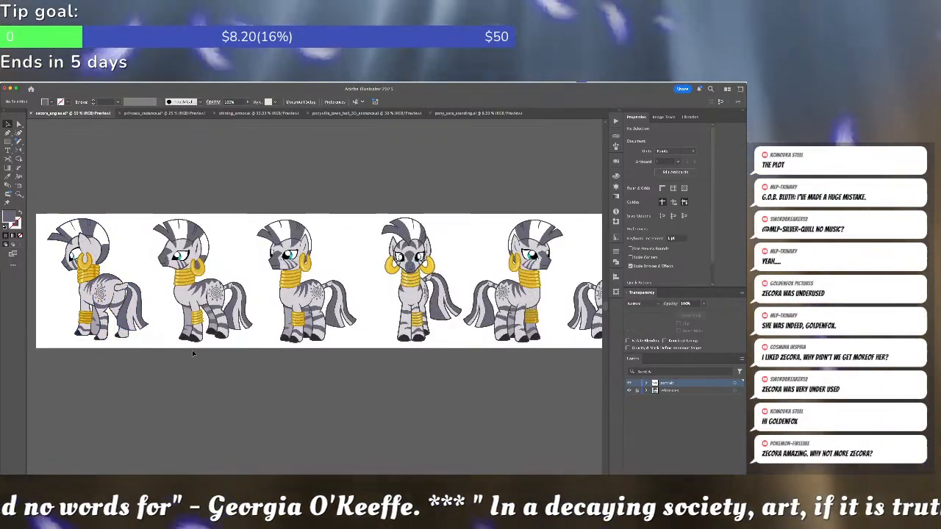
{"action": "scroll", "coordinate": [220, 367], "scroll_direction": "right", "scroll_amount": 10}
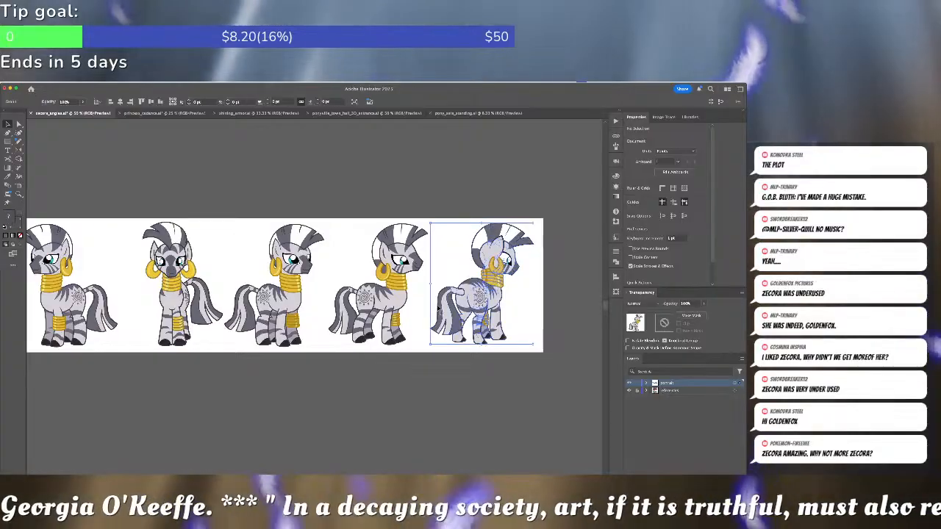
{"action": "double_click", "coordinate": [441, 305]}
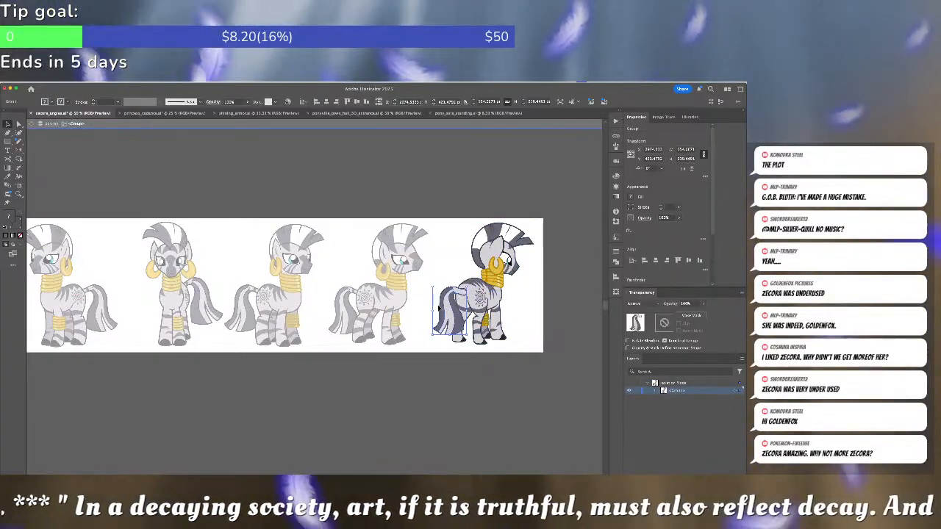
{"action": "double_click", "coordinate": [429, 311]}
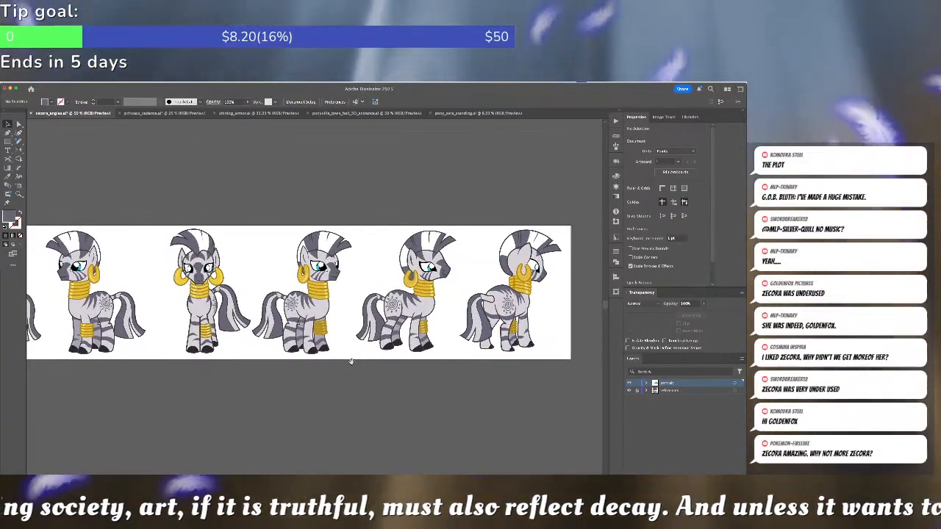
Inspect the last Zecora pose at the full-row view, selecting its group and clearing the selection
{"action": "scroll", "coordinate": [350, 363], "scroll_direction": "down", "scroll_amount": 3}
{"action": "scroll", "coordinate": [351, 364], "scroll_direction": "up", "scroll_amount": 1}
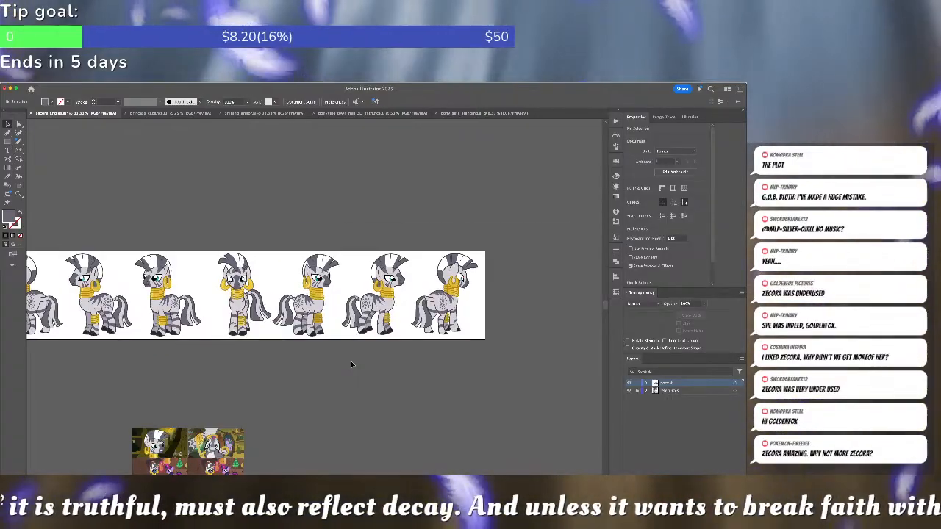
{"action": "left_click", "coordinate": [438, 304]}
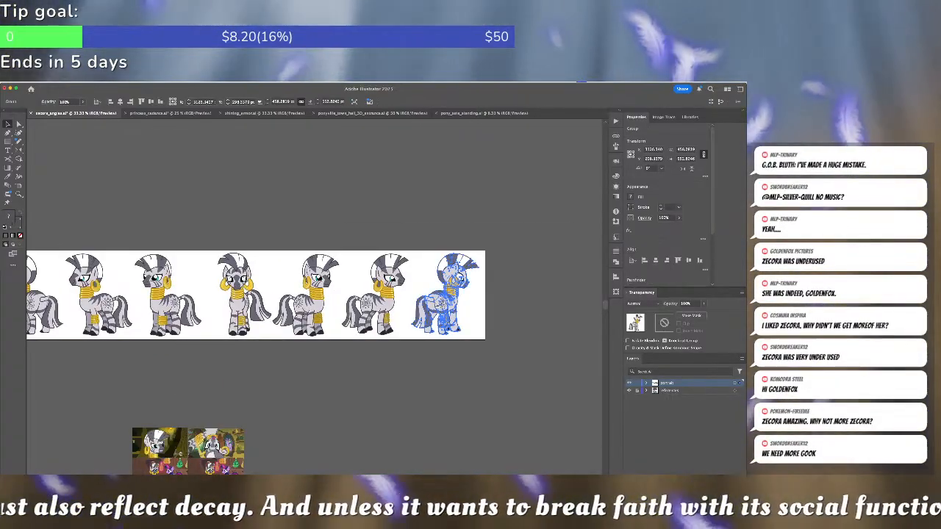
{"action": "left_click", "coordinate": [422, 291]}
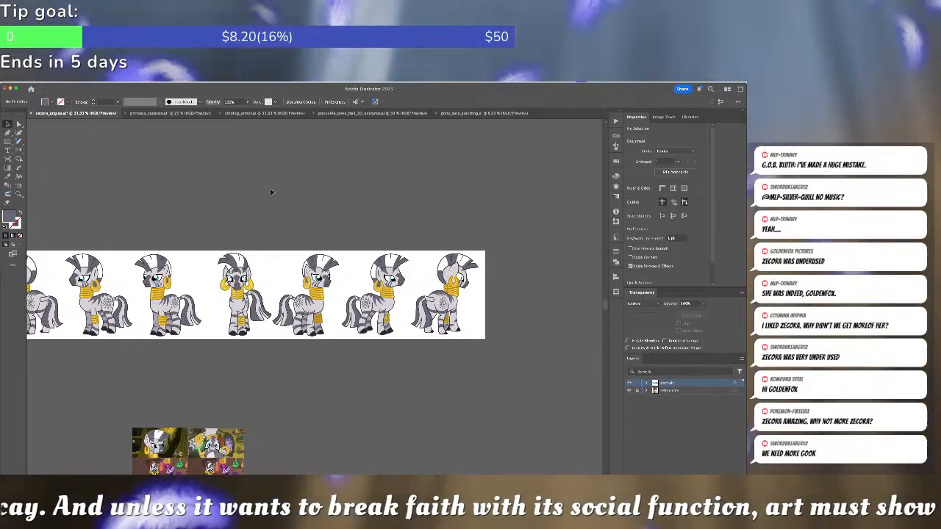
Return to the standing ponies file and make all hidden pony layers 02 through 05 visible
{"action": "left_click", "coordinate": [463, 113]}
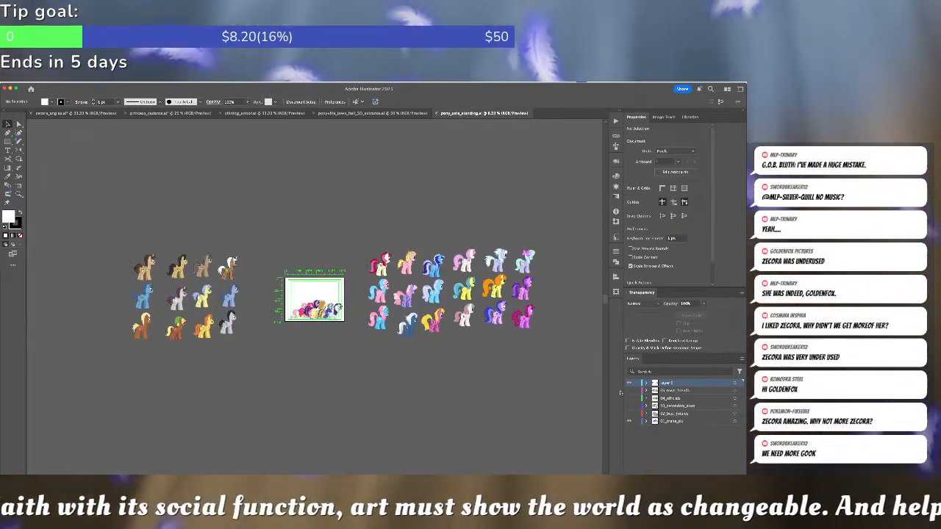
{"action": "left_click_drag", "start_coordinate": [628, 391], "coordinate": [628, 417]}
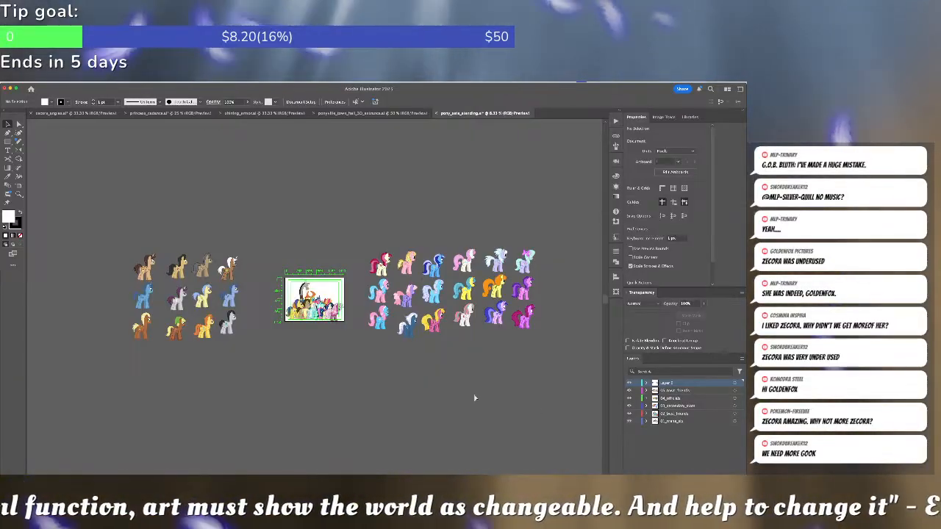
Paste the Zecora pose and place it below the three rows of ponies beside the artboard
{"action": "key", "text": "super+v"}
{"action": "left_click_drag", "start_coordinate": [314, 302], "coordinate": [443, 344]}
{"action": "left_click", "coordinate": [481, 357]}
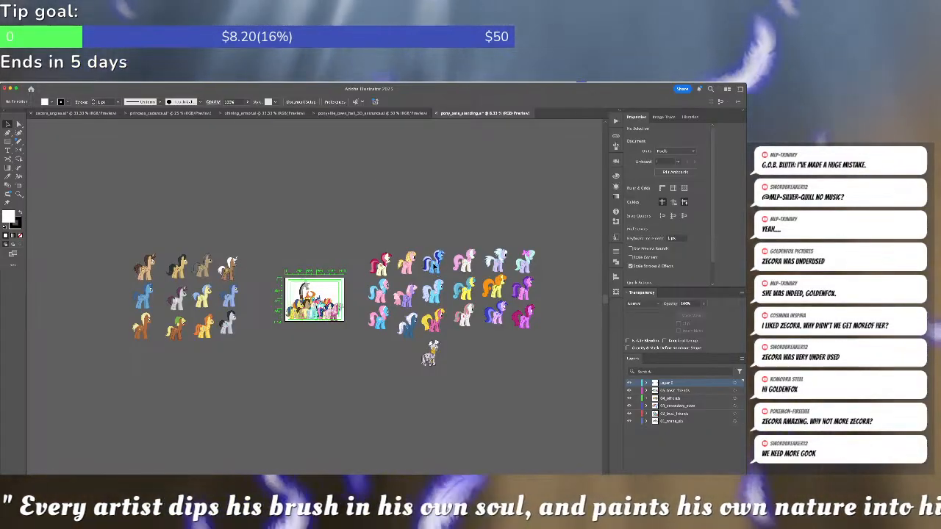
Select the six ponies in the upper row of the large group, align their vertical centres, and clear the selection
{"action": "left_click", "coordinate": [434, 261]}
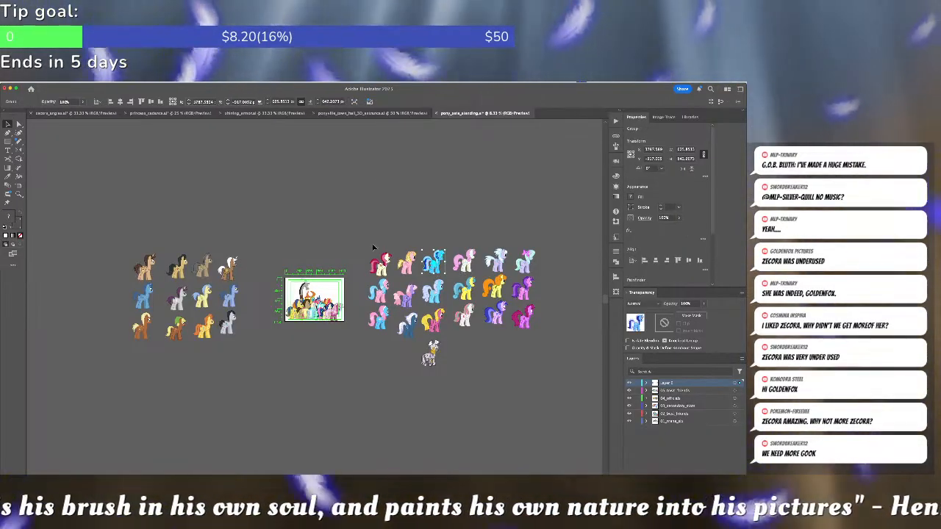
{"action": "left_click_drag", "start_coordinate": [375, 249], "coordinate": [536, 278]}
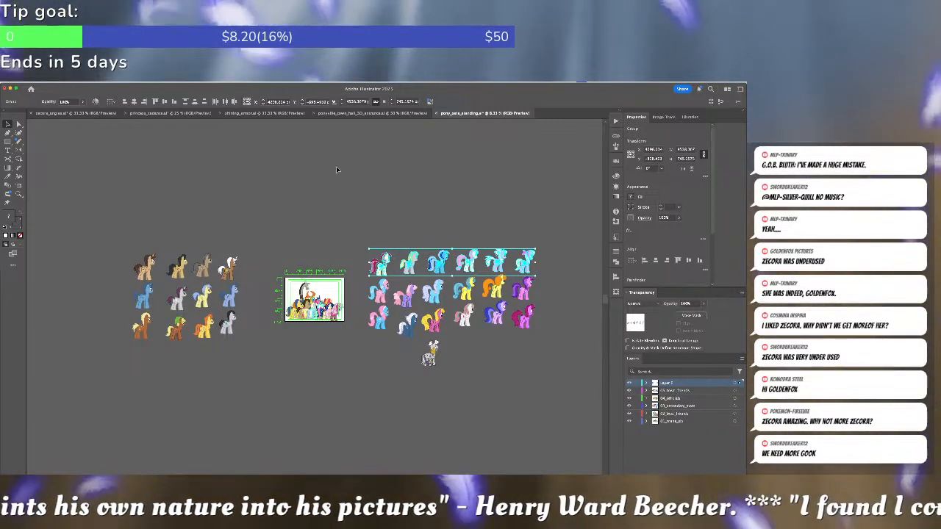
{"action": "left_click", "coordinate": [165, 101]}
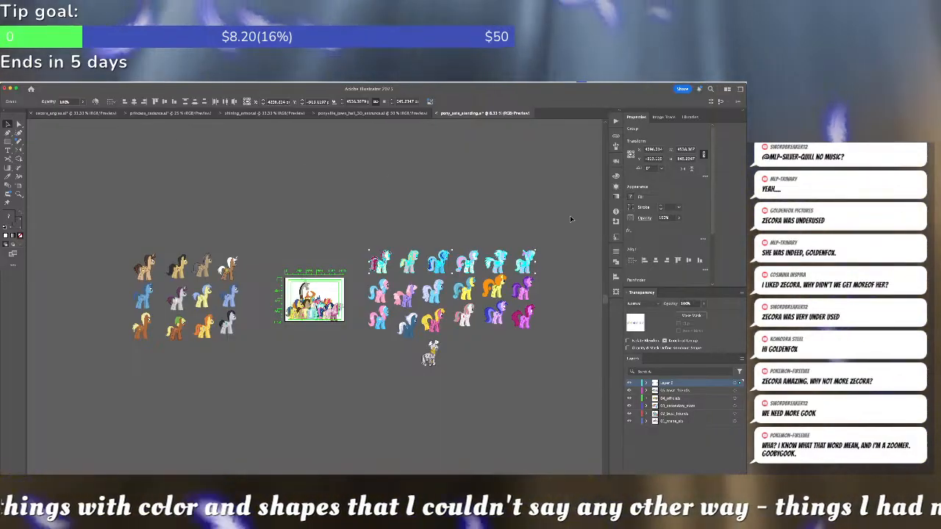
{"action": "left_click", "coordinate": [558, 218]}
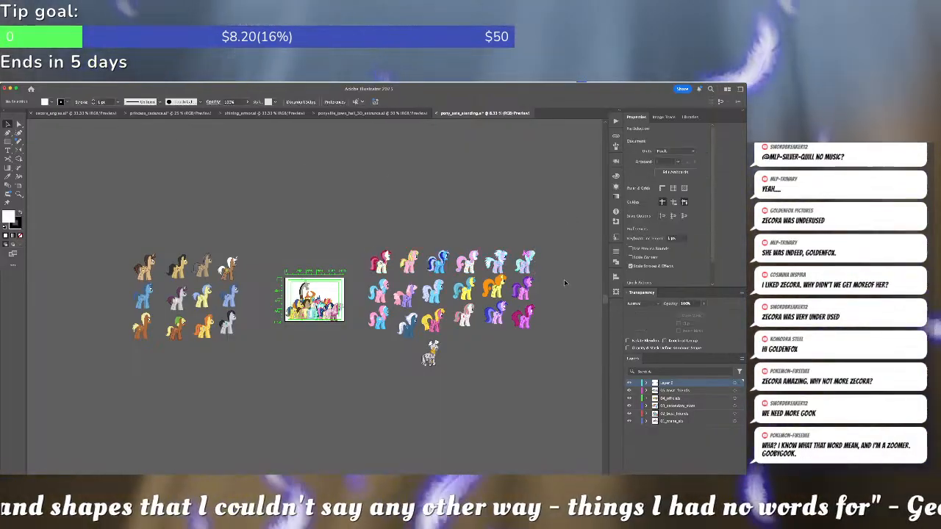
Align the vertical centres of the six ponies in the middle row of the large group and clear the selection
{"action": "left_click", "coordinate": [521, 287]}
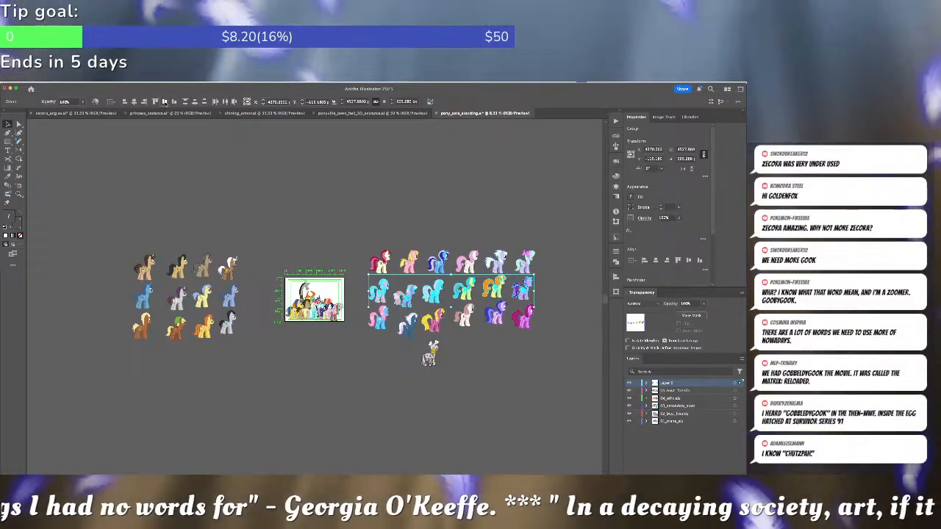
{"action": "left_click", "coordinate": [165, 103]}
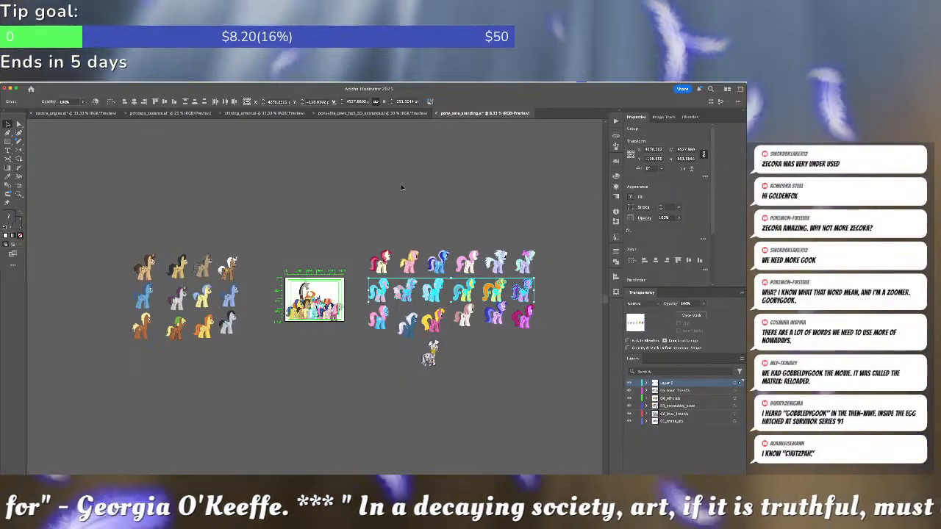
{"action": "left_click", "coordinate": [401, 187]}
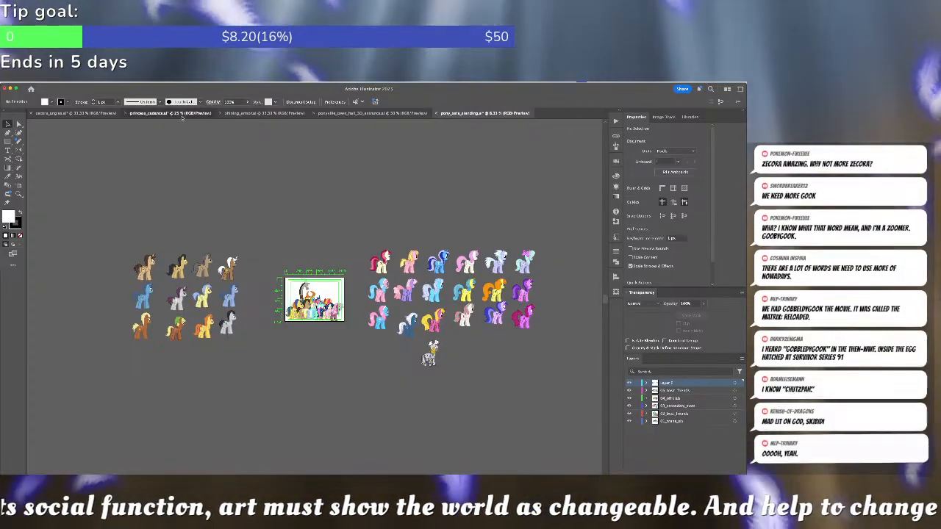
Copy the first standing Cadance pose from the Princess Cadance file and switch to the Ponyville town hall scene
{"action": "left_click", "coordinate": [171, 114]}
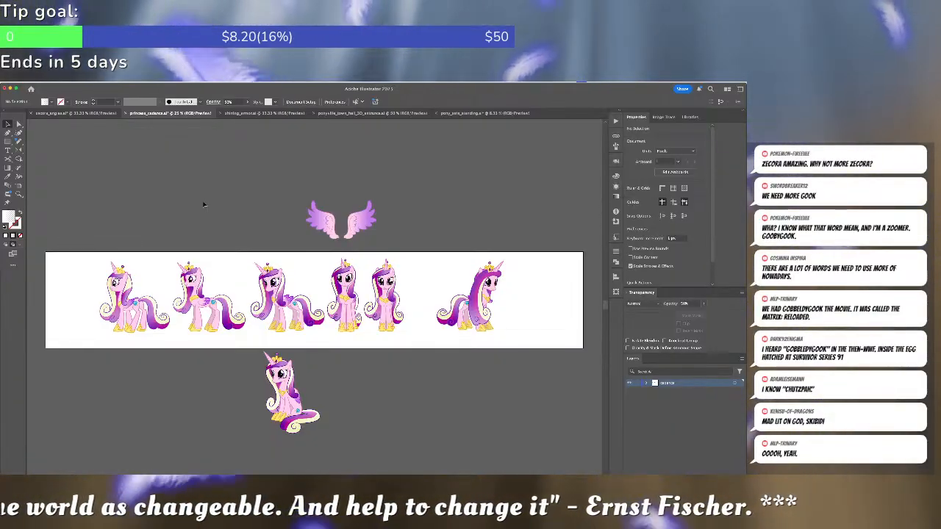
{"action": "left_click", "coordinate": [156, 284]}
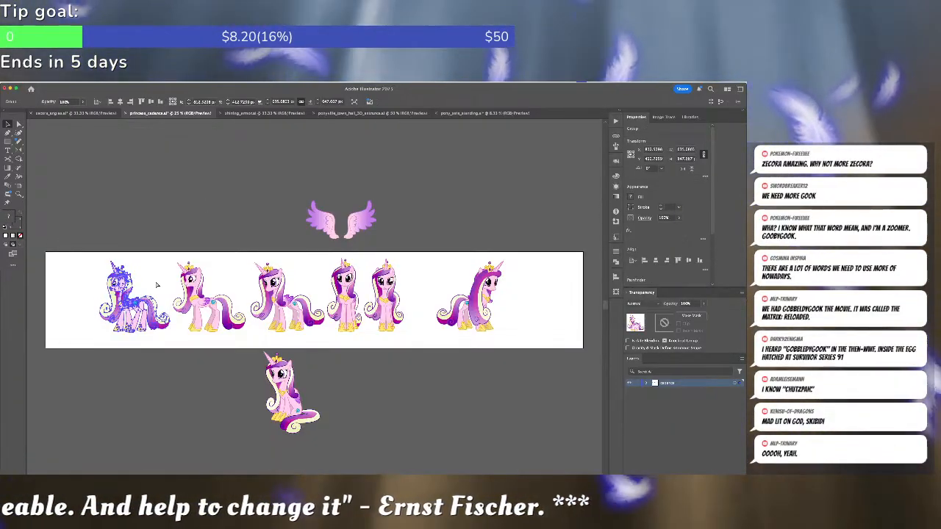
{"action": "left_click", "coordinate": [202, 181]}
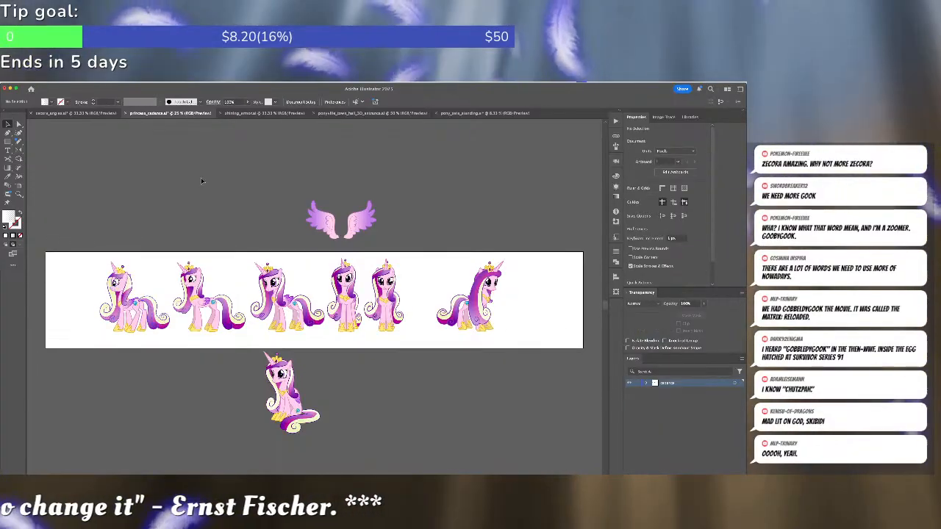
{"action": "left_click", "coordinate": [452, 113]}
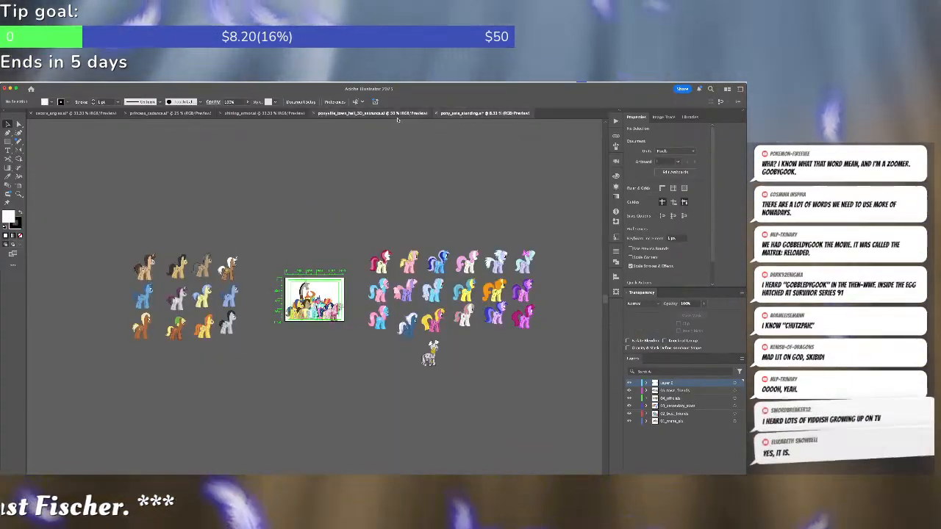
{"action": "left_click", "coordinate": [409, 114]}
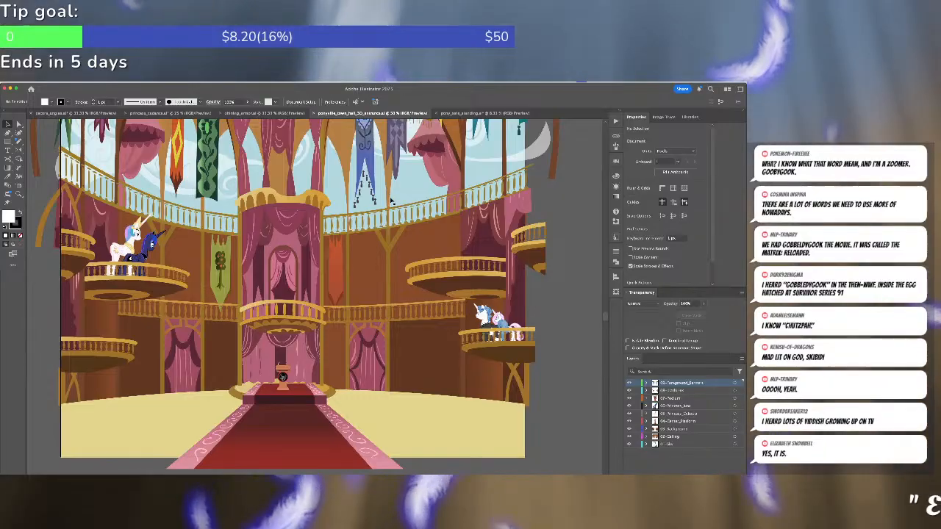
Paste the Cadance pose behind the railing of the large upper balcony opposite Celestia and Luna, undoing an accidental deletion
{"action": "scroll", "coordinate": [391, 200], "scroll_direction": "right", "scroll_amount": 5}
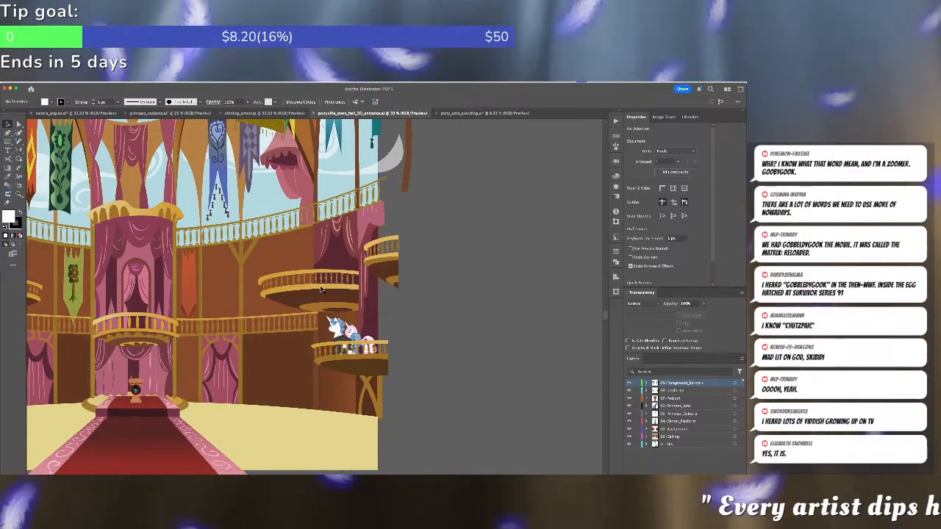
{"action": "left_click", "coordinate": [320, 289]}
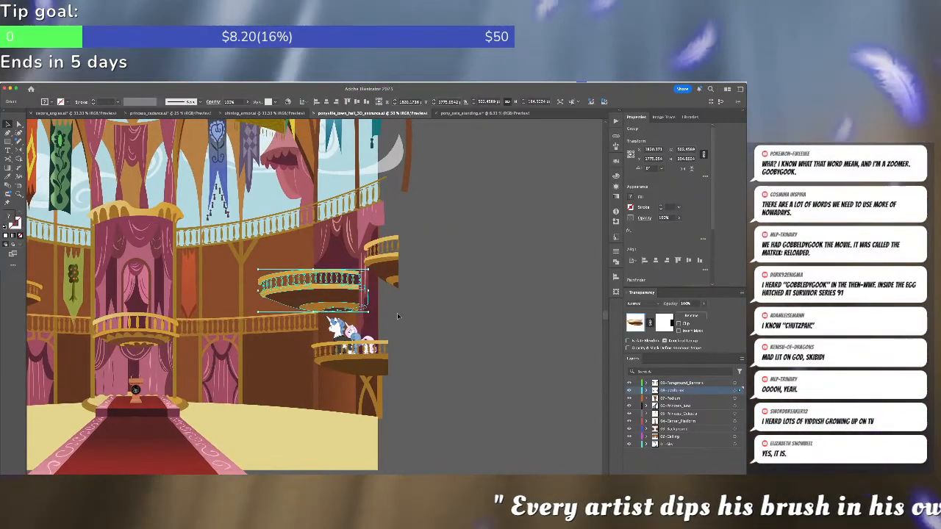
{"action": "key", "text": "ctrl+v"}
{"action": "left_click_drag", "start_coordinate": [314, 304], "coordinate": [323, 253]}
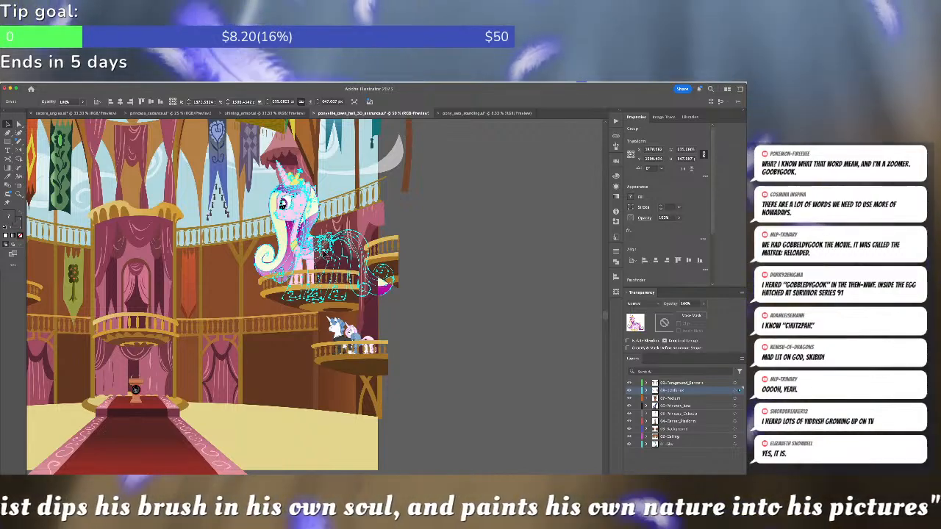
{"action": "key", "text": "Delete"}
{"action": "key", "text": "super+z"}
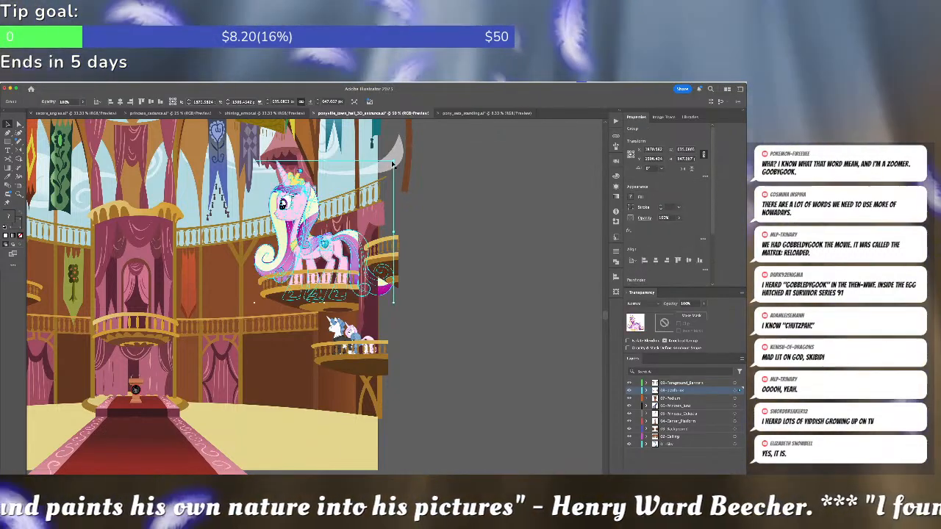
Scale Cadance down using Celestia and Luna as a size reference, and place her on the upper balcony opposite them
{"action": "left_click_drag", "start_coordinate": [393, 162], "coordinate": [351, 205]}
{"action": "left_click_drag", "start_coordinate": [411, 214], "coordinate": [567, 207]}
{"action": "left_click_drag", "start_coordinate": [485, 236], "coordinate": [184, 264]}
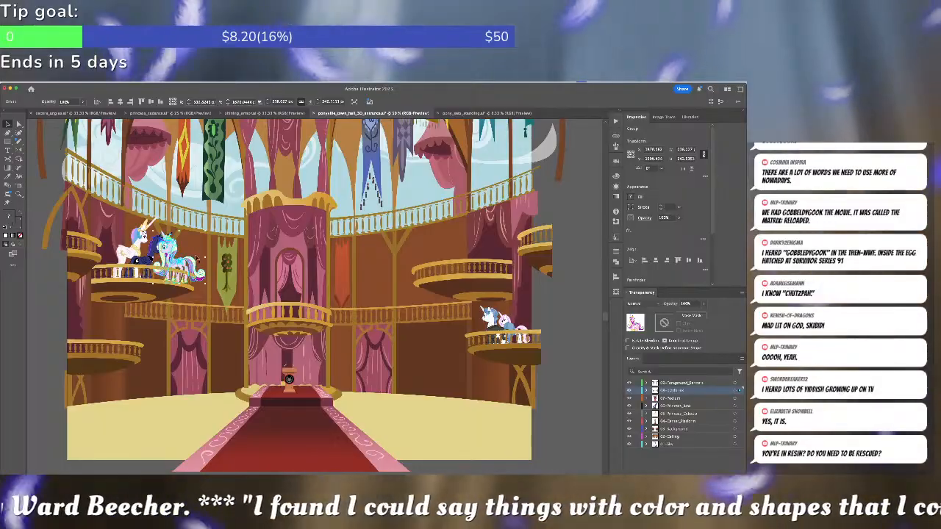
{"action": "left_click_drag", "start_coordinate": [205, 232], "coordinate": [204, 234]}
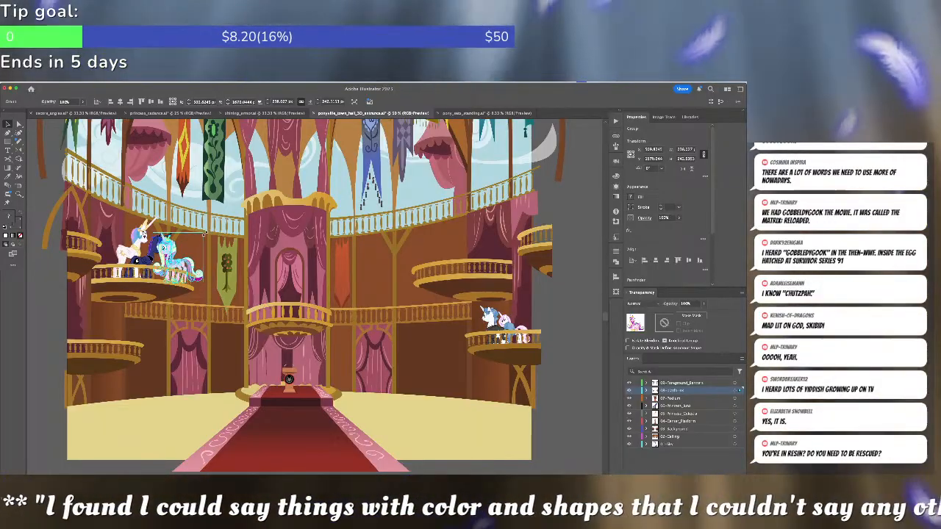
{"action": "left_click_drag", "start_coordinate": [184, 270], "coordinate": [463, 263]}
{"action": "key", "text": "super+shift+a"}
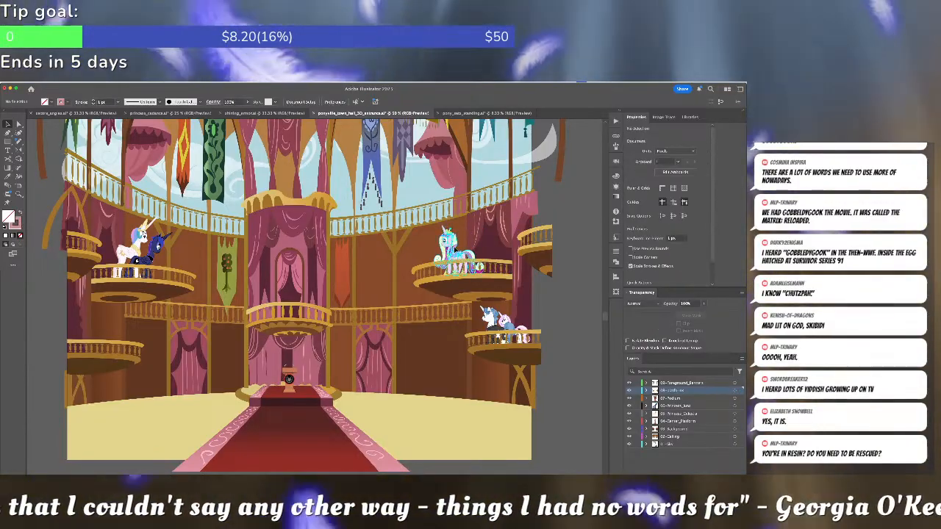
Isolate the Cadance group, rotate her head, mane and crown slightly counter-clockwise, and exit isolation
{"action": "double_click", "coordinate": [463, 262]}
{"action": "key", "text": "super+equal"}
{"action": "key", "text": "super+equal"}
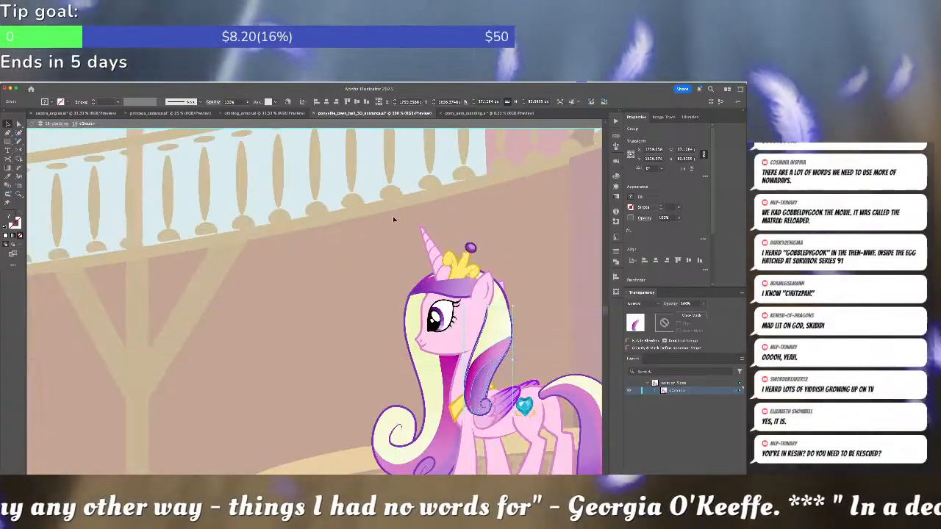
{"action": "left_click", "coordinate": [503, 362]}
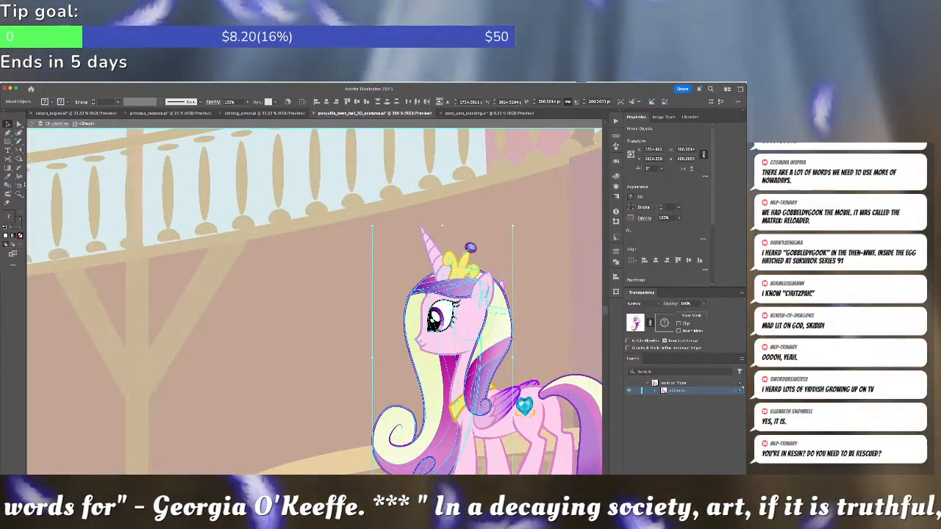
{"action": "left_click_drag", "start_coordinate": [18, 151], "coordinate": [38, 152]}
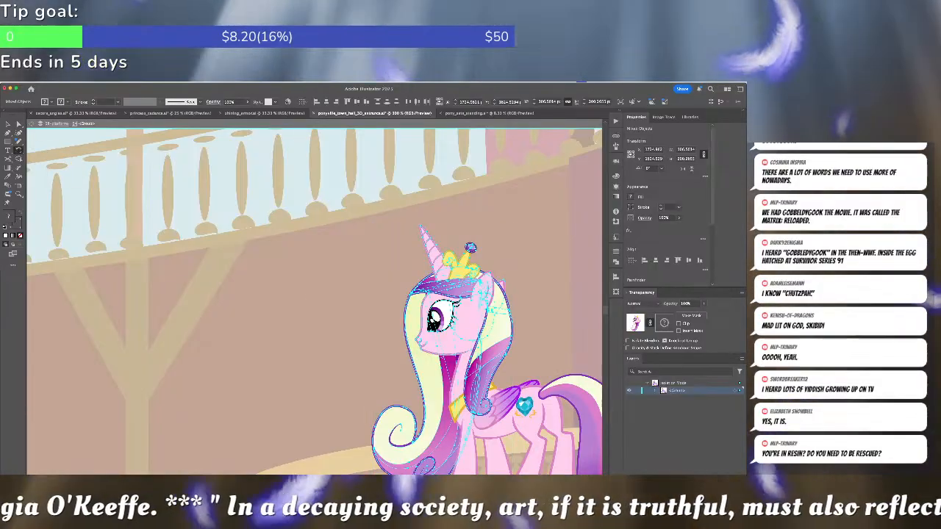
{"action": "left_click_drag", "start_coordinate": [423, 242], "coordinate": [402, 256]}
{"action": "key", "text": "super+shift+a"}
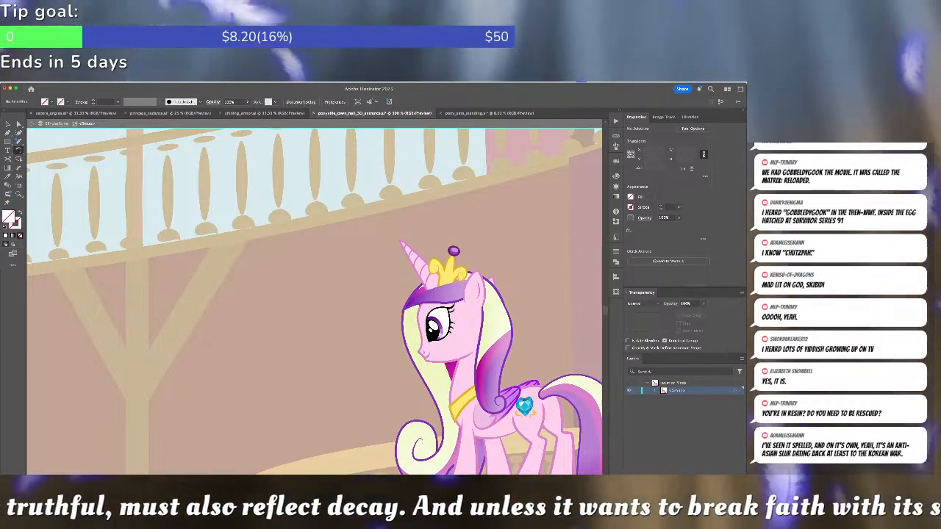
{"action": "key", "text": "Escape"}
{"action": "scroll", "coordinate": [477, 308], "scroll_direction": "down", "scroll_amount": 10}
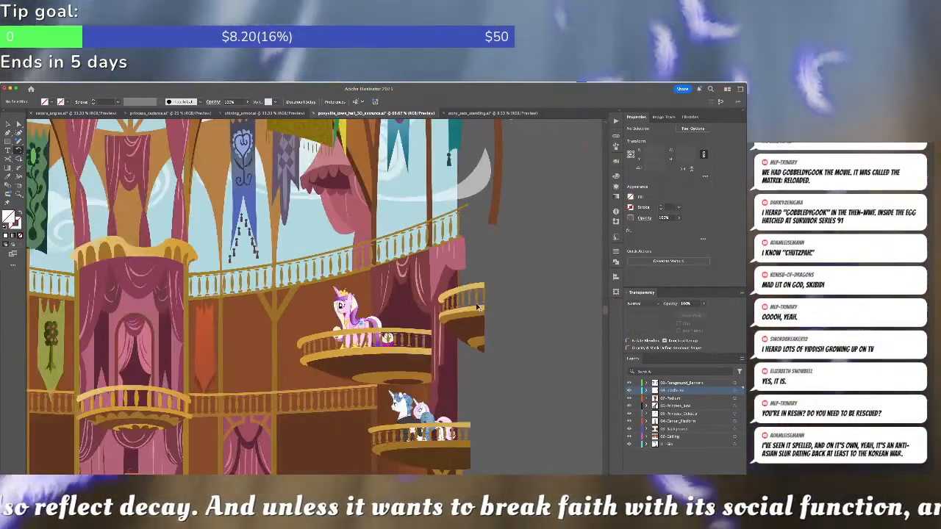
Check Cadance's eye up close by selecting its clip group, and clear the selection
{"action": "scroll", "coordinate": [476, 308], "scroll_direction": "up", "scroll_amount": 6}
{"action": "scroll", "coordinate": [477, 308], "scroll_direction": "up", "scroll_amount": 2}
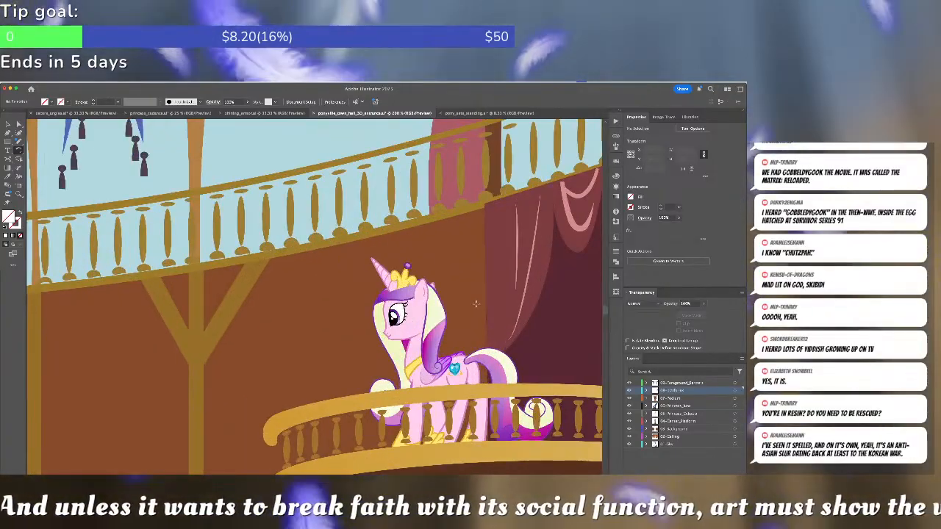
{"action": "left_click", "coordinate": [397, 318]}
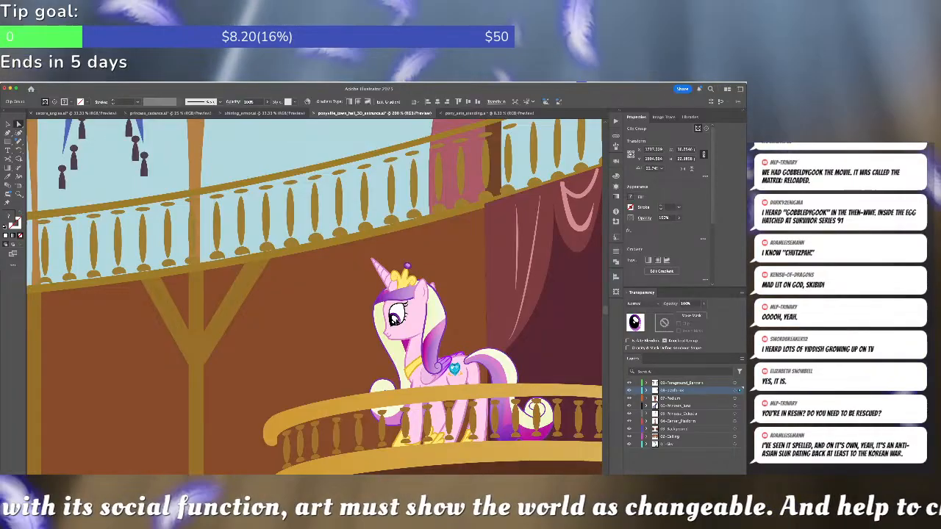
{"action": "left_click", "coordinate": [464, 299]}
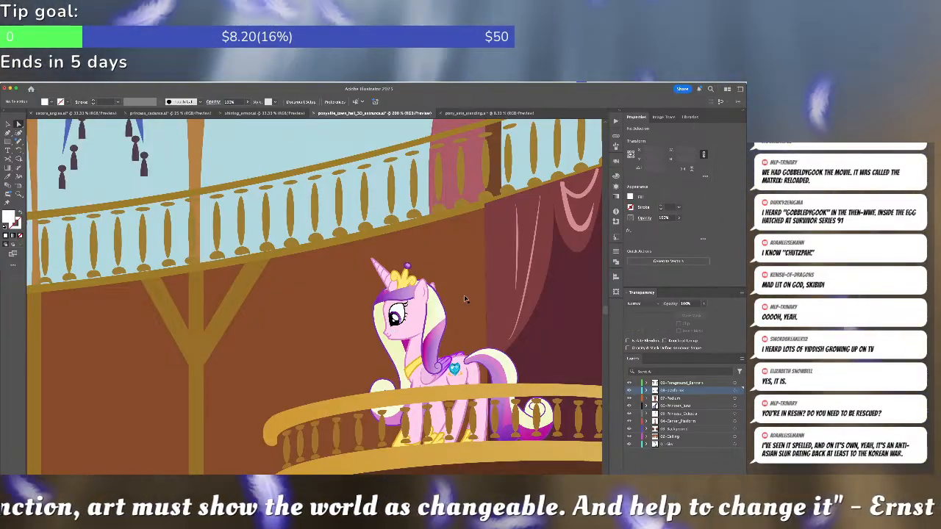
Enlarge the group of two ponies on the small balcony below Cadance and clear the selection
{"action": "scroll", "coordinate": [463, 299], "scroll_direction": "down", "scroll_amount": 5}
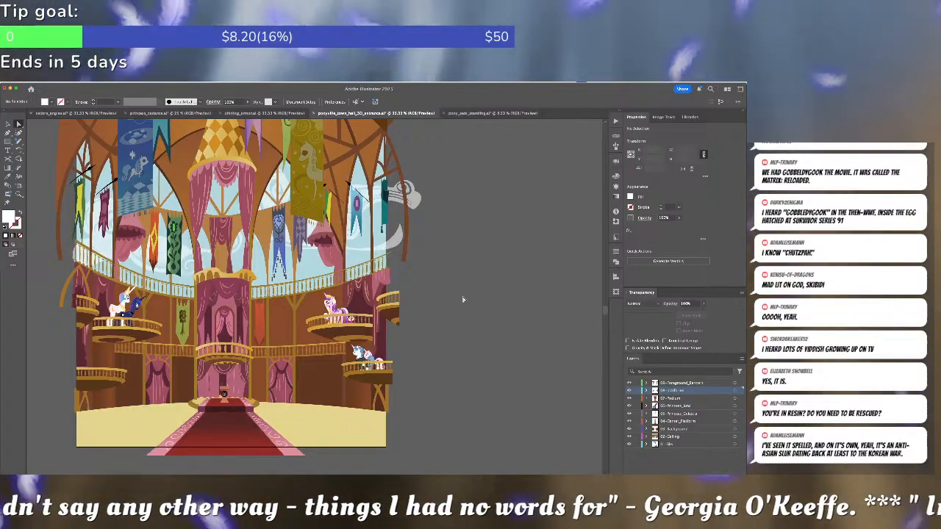
{"action": "left_click", "coordinate": [367, 359]}
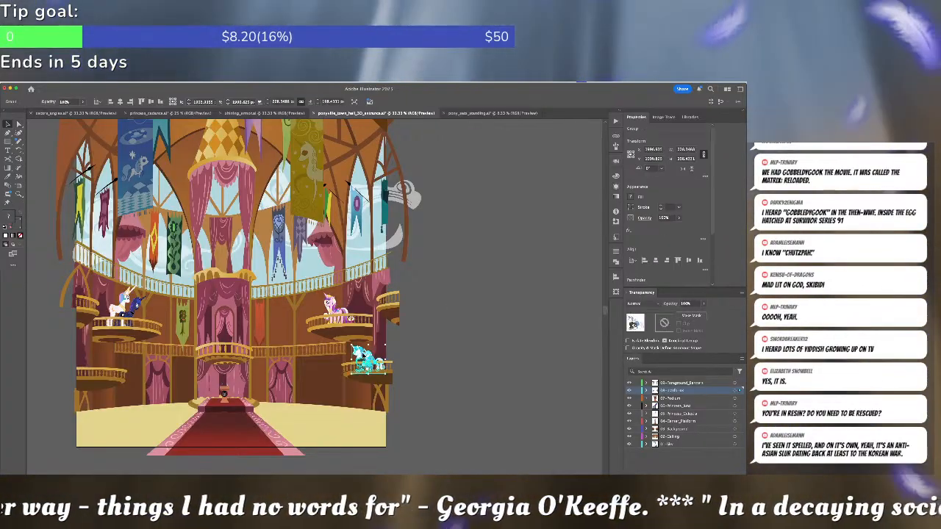
{"action": "left_click_drag", "start_coordinate": [384, 345], "coordinate": [396, 334]}
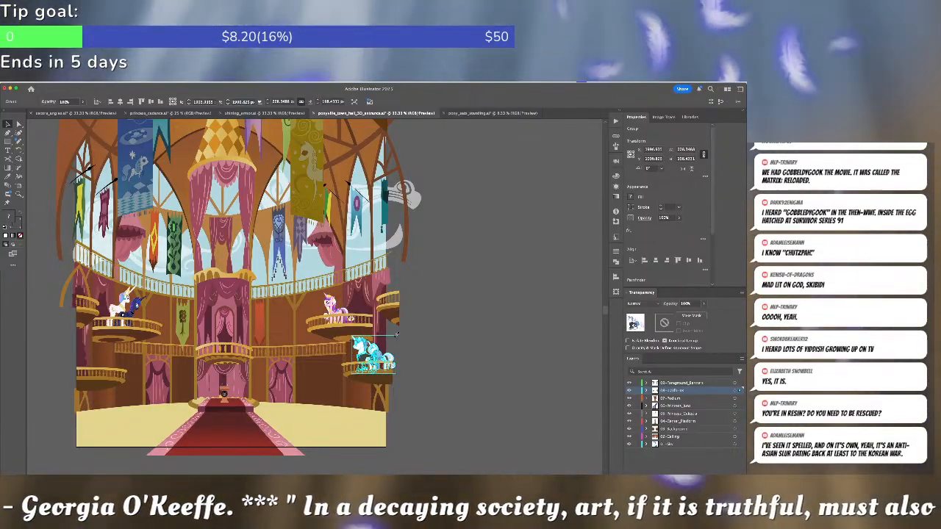
{"action": "left_click", "coordinate": [443, 342]}
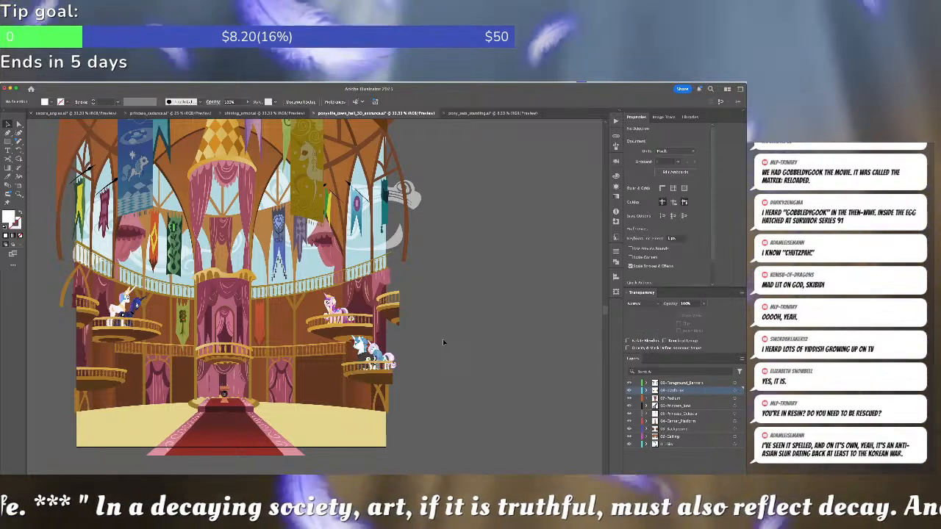
Examine the size and placement of the balcony ponies up close and against the whole hall
{"action": "scroll", "coordinate": [423, 357], "scroll_direction": "up", "scroll_amount": 2}
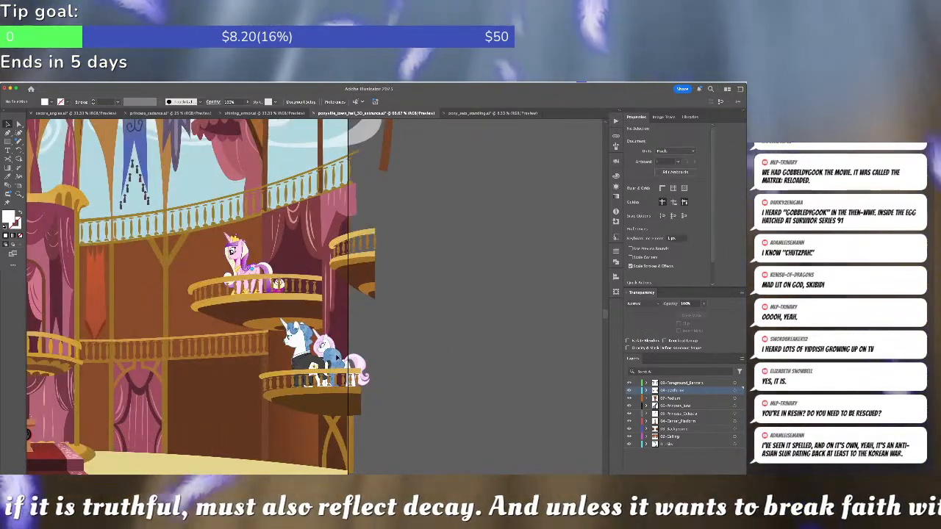
{"action": "left_click", "coordinate": [337, 357]}
{"action": "left_click", "coordinate": [380, 347]}
{"action": "left_click_drag", "start_coordinate": [382, 348], "coordinate": [542, 383]}
{"action": "scroll", "coordinate": [538, 377], "scroll_direction": "down", "scroll_amount": 2}
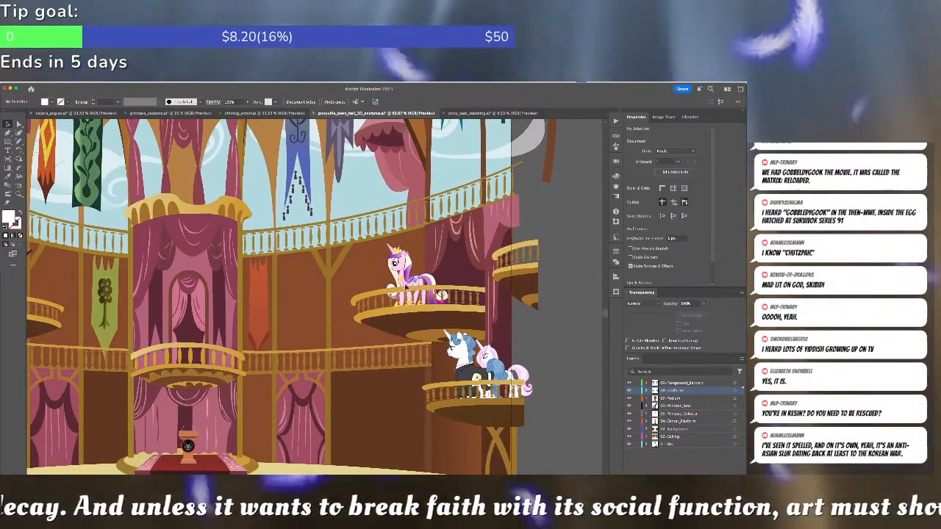
{"action": "mouse_move", "coordinate": [310, 411]}
{"action": "left_mouse_down"}
{"action": "mouse_move", "coordinate": [403, 415]}
{"action": "mouse_move", "coordinate": [366, 393]}
{"action": "mouse_move", "coordinate": [187, 388]}
{"action": "mouse_move", "coordinate": [321, 404]}
{"action": "left_mouse_up"}
{"action": "key", "text": "super+minus"}
{"action": "key", "text": "super+minus"}
{"action": "key", "text": "super+minus"}
{"action": "key", "text": "super+equal"}
{"action": "key", "text": "super+equal"}
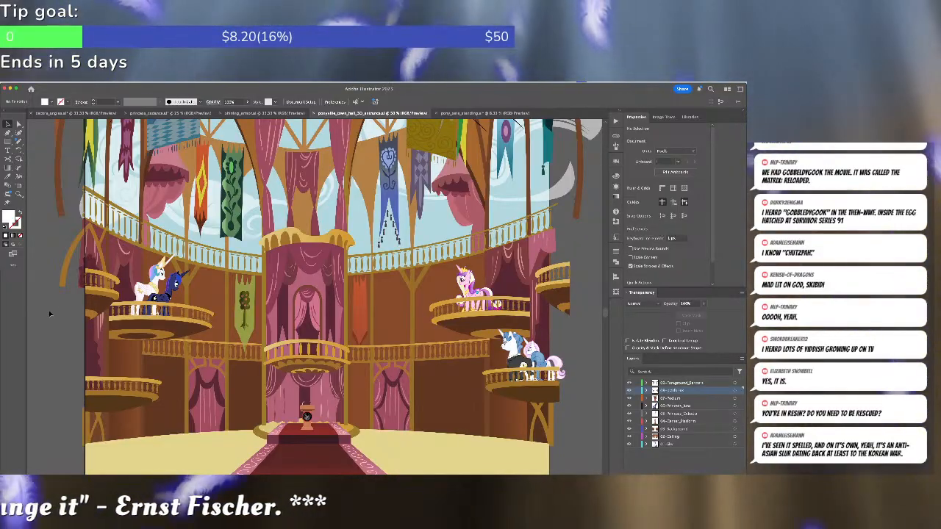
In the shining_armor document, add a bottom layer, place the wedding scene reference image below the artboard on it, and lock it
{"action": "key", "text": "super+minus"}
{"action": "key", "text": "super+minus"}
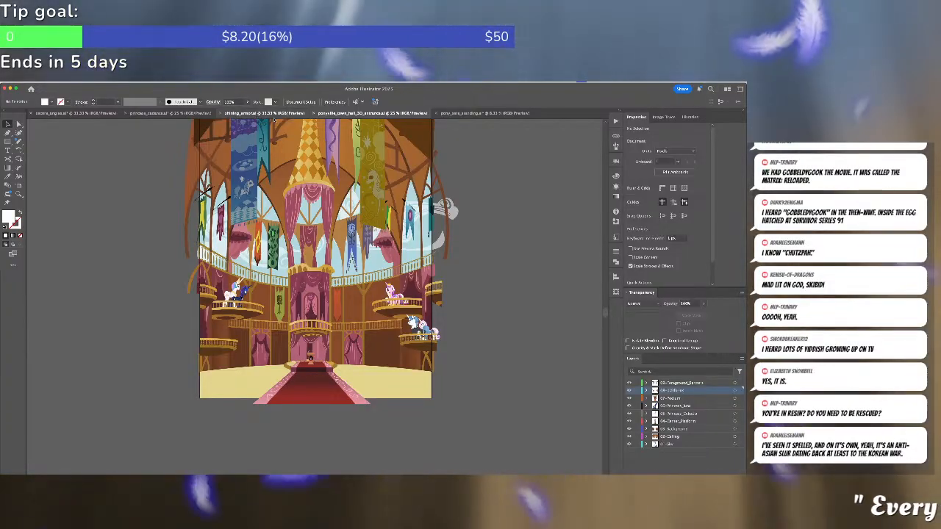
{"action": "left_click", "coordinate": [271, 114]}
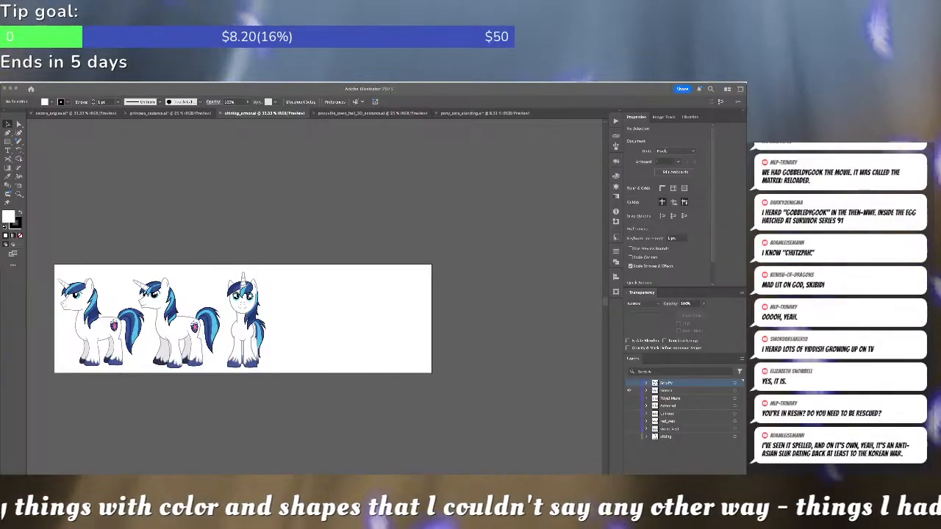
{"action": "left_click", "coordinate": [725, 480]}
{"action": "left_click_drag", "start_coordinate": [678, 385], "coordinate": [692, 444]}
{"action": "left_click_drag", "start_coordinate": [400, 367], "coordinate": [370, 437]}
{"action": "left_click", "coordinate": [580, 412]}
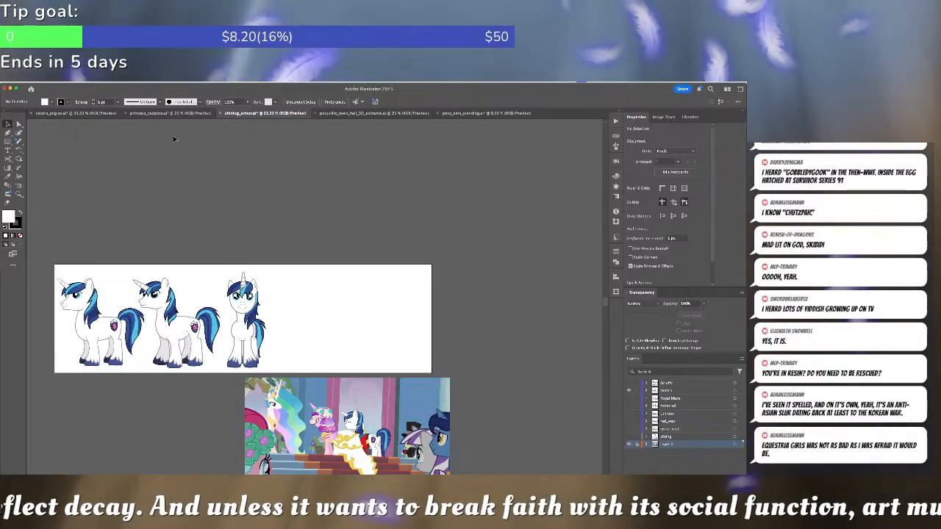
Open the recent file stallion_angles.ai, ignoring its missing linked image
{"action": "left_click", "coordinate": [44, 79]}
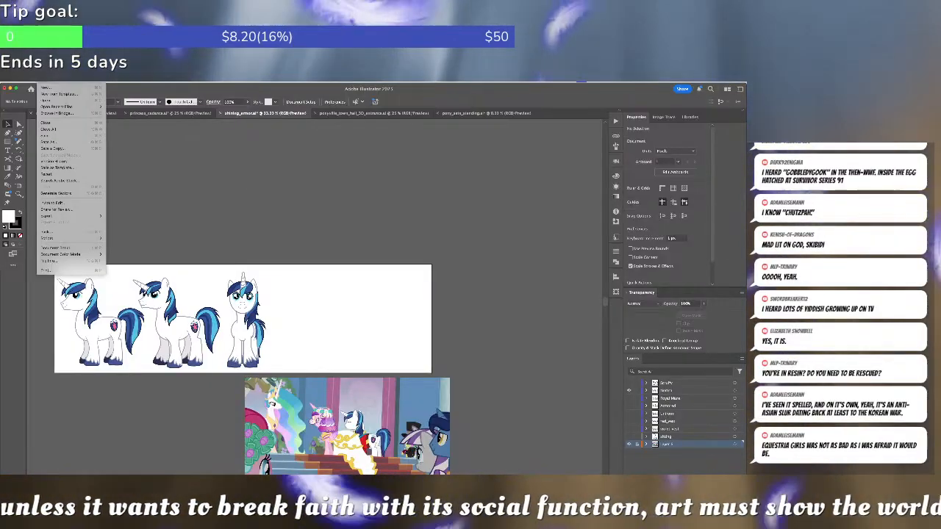
{"action": "mouse_move", "coordinate": [43, 107]}
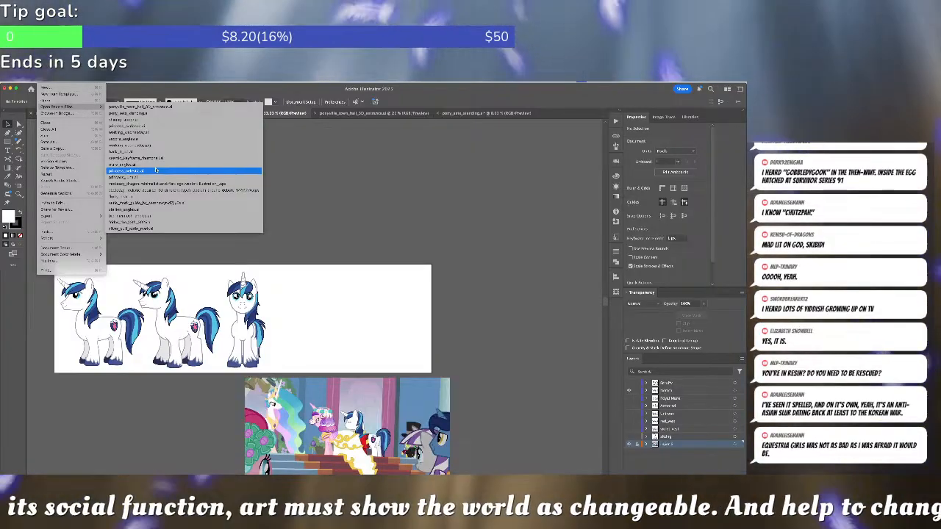
{"action": "left_click", "coordinate": [154, 211]}
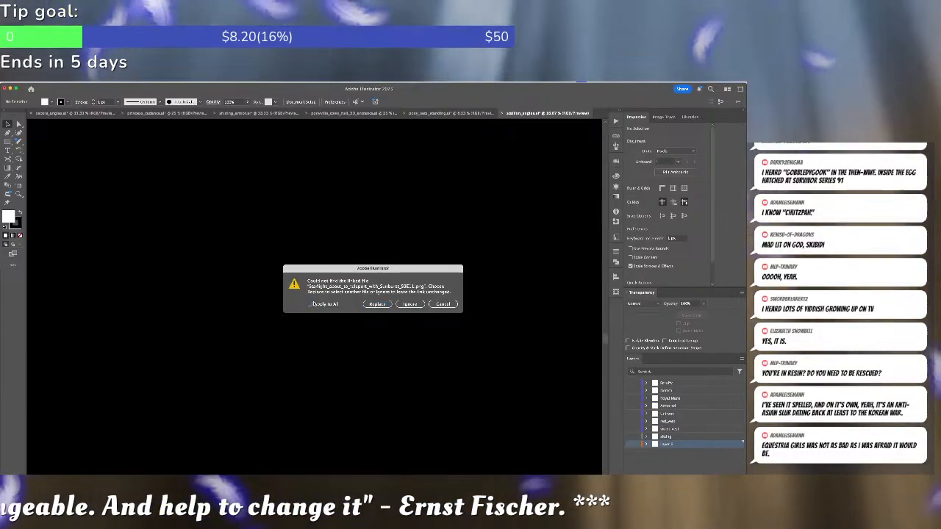
{"action": "left_click", "coordinate": [408, 304]}
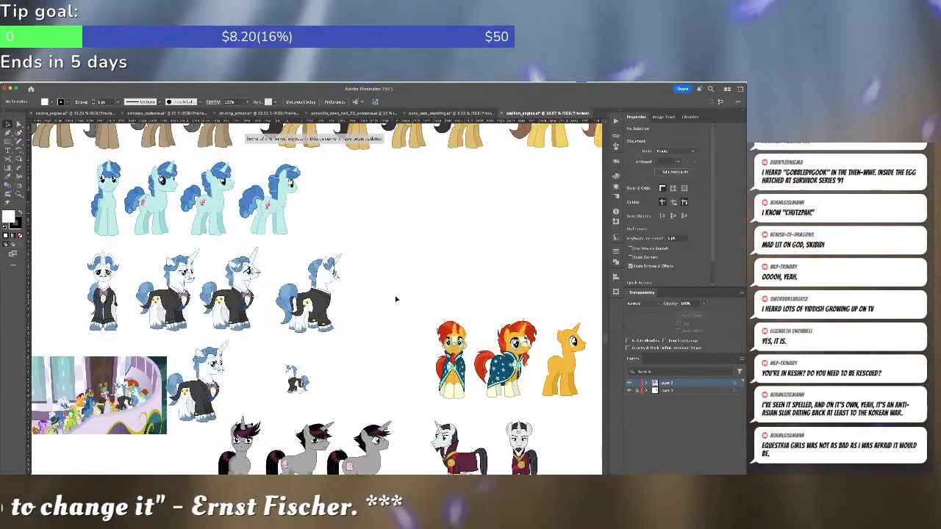
{"action": "scroll", "coordinate": [377, 321], "scroll_direction": "down", "scroll_amount": 1}
{"action": "scroll", "coordinate": [377, 321], "scroll_direction": "up", "scroll_amount": 1}
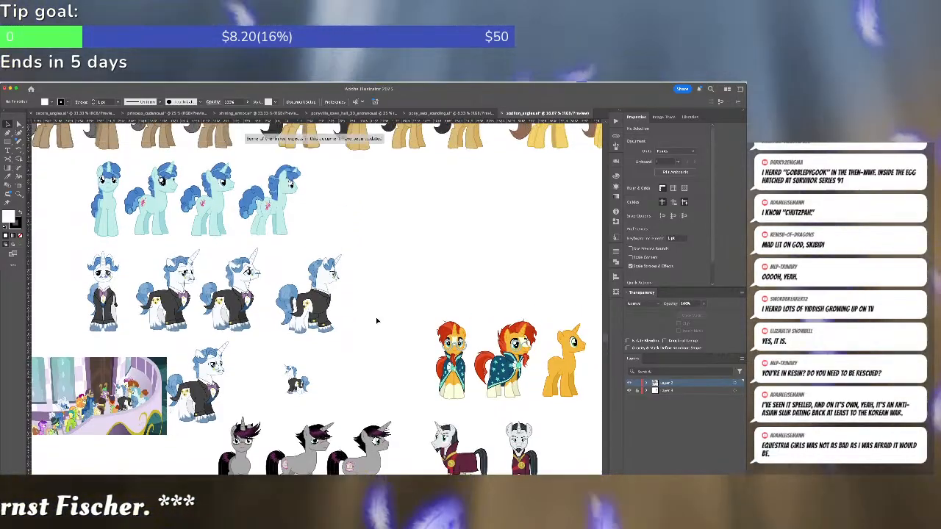
Copy the fourth pose of the suited white unicorn with the blue mane, which faces away to the right
{"action": "left_click", "coordinate": [301, 301]}
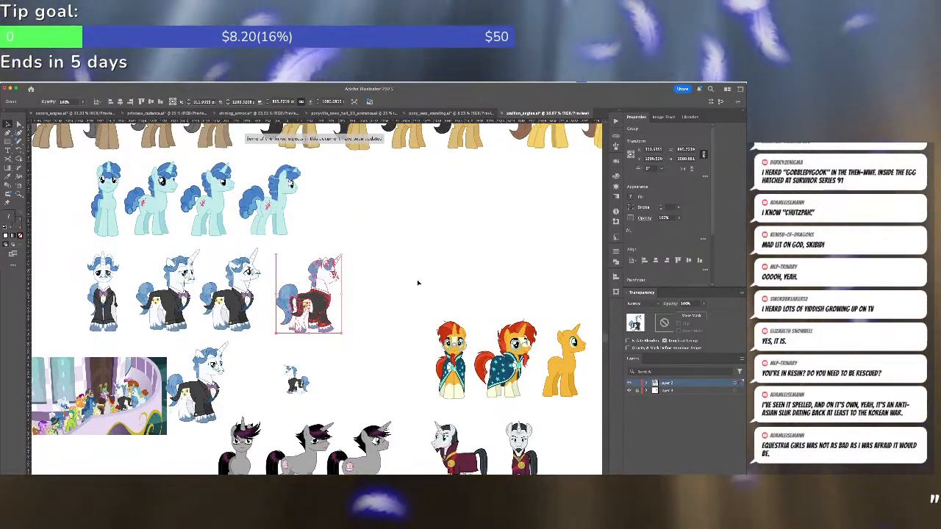
{"action": "left_click", "coordinate": [389, 357]}
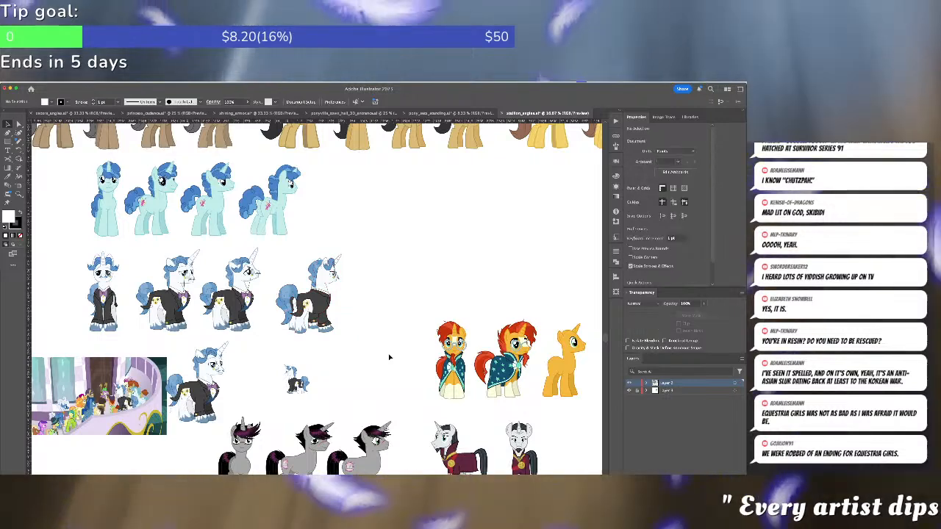
{"action": "left_click", "coordinate": [305, 302]}
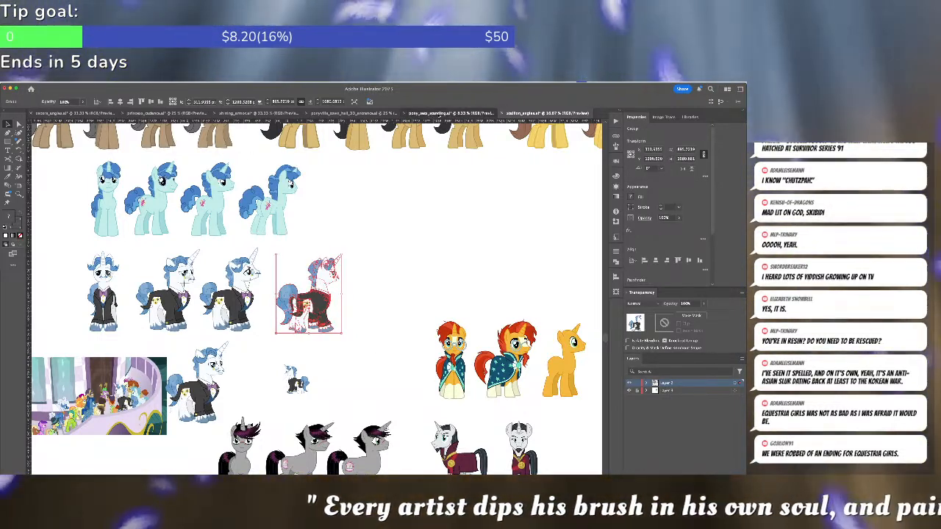
Paste the suited unicorn onto the visible pony layer of the shining_armor document and place it over the artboard's right edge
{"action": "left_click", "coordinate": [439, 114]}
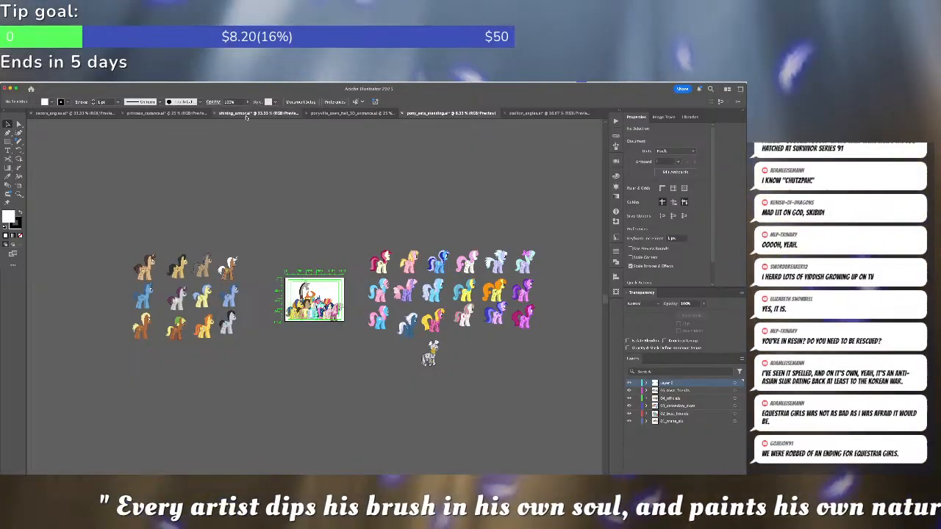
{"action": "left_click", "coordinate": [250, 114]}
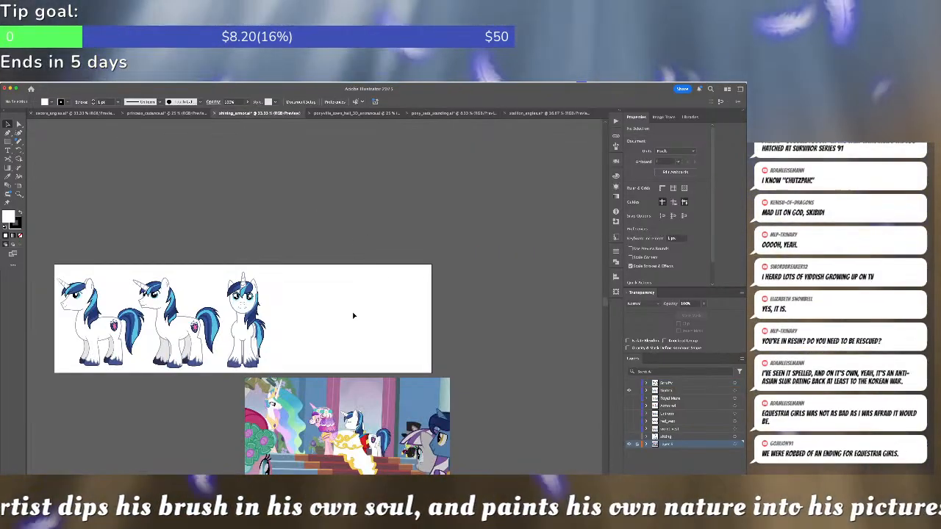
{"action": "left_click", "coordinate": [357, 297]}
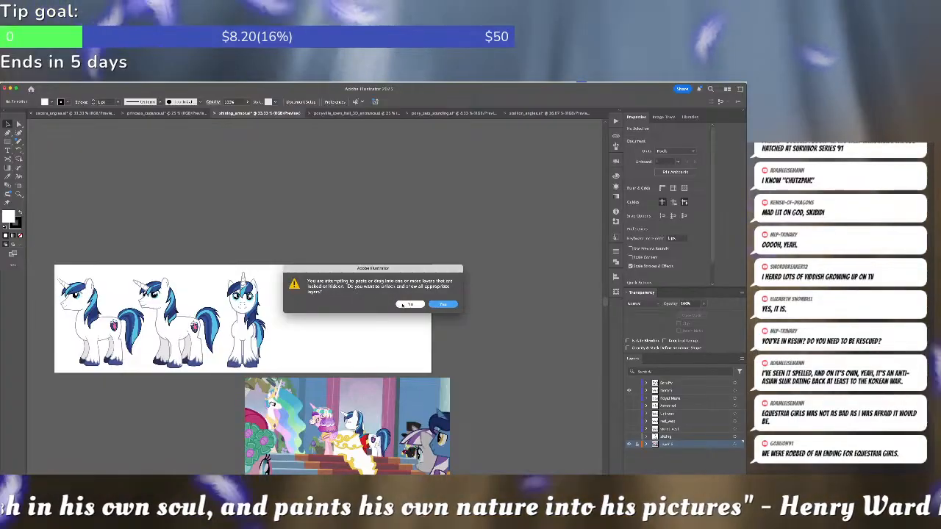
{"action": "left_click", "coordinate": [407, 304]}
{"action": "left_click", "coordinate": [664, 390]}
{"action": "key", "text": "ctrl+v"}
{"action": "left_click_drag", "start_coordinate": [337, 305], "coordinate": [491, 304]}
{"action": "key", "text": "ctrl+shift+a"}
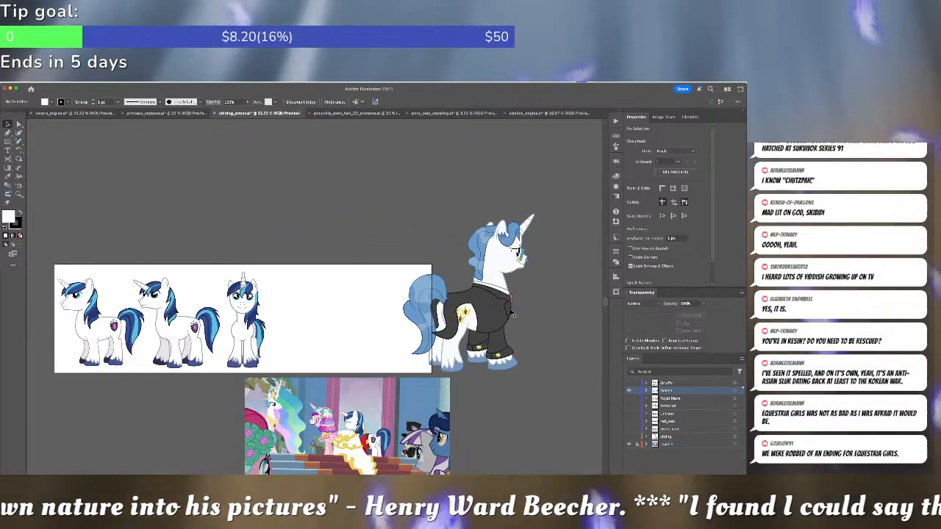
Isolate the pasted unicorn's group and delete its blue tail
{"action": "scroll", "coordinate": [522, 305], "scroll_direction": "right", "scroll_amount": 5}
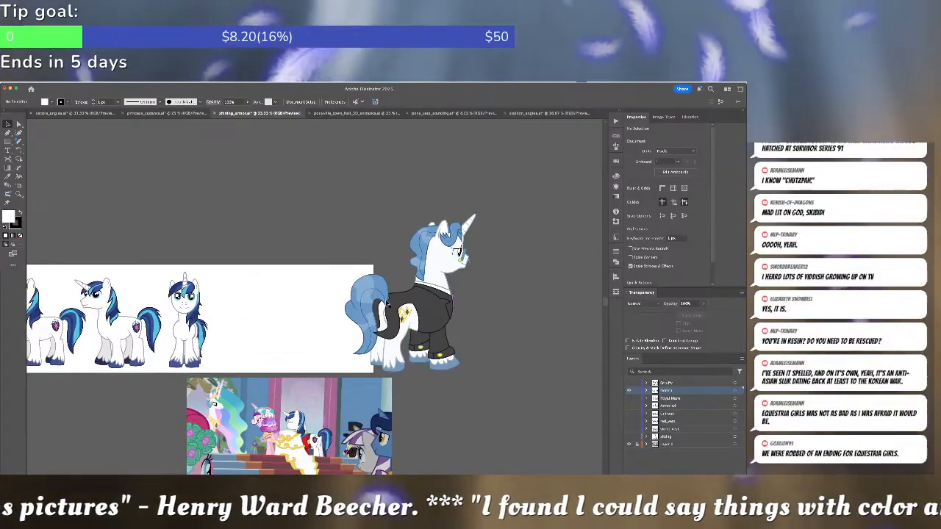
{"action": "left_click", "coordinate": [375, 294]}
{"action": "double_click", "coordinate": [374, 294]}
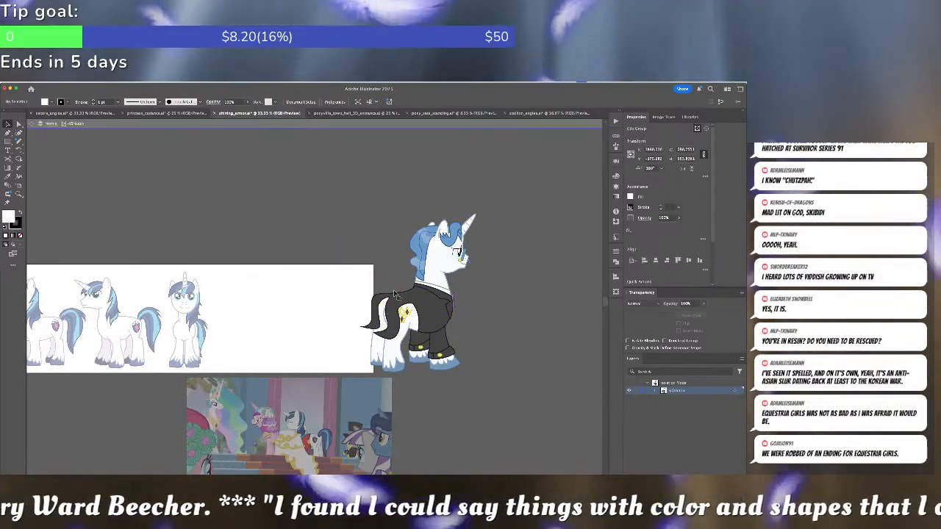
{"action": "key", "text": "Delete"}
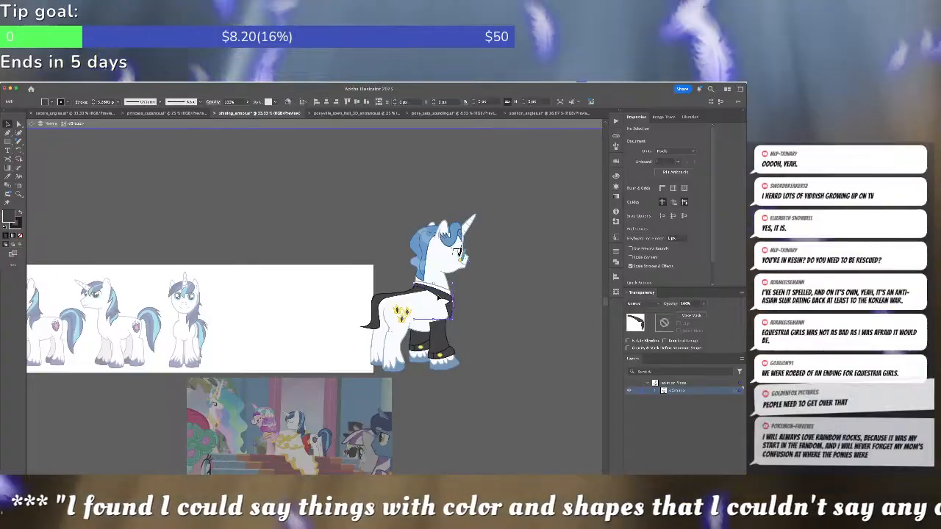
Delete the unicorn's jacket pieces, cutie mark, shirt collar, and the sleeve and cuff on the near front leg
{"action": "left_click", "coordinate": [440, 297]}
{"action": "key", "text": "Delete"}
{"action": "left_click", "coordinate": [398, 310]}
{"action": "key", "text": "Delete"}
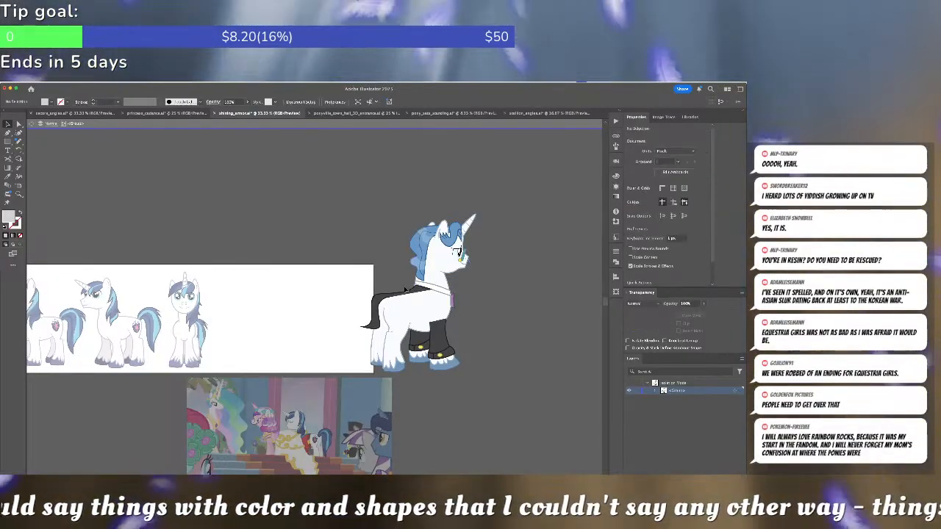
{"action": "left_click", "coordinate": [412, 291]}
{"action": "key", "text": "Delete"}
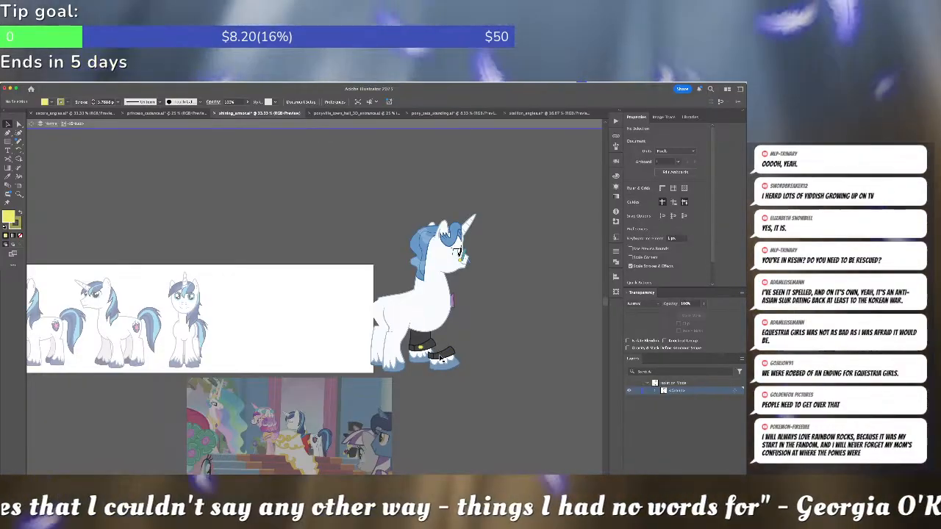
{"action": "left_click", "coordinate": [434, 358]}
{"action": "key", "text": "Delete"}
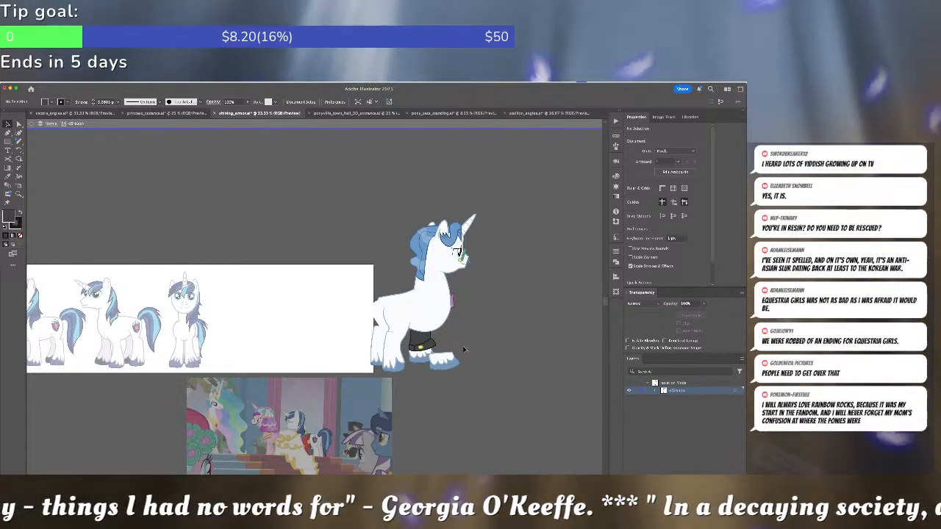
Extend the near front leg's fur shape up to the chest and bring the leg and hoof to the front
{"action": "left_click", "coordinate": [444, 358]}
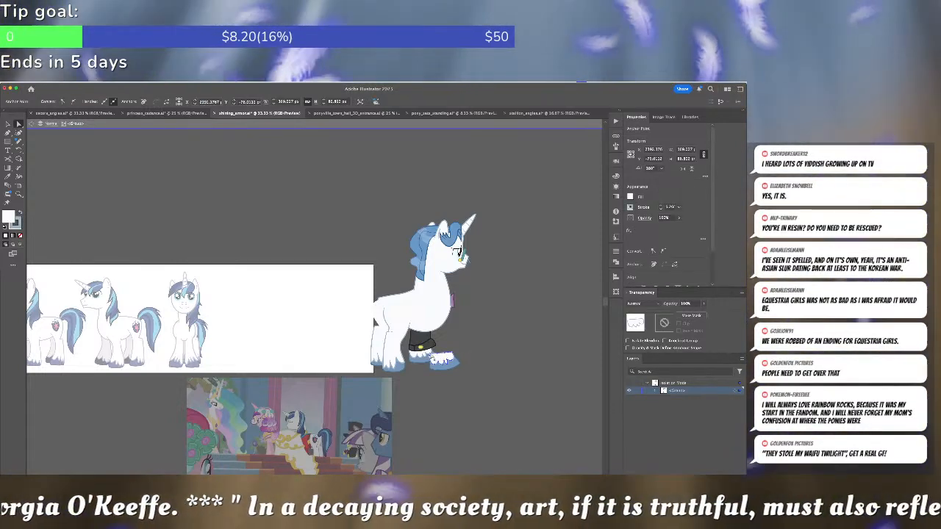
{"action": "left_click", "coordinate": [470, 349]}
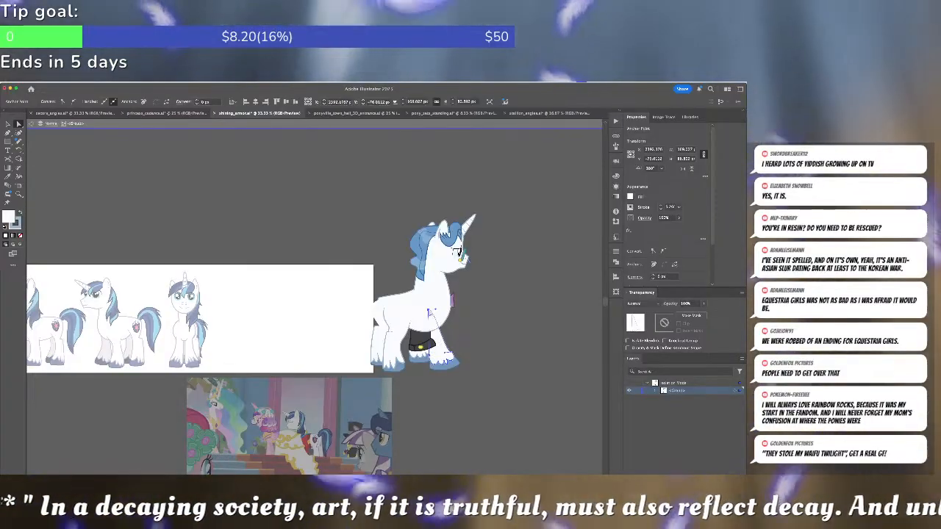
{"action": "left_click_drag", "start_coordinate": [471, 349], "coordinate": [447, 376]}
{"action": "key", "text": "v"}
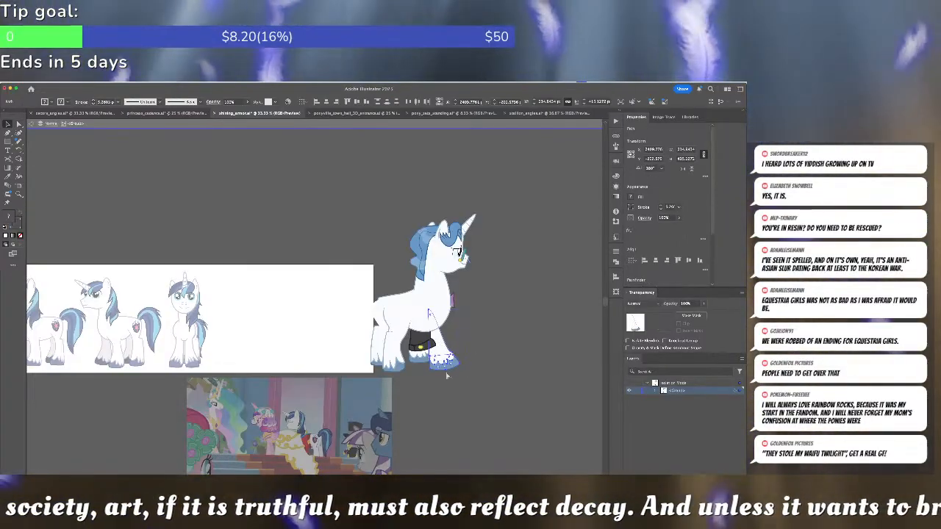
{"action": "key", "text": "super+shift+]"}
{"action": "key", "text": "a"}
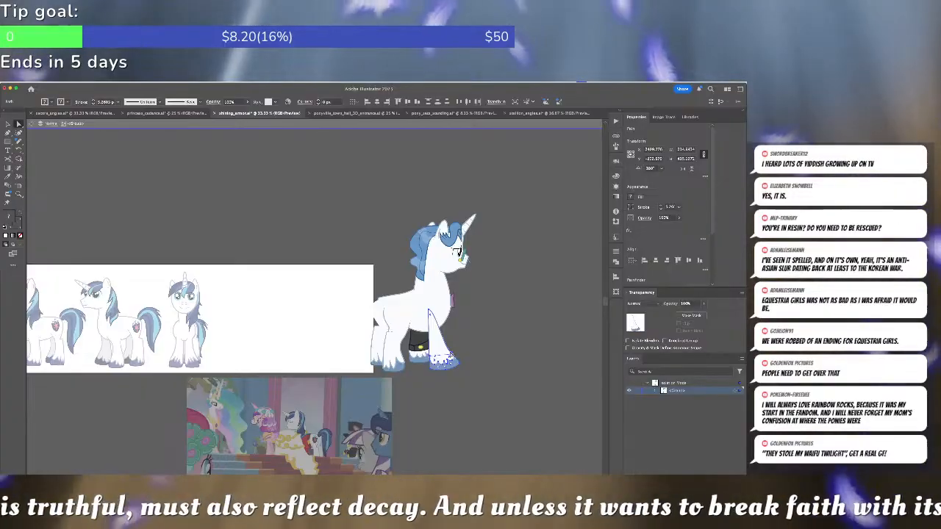
Reshape the near front leg's upper end into a full-width leg reaching across the chest
{"action": "left_click", "coordinate": [450, 354]}
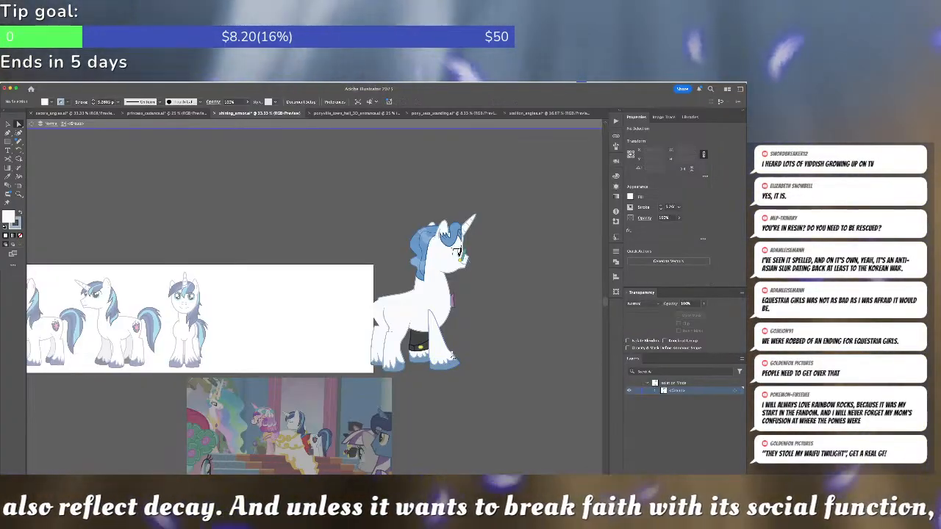
{"action": "left_click", "coordinate": [450, 353]}
{"action": "left_click_drag", "start_coordinate": [450, 357], "coordinate": [429, 313]}
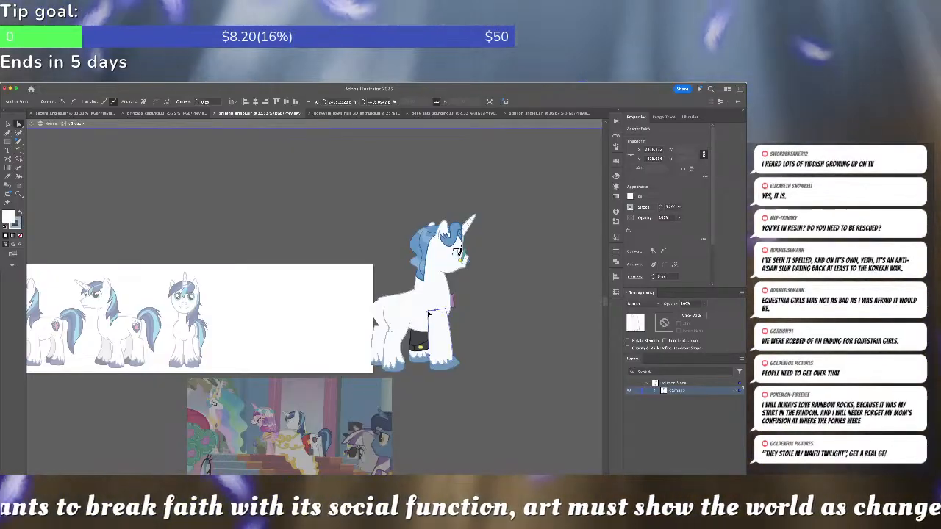
{"action": "left_click", "coordinate": [487, 316]}
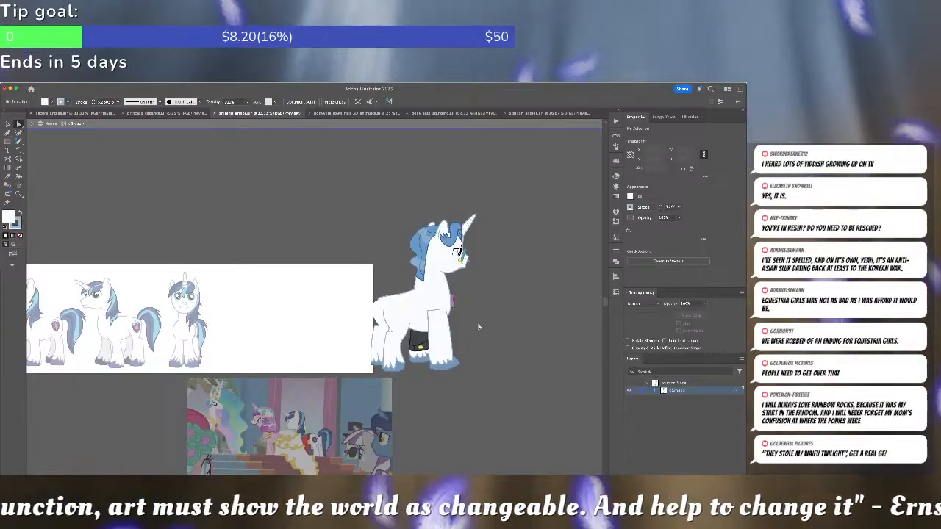
Delete the purple bow tie and smooth the chest outline by adjusting its anchor point
{"action": "scroll", "coordinate": [480, 327], "scroll_direction": "up", "scroll_amount": 5}
{"action": "left_click", "coordinate": [361, 234]}
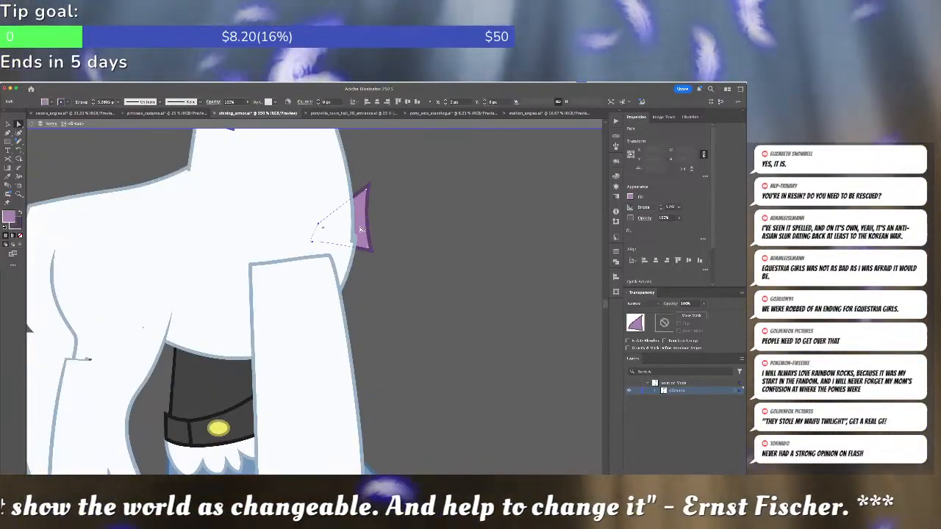
{"action": "key", "text": "Delete"}
{"action": "left_click", "coordinate": [351, 243]}
{"action": "left_click_drag", "start_coordinate": [351, 243], "coordinate": [357, 242]}
{"action": "left_click_drag", "start_coordinate": [393, 213], "coordinate": [463, 390]}
{"action": "scroll", "coordinate": [461, 390], "scroll_direction": "down", "scroll_amount": 5}
{"action": "scroll", "coordinate": [461, 390], "scroll_direction": "left", "scroll_amount": 4}
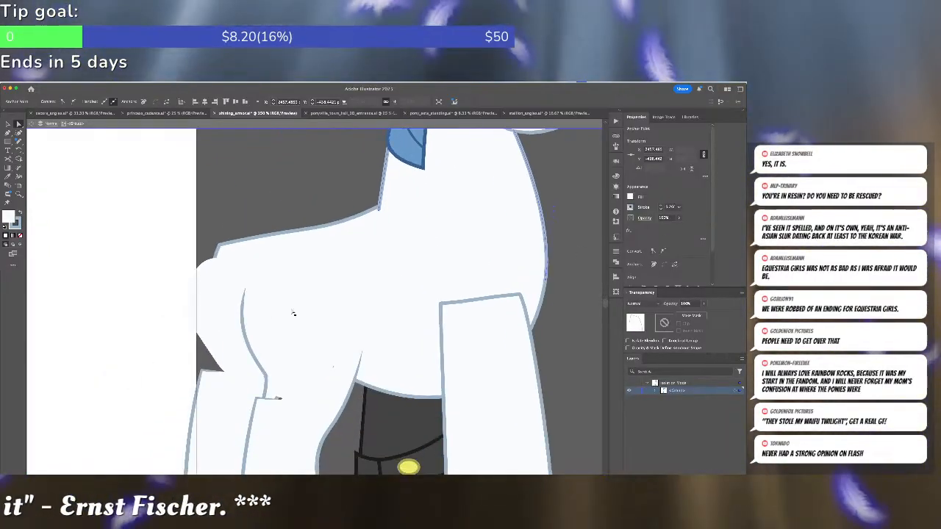
Clean up the dark leftover at the top of the near hind leg and delete the far front leg's sleeve and cuff
{"action": "left_click", "coordinate": [279, 399]}
{"action": "left_click_drag", "start_coordinate": [280, 399], "coordinate": [340, 243]}
{"action": "left_click", "coordinate": [444, 297]}
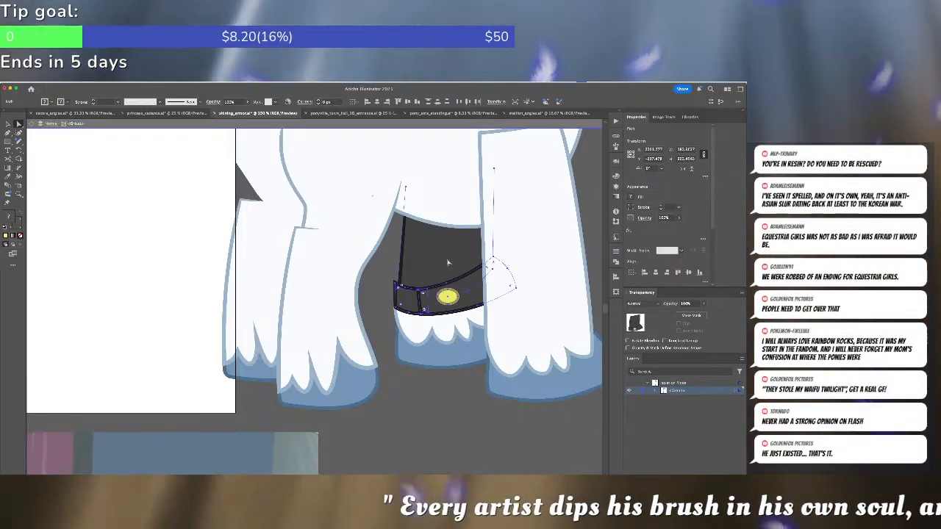
{"action": "key", "text": "Delete"}
{"action": "key", "text": "ctrl+minus"}
{"action": "key", "text": "ctrl+minus"}
{"action": "key", "text": "ctrl+minus"}
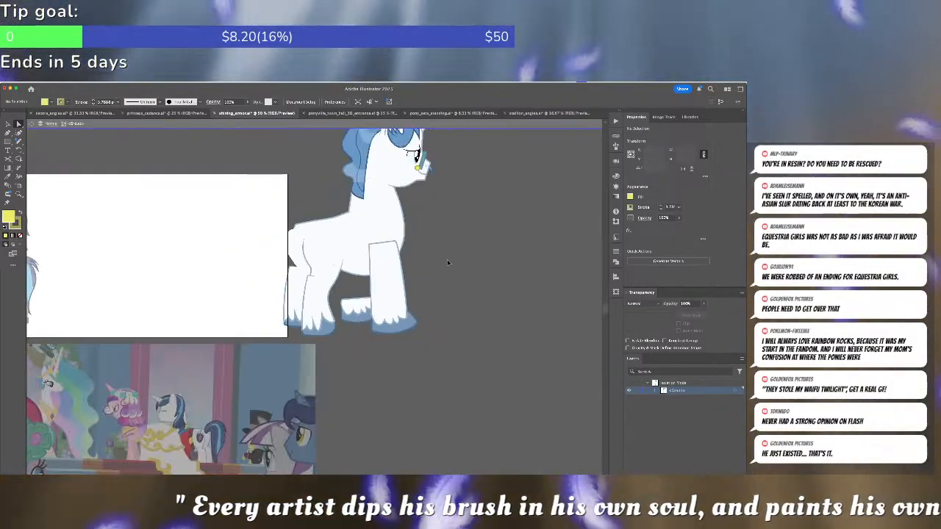
Delete the top edge of the near front leg's outline so the leg blends into the body
{"action": "scroll", "coordinate": [439, 263], "scroll_direction": "left", "scroll_amount": 2}
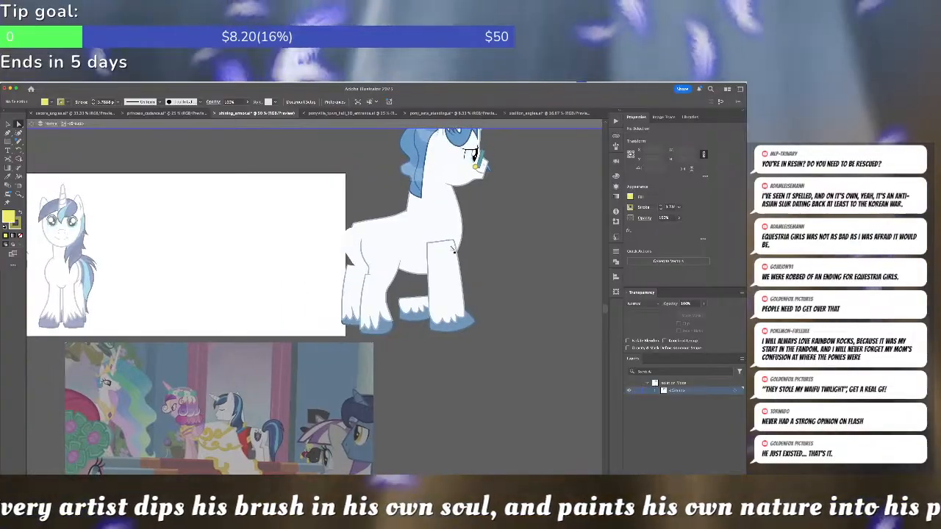
{"action": "left_click", "coordinate": [442, 244]}
{"action": "key", "text": "Delete"}
{"action": "left_click", "coordinate": [502, 292]}
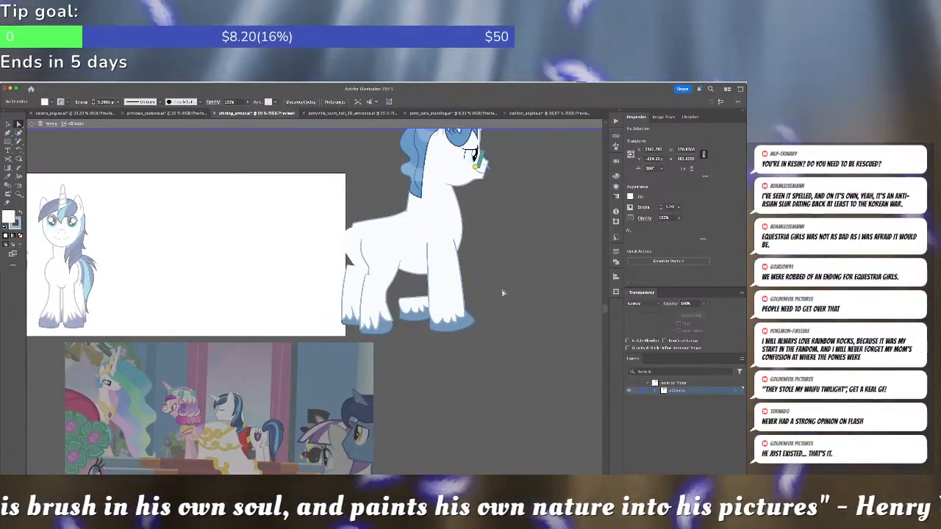
{"action": "left_click", "coordinate": [19, 150]}
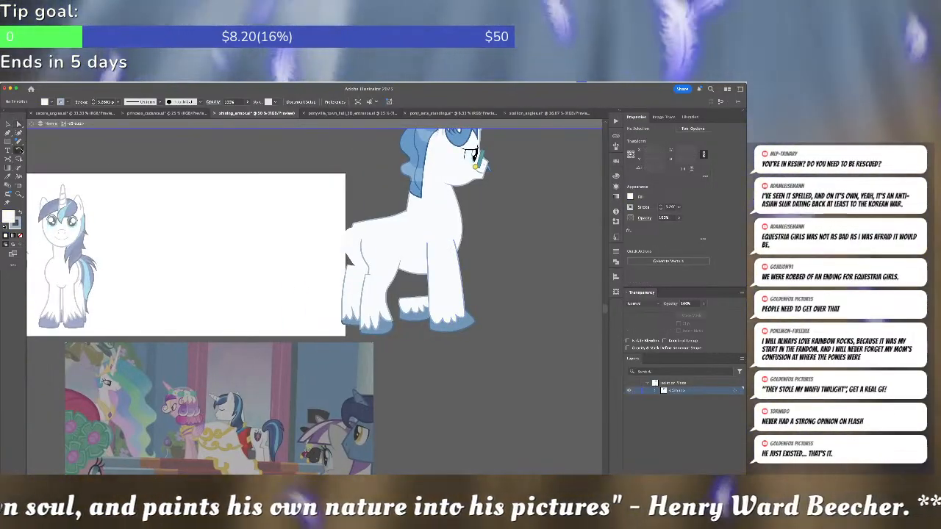
Delete the stallion's blue mane shapes and the small yellow, teal and blue pieces over the muzzle
{"action": "scroll", "coordinate": [478, 219], "scroll_direction": "up", "scroll_amount": 3}
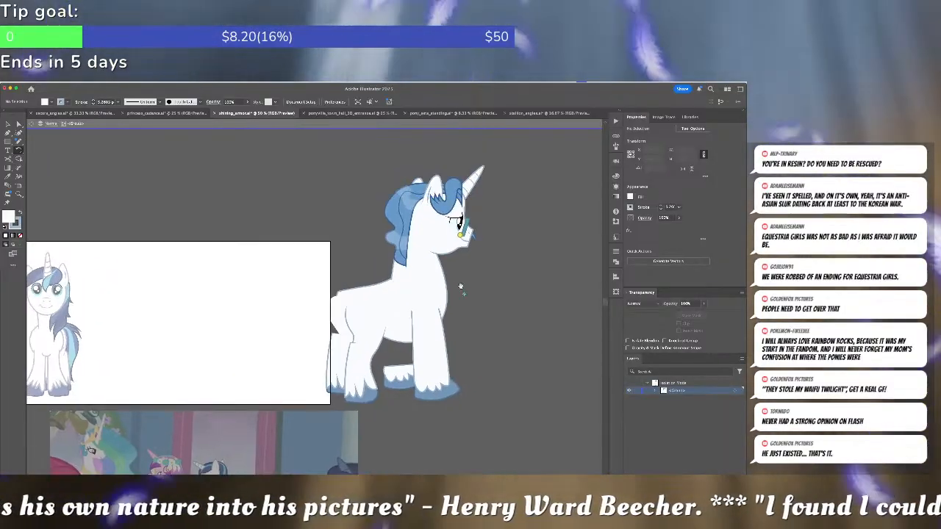
{"action": "key", "text": "v"}
{"action": "left_click", "coordinate": [451, 192]}
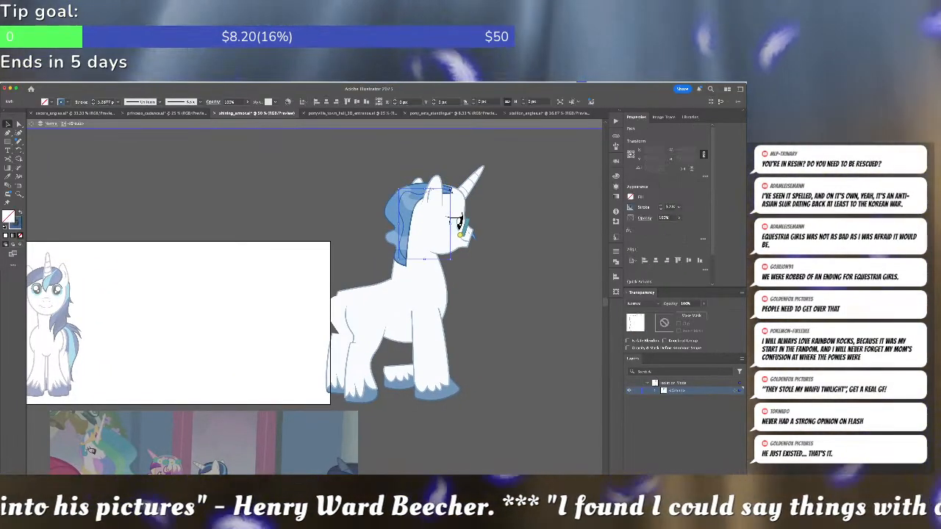
{"action": "key", "text": "Delete"}
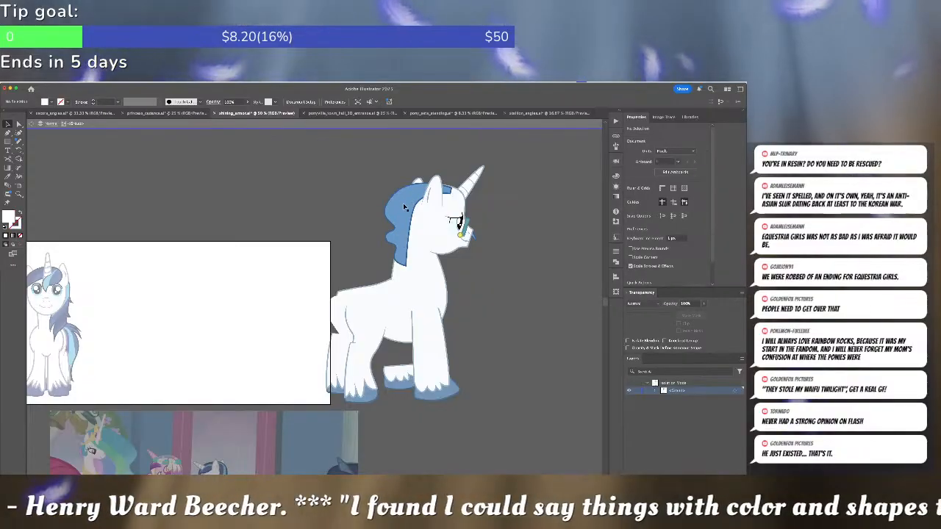
{"action": "left_click", "coordinate": [408, 203]}
{"action": "key", "text": "Delete"}
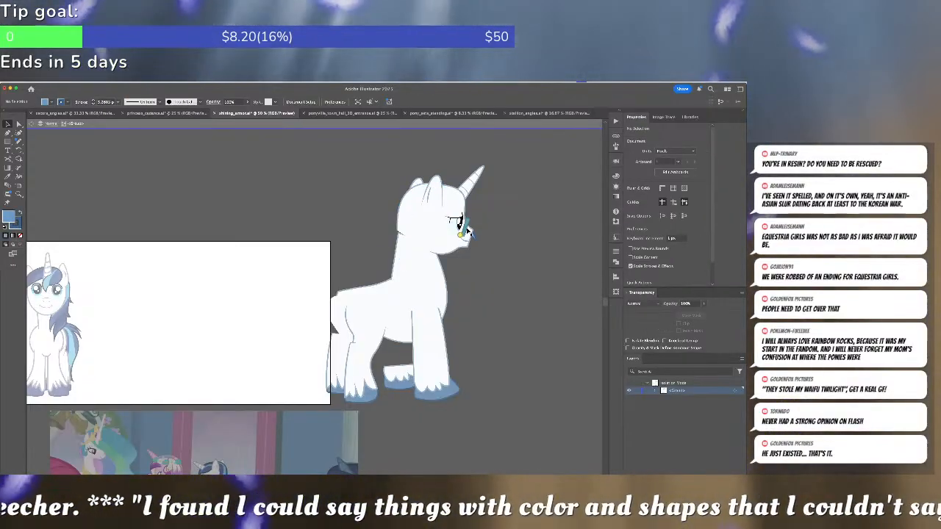
{"action": "left_click", "coordinate": [460, 234]}
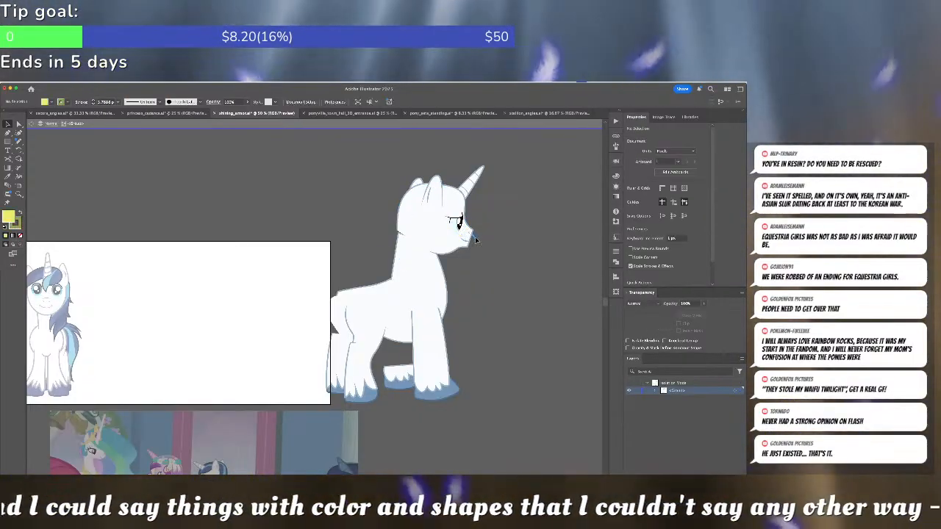
{"action": "key", "text": "Delete"}
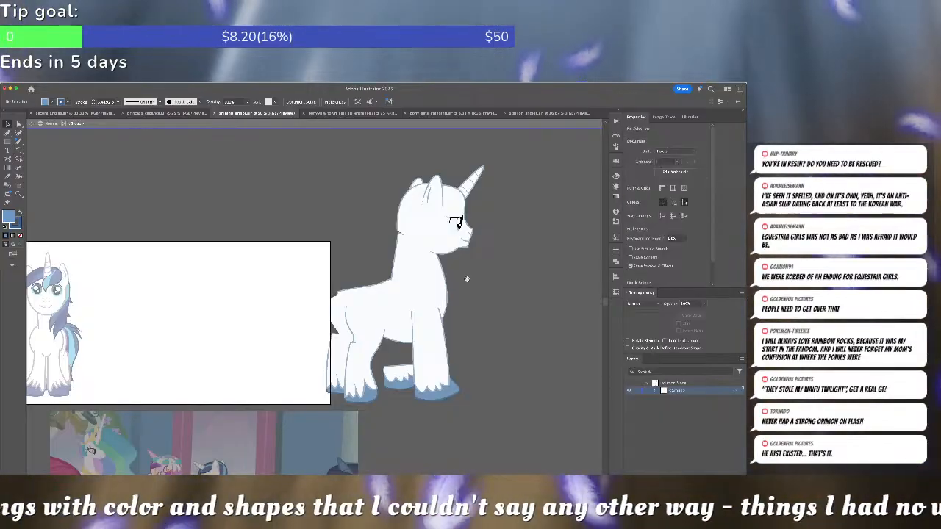
Apply a width profile that tapers at both ends to the near front leg's outline
{"action": "left_click_drag", "start_coordinate": [468, 280], "coordinate": [512, 235]}
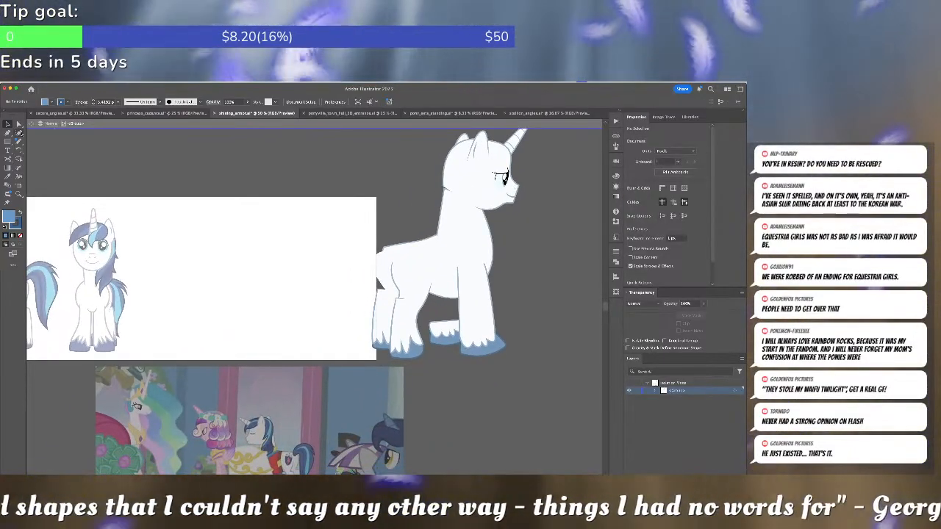
{"action": "left_click", "coordinate": [485, 339]}
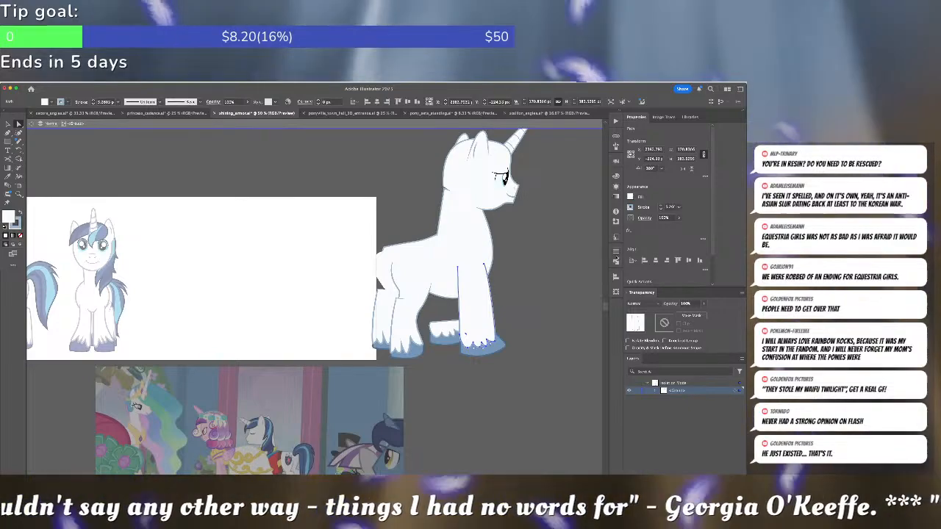
{"action": "left_click", "coordinate": [616, 252]}
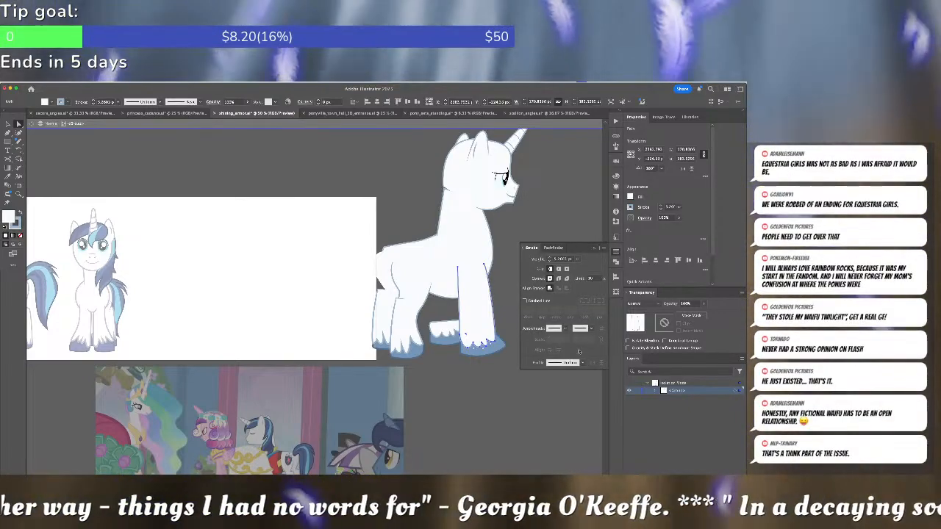
{"action": "left_click", "coordinate": [571, 363]}
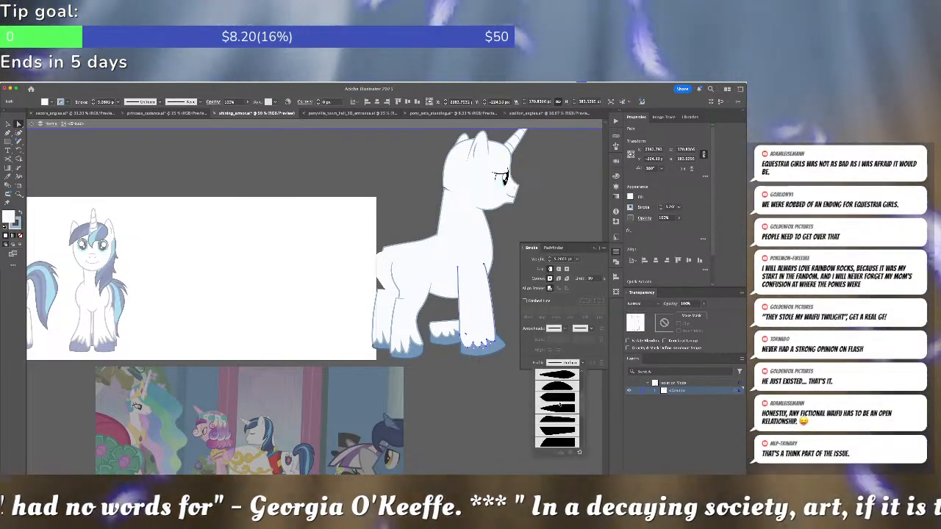
{"action": "left_click", "coordinate": [560, 433]}
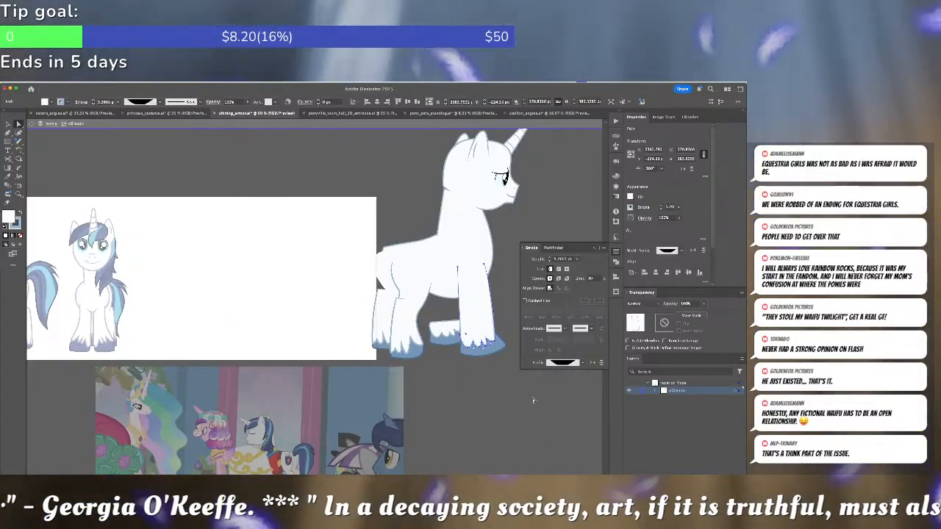
{"action": "left_click", "coordinate": [535, 403]}
Bend the front edge of the near front leg inward so it curves down to the hoof
{"action": "left_click_drag", "start_coordinate": [501, 392], "coordinate": [427, 342]}
{"action": "left_click", "coordinate": [431, 273]}
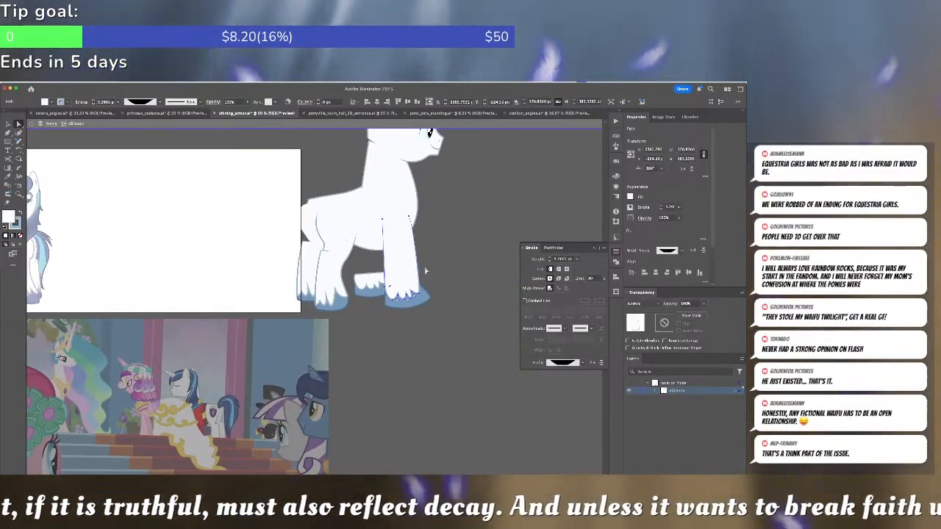
{"action": "left_click", "coordinate": [19, 133]}
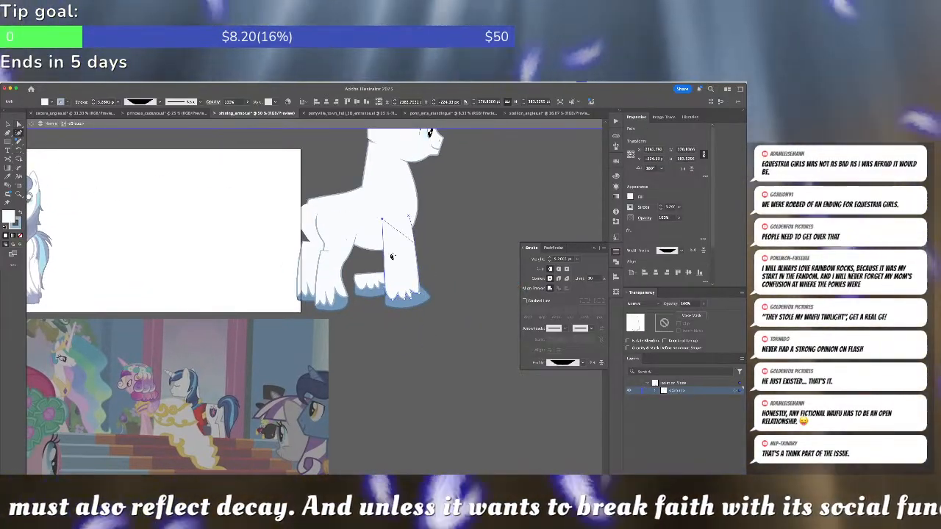
{"action": "left_click_drag", "start_coordinate": [384, 257], "coordinate": [410, 257]}
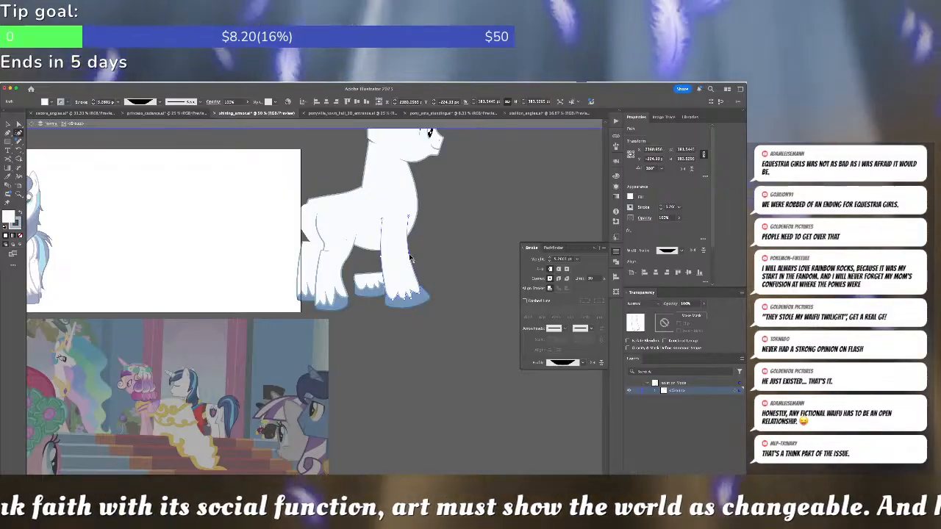
{"action": "scroll", "coordinate": [410, 257], "scroll_direction": "up", "scroll_amount": 5}
{"action": "scroll", "coordinate": [409, 261], "scroll_direction": "down", "scroll_amount": 4}
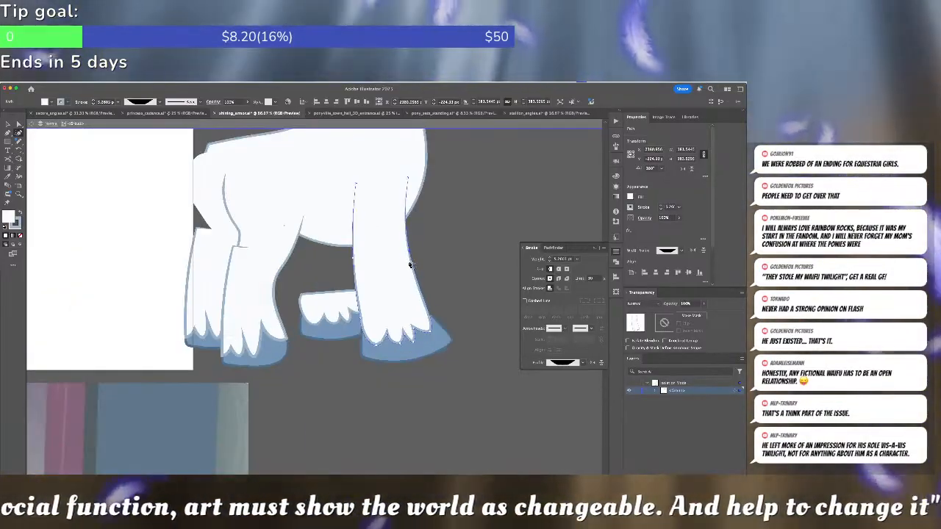
Shorten the near front hoof's toe by adjusting its anchor points and curve the leg's front edge further inward to match
{"action": "left_click", "coordinate": [365, 360]}
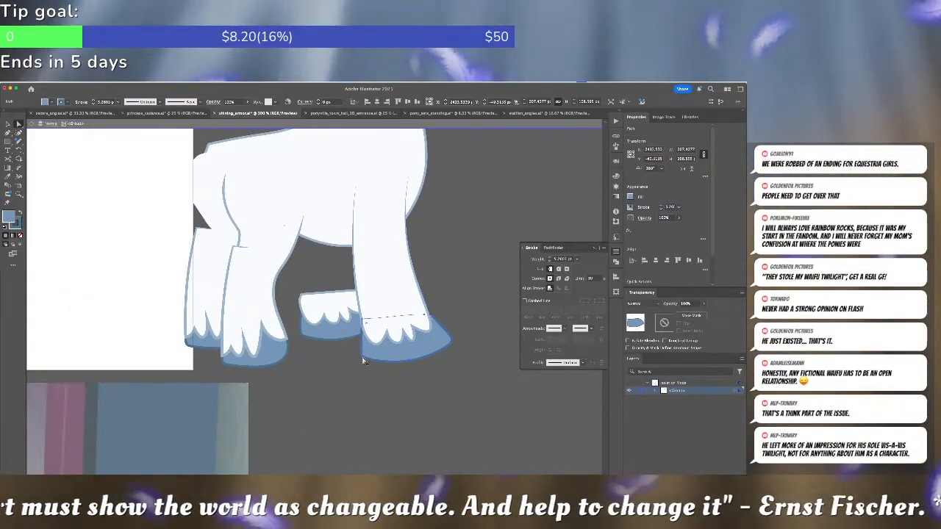
{"action": "left_click", "coordinate": [429, 318]}
{"action": "key", "text": "Delete"}
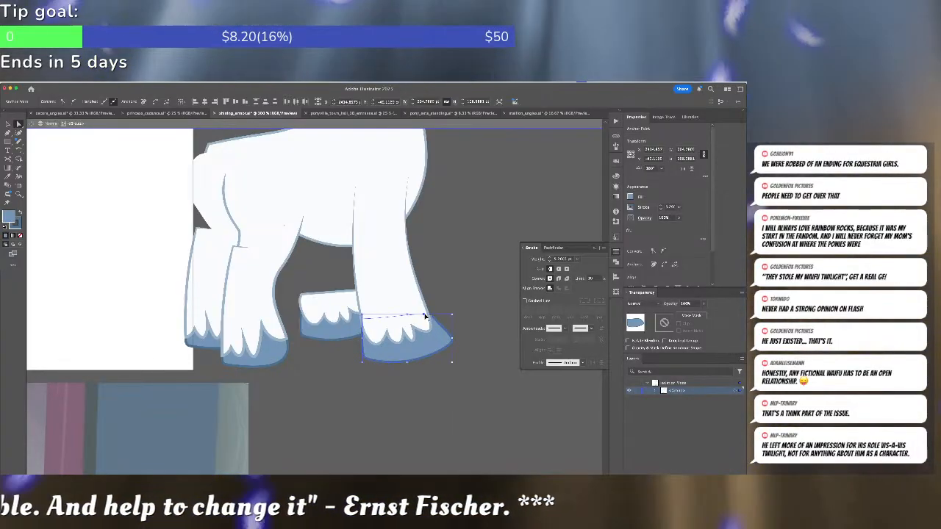
{"action": "key", "text": "super+z"}
{"action": "key", "text": "minus"}
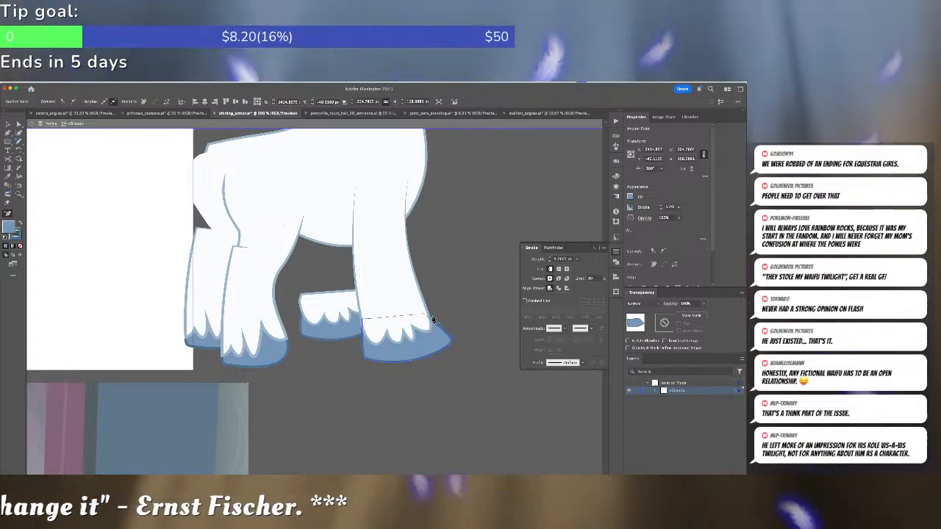
{"action": "left_click", "coordinate": [449, 343]}
{"action": "left_click_drag", "start_coordinate": [452, 345], "coordinate": [438, 352]}
{"action": "left_click", "coordinate": [428, 317]}
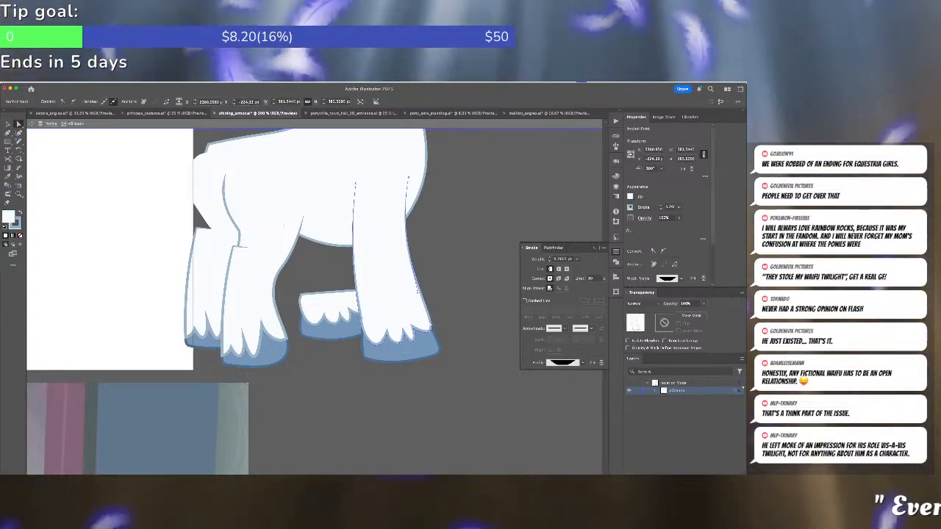
{"action": "left_click_drag", "start_coordinate": [411, 255], "coordinate": [403, 260]}
{"action": "left_click", "coordinate": [432, 331]}
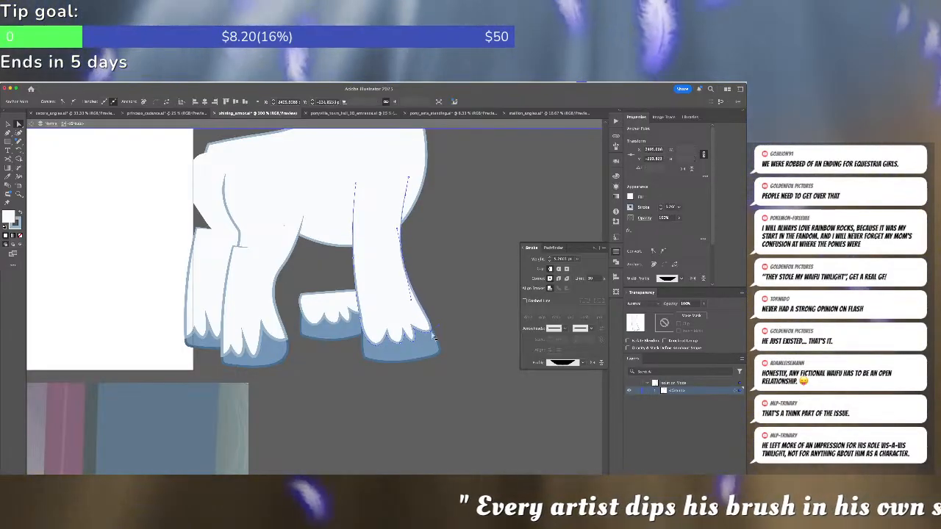
Recolor the near front hoof with the dark blue sampled from the front-facing pony's hoof and exit the group
{"action": "left_click", "coordinate": [432, 337]}
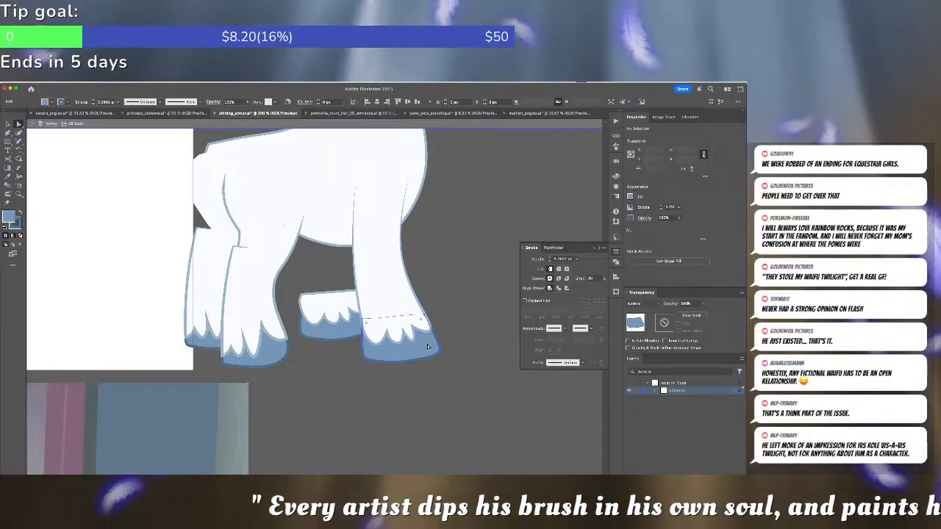
{"action": "left_click_drag", "start_coordinate": [255, 283], "coordinate": [336, 310]}
{"action": "scroll", "coordinate": [336, 310], "scroll_direction": "down", "scroll_amount": 3}
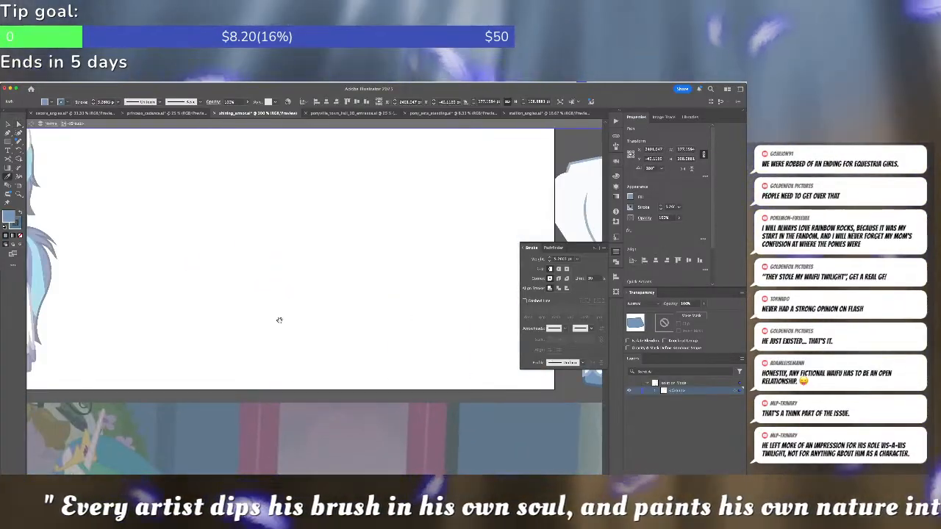
{"action": "left_click", "coordinate": [321, 325]}
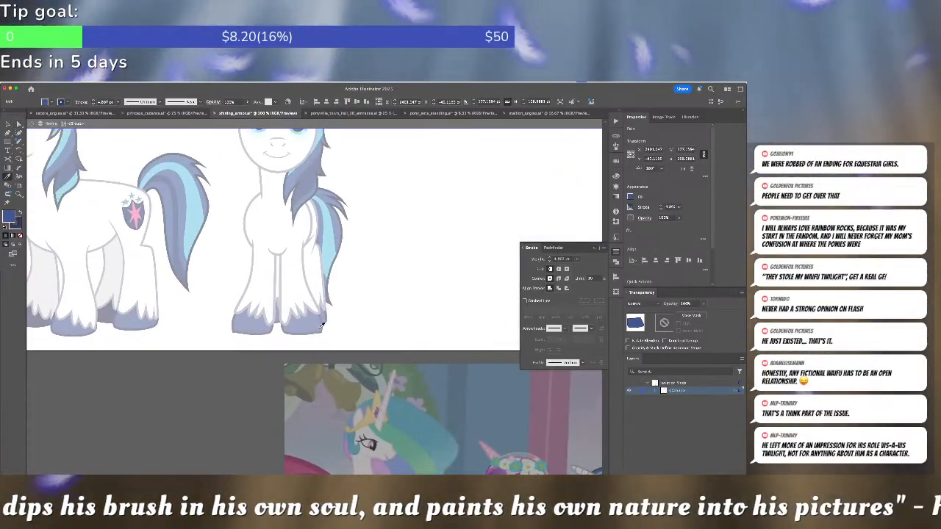
{"action": "key", "text": "Escape"}
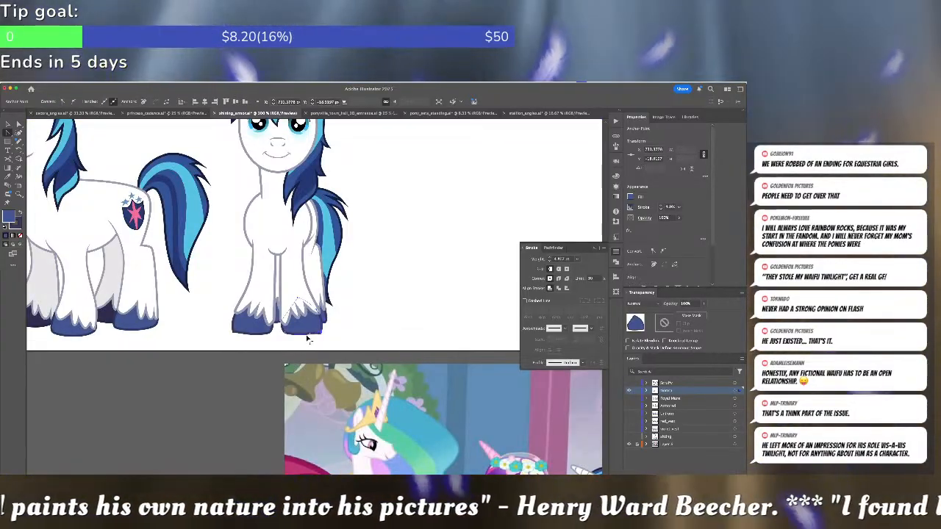
Clean up the lower-corner anchor points on the front-facing pony's front hooves
{"action": "key", "text": "minus"}
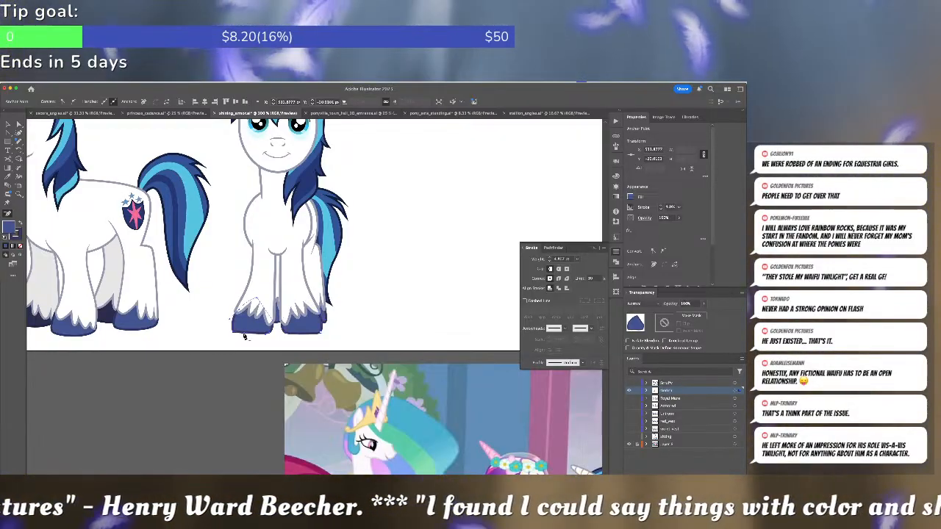
{"action": "key", "text": "p"}
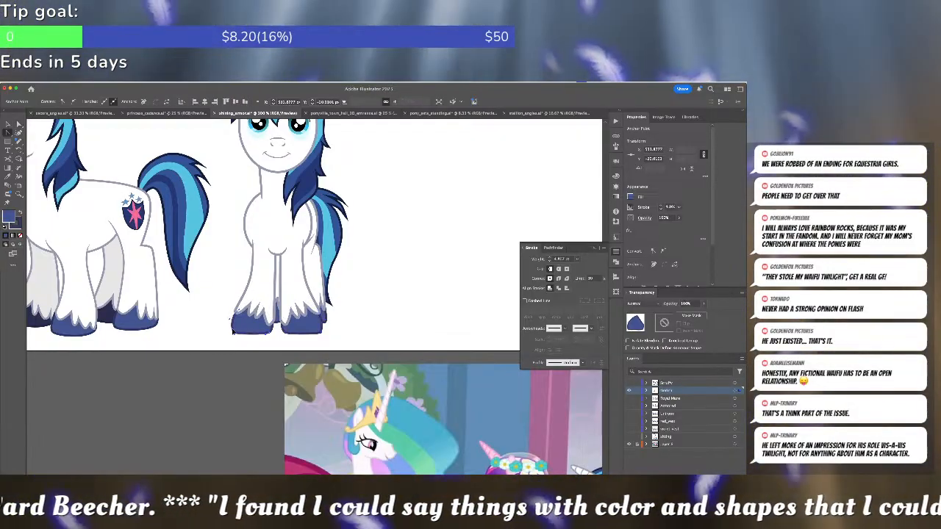
{"action": "key", "text": "super+shift+a"}
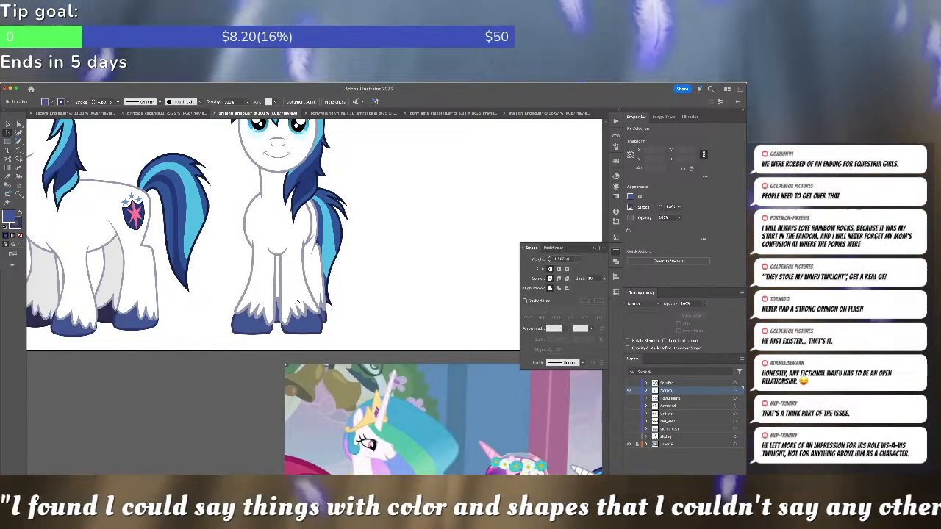
Reshape the white fetlock edge between the front-facing pony's legs by removing its extra anchor and repositioning the curve
{"action": "scroll", "coordinate": [294, 303], "scroll_direction": "up", "scroll_amount": 3}
{"action": "key", "text": "a"}
{"action": "left_click", "coordinate": [259, 281]}
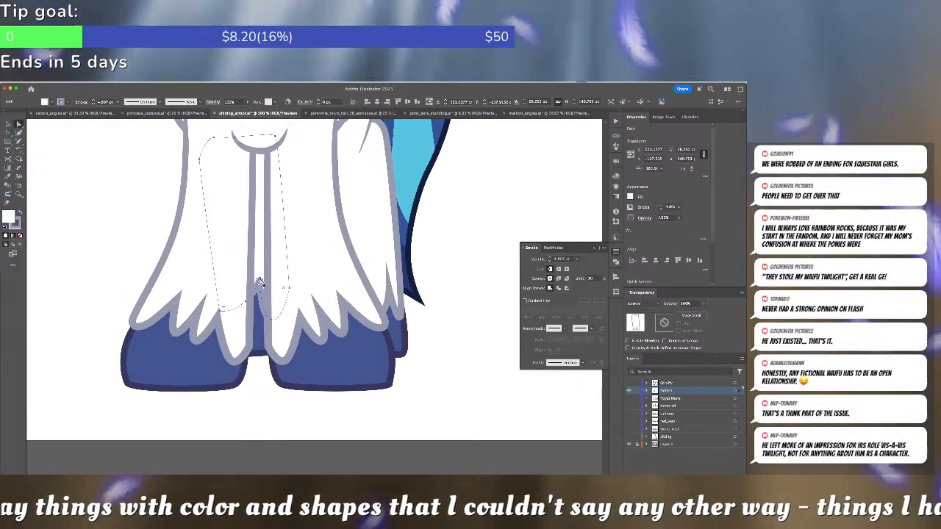
{"action": "key", "text": "p"}
{"action": "left_click", "coordinate": [259, 281]}
{"action": "key", "text": "a"}
{"action": "left_click_drag", "start_coordinate": [259, 281], "coordinate": [256, 294]}
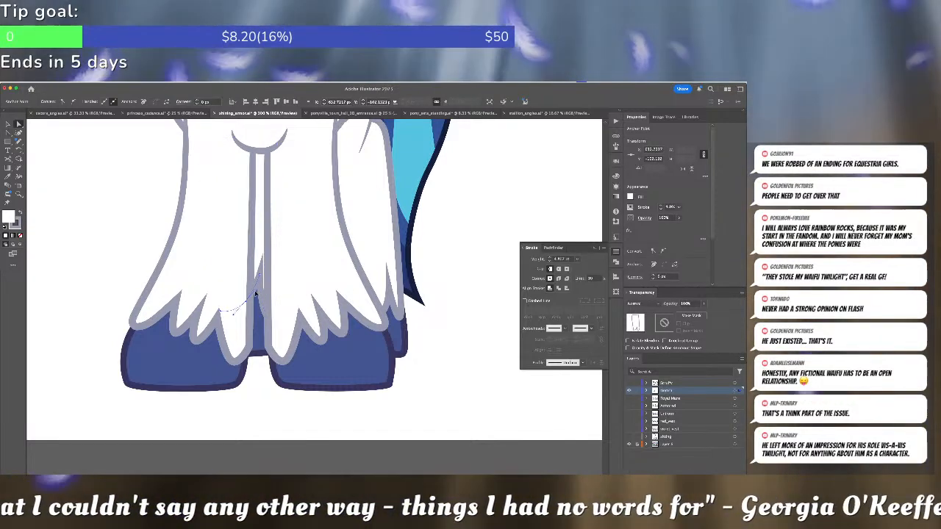
{"action": "left_click", "coordinate": [435, 297]}
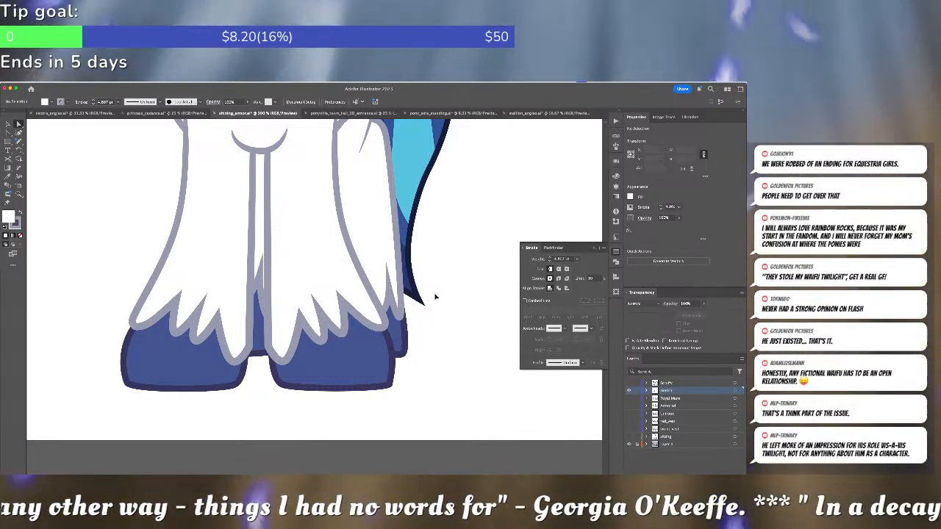
Examine the separate paths that form the rump, thigh and body of the new side-view pose
{"action": "key", "text": "super+minus"}
{"action": "key", "text": "super+minus"}
{"action": "key", "text": "super+minus"}
{"action": "key", "text": "super+minus"}
{"action": "key", "text": "super+minus"}
{"action": "scroll", "coordinate": [441, 303], "scroll_direction": "right", "scroll_amount": 5}
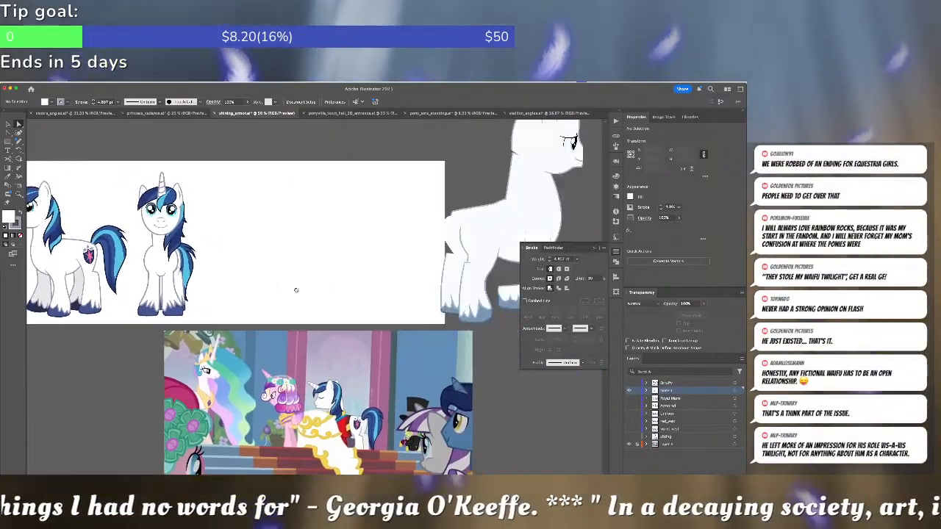
{"action": "scroll", "coordinate": [439, 298], "scroll_direction": "right", "scroll_amount": 4}
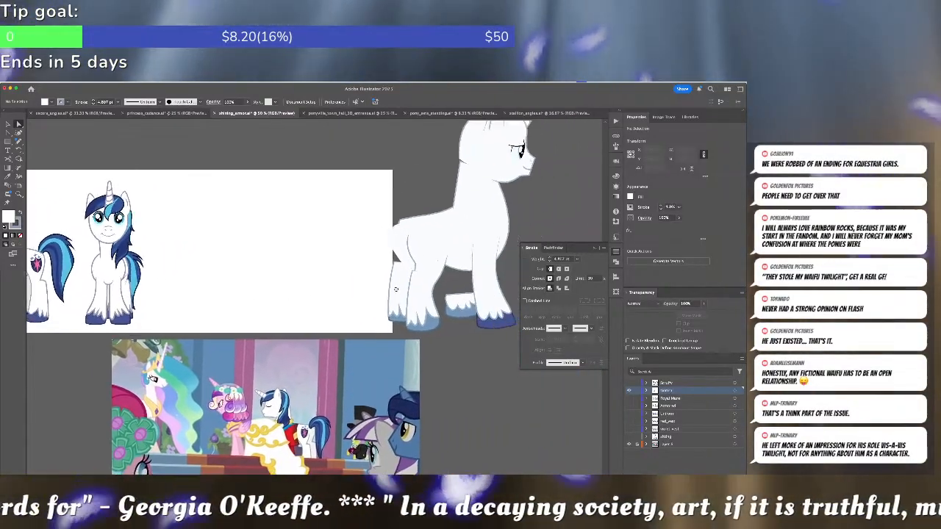
{"action": "left_click_drag", "start_coordinate": [404, 279], "coordinate": [468, 300]}
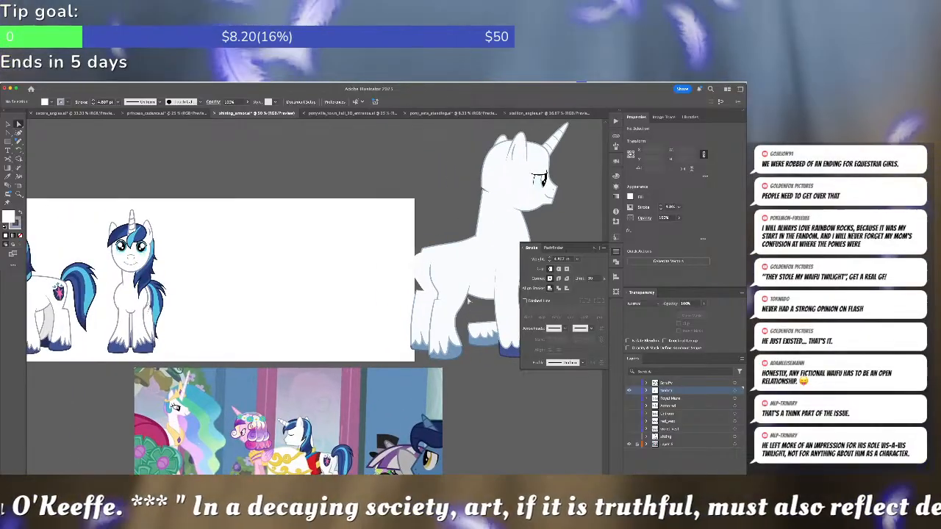
{"action": "left_click", "coordinate": [426, 284]}
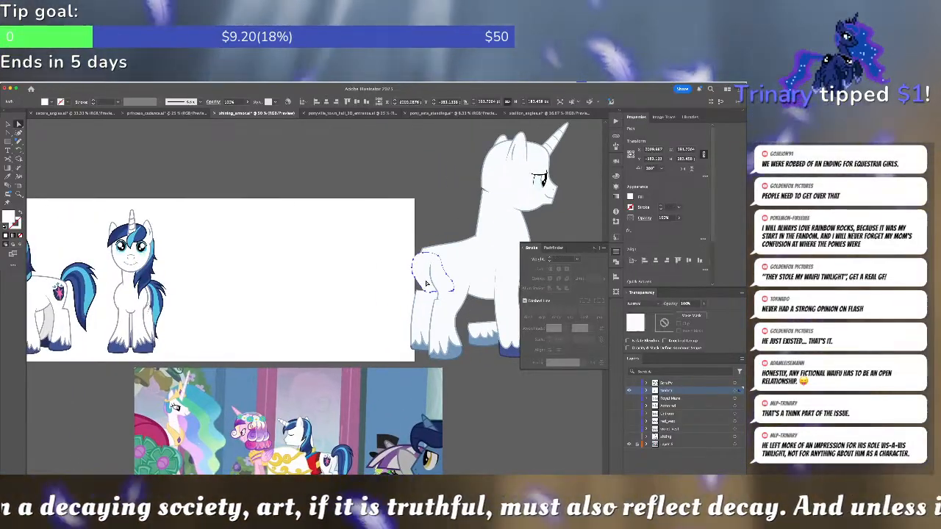
{"action": "left_click", "coordinate": [615, 278]}
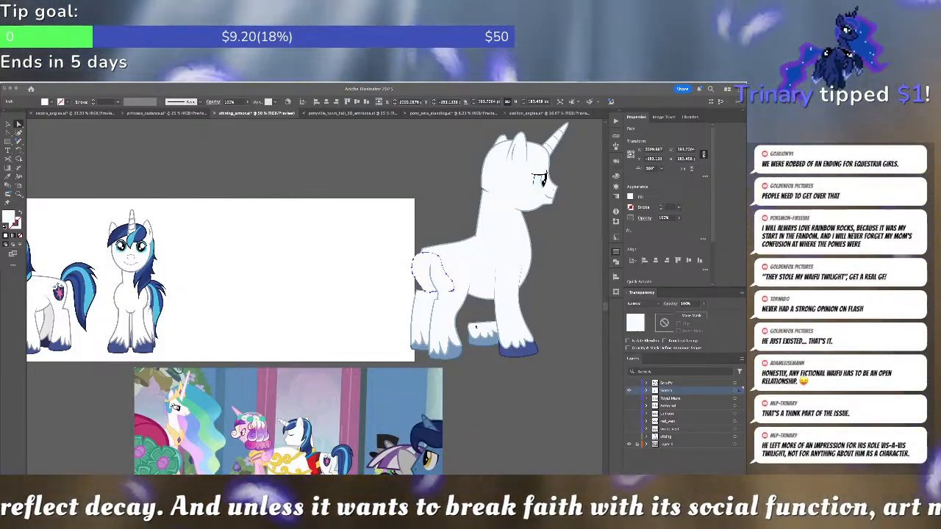
{"action": "left_click", "coordinate": [476, 327]}
{"action": "left_click", "coordinate": [470, 314]}
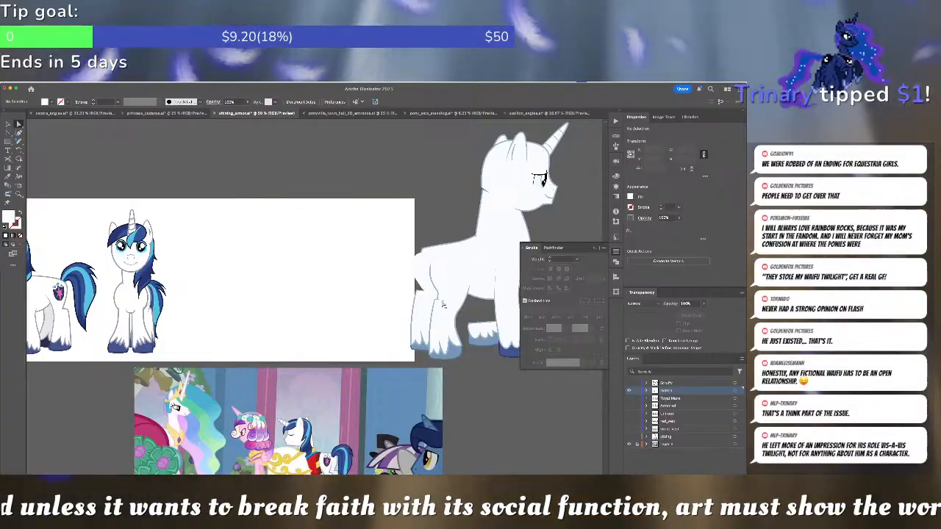
{"action": "left_click", "coordinate": [434, 275]}
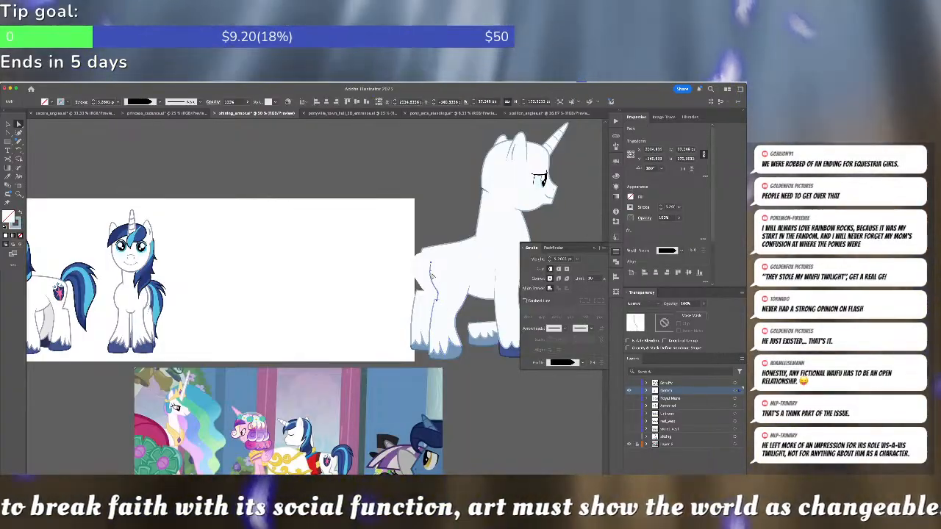
{"action": "left_click", "coordinate": [441, 252]}
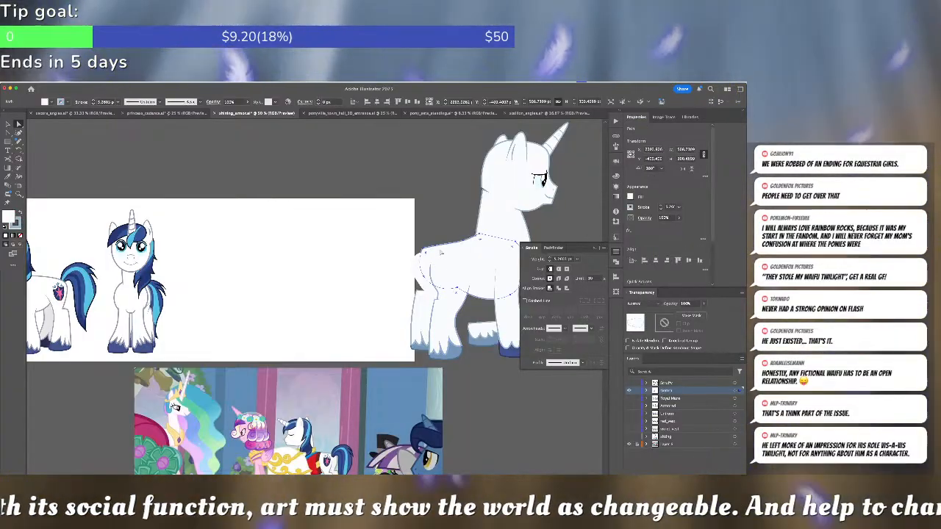
Delete the white strokeless patch covering the new pose's rump
{"action": "key", "text": "super+shift+a"}
{"action": "scroll", "coordinate": [442, 257], "scroll_direction": "up", "scroll_amount": 3}
{"action": "left_click", "coordinate": [383, 302]}
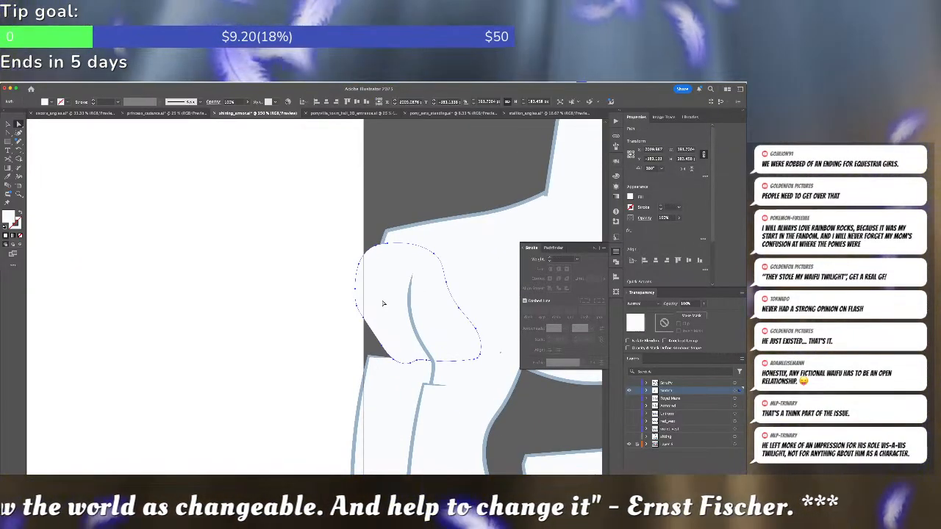
{"action": "key", "text": "Delete"}
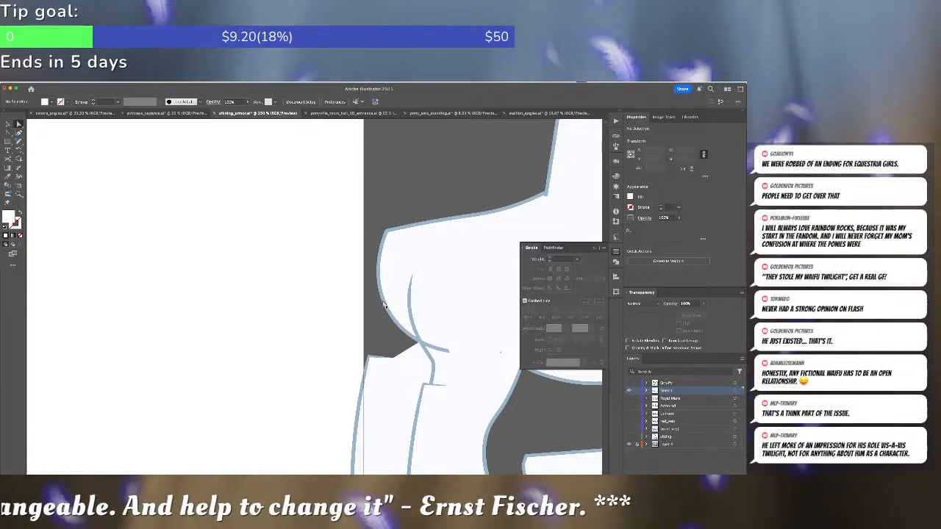
Duplicate the thigh line at the back of the rump and reshape it into a rounded outline running from the back to the far hind leg
{"action": "left_click_drag", "start_coordinate": [412, 326], "coordinate": [366, 256]}
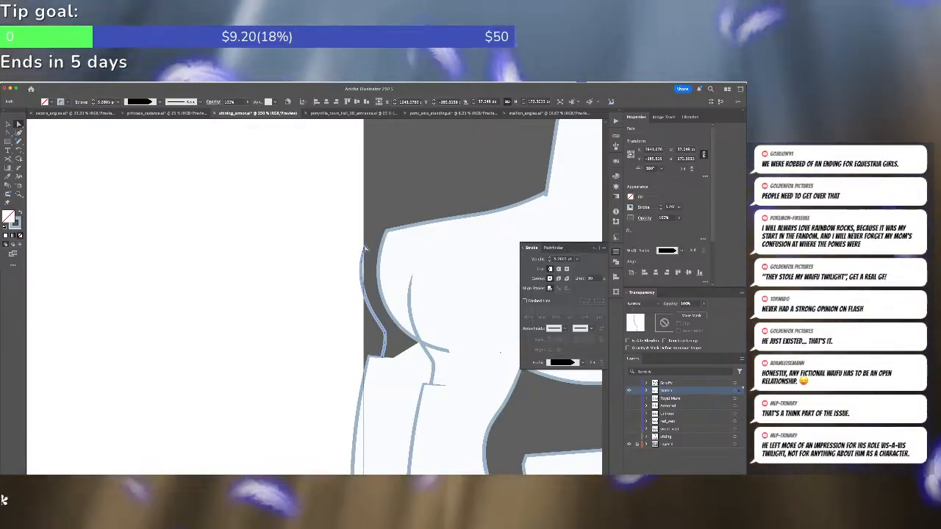
{"action": "key", "text": "ctrl+shift+a"}
{"action": "left_click_drag", "start_coordinate": [364, 246], "coordinate": [397, 229]}
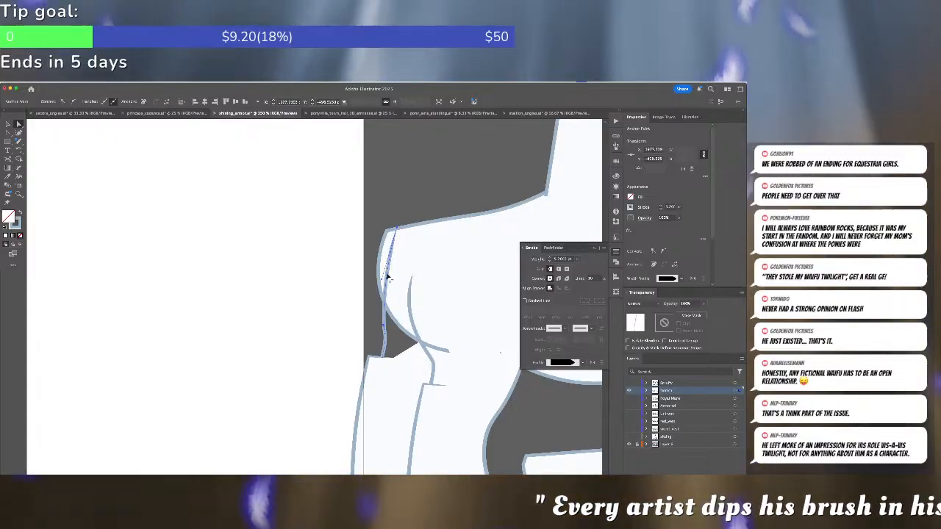
{"action": "left_click_drag", "start_coordinate": [381, 280], "coordinate": [332, 248]}
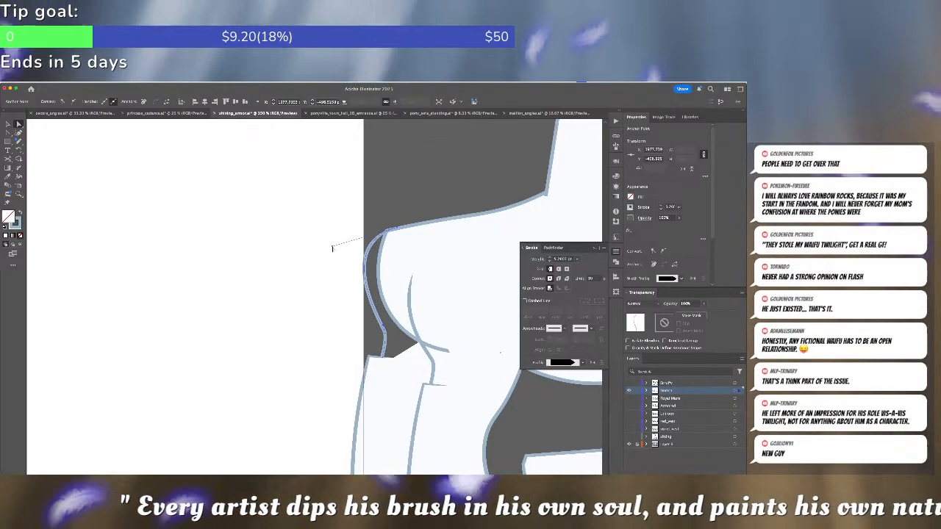
{"action": "left_click_drag", "start_coordinate": [384, 335], "coordinate": [385, 343]}
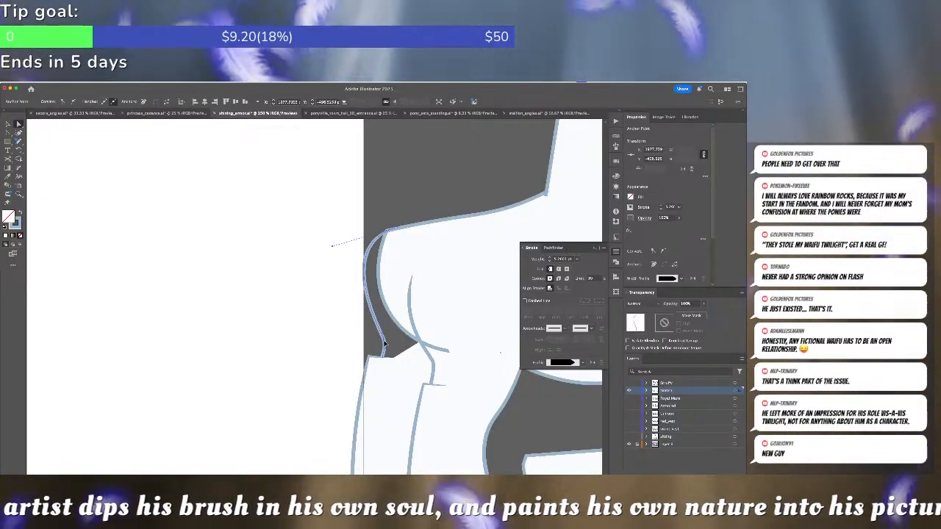
{"action": "left_click_drag", "start_coordinate": [334, 248], "coordinate": [332, 238]}
Fill the new rump outline with the white sampled from the body and deselect it
{"action": "key", "text": "i"}
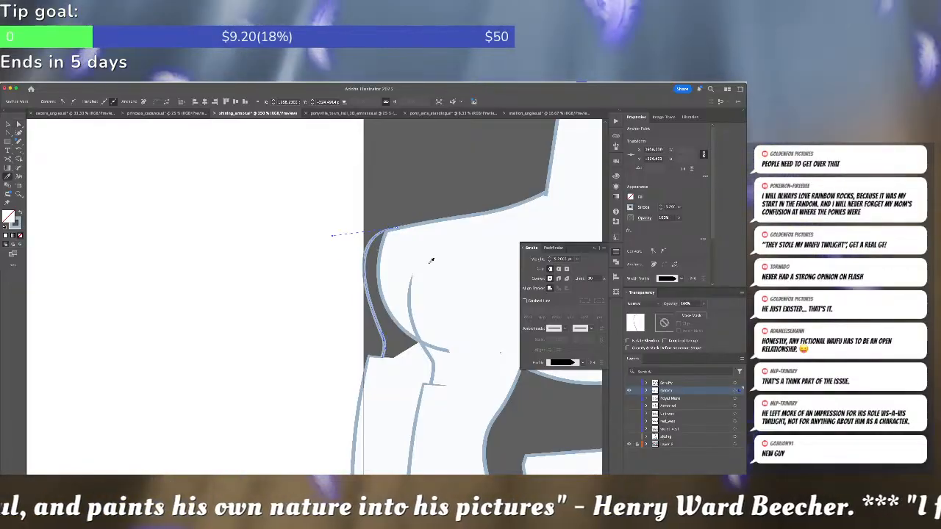
{"action": "left_click", "coordinate": [487, 268]}
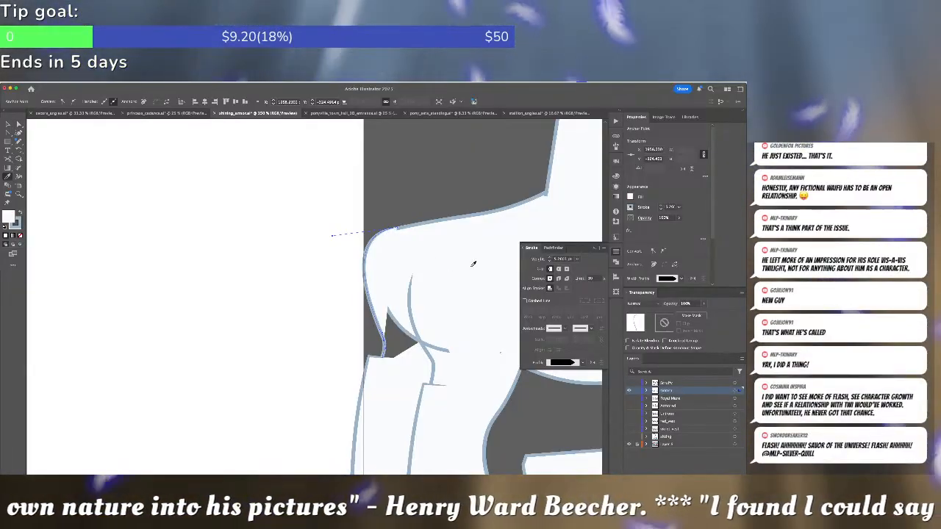
{"action": "left_click", "coordinate": [557, 363]}
{"action": "scroll", "coordinate": [559, 397], "scroll_direction": "up", "scroll_amount": 5}
{"action": "left_click", "coordinate": [562, 376]}
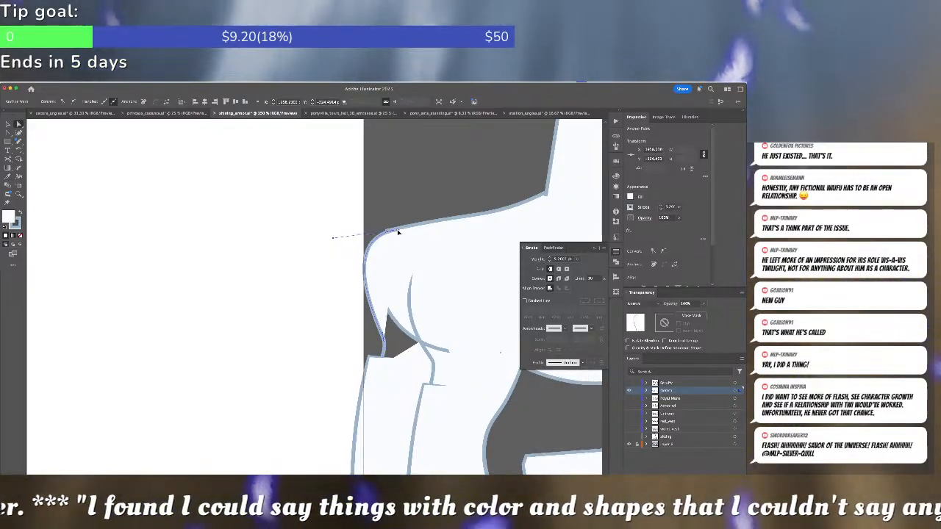
{"action": "left_click", "coordinate": [468, 196]}
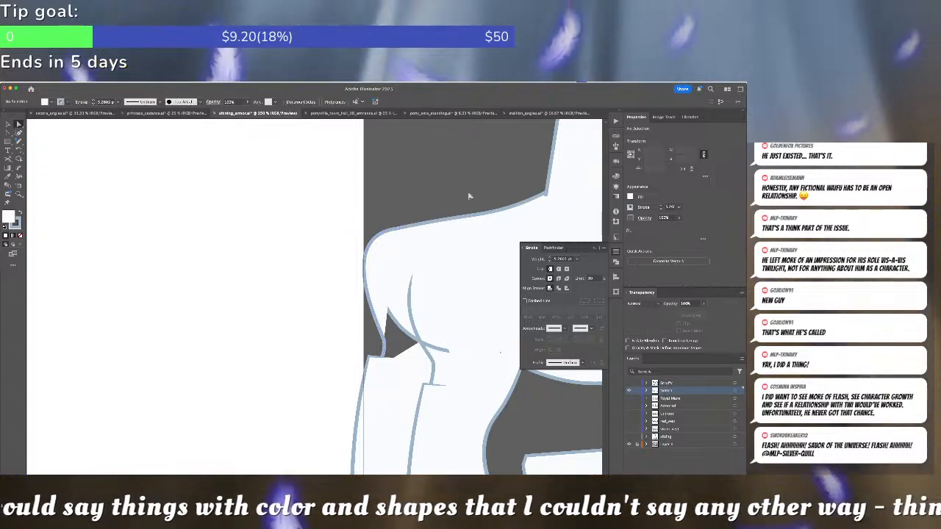
Draw a white strokeless patch over the gap and old outline below the rump, placing it behind the thigh line
{"action": "left_click", "coordinate": [444, 350]}
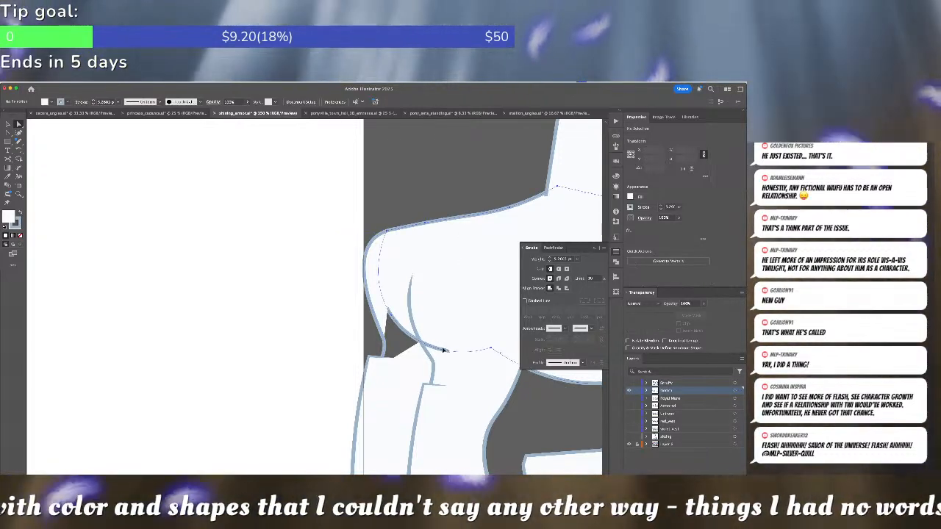
{"action": "left_click", "coordinate": [445, 347]}
{"action": "key", "text": "super+shift+a"}
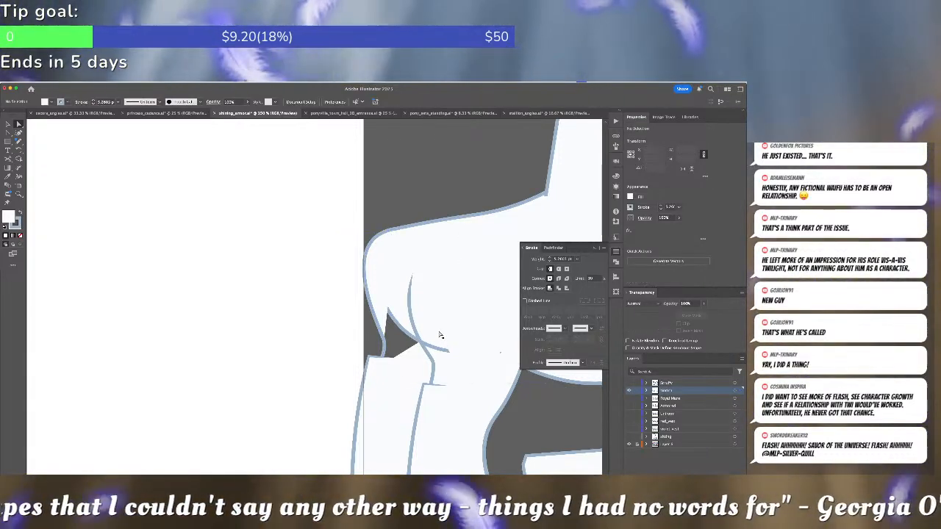
{"action": "key", "text": "shift+w"}
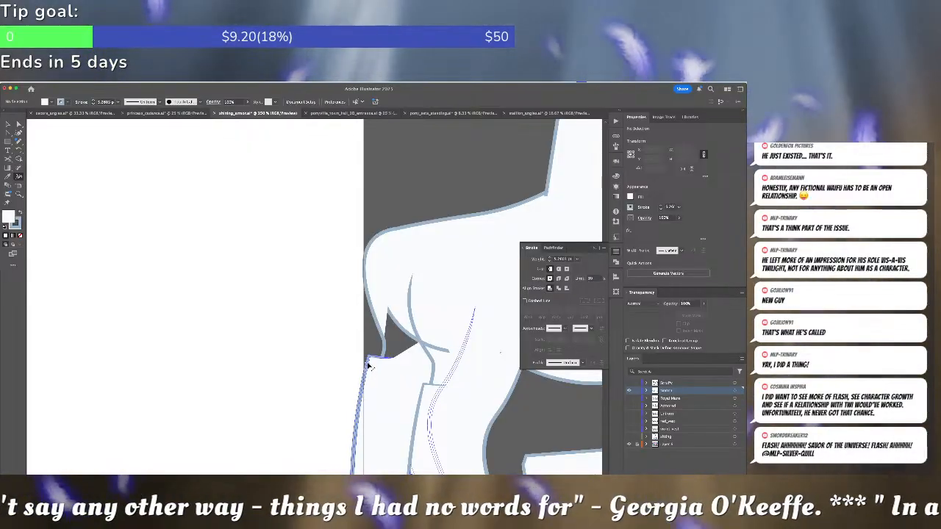
{"action": "key", "text": "a"}
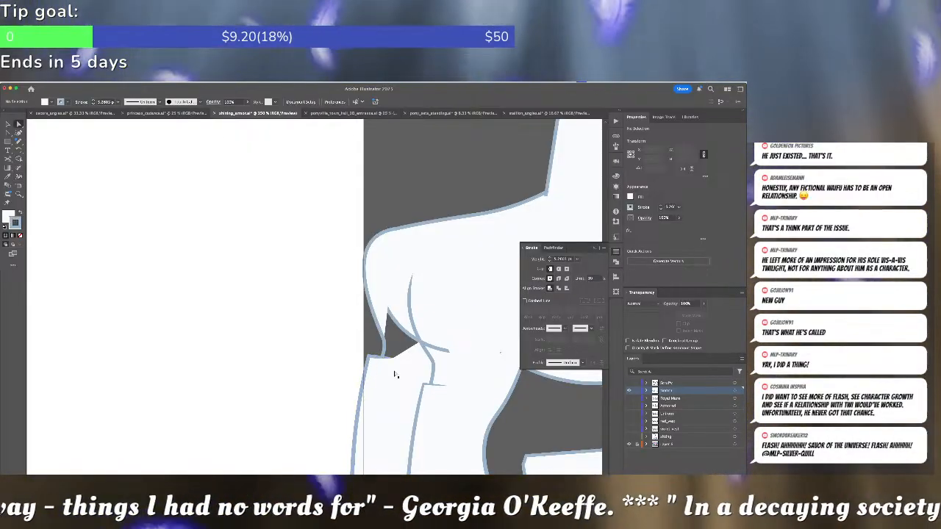
{"action": "key", "text": "/"}
{"action": "key", "text": "n"}
{"action": "mouse_move", "coordinate": [375, 312]}
{"action": "left_mouse_down"}
{"action": "mouse_move", "coordinate": [383, 362]}
{"action": "mouse_move", "coordinate": [393, 371]}
{"action": "mouse_move", "coordinate": [446, 375]}
{"action": "mouse_move", "coordinate": [462, 335]}
{"action": "mouse_move", "coordinate": [376, 312]}
{"action": "left_mouse_up"}
{"action": "key", "text": "super+x"}
{"action": "left_click", "coordinate": [439, 323]}
{"action": "key", "text": "super+b"}
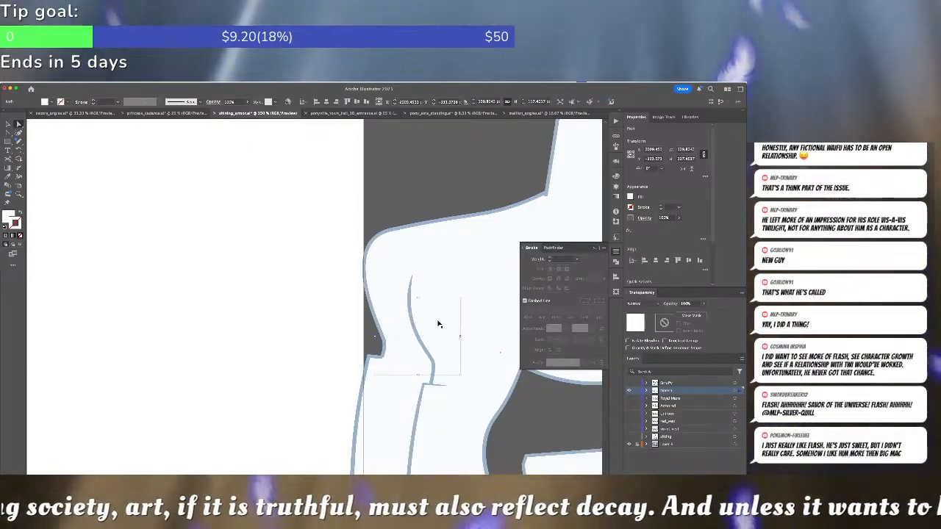
{"action": "key", "text": "super+shift+a"}
{"action": "left_click", "coordinate": [381, 359]}
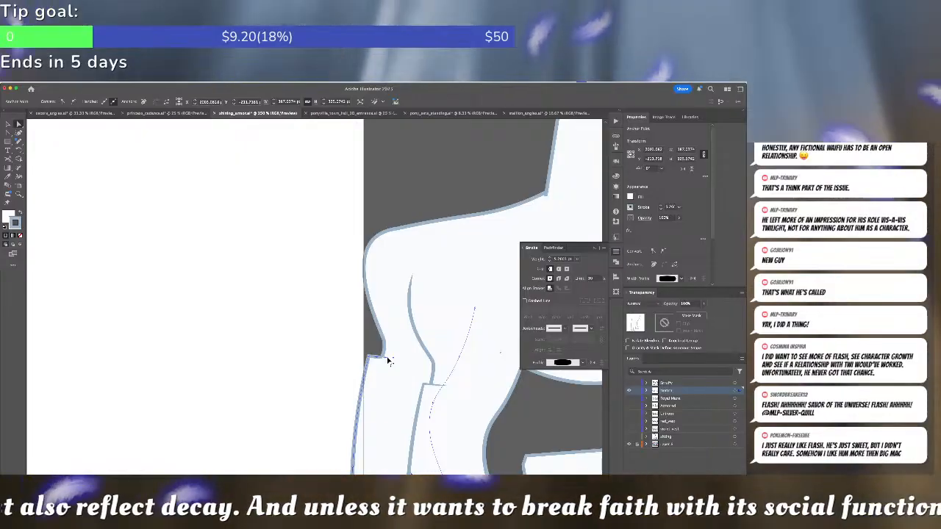
{"action": "key", "text": "v"}
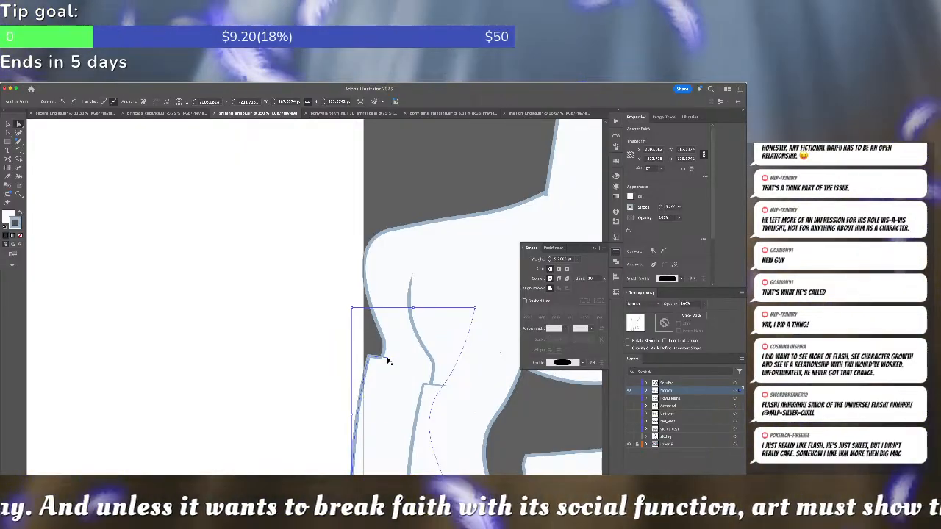
{"action": "key", "text": "super+x"}
{"action": "key", "text": "super+z"}
{"action": "key", "text": "super+shift+a"}
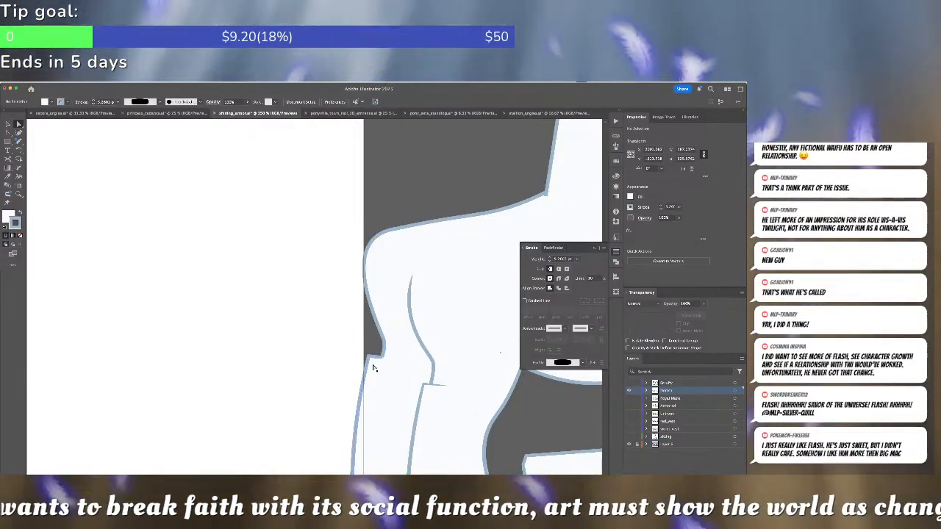
Restack the far hind leg in front of the rump outline and keep the thigh line above it
{"action": "left_click", "coordinate": [375, 368]}
{"action": "key", "text": "super+x"}
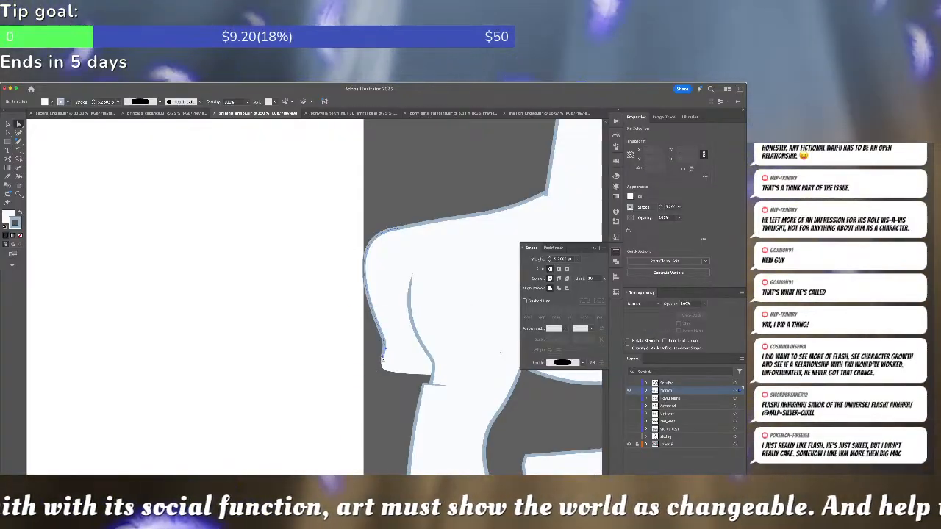
{"action": "left_click", "coordinate": [382, 360]}
{"action": "key", "text": "super+z"}
{"action": "key", "text": "super+z"}
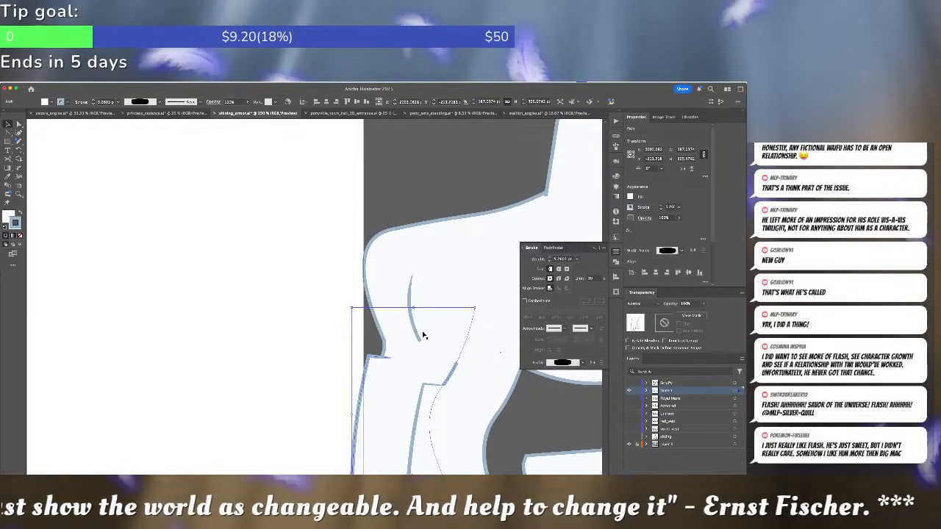
{"action": "left_click", "coordinate": [420, 336]}
Open the pony's artwork group for isolated editing at the near hind leg
{"action": "double_click", "coordinate": [415, 335]}
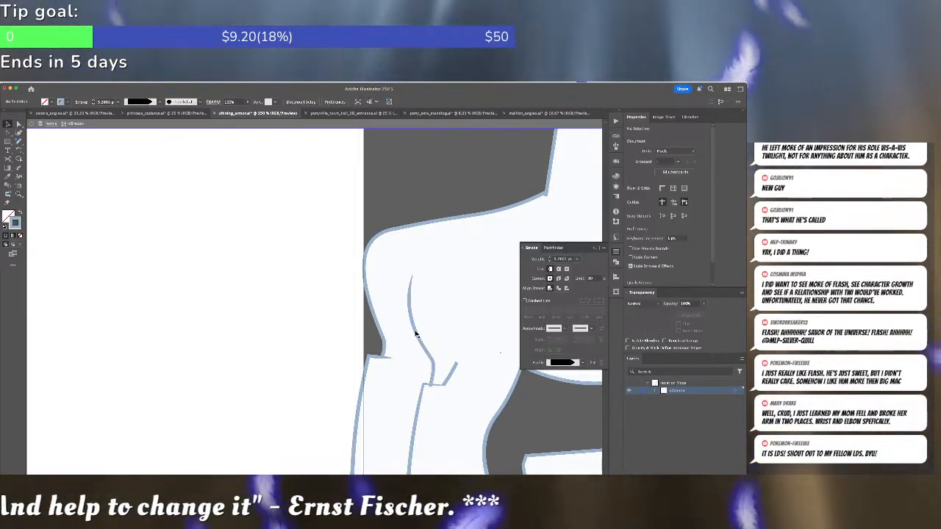
{"action": "left_click", "coordinate": [451, 376]}
{"action": "scroll", "coordinate": [453, 377], "scroll_direction": "down", "scroll_amount": 5}
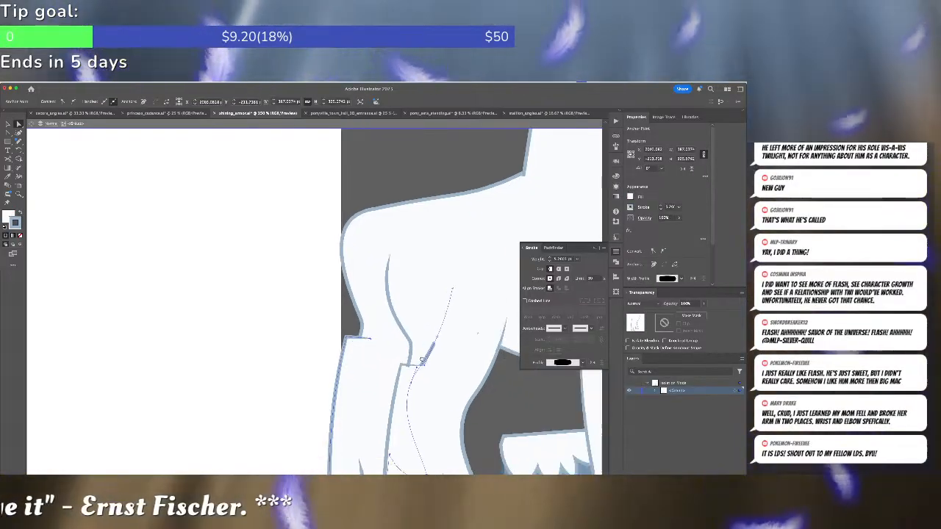
{"action": "left_click_drag", "start_coordinate": [425, 308], "coordinate": [259, 316]}
{"action": "key", "text": "super+minus"}
{"action": "key", "text": "super+minus"}
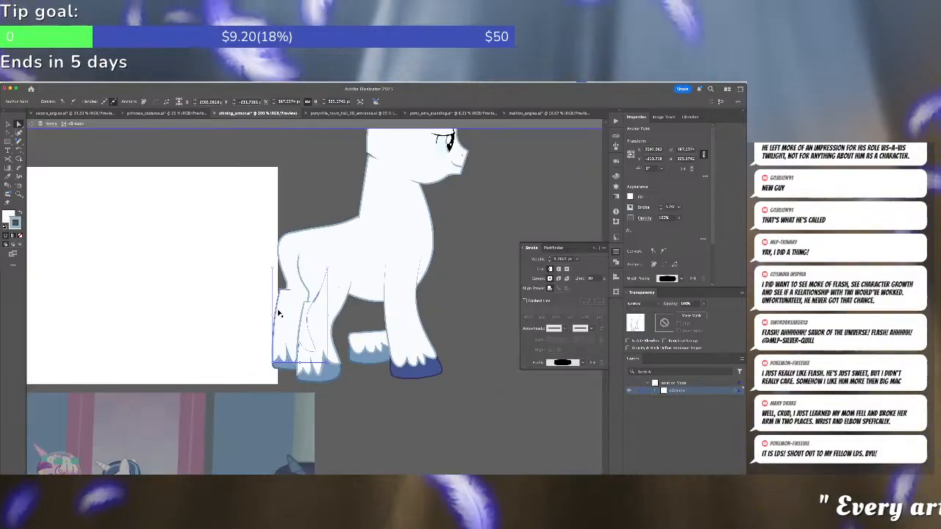
{"action": "key", "text": "super+equal"}
{"action": "key", "text": "super+equal"}
{"action": "key", "text": "super+equal"}
{"action": "left_click", "coordinate": [293, 327]}
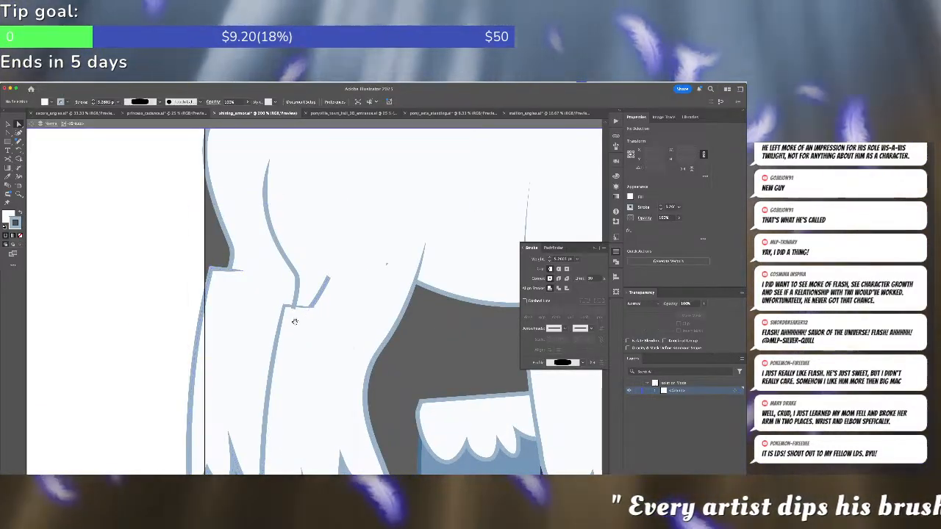
{"action": "left_click", "coordinate": [294, 309]}
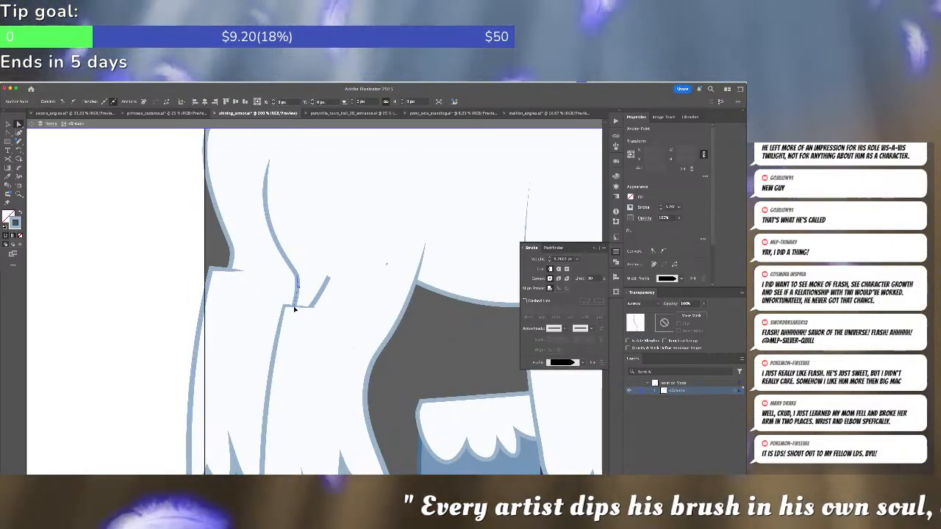
Remove the stray diagonal spur from the upper end of the near hind leg's outline and deselect the path
{"action": "left_click", "coordinate": [327, 285]}
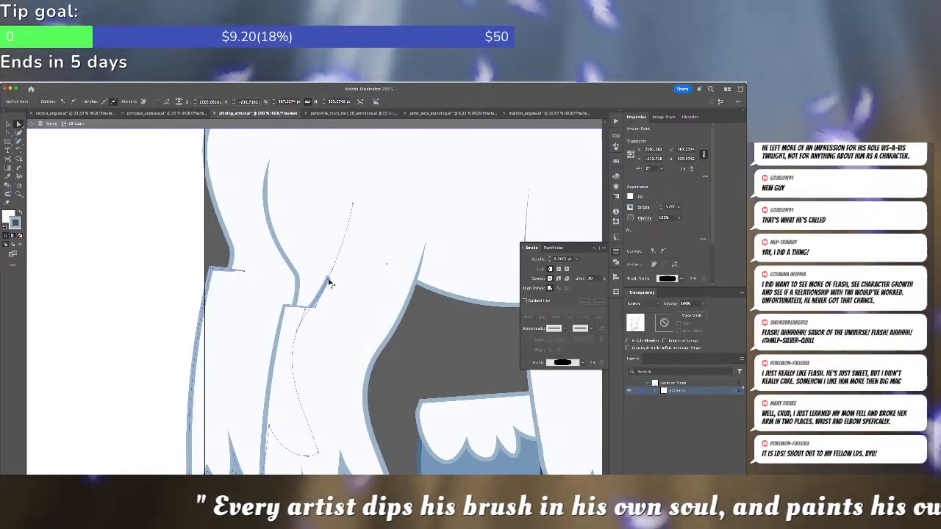
{"action": "key", "text": "shift+w"}
{"action": "left_click", "coordinate": [344, 242]}
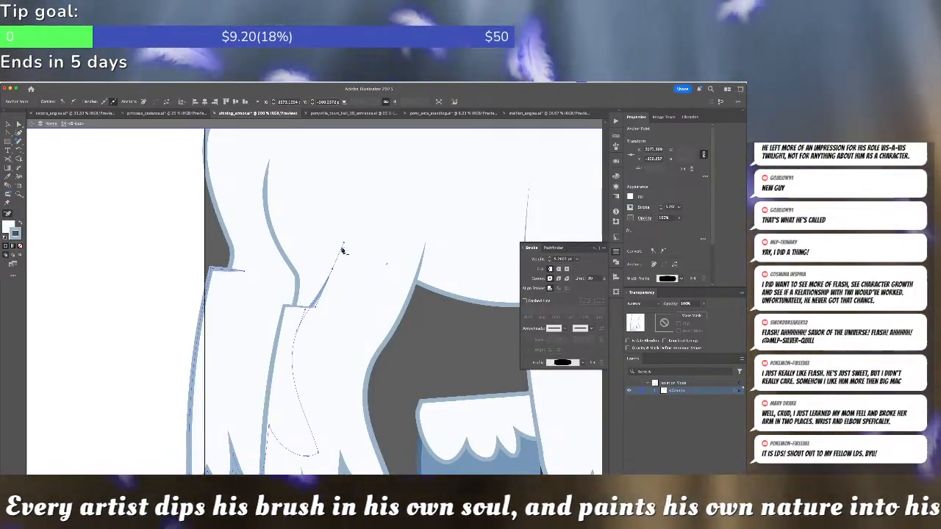
{"action": "key", "text": "super+z"}
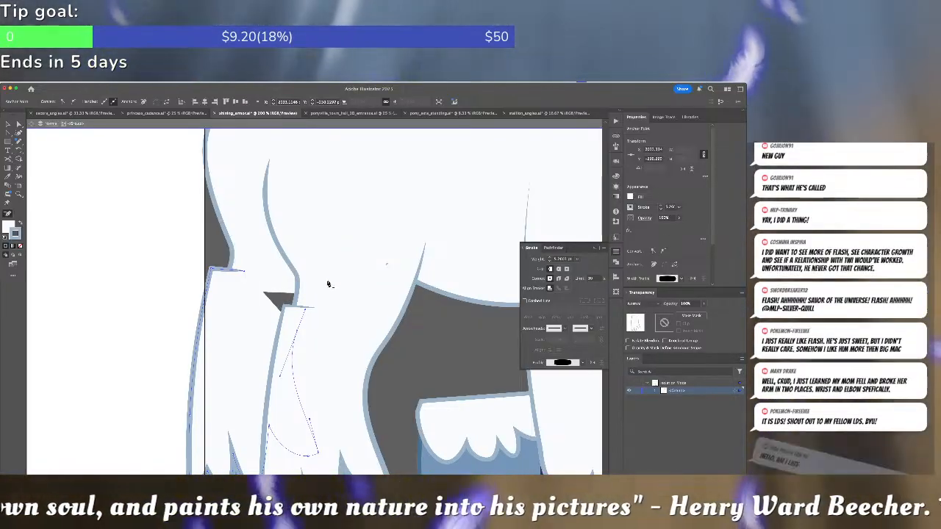
{"action": "key", "text": "a"}
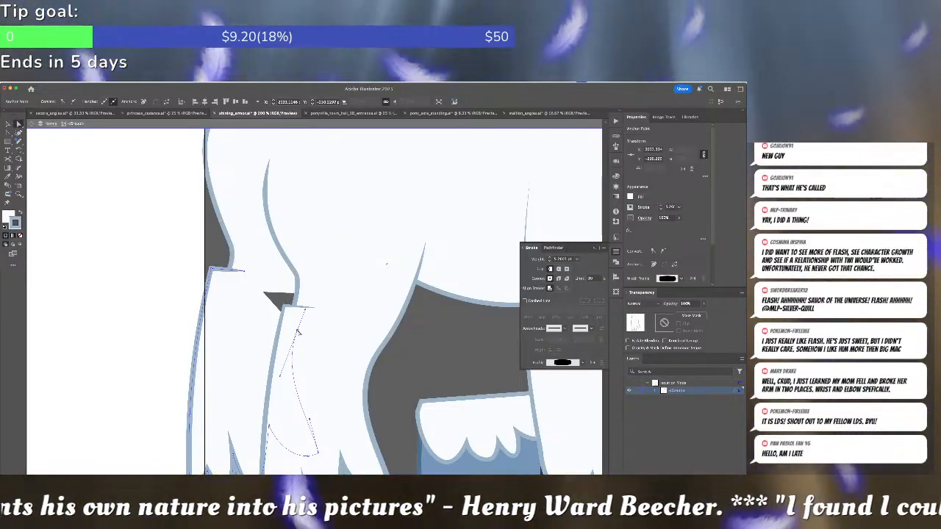
{"action": "key", "text": "super+a"}
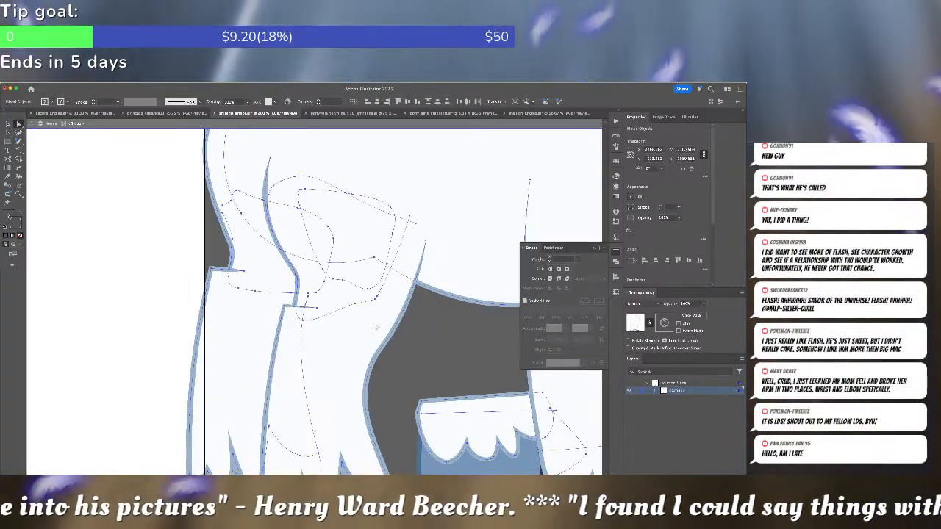
{"action": "key", "text": "super+shift+a"}
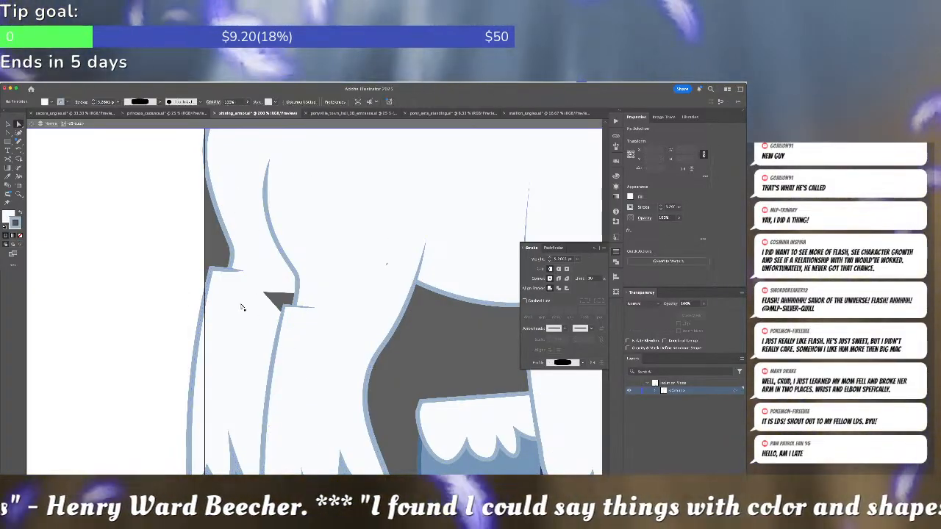
{"action": "key", "text": "n"}
{"action": "mouse_move", "coordinate": [267, 294]}
{"action": "left_mouse_down"}
{"action": "mouse_move", "coordinate": [295, 343]}
{"action": "mouse_move", "coordinate": [330, 316]}
{"action": "mouse_move", "coordinate": [323, 293]}
{"action": "mouse_move", "coordinate": [264, 287]}
{"action": "left_mouse_up"}
{"action": "key", "text": "super+x"}
{"action": "key", "text": "super+b"}
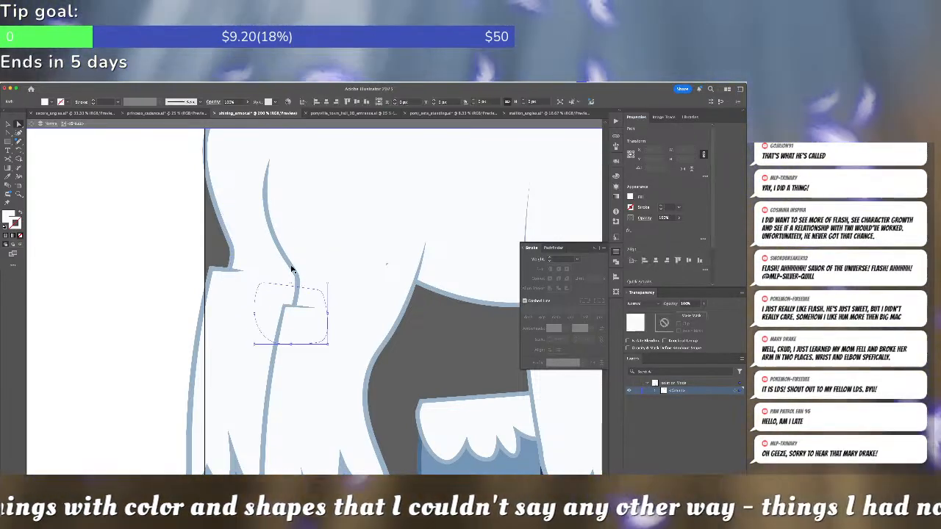
{"action": "key", "text": "Delete"}
Stretch the lower edge of the existing white rump patch down over the gap above the near hind leg and deselect it
{"action": "left_click", "coordinate": [294, 271]}
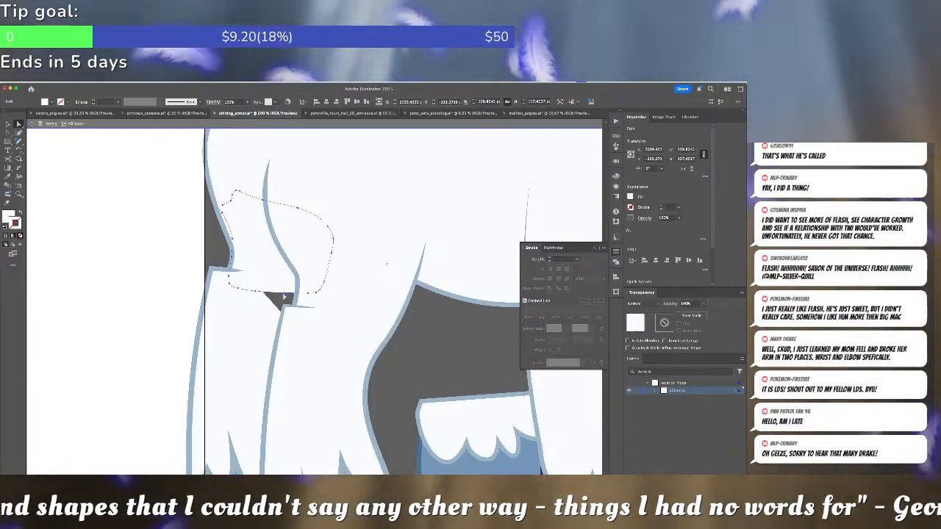
{"action": "left_click_drag", "start_coordinate": [284, 294], "coordinate": [286, 332]}
{"action": "key", "text": "super+shift+a"}
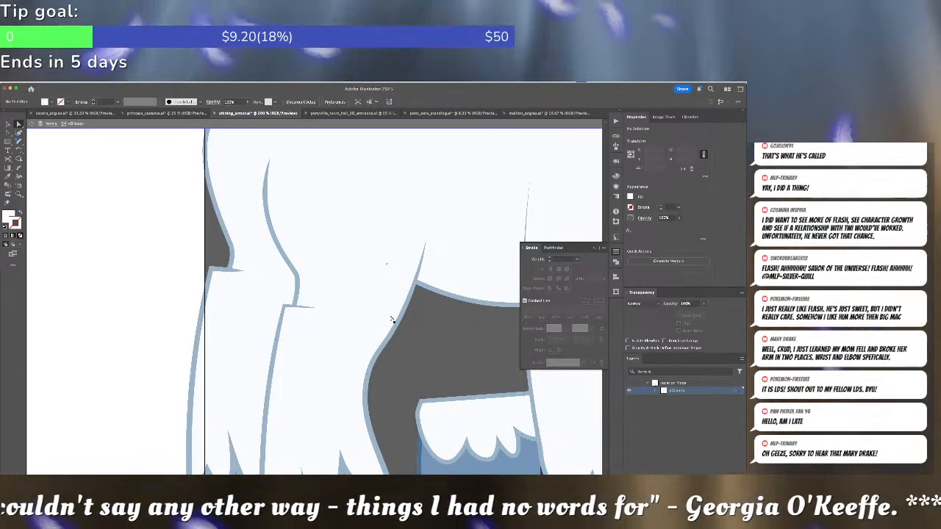
Adjust the lower edge of the dark blue front hoof and leave the group's isolated editing
{"action": "scroll", "coordinate": [389, 315], "scroll_direction": "down", "scroll_amount": 8}
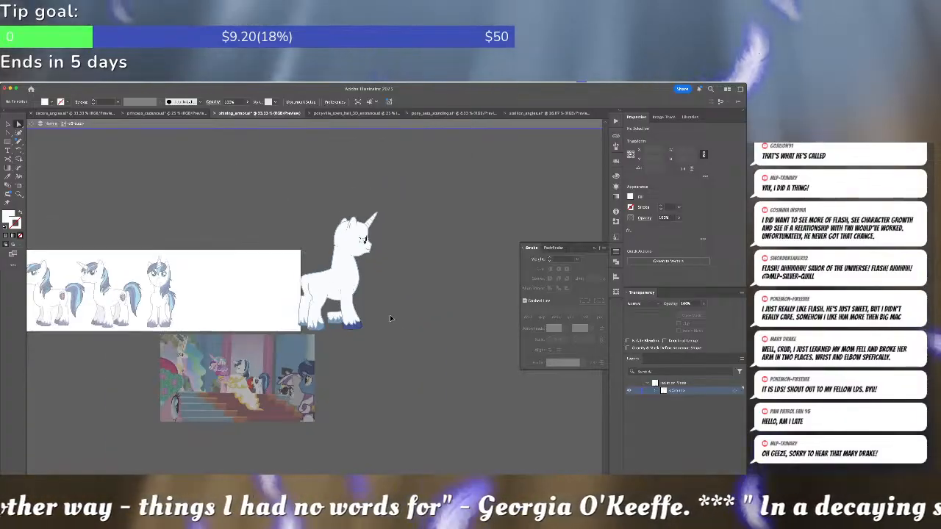
{"action": "scroll", "coordinate": [391, 319], "scroll_direction": "up", "scroll_amount": 1}
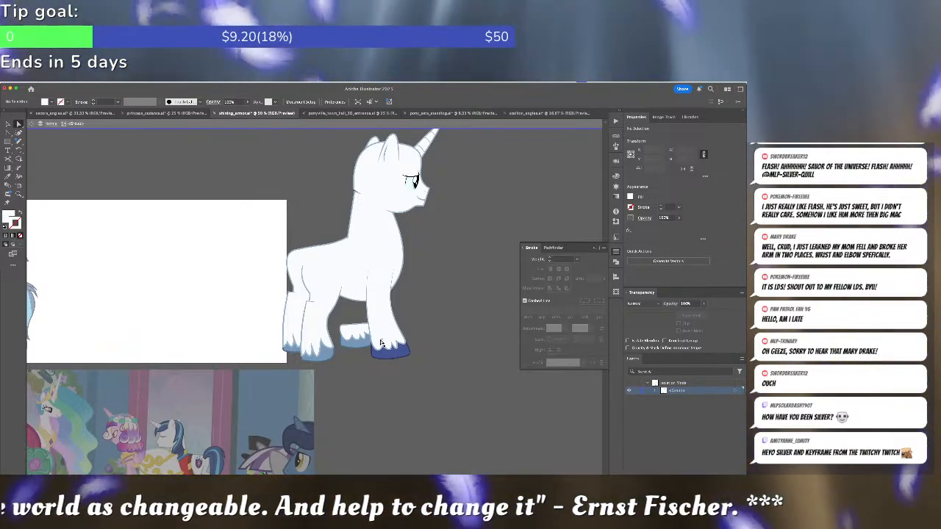
{"action": "key", "text": "shift+w"}
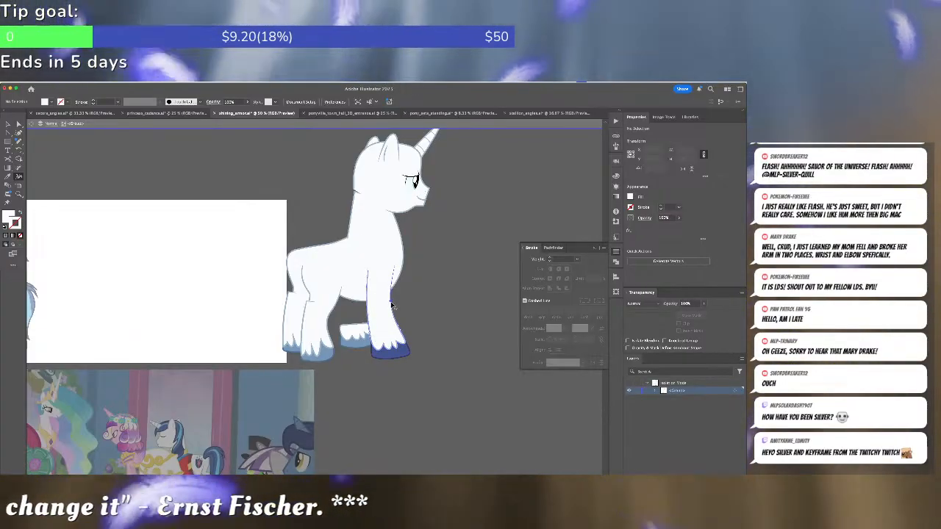
{"action": "left_click", "coordinate": [406, 356]}
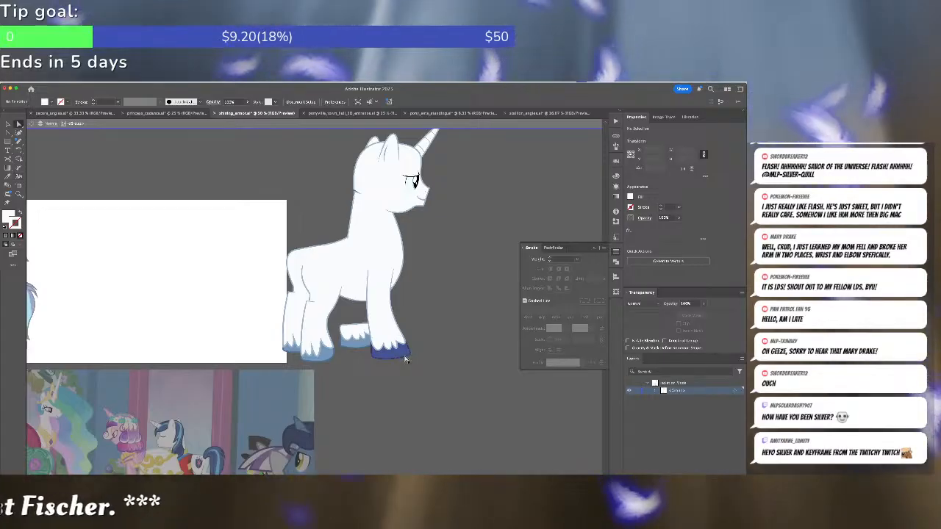
{"action": "left_click_drag", "start_coordinate": [395, 359], "coordinate": [383, 365]}
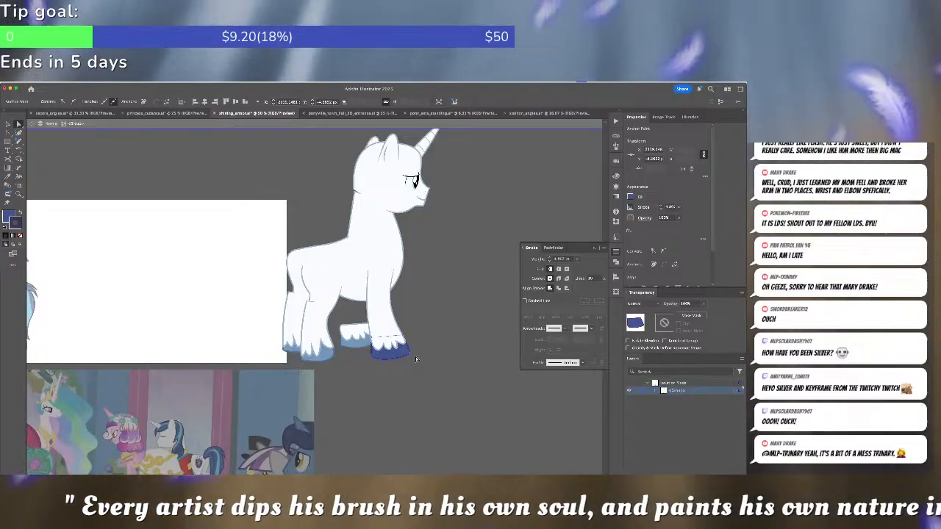
{"action": "left_click", "coordinate": [429, 355]}
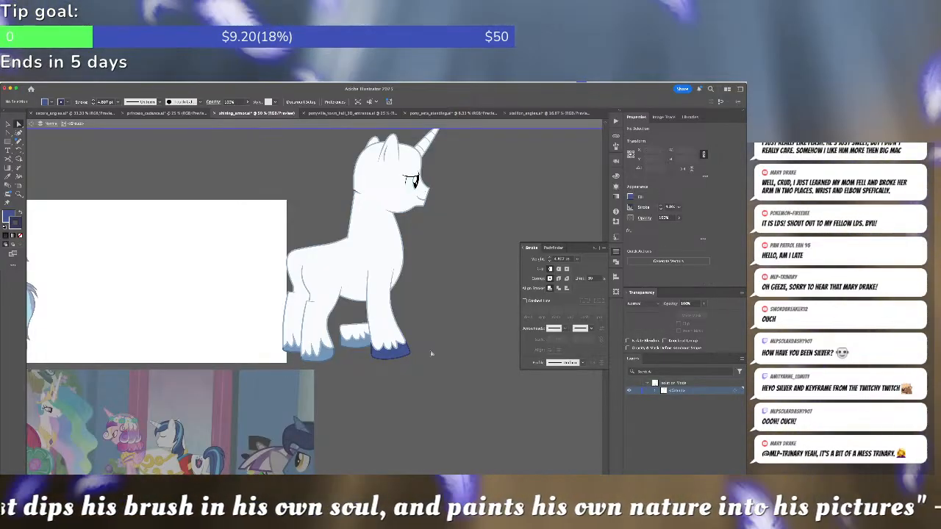
{"action": "left_click_drag", "start_coordinate": [377, 387], "coordinate": [395, 409]}
{"action": "double_click", "coordinate": [510, 381]}
Recolor every outline sharing the front leg's stroke color with the outline color sampled from the front-facing Shining Armor, then deselect
{"action": "left_click", "coordinate": [412, 313]}
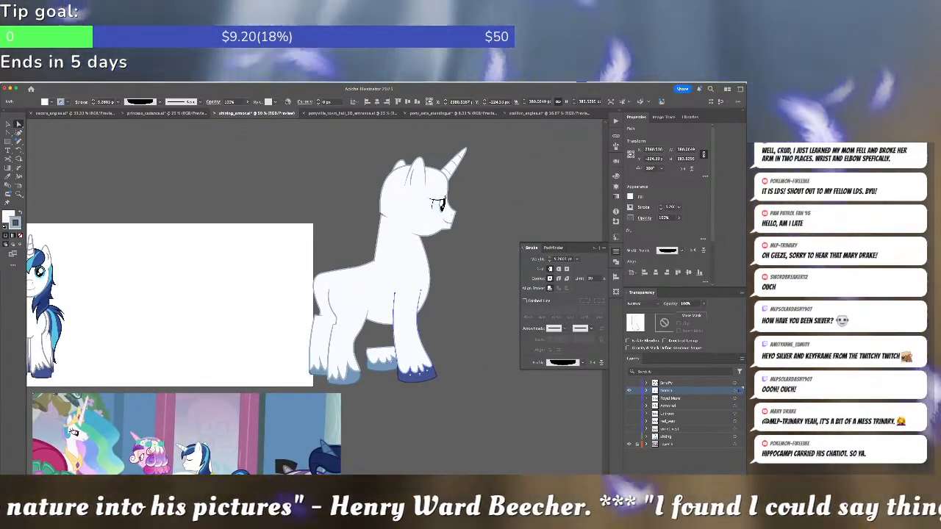
{"action": "left_click", "coordinate": [102, 83]}
{"action": "mouse_move", "coordinate": [125, 138]}
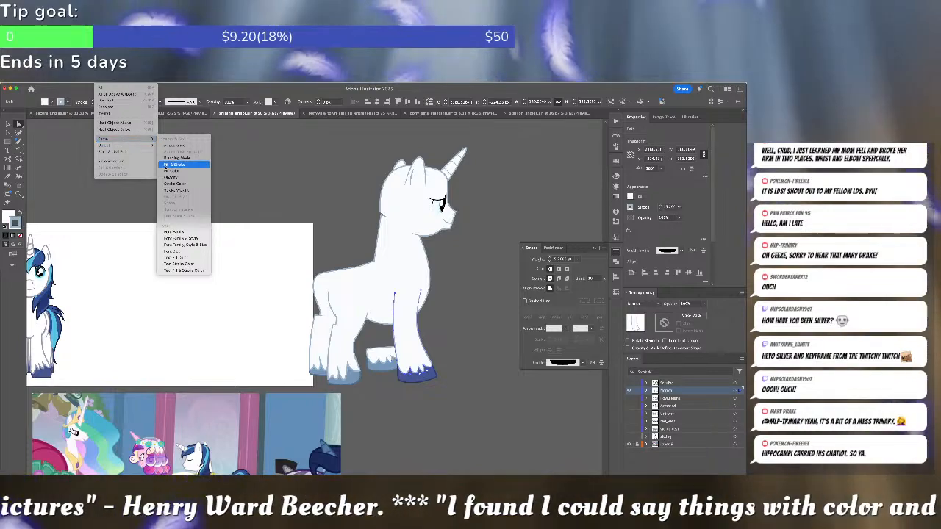
{"action": "left_click", "coordinate": [175, 183]}
{"action": "scroll", "coordinate": [278, 189], "scroll_direction": "left", "scroll_amount": 5}
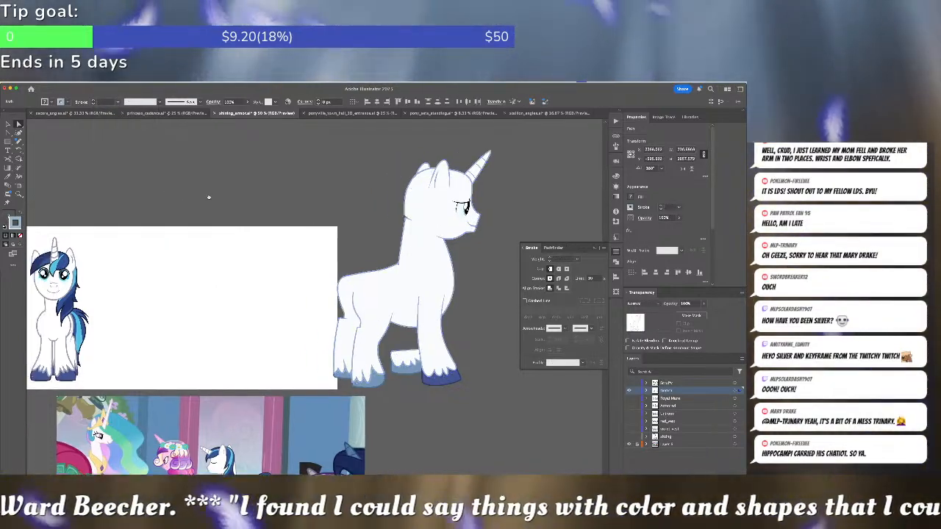
{"action": "key", "text": "i"}
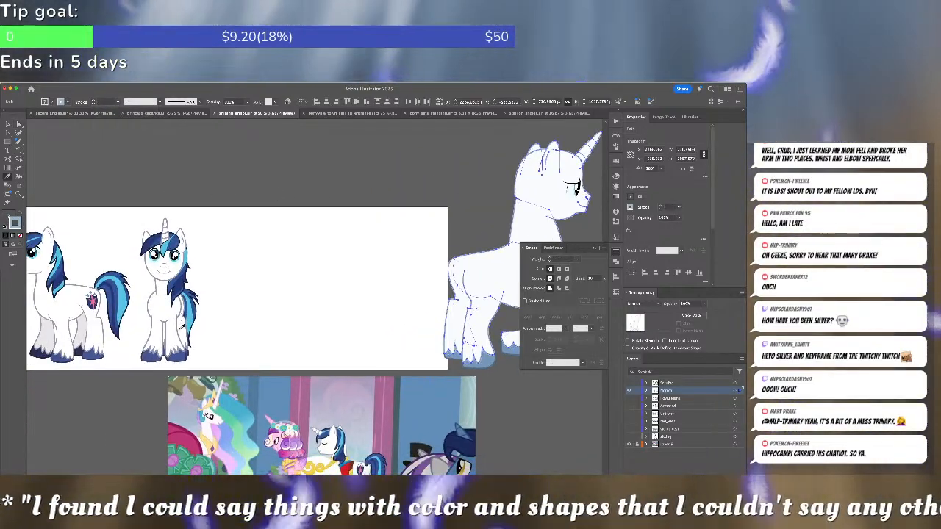
{"action": "left_click", "coordinate": [179, 329], "text": "shift"}
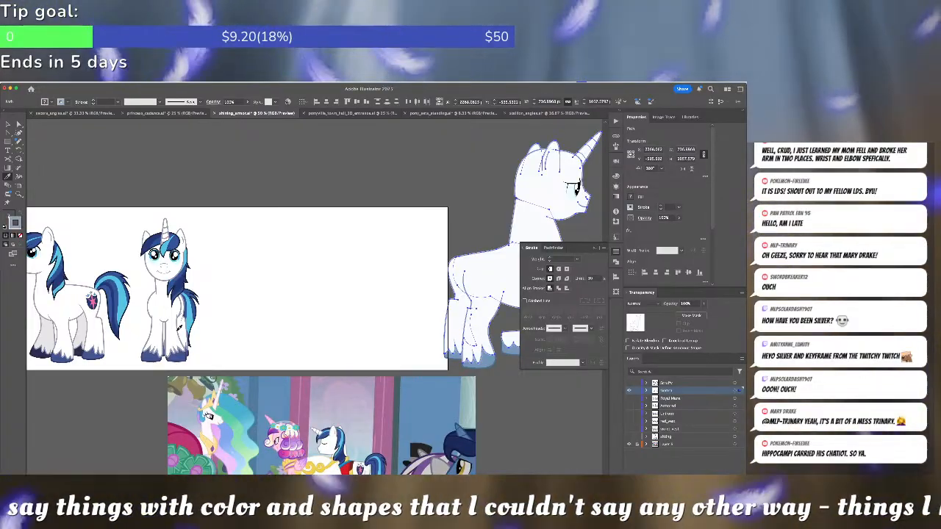
{"action": "left_click", "coordinate": [292, 300], "text": "super"}
{"action": "left_click_drag", "start_coordinate": [278, 290], "coordinate": [170, 273]}
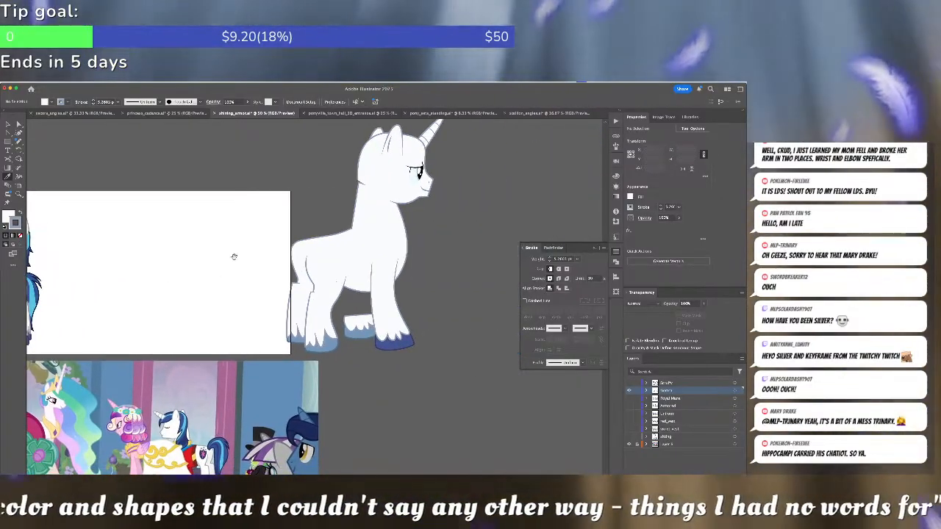
{"action": "scroll", "coordinate": [337, 223], "scroll_direction": "up", "scroll_amount": 1}
{"action": "key", "text": "v"}
{"action": "left_click", "coordinate": [362, 215]}
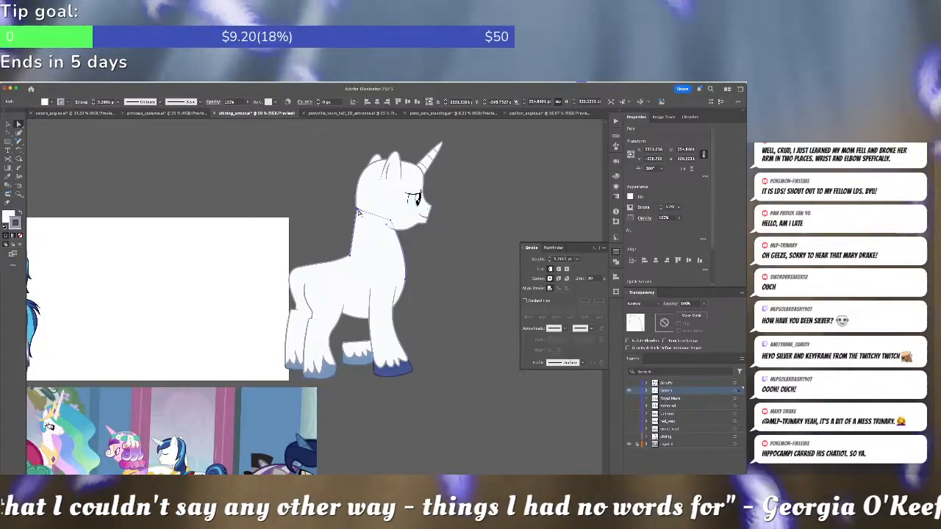
{"action": "left_click", "coordinate": [471, 226]}
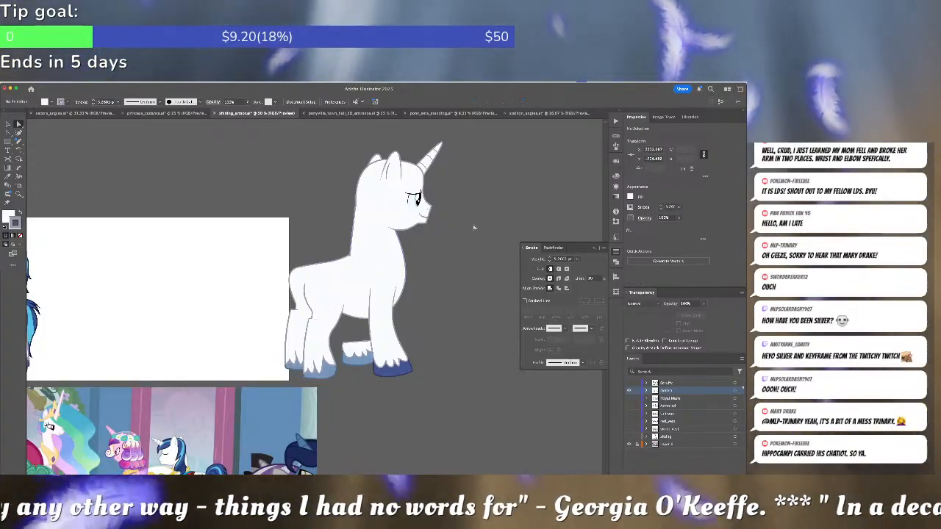
{"action": "left_click_drag", "start_coordinate": [456, 246], "coordinate": [471, 213]}
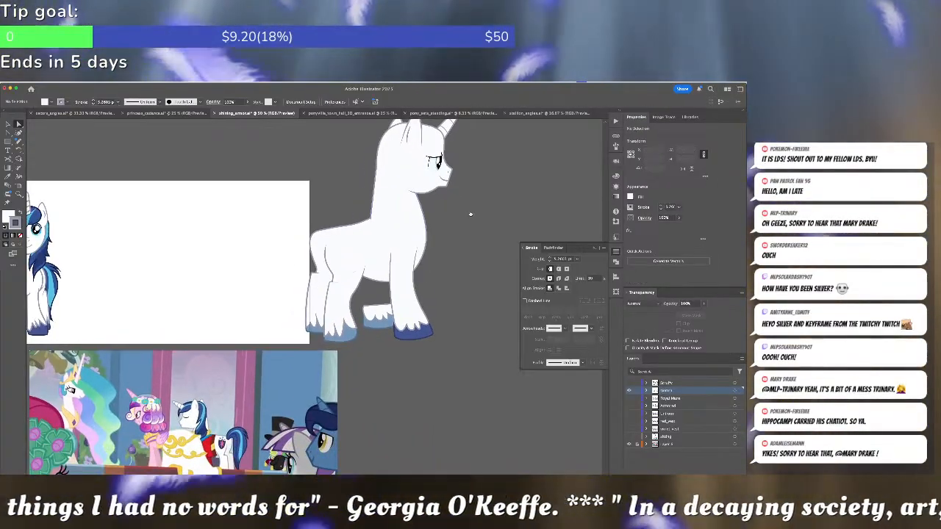
Reshape the top of the rump outline by pulling its upper anchor outward past the back
{"action": "left_click_drag", "start_coordinate": [332, 236], "coordinate": [379, 256]}
{"action": "left_click", "coordinate": [382, 252]}
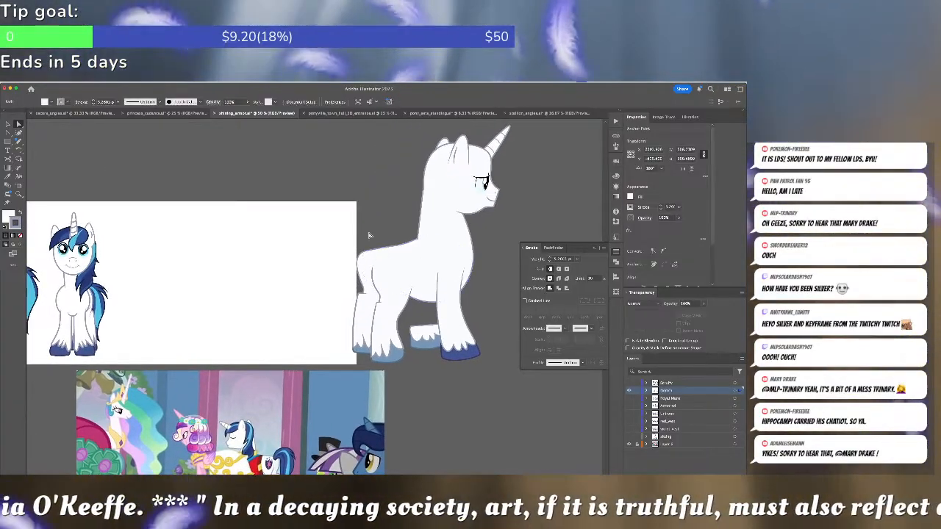
{"action": "left_click", "coordinate": [369, 235]}
{"action": "left_click", "coordinate": [360, 257]}
{"action": "mouse_move", "coordinate": [362, 254]}
{"action": "left_mouse_down"}
{"action": "mouse_move", "coordinate": [364, 246]}
{"action": "mouse_move", "coordinate": [347, 251]}
{"action": "left_mouse_up"}
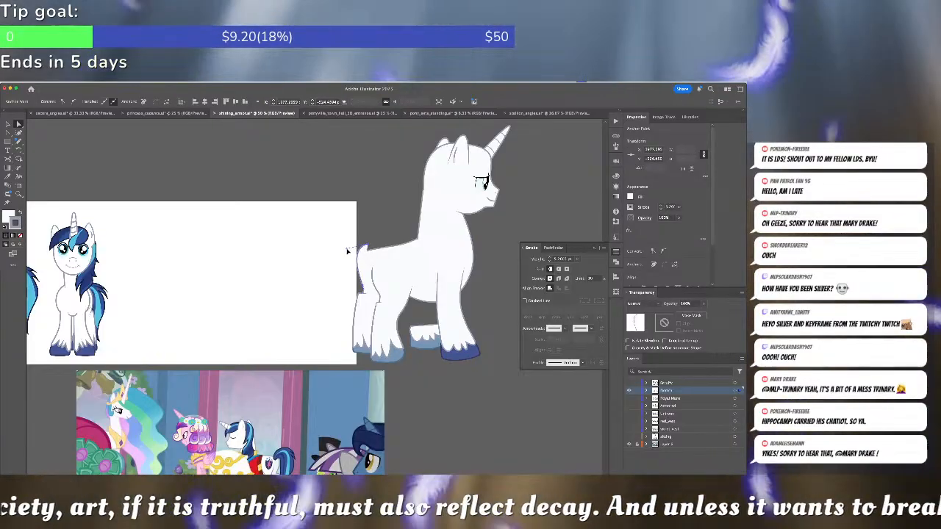
Smooth the back outline where it meets the rump by deleting the extra anchor point on the body path
{"action": "left_click", "coordinate": [372, 249]}
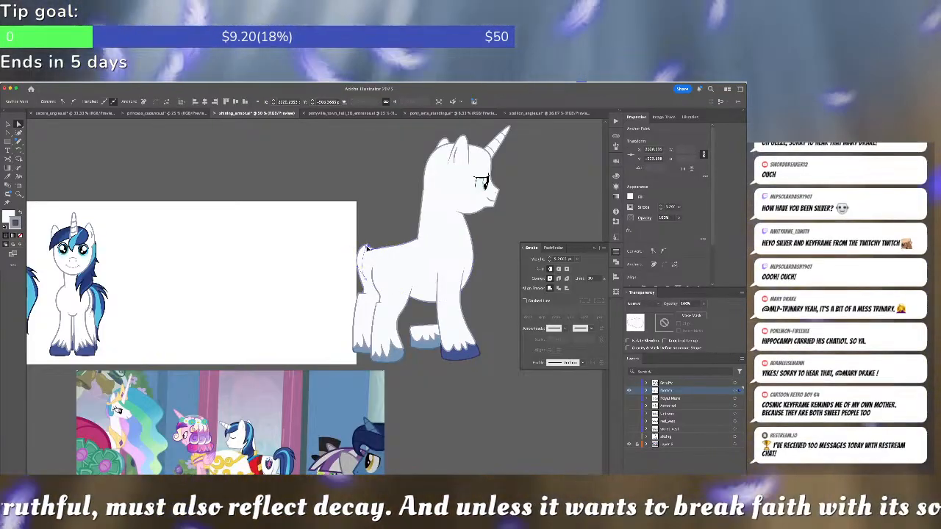
{"action": "left_click", "coordinate": [379, 253]}
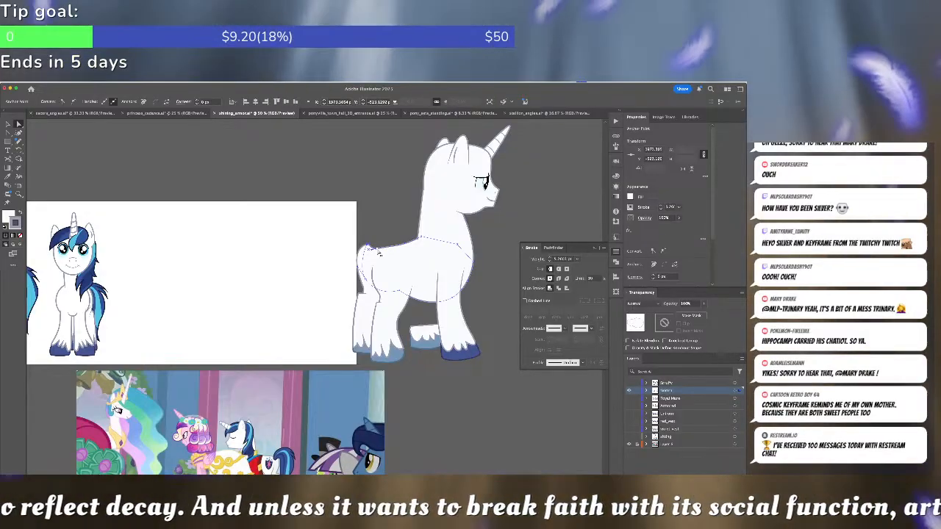
{"action": "key", "text": "minus"}
{"action": "left_click", "coordinate": [379, 252]}
{"action": "left_click", "coordinate": [405, 245]}
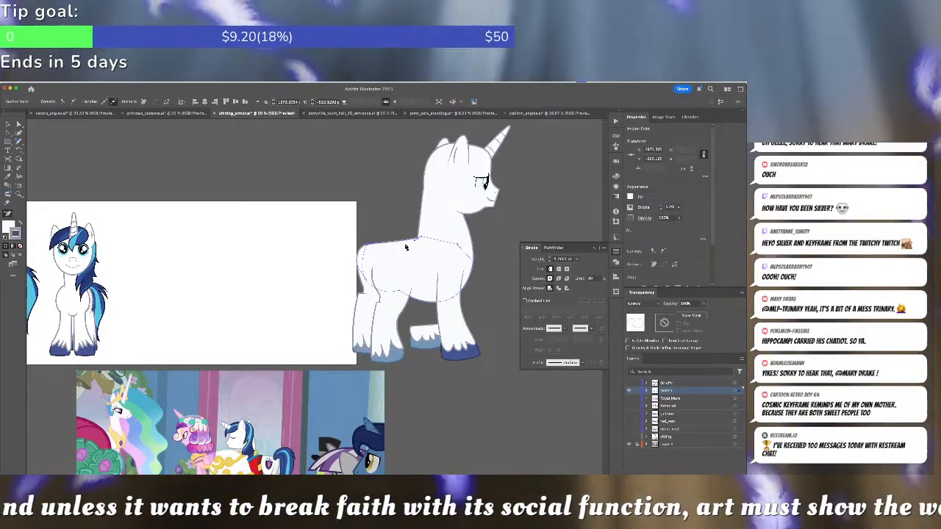
{"action": "key", "text": "a"}
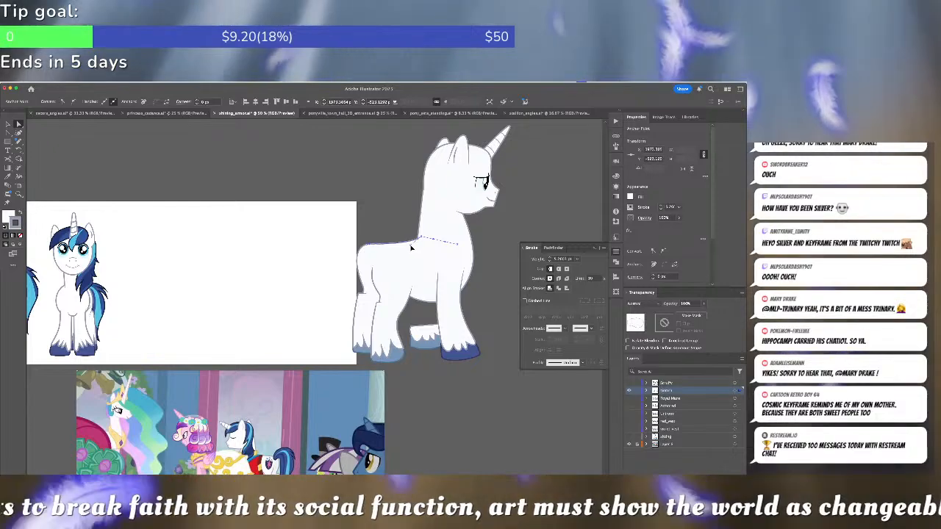
Round out the rump outline by pulling the handle of its upper anchor outward and deselect the path
{"action": "left_click", "coordinate": [392, 223]}
{"action": "scroll", "coordinate": [392, 223], "scroll_direction": "up", "scroll_amount": 4}
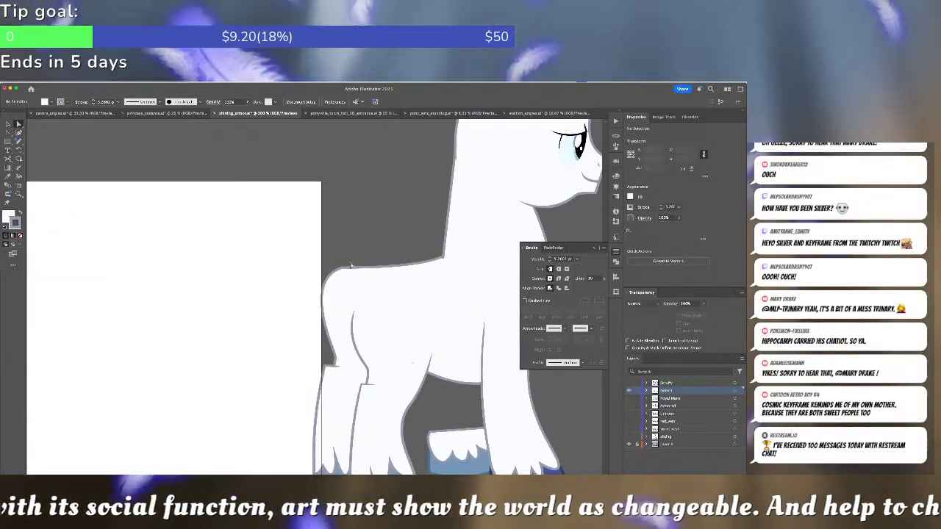
{"action": "left_click", "coordinate": [322, 278]}
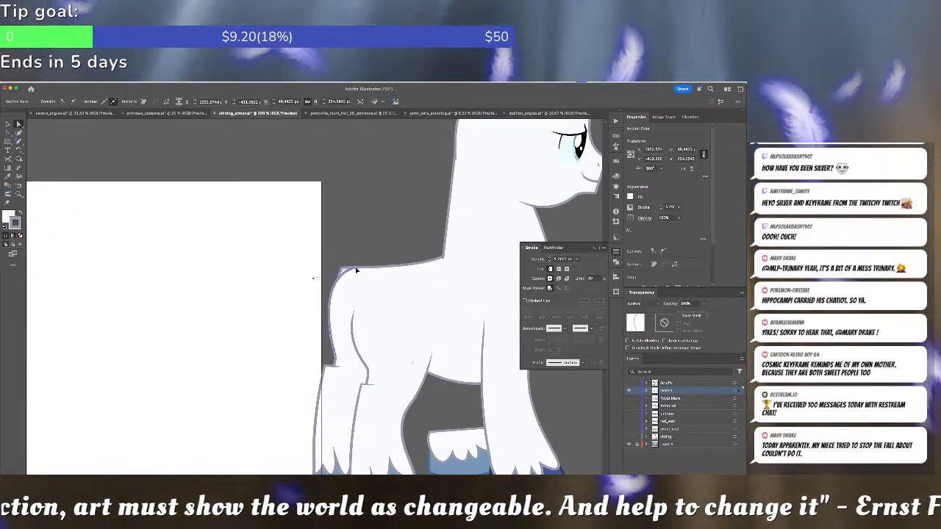
{"action": "left_click_drag", "start_coordinate": [314, 279], "coordinate": [294, 265]}
{"action": "left_click", "coordinate": [359, 237]}
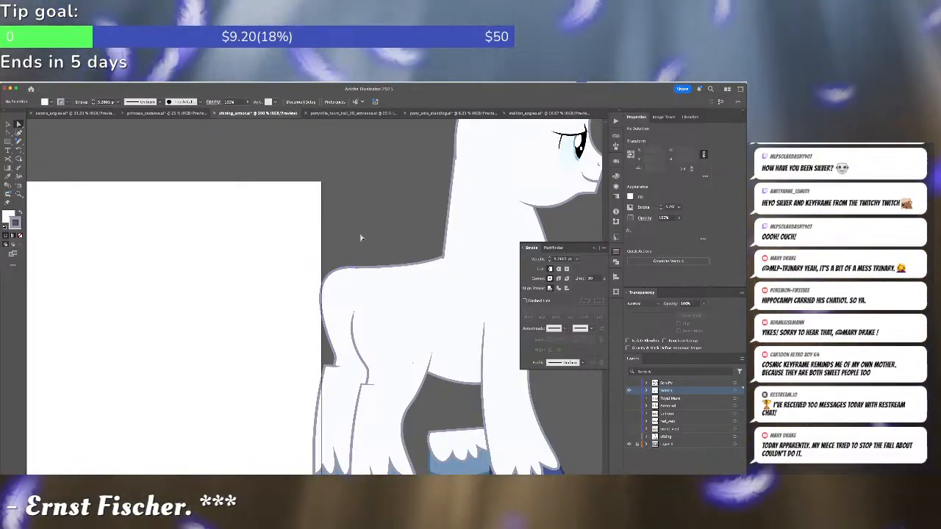
{"action": "left_click_drag", "start_coordinate": [436, 236], "coordinate": [388, 280]}
{"action": "left_click", "coordinate": [344, 241]}
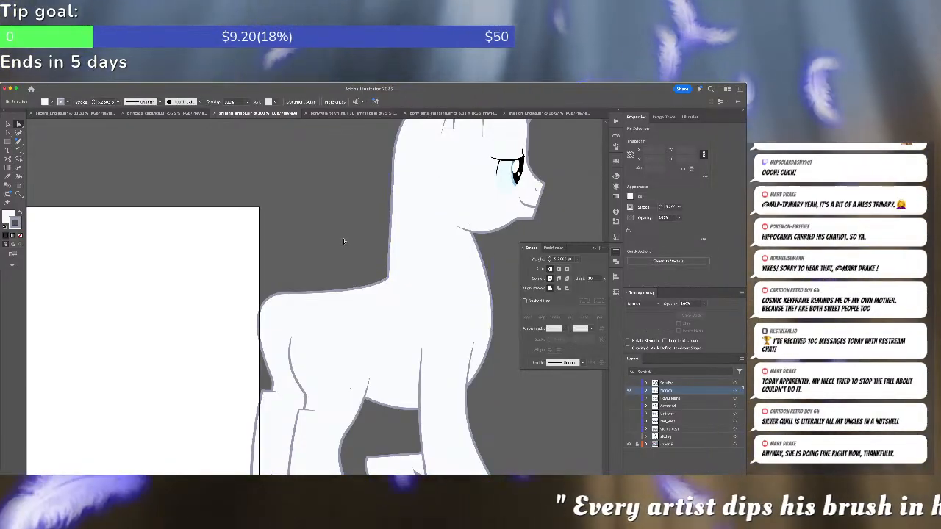
Delete the raised lower piece of the far front leg together with its light blue hoof
{"action": "key", "text": "super+minus"}
{"action": "key", "text": "super+minus"}
{"action": "key", "text": "super+minus"}
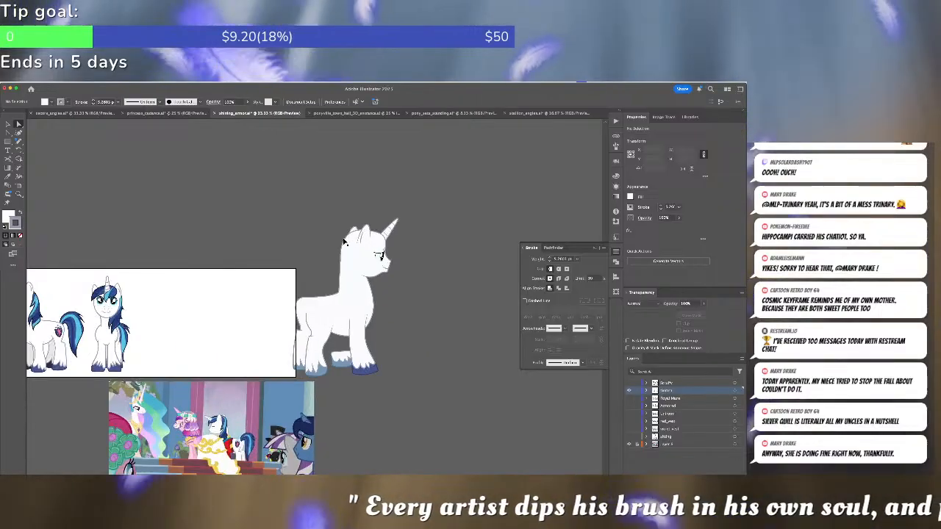
{"action": "key", "text": "super+plus"}
{"action": "key", "text": "super+plus"}
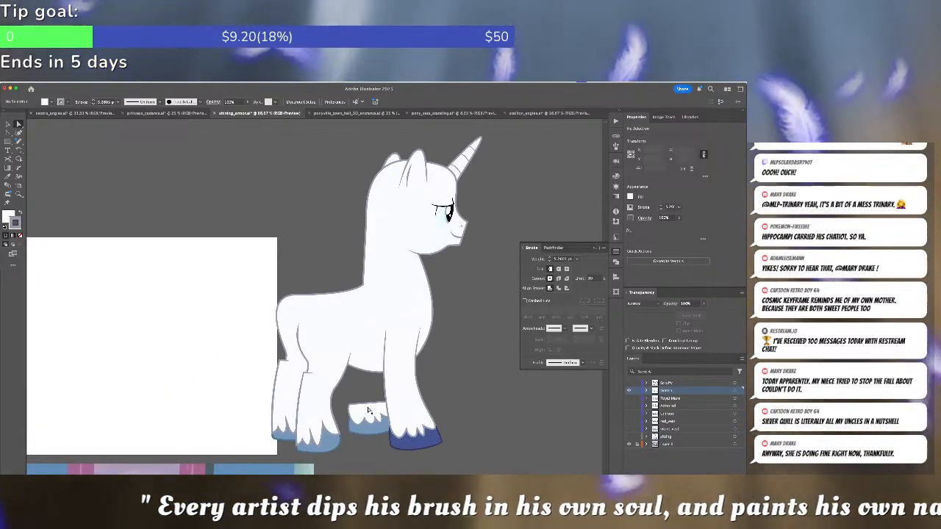
{"action": "left_click", "coordinate": [368, 410]}
{"action": "left_click", "coordinate": [369, 428], "text": "shift"}
{"action": "key", "text": "Delete"}
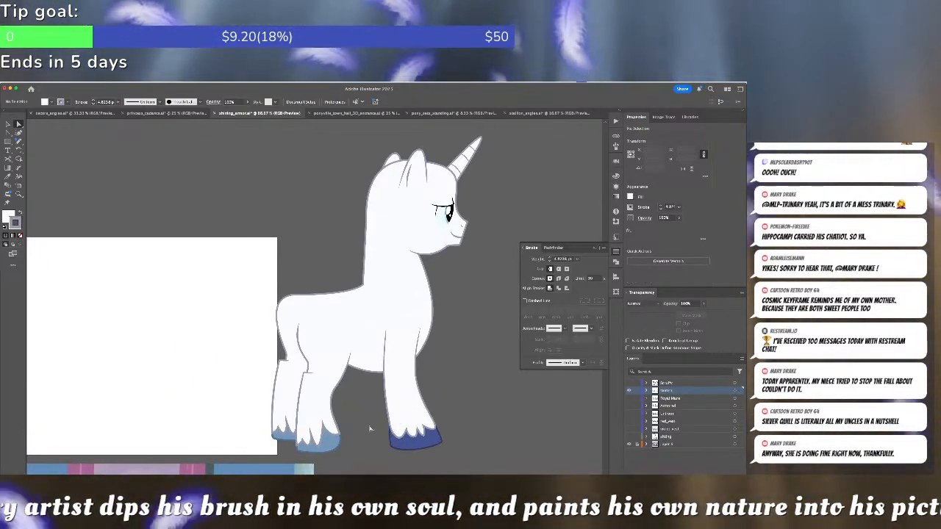
Recolor both light blue hind hooves with the dark blue sampled from the front hoof
{"action": "left_click", "coordinate": [313, 441]}
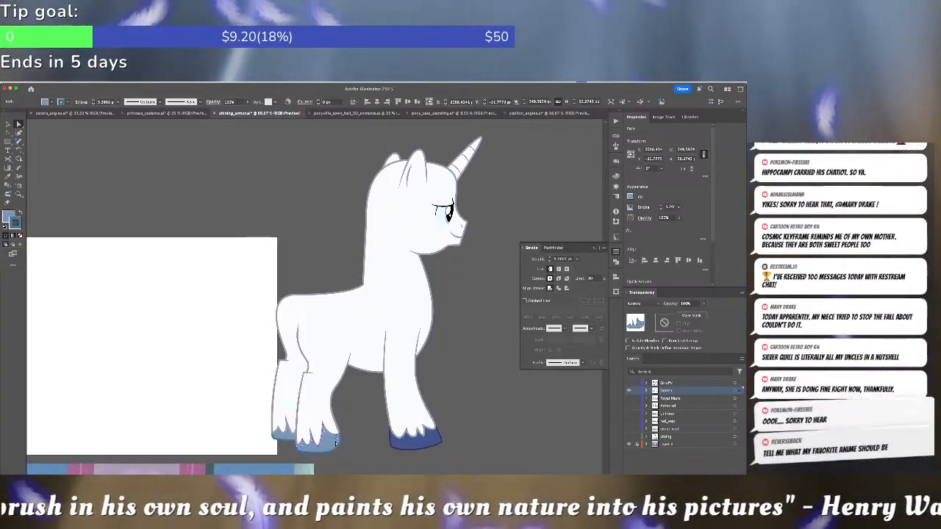
{"action": "left_click", "coordinate": [421, 440], "text": "shift"}
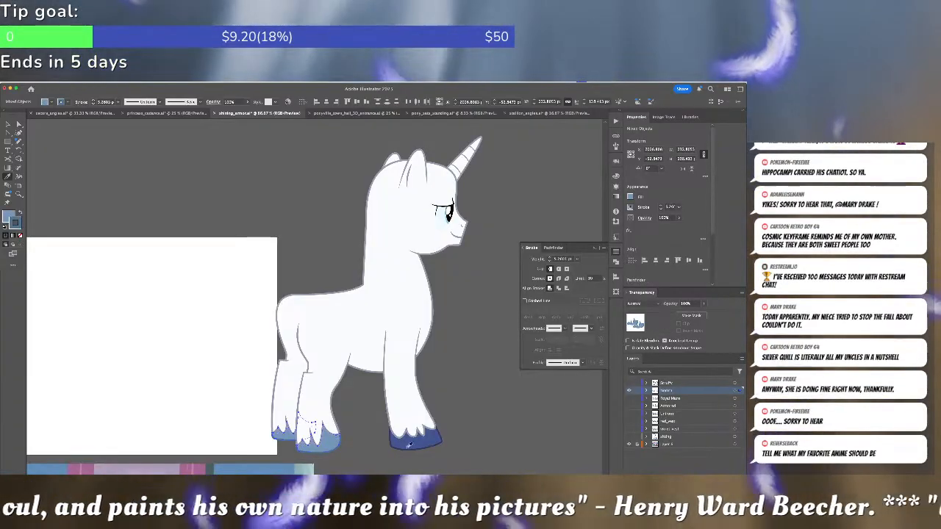
{"action": "left_click", "coordinate": [421, 440]}
{"action": "key", "text": "v"}
{"action": "left_click", "coordinate": [359, 421]}
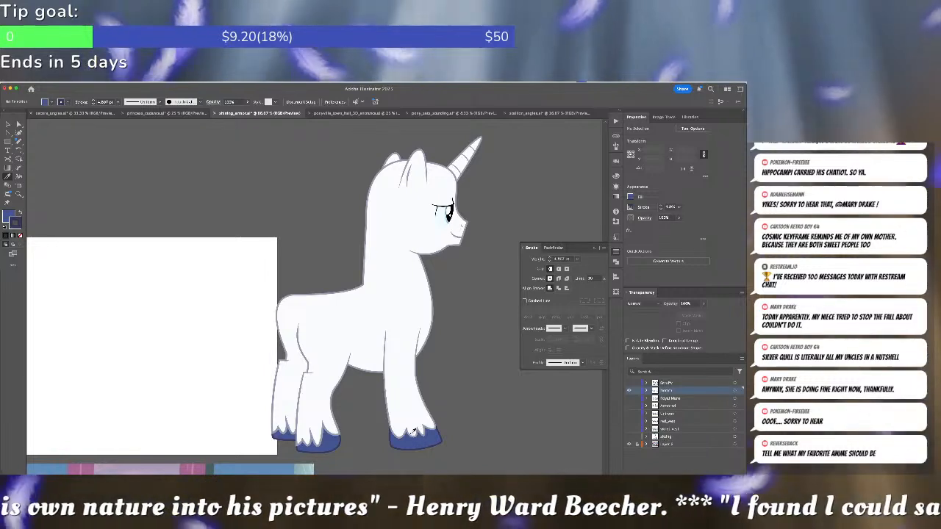
Duplicate the front leg with its hoof inside the group, shift the copy toward the hind legs, and send it behind the body
{"action": "double_click", "coordinate": [409, 427]}
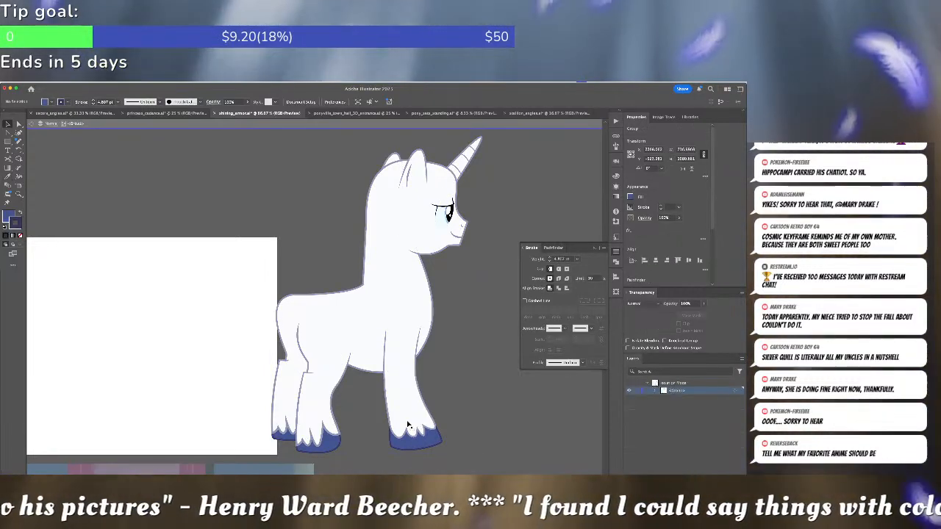
{"action": "left_click", "coordinate": [373, 415]}
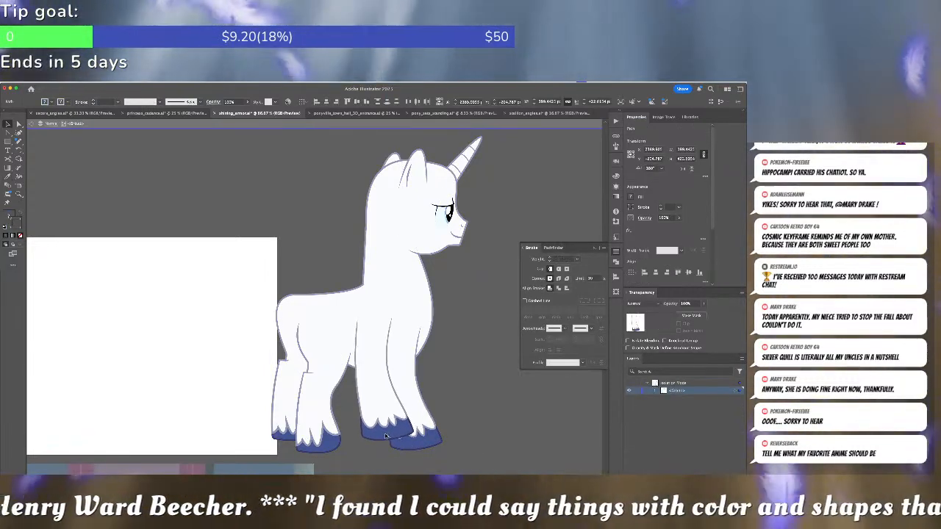
{"action": "key", "text": "Left"}
{"action": "key", "text": "super+shift+["}
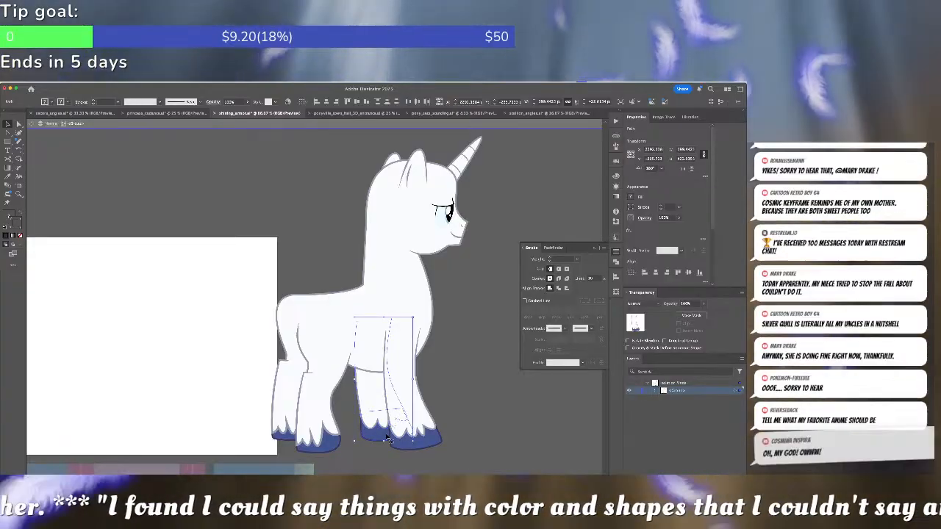
{"action": "key", "text": "super+shift+a"}
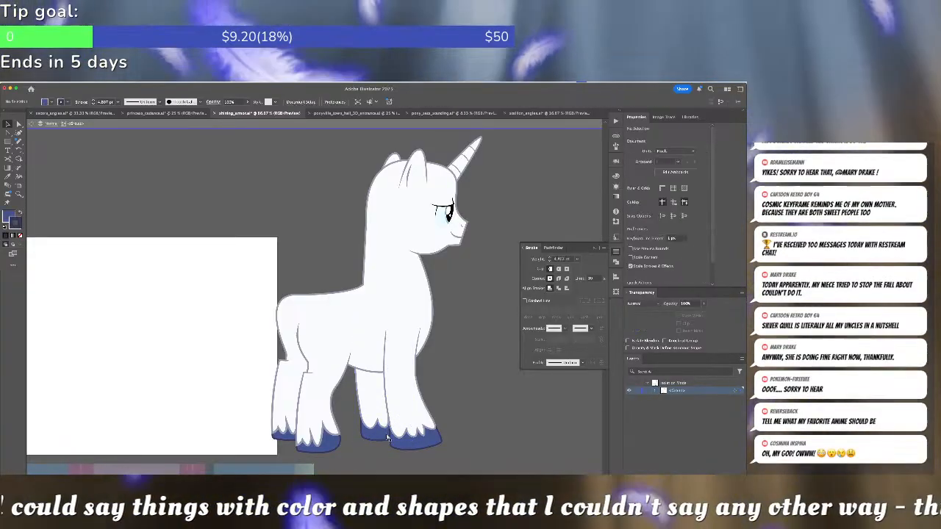
{"action": "key", "text": "super+minus"}
{"action": "key", "text": "super+minus"}
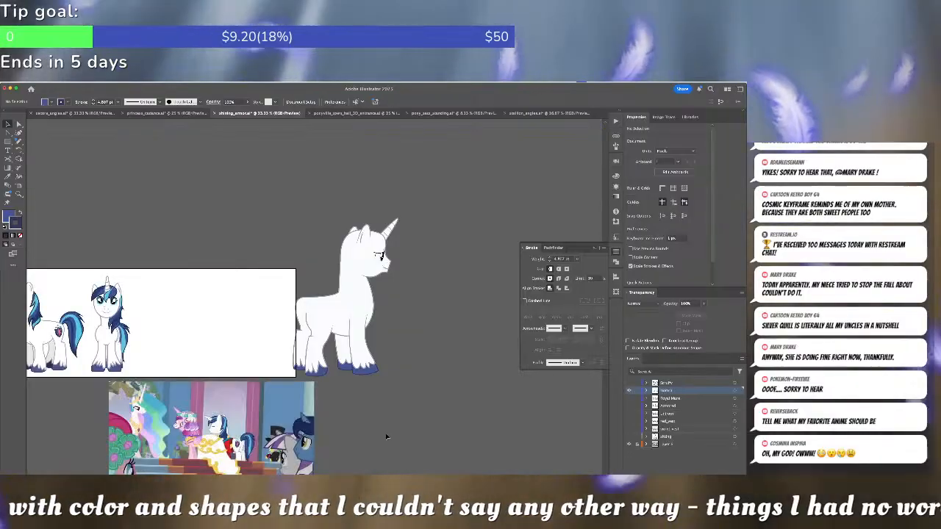
Recolor the far front leg with the shaded grey sampled from the front-facing Shining Armor's rear leg
{"action": "left_click_drag", "start_coordinate": [444, 437], "coordinate": [463, 437]}
{"action": "left_click", "coordinate": [411, 360]}
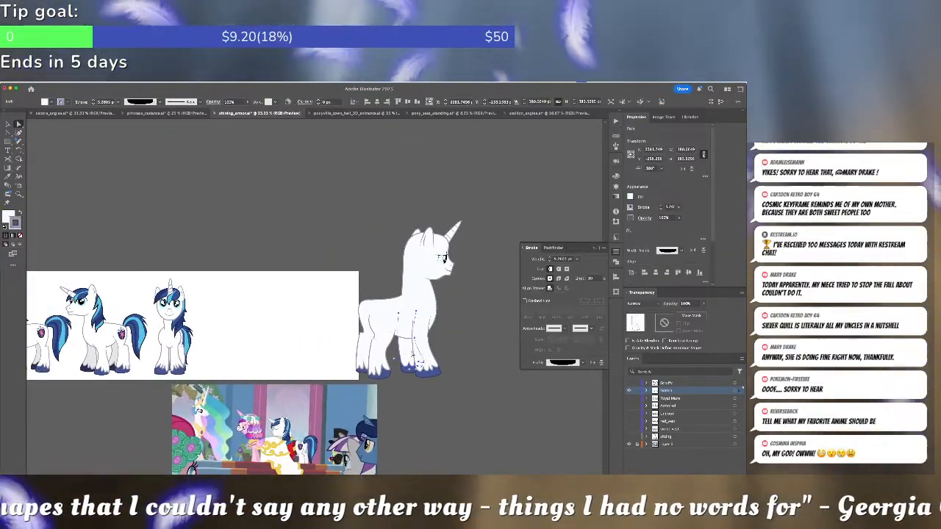
{"action": "key", "text": "i"}
{"action": "left_click", "coordinate": [160, 350]}
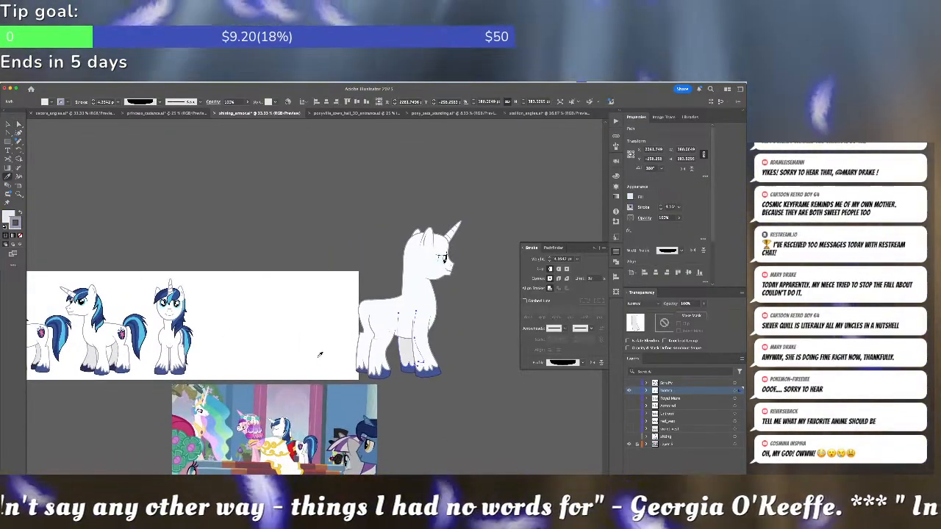
{"action": "key", "text": "super+shift+a"}
Recolor the far front leg's hoof with the darker navy sampled from the neighboring three-quarter pose's hoof
{"action": "key", "text": "a"}
{"action": "left_click", "coordinate": [403, 372]}
{"action": "key", "text": "i"}
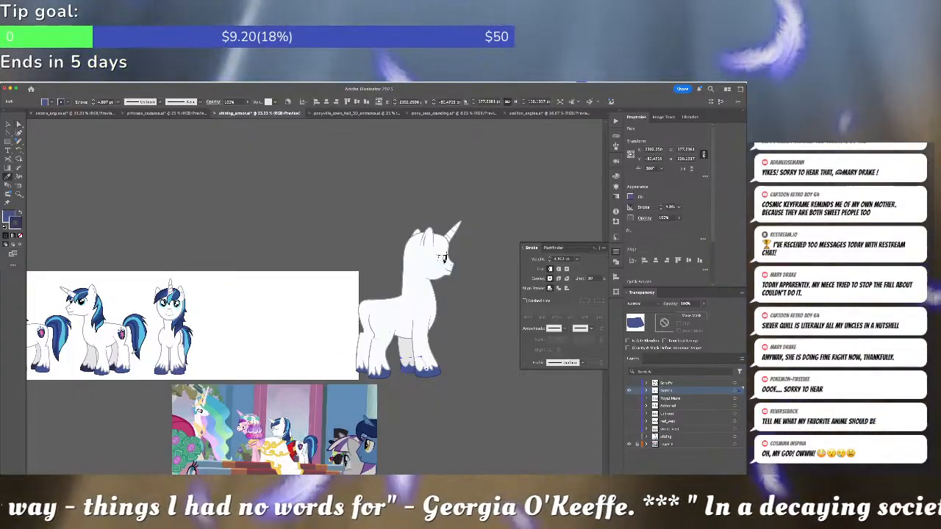
{"action": "left_click", "coordinate": [114, 368]}
{"action": "key", "text": "super+shift+a"}
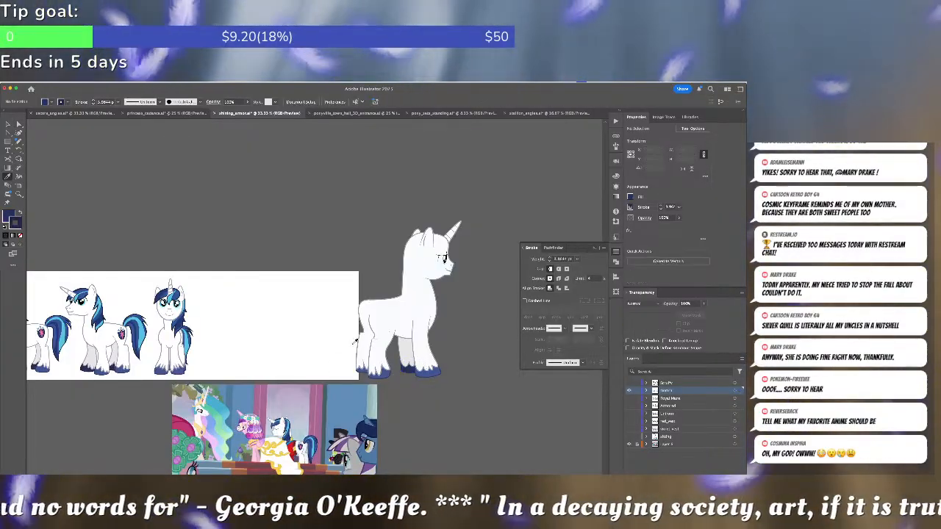
Move the new pose onto the artboard, scale it down to the existing poses' height, and place it past the front-facing pose
{"action": "left_click_drag", "start_coordinate": [330, 347], "coordinate": [334, 316]}
{"action": "key", "text": "v"}
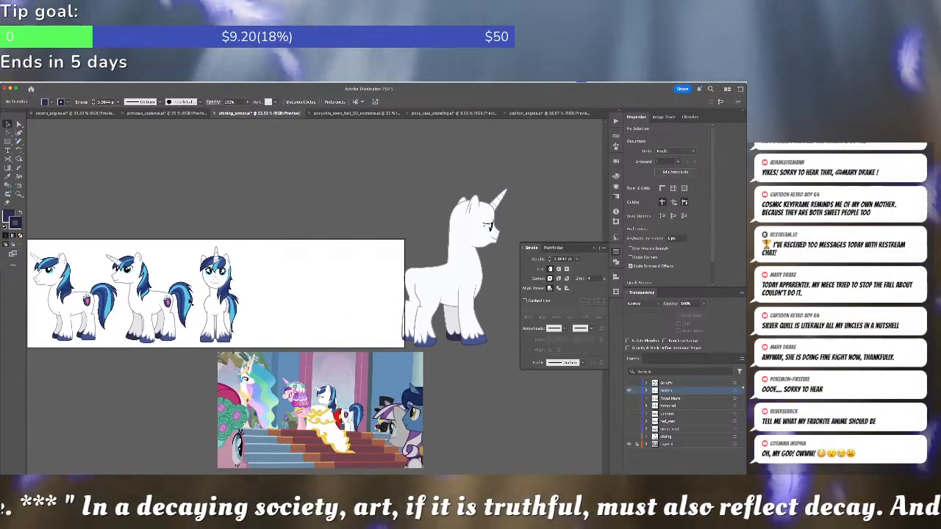
{"action": "left_click_drag", "start_coordinate": [441, 284], "coordinate": [260, 281]}
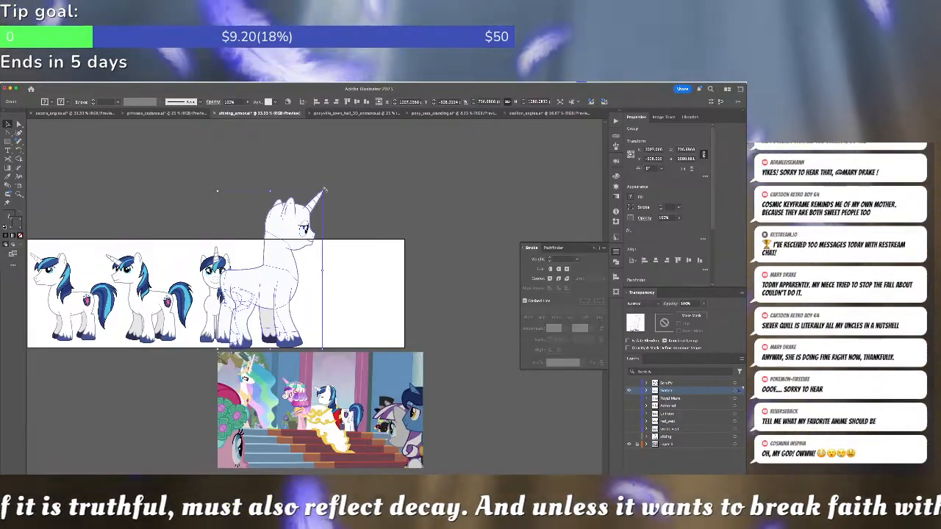
{"action": "left_click_drag", "start_coordinate": [324, 191], "coordinate": [286, 239]}
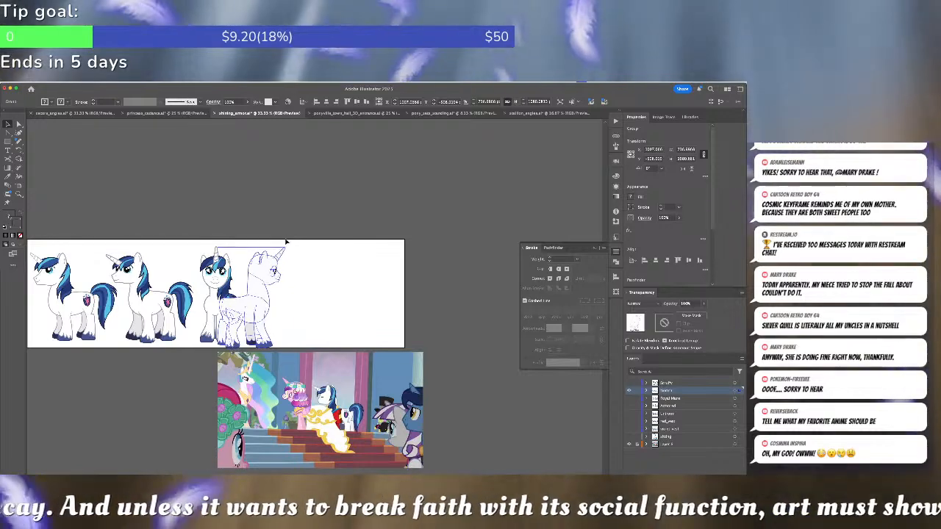
{"action": "left_click_drag", "start_coordinate": [263, 334], "coordinate": [224, 332]}
{"action": "left_click_drag", "start_coordinate": [246, 243], "coordinate": [245, 242]}
{"action": "left_click_drag", "start_coordinate": [226, 278], "coordinate": [341, 278]}
{"action": "left_click", "coordinate": [430, 297]}
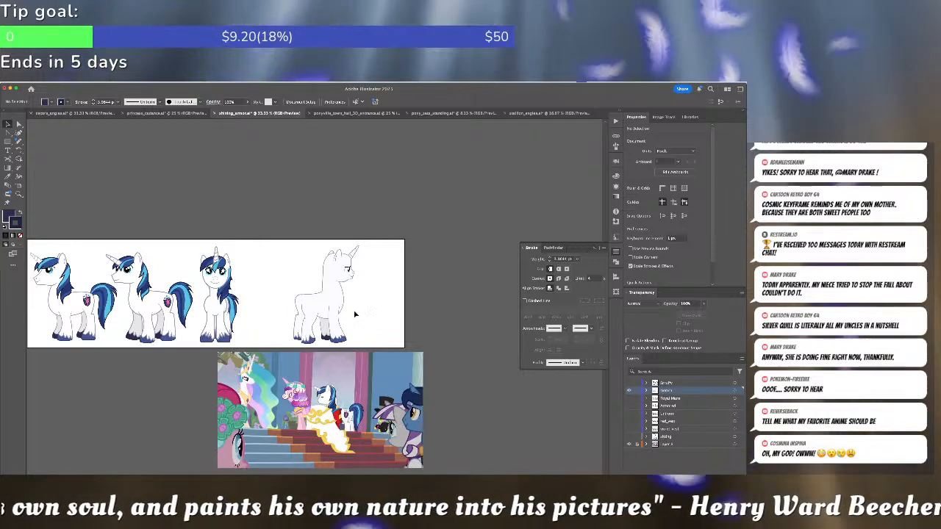
Reflect the new pose across the vertical axis so it faces the same way as the side poses
{"action": "left_click", "coordinate": [337, 310]}
{"action": "left_click", "coordinate": [366, 317]}
{"action": "left_click", "coordinate": [336, 310]}
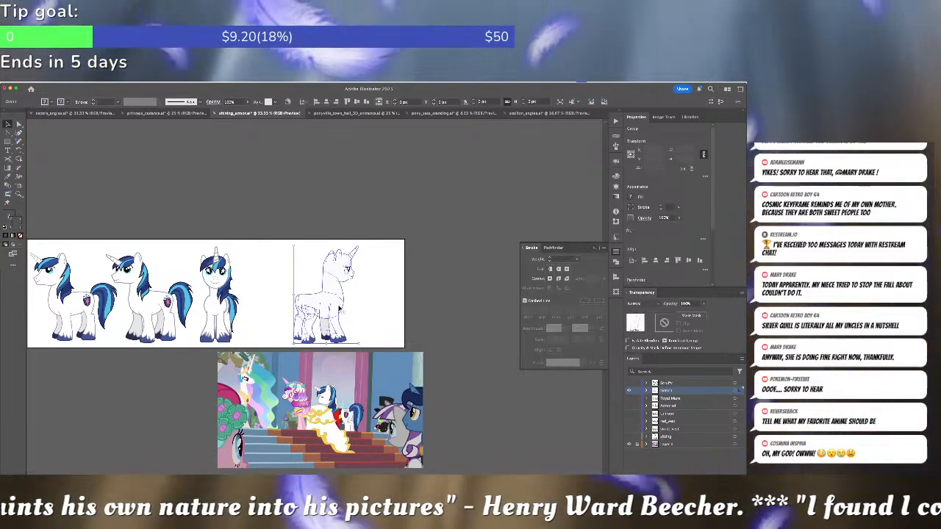
{"action": "left_click", "coordinate": [19, 150]}
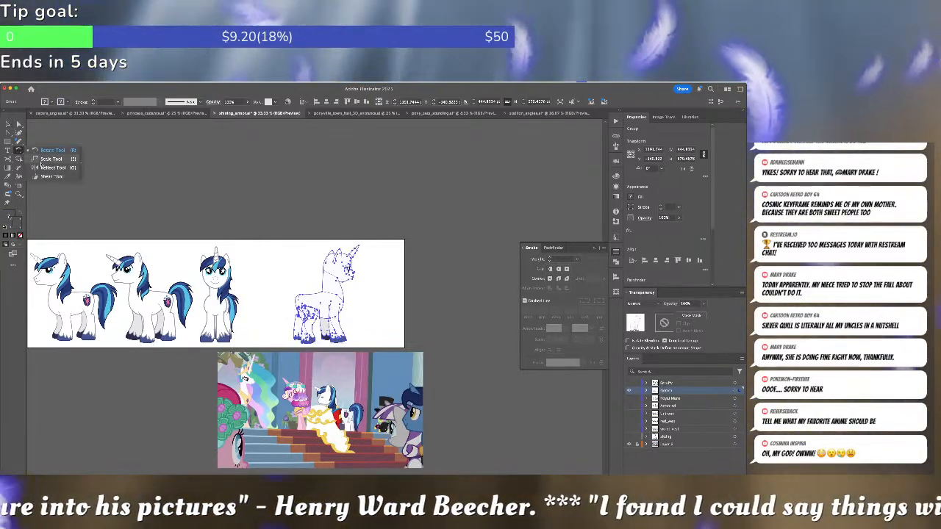
{"action": "left_click", "coordinate": [42, 167]}
{"action": "key", "text": "Return"}
{"action": "key", "text": "Return"}
{"action": "key", "text": "super+shift+a"}
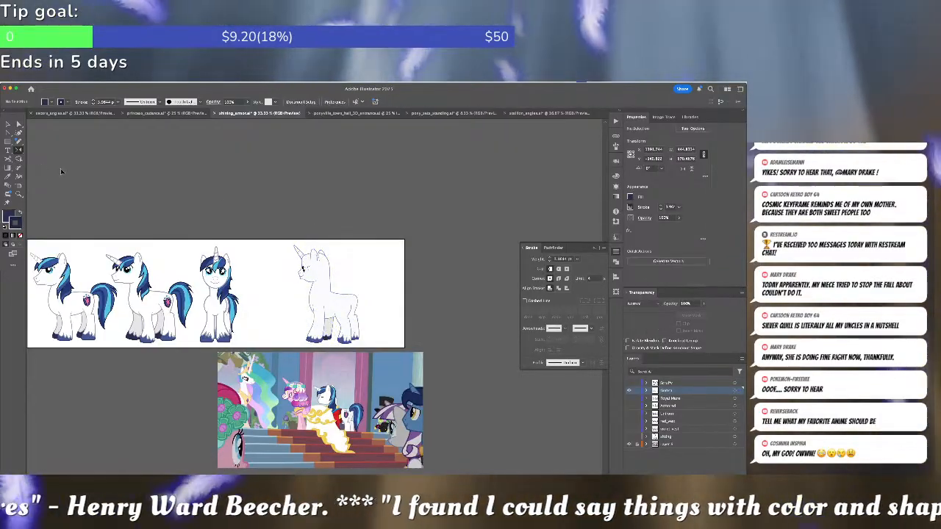
Flip the width profile of the upper eyelid stroke on the mirrored head and adjust the end of the line
{"action": "key", "text": "a"}
{"action": "scroll", "coordinate": [291, 233], "scroll_direction": "up", "scroll_amount": 5}
{"action": "left_click_drag", "start_coordinate": [441, 336], "coordinate": [353, 220]}
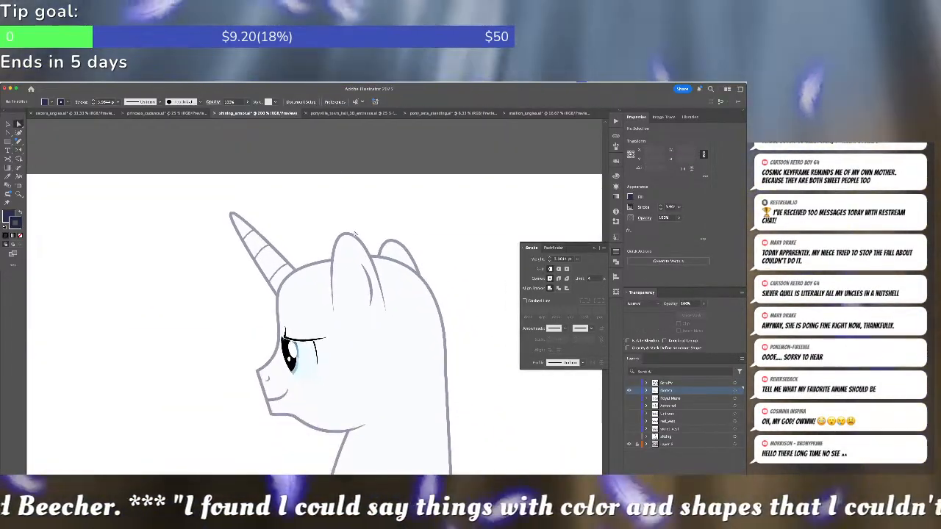
{"action": "left_click", "coordinate": [358, 246]}
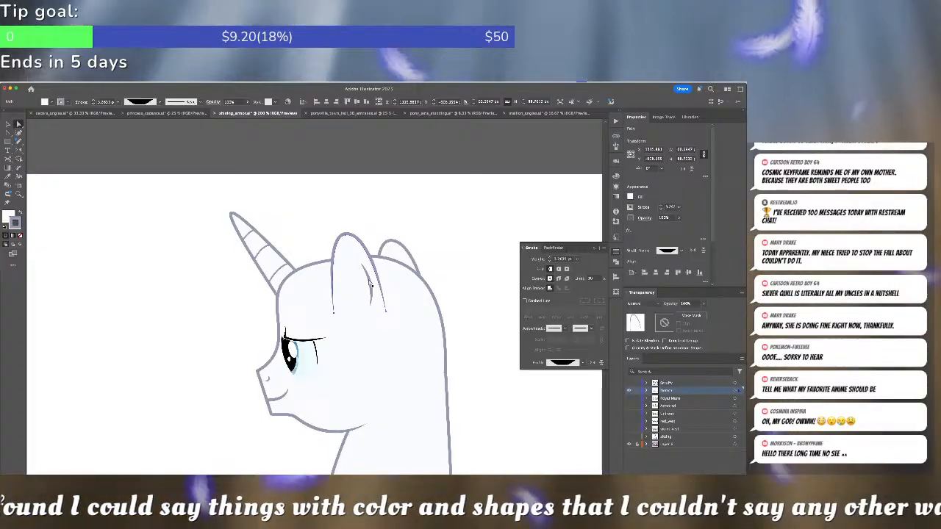
{"action": "left_click", "coordinate": [371, 285]}
{"action": "left_click", "coordinate": [453, 355]}
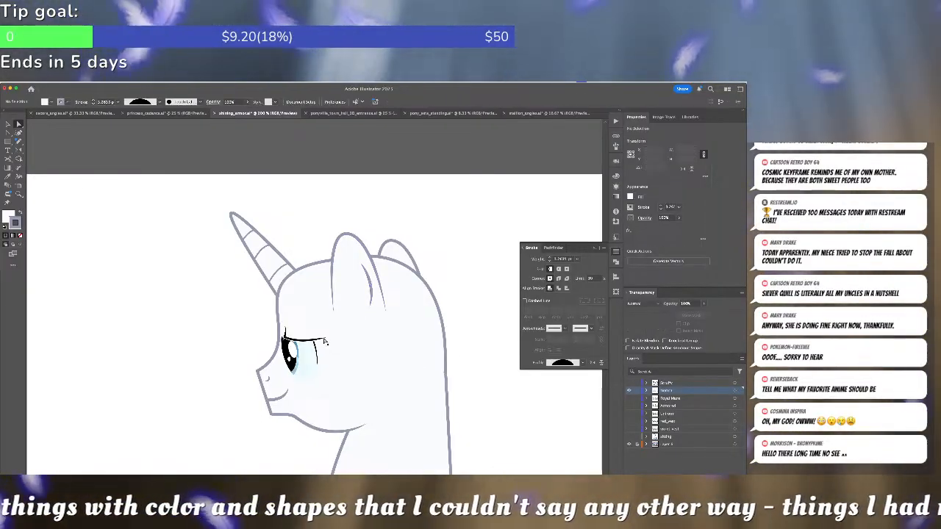
{"action": "left_click", "coordinate": [326, 341]}
{"action": "left_click", "coordinate": [600, 362]}
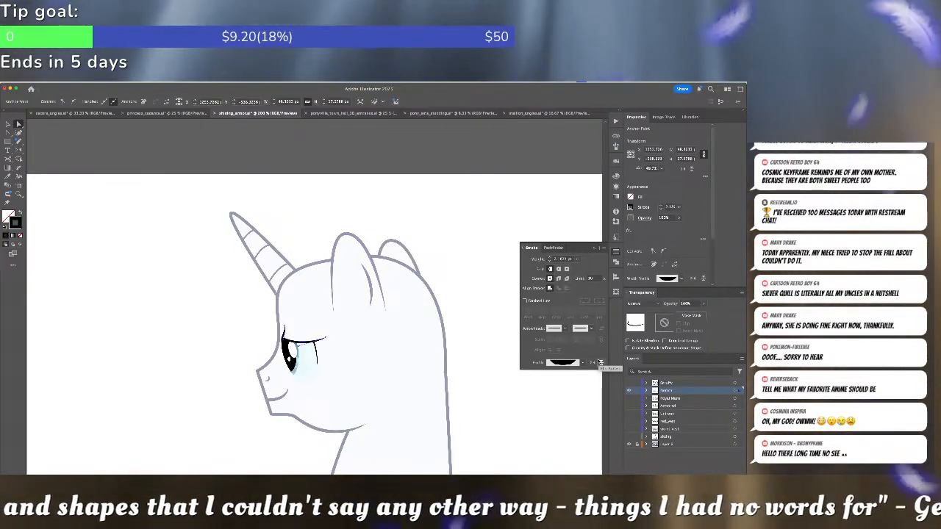
{"action": "left_click", "coordinate": [328, 343]}
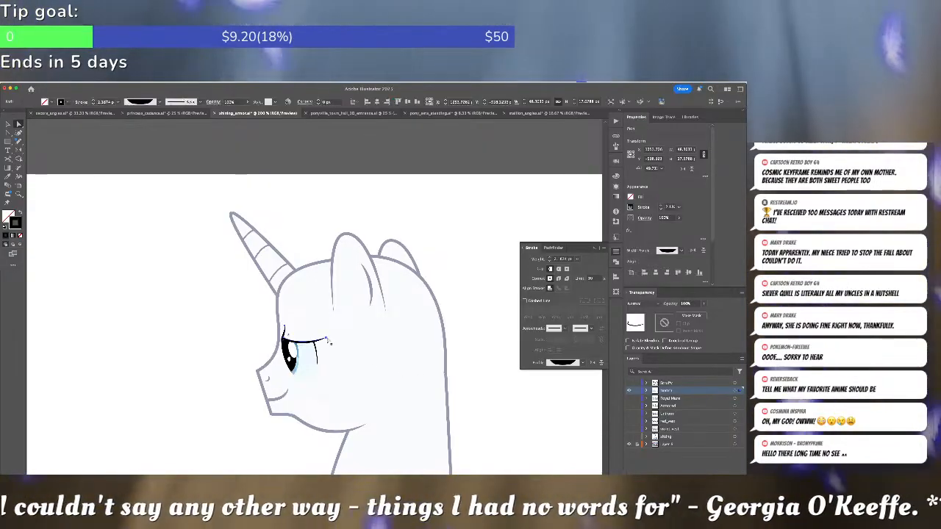
{"action": "left_click_drag", "start_coordinate": [325, 340], "coordinate": [324, 341]}
{"action": "key", "text": "v"}
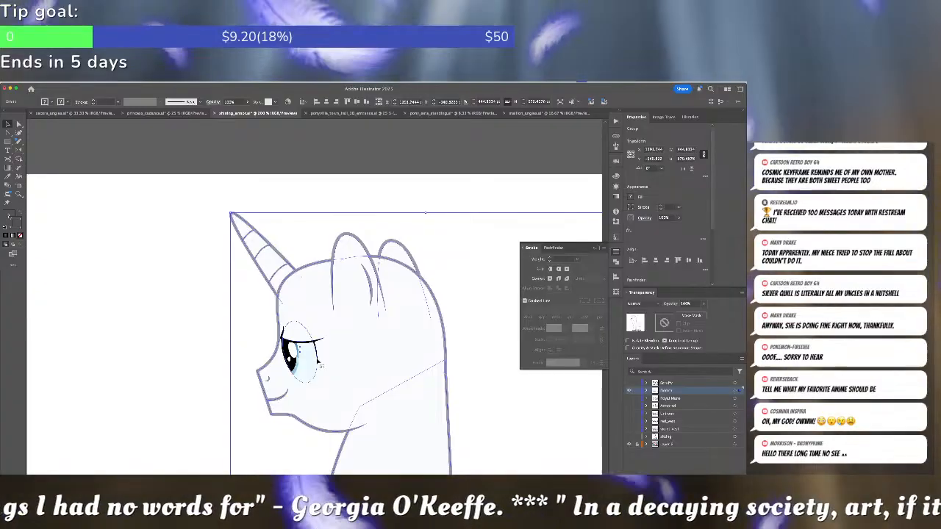
Delete the whole eye with its eyelid and lash lines from the mirrored head and leave the group's isolated editing
{"action": "double_click", "coordinate": [316, 360]}
{"action": "left_click", "coordinate": [308, 343], "text": "shift"}
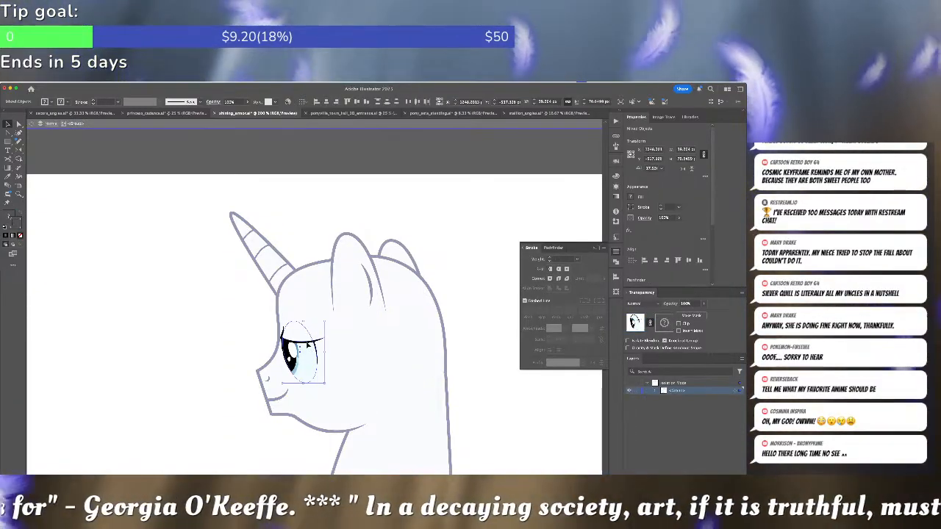
{"action": "key", "text": "Delete"}
{"action": "key", "text": "Escape"}
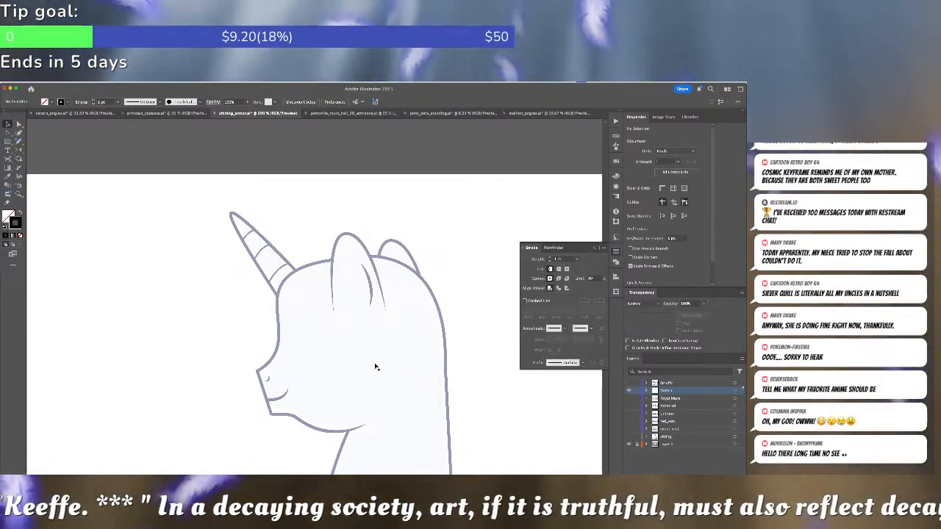
{"action": "scroll", "coordinate": [383, 309], "scroll_direction": "down", "scroll_amount": 5}
{"action": "scroll", "coordinate": [382, 309], "scroll_direction": "right", "scroll_amount": 2}
{"action": "key", "text": "super+minus"}
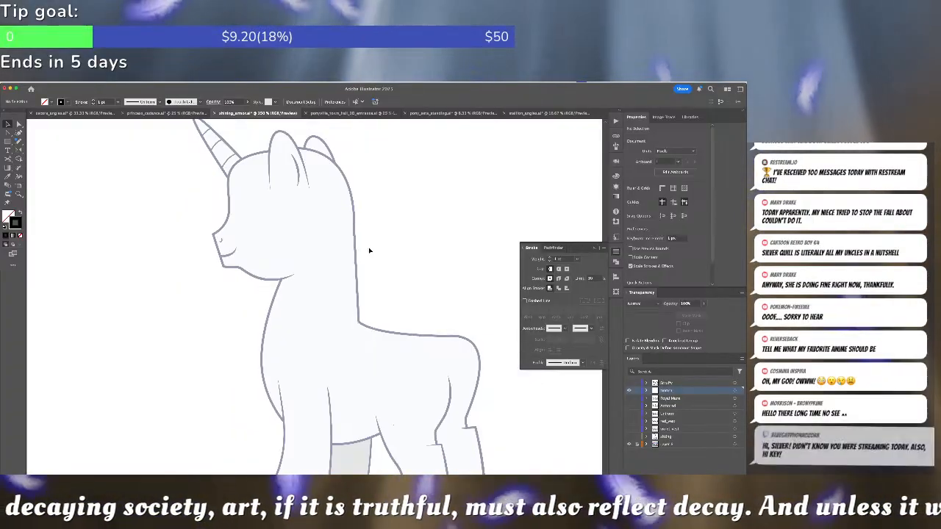
Reshape the rump outline of the new pose so the back of the hindquarters bulges slightly further outward
{"action": "key", "text": "a"}
{"action": "left_click", "coordinate": [479, 381]}
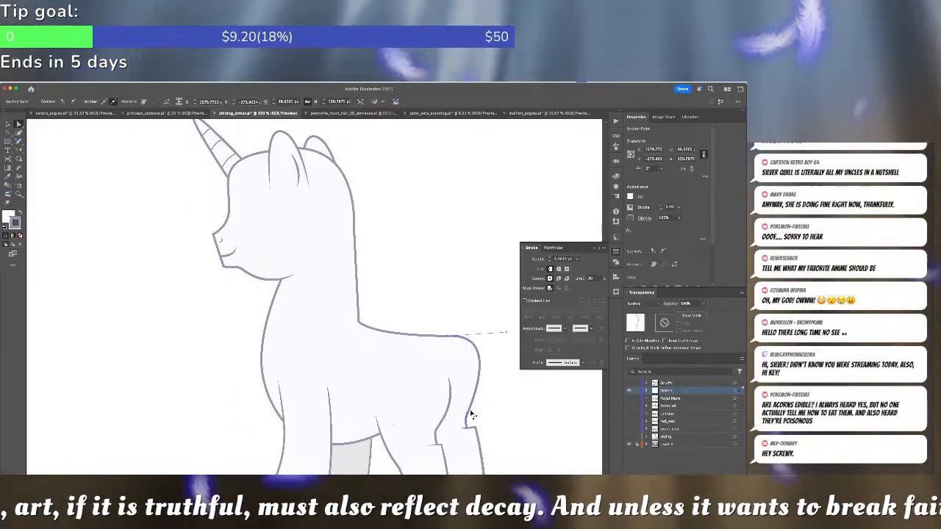
{"action": "left_click_drag", "start_coordinate": [467, 415], "coordinate": [477, 407]}
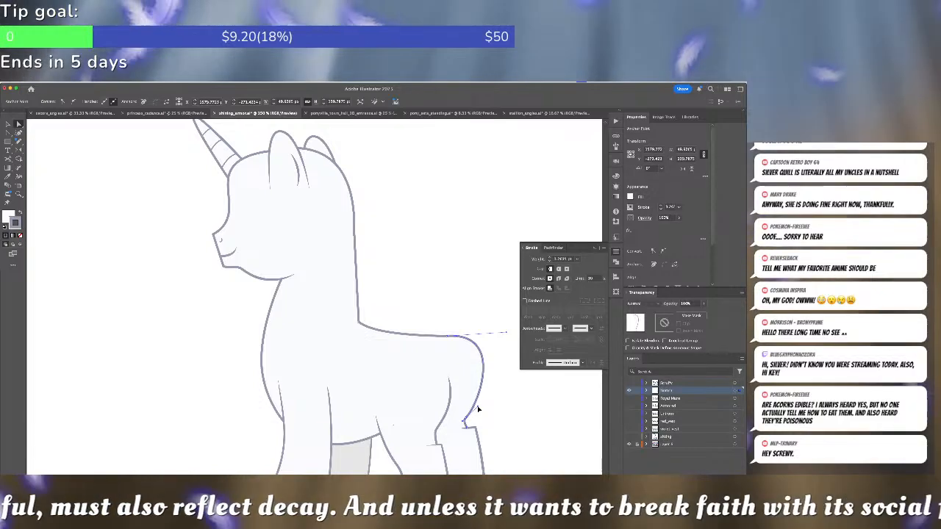
{"action": "left_click_drag", "start_coordinate": [505, 335], "coordinate": [504, 333]}
{"action": "left_click", "coordinate": [508, 375]}
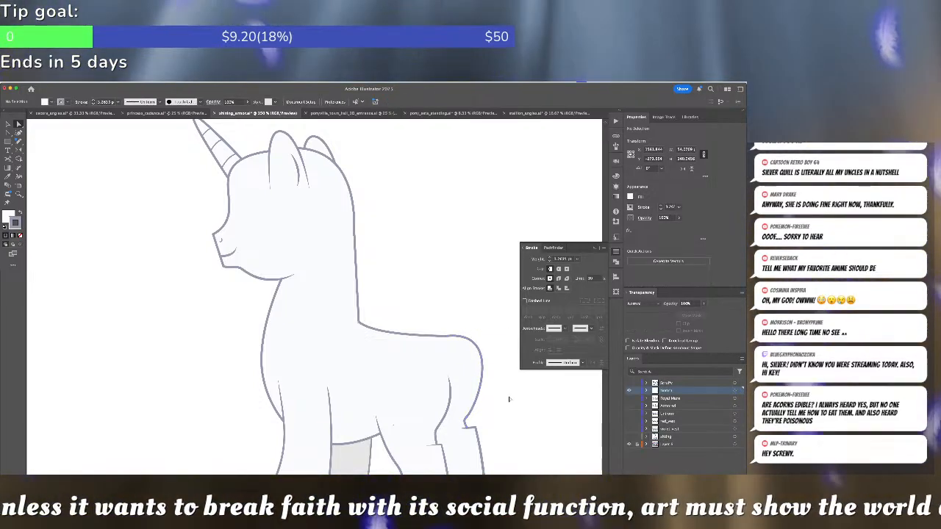
Copy the tail from inside the existing side-facing pose's group and leave the group's isolated editing
{"action": "key", "text": "super+0"}
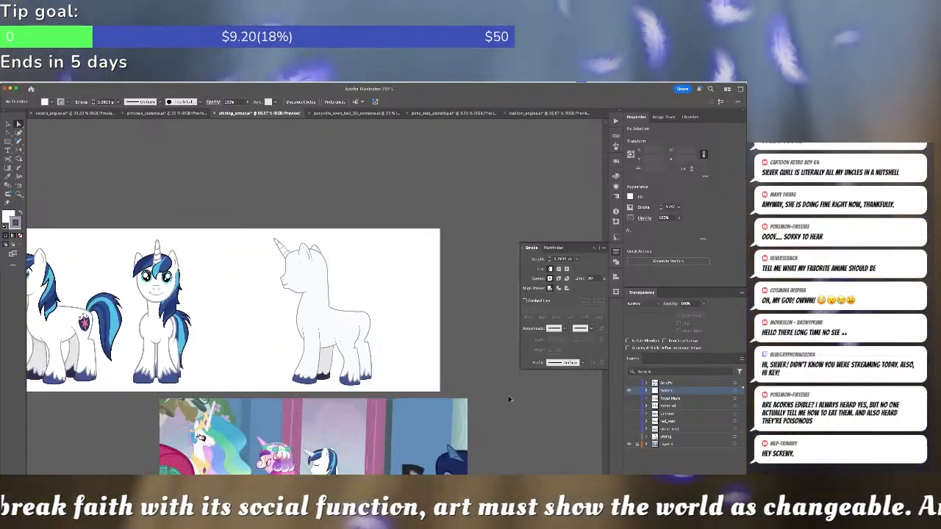
{"action": "double_click", "coordinate": [202, 301]}
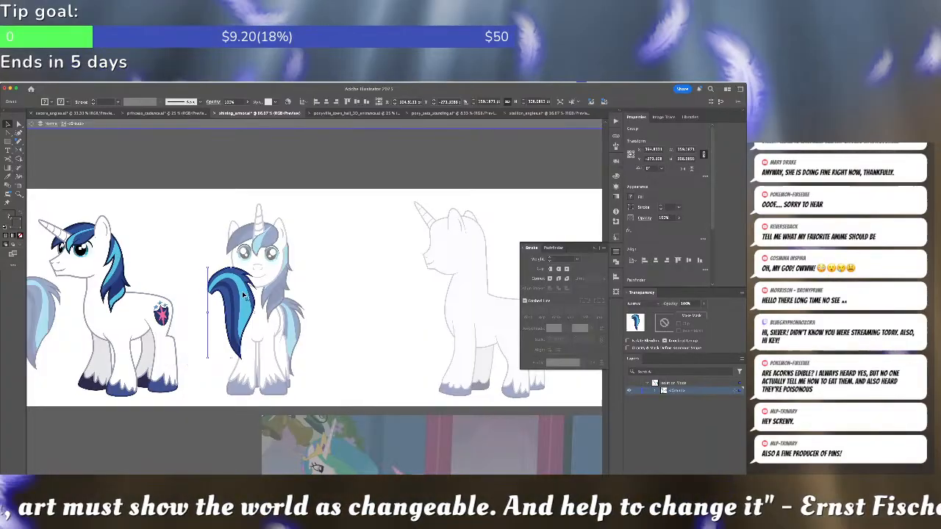
{"action": "left_click", "coordinate": [331, 314]}
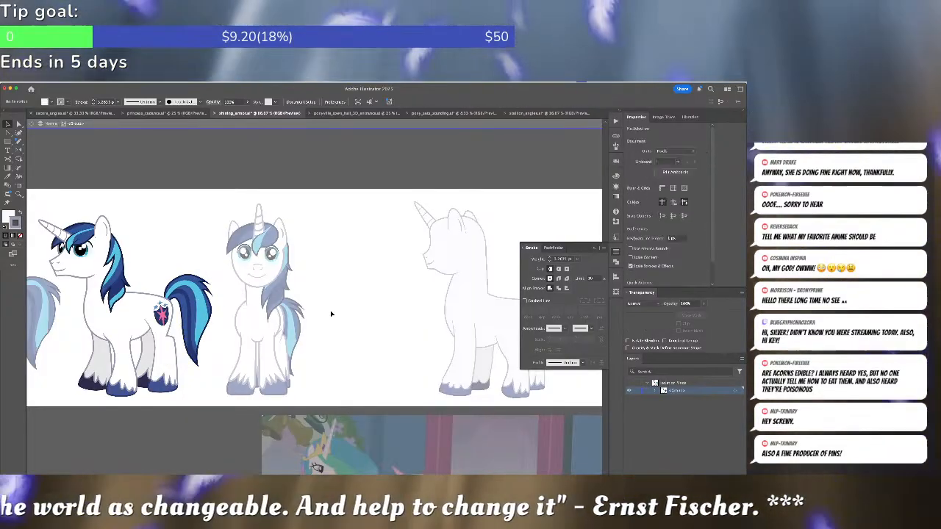
{"action": "double_click", "coordinate": [333, 316]}
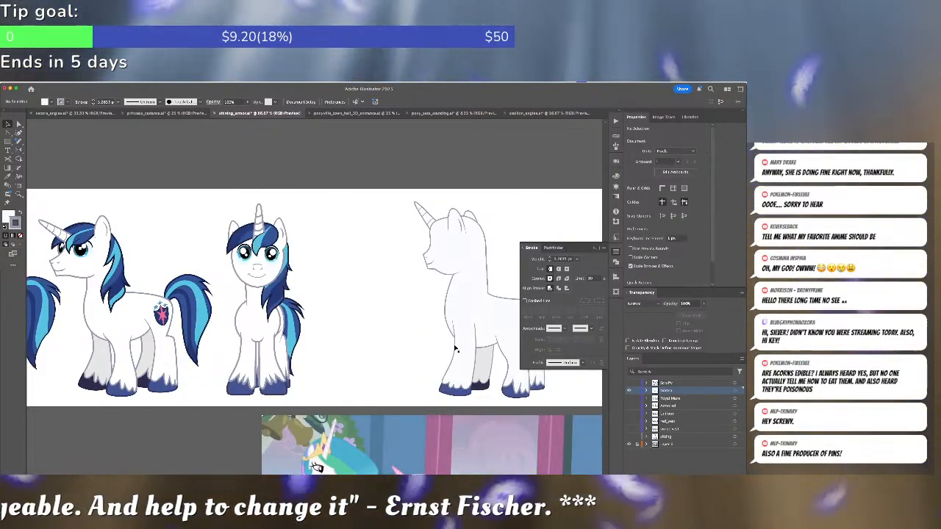
Flip the width profile of the outline strokes on both front legs of the new pose
{"action": "left_click", "coordinate": [451, 346]}
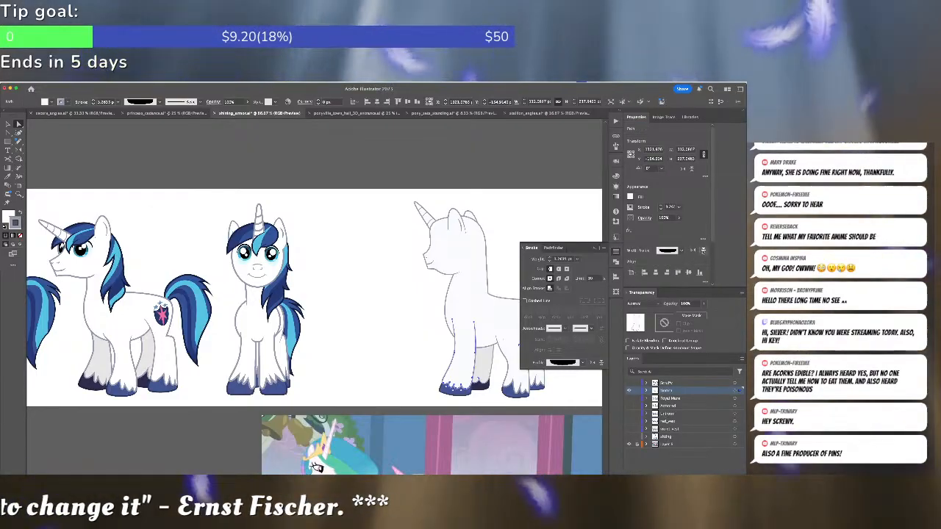
{"action": "left_click", "coordinate": [703, 251]}
{"action": "left_click", "coordinate": [485, 365]}
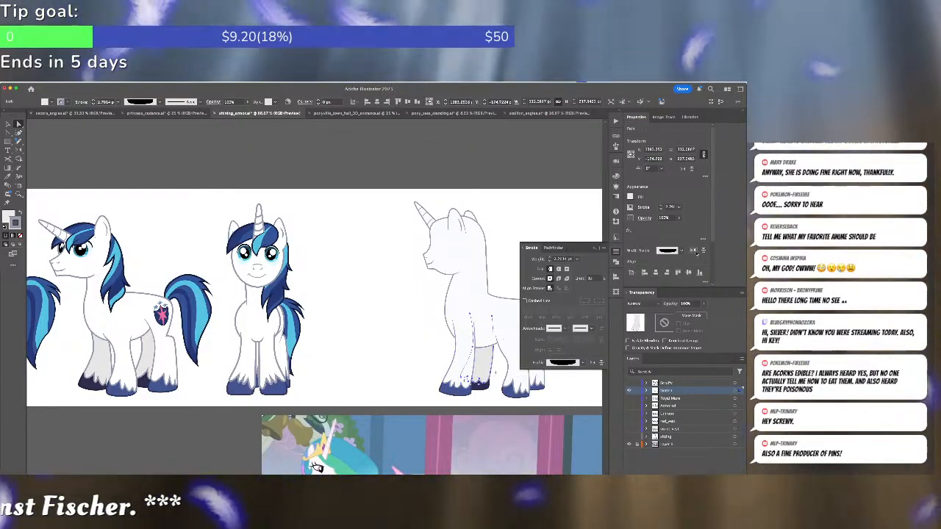
{"action": "left_click", "coordinate": [703, 252]}
Paste the tail and place it against the rump of the new pose
{"action": "scroll", "coordinate": [319, 367], "scroll_direction": "right", "scroll_amount": 5}
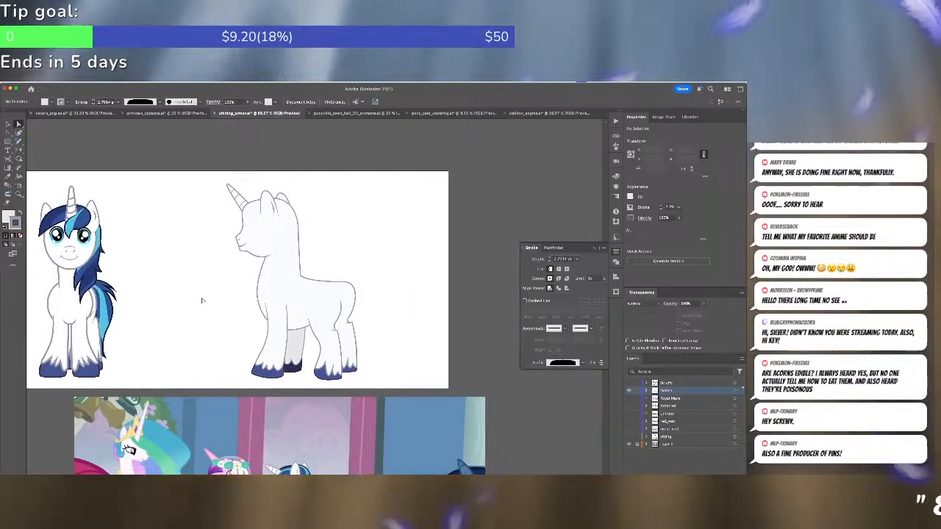
{"action": "key", "text": "super+v"}
{"action": "left_click_drag", "start_coordinate": [320, 292], "coordinate": [369, 301]}
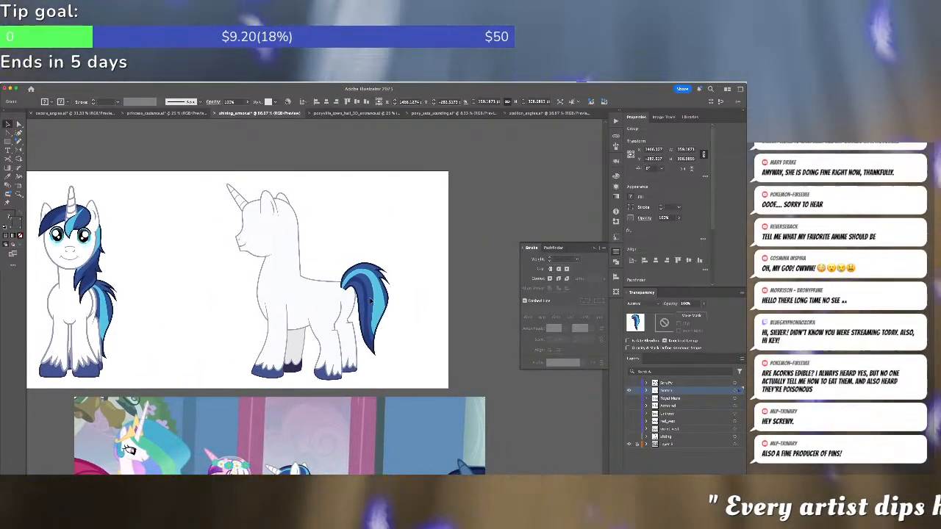
{"action": "scroll", "coordinate": [411, 286], "scroll_direction": "left", "scroll_amount": 5}
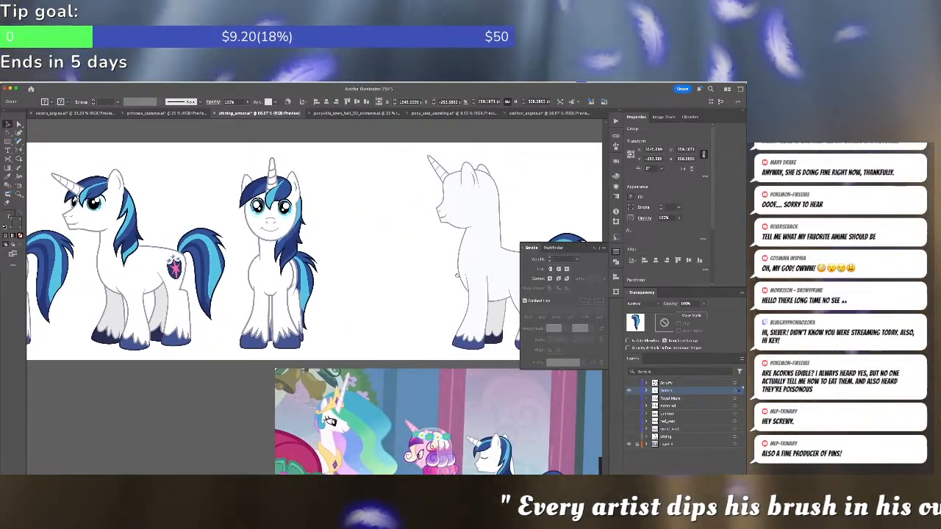
{"action": "scroll", "coordinate": [456, 274], "scroll_direction": "right", "scroll_amount": 5}
{"action": "scroll", "coordinate": [270, 308], "scroll_direction": "up", "scroll_amount": 4}
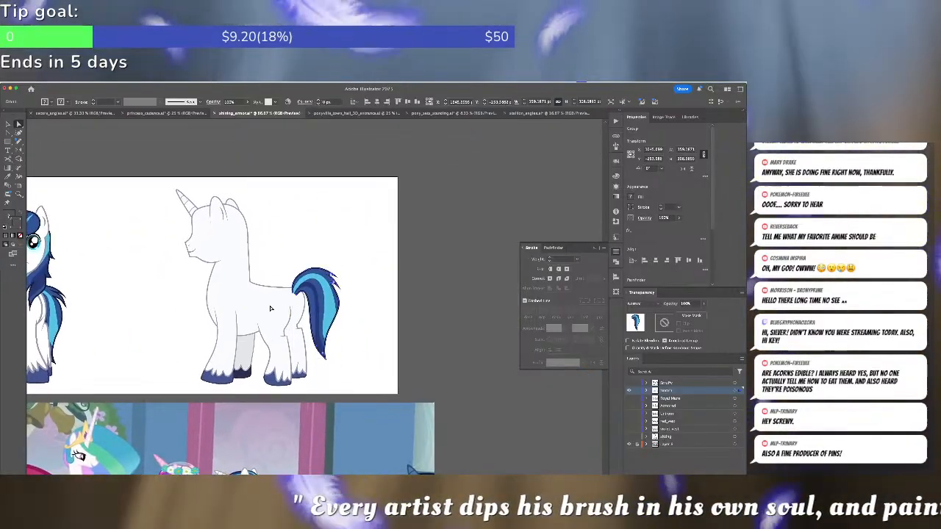
Close the open end of the tail's dark outline at its base and bend the new segment into a rounded curve
{"action": "scroll", "coordinate": [270, 309], "scroll_direction": "up", "scroll_amount": 3}
{"action": "scroll", "coordinate": [270, 308], "scroll_direction": "up", "scroll_amount": 2}
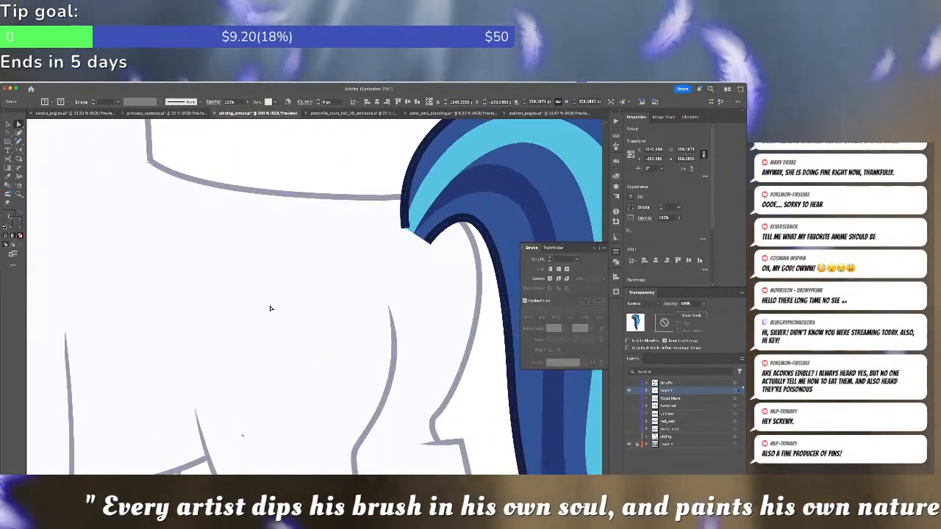
{"action": "key", "text": "p"}
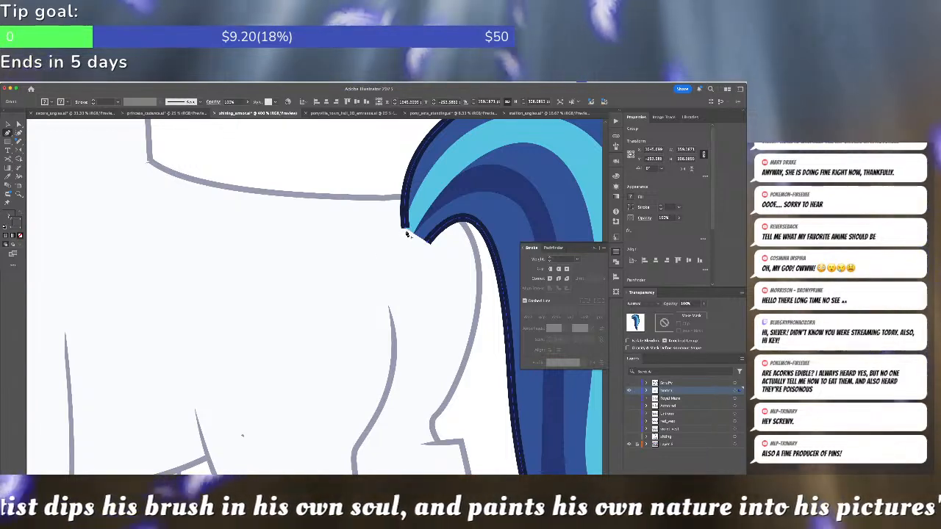
{"action": "left_click", "coordinate": [405, 231]}
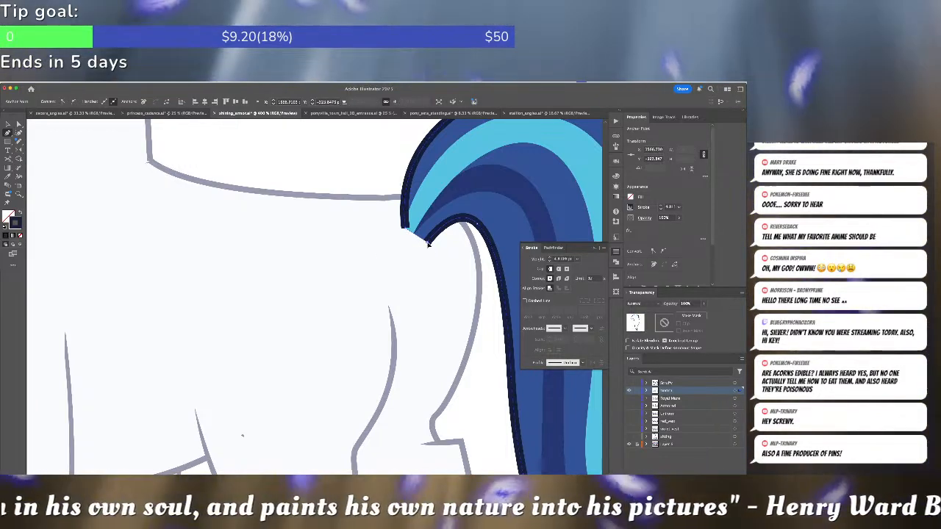
{"action": "left_click", "coordinate": [428, 244]}
{"action": "left_click", "coordinate": [20, 133]}
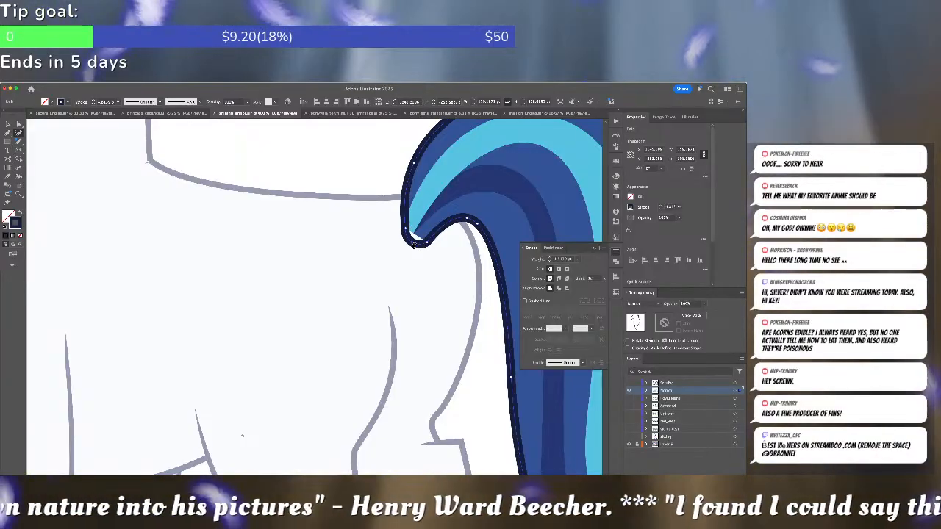
{"action": "left_click_drag", "start_coordinate": [412, 246], "coordinate": [409, 235]}
{"action": "left_click_drag", "start_coordinate": [406, 232], "coordinate": [402, 231]}
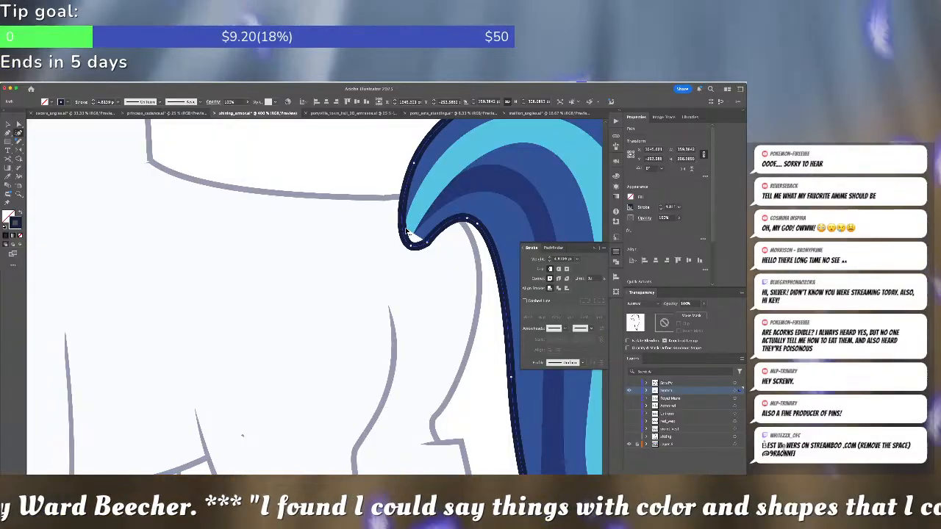
Bend the straight base edge of the tail's blue fill shape down to follow the rounded outline
{"action": "key", "text": "a"}
{"action": "left_click", "coordinate": [416, 228]}
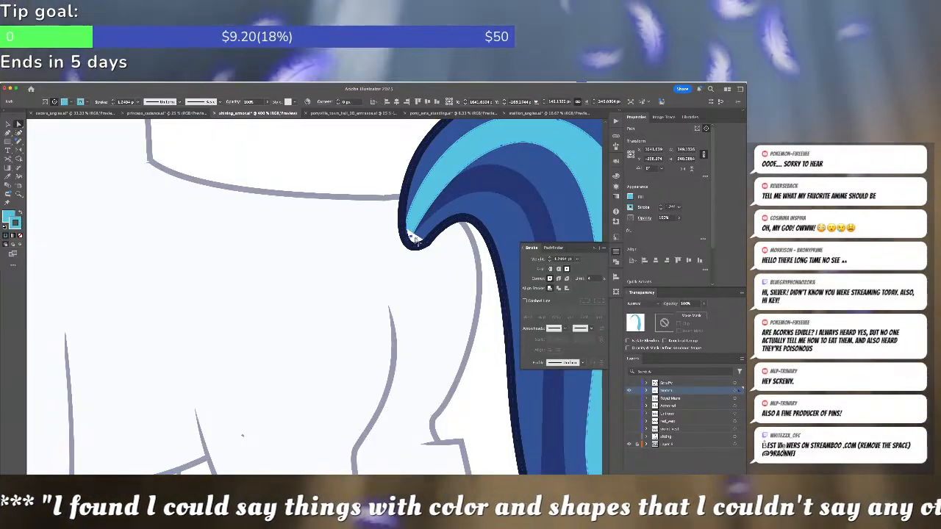
{"action": "left_click", "coordinate": [416, 238]}
{"action": "scroll", "coordinate": [417, 236], "scroll_direction": "up", "scroll_amount": 3}
{"action": "left_click", "coordinate": [418, 229]}
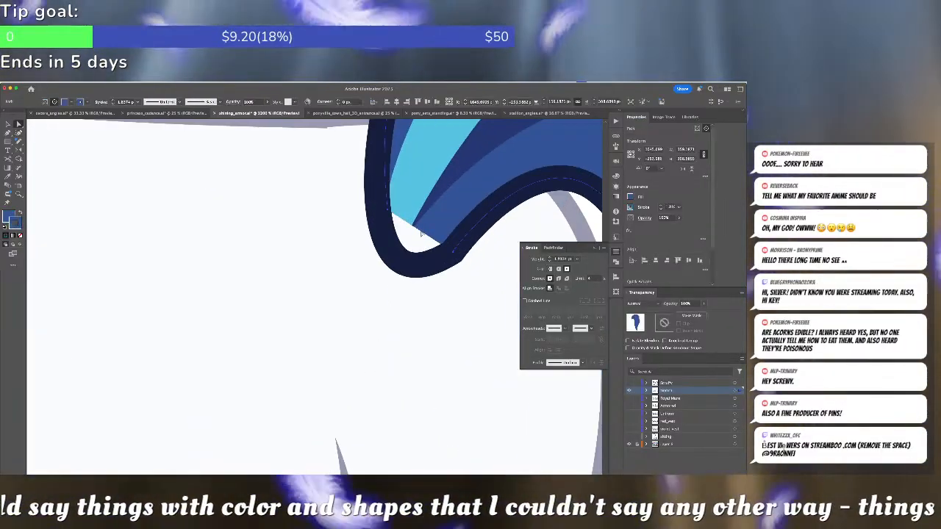
{"action": "left_click", "coordinate": [387, 212]}
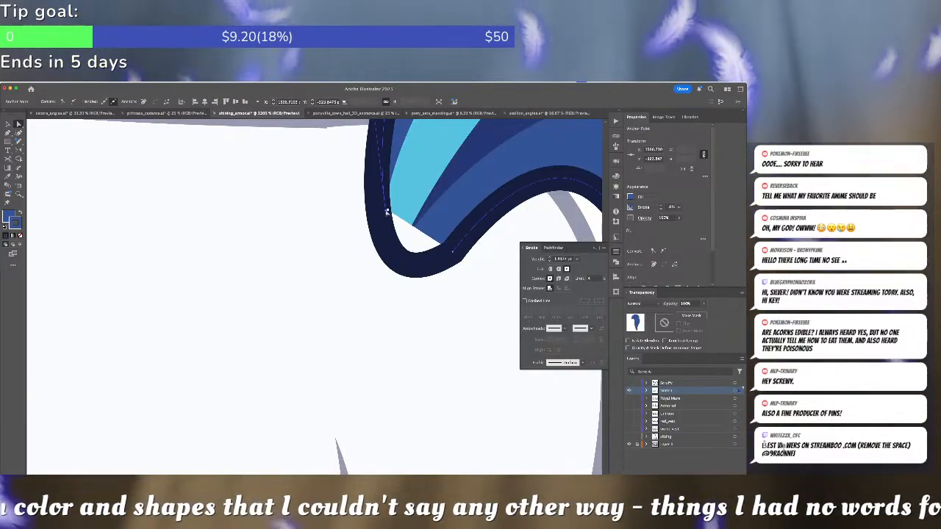
{"action": "left_click", "coordinate": [449, 253]}
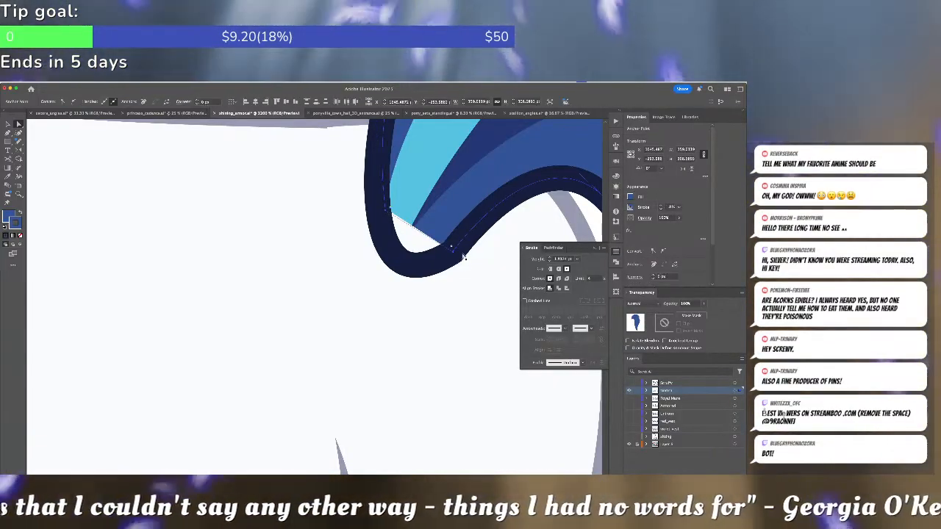
{"action": "left_click", "coordinate": [19, 133]}
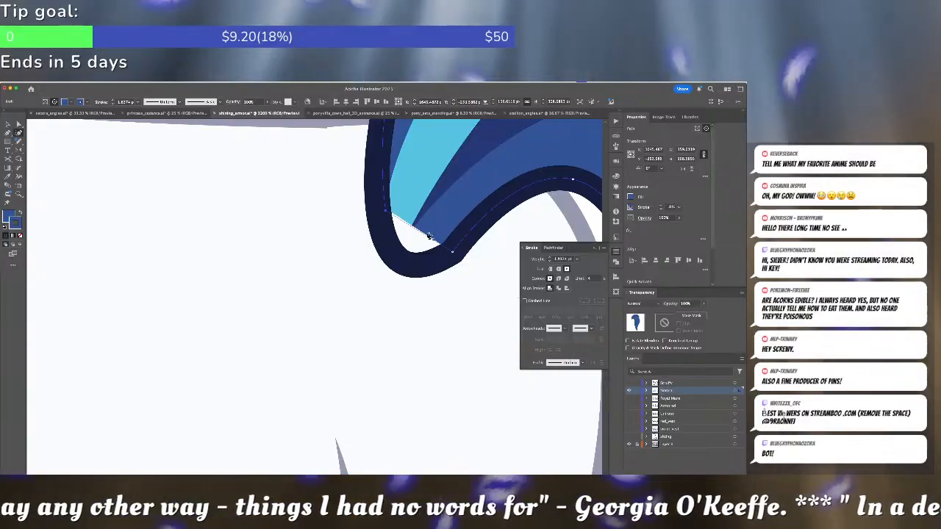
{"action": "left_click_drag", "start_coordinate": [417, 231], "coordinate": [405, 263]}
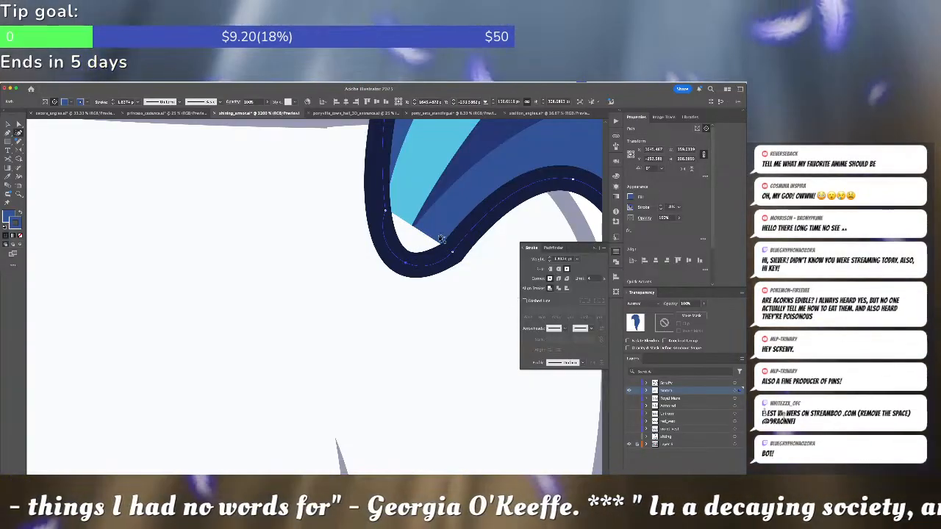
{"action": "key", "text": "a"}
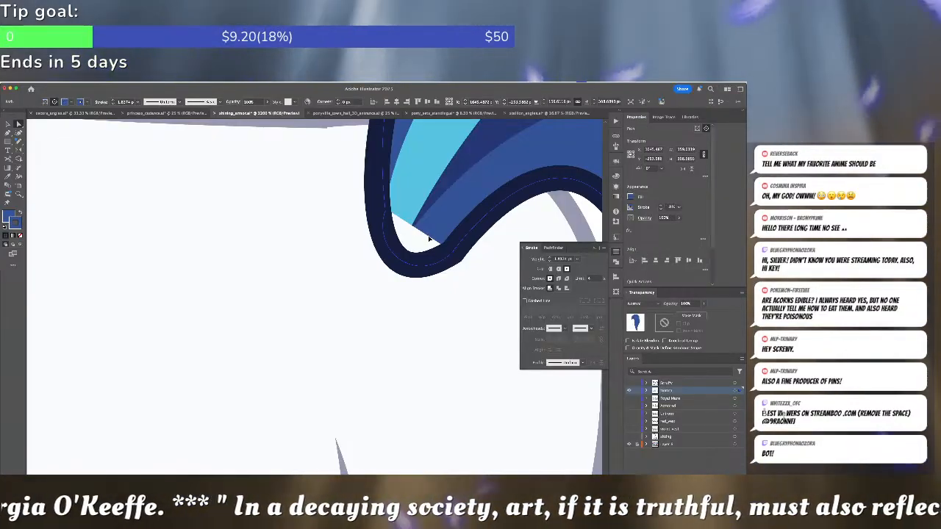
Isolate the blue fill shape inside the tail's clip group, remove its stroke, and leave isolated editing
{"action": "key", "text": "v"}
{"action": "double_click", "coordinate": [450, 219]}
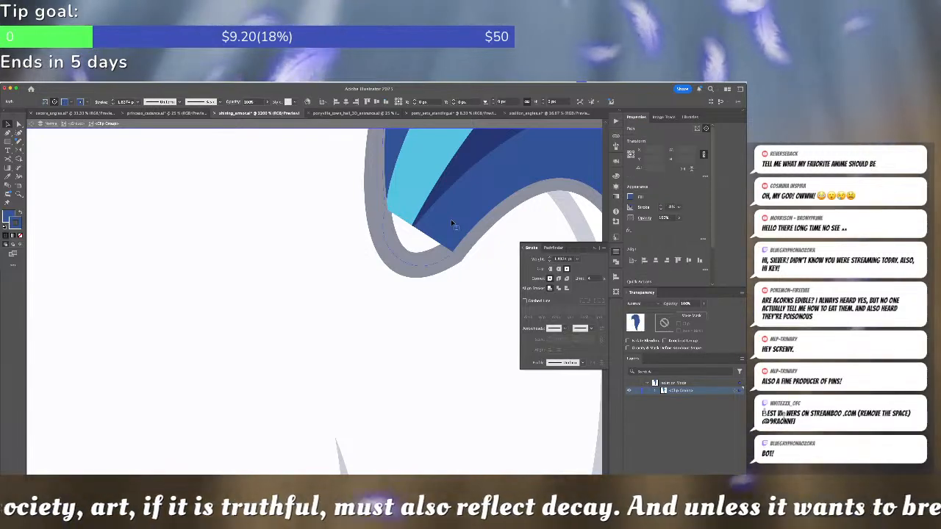
{"action": "double_click", "coordinate": [450, 219]}
{"action": "left_click_drag", "start_coordinate": [449, 225], "coordinate": [311, 326]}
{"action": "key", "text": "slash"}
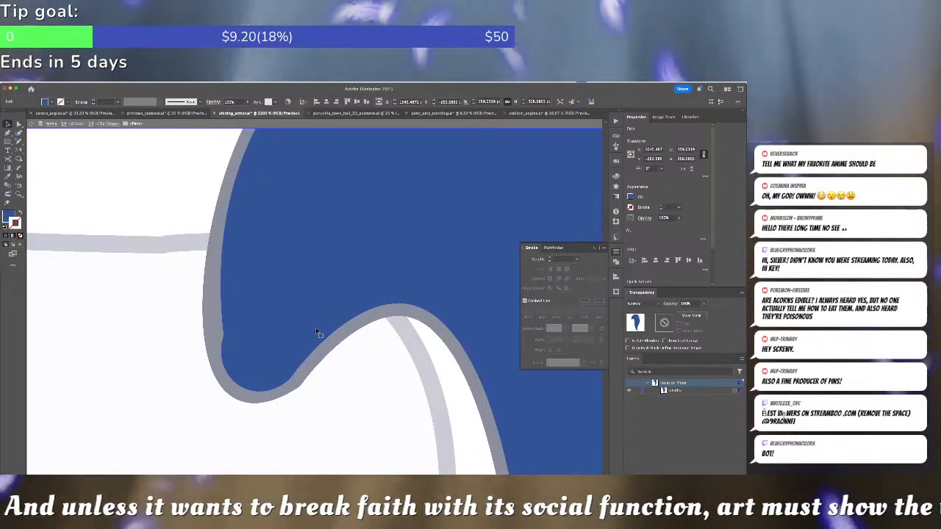
{"action": "key", "text": "Escape"}
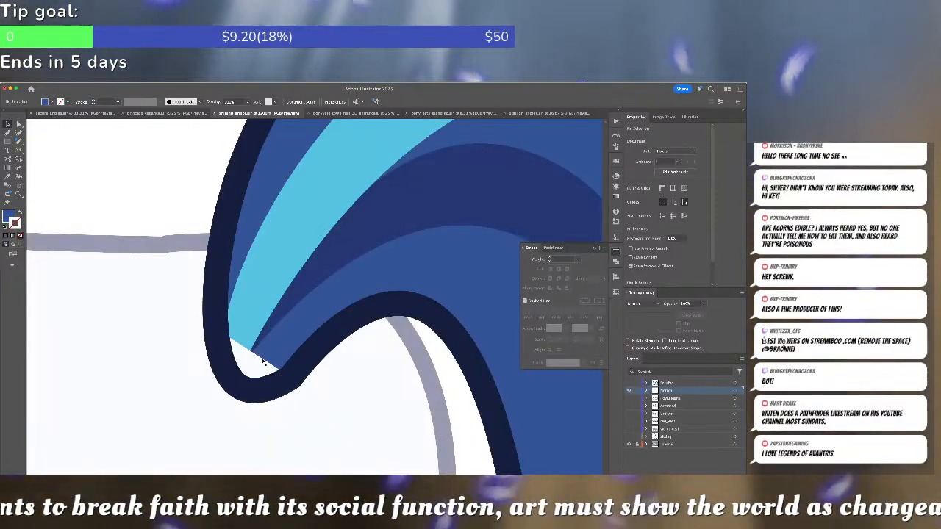
Isolate the tail group and delete the clipping path from its nested clip group
{"action": "left_click", "coordinate": [254, 365]}
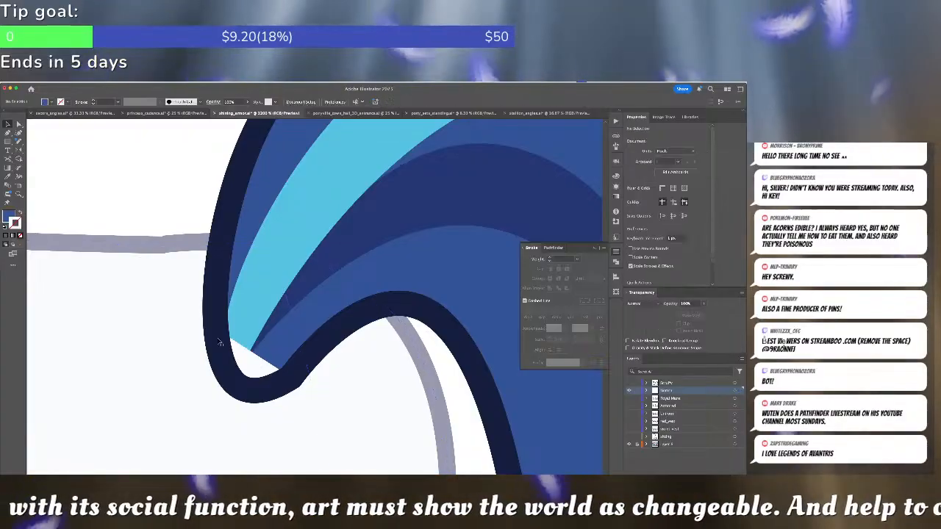
{"action": "double_click", "coordinate": [219, 341]}
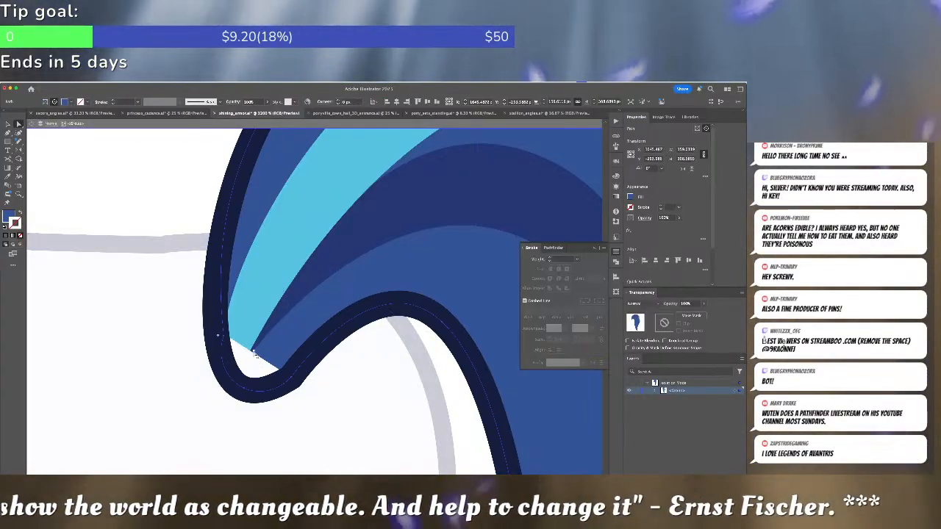
{"action": "left_click", "coordinate": [251, 355]}
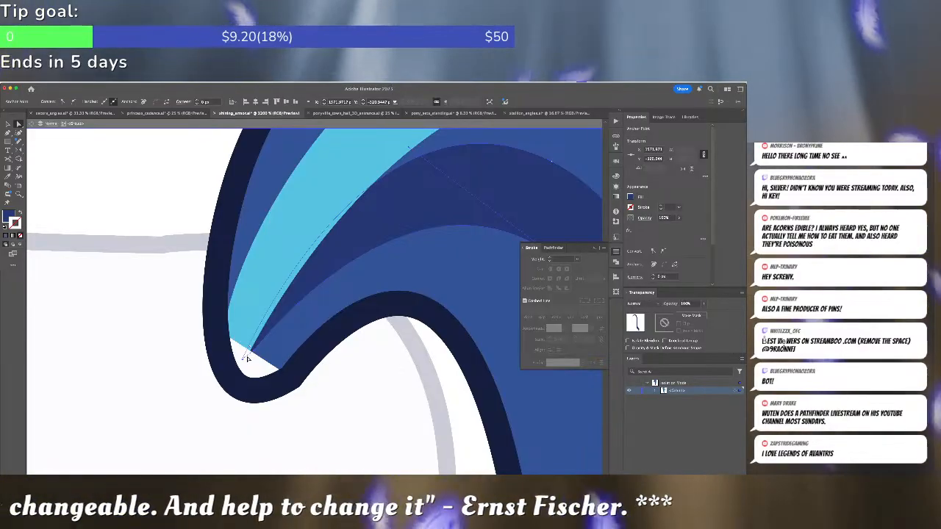
{"action": "left_click", "coordinate": [290, 339]}
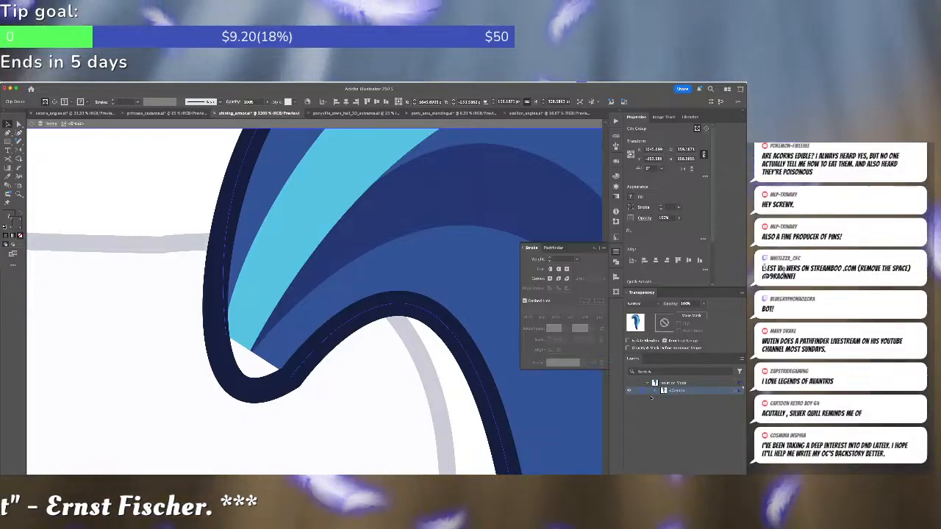
{"action": "left_click", "coordinate": [655, 391]}
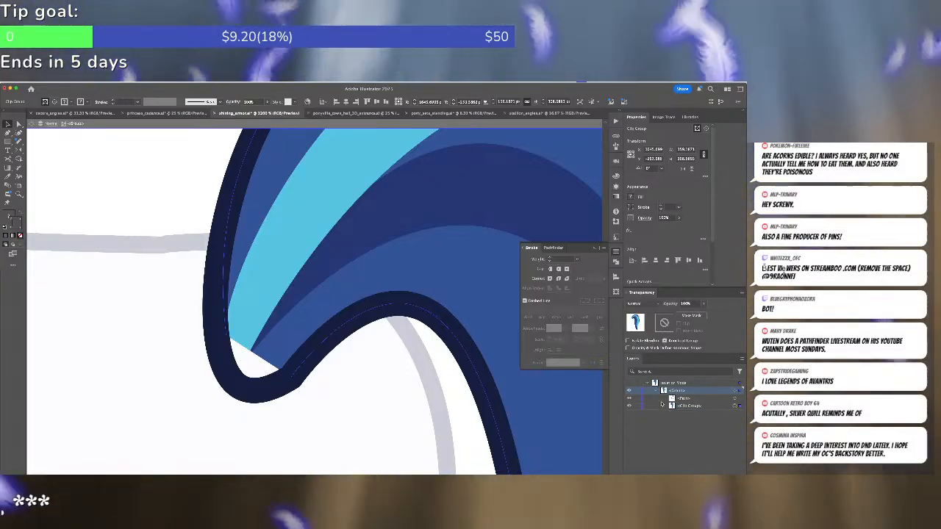
{"action": "left_click", "coordinate": [663, 406]}
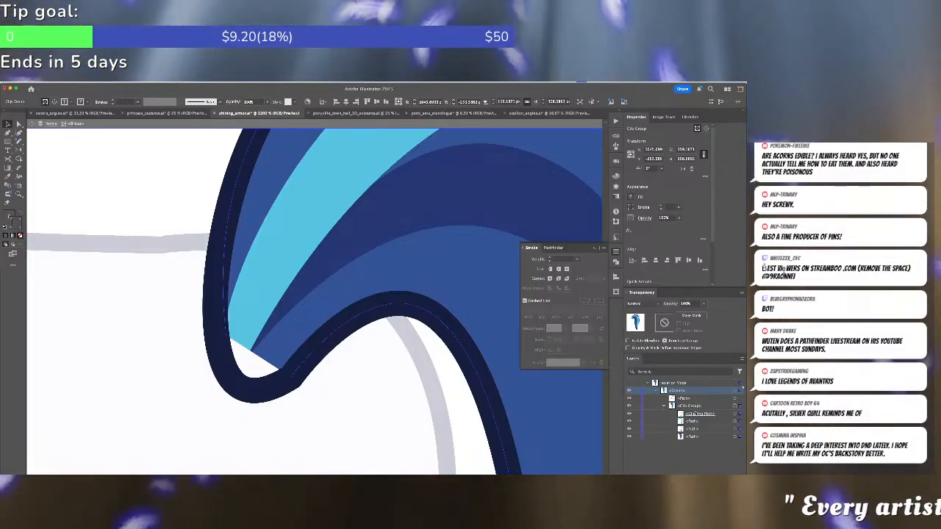
{"action": "left_click", "coordinate": [735, 415]}
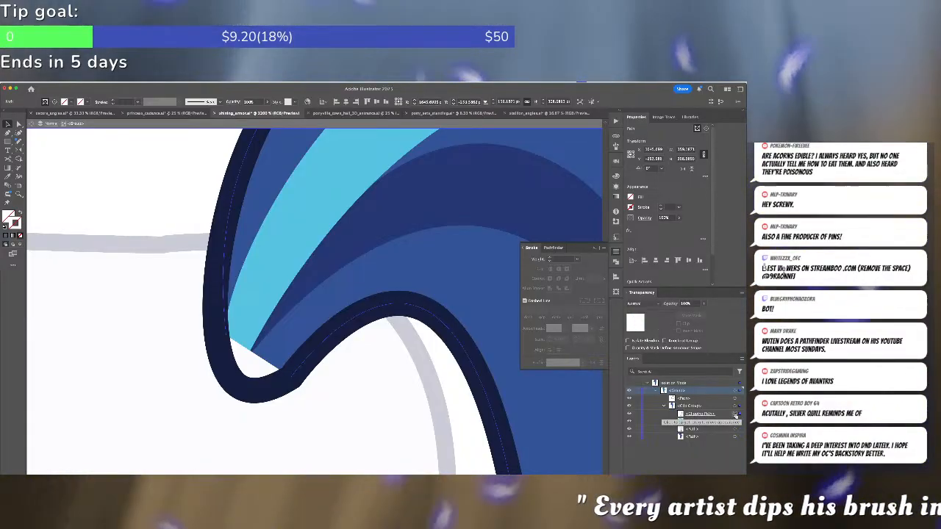
{"action": "key", "text": "Delete"}
Erase the parts of the dark blue stripe that stick out past both sides of the outline at the tail's tip
{"action": "key", "text": "super+minus"}
{"action": "key", "text": "super+minus"}
{"action": "key", "text": "super+minus"}
{"action": "key", "text": "super+minus"}
{"action": "key", "text": "super+minus"}
{"action": "key", "text": "super+minus"}
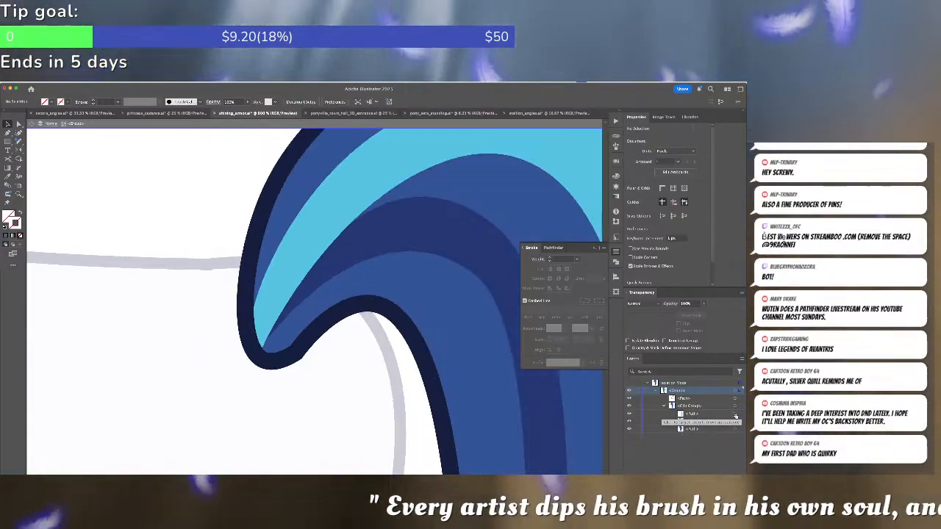
{"action": "key", "text": "super+equal"}
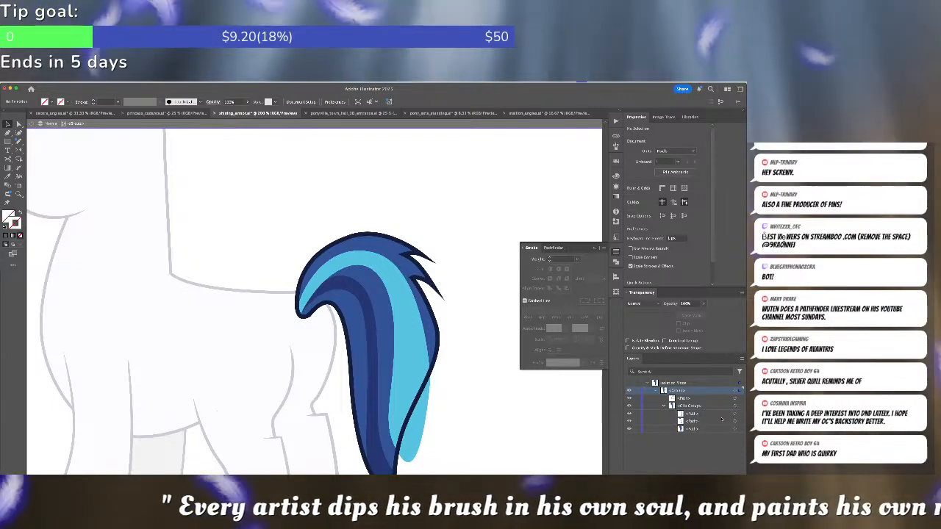
{"action": "scroll", "coordinate": [414, 403], "scroll_direction": "down", "scroll_amount": 1}
{"action": "left_click_drag", "start_coordinate": [414, 402], "coordinate": [409, 320]}
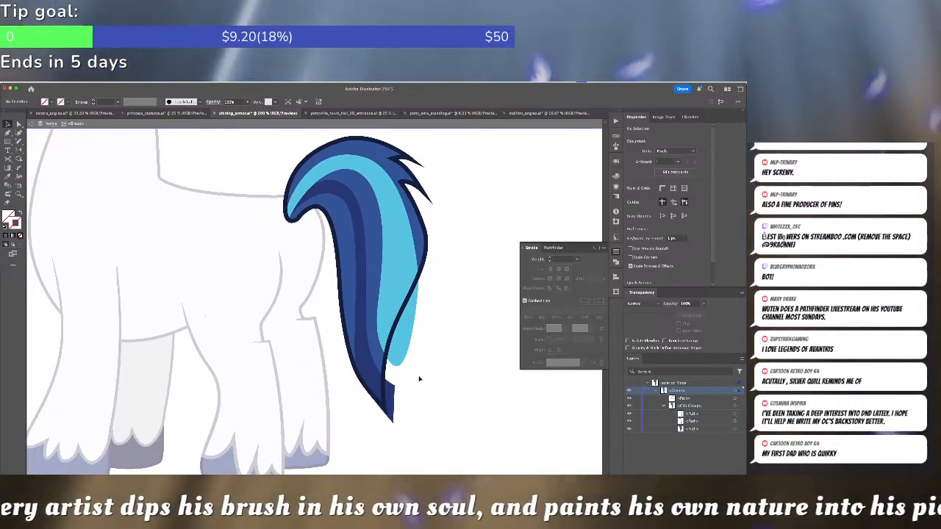
{"action": "key", "text": "a"}
{"action": "scroll", "coordinate": [399, 396], "scroll_direction": "up", "scroll_amount": 4}
{"action": "left_click", "coordinate": [378, 391]}
{"action": "scroll", "coordinate": [378, 391], "scroll_direction": "down", "scroll_amount": 5}
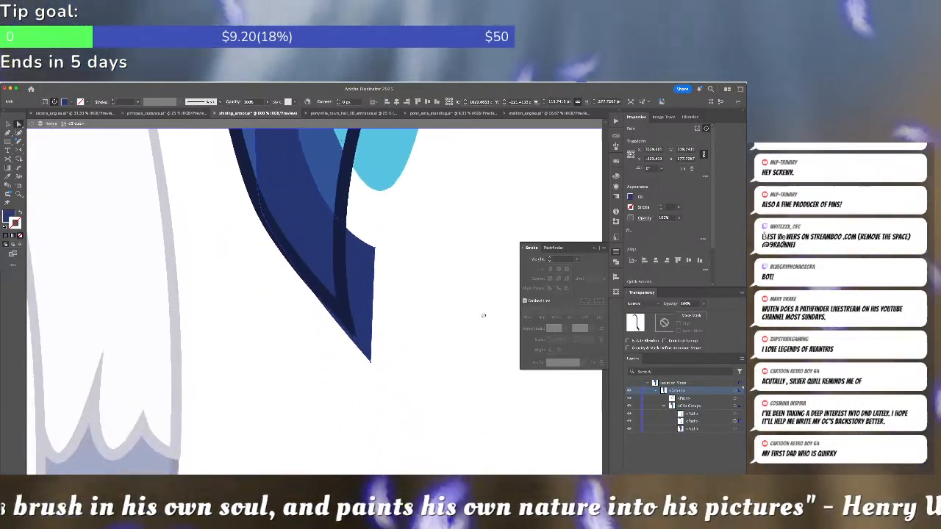
{"action": "key", "text": "shift+e"}
{"action": "left_click_drag", "start_coordinate": [351, 208], "coordinate": [355, 342]}
{"action": "key", "text": "ctrl+z"}
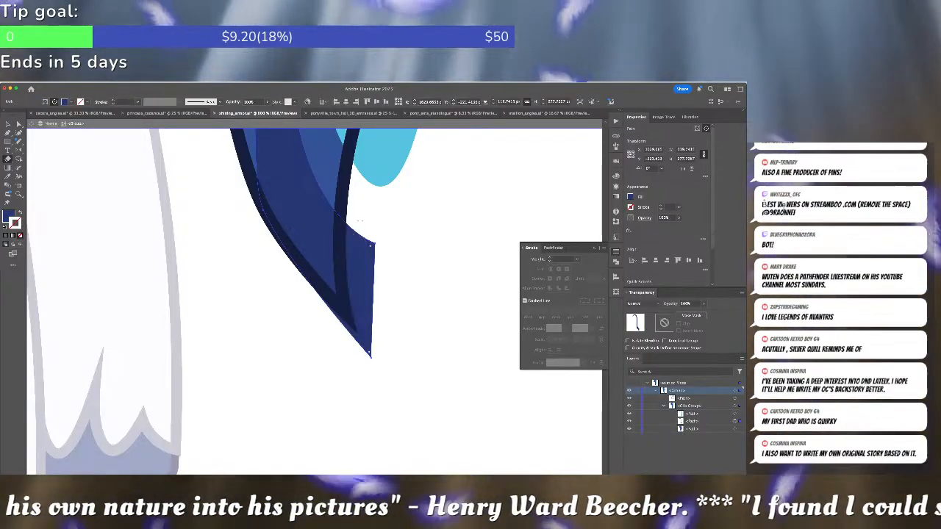
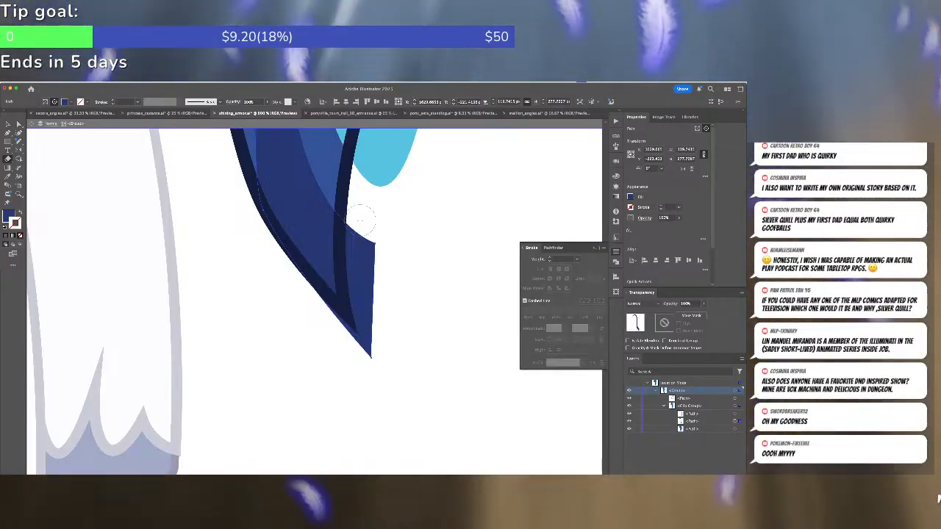
{"action": "mouse_move", "coordinate": [364, 207]}
{"action": "left_mouse_down"}
{"action": "mouse_move", "coordinate": [355, 290]}
{"action": "mouse_move", "coordinate": [373, 360]}
{"action": "left_mouse_up"}
{"action": "mouse_move", "coordinate": [379, 320]}
{"action": "left_mouse_down"}
{"action": "mouse_move", "coordinate": [385, 244]}
{"action": "mouse_move", "coordinate": [373, 285]}
{"action": "left_mouse_up"}
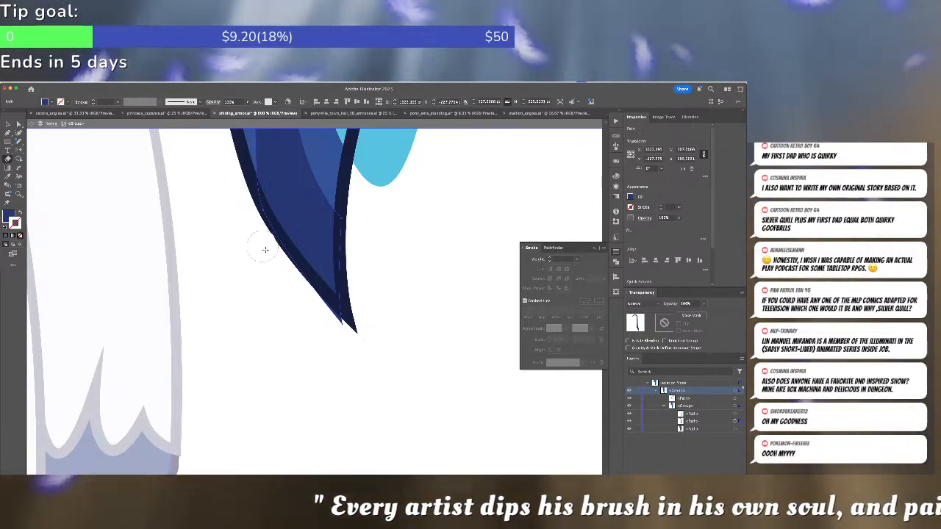
{"action": "mouse_move", "coordinate": [314, 314]}
{"action": "left_mouse_down"}
{"action": "mouse_move", "coordinate": [337, 332]}
{"action": "mouse_move", "coordinate": [268, 246]}
{"action": "left_mouse_up"}
{"action": "key", "text": "super+shift+a"}
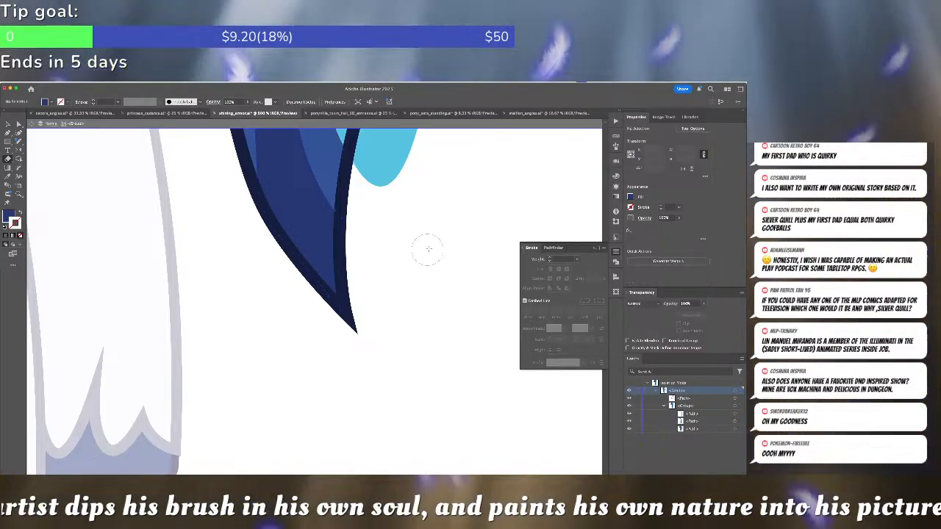
Switch to the browser, play the talking parrot video on YouTube, and close the browser window
{"action": "key", "text": "super+Tab"}
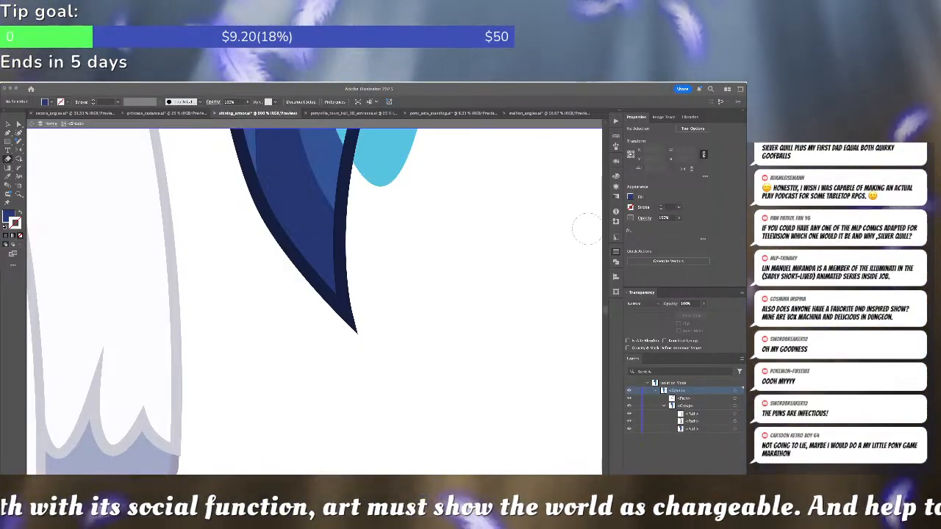
{"action": "key", "text": "super+Tab"}
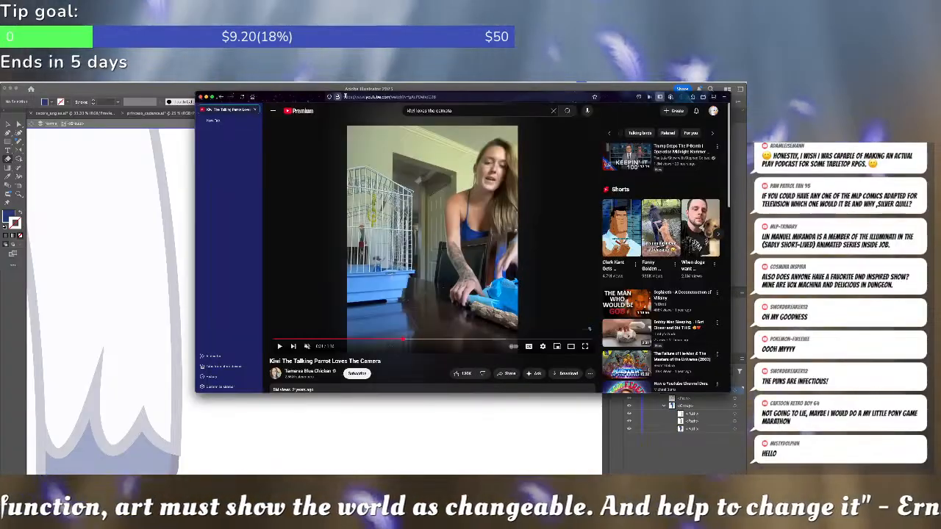
{"action": "left_click_drag", "start_coordinate": [456, 97], "coordinate": [216, 96]}
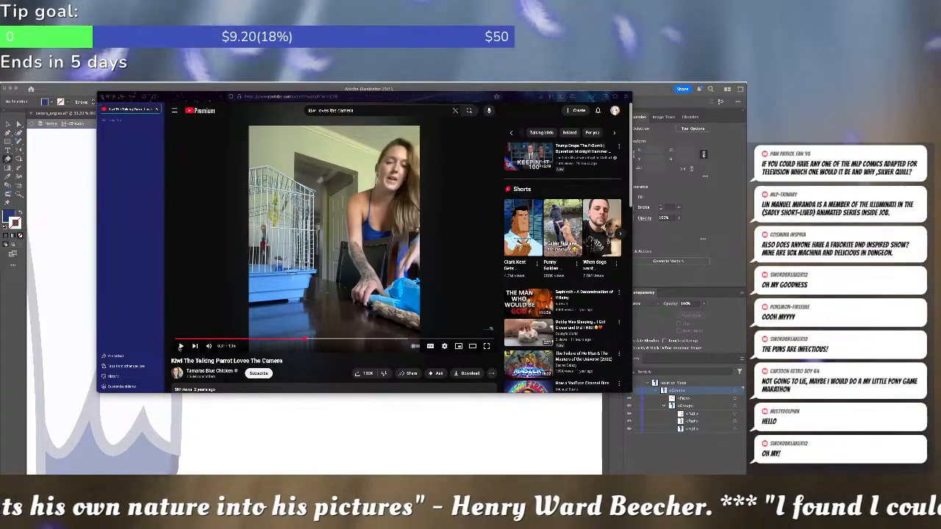
{"action": "left_click", "coordinate": [180, 346]}
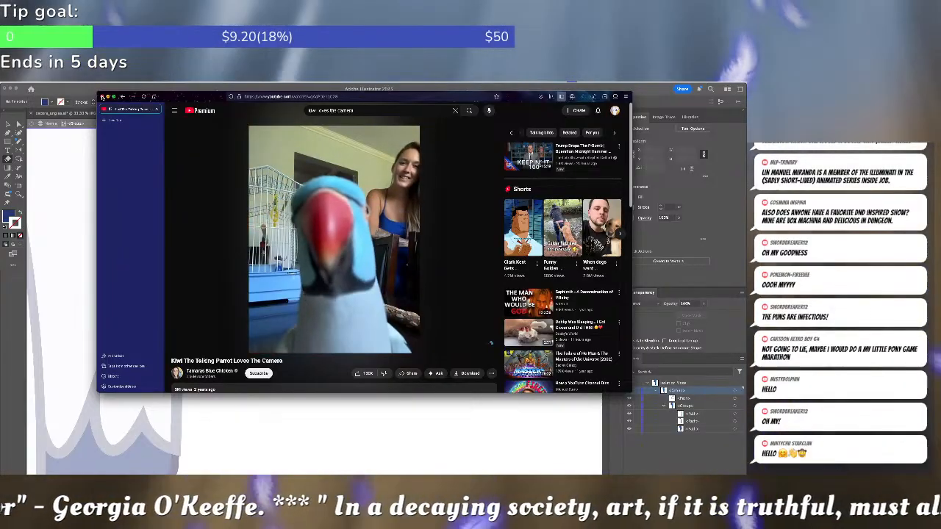
{"action": "left_click", "coordinate": [102, 97]}
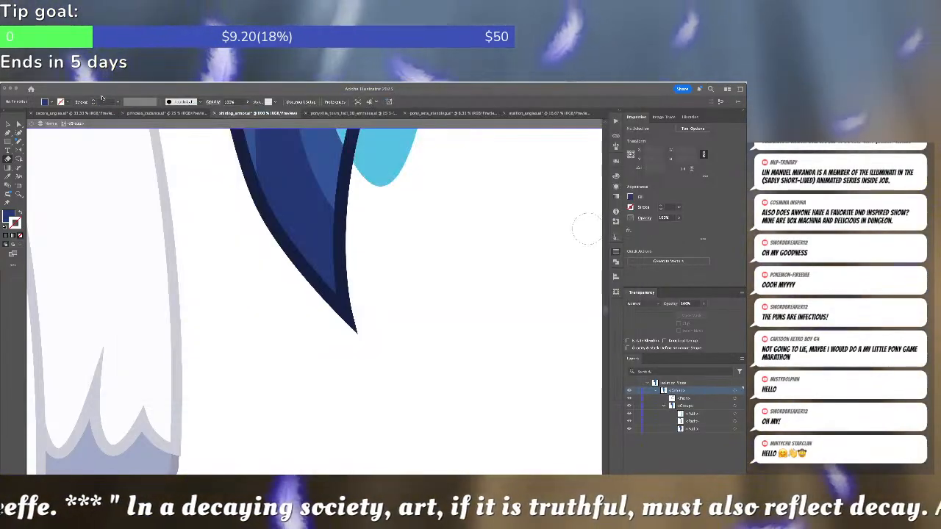
Cut away the light blue stripe with the Eraser where it extends beyond the lower tail outline
{"action": "left_click", "coordinate": [373, 215]}
{"action": "left_click_drag", "start_coordinate": [398, 184], "coordinate": [358, 365]}
{"action": "scroll", "coordinate": [359, 312], "scroll_direction": "down", "scroll_amount": 2}
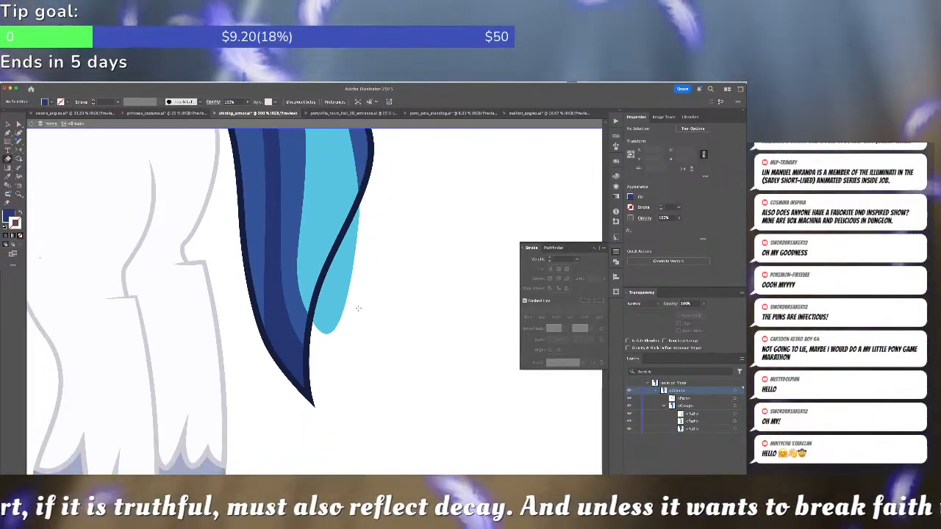
{"action": "left_click", "coordinate": [348, 296]}
{"action": "key", "text": "shift+e"}
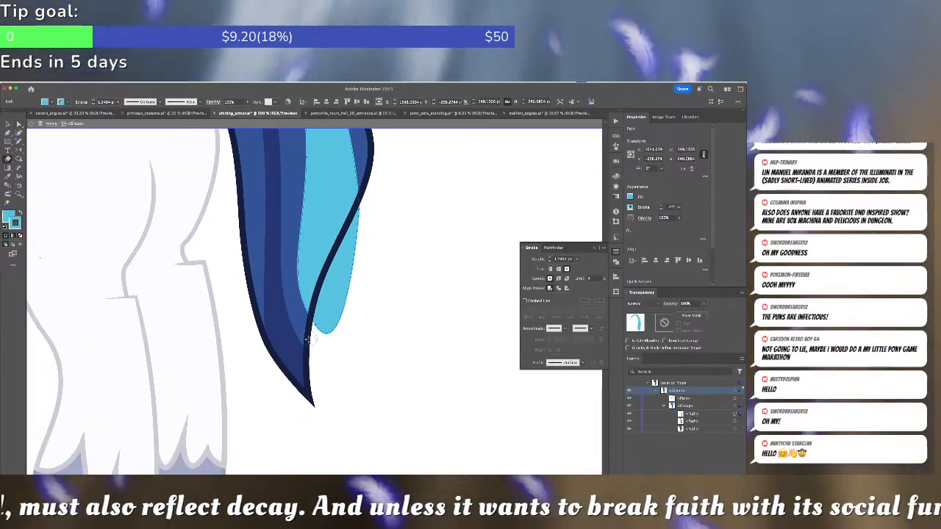
{"action": "left_click_drag", "start_coordinate": [319, 332], "coordinate": [361, 202]}
{"action": "key", "text": "super+shift+a"}
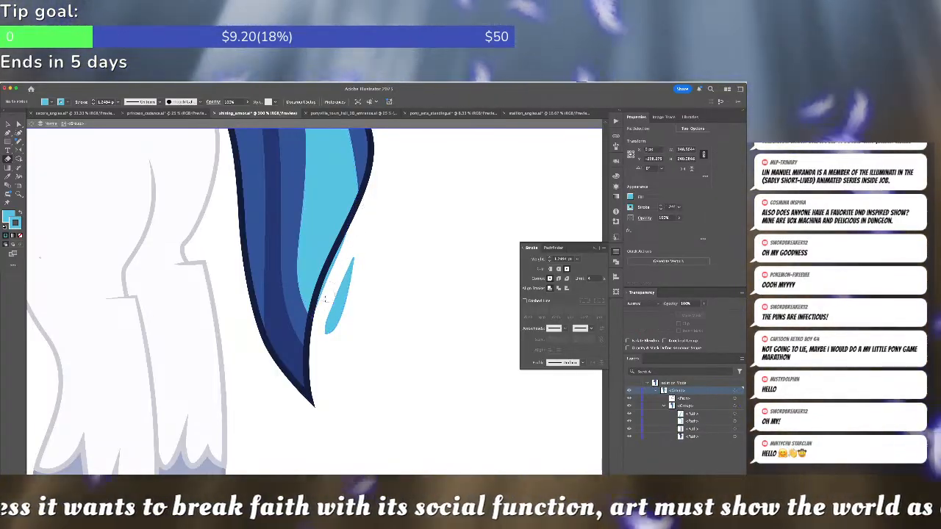
Delete the detached light blue fragment beside the lower tail
{"action": "key", "text": "a"}
{"action": "left_click", "coordinate": [337, 307]}
{"action": "key", "text": "Delete"}
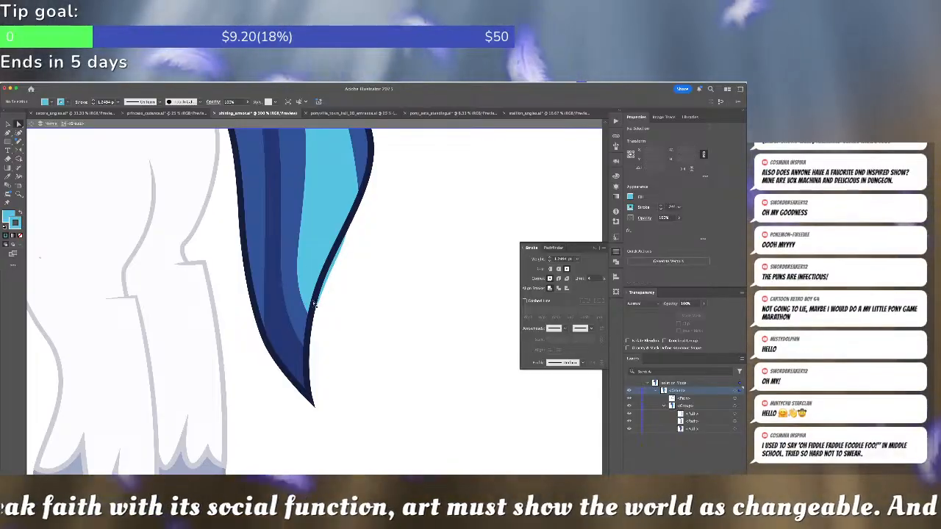
Erase the remaining light blue sliver along the outer edge of the lower tail outline
{"action": "left_click", "coordinate": [313, 255]}
{"action": "key", "text": "shift+e"}
{"action": "mouse_move", "coordinate": [322, 318]}
{"action": "left_mouse_down"}
{"action": "mouse_move", "coordinate": [346, 232]}
{"action": "mouse_move", "coordinate": [360, 218]}
{"action": "left_mouse_up"}
{"action": "left_click_drag", "start_coordinate": [312, 317], "coordinate": [327, 292]}
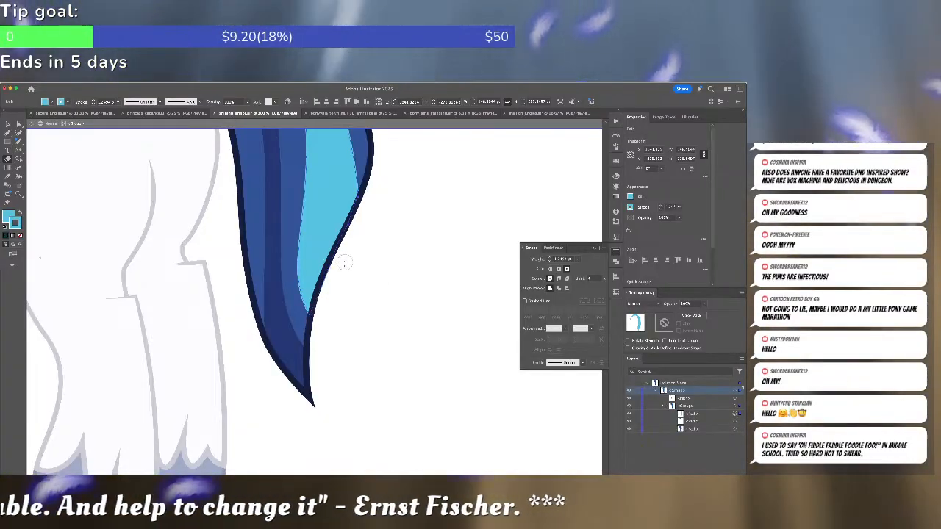
{"action": "key", "text": "v"}
{"action": "key", "text": "a"}
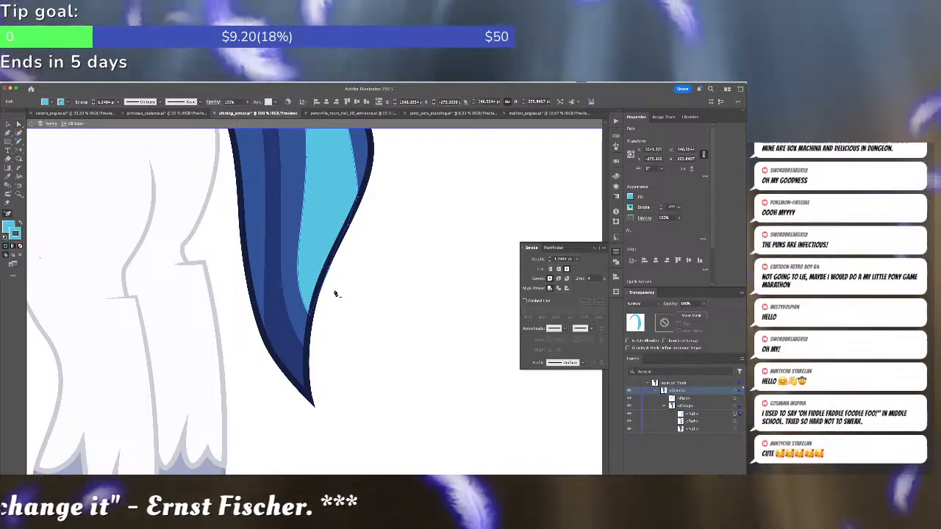
{"action": "left_click", "coordinate": [329, 273]}
{"action": "left_click", "coordinate": [330, 270]}
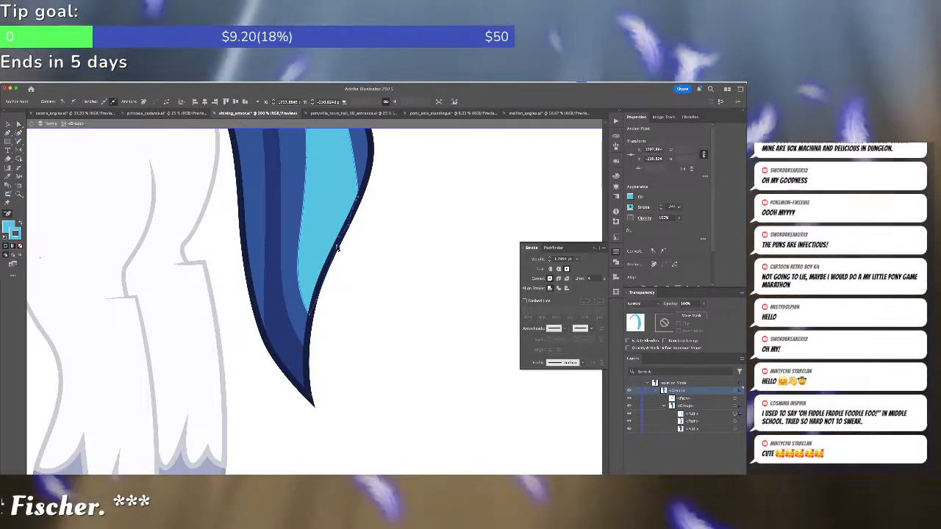
{"action": "key", "text": "a"}
{"action": "left_click", "coordinate": [372, 302]}
Remove the stroke from the light blue tail stripe and leave isolated editing
{"action": "scroll", "coordinate": [373, 304], "scroll_direction": "up", "scroll_amount": 6}
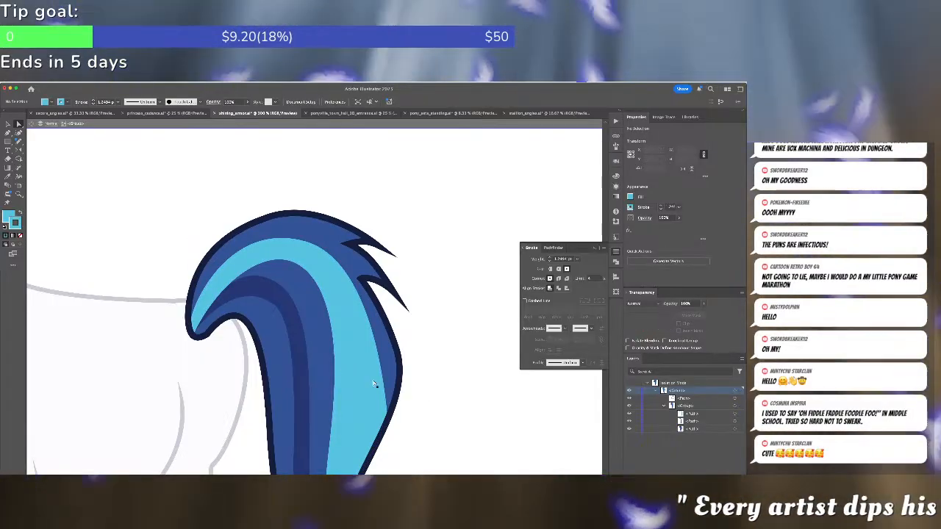
{"action": "left_click", "coordinate": [370, 399]}
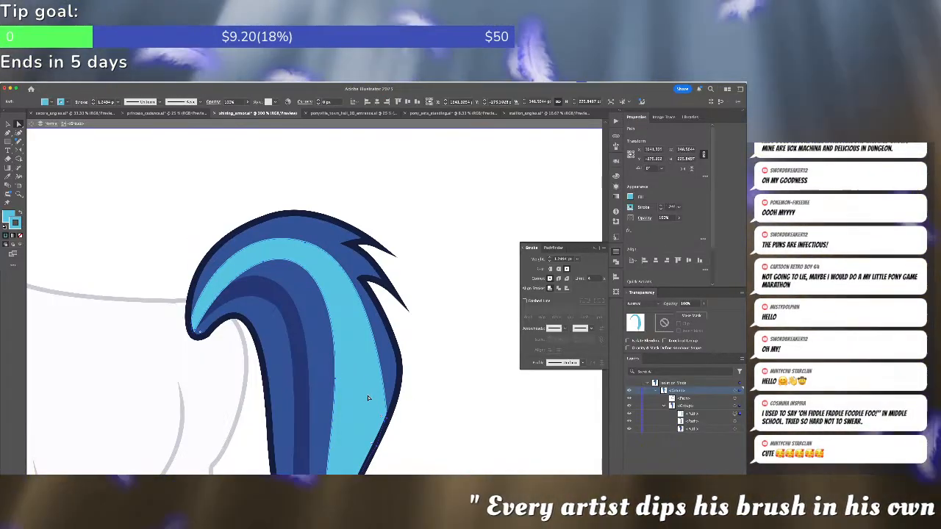
{"action": "key", "text": "ctrl+shift+a"}
{"action": "key", "text": "ctrl+equal"}
{"action": "key", "text": "ctrl+equal"}
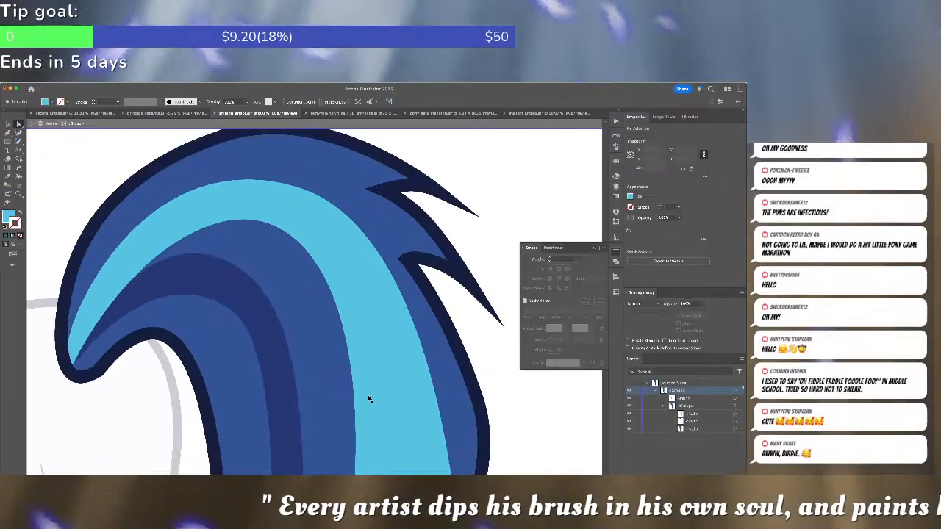
{"action": "key", "text": "ctrl+minus"}
{"action": "key", "text": "ctrl+minus"}
{"action": "key", "text": "ctrl+minus"}
{"action": "key", "text": "ctrl+minus"}
{"action": "key", "text": "ctrl+minus"}
{"action": "key", "text": "ctrl+minus"}
{"action": "key", "text": "ctrl+minus"}
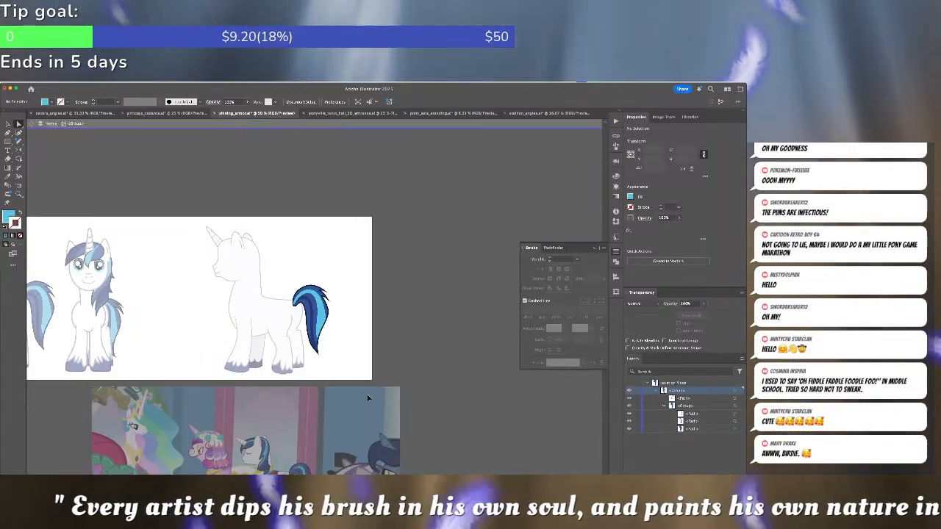
{"action": "scroll", "coordinate": [254, 347], "scroll_direction": "down", "scroll_amount": 3}
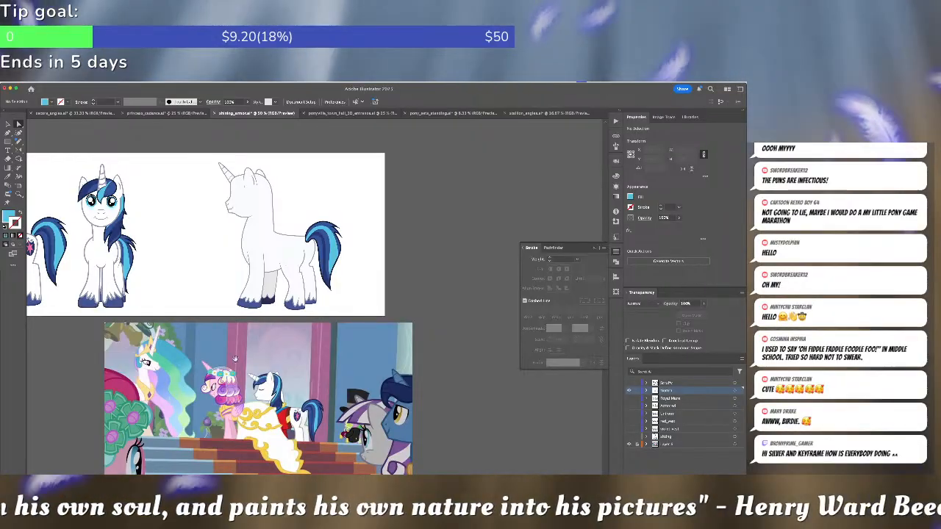
{"action": "left_click_drag", "start_coordinate": [239, 355], "coordinate": [283, 384]}
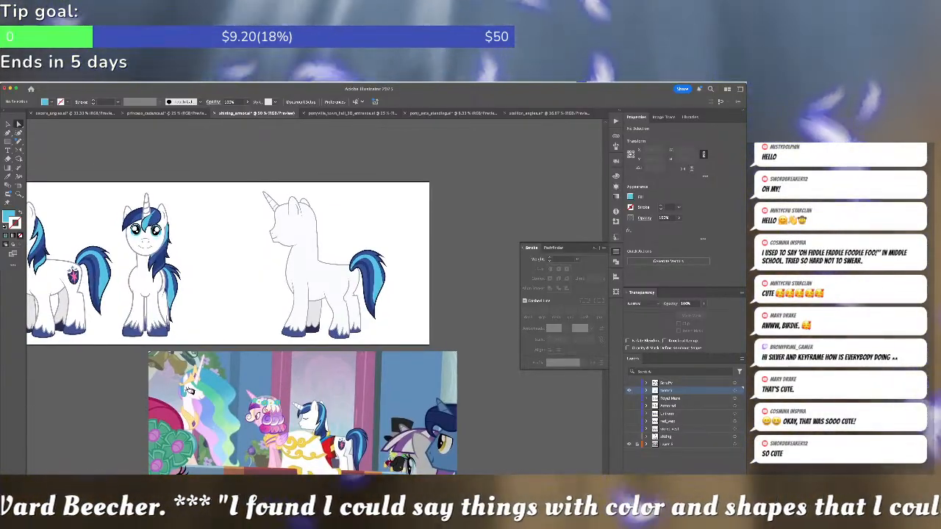
{"action": "key", "text": "super+Tab"}
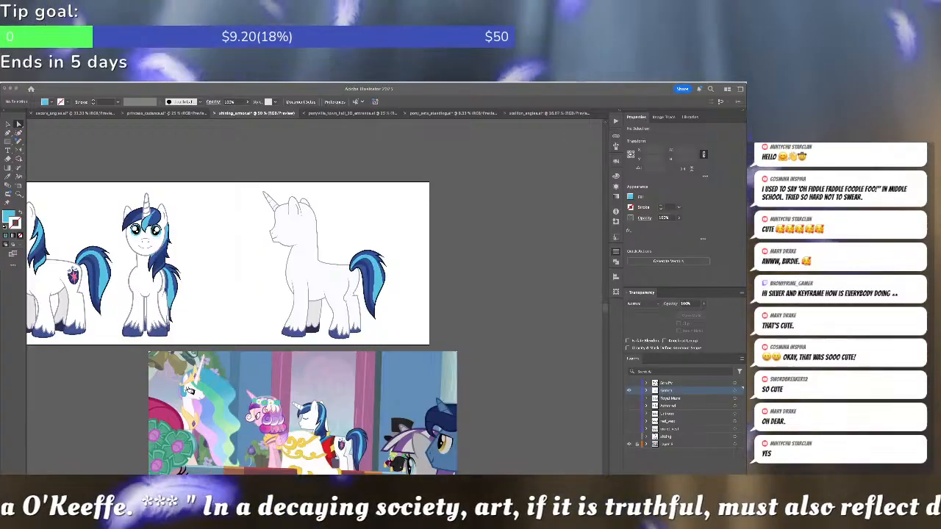
{"action": "left_click", "coordinate": [560, 213]}
{"action": "left_click_drag", "start_coordinate": [361, 231], "coordinate": [434, 226]}
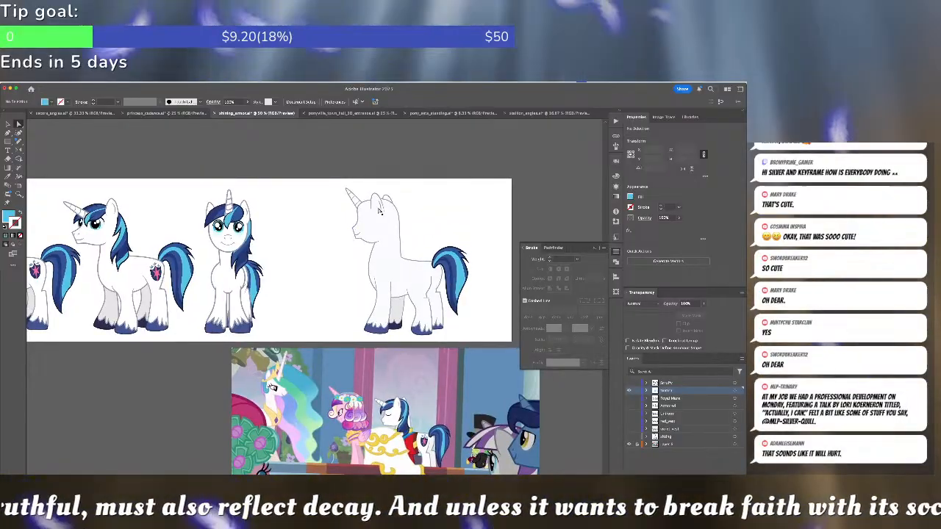
Trace the outline of Shining Armor's front ear over the reference image, from its front base around the tip to the rear base
{"action": "left_click", "coordinate": [378, 204]}
{"action": "key", "text": "Delete"}
{"action": "scroll", "coordinate": [391, 373], "scroll_direction": "up", "scroll_amount": 5}
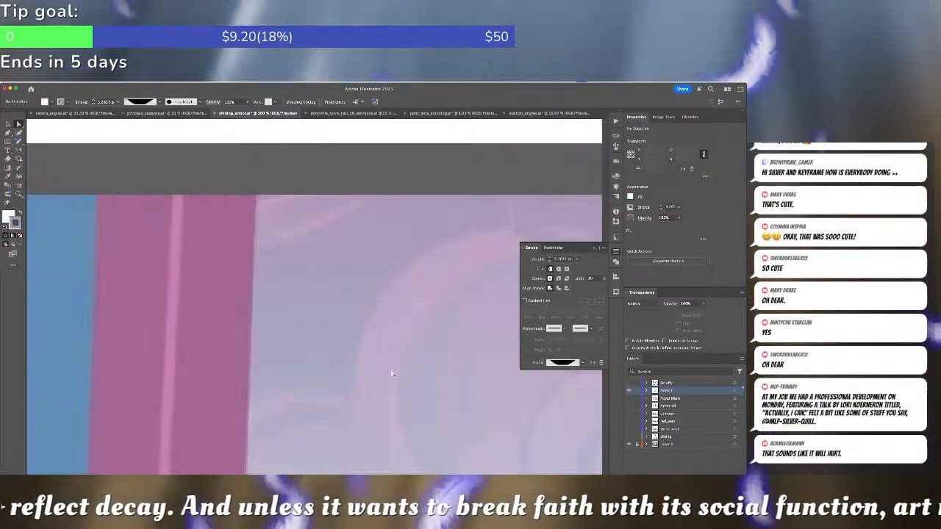
{"action": "scroll", "coordinate": [391, 374], "scroll_direction": "down", "scroll_amount": 5}
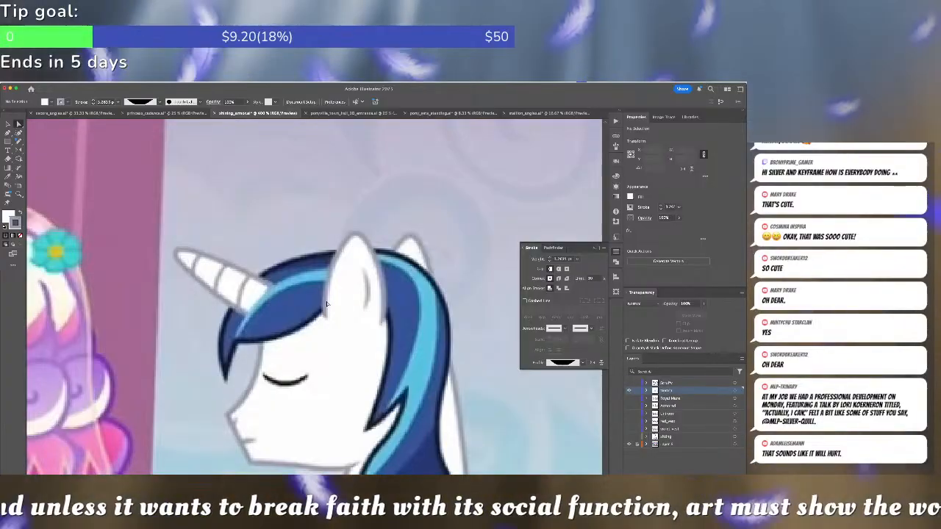
{"action": "key", "text": "p"}
{"action": "left_click", "coordinate": [19, 133]}
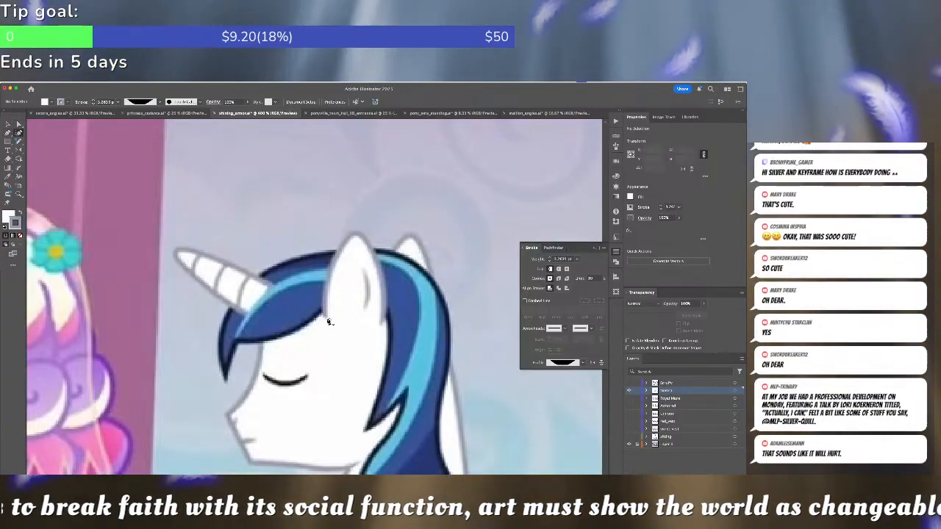
{"action": "left_click", "coordinate": [329, 320]}
{"action": "left_click", "coordinate": [355, 236]}
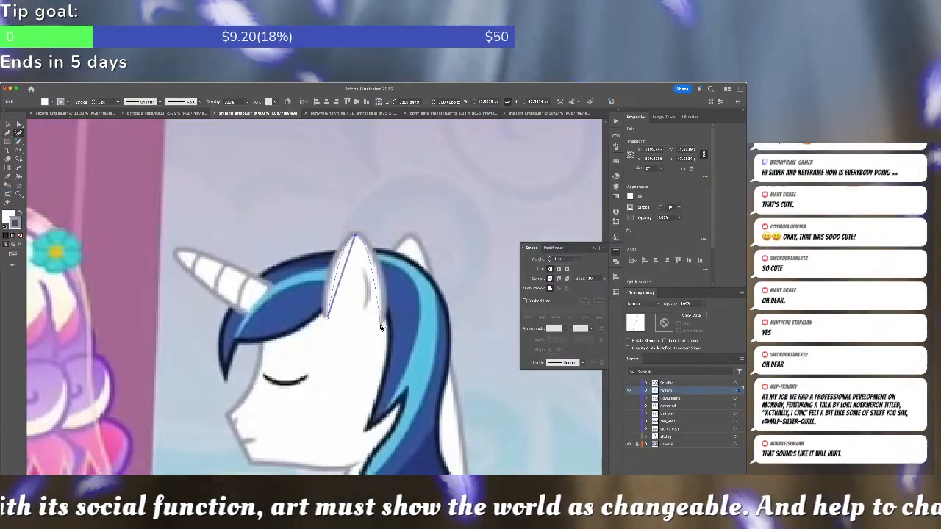
{"action": "left_click", "coordinate": [380, 325]}
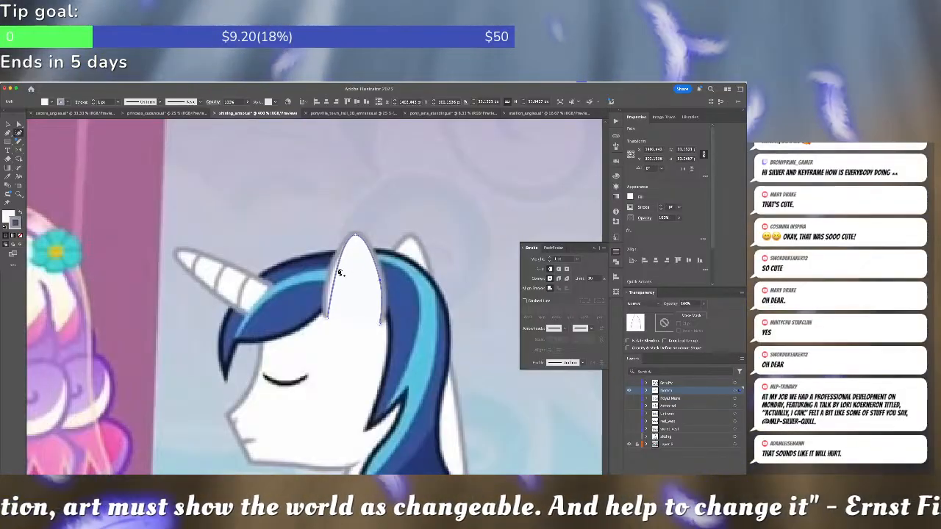
{"action": "left_click", "coordinate": [339, 273]}
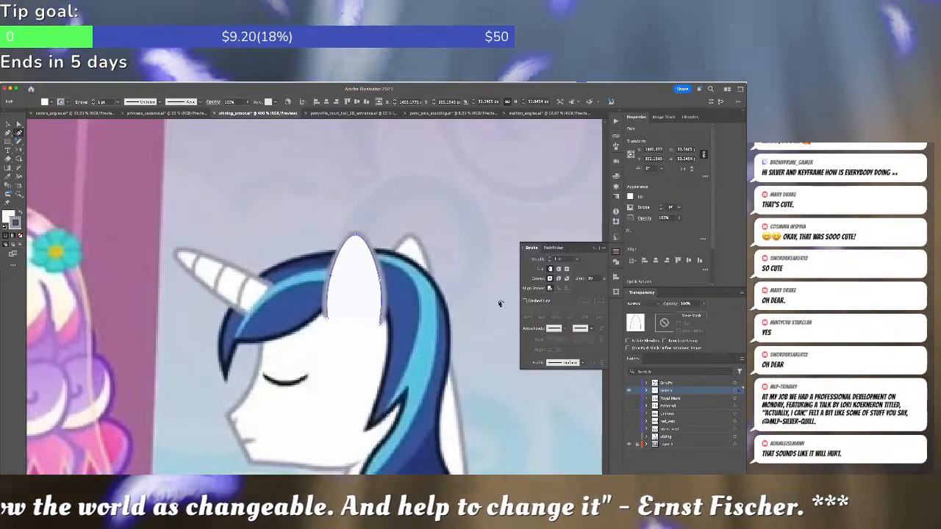
Apply an arched width profile to the ear outline, flip it across the path and increase the stroke weight
{"action": "left_click", "coordinate": [570, 363]}
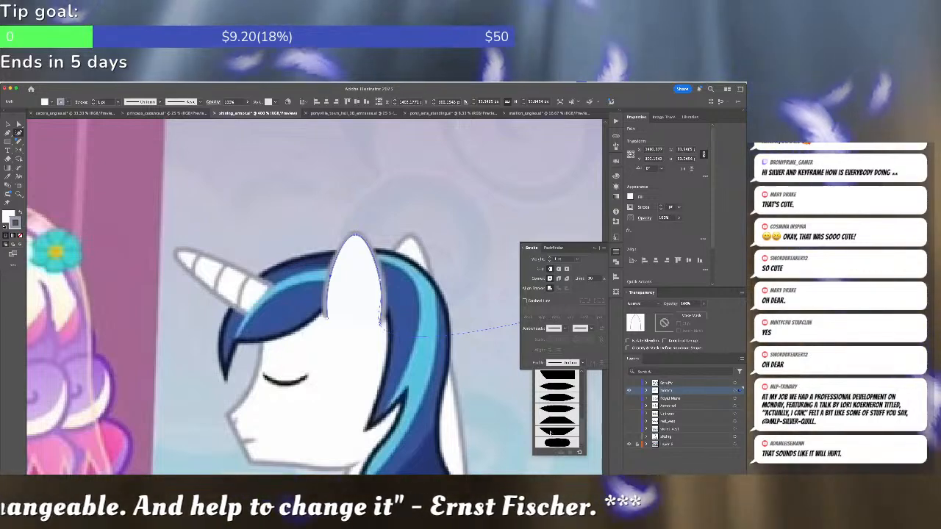
{"action": "left_click", "coordinate": [556, 433]}
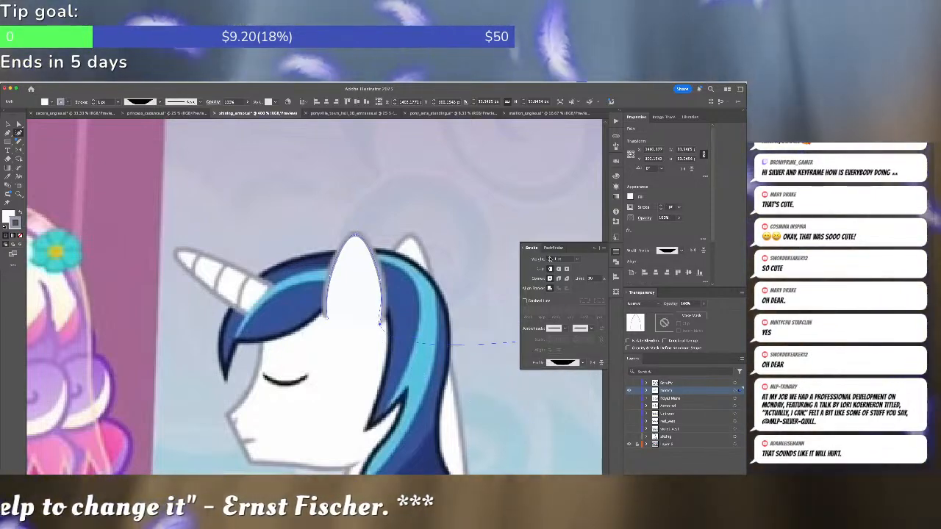
{"action": "left_click", "coordinate": [549, 258]}
{"action": "left_click", "coordinate": [549, 258]}
{"action": "left_click", "coordinate": [602, 362]}
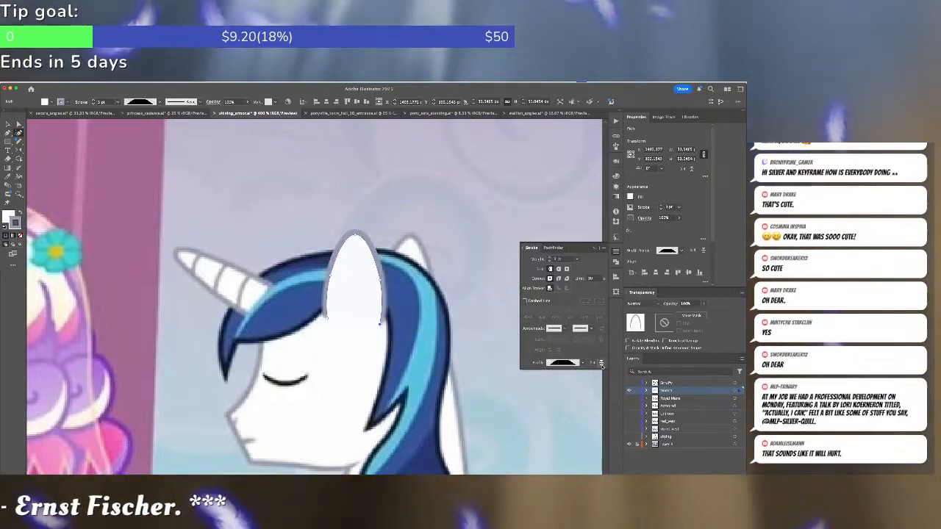
Move the traced ear sideways clear of the reference ear and deselect it
{"action": "key", "text": "v"}
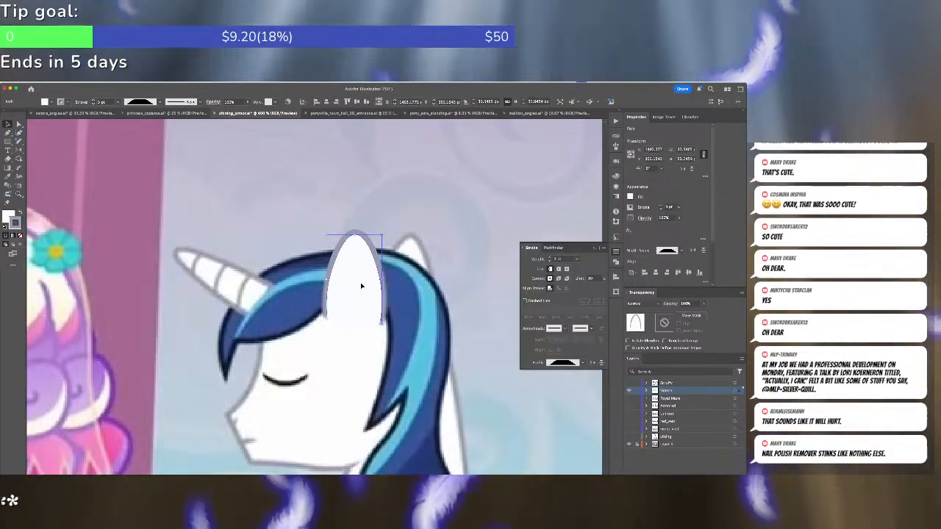
{"action": "key", "text": "shift+Right"}
{"action": "key", "text": "shift+Right"}
{"action": "key", "text": "shift+Right"}
{"action": "key", "text": "shift+Right"}
{"action": "key", "text": "shift+Right"}
{"action": "key", "text": "super+shift+a"}
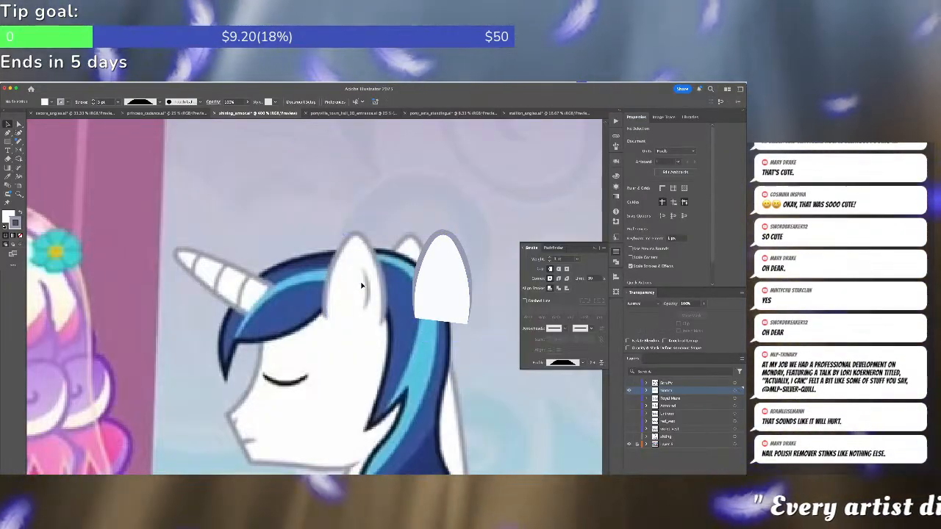
Draw the curved inner-ear crease over the reference ear as an open path without fill
{"action": "key", "text": "x"}
{"action": "key", "text": "p"}
{"action": "key", "text": "slash"}
{"action": "left_click", "coordinate": [403, 281]}
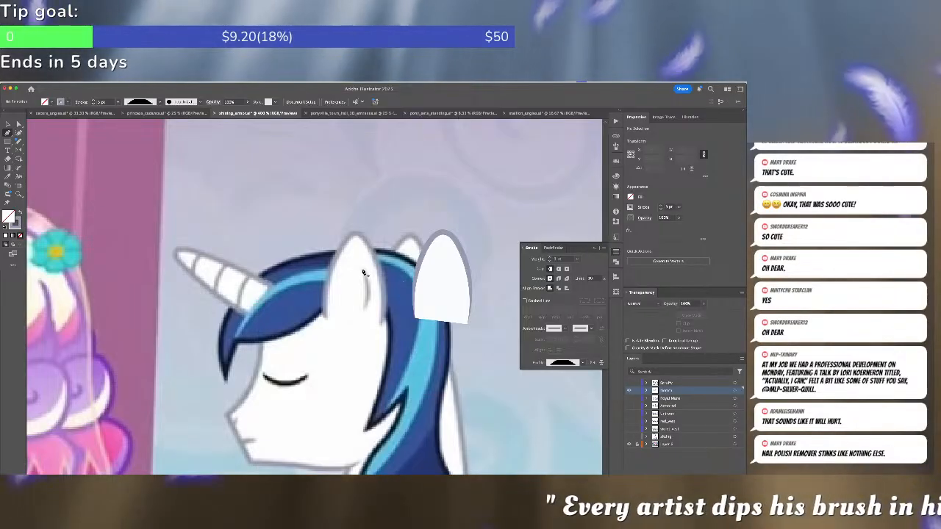
{"action": "left_click", "coordinate": [361, 269]}
{"action": "left_click_drag", "start_coordinate": [362, 309], "coordinate": [352, 323]}
Give the inner-ear crease a rounded, arched width profile and a 2 pt stroke
{"action": "left_click", "coordinate": [562, 362]}
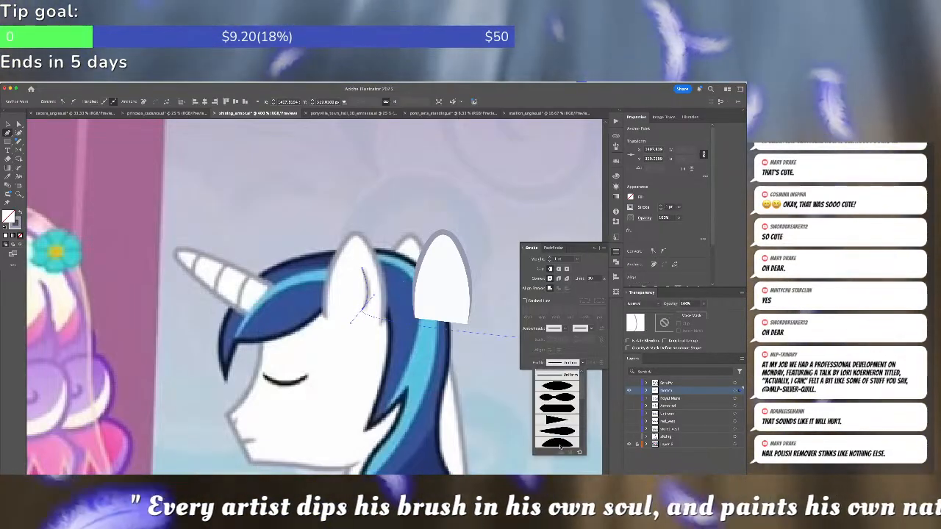
{"action": "left_click", "coordinate": [560, 444]}
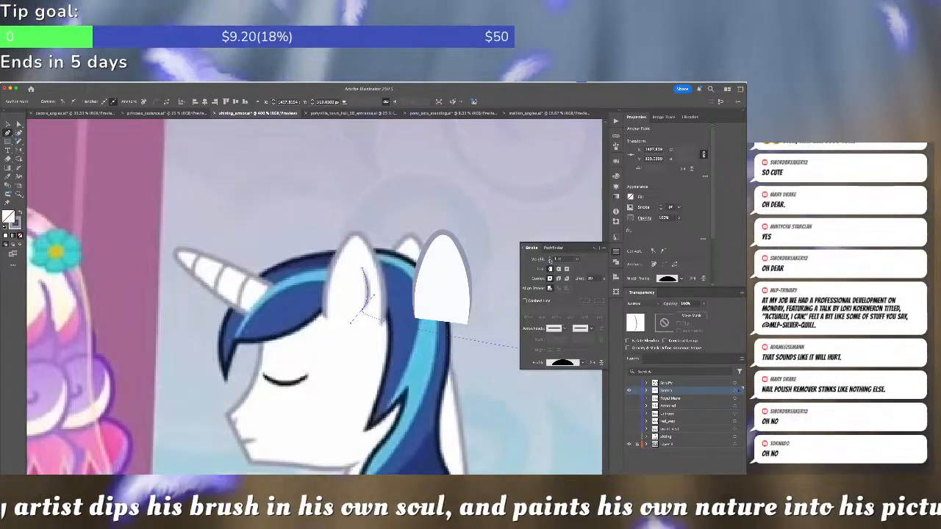
{"action": "left_click", "coordinate": [550, 257]}
{"action": "key", "text": "super+shift+a"}
Move the ear outline back over the reference ear and select it together with the inner crease
{"action": "key", "text": "v"}
{"action": "left_click_drag", "start_coordinate": [444, 283], "coordinate": [358, 278]}
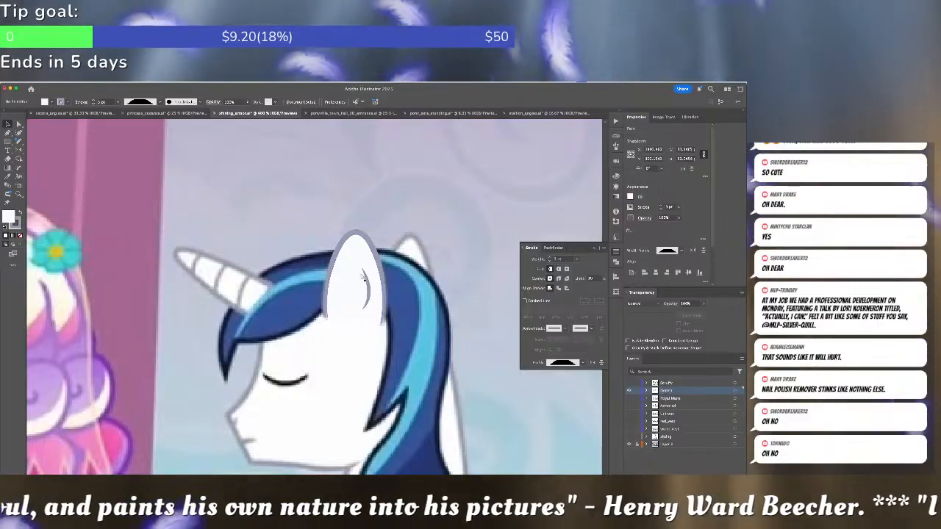
{"action": "left_click", "coordinate": [351, 255]}
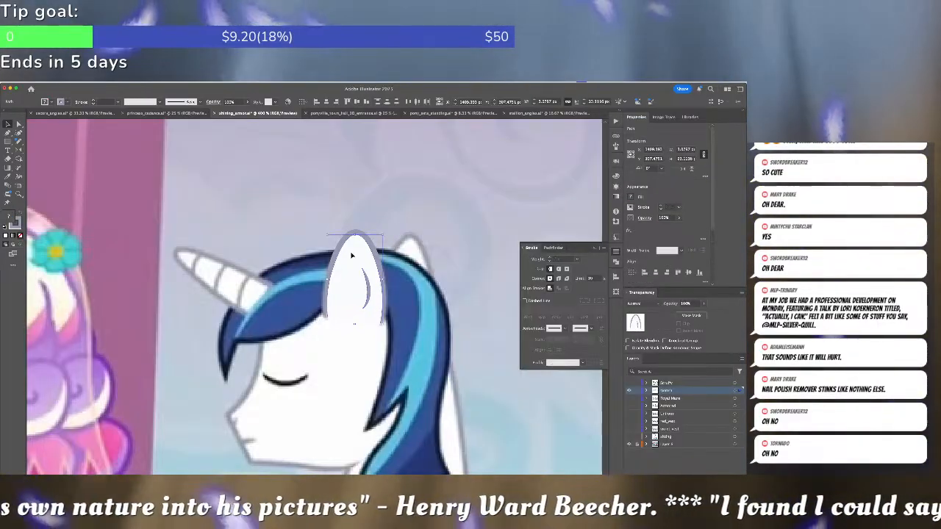
Place the finished ear and its crease on the head of the new side-facing pose
{"action": "key", "text": "super+minus"}
{"action": "key", "text": "super+minus"}
{"action": "key", "text": "super+minus"}
{"action": "key", "text": "super+minus"}
{"action": "key", "text": "super+minus"}
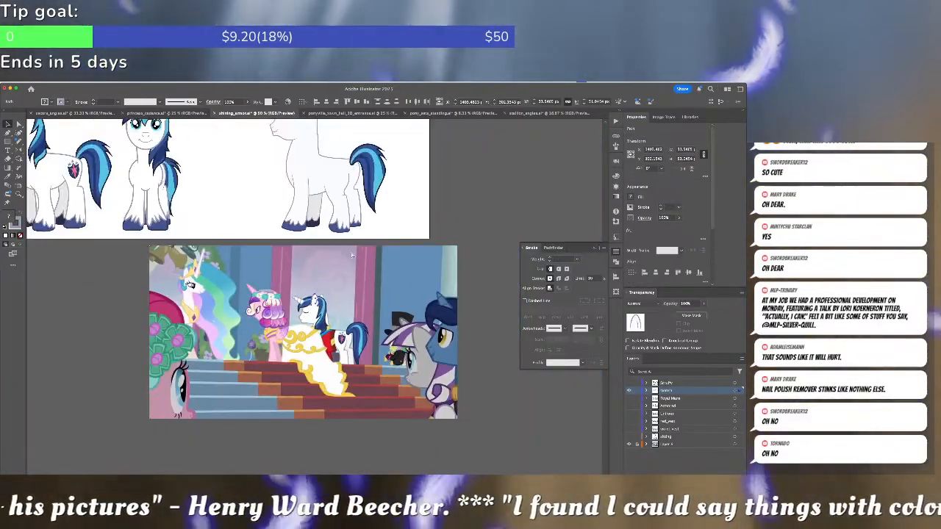
{"action": "left_click_drag", "start_coordinate": [352, 255], "coordinate": [362, 317]}
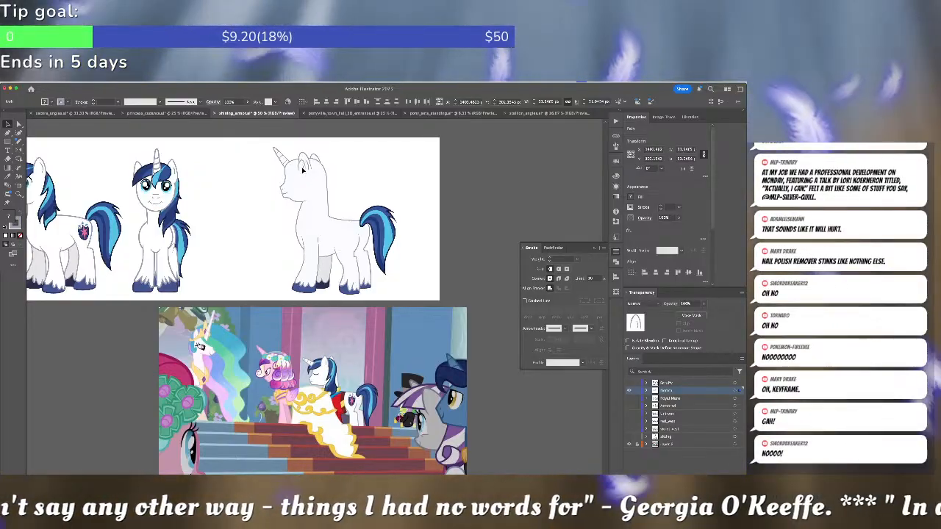
{"action": "left_click_drag", "start_coordinate": [302, 170], "coordinate": [305, 164]}
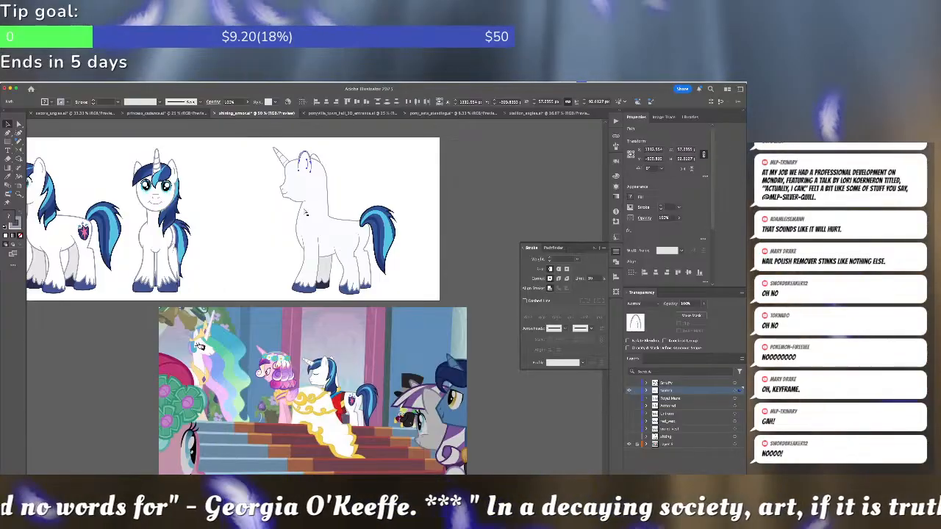
{"action": "left_click", "coordinate": [306, 213]}
Remove the old front ear and its inner line from the new pose's head, keeping the new ear in place
{"action": "scroll", "coordinate": [305, 213], "scroll_direction": "up", "scroll_amount": 1}
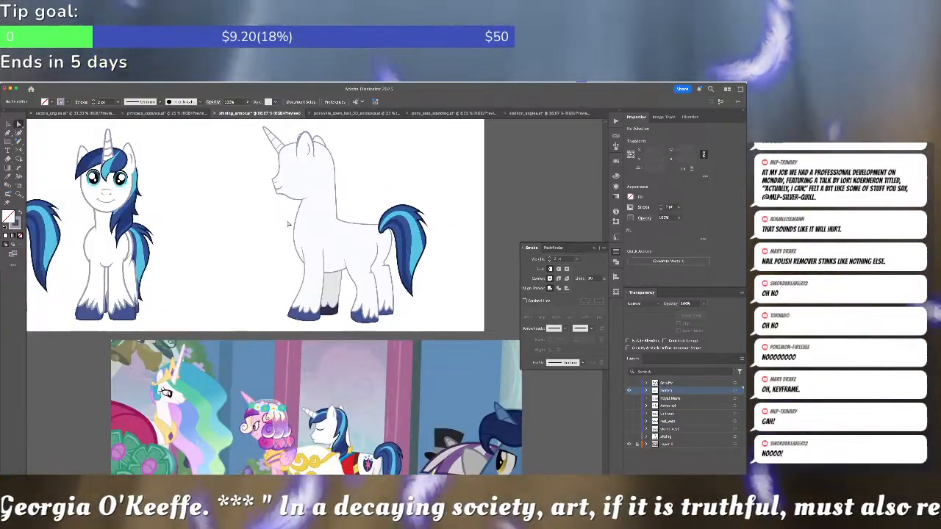
{"action": "scroll", "coordinate": [301, 190], "scroll_direction": "up", "scroll_amount": 3}
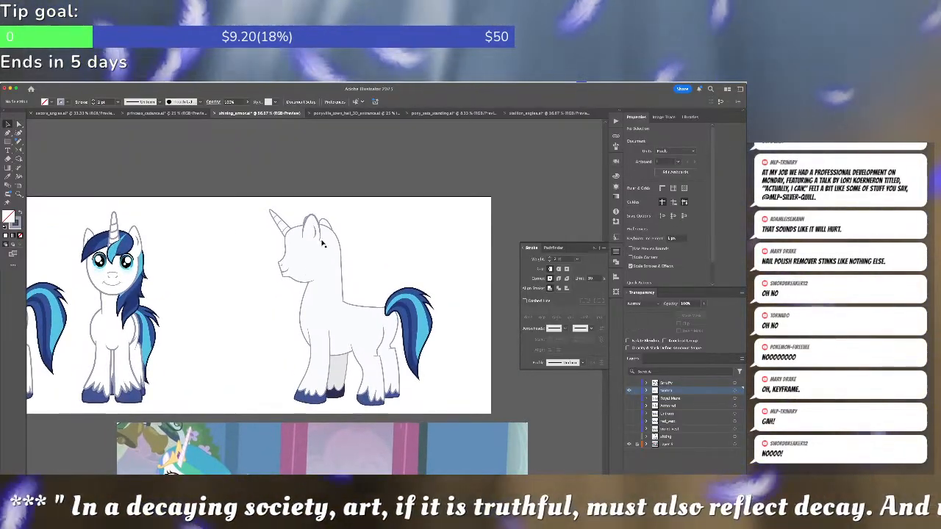
{"action": "left_click", "coordinate": [314, 234]}
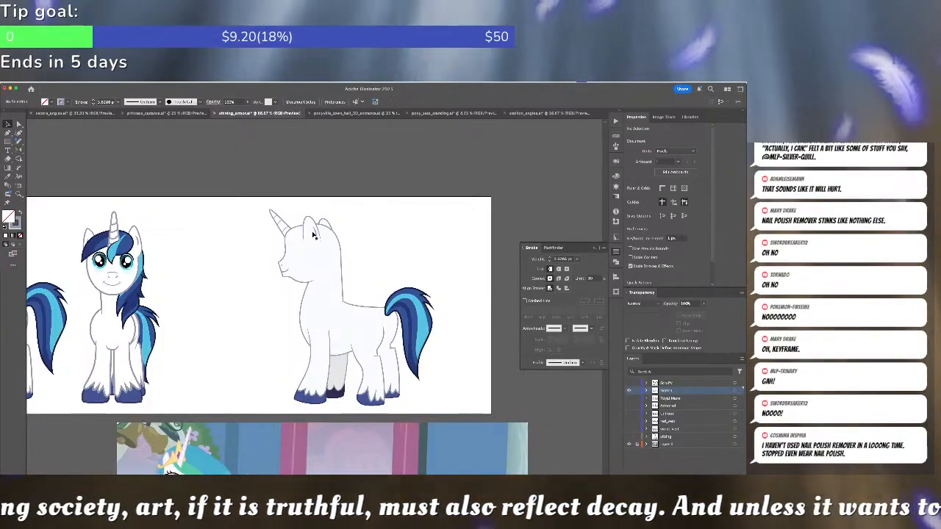
{"action": "left_click", "coordinate": [318, 236]}
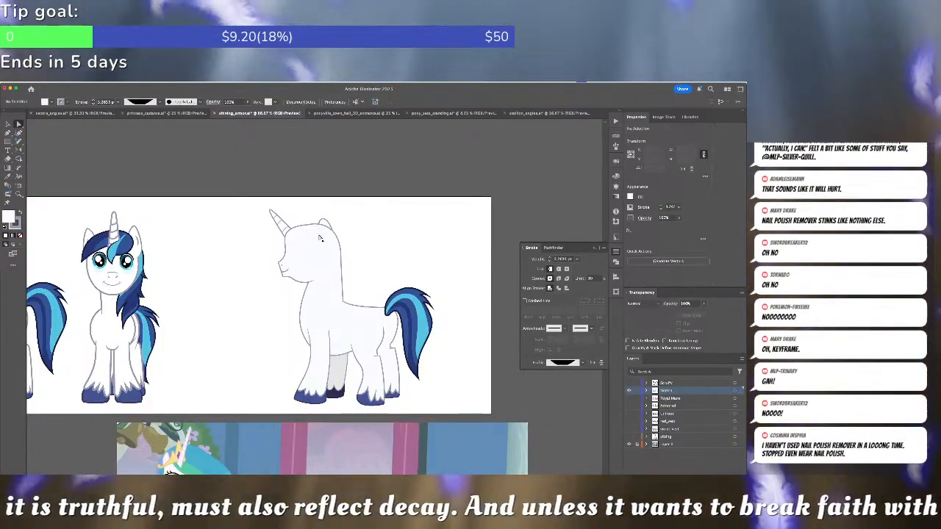
{"action": "left_click", "coordinate": [318, 237]}
{"action": "scroll", "coordinate": [363, 247], "scroll_direction": "left", "scroll_amount": 5}
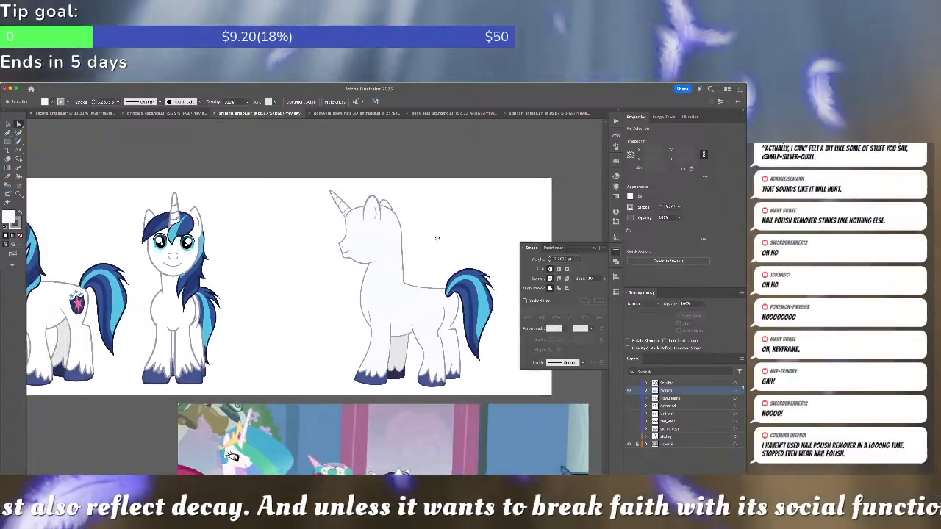
{"action": "left_click", "coordinate": [412, 293]}
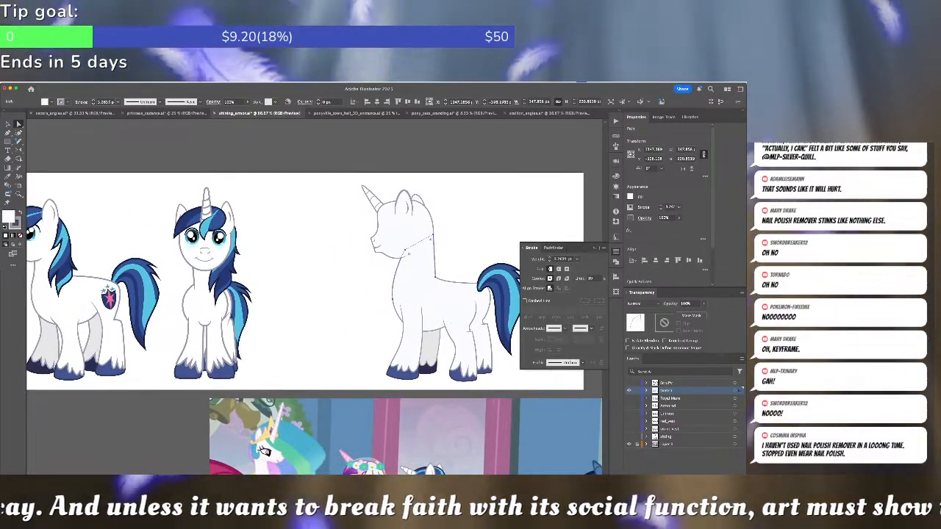
{"action": "left_click", "coordinate": [108, 80]}
{"action": "mouse_move", "coordinate": [110, 139]}
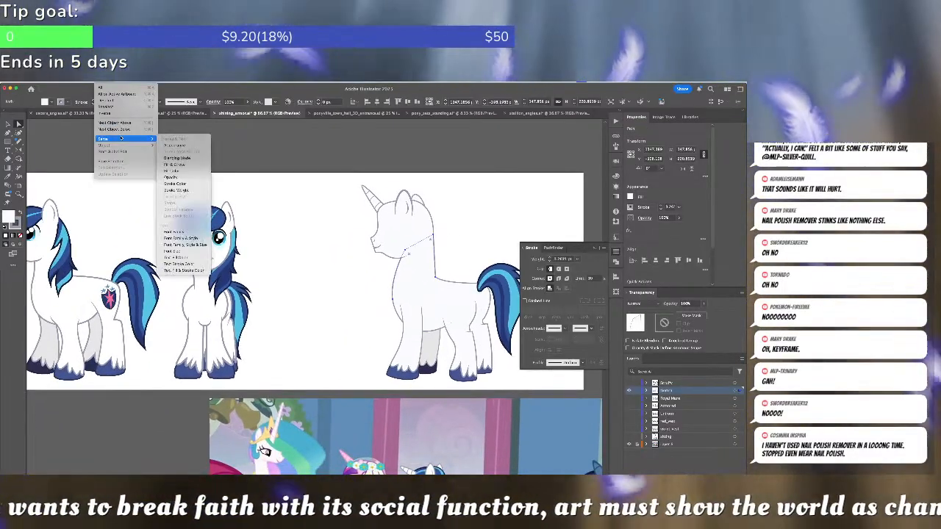
{"action": "left_click", "coordinate": [175, 184]}
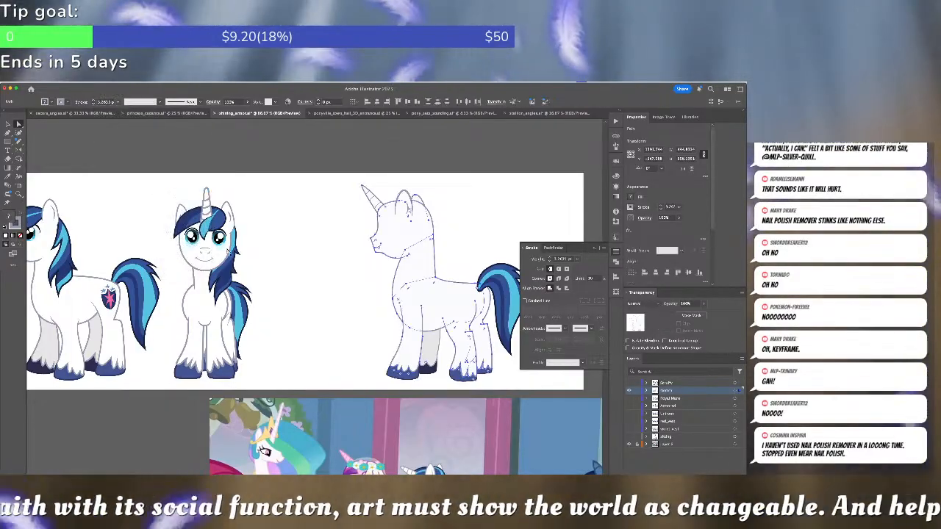
{"action": "key", "text": "i"}
{"action": "key", "text": "super+shift+a"}
{"action": "key", "text": "a"}
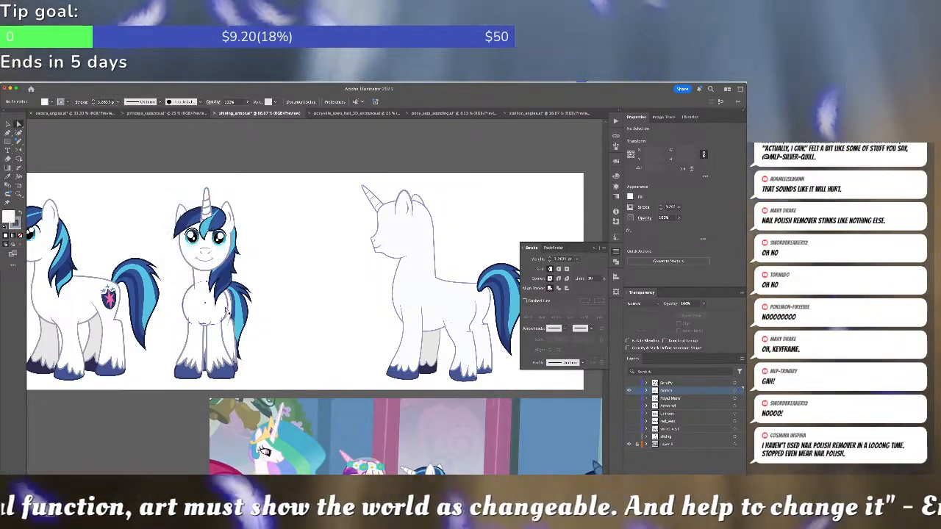
Copy the stroke weight of the front-facing pose's chest outline to all new-pose outlines that share the neck's stroke weight
{"action": "left_click", "coordinate": [207, 305]}
{"action": "left_click", "coordinate": [563, 260]}
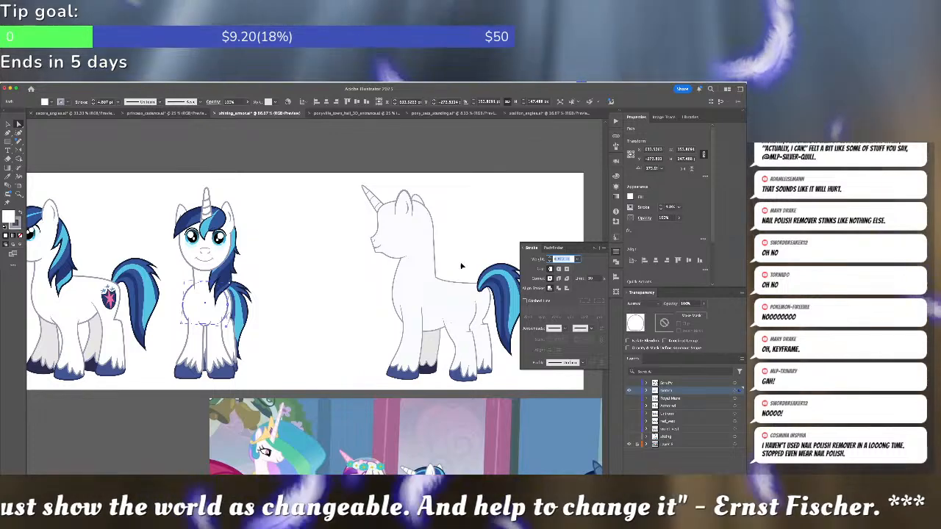
{"action": "left_click", "coordinate": [404, 252]}
{"action": "left_click", "coordinate": [91, 83]}
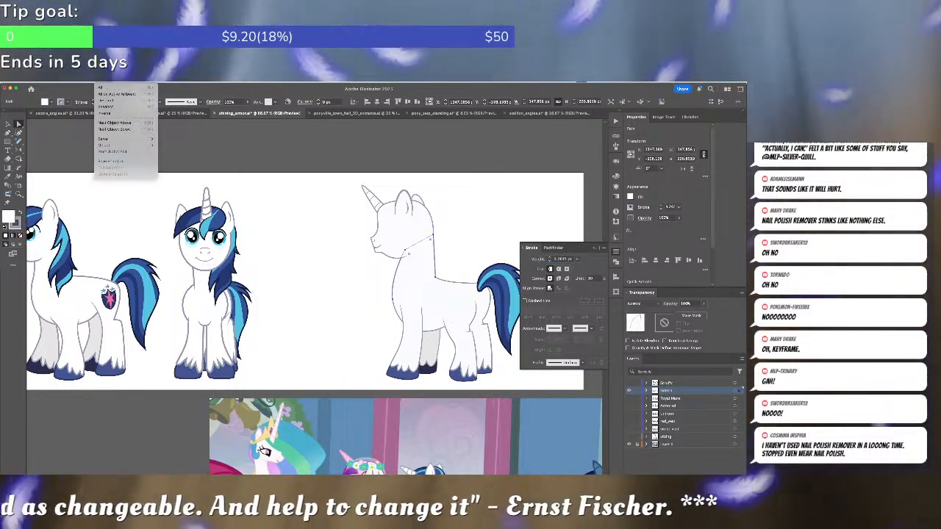
{"action": "mouse_move", "coordinate": [125, 138]}
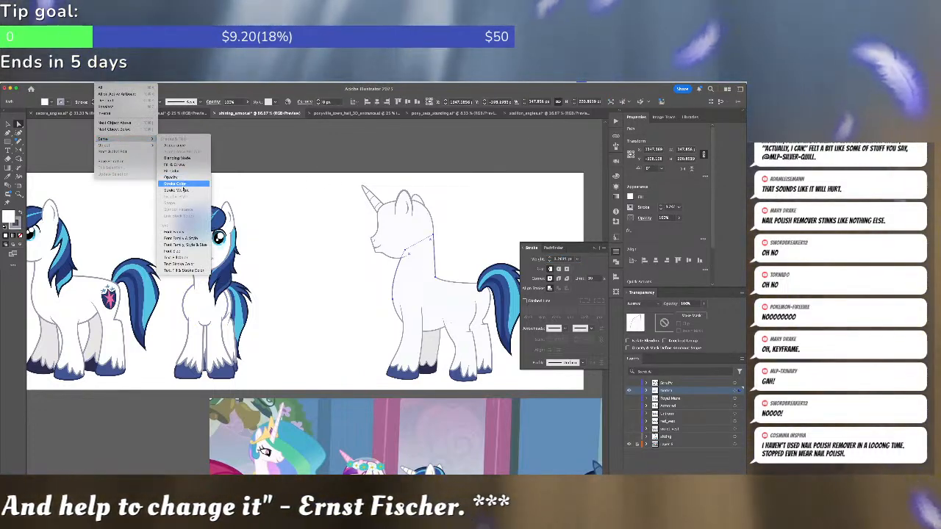
{"action": "left_click", "coordinate": [183, 190]}
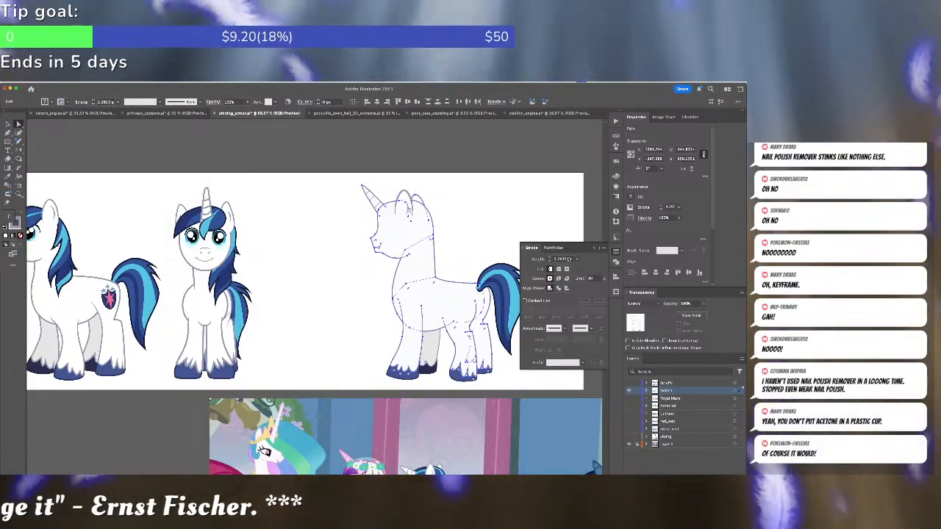
{"action": "left_click", "coordinate": [569, 259]}
{"action": "key", "text": "Return"}
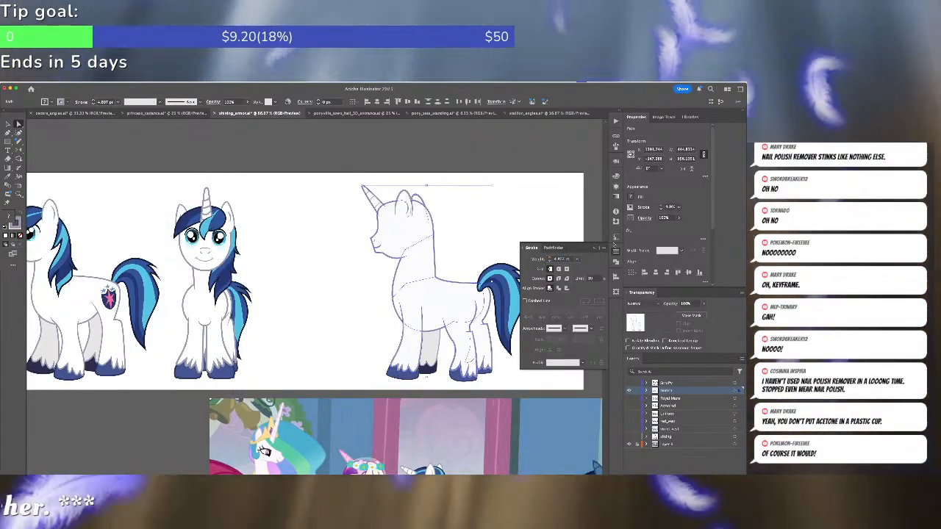
{"action": "key", "text": "super+shift+a"}
Check the stroke weight of the new pose's tail outline
{"action": "left_click", "coordinate": [505, 266]}
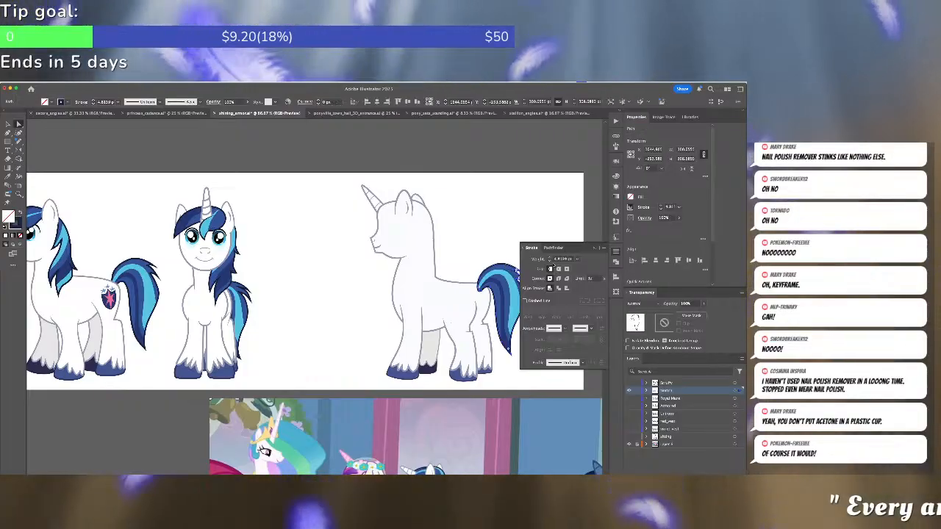
{"action": "key", "text": "super+a"}
{"action": "key", "text": "super+shift+a"}
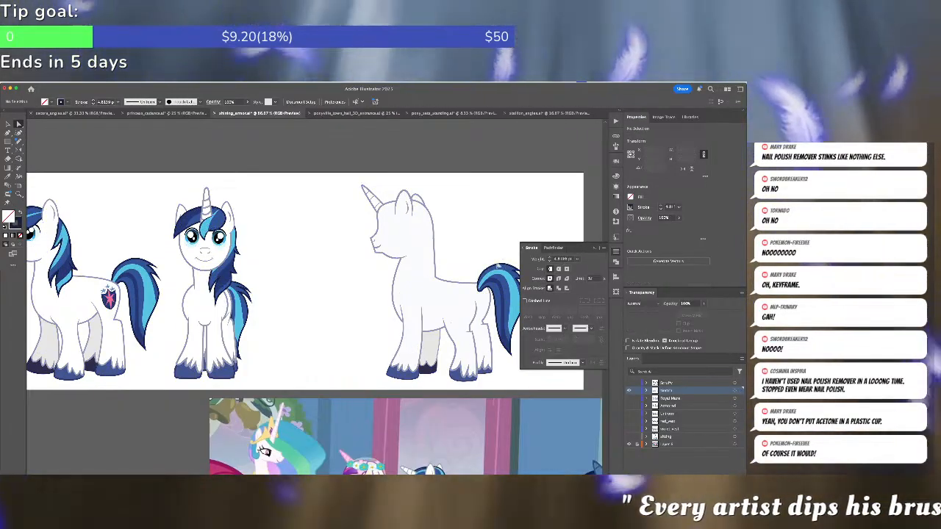
Inspect the stroke weight of the tail's outer outline and compare the new pose with Shining Armor in the wedding scene reference
{"action": "left_click", "coordinate": [497, 267]}
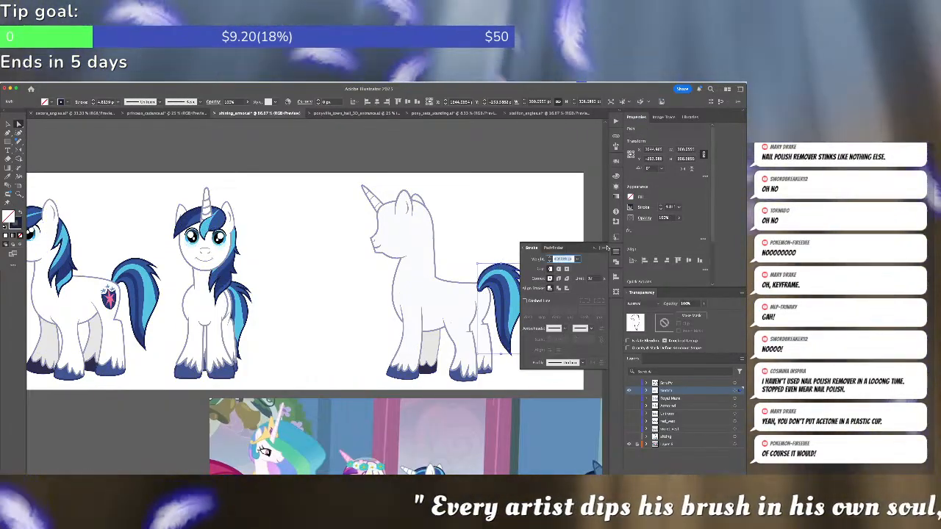
{"action": "key", "text": "super+shift+a"}
{"action": "left_click_drag", "start_coordinate": [509, 231], "coordinate": [442, 149]}
{"action": "left_click_drag", "start_coordinate": [383, 178], "coordinate": [396, 219]}
{"action": "scroll", "coordinate": [411, 212], "scroll_direction": "down", "scroll_amount": 4}
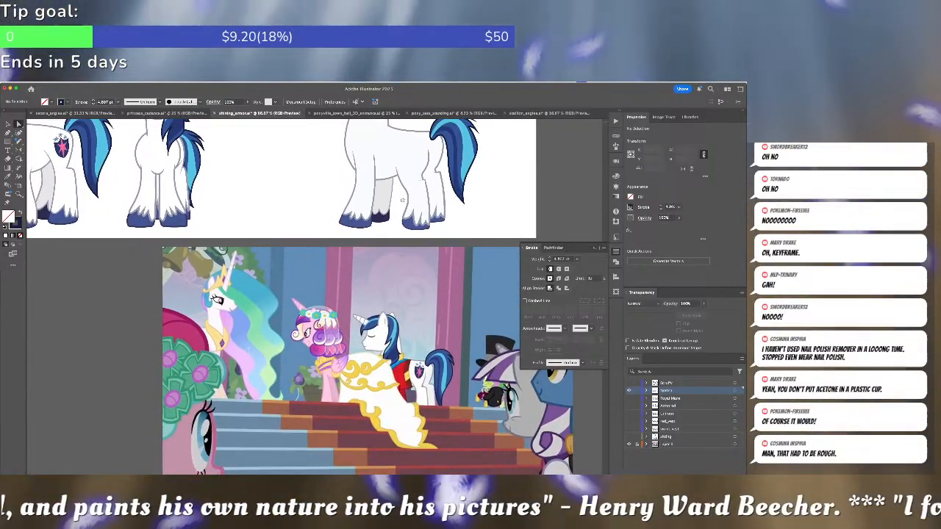
{"action": "left_click_drag", "start_coordinate": [403, 199], "coordinate": [403, 205]}
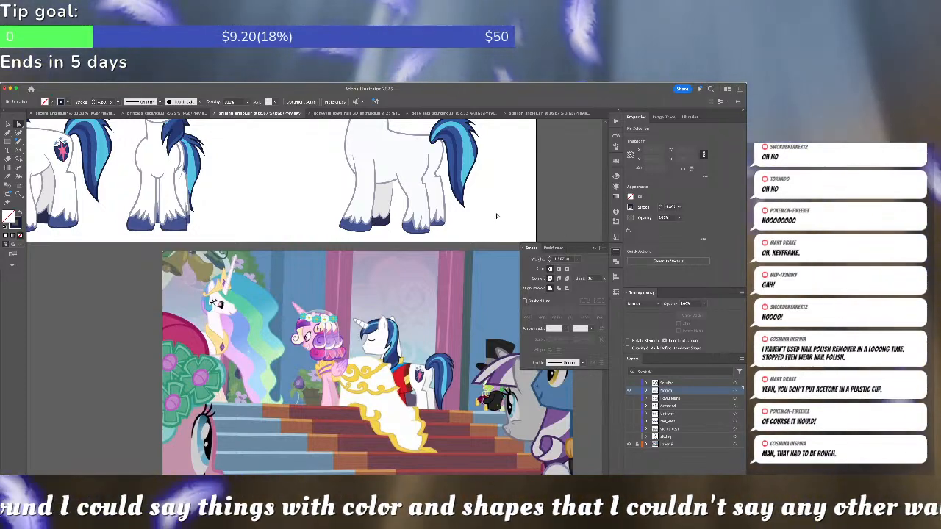
{"action": "scroll", "coordinate": [486, 220], "scroll_direction": "up", "scroll_amount": 3}
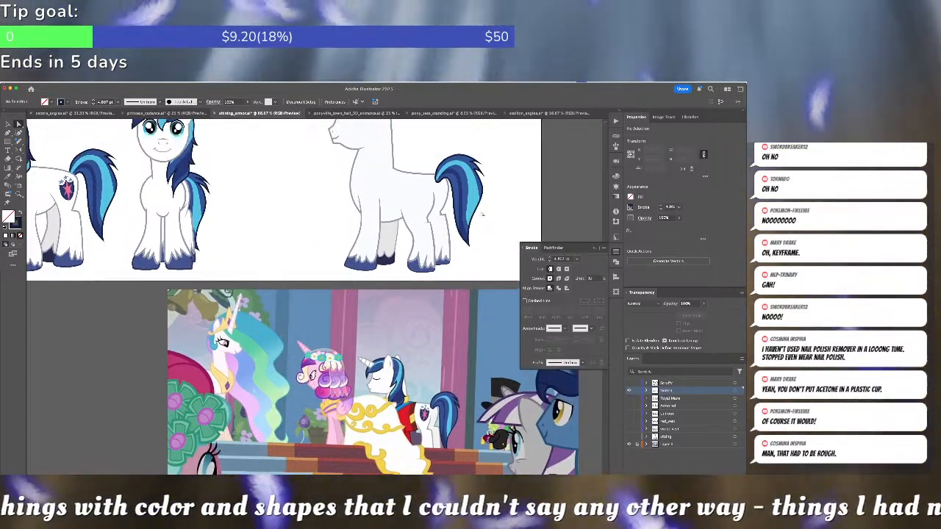
Sample the blue fill and dark outline of the new pose's tail with the Eyedropper, with nothing selected
{"action": "left_click", "coordinate": [478, 211]}
{"action": "left_click", "coordinate": [490, 169]}
{"action": "key", "text": "i"}
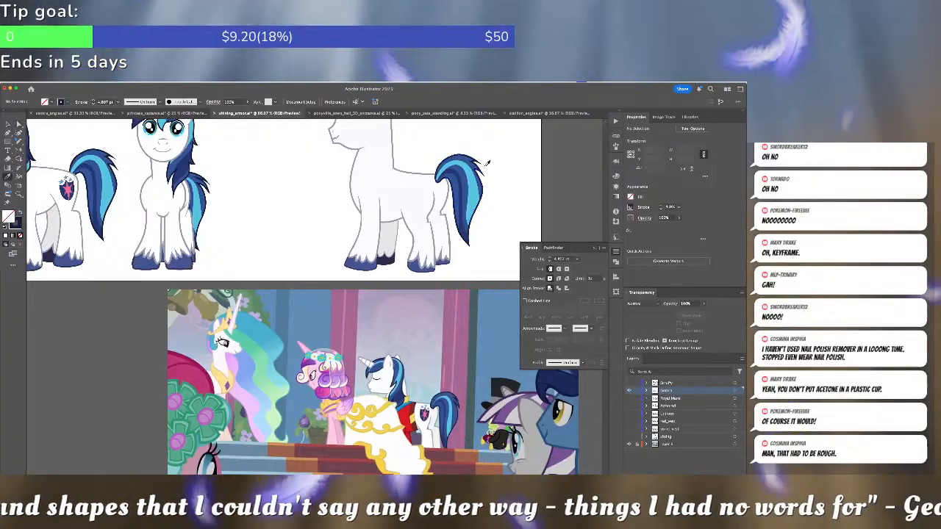
{"action": "left_click", "coordinate": [464, 155]}
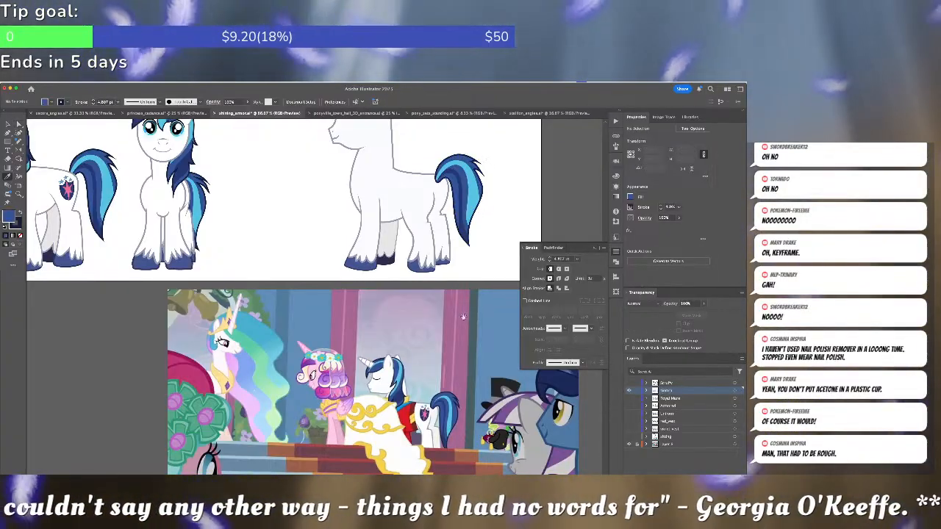
Trace the mane section behind the ear over the reference Shining Armor, running down the neck to a rounded lower tip and back up
{"action": "scroll", "coordinate": [441, 222], "scroll_direction": "down", "scroll_amount": 8}
{"action": "scroll", "coordinate": [367, 273], "scroll_direction": "up", "scroll_amount": 3}
{"action": "scroll", "coordinate": [368, 273], "scroll_direction": "up", "scroll_amount": 1}
{"action": "left_click_drag", "start_coordinate": [361, 263], "coordinate": [229, 199]}
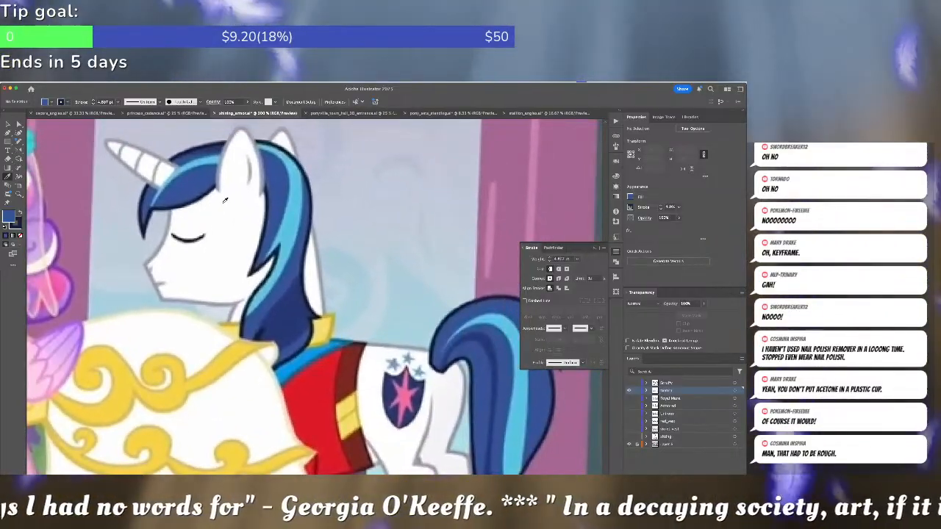
{"action": "left_click", "coordinate": [18, 133]}
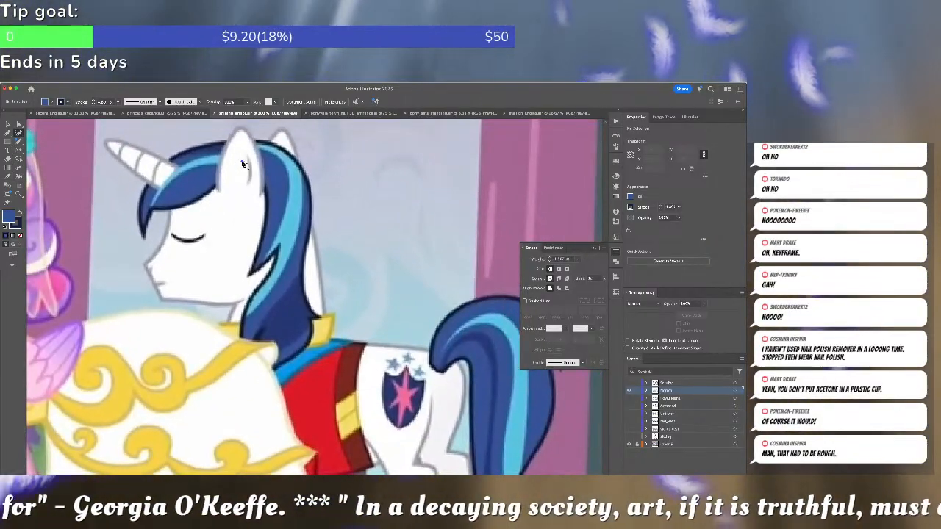
{"action": "left_click", "coordinate": [241, 161]}
{"action": "left_click", "coordinate": [252, 277]}
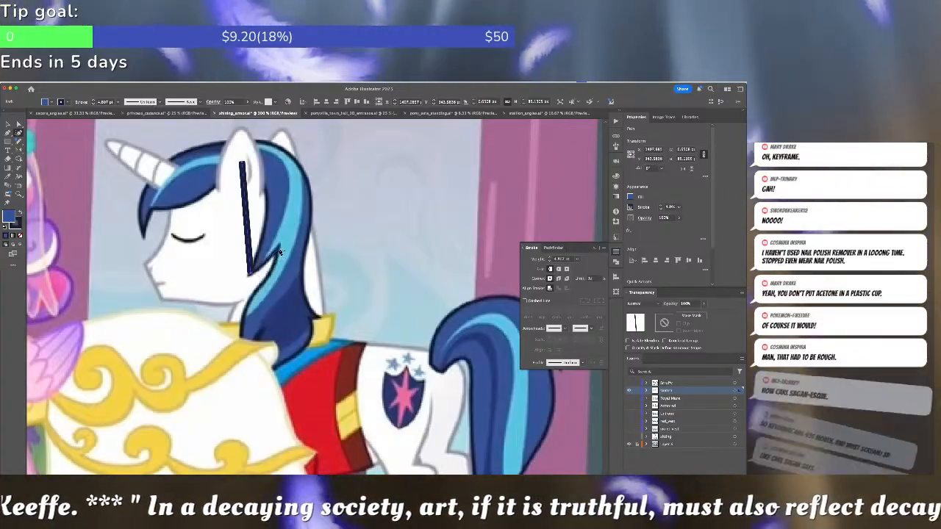
{"action": "left_click", "coordinate": [278, 252]}
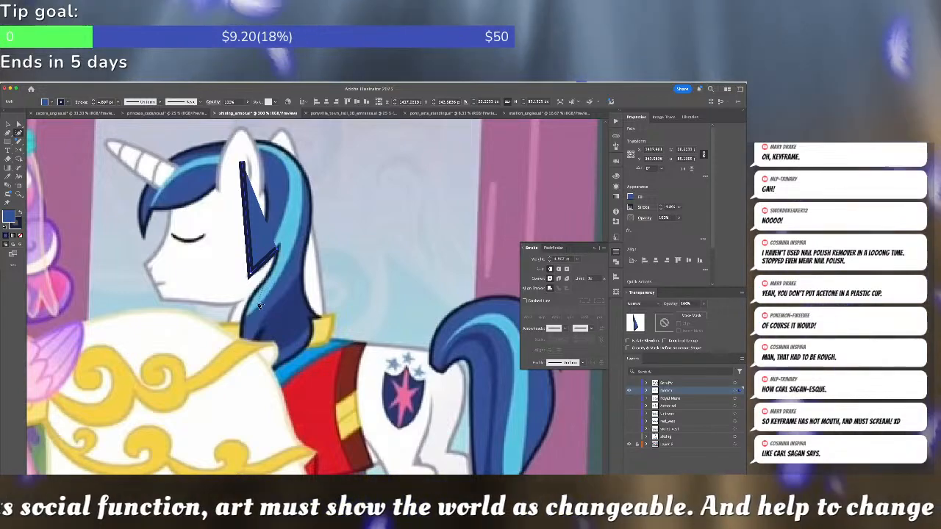
{"action": "left_click", "coordinate": [233, 397]}
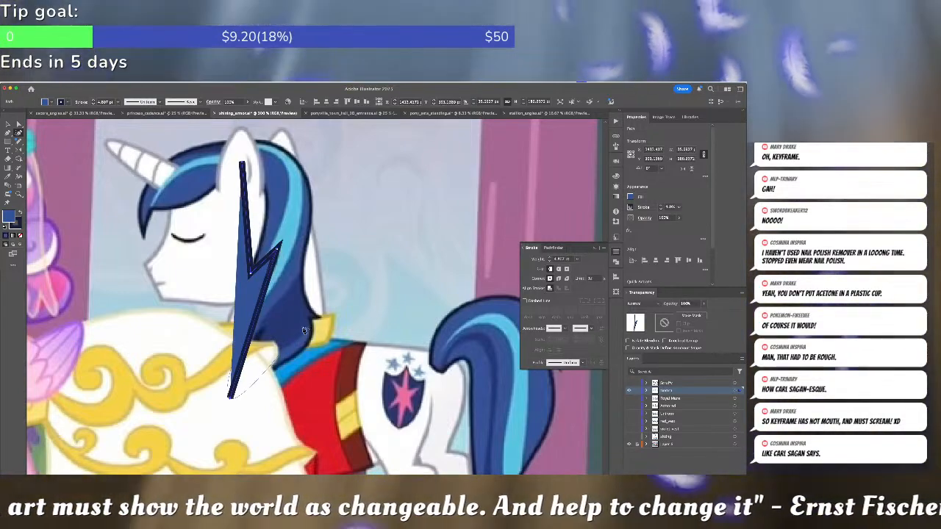
{"action": "left_click", "coordinate": [310, 323]}
{"action": "left_click", "coordinate": [322, 318]}
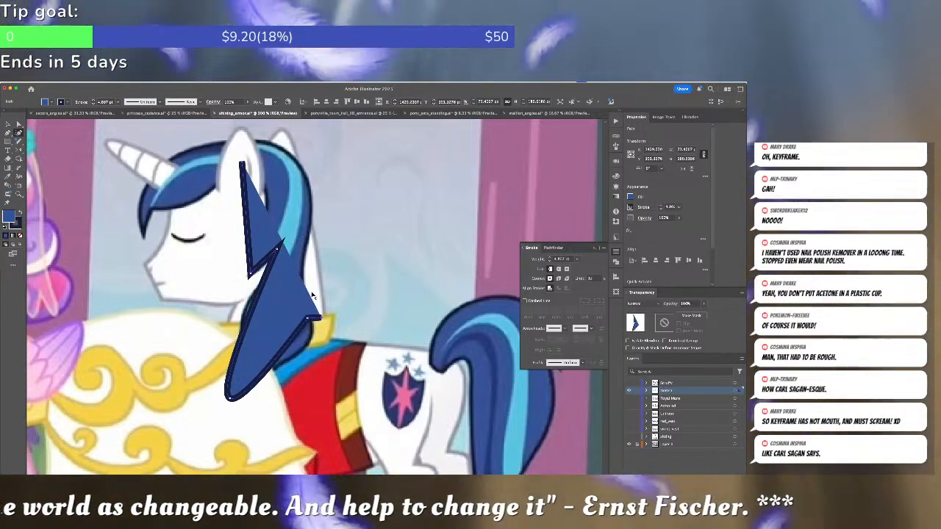
{"action": "left_click", "coordinate": [303, 264]}
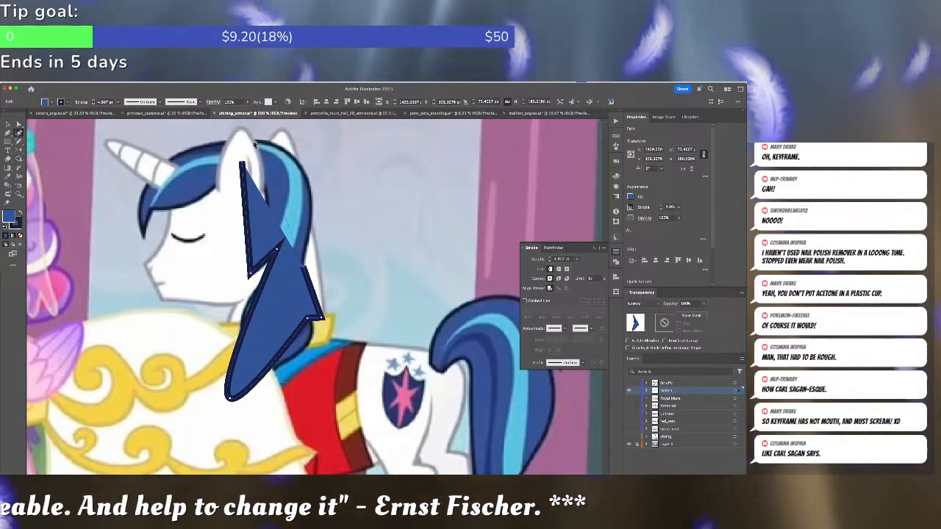
Extend the blue mane shape up to the ear, curve its back edge outward, and remove the surplus anchor point on that edge
{"action": "left_click", "coordinate": [248, 140]}
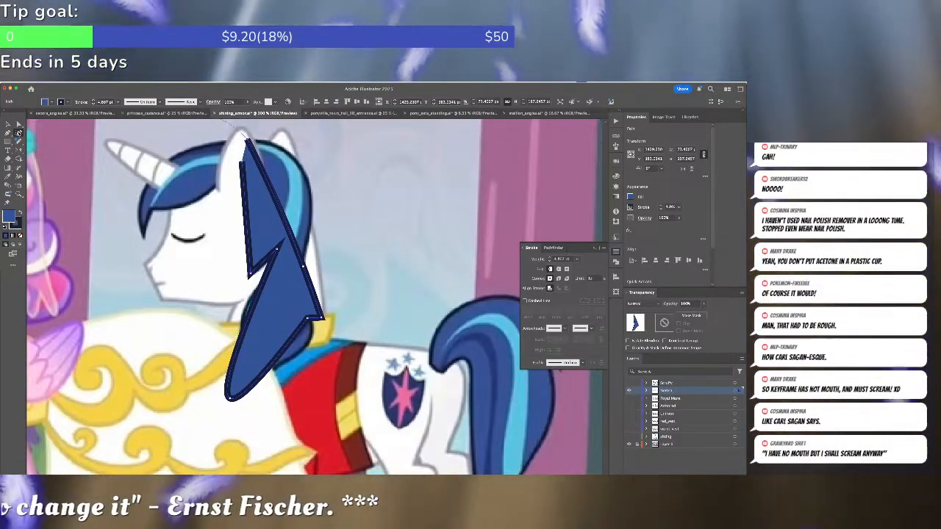
{"action": "left_click_drag", "start_coordinate": [276, 204], "coordinate": [306, 172]}
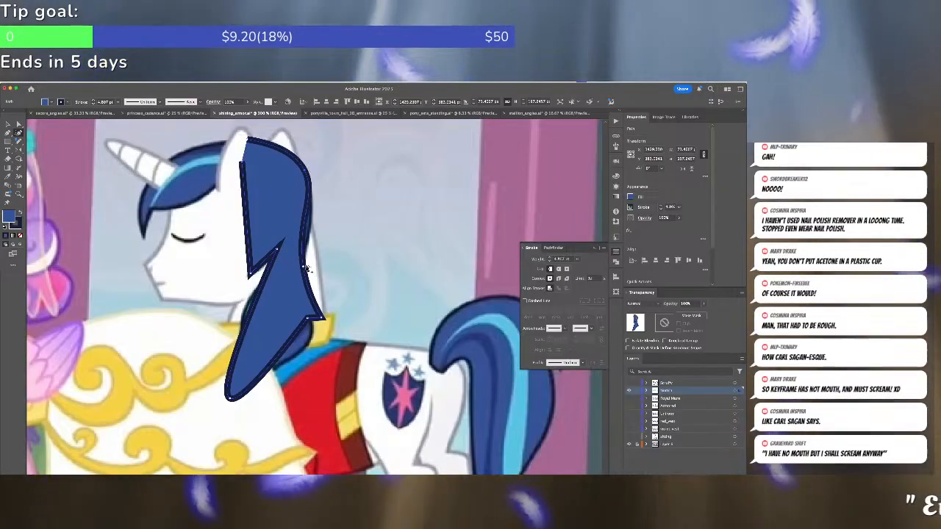
{"action": "double_click", "coordinate": [305, 270]}
{"action": "mouse_move", "coordinate": [305, 271]}
{"action": "left_mouse_down"}
{"action": "mouse_move", "coordinate": [268, 278]}
{"action": "mouse_move", "coordinate": [302, 274]}
{"action": "left_mouse_up"}
{"action": "key", "text": "Delete"}
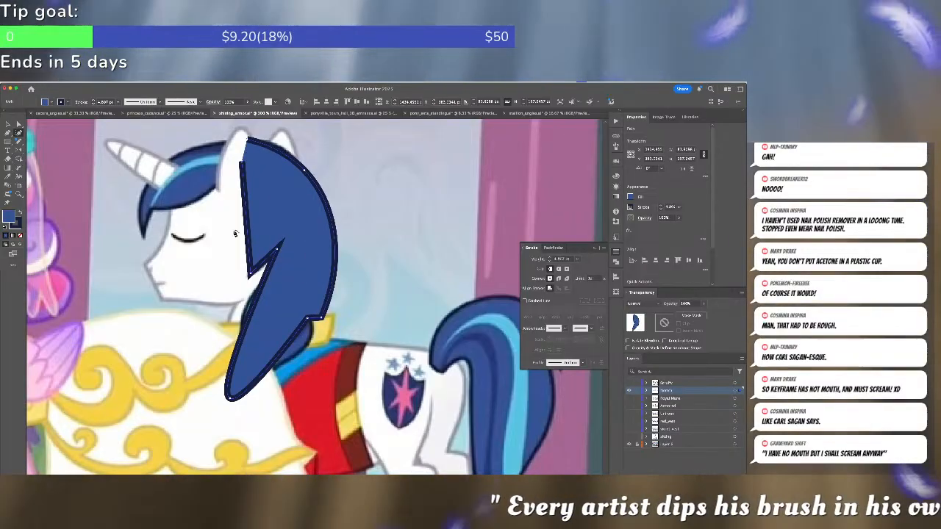
Reshape the mane's lower tip into a point and bend its underside, inner notch and neck edge into curves following the reference
{"action": "left_click_drag", "start_coordinate": [232, 401], "coordinate": [220, 393]}
{"action": "left_click_drag", "start_coordinate": [288, 338], "coordinate": [313, 327]}
{"action": "mouse_move", "coordinate": [272, 266]}
{"action": "left_mouse_down"}
{"action": "mouse_move", "coordinate": [320, 260]}
{"action": "mouse_move", "coordinate": [280, 272]}
{"action": "left_mouse_up"}
{"action": "left_click_drag", "start_coordinate": [272, 304], "coordinate": [261, 286]}
{"action": "mouse_move", "coordinate": [236, 337]}
{"action": "left_mouse_down"}
{"action": "mouse_move", "coordinate": [250, 342]}
{"action": "mouse_move", "coordinate": [243, 344]}
{"action": "left_mouse_up"}
{"action": "left_click_drag", "start_coordinate": [261, 287], "coordinate": [250, 306]}
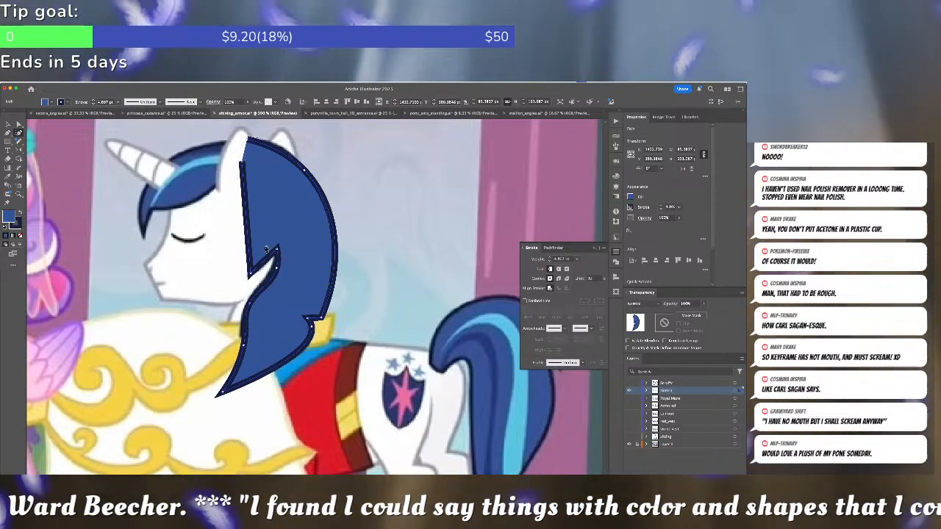
{"action": "left_click_drag", "start_coordinate": [248, 220], "coordinate": [262, 185]}
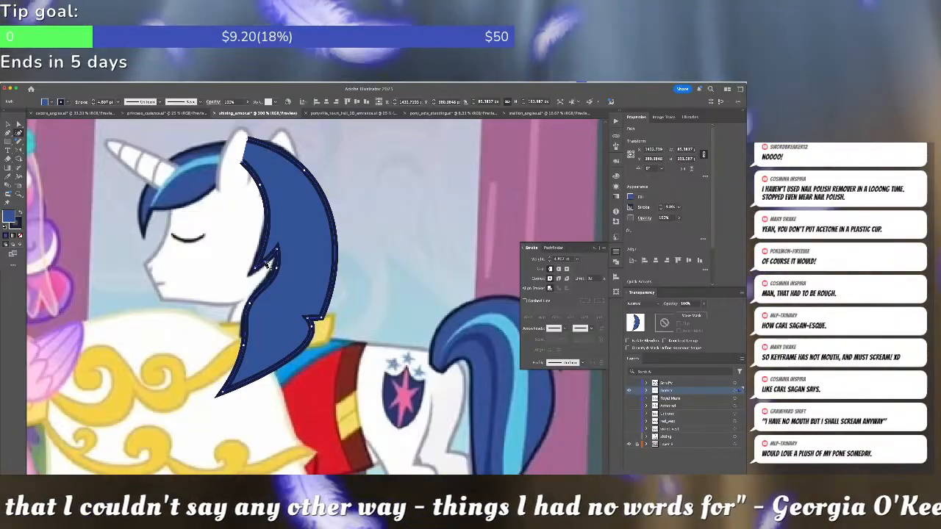
Reselect the traced mane shape, adjust its stroke weight, and lower its opacity so the reference shows through
{"action": "scroll", "coordinate": [317, 256], "scroll_direction": "down", "scroll_amount": 10}
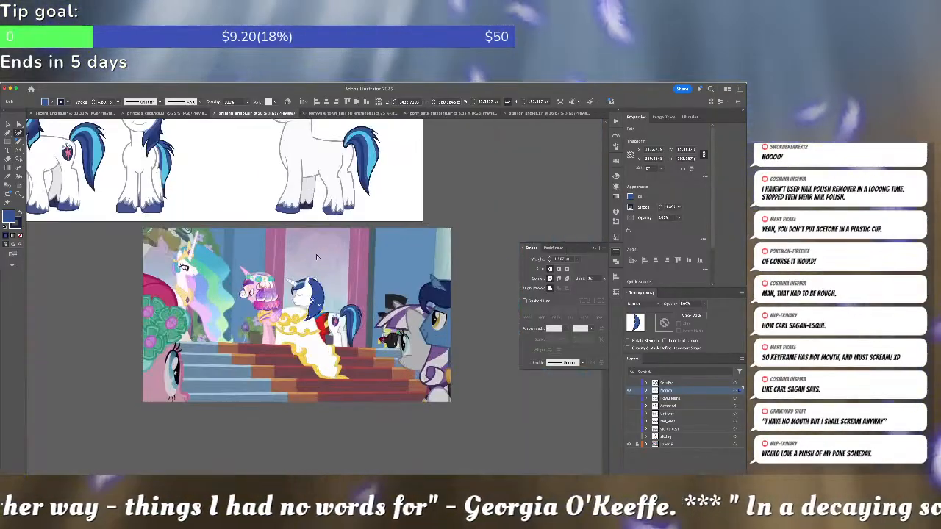
{"action": "left_click", "coordinate": [317, 256], "text": "super"}
{"action": "left_click_drag", "start_coordinate": [286, 262], "coordinate": [348, 308]}
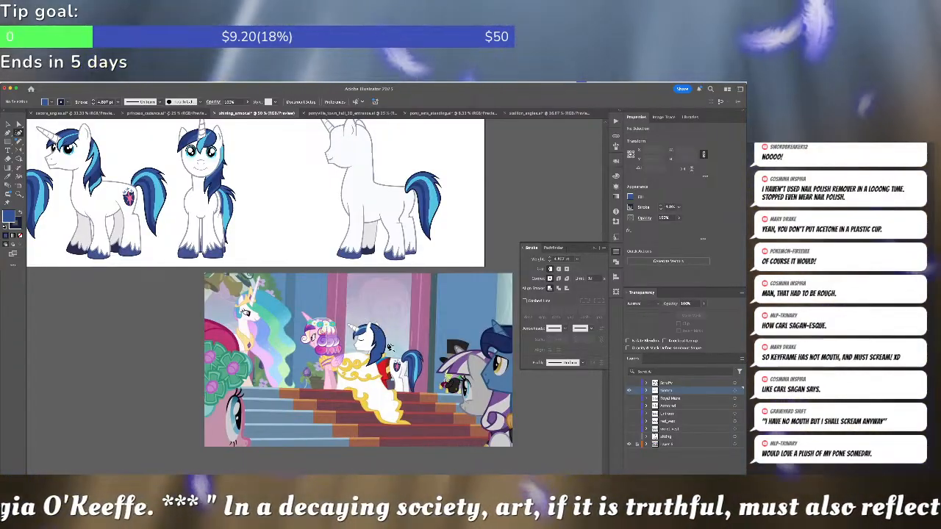
{"action": "scroll", "coordinate": [390, 346], "scroll_direction": "up", "scroll_amount": 2}
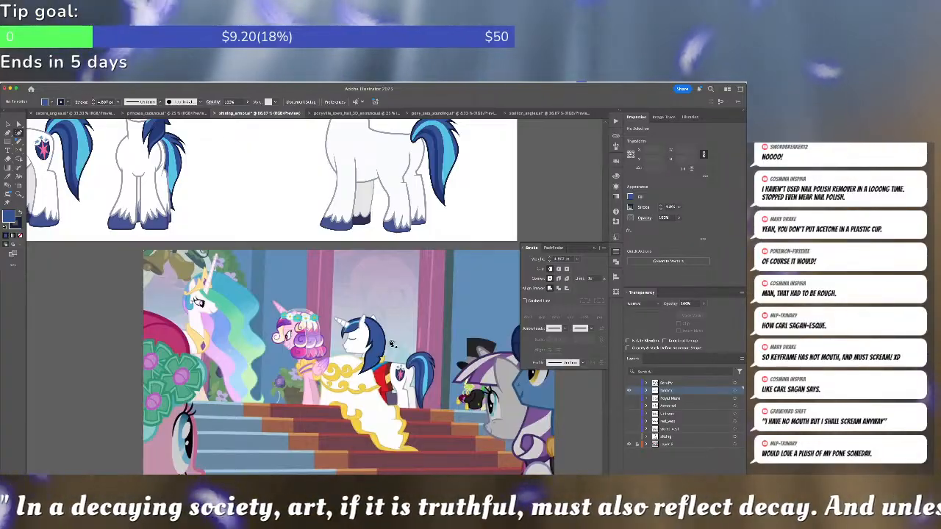
{"action": "left_click", "coordinate": [391, 344]}
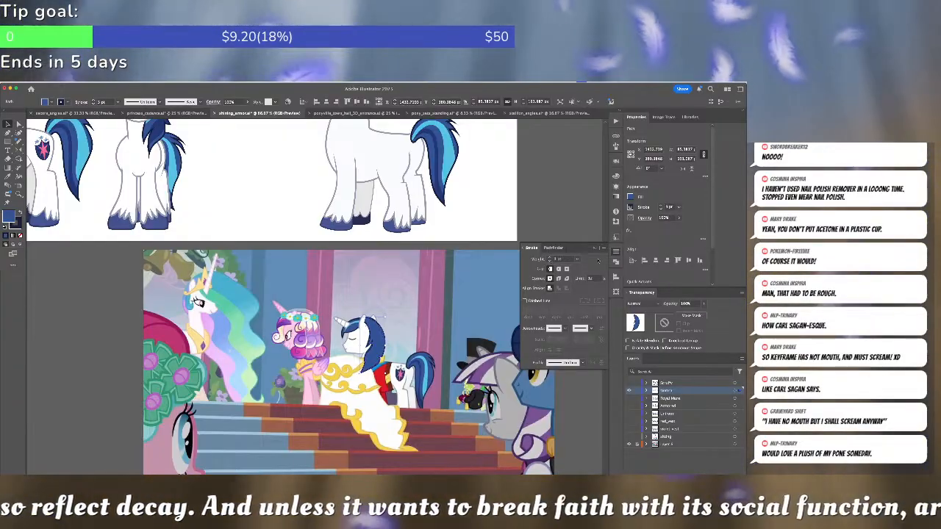
{"action": "left_click", "coordinate": [703, 304]}
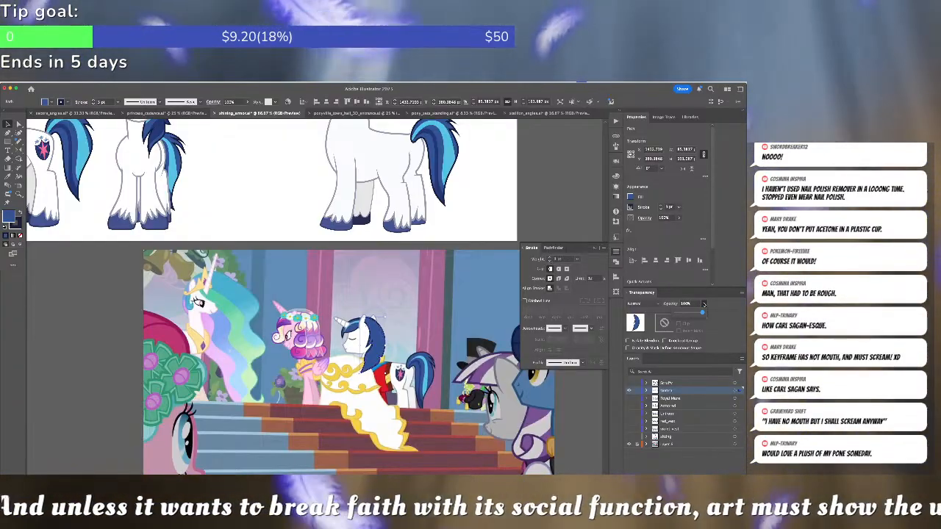
{"action": "left_click_drag", "start_coordinate": [694, 316], "coordinate": [689, 314]}
{"action": "left_click", "coordinate": [466, 329]}
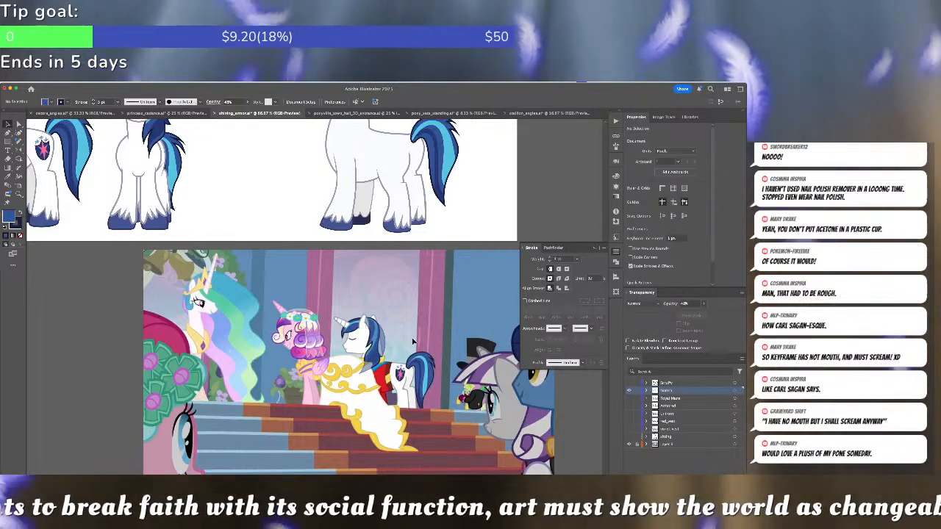
Pull the back edge of the semi-transparent mane shape inward with the Curvature tool to match the reference mane's outline
{"action": "scroll", "coordinate": [414, 342], "scroll_direction": "up", "scroll_amount": 4}
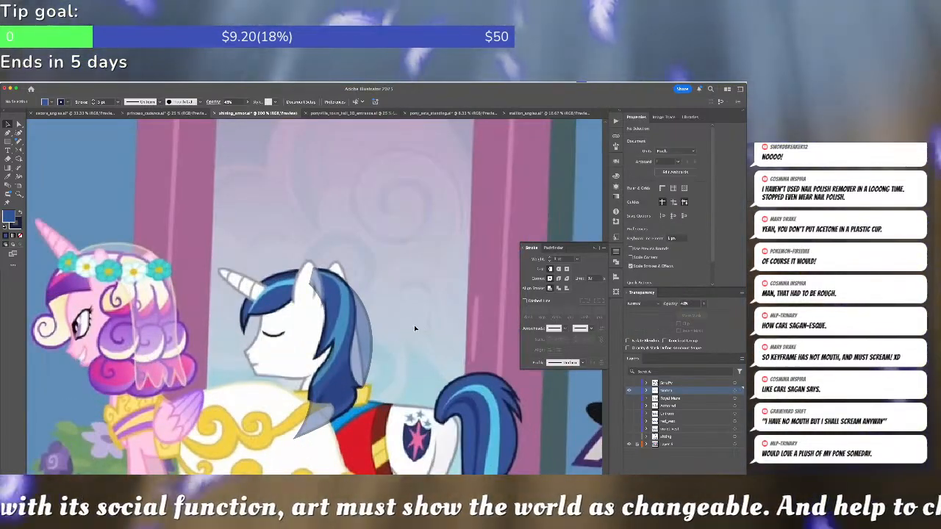
{"action": "left_click", "coordinate": [19, 133]}
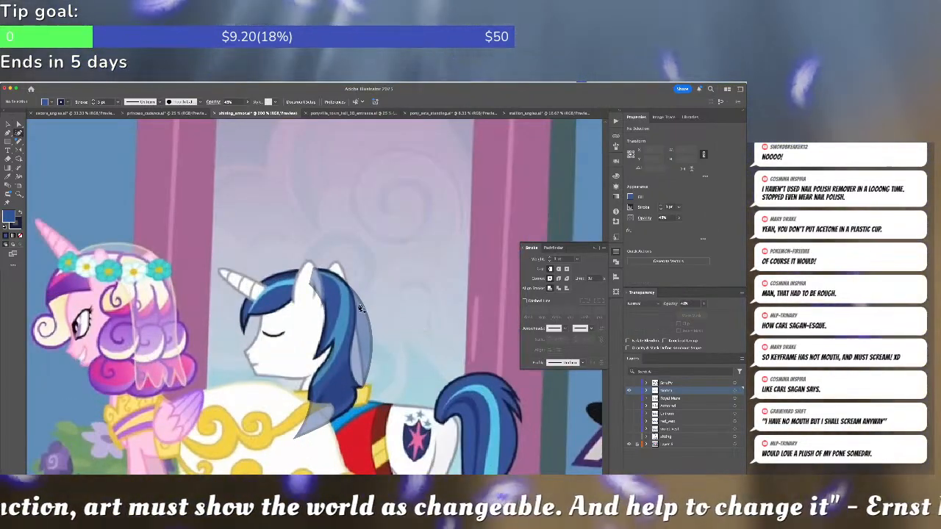
{"action": "left_click", "coordinate": [353, 292]}
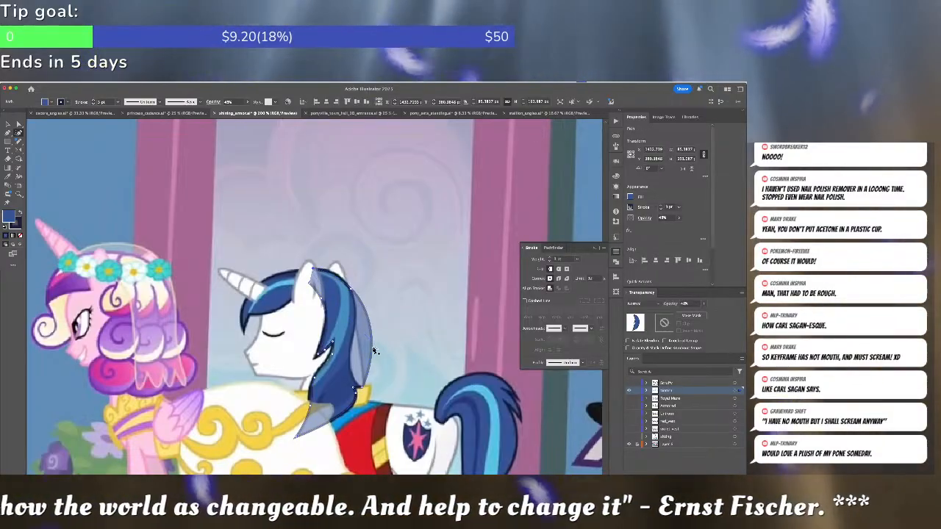
{"action": "left_click_drag", "start_coordinate": [354, 372], "coordinate": [355, 374]}
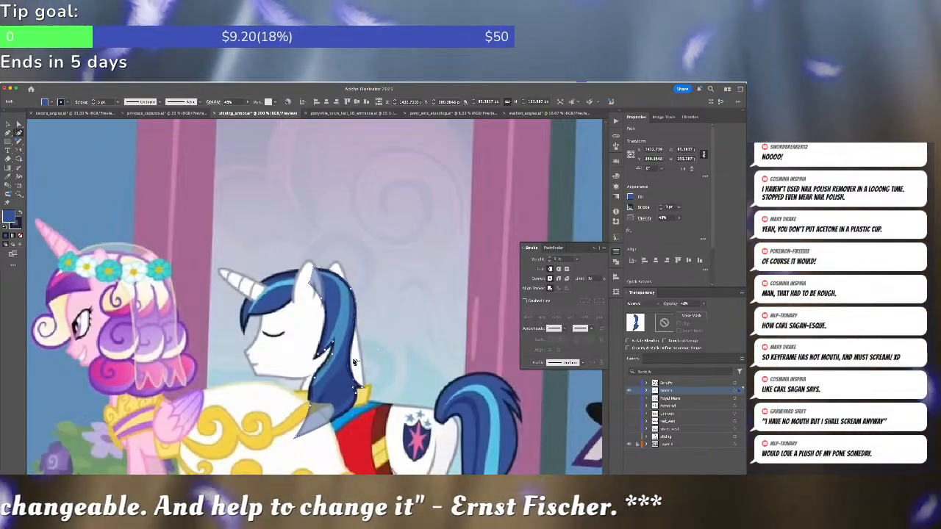
{"action": "left_click_drag", "start_coordinate": [355, 328], "coordinate": [357, 328]}
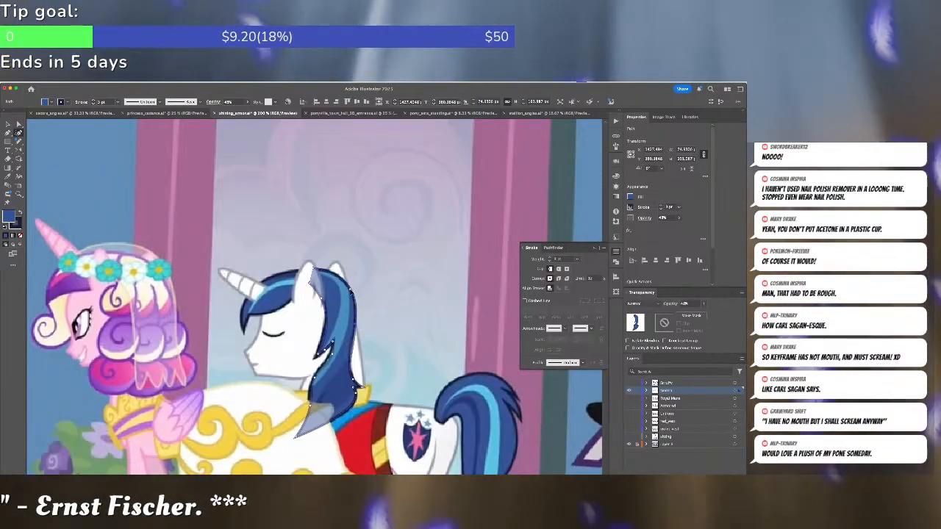
{"action": "left_click", "coordinate": [355, 323]}
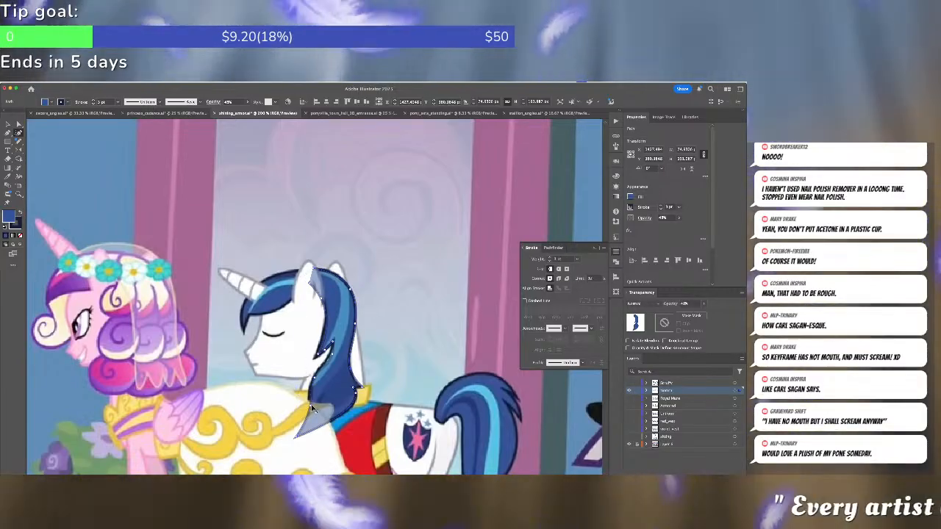
Select the finished mane shape and move it right and up, clear of the reference pony's head
{"action": "key", "text": "super+shift+a"}
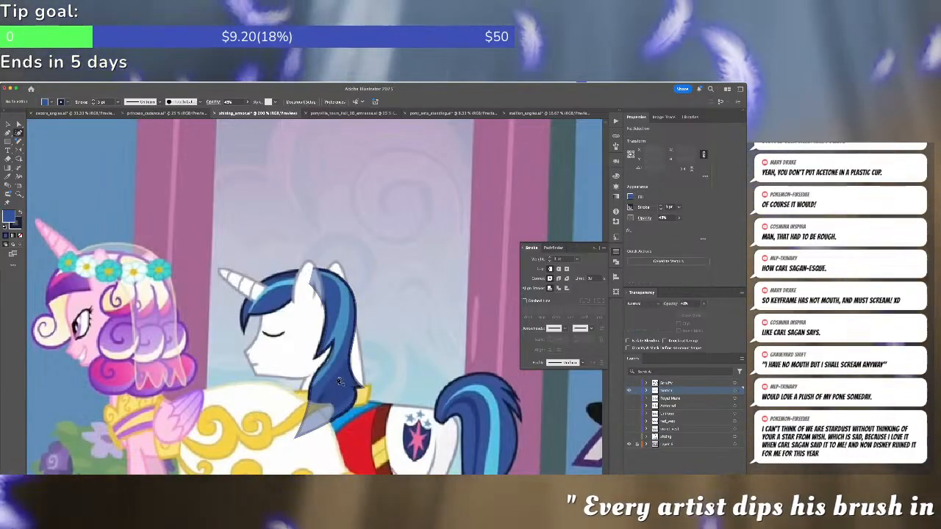
{"action": "key", "text": "v"}
{"action": "left_click", "coordinate": [342, 360]}
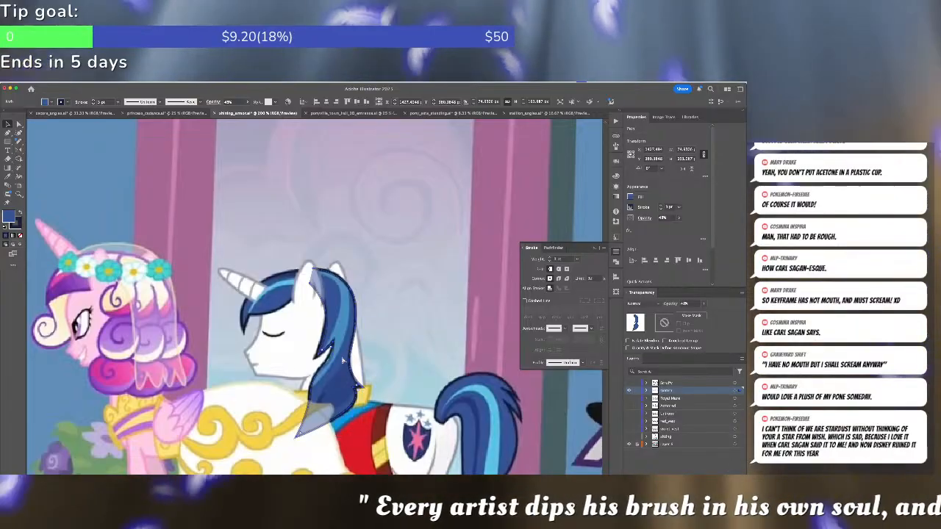
{"action": "key", "text": "super+minus"}
{"action": "key", "text": "super+minus"}
{"action": "key", "text": "super+minus"}
{"action": "key", "text": "super+minus"}
{"action": "key", "text": "super+minus"}
{"action": "key", "text": "super+plus"}
{"action": "key", "text": "super+shift+a"}
{"action": "left_click_drag", "start_coordinate": [313, 297], "coordinate": [319, 391]}
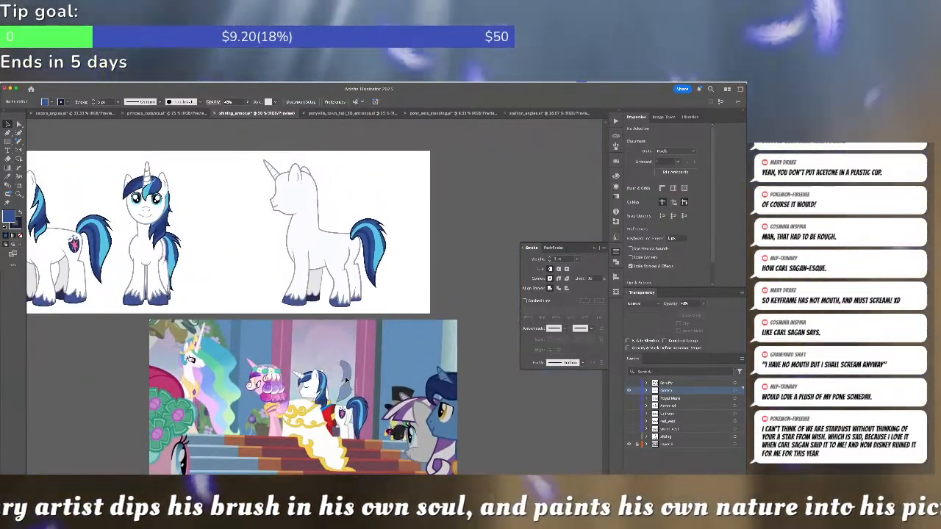
{"action": "left_click", "coordinate": [345, 376]}
{"action": "key", "text": "shift+Left"}
{"action": "key", "text": "shift+Left"}
{"action": "key", "text": "shift+Right"}
{"action": "key", "text": "shift+Right"}
{"action": "key", "text": "shift+Right"}
{"action": "key", "text": "shift+Right"}
{"action": "key", "text": "shift+Right"}
{"action": "key", "text": "shift+Right"}
{"action": "key", "text": "shift+Right"}
{"action": "key", "text": "shift+Right"}
{"action": "key", "text": "shift+Right"}
{"action": "key", "text": "shift+Right"}
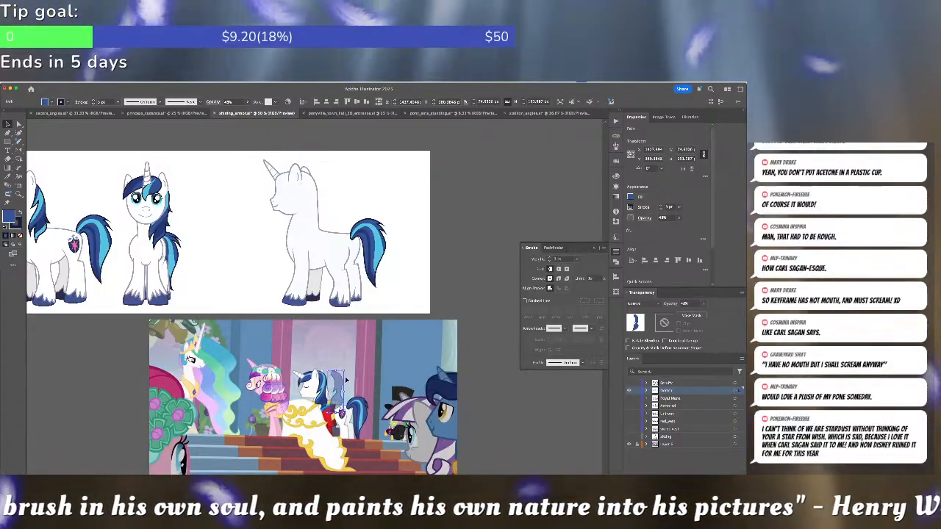
{"action": "key", "text": "shift+Up"}
{"action": "key", "text": "shift+Up"}
{"action": "key", "text": "shift+Up"}
{"action": "key", "text": "shift+Up"}
{"action": "key", "text": "shift+Up"}
{"action": "key", "text": "shift+Up"}
{"action": "key", "text": "shift+Up"}
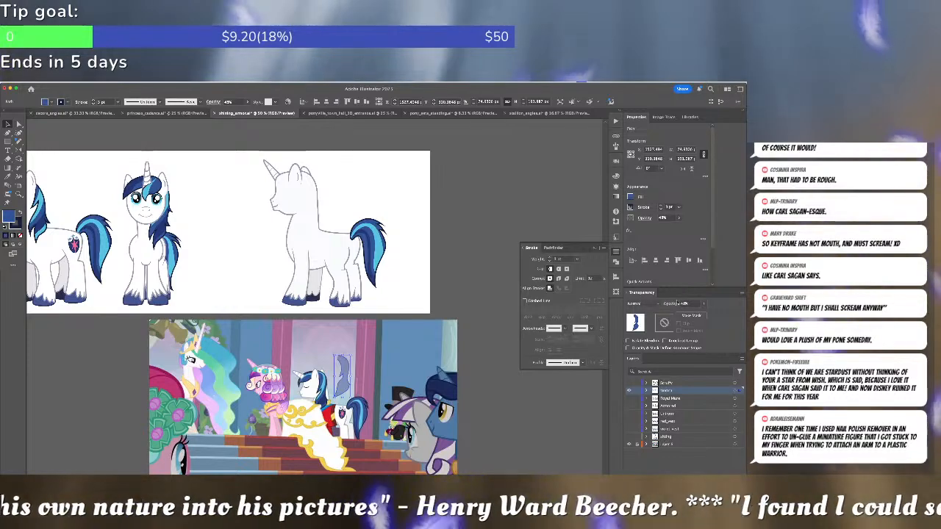
Set the moved mane shape's opacity back to 100% and deselect it
{"action": "left_click", "coordinate": [704, 303]}
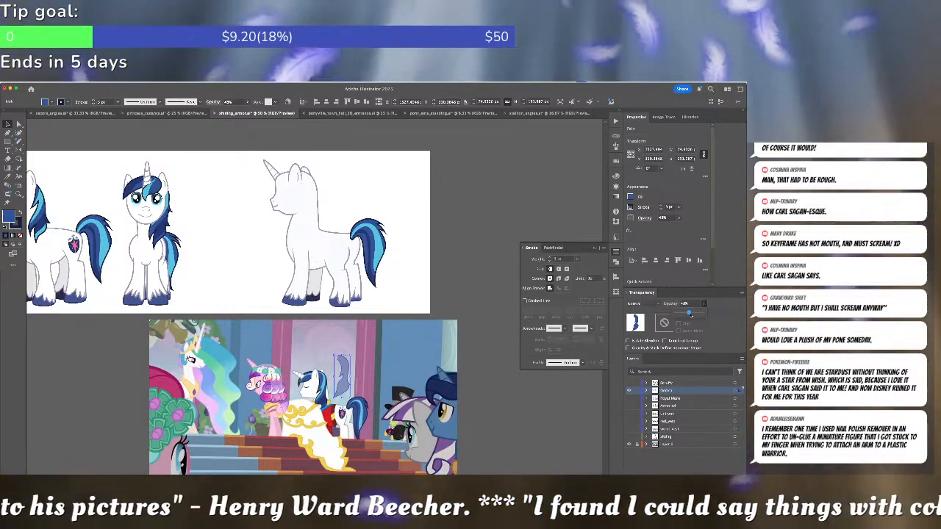
{"action": "left_click_drag", "start_coordinate": [689, 313], "coordinate": [732, 318]}
{"action": "left_click", "coordinate": [385, 371]}
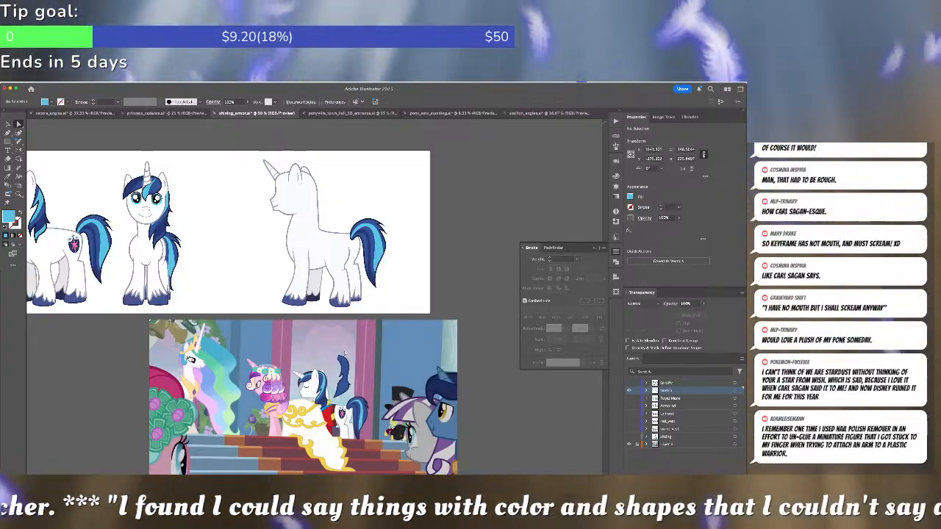
Draw a light blue, strokeless streak over the reference mane from the ear downward, curving its outer edge along the highlight
{"action": "scroll", "coordinate": [316, 378], "scroll_direction": "up", "scroll_amount": 6}
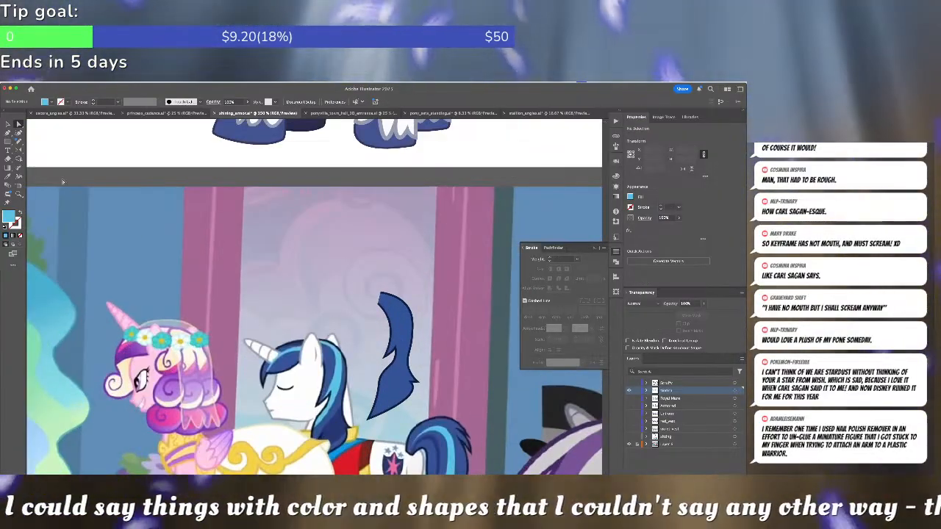
{"action": "left_click", "coordinate": [19, 133]}
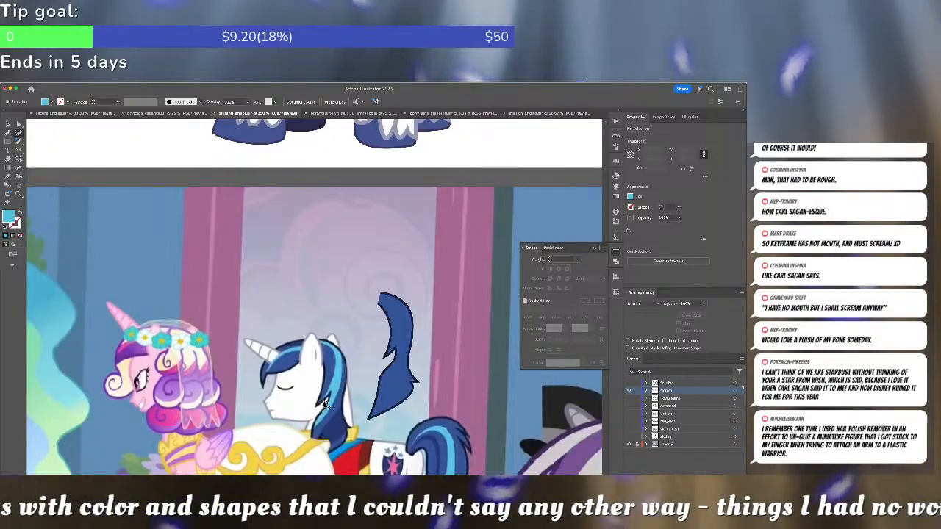
{"action": "left_click", "coordinate": [323, 399]}
{"action": "left_click", "coordinate": [312, 336]}
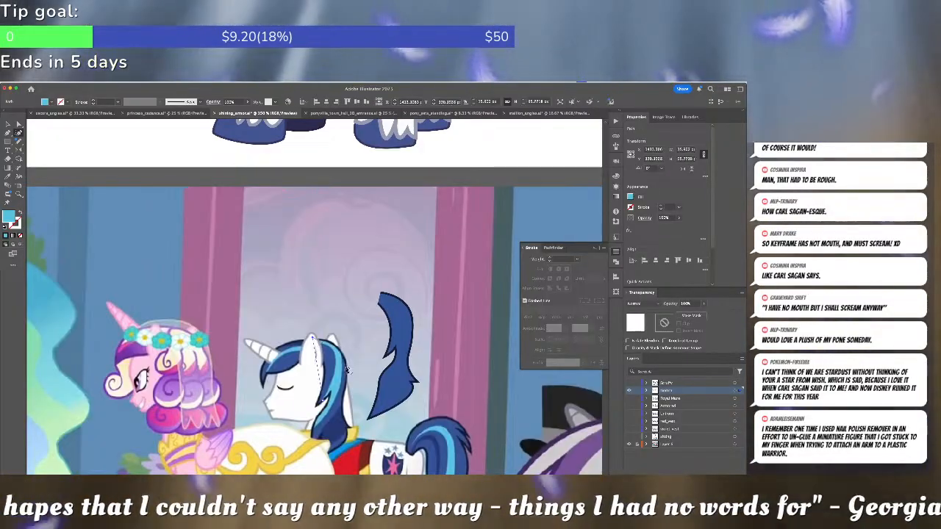
{"action": "left_click", "coordinate": [323, 399]}
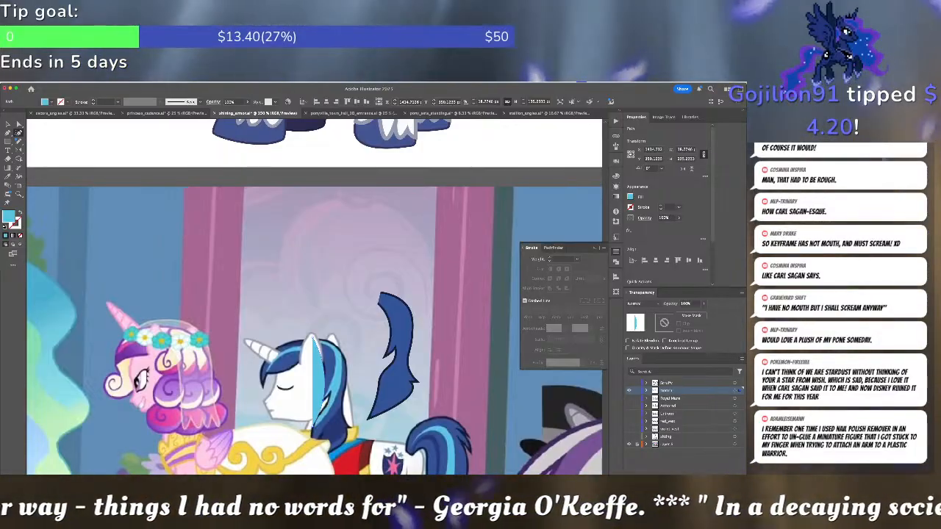
{"action": "key", "text": "super+Tab"}
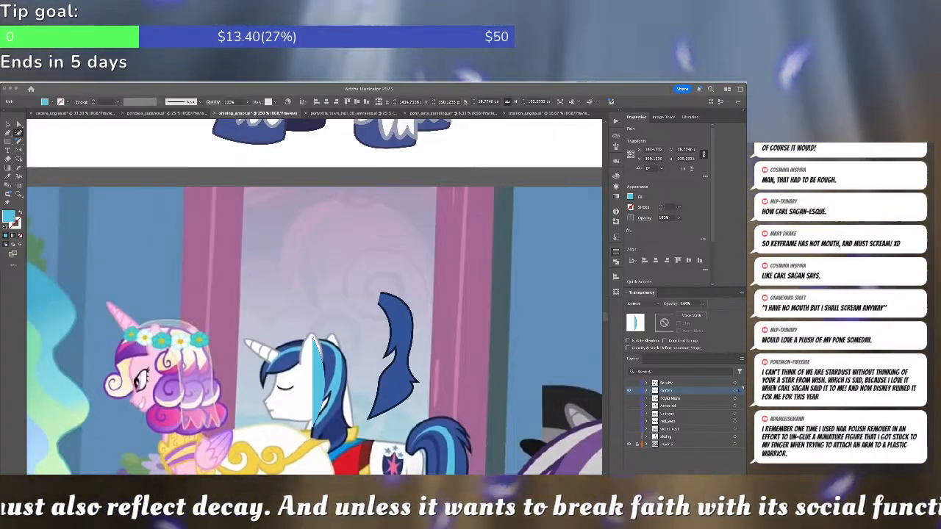
{"action": "left_click", "coordinate": [238, 274]}
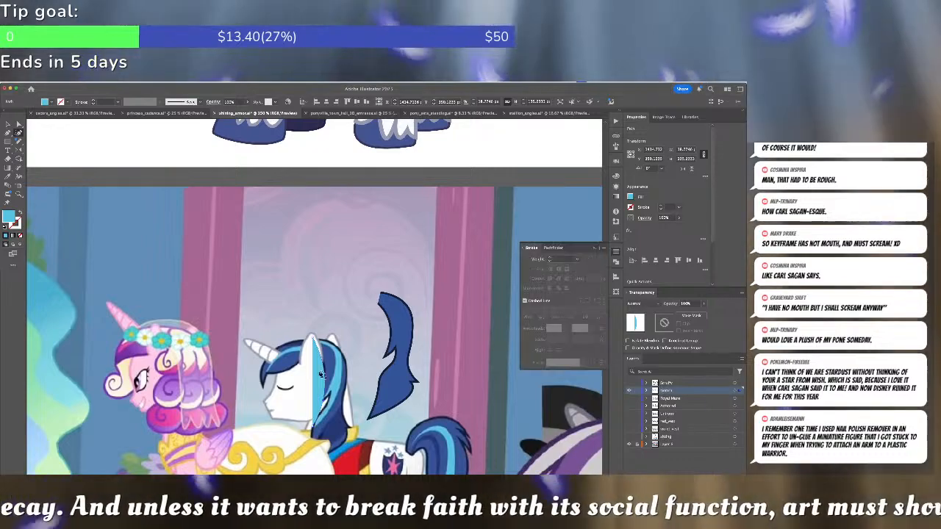
{"action": "left_click_drag", "start_coordinate": [314, 383], "coordinate": [332, 415]}
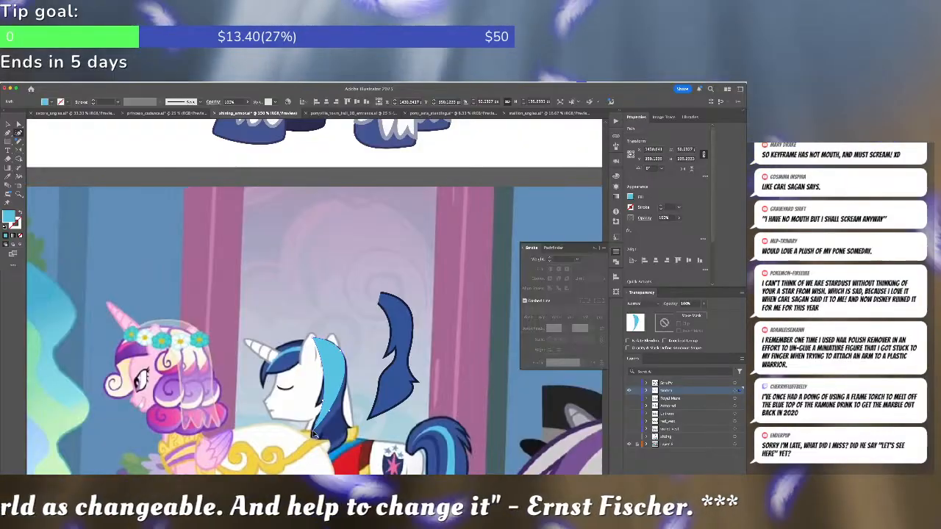
Extend the light blue streak to a lower tip at the collar and bend its inner edge to follow the reference highlight
{"action": "left_click", "coordinate": [313, 431]}
{"action": "left_click_drag", "start_coordinate": [321, 408], "coordinate": [334, 389]}
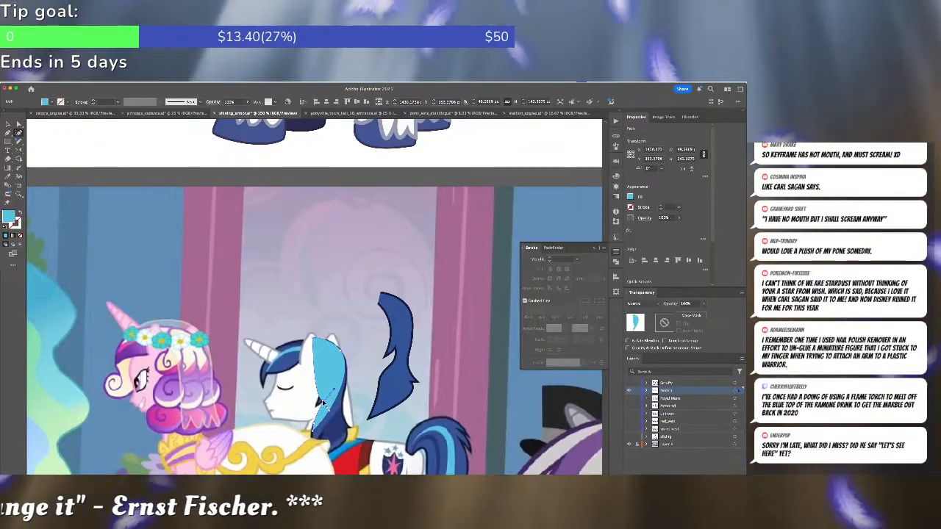
{"action": "mouse_move", "coordinate": [340, 365]}
{"action": "left_mouse_down"}
{"action": "mouse_move", "coordinate": [342, 354]}
{"action": "mouse_move", "coordinate": [332, 355]}
{"action": "left_mouse_up"}
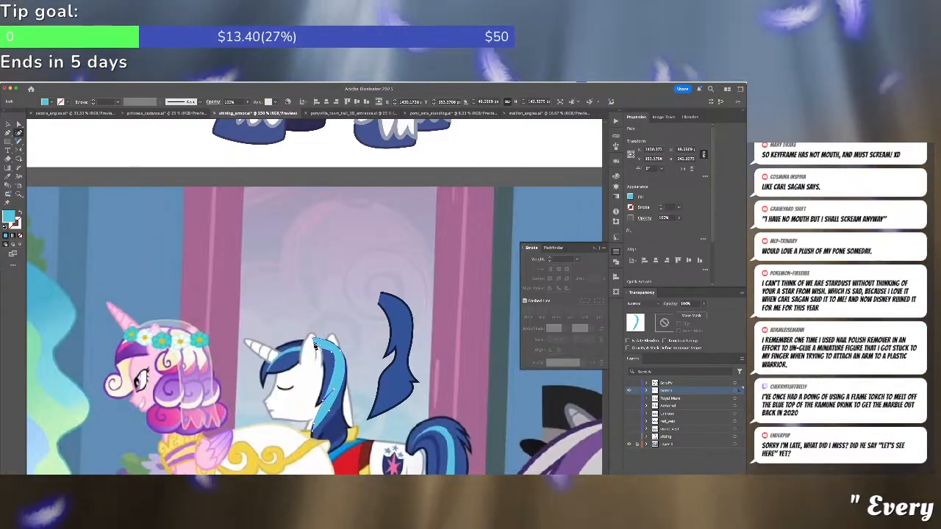
{"action": "left_click", "coordinate": [314, 341]}
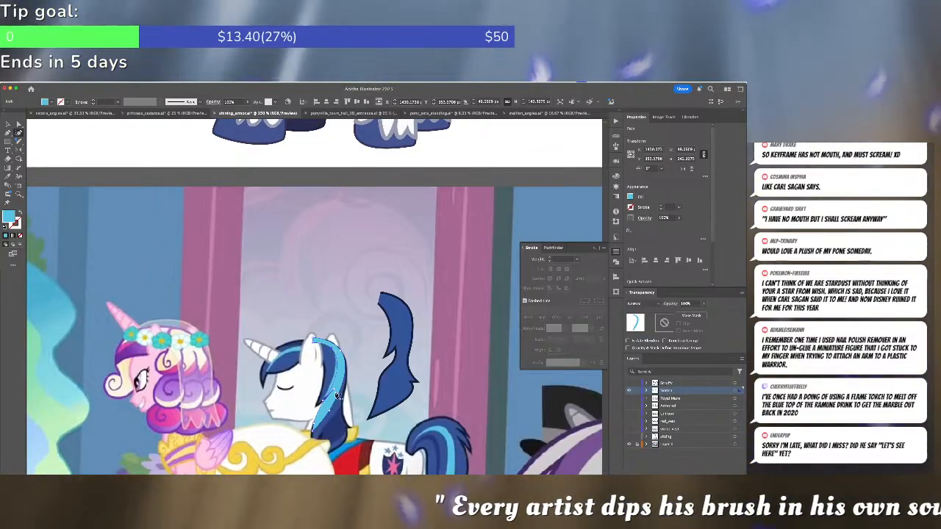
{"action": "scroll", "coordinate": [336, 394], "scroll_direction": "up", "scroll_amount": 2}
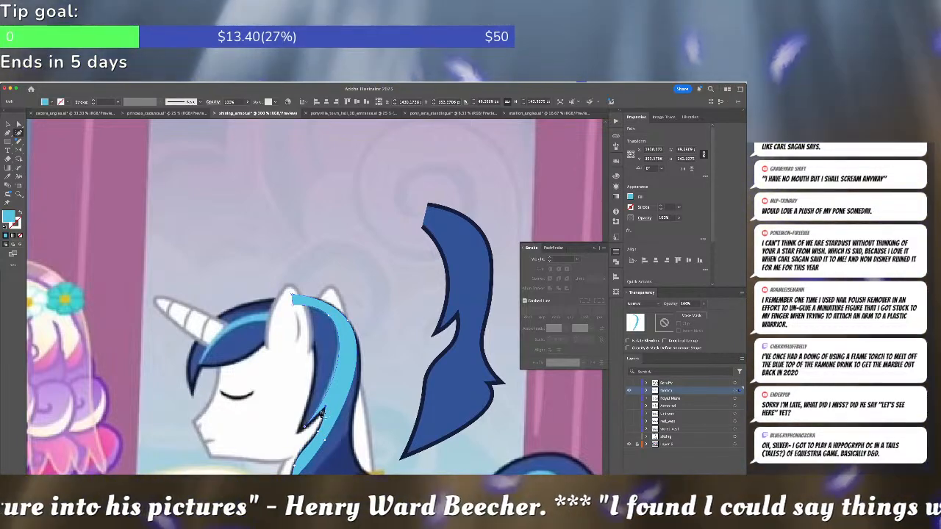
Deselect the light blue streak and pick up the dark blue, strokeless style of the shading on the back-view pony's tail
{"action": "key", "text": "ctrl+shift+a"}
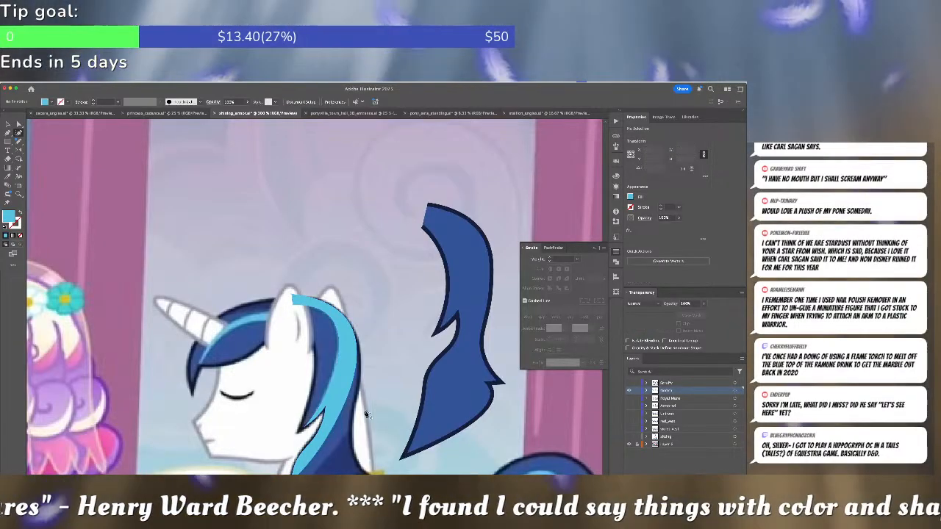
{"action": "scroll", "coordinate": [363, 281], "scroll_direction": "down", "scroll_amount": 5}
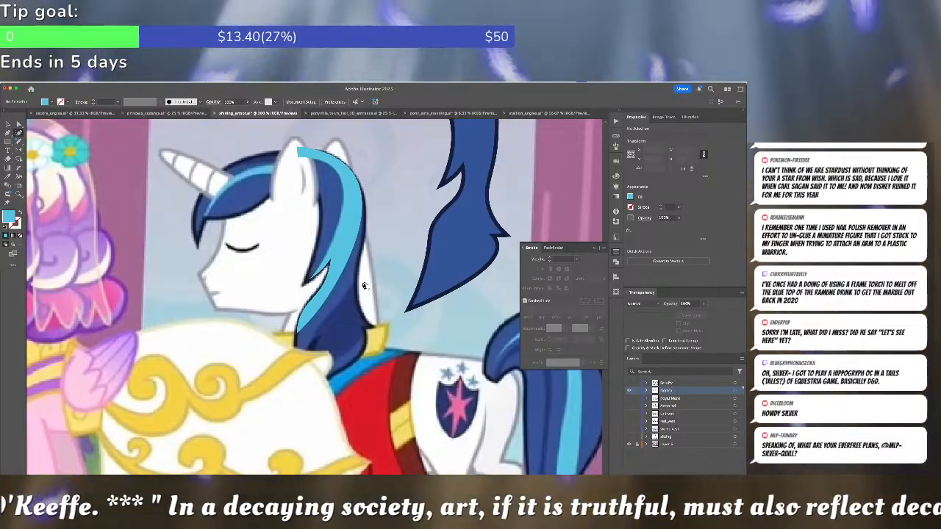
{"action": "scroll", "coordinate": [330, 302], "scroll_direction": "down", "scroll_amount": 6}
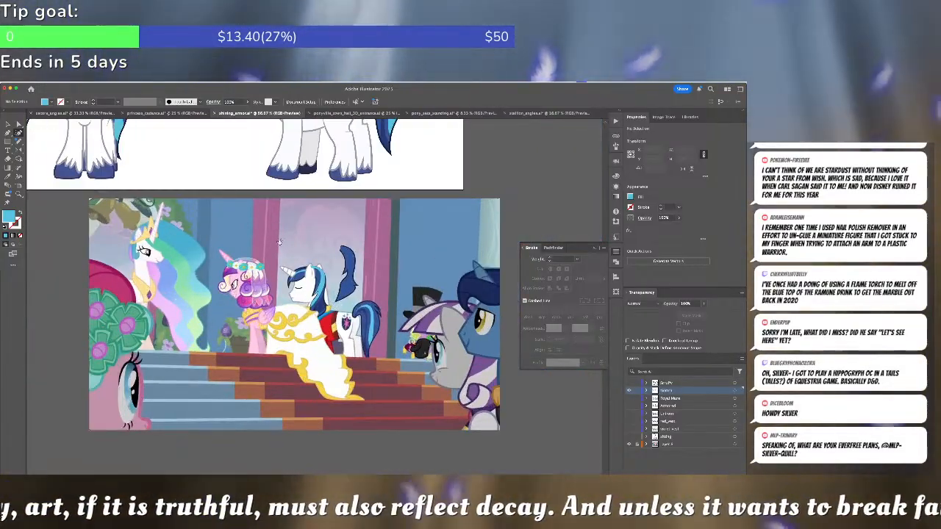
{"action": "scroll", "coordinate": [293, 254], "scroll_direction": "up", "scroll_amount": 3}
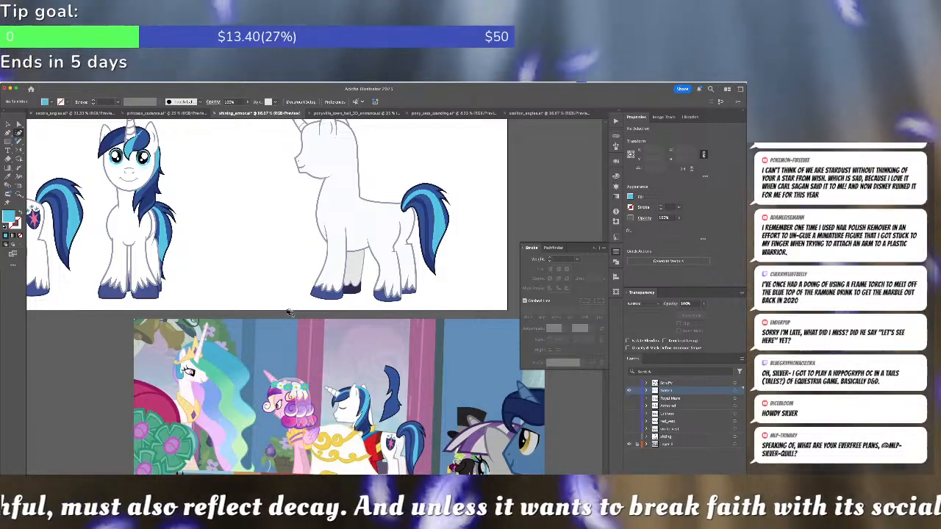
{"action": "key", "text": "a"}
{"action": "left_click", "coordinate": [429, 265]}
{"action": "left_click", "coordinate": [419, 259]}
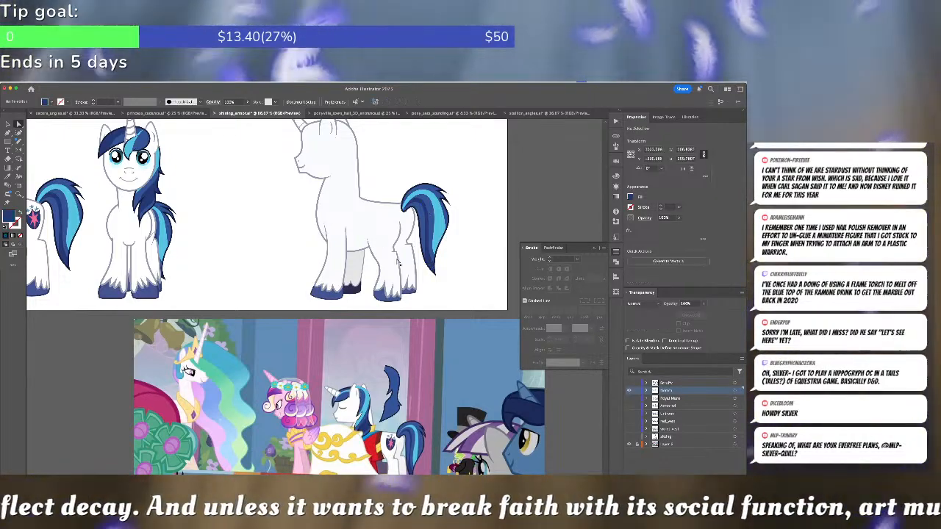
Examine the princess pony's mane and tail in her document, look over the other open documents, and return to the shining_armor document
{"action": "left_click", "coordinate": [168, 114]}
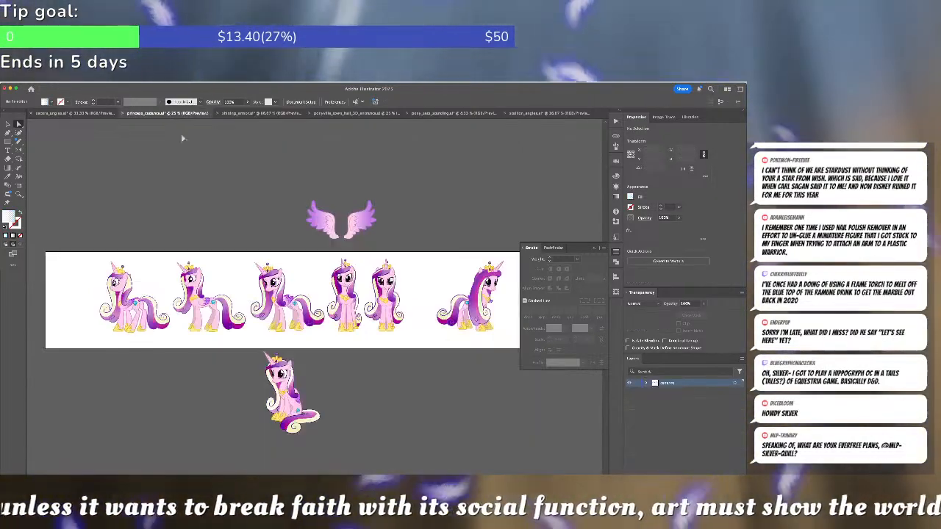
{"action": "scroll", "coordinate": [338, 270], "scroll_direction": "left", "scroll_amount": 5}
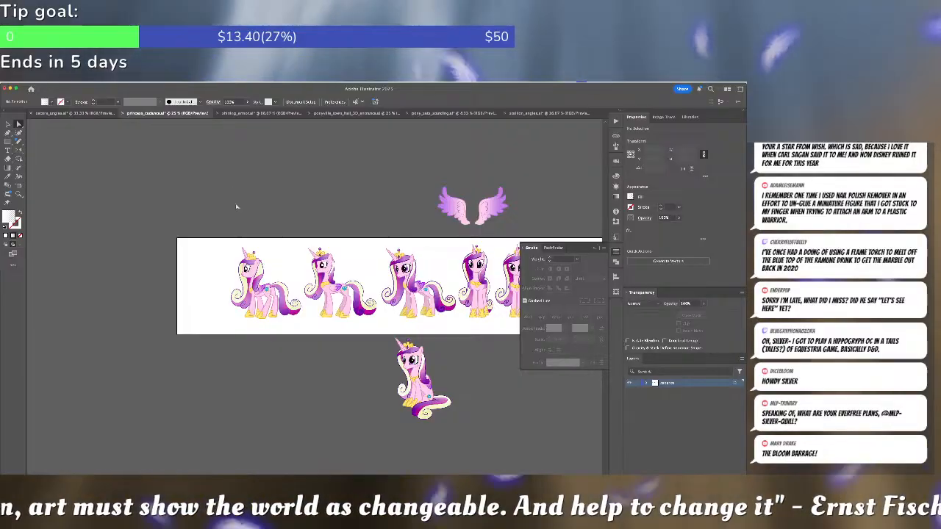
{"action": "scroll", "coordinate": [241, 211], "scroll_direction": "up", "scroll_amount": 2}
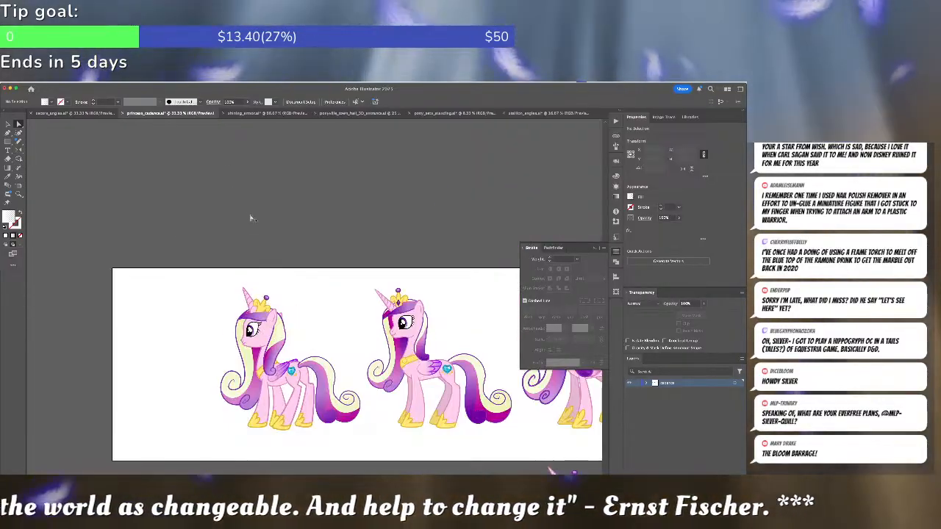
{"action": "scroll", "coordinate": [313, 300], "scroll_direction": "up", "scroll_amount": 5}
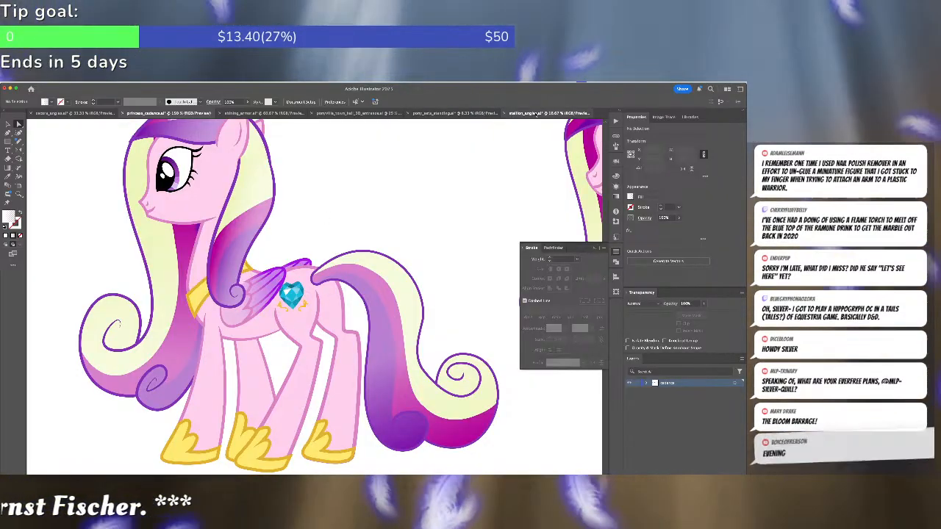
{"action": "left_click", "coordinate": [537, 114]}
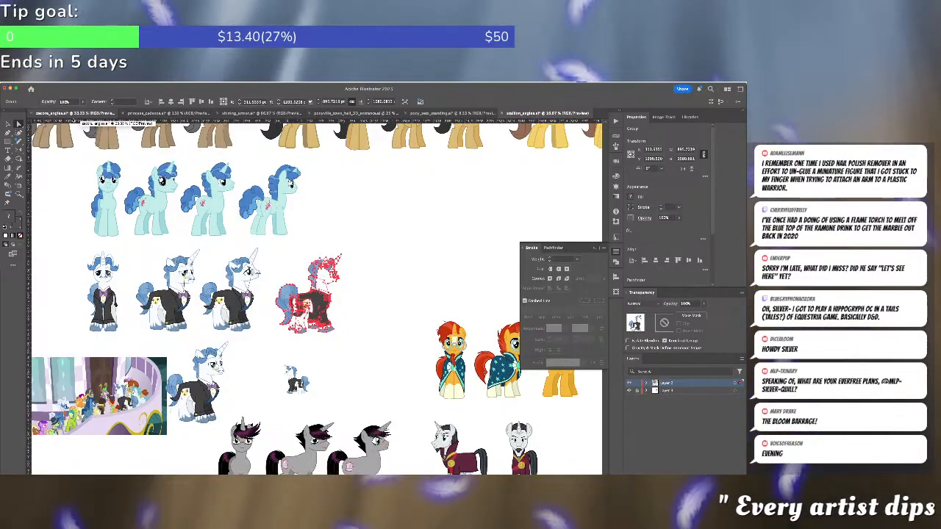
{"action": "left_click", "coordinate": [45, 113]}
{"action": "left_click", "coordinate": [353, 113]}
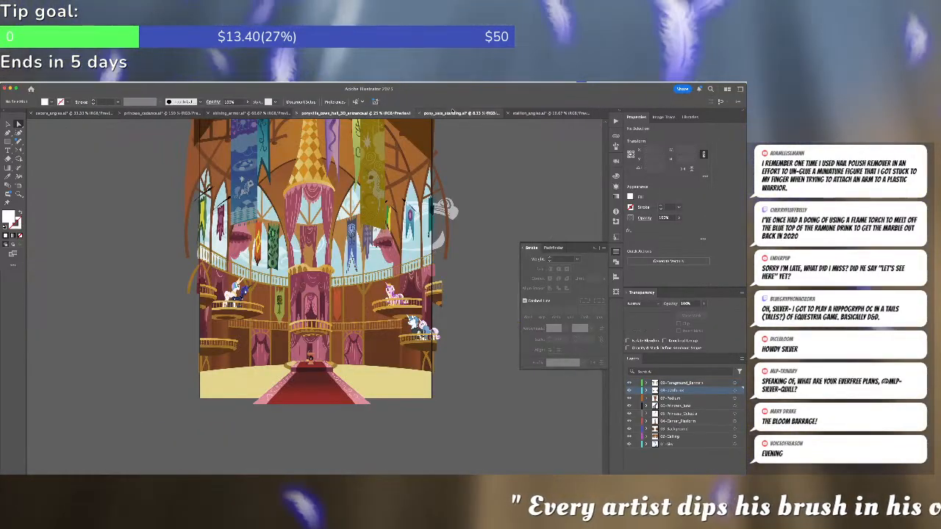
{"action": "left_click", "coordinate": [452, 112]}
{"action": "left_click", "coordinate": [252, 113]}
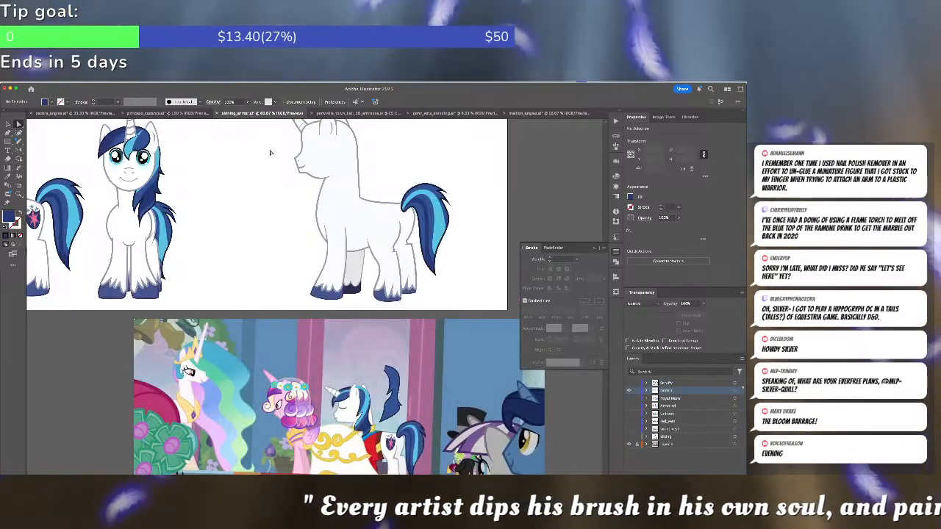
Draw a closed dark blue, strokeless shade shape over the reference's lower mane, from the back edge down past the mane's lower tip
{"action": "scroll", "coordinate": [312, 200], "scroll_direction": "down", "scroll_amount": 3}
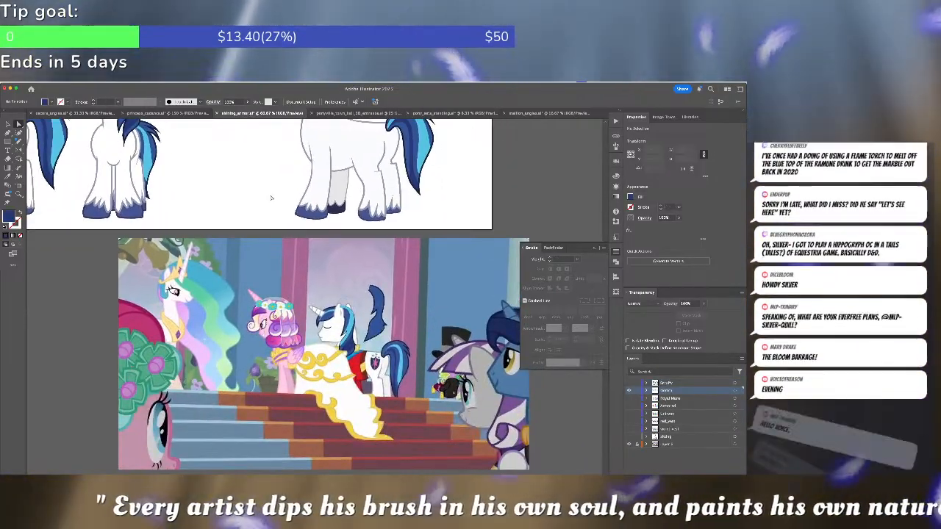
{"action": "scroll", "coordinate": [349, 302], "scroll_direction": "up", "scroll_amount": 1}
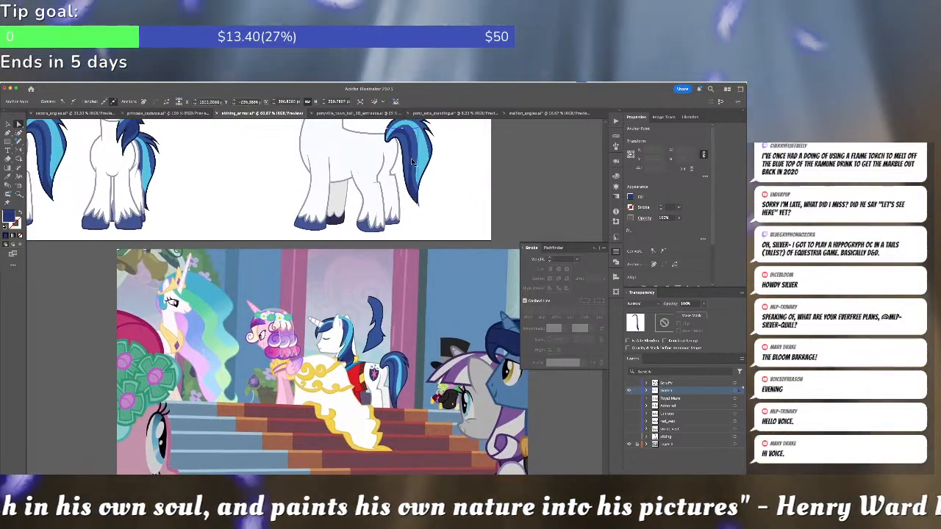
{"action": "scroll", "coordinate": [396, 345], "scroll_direction": "up", "scroll_amount": 2}
{"action": "scroll", "coordinate": [396, 346], "scroll_direction": "up", "scroll_amount": 3}
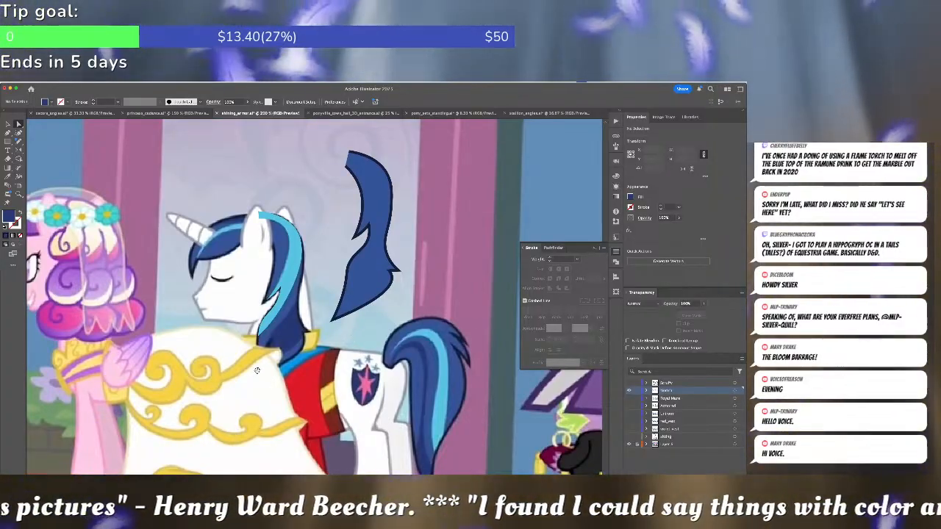
{"action": "key", "text": "p"}
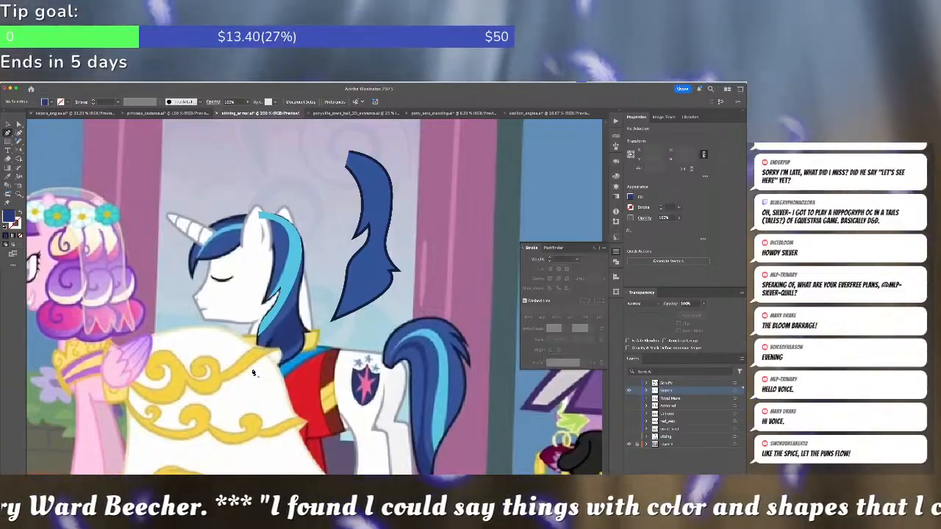
{"action": "left_click", "coordinate": [252, 372]}
{"action": "left_click", "coordinate": [266, 345]}
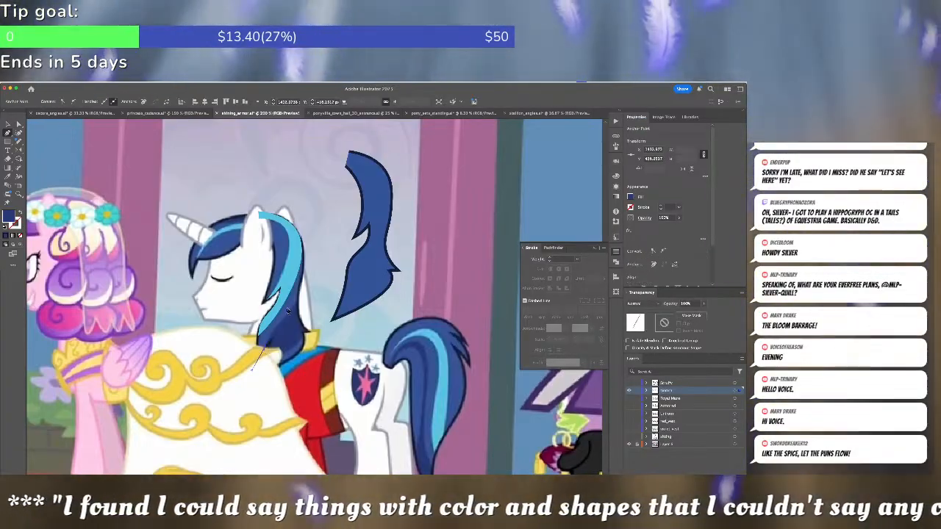
{"action": "left_click", "coordinate": [300, 305]}
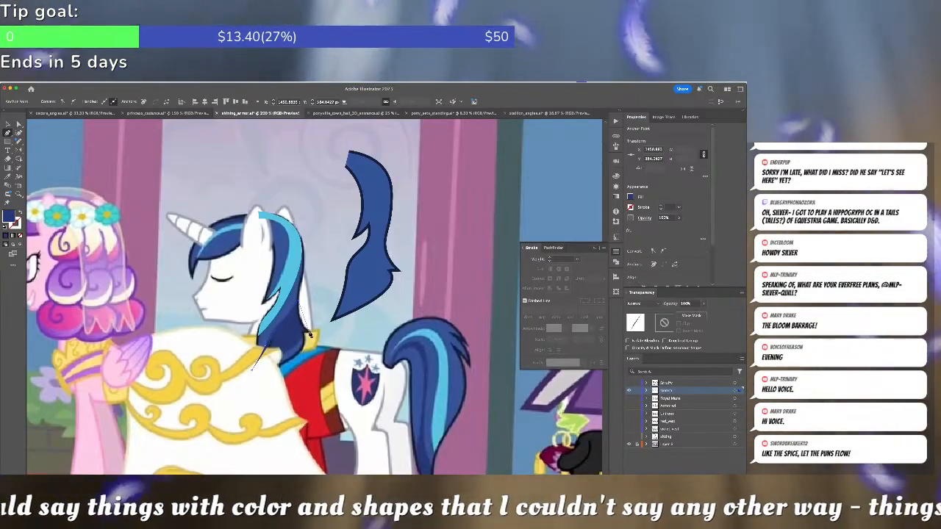
{"action": "key", "text": "super+z"}
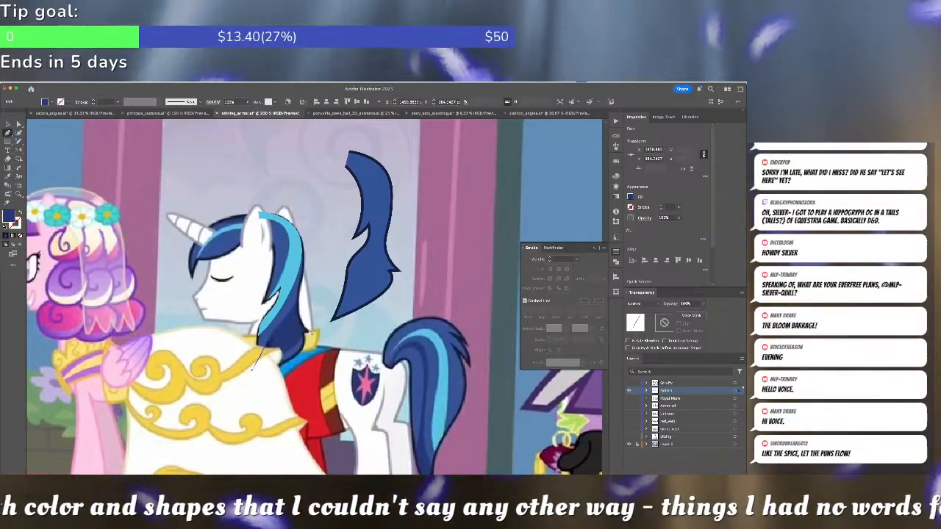
{"action": "left_click", "coordinate": [311, 335]}
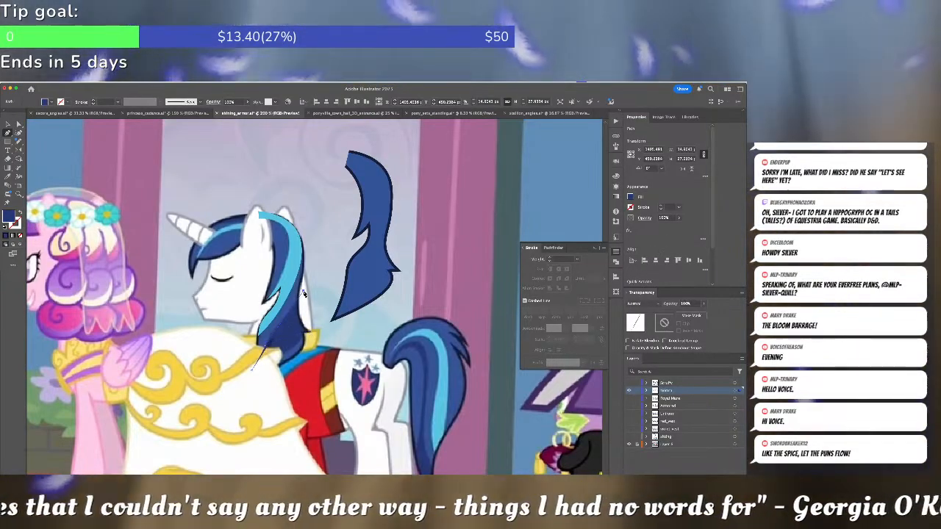
{"action": "left_click", "coordinate": [305, 337]}
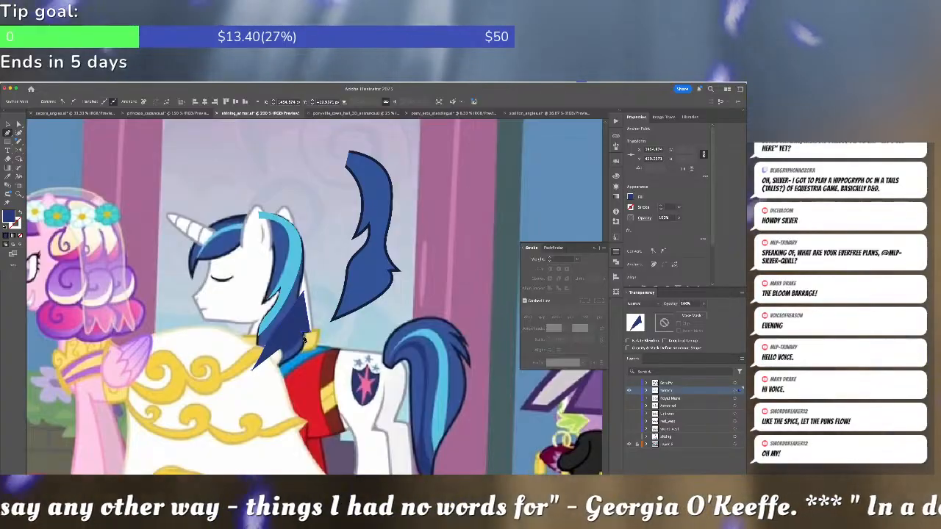
{"action": "left_click", "coordinate": [304, 338]}
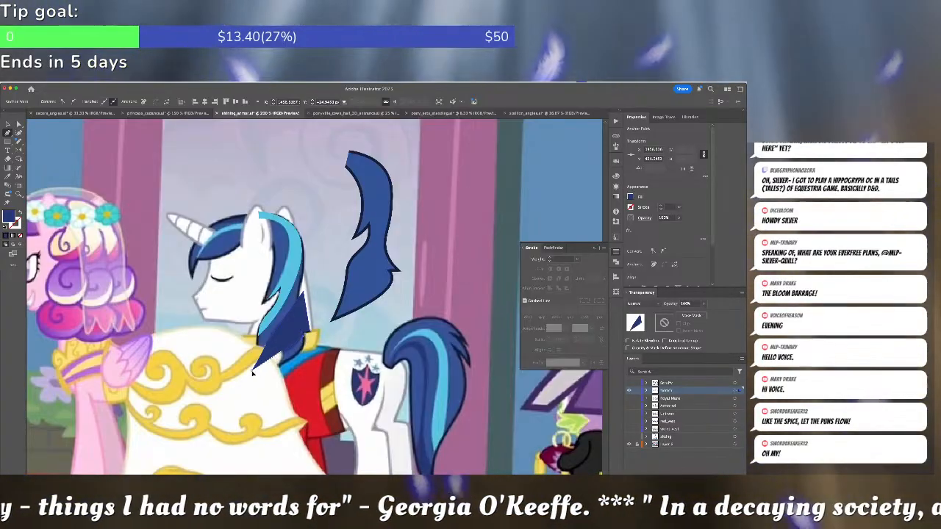
{"action": "left_click", "coordinate": [252, 371]}
Swap the shade shape's fill and stroke so it is an unfilled dark blue outline
{"action": "left_click", "coordinate": [18, 133]}
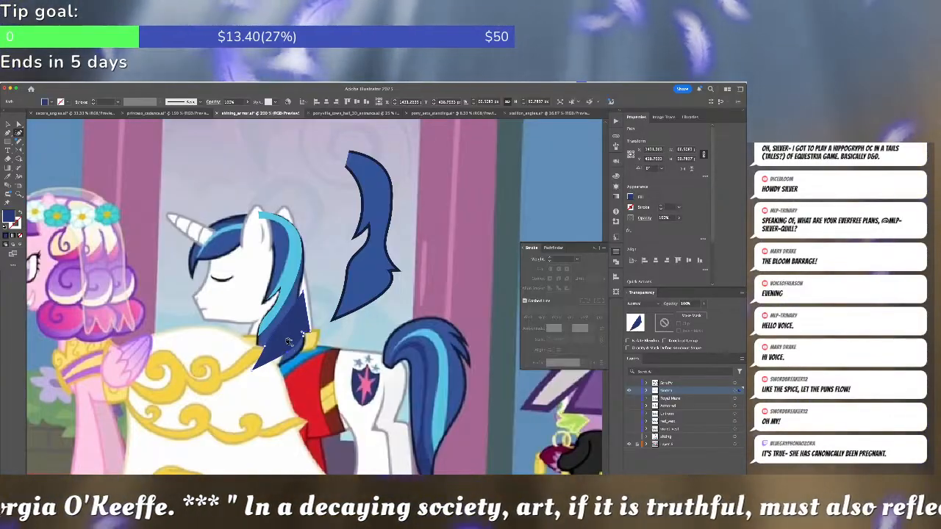
{"action": "key", "text": "shift+x"}
{"action": "scroll", "coordinate": [285, 357], "scroll_direction": "up", "scroll_amount": 1}
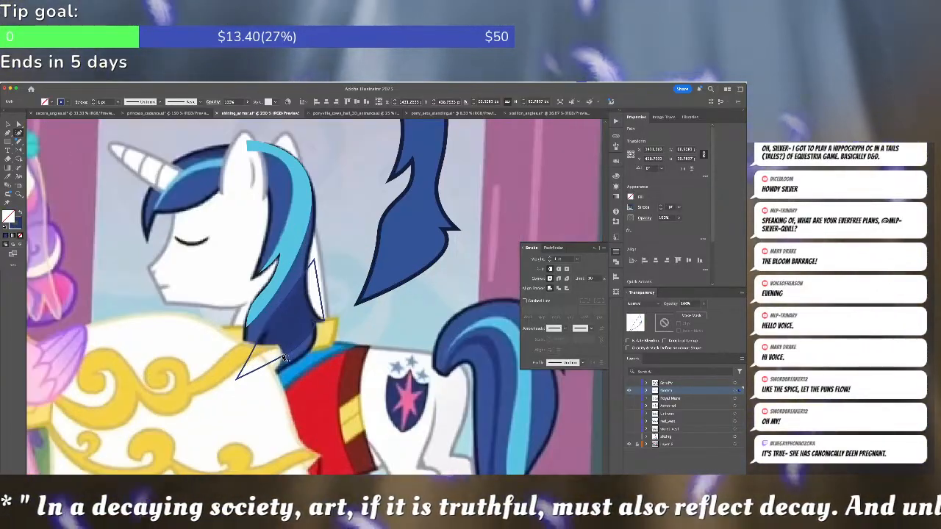
Cut a pointed, curved notch into the lower front edge of the separate blue mane shape and deselect it
{"action": "left_click", "coordinate": [382, 270]}
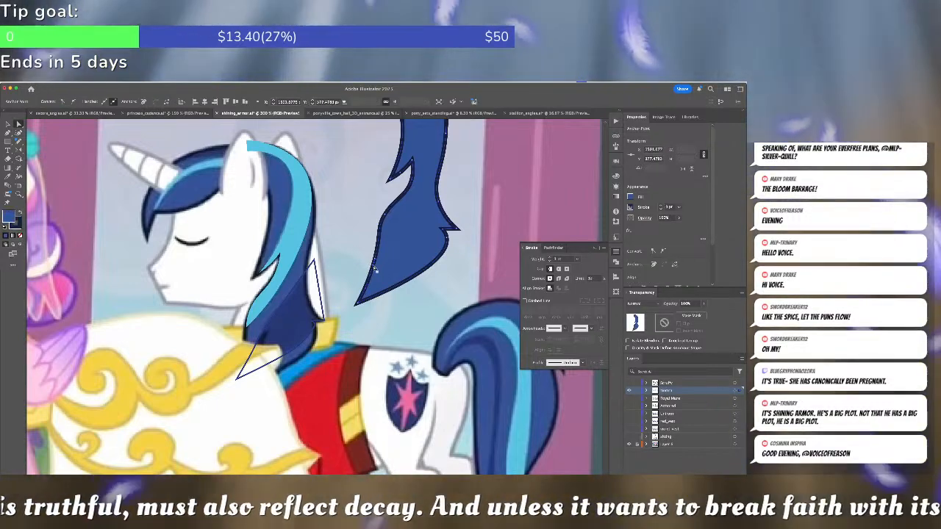
{"action": "mouse_move", "coordinate": [376, 269]}
{"action": "left_mouse_down"}
{"action": "mouse_move", "coordinate": [401, 245]}
{"action": "mouse_move", "coordinate": [374, 258]}
{"action": "left_mouse_up"}
{"action": "key", "text": "p"}
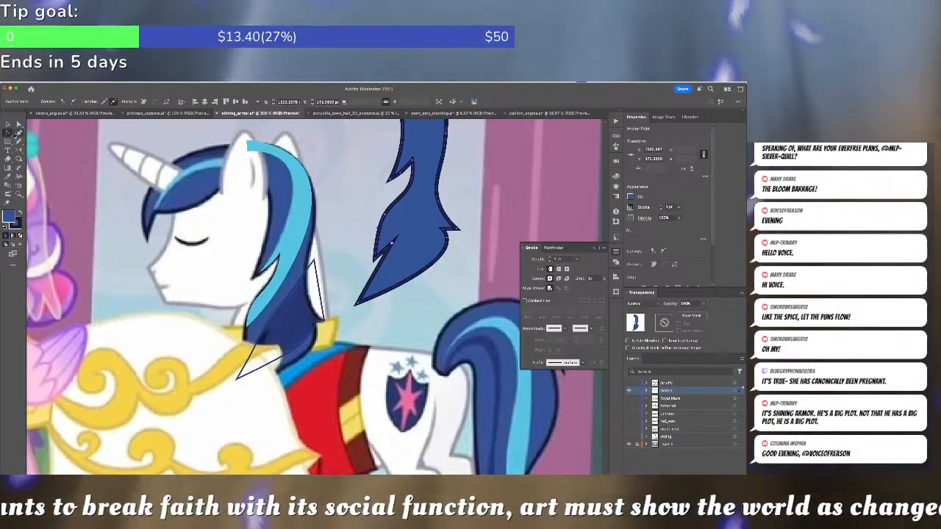
{"action": "left_click", "coordinate": [18, 133]}
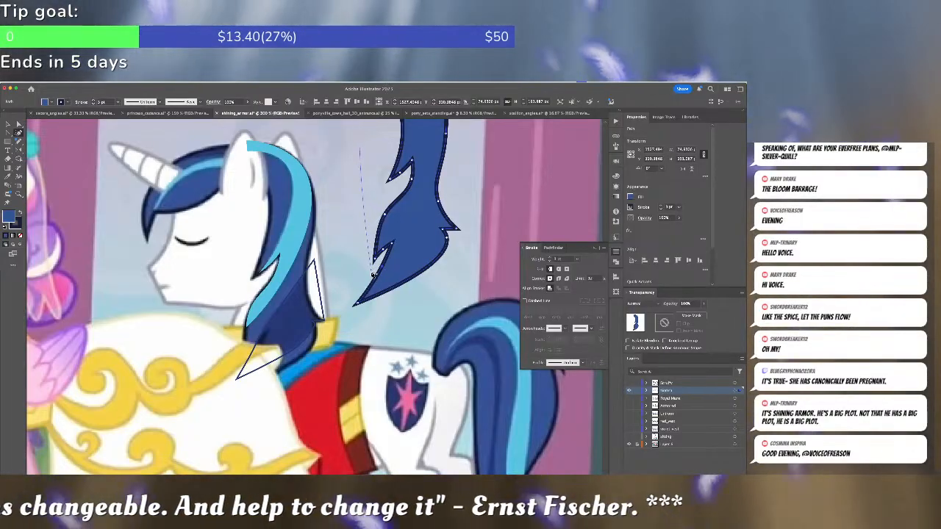
{"action": "key", "text": "super+shift+a"}
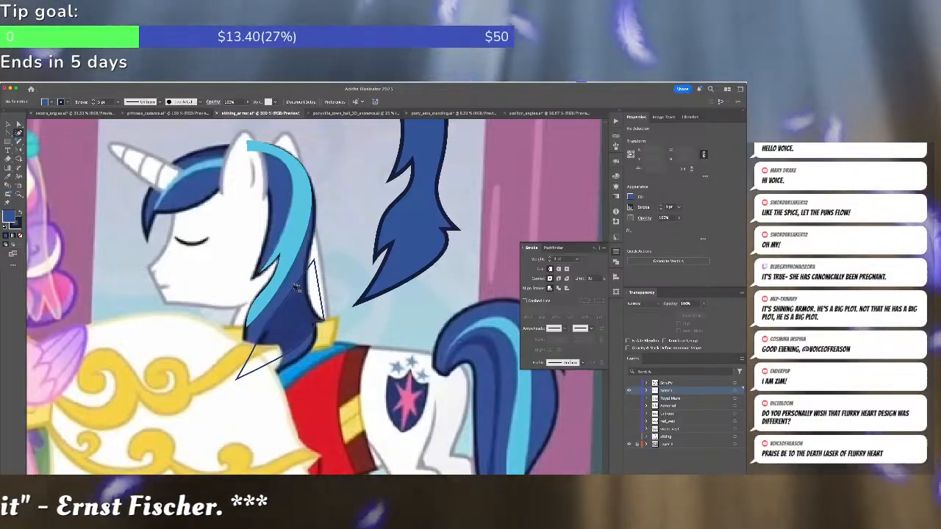
Adjust the shade outline's points along the lower mane, extend its lower tip slightly outward, and deselect it
{"action": "left_click", "coordinate": [296, 289]}
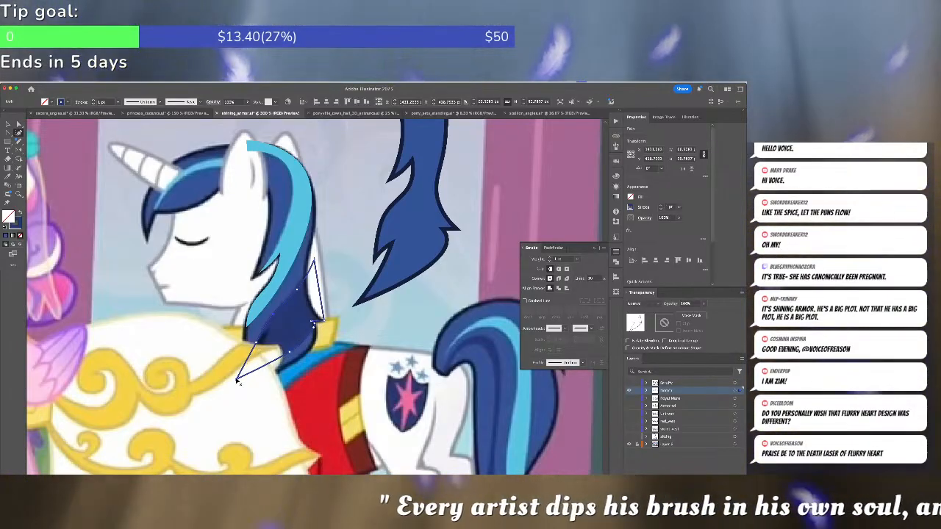
{"action": "left_click_drag", "start_coordinate": [236, 380], "coordinate": [230, 383]}
{"action": "left_click", "coordinate": [236, 381]}
{"action": "key", "text": "Delete"}
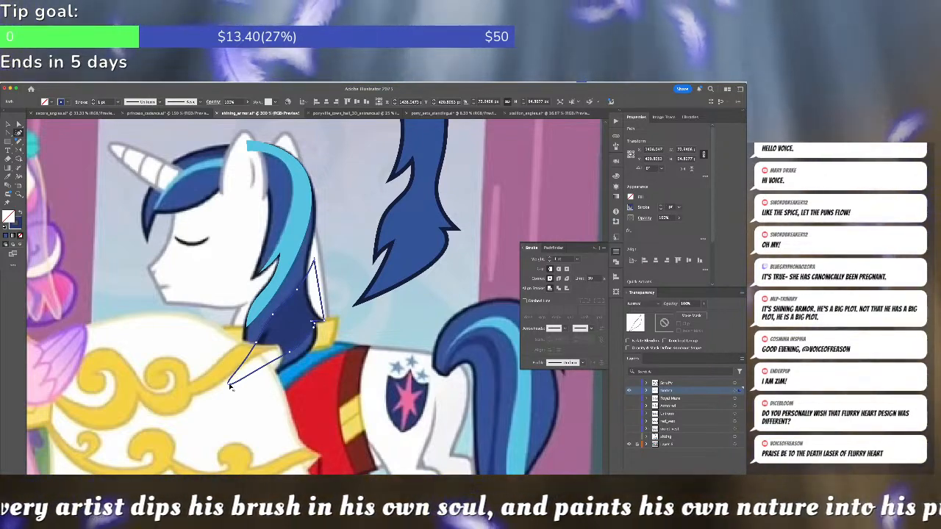
{"action": "left_click_drag", "start_coordinate": [230, 385], "coordinate": [227, 383]}
{"action": "left_click", "coordinate": [345, 384], "text": "super"}
Move the separate blue mane shape back over the reference pony's mane, beneath the light blue streak
{"action": "key", "text": "super+minus"}
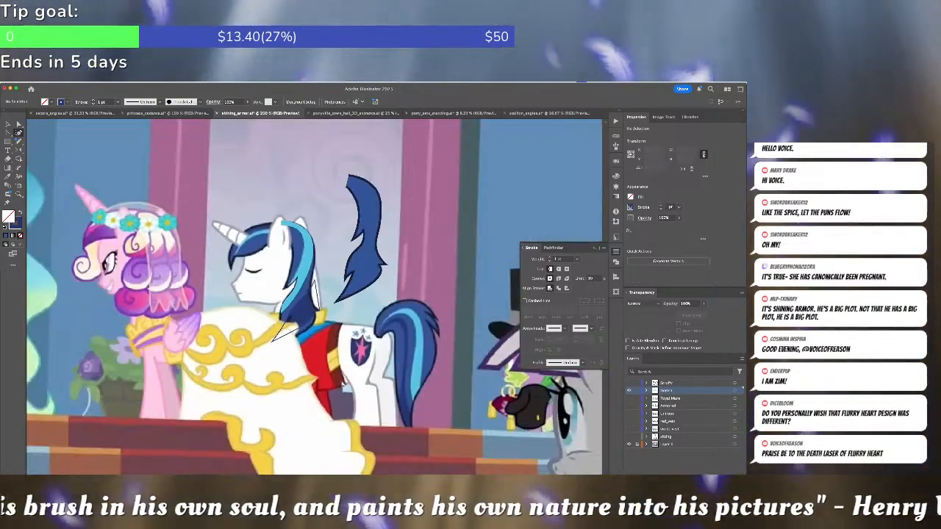
{"action": "left_click_drag", "start_coordinate": [388, 241], "coordinate": [302, 309]}
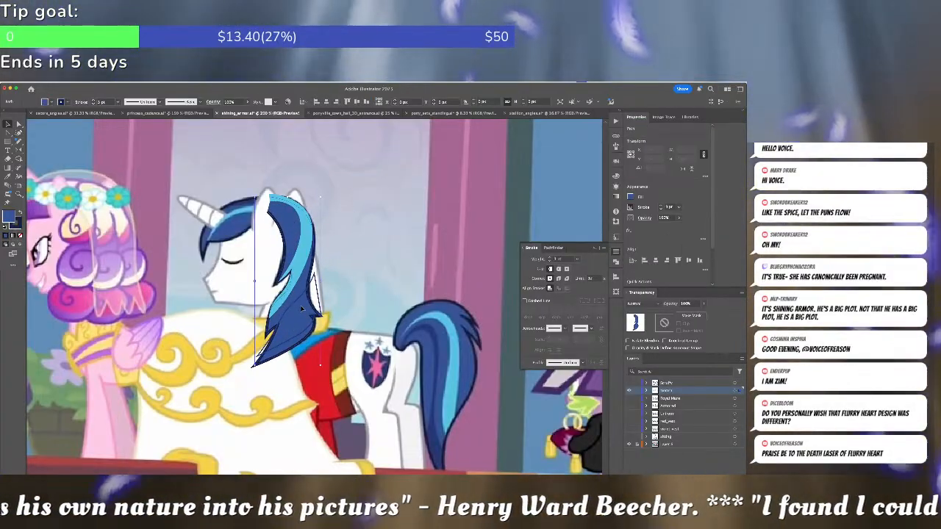
{"action": "left_click", "coordinate": [317, 276]}
{"action": "left_click", "coordinate": [311, 264]}
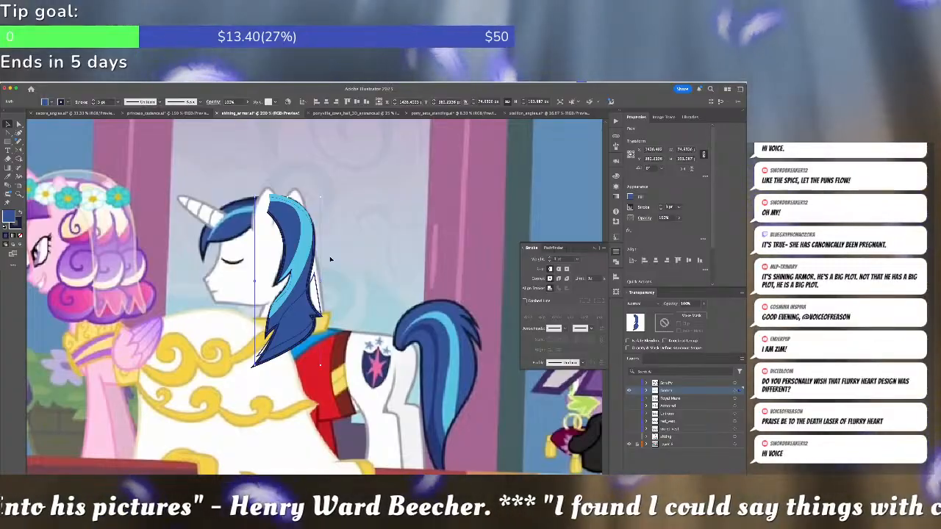
Cut the blue mane shape and paste it in front of the light blue streak and the shade outline
{"action": "key", "text": "x"}
{"action": "key", "text": "i"}
{"action": "key", "text": "v"}
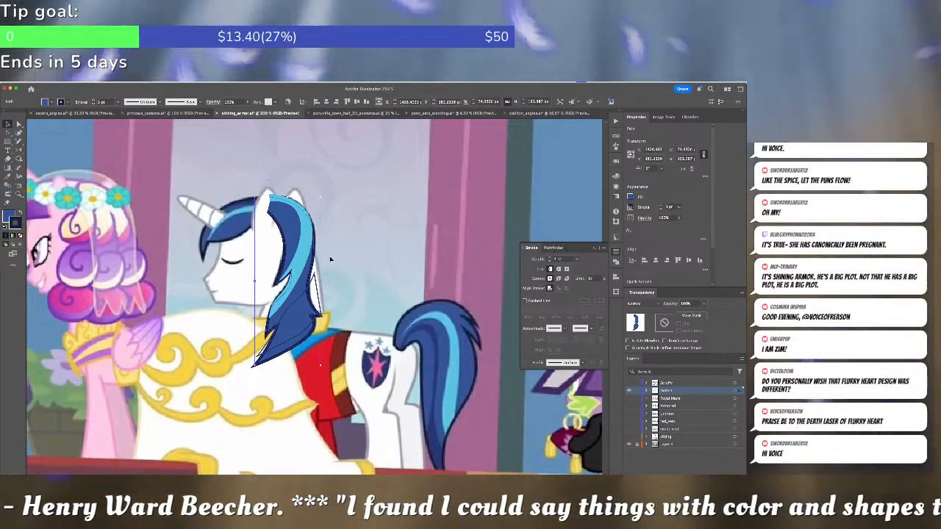
{"action": "key", "text": "super+x"}
{"action": "key", "text": "super+f"}
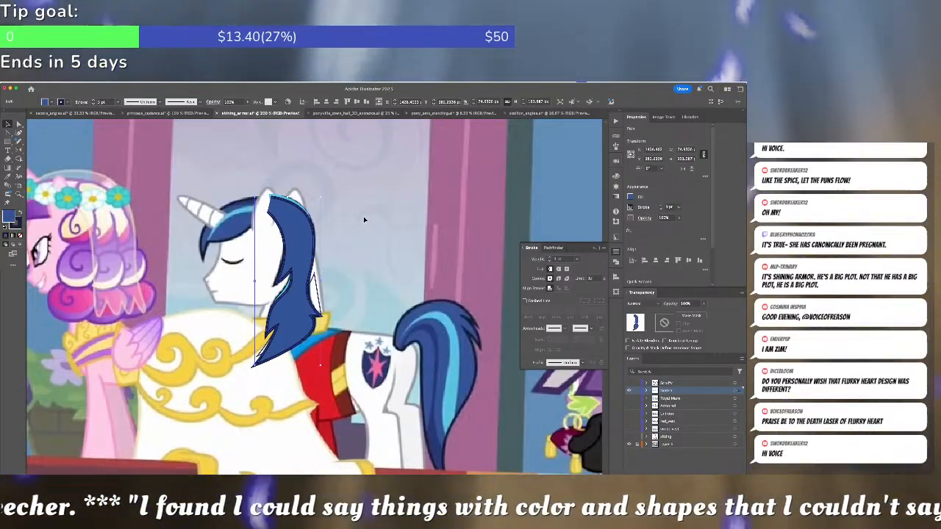
Remove the fill from the mane shape in front so only its outline remains, and fill the shade outline with dark blue without a stroke
{"action": "key", "text": "slash"}
{"action": "left_click", "coordinate": [363, 217]}
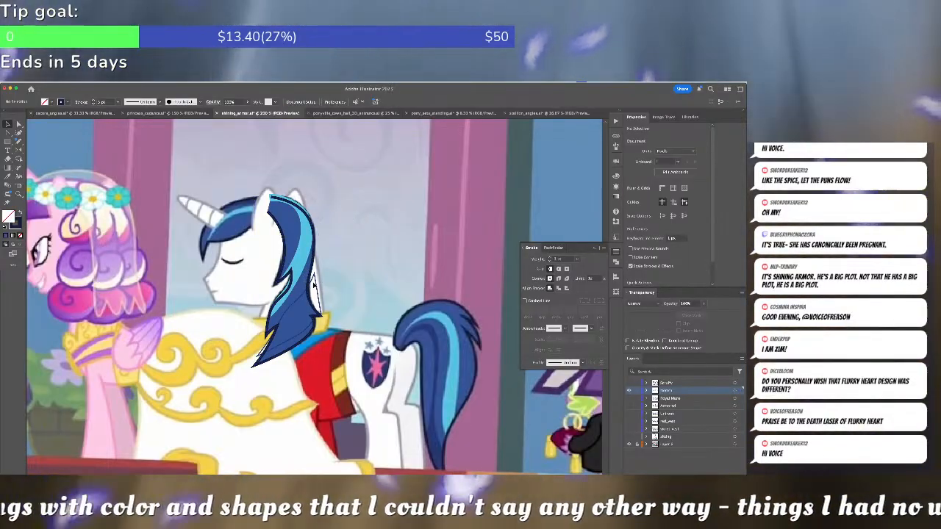
{"action": "left_click", "coordinate": [317, 287]}
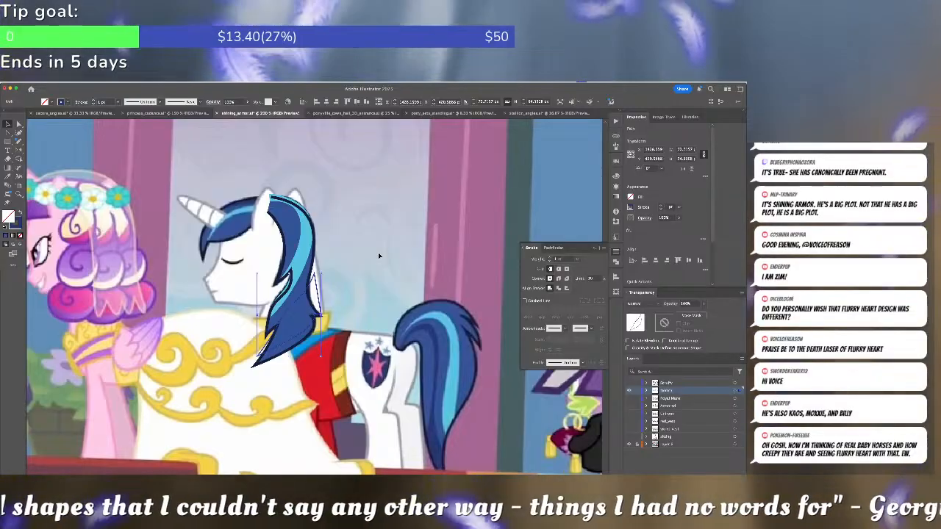
{"action": "left_click", "coordinate": [378, 252]}
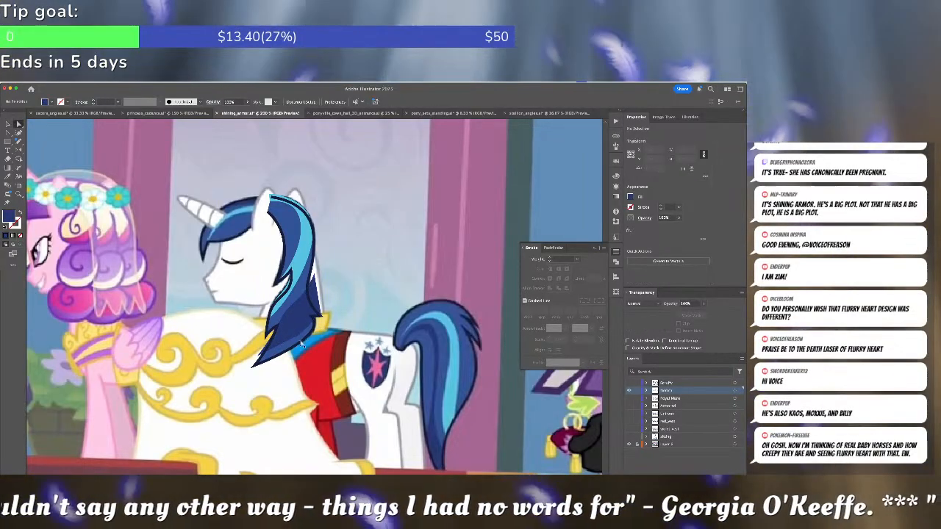
Erase the part of the dark blue shade that sticks out beyond the mane's back edge, above the lower point
{"action": "left_click", "coordinate": [296, 343]}
{"action": "scroll", "coordinate": [292, 341], "scroll_direction": "up", "scroll_amount": 1}
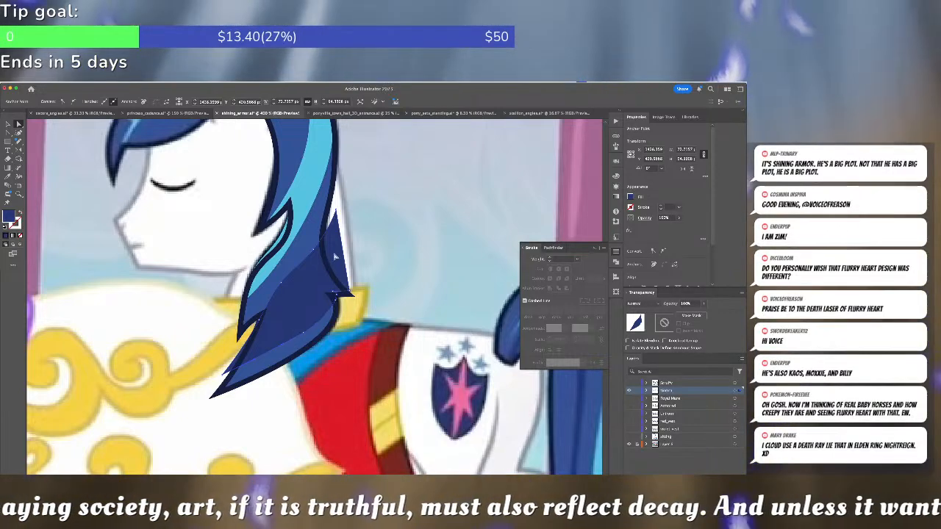
{"action": "key", "text": "shift+e"}
{"action": "mouse_move", "coordinate": [336, 211]}
{"action": "left_mouse_down"}
{"action": "mouse_move", "coordinate": [335, 262]}
{"action": "mouse_move", "coordinate": [356, 306]}
{"action": "left_mouse_up"}
{"action": "key", "text": "a"}
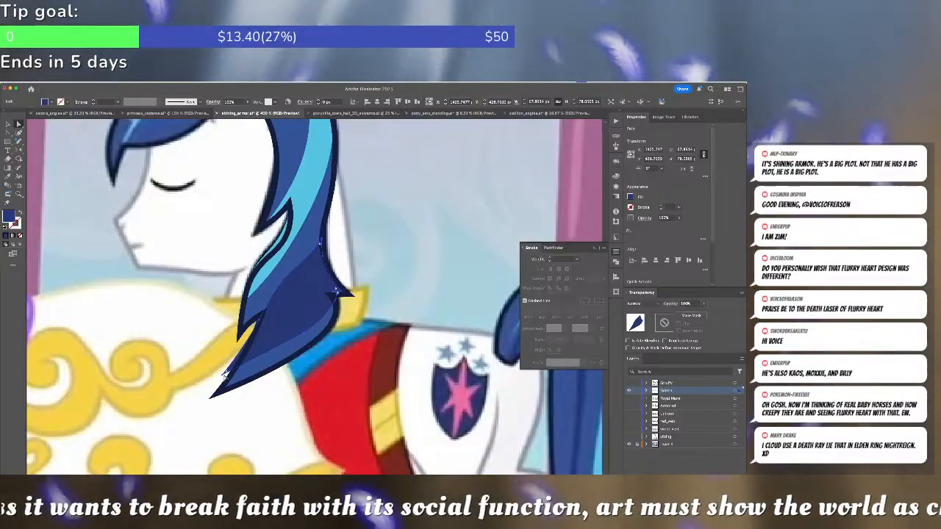
Examine the shaded mane against the whole reference scene and the pony drawings above it
{"action": "key", "text": "ctrl+minus"}
{"action": "key", "text": "ctrl+minus"}
{"action": "key", "text": "ctrl+minus"}
{"action": "key", "text": "ctrl+minus"}
{"action": "key", "text": "ctrl+minus"}
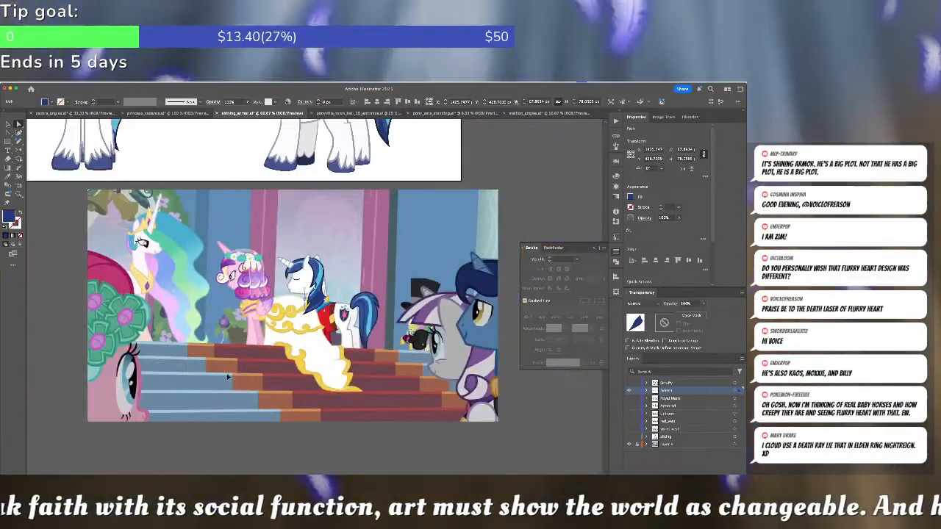
{"action": "scroll", "coordinate": [250, 317], "scroll_direction": "up", "scroll_amount": 5}
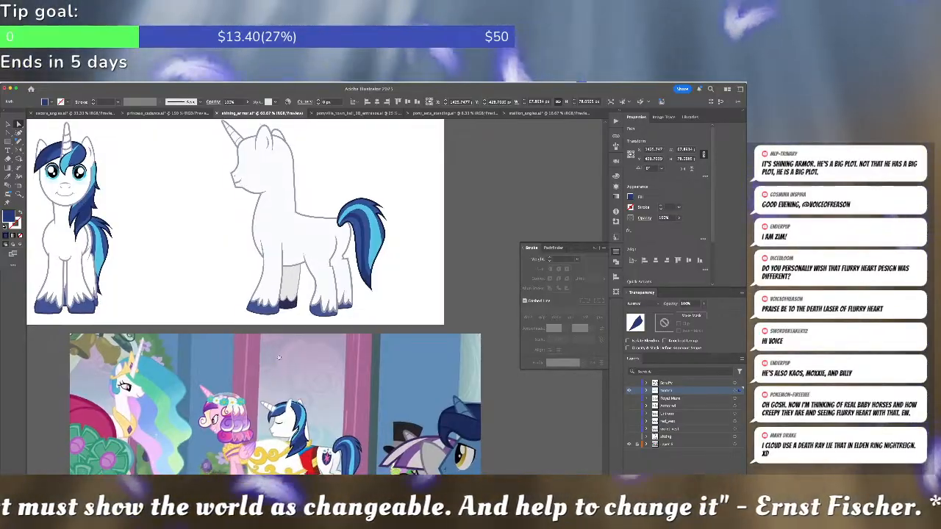
{"action": "key", "text": "ctrl+plus"}
{"action": "key", "text": "ctrl+plus"}
{"action": "key", "text": "ctrl+plus"}
{"action": "key", "text": "ctrl+plus"}
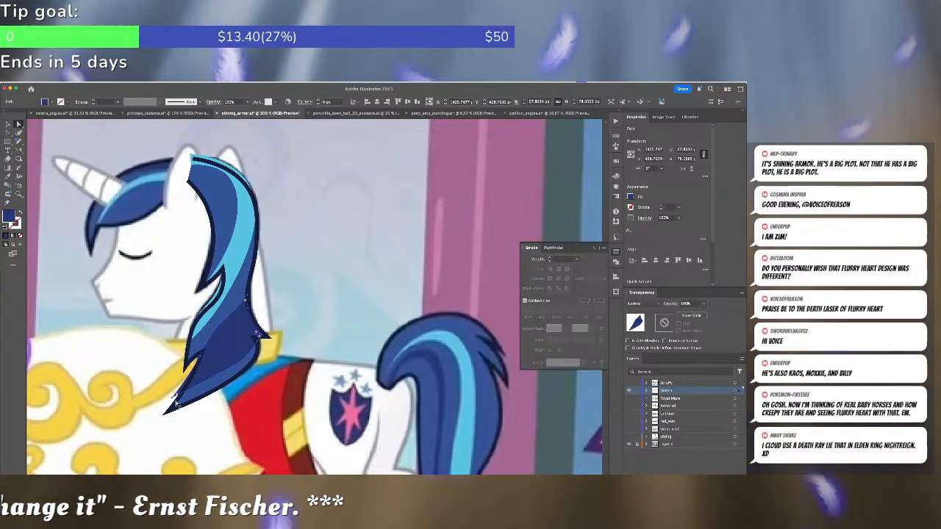
Clean up the dark blue shade's points at its lower tip and at the back notch so its edge stays within the outline
{"action": "left_click", "coordinate": [176, 401]}
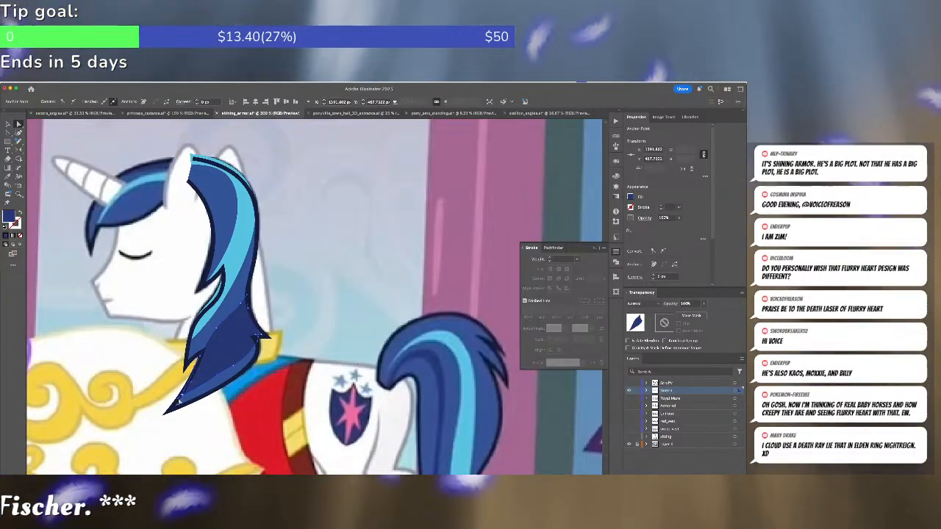
{"action": "scroll", "coordinate": [243, 366], "scroll_direction": "up", "scroll_amount": 7}
{"action": "scroll", "coordinate": [305, 320], "scroll_direction": "down", "scroll_amount": 4}
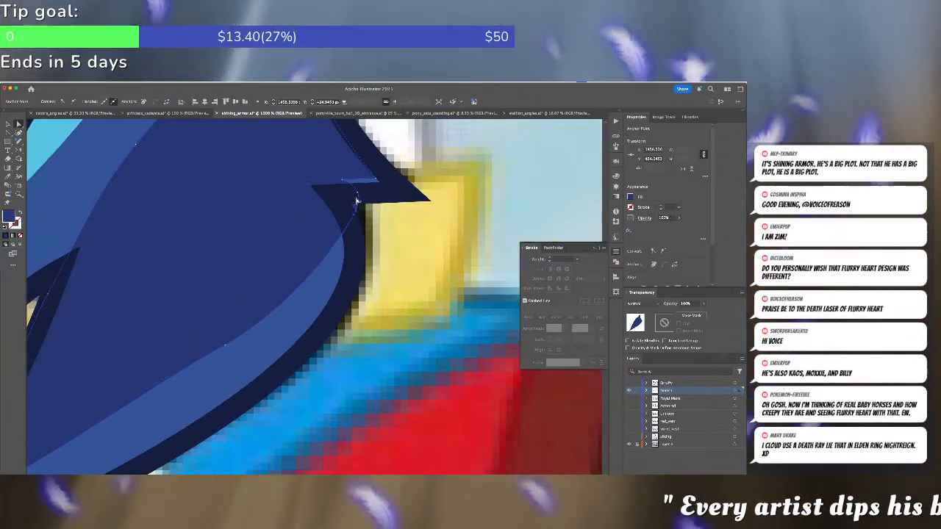
{"action": "left_click", "coordinate": [343, 183]}
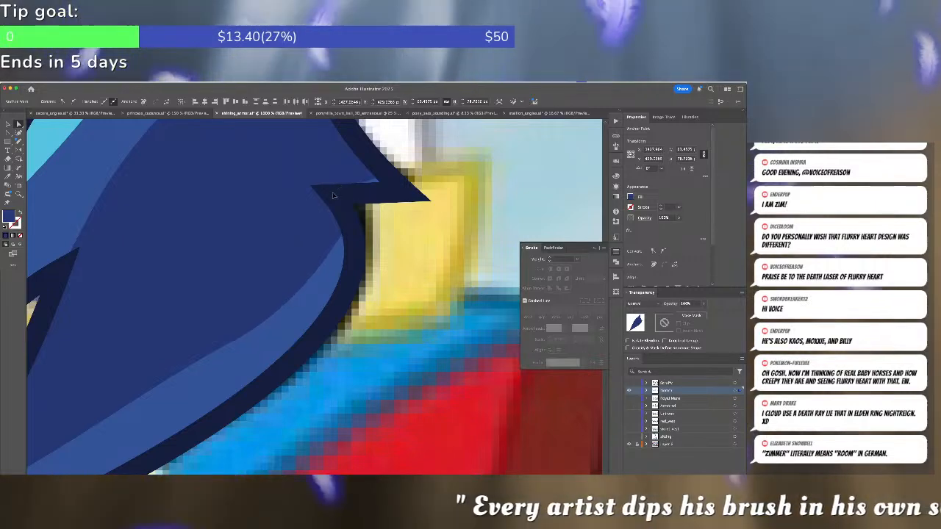
{"action": "left_click", "coordinate": [345, 186]}
{"action": "left_click_drag", "start_coordinate": [396, 191], "coordinate": [465, 237]}
{"action": "left_click", "coordinate": [457, 296]}
{"action": "key", "text": "super+minus"}
{"action": "key", "text": "super+minus"}
{"action": "key", "text": "super+minus"}
{"action": "key", "text": "super+minus"}
{"action": "key", "text": "super+minus"}
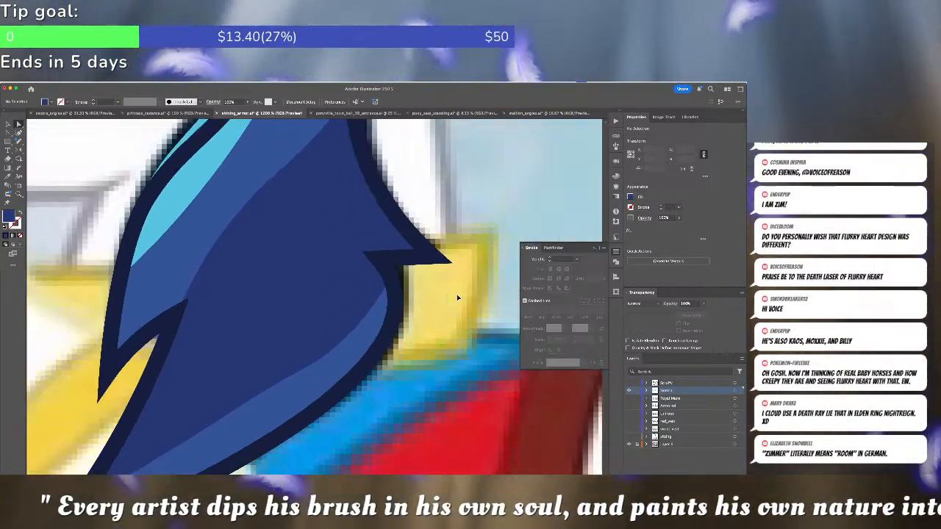
Bend the light blue streak's front edge along the mane outline below the front notch with the Curvature tool, and deselect it
{"action": "key", "text": "super+equal"}
{"action": "key", "text": "super+equal"}
{"action": "key", "text": "super+equal"}
{"action": "left_click_drag", "start_coordinate": [389, 250], "coordinate": [425, 407]}
{"action": "left_click", "coordinate": [336, 266]}
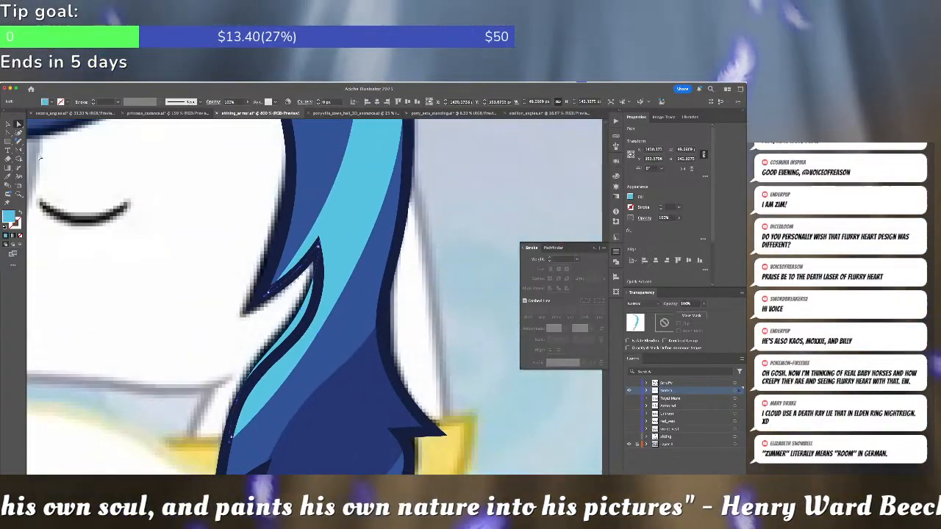
{"action": "left_click", "coordinate": [19, 133]}
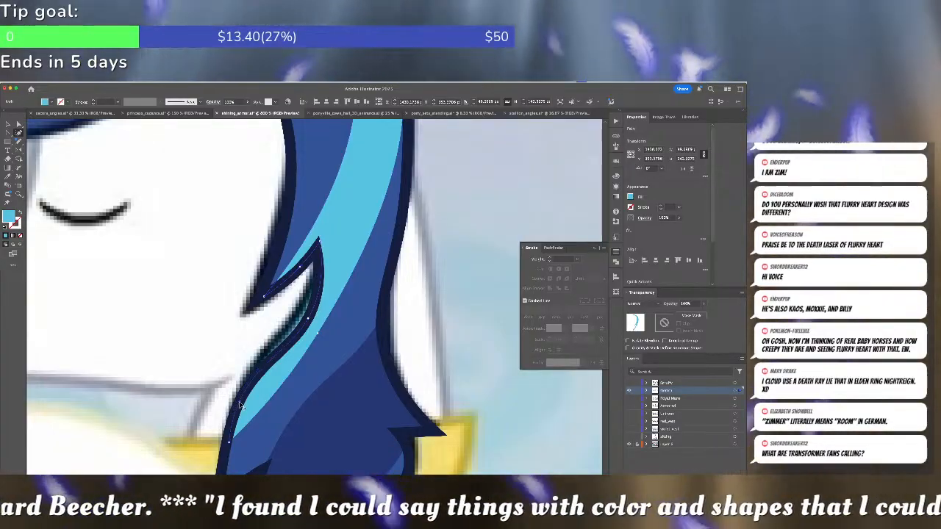
{"action": "key", "text": "super+shift+a"}
{"action": "key", "text": "super+minus"}
{"action": "key", "text": "super+minus"}
{"action": "key", "text": "super+minus"}
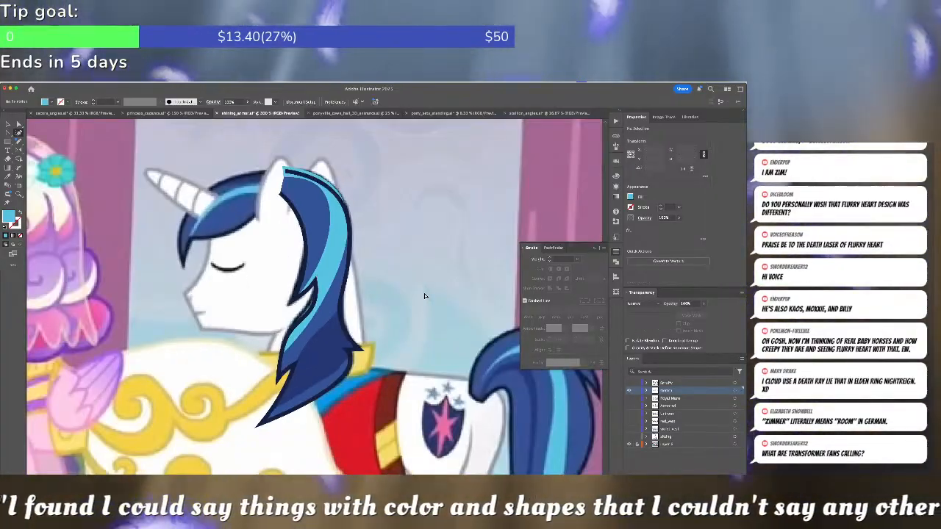
Adjust the light blue streak's top point and upper back curve to fit inside the mane outline, and deselect it
{"action": "key", "text": "super+minus"}
{"action": "key", "text": "super+equal"}
{"action": "key", "text": "super+equal"}
{"action": "left_click_drag", "start_coordinate": [370, 235], "coordinate": [402, 345]}
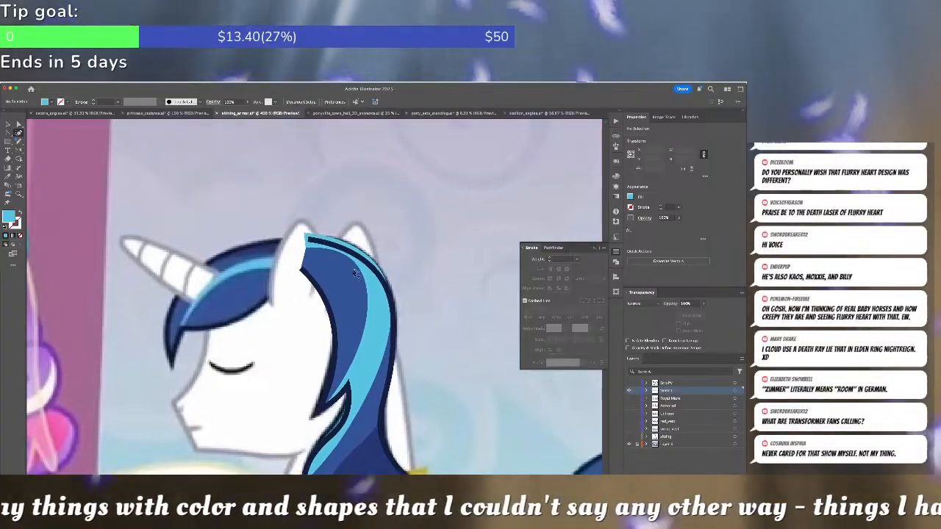
{"action": "key", "text": "v"}
{"action": "left_click", "coordinate": [366, 276]}
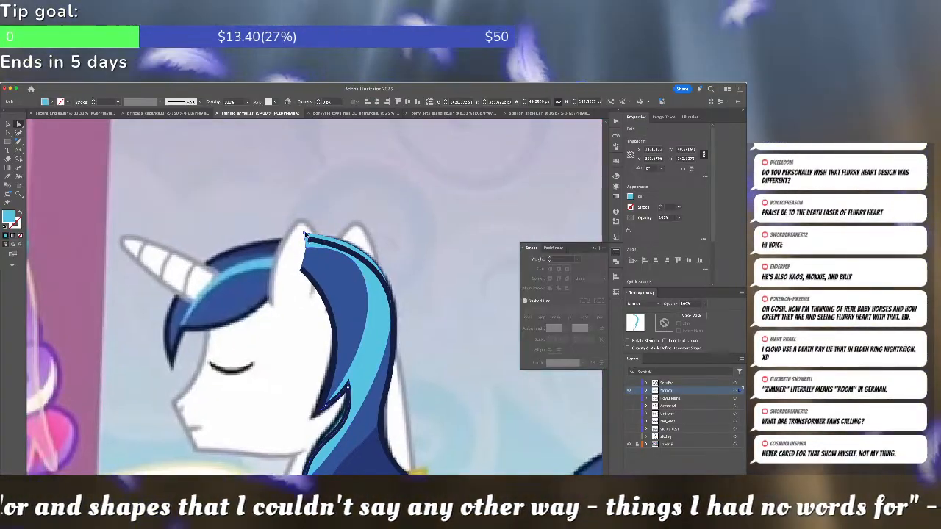
{"action": "left_click", "coordinate": [305, 233]}
{"action": "left_click_drag", "start_coordinate": [380, 268], "coordinate": [379, 274]}
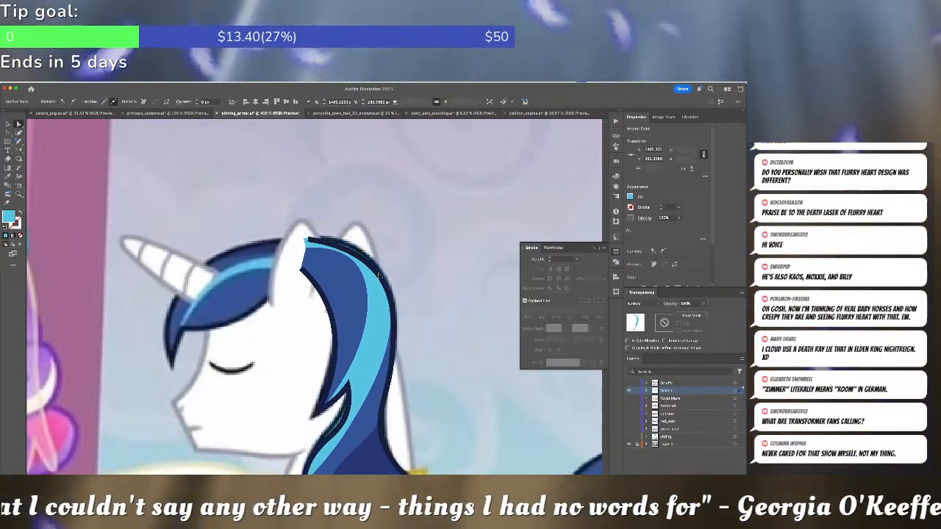
{"action": "left_click", "coordinate": [423, 269]}
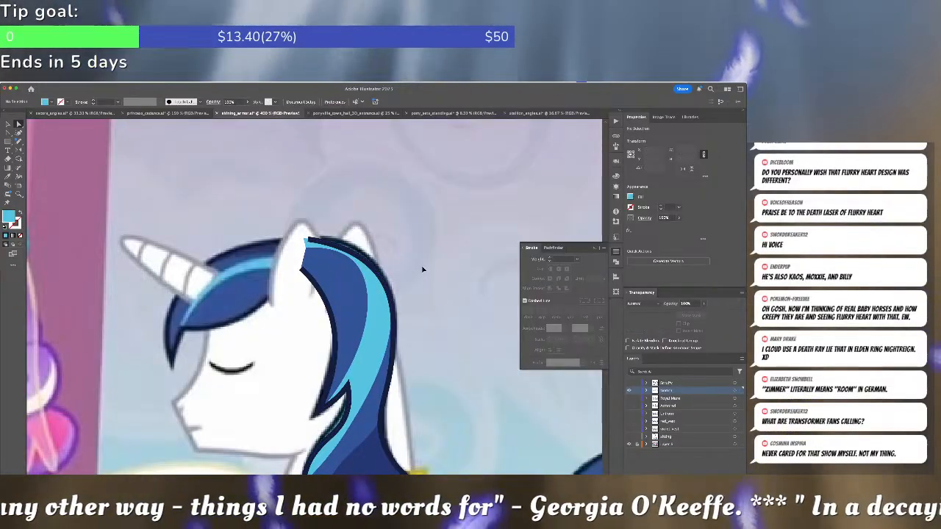
Using the mane's dark outline style, draw the forelock's lower edge with the Pen tool from its front tip to the ear
{"action": "scroll", "coordinate": [423, 269], "scroll_direction": "down", "scroll_amount": 5}
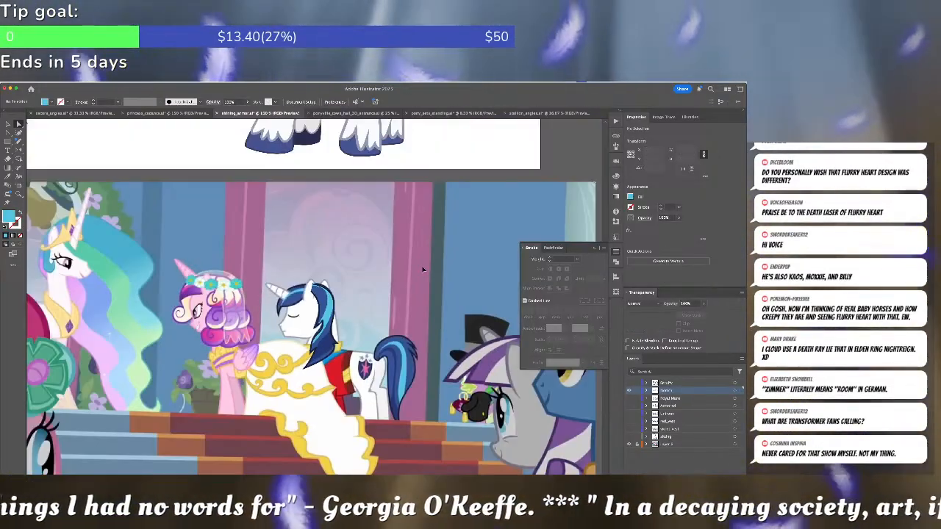
{"action": "scroll", "coordinate": [423, 269], "scroll_direction": "down", "scroll_amount": 2}
{"action": "scroll", "coordinate": [423, 269], "scroll_direction": "up", "scroll_amount": 4}
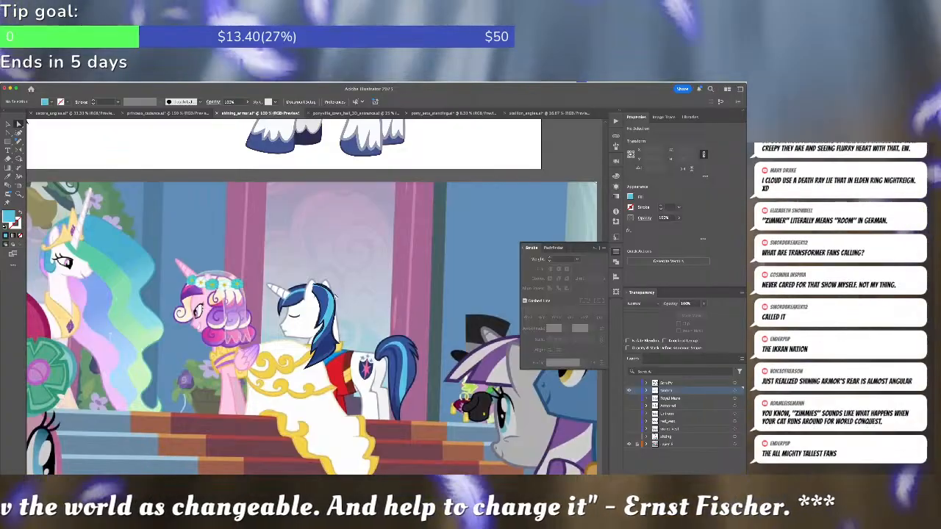
{"action": "scroll", "coordinate": [341, 294], "scroll_direction": "up", "scroll_amount": 3}
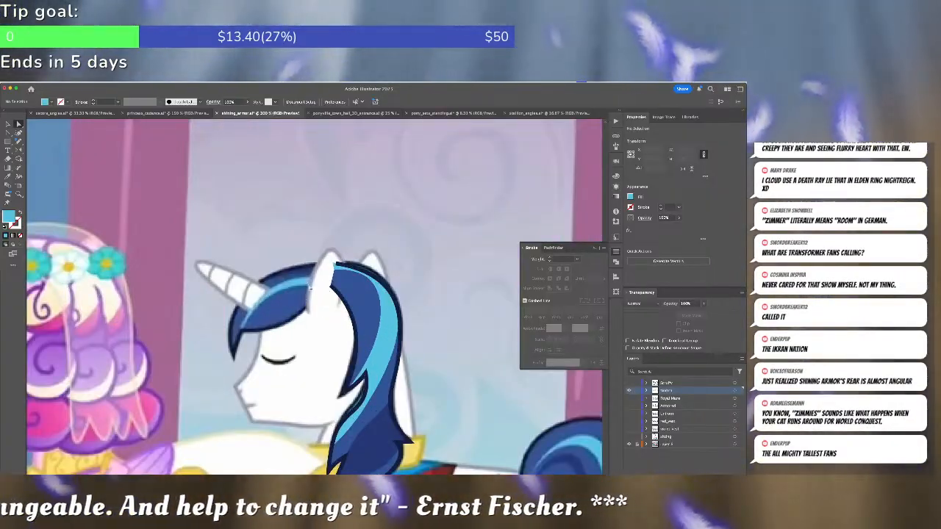
{"action": "scroll", "coordinate": [333, 313], "scroll_direction": "up", "scroll_amount": 1}
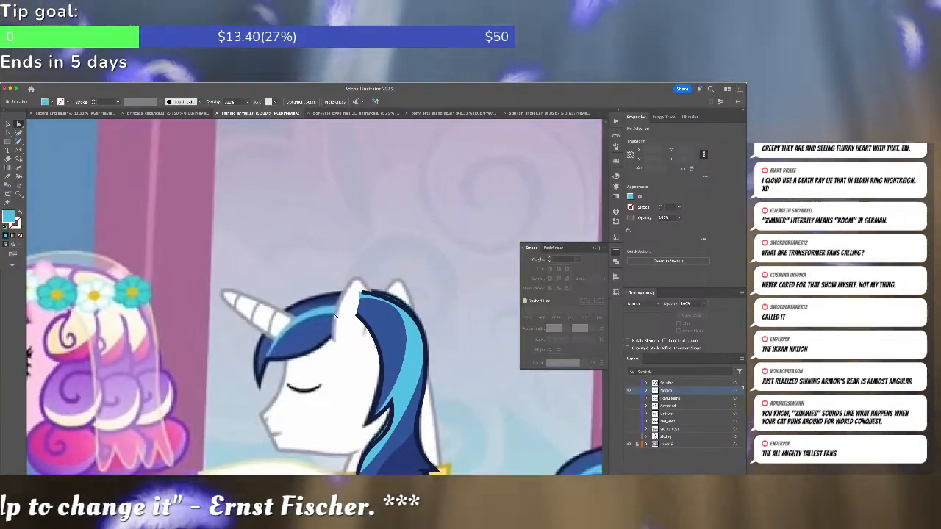
{"action": "left_click", "coordinate": [364, 326]}
{"action": "key", "text": "super+shift+a"}
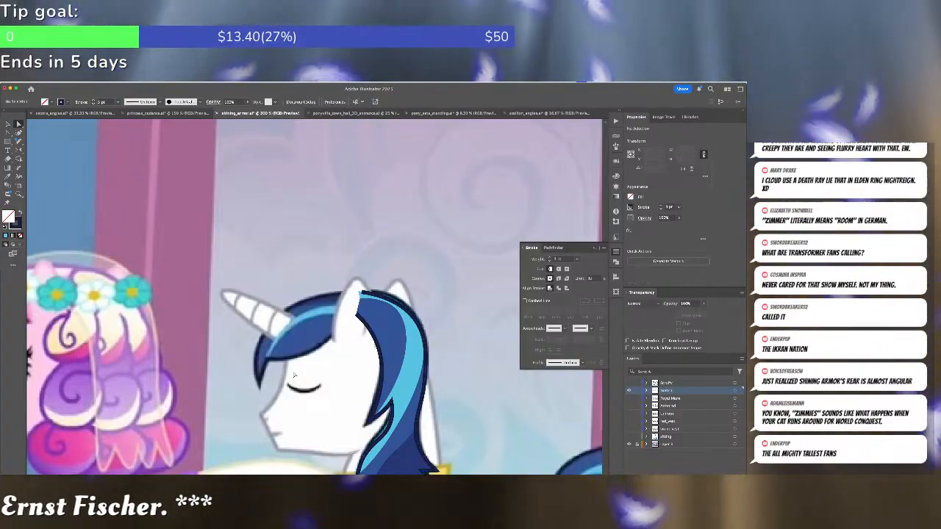
{"action": "key", "text": "p"}
{"action": "left_click", "coordinate": [261, 386]}
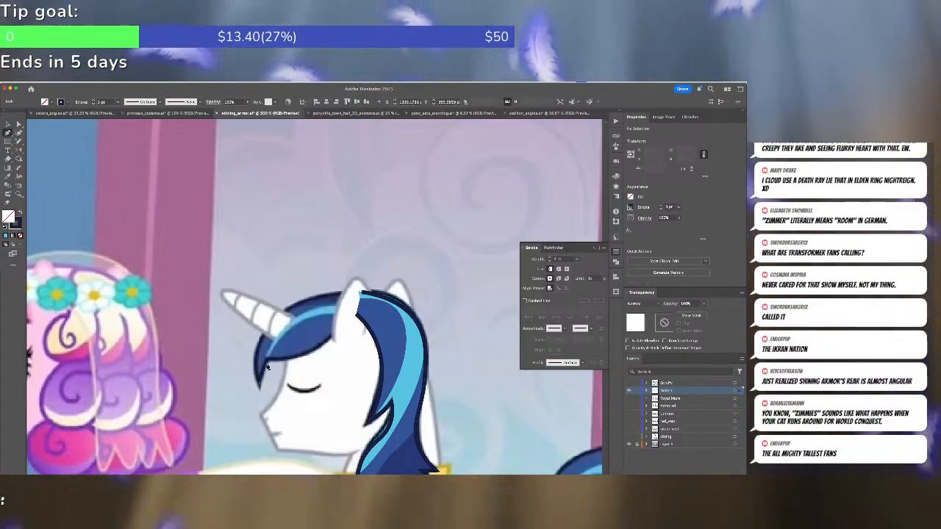
{"action": "left_click", "coordinate": [269, 360]}
{"action": "left_click_drag", "start_coordinate": [341, 321], "coordinate": [363, 278]}
{"action": "key", "text": "super+shift+a"}
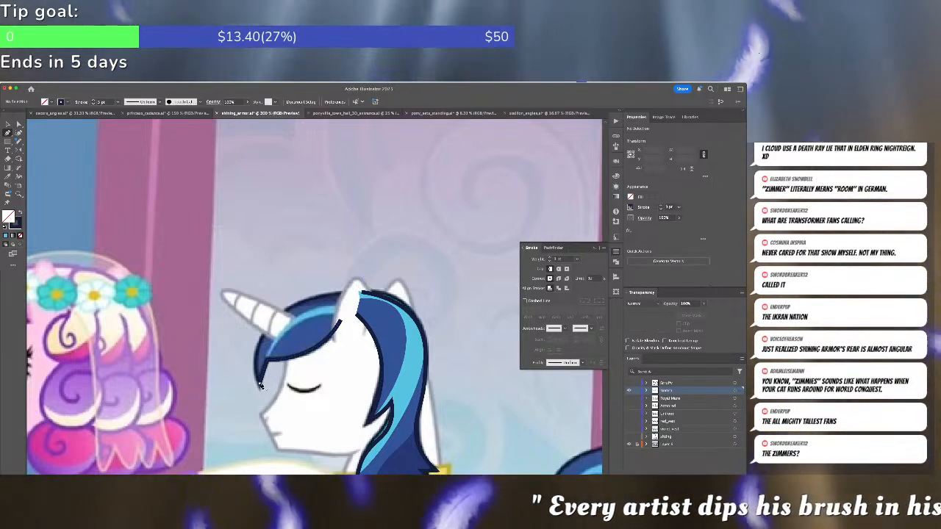
Draw the forelock's curved upper edge from its front tip across the horn's base to the top of the back mane
{"action": "left_click", "coordinate": [259, 385]}
{"action": "mouse_move", "coordinate": [276, 316]}
{"action": "left_mouse_down"}
{"action": "mouse_move", "coordinate": [311, 284]}
{"action": "mouse_move", "coordinate": [368, 297]}
{"action": "left_mouse_up"}
{"action": "key", "text": "super+shift+a"}
{"action": "key", "text": "a"}
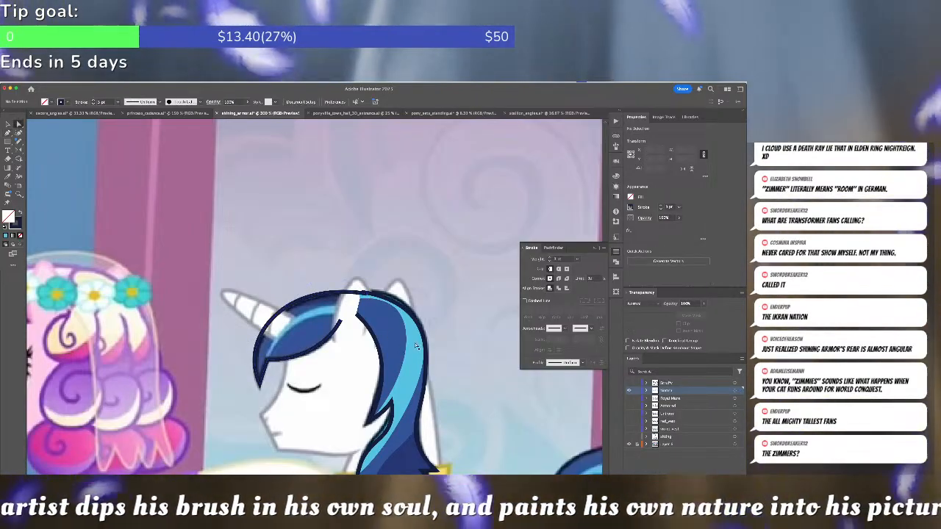
Draw a curved streak across the forelock with the Pen tool, using the back mane streak's light blue fill without a stroke
{"action": "left_click", "coordinate": [414, 346]}
{"action": "key", "text": "super+shift+a"}
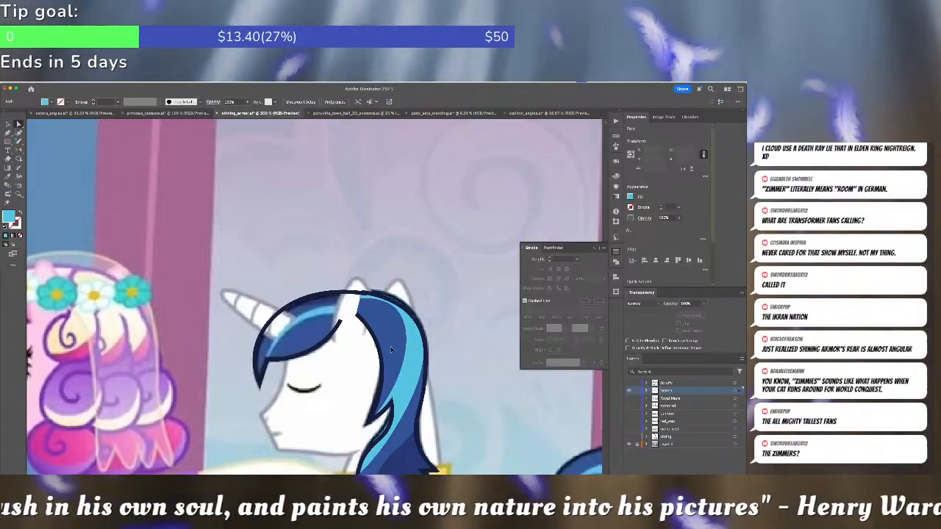
{"action": "key", "text": "p"}
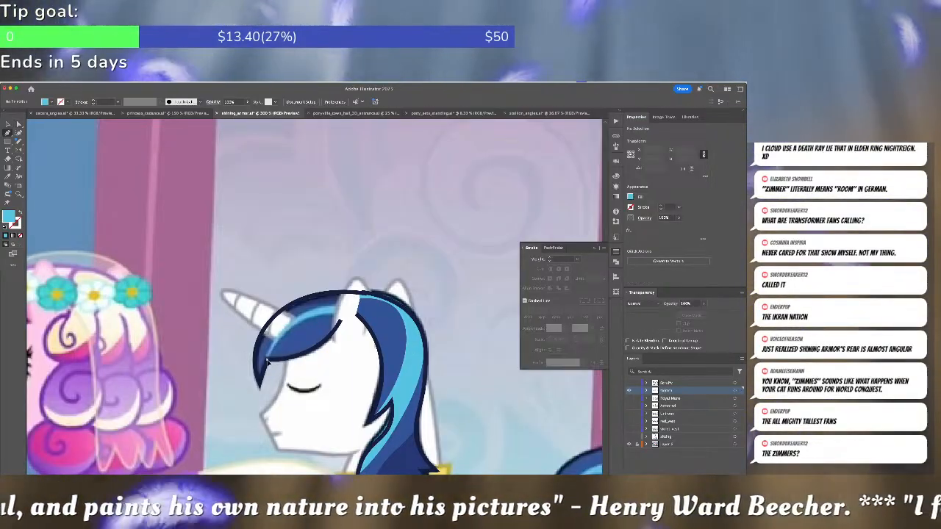
{"action": "left_click", "coordinate": [266, 360]}
{"action": "left_click", "coordinate": [321, 312]}
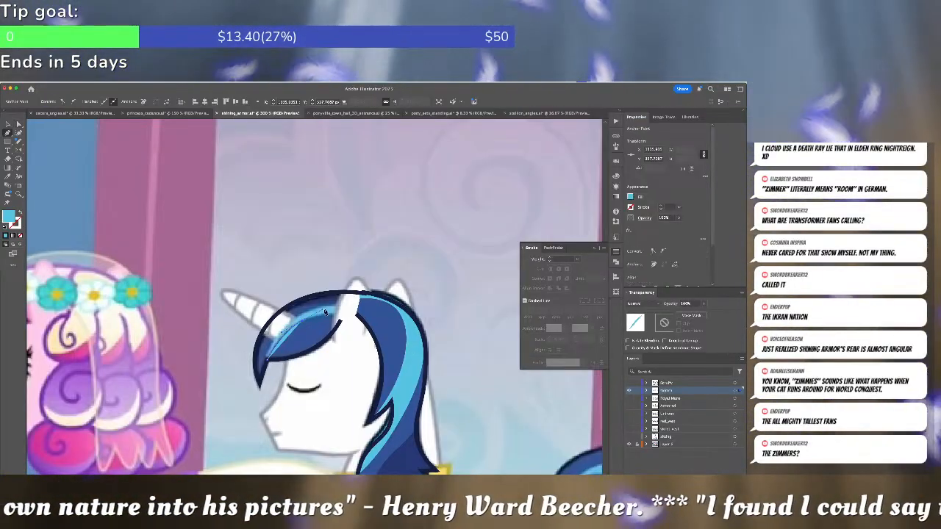
{"action": "left_click", "coordinate": [345, 314]}
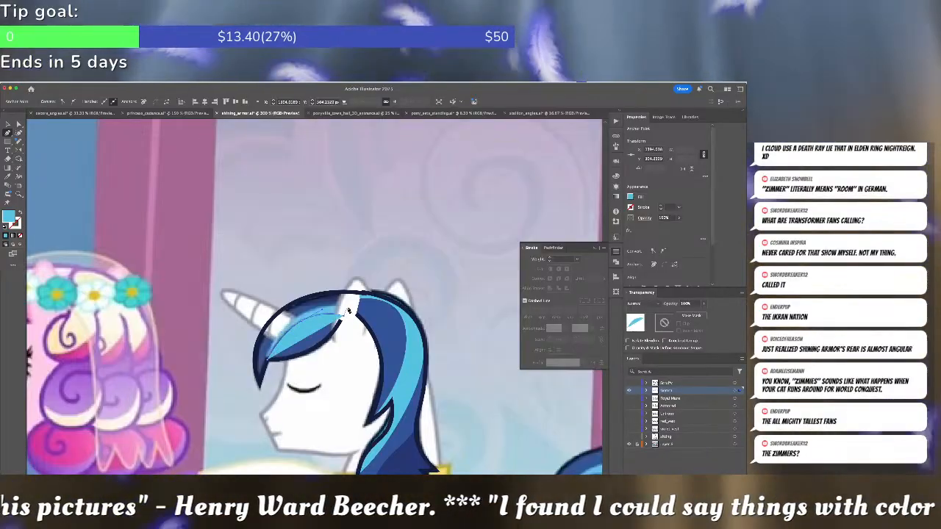
{"action": "left_click", "coordinate": [267, 360]}
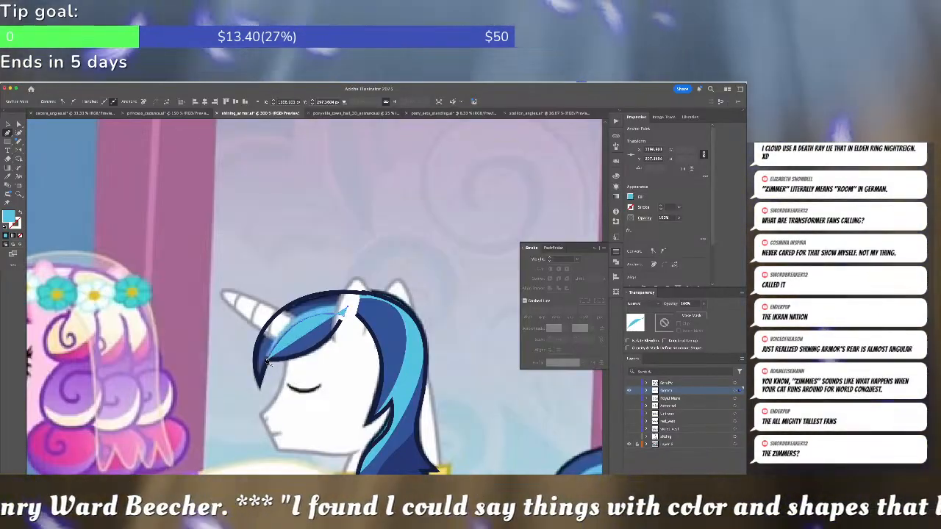
{"action": "left_click_drag", "start_coordinate": [266, 360], "coordinate": [233, 420]}
Adjust the forelock streak's lower end point so that it tucks onto the dark outline at the notch
{"action": "scroll", "coordinate": [261, 378], "scroll_direction": "up", "scroll_amount": 6}
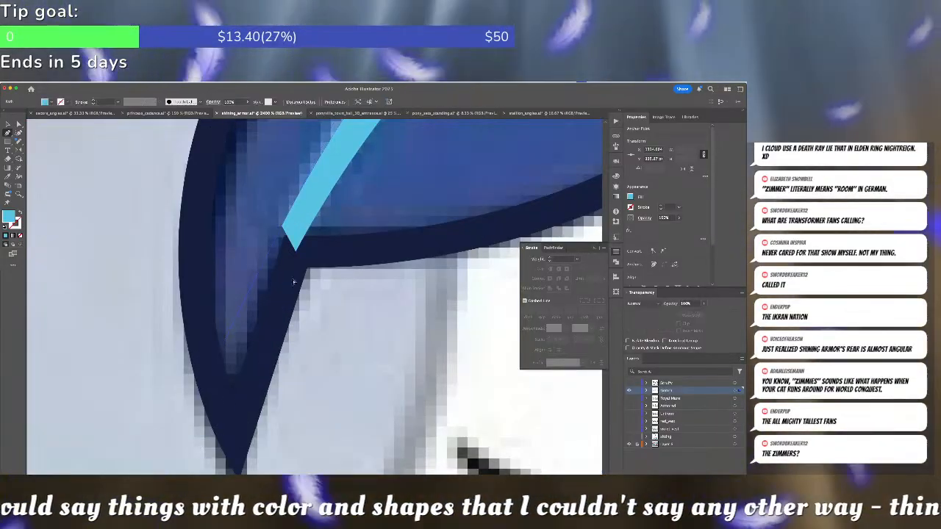
{"action": "left_click", "coordinate": [296, 252]}
{"action": "key", "text": "a"}
{"action": "left_click_drag", "start_coordinate": [282, 228], "coordinate": [284, 238]}
{"action": "left_click_drag", "start_coordinate": [414, 196], "coordinate": [346, 454]}
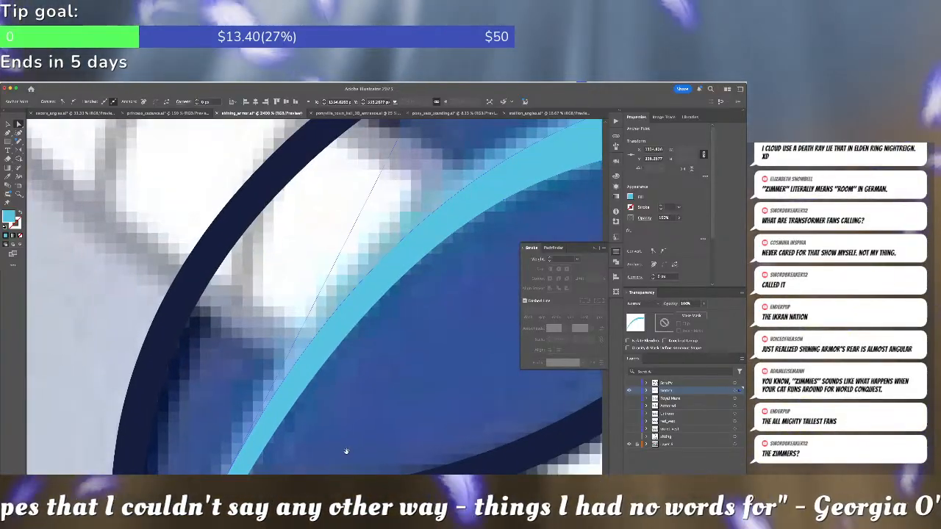
{"action": "key", "text": "super+minus"}
{"action": "key", "text": "super+minus"}
{"action": "key", "text": "super+minus"}
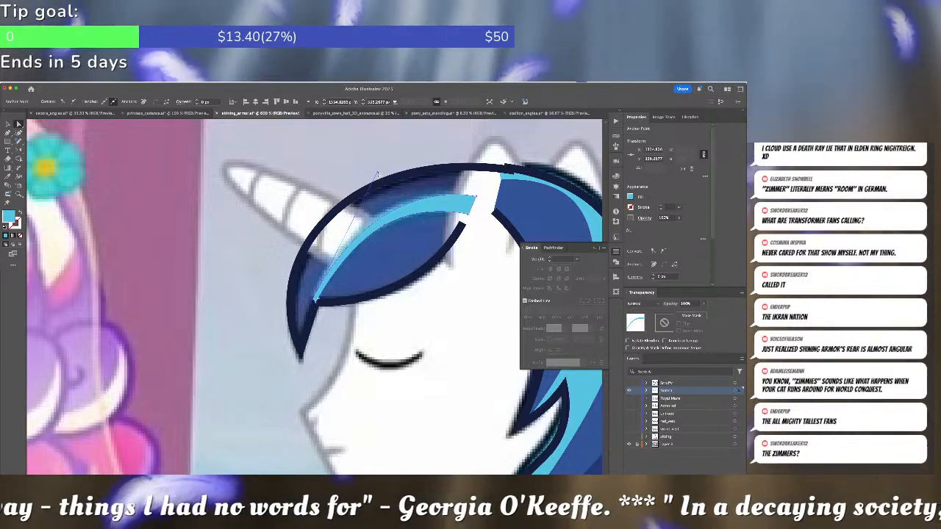
Bend the light blue forelock streak's edge into a fuller curve by adjusting its lower end point's direction handle
{"action": "left_click_drag", "start_coordinate": [378, 174], "coordinate": [355, 172]}
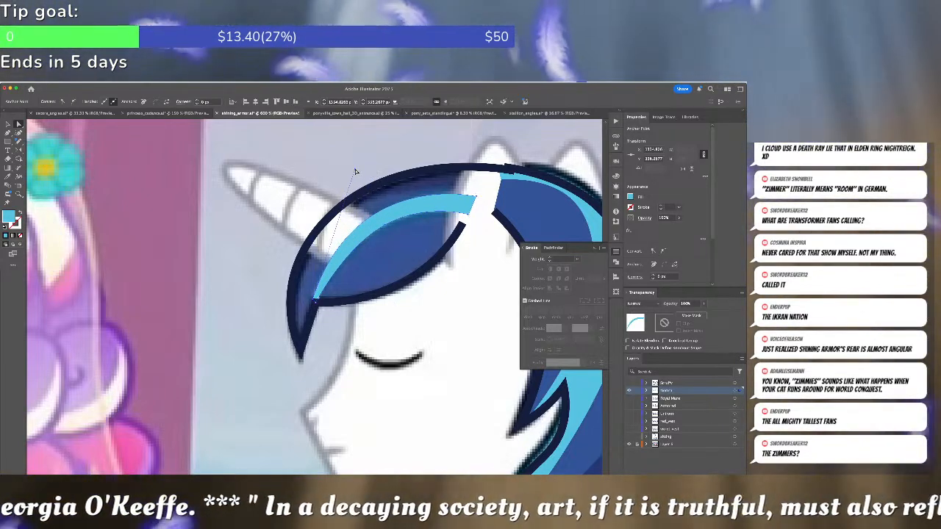
{"action": "left_click", "coordinate": [396, 236]}
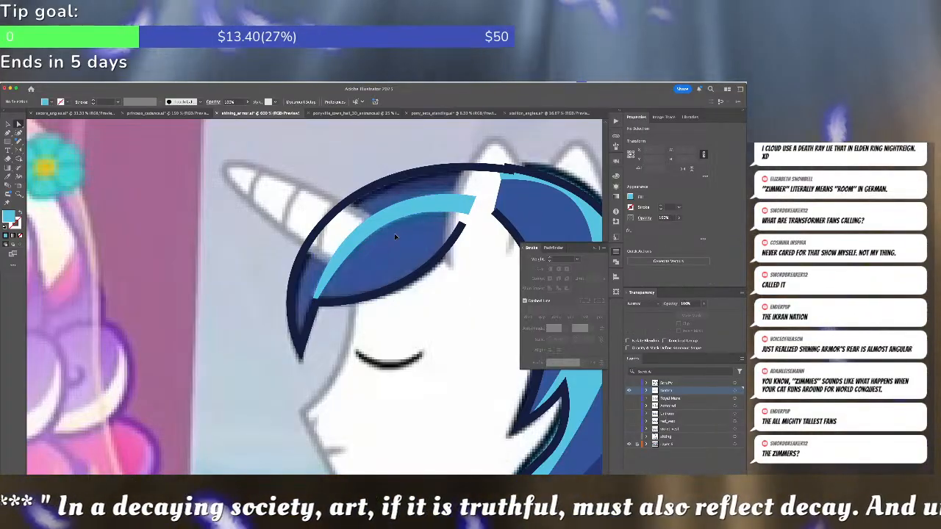
{"action": "key", "text": "ctrl+1"}
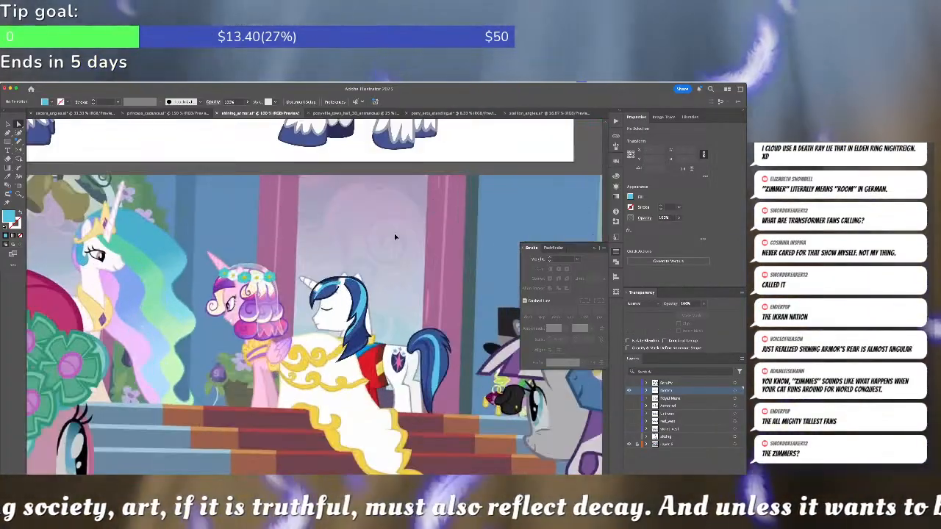
Fill the forelock shape with the back mane's medium blue without a stroke, keeping the dark outline and light blue streak
{"action": "left_click", "coordinate": [361, 297]}
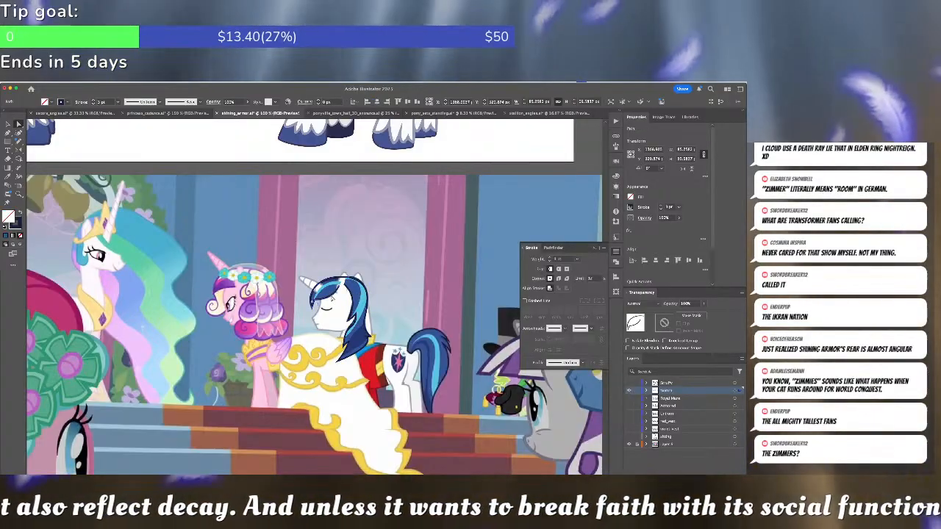
{"action": "key", "text": "i"}
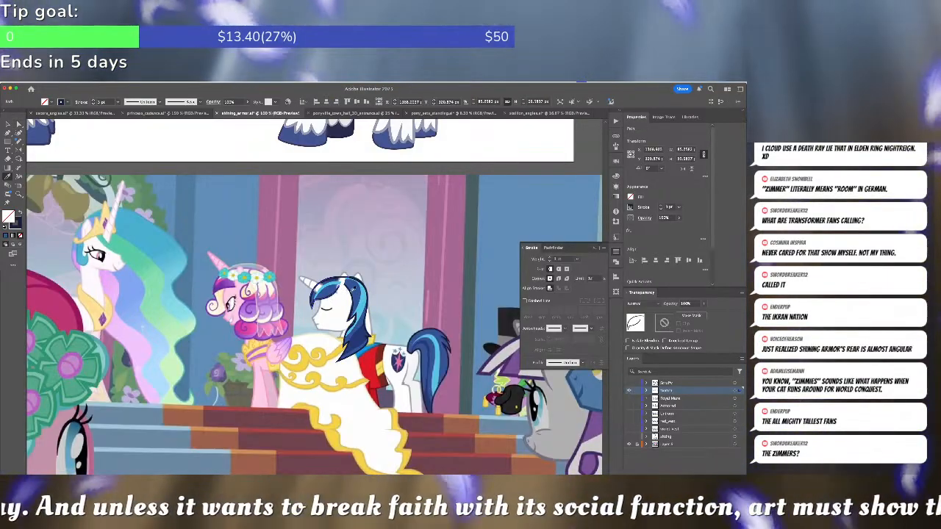
{"action": "left_click", "coordinate": [358, 290]}
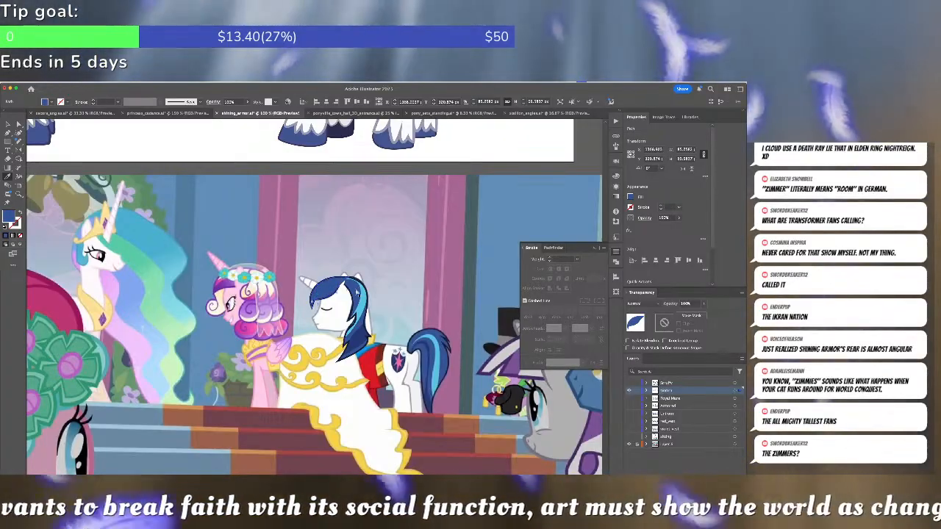
{"action": "key", "text": "ctrl+shift+a"}
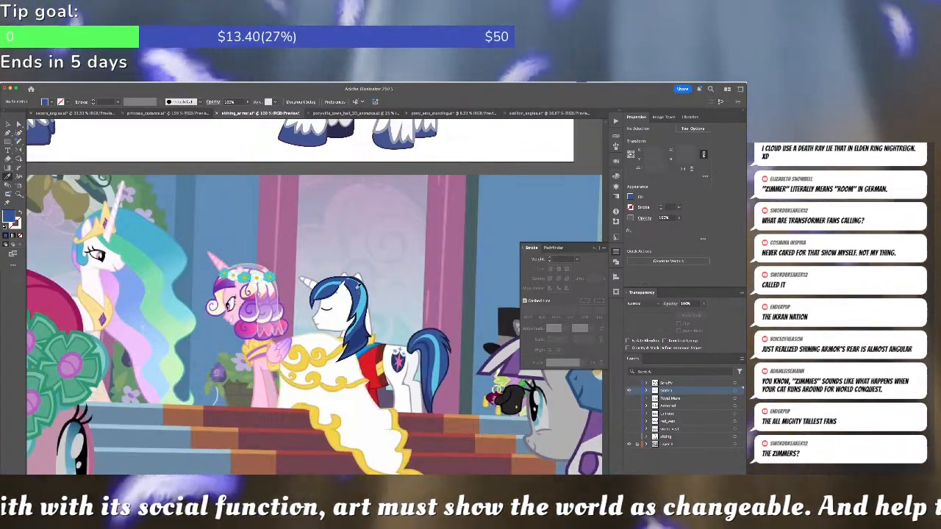
Reshape the back mane's dark outline with the Curvature tool, shifting its bottom tip and adjusting the spike on its rear edge
{"action": "scroll", "coordinate": [363, 286], "scroll_direction": "down", "scroll_amount": 5}
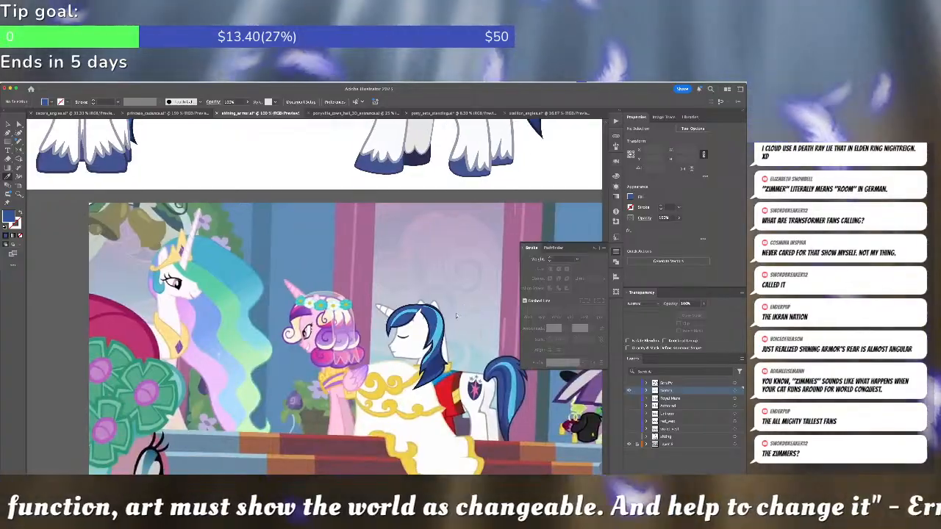
{"action": "scroll", "coordinate": [456, 316], "scroll_direction": "down", "scroll_amount": 2}
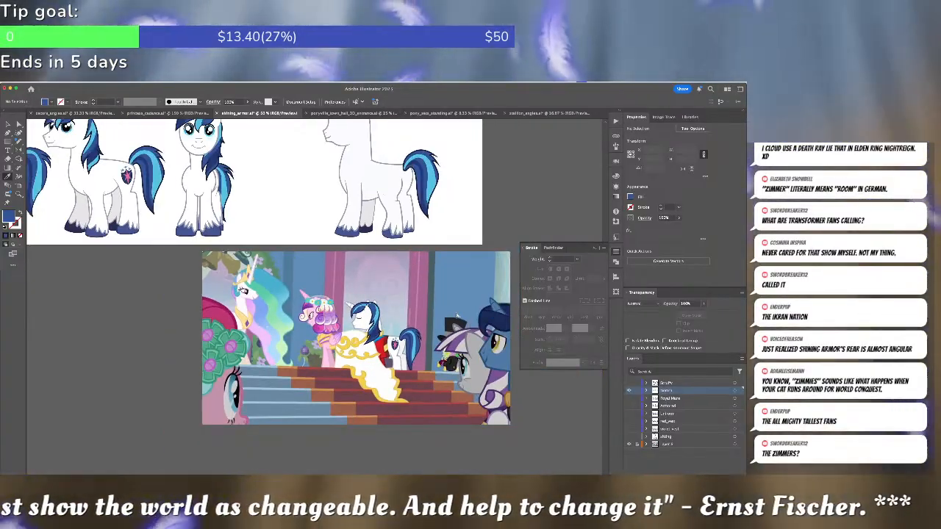
{"action": "scroll", "coordinate": [456, 316], "scroll_direction": "up", "scroll_amount": 3}
{"action": "scroll", "coordinate": [457, 316], "scroll_direction": "down", "scroll_amount": 4}
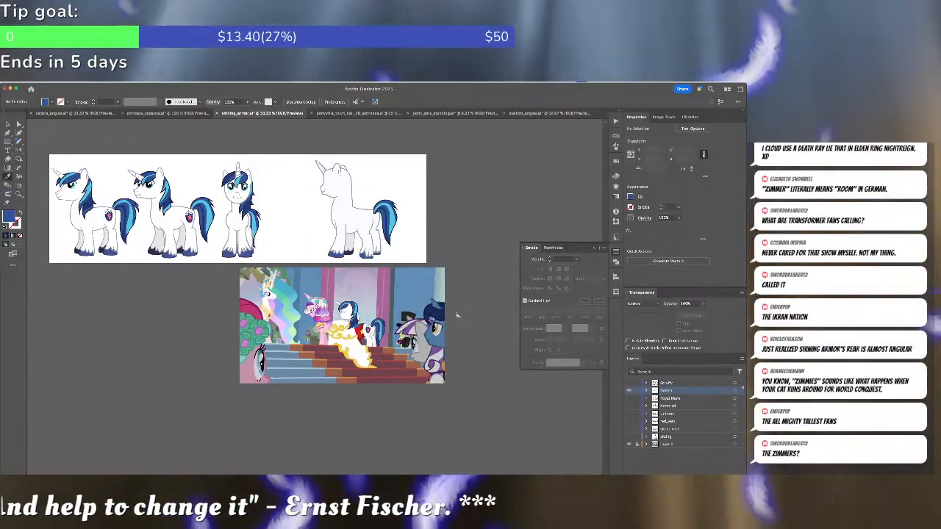
{"action": "scroll", "coordinate": [456, 316], "scroll_direction": "up", "scroll_amount": 5}
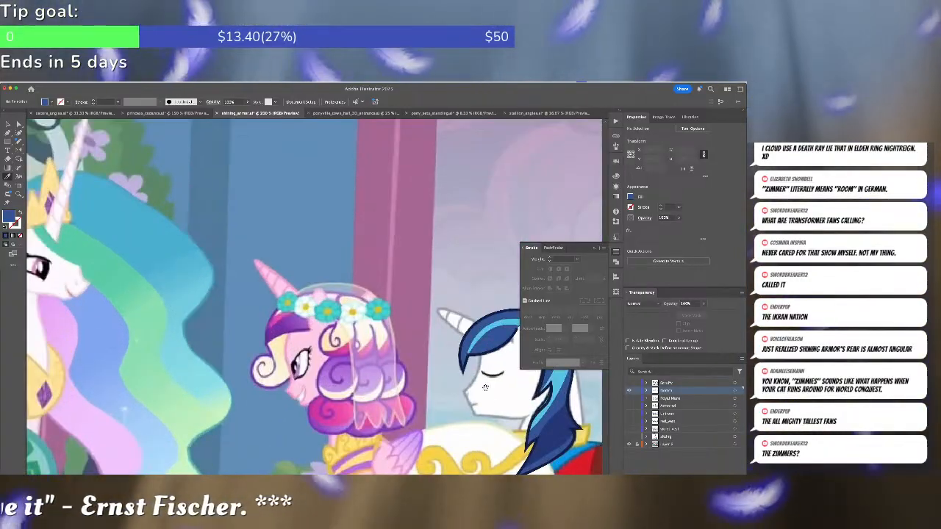
{"action": "left_click_drag", "start_coordinate": [485, 387], "coordinate": [312, 221]}
{"action": "key", "text": "a"}
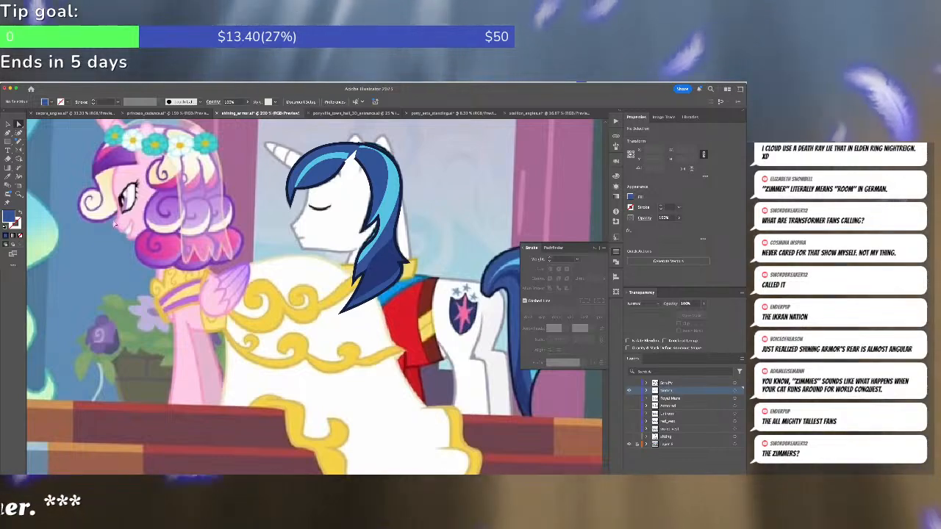
{"action": "left_click", "coordinate": [390, 291]}
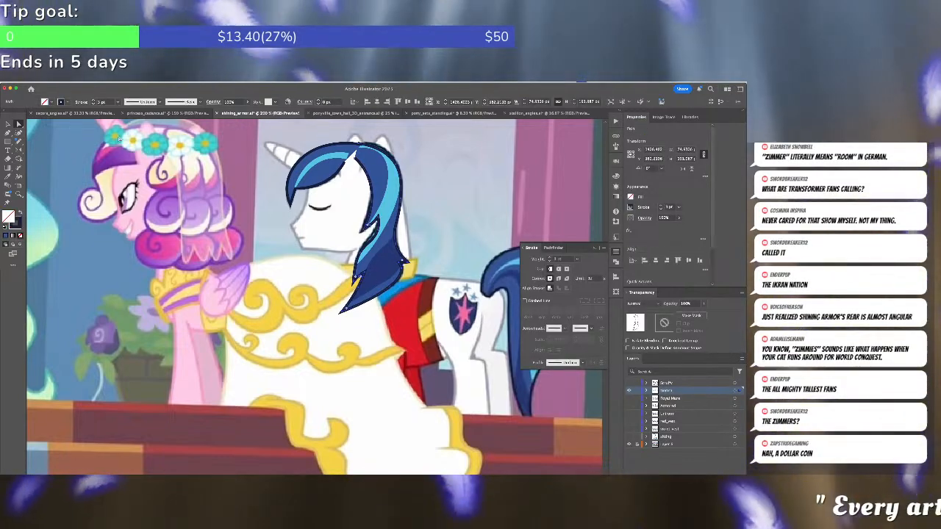
{"action": "left_click", "coordinate": [18, 133]}
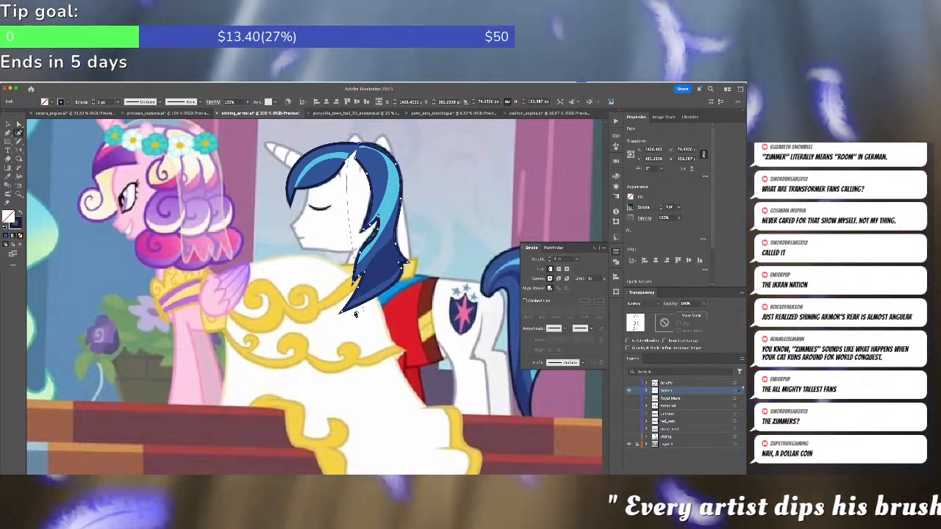
{"action": "left_click_drag", "start_coordinate": [343, 313], "coordinate": [365, 304]}
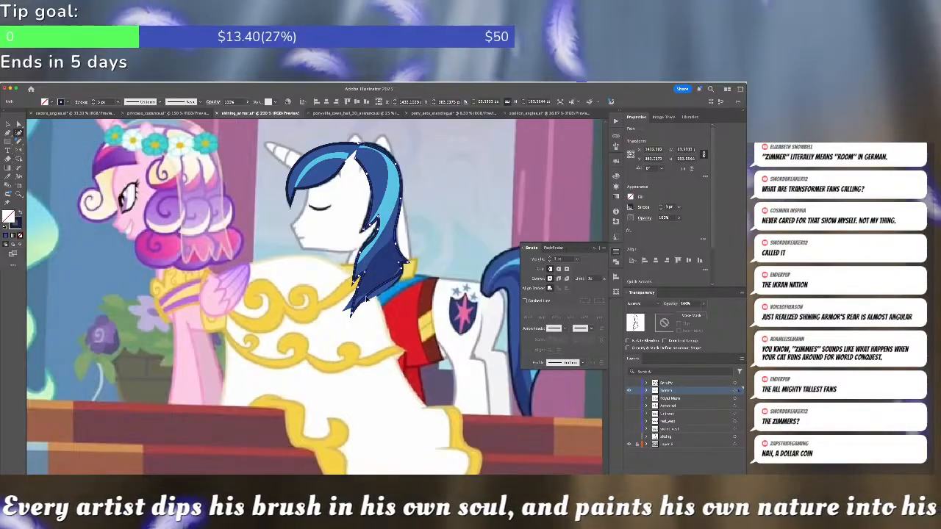
{"action": "left_click_drag", "start_coordinate": [404, 268], "coordinate": [403, 276]}
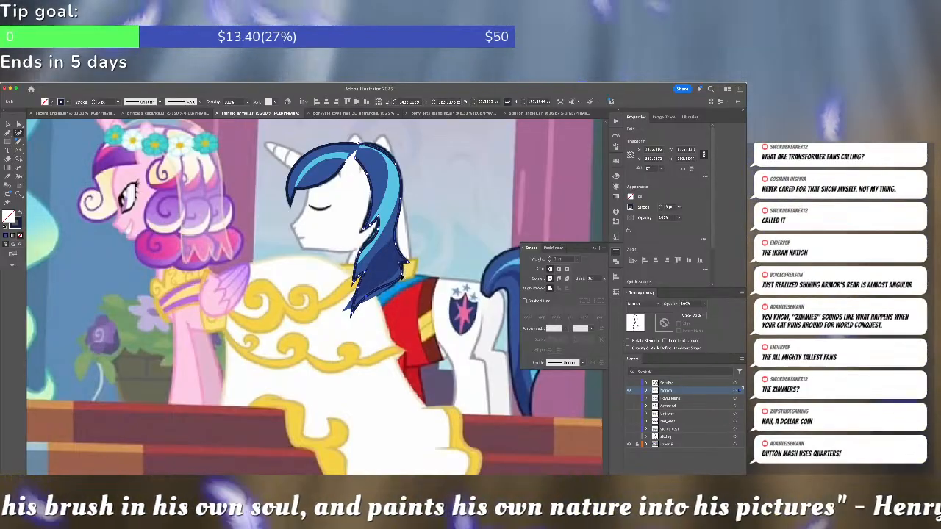
Fit the back mane's medium blue fill inside the reshaped outline by adjusting its bottom tip and lower rear edge
{"action": "scroll", "coordinate": [375, 303], "scroll_direction": "up", "scroll_amount": 2}
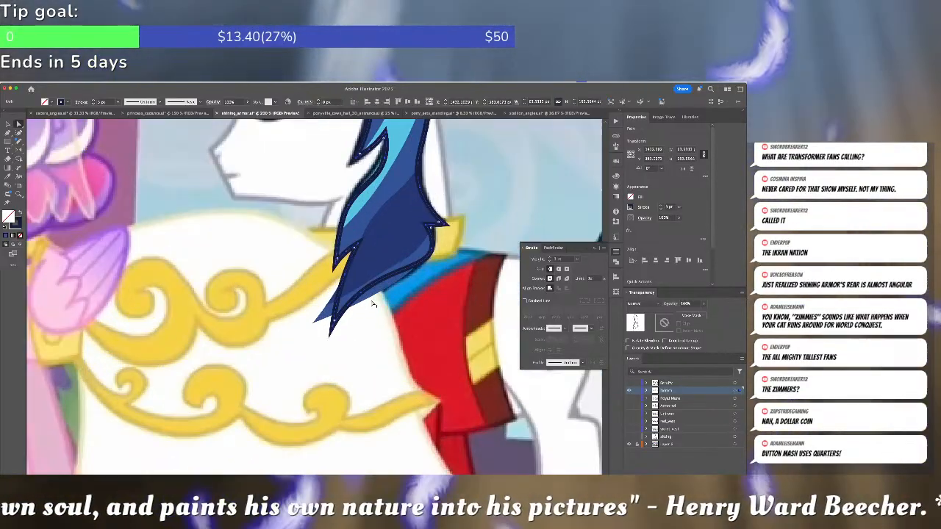
{"action": "left_click", "coordinate": [323, 324]}
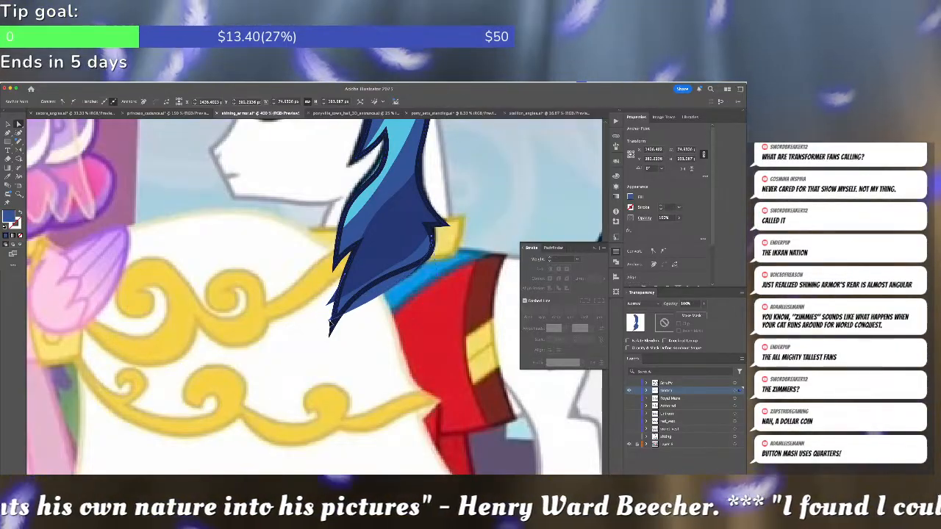
{"action": "left_click", "coordinate": [332, 324]}
{"action": "left_click_drag", "start_coordinate": [343, 311], "coordinate": [338, 305]}
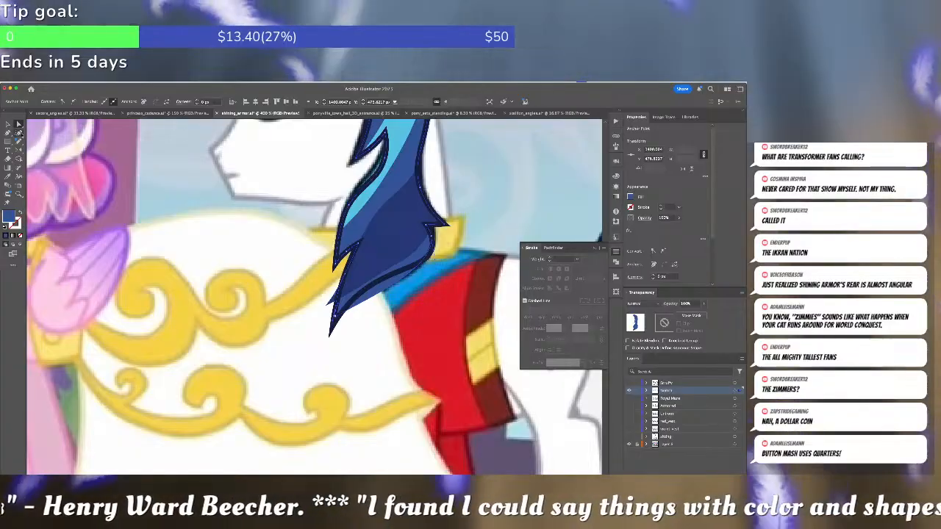
{"action": "left_click", "coordinate": [17, 125]}
{"action": "left_click_drag", "start_coordinate": [388, 292], "coordinate": [372, 284]}
{"action": "left_click_drag", "start_coordinate": [431, 236], "coordinate": [404, 271]}
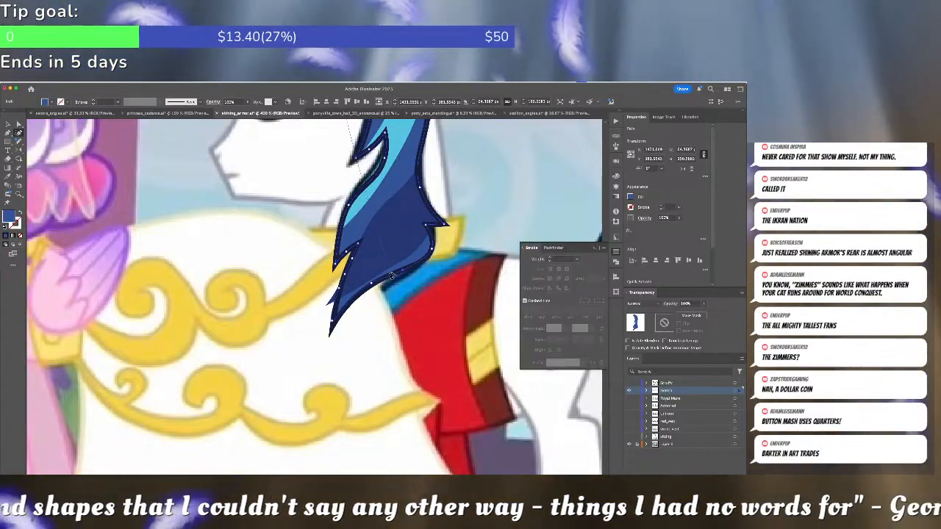
Move the dark blue shading's point near the mane's bottom tip inside the outline
{"action": "left_click", "coordinate": [327, 309]}
{"action": "left_click_drag", "start_coordinate": [327, 306], "coordinate": [337, 309]}
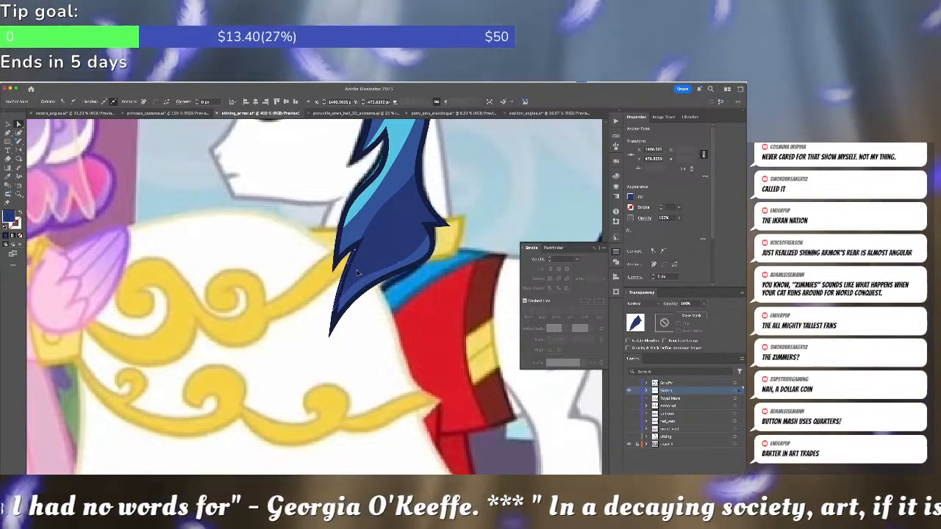
{"action": "left_click", "coordinate": [476, 177]}
Review the traced mane and forelock as a whole, and compare them with the maneless pony on the artboard
{"action": "left_click_drag", "start_coordinate": [476, 177], "coordinate": [416, 335]}
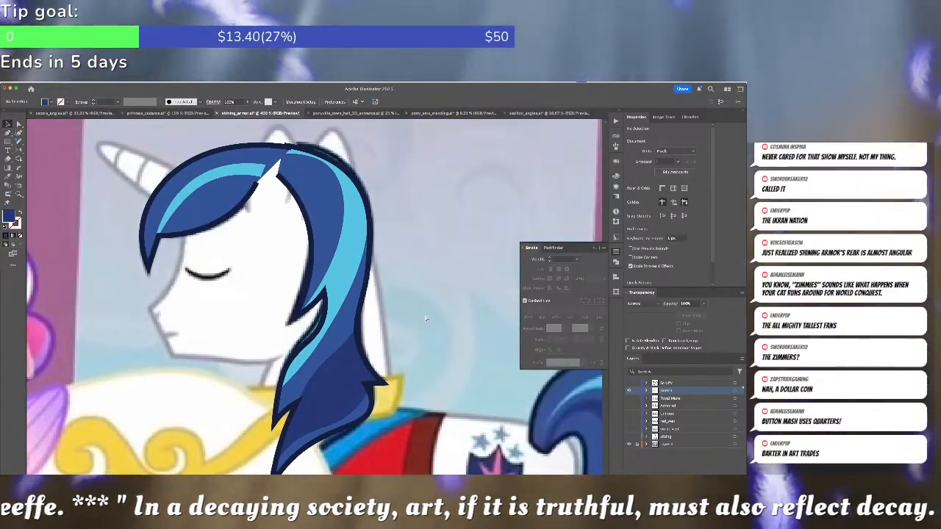
{"action": "key", "text": "super+minus"}
{"action": "key", "text": "super+minus"}
{"action": "key", "text": "super+minus"}
{"action": "key", "text": "super+minus"}
{"action": "key", "text": "super+minus"}
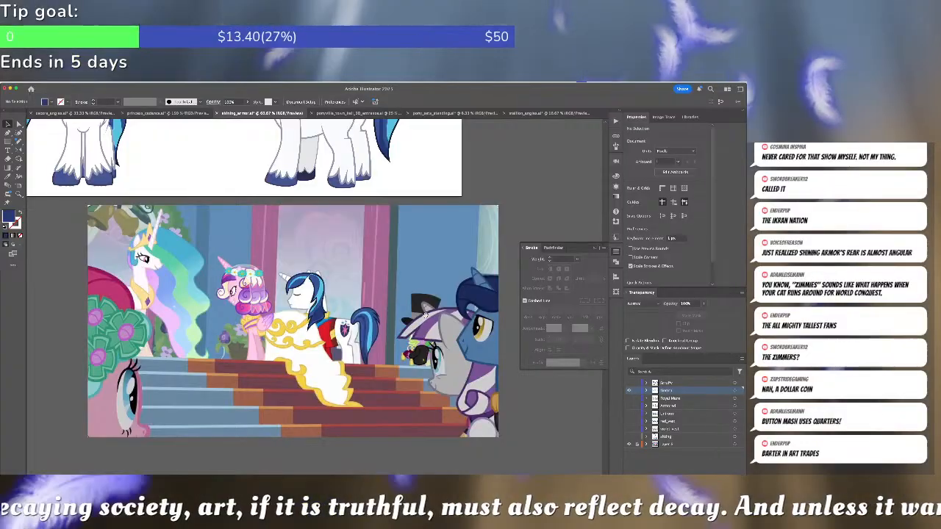
{"action": "scroll", "coordinate": [425, 314], "scroll_direction": "up", "scroll_amount": 5}
{"action": "scroll", "coordinate": [425, 314], "scroll_direction": "left", "scroll_amount": 2}
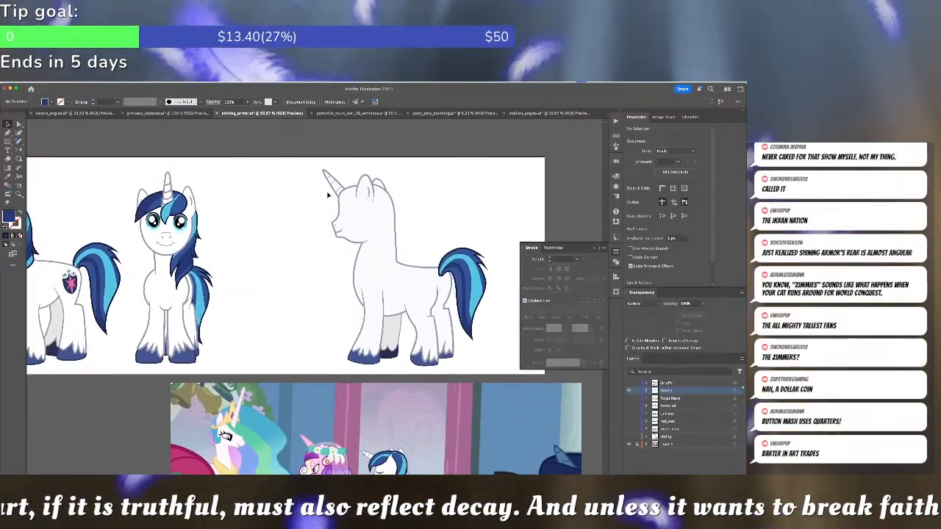
{"action": "scroll", "coordinate": [330, 287], "scroll_direction": "down", "scroll_amount": 2}
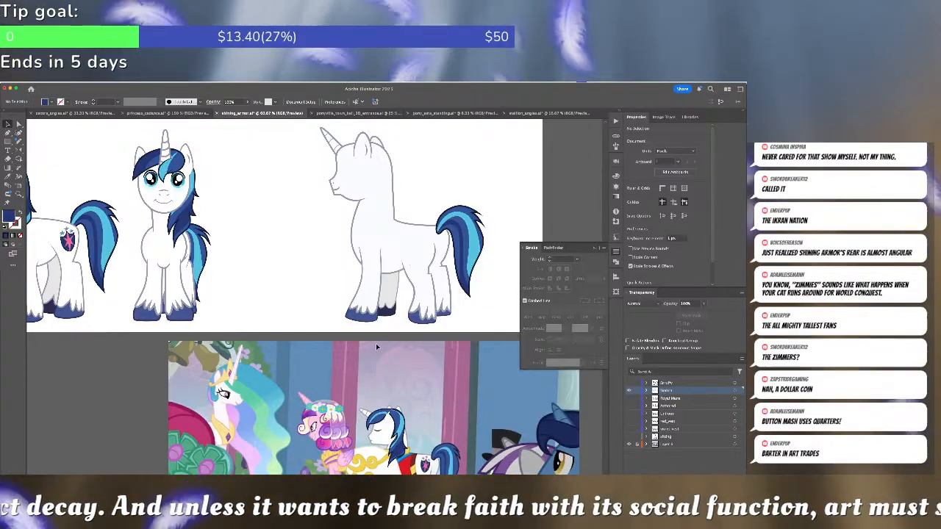
{"action": "scroll", "coordinate": [375, 343], "scroll_direction": "down", "scroll_amount": 2}
{"action": "scroll", "coordinate": [375, 343], "scroll_direction": "right", "scroll_amount": 2}
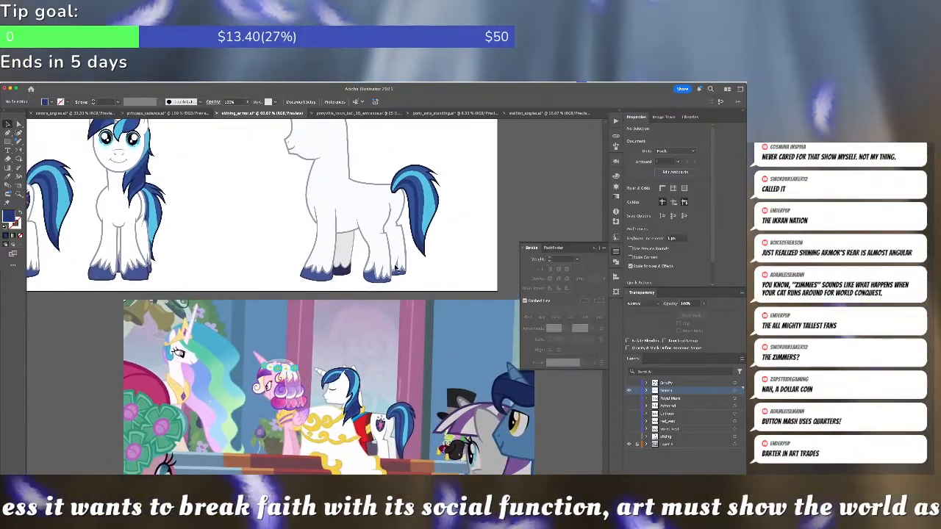
Check the stroke weights of a hoof outline and the front leg's outline on the maneless pony
{"action": "key", "text": "a"}
{"action": "left_click", "coordinate": [380, 274]}
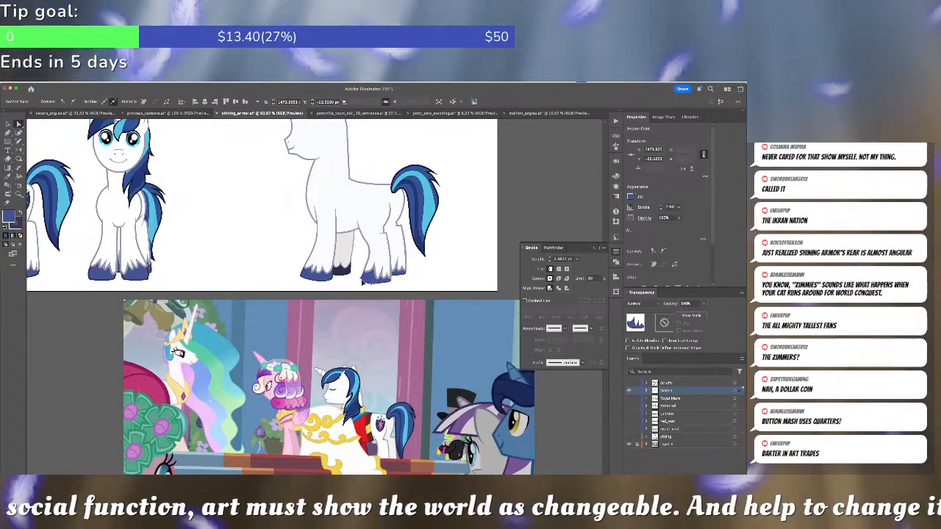
{"action": "left_click", "coordinate": [446, 259]}
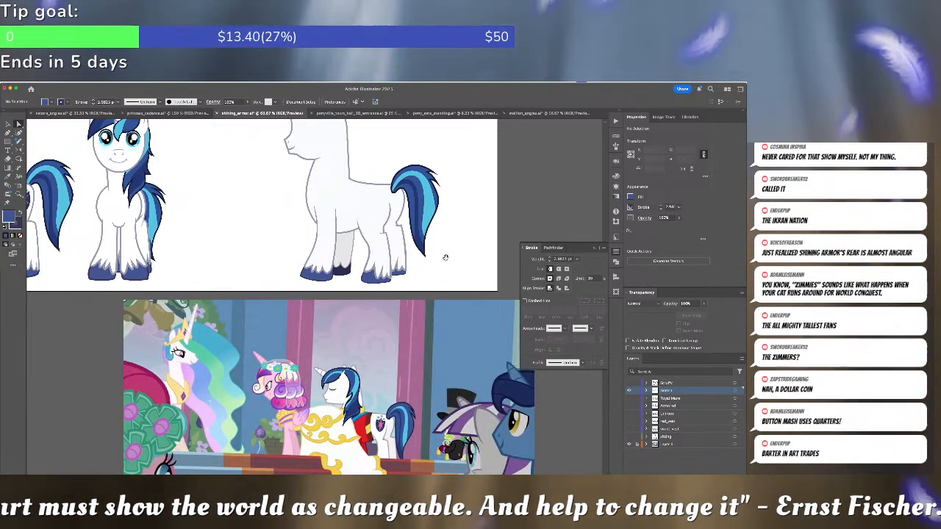
{"action": "left_click", "coordinate": [328, 278]}
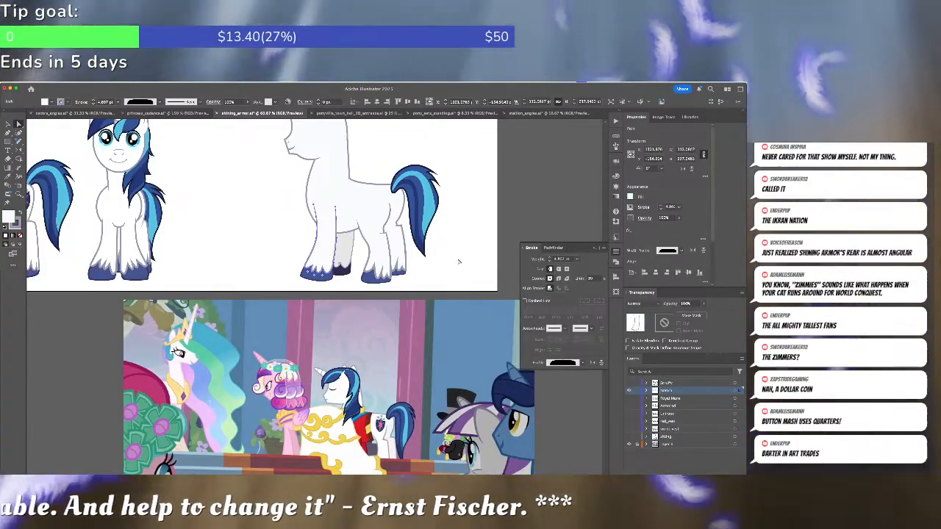
{"action": "left_click", "coordinate": [560, 259]}
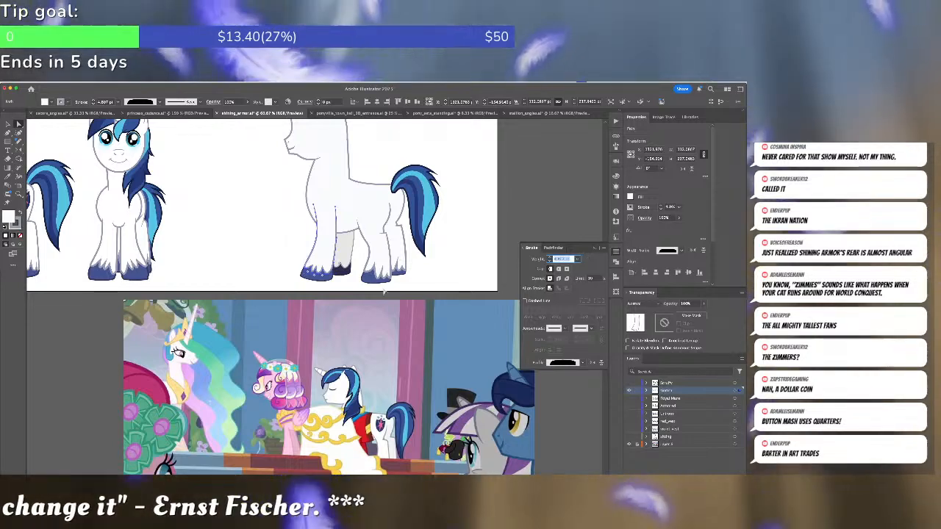
Set the stroke weight of the maneless pony's hooves to 4.807 pt to match the leg outlines
{"action": "left_click", "coordinate": [316, 279]}
{"action": "left_click", "coordinate": [340, 274], "text": "shift"}
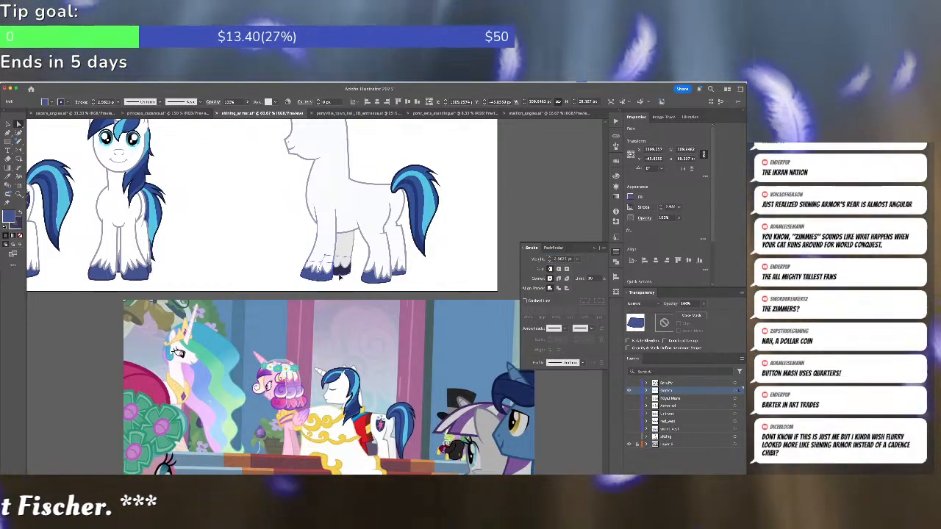
{"action": "left_click", "coordinate": [369, 279], "text": "shift"}
{"action": "left_click", "coordinate": [408, 281], "text": "shift"}
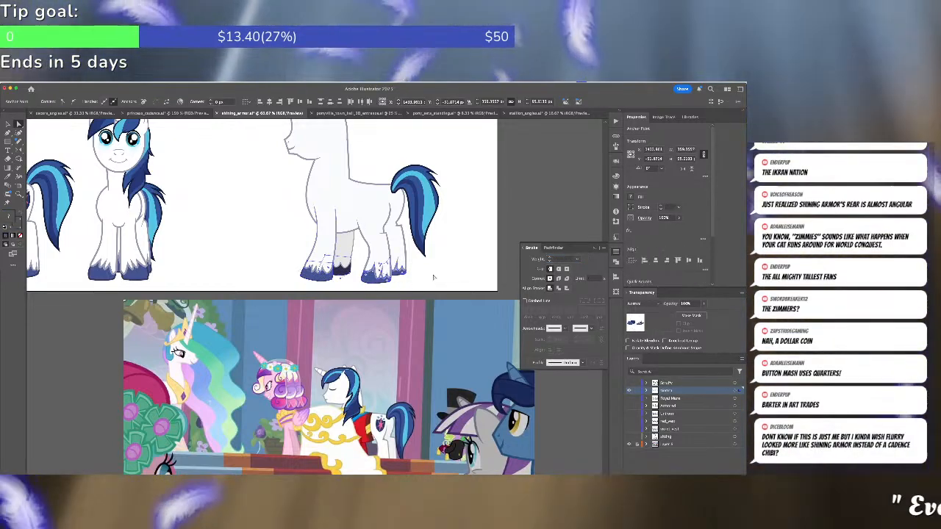
{"action": "left_click", "coordinate": [559, 261]}
{"action": "type", "text": "4.807 pt"}
{"action": "key", "text": "Return"}
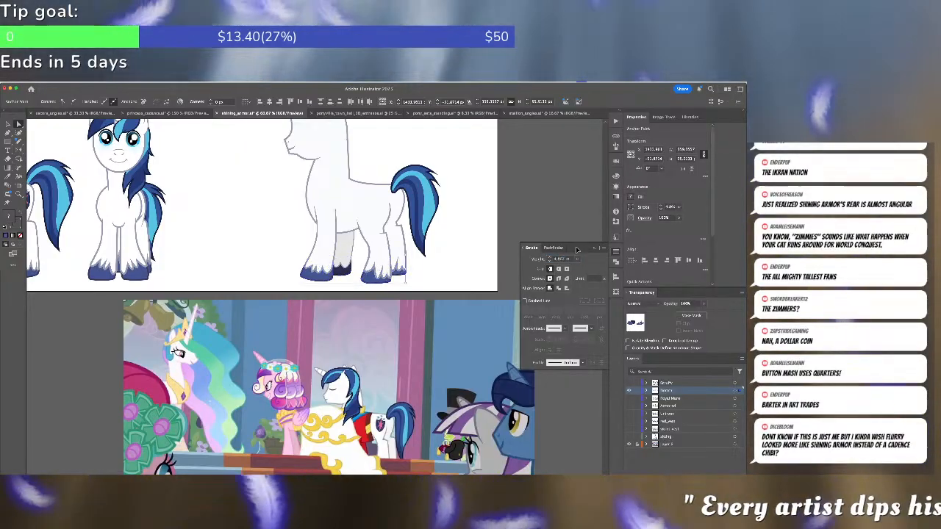
{"action": "key", "text": "super+shift+a"}
Move the blue tail into the maneless pony's group, keeping it in place on the rump
{"action": "scroll", "coordinate": [421, 247], "scroll_direction": "up", "scroll_amount": 1}
{"action": "left_click", "coordinate": [391, 246]}
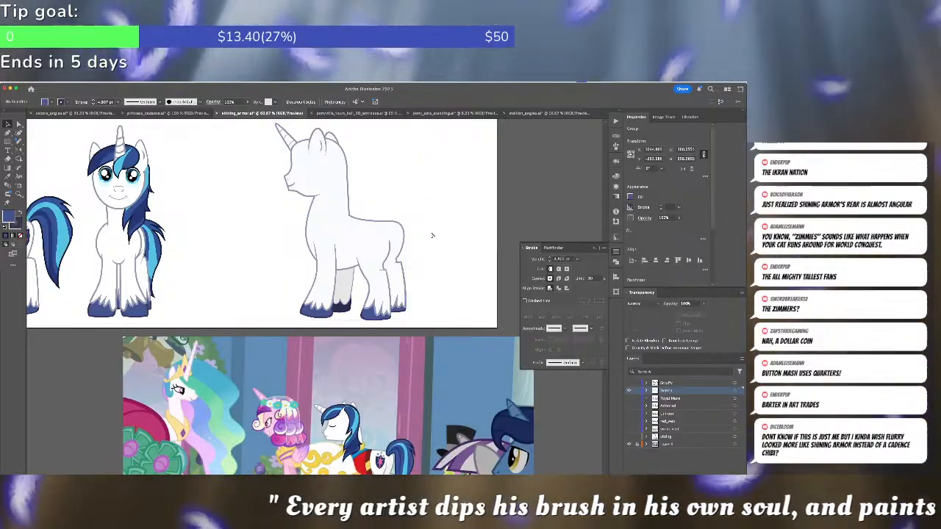
{"action": "double_click", "coordinate": [405, 238]}
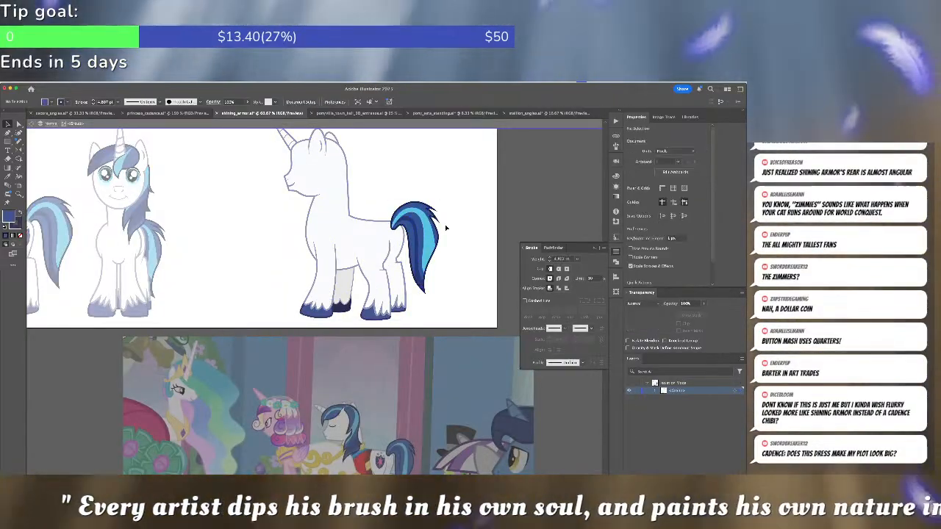
{"action": "double_click", "coordinate": [446, 227]}
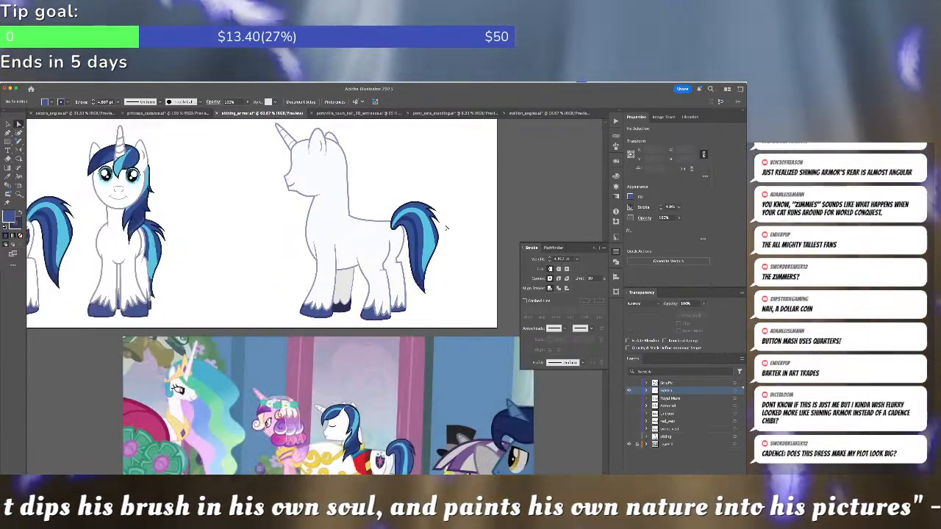
Move the maneless pony onto the white unicorn in the reference image and scale it close to that unicorn's size
{"action": "key", "text": "v"}
{"action": "left_click", "coordinate": [417, 241]}
{"action": "left_click_drag", "start_coordinate": [436, 129], "coordinate": [399, 193]}
{"action": "scroll", "coordinate": [389, 180], "scroll_direction": "down", "scroll_amount": 3}
{"action": "left_click_drag", "start_coordinate": [368, 143], "coordinate": [379, 371]}
{"action": "left_click_drag", "start_coordinate": [375, 396], "coordinate": [376, 395]}
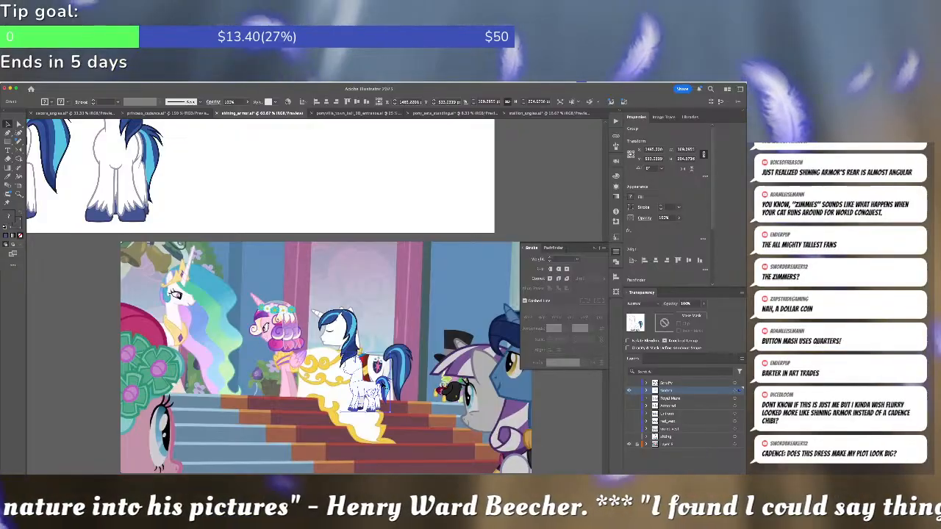
{"action": "left_click_drag", "start_coordinate": [391, 352], "coordinate": [410, 329]}
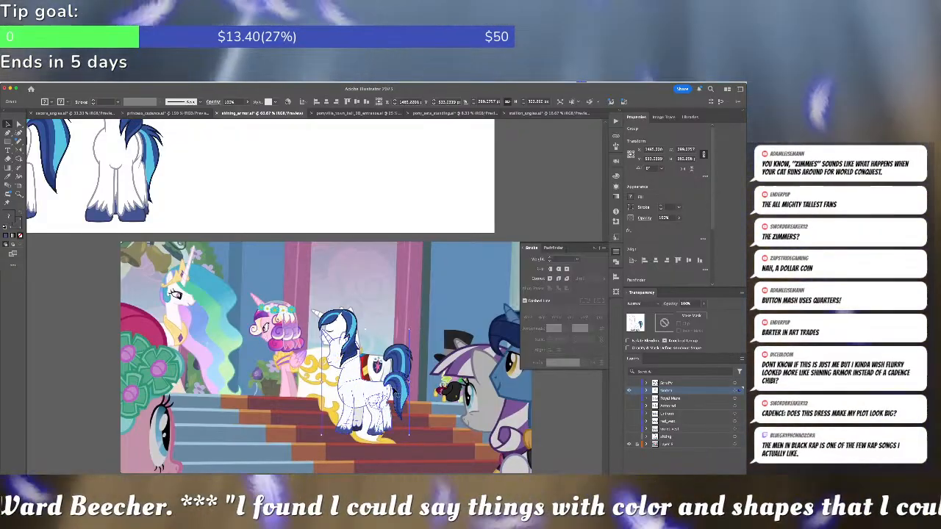
Fine-tune the pony's size and position so its body and tail line up with the unicorn in the reference image
{"action": "left_click", "coordinate": [414, 387]}
{"action": "left_click_drag", "start_coordinate": [399, 392], "coordinate": [402, 369]}
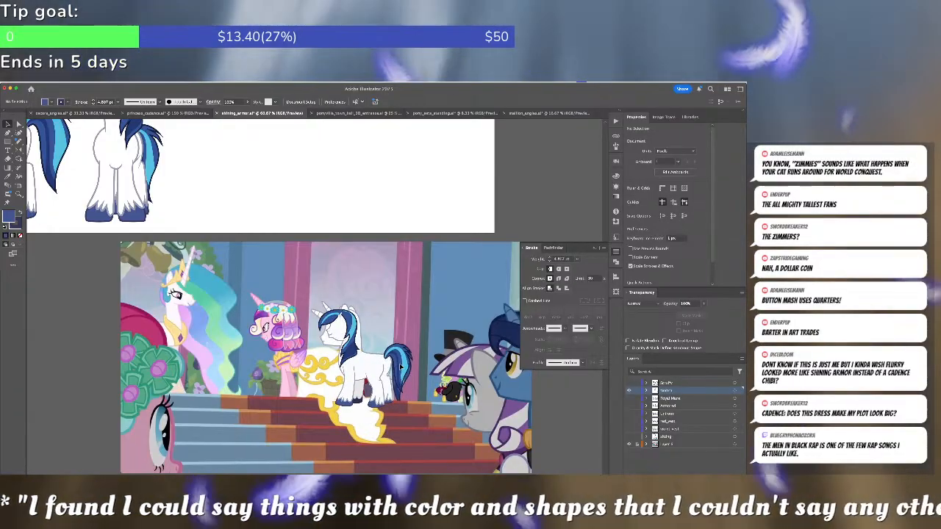
{"action": "left_click_drag", "start_coordinate": [323, 407], "coordinate": [321, 420]}
{"action": "left_click_drag", "start_coordinate": [360, 389], "coordinate": [362, 383]}
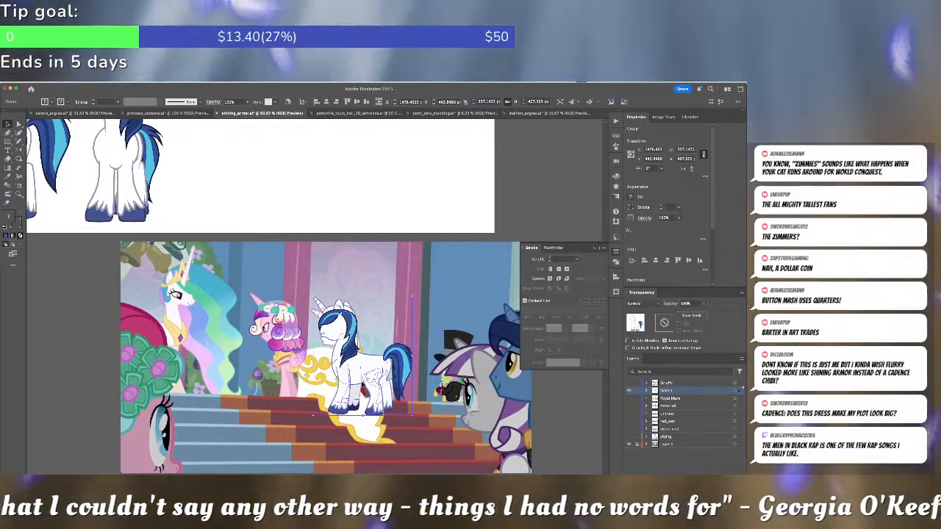
{"action": "key", "text": "super+shift+a"}
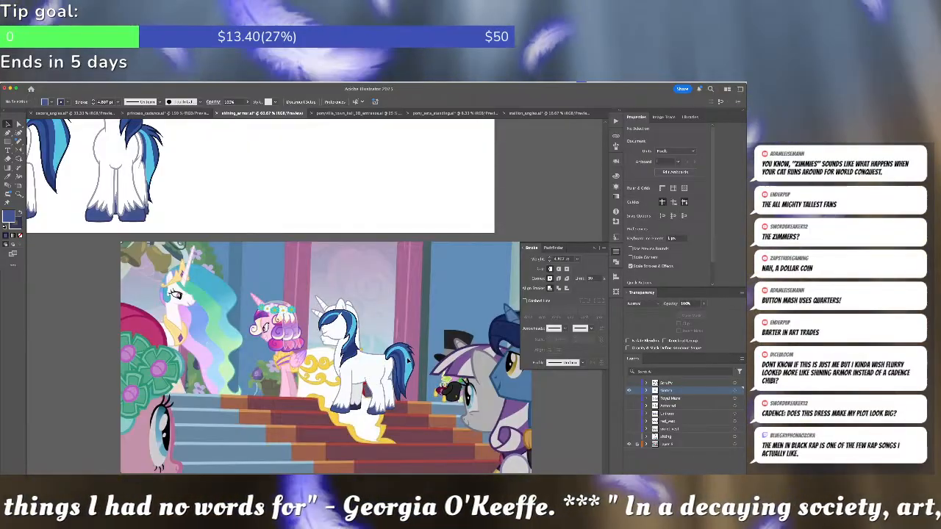
{"action": "left_click", "coordinate": [409, 360]}
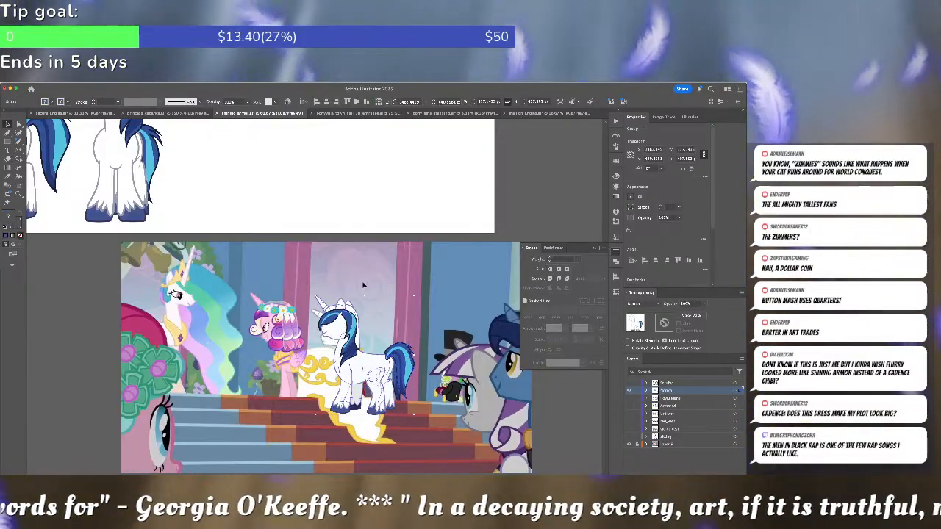
{"action": "key", "text": "super+shift+a"}
Group the traced forelock, stack it in front of the pony's head but behind the ear, and fit it on the forehead
{"action": "scroll", "coordinate": [316, 311], "scroll_direction": "up", "scroll_amount": 5}
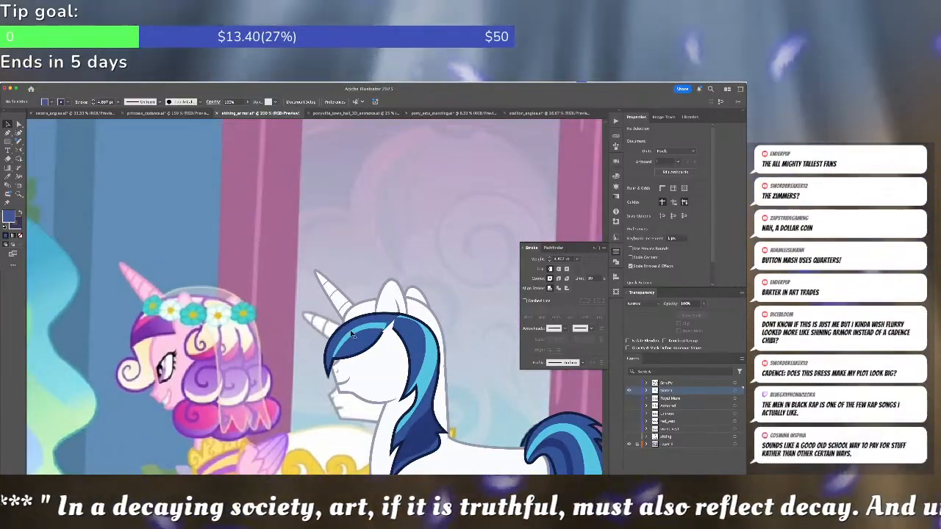
{"action": "left_click", "coordinate": [353, 334]}
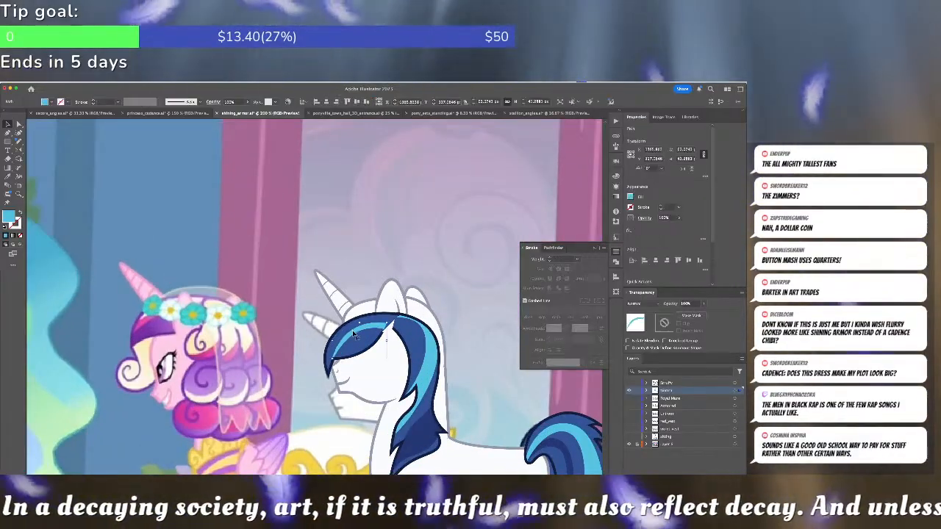
{"action": "left_click_drag", "start_coordinate": [315, 336], "coordinate": [335, 357]}
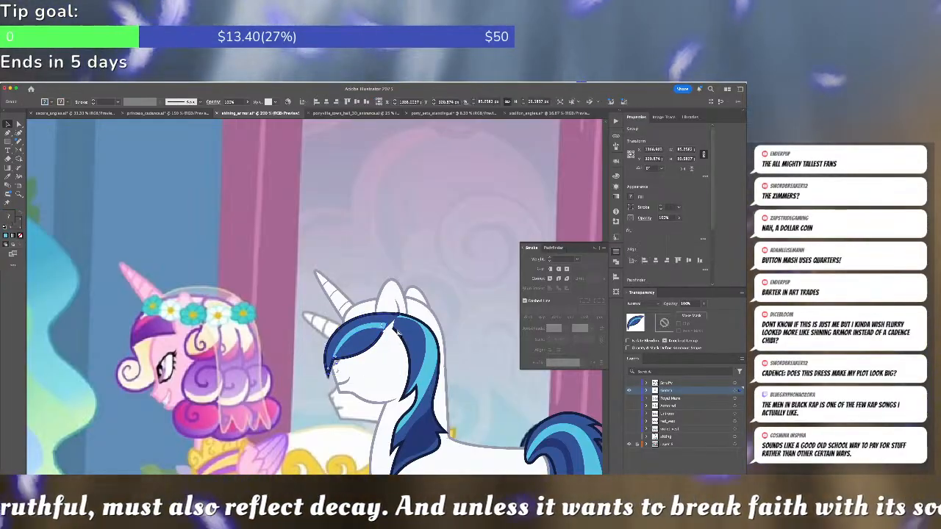
{"action": "key", "text": "super+x"}
{"action": "key", "text": "a"}
{"action": "left_click", "coordinate": [375, 319]}
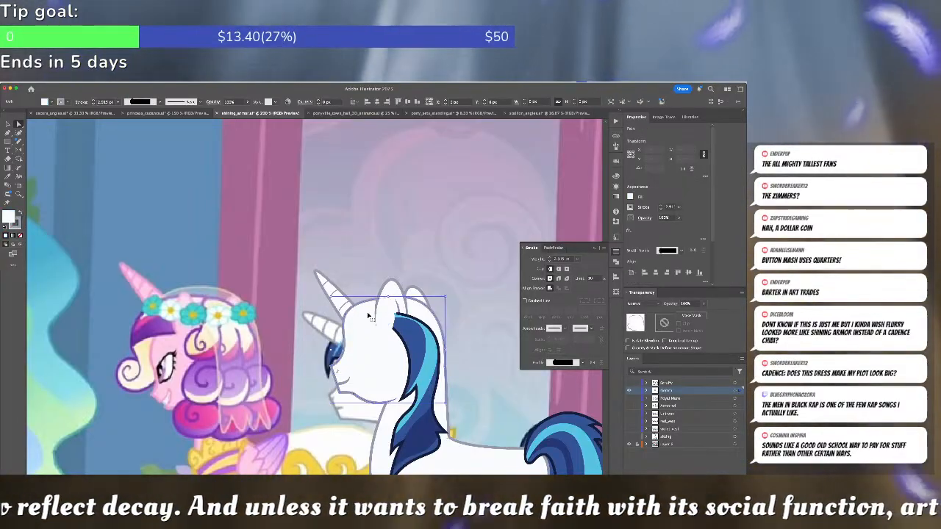
{"action": "key", "text": "super+b"}
{"action": "key", "text": "v"}
{"action": "left_click_drag", "start_coordinate": [367, 336], "coordinate": [363, 307]}
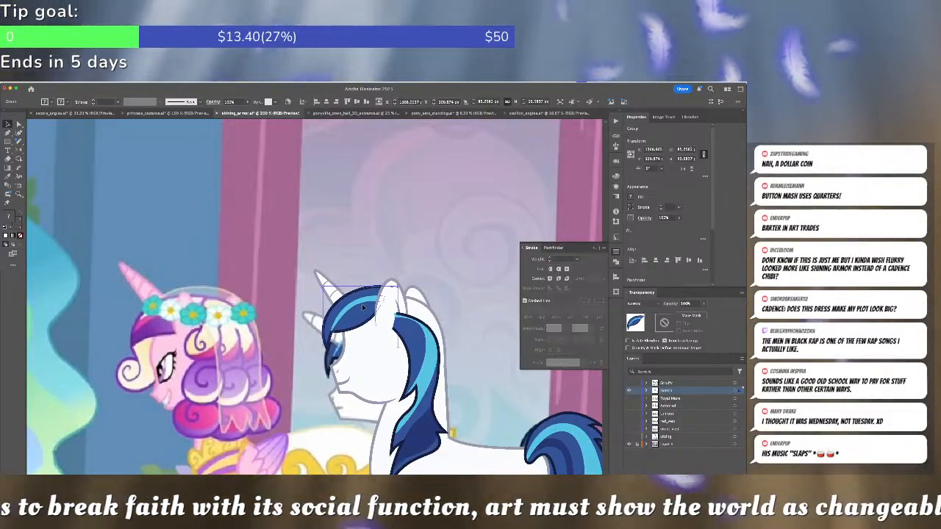
{"action": "key", "text": "super+shift+a"}
Group the traced mane pieces, stack them behind the pony's ear, and fit the mane along the back of the head and neck
{"action": "left_click", "coordinate": [415, 336]}
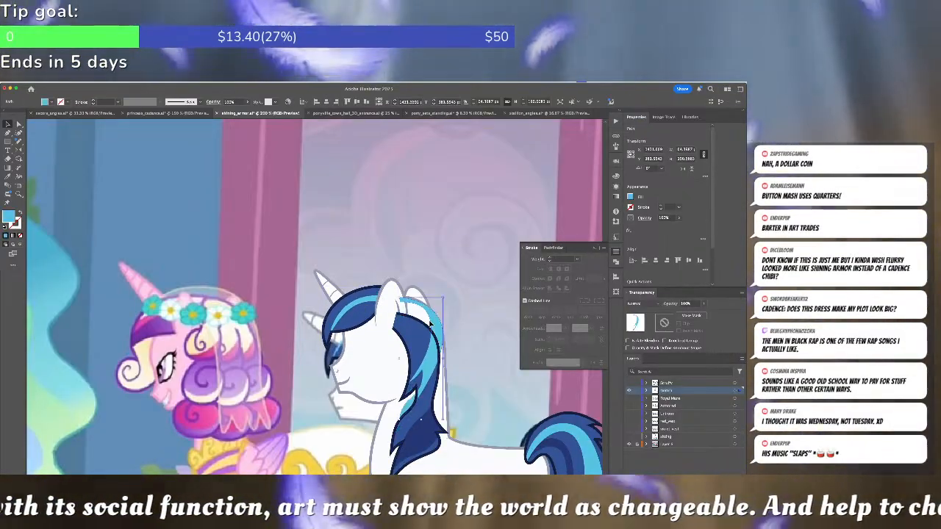
{"action": "key", "text": "super+shift+a"}
{"action": "left_click", "coordinate": [425, 407]}
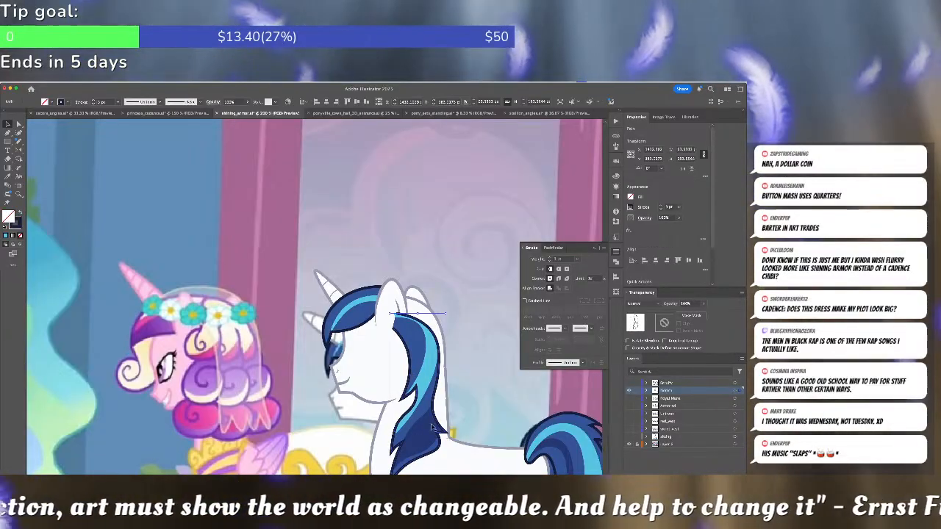
{"action": "left_click", "coordinate": [424, 387]}
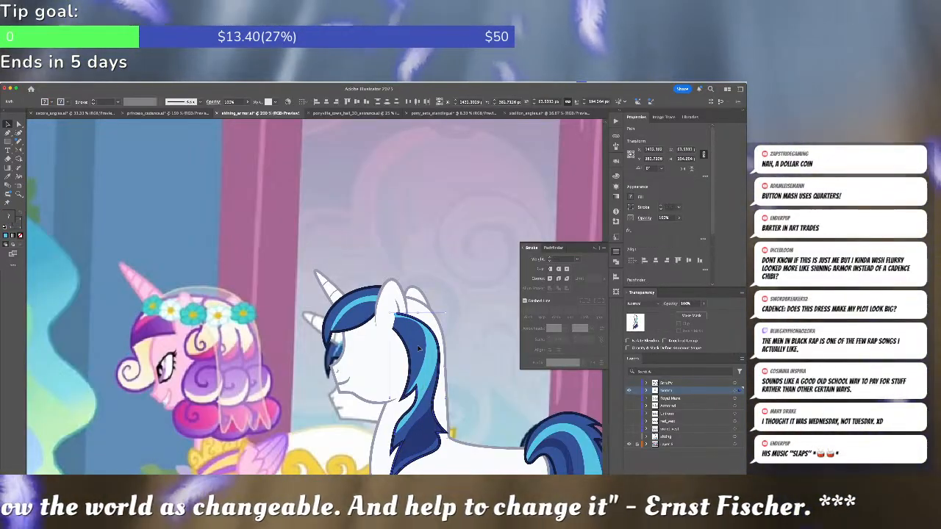
{"action": "key", "text": "Delete"}
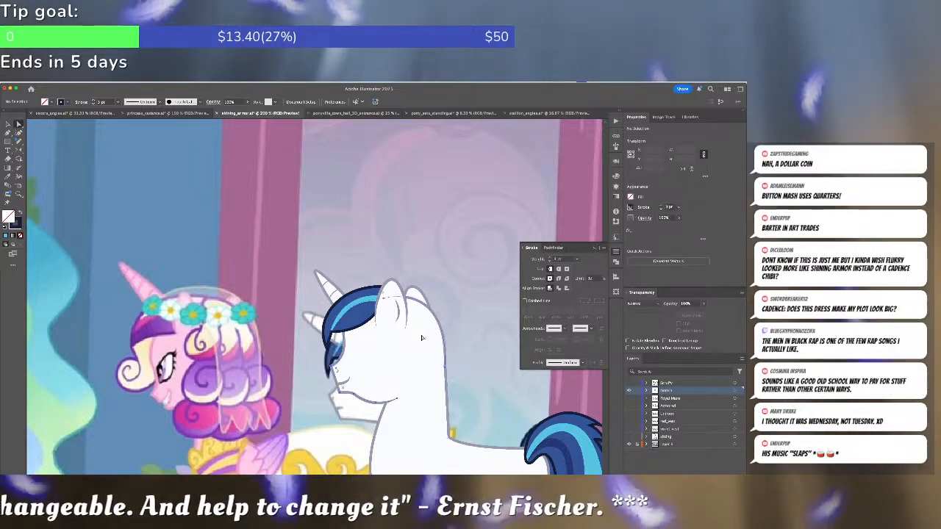
{"action": "key", "text": "ctrl+z"}
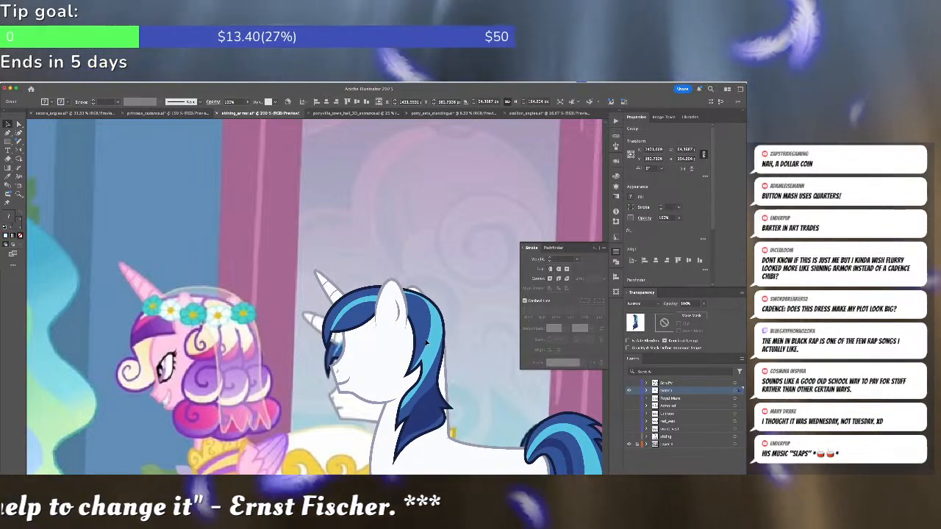
{"action": "left_click", "coordinate": [489, 368]}
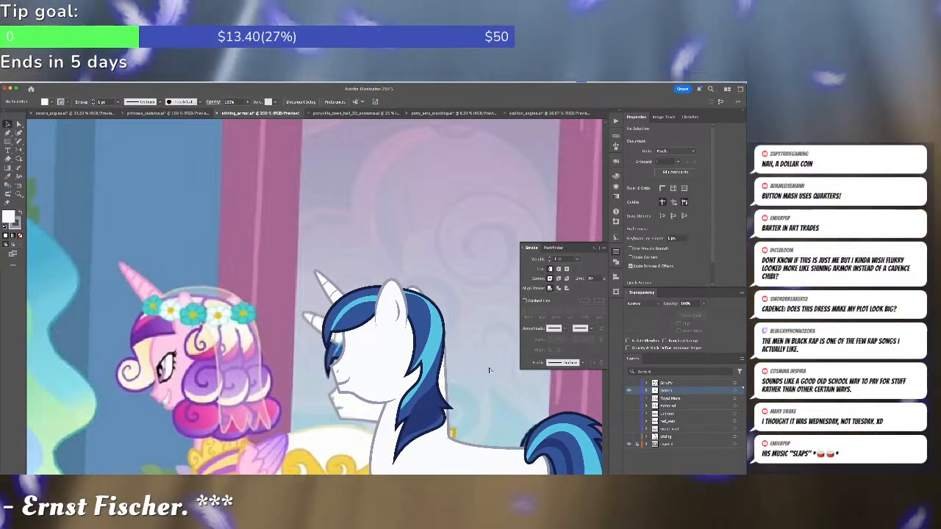
Compare the pony's new mane and forelock with the finished poses on the artboard
{"action": "key", "text": "super+minus"}
{"action": "key", "text": "super+minus"}
{"action": "key", "text": "super+minus"}
{"action": "key", "text": "super+minus"}
{"action": "key", "text": "super+minus"}
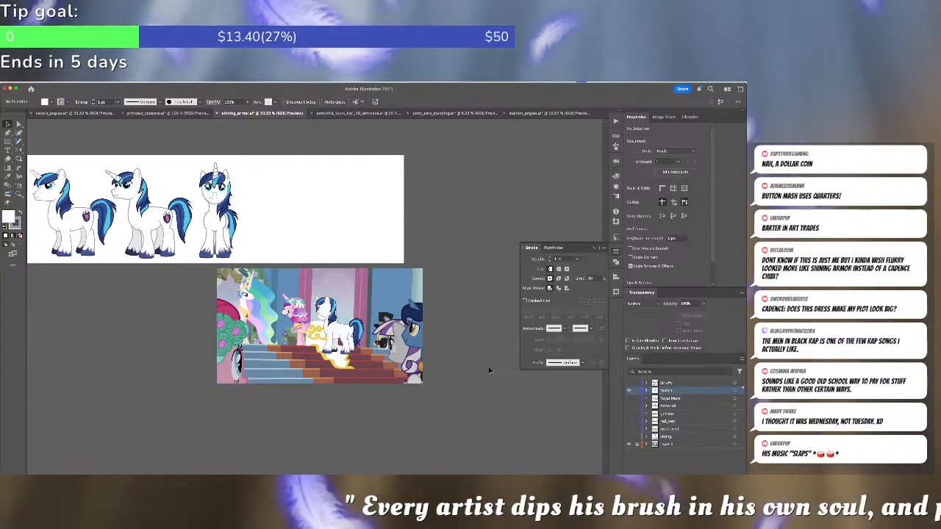
{"action": "key", "text": "super+plus"}
{"action": "key", "text": "super+plus"}
{"action": "key", "text": "super+plus"}
{"action": "key", "text": "super+plus"}
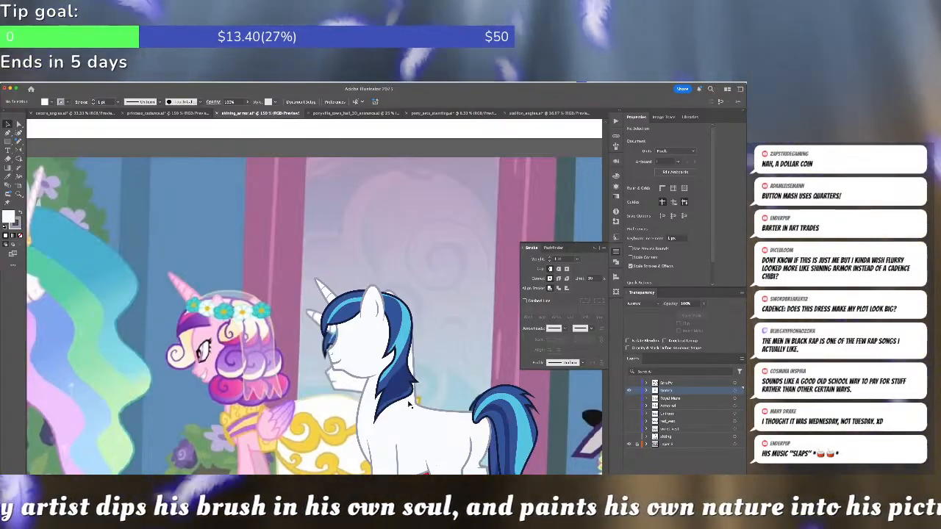
Isolate the pony's group and enlarge the mane slightly so it covers the back of the neck
{"action": "left_click", "coordinate": [425, 423]}
{"action": "double_click", "coordinate": [417, 417]}
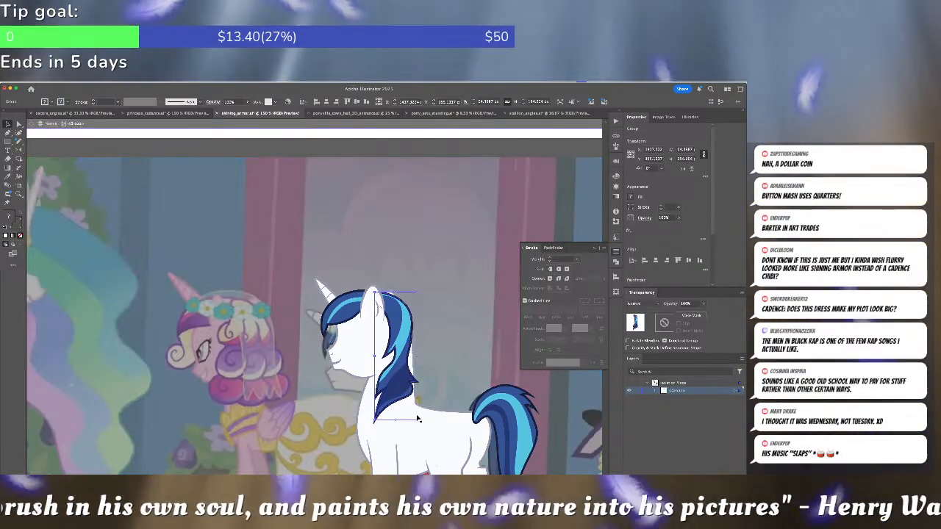
{"action": "left_click_drag", "start_coordinate": [416, 420], "coordinate": [433, 438]}
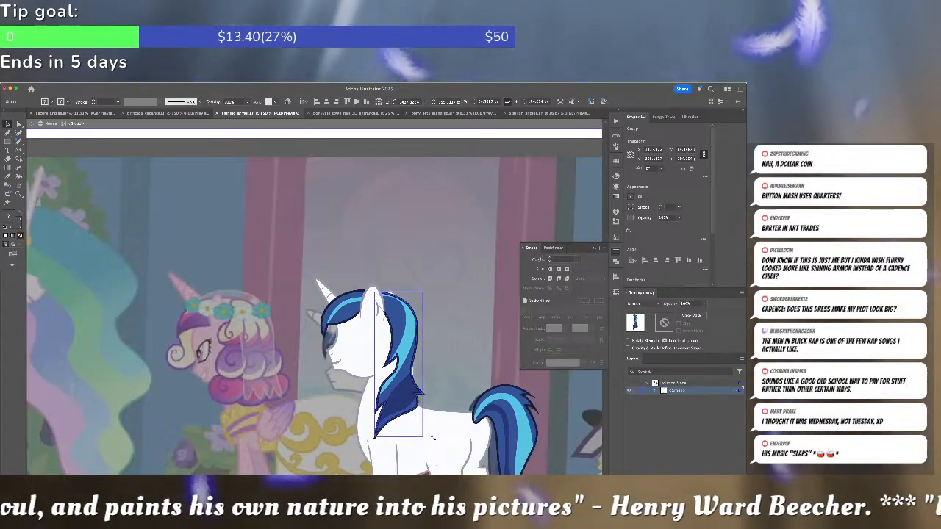
{"action": "left_click_drag", "start_coordinate": [412, 382], "coordinate": [410, 381]}
{"action": "key", "text": "super+shift+a"}
{"action": "key", "text": "a"}
{"action": "key", "text": "Escape"}
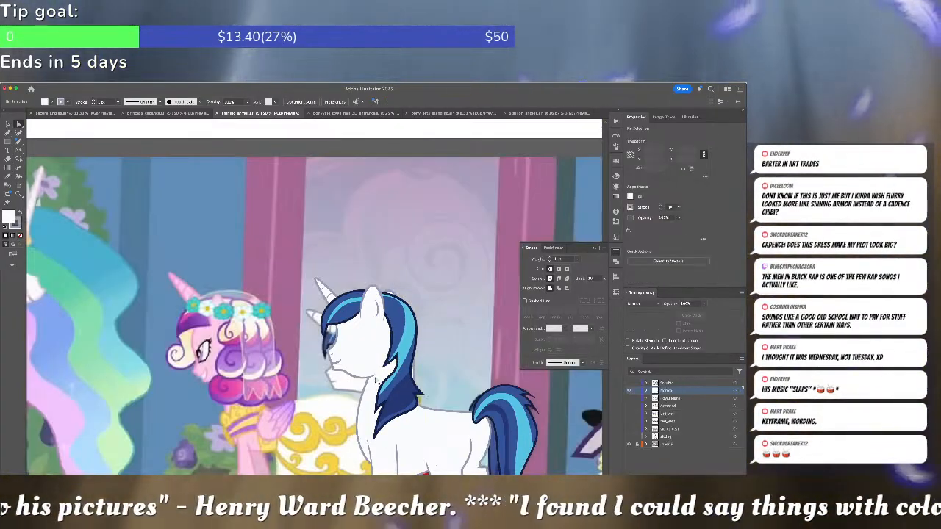
Move the pony back to the artboard, enlarge it to match the other poses, and place it beside the front-facing pony
{"action": "left_click", "coordinate": [399, 387]}
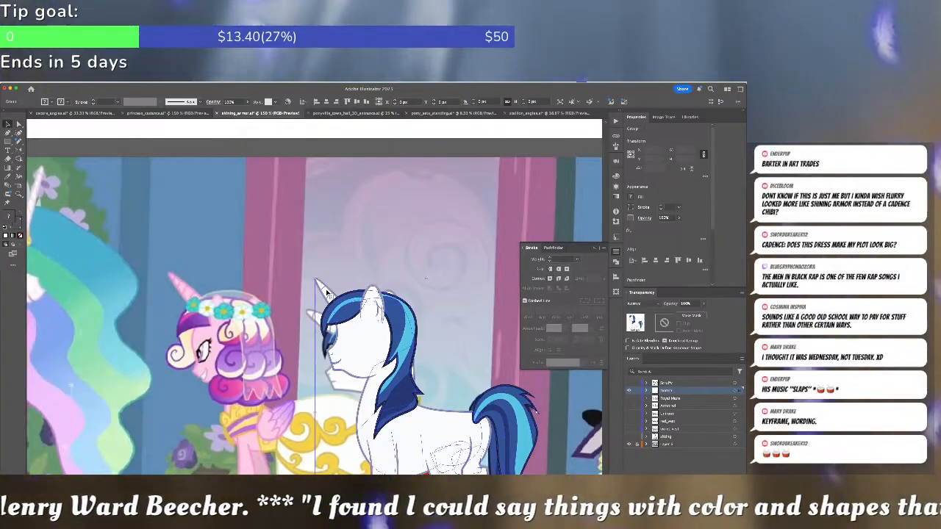
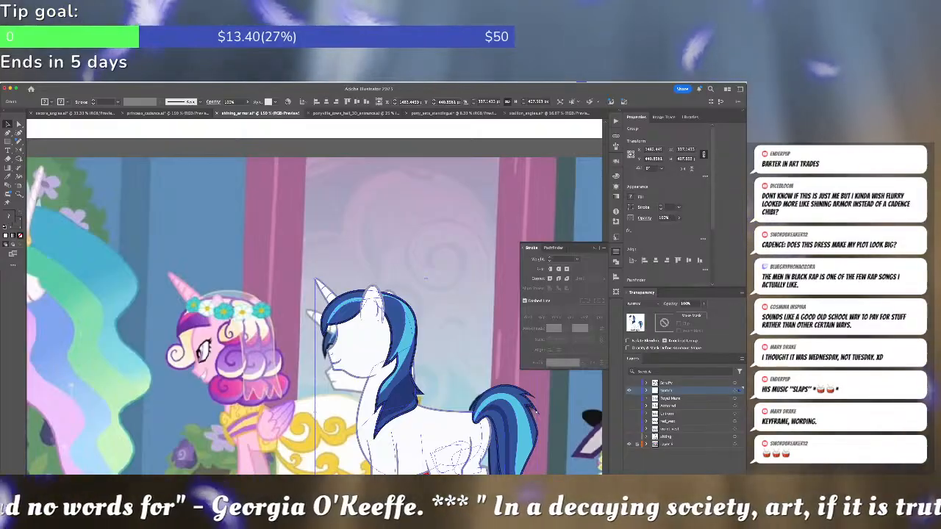
{"action": "left_click", "coordinate": [456, 312]}
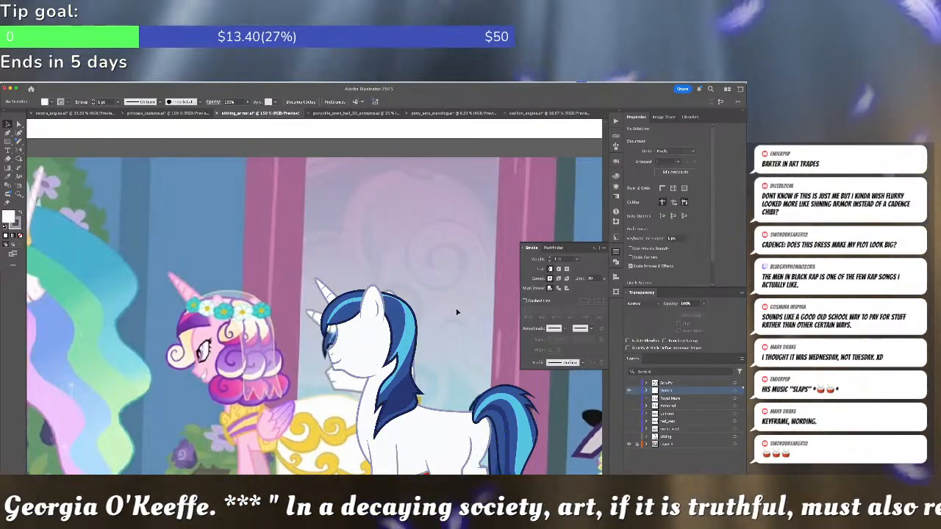
{"action": "key", "text": "super+minus"}
{"action": "key", "text": "super+minus"}
{"action": "key", "text": "super+minus"}
{"action": "left_click_drag", "start_coordinate": [382, 307], "coordinate": [283, 234]}
{"action": "left_click", "coordinate": [402, 392]}
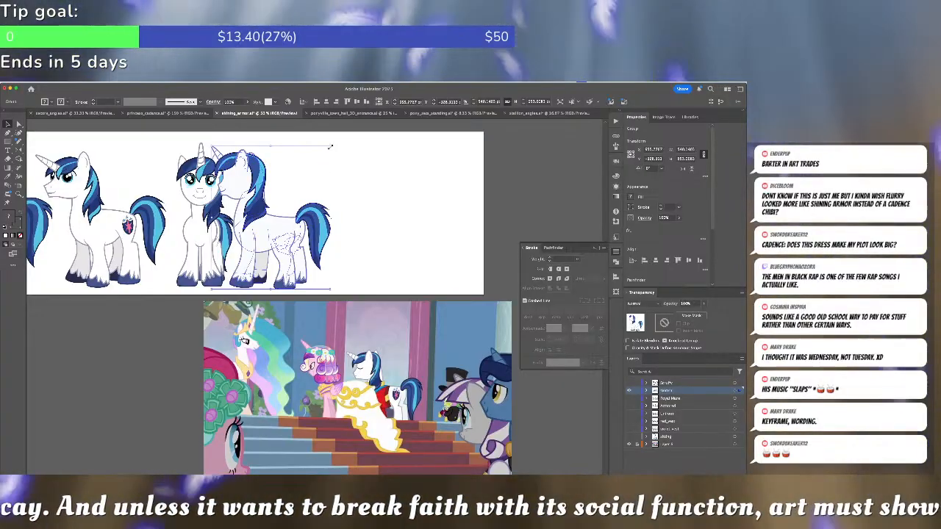
{"action": "left_click_drag", "start_coordinate": [280, 232], "coordinate": [353, 234]}
{"action": "left_click", "coordinate": [460, 219]}
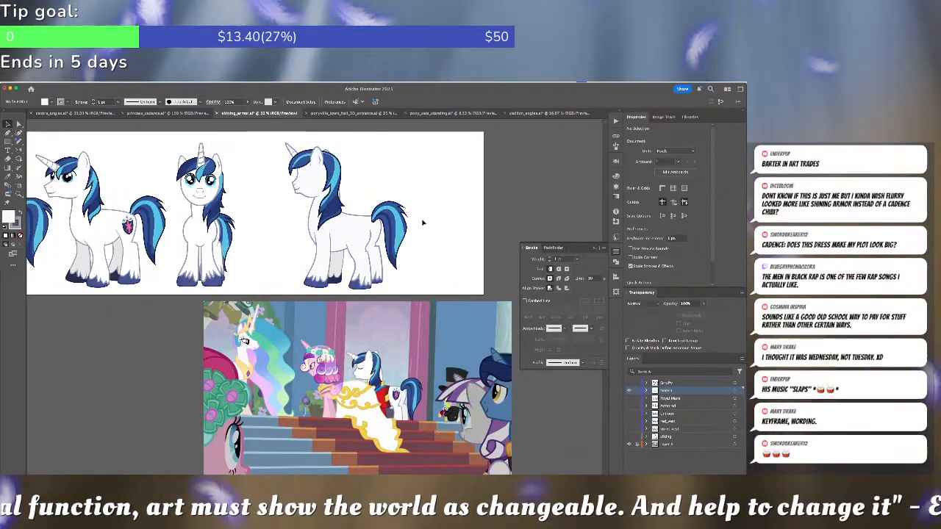
Isolate the front-facing pony's head and select the complete eye group on the side where the mane hangs
{"action": "left_click", "coordinate": [224, 198]}
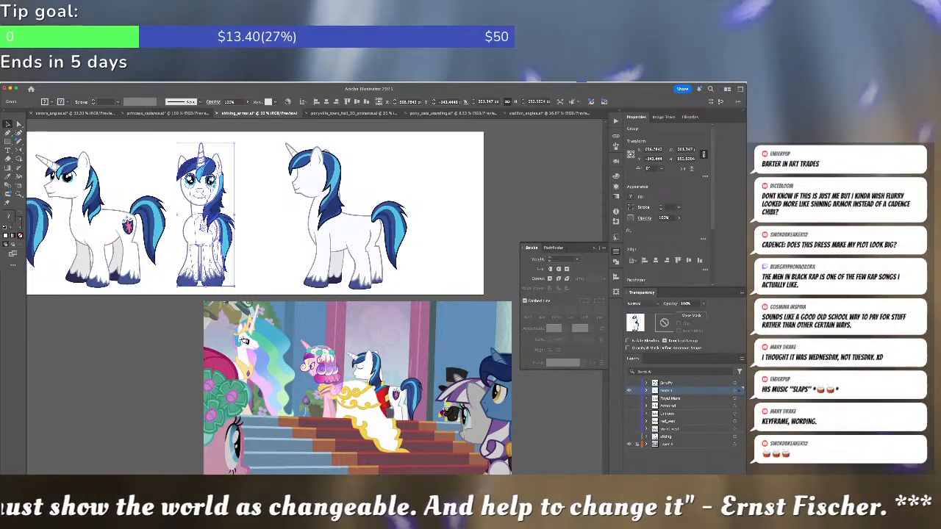
{"action": "left_click", "coordinate": [257, 197]}
{"action": "double_click", "coordinate": [213, 193]}
{"action": "double_click", "coordinate": [214, 192]}
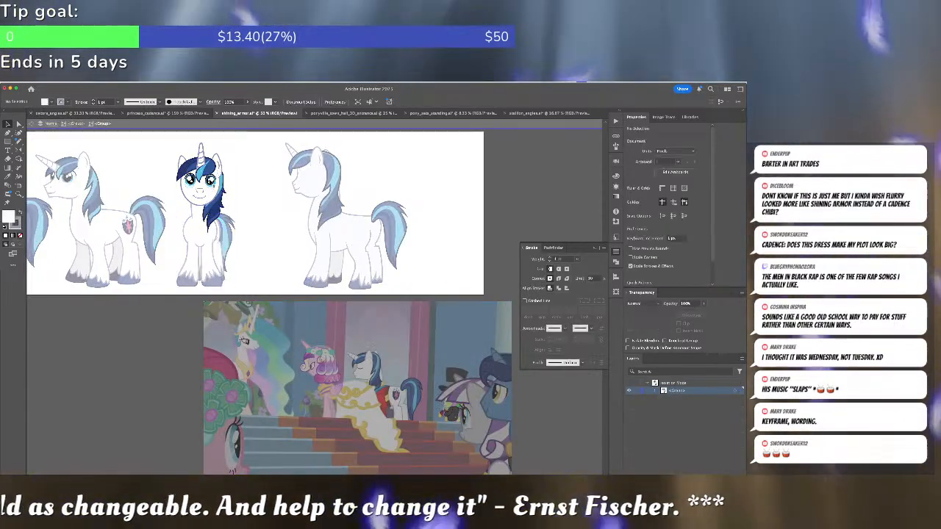
{"action": "left_click", "coordinate": [213, 184]}
{"action": "scroll", "coordinate": [230, 215], "scroll_direction": "up", "scroll_amount": 5}
{"action": "left_click_drag", "start_coordinate": [232, 215], "coordinate": [492, 469]}
{"action": "left_click", "coordinate": [368, 273]}
{"action": "left_click", "coordinate": [315, 320]}
{"action": "left_click", "coordinate": [354, 293]}
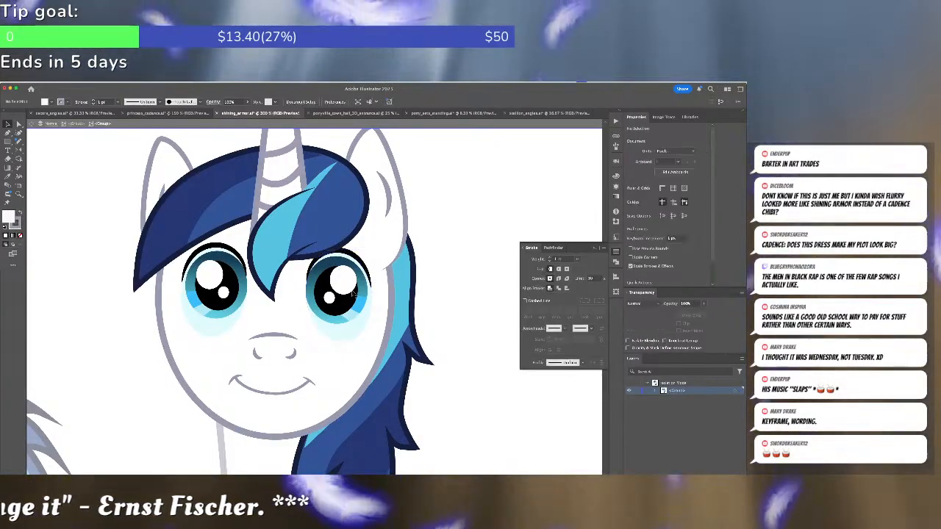
{"action": "left_click", "coordinate": [365, 278]}
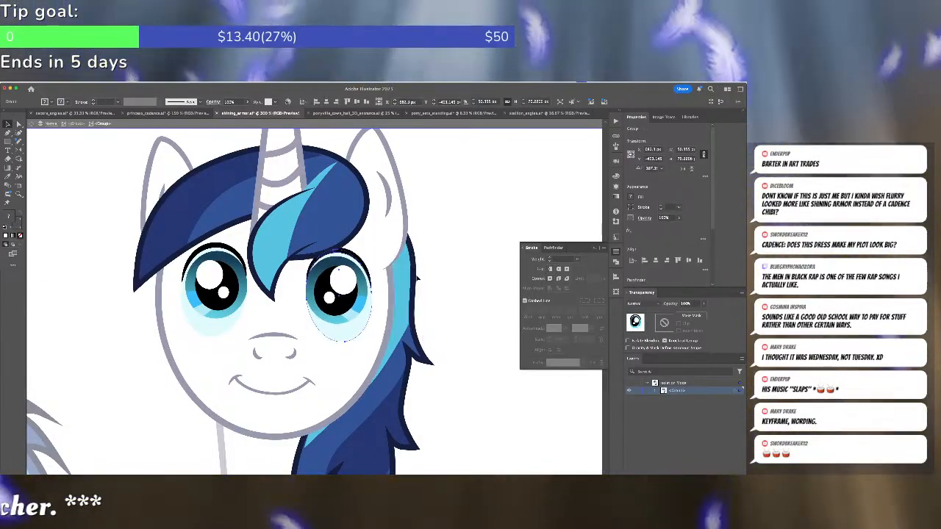
{"action": "left_click", "coordinate": [431, 307]}
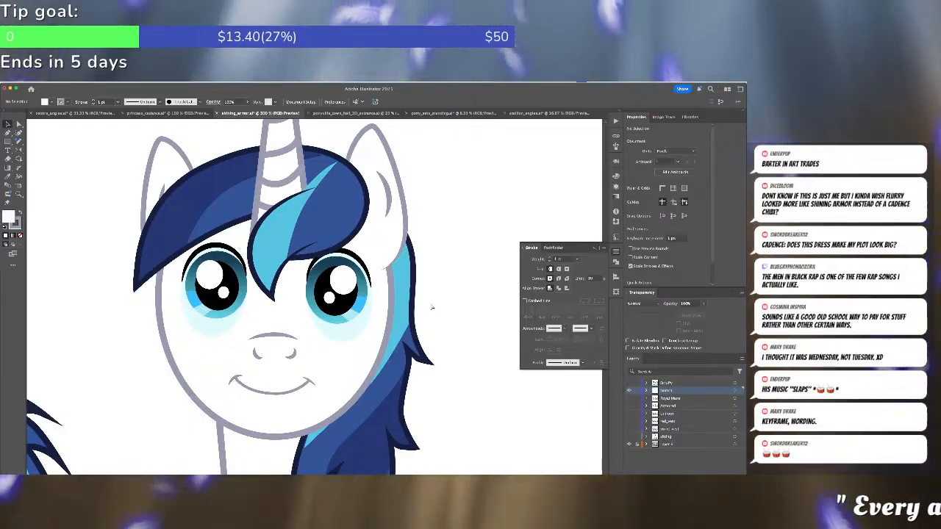
Paste the copied eye over the white unicorn's closed eye in the wedding reference image and scale it down to fit the face
{"action": "scroll", "coordinate": [432, 308], "scroll_direction": "down", "scroll_amount": 5}
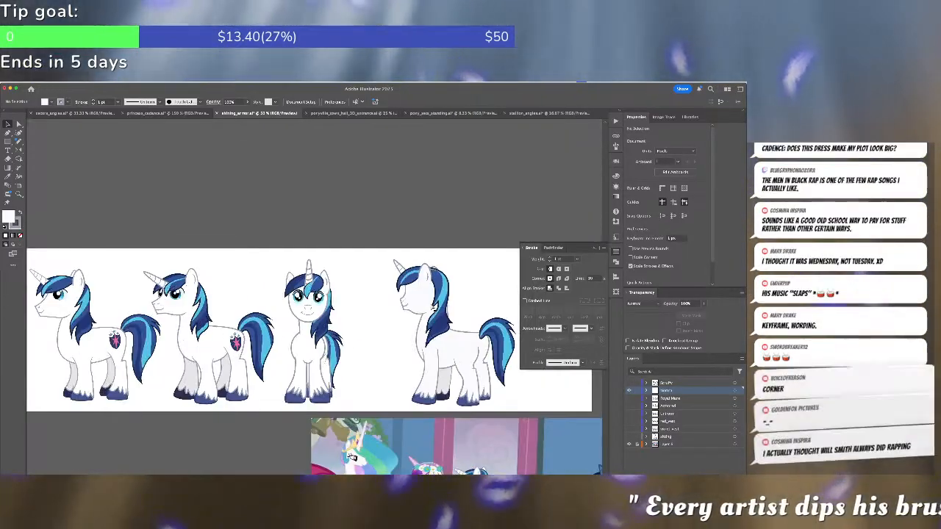
{"action": "scroll", "coordinate": [432, 307], "scroll_direction": "up", "scroll_amount": 2}
{"action": "scroll", "coordinate": [431, 307], "scroll_direction": "down", "scroll_amount": 5}
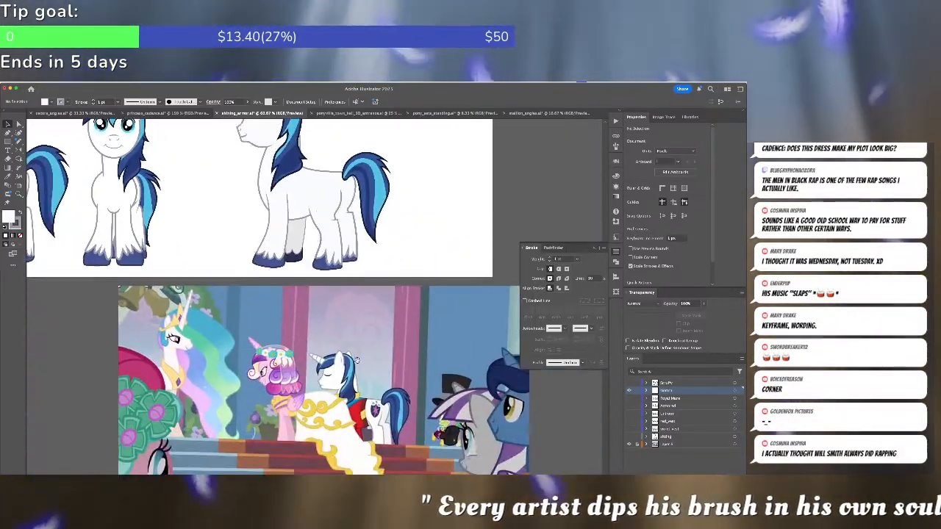
{"action": "scroll", "coordinate": [335, 353], "scroll_direction": "up", "scroll_amount": 2}
{"action": "scroll", "coordinate": [336, 353], "scroll_direction": "up", "scroll_amount": 2}
{"action": "key", "text": "super+v"}
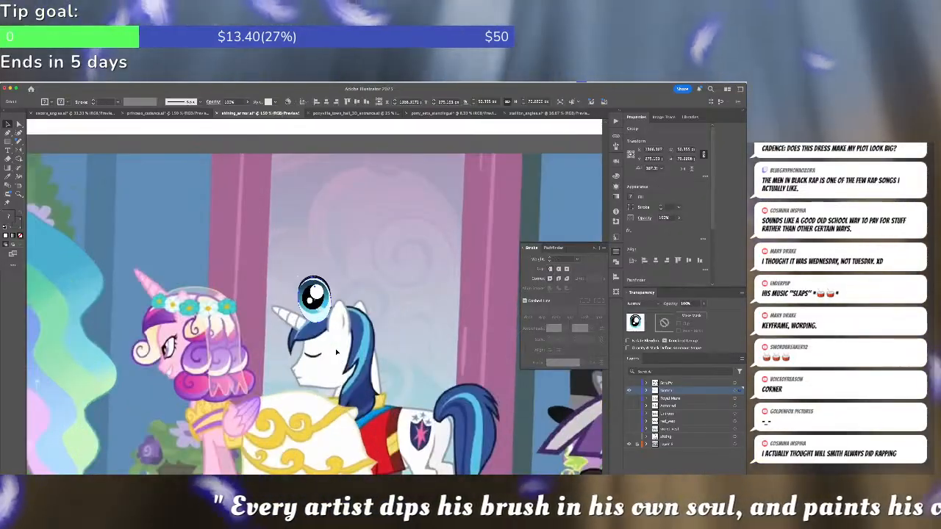
{"action": "left_click_drag", "start_coordinate": [327, 308], "coordinate": [320, 358]}
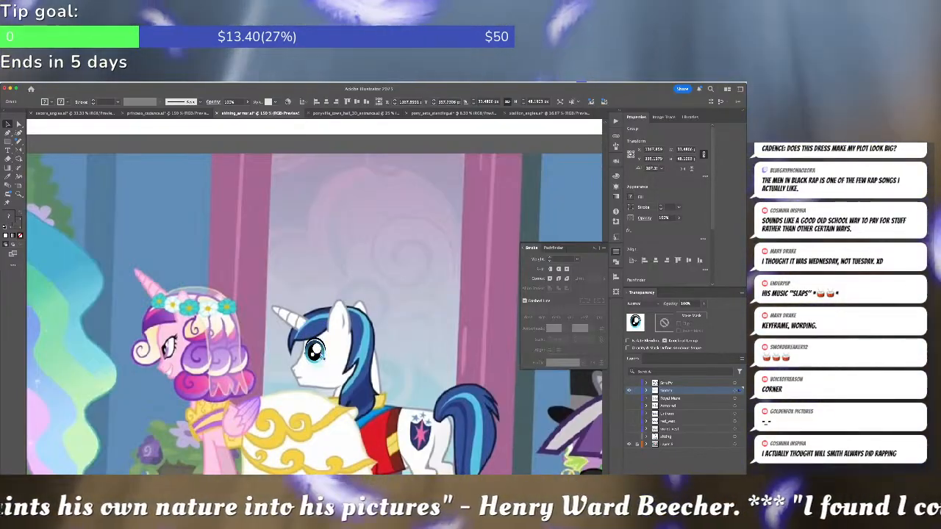
Shift the iris within the pasted eye and narrow the whole eye to suit the turned head
{"action": "left_click", "coordinate": [324, 362]}
{"action": "key", "text": "a"}
{"action": "left_click", "coordinate": [317, 349]}
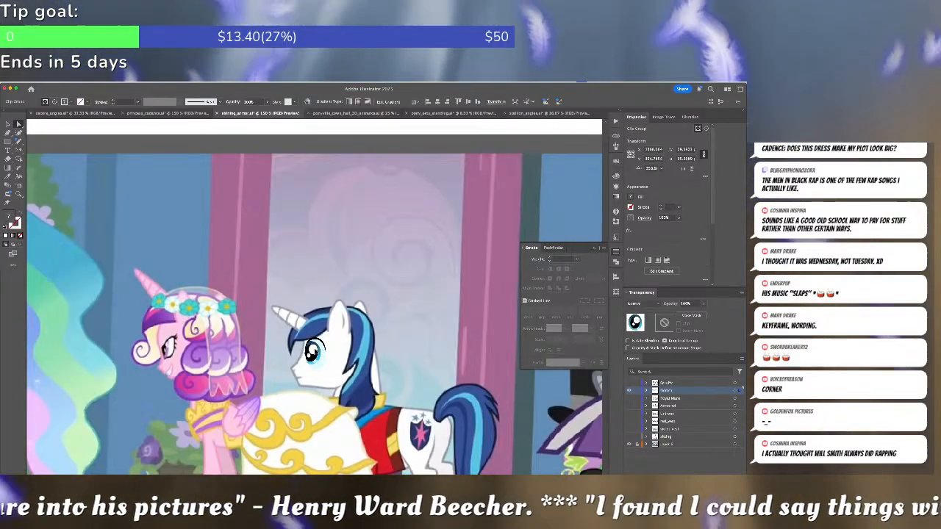
{"action": "left_click", "coordinate": [326, 365]}
{"action": "key", "text": "v"}
{"action": "left_click", "coordinate": [318, 353]}
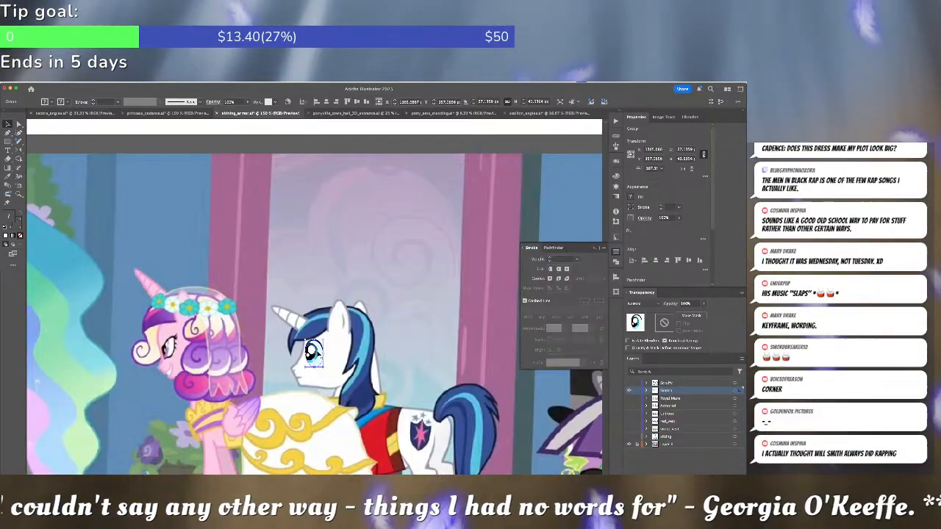
{"action": "left_click", "coordinate": [328, 350]}
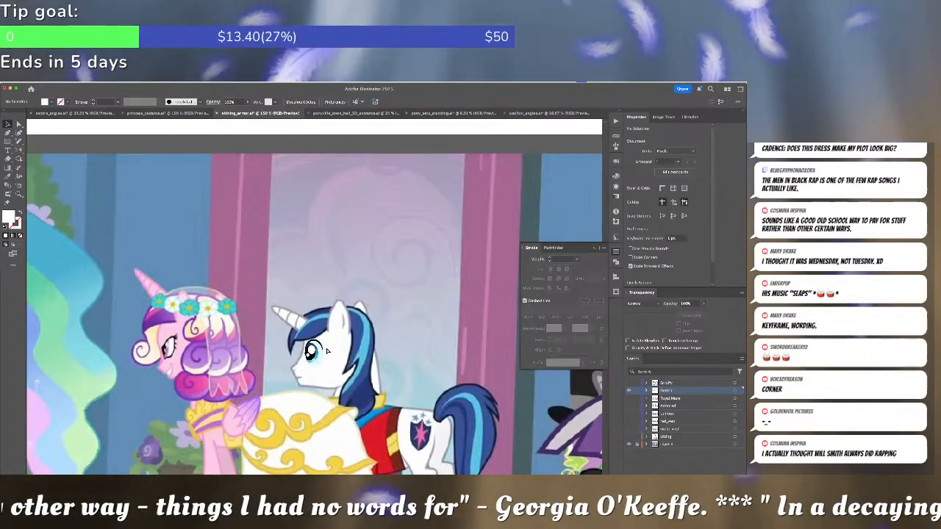
Transfer the fitted eye from the reference image to the face of the new rear-angle pose on the artboard
{"action": "left_click", "coordinate": [312, 352]}
{"action": "key", "text": "Delete"}
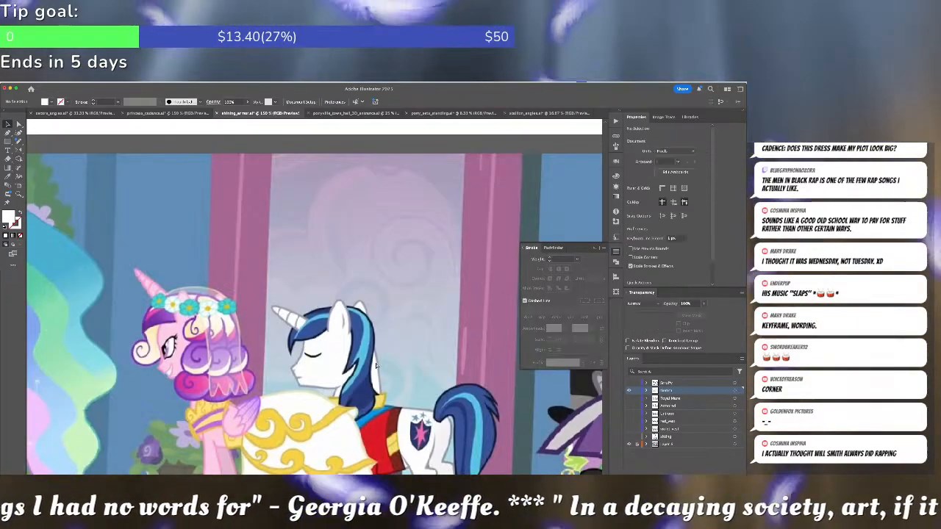
{"action": "key", "text": "super+minus"}
{"action": "key", "text": "super+minus"}
{"action": "key", "text": "super+minus"}
{"action": "left_click_drag", "start_coordinate": [331, 247], "coordinate": [350, 379]}
{"action": "key", "text": "a"}
{"action": "left_click", "coordinate": [280, 252]}
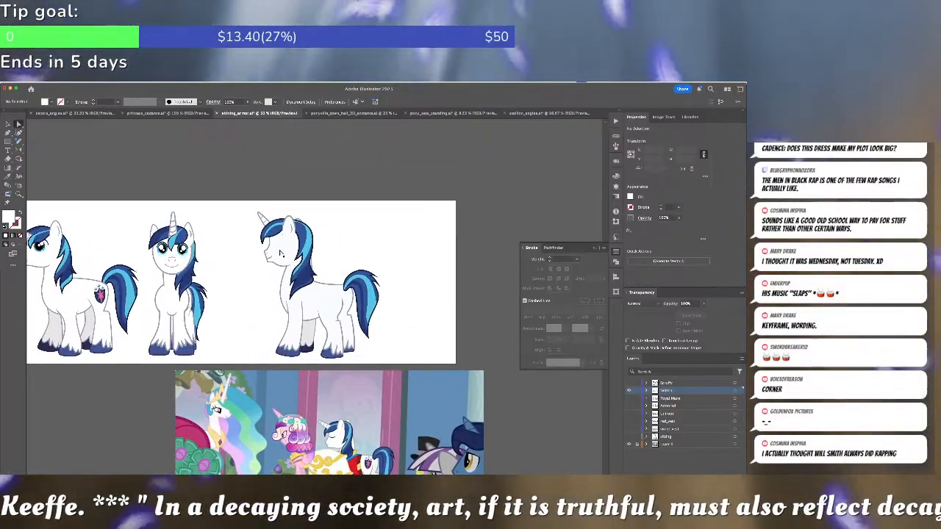
{"action": "key", "text": "v"}
{"action": "left_click_drag", "start_coordinate": [334, 436], "coordinate": [282, 253]}
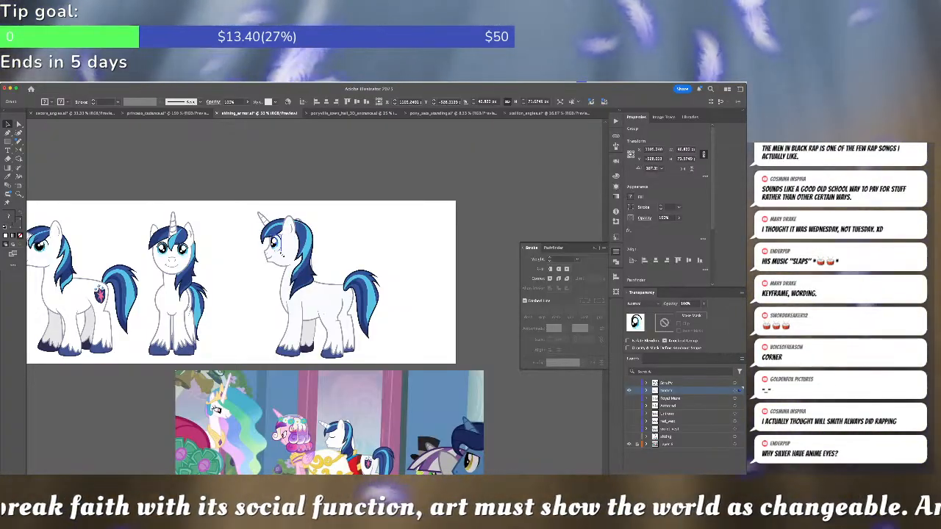
{"action": "left_click", "coordinate": [350, 255]}
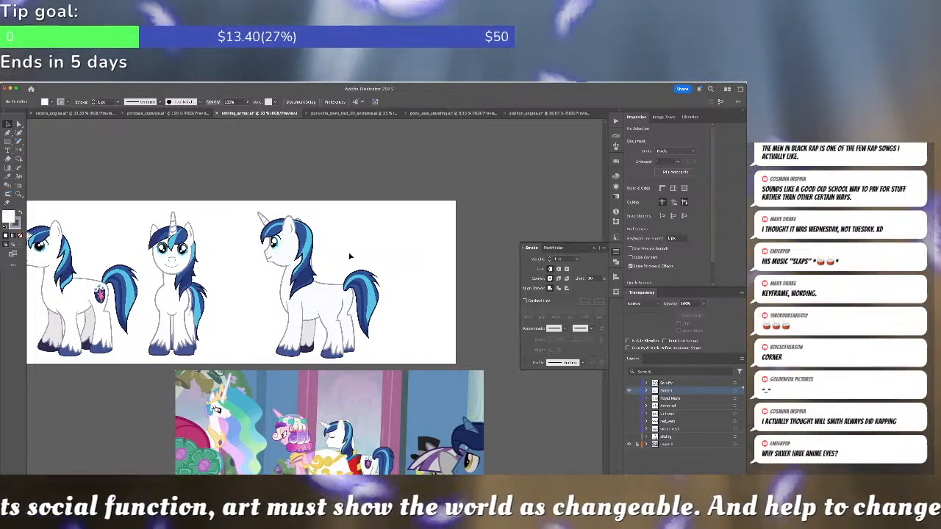
Isolate the side-view pony, select only its shield-and-stars cutie mark, copy it, and leave the group
{"action": "left_click_drag", "start_coordinate": [349, 253], "coordinate": [408, 263]}
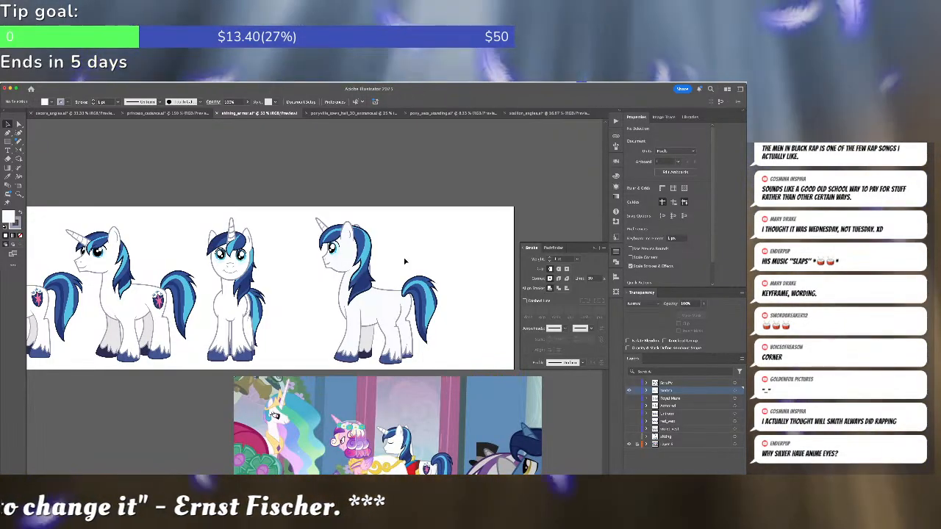
{"action": "left_click_drag", "start_coordinate": [397, 260], "coordinate": [429, 254]}
{"action": "left_click_drag", "start_coordinate": [147, 285], "coordinate": [323, 273]}
{"action": "double_click", "coordinate": [253, 277]}
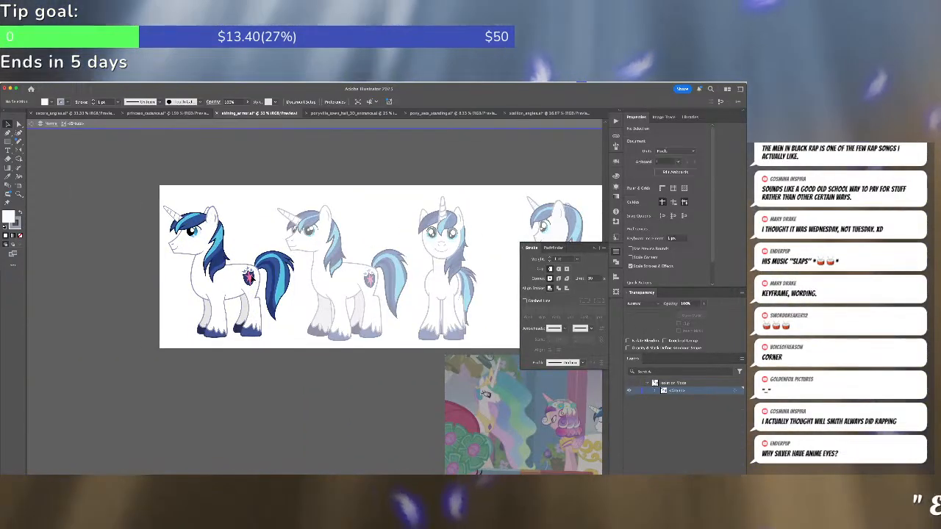
{"action": "left_click", "coordinate": [251, 284], "text": "shift"}
{"action": "left_click", "coordinate": [255, 325]}
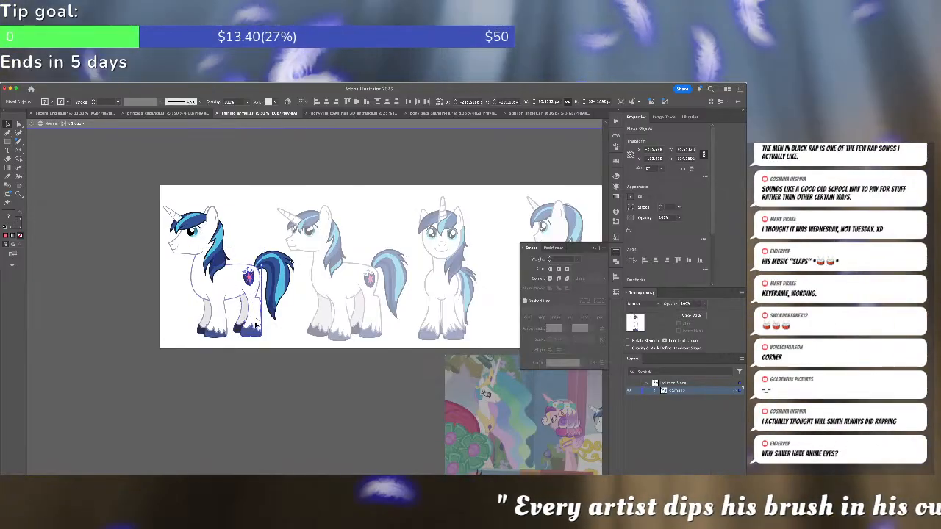
{"action": "left_click", "coordinate": [258, 322], "text": "shift"}
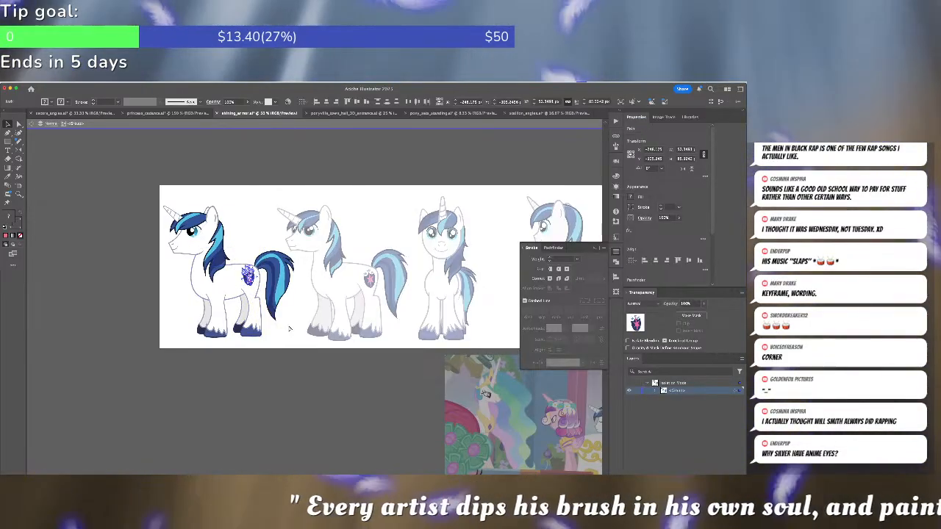
{"action": "double_click", "coordinate": [289, 329]}
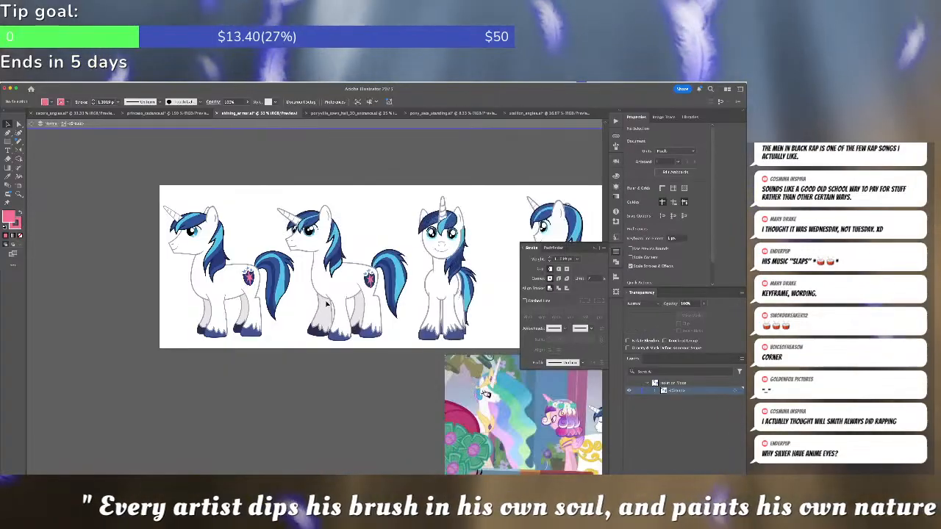
Paste the cutie mark onto the rear-angle pony's flank, then tilt and enlarge it to follow the hip
{"action": "left_click_drag", "start_coordinate": [335, 287], "coordinate": [107, 268]}
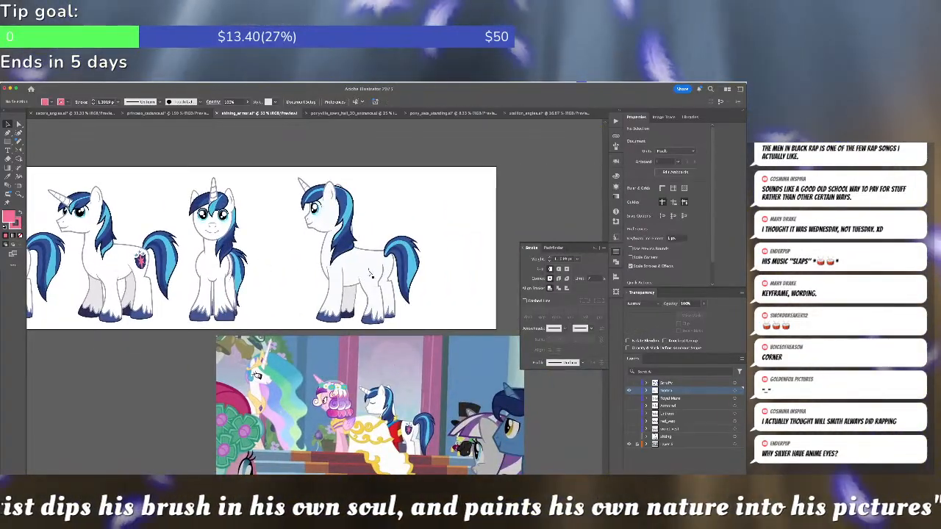
{"action": "key", "text": "ctrl+v"}
{"action": "left_click_drag", "start_coordinate": [314, 301], "coordinate": [373, 263]}
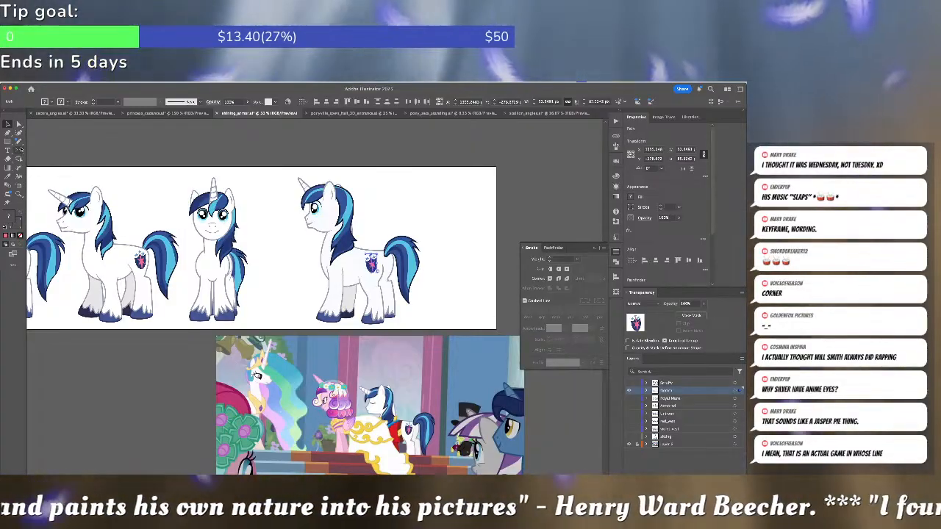
{"action": "double_click", "coordinate": [19, 150]}
{"action": "key", "text": "Return"}
{"action": "key", "text": "e"}
{"action": "left_click_drag", "start_coordinate": [448, 250], "coordinate": [449, 241]}
{"action": "key", "text": "v"}
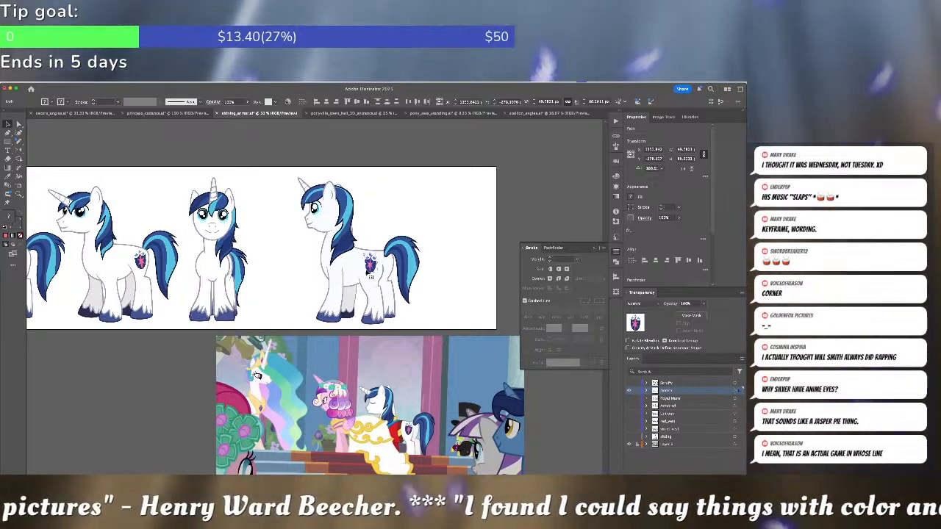
{"action": "left_click_drag", "start_coordinate": [378, 270], "coordinate": [383, 276]}
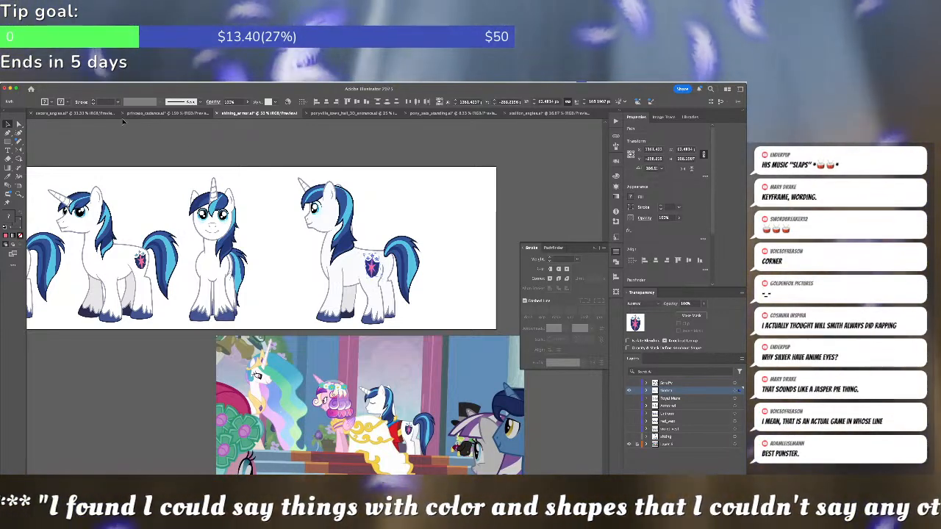
Warp the cutie mark with a vertical Arc envelope, using a 12% bend and a slight horizontal distortion
{"action": "right_click", "coordinate": [62, 158]}
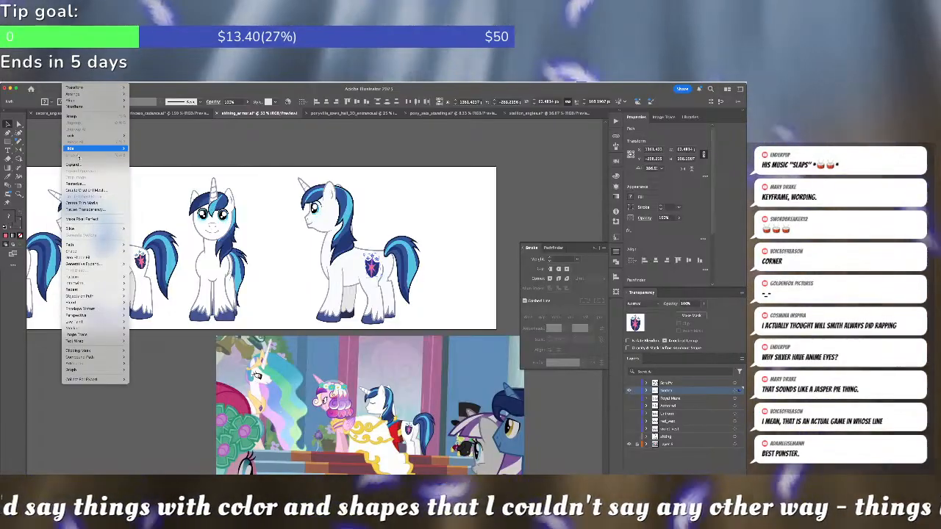
{"action": "mouse_move", "coordinate": [110, 309]}
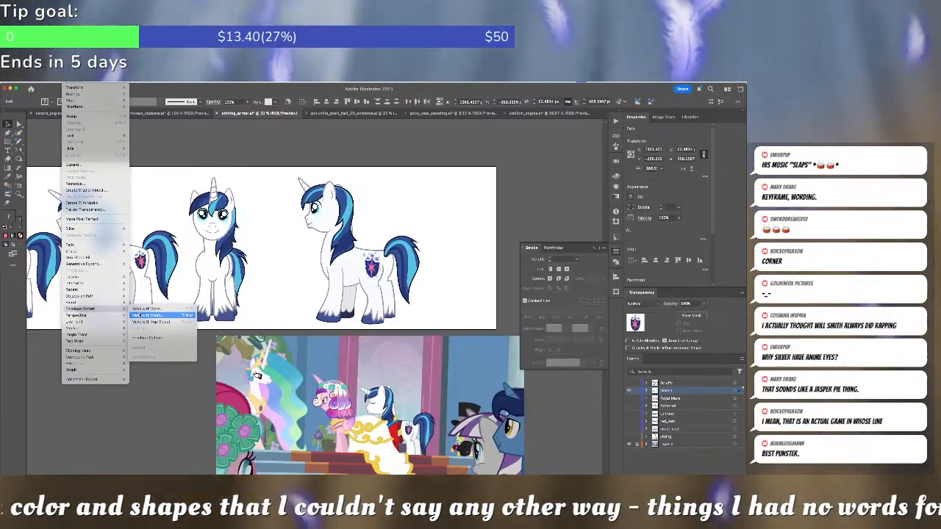
{"action": "left_click", "coordinate": [141, 312]}
{"action": "left_click_drag", "start_coordinate": [397, 247], "coordinate": [457, 231]}
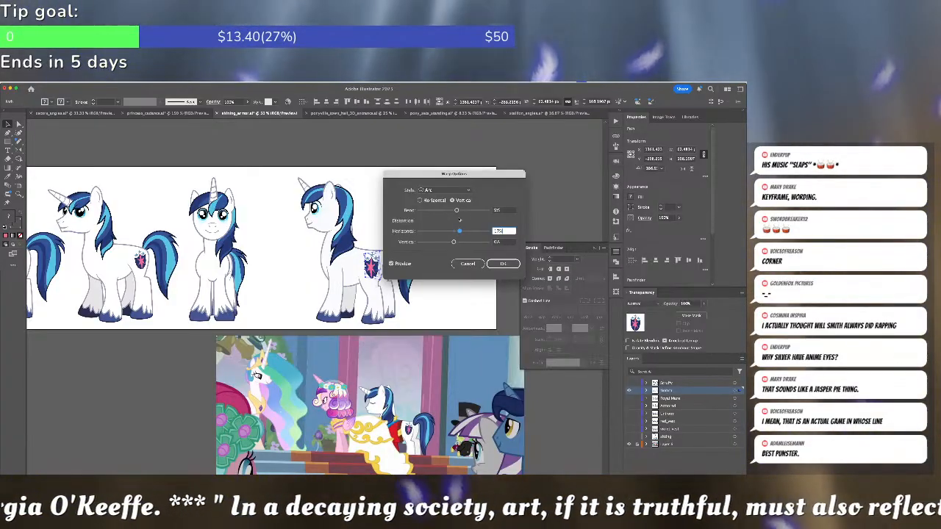
{"action": "left_click", "coordinate": [456, 211]}
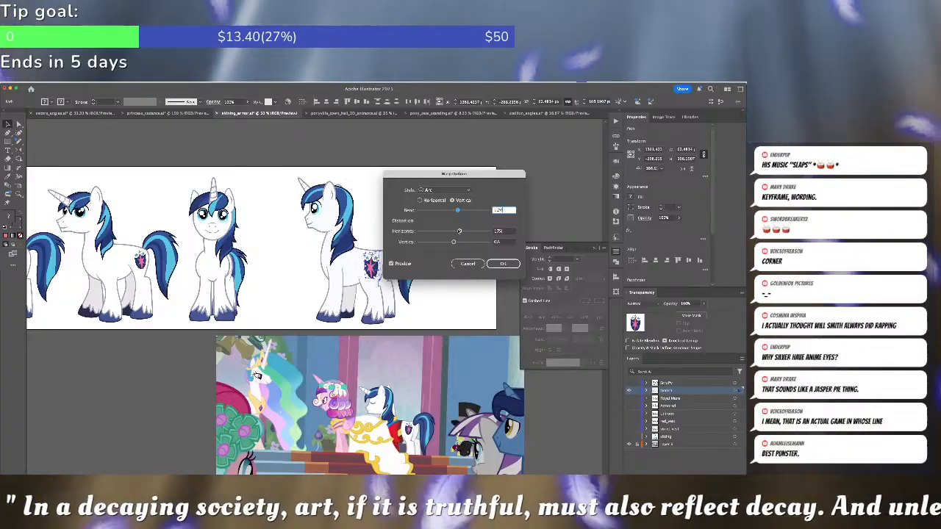
{"action": "left_click", "coordinate": [457, 232]}
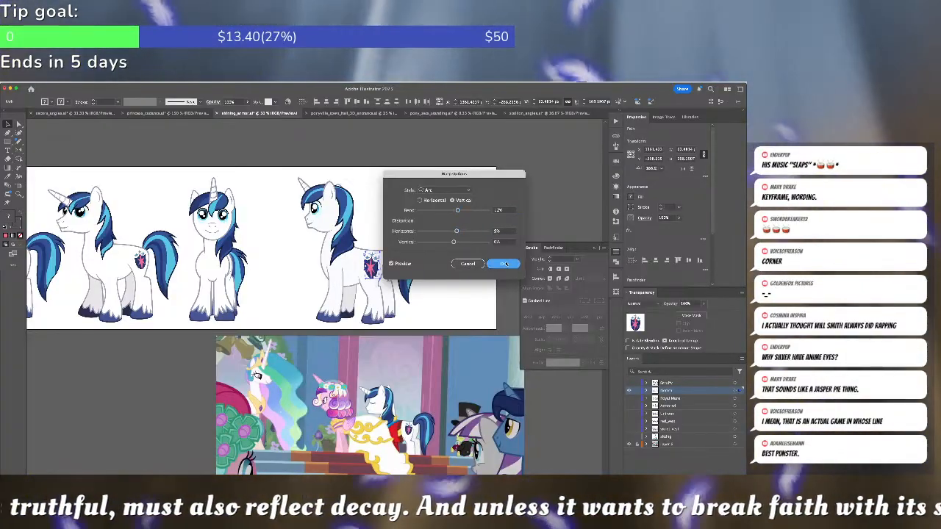
{"action": "left_click", "coordinate": [503, 263]}
{"action": "key", "text": "ctrl+shift+a"}
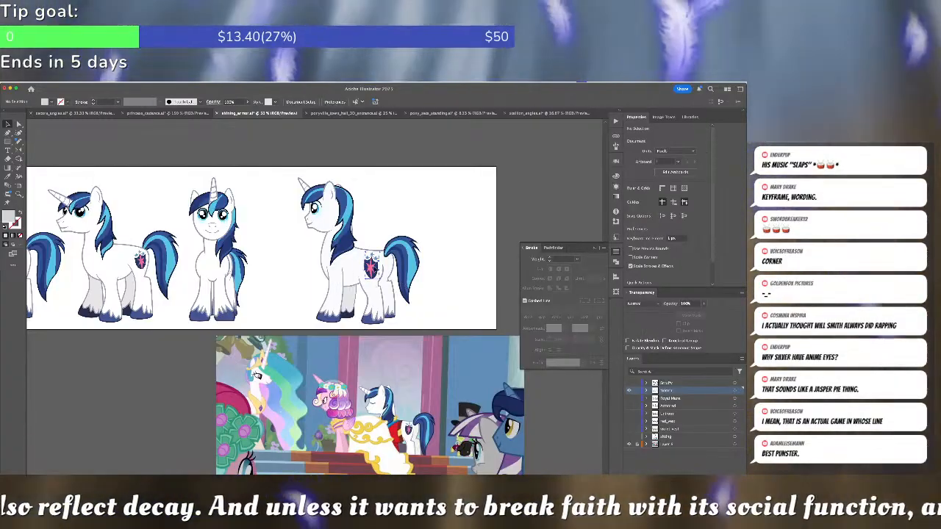
Reposition the warped cutie mark on the flank and restack it directly in front of the underlying body shape
{"action": "left_click_drag", "start_coordinate": [371, 269], "coordinate": [368, 269]}
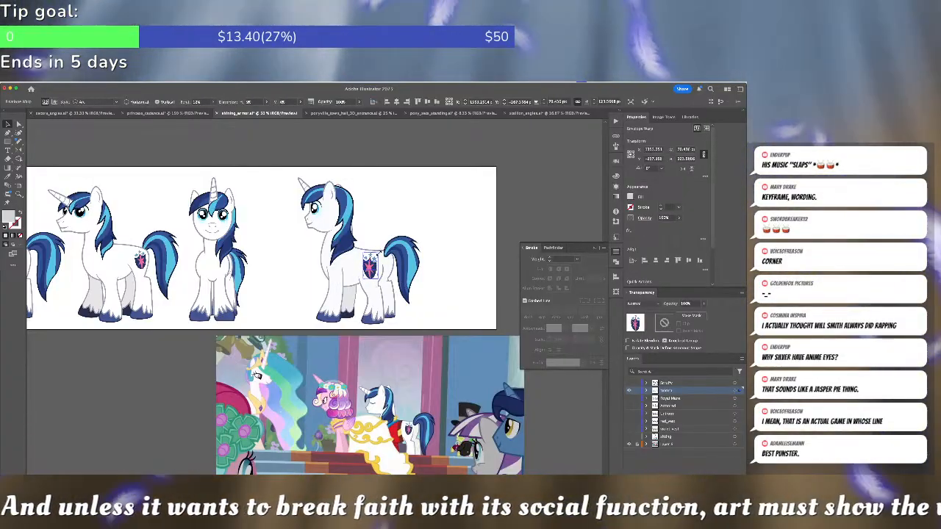
{"action": "left_click_drag", "start_coordinate": [369, 269], "coordinate": [369, 271]}
{"action": "key", "text": "super+x"}
{"action": "key", "text": "a"}
{"action": "left_click", "coordinate": [373, 273]}
{"action": "key", "text": "super+f"}
{"action": "left_click", "coordinate": [455, 253]}
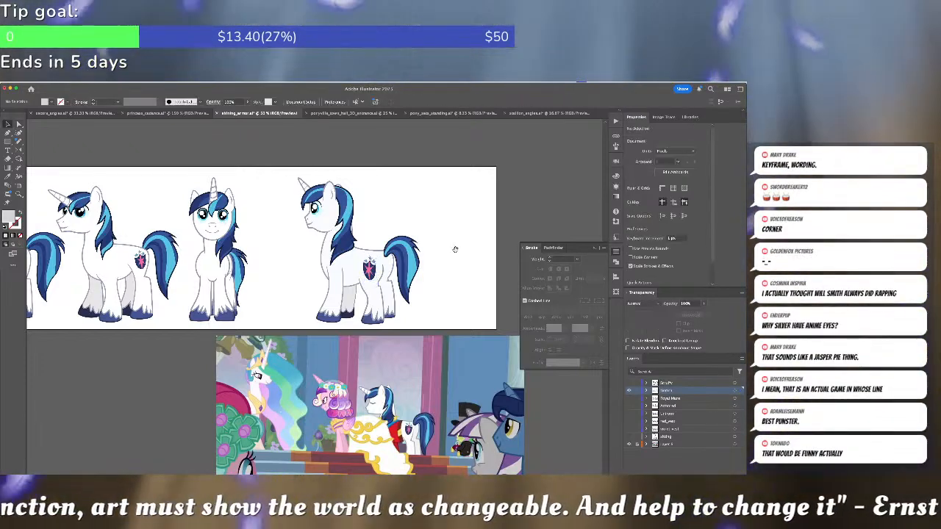
Convert the back outline's anchor point beside the mane and adjust the rump outline where it meets the tail
{"action": "left_click_drag", "start_coordinate": [454, 250], "coordinate": [492, 243]}
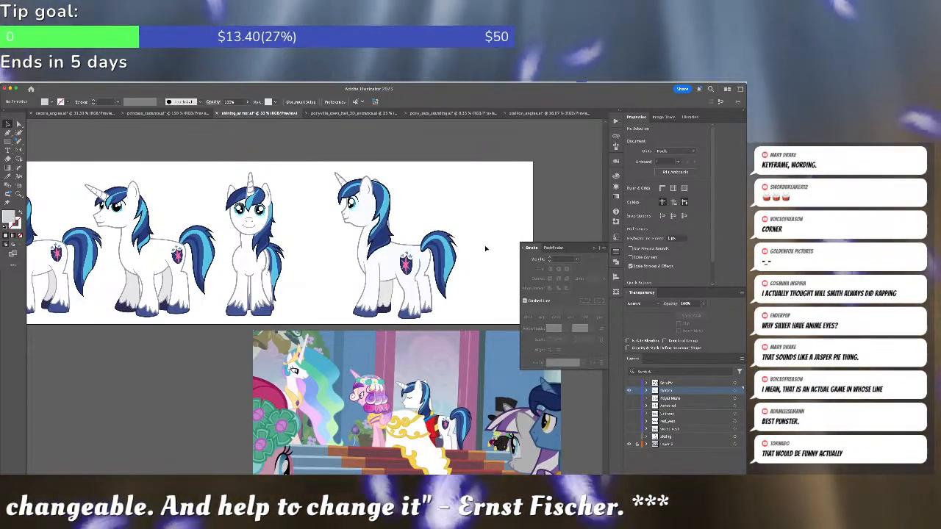
{"action": "key", "text": "a"}
{"action": "left_click", "coordinate": [407, 245]}
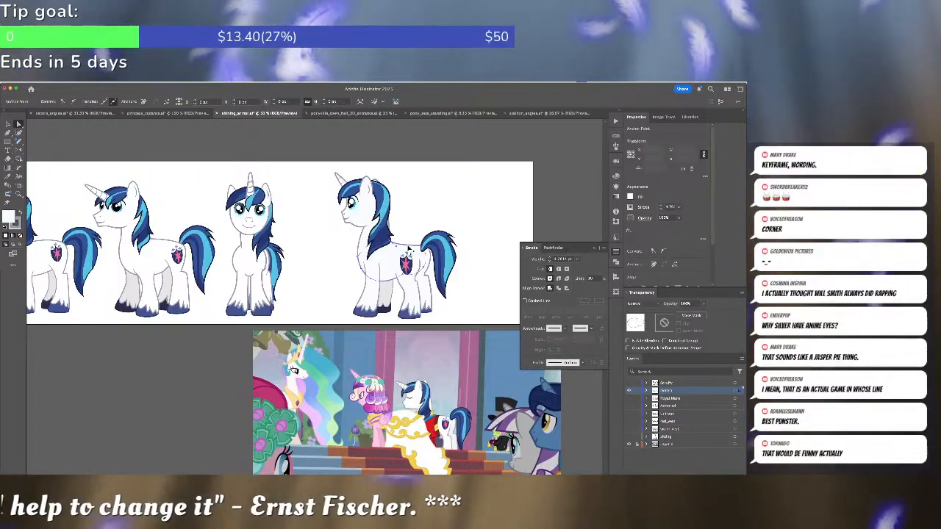
{"action": "key", "text": "shift+c"}
{"action": "left_click", "coordinate": [394, 242]}
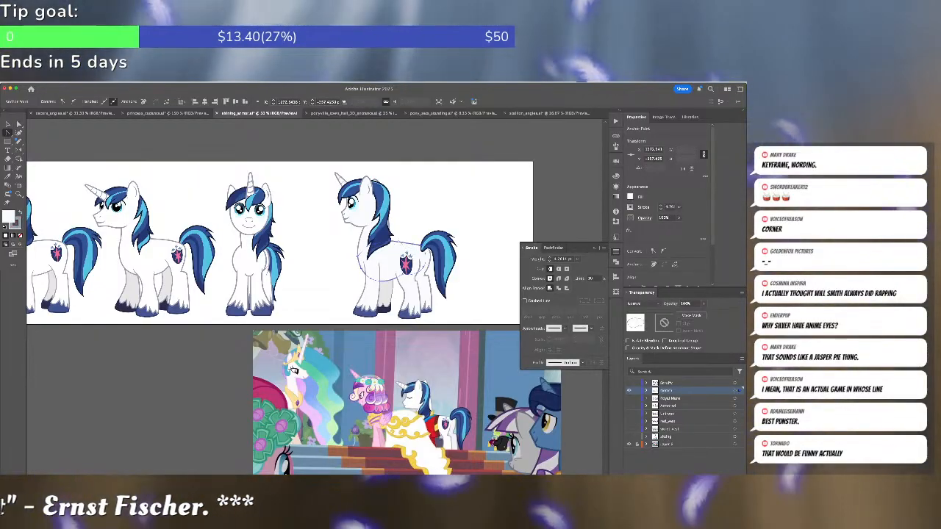
{"action": "scroll", "coordinate": [400, 239], "scroll_direction": "up", "scroll_amount": 3}
{"action": "key", "text": "a"}
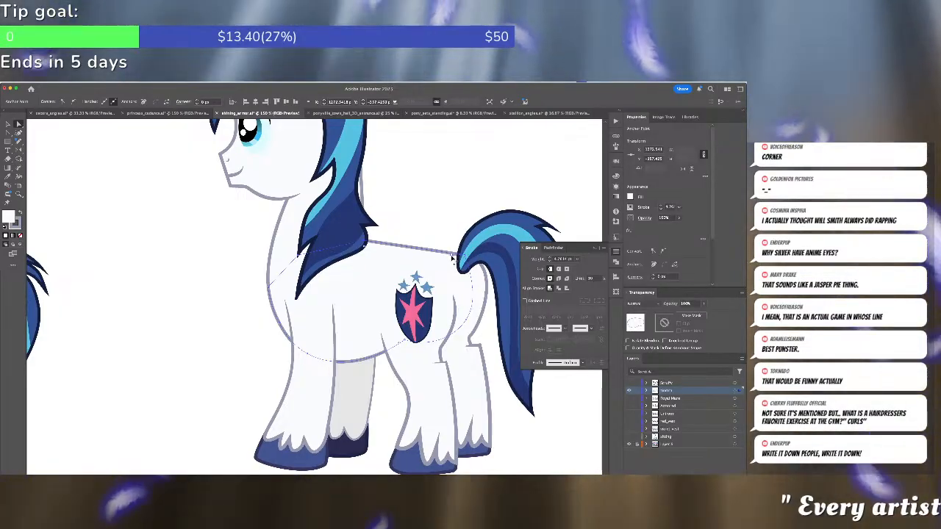
{"action": "left_click", "coordinate": [461, 266]}
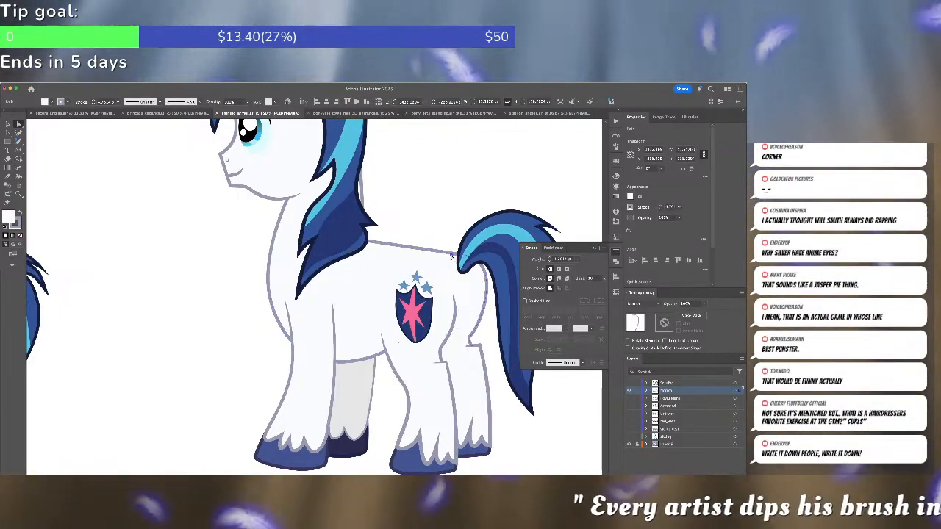
{"action": "left_click", "coordinate": [452, 256]}
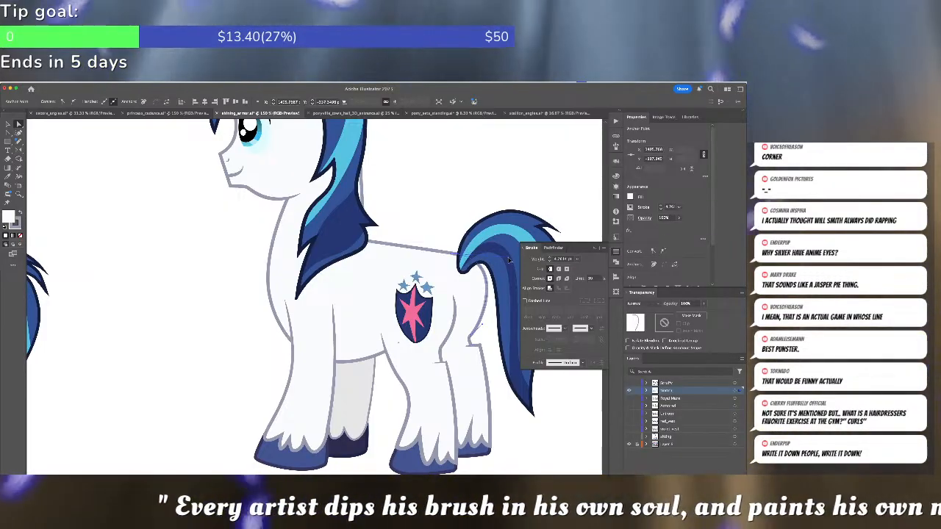
{"action": "left_click", "coordinate": [432, 195]}
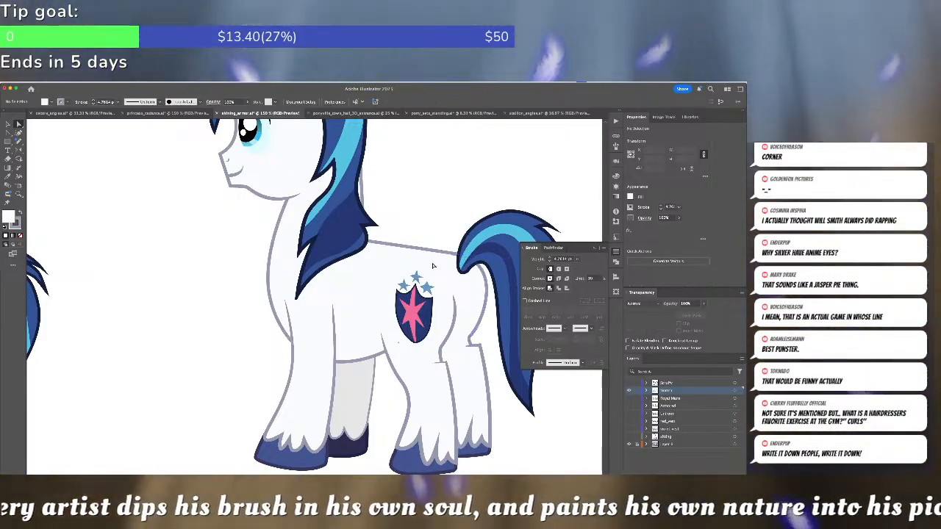
Adjust the white unicorn's back outline where it runs under the base of the tail
{"action": "scroll", "coordinate": [433, 266], "scroll_direction": "up", "scroll_amount": 3}
{"action": "left_click", "coordinate": [458, 238]}
{"action": "scroll", "coordinate": [411, 246], "scroll_direction": "right", "scroll_amount": 3}
{"action": "left_click_drag", "start_coordinate": [432, 238], "coordinate": [431, 218]}
{"action": "left_click", "coordinate": [363, 203]}
{"action": "key", "text": "v"}
{"action": "left_click", "coordinate": [450, 228]}
{"action": "double_click", "coordinate": [451, 229]}
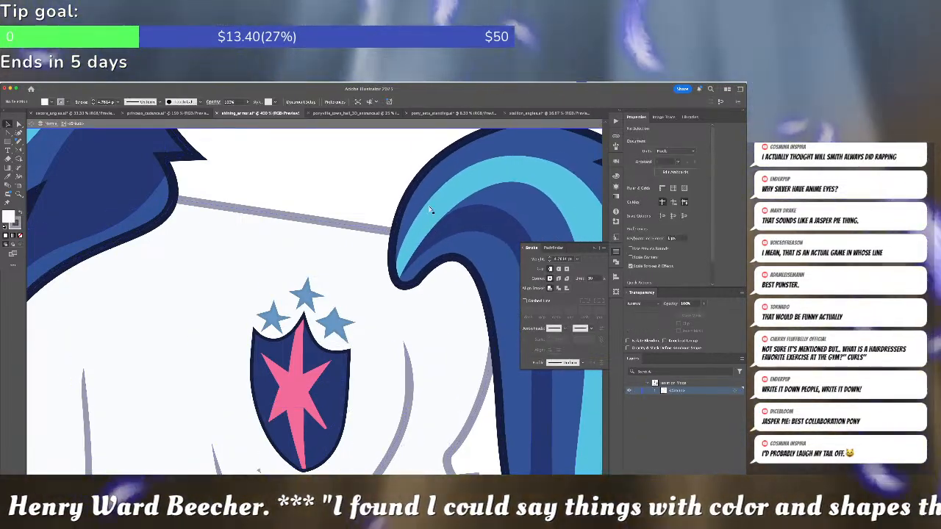
Leave the group's isolation and move the rear-angle pony to just beyond the leftmost pose in the row
{"action": "key", "text": "super+minus"}
{"action": "key", "text": "super+minus"}
{"action": "key", "text": "super+minus"}
{"action": "key", "text": "super+minus"}
{"action": "key", "text": "super+minus"}
{"action": "key", "text": "super+minus"}
{"action": "key", "text": "super+minus"}
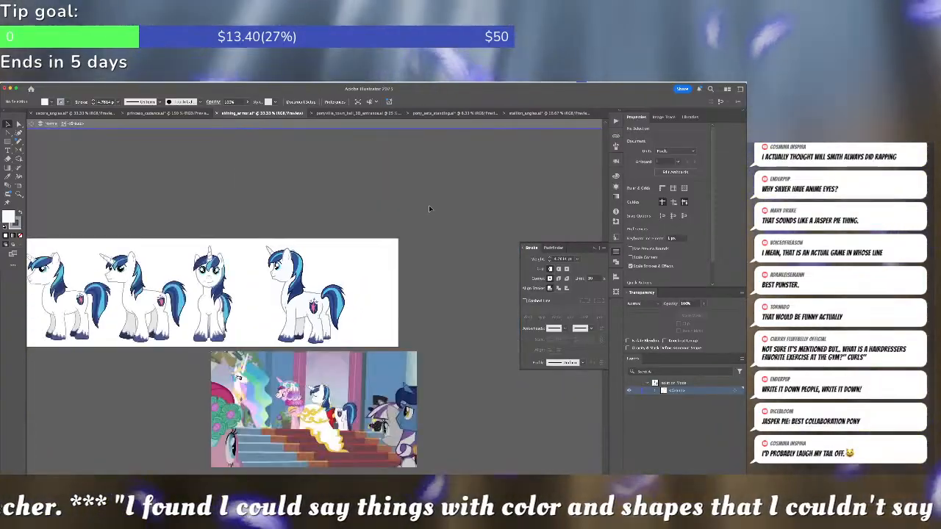
{"action": "double_click", "coordinate": [430, 209]}
{"action": "key", "text": "super+minus"}
{"action": "key", "text": "super+minus"}
{"action": "key", "text": "super+plus"}
{"action": "key", "text": "super+plus"}
{"action": "left_click_drag", "start_coordinate": [236, 252], "coordinate": [325, 229]}
{"action": "left_click", "coordinate": [416, 286]}
{"action": "left_click_drag", "start_coordinate": [409, 291], "coordinate": [86, 288]}
{"action": "scroll", "coordinate": [100, 205], "scroll_direction": "left", "scroll_amount": 3}
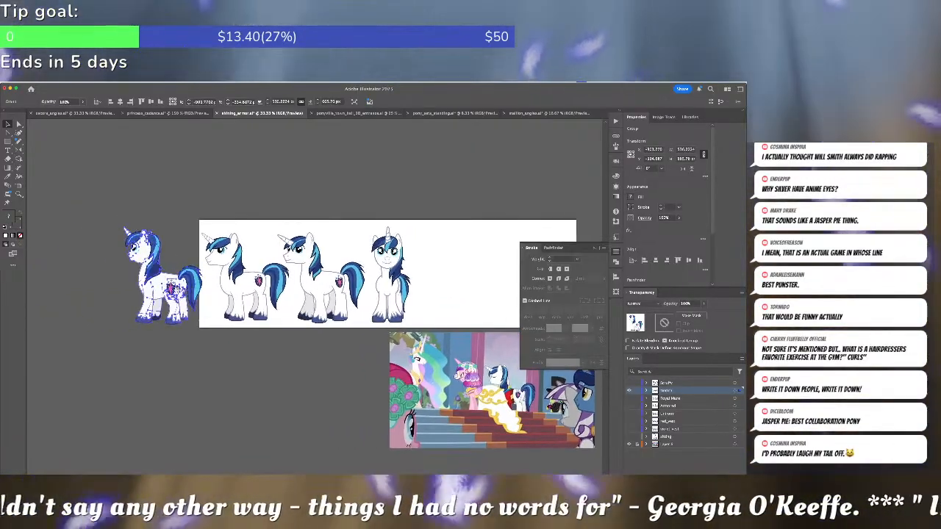
Extend the artboard's left edge so that it encloses the relocated pony, and accept the hidden-objects notice
{"action": "left_click", "coordinate": [20, 185]}
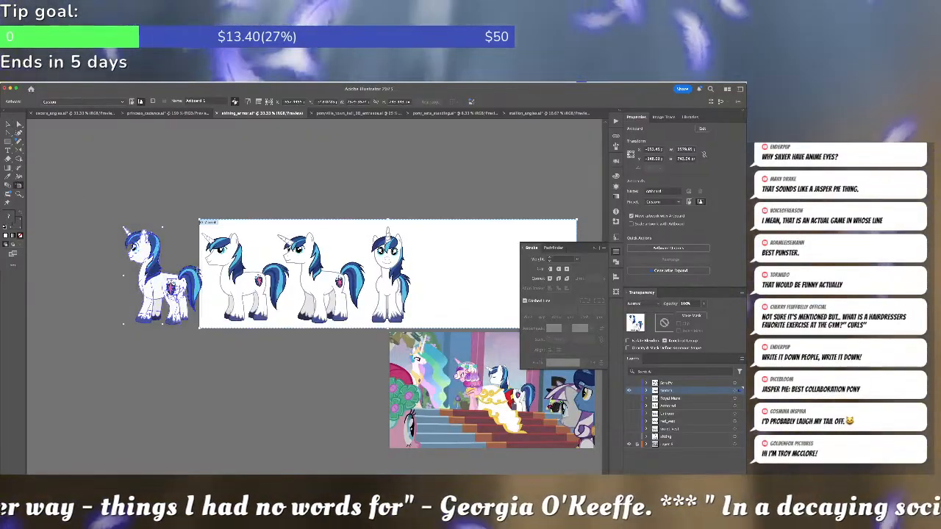
{"action": "left_click_drag", "start_coordinate": [196, 274], "coordinate": [116, 273]}
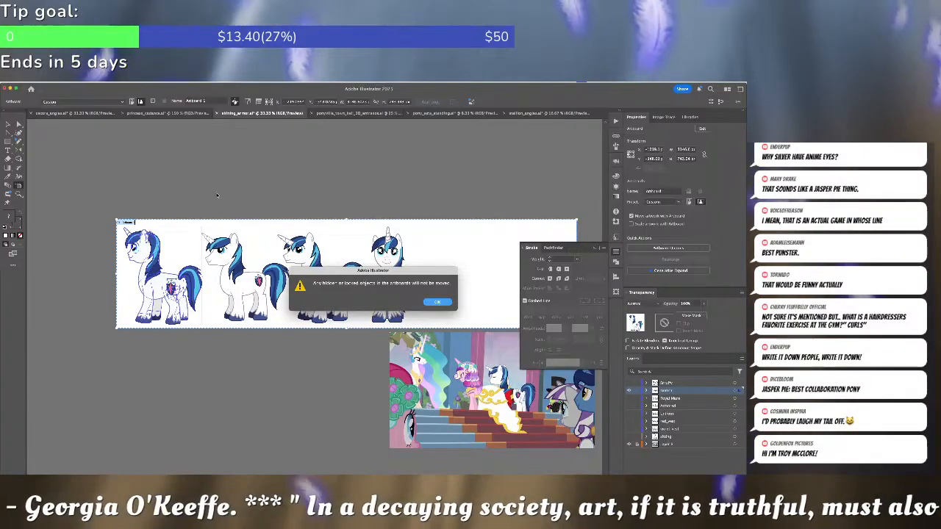
{"action": "left_click", "coordinate": [436, 302]}
{"action": "key", "text": "v"}
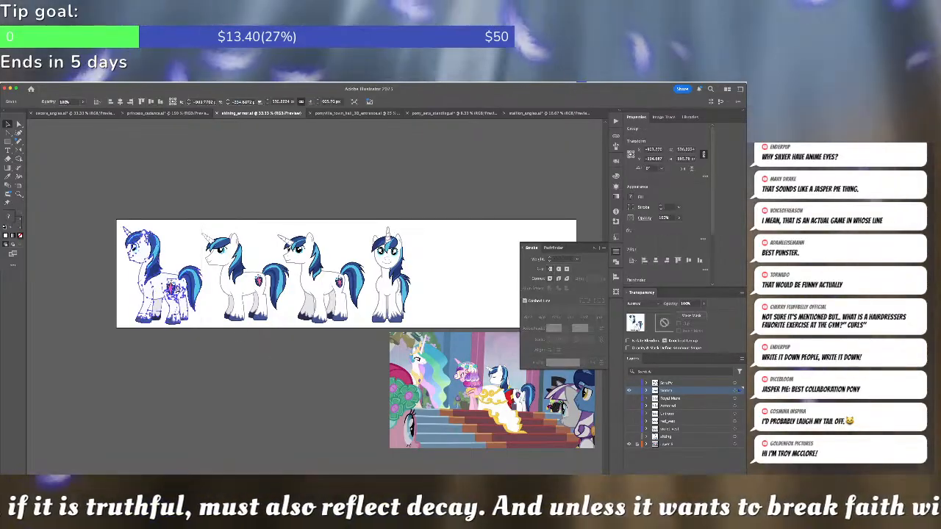
Switch to the ponyville_town_hall_3D_entrance document and paste the white unicorn onto the right upper balcony
{"action": "left_click", "coordinate": [357, 114]}
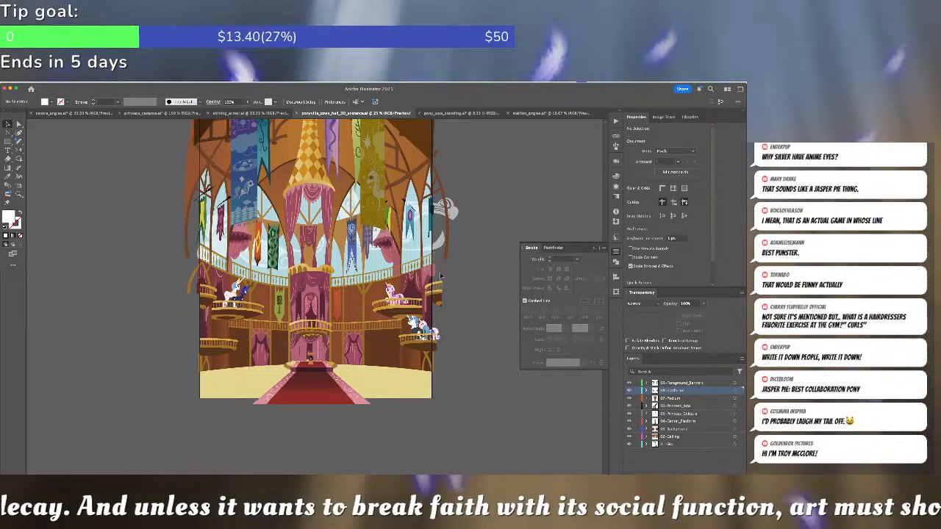
{"action": "scroll", "coordinate": [370, 300], "scroll_direction": "up", "scroll_amount": 3}
{"action": "left_click", "coordinate": [445, 299]}
{"action": "key", "text": "super+v"}
{"action": "left_click_drag", "start_coordinate": [389, 201], "coordinate": [378, 319]}
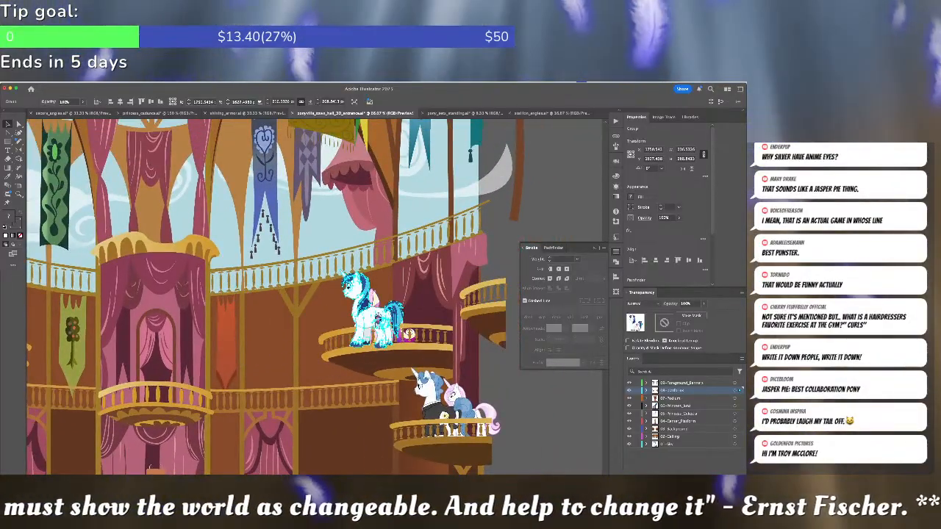
Restack the white unicorn directly in front of the pink princess but behind the railing, scale it down, and shift it slightly left
{"action": "key", "text": "super+x"}
{"action": "left_click", "coordinate": [378, 320]}
{"action": "key", "text": "super+f"}
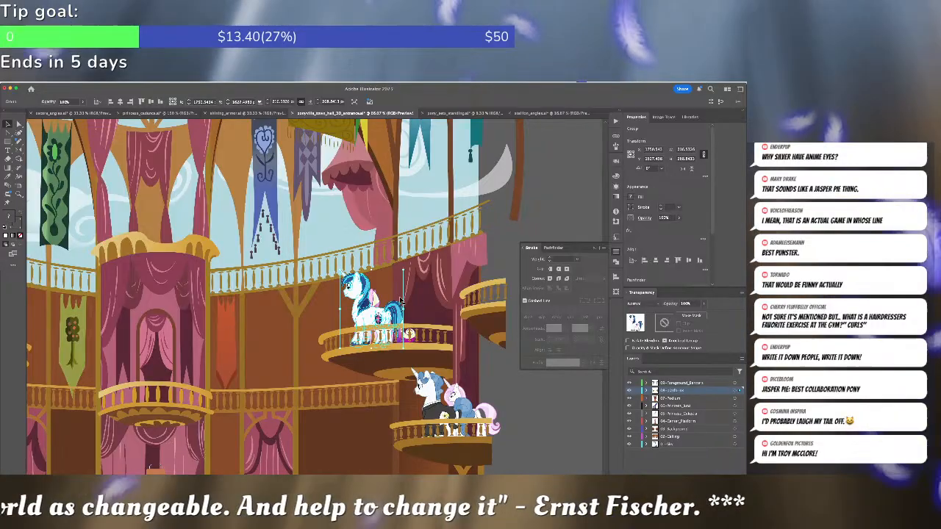
{"action": "left_click_drag", "start_coordinate": [403, 271], "coordinate": [390, 287]}
{"action": "mouse_move", "coordinate": [371, 323]}
{"action": "left_mouse_down"}
{"action": "mouse_move", "coordinate": [403, 324]}
{"action": "mouse_move", "coordinate": [361, 324]}
{"action": "left_mouse_up"}
{"action": "scroll", "coordinate": [361, 324], "scroll_direction": "up", "scroll_amount": 3}
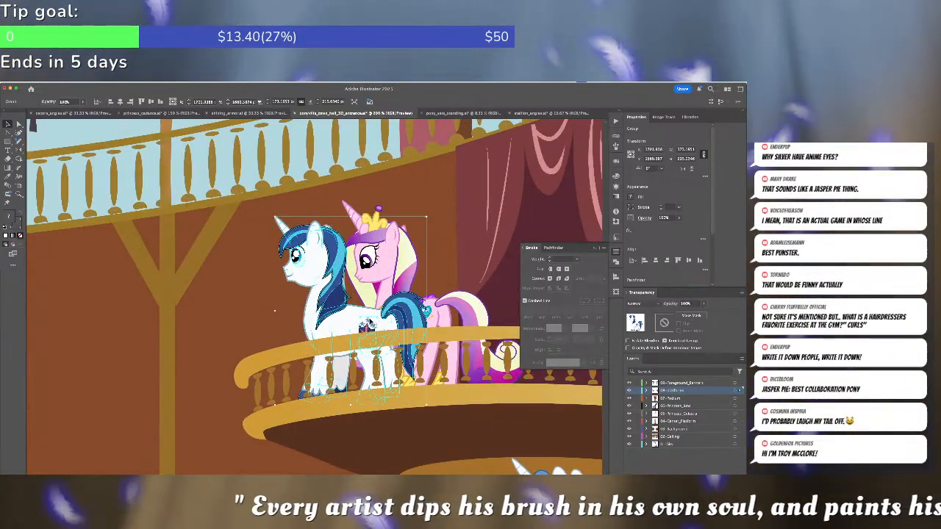
Isolate the unicorn's group and rotate its head, mane and front-leg parts slightly together
{"action": "double_click", "coordinate": [371, 318]}
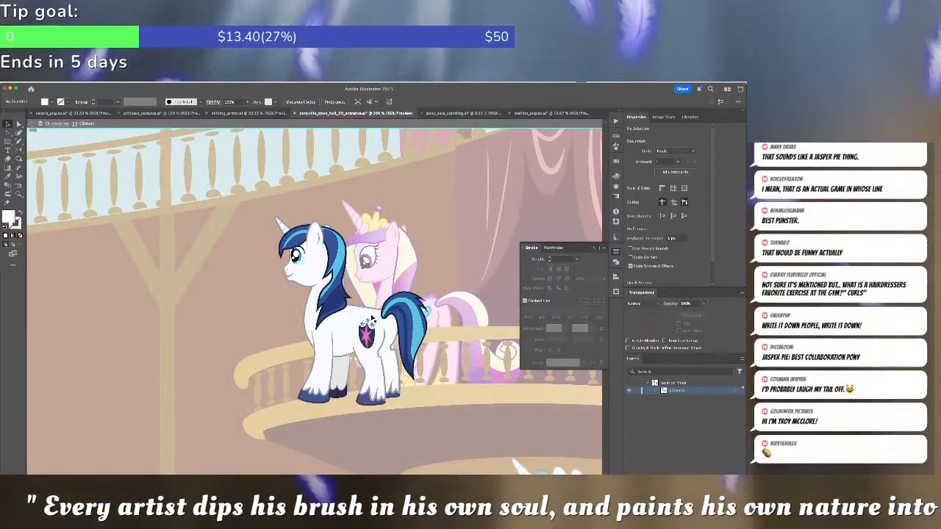
{"action": "left_click_drag", "start_coordinate": [343, 409], "coordinate": [342, 408]}
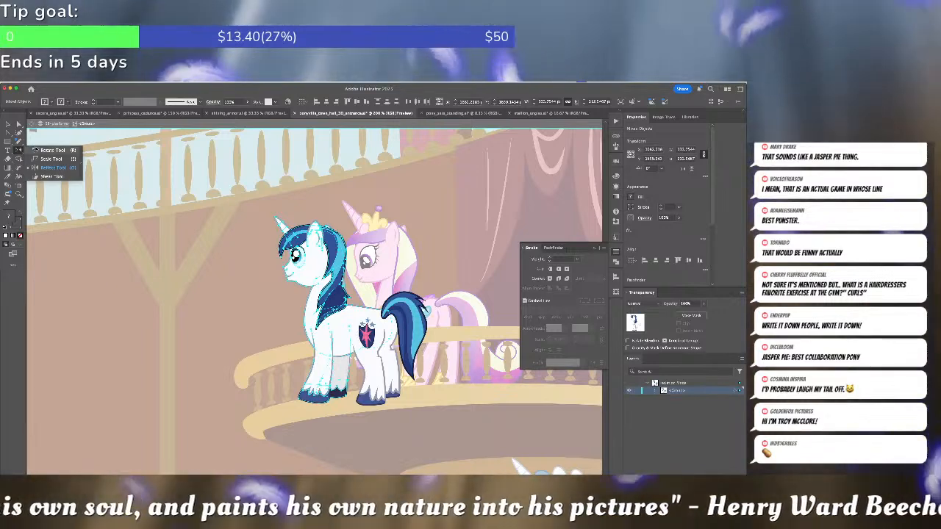
{"action": "left_click", "coordinate": [19, 150]}
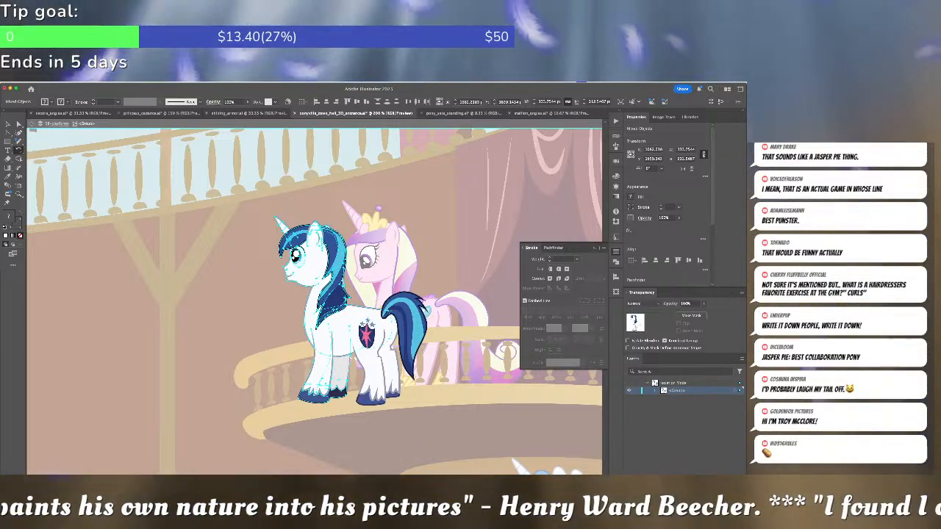
{"action": "left_click_drag", "start_coordinate": [334, 319], "coordinate": [332, 324]}
{"action": "key", "text": "super+shift+a"}
Shift the unicorn's iris and pupil downward within the eye so it looks lower
{"action": "key", "text": "a"}
{"action": "key", "text": "super+equal"}
{"action": "key", "text": "super+equal"}
{"action": "key", "text": "super+equal"}
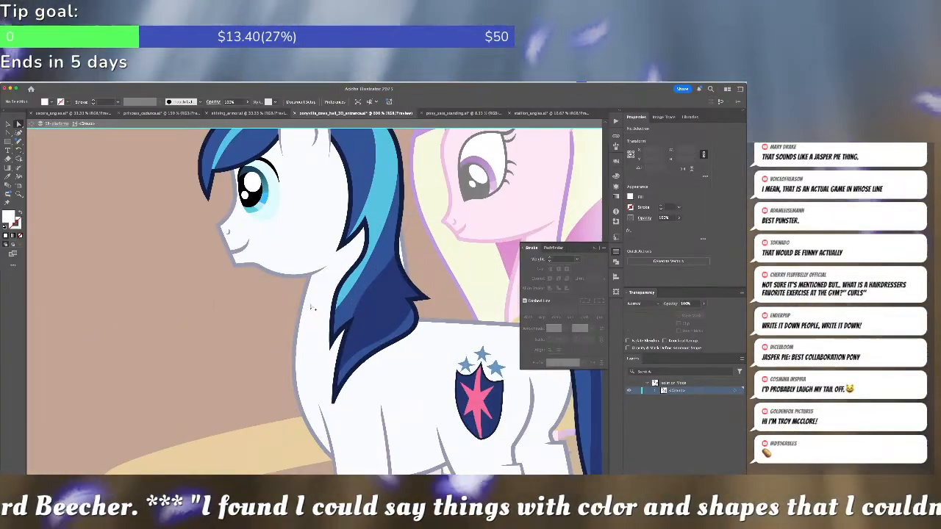
{"action": "left_click", "coordinate": [252, 190]}
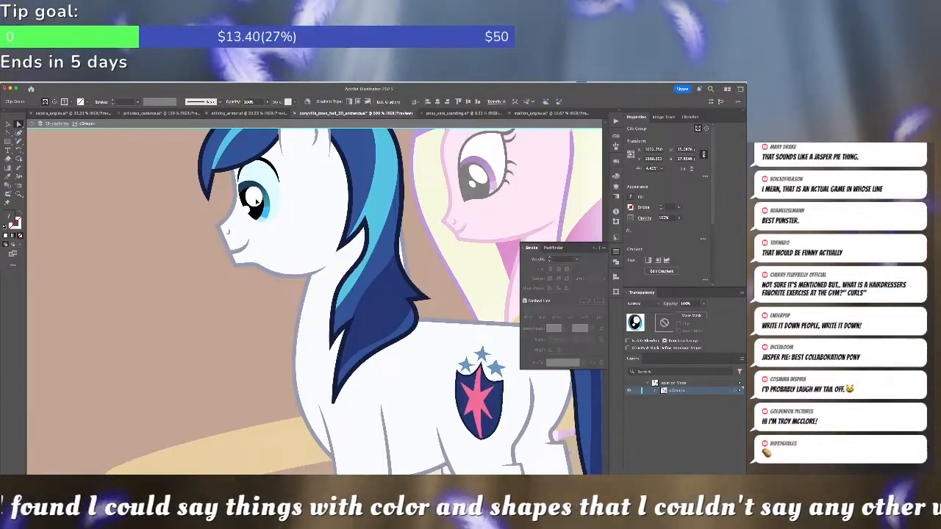
{"action": "left_click_drag", "start_coordinate": [256, 201], "coordinate": [284, 279]}
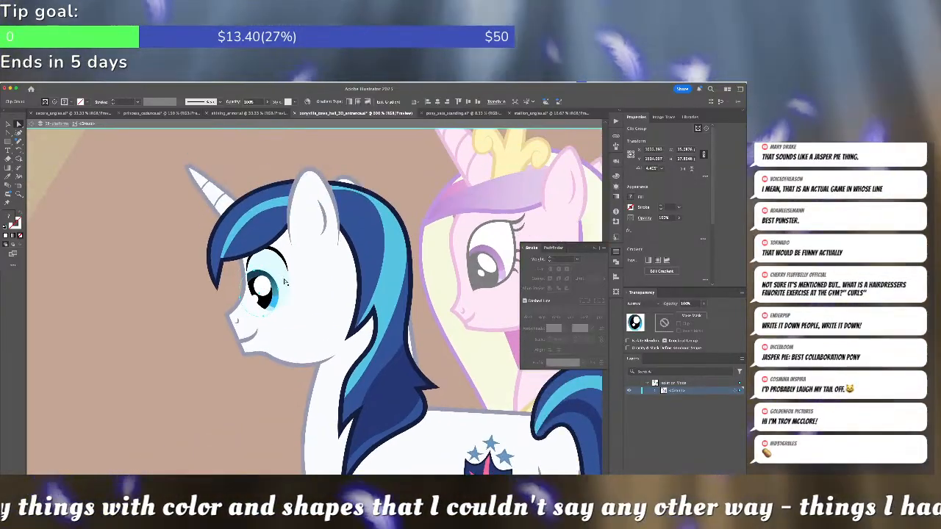
{"action": "key", "text": "super+minus"}
{"action": "key", "text": "super+minus"}
Select the unicorn's head, horn and mane parts and rotate them so the head tilts downward
{"action": "key", "text": "v"}
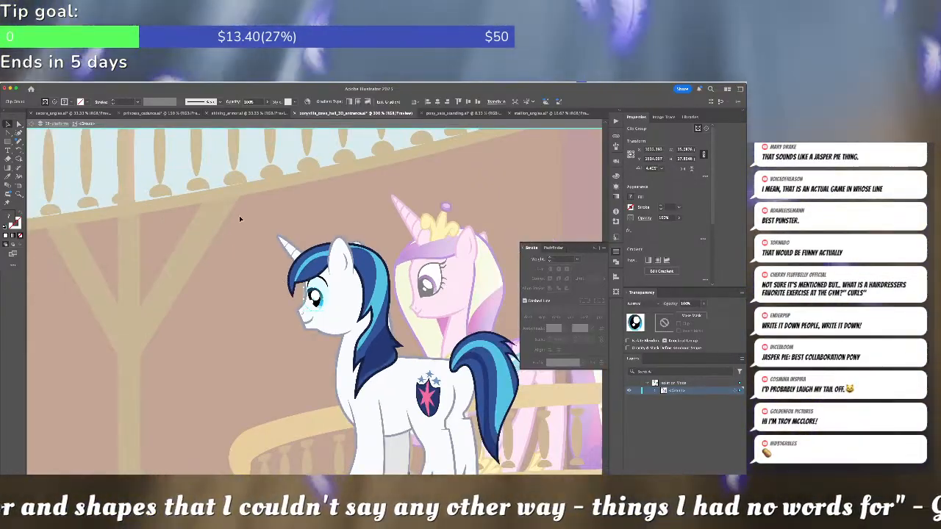
{"action": "left_click", "coordinate": [371, 360]}
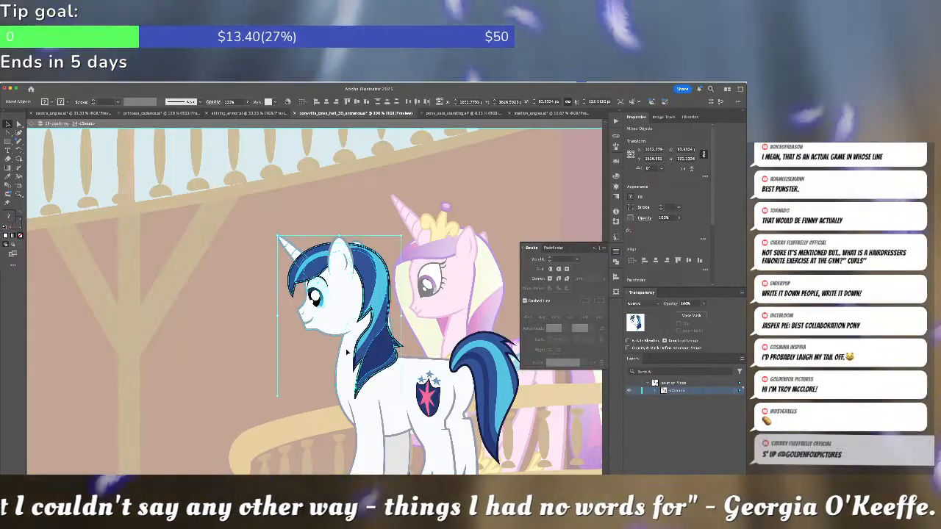
{"action": "key", "text": "a"}
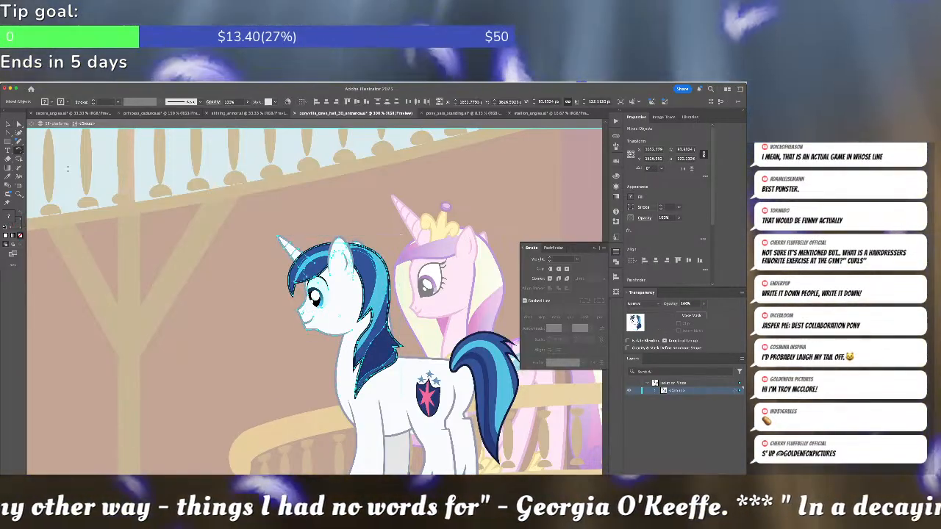
{"action": "left_click_drag", "start_coordinate": [376, 315], "coordinate": [381, 316]}
{"action": "key", "text": "super+shift+a"}
Rotate the back section of the mane clockwise so it hangs down along the tilted neck
{"action": "key", "text": "v"}
{"action": "left_click", "coordinate": [392, 321]}
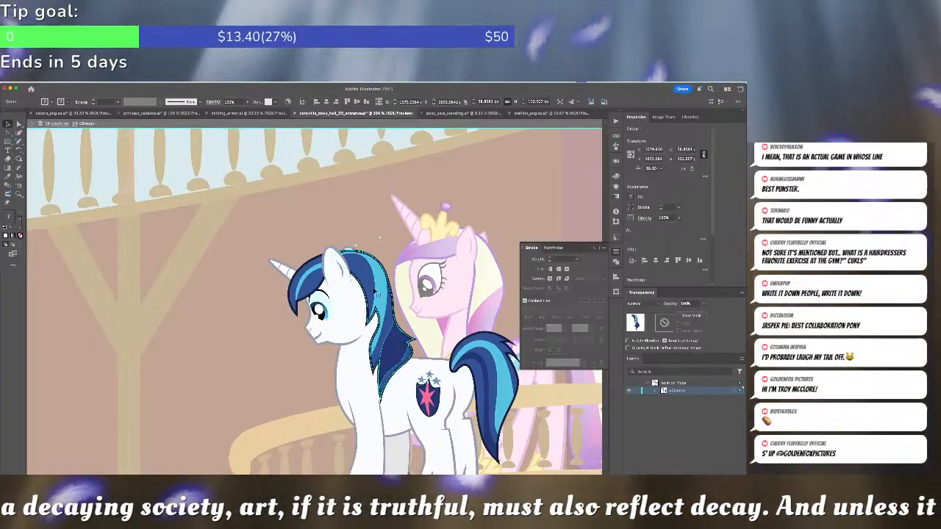
{"action": "left_click", "coordinate": [19, 151]}
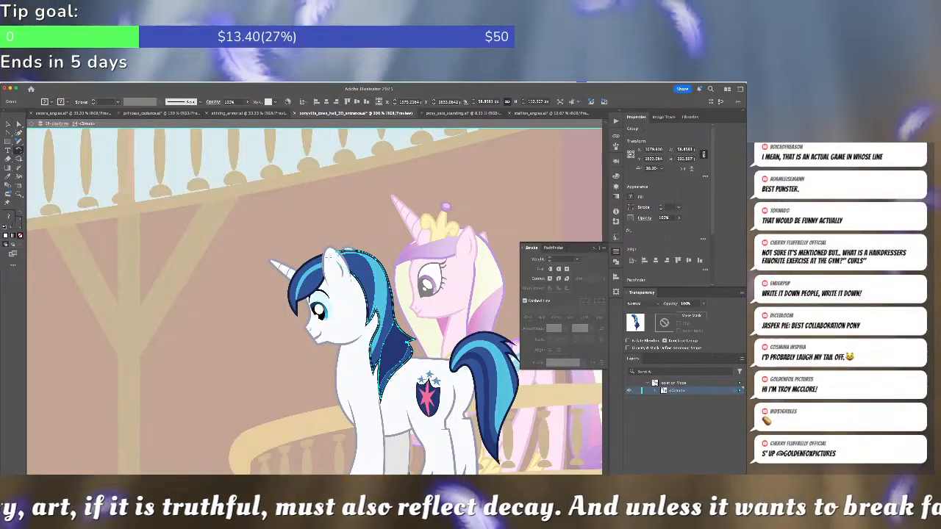
{"action": "left_click_drag", "start_coordinate": [397, 358], "coordinate": [378, 361]}
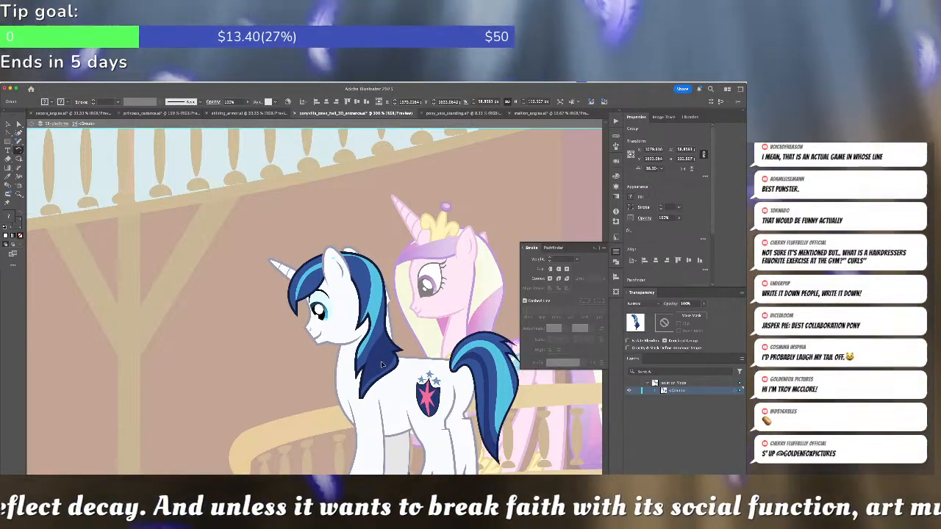
{"action": "left_click_drag", "start_coordinate": [381, 363], "coordinate": [380, 364]}
{"action": "key", "text": "super+shift+a"}
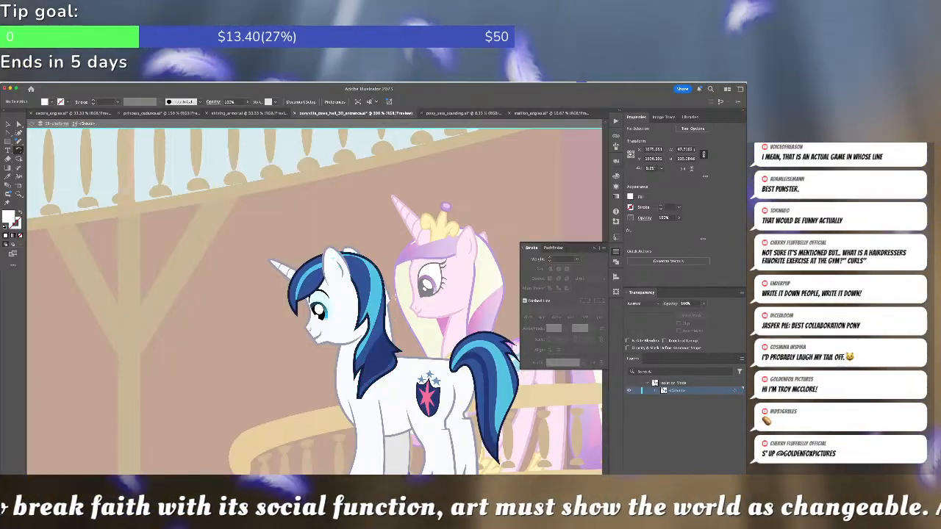
Adjust the direction handle of the head outline's anchor point behind the mane to smooth it into the neck
{"action": "key", "text": "a"}
{"action": "left_click", "coordinate": [392, 303]}
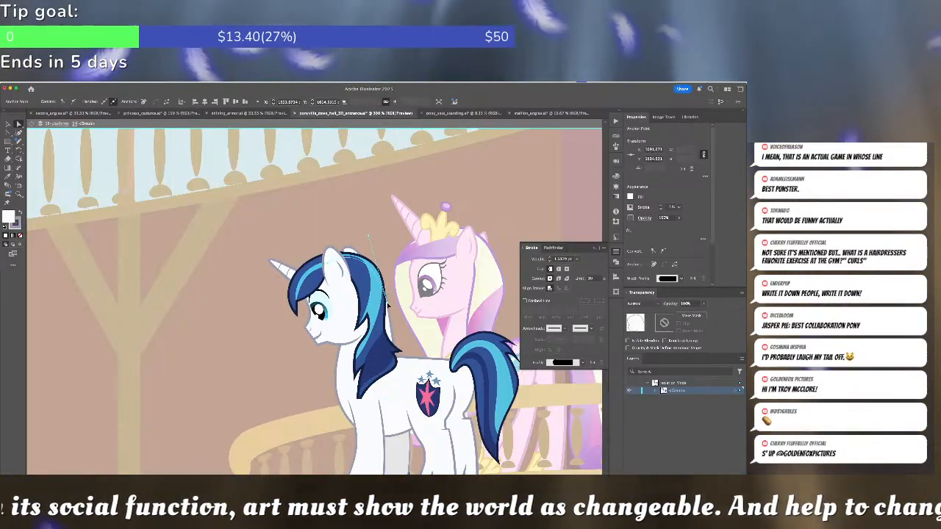
{"action": "key", "text": "super+shift+a"}
{"action": "scroll", "coordinate": [386, 311], "scroll_direction": "up", "scroll_amount": 4}
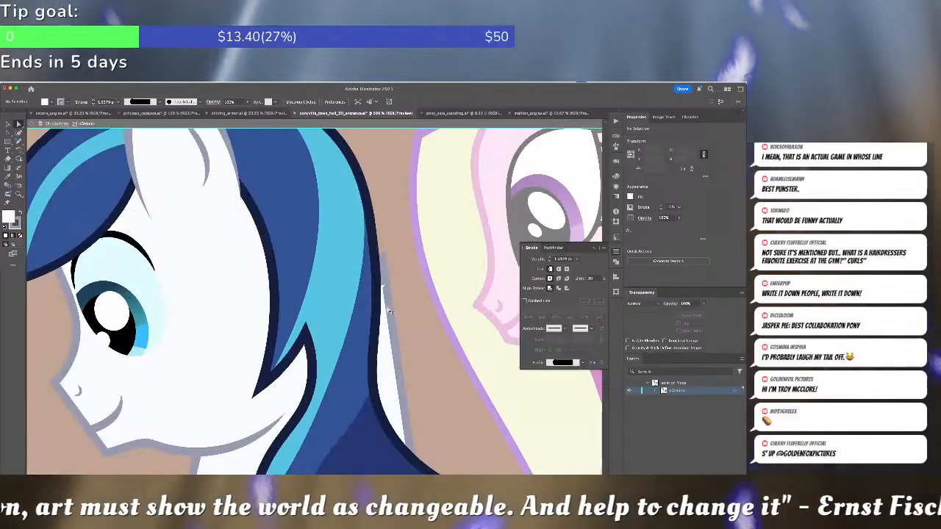
{"action": "left_click", "coordinate": [383, 285]}
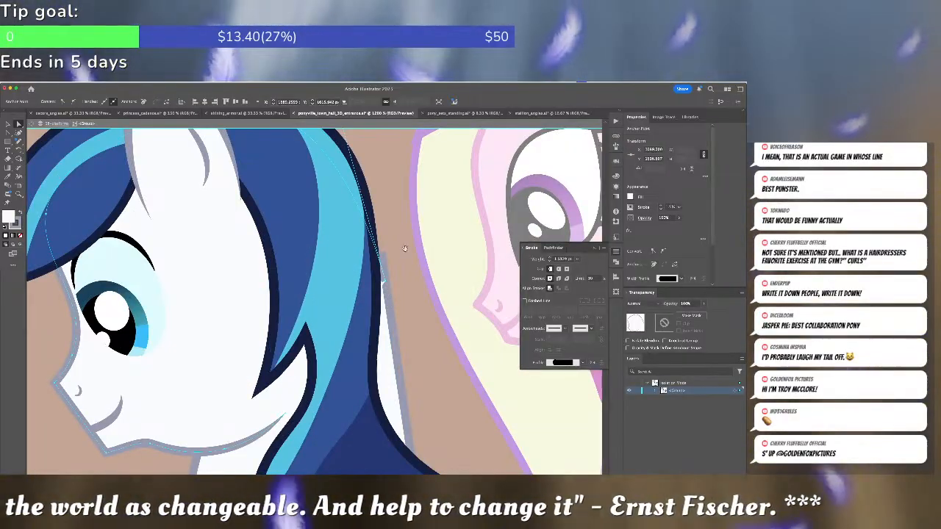
{"action": "left_click_drag", "start_coordinate": [410, 255], "coordinate": [428, 389]}
{"action": "left_click_drag", "start_coordinate": [330, 144], "coordinate": [370, 144]}
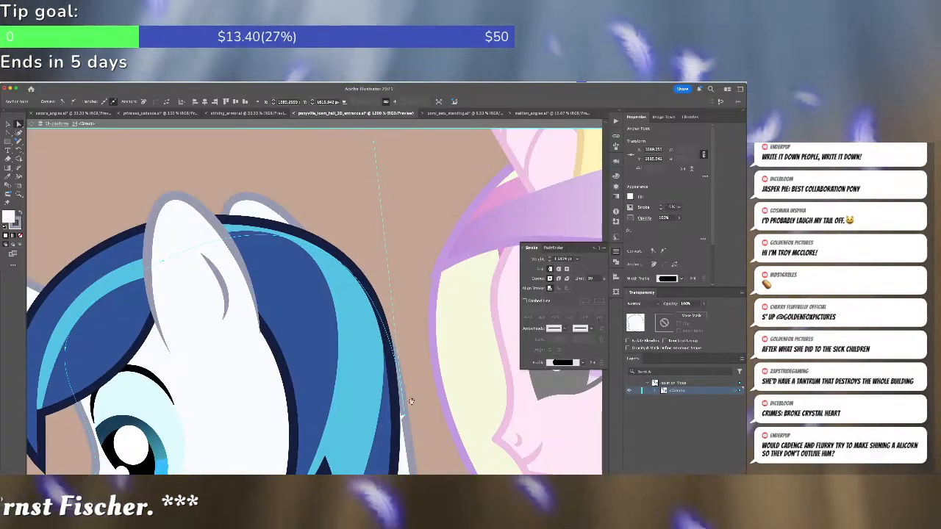
{"action": "left_click_drag", "start_coordinate": [409, 402], "coordinate": [398, 211]}
{"action": "left_click_drag", "start_coordinate": [283, 403], "coordinate": [360, 257]}
Restack the near front leg and its hoof directly in front of the main body shape
{"action": "scroll", "coordinate": [370, 316], "scroll_direction": "down", "scroll_amount": 5}
{"action": "key", "text": "v"}
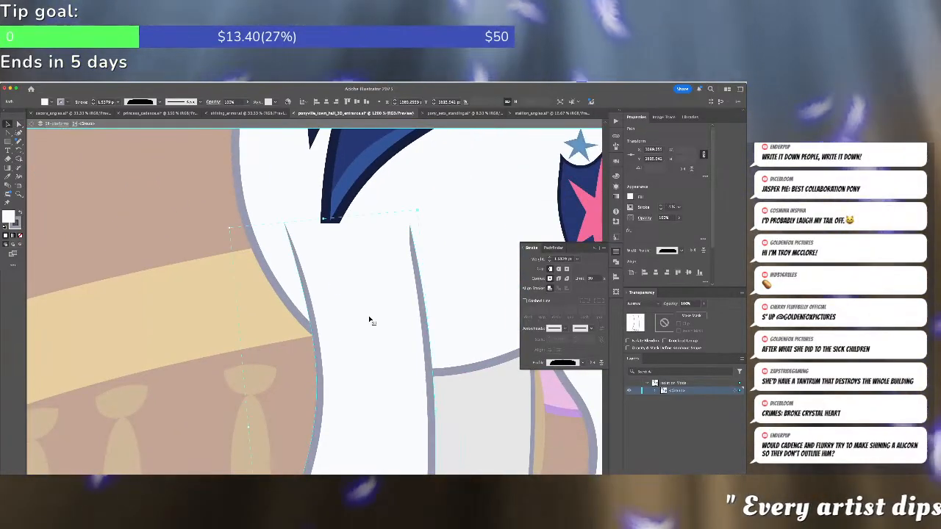
{"action": "scroll", "coordinate": [370, 319], "scroll_direction": "down", "scroll_amount": 4}
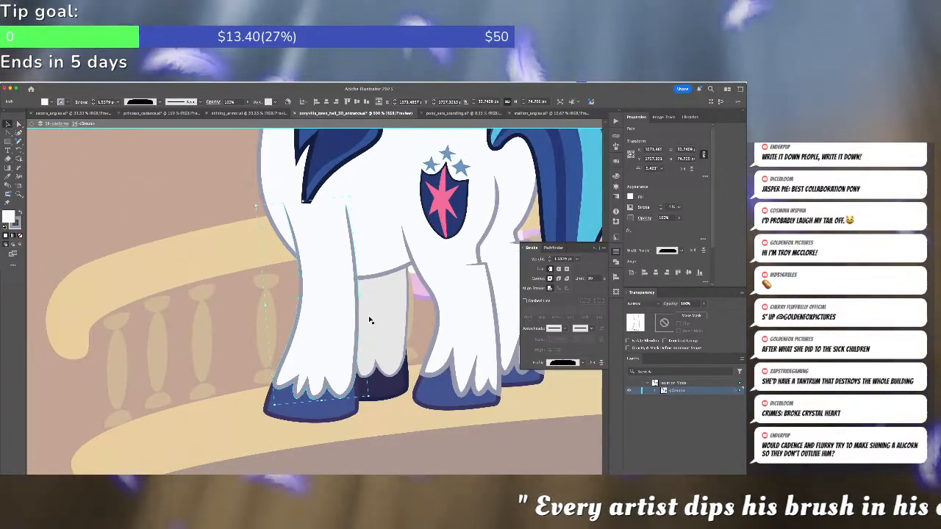
{"action": "left_click", "coordinate": [314, 404], "text": "shift"}
{"action": "key", "text": "super+x"}
{"action": "key", "text": "a"}
{"action": "left_click", "coordinate": [323, 275]}
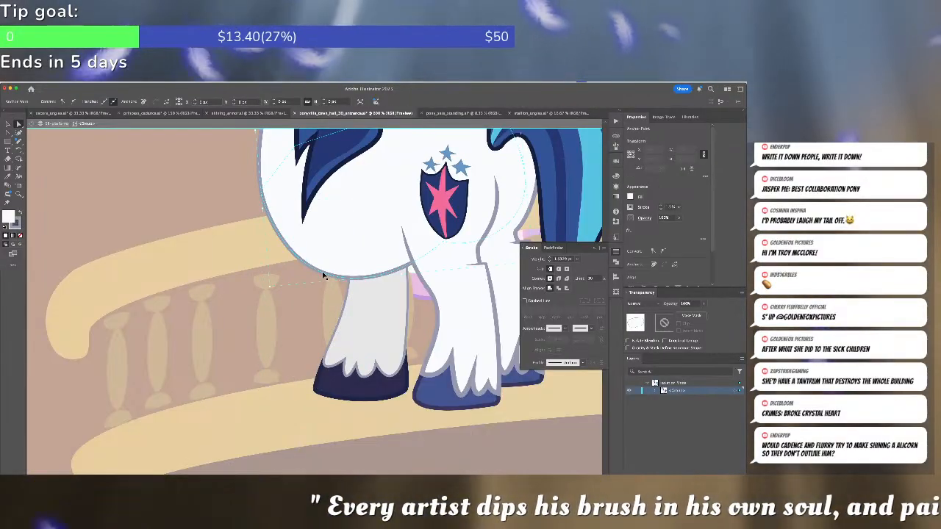
{"action": "key", "text": "super+f"}
{"action": "key", "text": "super+shift+a"}
Convert the blue mane fill's lower tip anchor to a corner point and reshape the tip within its dark outline
{"action": "left_click_drag", "start_coordinate": [330, 164], "coordinate": [330, 345]}
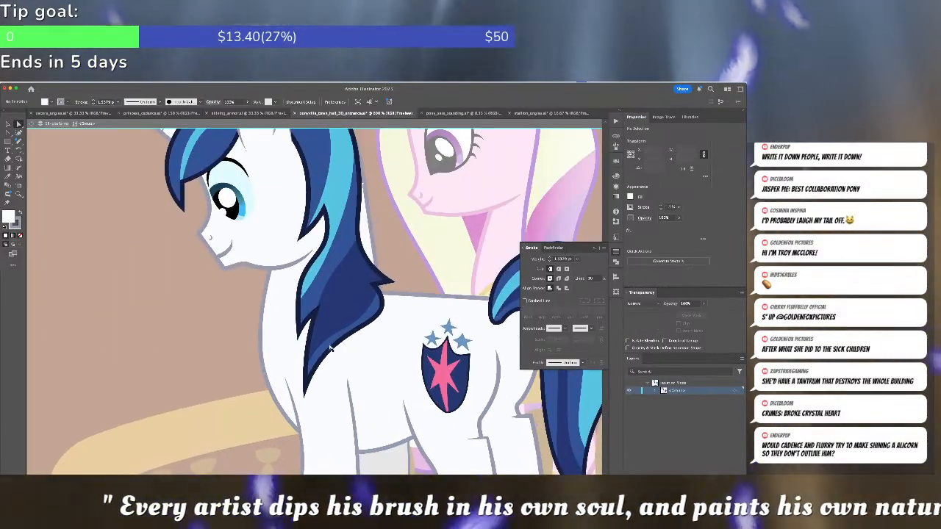
{"action": "scroll", "coordinate": [331, 348], "scroll_direction": "up", "scroll_amount": 4}
{"action": "left_click_drag", "start_coordinate": [297, 382], "coordinate": [315, 301]}
{"action": "left_click", "coordinate": [315, 302]}
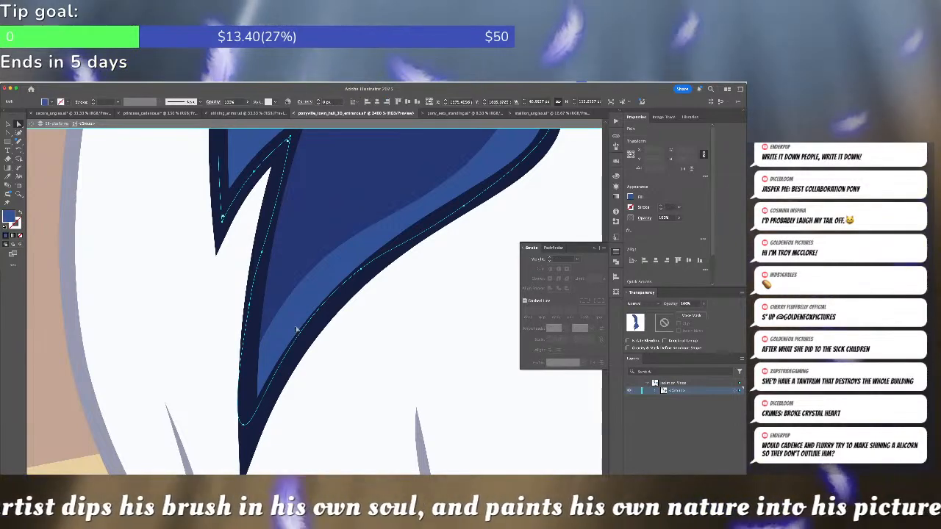
{"action": "key", "text": "a"}
{"action": "left_click", "coordinate": [243, 424]}
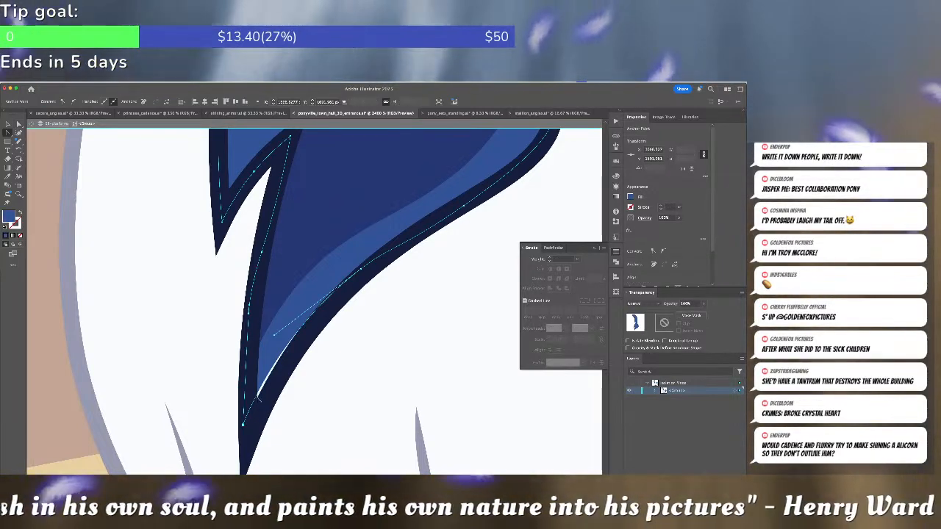
{"action": "key", "text": "a"}
{"action": "left_click_drag", "start_coordinate": [243, 424], "coordinate": [250, 429]}
{"action": "left_click", "coordinate": [352, 299]}
{"action": "left_click_drag", "start_coordinate": [392, 182], "coordinate": [324, 424]}
{"action": "key", "text": "super+minus"}
{"action": "key", "text": "super+minus"}
{"action": "key", "text": "super+minus"}
{"action": "key", "text": "super+minus"}
{"action": "key", "text": "super+minus"}
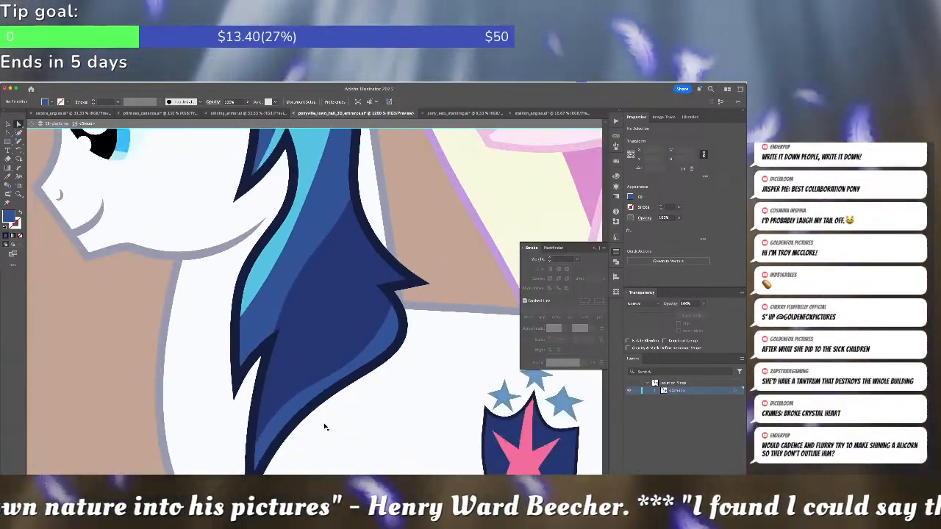
{"action": "left_click_drag", "start_coordinate": [381, 248], "coordinate": [381, 333]}
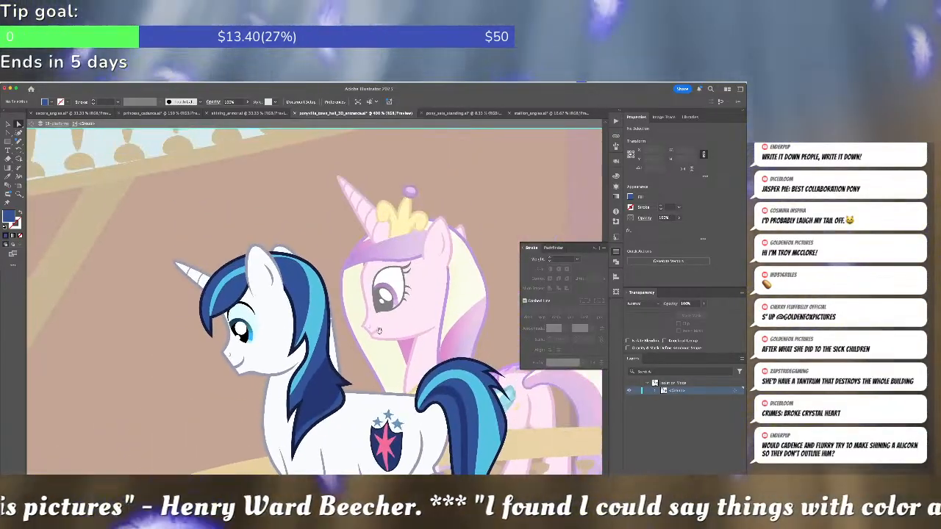
Adjust the white head fill's anchor point behind the unicorn's mane to fit the neck outline
{"action": "scroll", "coordinate": [285, 301], "scroll_direction": "up", "scroll_amount": 1}
{"action": "left_click", "coordinate": [281, 322]}
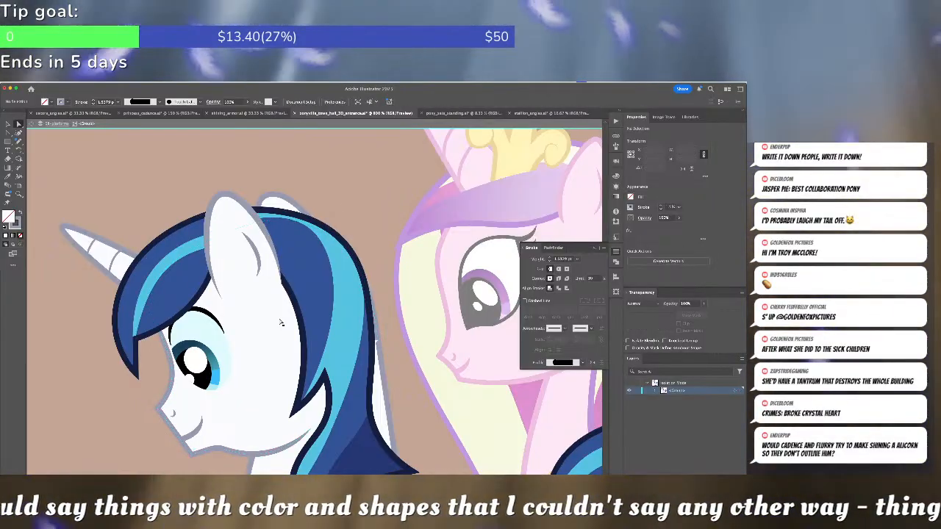
{"action": "key", "text": "slash"}
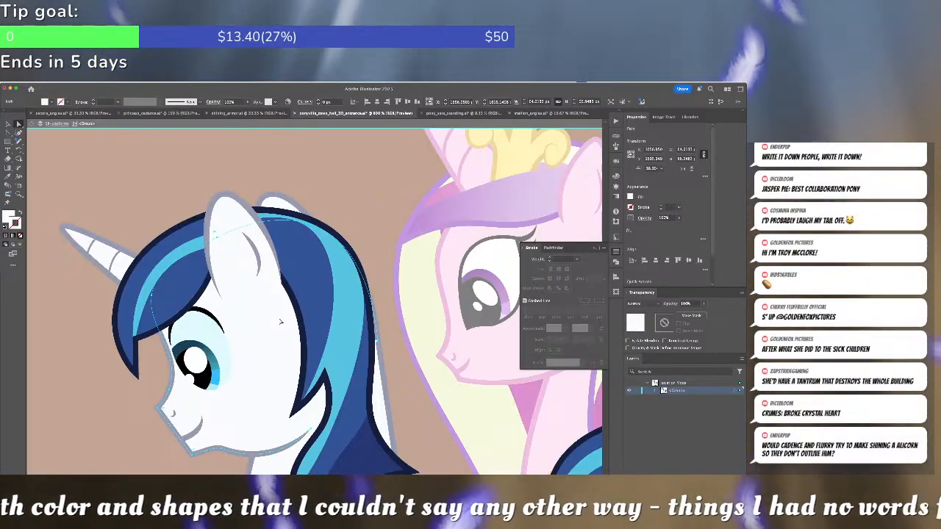
{"action": "left_click", "coordinate": [377, 340]}
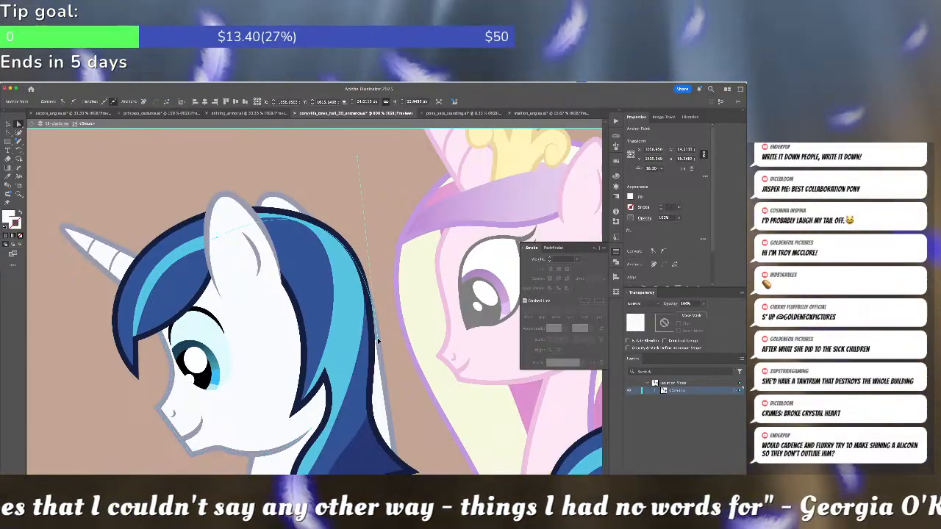
{"action": "left_click", "coordinate": [410, 287]}
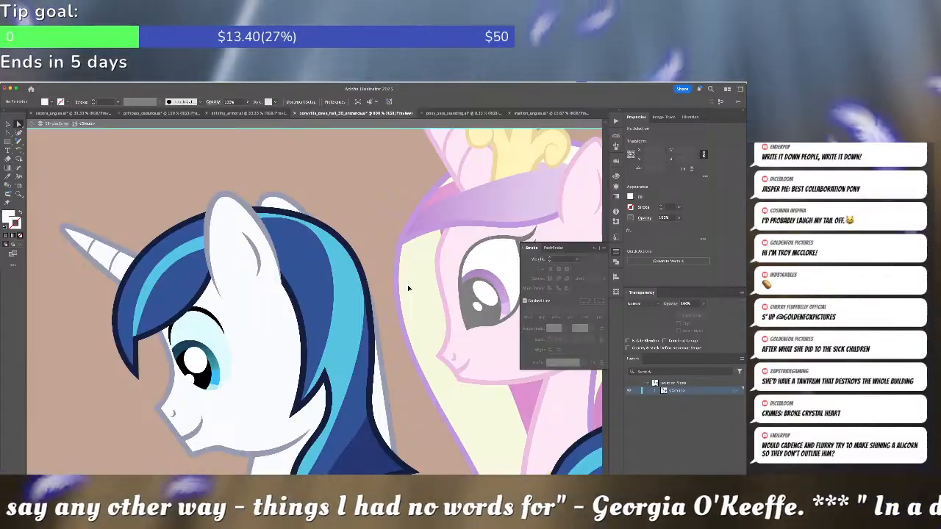
Scale down the white unicorn and pink princess together on the upper right balcony and shift the pair slightly right
{"action": "scroll", "coordinate": [408, 287], "scroll_direction": "down", "scroll_amount": 10}
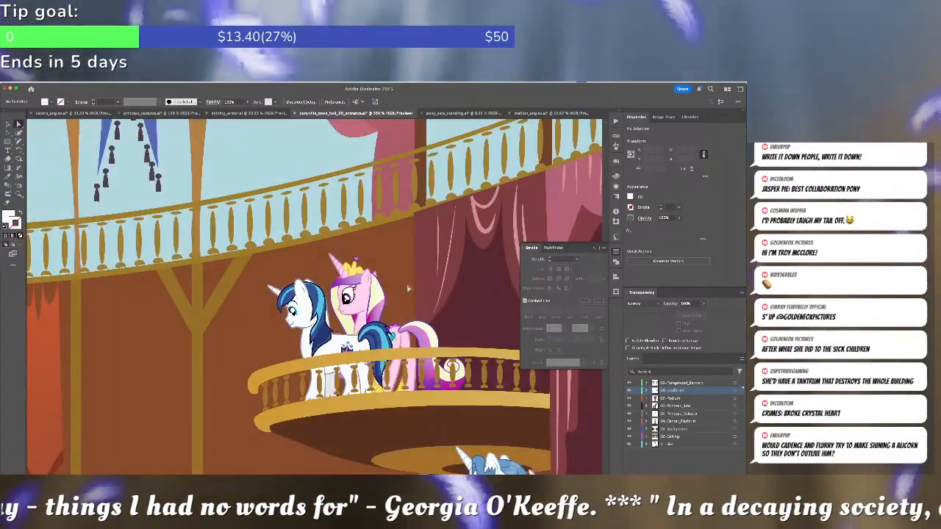
{"action": "scroll", "coordinate": [407, 287], "scroll_direction": "down", "scroll_amount": 6}
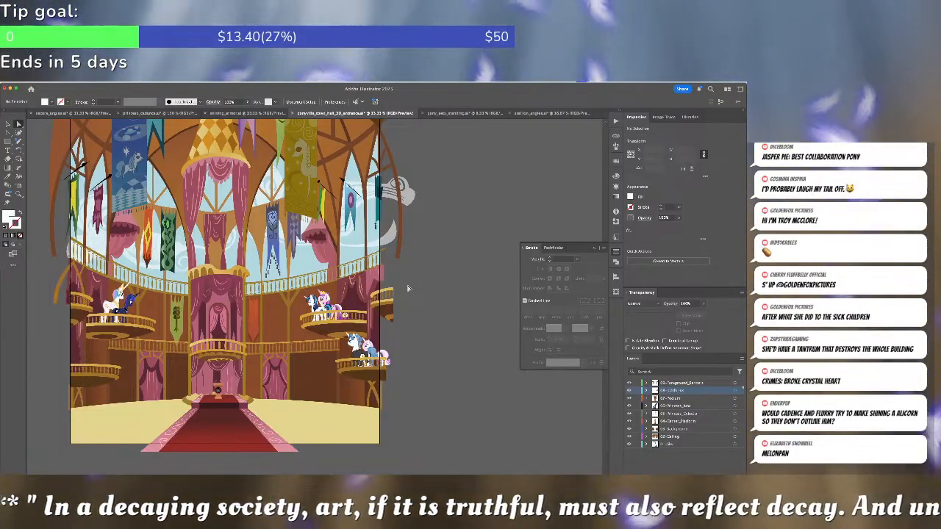
{"action": "key", "text": "v"}
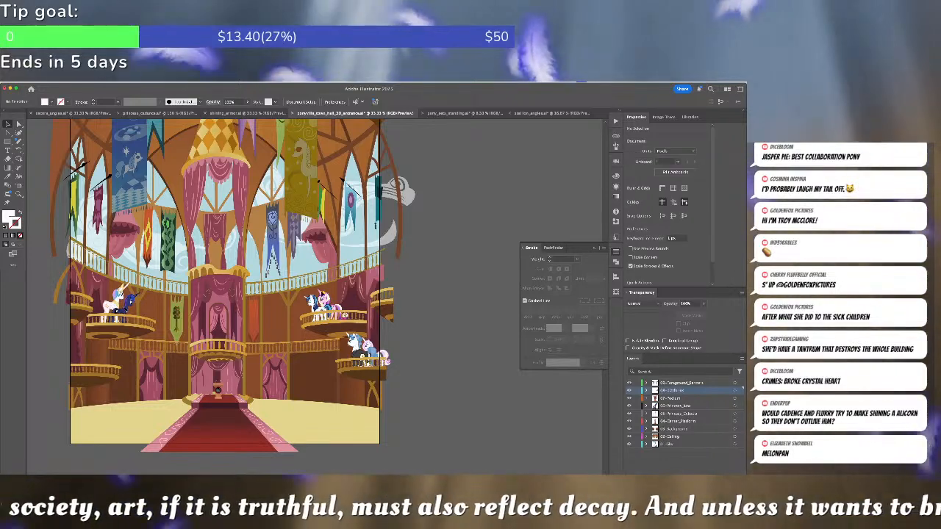
{"action": "left_click", "coordinate": [320, 309]}
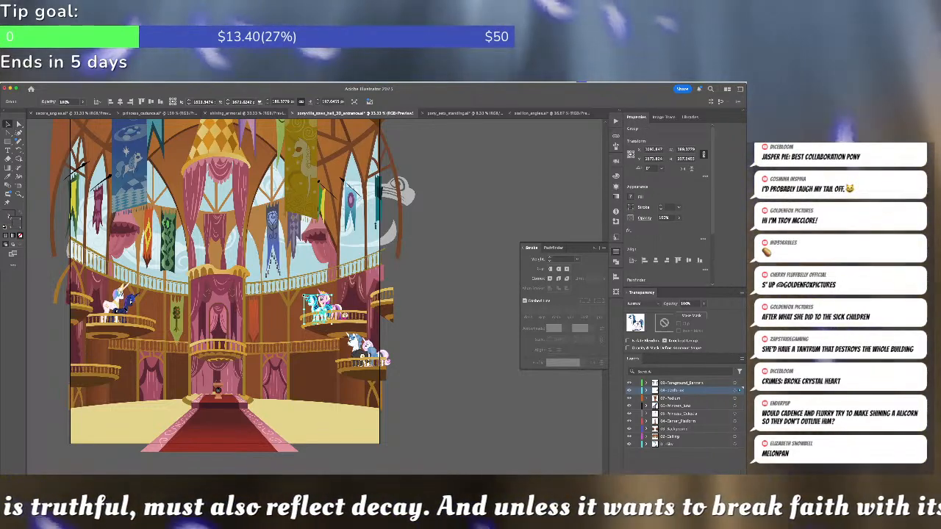
{"action": "left_click_drag", "start_coordinate": [303, 295], "coordinate": [343, 297]}
{"action": "left_click", "coordinate": [326, 305], "text": "shift"}
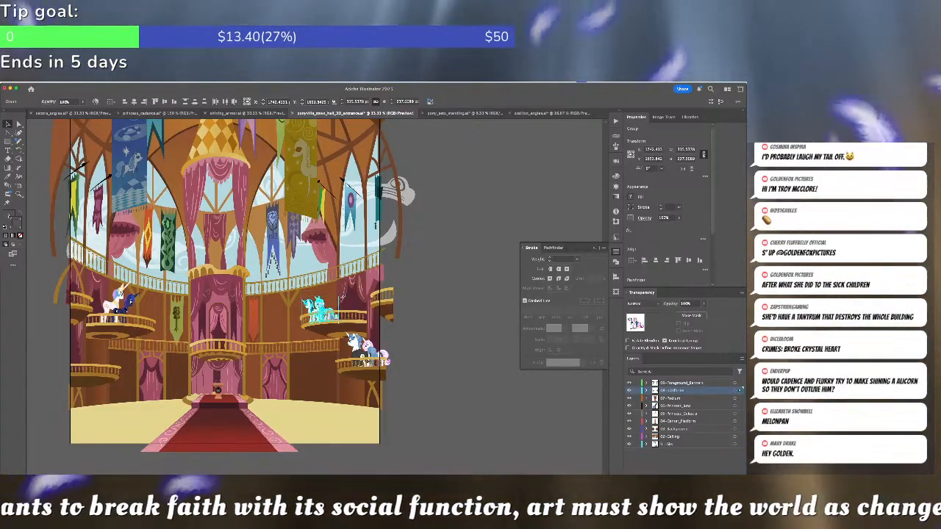
{"action": "left_click", "coordinate": [342, 299]}
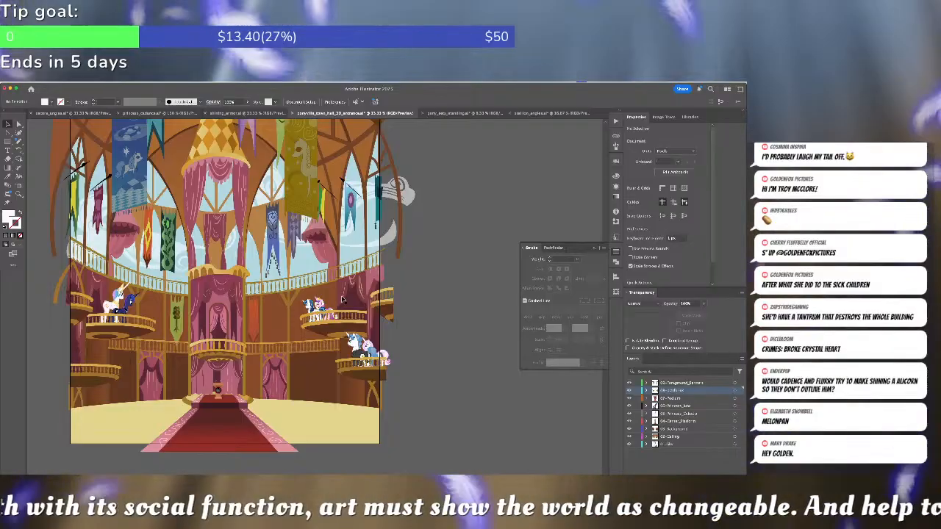
{"action": "left_click", "coordinate": [323, 308]}
{"action": "left_click_drag", "start_coordinate": [324, 309], "coordinate": [328, 310]}
{"action": "left_click", "coordinate": [411, 305]}
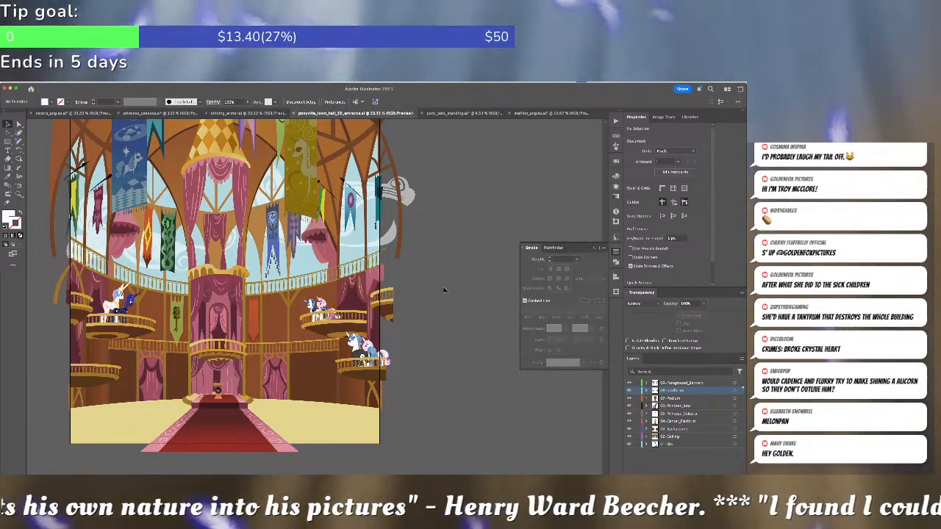
Move the unicorn and princess pair farther right along their balcony, away from its left end
{"action": "scroll", "coordinate": [304, 314], "scroll_direction": "up", "scroll_amount": 3}
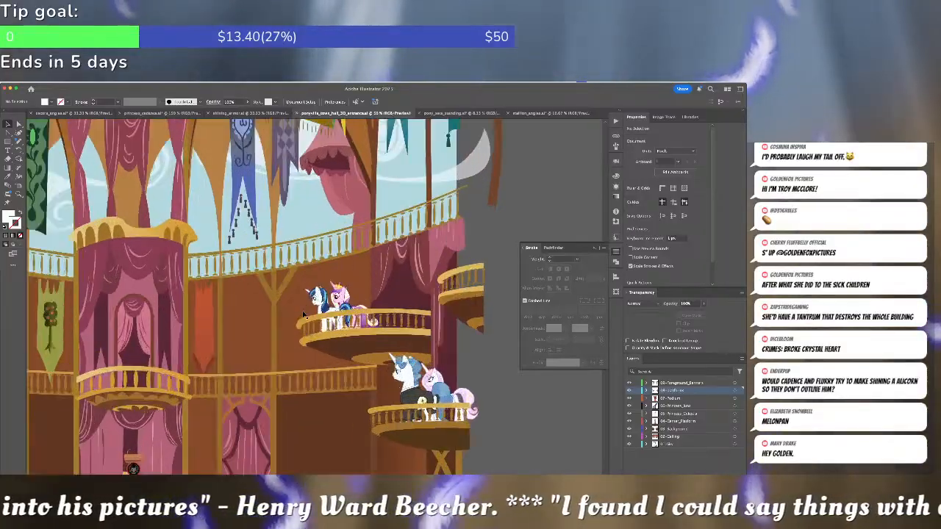
{"action": "left_click_drag", "start_coordinate": [310, 311], "coordinate": [305, 256]}
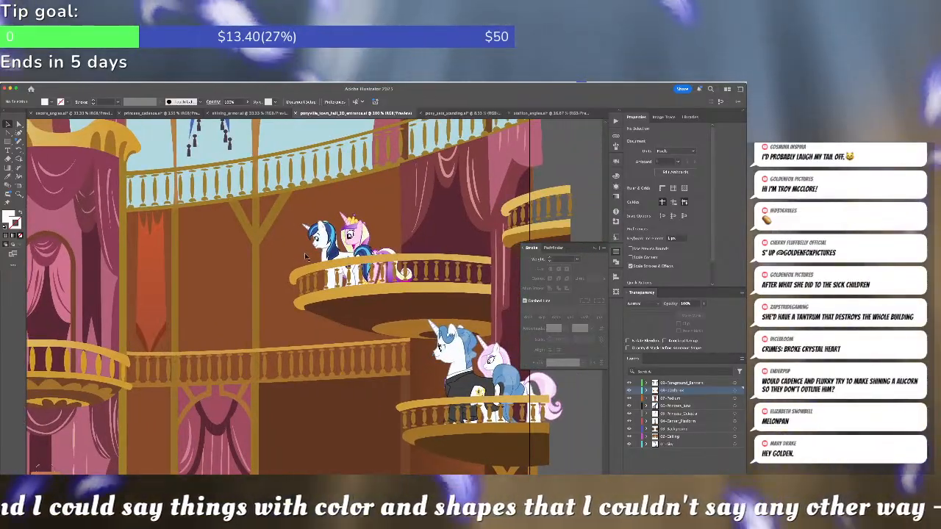
{"action": "scroll", "coordinate": [305, 256], "scroll_direction": "down", "scroll_amount": 4}
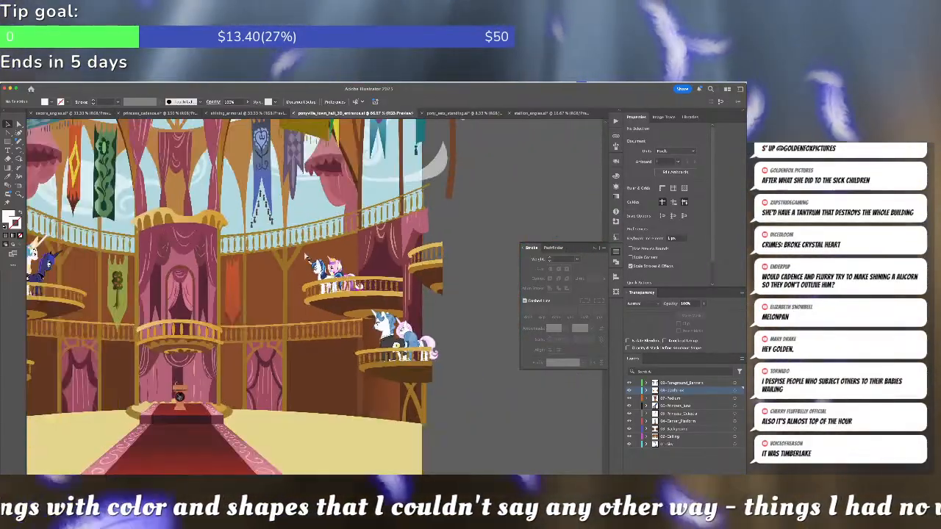
{"action": "scroll", "coordinate": [305, 256], "scroll_direction": "up", "scroll_amount": 2}
{"action": "left_click_drag", "start_coordinate": [291, 262], "coordinate": [403, 258]}
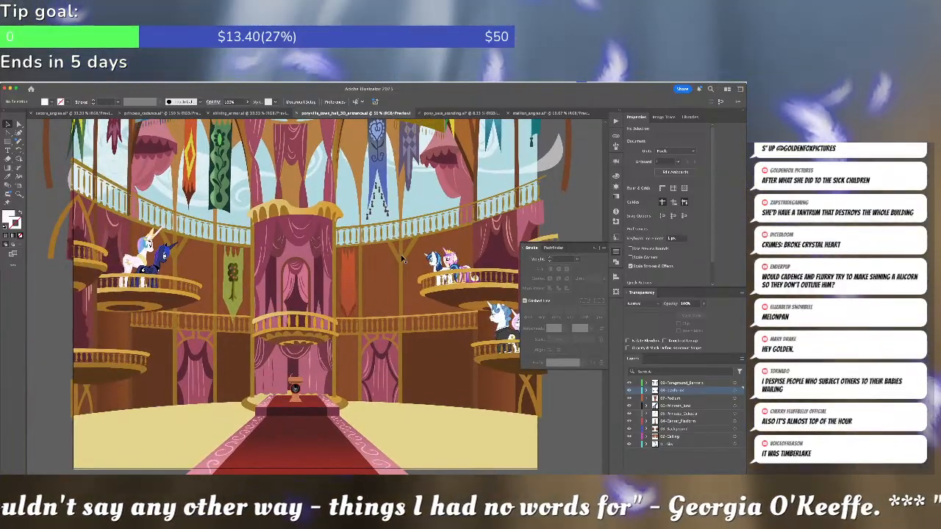
{"action": "left_click", "coordinate": [447, 261]}
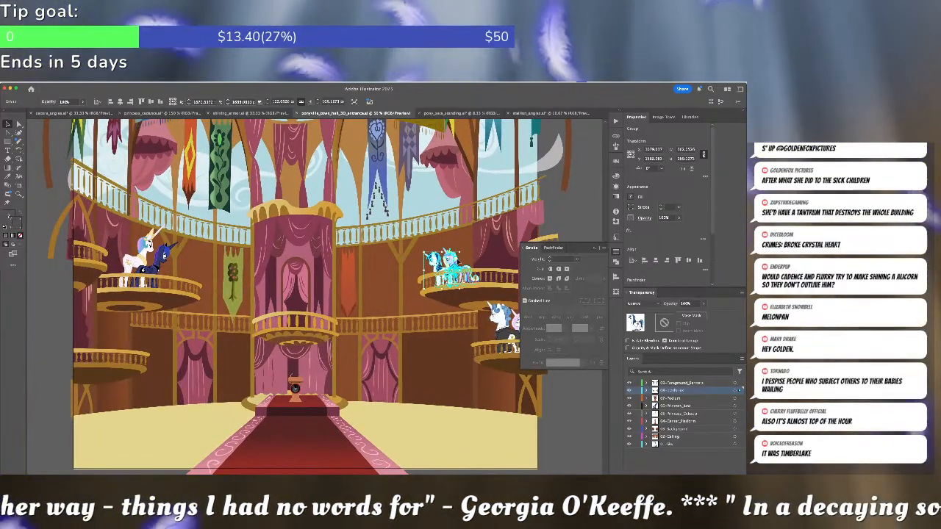
{"action": "left_click_drag", "start_coordinate": [454, 261], "coordinate": [473, 261]}
{"action": "left_click", "coordinate": [517, 258]}
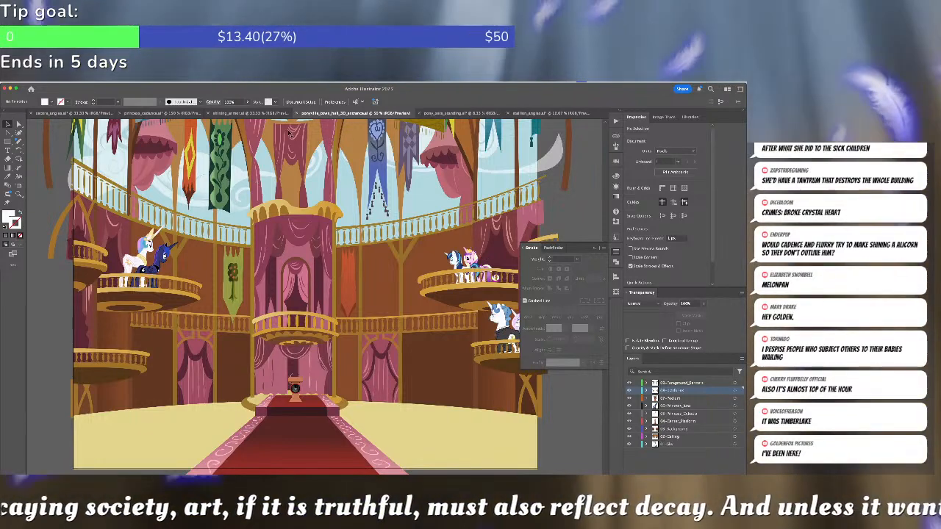
Switch to shining_armor.ai and reshape the leftmost pose's near thigh line so its upper end curves toward the rump
{"action": "left_click", "coordinate": [240, 114]}
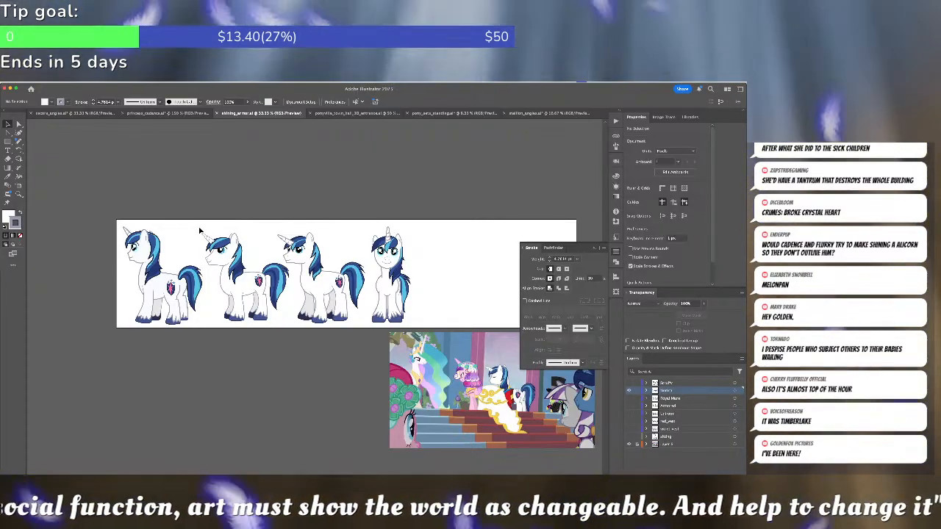
{"action": "scroll", "coordinate": [182, 291], "scroll_direction": "up", "scroll_amount": 3}
{"action": "left_click", "coordinate": [182, 293]}
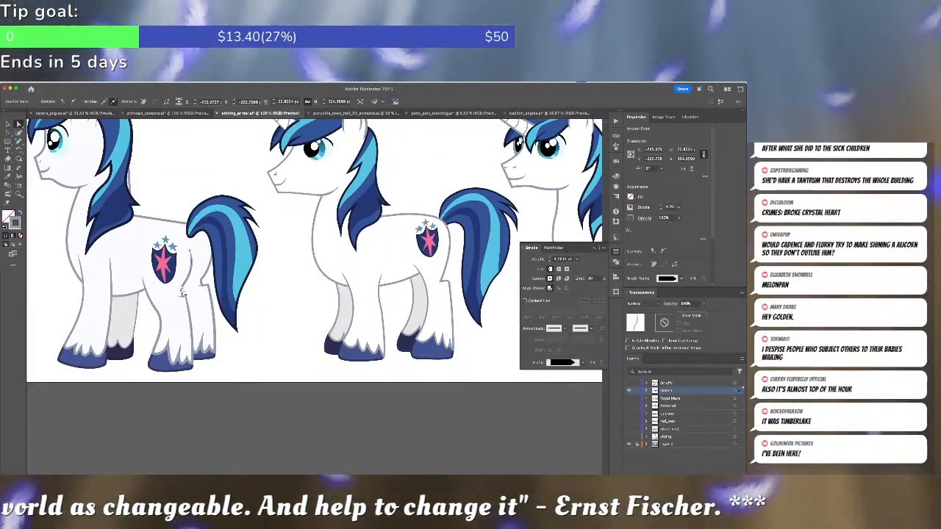
{"action": "left_click", "coordinate": [182, 294]}
{"action": "left_click", "coordinate": [191, 251]}
{"action": "left_click_drag", "start_coordinate": [191, 250], "coordinate": [203, 258]}
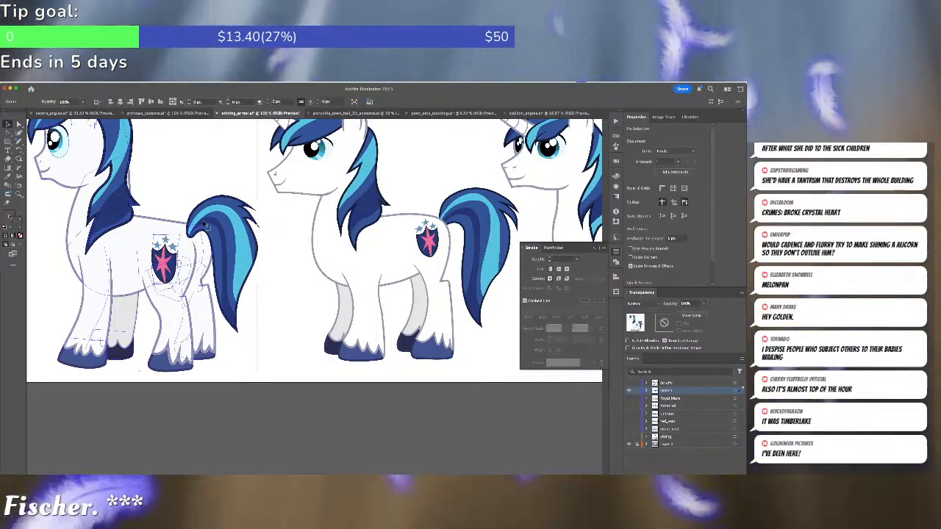
Isolate the leftmost unicorn and raise its tail together with the body's rump anchor to level the back line
{"action": "double_click", "coordinate": [199, 237]}
{"action": "left_click", "coordinate": [199, 237]}
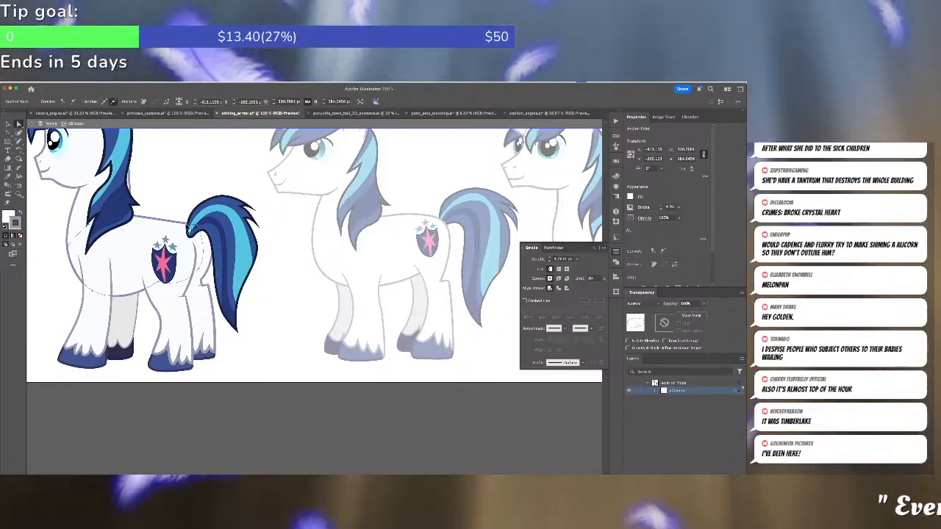
{"action": "left_click", "coordinate": [180, 192]}
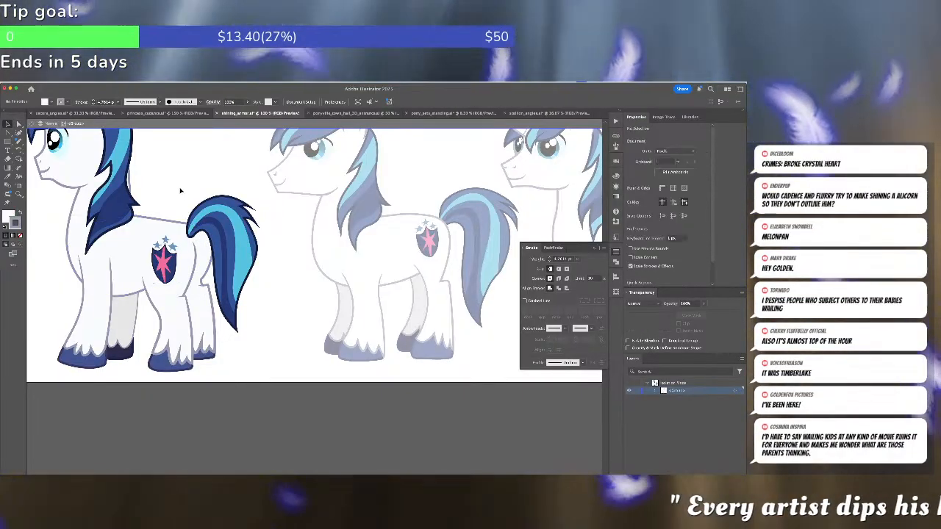
{"action": "key", "text": "a"}
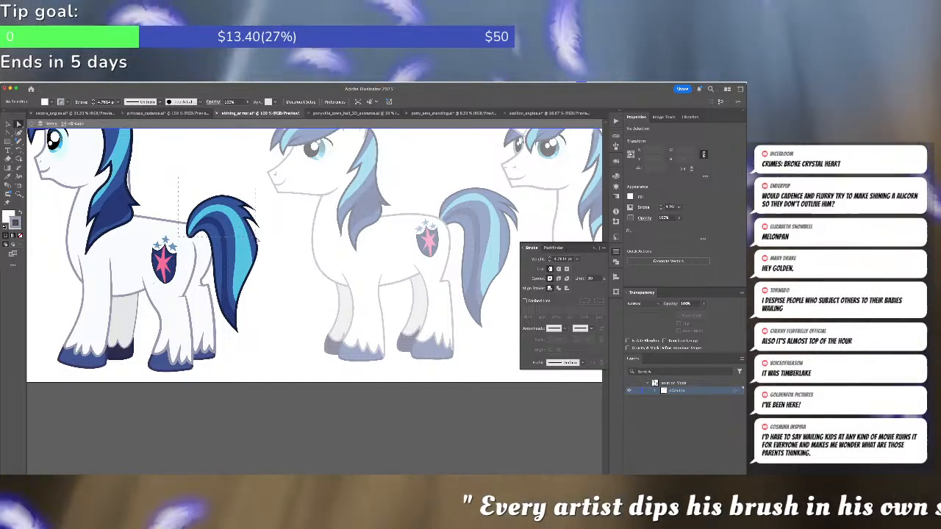
{"action": "left_click", "coordinate": [189, 232]}
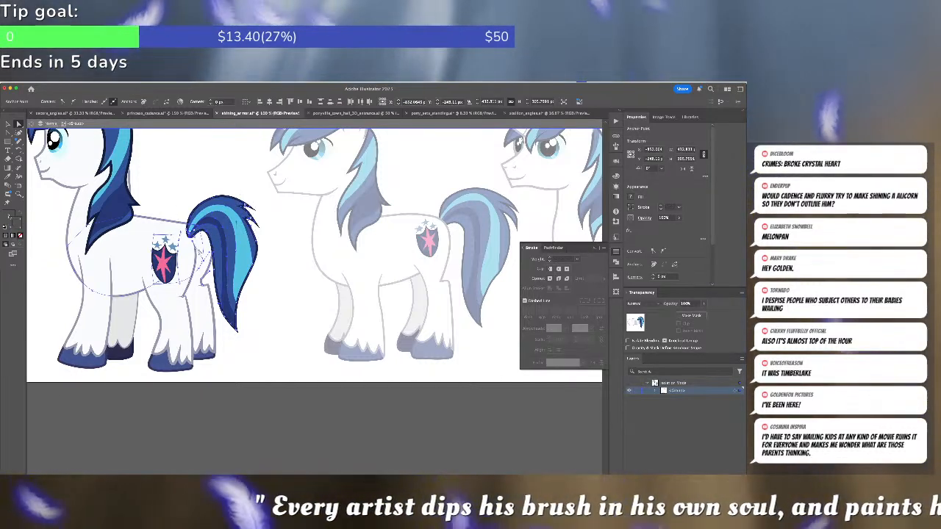
{"action": "key", "text": "v"}
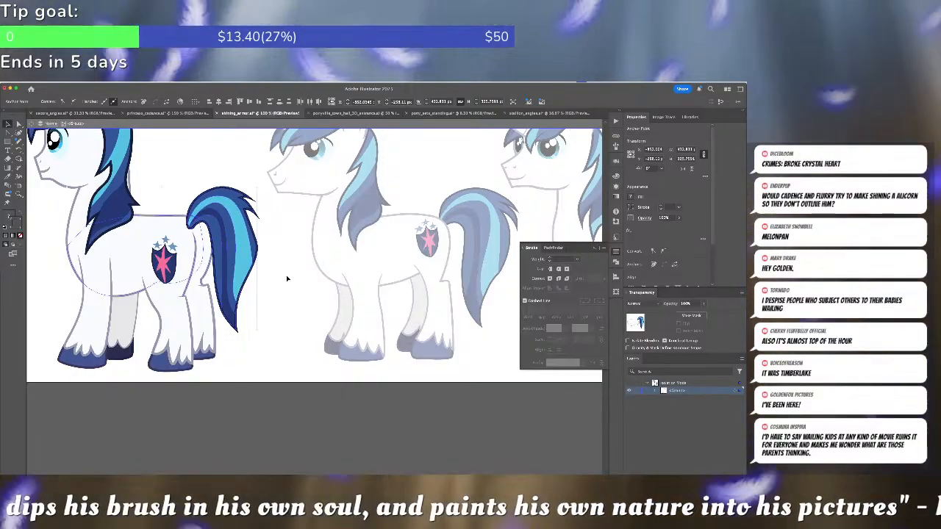
{"action": "left_click", "coordinate": [287, 278]}
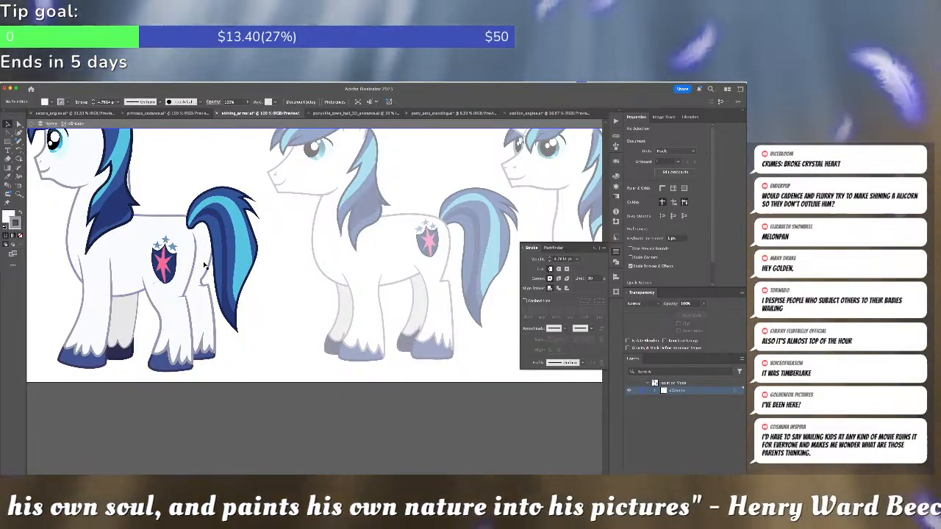
Move the shield cutie mark up and slightly right on the flank, and exit the unicorn's group
{"action": "left_click", "coordinate": [170, 266]}
{"action": "left_click_drag", "start_coordinate": [170, 267], "coordinate": [175, 256]}
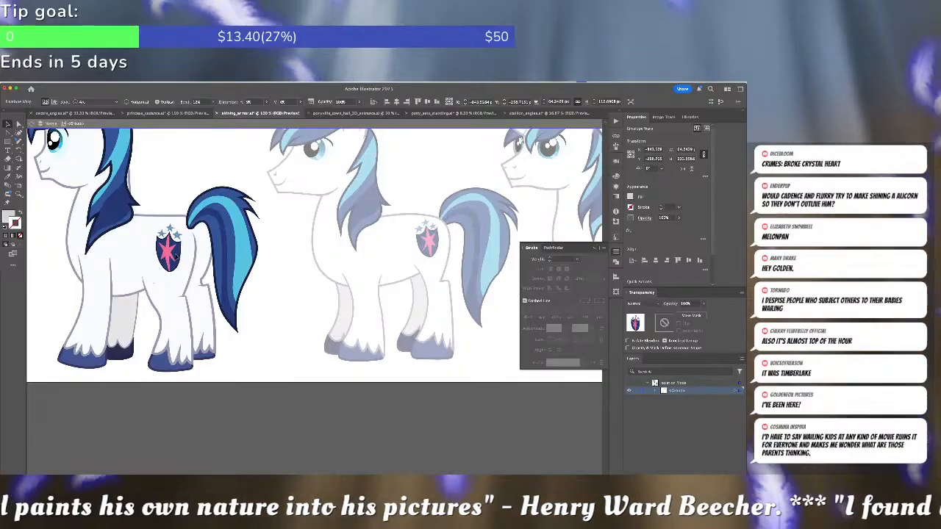
{"action": "double_click", "coordinate": [263, 312]}
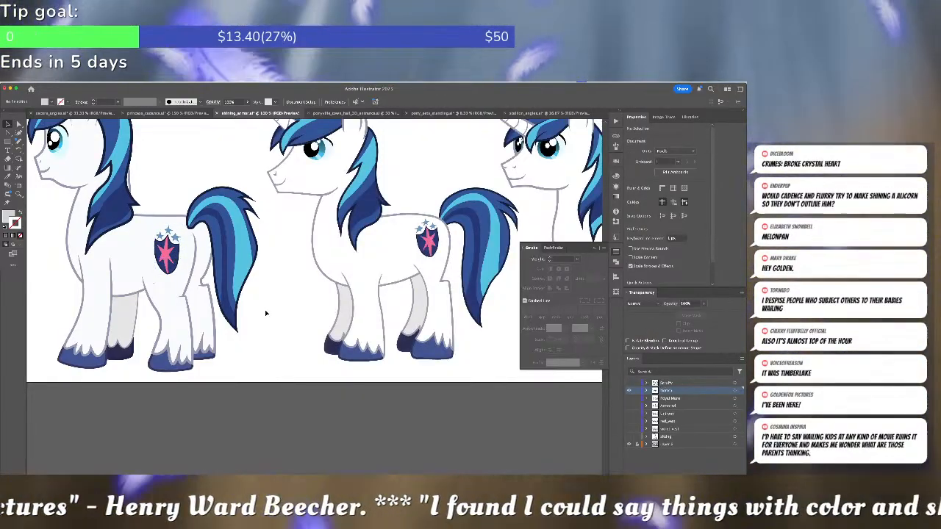
Adjust the anchor points on the far hind leg's rear outline beneath the tail
{"action": "key", "text": "a"}
{"action": "left_click", "coordinate": [203, 282]}
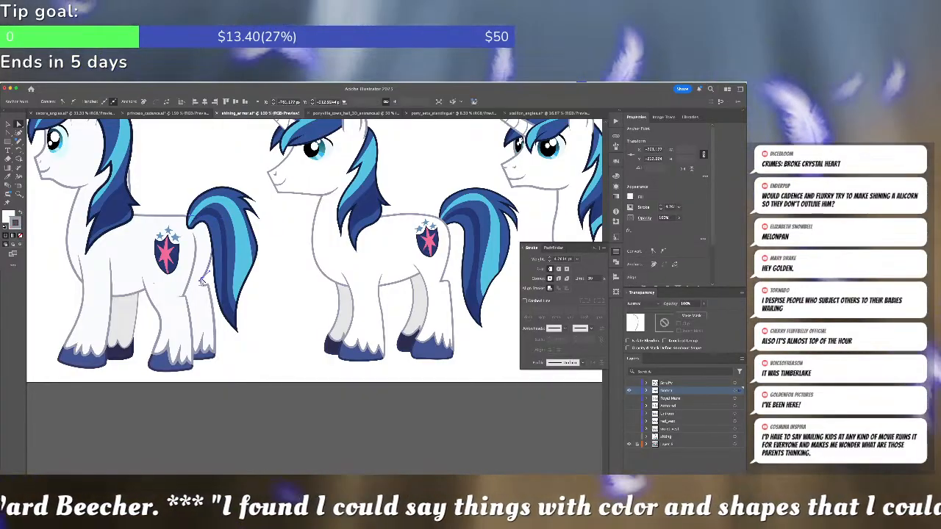
{"action": "key", "text": "super+z"}
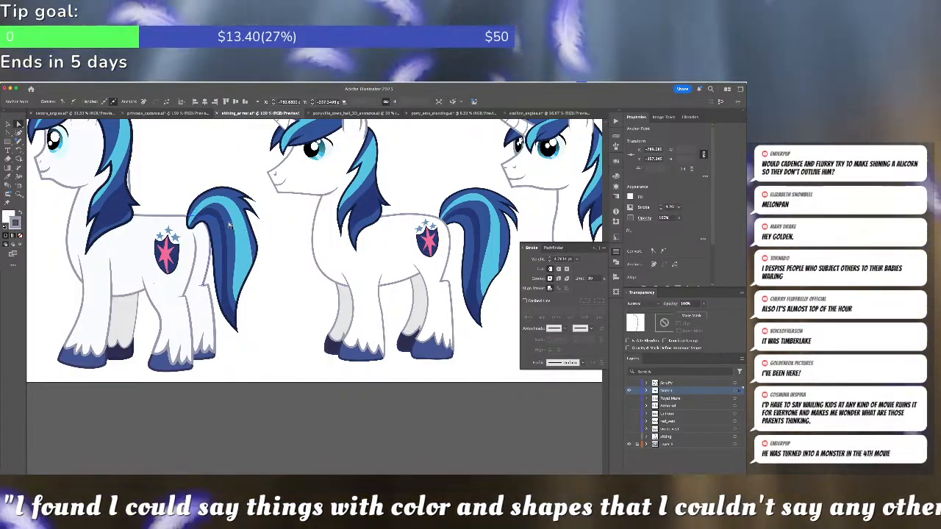
{"action": "left_click", "coordinate": [272, 294]}
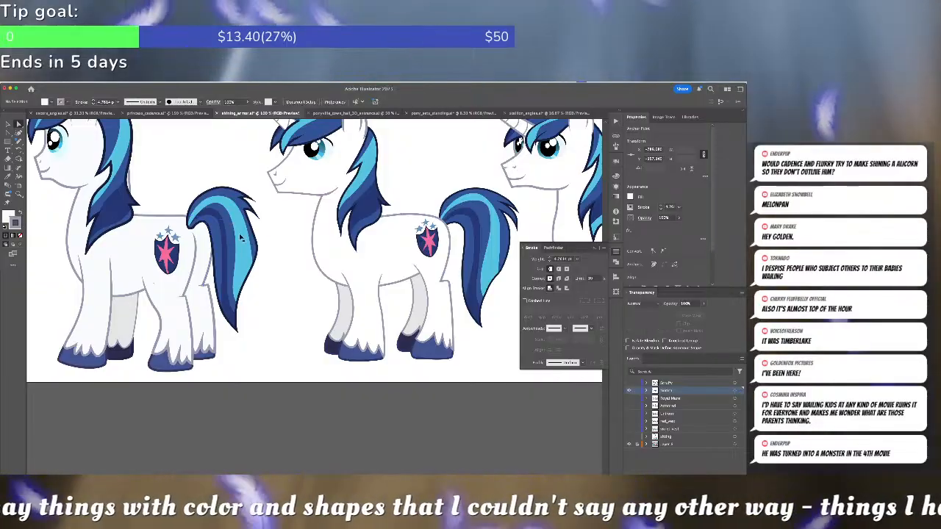
{"action": "left_click_drag", "start_coordinate": [273, 294], "coordinate": [365, 334]}
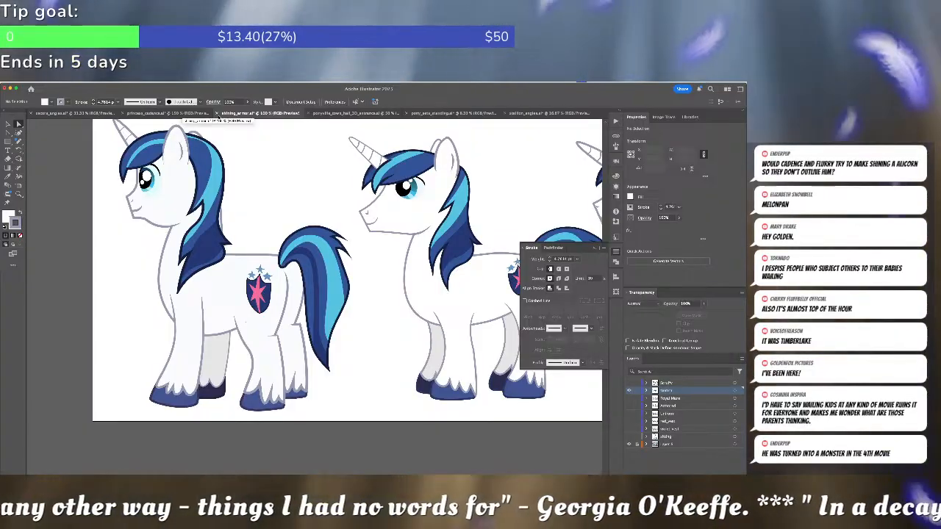
{"action": "left_click", "coordinate": [261, 290]}
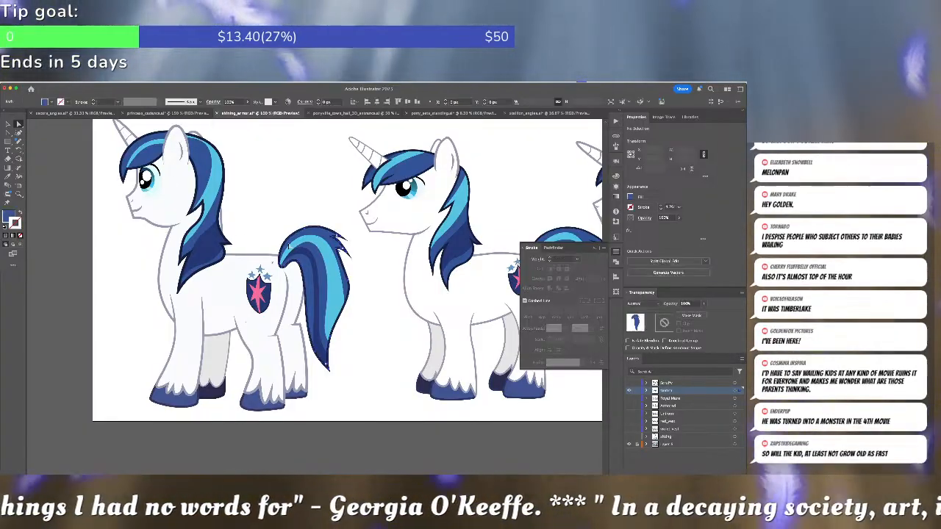
{"action": "left_click", "coordinate": [275, 290]}
{"action": "key", "text": "super+shift+a"}
{"action": "key", "text": "v"}
{"action": "left_click", "coordinate": [263, 290]}
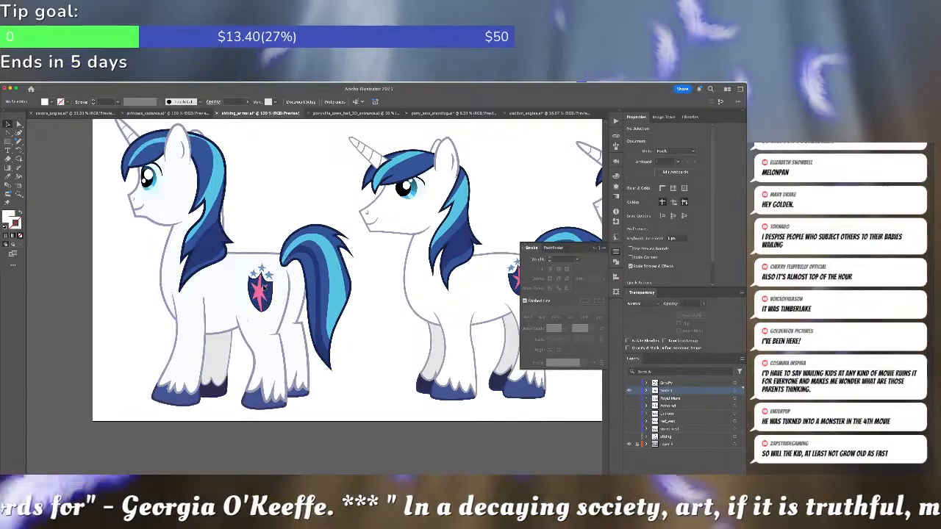
{"action": "left_click", "coordinate": [370, 301]}
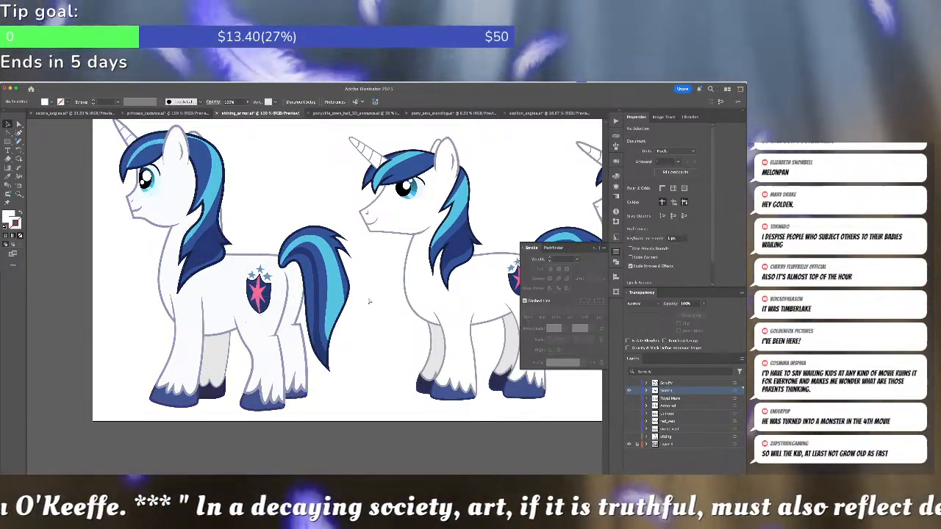
Save the edited pose sheet shining_armor.ai and close it
{"action": "key", "text": "super+minus"}
{"action": "key", "text": "super+minus"}
{"action": "key", "text": "super+minus"}
{"action": "key", "text": "super+minus"}
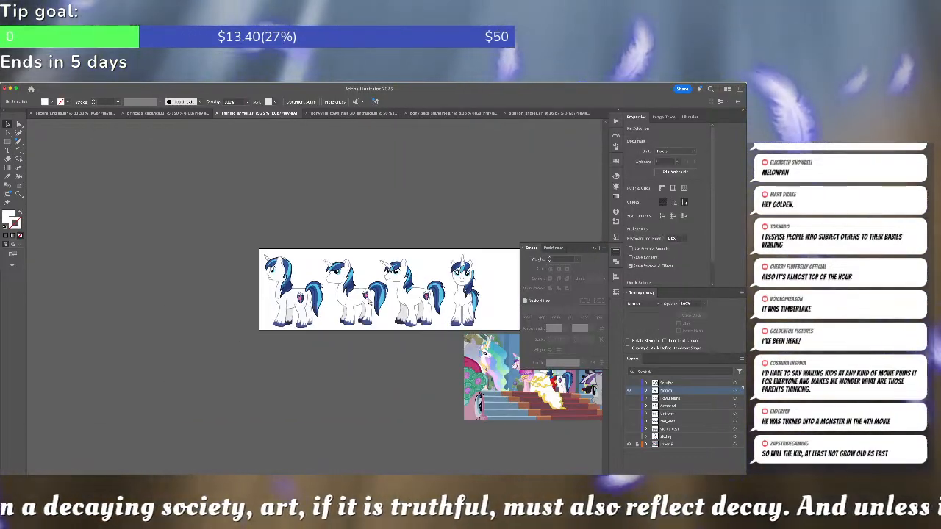
{"action": "key", "text": "super+s"}
{"action": "scroll", "coordinate": [397, 294], "scroll_direction": "right", "scroll_amount": 3}
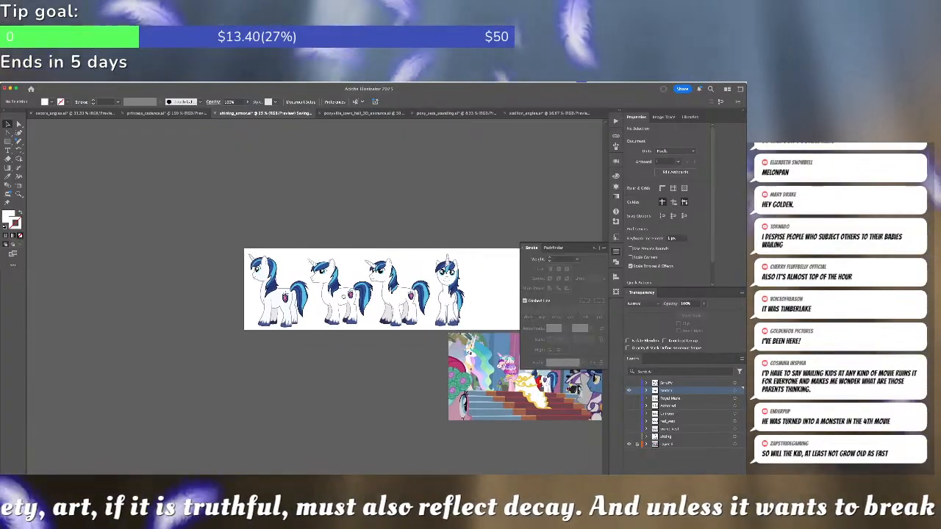
{"action": "scroll", "coordinate": [318, 261], "scroll_direction": "right", "scroll_amount": 3}
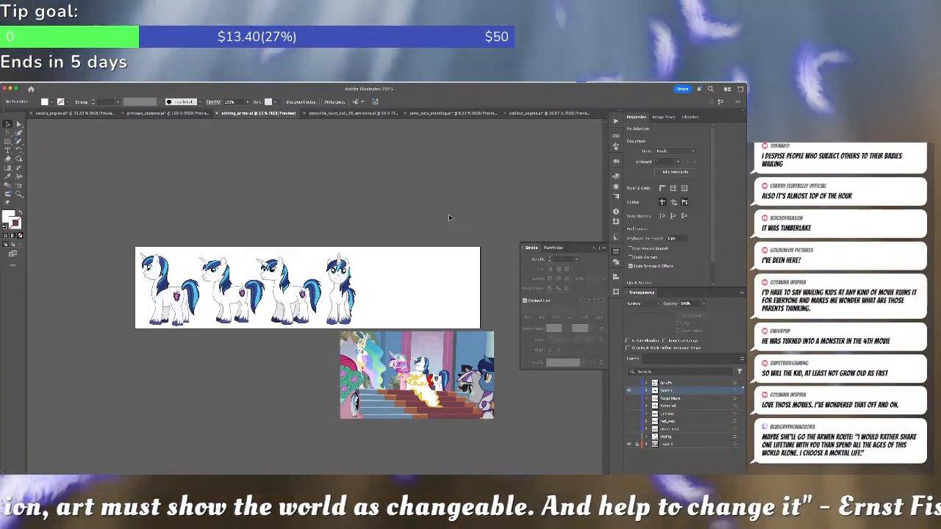
{"action": "left_click", "coordinate": [218, 113]}
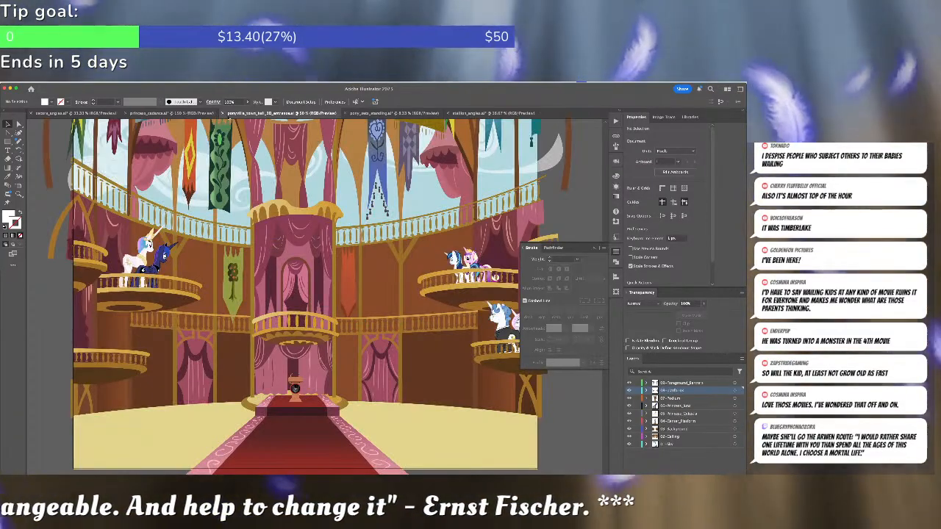
Deselect the suited unicorn in the stallion poses document, and close the zebra's angles document with its changes saved
{"action": "left_click", "coordinate": [362, 114]}
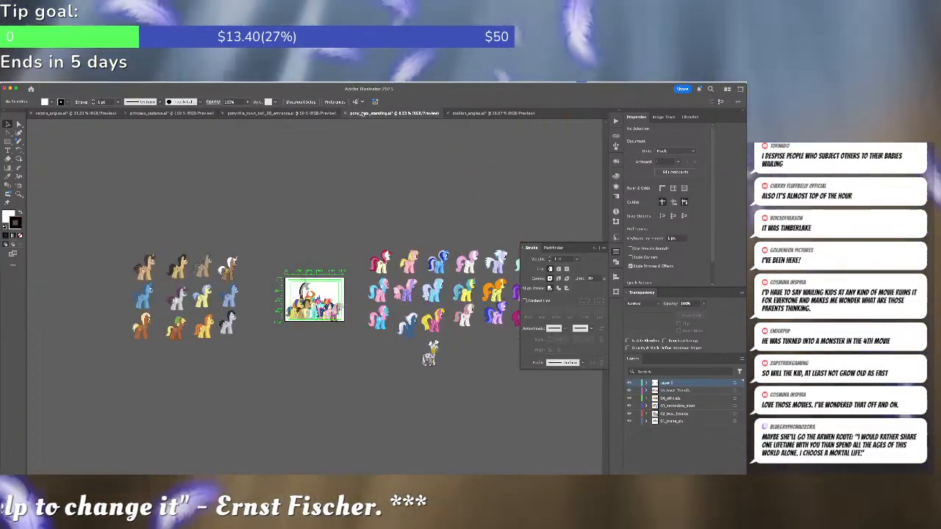
{"action": "left_click", "coordinate": [482, 114]}
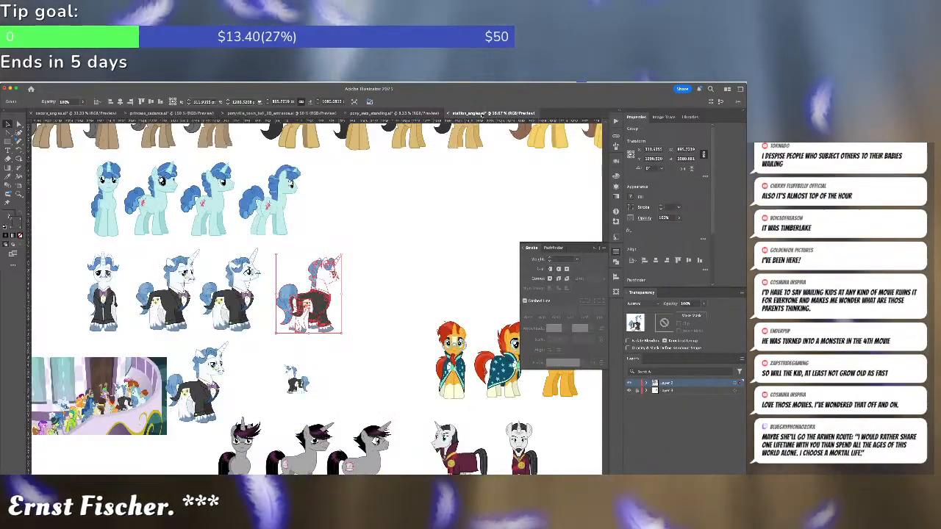
{"action": "left_click", "coordinate": [473, 216]}
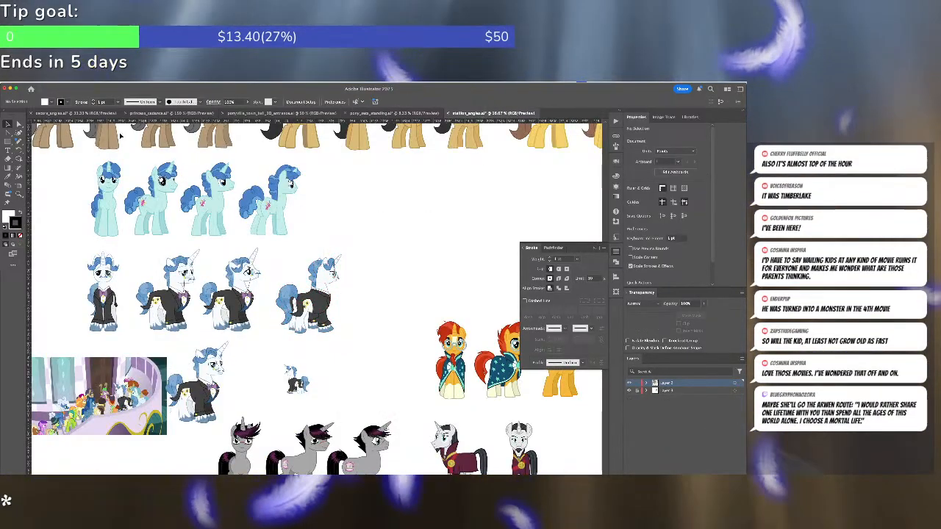
{"action": "left_click", "coordinate": [81, 114]}
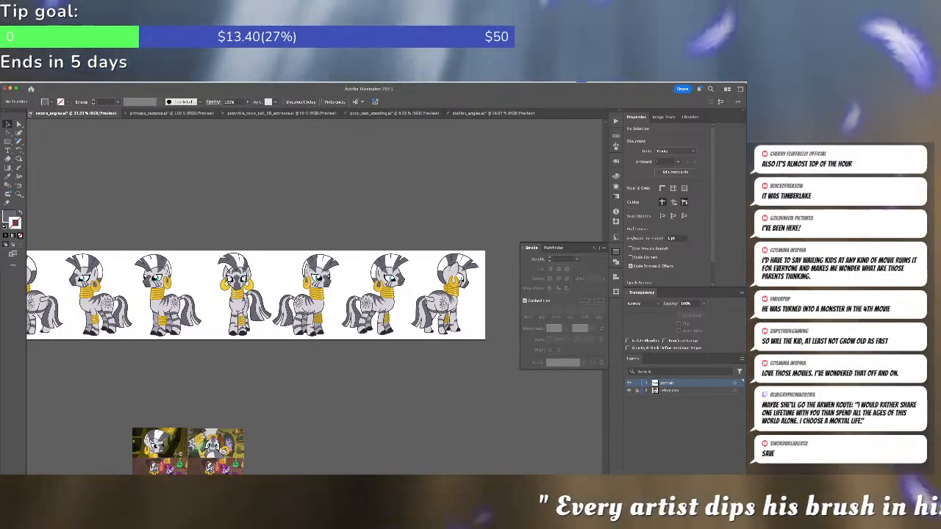
{"action": "left_click", "coordinate": [31, 113]}
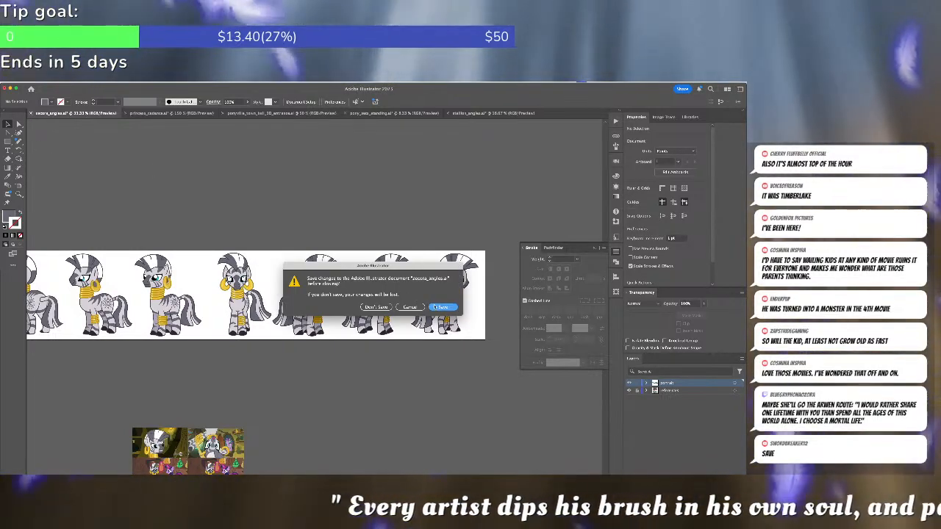
{"action": "left_click", "coordinate": [436, 307]}
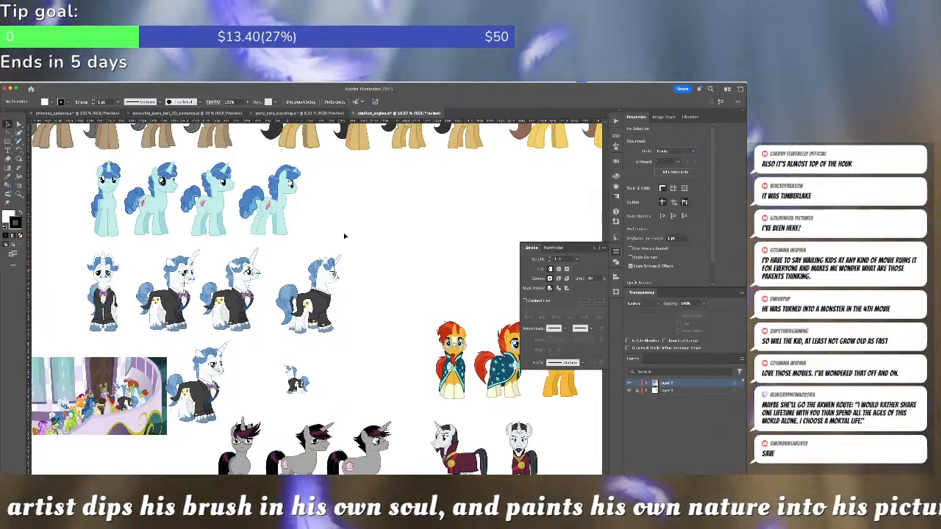
Switch to the pink princess's pose sheet and refine the muzzle outline and mouth line of the leftmost pose
{"action": "left_click", "coordinate": [87, 114]}
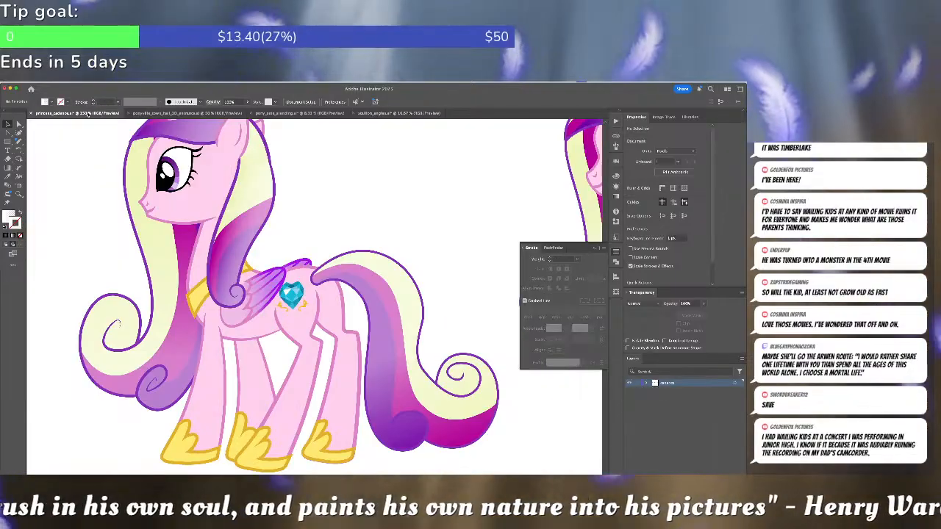
{"action": "key", "text": "super+minus"}
{"action": "key", "text": "super+minus"}
{"action": "key", "text": "super+minus"}
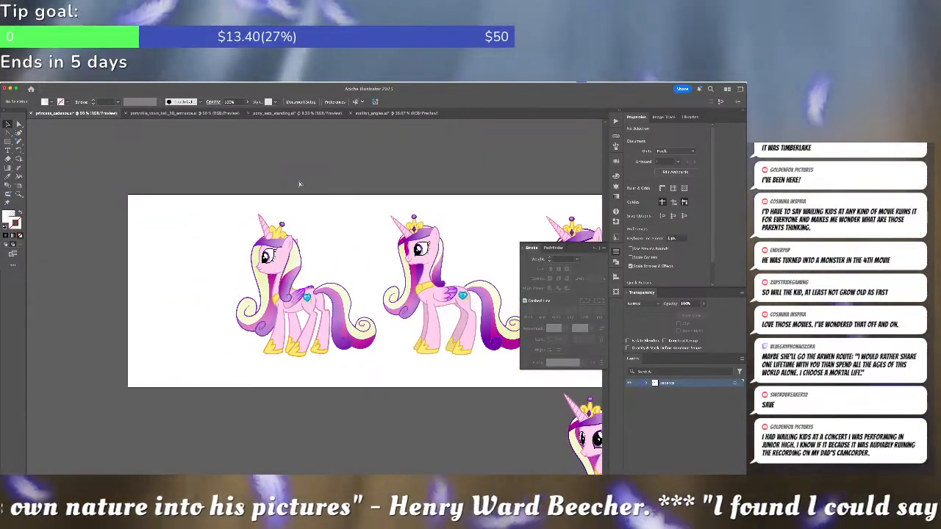
{"action": "key", "text": "super+plus"}
{"action": "key", "text": "super+plus"}
{"action": "key", "text": "super+plus"}
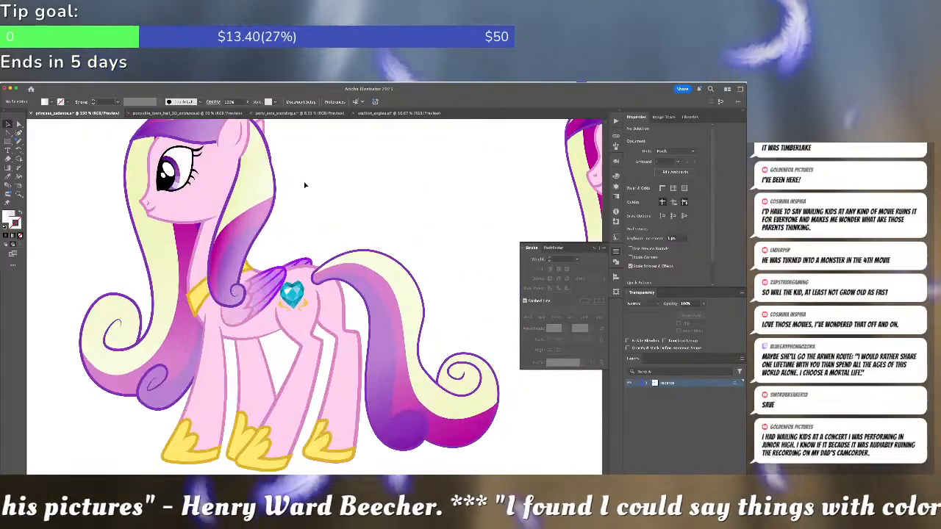
{"action": "left_click_drag", "start_coordinate": [155, 209], "coordinate": [256, 258]}
{"action": "key", "text": "a"}
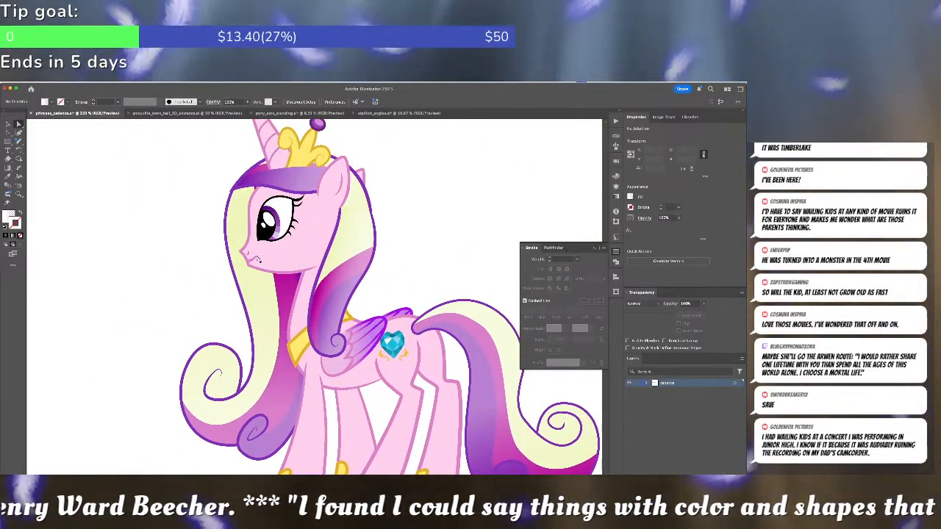
{"action": "scroll", "coordinate": [256, 258], "scroll_direction": "up", "scroll_amount": 2}
{"action": "scroll", "coordinate": [256, 257], "scroll_direction": "up", "scroll_amount": 1}
{"action": "left_click", "coordinate": [233, 262]}
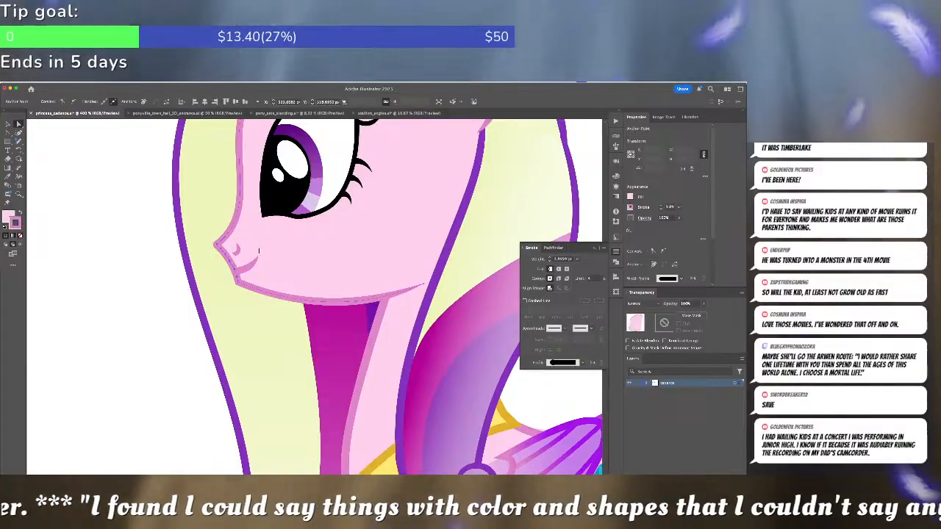
{"action": "left_click", "coordinate": [18, 133]}
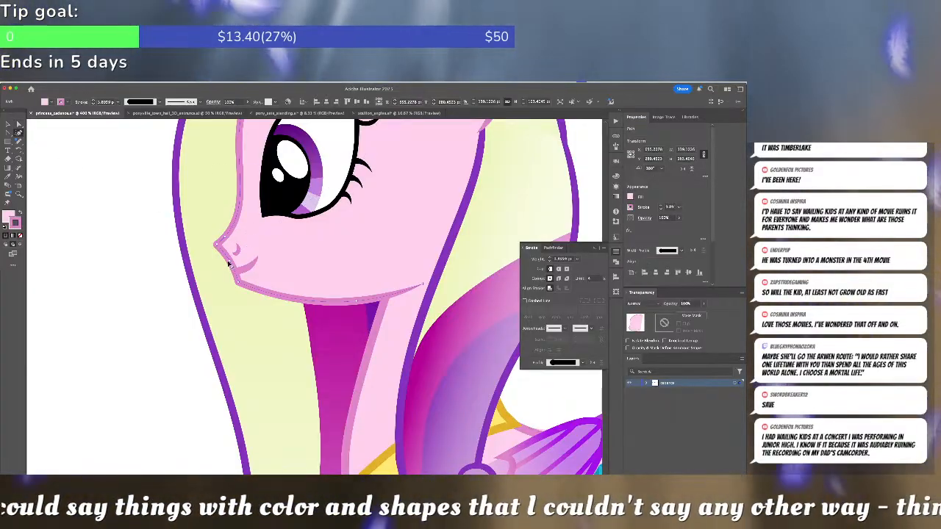
{"action": "left_click_drag", "start_coordinate": [227, 263], "coordinate": [227, 271]}
{"action": "key", "text": "a"}
{"action": "left_click", "coordinate": [285, 272]}
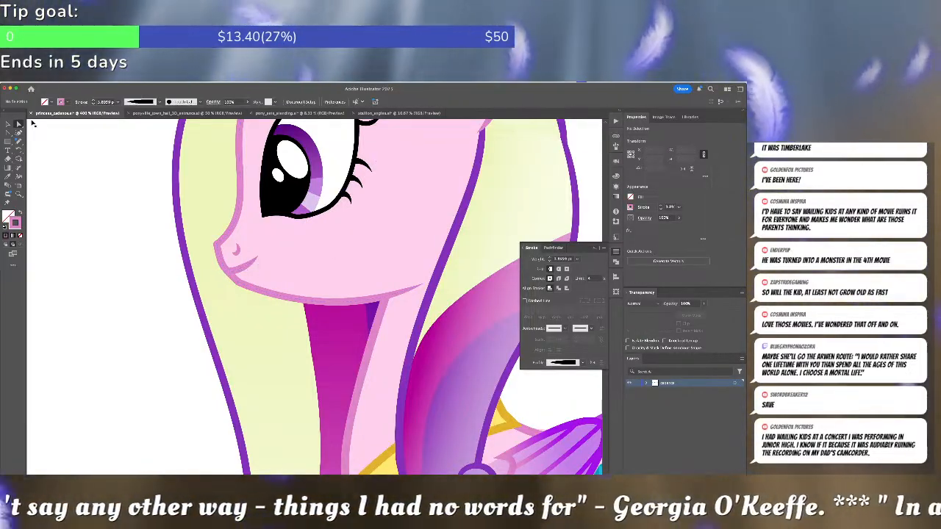
Close the princess's pose sheet and switch to the town hall scene document
{"action": "left_click", "coordinate": [31, 113]}
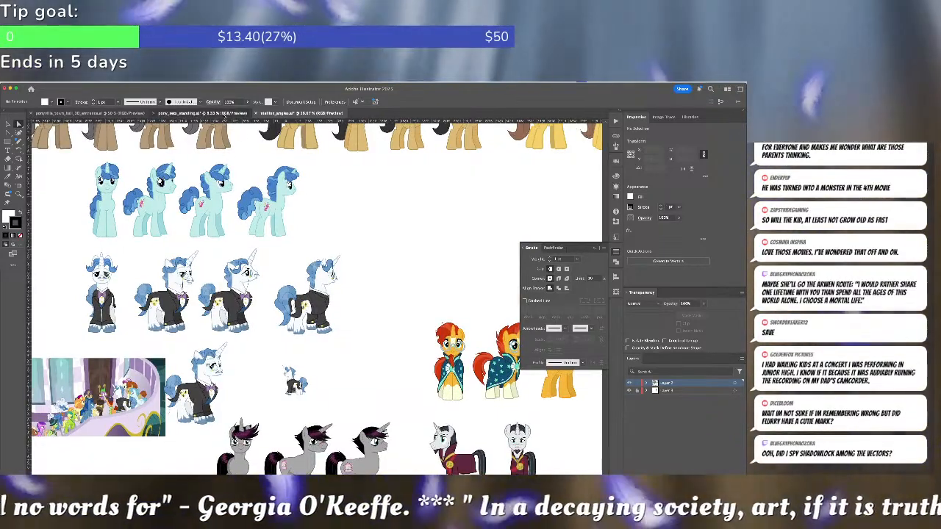
{"action": "left_click", "coordinate": [224, 115]}
{"action": "left_click", "coordinate": [41, 113]}
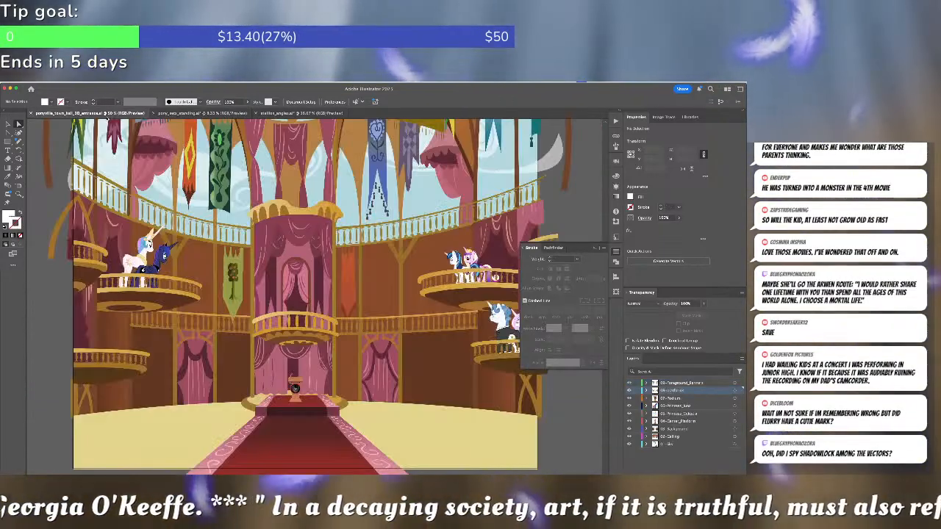
Refine the chin outline and mouth line of the pink princess on the upper balcony to match her corrected pose
{"action": "scroll", "coordinate": [298, 317], "scroll_direction": "up", "scroll_amount": 10}
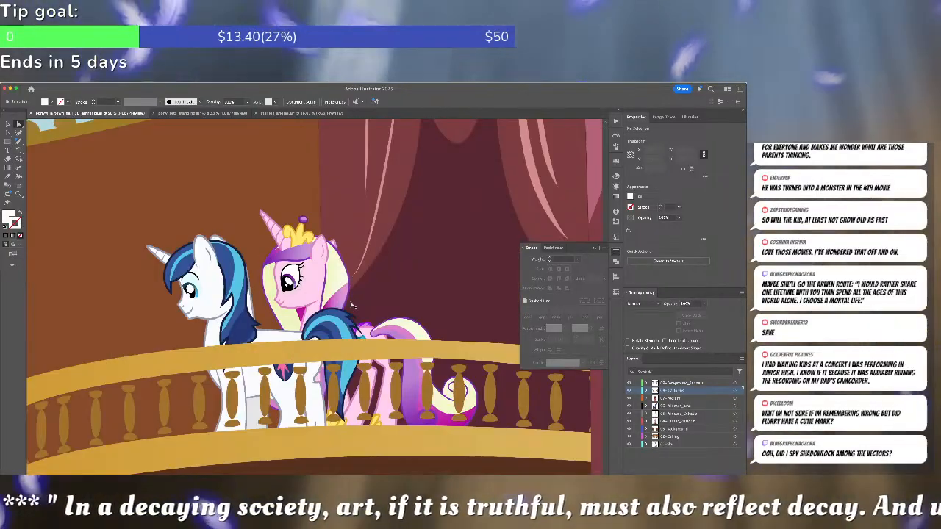
{"action": "scroll", "coordinate": [272, 309], "scroll_direction": "up", "scroll_amount": 3}
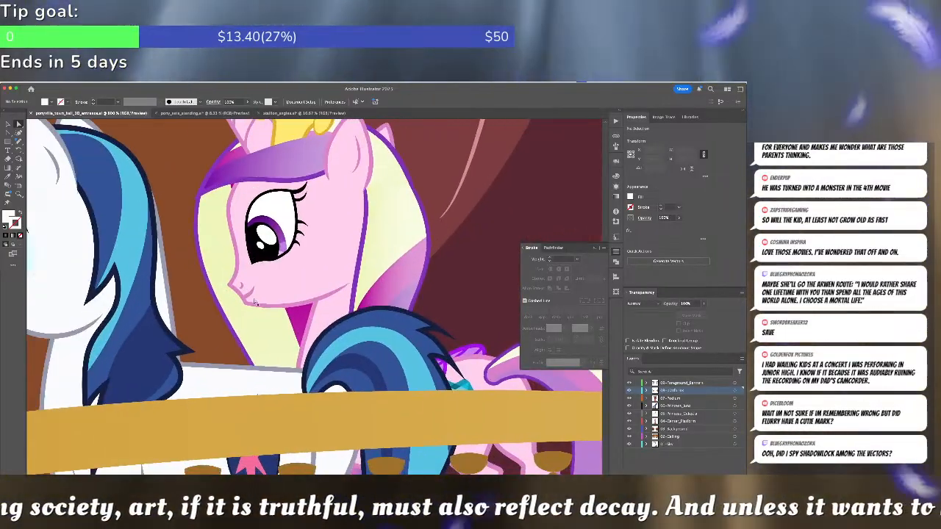
{"action": "left_click", "coordinate": [243, 298]}
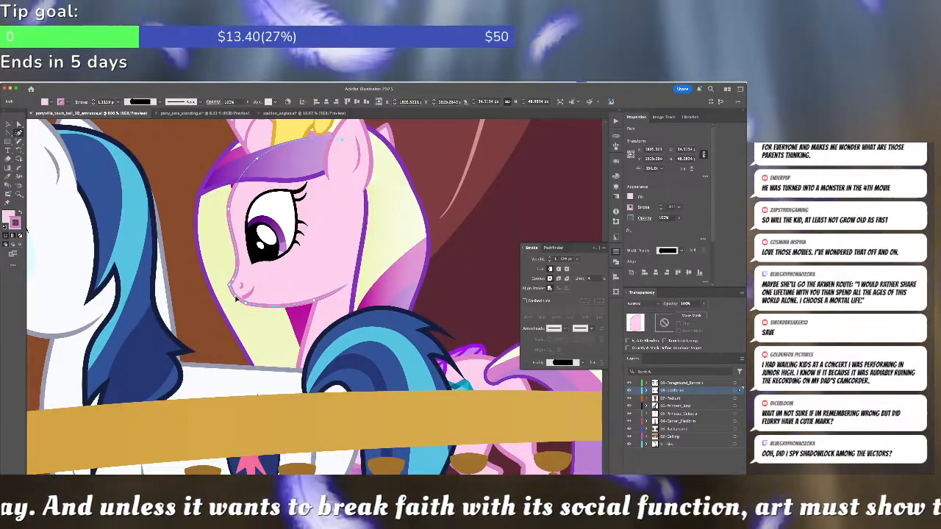
{"action": "key", "text": "a"}
{"action": "left_click", "coordinate": [240, 299]}
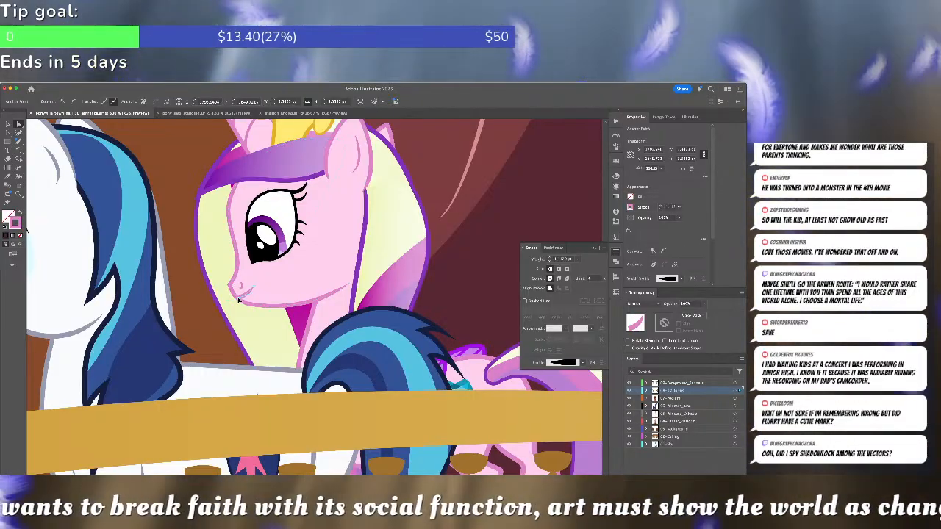
{"action": "left_click", "coordinate": [241, 302]}
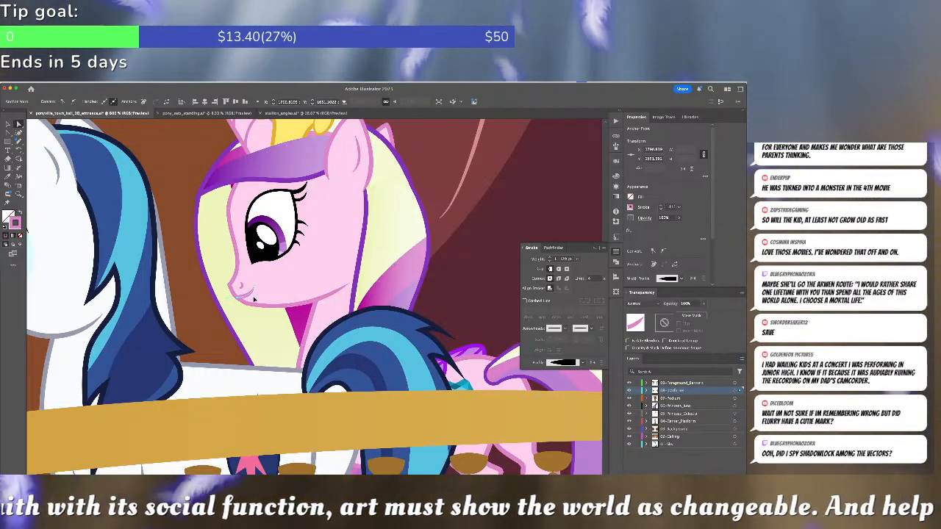
{"action": "key", "text": "super+shift+a"}
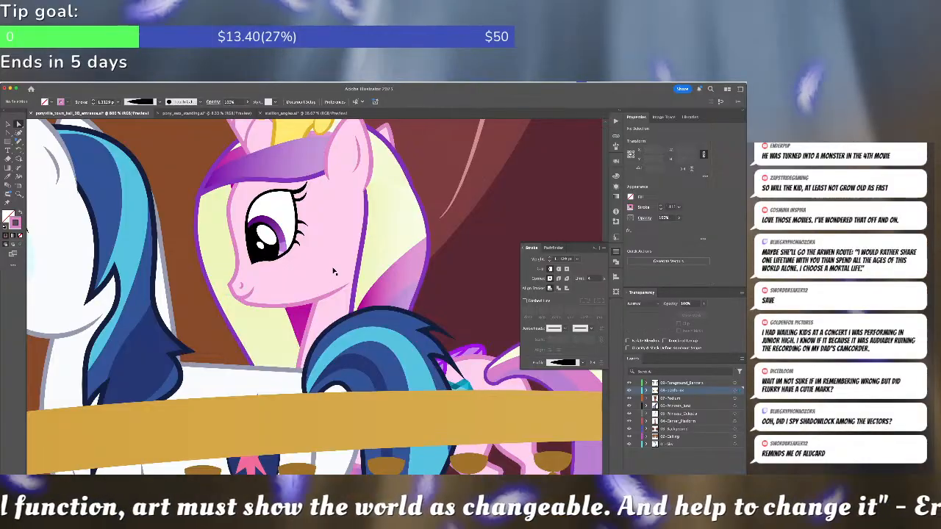
Examine the unicorn couple on the balcony in the context of the whole town hall scene
{"action": "scroll", "coordinate": [333, 272], "scroll_direction": "down", "scroll_amount": 8}
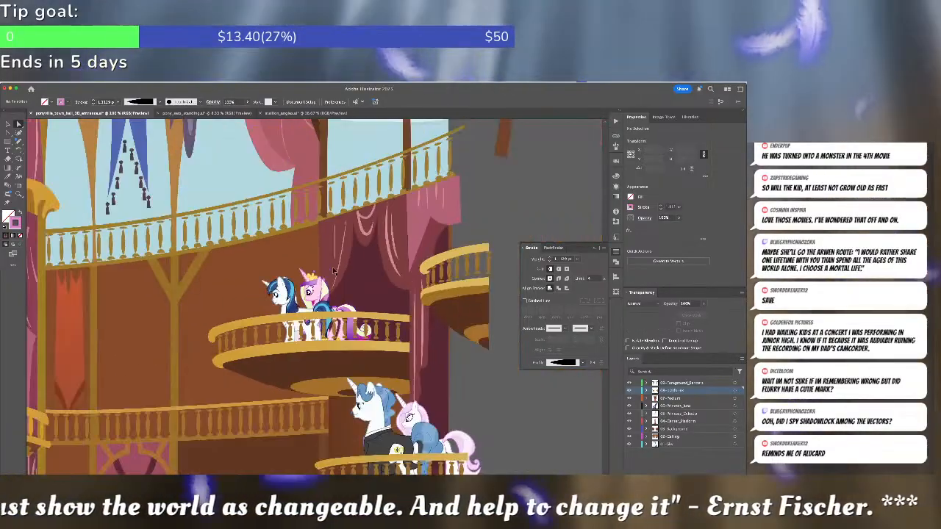
{"action": "scroll", "coordinate": [333, 271], "scroll_direction": "down", "scroll_amount": 4}
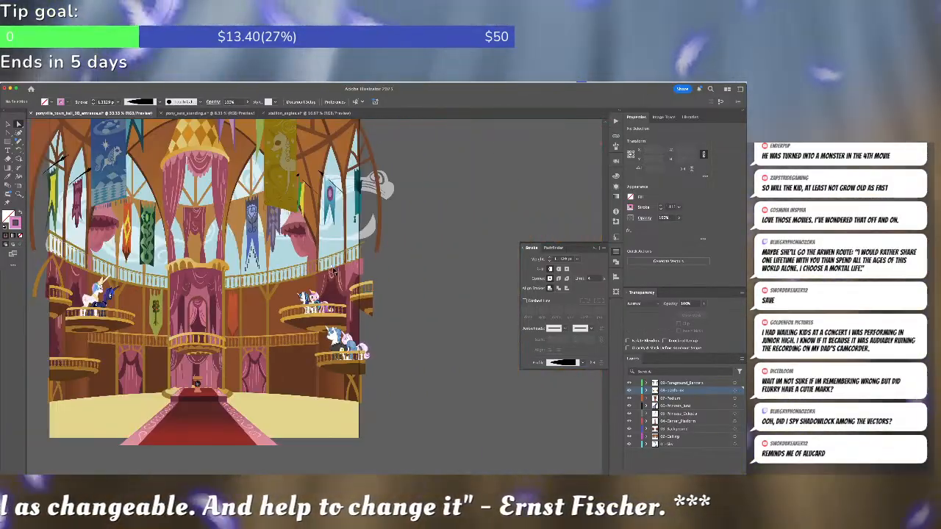
{"action": "scroll", "coordinate": [332, 271], "scroll_direction": "up", "scroll_amount": 8}
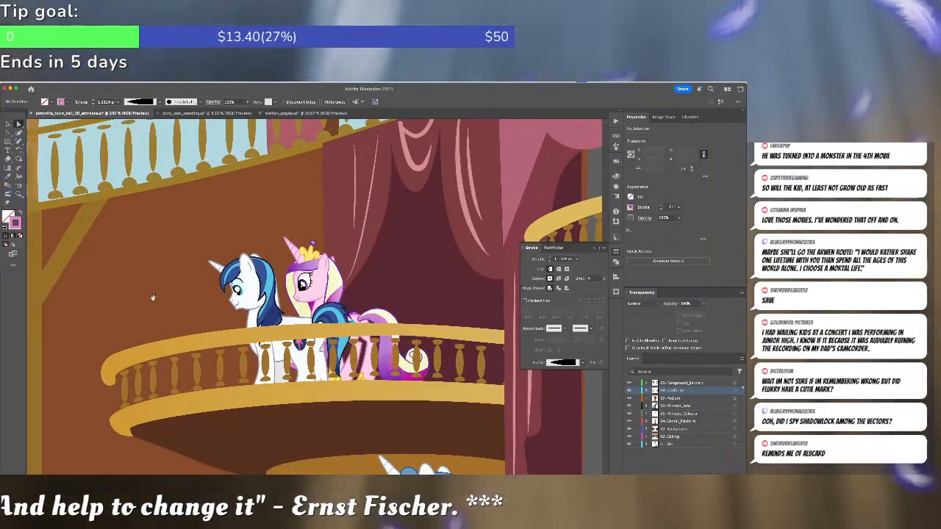
{"action": "left_click_drag", "start_coordinate": [153, 298], "coordinate": [476, 285]}
{"action": "left_click_drag", "start_coordinate": [243, 313], "coordinate": [511, 285]}
{"action": "left_click_drag", "start_coordinate": [199, 326], "coordinate": [497, 296]}
{"action": "left_click_drag", "start_coordinate": [296, 314], "coordinate": [216, 286]}
{"action": "left_click_drag", "start_coordinate": [481, 253], "coordinate": [246, 267]}
{"action": "left_click_drag", "start_coordinate": [493, 283], "coordinate": [300, 297]}
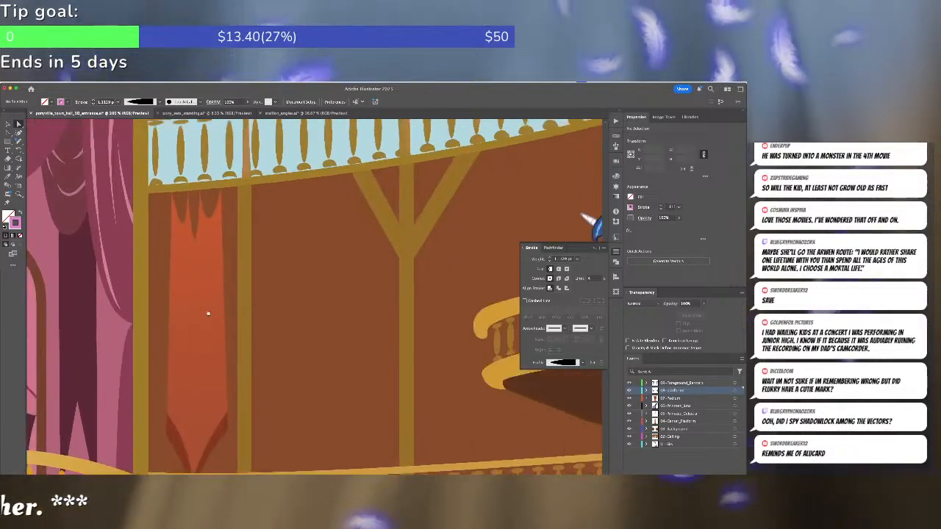
{"action": "left_click_drag", "start_coordinate": [388, 271], "coordinate": [85, 332]}
{"action": "left_click_drag", "start_coordinate": [285, 327], "coordinate": [205, 320]}
Reshape the curve of the balcony princess's lower jaw between chin and neck, and deselect the face
{"action": "scroll", "coordinate": [337, 315], "scroll_direction": "up", "scroll_amount": 4}
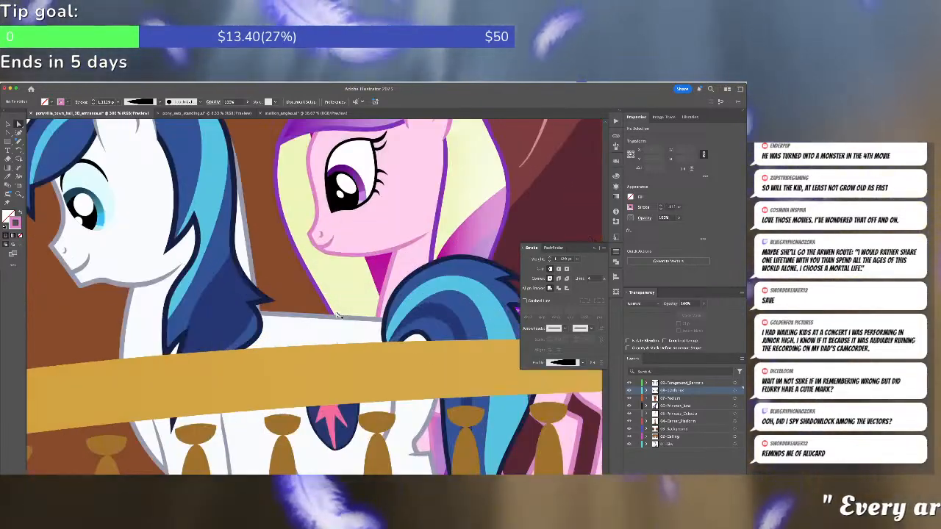
{"action": "left_click", "coordinate": [344, 246]}
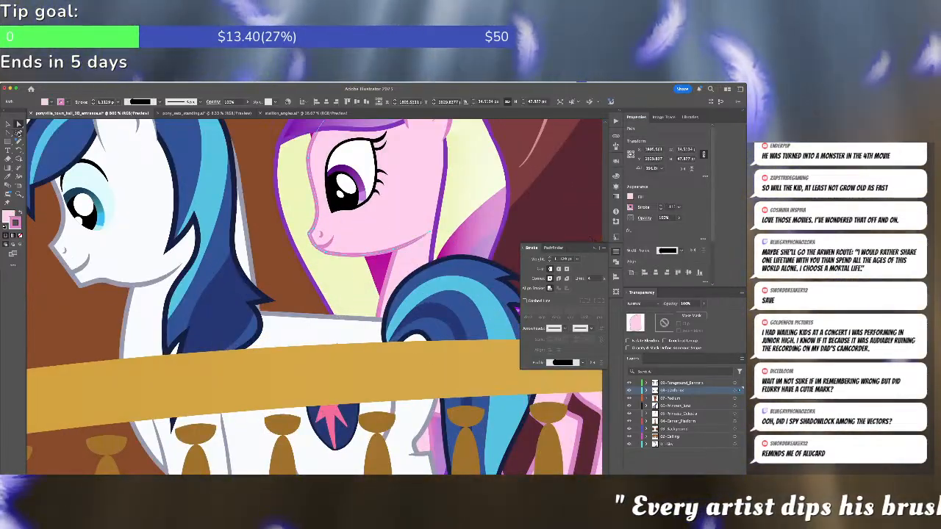
{"action": "left_click", "coordinate": [18, 133]}
{"action": "left_click_drag", "start_coordinate": [353, 259], "coordinate": [400, 251]}
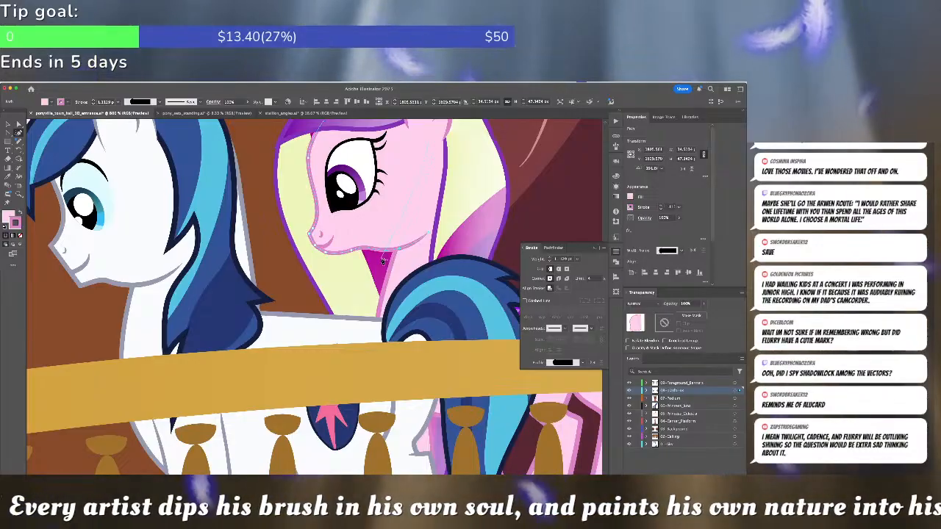
{"action": "key", "text": "super+shift+a"}
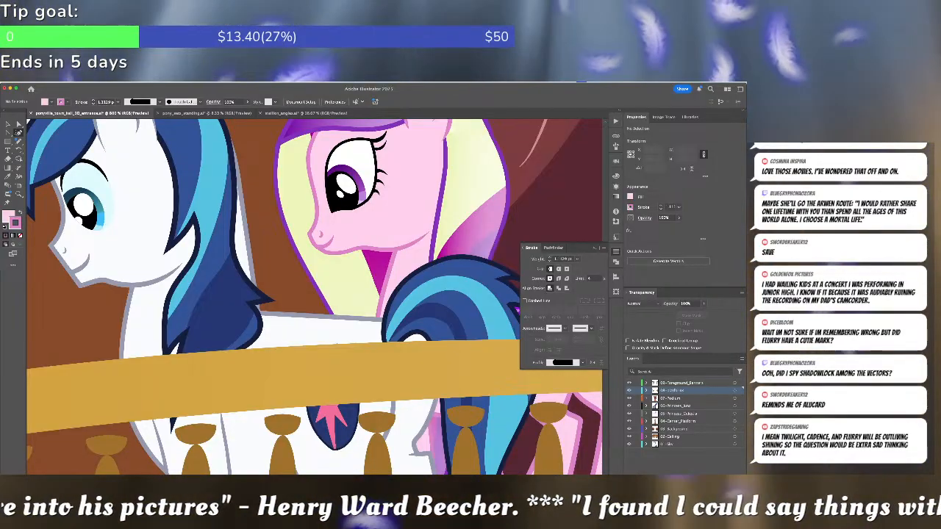
Examine the corrected pink princess on the upper balcony against the whole town hall scene and the other balcony groups
{"action": "key", "text": "v"}
{"action": "left_click", "coordinate": [463, 238]}
{"action": "key", "text": "super+2"}
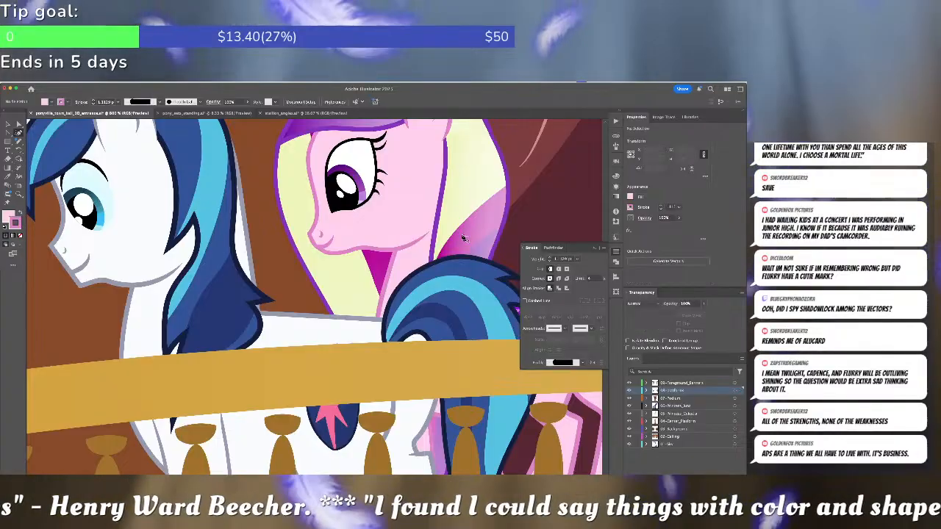
{"action": "left_click", "coordinate": [463, 237]}
{"action": "key", "text": "super+minus"}
{"action": "key", "text": "super+minus"}
{"action": "key", "text": "super+minus"}
{"action": "key", "text": "super+minus"}
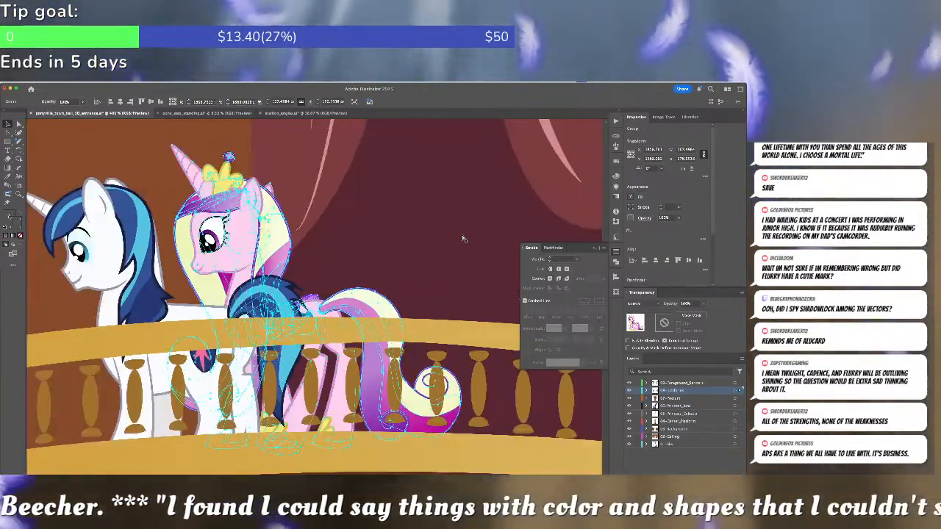
{"action": "key", "text": "super+shift+a"}
{"action": "key", "text": "super+minus"}
{"action": "key", "text": "super+minus"}
{"action": "key", "text": "super+minus"}
{"action": "key", "text": "super+minus"}
{"action": "key", "text": "super+minus"}
{"action": "key", "text": "super+minus"}
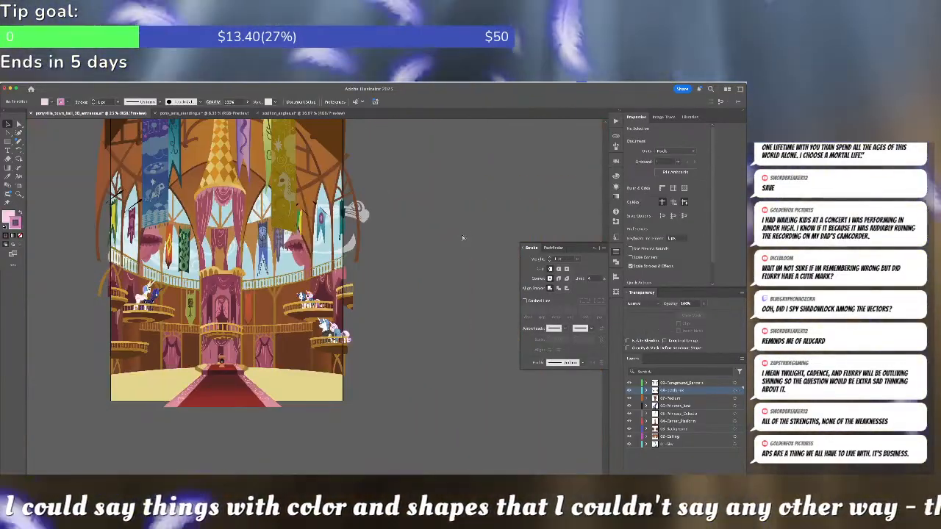
{"action": "key", "text": "super+equal"}
{"action": "key", "text": "super+equal"}
{"action": "left_click_drag", "start_coordinate": [472, 255], "coordinate": [534, 193]}
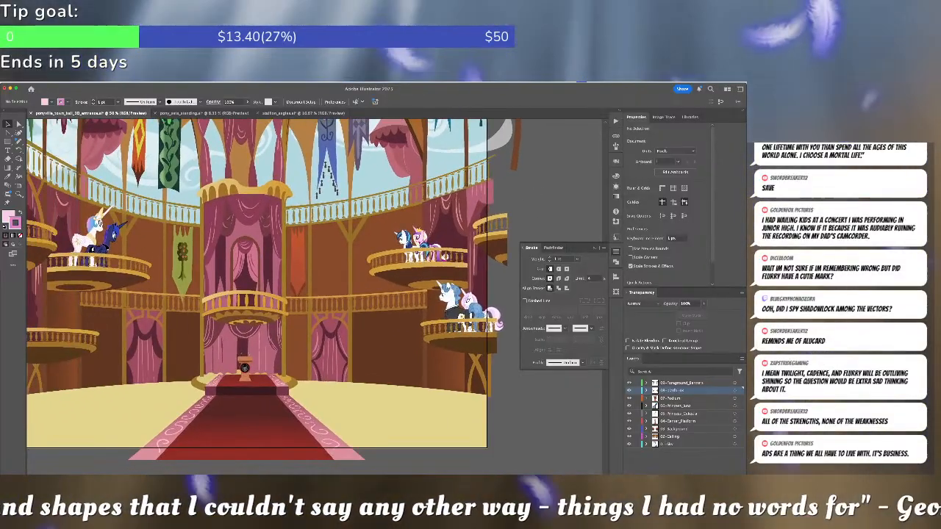
{"action": "key", "text": "super+Tab"}
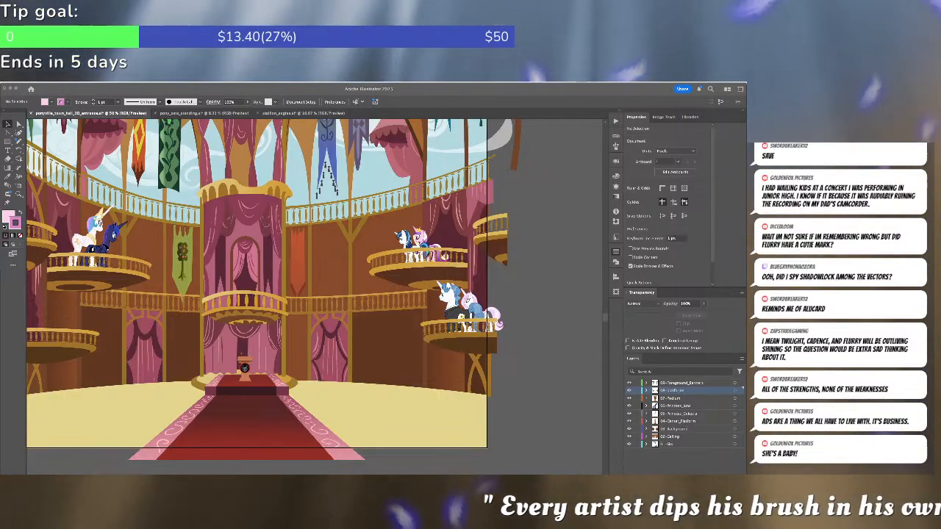
Switch to the standing pony sets document and hide its character layers except the one holding the blue dragon and green changeling
{"action": "left_click", "coordinate": [568, 250]}
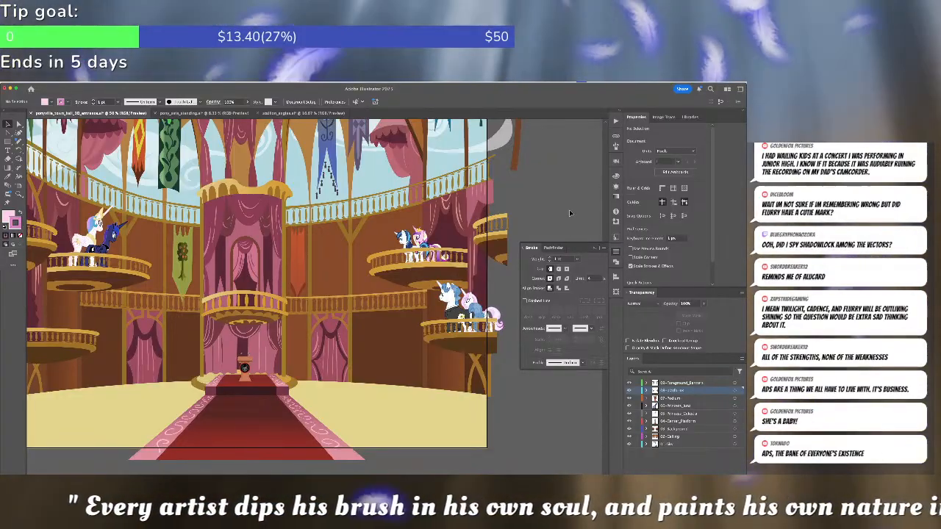
{"action": "key", "text": "super+minus"}
{"action": "key", "text": "super+plus"}
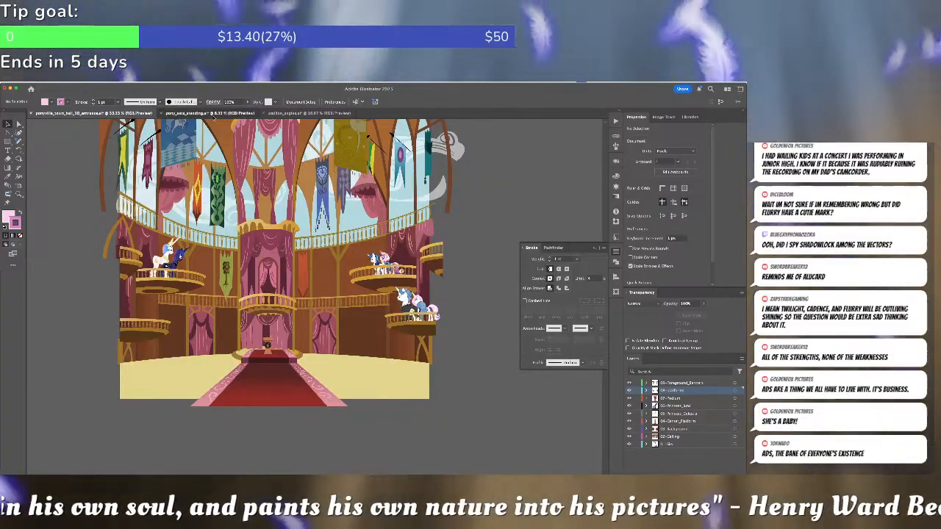
{"action": "left_click", "coordinate": [211, 113]}
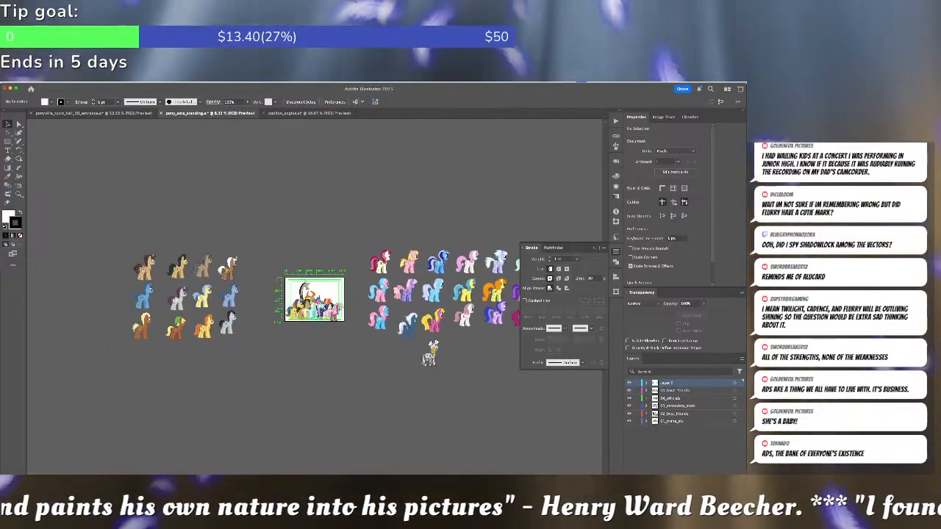
{"action": "left_click_drag", "start_coordinate": [629, 390], "coordinate": [628, 420]}
{"action": "left_click", "coordinate": [629, 421]}
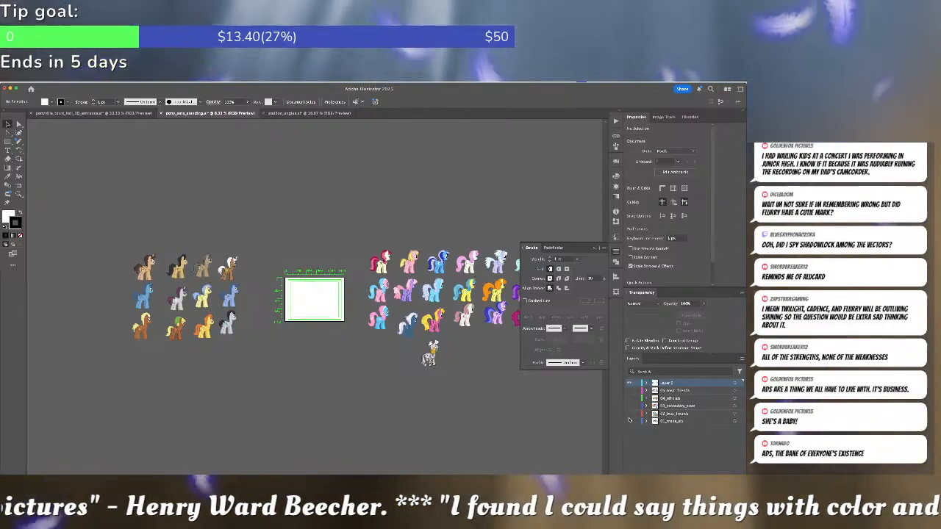
{"action": "left_click", "coordinate": [629, 414]}
{"action": "scroll", "coordinate": [378, 343], "scroll_direction": "up", "scroll_amount": 2}
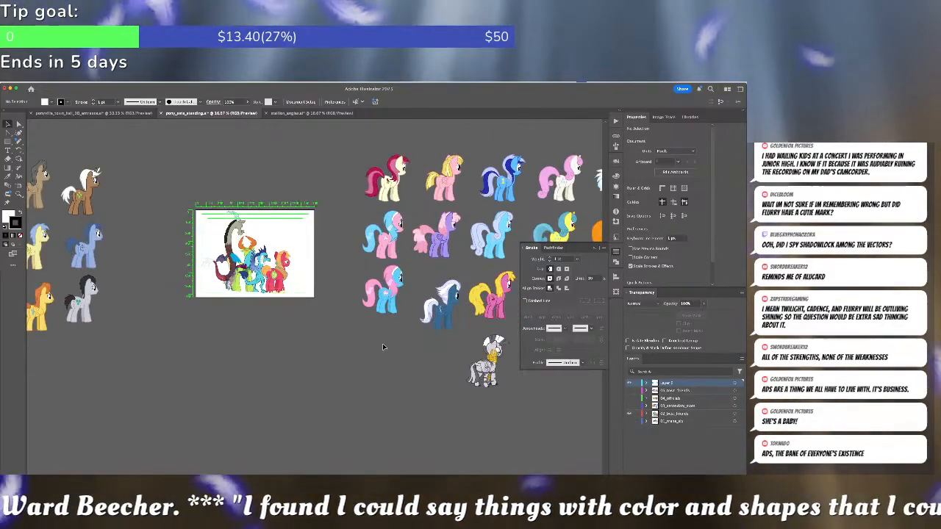
Cut the blue dragon and the green antlered changeling from the standing sets artboard and return to the town hall scene
{"action": "left_click", "coordinate": [294, 317]}
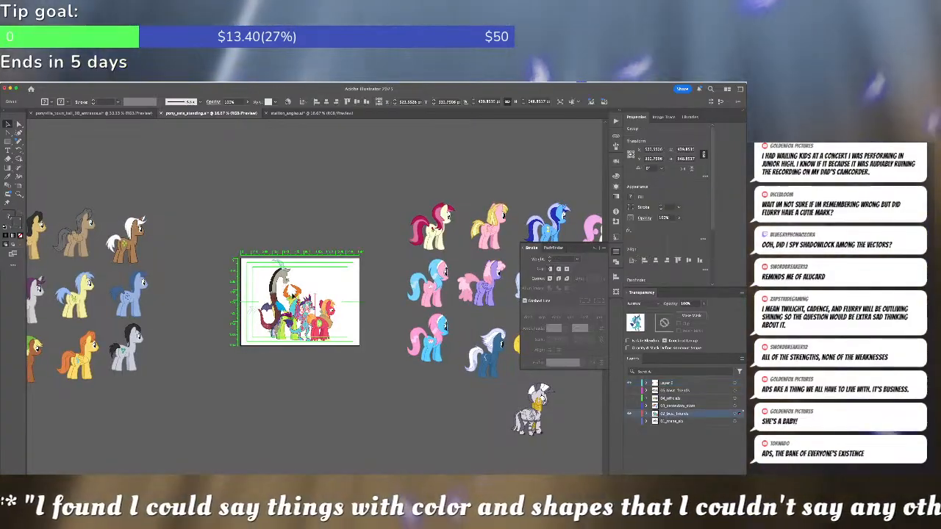
{"action": "left_click", "coordinate": [296, 294], "text": "shift"}
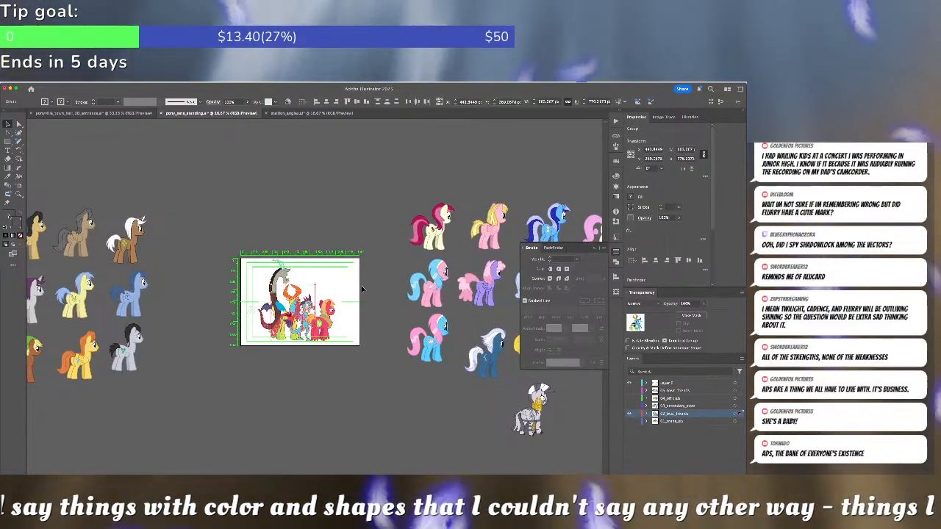
{"action": "key", "text": "Delete"}
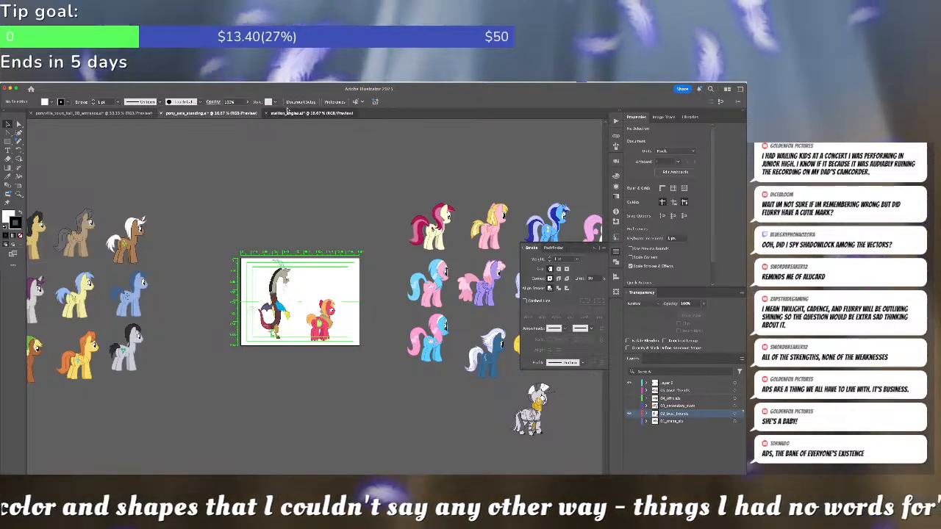
{"action": "left_click", "coordinate": [290, 113]}
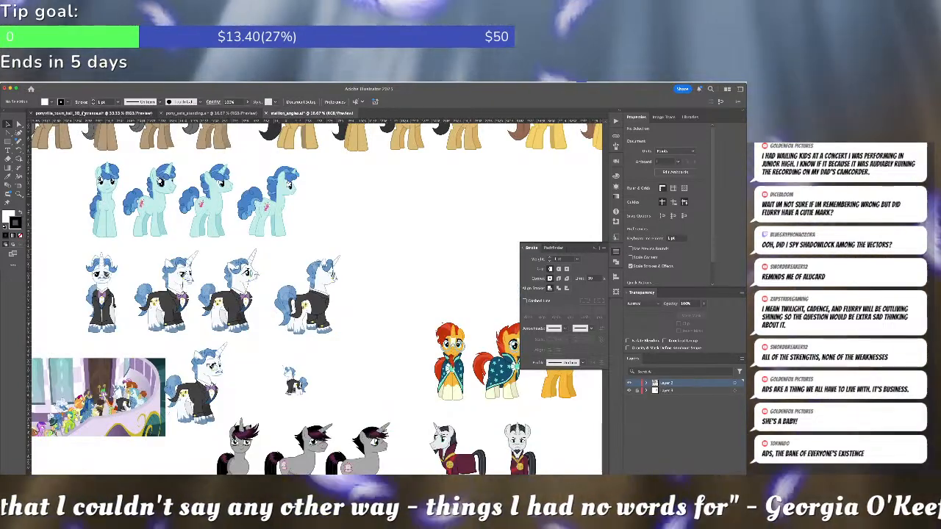
{"action": "key", "text": "ctrl+Tab"}
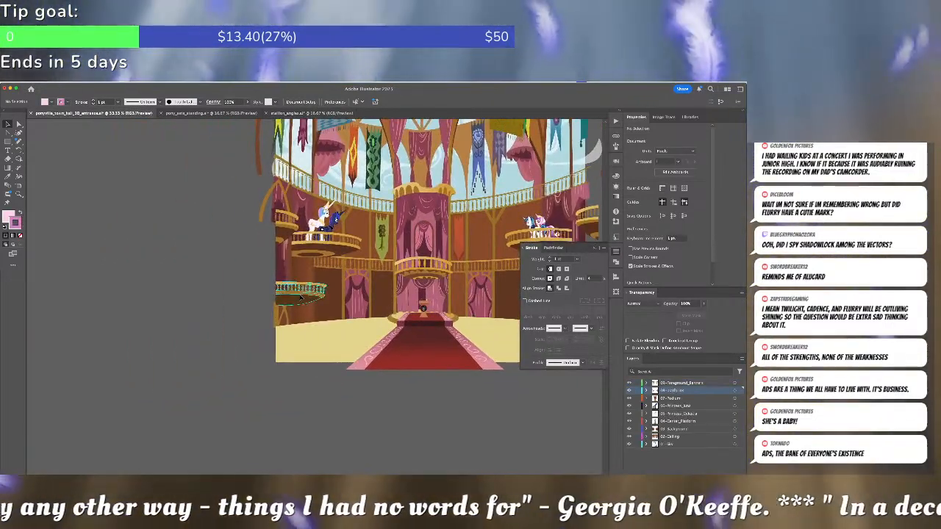
Paste the dragon and changeling into the scene and scale them down to match the two princesses on the upper balcony
{"action": "left_click", "coordinate": [300, 299]}
{"action": "scroll", "coordinate": [301, 297], "scroll_direction": "up", "scroll_amount": 3}
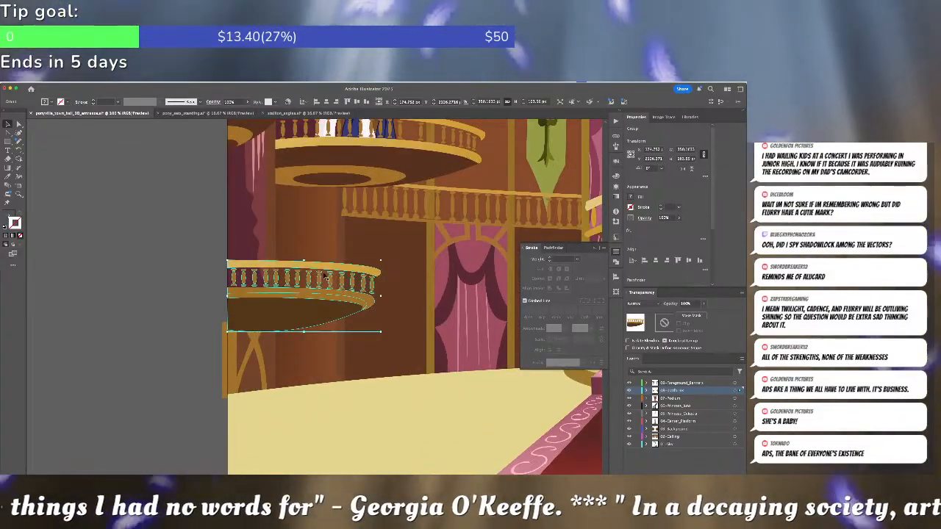
{"action": "scroll", "coordinate": [321, 282], "scroll_direction": "up", "scroll_amount": 3}
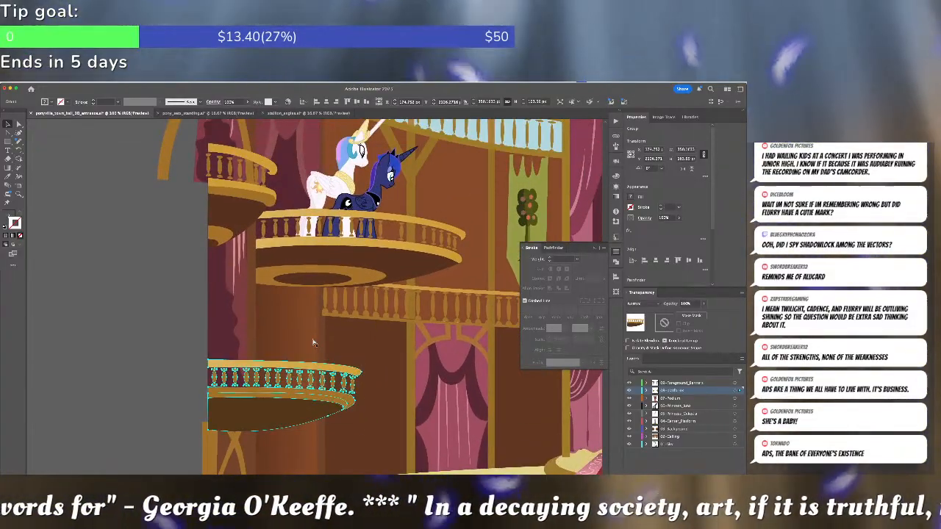
{"action": "key", "text": "ctrl+v"}
{"action": "scroll", "coordinate": [316, 345], "scroll_direction": "up", "scroll_amount": 3}
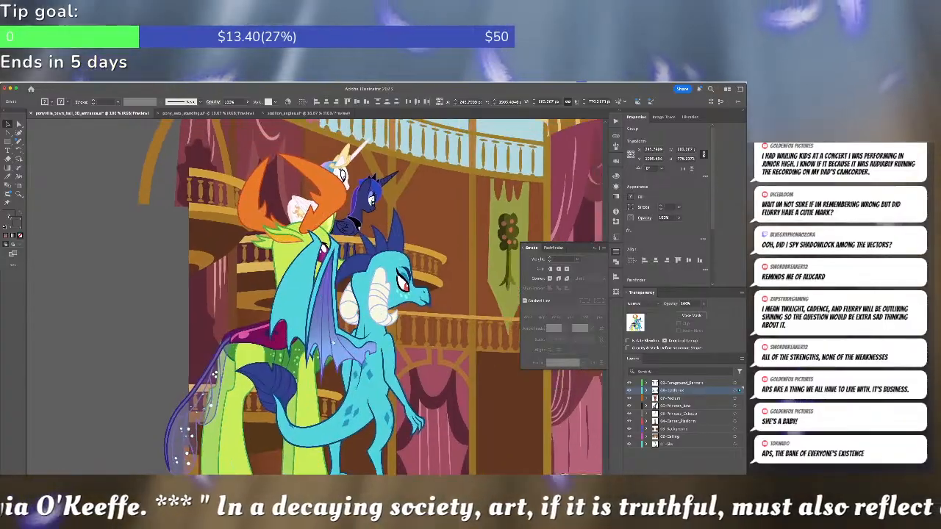
{"action": "left_click_drag", "start_coordinate": [410, 177], "coordinate": [338, 267]}
{"action": "left_click_drag", "start_coordinate": [309, 359], "coordinate": [347, 233]}
{"action": "left_click_drag", "start_coordinate": [377, 145], "coordinate": [367, 159]}
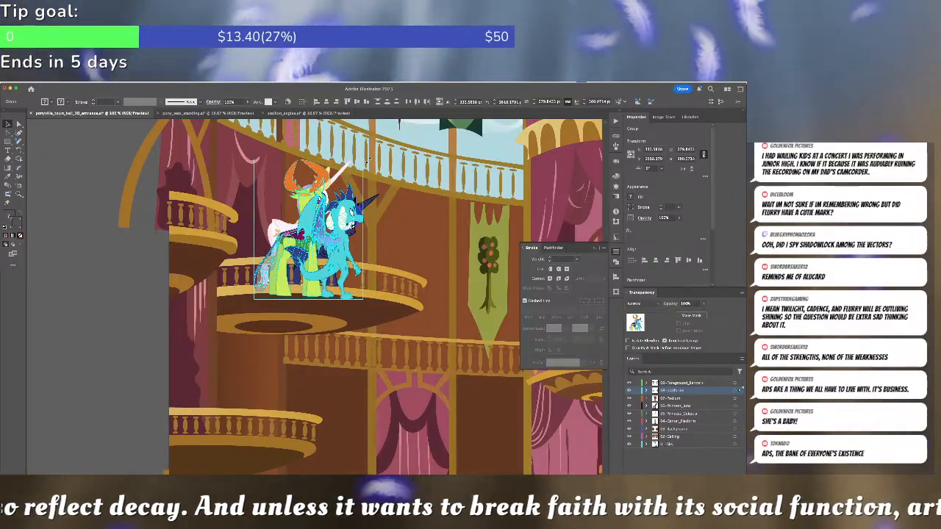
Restack the dragon and changeling behind the empty lower balcony's railing and move them onto that balcony
{"action": "left_click", "coordinate": [365, 176]}
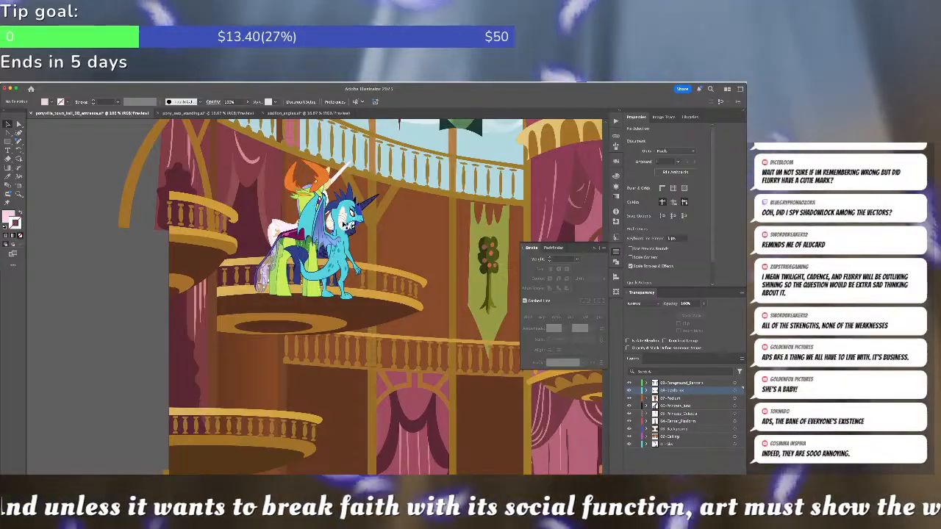
{"action": "left_click", "coordinate": [344, 222]}
{"action": "left_click", "coordinate": [278, 373]}
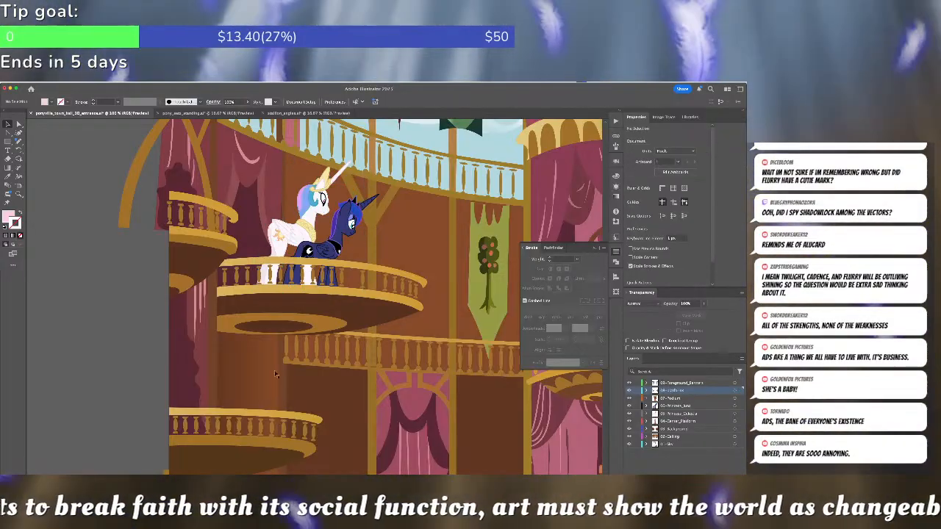
{"action": "left_click", "coordinate": [229, 420]}
{"action": "key", "text": "super+f"}
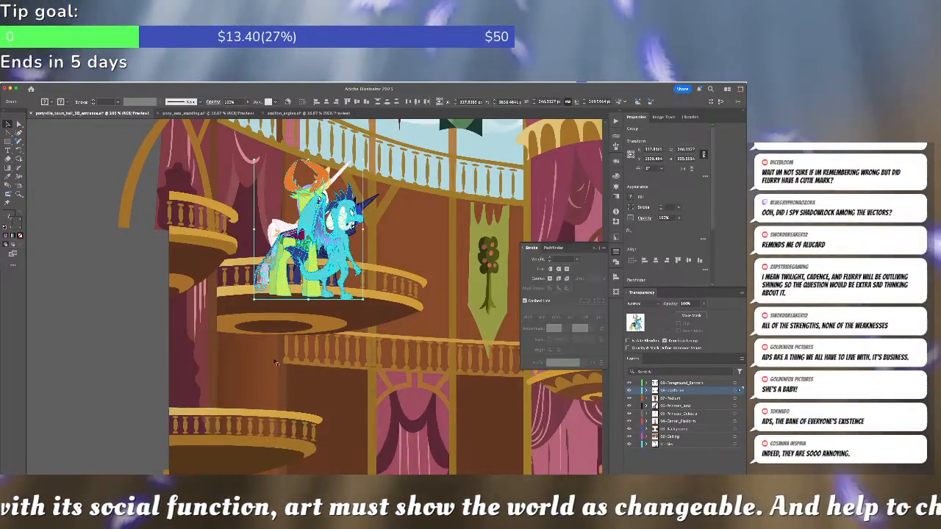
{"action": "left_click_drag", "start_coordinate": [343, 261], "coordinate": [243, 408]}
Isolate the blue dragon's group, rotate her head slightly downward about the neck, and leave isolation
{"action": "double_click", "coordinate": [257, 358]}
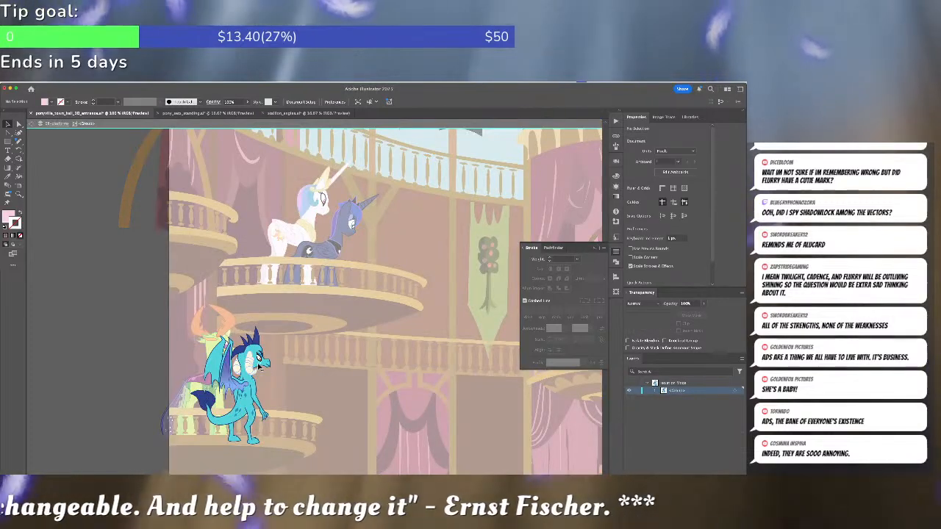
{"action": "scroll", "coordinate": [258, 362], "scroll_direction": "up", "scroll_amount": 5}
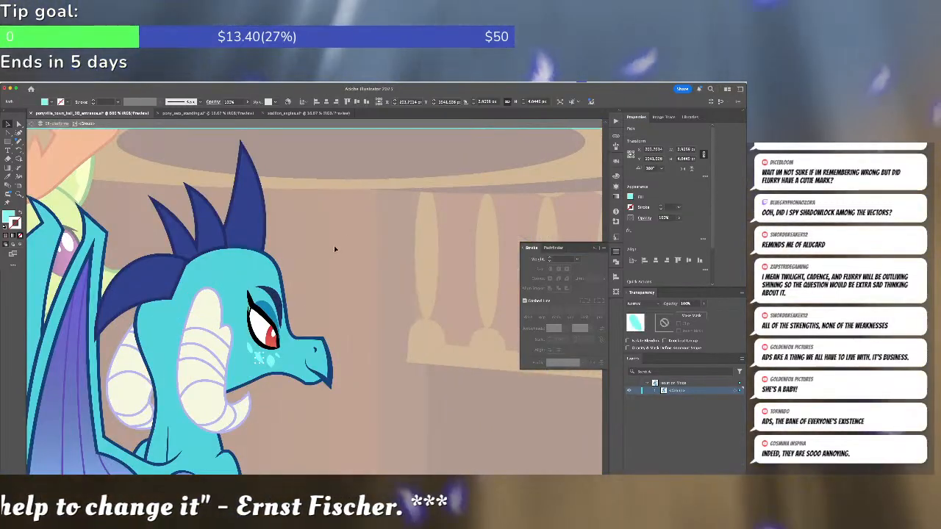
{"action": "left_click", "coordinate": [156, 396]}
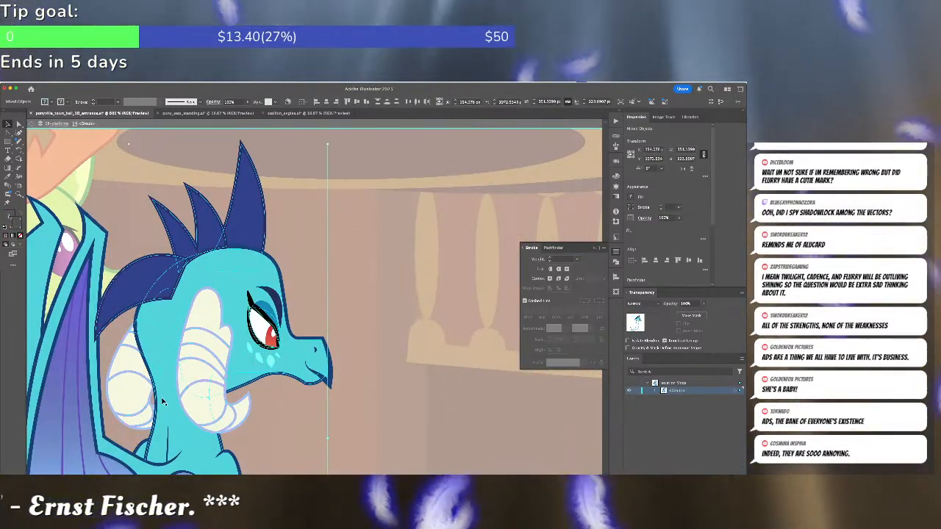
{"action": "left_click", "coordinate": [224, 442], "text": "shift"}
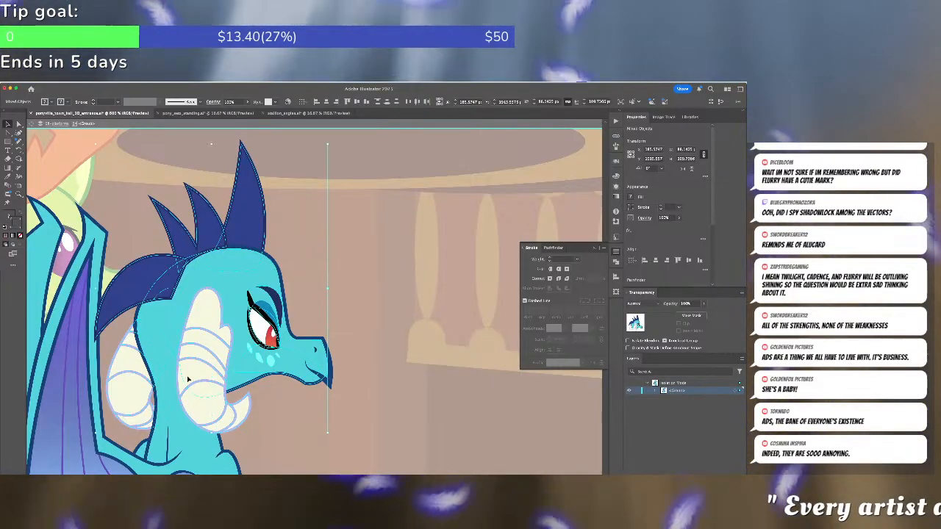
{"action": "left_click", "coordinate": [19, 150]}
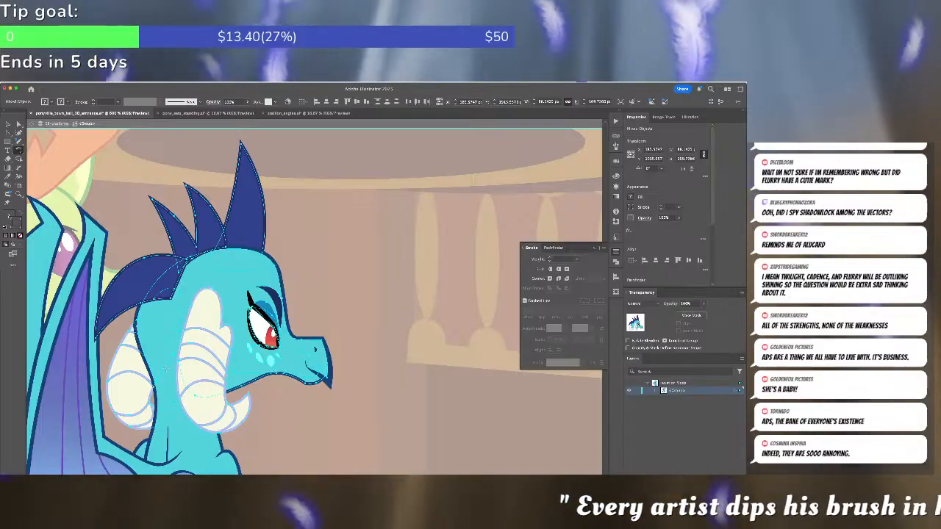
{"action": "left_click", "coordinate": [166, 369]}
{"action": "mouse_move", "coordinate": [207, 333]}
{"action": "left_mouse_down"}
{"action": "mouse_move", "coordinate": [254, 322]}
{"action": "mouse_move", "coordinate": [215, 340]}
{"action": "left_mouse_up"}
{"action": "key", "text": "v"}
{"action": "left_click", "coordinate": [217, 342]}
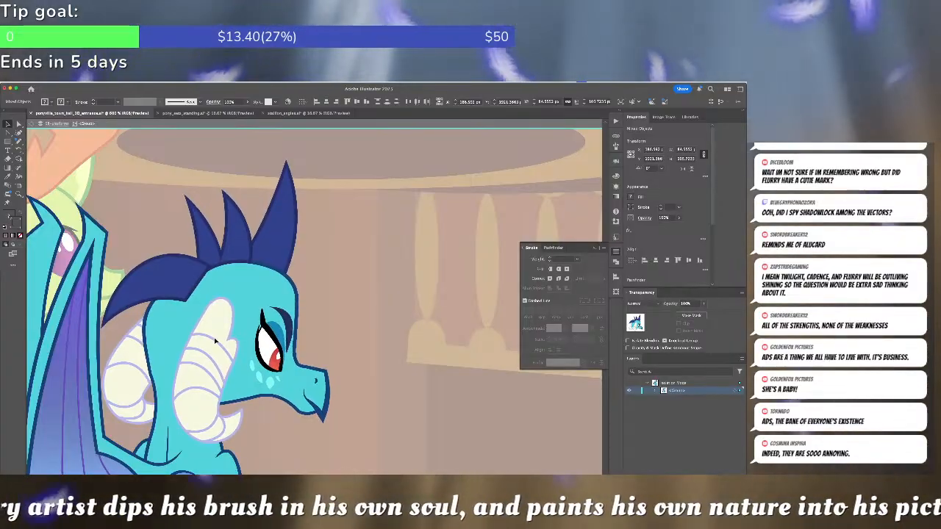
{"action": "left_click", "coordinate": [326, 302]}
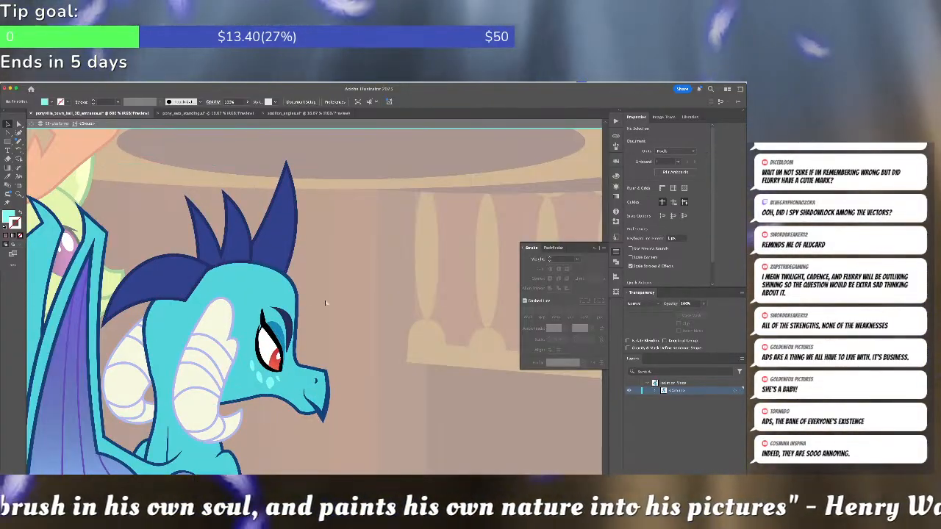
{"action": "scroll", "coordinate": [326, 302], "scroll_direction": "down", "scroll_amount": 10}
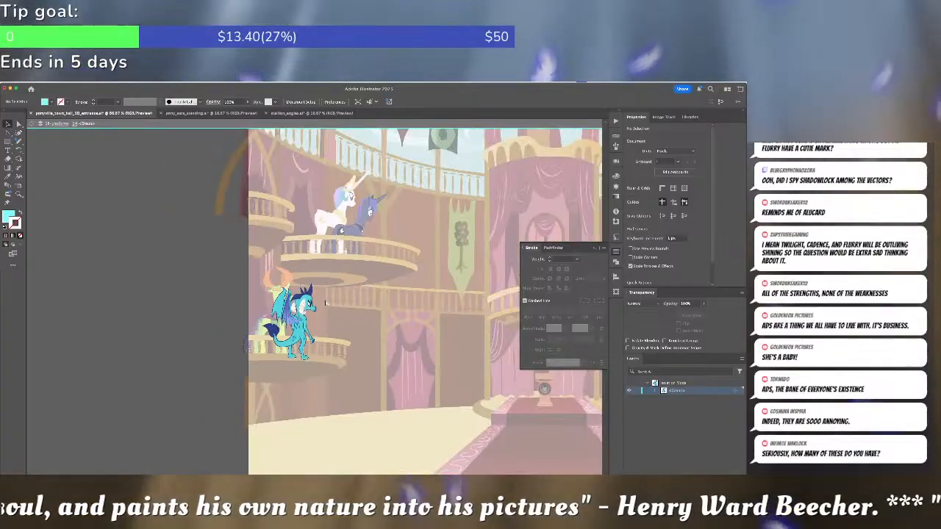
{"action": "scroll", "coordinate": [326, 302], "scroll_direction": "up", "scroll_amount": 2}
{"action": "key", "text": "Escape"}
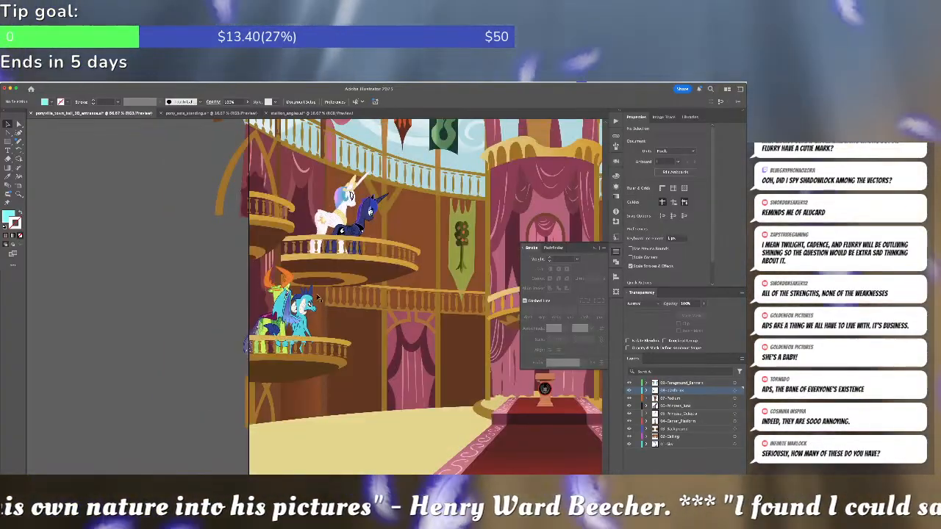
Isolate the green changeling's group on the lower balcony for editing
{"action": "double_click", "coordinate": [294, 281]}
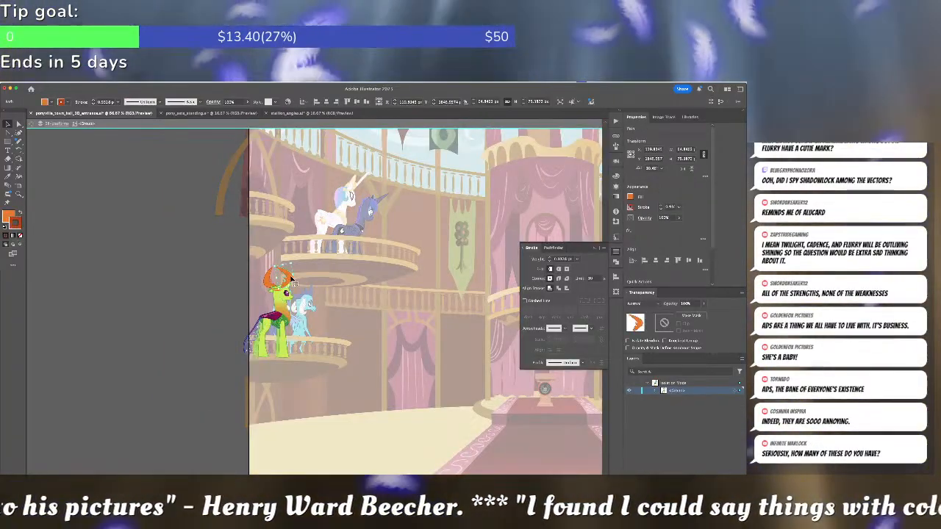
{"action": "scroll", "coordinate": [291, 281], "scroll_direction": "up", "scroll_amount": 3}
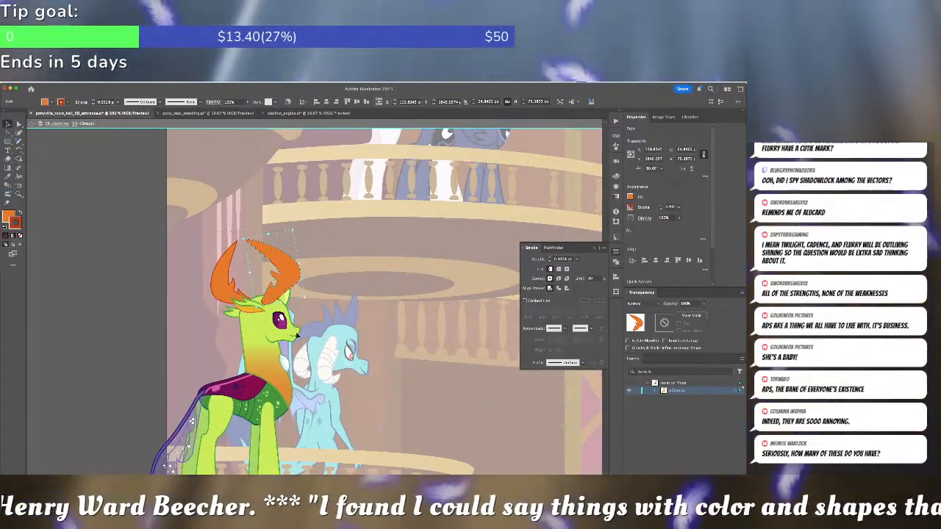
Rotate the green changeling's head and antlers slightly downward around the neck, including the face parts in the selection
{"action": "left_click_drag", "start_coordinate": [301, 343], "coordinate": [297, 344]}
{"action": "left_click", "coordinate": [244, 350], "text": "shift"}
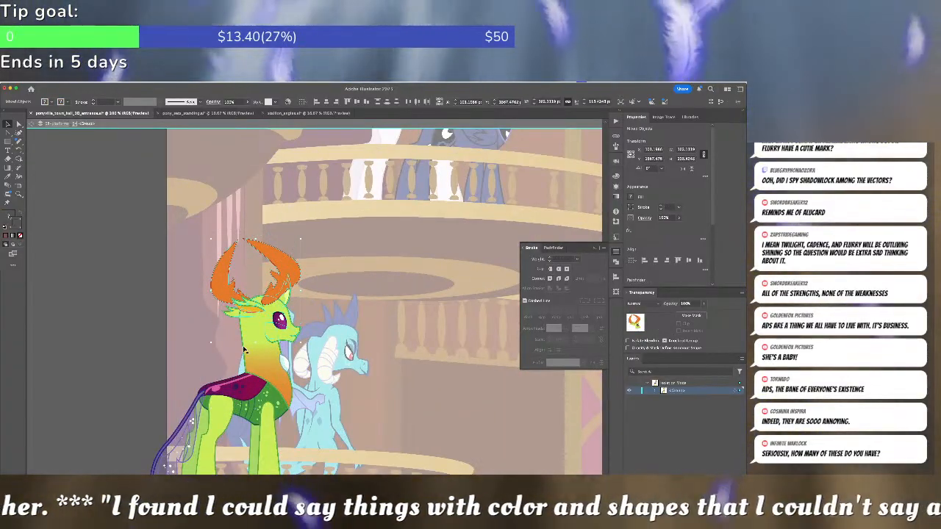
{"action": "left_click", "coordinate": [19, 149]}
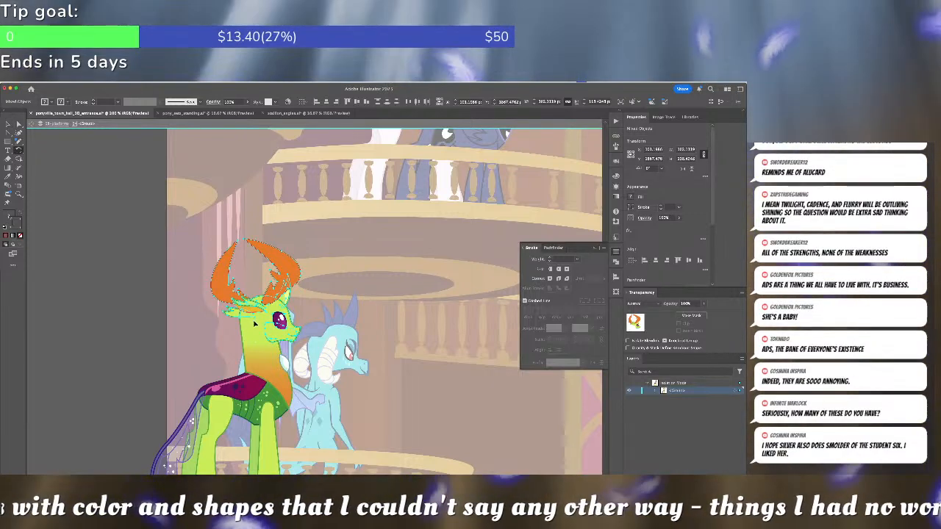
{"action": "left_click_drag", "start_coordinate": [291, 288], "coordinate": [291, 302]}
{"action": "key", "text": "super+shift+a"}
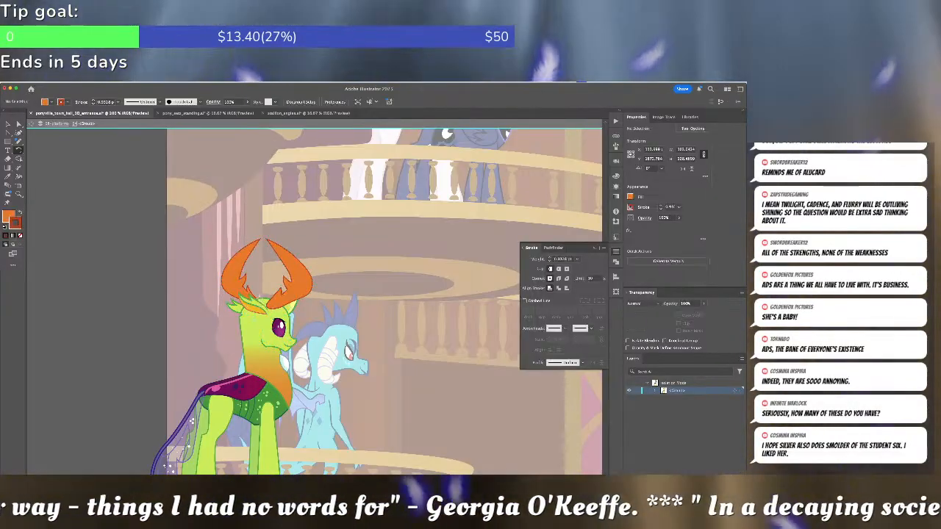
{"action": "scroll", "coordinate": [261, 301], "scroll_direction": "up", "scroll_amount": 5}
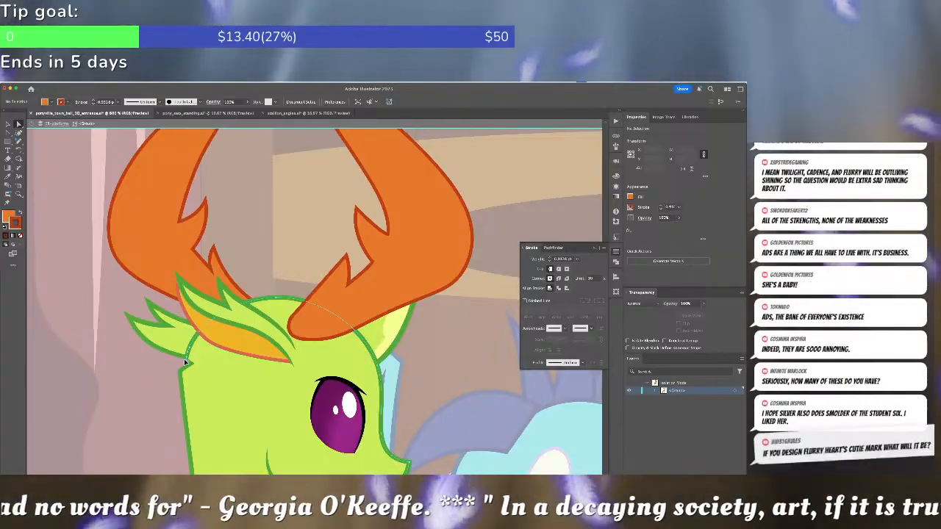
{"action": "left_click", "coordinate": [183, 372]}
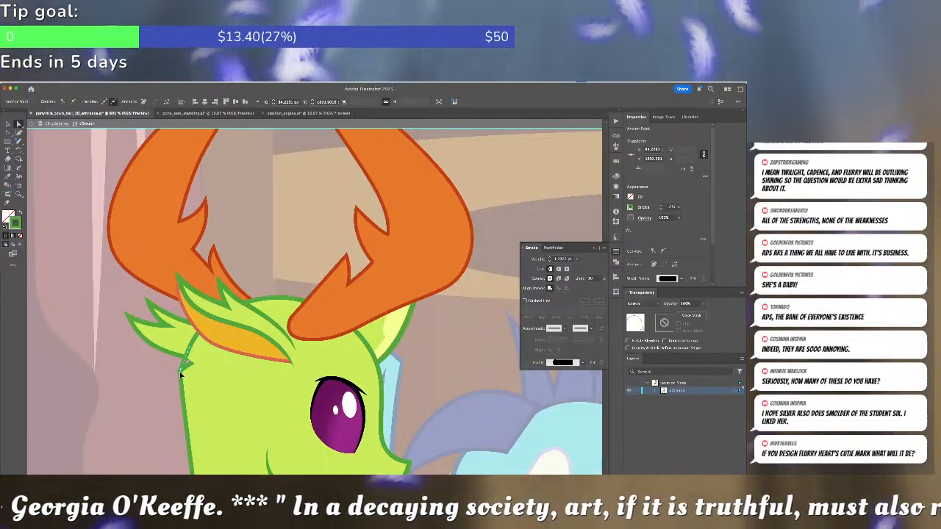
{"action": "left_click", "coordinate": [190, 353]}
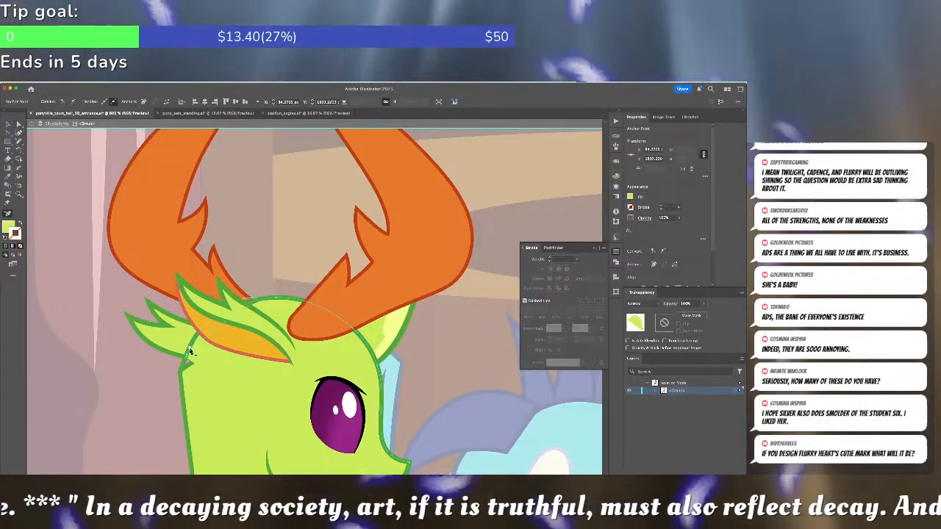
{"action": "key", "text": "super+z"}
{"action": "key", "text": "super+z"}
Move the head outline's end anchor at the back of the changeling's head outward and curve it down towards the neck
{"action": "key", "text": "a"}
{"action": "left_click", "coordinate": [183, 354]}
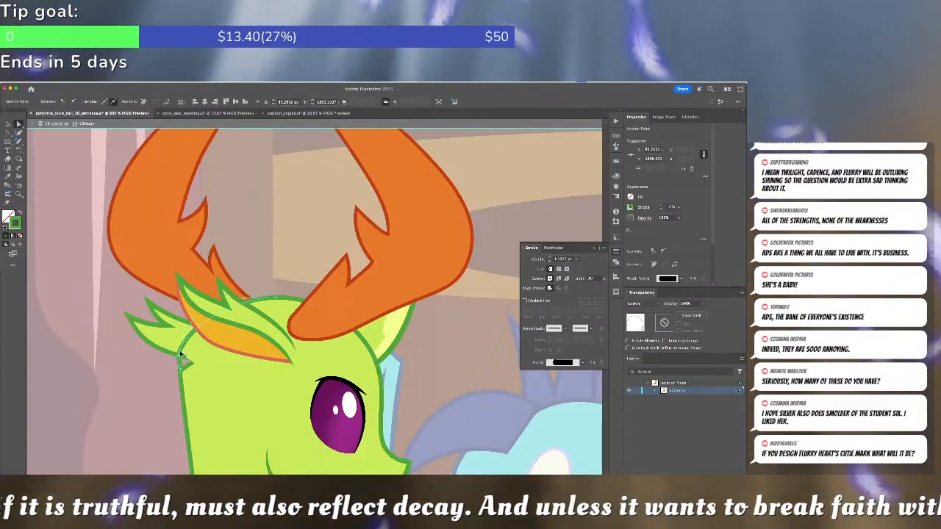
{"action": "key", "text": "shift+c"}
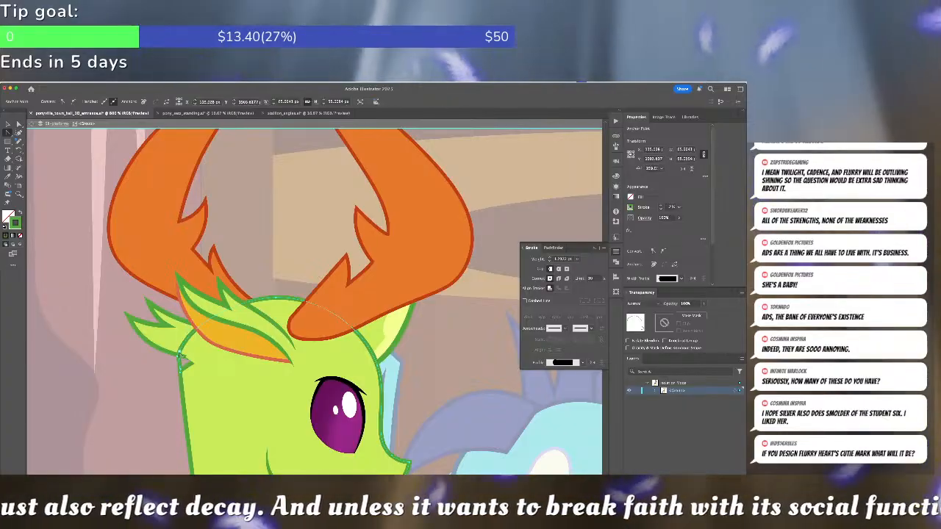
{"action": "left_click", "coordinate": [180, 354]}
{"action": "left_click_drag", "start_coordinate": [180, 354], "coordinate": [181, 379]}
{"action": "key", "text": "v"}
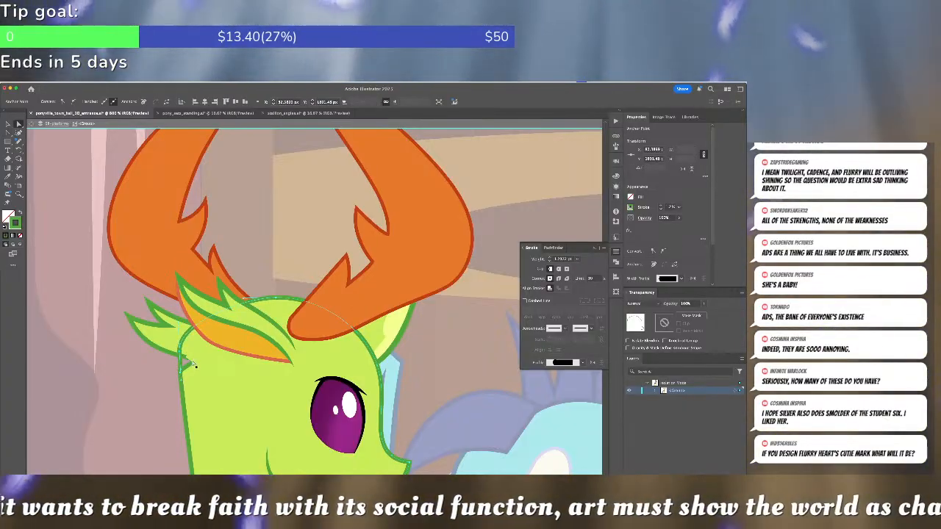
Adjust the light-green head fill's back corner so it follows the reshaped outline down to the neck
{"action": "left_click", "coordinate": [187, 358]}
{"action": "left_click_drag", "start_coordinate": [187, 358], "coordinate": [184, 346]}
{"action": "left_click", "coordinate": [193, 360]}
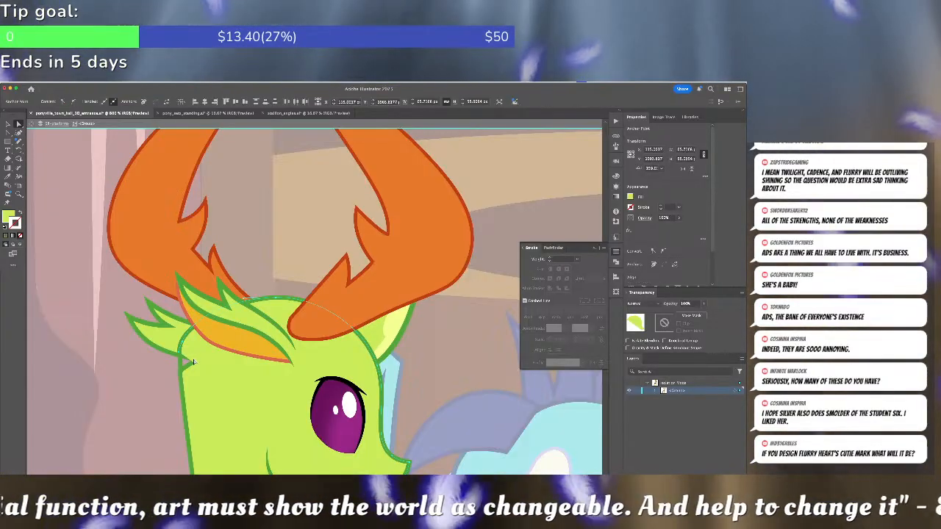
{"action": "left_click", "coordinate": [184, 359]}
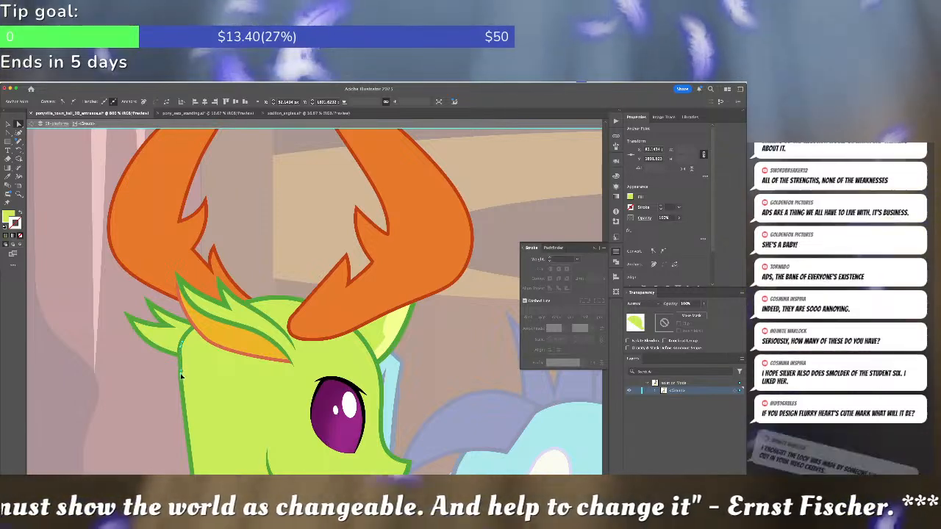
Refine the neck corner and the head outline's end anchor and handle where the two strokes meet at the back of the head
{"action": "scroll", "coordinate": [195, 361], "scroll_direction": "up", "scroll_amount": 5}
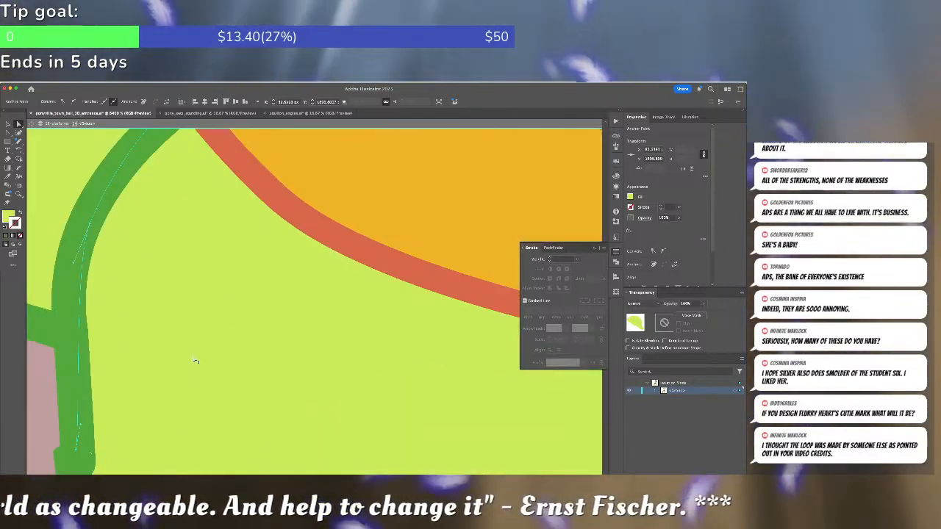
{"action": "key", "text": "super+shift+a"}
{"action": "left_click_drag", "start_coordinate": [154, 401], "coordinate": [271, 285]}
{"action": "left_click", "coordinate": [208, 376]}
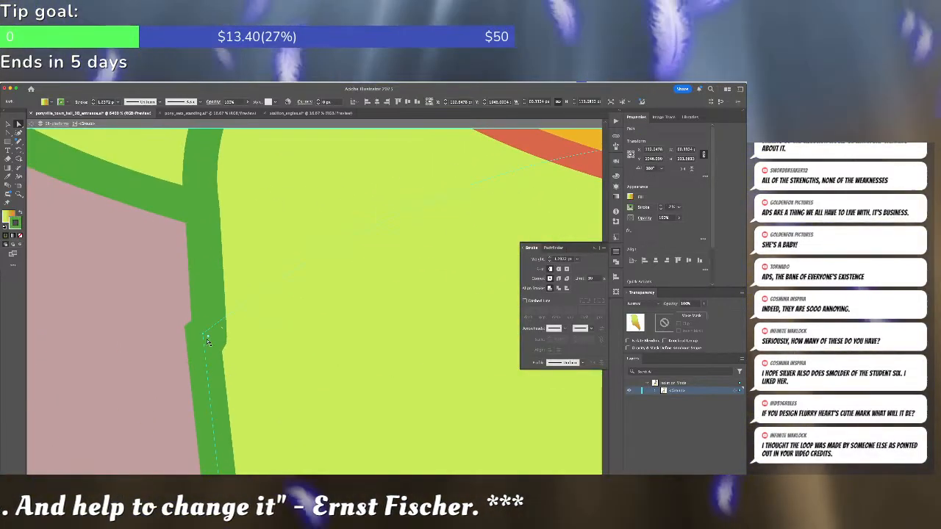
{"action": "mouse_move", "coordinate": [204, 334]}
{"action": "left_mouse_down"}
{"action": "mouse_move", "coordinate": [222, 390]}
{"action": "mouse_move", "coordinate": [210, 324]}
{"action": "left_mouse_up"}
{"action": "left_click", "coordinate": [212, 339]}
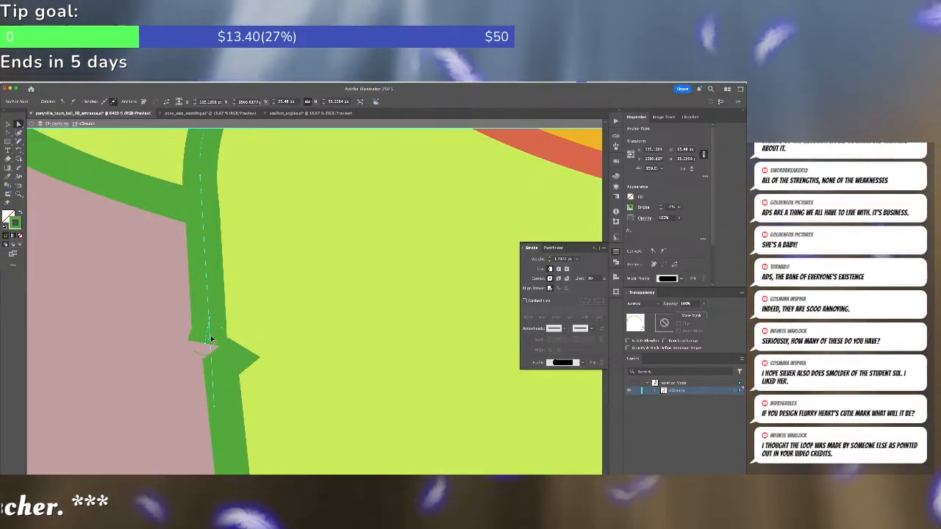
{"action": "left_click", "coordinate": [207, 345]}
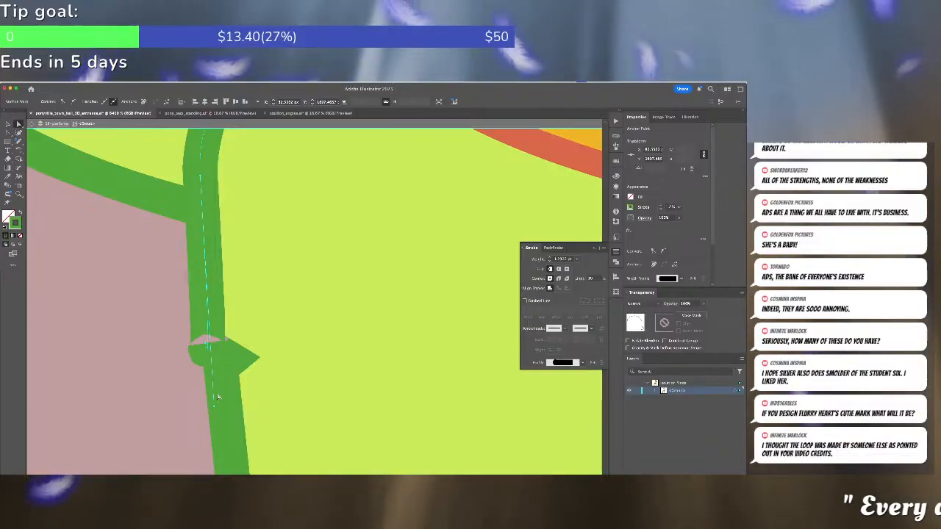
{"action": "left_click_drag", "start_coordinate": [214, 407], "coordinate": [211, 285]}
Move the neck shape's upper back corner onto the head outline, smooth it into a curve, and deselect it
{"action": "left_click", "coordinate": [218, 361]}
{"action": "left_click", "coordinate": [223, 371]}
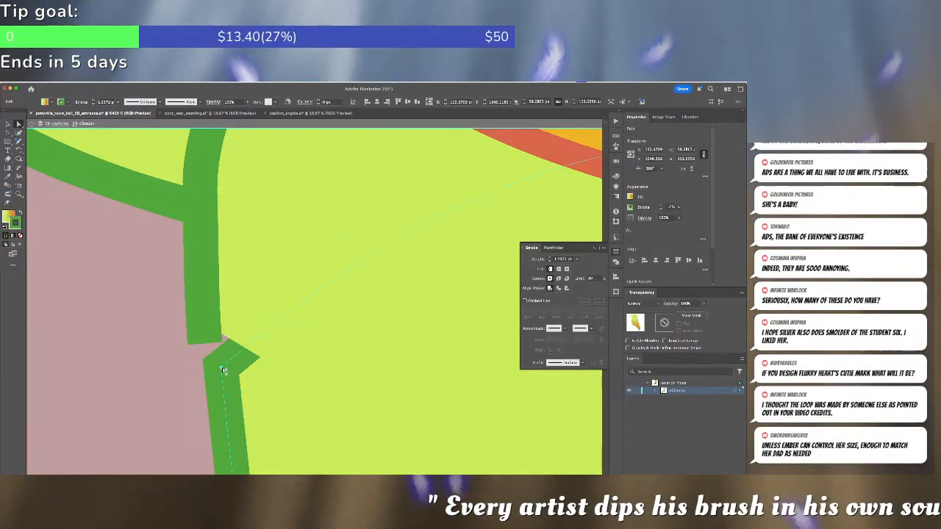
{"action": "mouse_move", "coordinate": [220, 367]}
{"action": "left_mouse_down"}
{"action": "mouse_move", "coordinate": [206, 350]}
{"action": "mouse_move", "coordinate": [203, 310]}
{"action": "mouse_move", "coordinate": [200, 319]}
{"action": "mouse_move", "coordinate": [204, 247]}
{"action": "left_mouse_up"}
{"action": "key", "text": "p"}
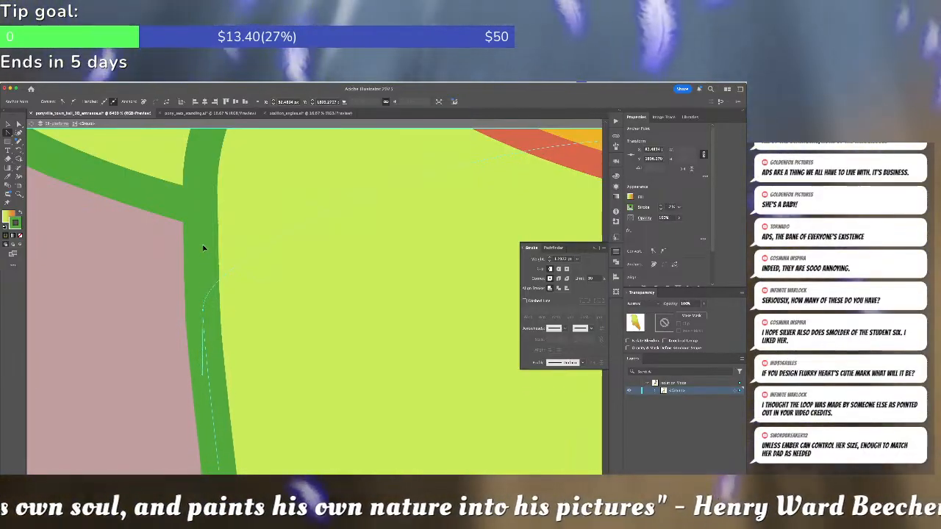
{"action": "key", "text": "a"}
{"action": "left_click", "coordinate": [172, 266]}
Examine the changeling's repaired head and neck, both up close and within the whole balcony scene
{"action": "key", "text": "super+minus"}
{"action": "key", "text": "super+minus"}
{"action": "key", "text": "super+minus"}
{"action": "key", "text": "super+minus"}
{"action": "key", "text": "super+minus"}
{"action": "key", "text": "super+minus"}
{"action": "key", "text": "super+minus"}
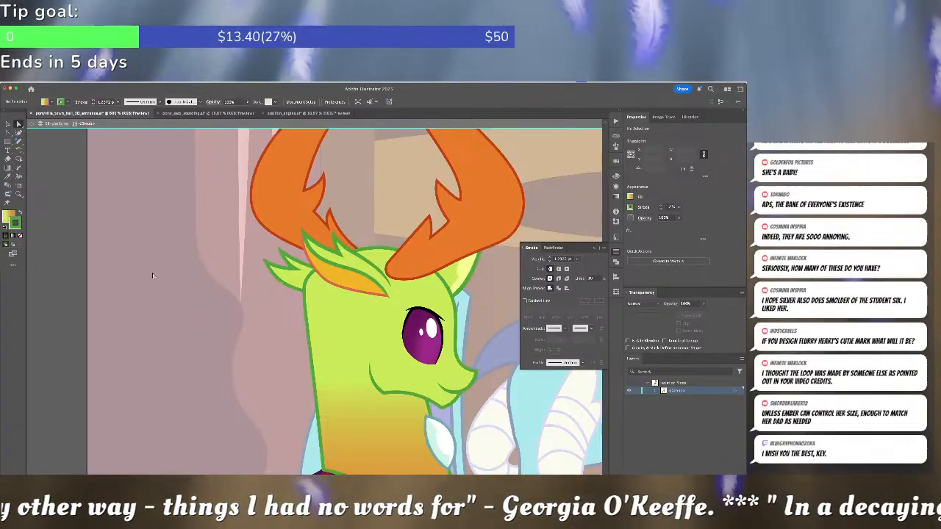
{"action": "key", "text": "ctrl+minus"}
{"action": "key", "text": "ctrl+minus"}
{"action": "key", "text": "ctrl+minus"}
{"action": "key", "text": "ctrl+minus"}
{"action": "key", "text": "ctrl+minus"}
{"action": "key", "text": "ctrl+minus"}
{"action": "key", "text": "ctrl+minus"}
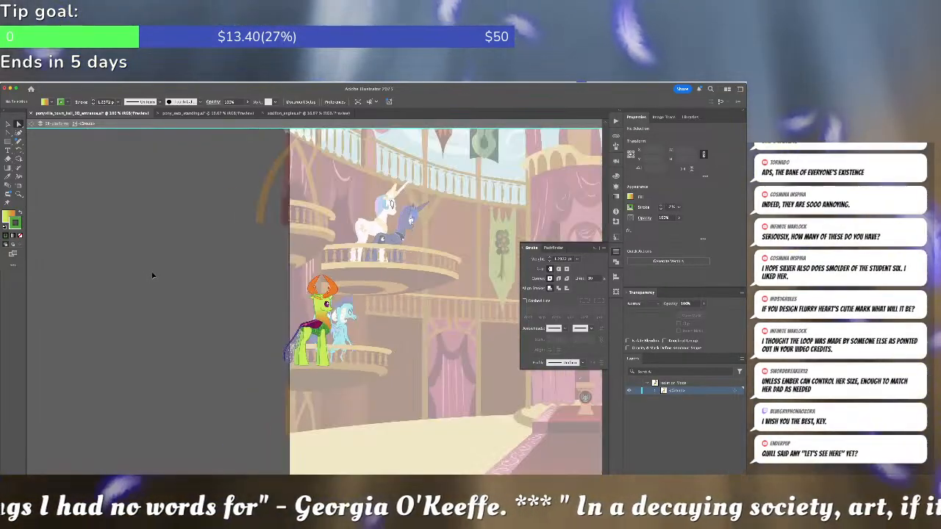
{"action": "key", "text": "ctrl+plus"}
{"action": "key", "text": "ctrl+plus"}
{"action": "key", "text": "ctrl+plus"}
{"action": "key", "text": "ctrl+plus"}
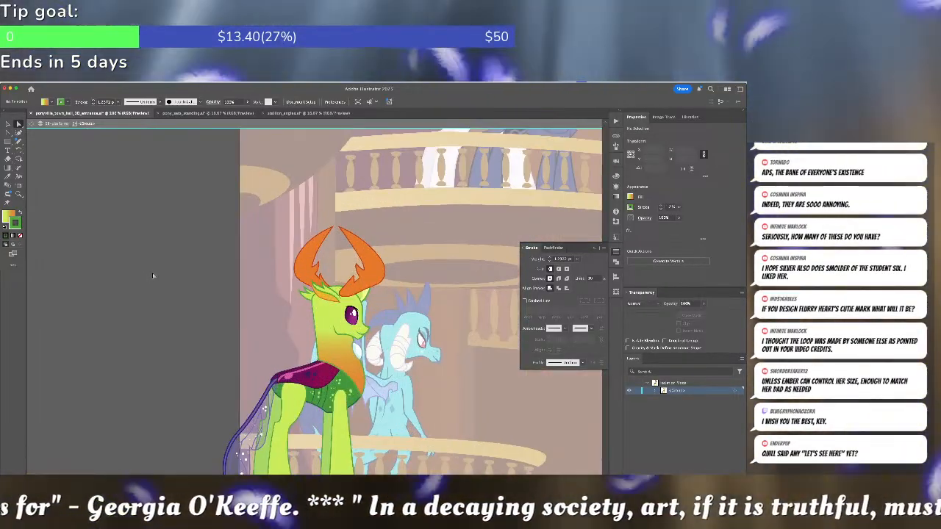
{"action": "scroll", "coordinate": [353, 316], "scroll_direction": "up", "scroll_amount": 6}
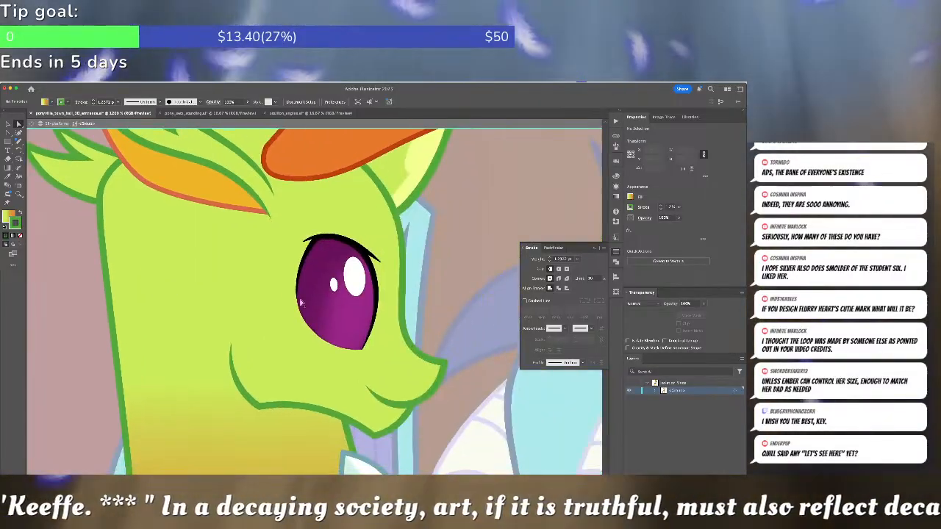
Exit the changeling's group isolation and shift the blue dragon slightly right on the balcony, away from the changeling
{"action": "left_click", "coordinate": [357, 336]}
{"action": "double_click", "coordinate": [452, 325]}
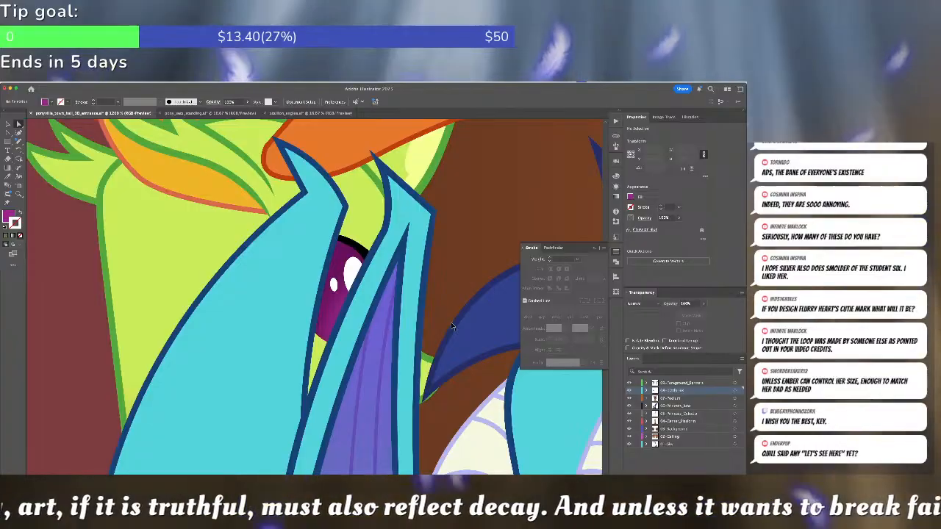
{"action": "scroll", "coordinate": [452, 326], "scroll_direction": "down", "scroll_amount": 8}
{"action": "scroll", "coordinate": [452, 326], "scroll_direction": "down", "scroll_amount": 2}
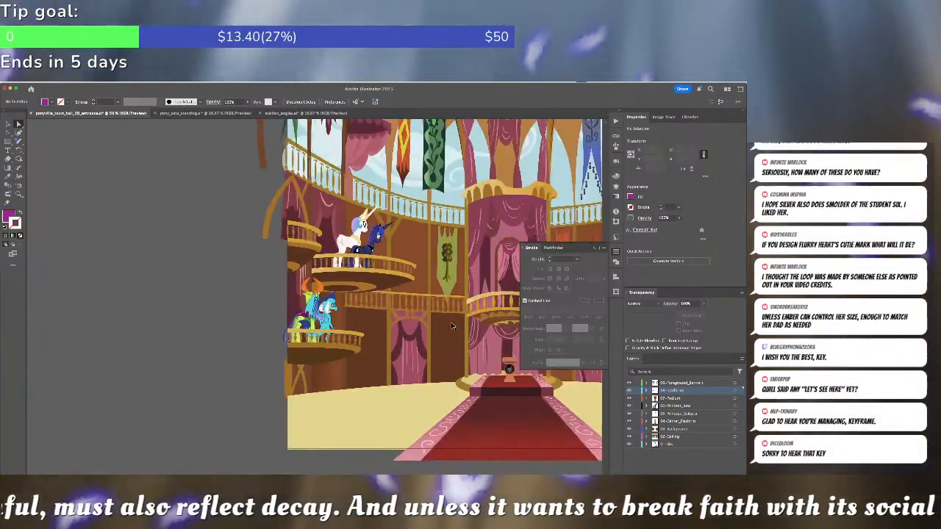
{"action": "left_click", "coordinate": [328, 314]}
{"action": "left_click_drag", "start_coordinate": [328, 315], "coordinate": [338, 315]}
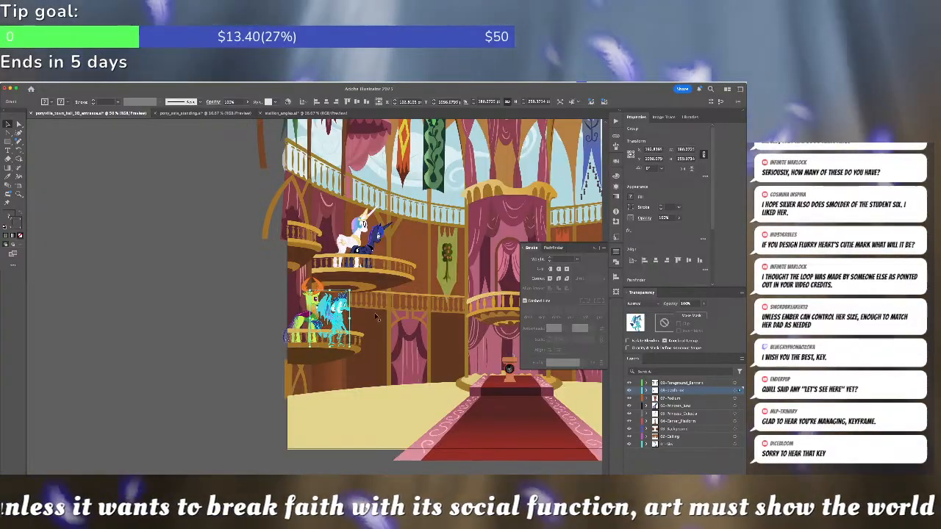
{"action": "left_click", "coordinate": [375, 316]}
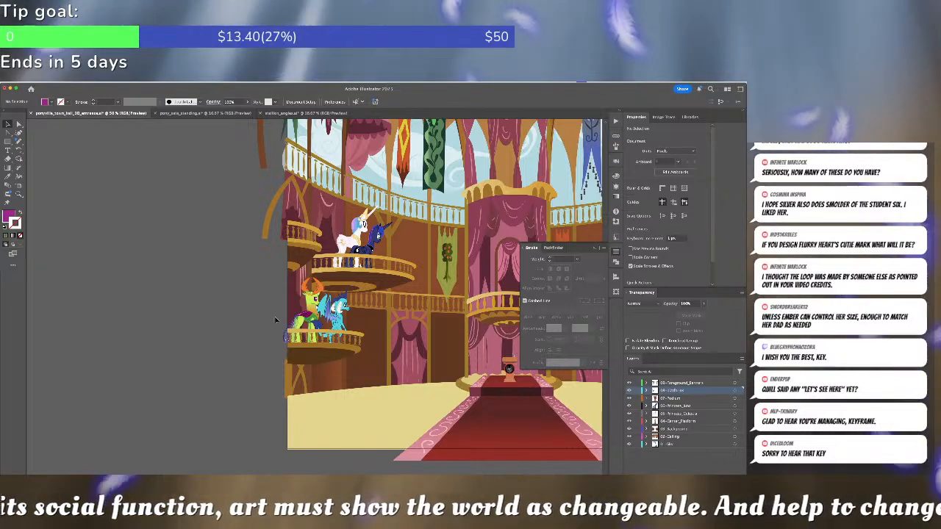
Isolate the group of the suited white unicorn on the lower balcony at the scene's right side
{"action": "scroll", "coordinate": [274, 320], "scroll_direction": "right", "scroll_amount": 5}
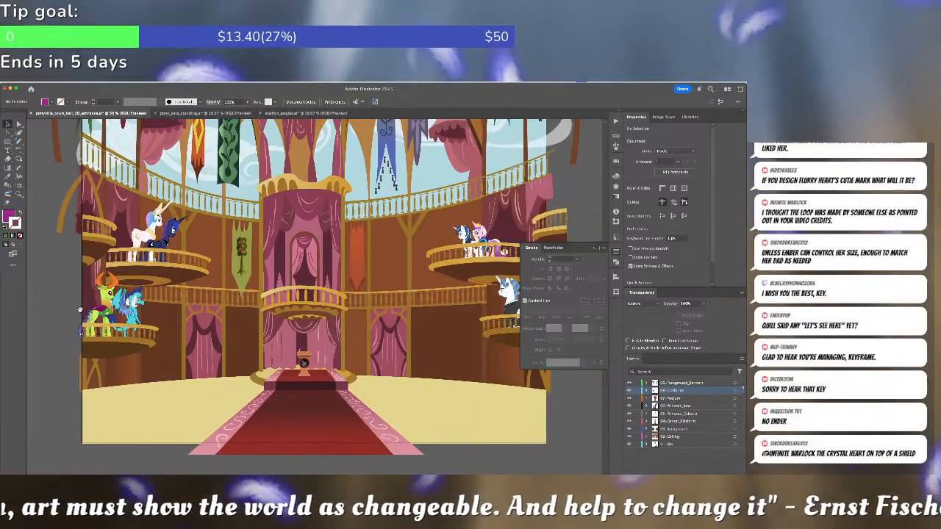
{"action": "left_click", "coordinate": [510, 294]}
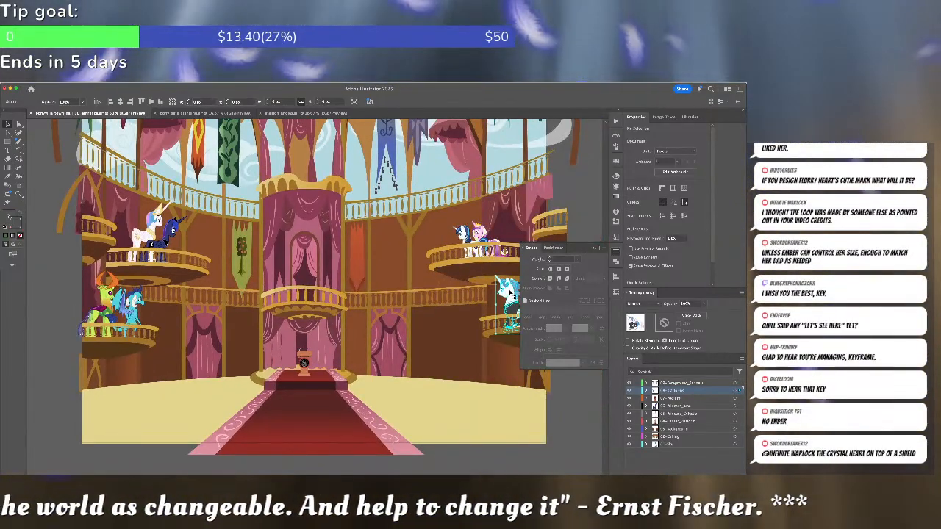
{"action": "double_click", "coordinate": [508, 293]}
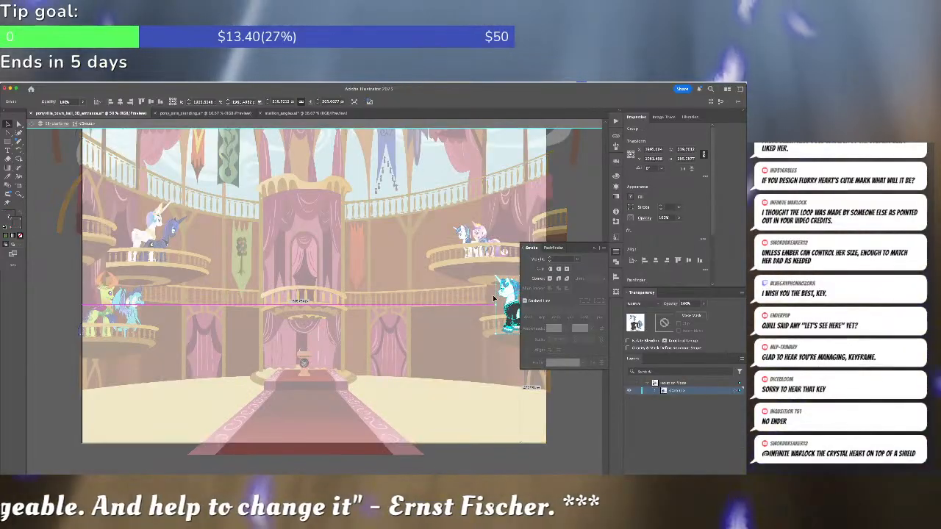
{"action": "double_click", "coordinate": [505, 292]}
{"action": "scroll", "coordinate": [473, 285], "scroll_direction": "up", "scroll_amount": 2}
{"action": "left_click_drag", "start_coordinate": [477, 285], "coordinate": [267, 312]}
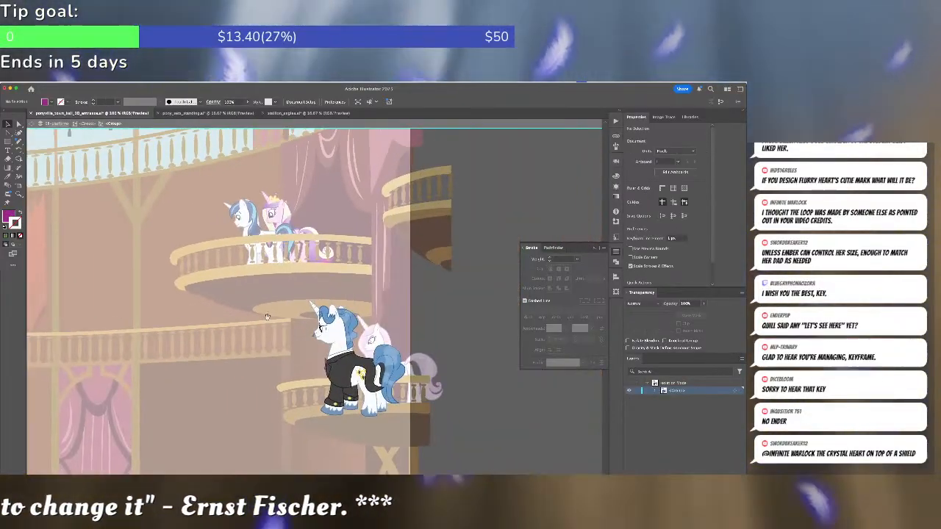
Rotate the suited unicorn's head, mane and face parts slightly downward around the neck, and exit the group isolation
{"action": "left_click", "coordinate": [351, 335]}
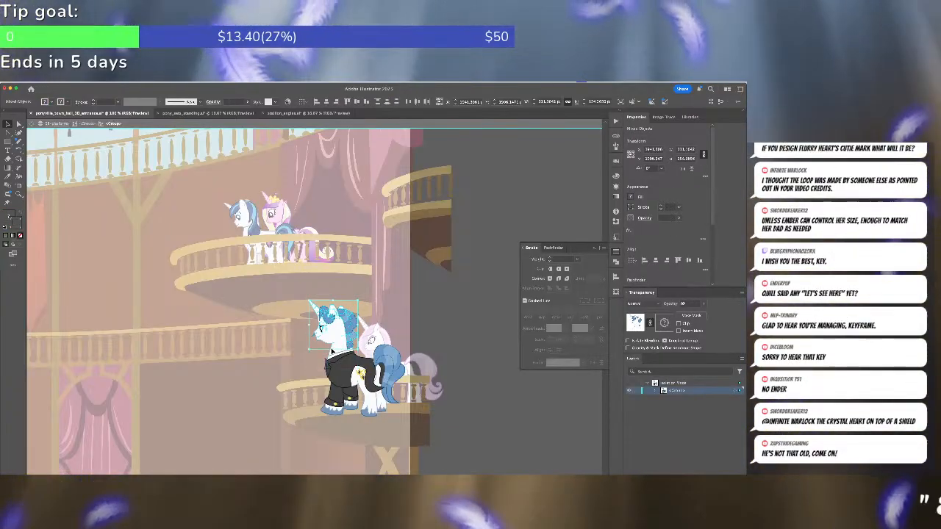
{"action": "left_click", "coordinate": [332, 352], "text": "shift"}
{"action": "left_click", "coordinate": [19, 150]}
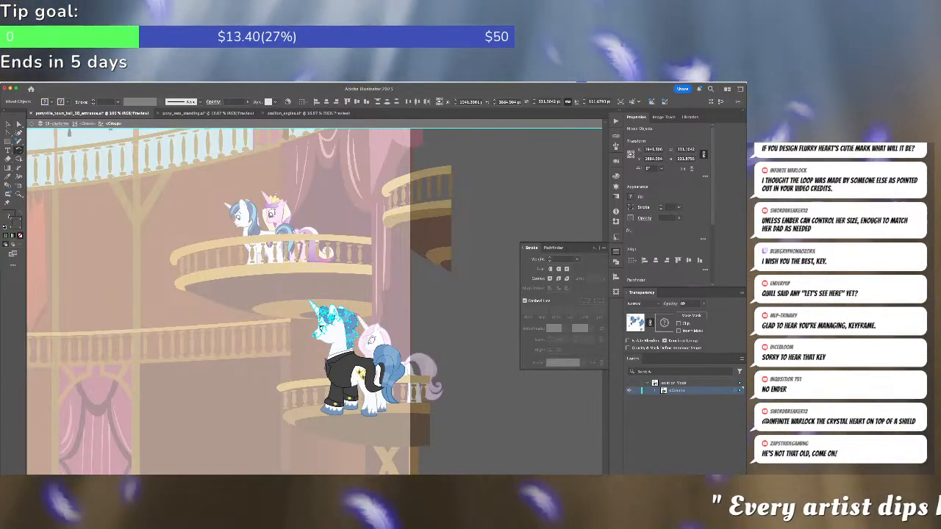
{"action": "left_click_drag", "start_coordinate": [328, 336], "coordinate": [324, 332]}
{"action": "scroll", "coordinate": [324, 333], "scroll_direction": "up", "scroll_amount": 3}
{"action": "key", "text": "a"}
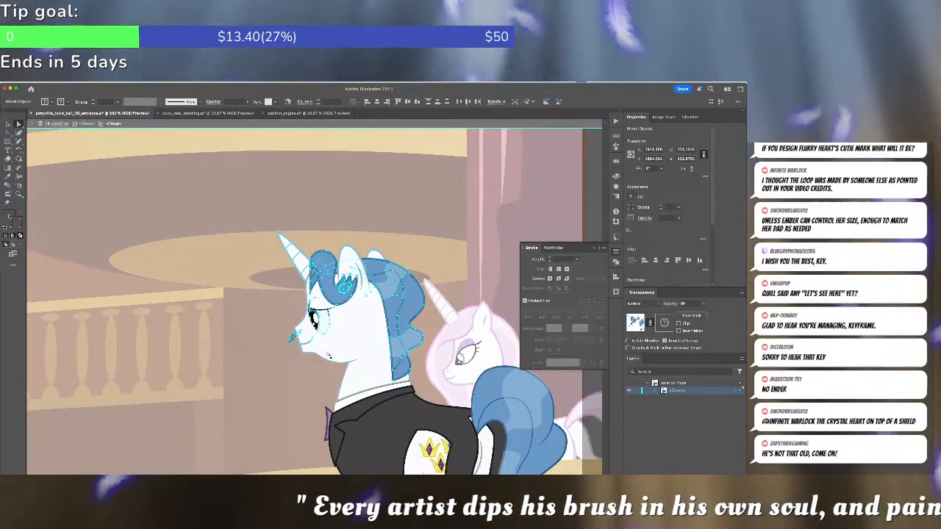
{"action": "left_click", "coordinate": [19, 150]}
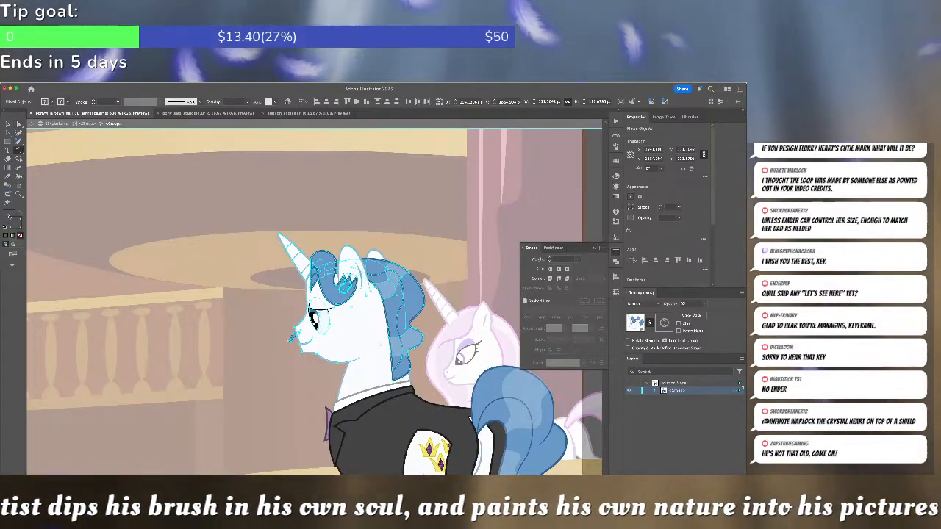
{"action": "left_click_drag", "start_coordinate": [310, 327], "coordinate": [313, 342]}
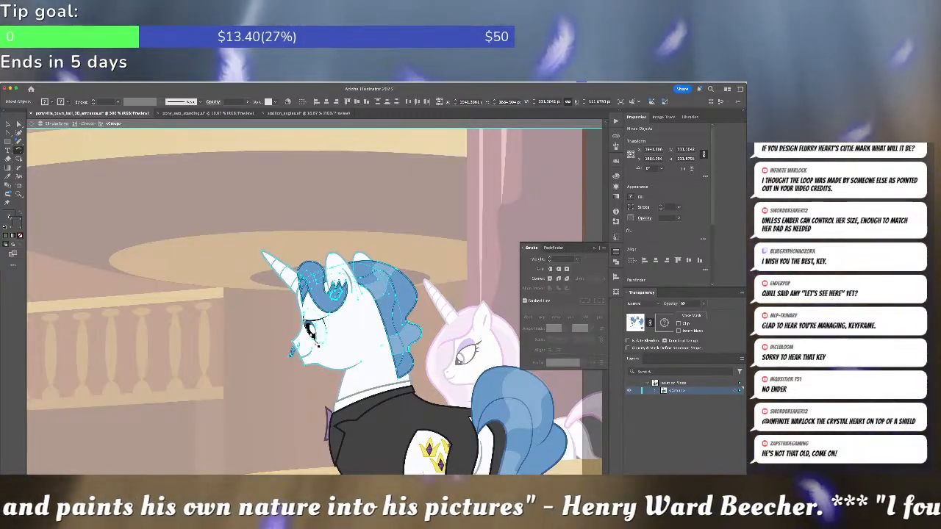
{"action": "key", "text": "super+shift+a"}
{"action": "key", "text": "Escape"}
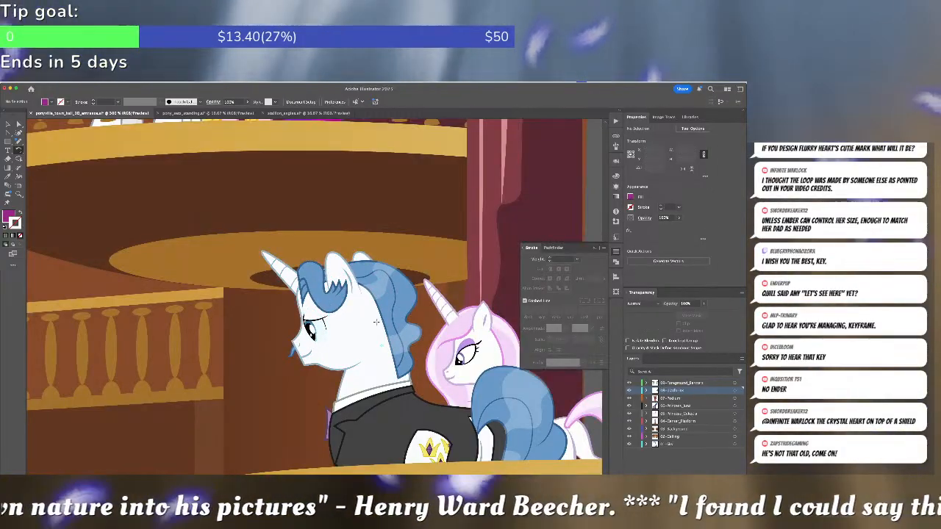
Check the suited unicorn's shapes in outline and preview view, and examine the whole town hall scene
{"action": "key", "text": "super+y"}
{"action": "key", "text": "super+y"}
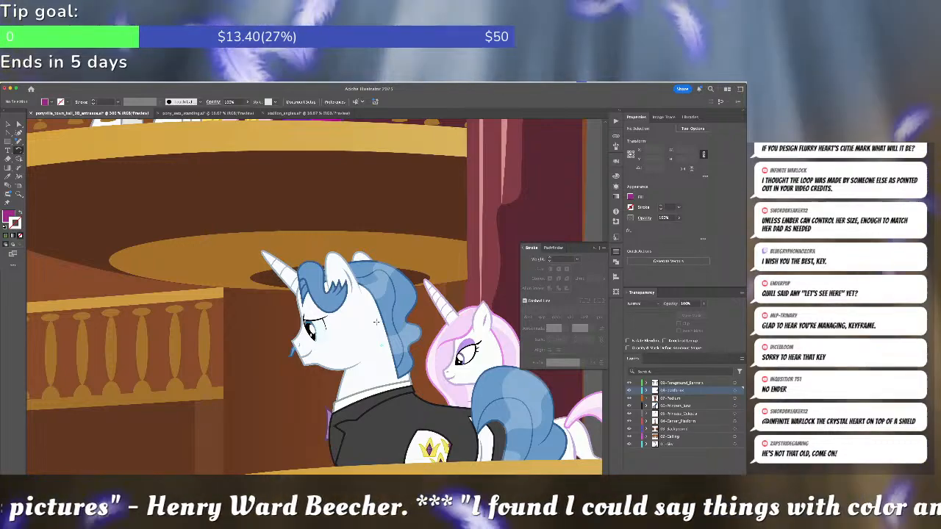
{"action": "scroll", "coordinate": [378, 326], "scroll_direction": "down", "scroll_amount": 6}
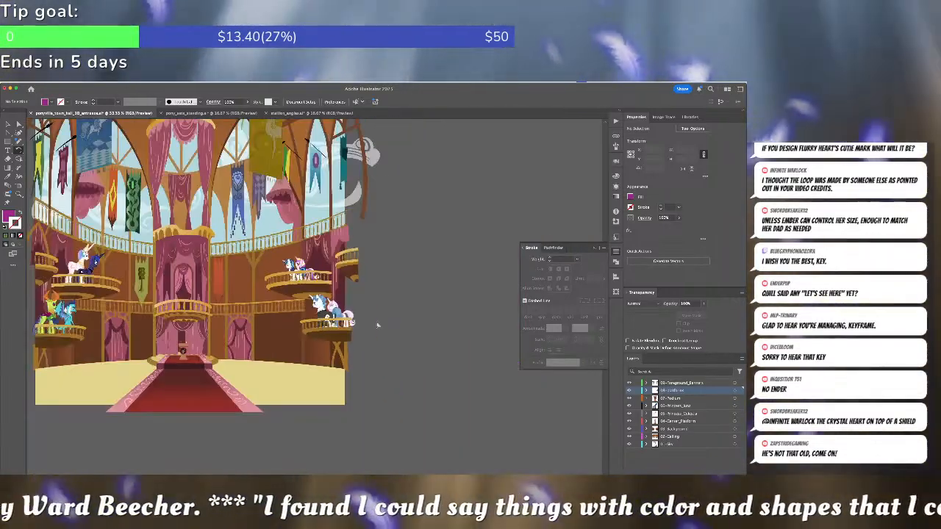
{"action": "scroll", "coordinate": [475, 367], "scroll_direction": "left", "scroll_amount": 2}
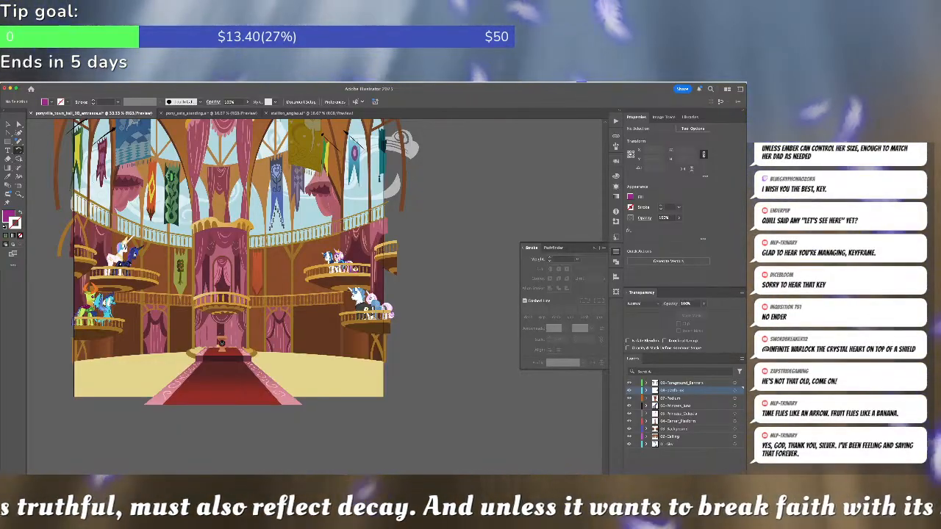
{"action": "left_click", "coordinate": [446, 269]}
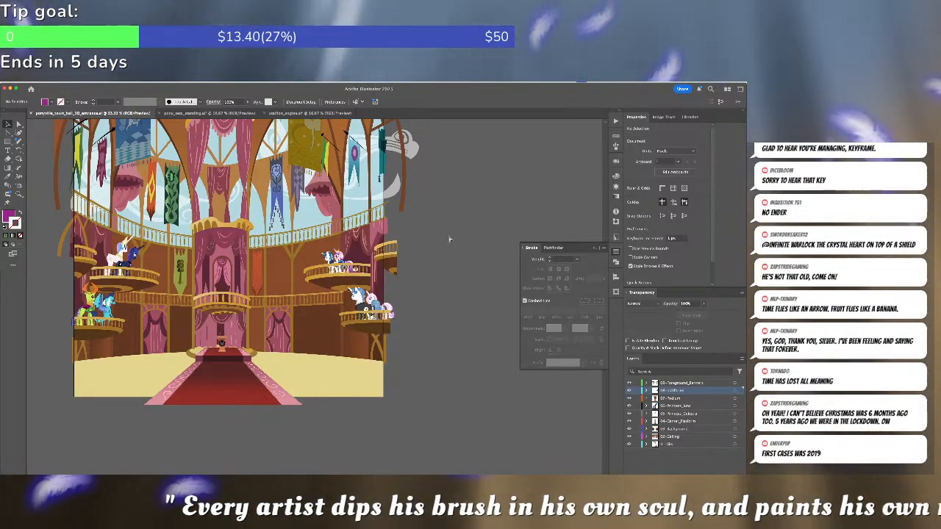
Save the standing ponies document and the stallion angles document
{"action": "left_click", "coordinate": [218, 115]}
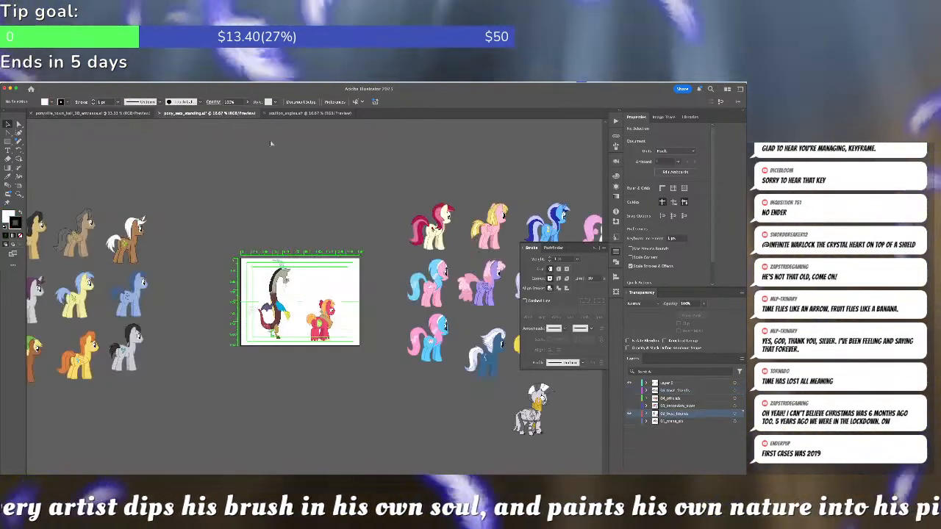
{"action": "left_click", "coordinate": [311, 115]}
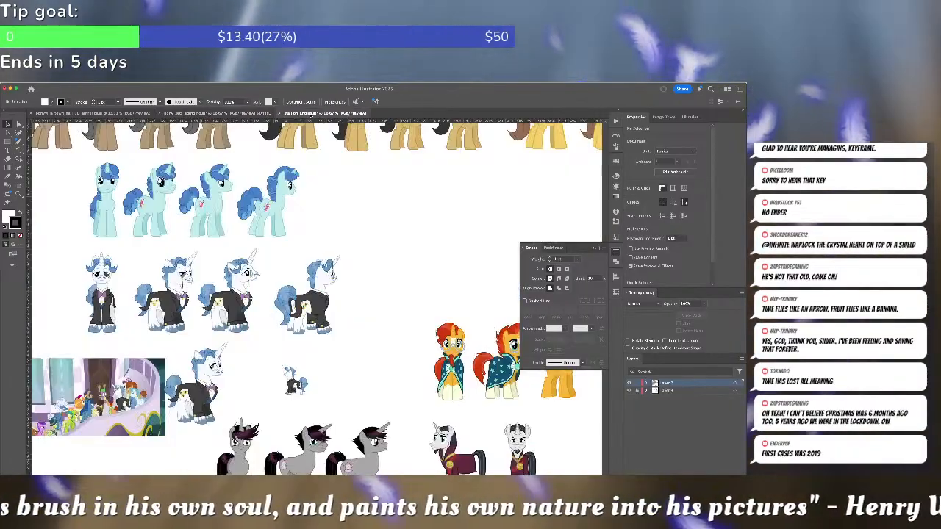
{"action": "key", "text": "super+s"}
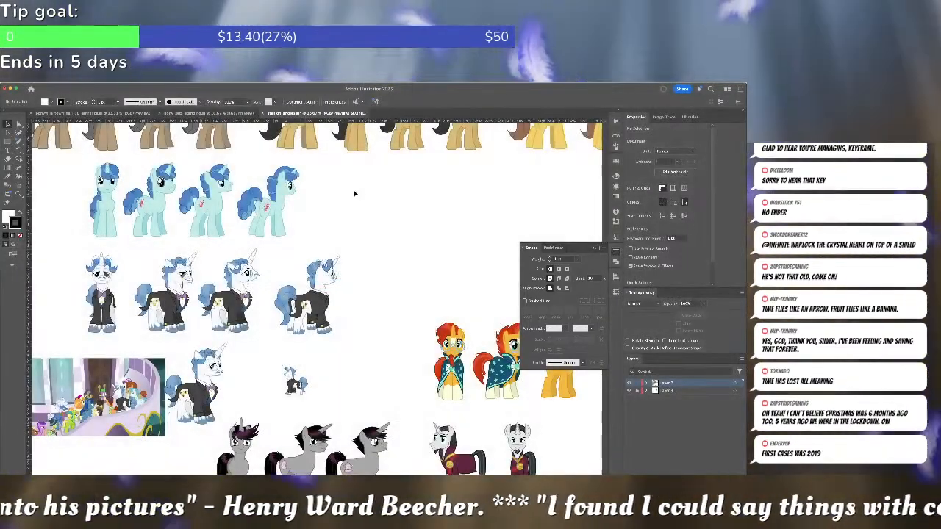
Look over the pony turnarounds and reference images in the stallion angles document, including the area around the orange unicorn in the starry cape
{"action": "left_click_drag", "start_coordinate": [390, 248], "coordinate": [285, 371]}
{"action": "left_click_drag", "start_coordinate": [360, 242], "coordinate": [373, 343]}
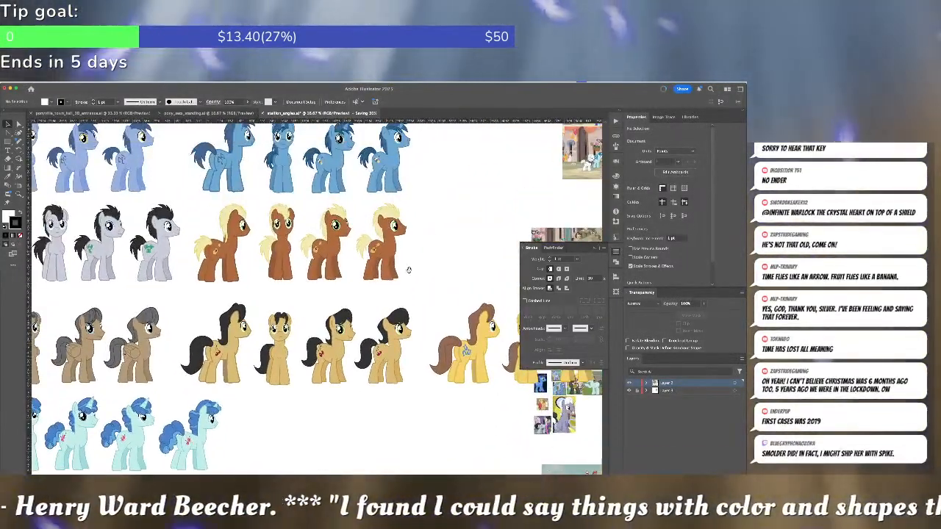
{"action": "left_click_drag", "start_coordinate": [406, 275], "coordinate": [258, 159]}
{"action": "left_click_drag", "start_coordinate": [321, 267], "coordinate": [255, 201]}
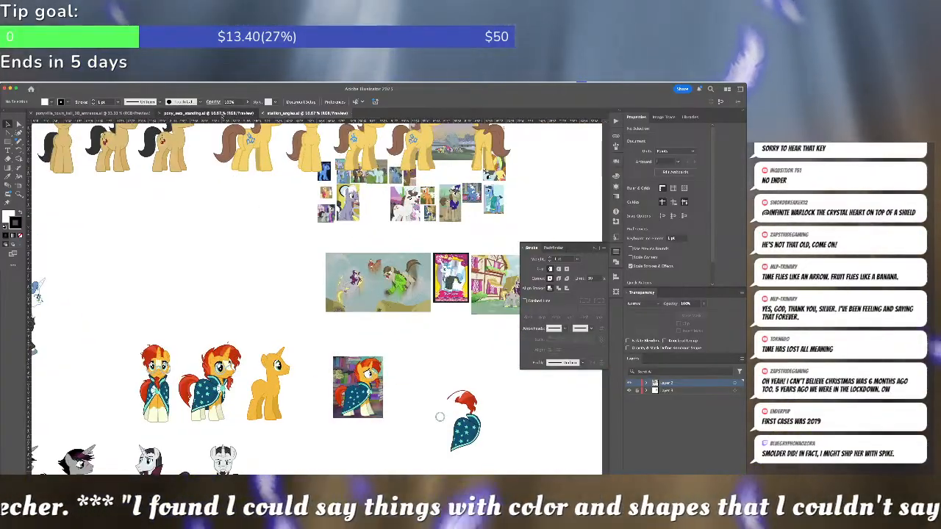
{"action": "left_click", "coordinate": [220, 114]}
{"action": "left_click", "coordinate": [133, 114]}
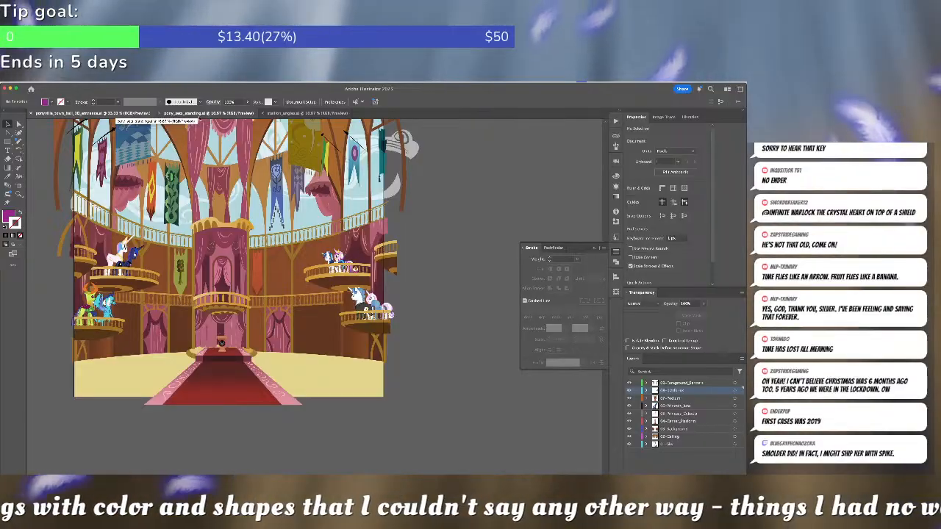
{"action": "left_click", "coordinate": [199, 114]}
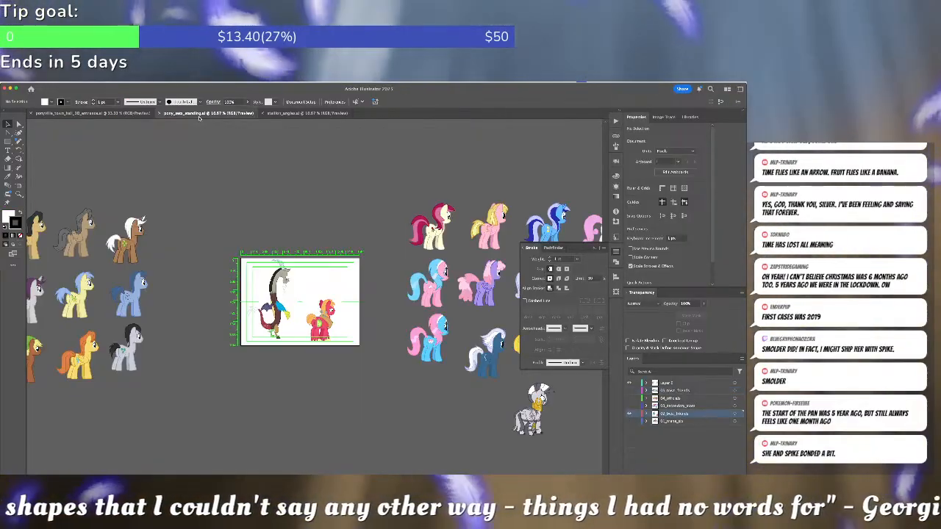
{"action": "left_click", "coordinate": [298, 117]}
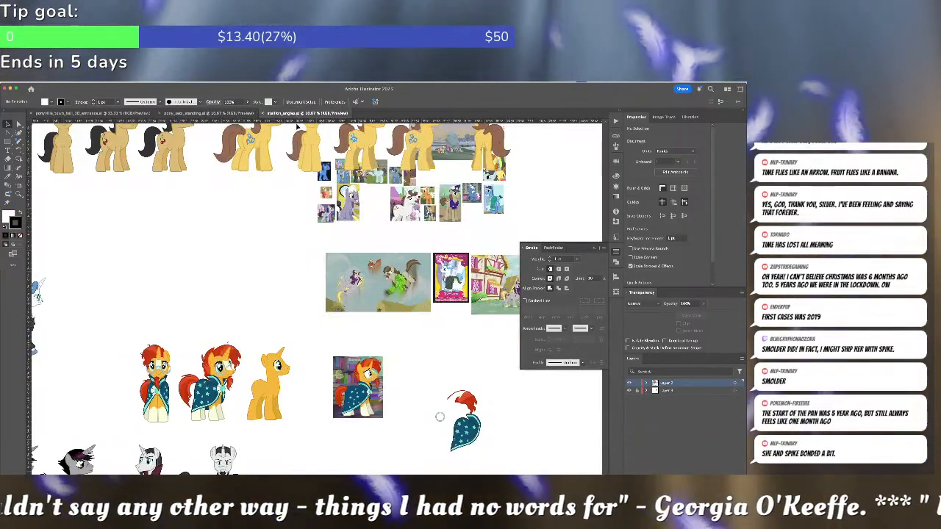
{"action": "scroll", "coordinate": [316, 298], "scroll_direction": "right", "scroll_amount": 5}
{"action": "scroll", "coordinate": [316, 298], "scroll_direction": "up", "scroll_amount": 5}
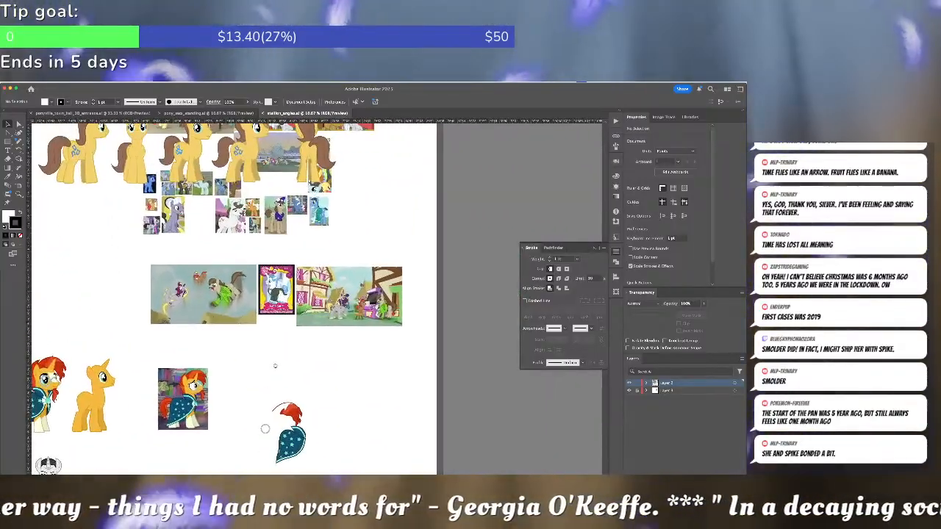
{"action": "scroll", "coordinate": [428, 294], "scroll_direction": "left", "scroll_amount": 5}
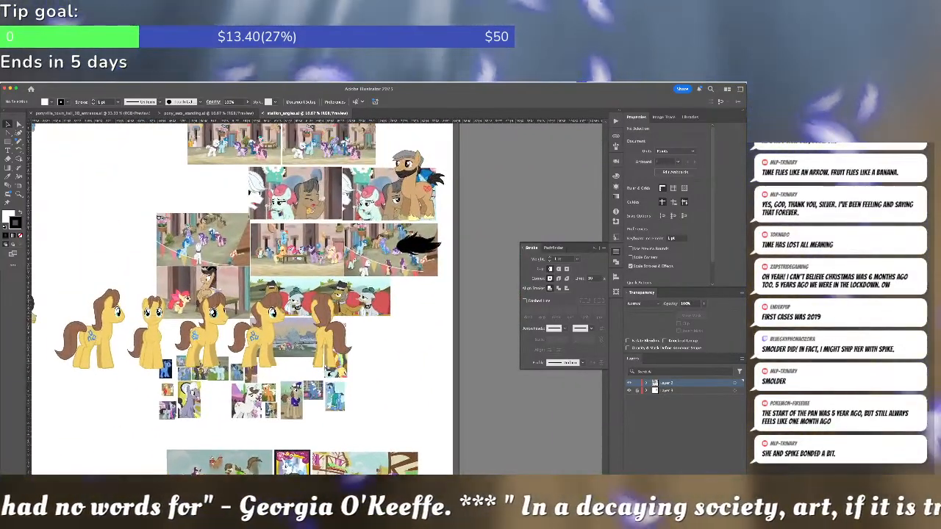
{"action": "scroll", "coordinate": [428, 294], "scroll_direction": "down", "scroll_amount": 8}
{"action": "scroll", "coordinate": [428, 294], "scroll_direction": "down", "scroll_amount": 4}
{"action": "scroll", "coordinate": [428, 294], "scroll_direction": "right", "scroll_amount": 4}
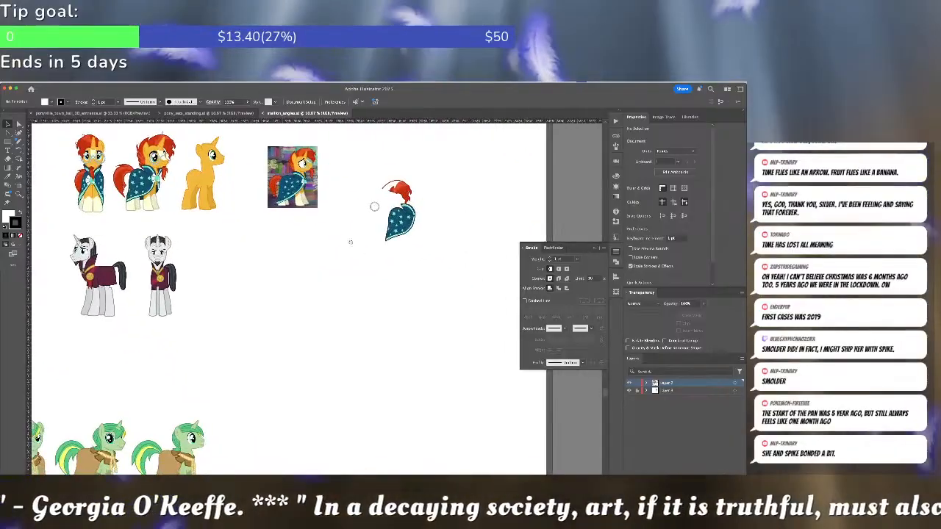
{"action": "scroll", "coordinate": [367, 316], "scroll_direction": "up", "scroll_amount": 5}
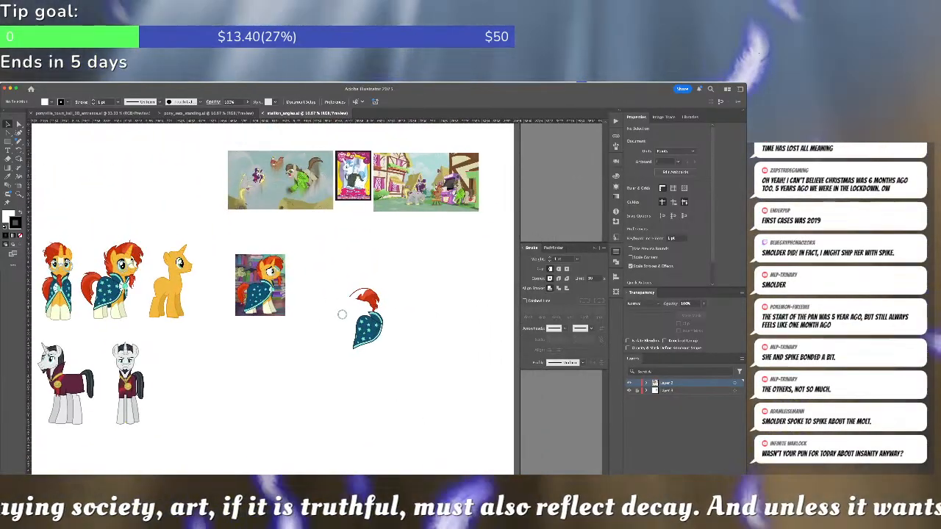
Switch to the browser's Derpibooru results for "sunburst, screenshot" and open the animated image of the caped unicorn in a separate tab
{"action": "key", "text": "super+Tab"}
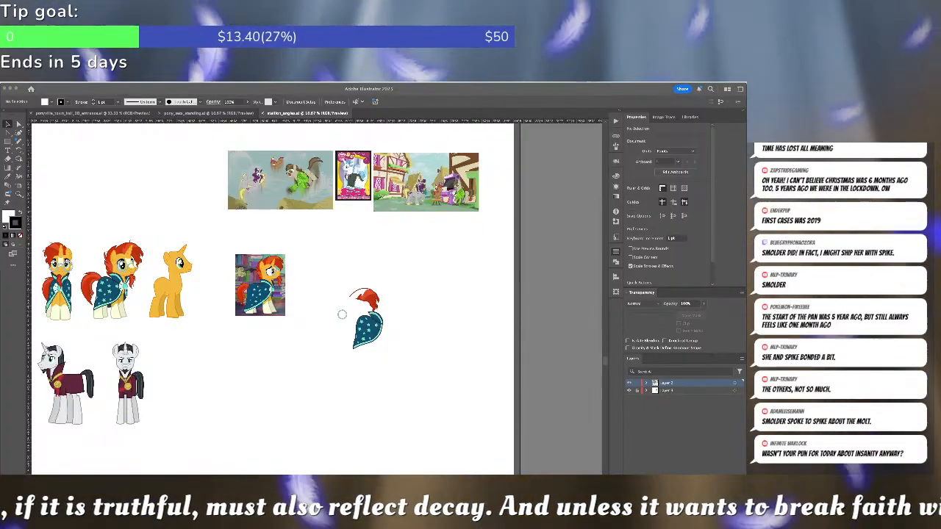
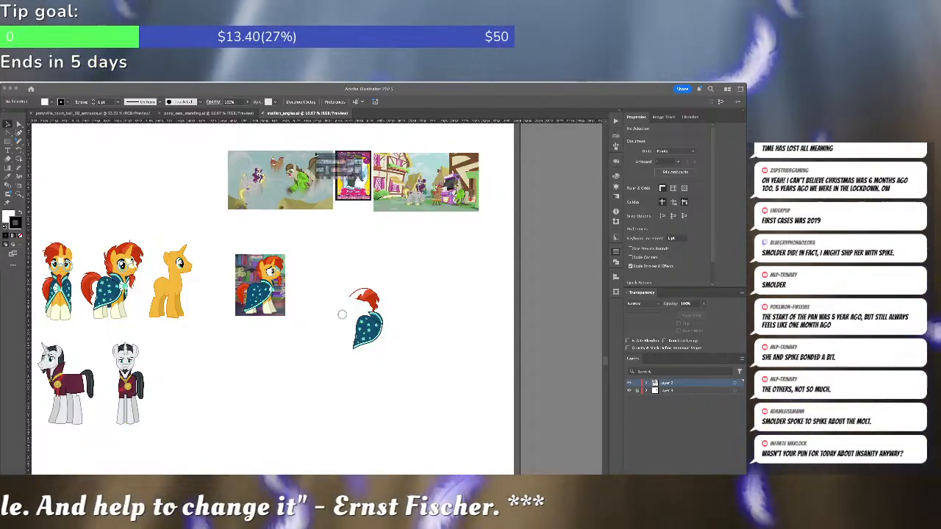
{"action": "key", "text": "super+Tab"}
{"action": "left_click", "coordinate": [492, 142]}
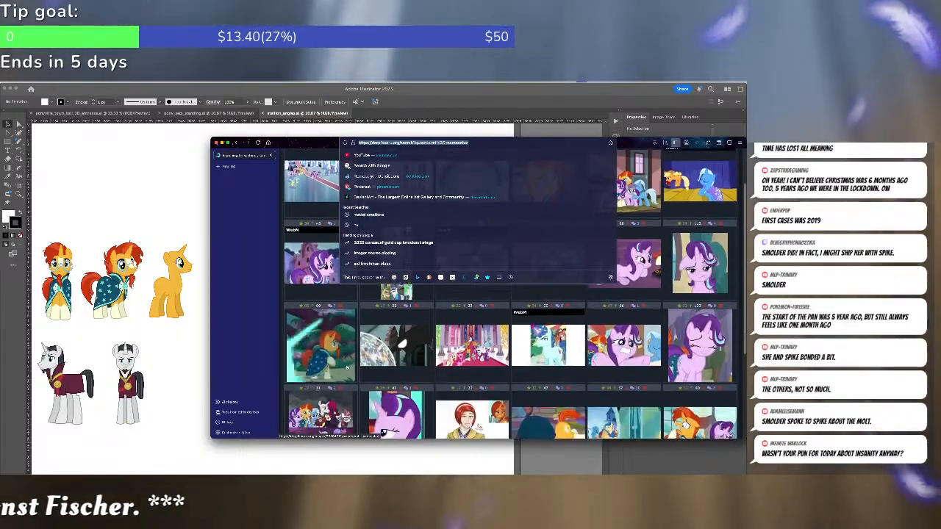
{"action": "right_click", "coordinate": [337, 341]}
{"action": "left_click", "coordinate": [354, 345]}
Browse the Derpibooru result pages through page 5 for further reference screenshots of Sunburst
{"action": "scroll", "coordinate": [447, 309], "scroll_direction": "down", "scroll_amount": 2}
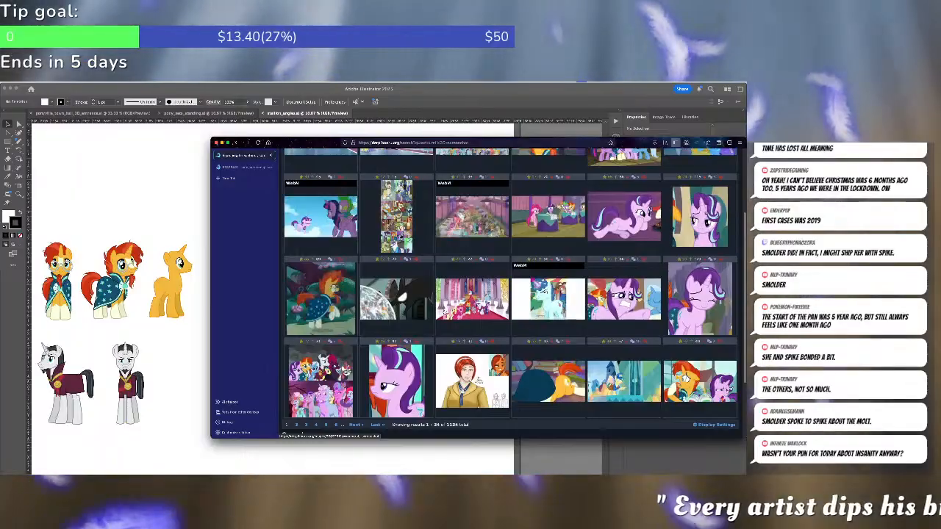
{"action": "scroll", "coordinate": [362, 410], "scroll_direction": "down", "scroll_amount": 1}
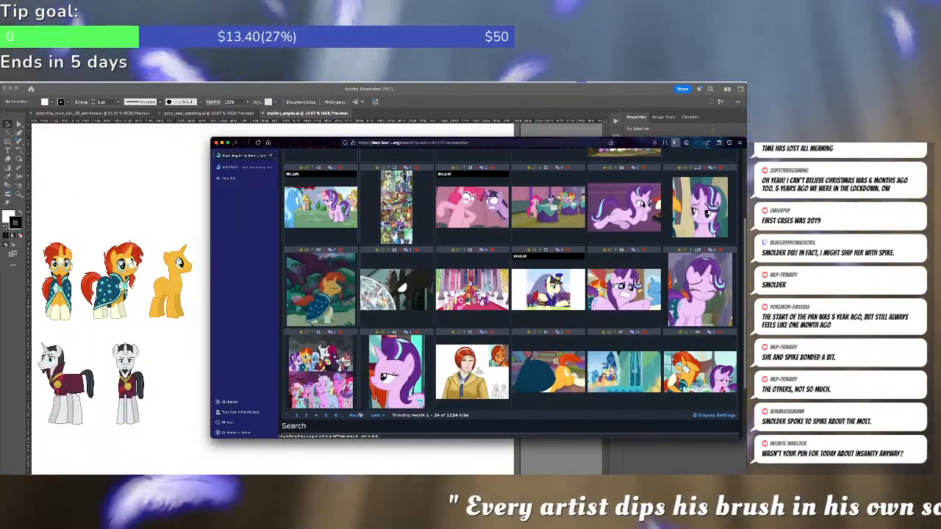
{"action": "left_click", "coordinate": [356, 415]}
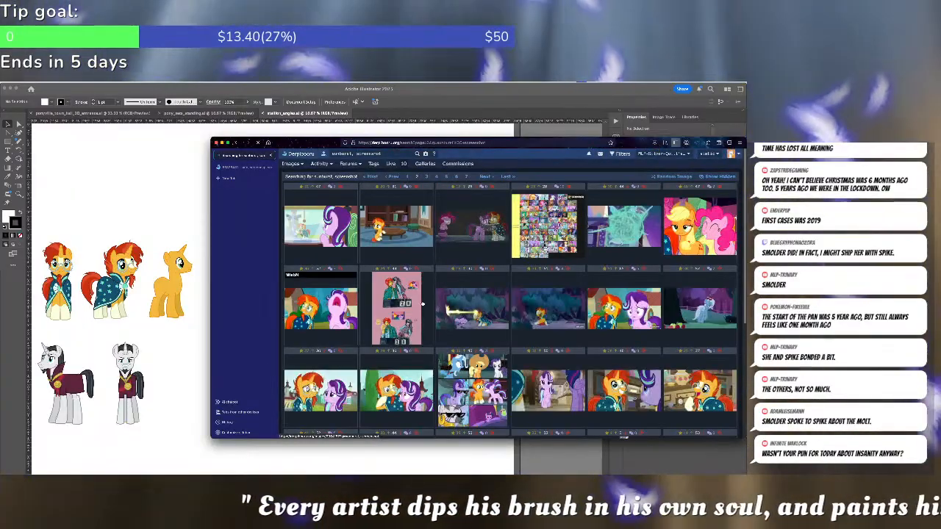
{"action": "scroll", "coordinate": [420, 312], "scroll_direction": "down", "scroll_amount": 1}
{"action": "scroll", "coordinate": [412, 345], "scroll_direction": "down", "scroll_amount": 2}
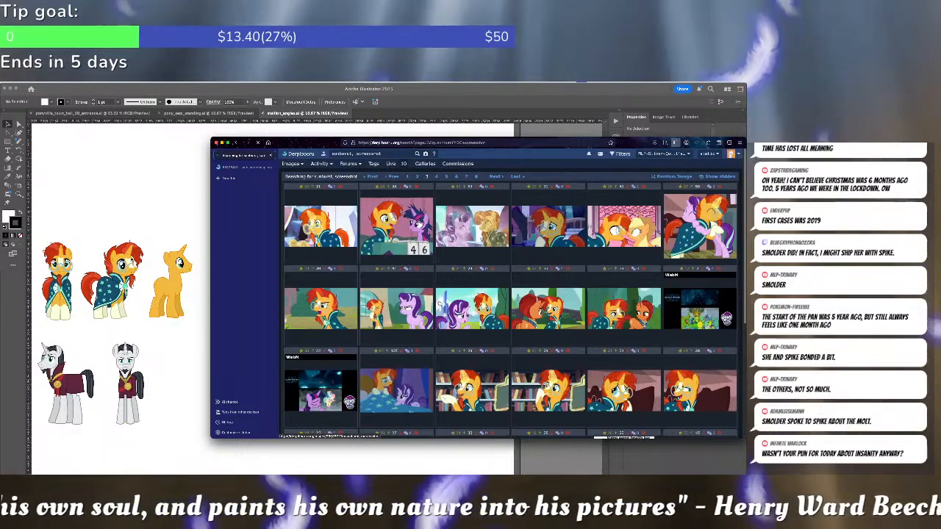
{"action": "scroll", "coordinate": [414, 428], "scroll_direction": "down", "scroll_amount": 3}
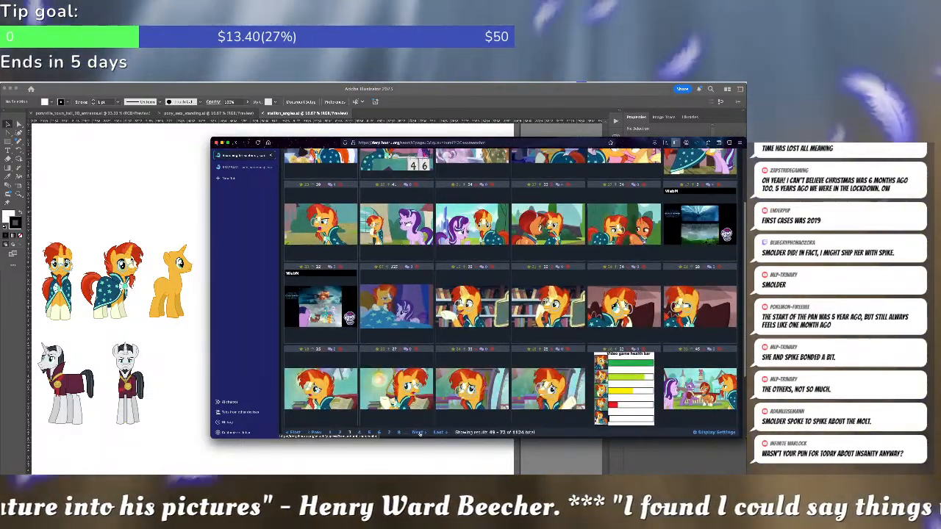
{"action": "left_click", "coordinate": [416, 431]}
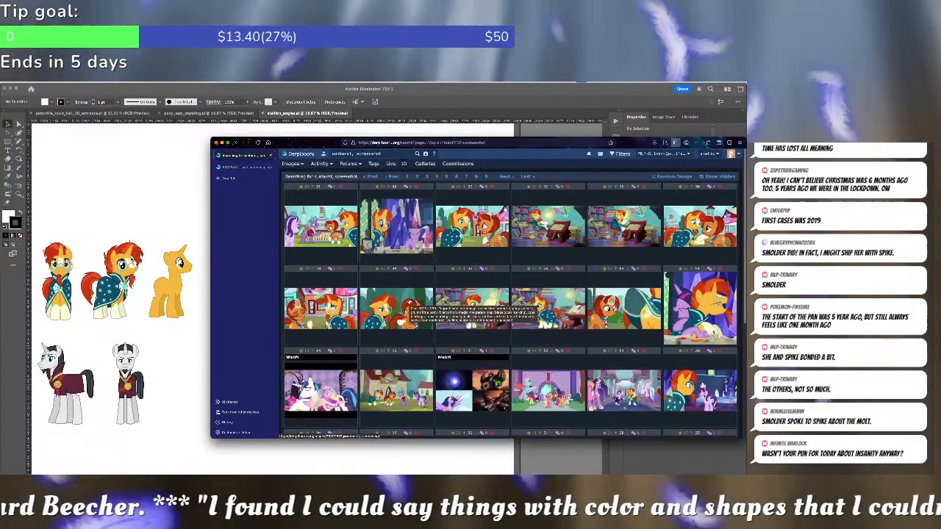
{"action": "scroll", "coordinate": [409, 302], "scroll_direction": "down", "scroll_amount": 1}
{"action": "scroll", "coordinate": [408, 302], "scroll_direction": "down", "scroll_amount": 2}
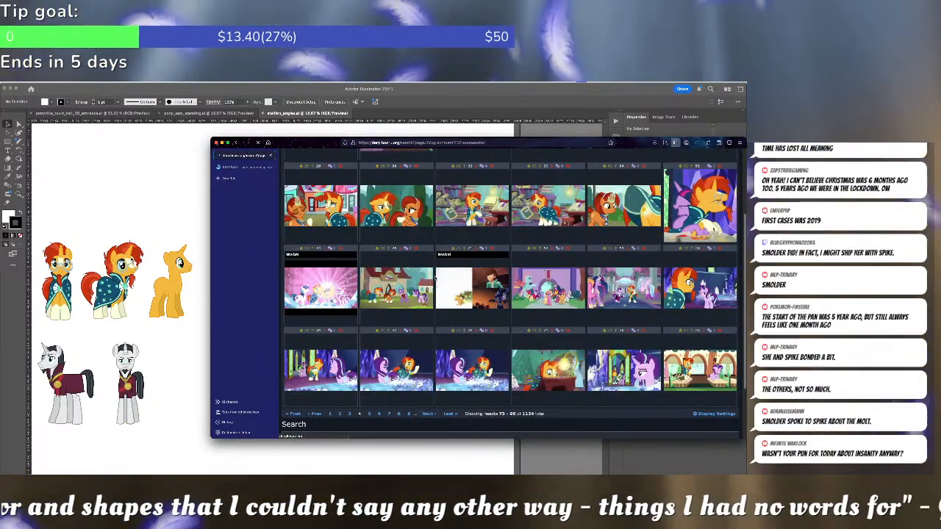
{"action": "left_click", "coordinate": [426, 414]}
{"action": "scroll", "coordinate": [415, 293], "scroll_direction": "down", "scroll_amount": 1}
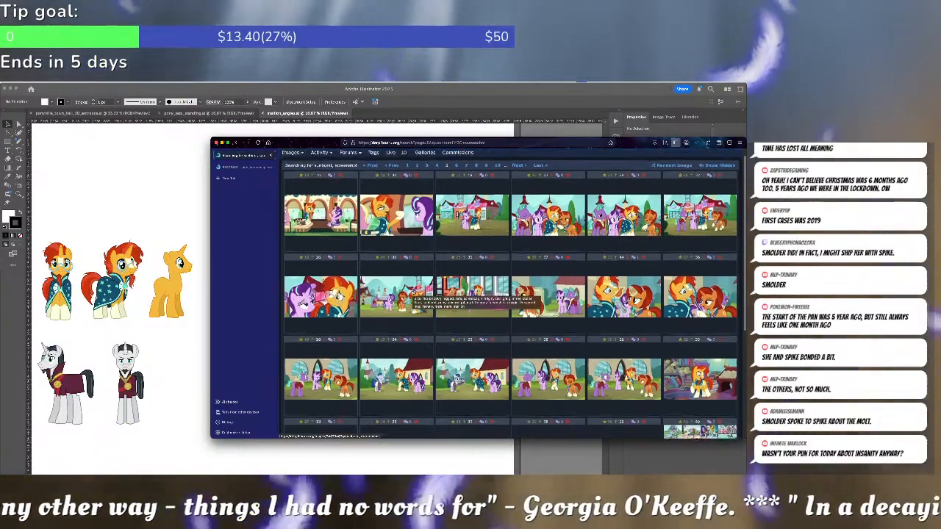
{"action": "scroll", "coordinate": [416, 293], "scroll_direction": "down", "scroll_amount": 2}
Download the animated GIF of Sunburst from its opened image page into the image folder on the network drive
{"action": "left_click", "coordinate": [261, 166]}
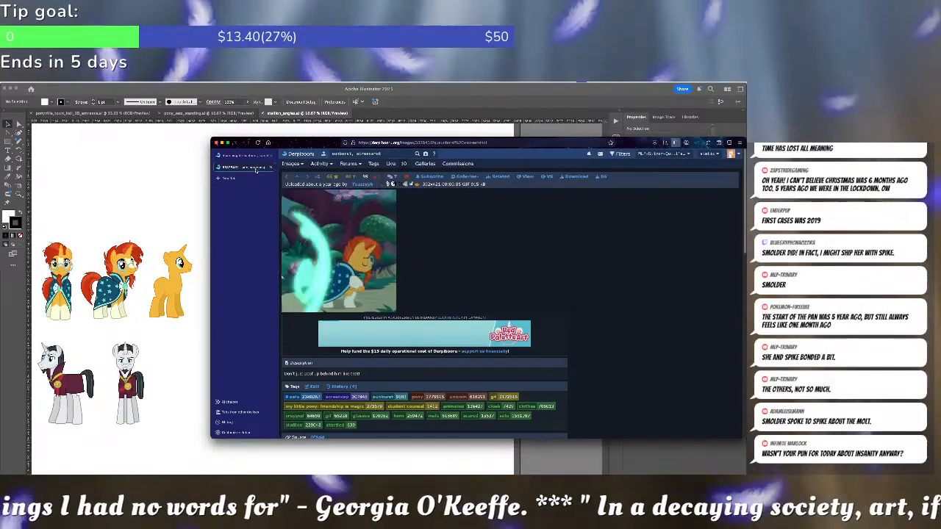
{"action": "left_click", "coordinate": [564, 177]}
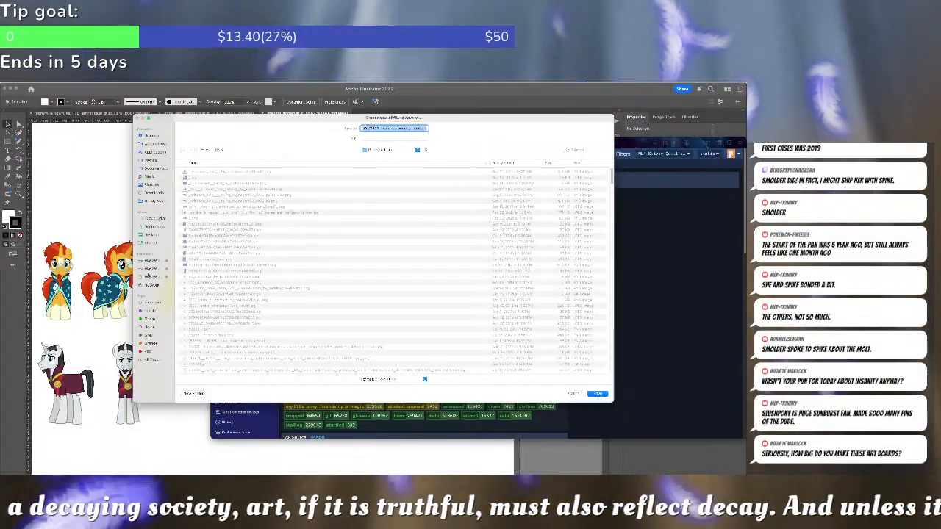
{"action": "left_click", "coordinate": [153, 269]}
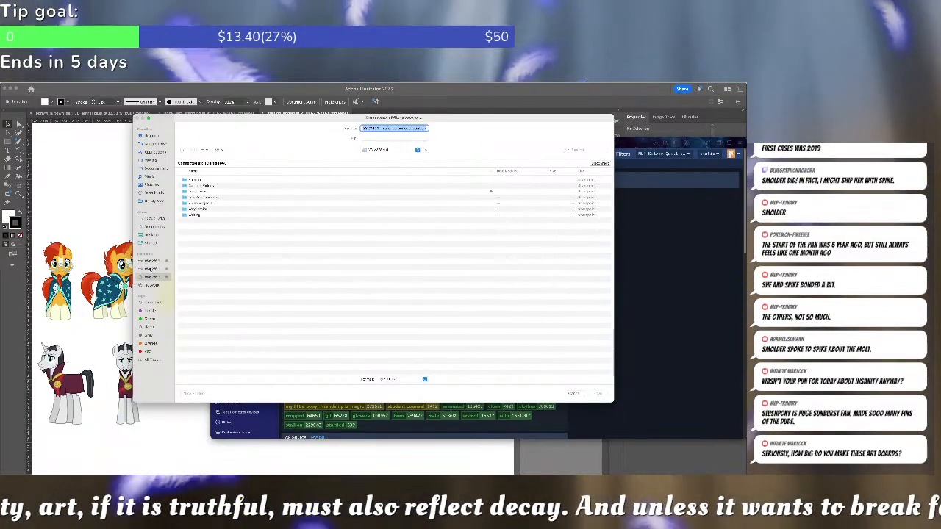
{"action": "left_click", "coordinate": [150, 269]}
{"action": "double_click", "coordinate": [228, 220]}
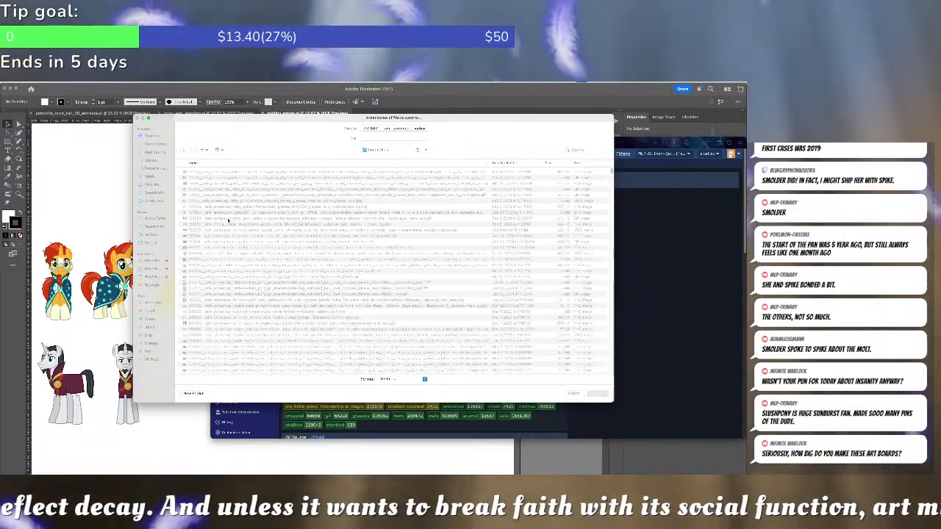
{"action": "key", "text": "Return"}
{"action": "left_click", "coordinate": [356, 301]}
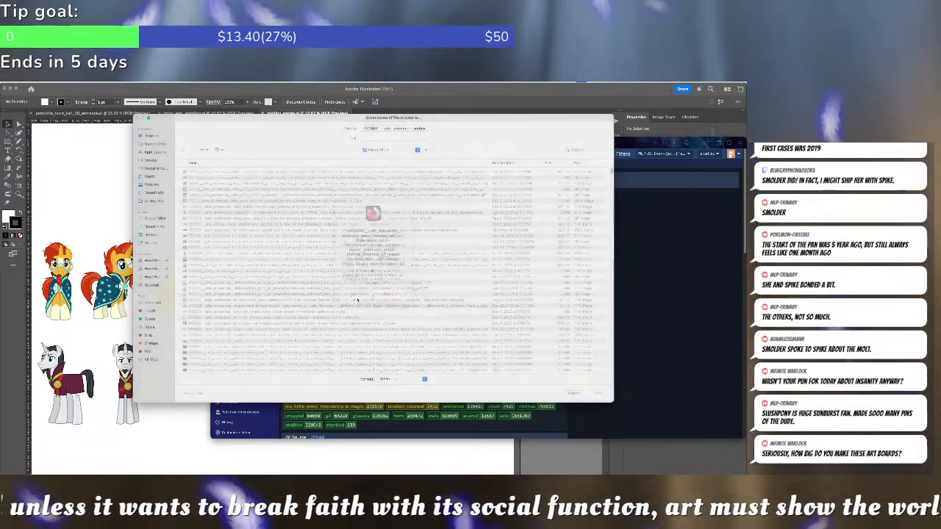
{"action": "key", "text": "Escape"}
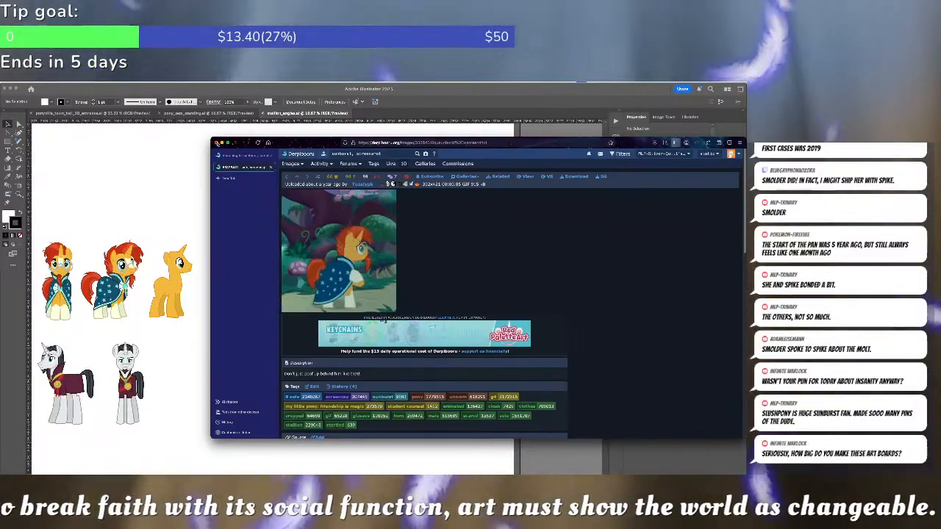
Close the browser and the GIF preview and place the Sunburst-with-Starlight screenshot and the forest GIF in the stallion angles document
{"action": "left_click", "coordinate": [216, 142]}
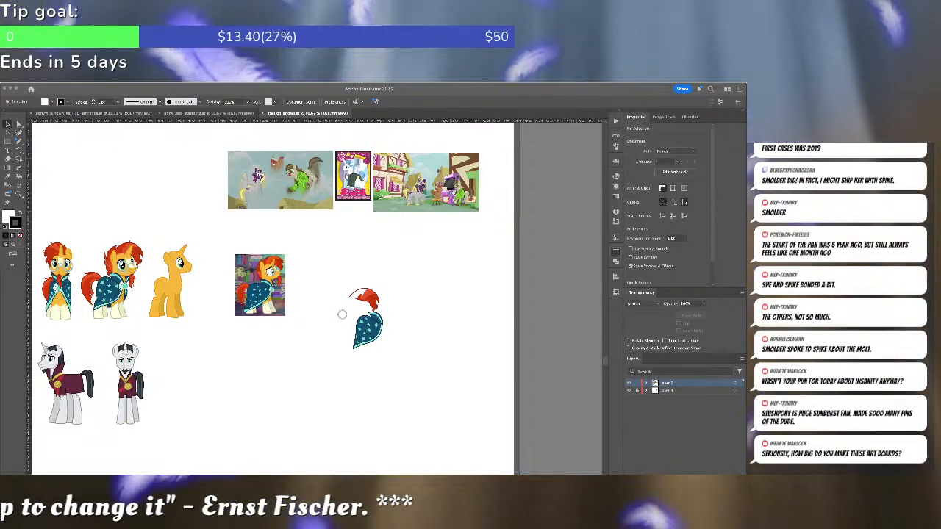
{"action": "left_click", "coordinate": [638, 393]}
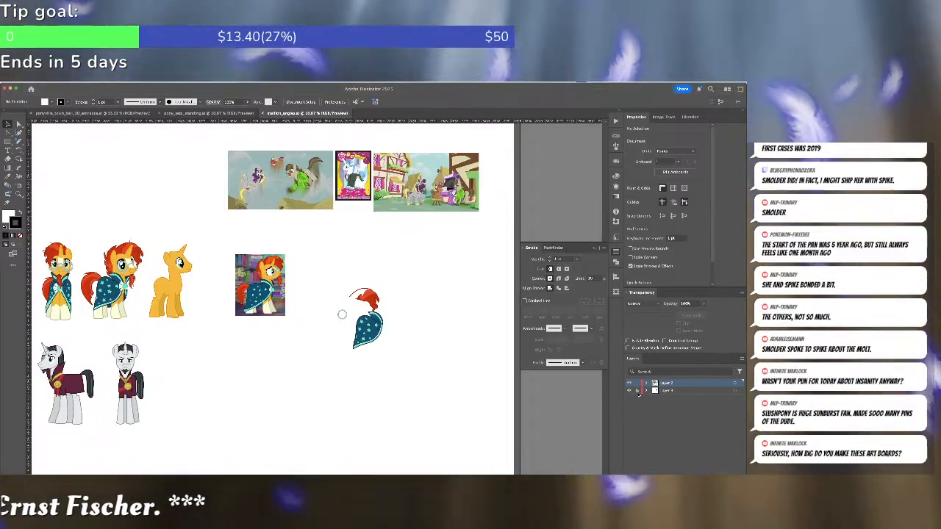
{"action": "left_click_drag", "start_coordinate": [746, 331], "coordinate": [338, 407]}
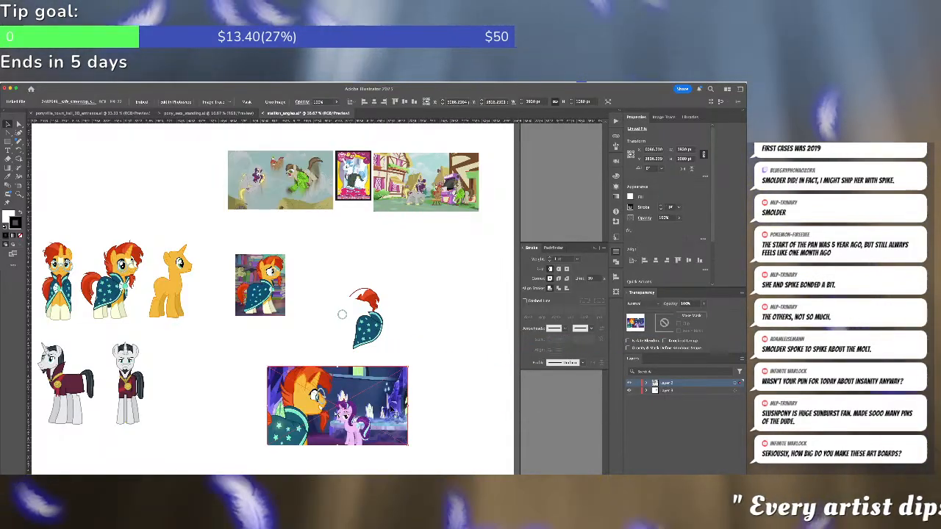
{"action": "key", "text": "super+Tab"}
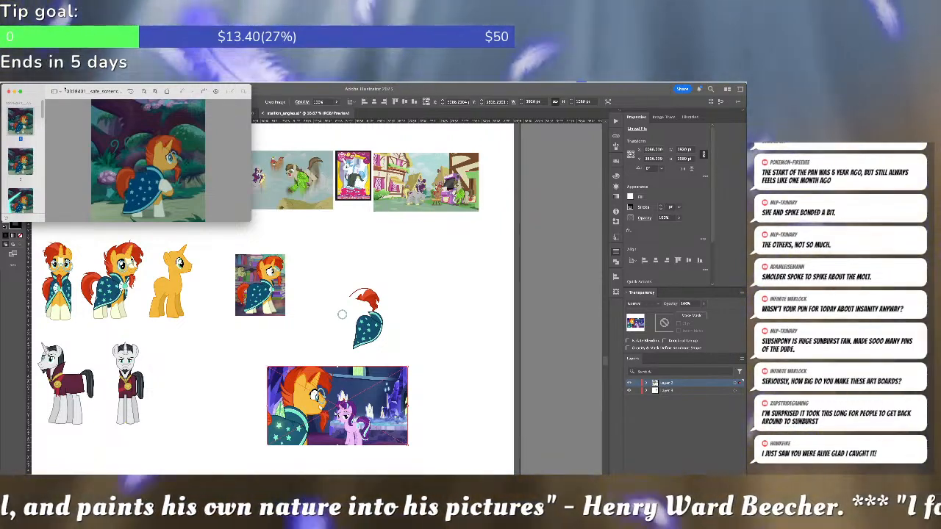
{"action": "left_click", "coordinate": [9, 91]}
{"action": "mouse_move", "coordinate": [744, 272]}
{"action": "left_mouse_down"}
{"action": "mouse_move", "coordinate": [607, 285]}
{"action": "mouse_move", "coordinate": [445, 376]}
{"action": "mouse_move", "coordinate": [485, 336]}
{"action": "left_mouse_up"}
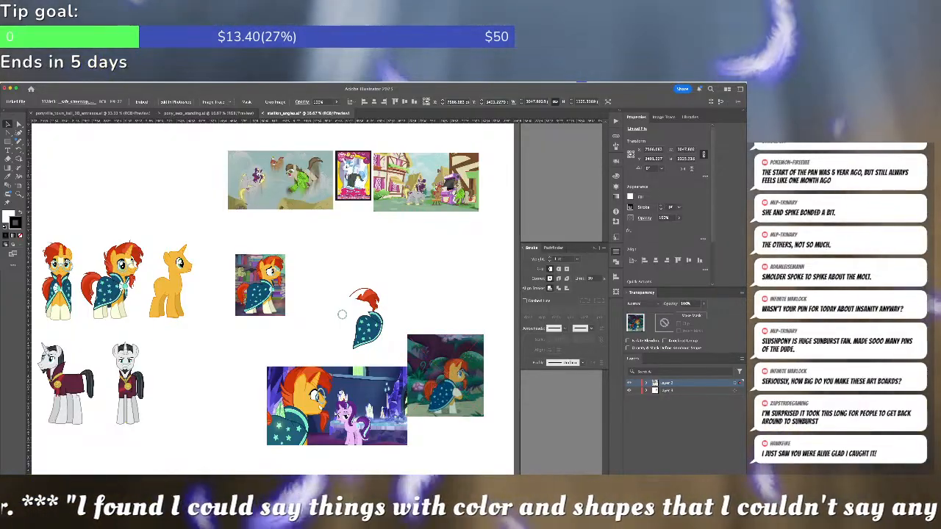
Butt the forest image against the other screenshot, scale it to fit within that picture, and move both above the Sunburst turnaround
{"action": "left_click_drag", "start_coordinate": [340, 391], "coordinate": [384, 407]}
{"action": "left_click_drag", "start_coordinate": [474, 410], "coordinate": [471, 443]}
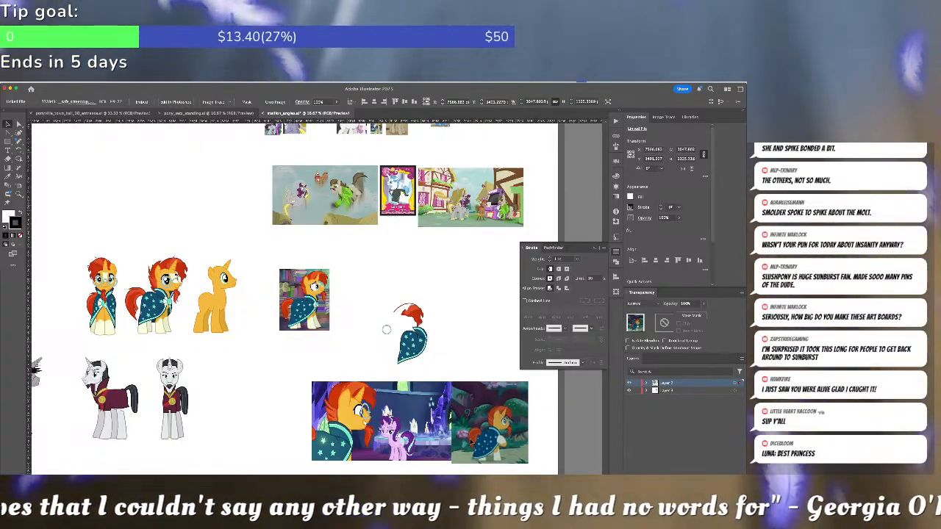
{"action": "left_click_drag", "start_coordinate": [528, 464], "coordinate": [418, 429]}
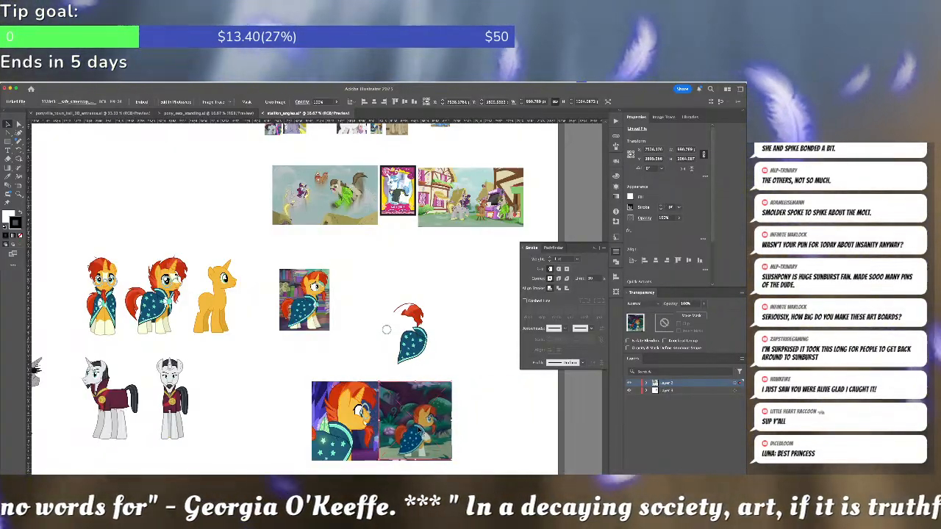
{"action": "left_click_drag", "start_coordinate": [453, 461], "coordinate": [455, 461]}
{"action": "left_click_drag", "start_coordinate": [463, 467], "coordinate": [182, 196]}
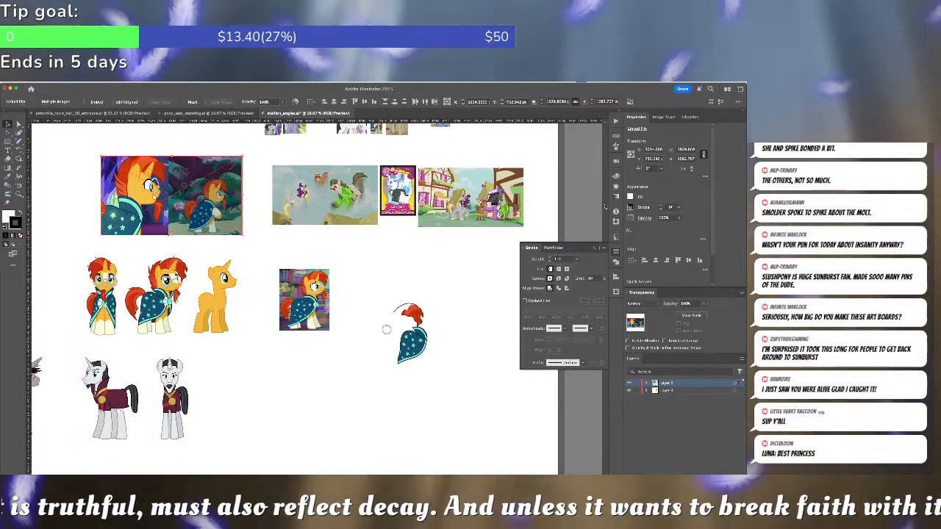
Embed the two linked Sunburst reference images in the document
{"action": "left_click", "coordinate": [617, 137]}
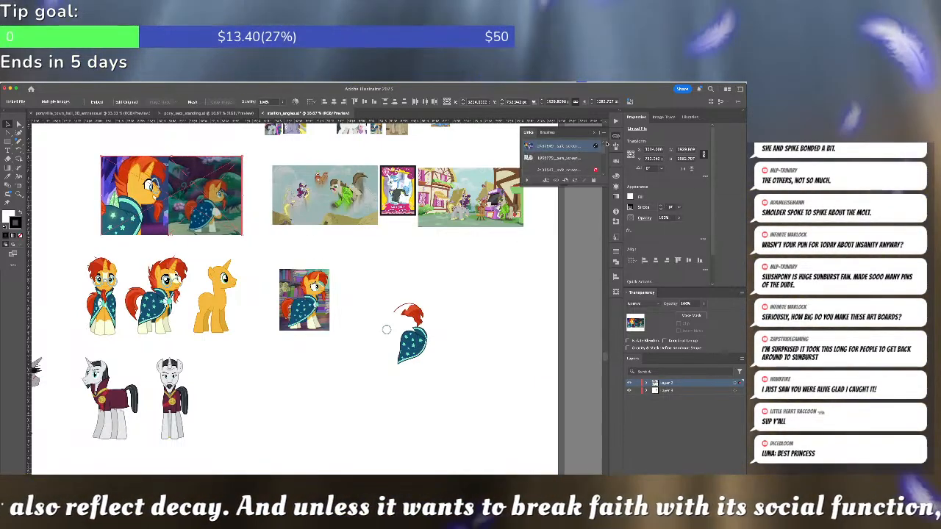
{"action": "scroll", "coordinate": [589, 164], "scroll_direction": "up", "scroll_amount": 1}
{"action": "left_click", "coordinate": [603, 133]}
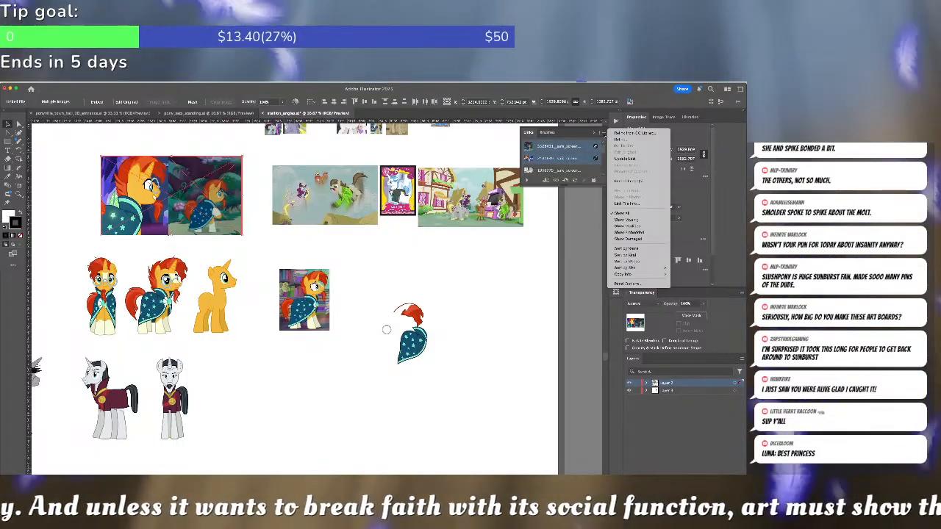
{"action": "left_click", "coordinate": [631, 181]}
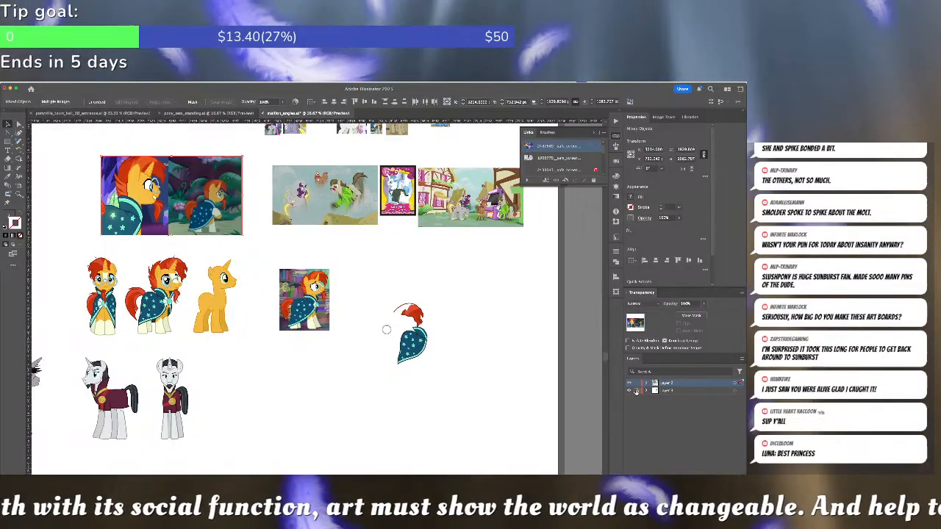
Move both embedded Sunburst references to the lower layer and lock that layer
{"action": "left_click", "coordinate": [218, 221]}
{"action": "left_click", "coordinate": [146, 211], "text": "shift"}
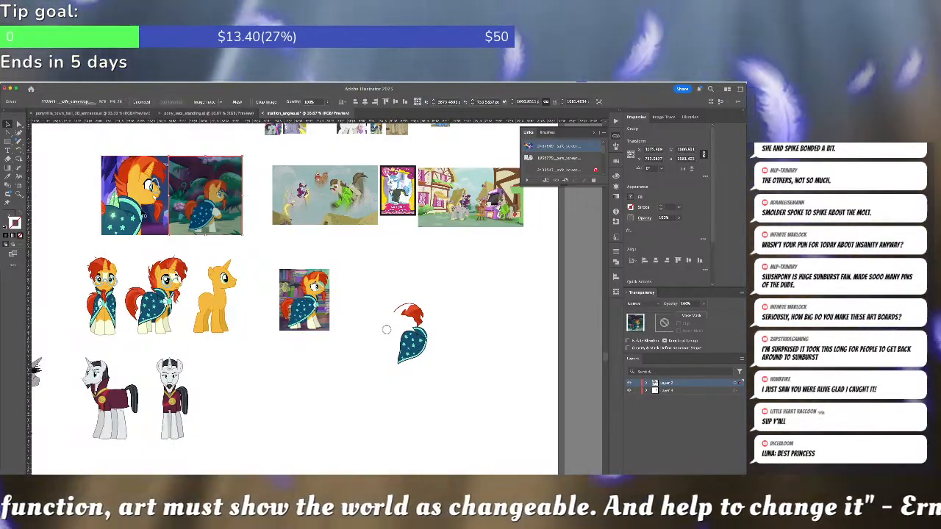
{"action": "key", "text": "super+shift+a"}
{"action": "left_click", "coordinate": [236, 206]}
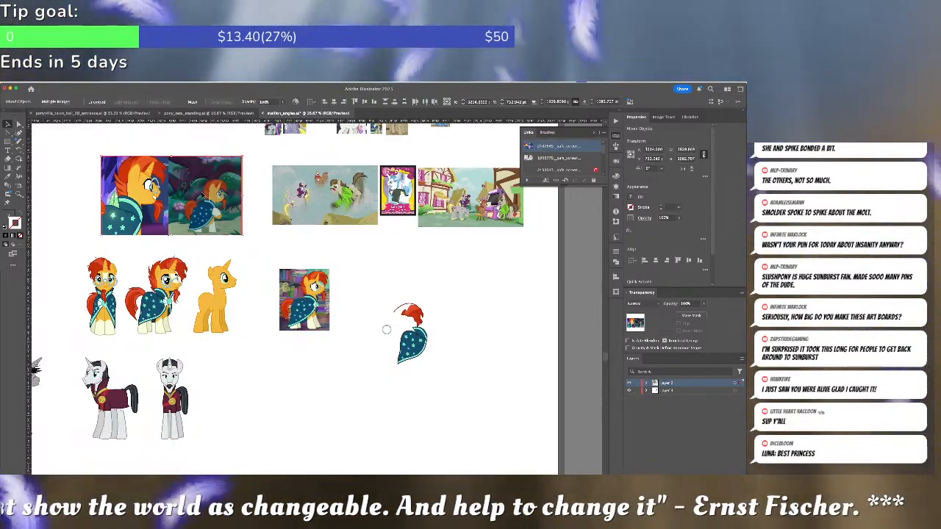
{"action": "key", "text": "Delete"}
{"action": "key", "text": "super+z"}
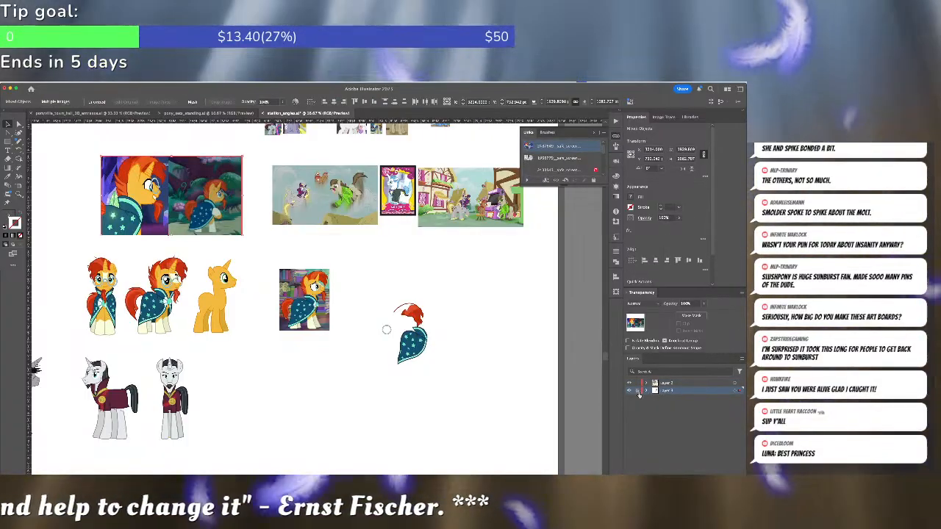
{"action": "left_click", "coordinate": [637, 391]}
Pick up the orange fill and outline from the plain unicorn body for tracing over the large Sunburst reference
{"action": "left_click_drag", "start_coordinate": [259, 287], "coordinate": [393, 341]}
{"action": "key", "text": "super+equal"}
{"action": "key", "text": "super+equal"}
{"action": "key", "text": "super+equal"}
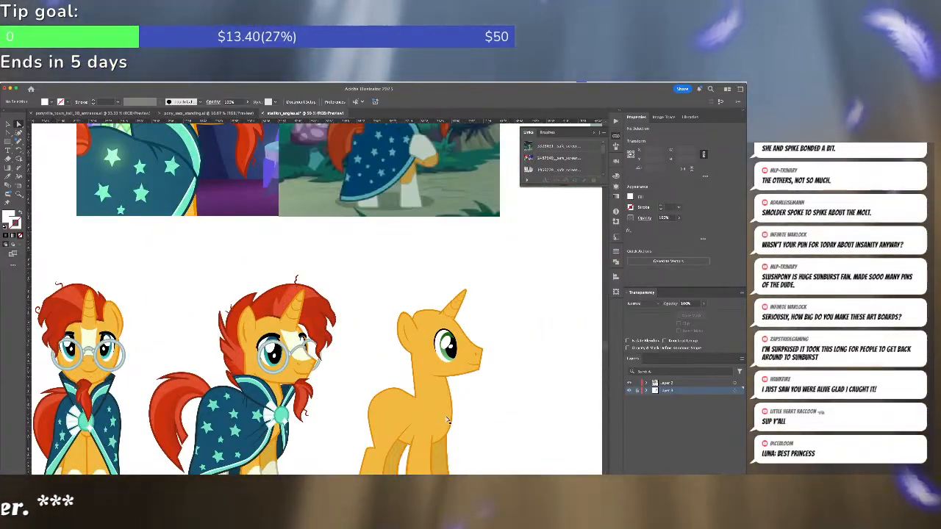
{"action": "left_click", "coordinate": [448, 420]}
{"action": "left_click", "coordinate": [285, 227]}
{"action": "left_click_drag", "start_coordinate": [279, 210], "coordinate": [373, 365]}
{"action": "left_click_drag", "start_coordinate": [356, 327], "coordinate": [282, 337]}
{"action": "key", "text": "super+equal"}
{"action": "left_click_drag", "start_coordinate": [167, 199], "coordinate": [196, 244]}
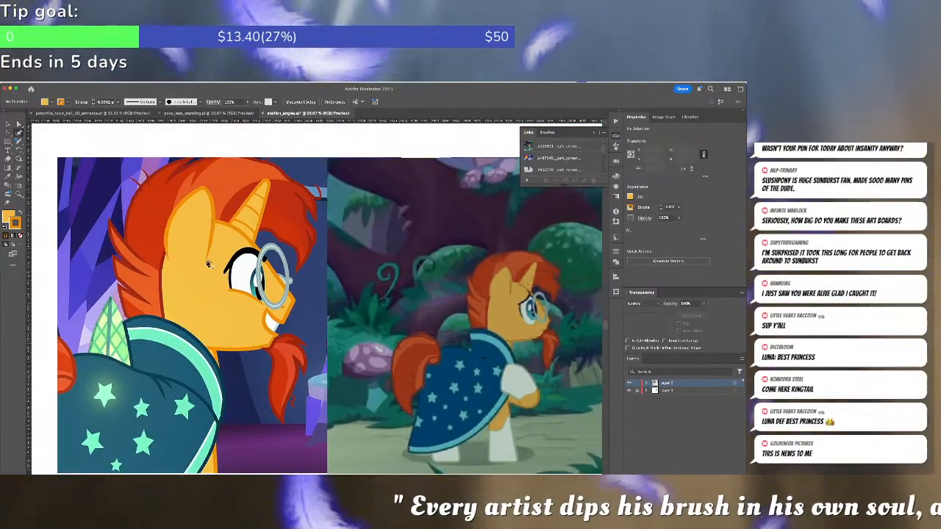
Trace Sunburst's ear over the close-up reference with the Pen tool and round off its tip
{"action": "left_click", "coordinate": [207, 262]}
{"action": "left_click", "coordinate": [204, 189]}
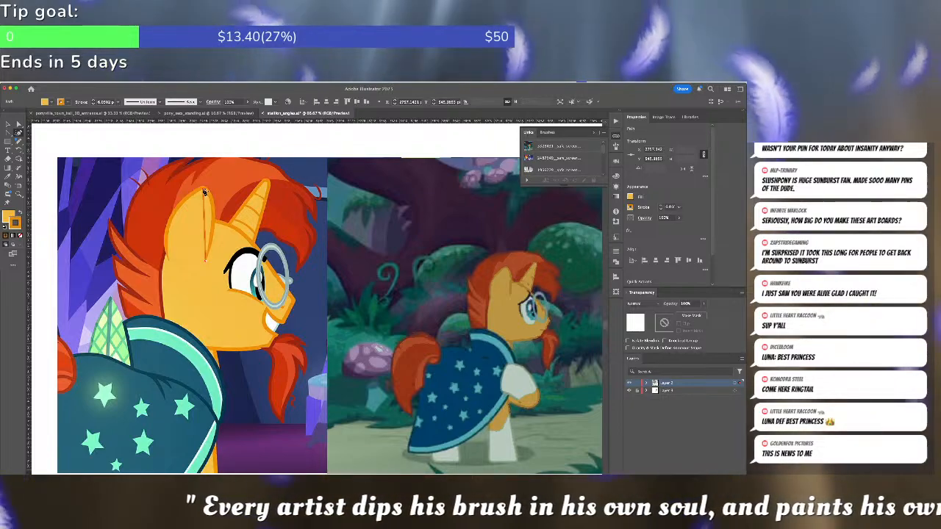
{"action": "left_click", "coordinate": [171, 259]}
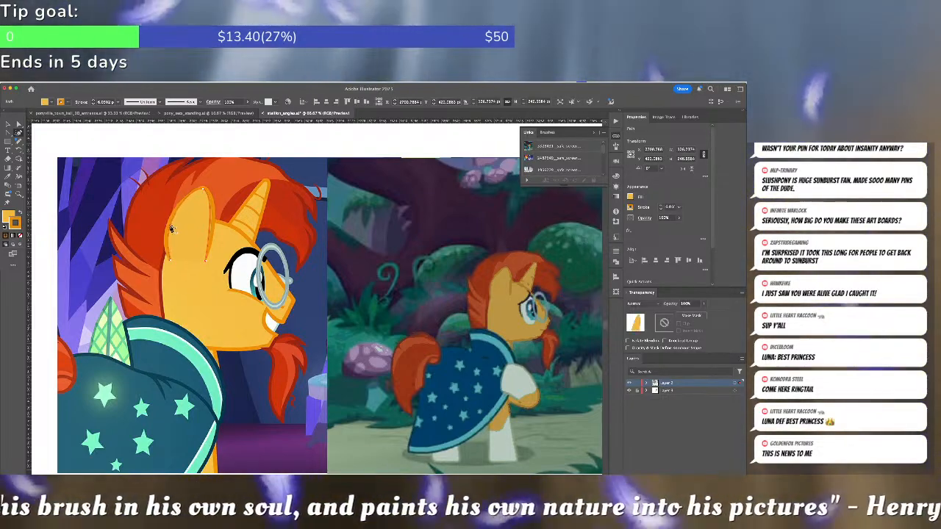
{"action": "left_click", "coordinate": [200, 195]}
{"action": "left_click", "coordinate": [203, 191]}
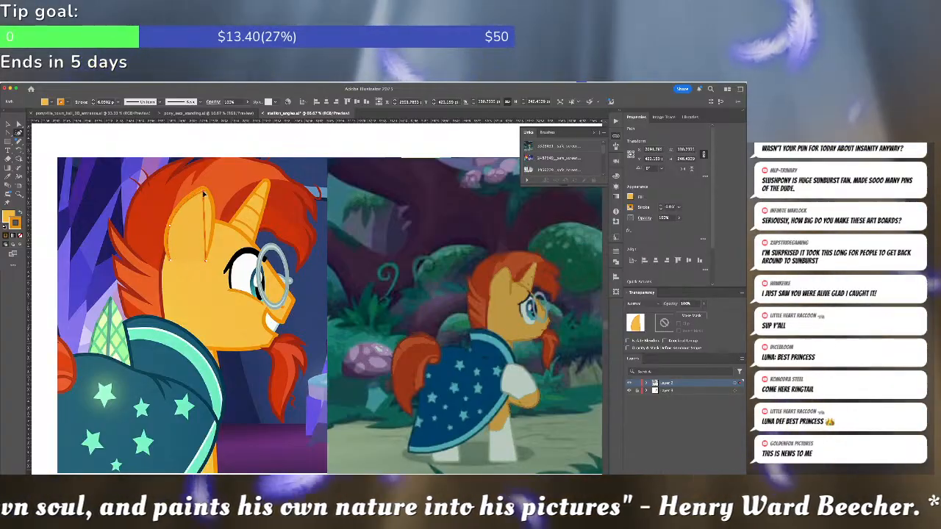
{"action": "left_click_drag", "start_coordinate": [205, 211], "coordinate": [209, 238]}
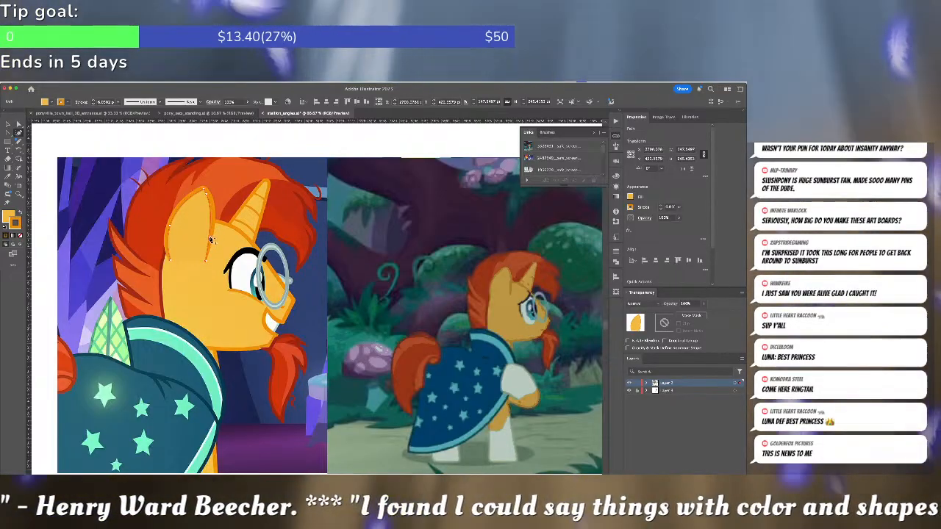
{"action": "key", "text": "p"}
{"action": "key", "text": "a"}
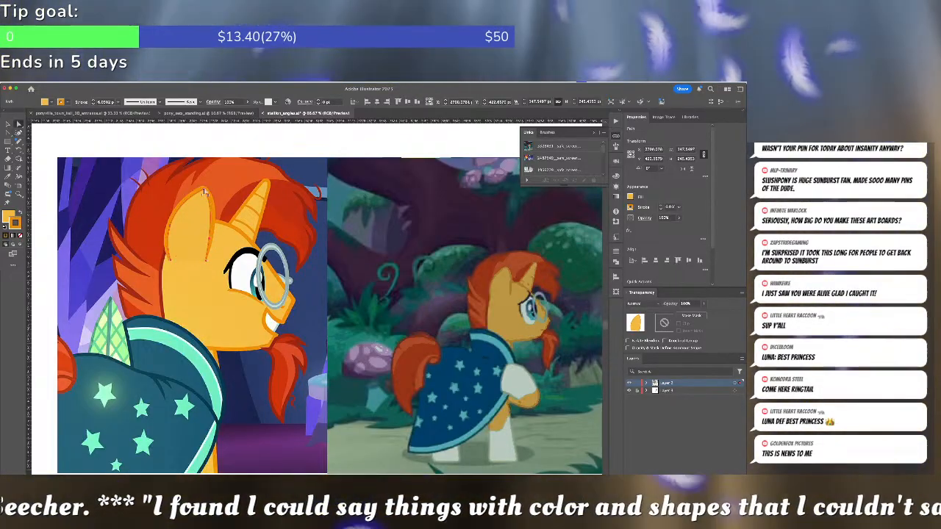
{"action": "left_click", "coordinate": [204, 191]}
{"action": "left_click_drag", "start_coordinate": [203, 195], "coordinate": [204, 195]}
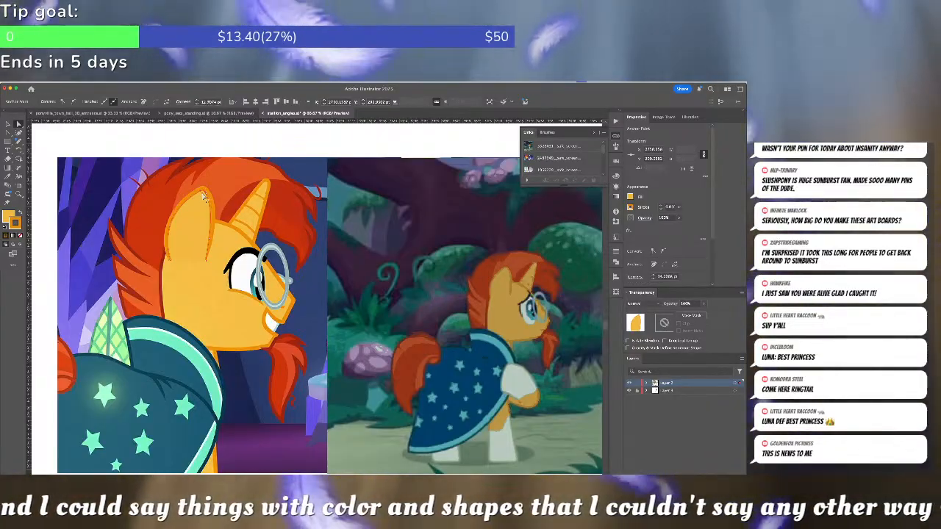
Give the ear outline a tapered width profile, thicken it to about 12 pt, and flip the profile to the other side
{"action": "left_click", "coordinate": [367, 233]}
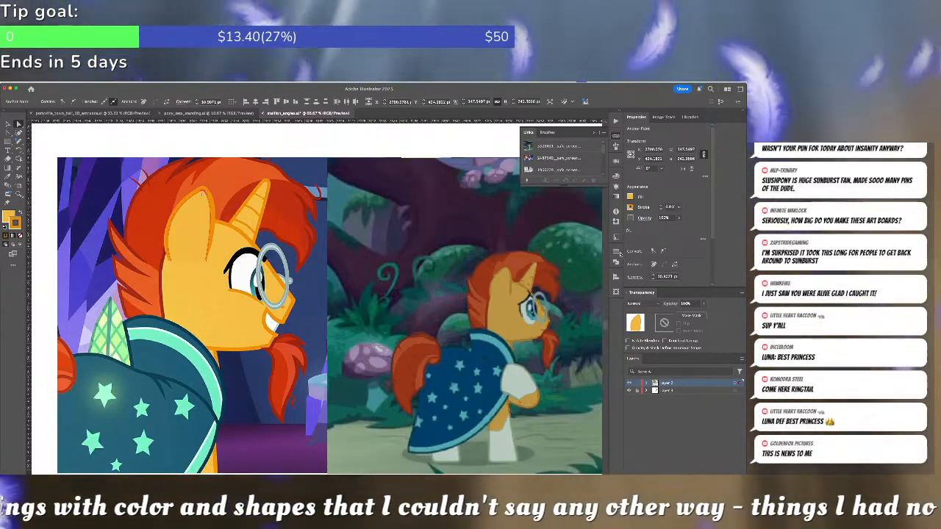
{"action": "left_click", "coordinate": [616, 252]}
{"action": "left_click", "coordinate": [576, 364]}
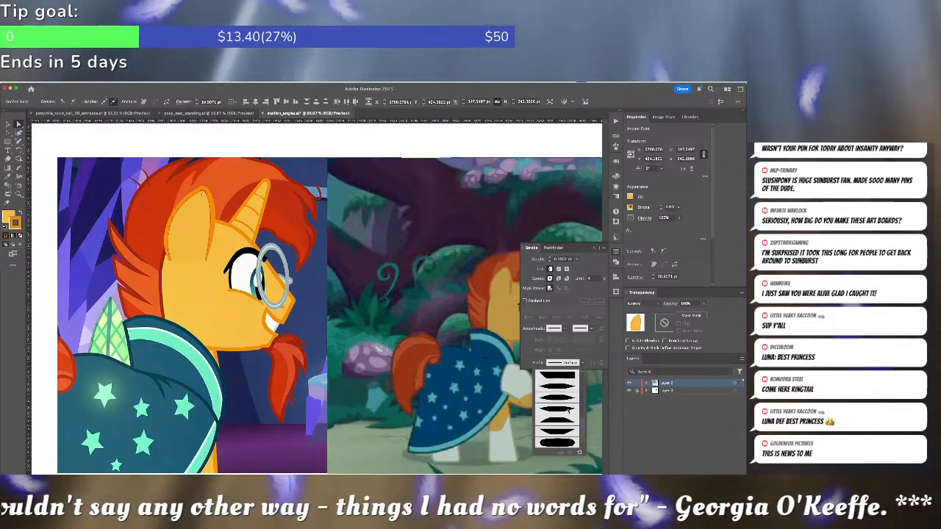
{"action": "left_click", "coordinate": [560, 419]}
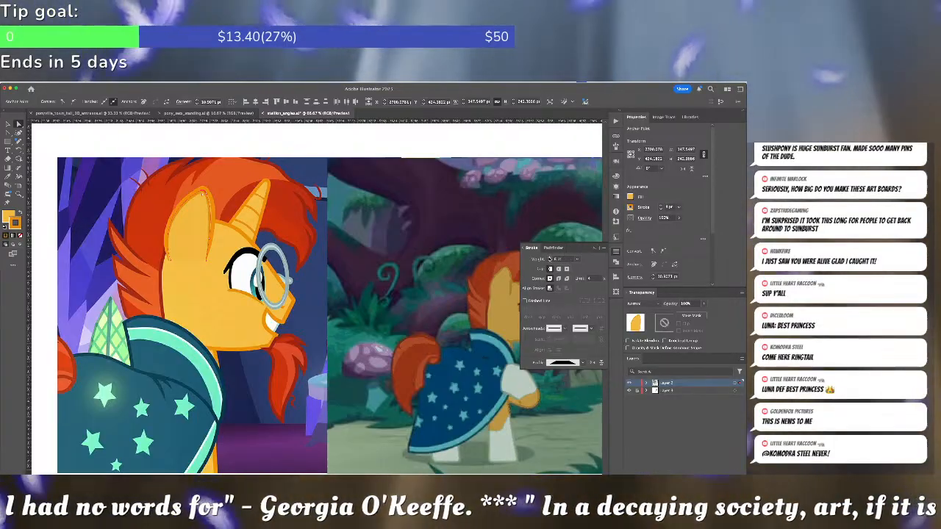
{"action": "left_click", "coordinate": [549, 259]}
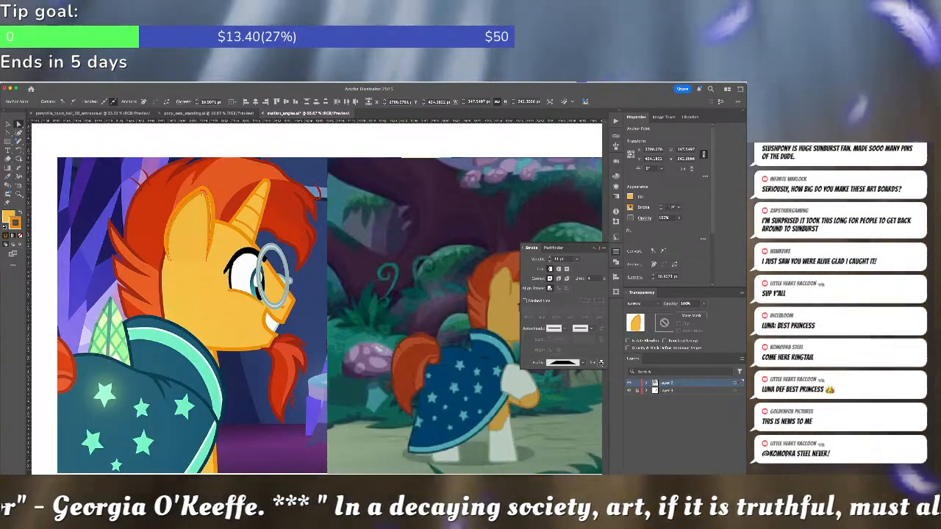
{"action": "left_click", "coordinate": [601, 363]}
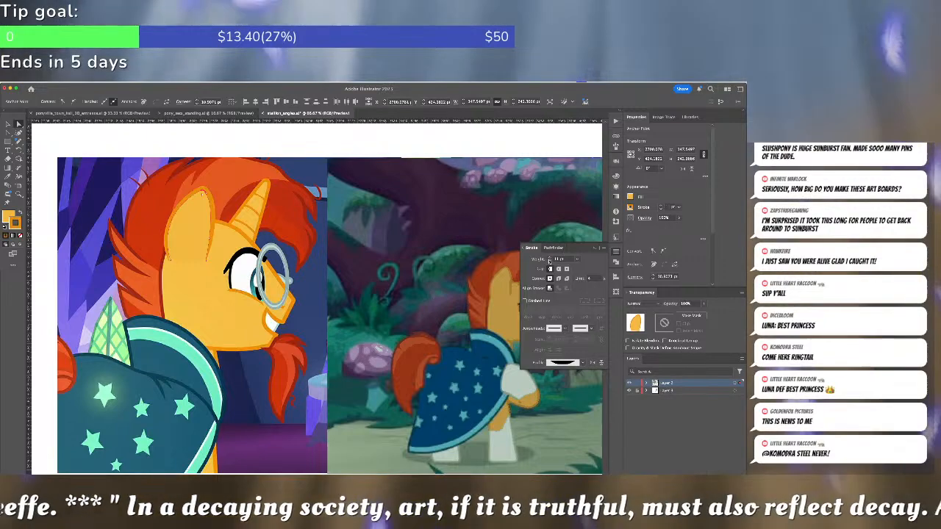
{"action": "key", "text": "v"}
{"action": "left_click_drag", "start_coordinate": [211, 225], "coordinate": [302, 228]}
{"action": "key", "text": "super+z"}
{"action": "left_click", "coordinate": [302, 228]}
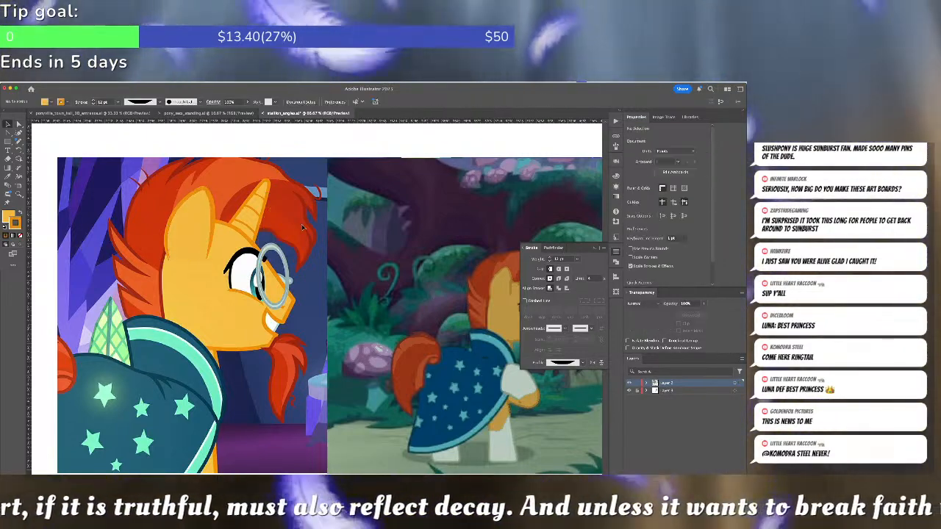
Duplicate the side-view grey unicorn with the purple mane and place the copy over the forest reference of Sunburst
{"action": "key", "text": "super+minus"}
{"action": "key", "text": "super+minus"}
{"action": "key", "text": "super+minus"}
{"action": "key", "text": "super+minus"}
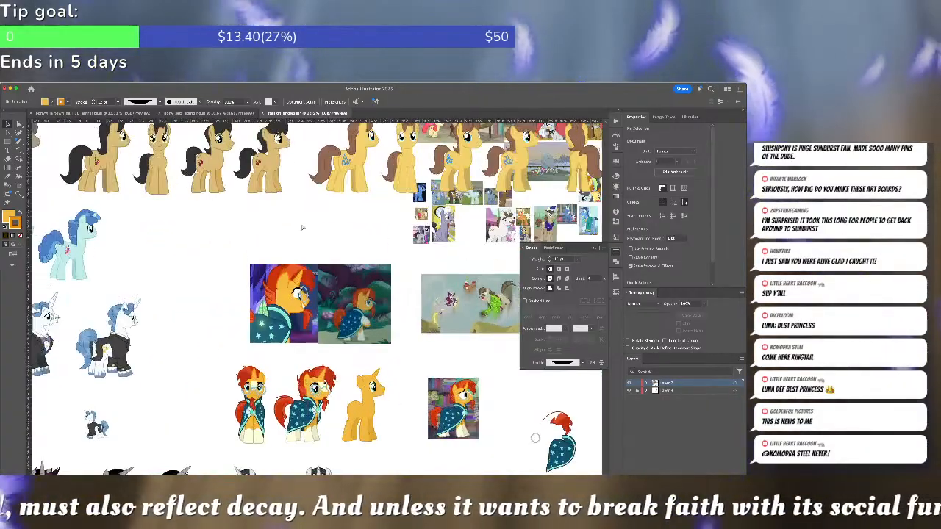
{"action": "left_click_drag", "start_coordinate": [300, 225], "coordinate": [175, 268]}
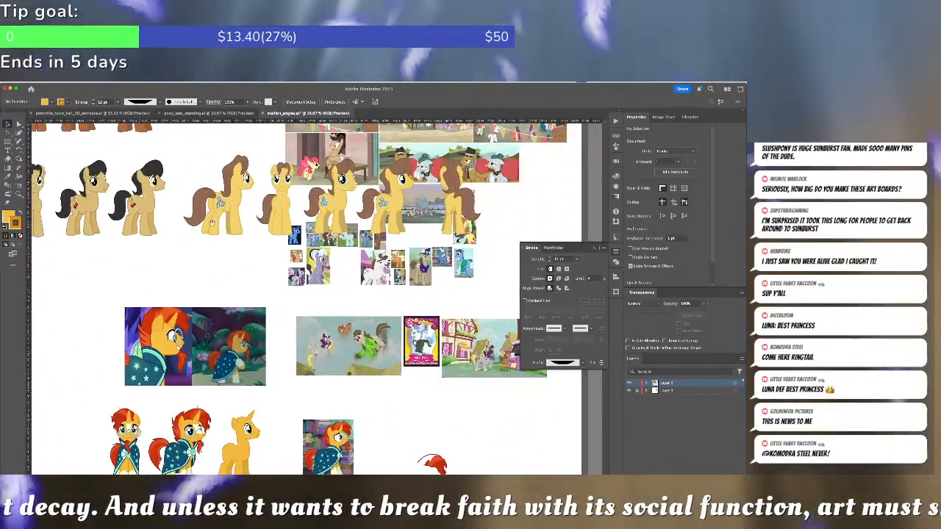
{"action": "left_click_drag", "start_coordinate": [191, 221], "coordinate": [269, 342]}
{"action": "left_click_drag", "start_coordinate": [242, 220], "coordinate": [341, 332]}
{"action": "left_click_drag", "start_coordinate": [335, 215], "coordinate": [357, 241]}
{"action": "left_click_drag", "start_coordinate": [423, 192], "coordinate": [403, 339]}
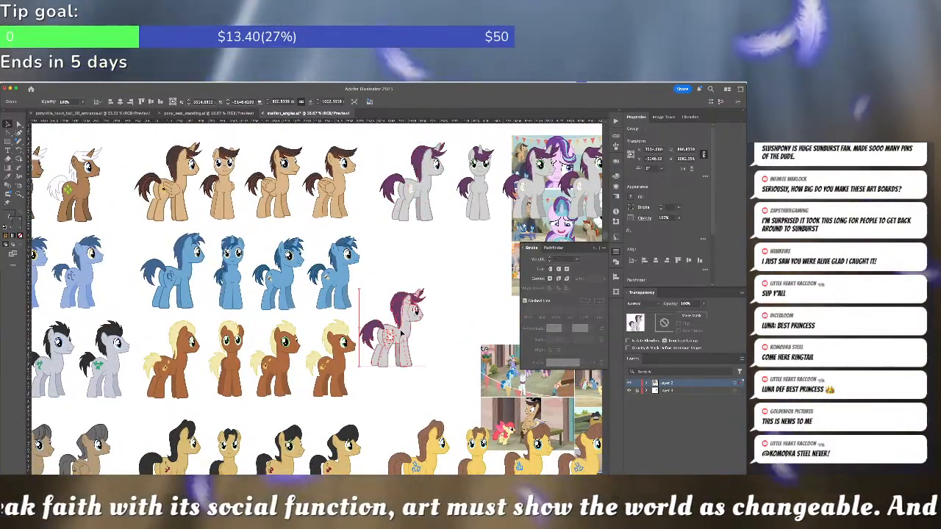
{"action": "left_click_drag", "start_coordinate": [435, 374], "coordinate": [411, 195]}
{"action": "left_click_drag", "start_coordinate": [385, 161], "coordinate": [419, 489]}
{"action": "left_click", "coordinate": [437, 436]}
{"action": "left_click_drag", "start_coordinate": [438, 437], "coordinate": [402, 390]}
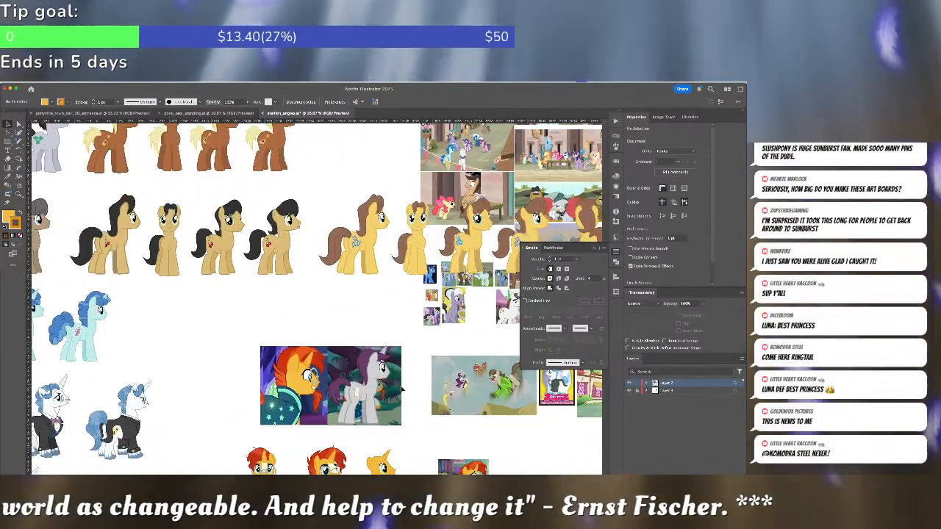
Delete the purple mane, the tail and the cutie mark from the grey unicorn copy over the forest reference
{"action": "left_click", "coordinate": [297, 369]}
{"action": "left_click", "coordinate": [318, 327]}
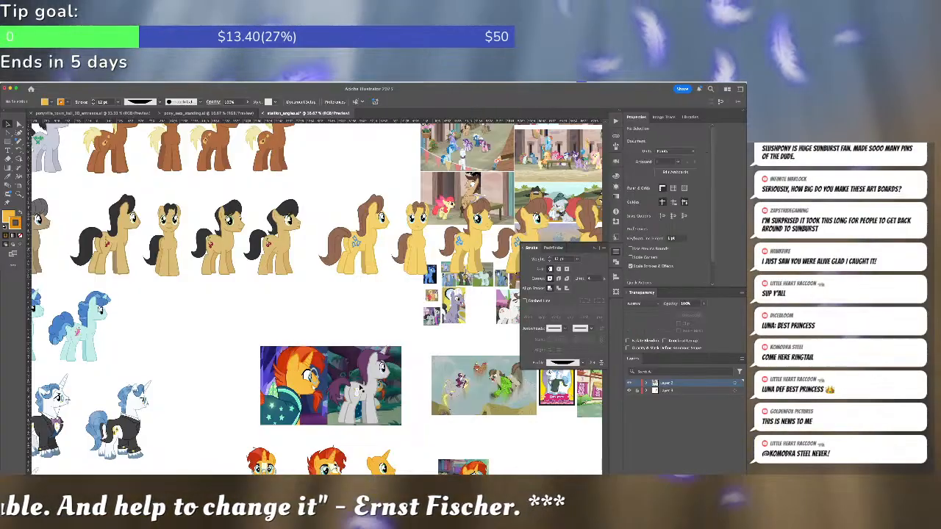
{"action": "left_click", "coordinate": [360, 390]}
{"action": "double_click", "coordinate": [359, 394]}
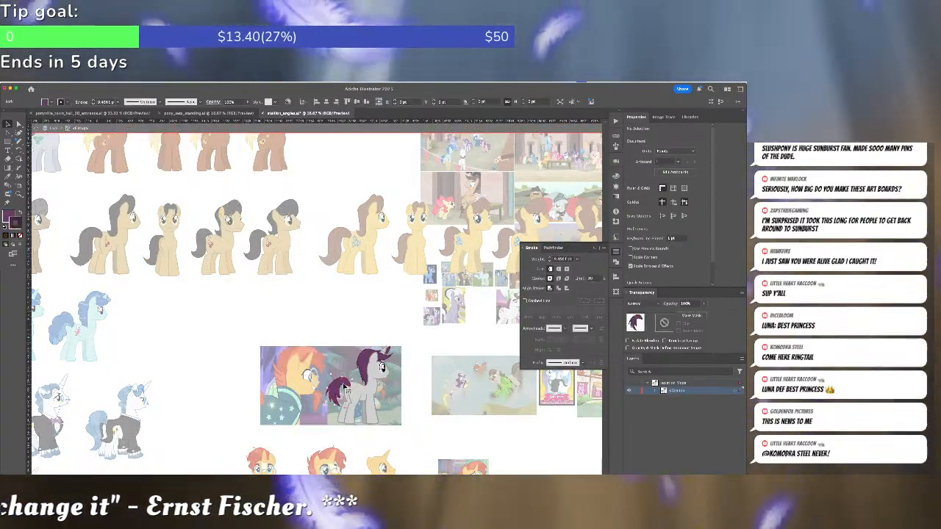
{"action": "left_click", "coordinate": [388, 361]}
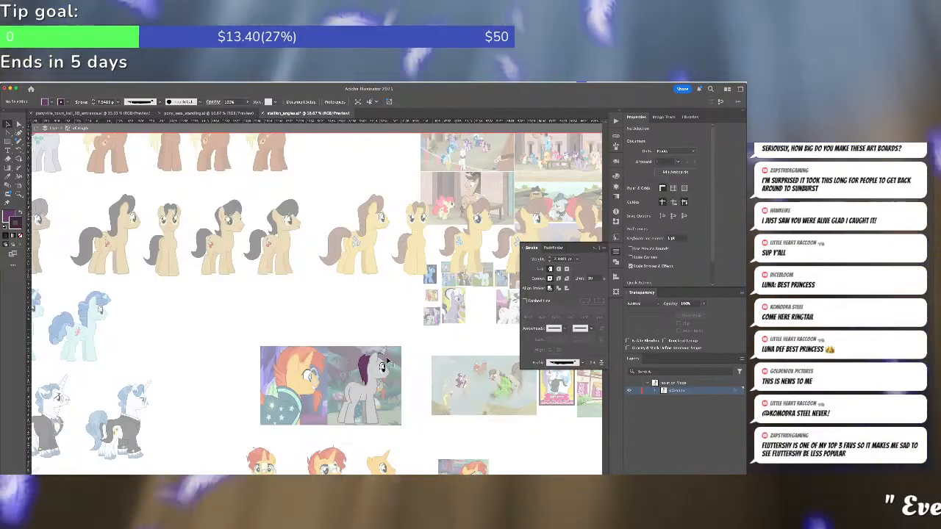
{"action": "left_click", "coordinate": [380, 366]}
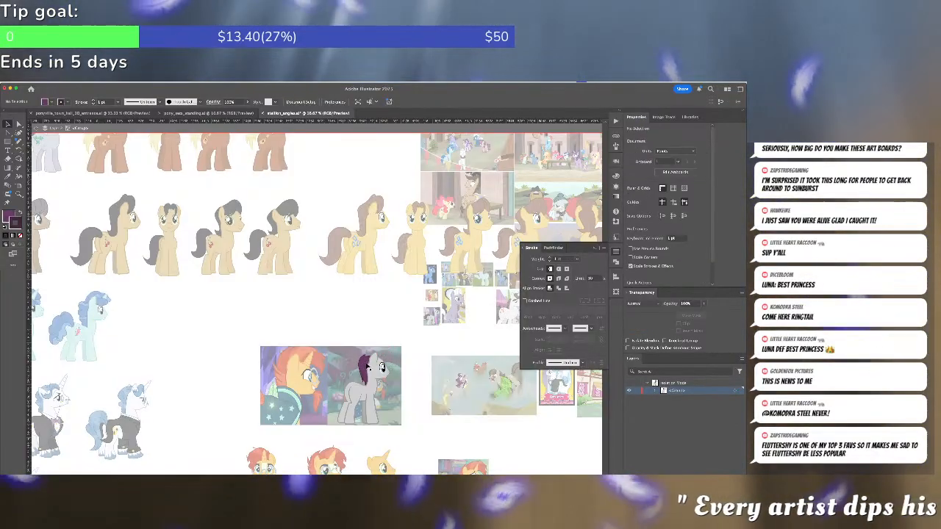
{"action": "left_click", "coordinate": [368, 366]}
{"action": "left_click", "coordinate": [382, 351]}
{"action": "left_click", "coordinate": [366, 373]}
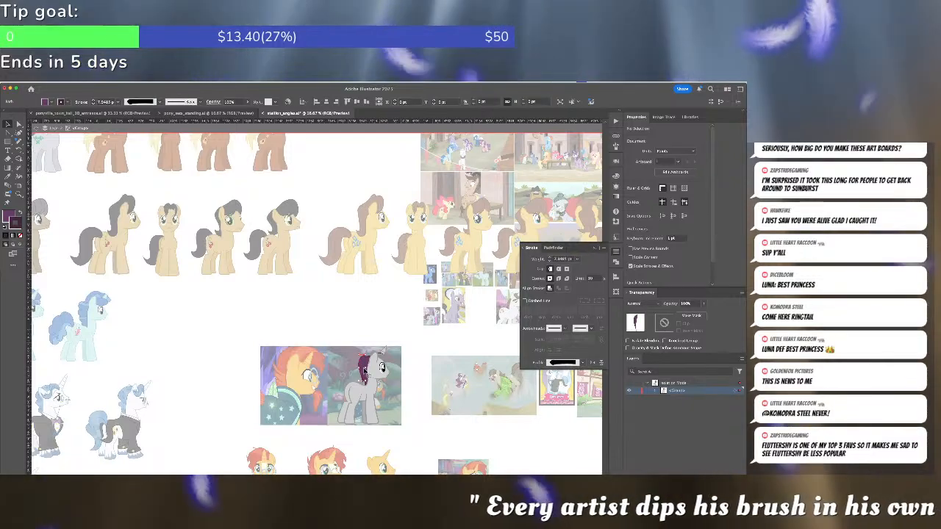
{"action": "key", "text": "Delete"}
{"action": "left_click", "coordinate": [366, 372]}
{"action": "key", "text": "Delete"}
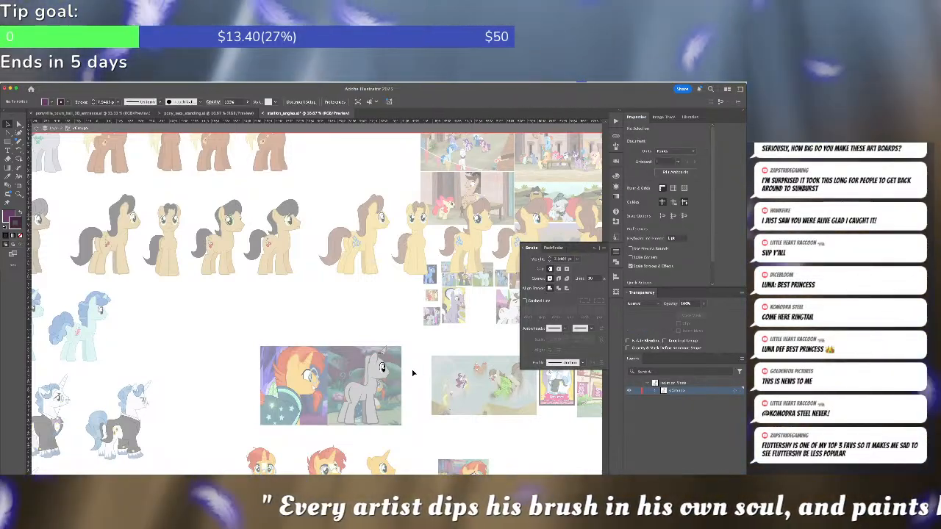
Reshape the back of the grey unicorn's neck and head by moving its anchor points, and delete the inner neck line
{"action": "left_click", "coordinate": [371, 361]}
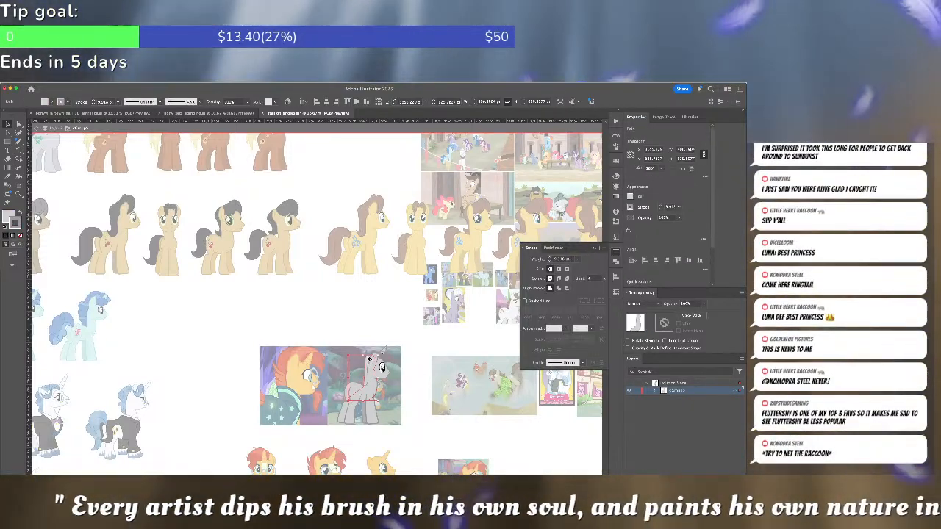
{"action": "scroll", "coordinate": [368, 359], "scroll_direction": "up", "scroll_amount": 6}
{"action": "left_click_drag", "start_coordinate": [407, 413], "coordinate": [366, 281]}
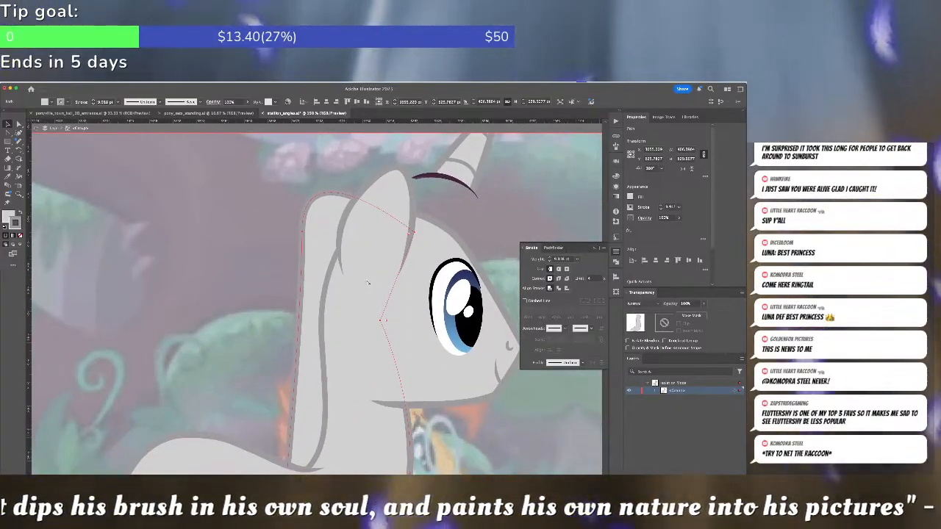
{"action": "scroll", "coordinate": [368, 283], "scroll_direction": "down", "scroll_amount": 3}
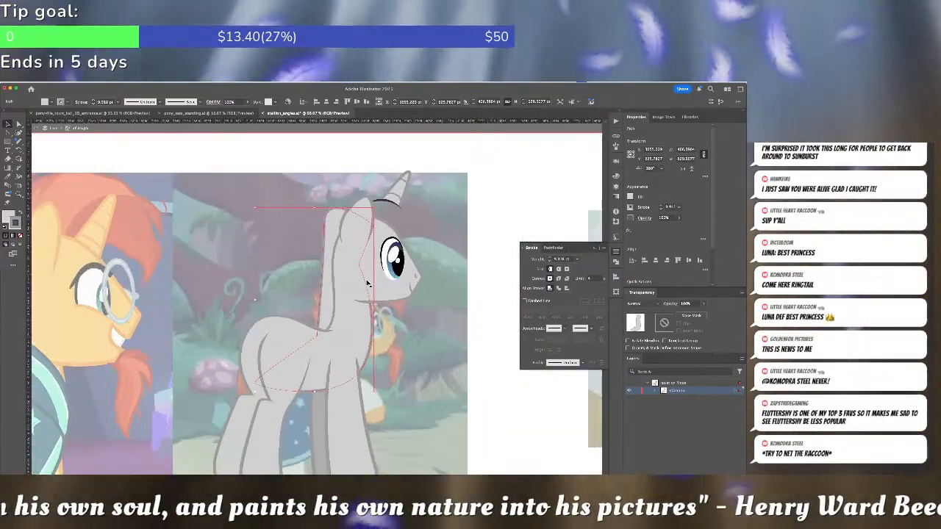
{"action": "key", "text": "a"}
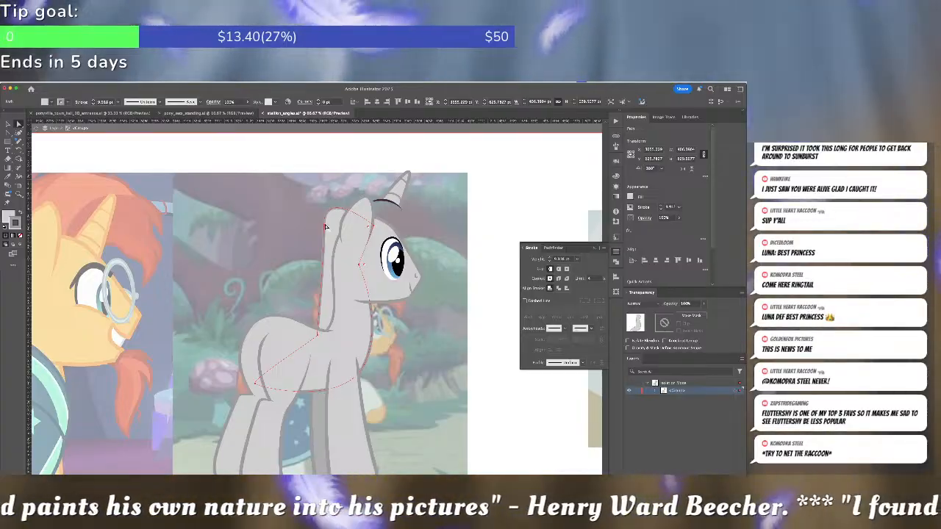
{"action": "left_click", "coordinate": [327, 230]}
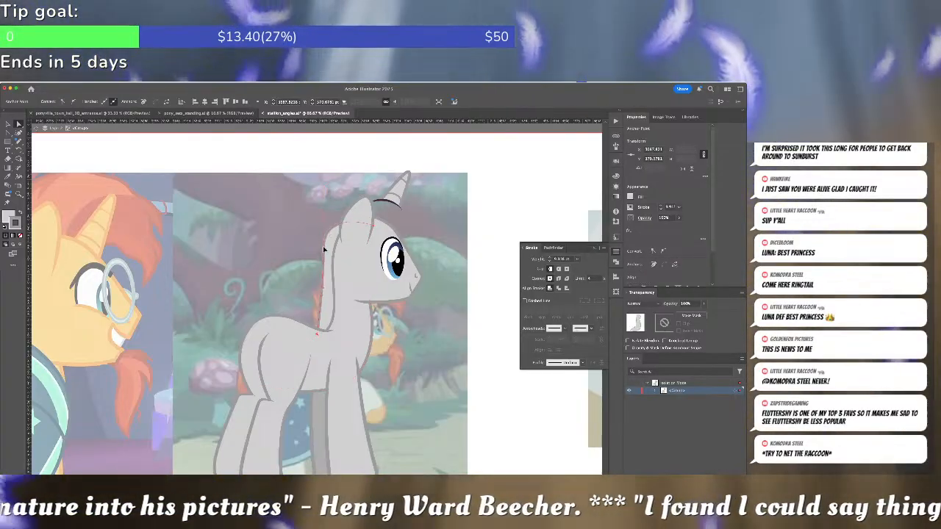
{"action": "left_click_drag", "start_coordinate": [323, 250], "coordinate": [323, 245]}
{"action": "left_click_drag", "start_coordinate": [373, 225], "coordinate": [373, 219]}
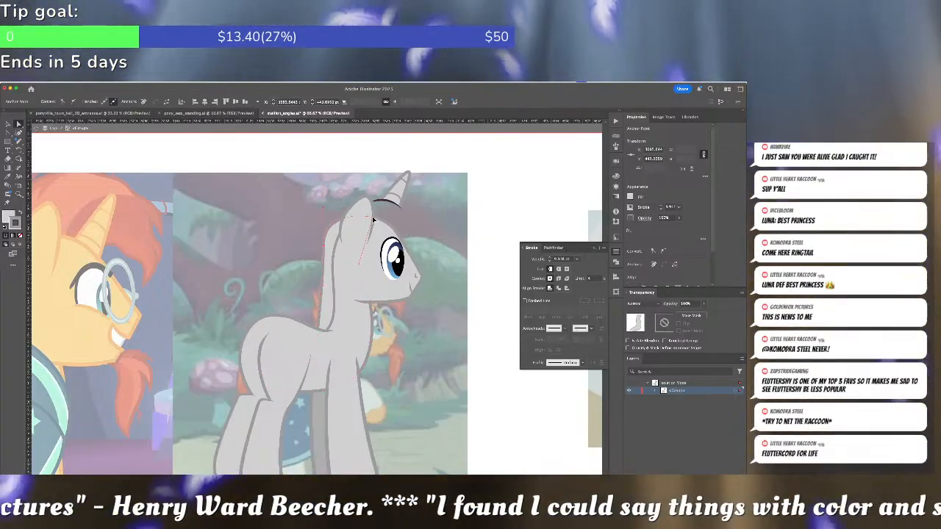
{"action": "left_click", "coordinate": [322, 244]}
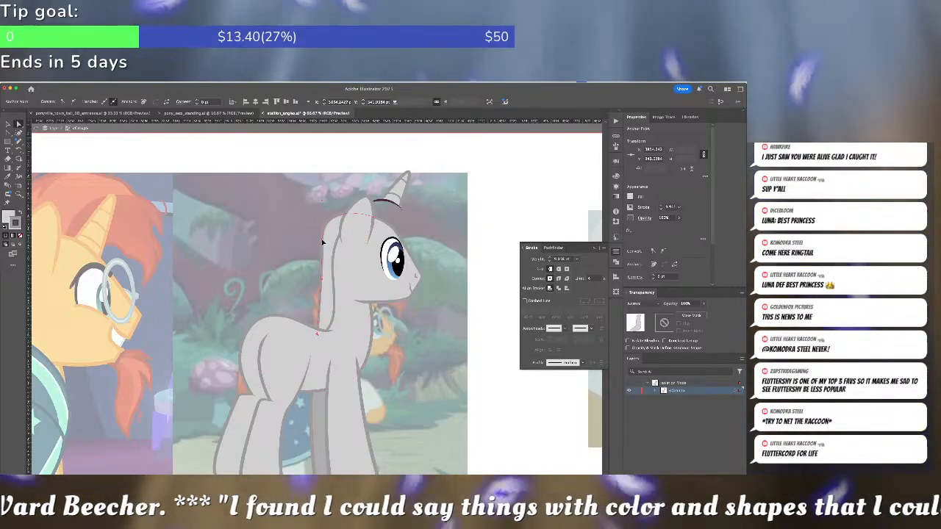
{"action": "left_click", "coordinate": [273, 239]}
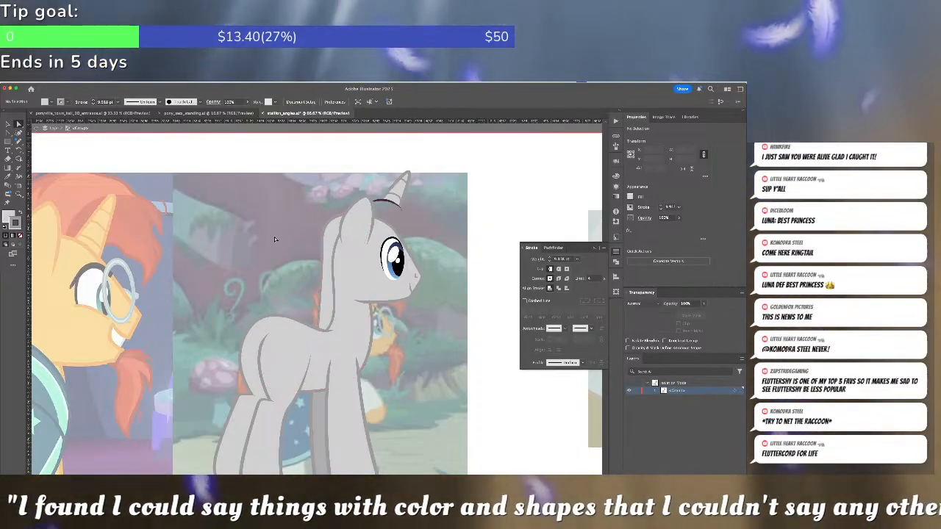
{"action": "left_click", "coordinate": [332, 321]}
{"action": "key", "text": "Delete"}
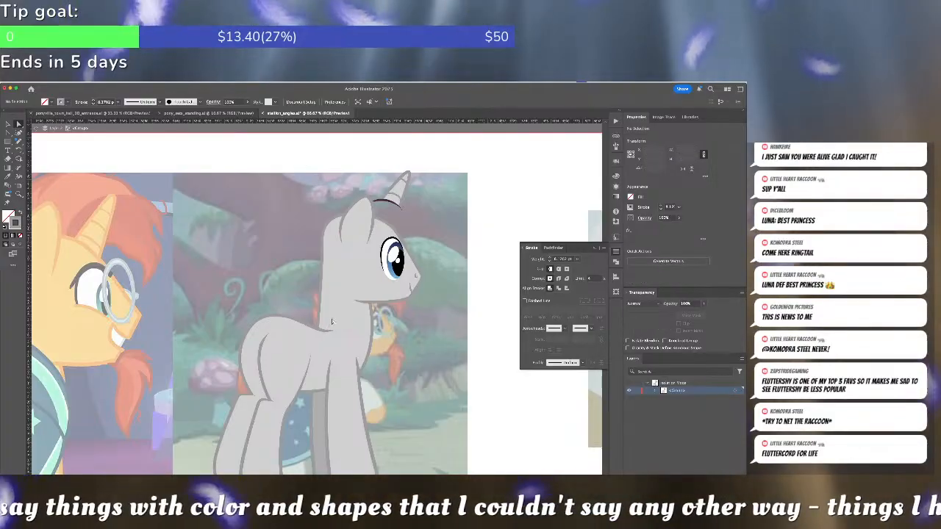
Leave the grey unicorn's group and pick up the dark blue fill and dark outline from the three-quarter Sunburst's cape collar
{"action": "scroll", "coordinate": [332, 322], "scroll_direction": "down", "scroll_amount": 5}
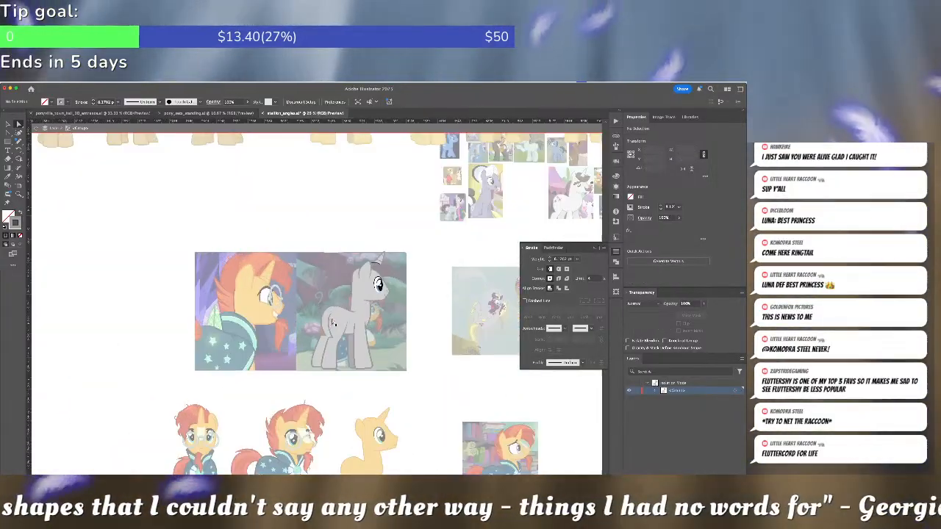
{"action": "key", "text": "Escape"}
{"action": "left_click_drag", "start_coordinate": [325, 403], "coordinate": [343, 296]}
{"action": "key", "text": "v"}
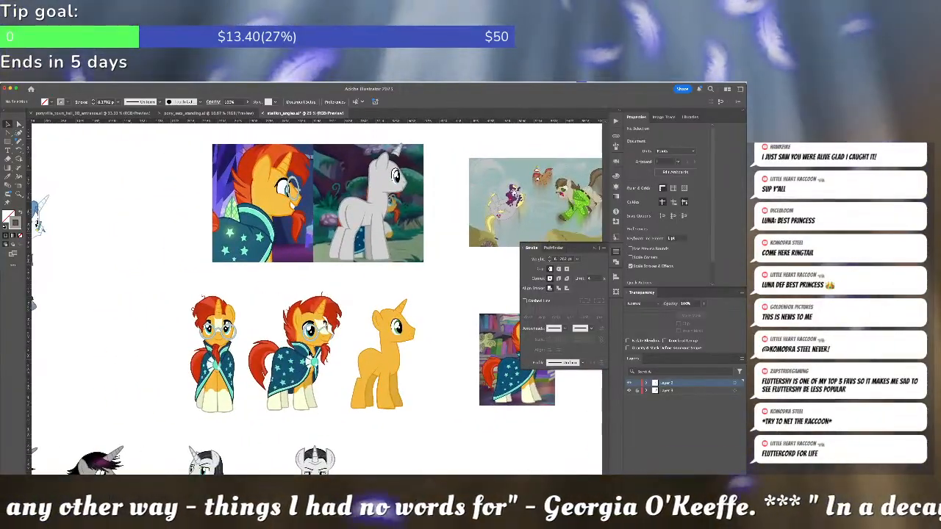
{"action": "left_click", "coordinate": [314, 334]}
{"action": "key", "text": "super+shift+a"}
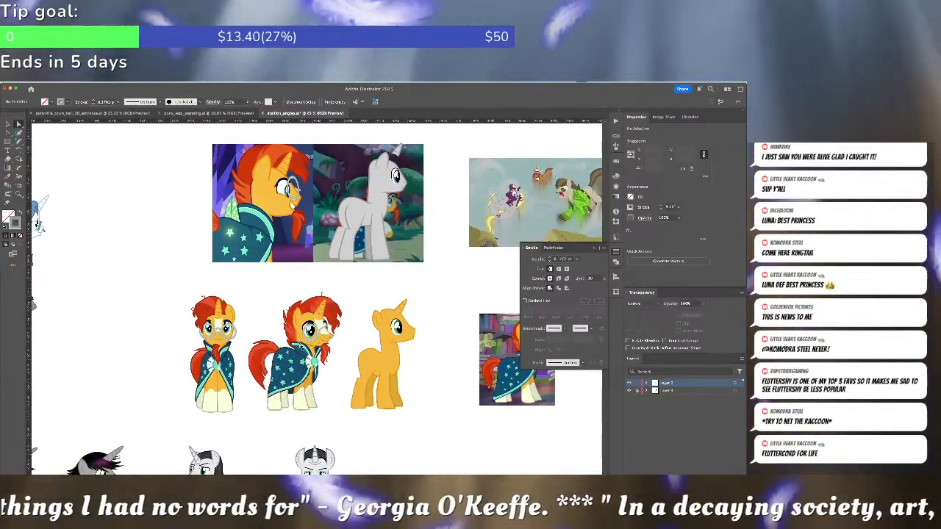
{"action": "key", "text": "a"}
{"action": "scroll", "coordinate": [299, 343], "scroll_direction": "up", "scroll_amount": 2}
{"action": "left_click", "coordinate": [297, 358]}
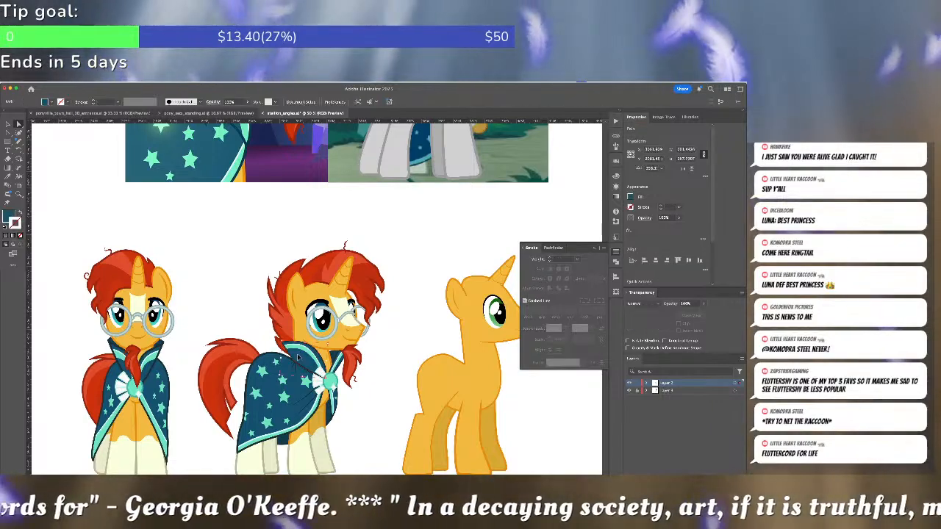
{"action": "left_click", "coordinate": [291, 356]}
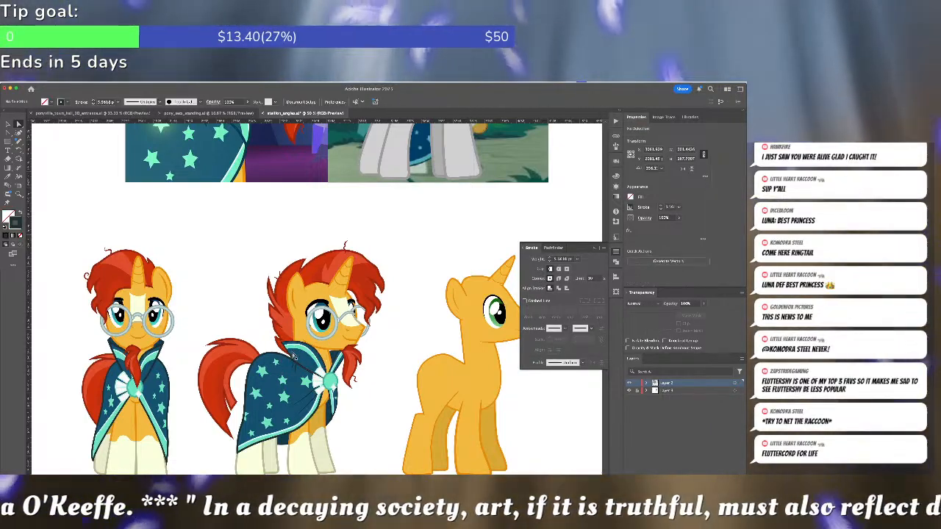
{"action": "left_click", "coordinate": [297, 352]}
{"action": "scroll", "coordinate": [299, 306], "scroll_direction": "up", "scroll_amount": 5}
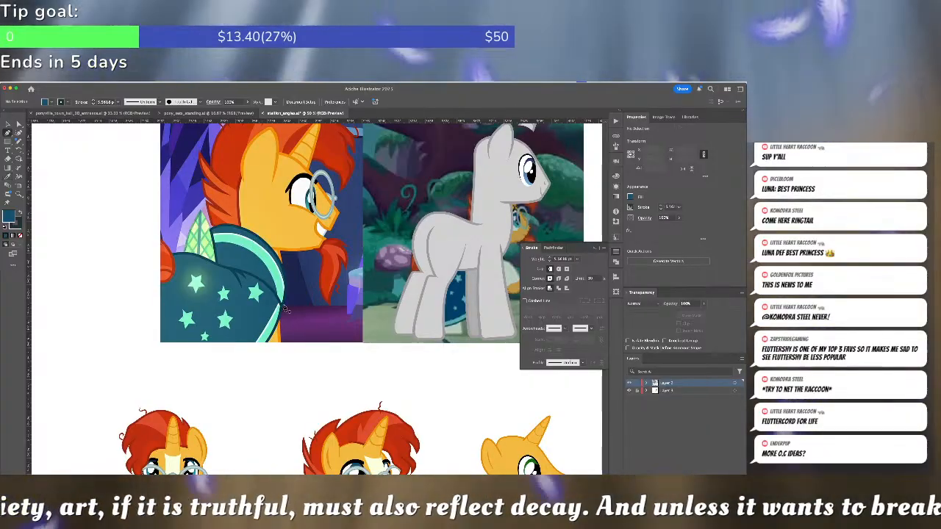
Trace the cape collar over the close-up Sunburst reference with the Pen tool and curve its edges to match
{"action": "left_click", "coordinate": [285, 310]}
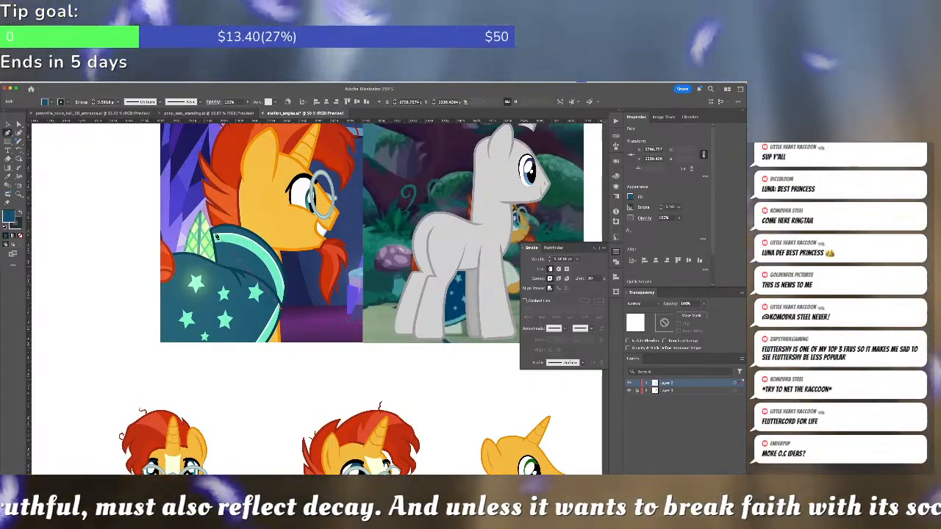
{"action": "left_click", "coordinate": [211, 232]}
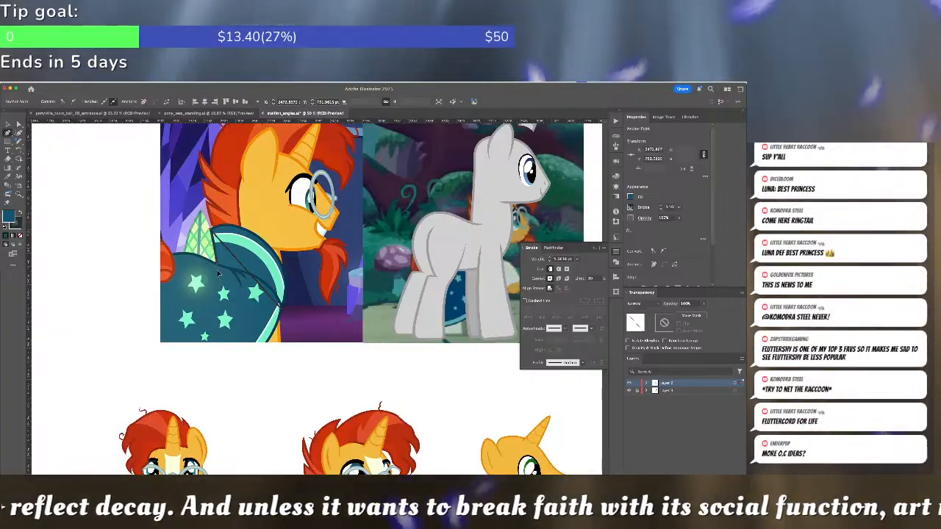
{"action": "left_click", "coordinate": [285, 311]}
{"action": "left_click", "coordinate": [18, 133]}
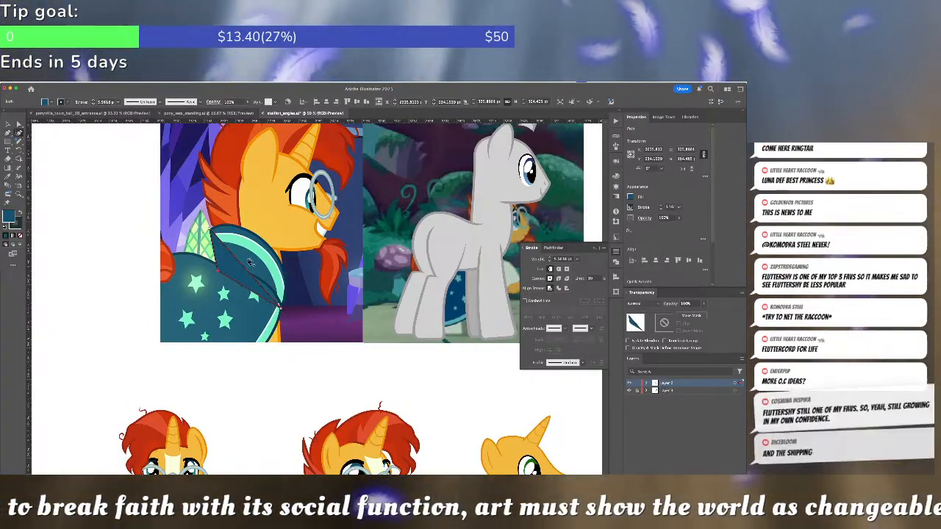
{"action": "left_click_drag", "start_coordinate": [249, 268], "coordinate": [270, 247]}
{"action": "left_click_drag", "start_coordinate": [225, 228], "coordinate": [226, 224]}
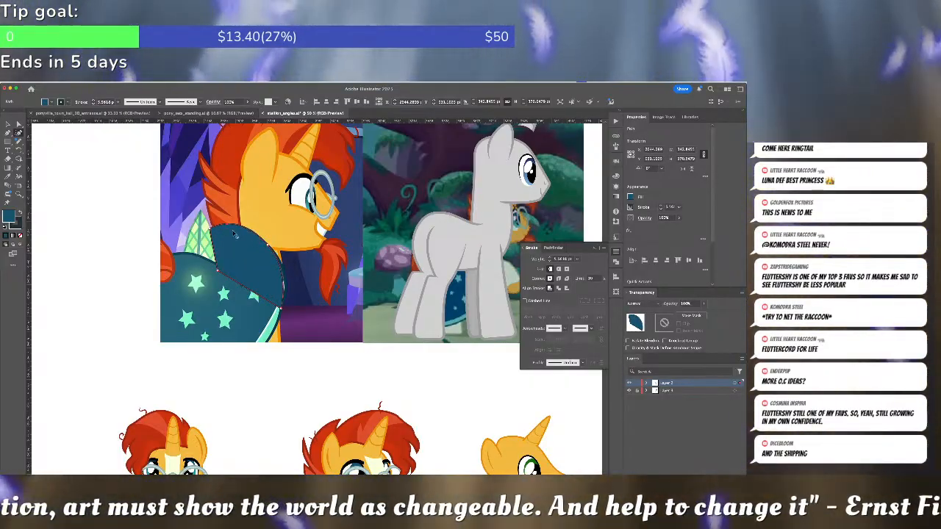
{"action": "left_click_drag", "start_coordinate": [281, 310], "coordinate": [251, 279]}
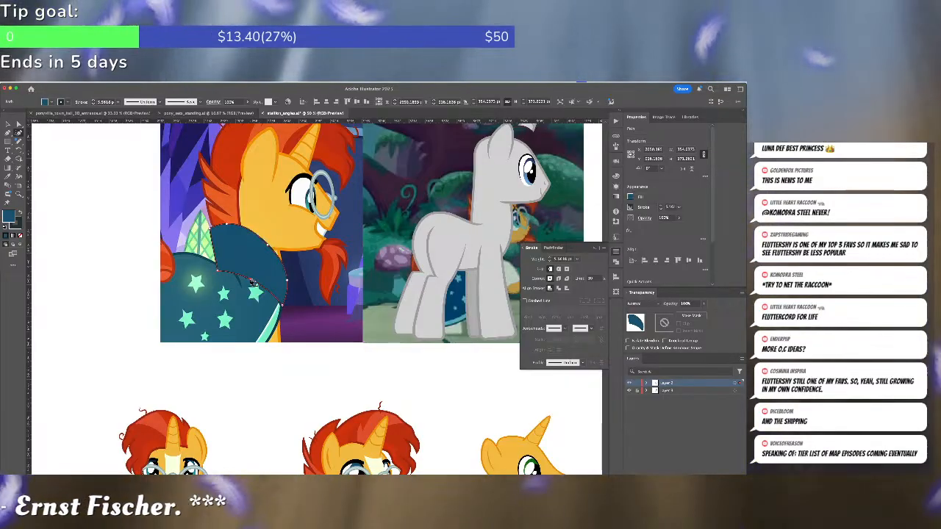
Nudge the dark blue collar shape left until the reference collar's light trim is uncovered
{"action": "key", "text": "v"}
{"action": "left_click", "coordinate": [252, 284]}
{"action": "left_click", "coordinate": [264, 263]}
{"action": "key", "text": "shift+Left"}
{"action": "key", "text": "shift+Left"}
{"action": "key", "text": "shift+Left"}
{"action": "key", "text": "shift+Left"}
{"action": "key", "text": "shift+Left"}
{"action": "key", "text": "shift+Left"}
{"action": "key", "text": "shift+Left"}
{"action": "key", "text": "shift+Left"}
{"action": "key", "text": "shift+Left"}
{"action": "key", "text": "shift+Left"}
{"action": "key", "text": "shift+Left"}
{"action": "key", "text": "shift+Left"}
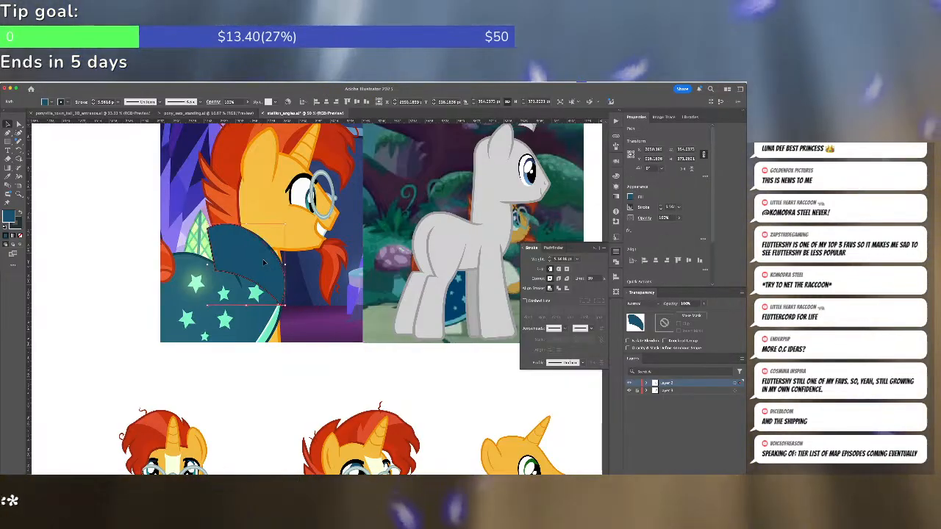
{"action": "key", "text": "shift+Left"}
{"action": "key", "text": "shift+Left"}
{"action": "key", "text": "shift+Left"}
{"action": "key", "text": "shift+Left"}
{"action": "key", "text": "shift+Left"}
{"action": "key", "text": "shift+Left"}
{"action": "key", "text": "shift+Left"}
{"action": "key", "text": "shift+Left"}
{"action": "key", "text": "shift+Left"}
{"action": "key", "text": "shift+Left"}
{"action": "key", "text": "shift+Left"}
{"action": "key", "text": "shift+Left"}
{"action": "key", "text": "shift+Left"}
{"action": "key", "text": "shift+Left"}
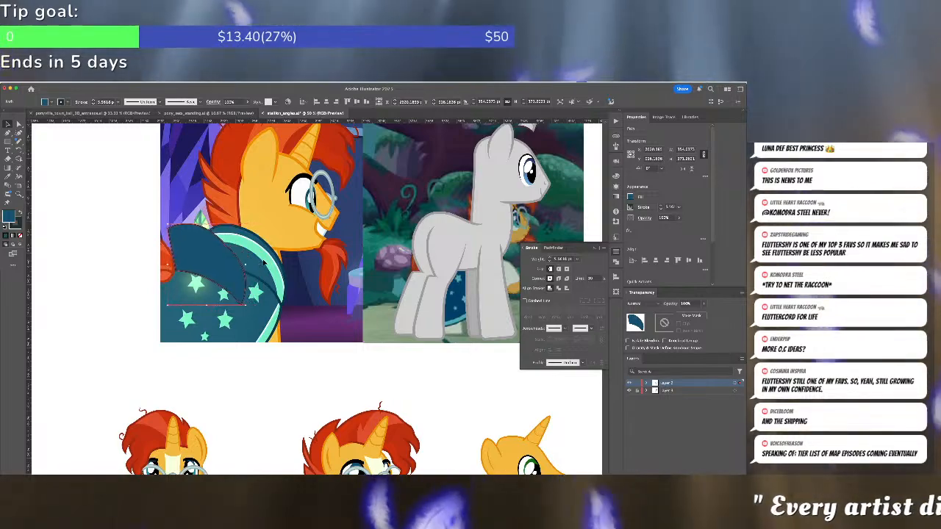
Pick up the light teal fill without outline from the three-quarter Sunburst's cape details
{"action": "key", "text": "ctrl+shift+a"}
{"action": "left_click_drag", "start_coordinate": [266, 263], "coordinate": [275, 154]}
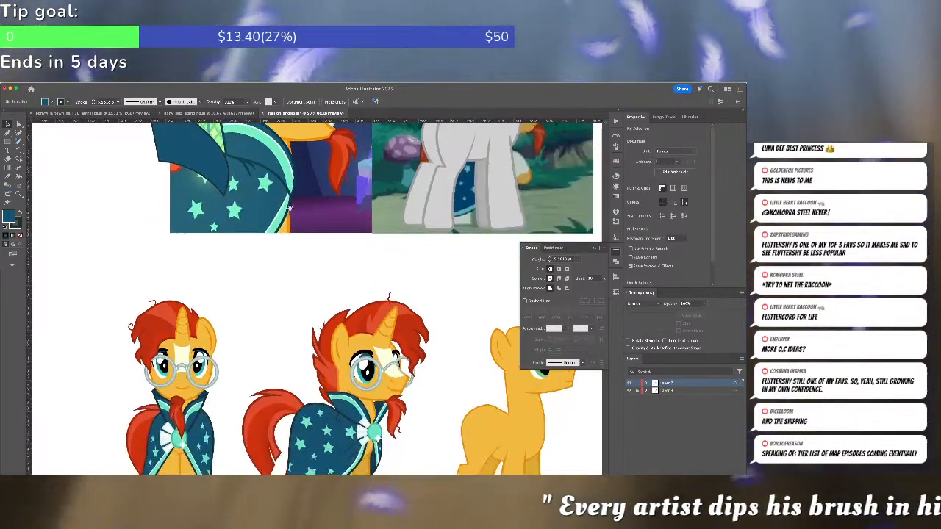
{"action": "key", "text": "a"}
{"action": "left_click", "coordinate": [343, 405]}
{"action": "left_click", "coordinate": [266, 252]}
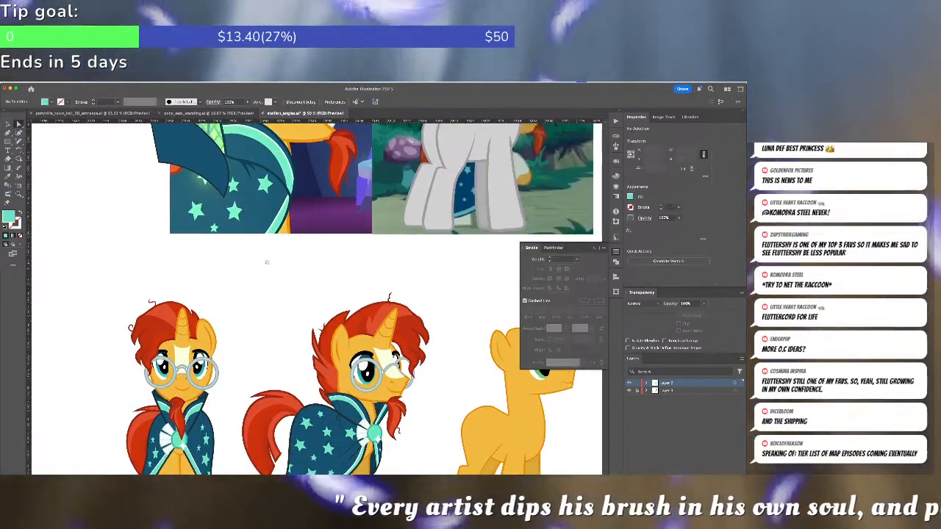
Trace the light teal trim over the close-up reference collar with the Pen tool and curve its edges to match
{"action": "left_click_drag", "start_coordinate": [241, 198], "coordinate": [236, 356]}
{"action": "left_click", "coordinate": [19, 133]}
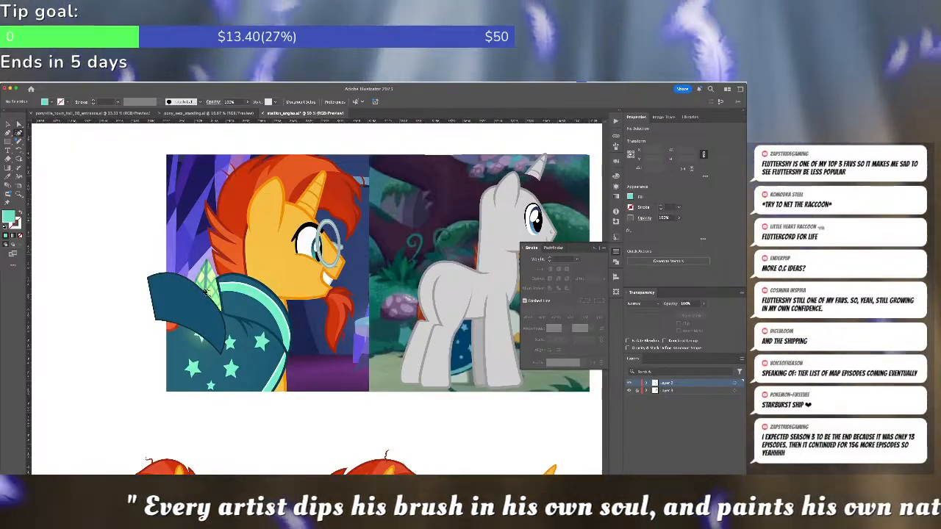
{"action": "left_click", "coordinate": [220, 293]}
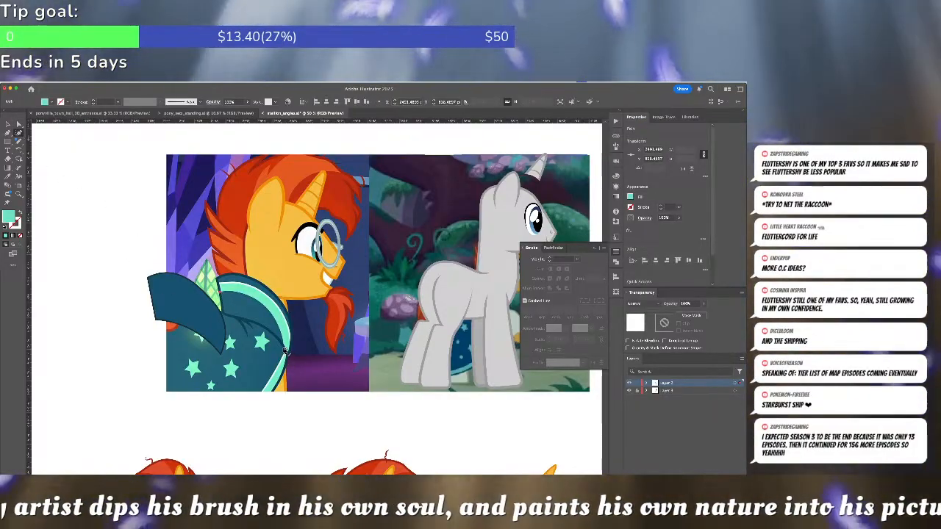
{"action": "left_click", "coordinate": [289, 357]}
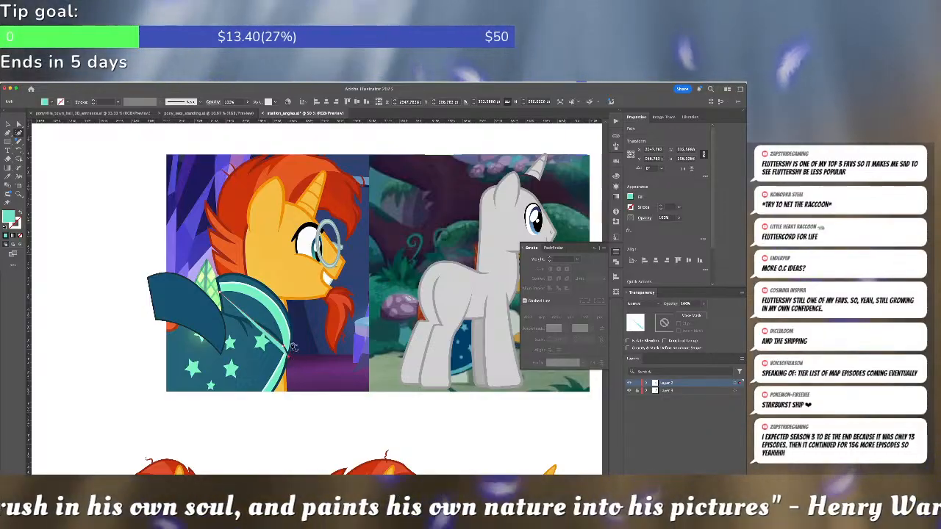
{"action": "left_click", "coordinate": [222, 293]}
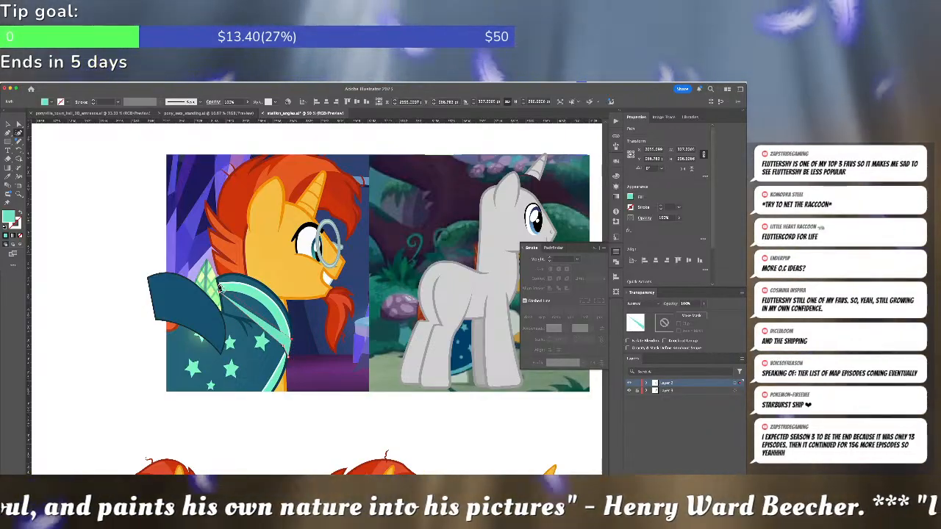
{"action": "left_click", "coordinate": [220, 286]}
{"action": "double_click", "coordinate": [222, 295]}
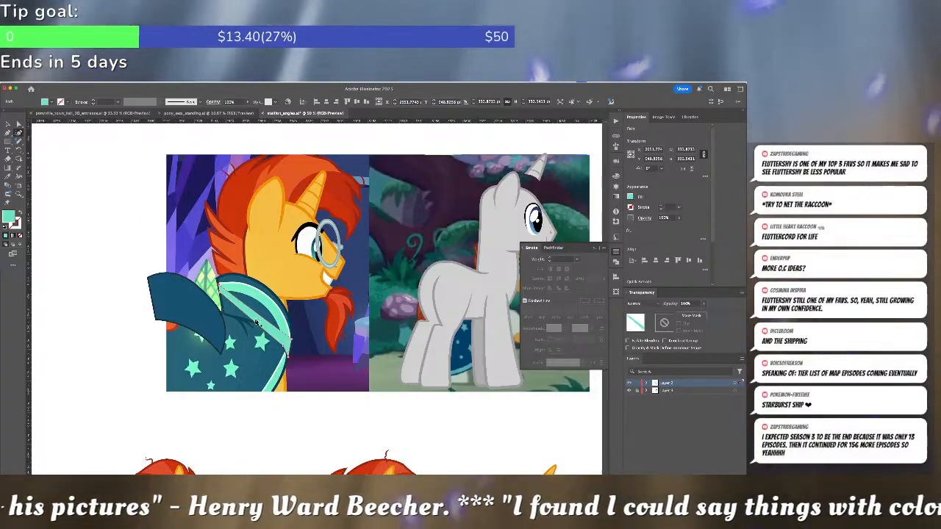
{"action": "mouse_move", "coordinate": [259, 317]}
{"action": "left_mouse_down"}
{"action": "mouse_move", "coordinate": [253, 289]}
{"action": "mouse_move", "coordinate": [250, 314]}
{"action": "mouse_move", "coordinate": [260, 295]}
{"action": "mouse_move", "coordinate": [254, 300]}
{"action": "left_mouse_up"}
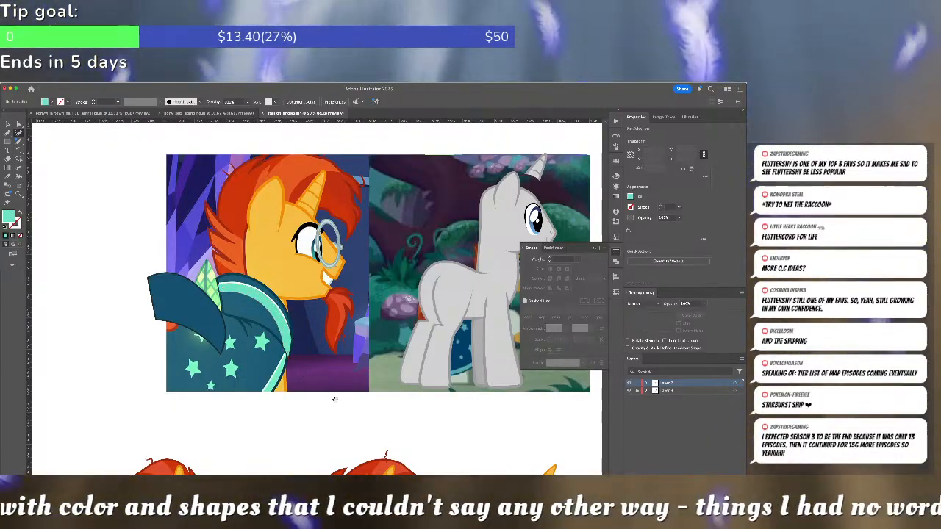
Draw a curved highlight line along the collar trim's outer edge, using the light unfilled stroke from the three-quarter Sunburst's collar
{"action": "scroll", "coordinate": [331, 397], "scroll_direction": "down", "scroll_amount": 5}
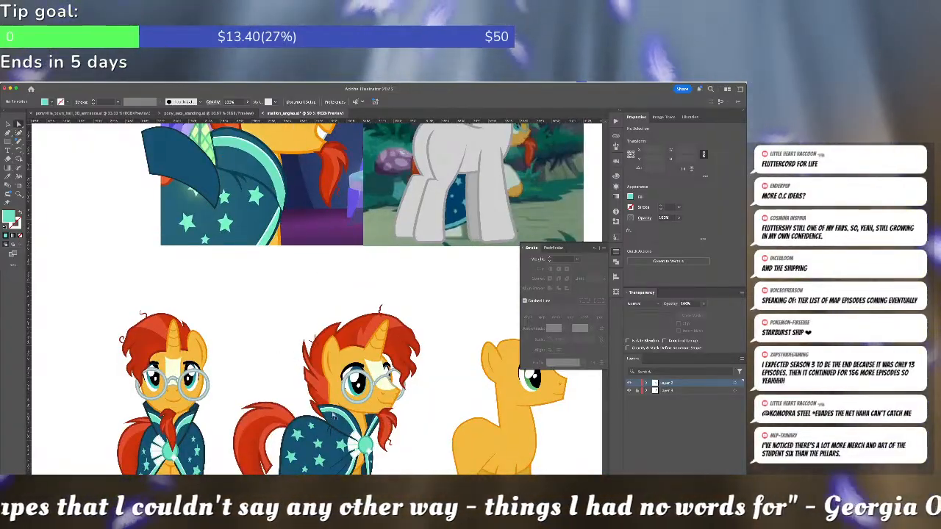
{"action": "left_click", "coordinate": [334, 410]}
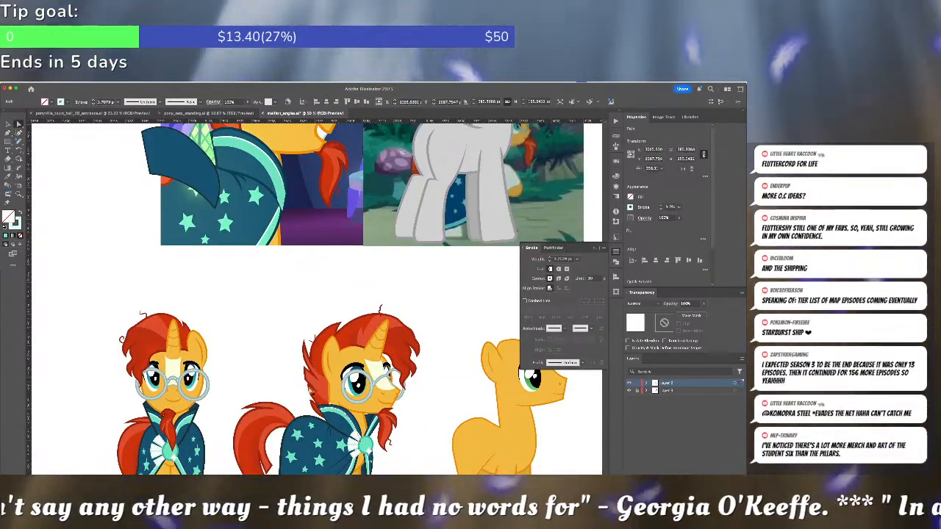
{"action": "left_click", "coordinate": [260, 302]}
{"action": "left_click_drag", "start_coordinate": [246, 257], "coordinate": [246, 259]}
{"action": "scroll", "coordinate": [249, 331], "scroll_direction": "up", "scroll_amount": 3}
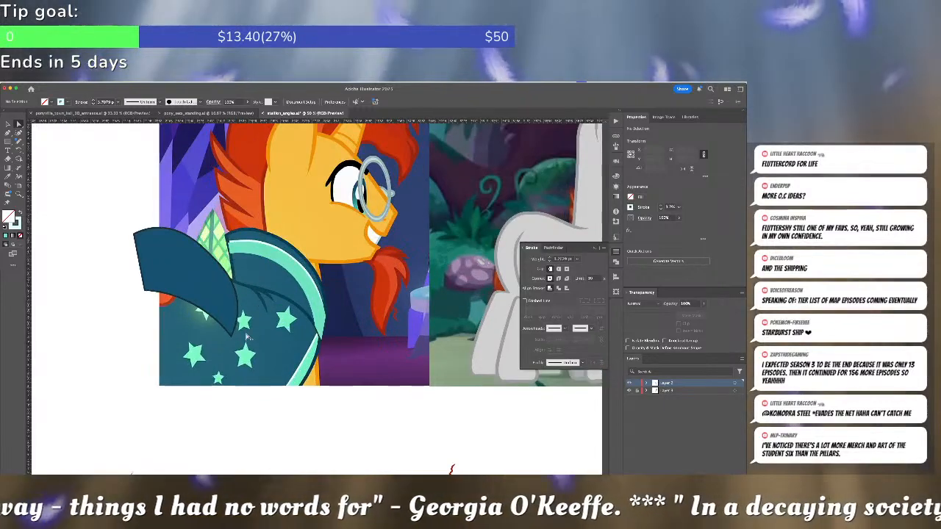
{"action": "key", "text": "p"}
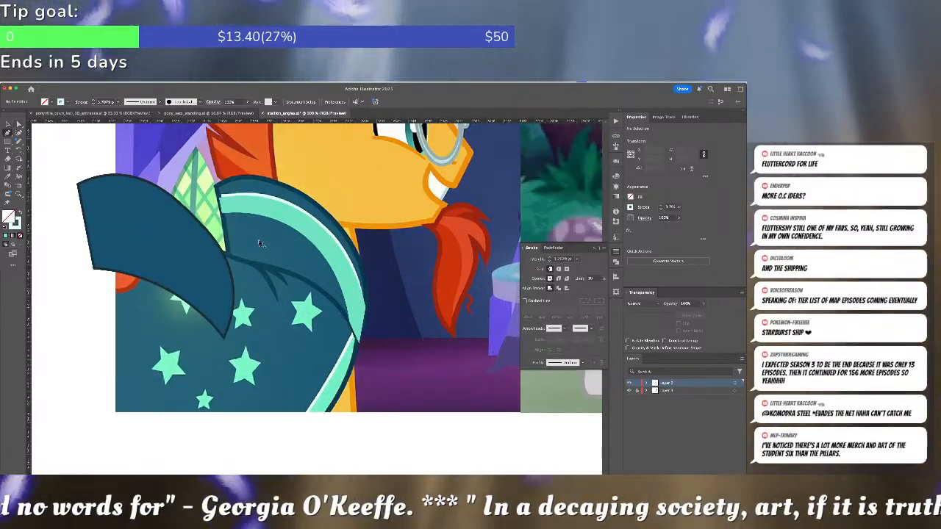
{"action": "left_click", "coordinate": [219, 198]}
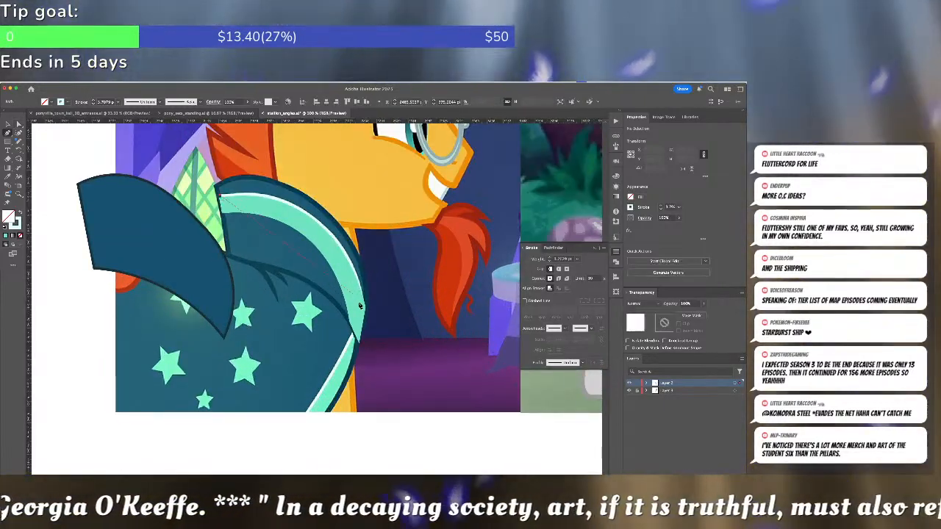
{"action": "left_click", "coordinate": [366, 309]}
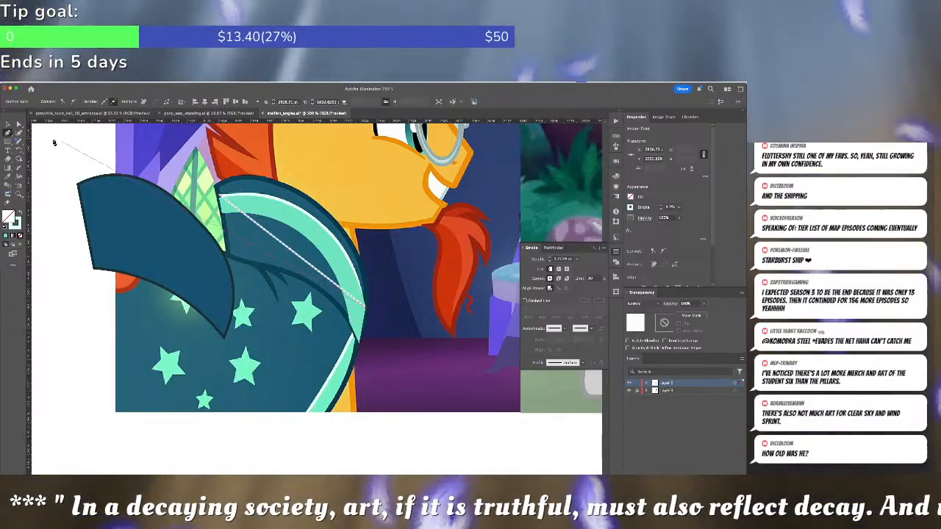
{"action": "mouse_move", "coordinate": [303, 263]}
{"action": "left_mouse_down"}
{"action": "mouse_move", "coordinate": [315, 220]}
{"action": "mouse_move", "coordinate": [296, 207]}
{"action": "left_mouse_up"}
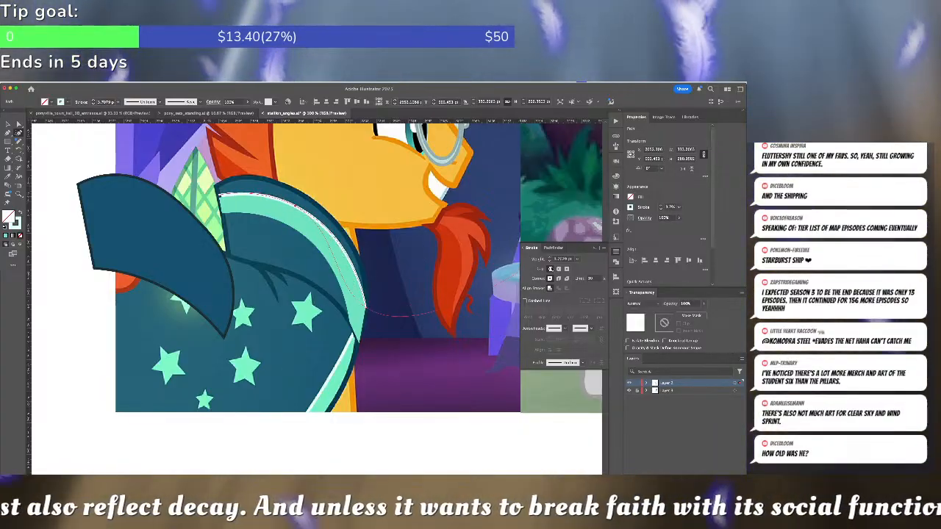
Thicken the collar's highlight line to 11 pt and shift its lower end point slightly toward the trim's outer edge
{"action": "left_click", "coordinate": [549, 257]}
{"action": "left_click", "coordinate": [550, 257]}
{"action": "left_click", "coordinate": [550, 258]}
{"action": "left_click", "coordinate": [550, 257]}
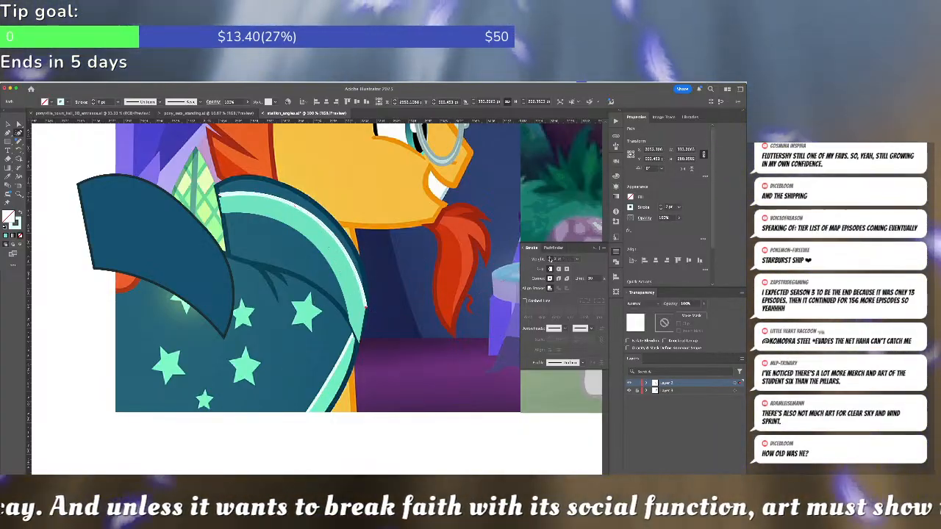
{"action": "left_click", "coordinate": [550, 257]}
{"action": "left_click", "coordinate": [550, 257]}
{"action": "left_click", "coordinate": [550, 257]}
{"action": "left_click", "coordinate": [550, 258]}
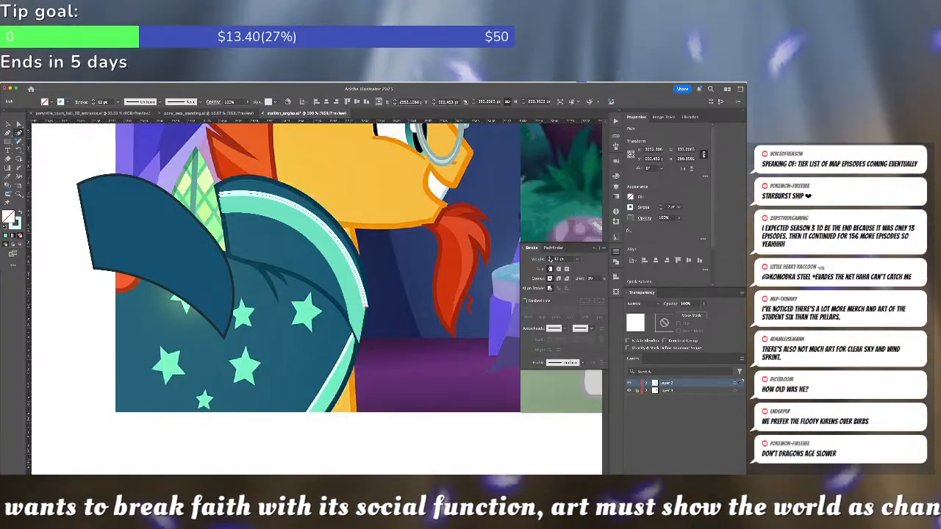
{"action": "left_click", "coordinate": [549, 257]}
{"action": "key", "text": "a"}
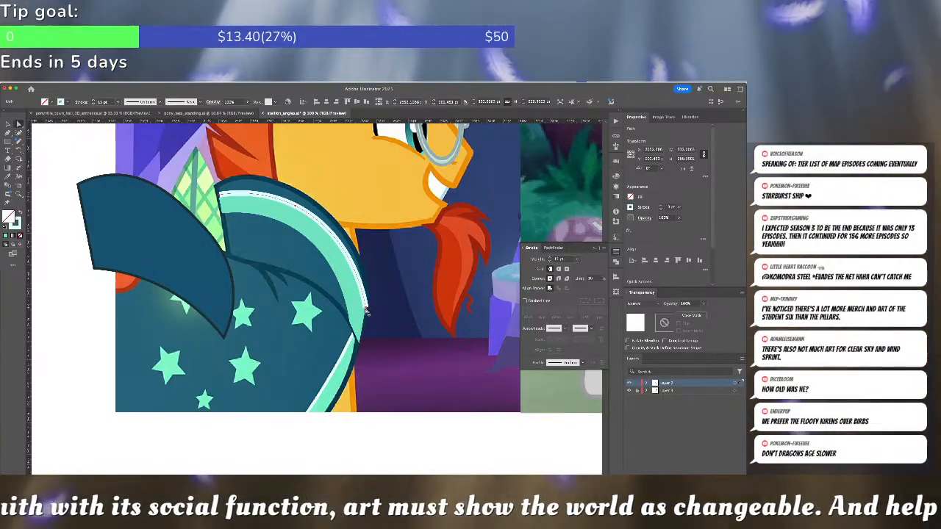
{"action": "left_click", "coordinate": [366, 313]}
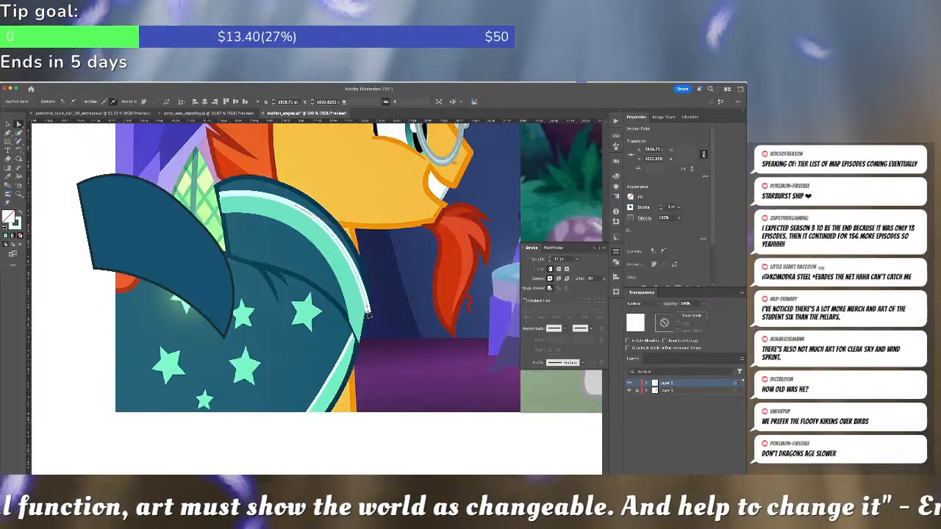
{"action": "left_click_drag", "start_coordinate": [368, 312], "coordinate": [369, 313]}
{"action": "key", "text": "super+shift+a"}
Nudge the dark blue collar shape back right over the reference collar and set its outline to 7 pt
{"action": "key", "text": "v"}
{"action": "left_click", "coordinate": [207, 243]}
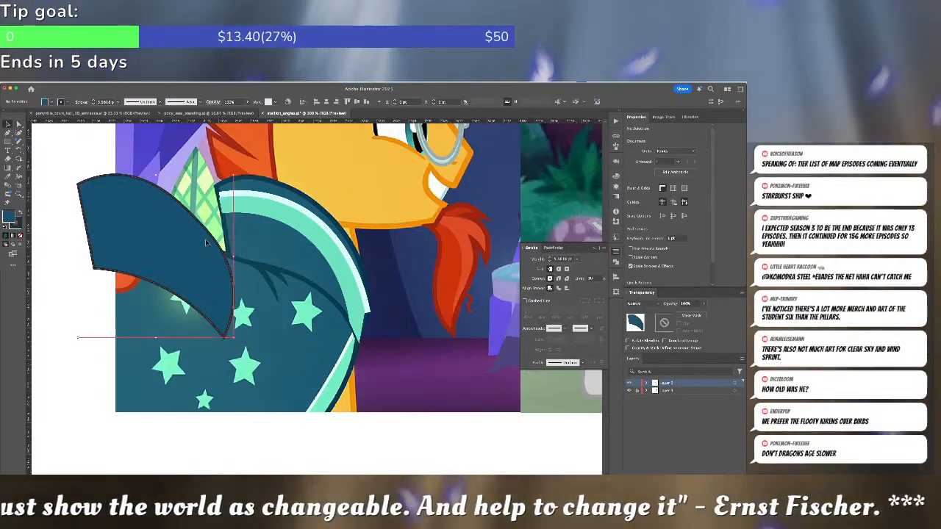
{"action": "key", "text": "shift+Right"}
{"action": "key", "text": "shift+Right"}
{"action": "key", "text": "shift+Right"}
{"action": "key", "text": "shift+Right"}
{"action": "key", "text": "shift+Right"}
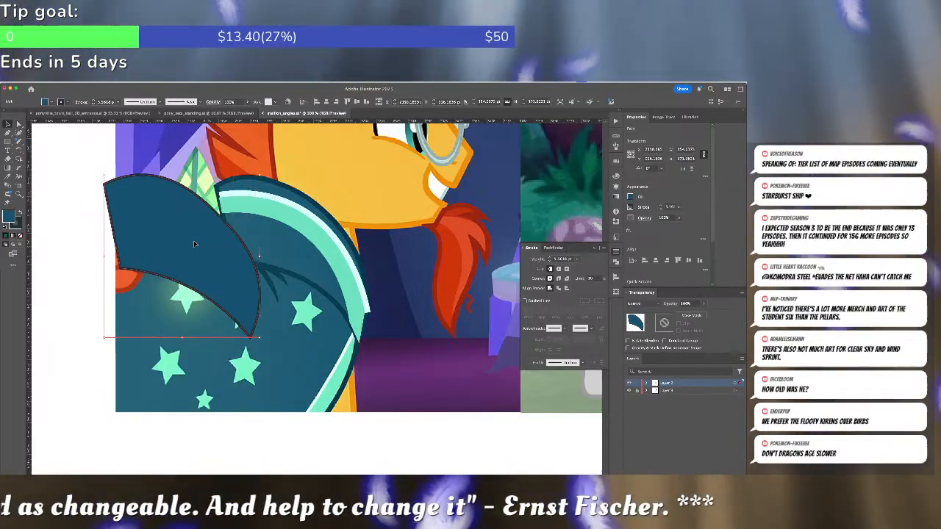
{"action": "key", "text": "shift+Right"}
{"action": "key", "text": "shift+Right"}
{"action": "key", "text": "shift+Right"}
{"action": "key", "text": "shift+Right"}
{"action": "key", "text": "shift+Right"}
{"action": "key", "text": "shift+Right"}
{"action": "key", "text": "shift+Right"}
{"action": "key", "text": "shift+Right"}
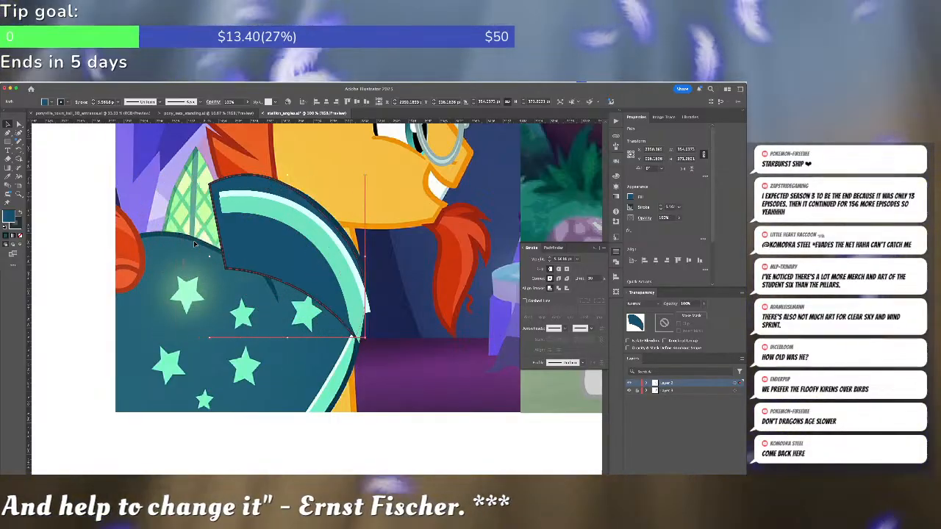
{"action": "key", "text": "shift+Right"}
{"action": "key", "text": "shift+Right"}
{"action": "key", "text": "shift+Right"}
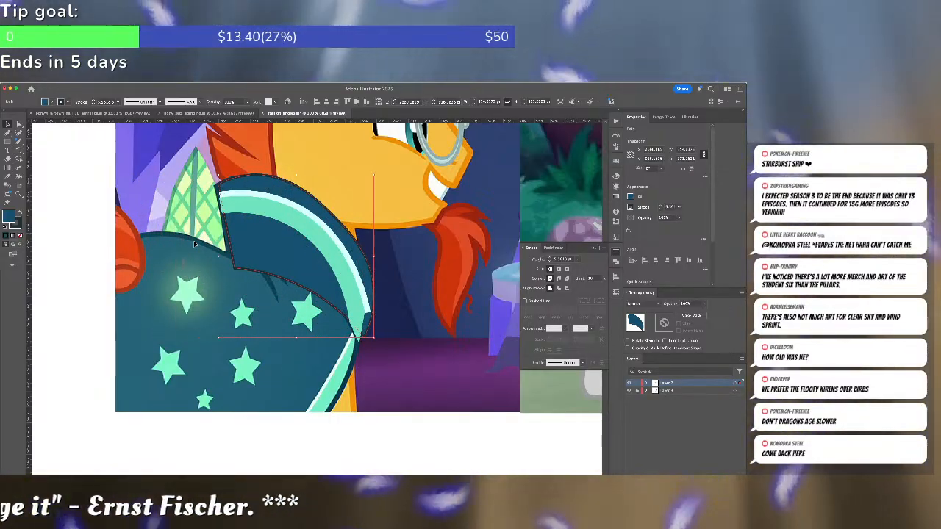
{"action": "key", "text": "Left"}
{"action": "key", "text": "Left"}
{"action": "key", "text": "Left"}
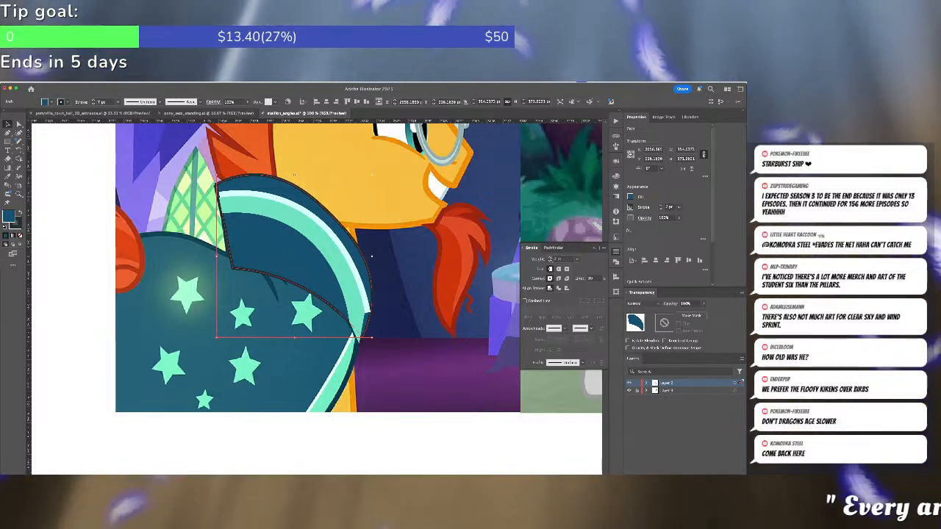
Split the collar into a dark blue fill without outline and an unfilled copy in front that keeps the dark outline
{"action": "left_click", "coordinate": [354, 215]}
{"action": "left_click", "coordinate": [294, 197]}
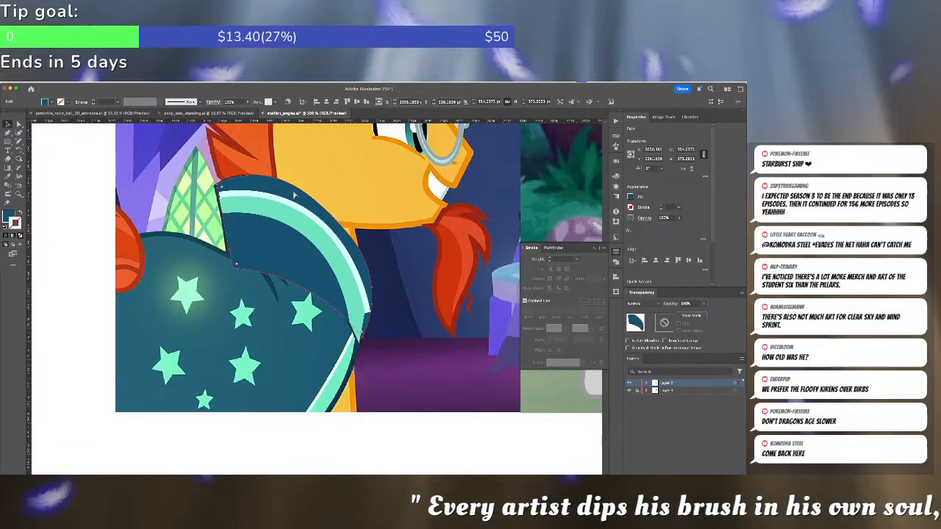
{"action": "key", "text": "super+shift+]"}
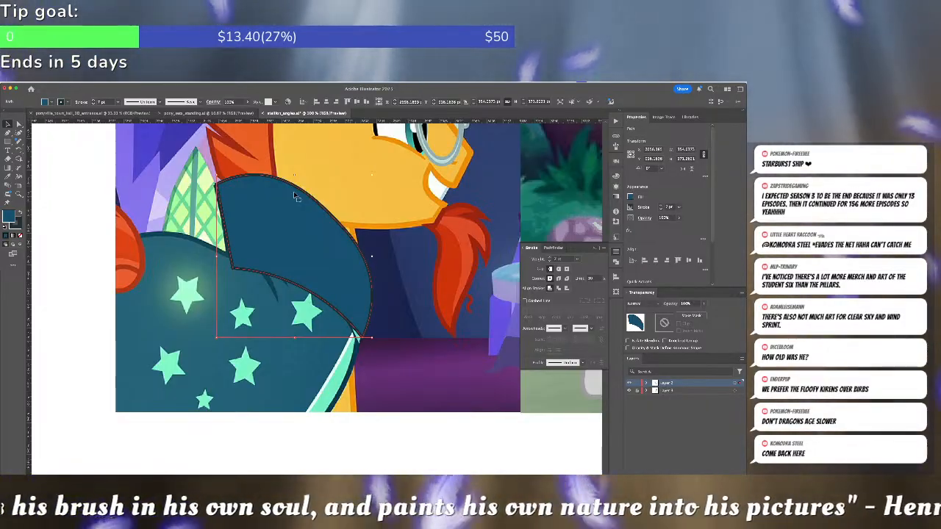
{"action": "key", "text": "super+z"}
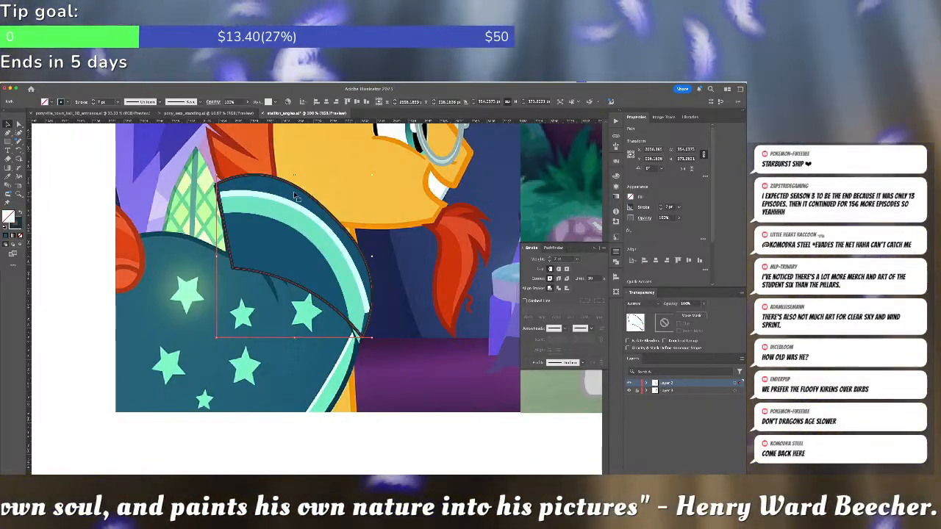
{"action": "key", "text": "super+shift+a"}
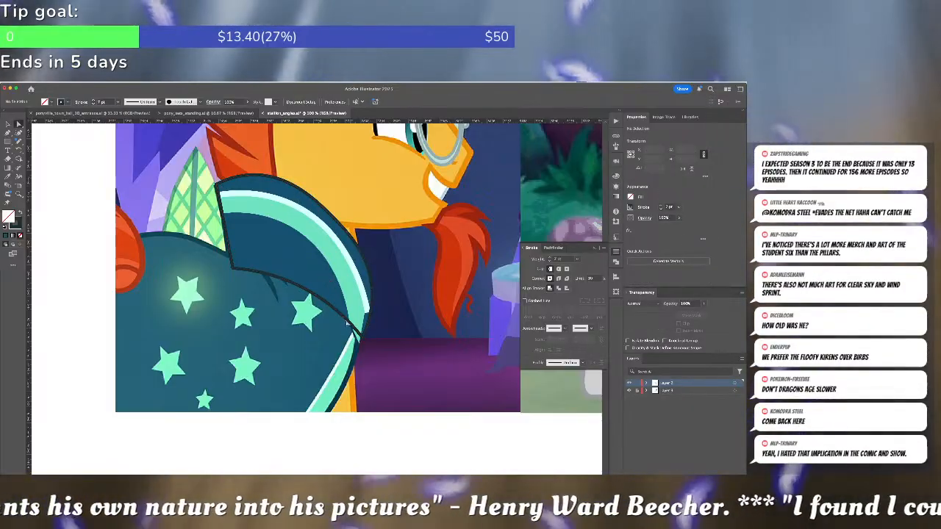
Nudge the outline-free dark blue collar fill left, clear of most of the reference collar
{"action": "left_click", "coordinate": [369, 279]}
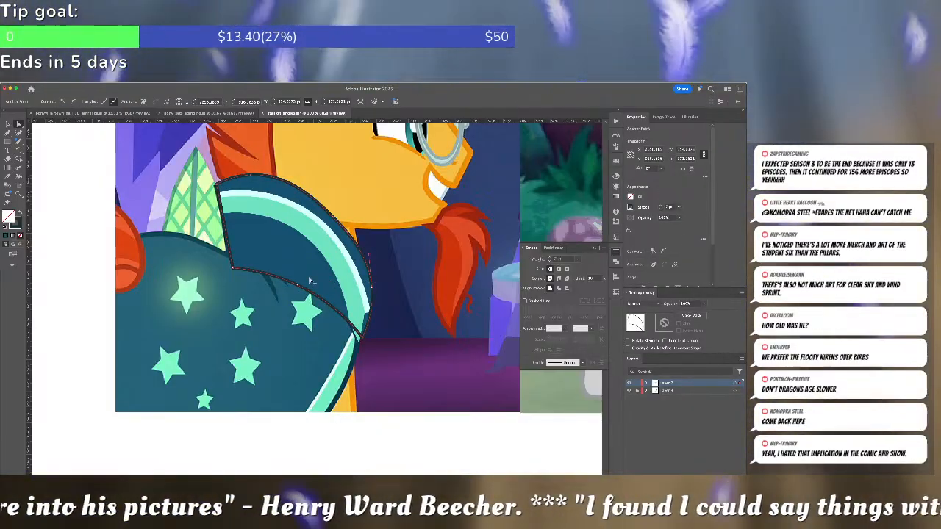
{"action": "left_click", "coordinate": [309, 281]}
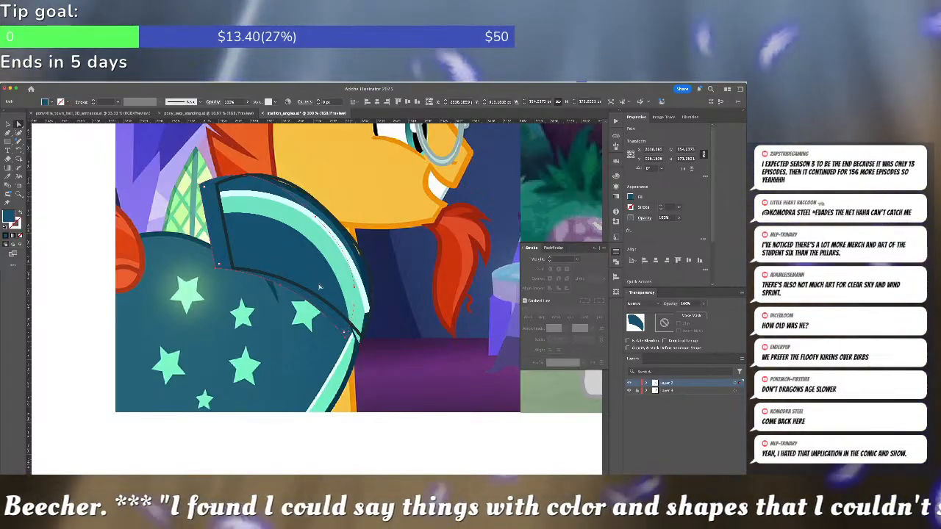
{"action": "key", "text": "shift+Left"}
{"action": "key", "text": "shift+Left"}
{"action": "key", "text": "shift+Left"}
{"action": "key", "text": "shift+Left"}
{"action": "key", "text": "shift+Left"}
{"action": "key", "text": "shift+Left"}
{"action": "key", "text": "shift+Left"}
{"action": "key", "text": "shift+Left"}
{"action": "key", "text": "shift+Left"}
{"action": "key", "text": "shift+Left"}
{"action": "key", "text": "shift+Left"}
{"action": "key", "text": "shift+Left"}
{"action": "key", "text": "shift+Left"}
{"action": "key", "text": "shift+Left"}
{"action": "key", "text": "shift+Left"}
{"action": "key", "text": "shift+Left"}
{"action": "key", "text": "shift+Left"}
{"action": "key", "text": "shift+Left"}
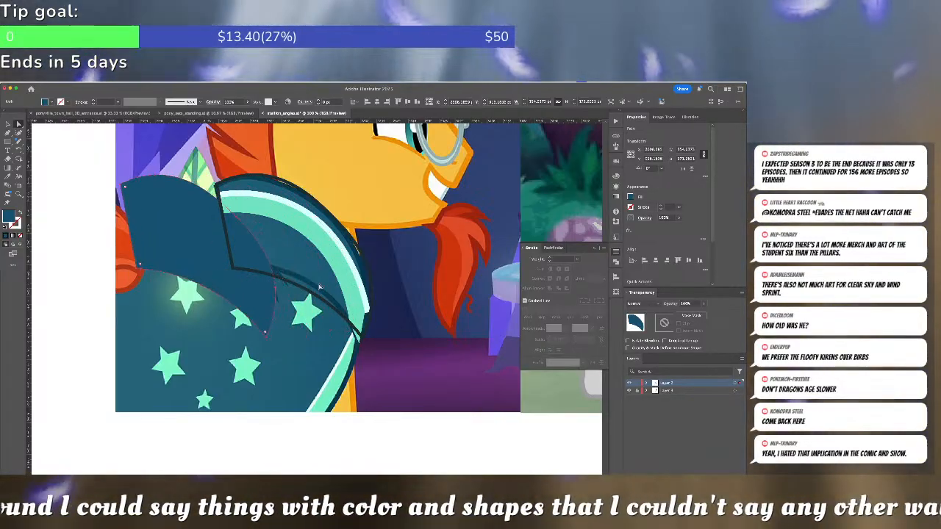
{"action": "key", "text": "shift+Left"}
{"action": "key", "text": "shift+Left"}
{"action": "key", "text": "shift+Left"}
{"action": "key", "text": "shift+Left"}
{"action": "key", "text": "shift+Left"}
{"action": "key", "text": "shift+Left"}
{"action": "key", "text": "shift+Left"}
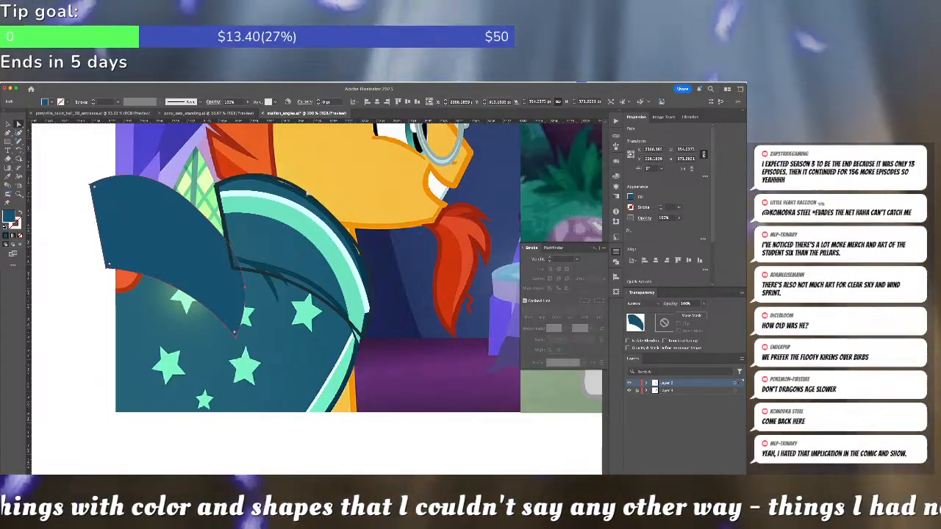
Reshape the curves along the upper and front edges of the dark collar outline to follow the reference
{"action": "left_click", "coordinate": [318, 202]}
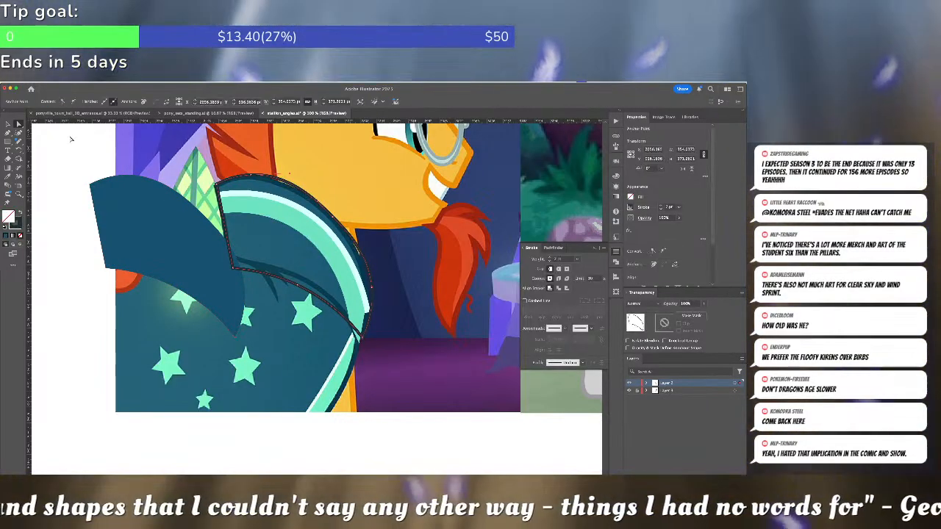
{"action": "left_click", "coordinate": [9, 124]}
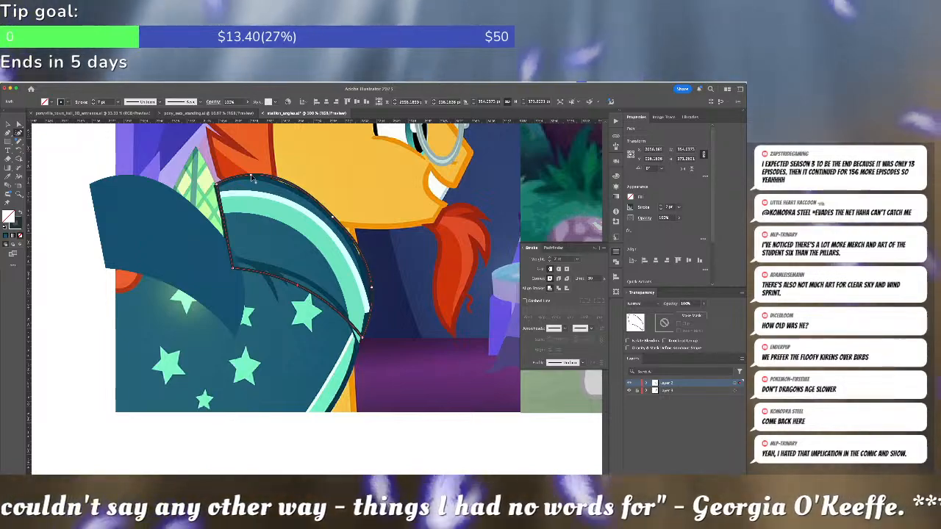
{"action": "left_click_drag", "start_coordinate": [244, 178], "coordinate": [241, 178]}
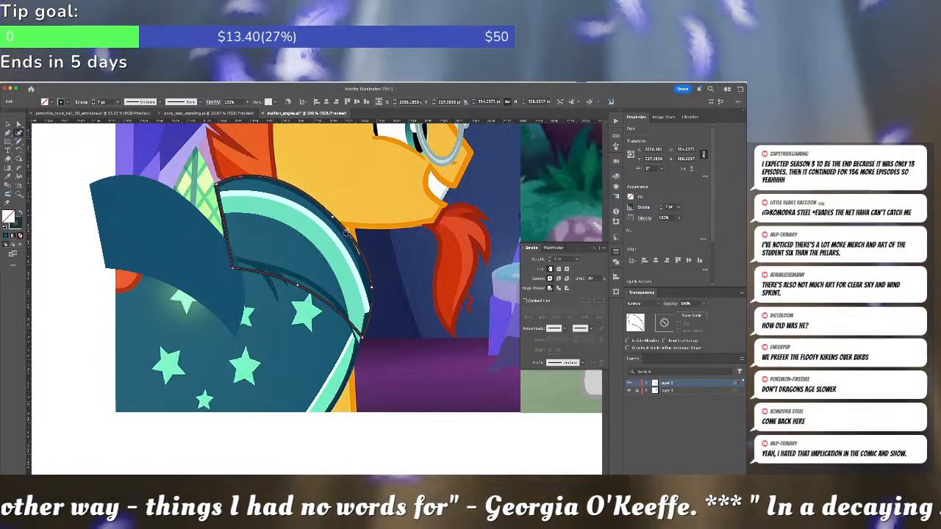
{"action": "left_click_drag", "start_coordinate": [333, 218], "coordinate": [331, 221]}
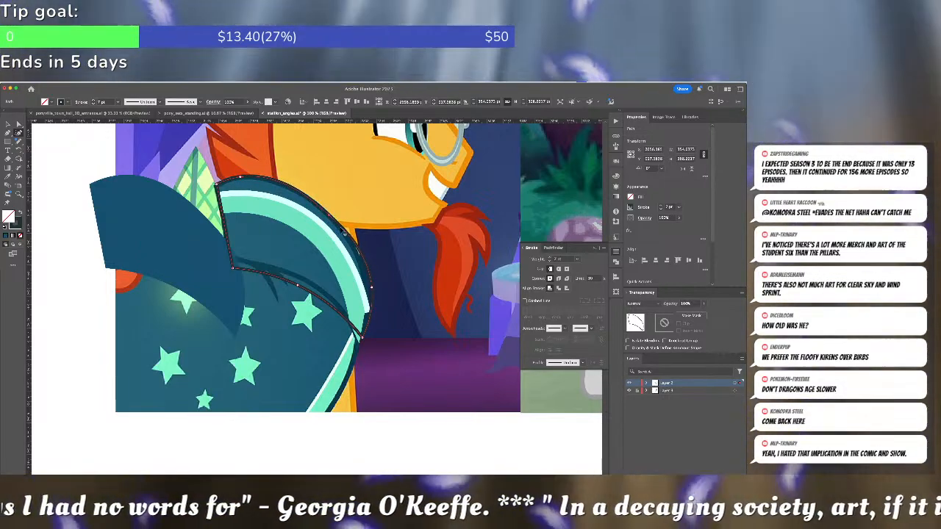
{"action": "left_click_drag", "start_coordinate": [371, 288], "coordinate": [367, 292]}
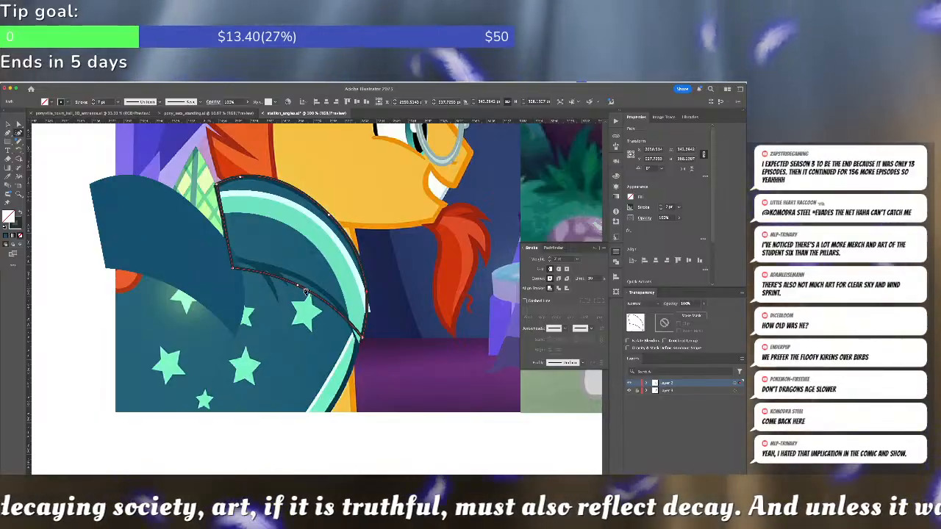
Adjust the dark collar outline's lower tip, move the dark blue fill back underneath, and match its front edge to the outline
{"action": "left_click_drag", "start_coordinate": [363, 339], "coordinate": [360, 346]}
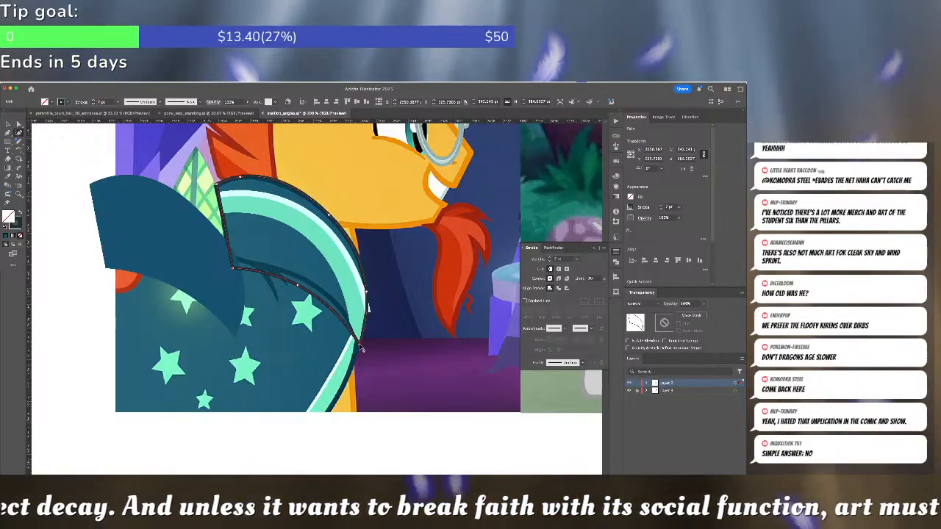
{"action": "key", "text": "a"}
{"action": "left_click_drag", "start_coordinate": [124, 230], "coordinate": [253, 236]}
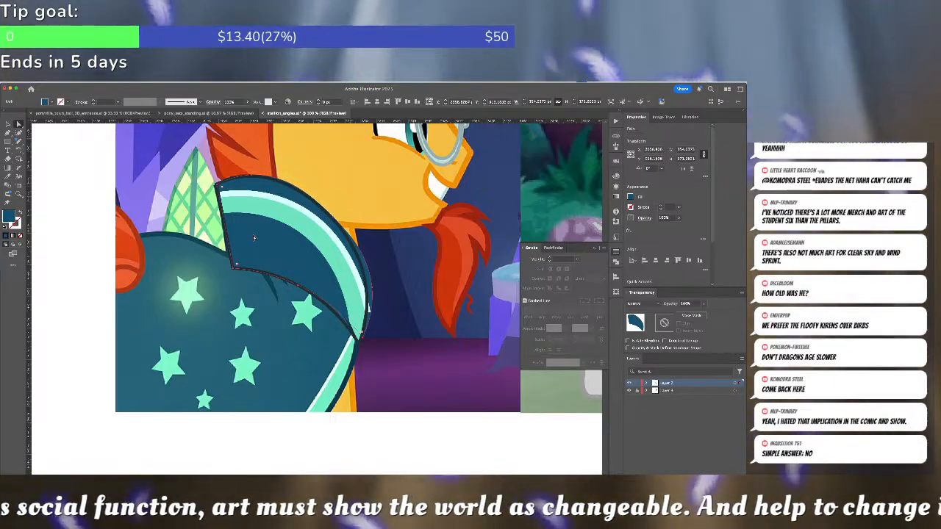
{"action": "left_click", "coordinate": [363, 342]}
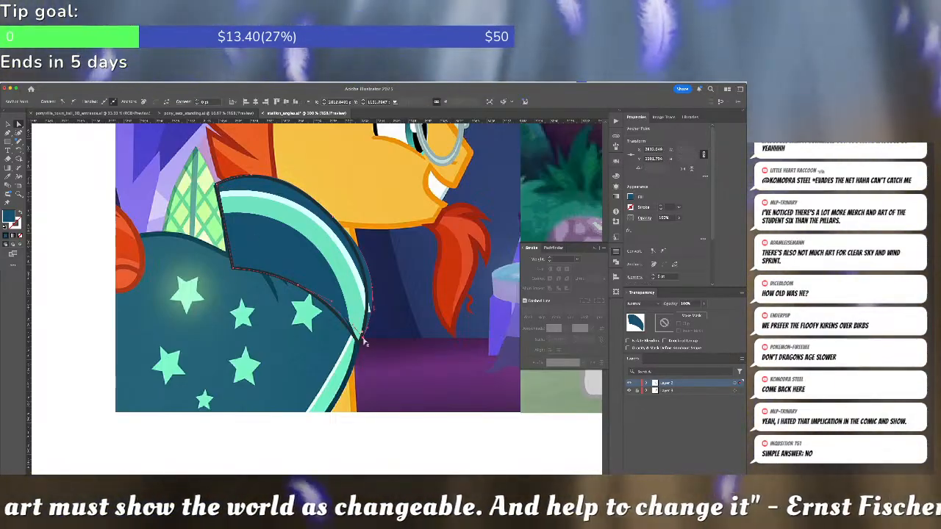
{"action": "left_click", "coordinate": [368, 291]}
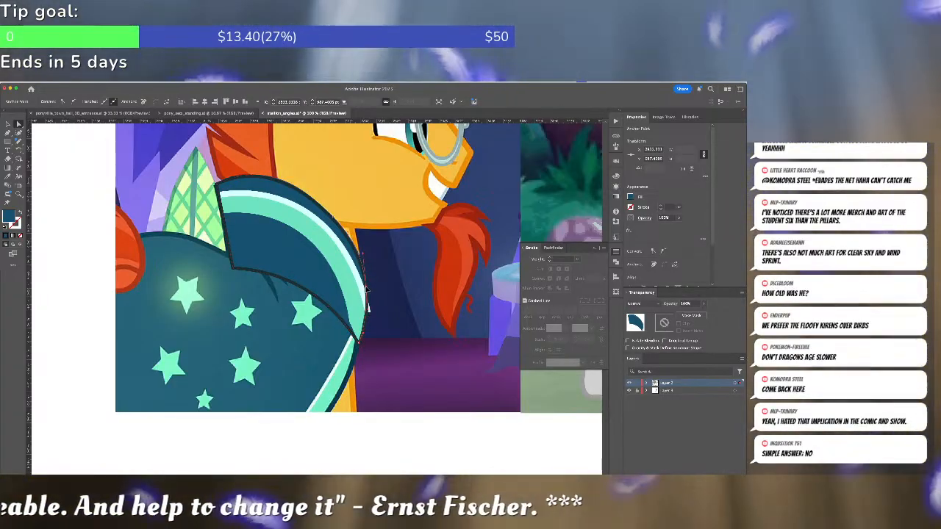
Erase the white highlight's end where it sticks out past the collar's front outline
{"action": "key", "text": "super+shift+a"}
{"action": "scroll", "coordinate": [364, 302], "scroll_direction": "up", "scroll_amount": 2}
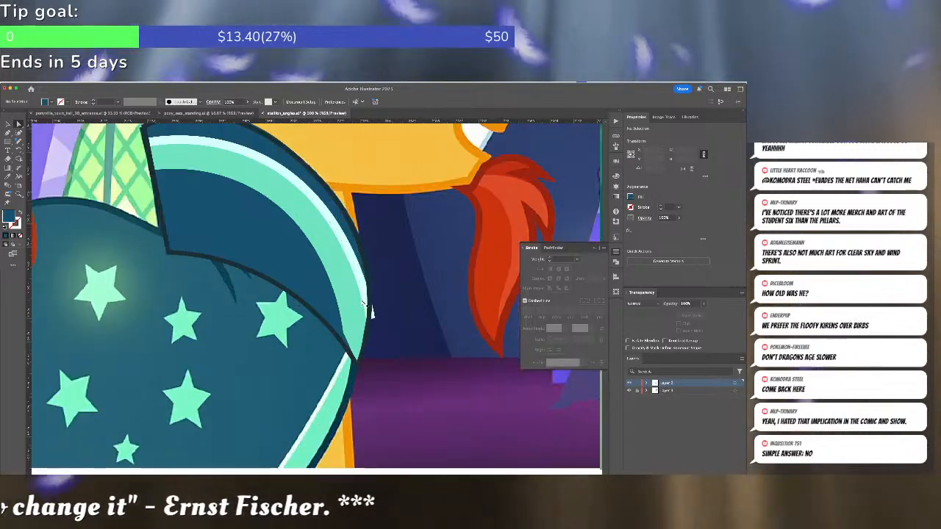
{"action": "left_click", "coordinate": [336, 351]}
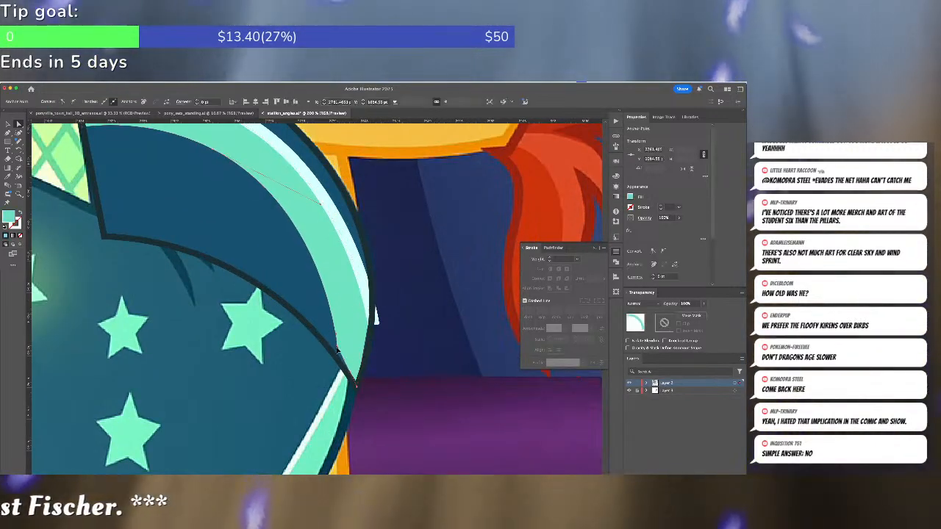
{"action": "key", "text": "super+shift+a"}
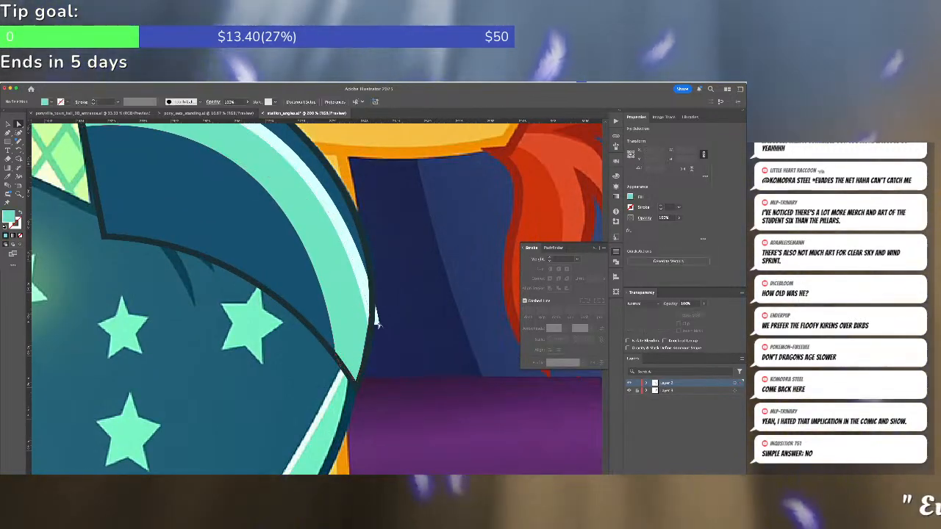
{"action": "left_click", "coordinate": [360, 278]}
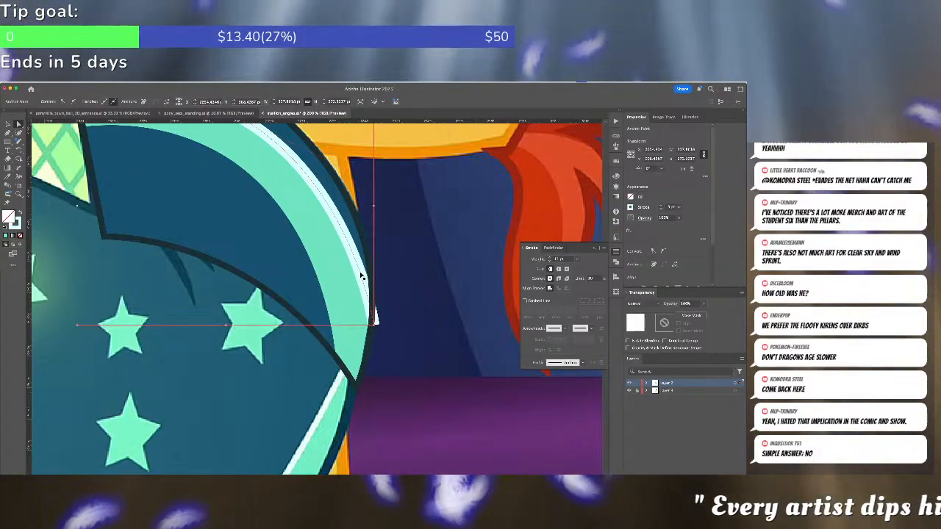
{"action": "key", "text": "shift+e"}
{"action": "left_click_drag", "start_coordinate": [379, 300], "coordinate": [376, 337]}
{"action": "left_click_drag", "start_coordinate": [380, 297], "coordinate": [379, 301]}
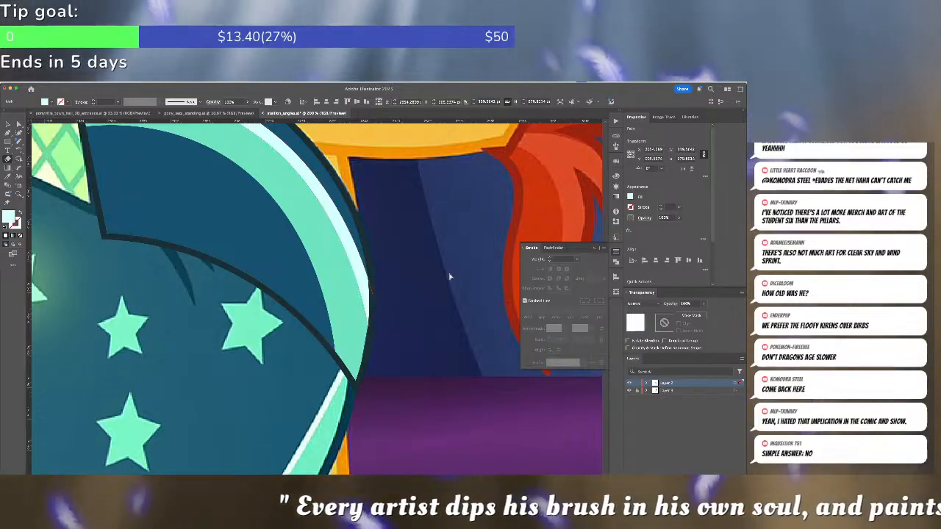
Move the finished collar horizontally clear of the reference collar toward the second reference image, and deselect it
{"action": "scroll", "coordinate": [450, 277], "scroll_direction": "down", "scroll_amount": 10}
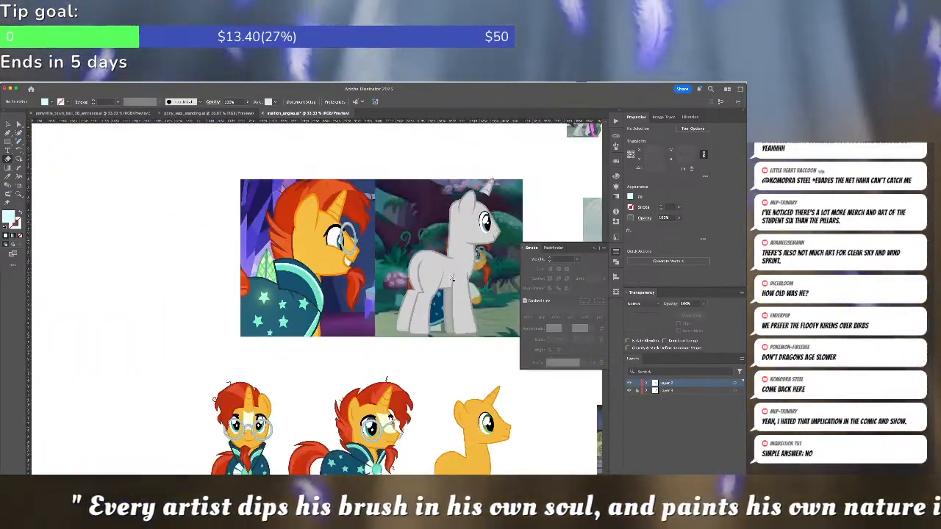
{"action": "scroll", "coordinate": [450, 277], "scroll_direction": "up", "scroll_amount": 5}
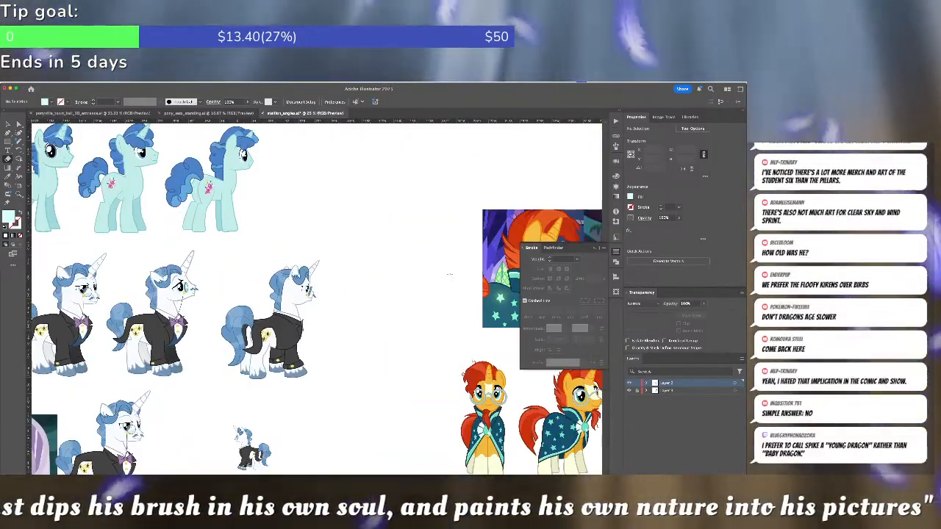
{"action": "left_click_drag", "start_coordinate": [453, 312], "coordinate": [258, 260]}
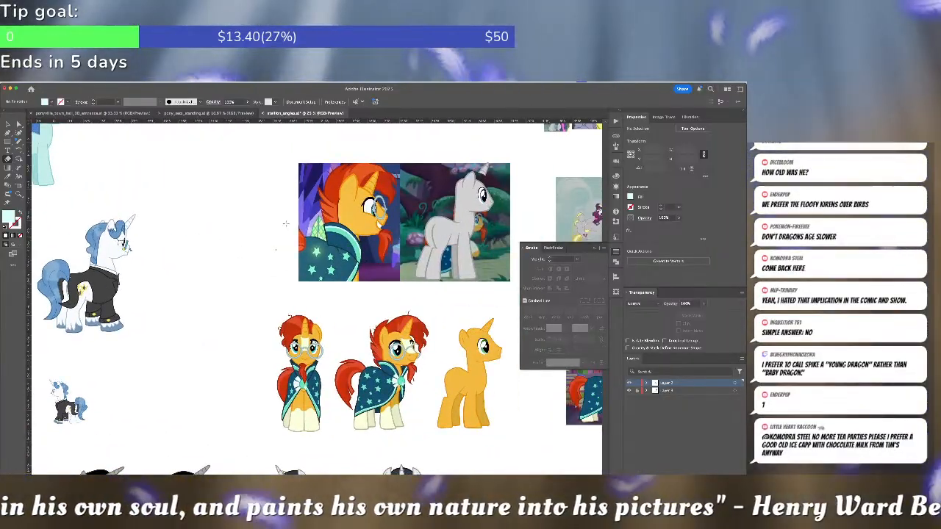
{"action": "key", "text": "v"}
{"action": "mouse_move", "coordinate": [348, 248]}
{"action": "left_mouse_down"}
{"action": "mouse_move", "coordinate": [371, 283]}
{"action": "mouse_move", "coordinate": [417, 251]}
{"action": "mouse_move", "coordinate": [402, 254]}
{"action": "left_mouse_up"}
{"action": "key", "text": "super+shift+a"}
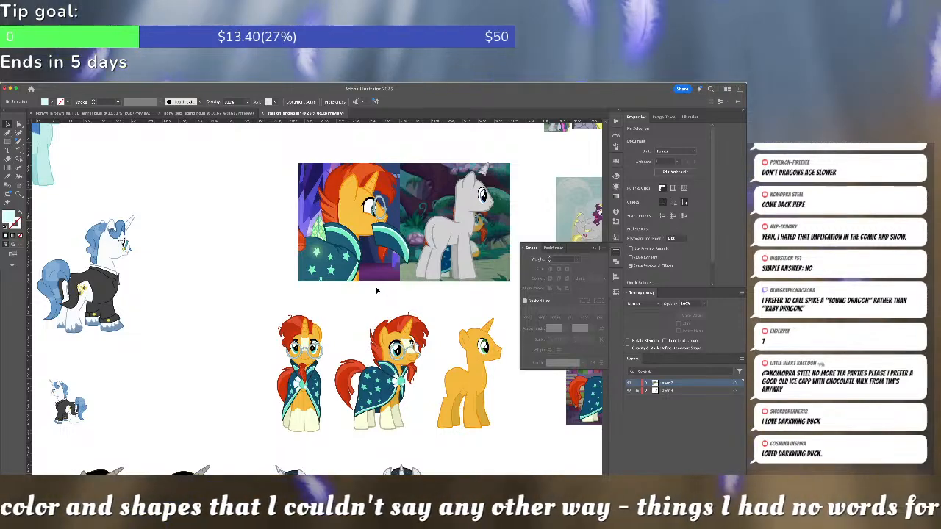
{"action": "key", "text": "super+Tab"}
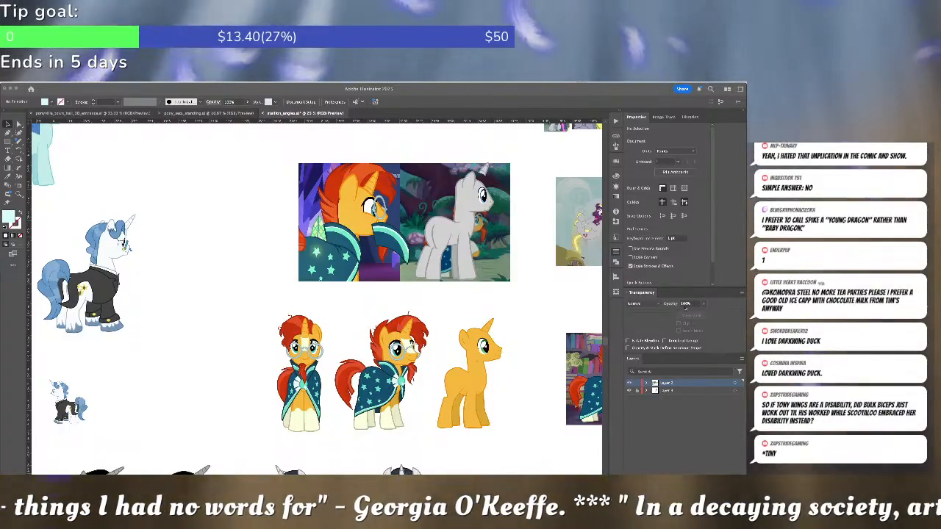
{"action": "key", "text": "super+Tab"}
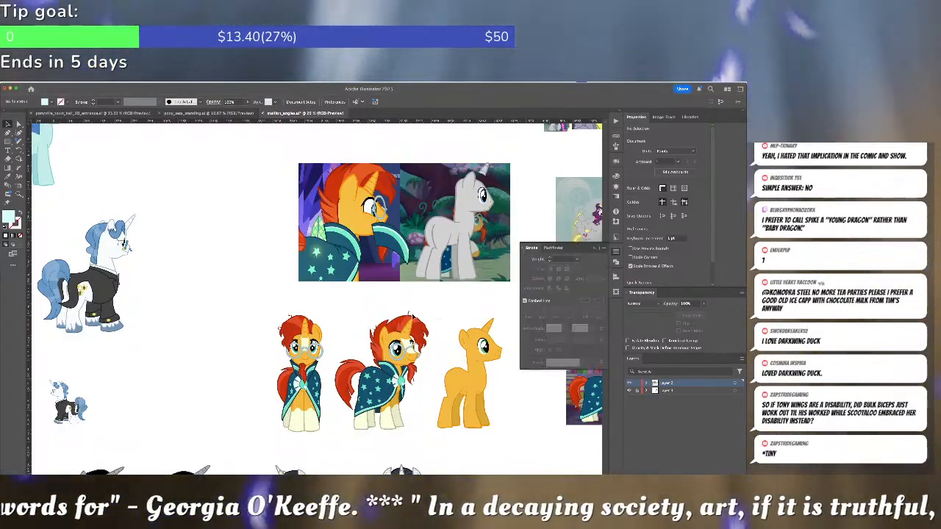
{"action": "scroll", "coordinate": [376, 323], "scroll_direction": "up", "scroll_amount": 2}
{"action": "scroll", "coordinate": [316, 298], "scroll_direction": "down", "scroll_amount": 5}
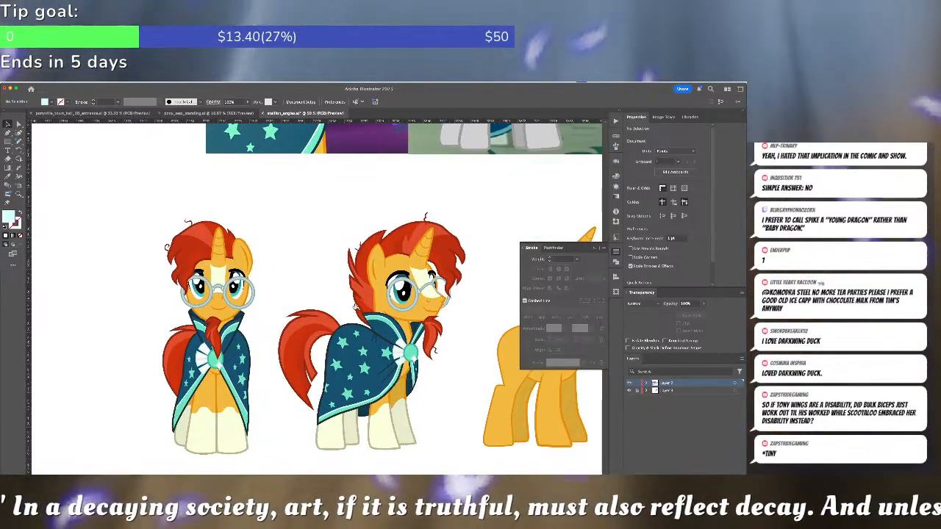
{"action": "scroll", "coordinate": [356, 305], "scroll_direction": "up", "scroll_amount": 5}
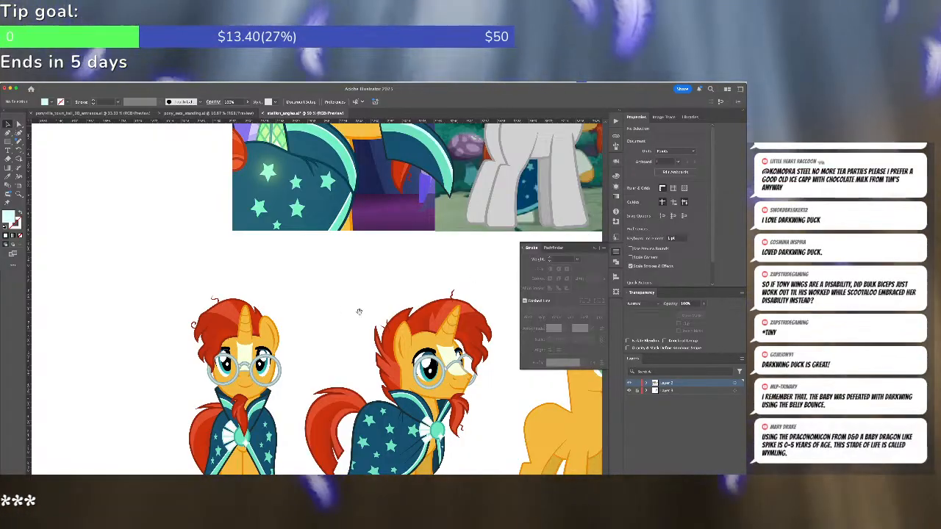
{"action": "scroll", "coordinate": [360, 309], "scroll_direction": "down", "scroll_amount": 2}
{"action": "scroll", "coordinate": [364, 210], "scroll_direction": "up", "scroll_amount": 2}
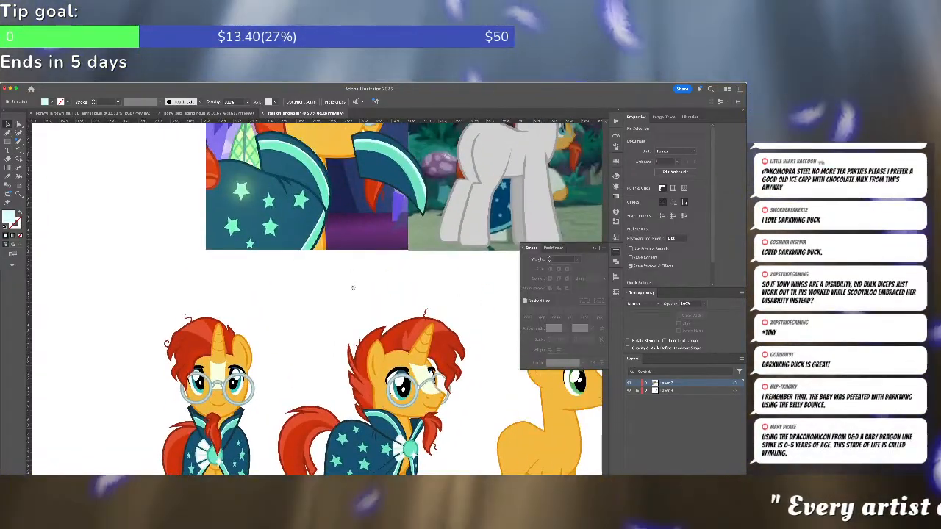
{"action": "left_click_drag", "start_coordinate": [353, 286], "coordinate": [395, 350]}
Trace the cape's fold and upper back edge in the close-up reference as an unfilled dark 7 pt curve, extended past the tail
{"action": "key", "text": "a"}
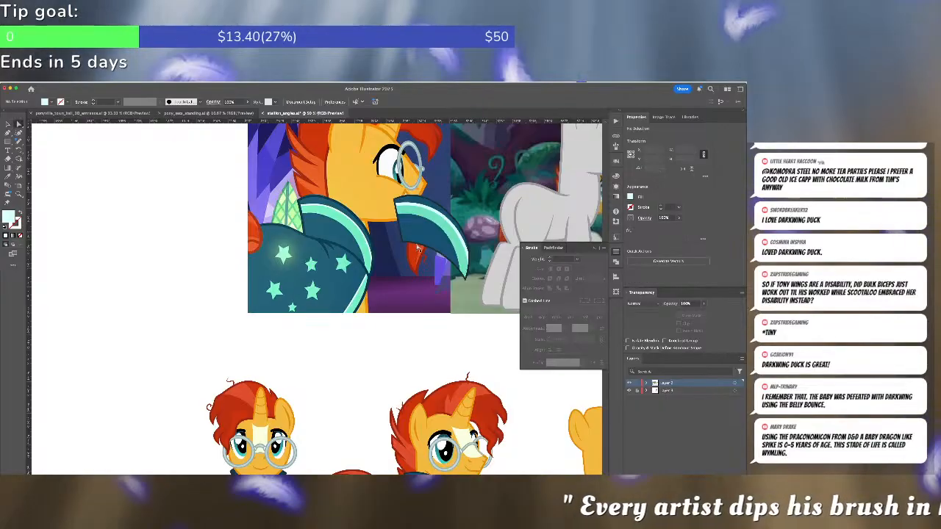
{"action": "left_click", "coordinate": [419, 250]}
{"action": "left_click", "coordinate": [318, 288]}
{"action": "scroll", "coordinate": [324, 286], "scroll_direction": "up", "scroll_amount": 1}
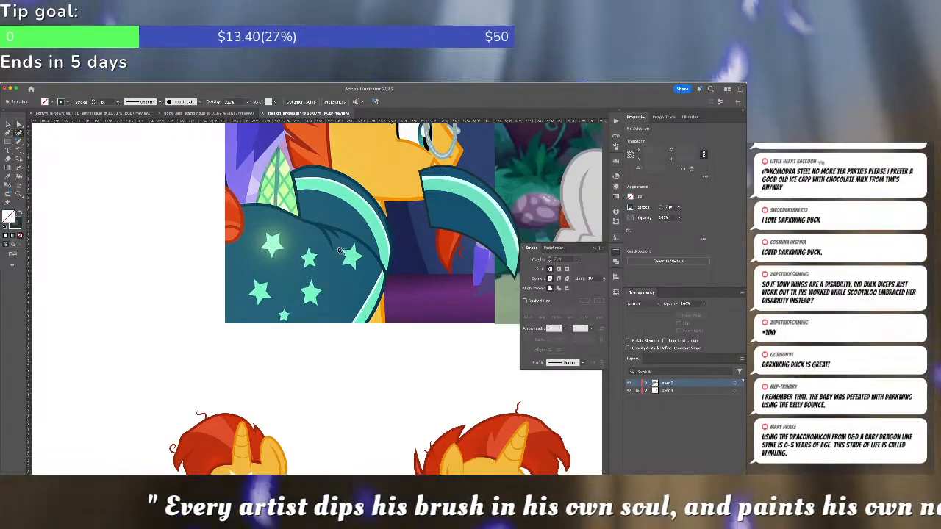
{"action": "left_click", "coordinate": [316, 227]}
{"action": "left_click", "coordinate": [312, 223]}
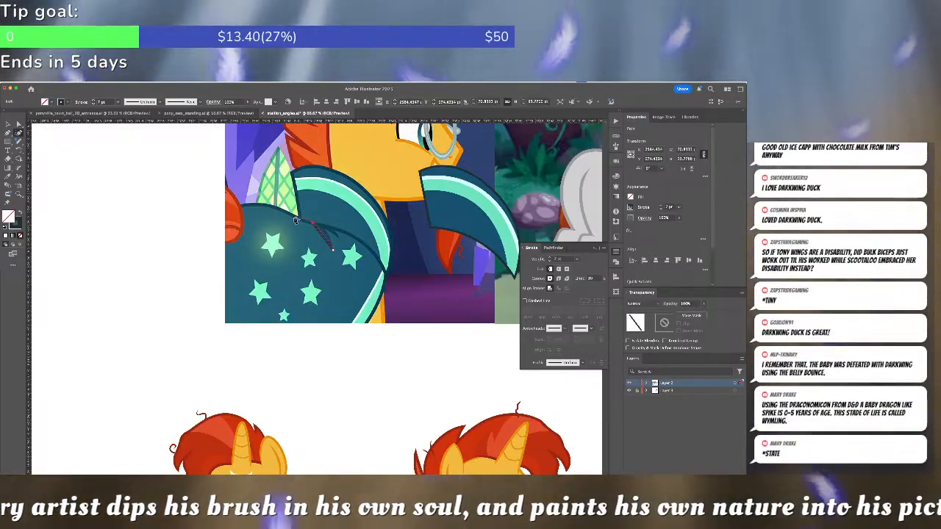
{"action": "left_click", "coordinate": [299, 220]}
{"action": "left_click", "coordinate": [263, 205]}
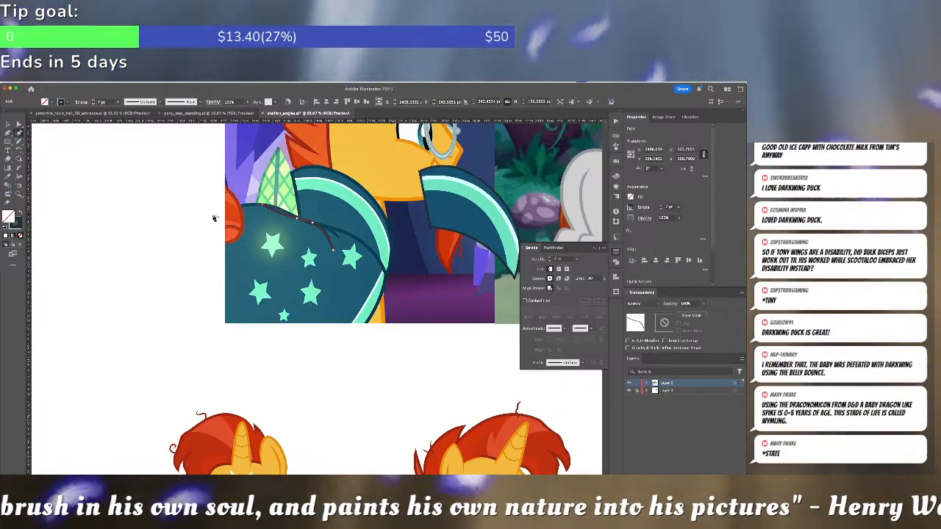
{"action": "left_click", "coordinate": [197, 243]}
Move the grey pony base off the full-body Sunburst reference to the empty area beside the library reference
{"action": "scroll", "coordinate": [221, 141], "scroll_direction": "down", "scroll_amount": 5}
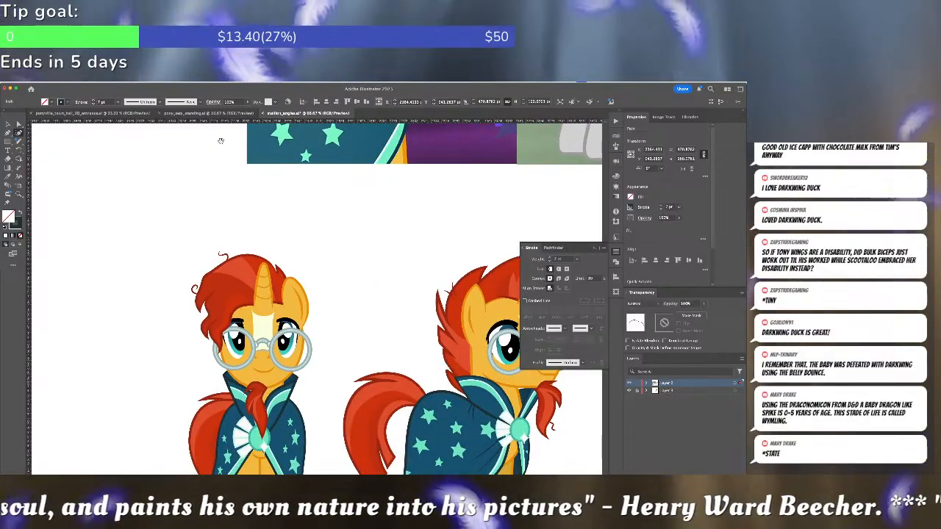
{"action": "scroll", "coordinate": [221, 142], "scroll_direction": "down", "scroll_amount": 5}
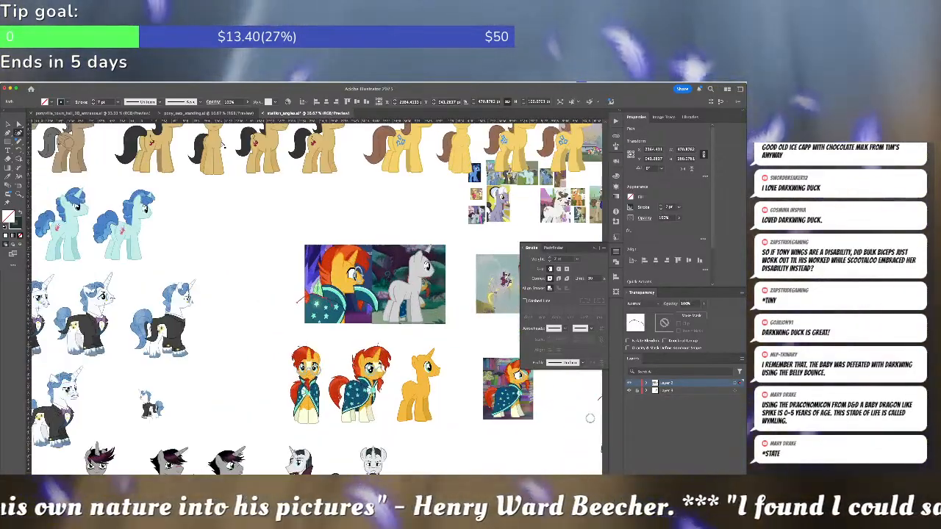
{"action": "scroll", "coordinate": [220, 143], "scroll_direction": "right", "scroll_amount": 3}
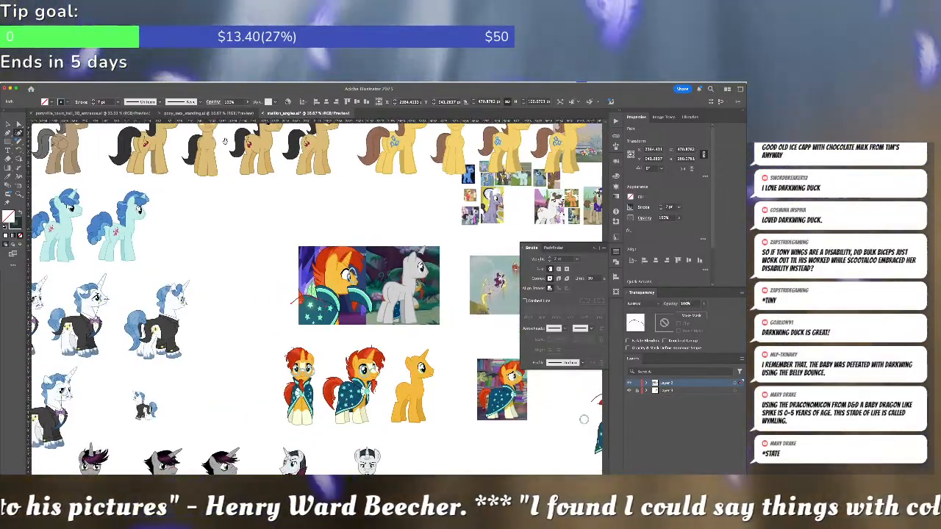
{"action": "key", "text": "v"}
{"action": "left_click", "coordinate": [322, 224]}
{"action": "left_click_drag", "start_coordinate": [323, 286], "coordinate": [478, 361]}
{"action": "left_click", "coordinate": [444, 335]}
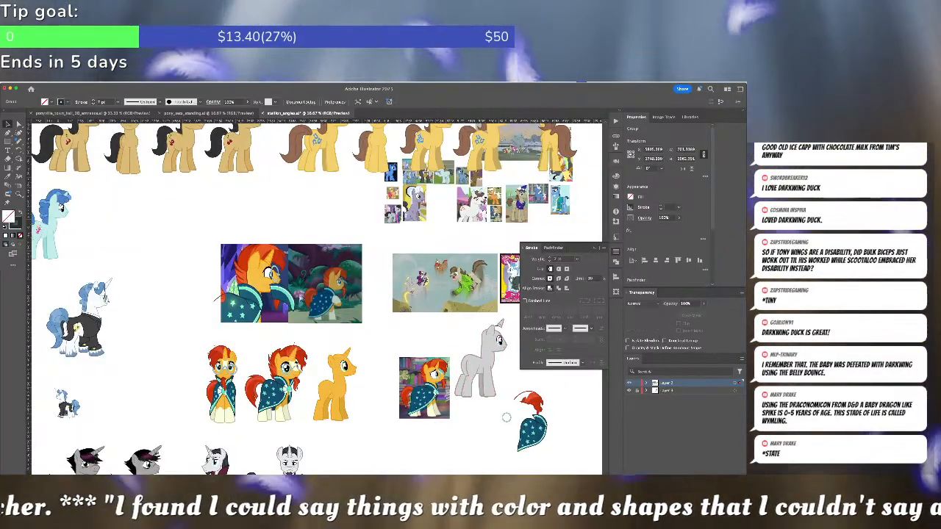
Scale the traced cape curve down and place it over the cape's upper back edge in the full-body reference
{"action": "left_click", "coordinate": [337, 296]}
{"action": "scroll", "coordinate": [337, 297], "scroll_direction": "up", "scroll_amount": 5}
{"action": "left_click", "coordinate": [338, 303]}
{"action": "mouse_move", "coordinate": [340, 309]}
{"action": "left_mouse_down"}
{"action": "mouse_move", "coordinate": [300, 283]}
{"action": "mouse_move", "coordinate": [279, 291]}
{"action": "left_mouse_up"}
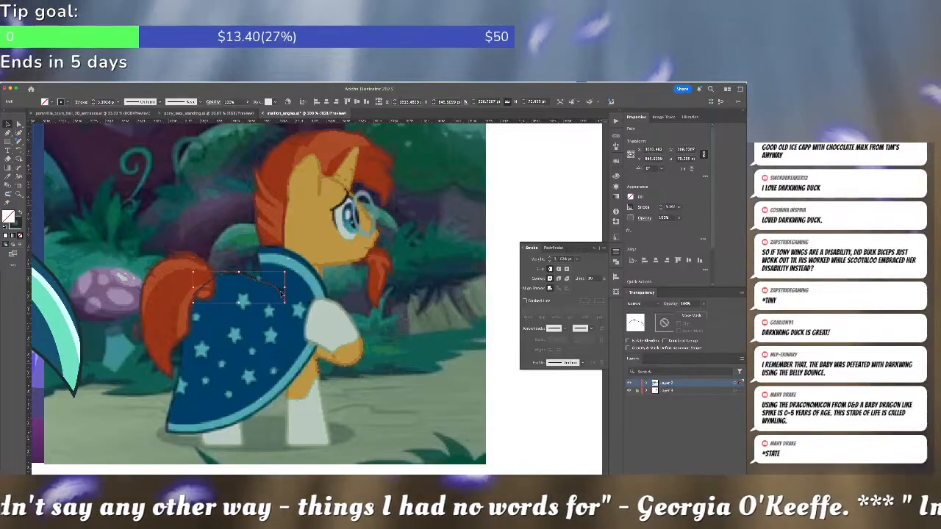
Extend the cape curve to the cape's lower rear tip as a corner, and continue the path to the raised foreleg
{"action": "key", "text": "a"}
{"action": "left_click", "coordinate": [198, 298]}
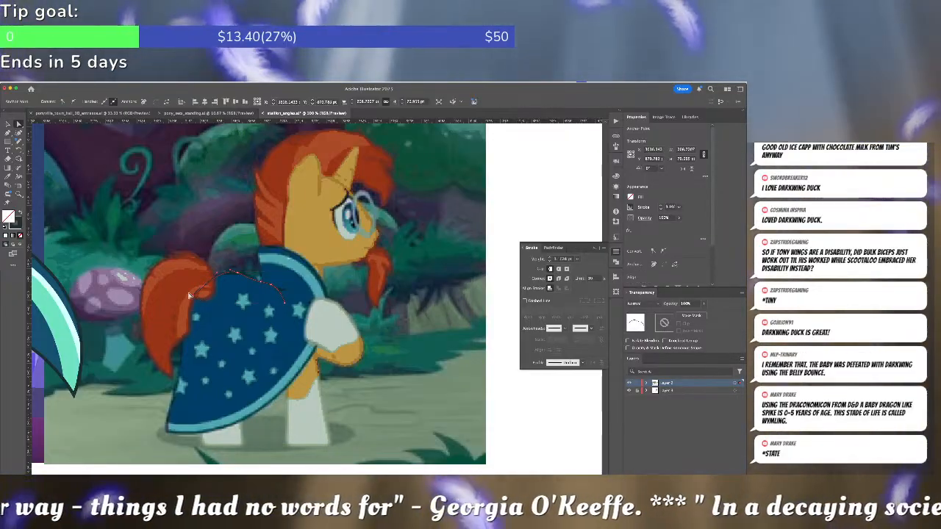
{"action": "left_click_drag", "start_coordinate": [192, 296], "coordinate": [169, 430]}
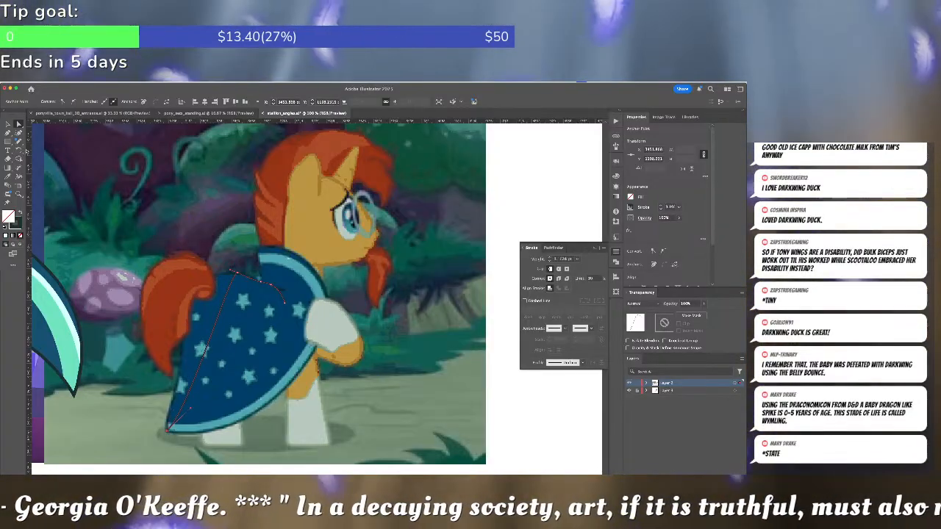
{"action": "left_click", "coordinate": [19, 133]}
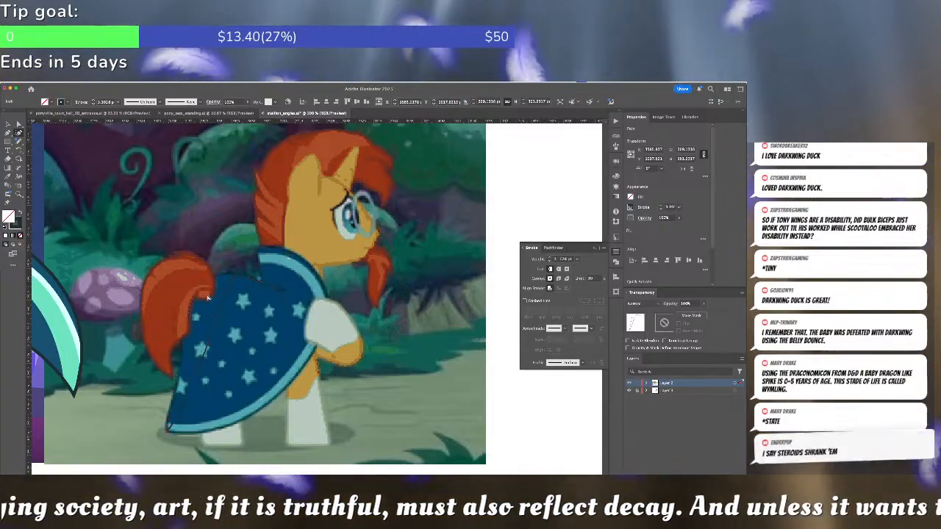
{"action": "key", "text": "super+z"}
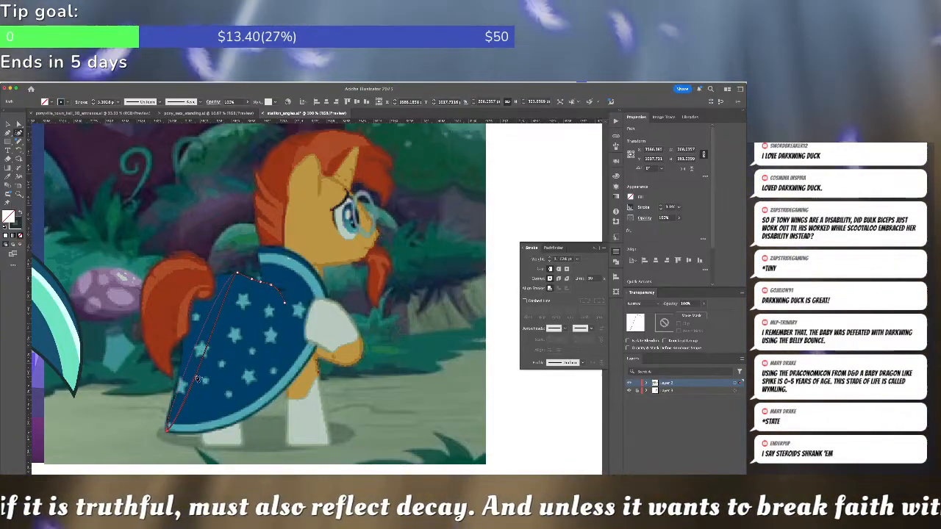
{"action": "left_click", "coordinate": [329, 315]}
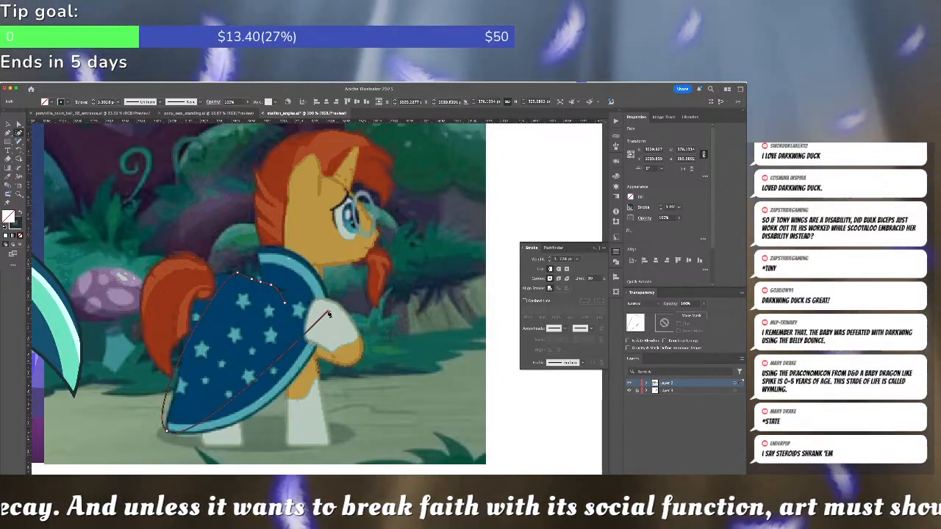
{"action": "left_click", "coordinate": [168, 434]}
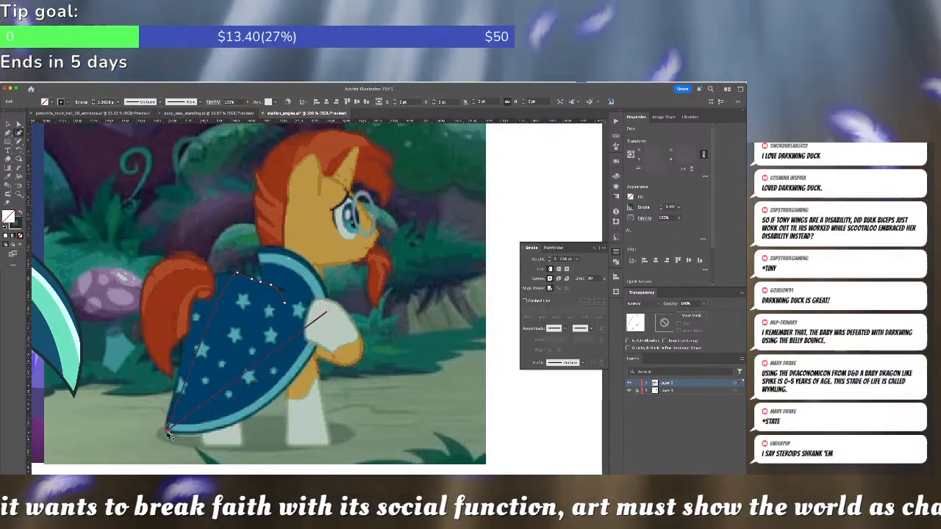
{"action": "double_click", "coordinate": [169, 434]}
Shape the cape path with added curve anchors so it follows the rear edge and the curved lower hem to the raised foreleg
{"action": "left_click_drag", "start_coordinate": [223, 296], "coordinate": [243, 276]}
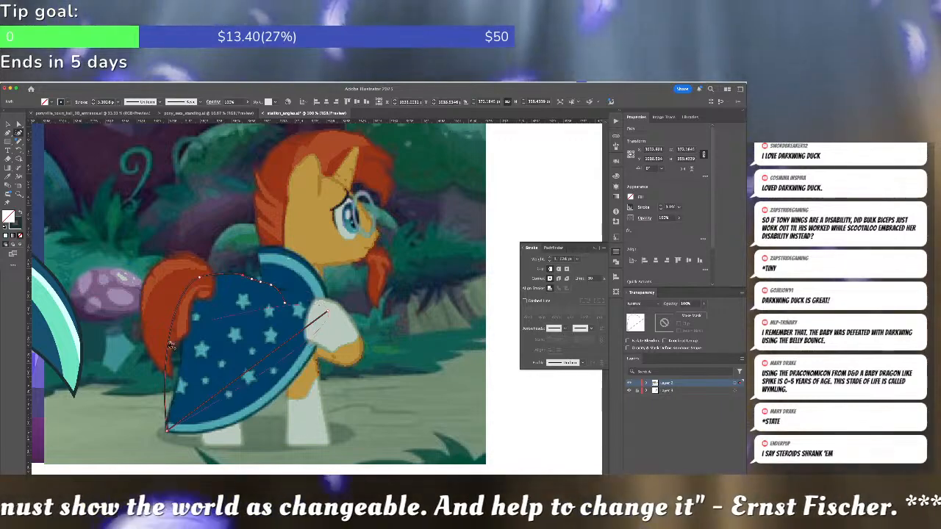
{"action": "left_click_drag", "start_coordinate": [168, 357], "coordinate": [183, 373]}
{"action": "left_click_drag", "start_coordinate": [173, 411], "coordinate": [167, 417]}
{"action": "mouse_move", "coordinate": [178, 374]}
{"action": "left_mouse_down"}
{"action": "mouse_move", "coordinate": [175, 393]}
{"action": "mouse_move", "coordinate": [177, 383]}
{"action": "left_mouse_up"}
{"action": "left_click_drag", "start_coordinate": [187, 314], "coordinate": [184, 312]}
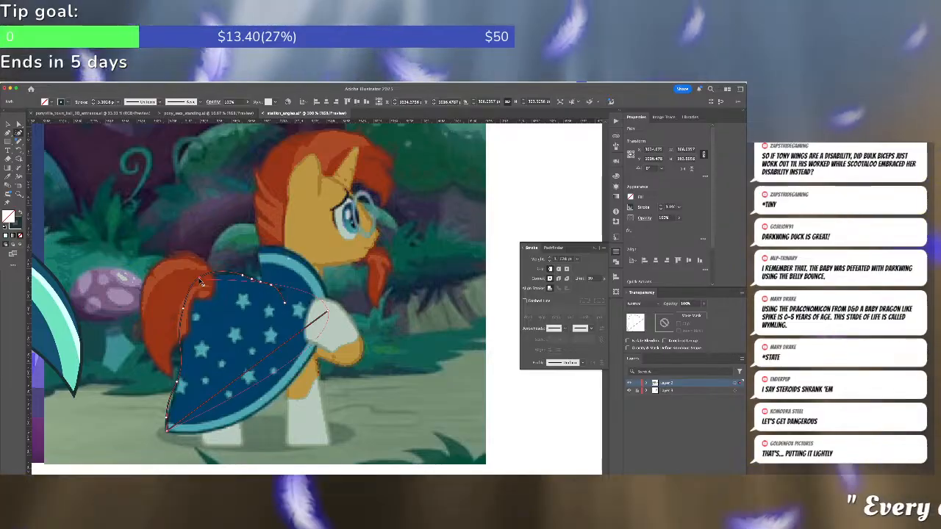
{"action": "left_click", "coordinate": [199, 280]}
{"action": "left_click_drag", "start_coordinate": [211, 282], "coordinate": [210, 278]}
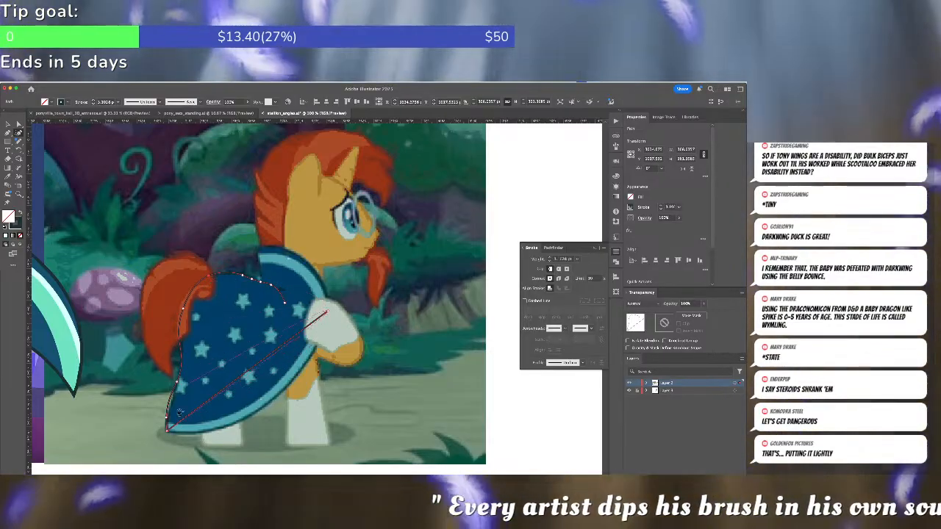
{"action": "left_click_drag", "start_coordinate": [172, 404], "coordinate": [173, 404]}
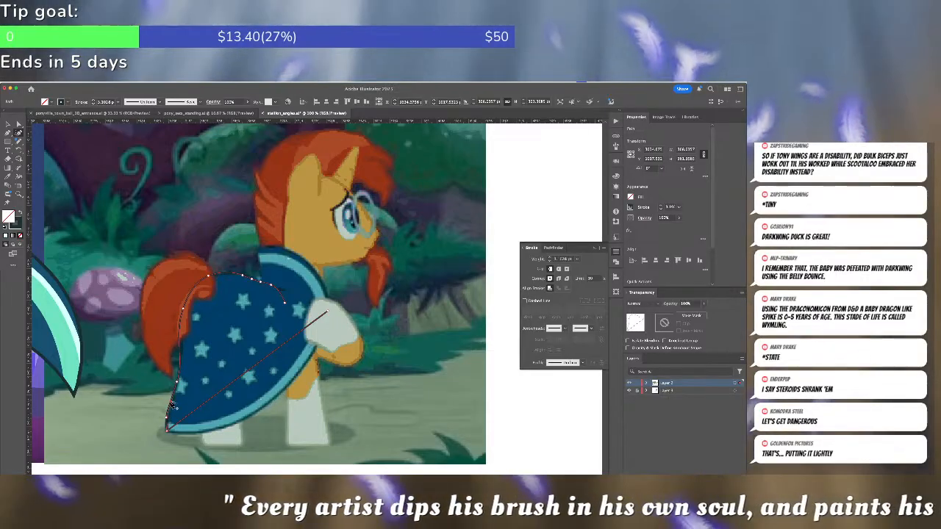
{"action": "left_click_drag", "start_coordinate": [269, 360], "coordinate": [206, 434]}
{"action": "left_click_drag", "start_coordinate": [328, 315], "coordinate": [388, 304]}
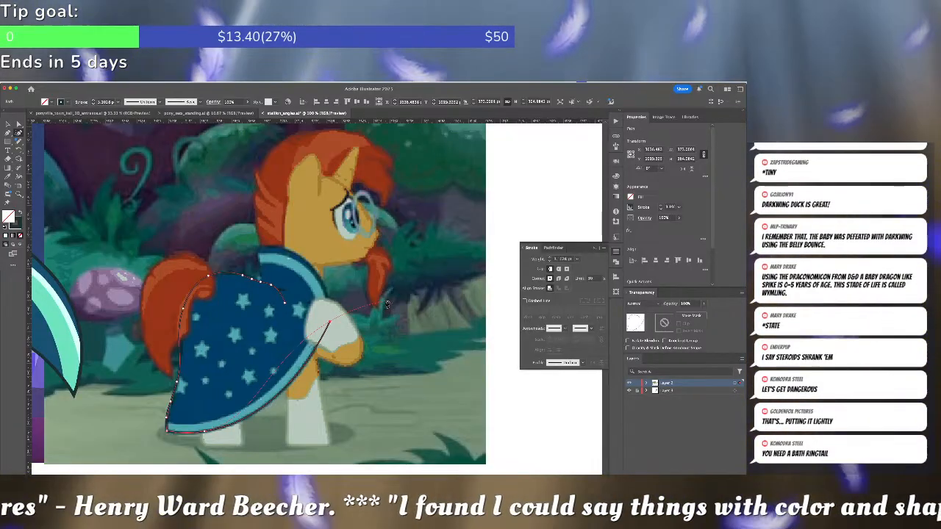
Give the cape outline a tapered width profile and set its stroke weight to 7 pt
{"action": "left_click", "coordinate": [570, 363]}
{"action": "scroll", "coordinate": [558, 409], "scroll_direction": "down", "scroll_amount": 1}
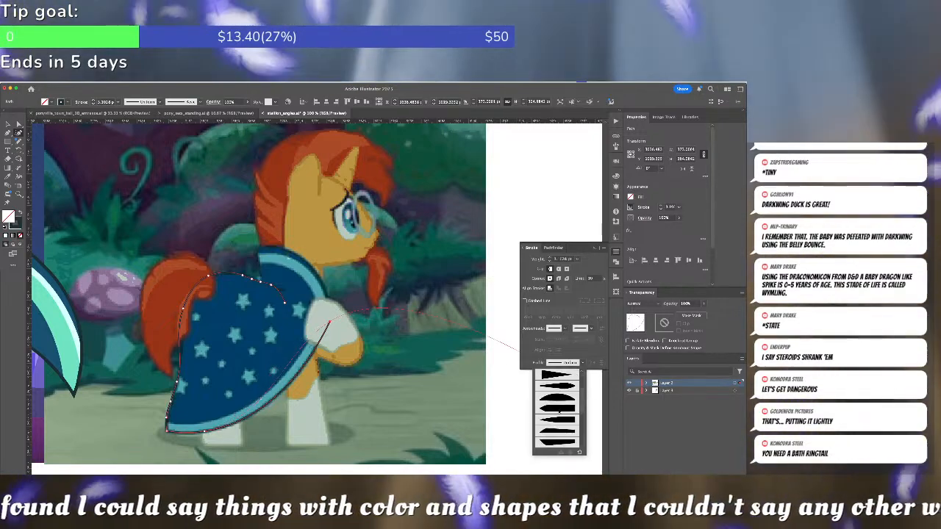
{"action": "left_click", "coordinate": [558, 408]}
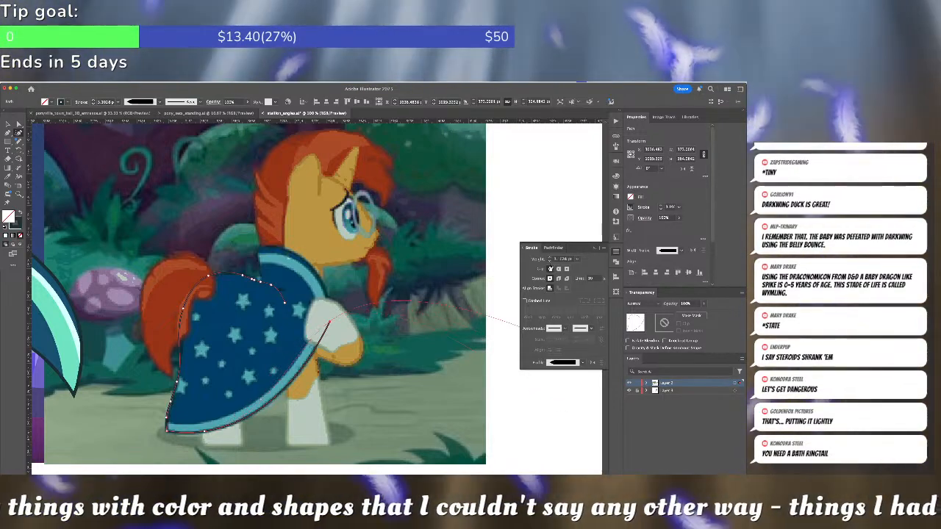
{"action": "left_click", "coordinate": [550, 258]}
{"action": "left_click", "coordinate": [549, 257]}
{"action": "left_click", "coordinate": [550, 258]}
{"action": "left_click", "coordinate": [550, 258]}
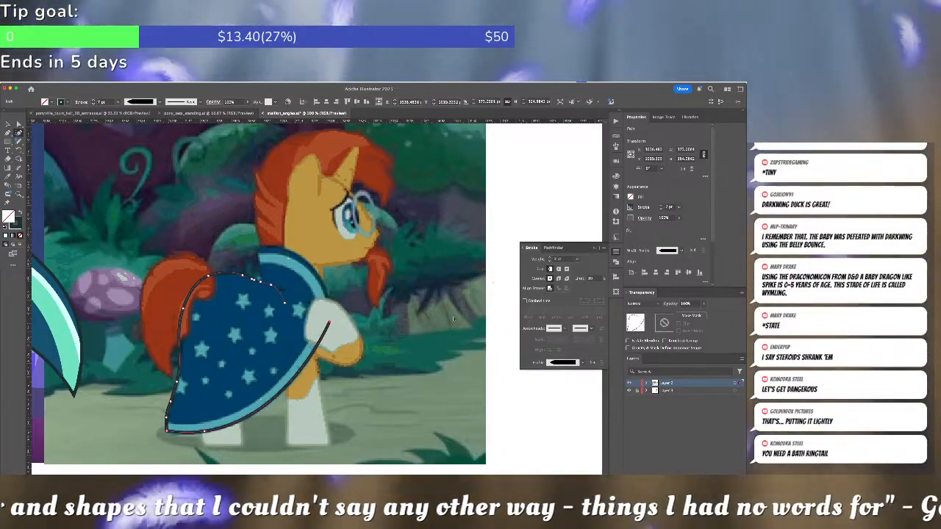
Adjust the outline's thickness along the cape's upper back edge with the Width tool
{"action": "left_click", "coordinate": [397, 354], "text": "super"}
{"action": "left_click_drag", "start_coordinate": [371, 379], "coordinate": [430, 395]}
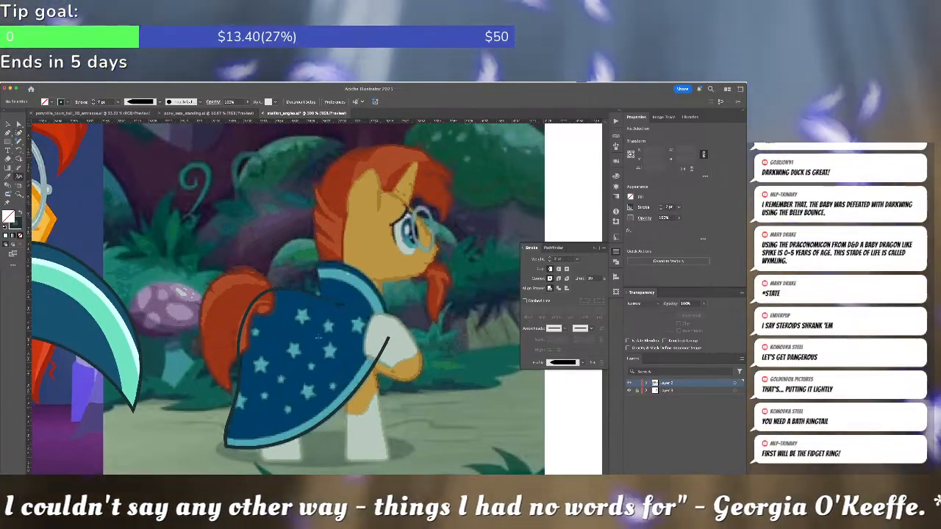
{"action": "key", "text": "shift+w"}
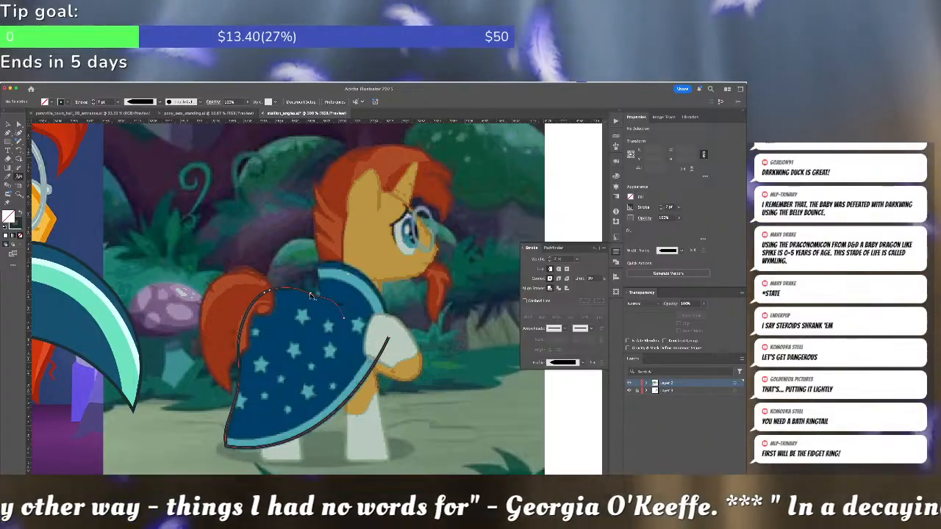
{"action": "double_click", "coordinate": [310, 296]}
{"action": "left_click", "coordinate": [338, 316]}
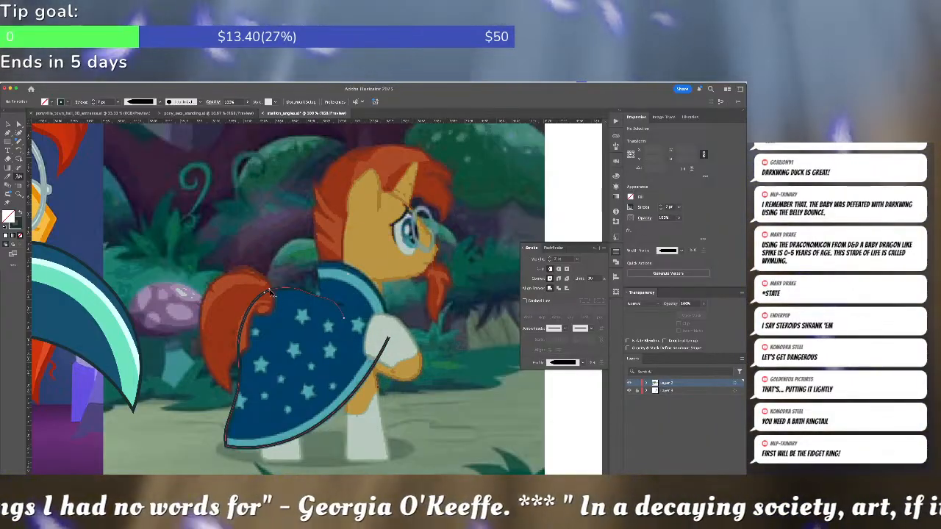
{"action": "key", "text": "a"}
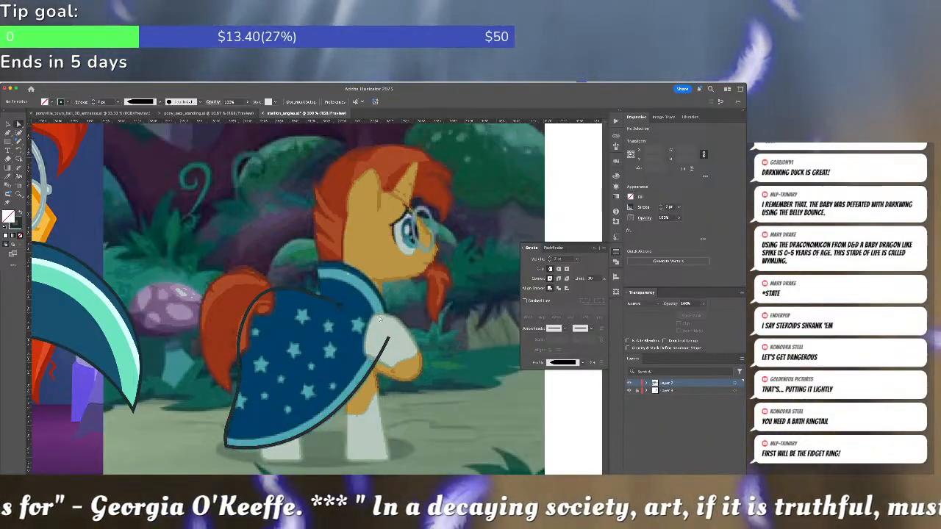
Copy a mint star from the cape of the finished three-quarter Sunburst below the references
{"action": "key", "text": "ctrl+minus"}
{"action": "key", "text": "ctrl+minus"}
{"action": "key", "text": "ctrl+minus"}
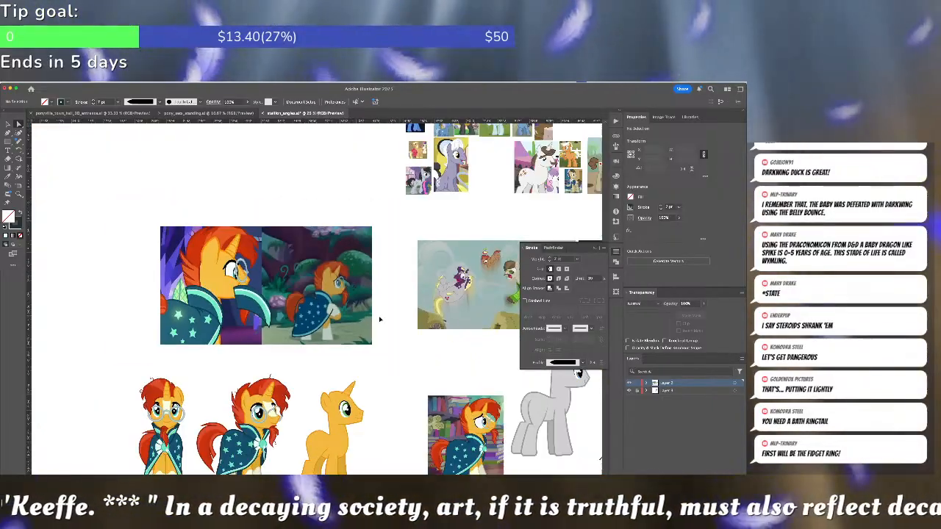
{"action": "key", "text": "ctrl+plus"}
{"action": "key", "text": "ctrl+plus"}
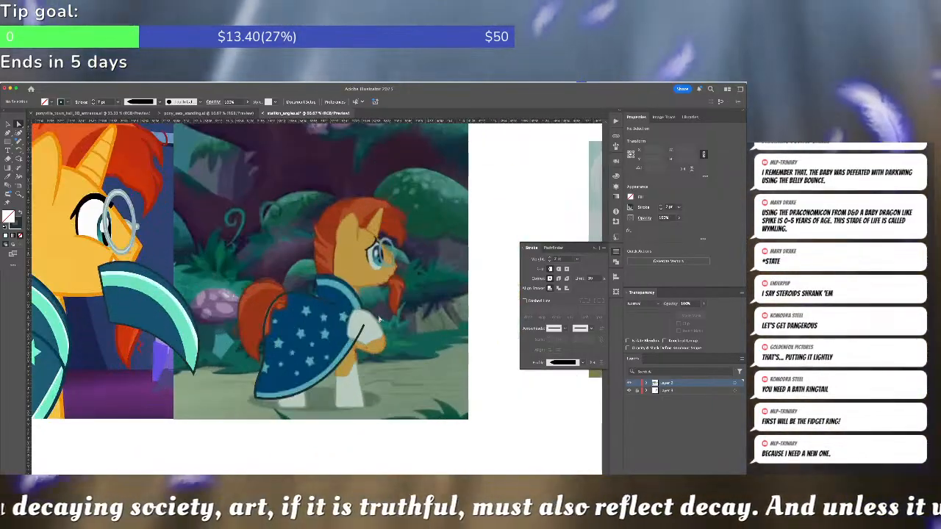
{"action": "scroll", "coordinate": [378, 316], "scroll_direction": "left", "scroll_amount": 5}
{"action": "scroll", "coordinate": [378, 316], "scroll_direction": "down", "scroll_amount": 1}
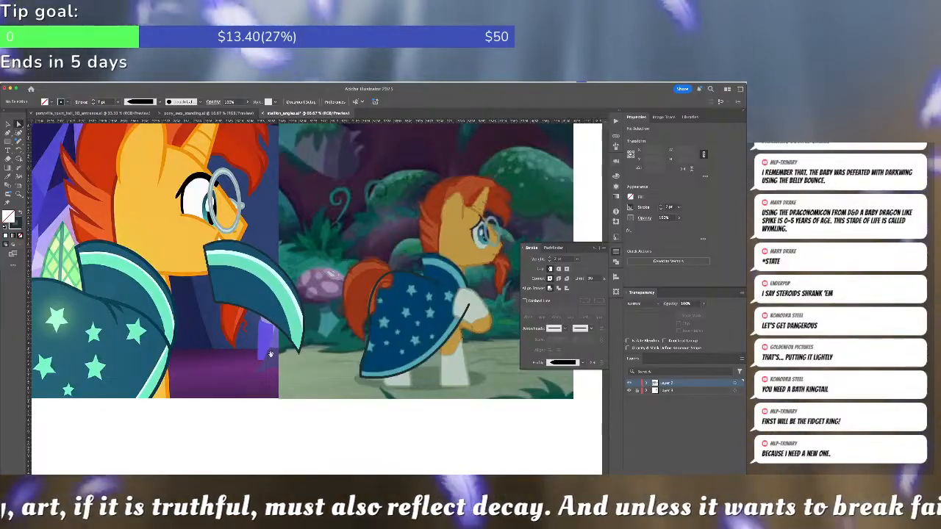
{"action": "scroll", "coordinate": [294, 374], "scroll_direction": "down", "scroll_amount": 8}
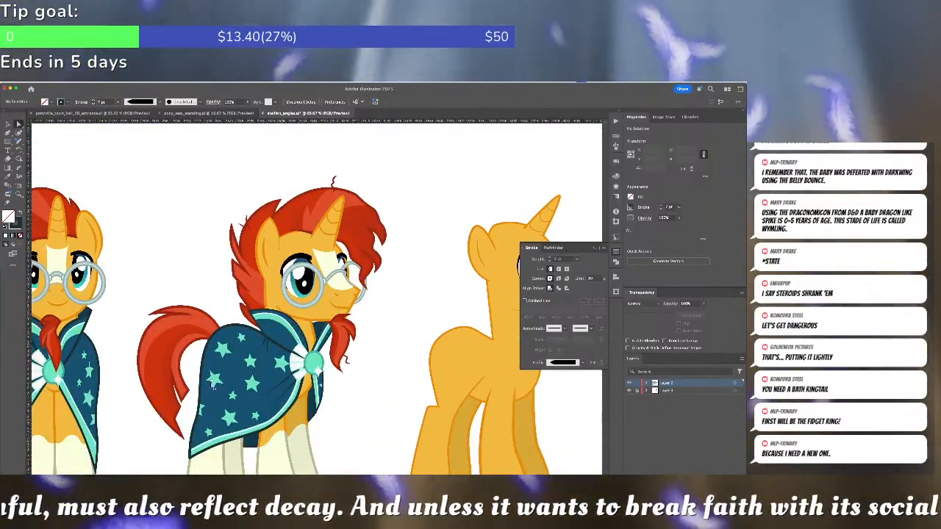
{"action": "left_click", "coordinate": [213, 379]}
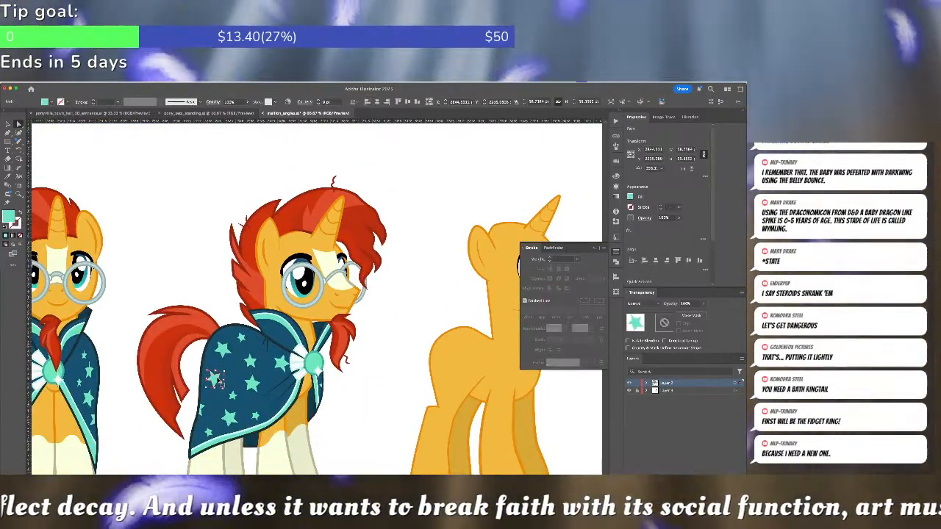
{"action": "key", "text": "super+shift+a"}
Duplicate the traced cape outline, fill the copy with the collar's dark teal without a stroke, and send it to the back
{"action": "left_click_drag", "start_coordinate": [344, 129], "coordinate": [287, 287]}
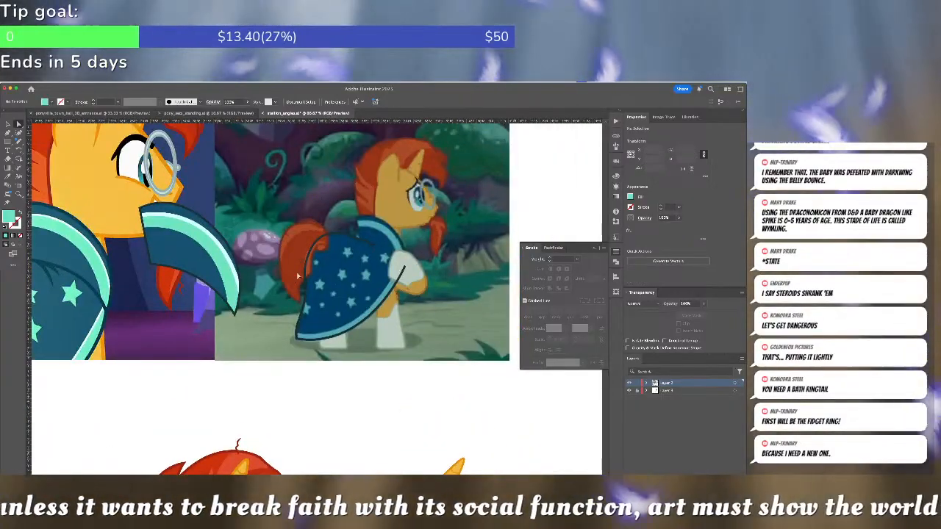
{"action": "left_click", "coordinate": [307, 268]}
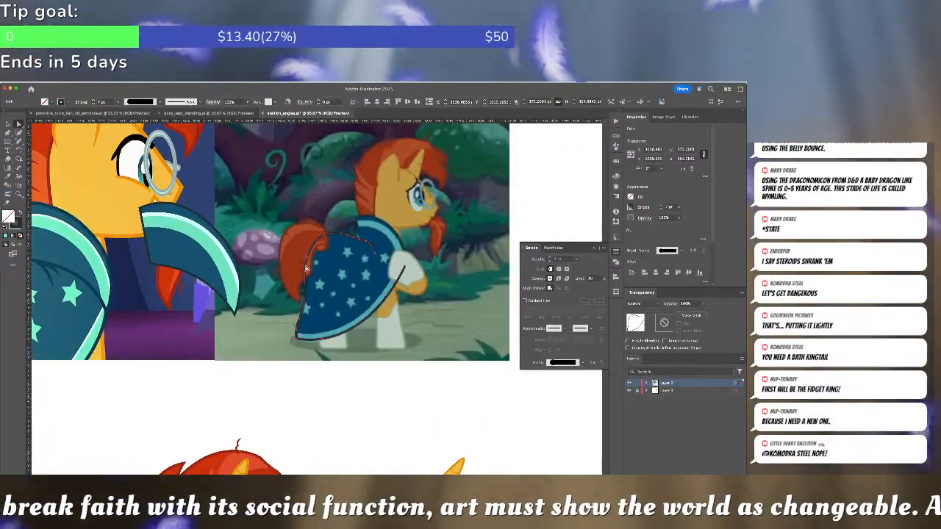
{"action": "key", "text": "i"}
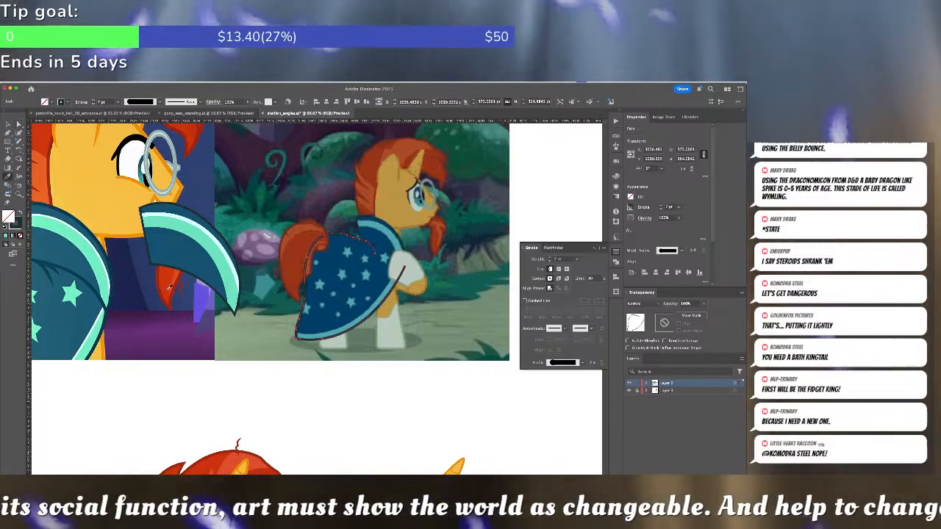
{"action": "left_click", "coordinate": [188, 265]}
{"action": "key", "text": "super+shift+["}
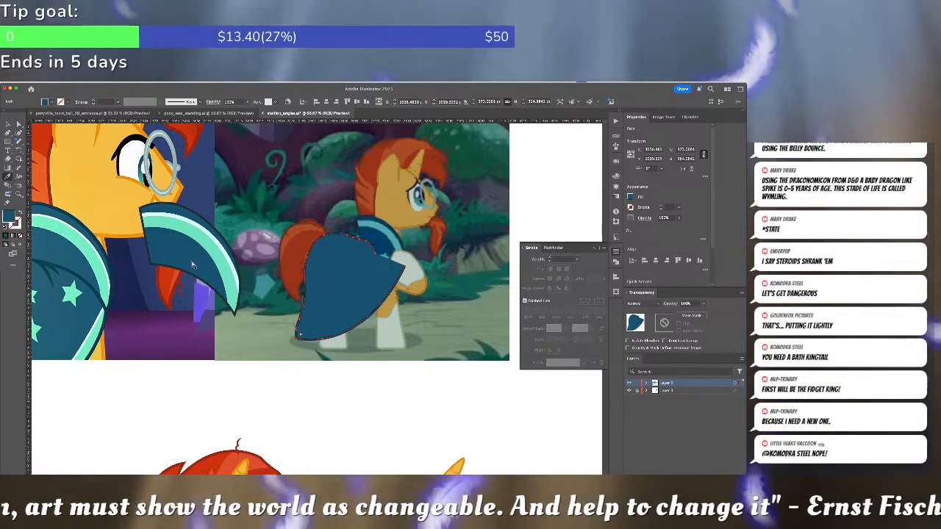
Move the cape outline and its fill together horizontally off the reference cape, past the raised foreleg
{"action": "key", "text": "v"}
{"action": "left_click", "coordinate": [269, 243]}
{"action": "left_click_drag", "start_coordinate": [269, 242], "coordinate": [383, 338]}
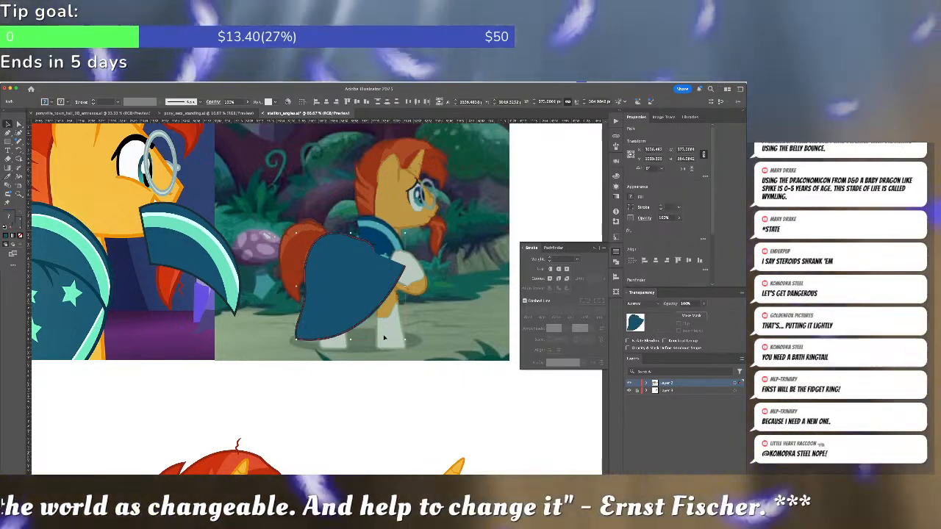
{"action": "key", "text": "shift+Right"}
{"action": "key", "text": "shift+Right"}
{"action": "key", "text": "shift+Right"}
{"action": "key", "text": "shift+Right"}
{"action": "key", "text": "shift+Right"}
{"action": "key", "text": "shift+Right"}
{"action": "key", "text": "shift+Right"}
{"action": "key", "text": "shift+Right"}
{"action": "key", "text": "shift+Right"}
{"action": "key", "text": "shift+Right"}
{"action": "key", "text": "shift+Right"}
{"action": "key", "text": "shift+Right"}
{"action": "key", "text": "shift+Right"}
{"action": "key", "text": "shift+Right"}
{"action": "key", "text": "shift+Right"}
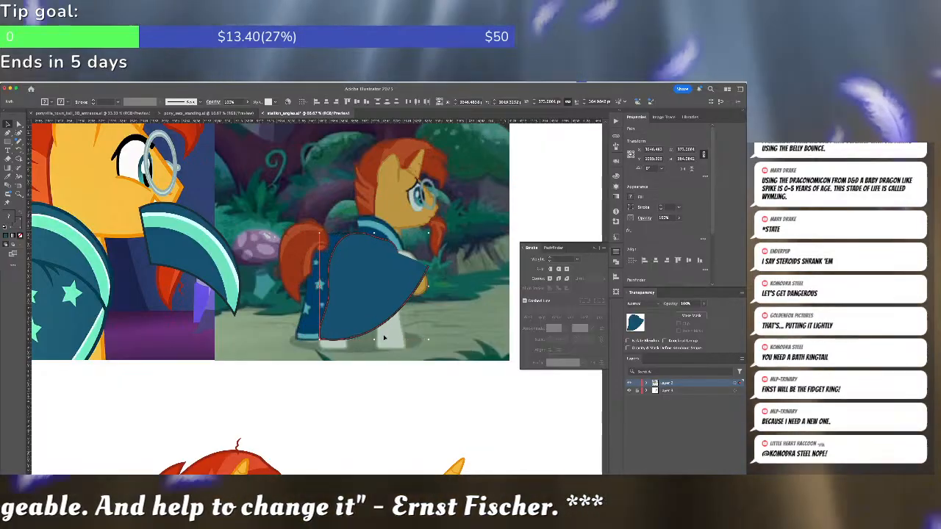
{"action": "key", "text": "shift+Right"}
{"action": "key", "text": "shift+Right"}
{"action": "key", "text": "shift+Right"}
{"action": "key", "text": "shift+Right"}
{"action": "key", "text": "shift+Right"}
{"action": "key", "text": "shift+Right"}
{"action": "key", "text": "shift+Right"}
{"action": "key", "text": "shift+Right"}
{"action": "key", "text": "shift+Right"}
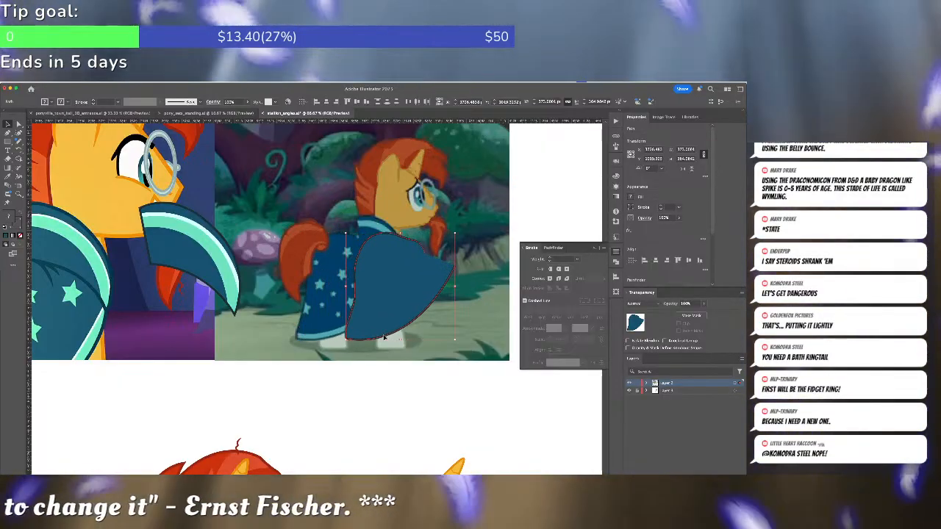
{"action": "key", "text": "shift+Right"}
{"action": "key", "text": "shift+Right"}
{"action": "key", "text": "shift+Right"}
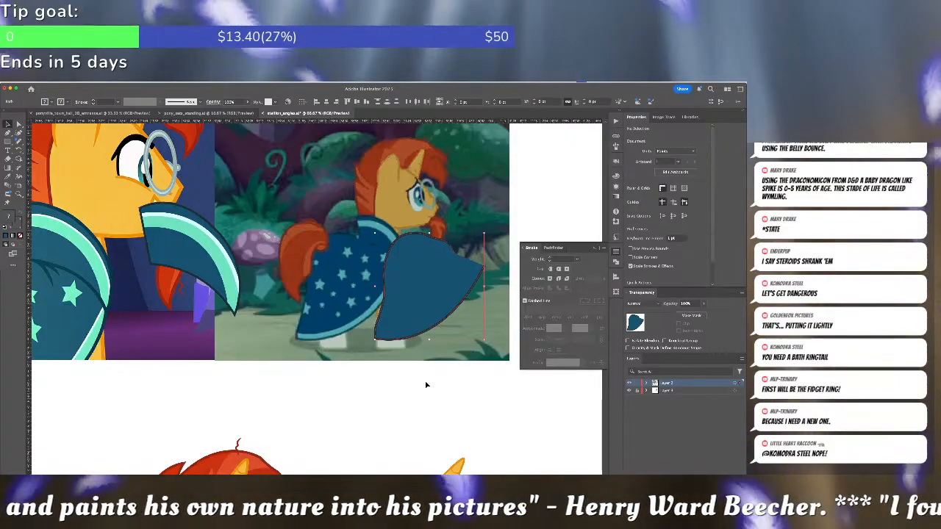
{"action": "left_click_drag", "start_coordinate": [416, 332], "coordinate": [456, 332]}
{"action": "left_click", "coordinate": [344, 345]}
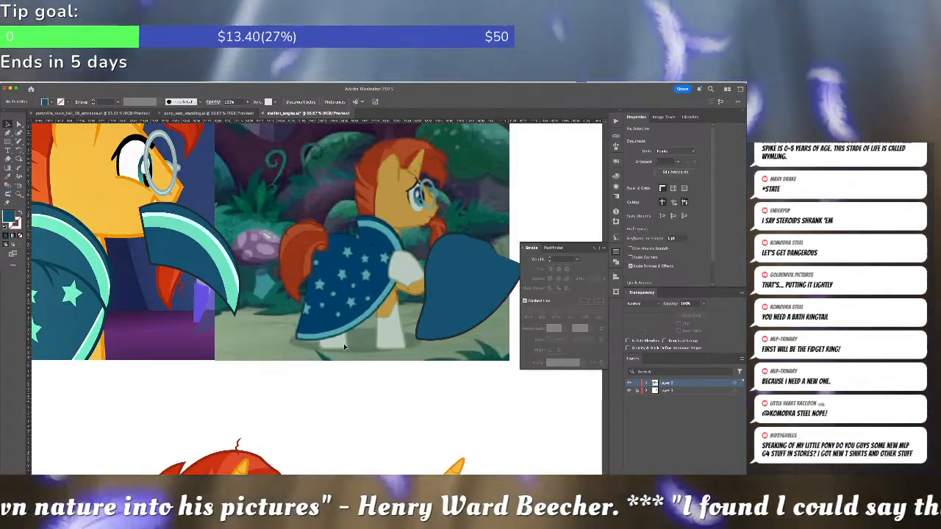
Paste the mint star and move, scale and rotate it to match the large star near the reference cape's rear edge
{"action": "scroll", "coordinate": [344, 344], "scroll_direction": "up", "scroll_amount": 2}
{"action": "scroll", "coordinate": [343, 345], "scroll_direction": "down", "scroll_amount": 1}
{"action": "left_click_drag", "start_coordinate": [343, 345], "coordinate": [338, 413]}
{"action": "key", "text": "super+v"}
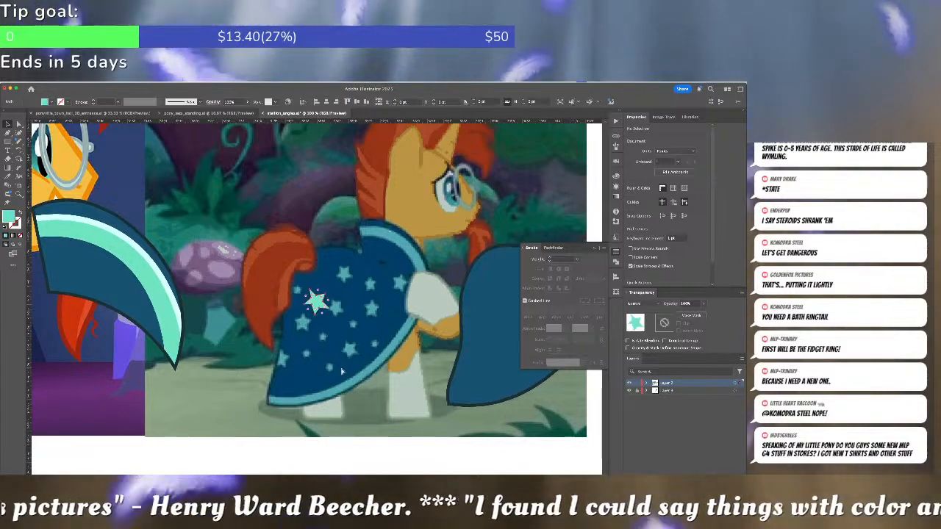
{"action": "left_click_drag", "start_coordinate": [318, 303], "coordinate": [304, 327]}
{"action": "key", "text": "e"}
{"action": "key", "text": "v"}
{"action": "key", "text": "e"}
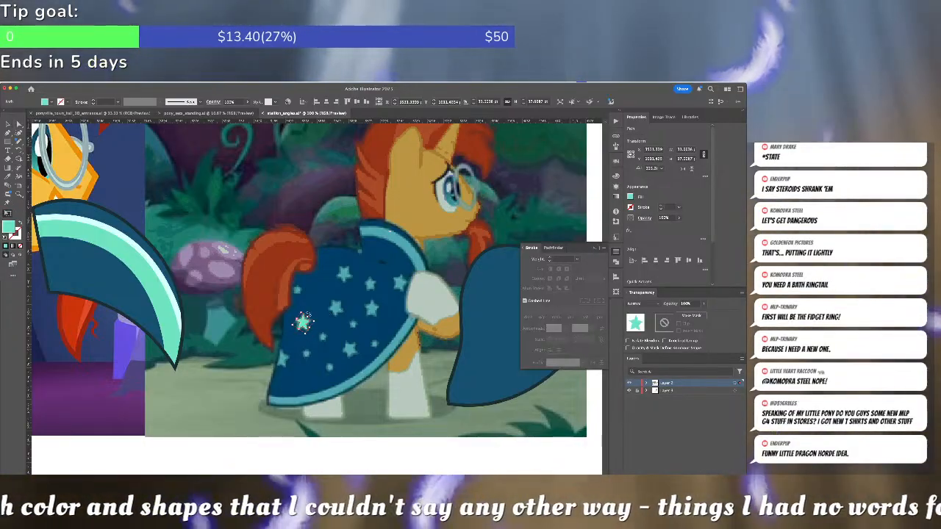
{"action": "key", "text": "v"}
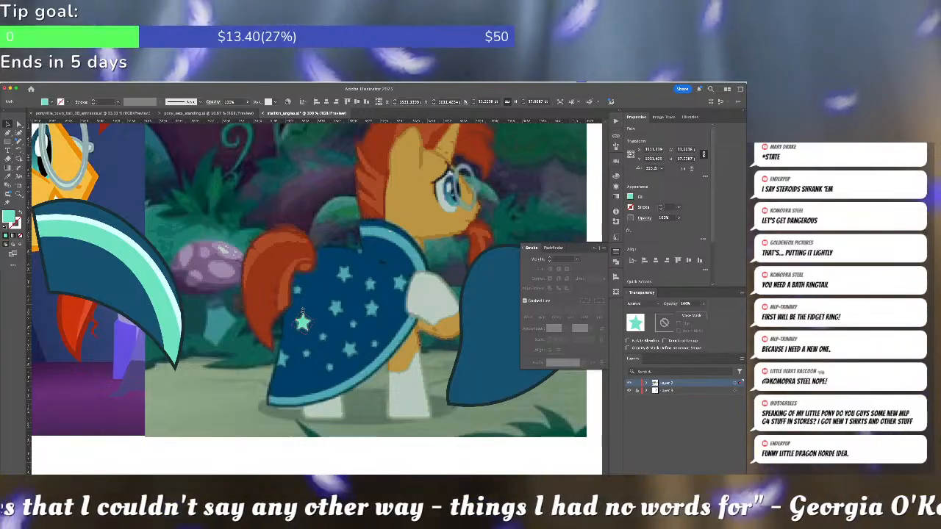
{"action": "key", "text": "ctrl+shift+a"}
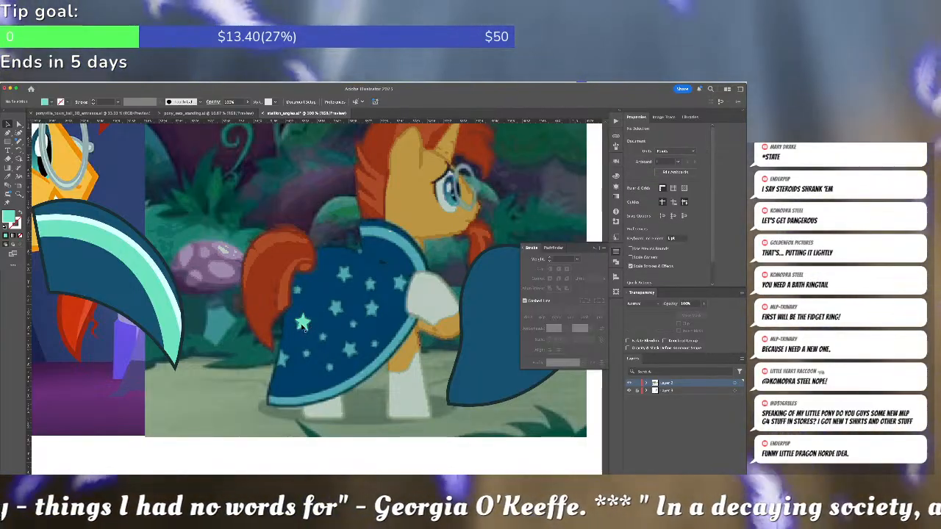
Place a copy of the mint star over the large star in the middle of the reference cape, rotated and scaled to match
{"action": "left_click", "coordinate": [336, 307]}
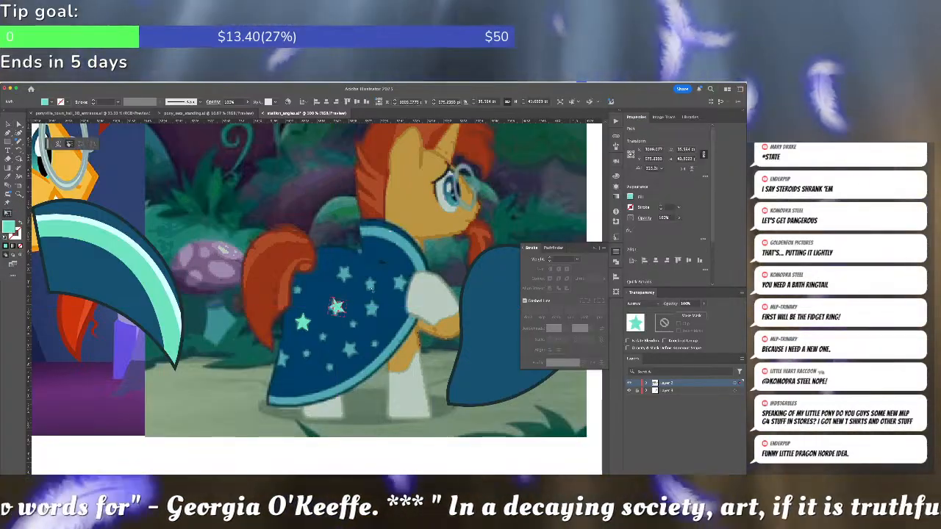
{"action": "left_click_drag", "start_coordinate": [370, 285], "coordinate": [368, 281]}
{"action": "key", "text": "super+shift+a"}
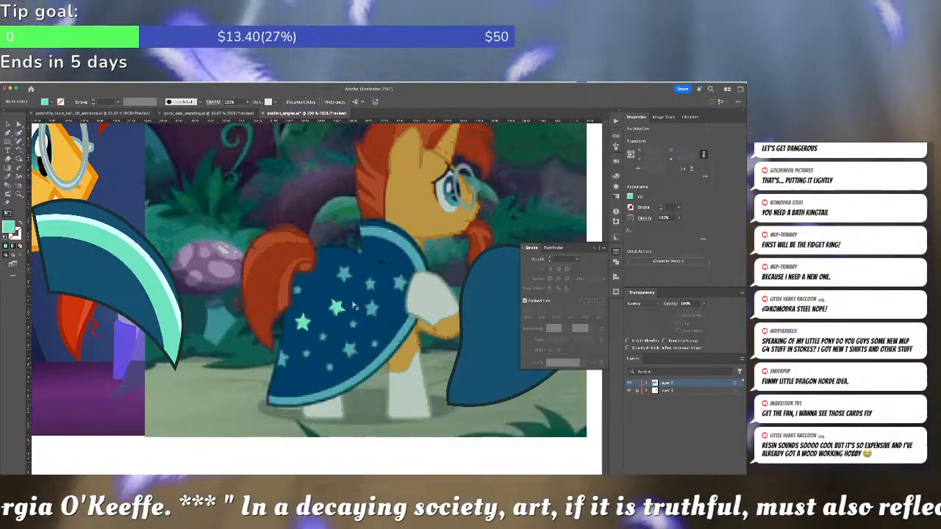
{"action": "key", "text": "v"}
{"action": "left_click", "coordinate": [336, 306]}
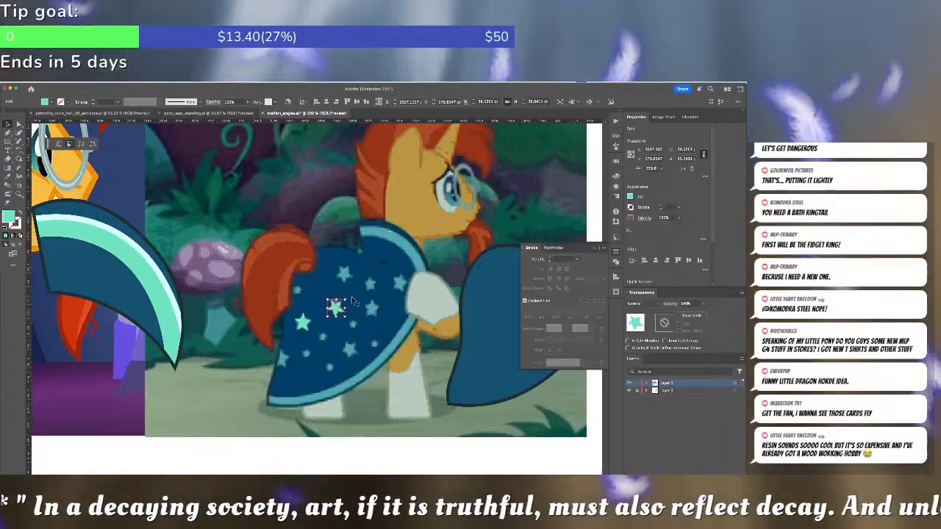
{"action": "key", "text": "super+shift+a"}
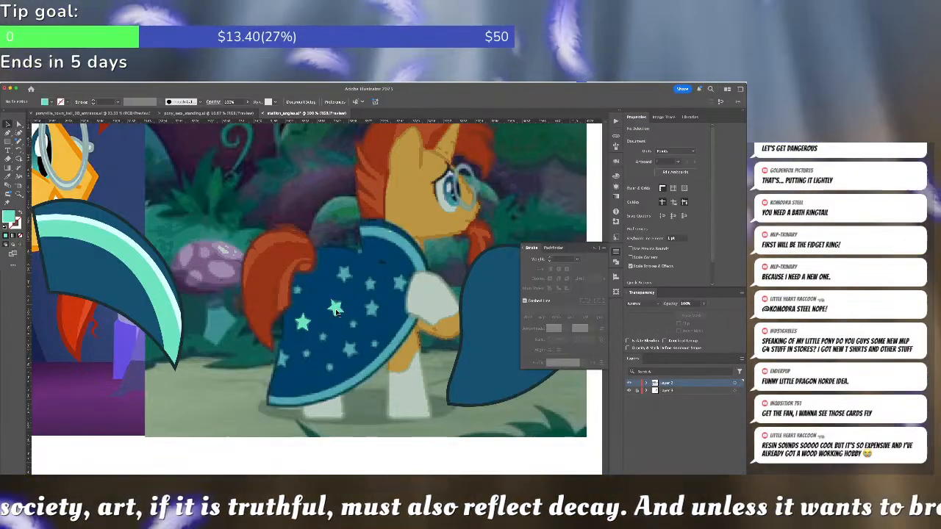
Duplicate the middle star onto the large star near the cape's upper edge and fit it to the reference
{"action": "left_click_drag", "start_coordinate": [336, 307], "coordinate": [345, 276]}
{"action": "key", "text": "e"}
{"action": "key", "text": "v"}
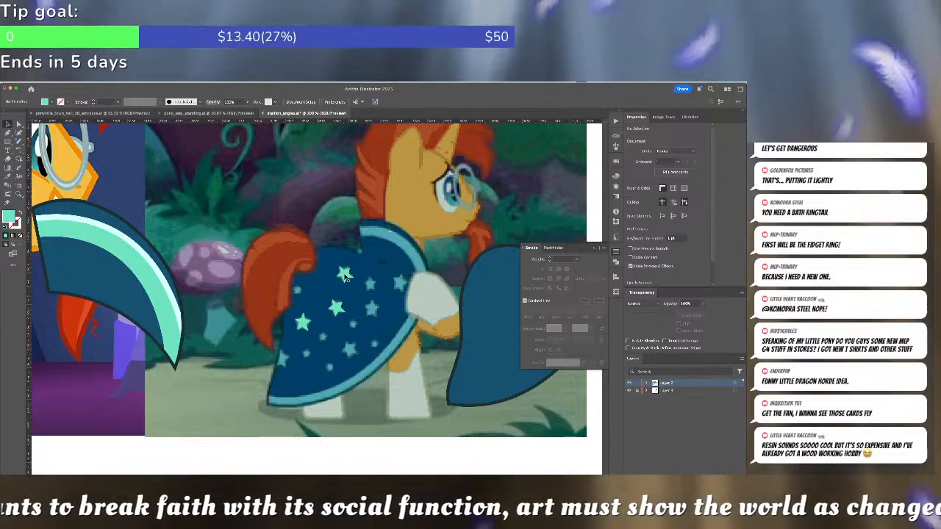
Place copies of the mint star over the two upper stars between the middle star and the raised foreleg, scaling and rotating each to match
{"action": "left_click", "coordinate": [368, 286]}
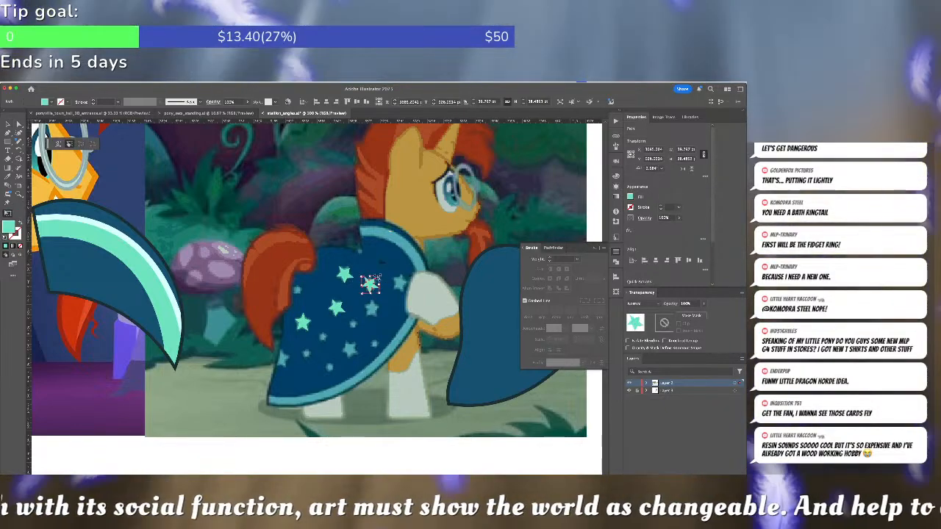
{"action": "mouse_move", "coordinate": [374, 282]}
{"action": "left_mouse_down"}
{"action": "mouse_move", "coordinate": [399, 298]}
{"action": "mouse_move", "coordinate": [377, 284]}
{"action": "left_mouse_up"}
{"action": "key", "text": "v"}
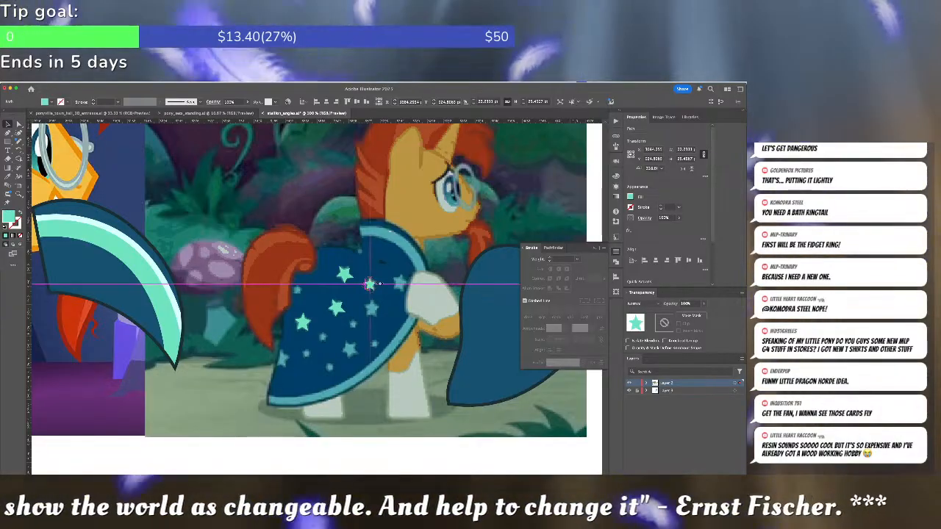
{"action": "left_click", "coordinate": [385, 292]}
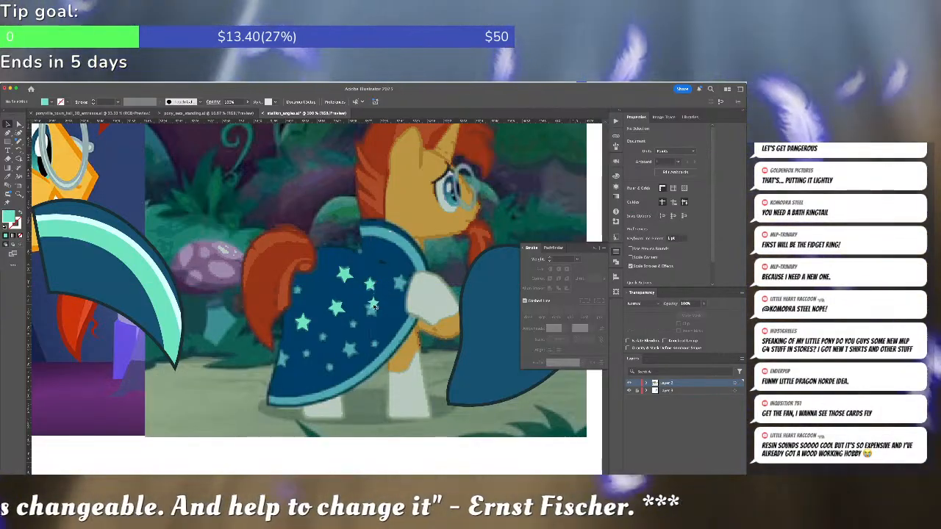
{"action": "left_click", "coordinate": [373, 311]}
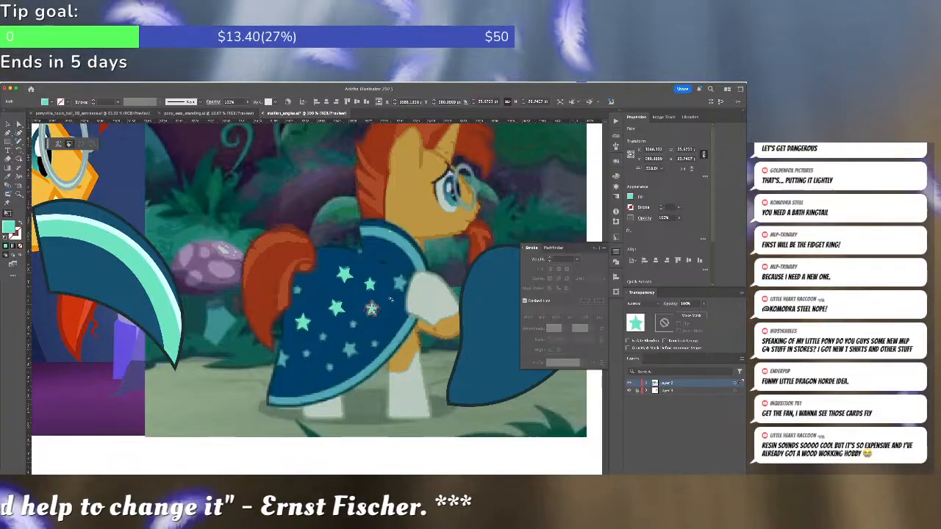
{"action": "left_click_drag", "start_coordinate": [382, 307], "coordinate": [384, 305]}
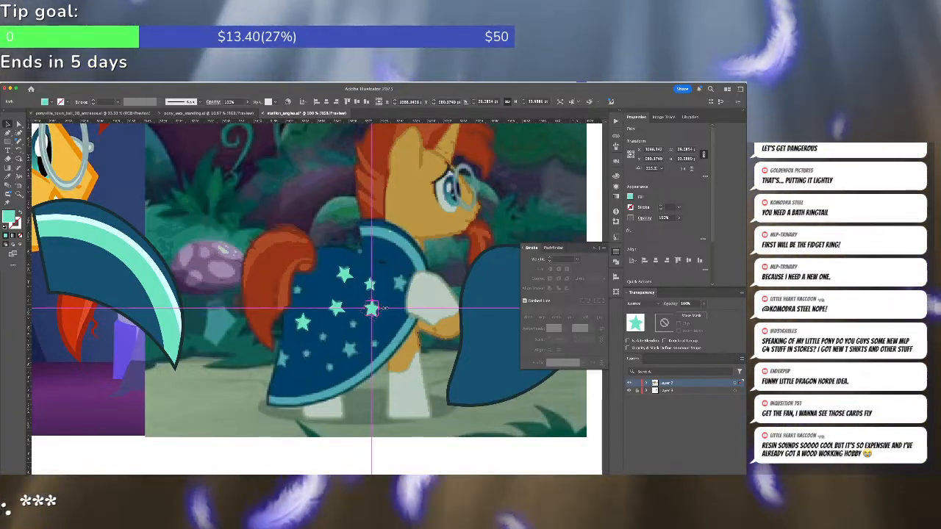
{"action": "left_click", "coordinate": [381, 316]}
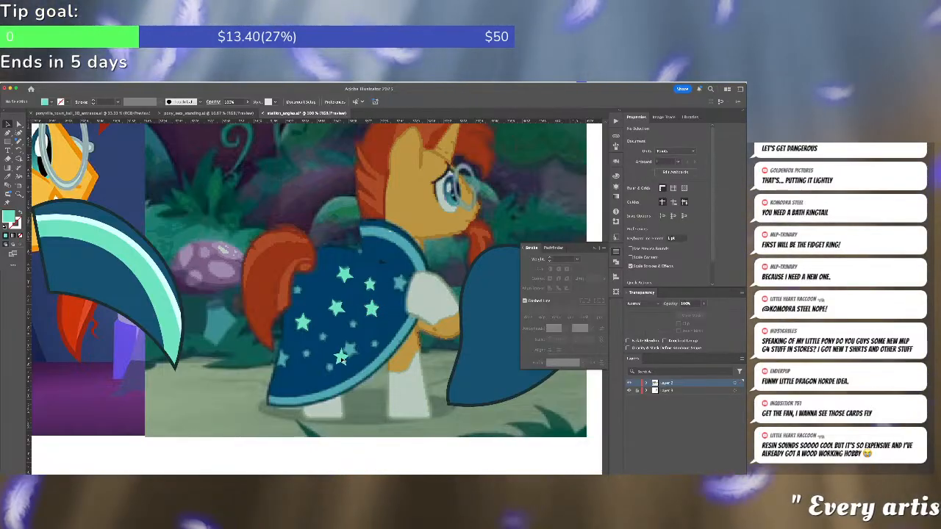
Place another mint star over the large star in the lower middle of the reference cape and fit its size and rotation
{"action": "left_click", "coordinate": [352, 345]}
{"action": "left_click_drag", "start_coordinate": [362, 324], "coordinate": [352, 350]}
{"action": "key", "text": "v"}
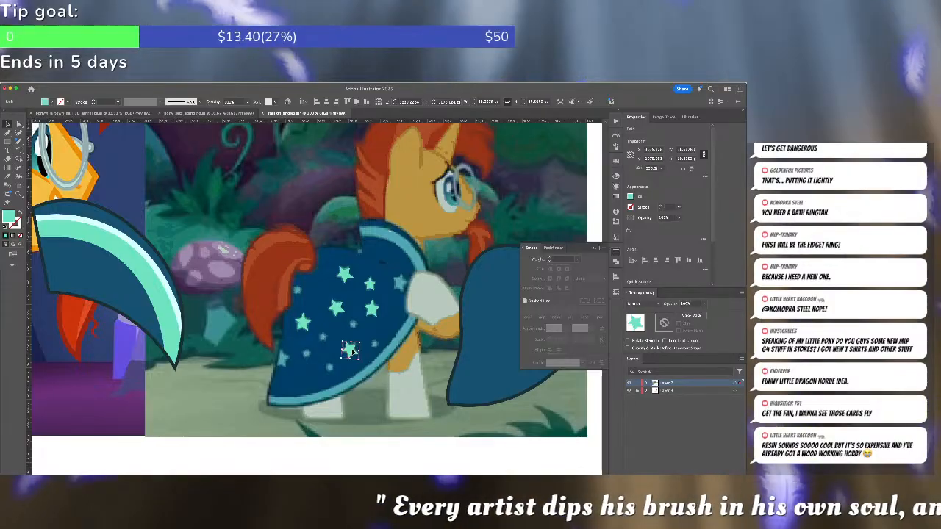
{"action": "key", "text": "ctrl+shift+a"}
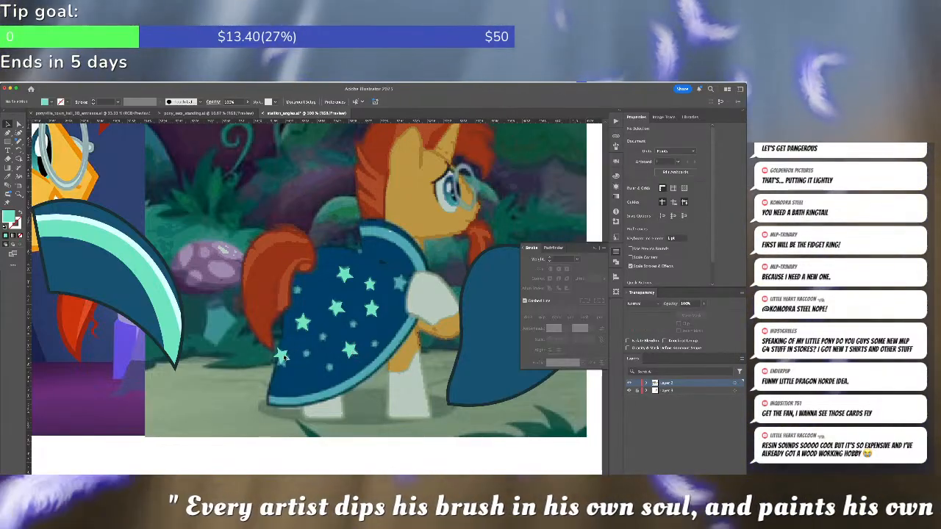
Place a mint star copy over the star cut by the cape's lower rear edge and align it with the reference
{"action": "left_click", "coordinate": [280, 356]}
{"action": "key", "text": "v"}
{"action": "left_click_drag", "start_coordinate": [309, 355], "coordinate": [284, 360]}
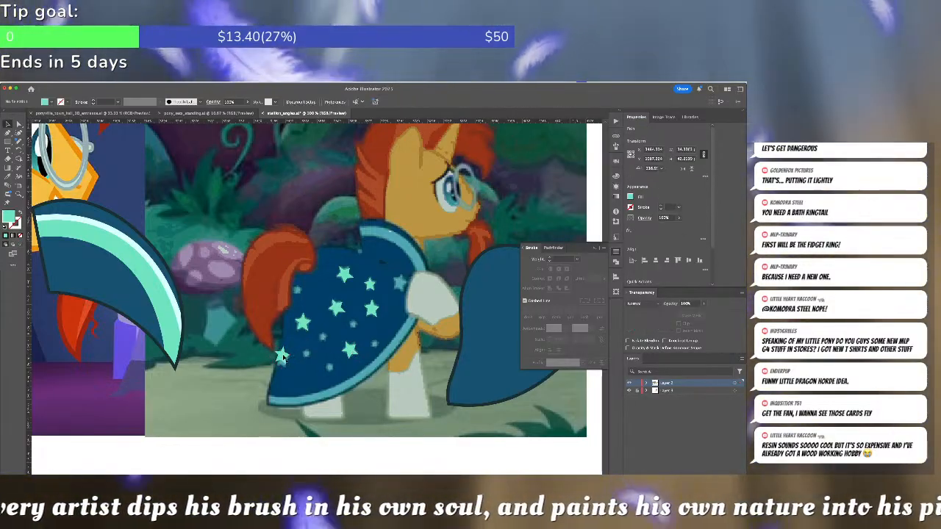
{"action": "key", "text": "super+shift+a"}
{"action": "left_click", "coordinate": [283, 358]}
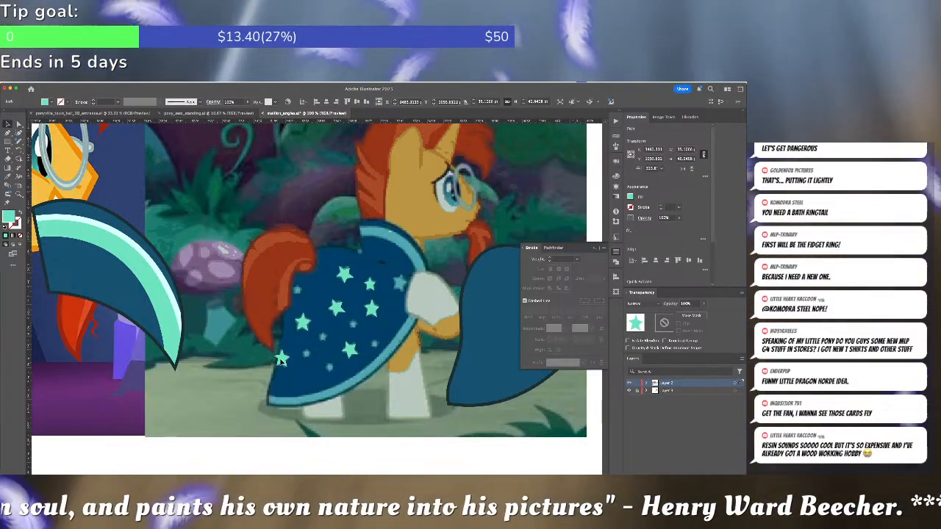
{"action": "key", "text": "super+shift+a"}
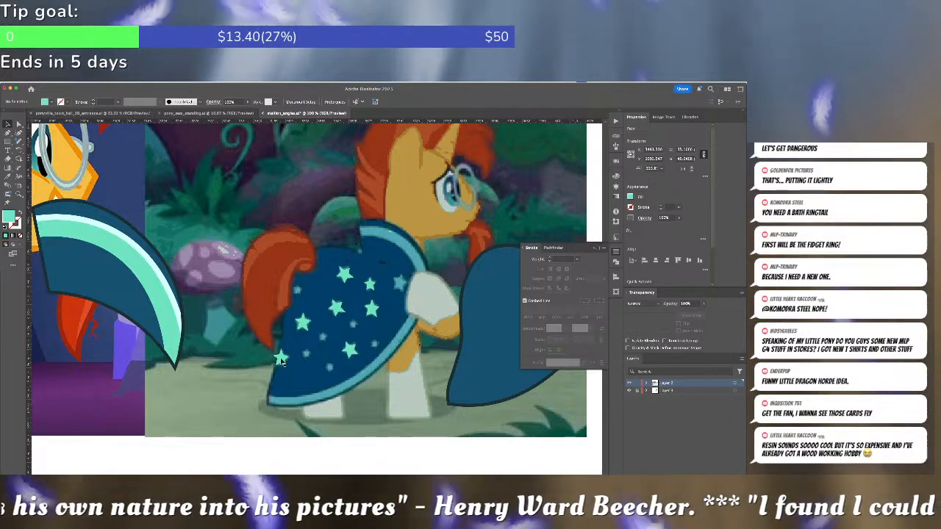
Trim the outer tip of the star at the cape's rear edge by deleting its anchor point so the shape follows the edge
{"action": "scroll", "coordinate": [280, 358], "scroll_direction": "up", "scroll_amount": 2}
{"action": "left_click", "coordinate": [280, 365]}
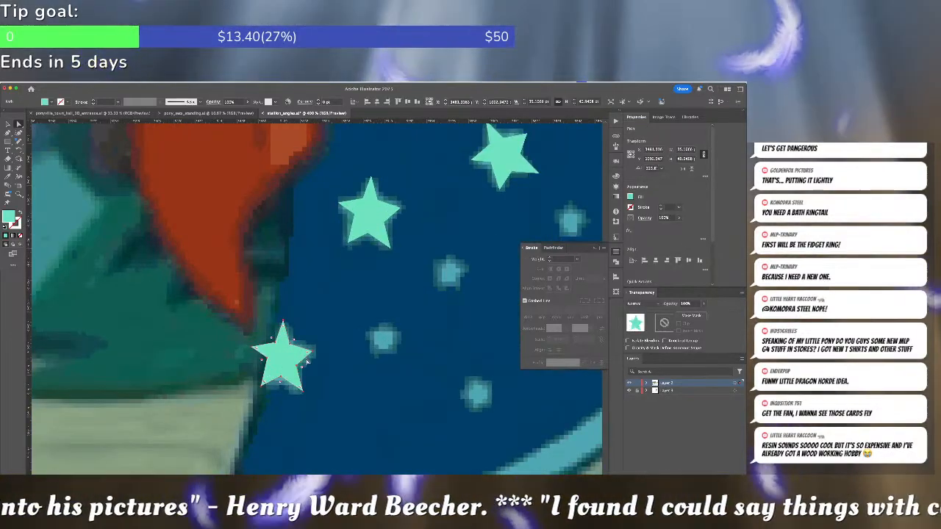
{"action": "key", "text": "minus"}
{"action": "left_click", "coordinate": [251, 347]}
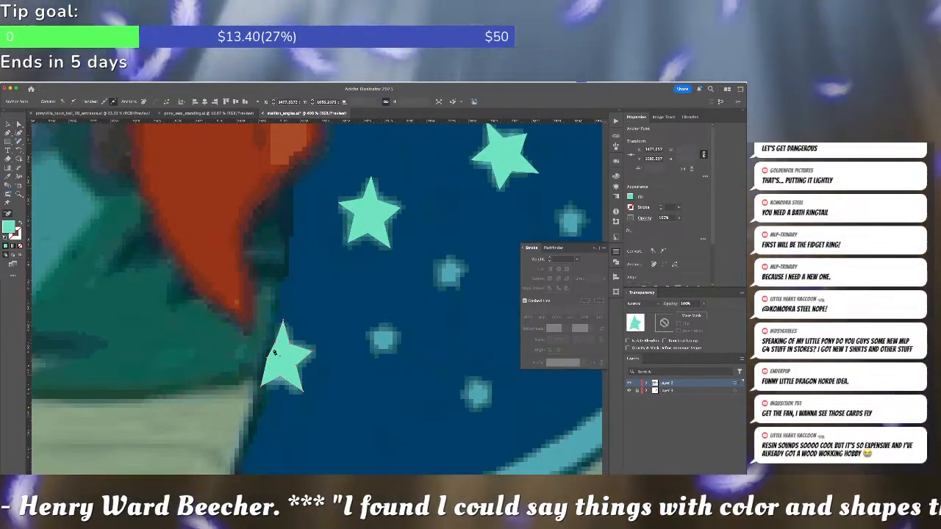
{"action": "key", "text": "a"}
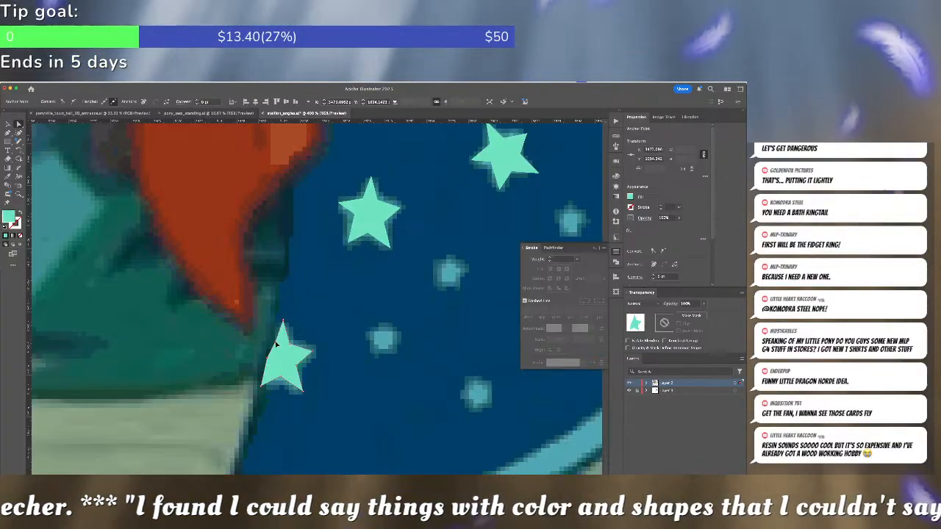
{"action": "key", "text": "super"}
{"action": "left_click", "coordinate": [326, 342]}
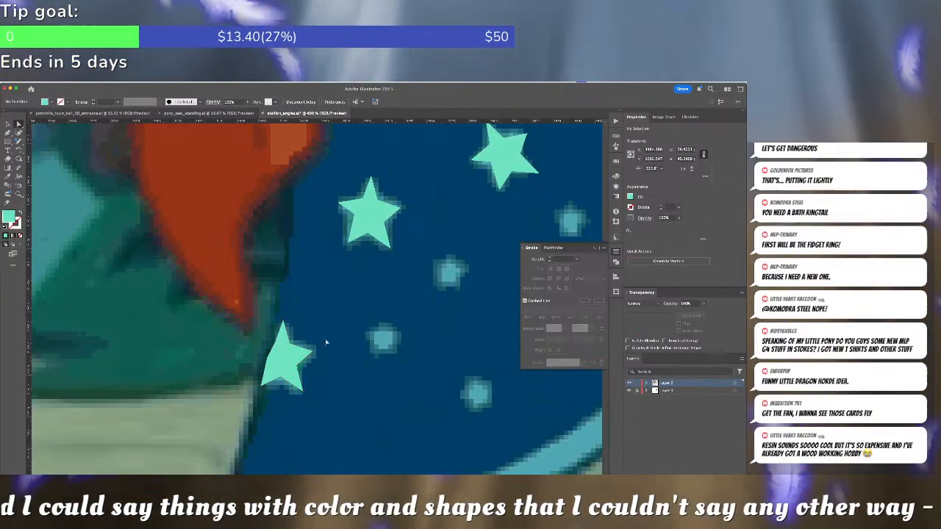
Place a mint star copy over the large star beside the raised foreleg, rotating and nudging it to match the reference
{"action": "scroll", "coordinate": [325, 341], "scroll_direction": "down", "scroll_amount": 10}
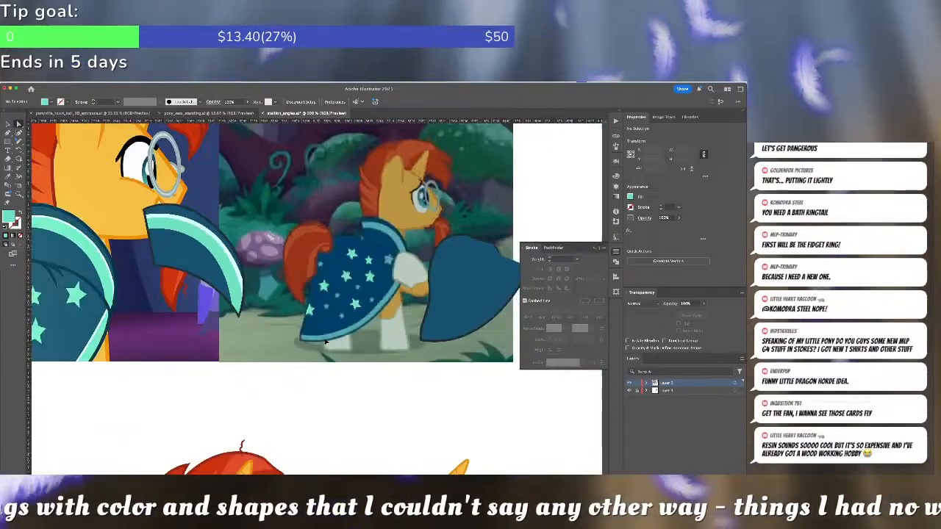
{"action": "scroll", "coordinate": [326, 342], "scroll_direction": "up", "scroll_amount": 2}
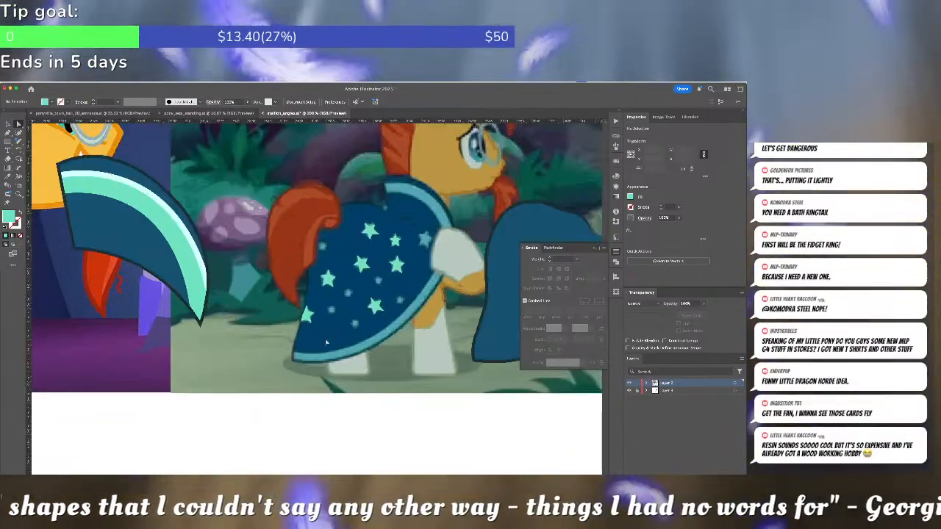
{"action": "scroll", "coordinate": [344, 261], "scroll_direction": "up", "scroll_amount": 2}
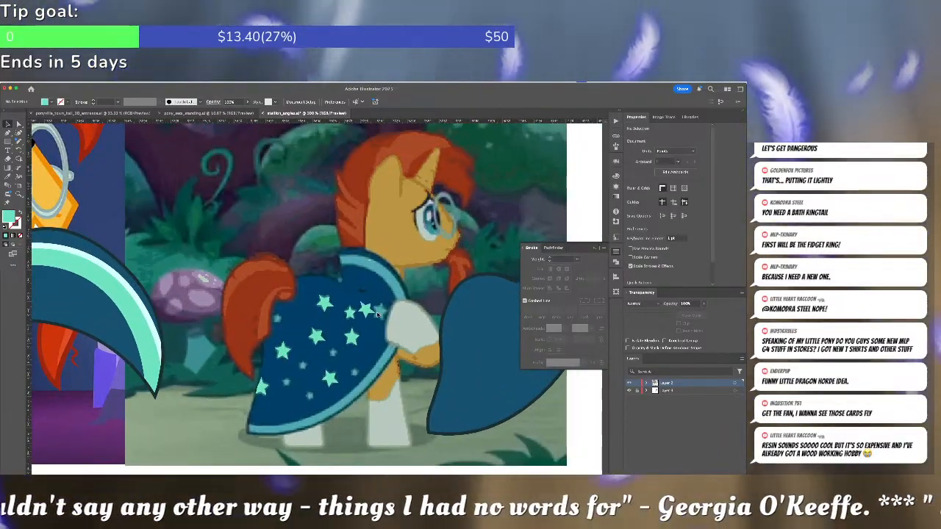
{"action": "left_click", "coordinate": [382, 311]}
{"action": "left_click", "coordinate": [382, 311]}
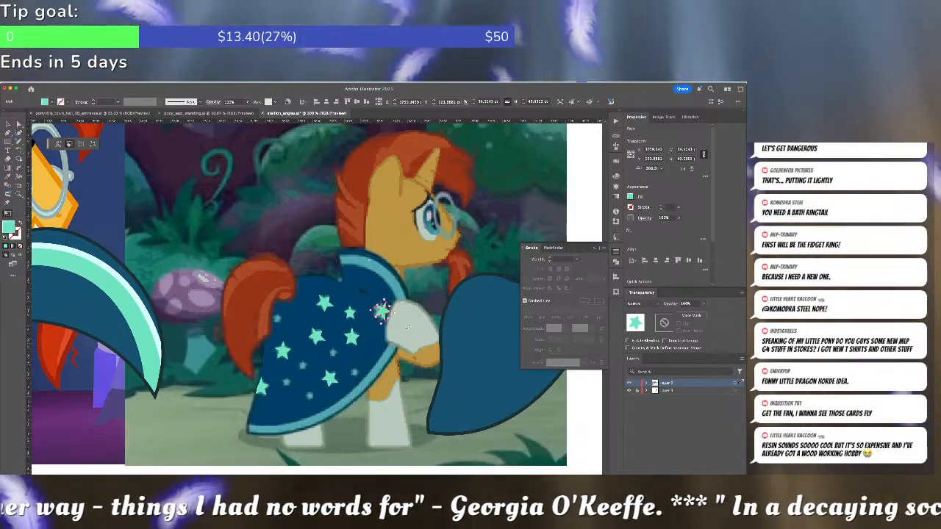
{"action": "left_click_drag", "start_coordinate": [382, 311], "coordinate": [379, 313]}
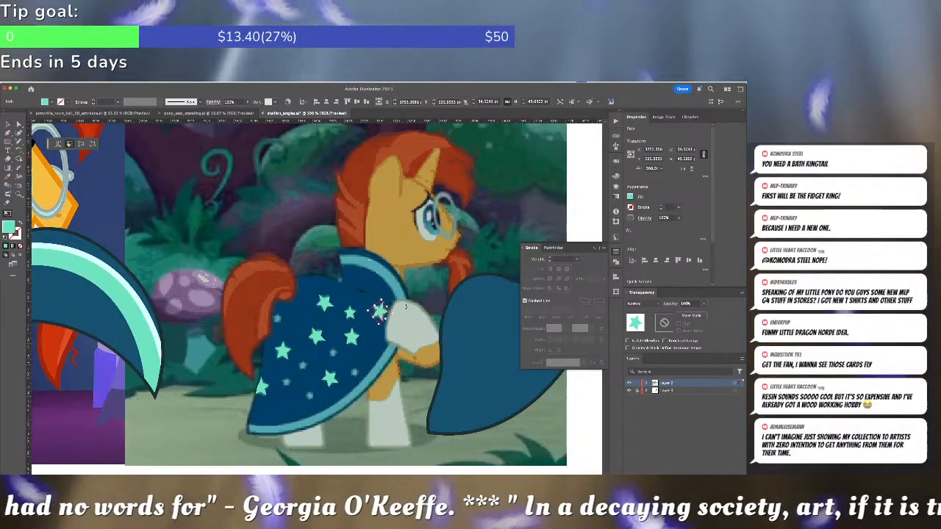
{"action": "left_click", "coordinate": [406, 304]}
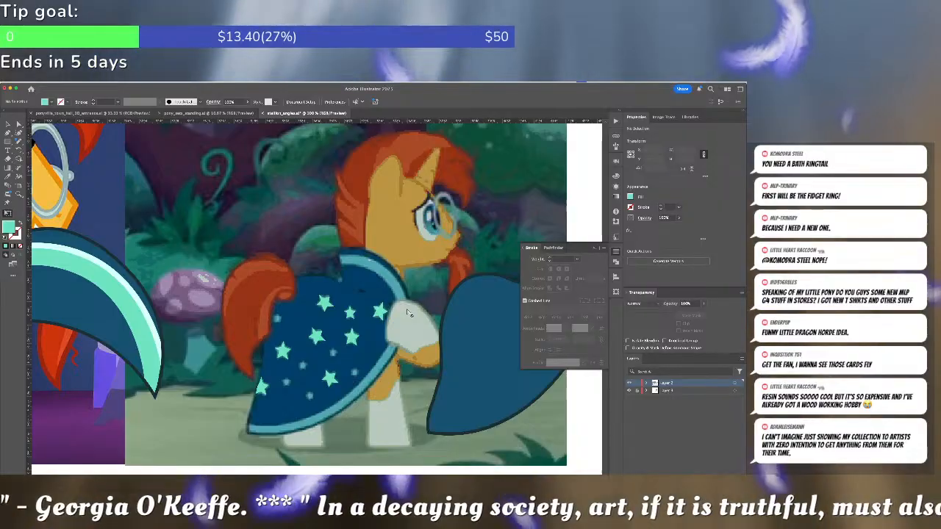
Duplicate a mint star onto the small star below the middle of the reference cape and scale it down to fit
{"action": "key", "text": "v"}
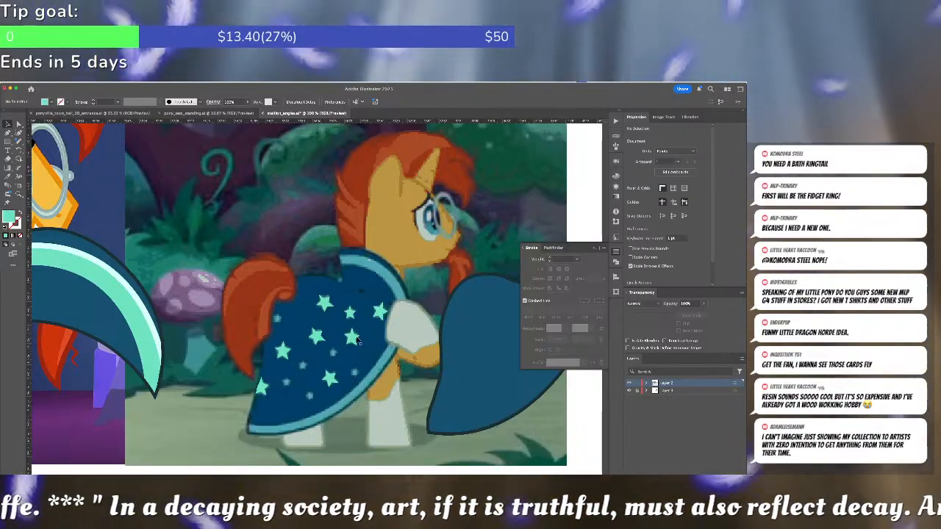
{"action": "left_click_drag", "start_coordinate": [353, 342], "coordinate": [339, 353]}
{"action": "scroll", "coordinate": [339, 353], "scroll_direction": "up", "scroll_amount": 1}
{"action": "scroll", "coordinate": [340, 352], "scroll_direction": "up", "scroll_amount": 1}
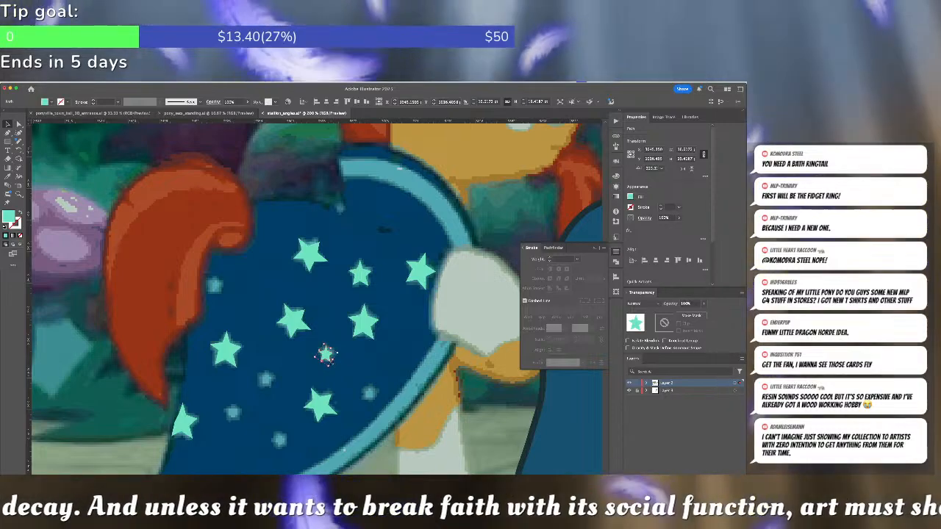
{"action": "left_click_drag", "start_coordinate": [330, 367], "coordinate": [329, 366]}
{"action": "key", "text": "super+shift+a"}
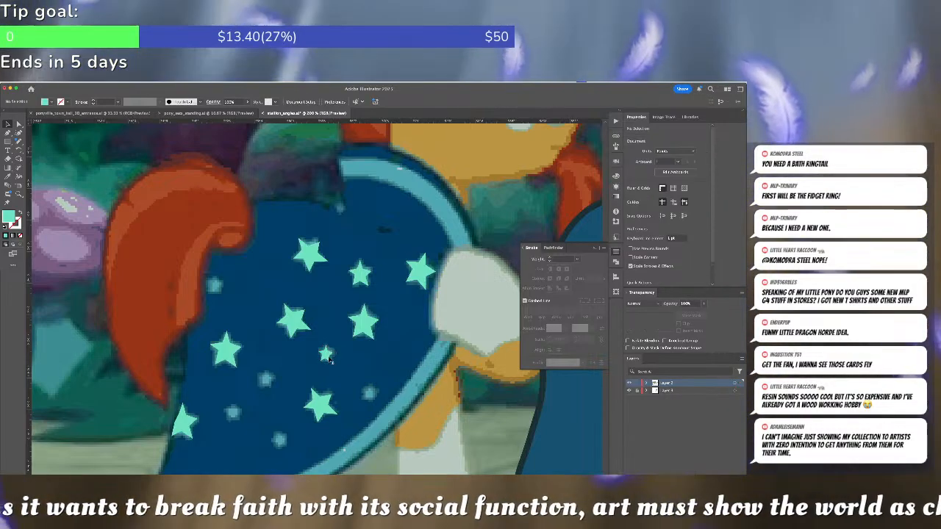
Place copies of the small mint star over the small stars near the front trim, below the middle star and beside the tail, fitting each
{"action": "left_click", "coordinate": [369, 393]}
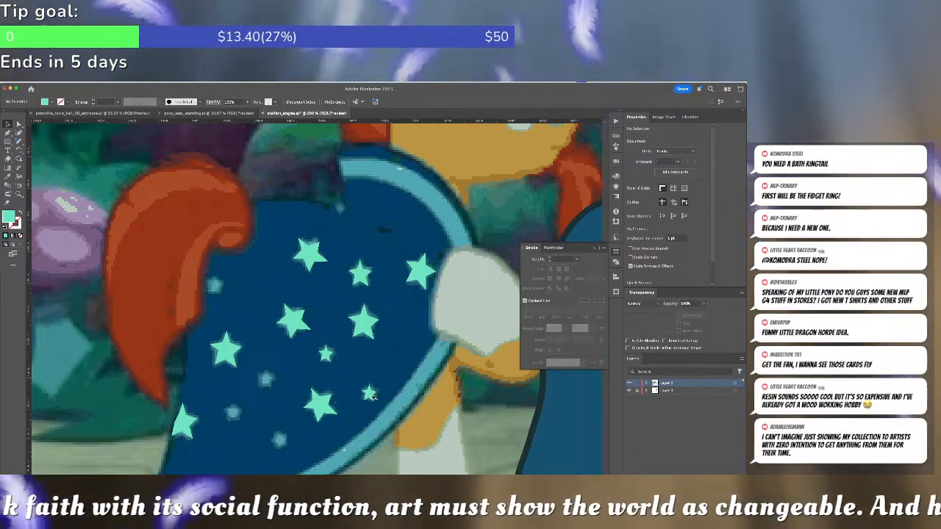
{"action": "key", "text": "super+shift+a"}
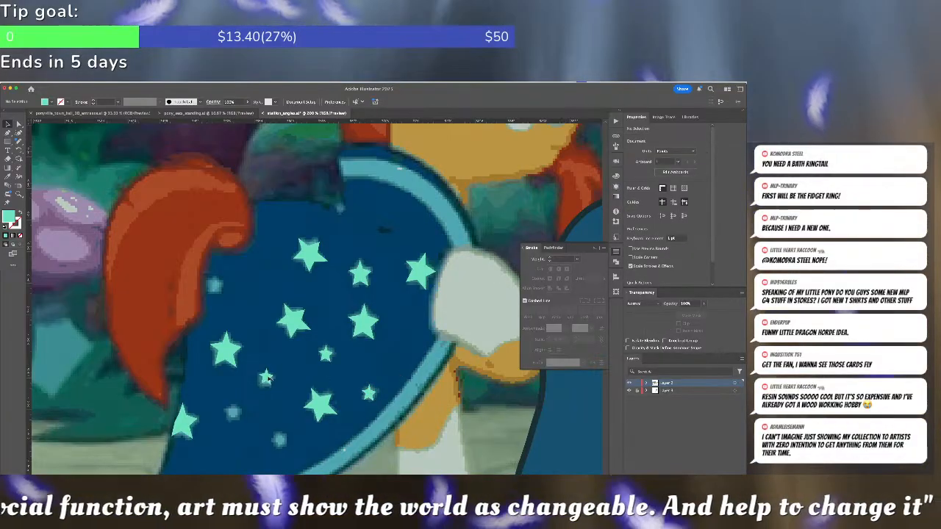
{"action": "left_click", "coordinate": [265, 378]}
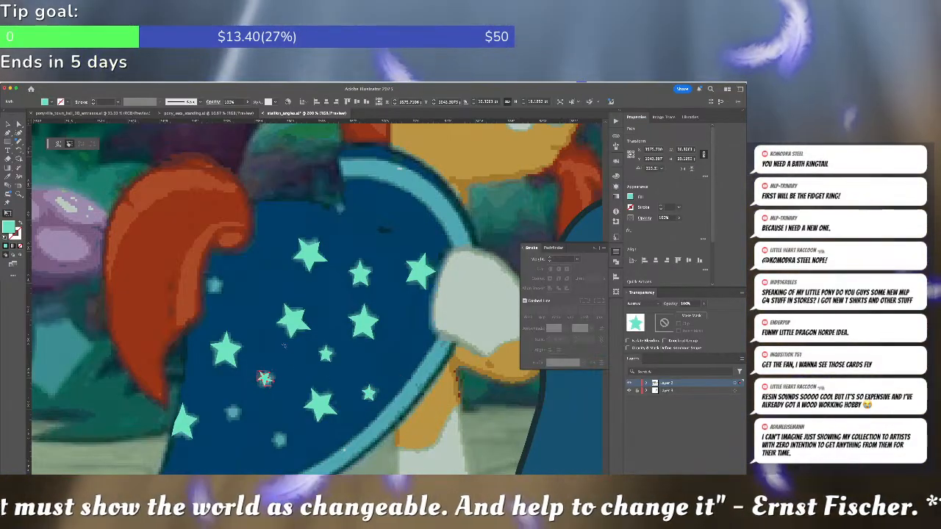
{"action": "key", "text": "super+shift+a"}
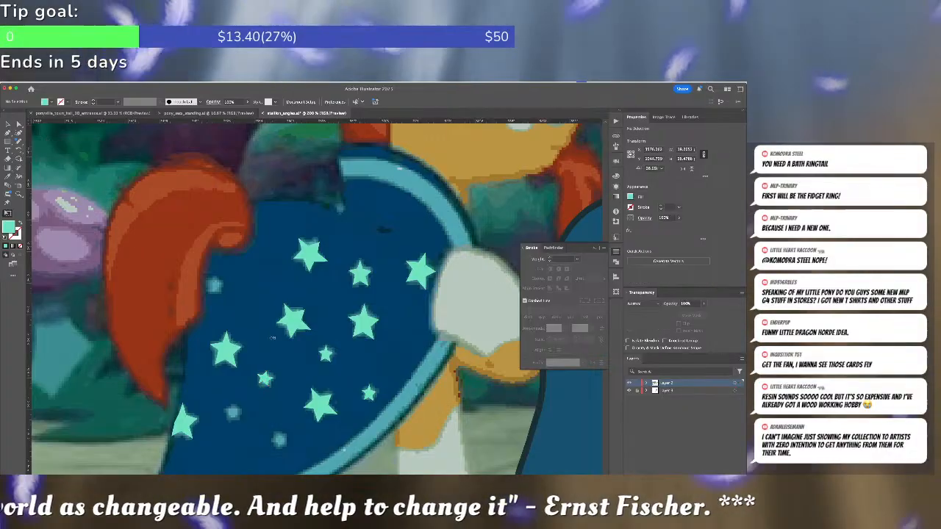
{"action": "left_click", "coordinate": [213, 285]}
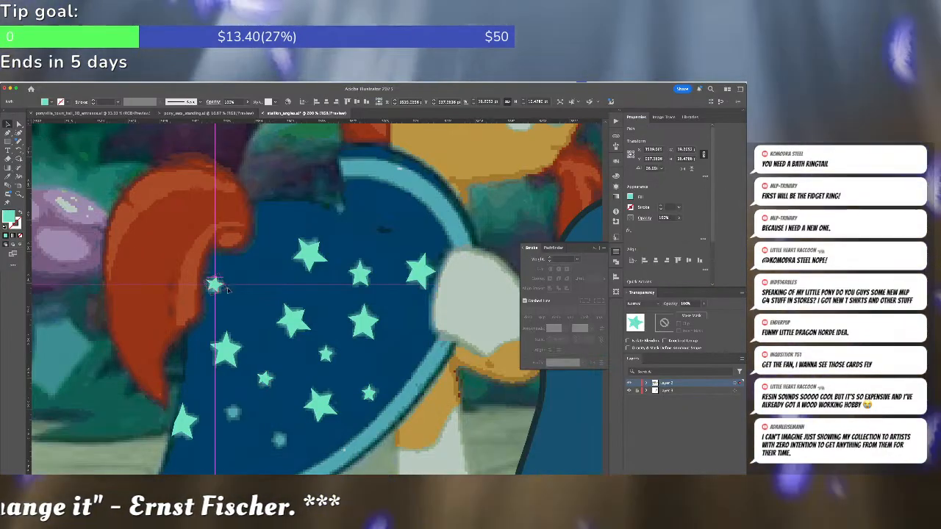
{"action": "key", "text": "super+shift+a"}
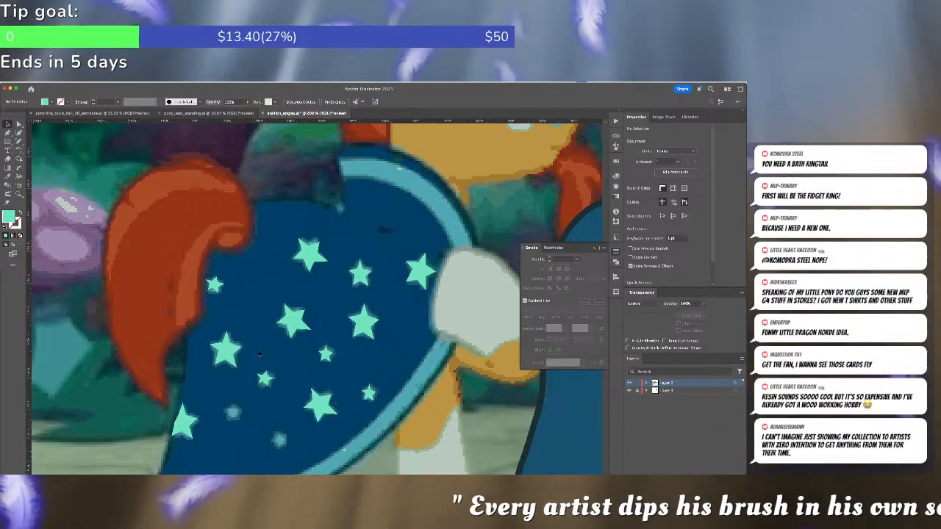
Duplicate the small mint star onto the two remaining small stars in the lower part of the cape and adjust each to match
{"action": "left_click_drag", "start_coordinate": [328, 357], "coordinate": [288, 417], "text": "alt"}
{"action": "key", "text": "e"}
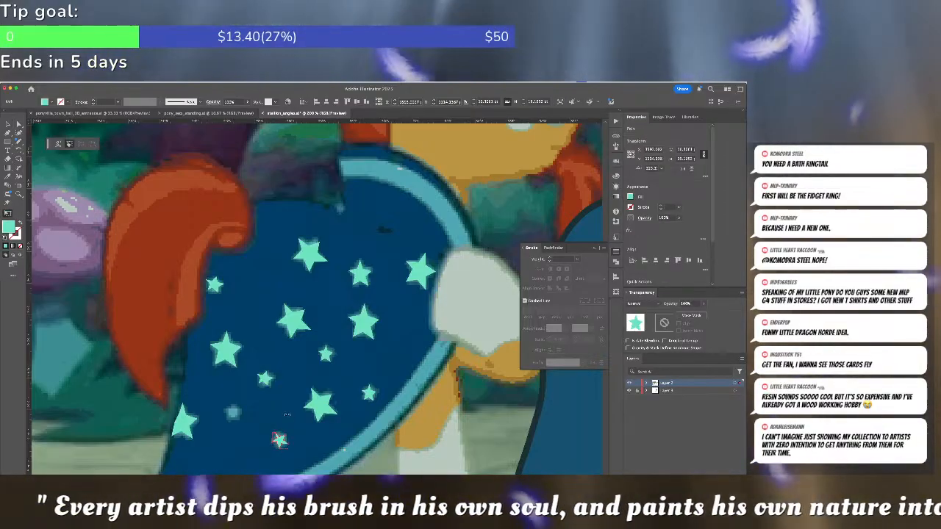
{"action": "key", "text": "v"}
{"action": "left_click", "coordinate": [289, 418]}
{"action": "left_click", "coordinate": [282, 444]}
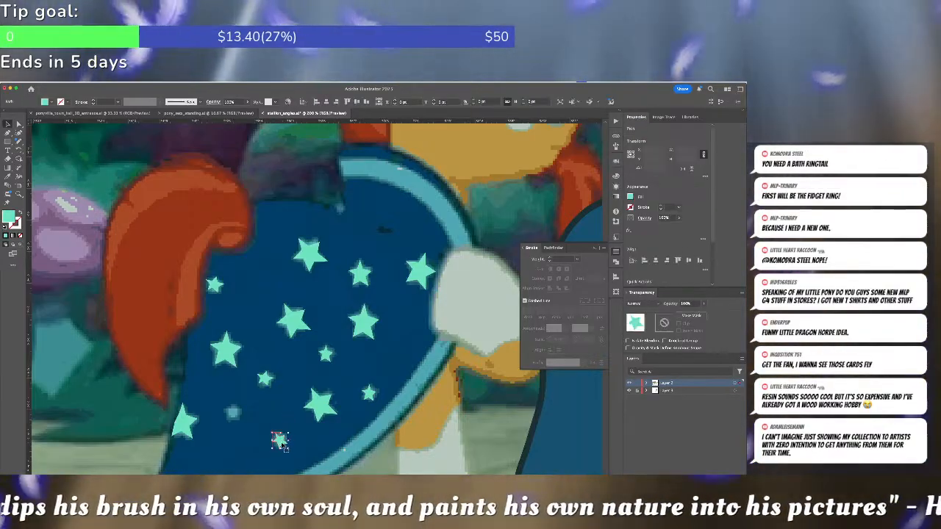
{"action": "left_click_drag", "start_coordinate": [282, 443], "coordinate": [247, 411], "text": "alt"}
{"action": "key", "text": "e"}
{"action": "key", "text": "v"}
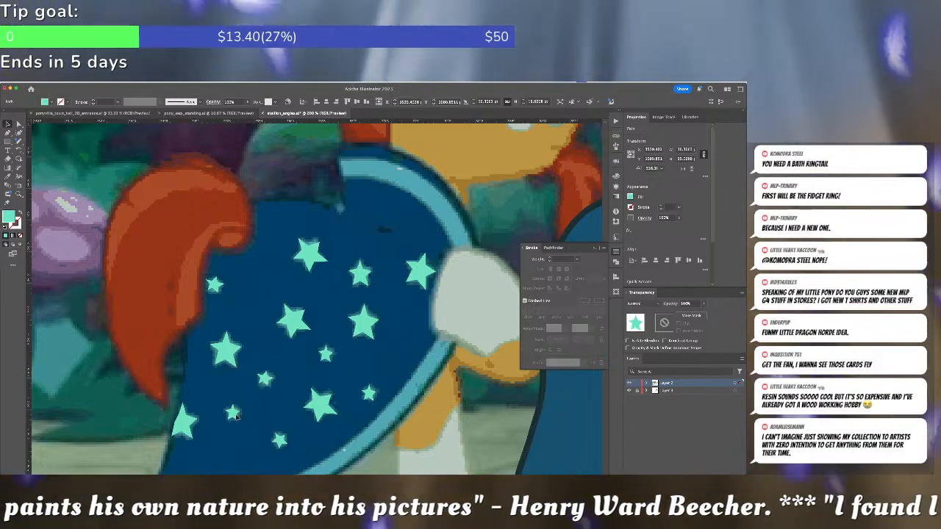
{"action": "left_click", "coordinate": [267, 416]}
{"action": "key", "text": "super+minus"}
{"action": "key", "text": "super+minus"}
{"action": "key", "text": "super+minus"}
{"action": "key", "text": "super+minus"}
{"action": "key", "text": "super+minus"}
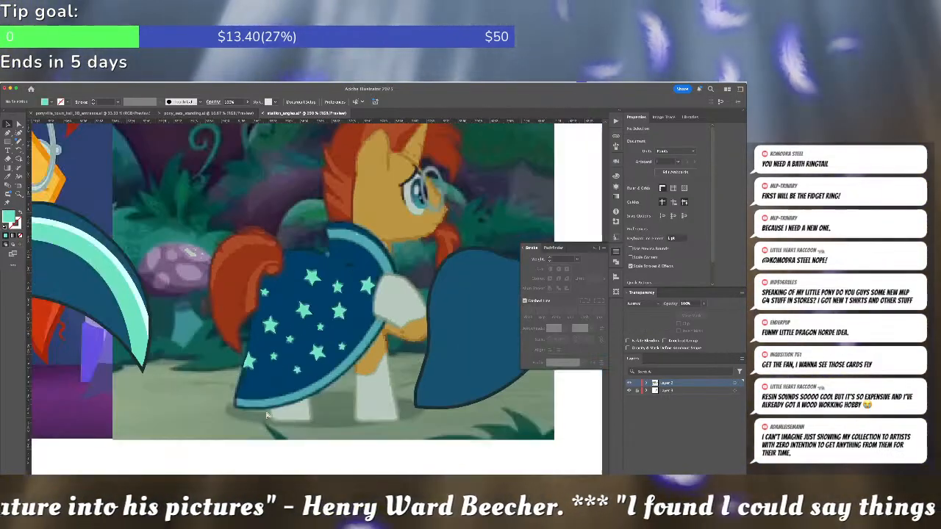
{"action": "key", "text": "super+equal"}
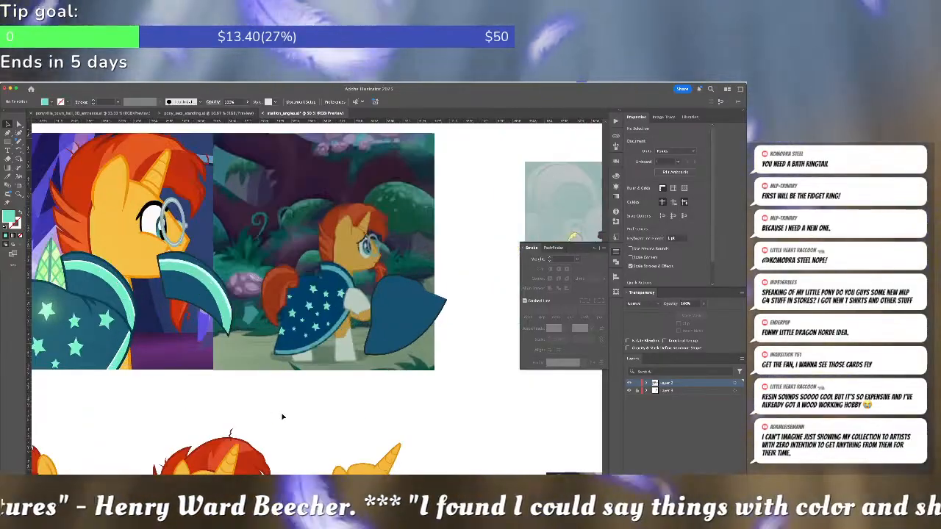
Move the dark blue cape shape back over the reference cape so it sits beneath the mint stars
{"action": "left_click", "coordinate": [362, 332]}
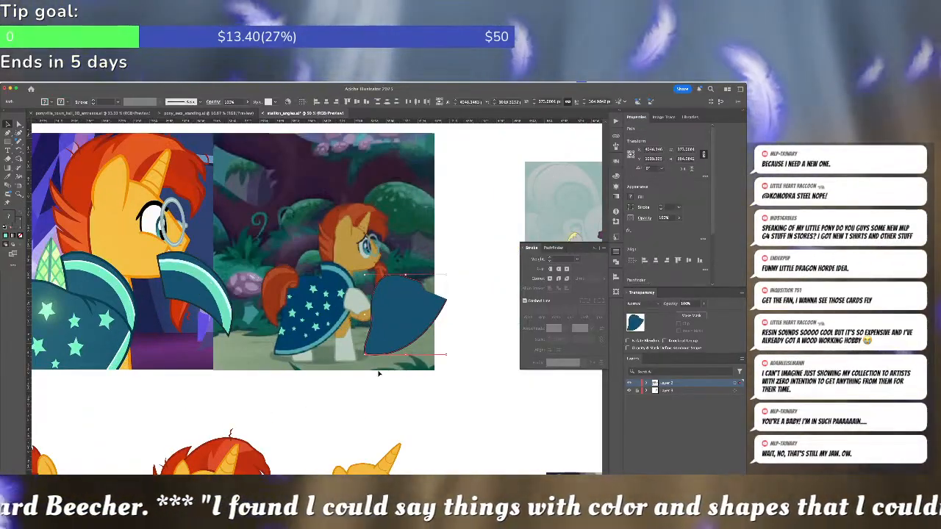
{"action": "key", "text": "Left"}
{"action": "key", "text": "Left"}
{"action": "key", "text": "Left"}
{"action": "key", "text": "Left"}
{"action": "key", "text": "Left"}
{"action": "key", "text": "Left"}
{"action": "key", "text": "Left"}
{"action": "key", "text": "Left"}
{"action": "key", "text": "Left"}
{"action": "key", "text": "Left"}
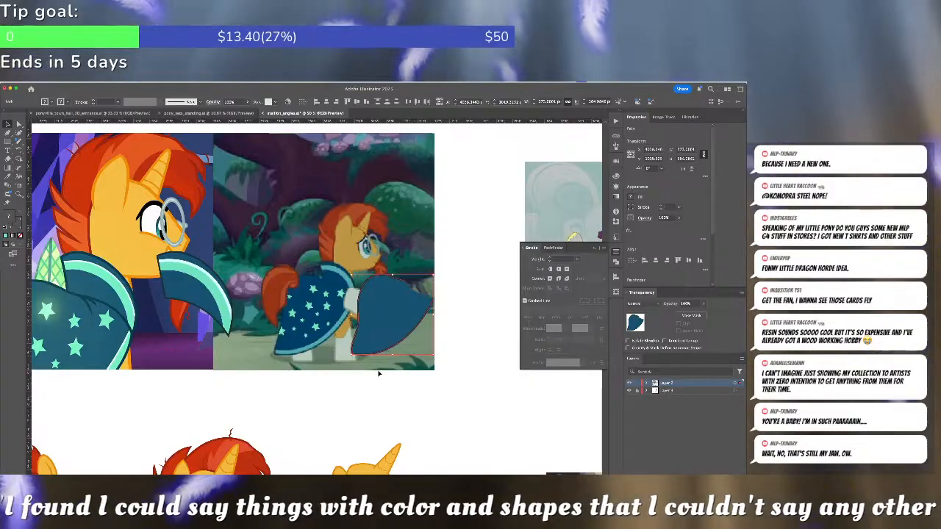
{"action": "key", "text": "Left"}
{"action": "key", "text": "Left"}
{"action": "key", "text": "Left"}
{"action": "key", "text": "Left"}
{"action": "key", "text": "Left"}
{"action": "key", "text": "Left"}
{"action": "key", "text": "Left"}
{"action": "key", "text": "Left"}
{"action": "key", "text": "Left"}
{"action": "key", "text": "Left"}
{"action": "key", "text": "Left"}
{"action": "key", "text": "Left"}
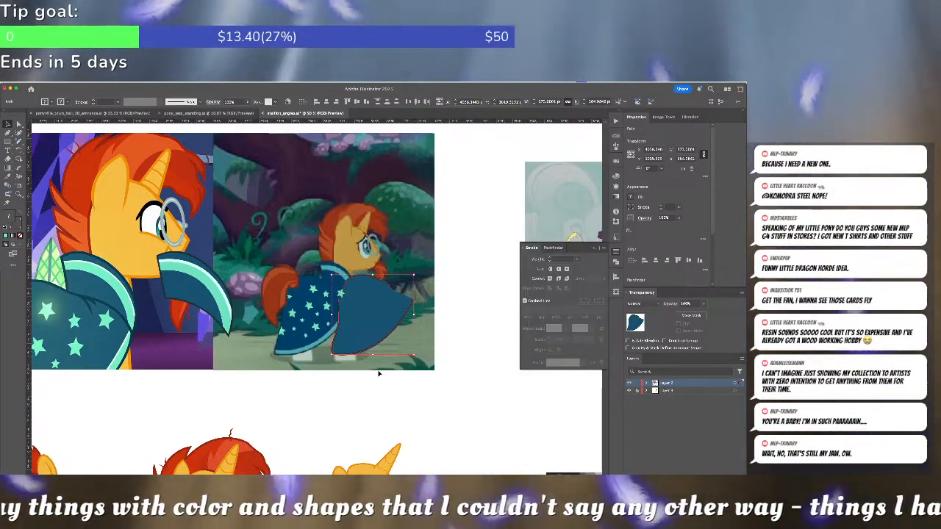
{"action": "key", "text": "Left"}
{"action": "key", "text": "Left"}
{"action": "key", "text": "Left"}
{"action": "key", "text": "Left"}
{"action": "key", "text": "Left"}
{"action": "key", "text": "Left"}
{"action": "key", "text": "Left"}
{"action": "key", "text": "Left"}
{"action": "key", "text": "Left"}
{"action": "key", "text": "Left"}
{"action": "key", "text": "Left"}
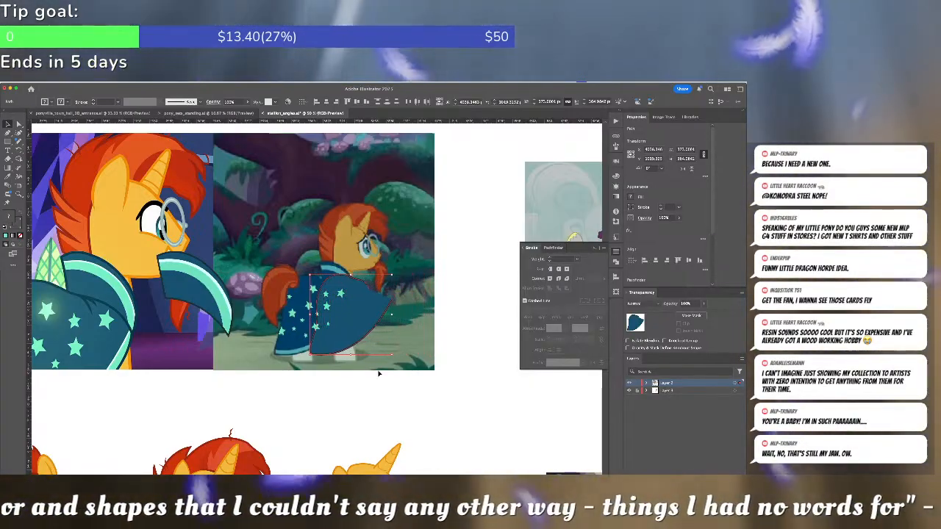
{"action": "key", "text": "Left"}
{"action": "key", "text": "Left"}
{"action": "key", "text": "Left"}
{"action": "key", "text": "Left"}
{"action": "key", "text": "Left"}
{"action": "key", "text": "Left"}
{"action": "key", "text": "Left"}
{"action": "key", "text": "Left"}
{"action": "key", "text": "Left"}
{"action": "key", "text": "Left"}
{"action": "key", "text": "Left"}
{"action": "key", "text": "Left"}
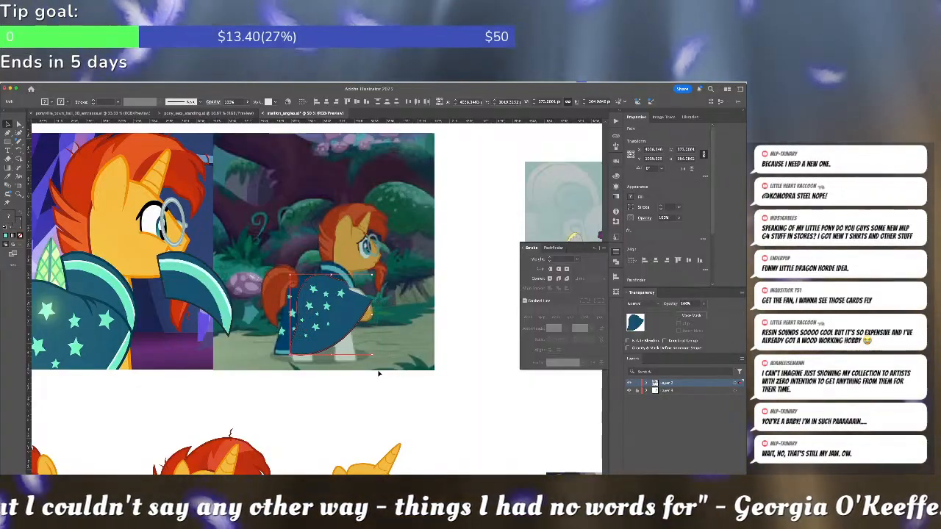
{"action": "key", "text": "Left"}
{"action": "key", "text": "Left"}
{"action": "key", "text": "Left"}
{"action": "key", "text": "Left"}
{"action": "key", "text": "Left"}
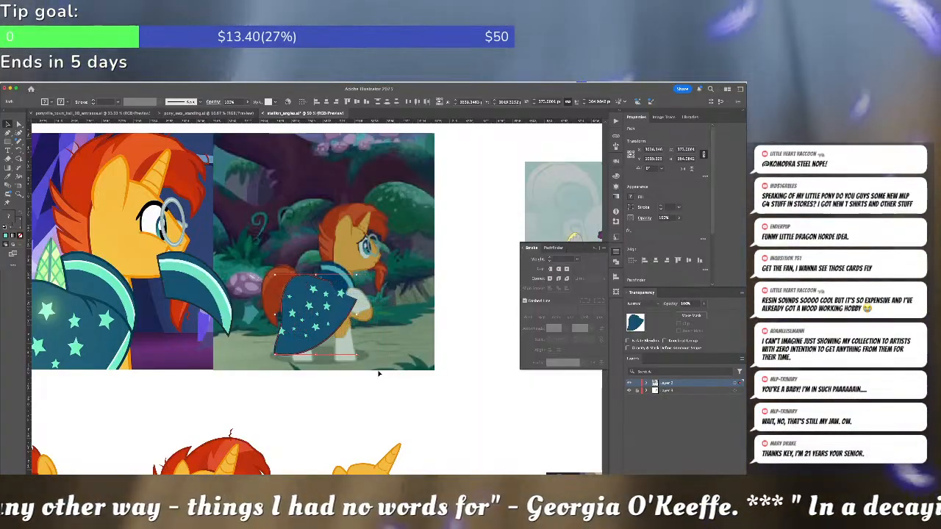
{"action": "left_click", "coordinate": [379, 373]}
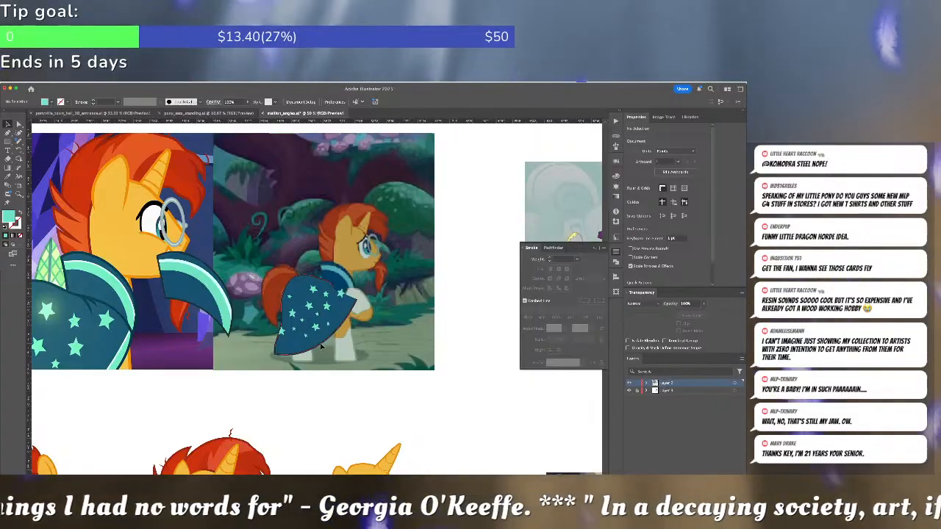
Draw a short curved fold line at the cape's upper edge beside the collar and match it to the cape outline's stroke
{"action": "left_click", "coordinate": [322, 349]}
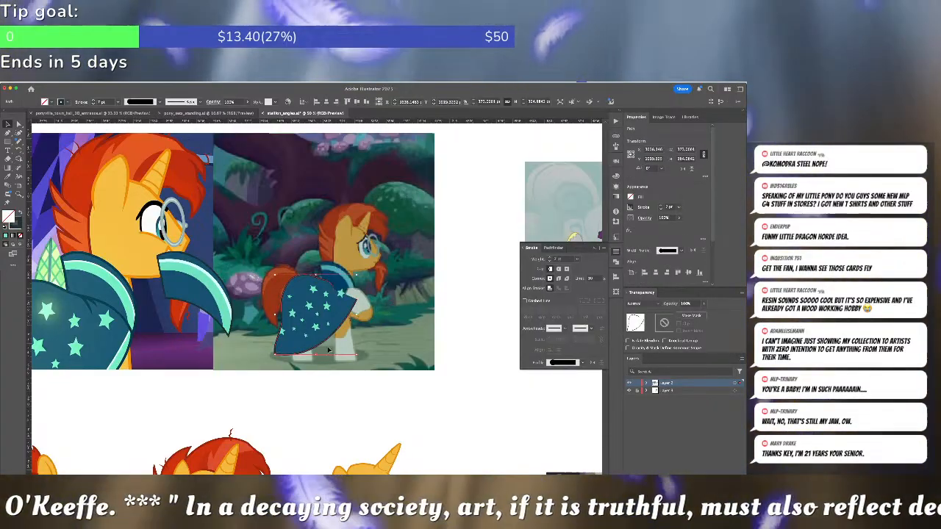
{"action": "left_click", "coordinate": [311, 338]}
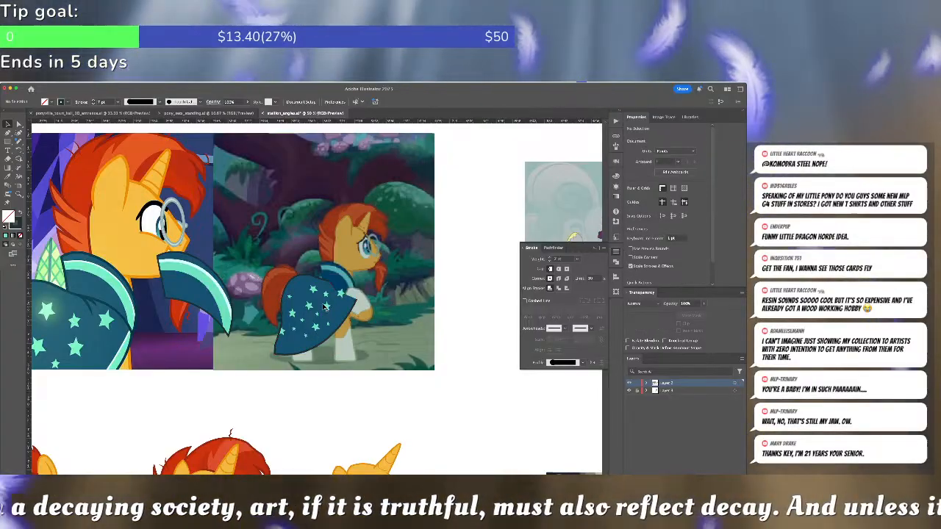
{"action": "left_click", "coordinate": [324, 307]}
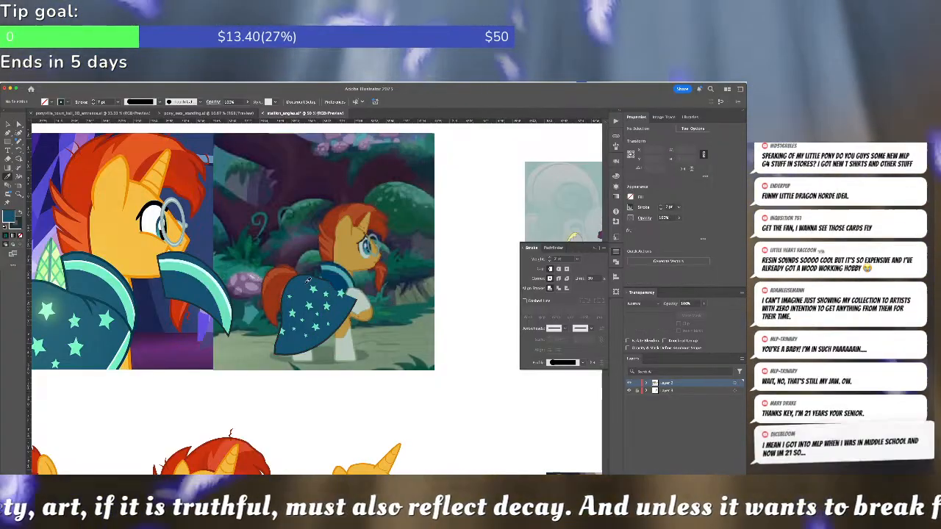
{"action": "scroll", "coordinate": [333, 275], "scroll_direction": "up", "scroll_amount": 6}
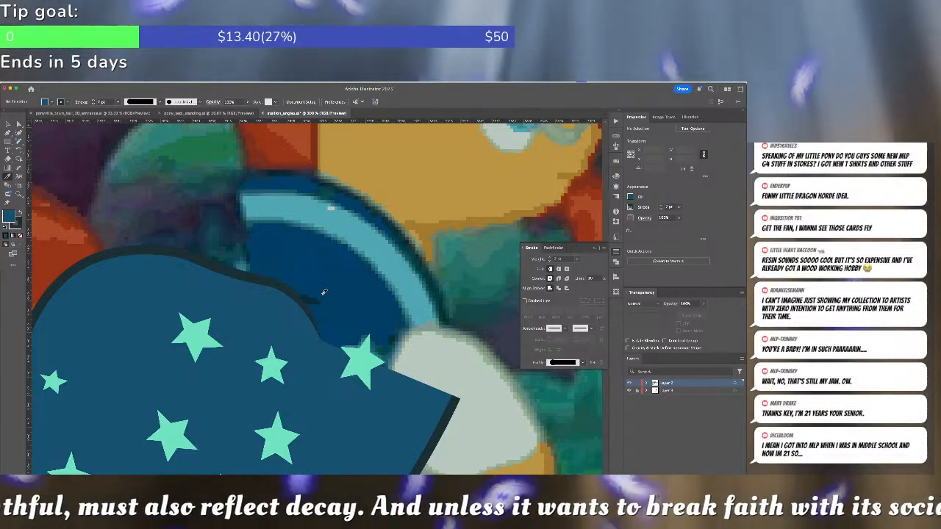
{"action": "left_click", "coordinate": [285, 290]}
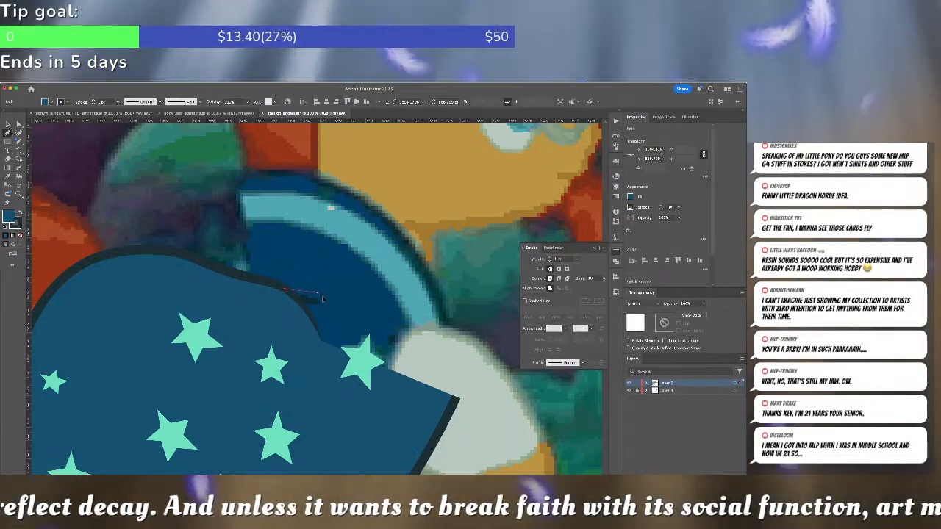
{"action": "left_click", "coordinate": [342, 344]}
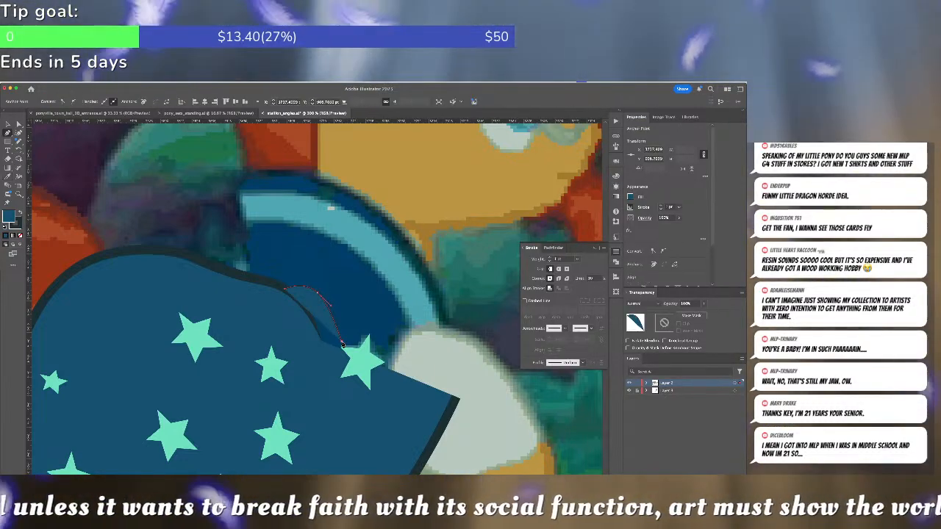
{"action": "key", "text": "i"}
{"action": "left_click", "coordinate": [262, 277]}
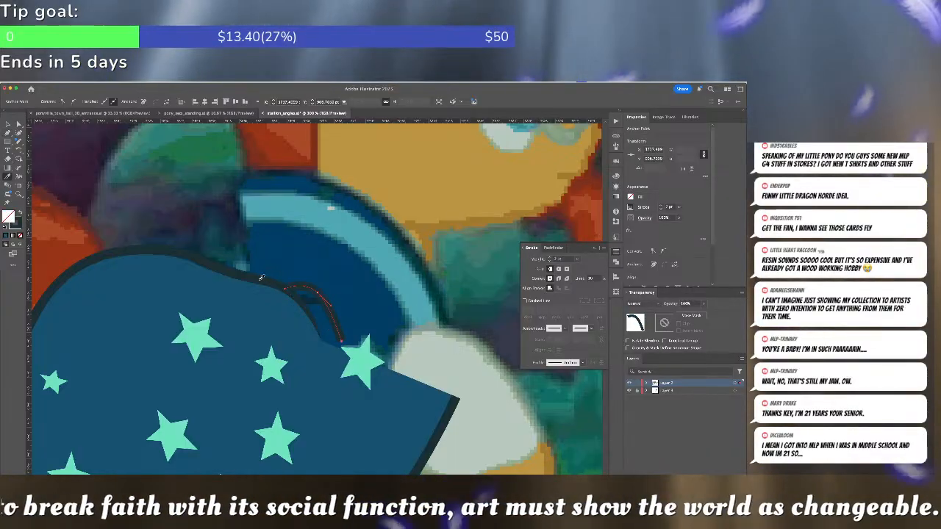
Give the short fold line a tapered width profile
{"action": "left_click", "coordinate": [580, 362]}
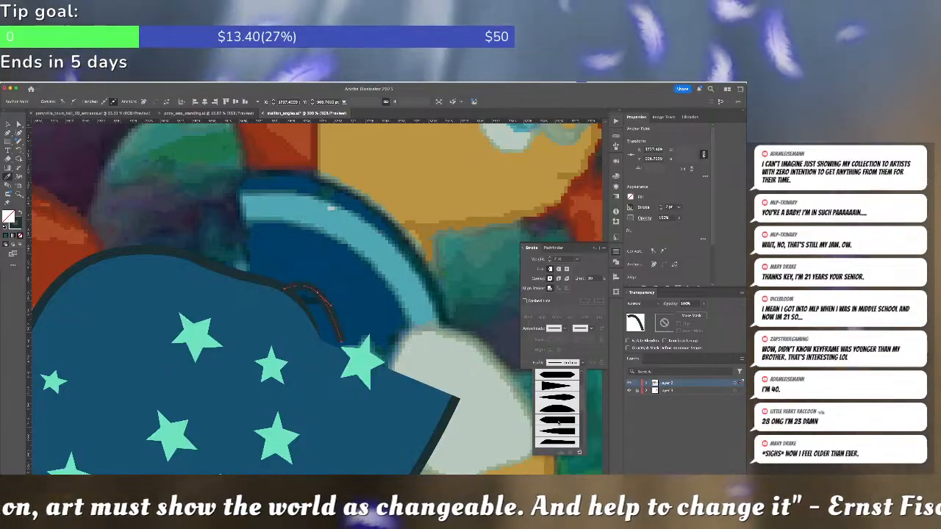
{"action": "left_click", "coordinate": [556, 421]}
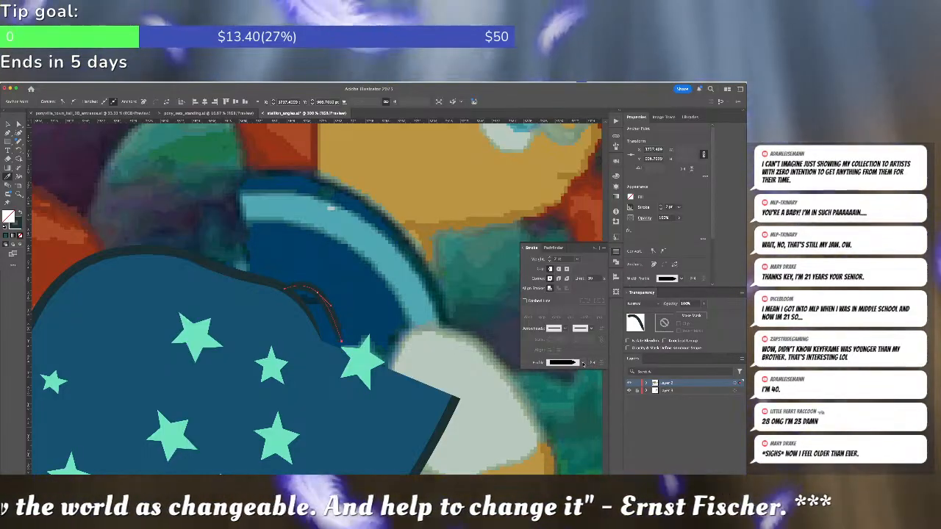
{"action": "left_click", "coordinate": [583, 363]}
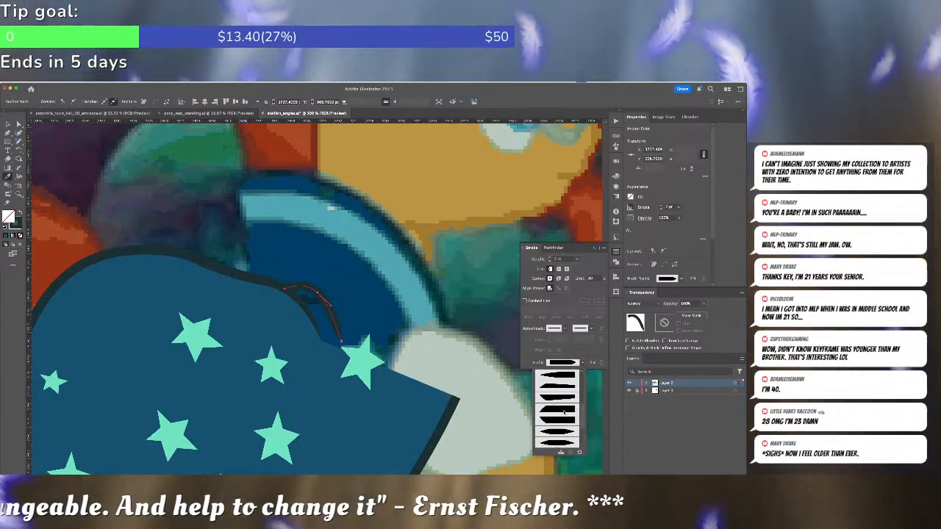
{"action": "scroll", "coordinate": [563, 410], "scroll_direction": "up", "scroll_amount": 4}
{"action": "left_click", "coordinate": [562, 418]}
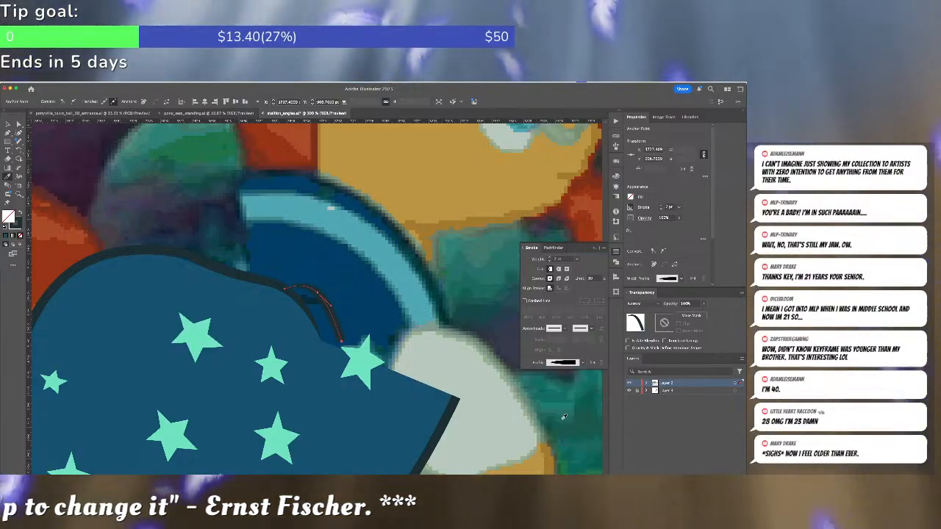
Draw a freehand shape in the cape's blue to fill the small fold beside the collar
{"action": "key", "text": "super+shift+a"}
{"action": "key", "text": "a"}
{"action": "left_click", "coordinate": [309, 351]}
{"action": "key", "text": "super+shift+a"}
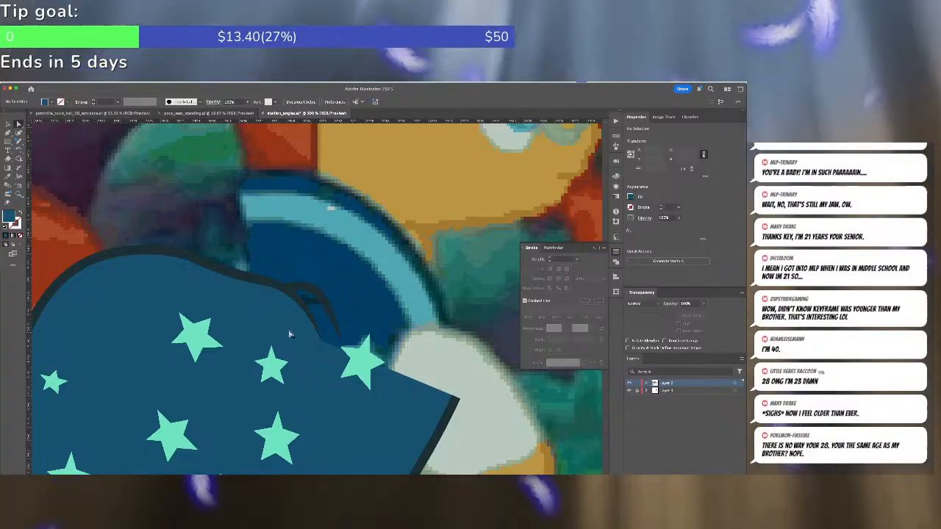
{"action": "key", "text": "p"}
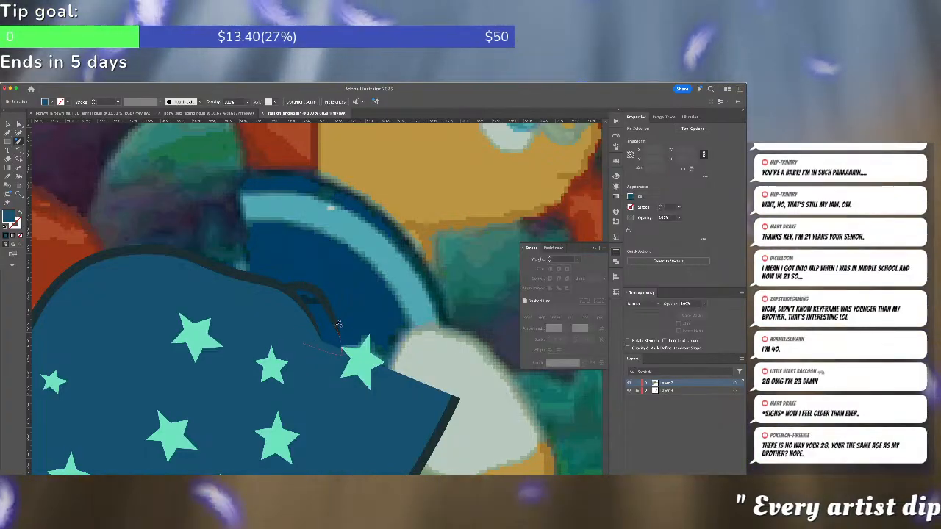
{"action": "left_click", "coordinate": [288, 287]}
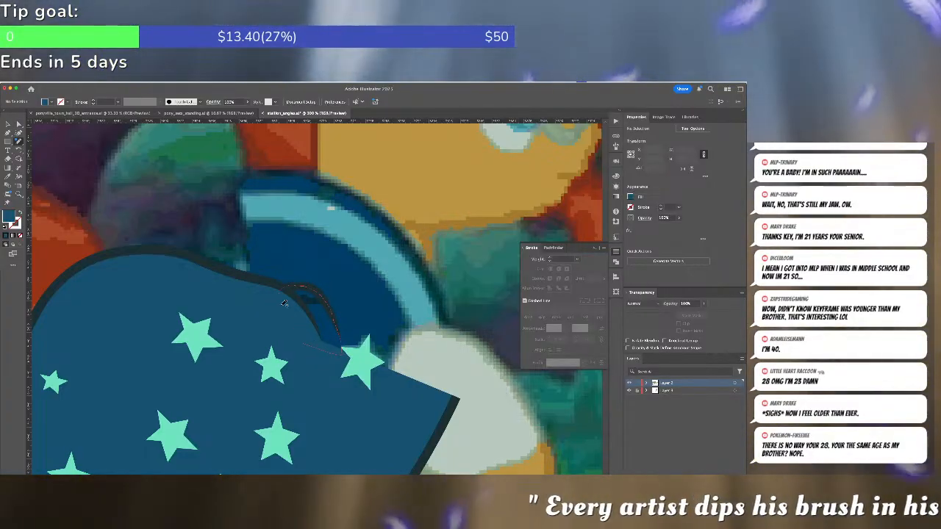
{"action": "left_click", "coordinate": [305, 345]}
{"action": "key", "text": "ctrl+shift+a"}
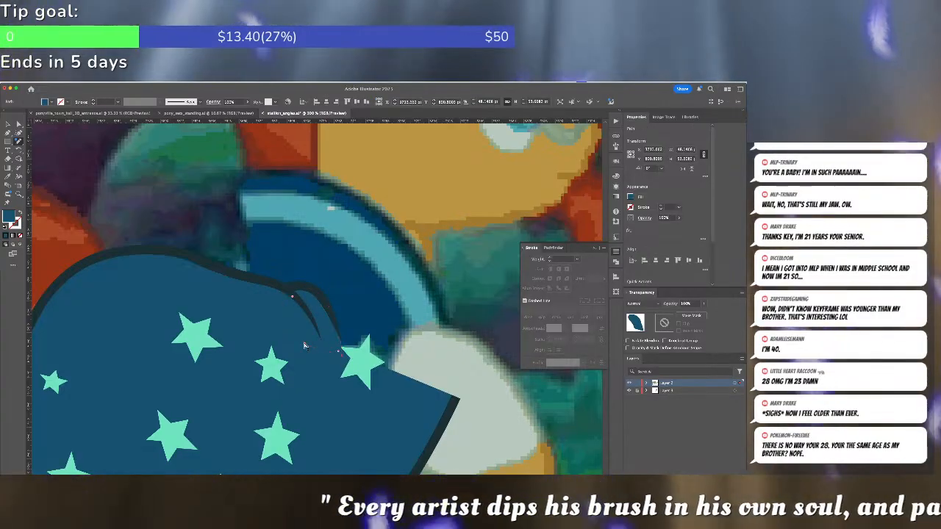
Extend the cape outline from its front tip back to the fold and bend the new segment into a curve over the shoulder
{"action": "scroll", "coordinate": [305, 345], "scroll_direction": "down", "scroll_amount": 6}
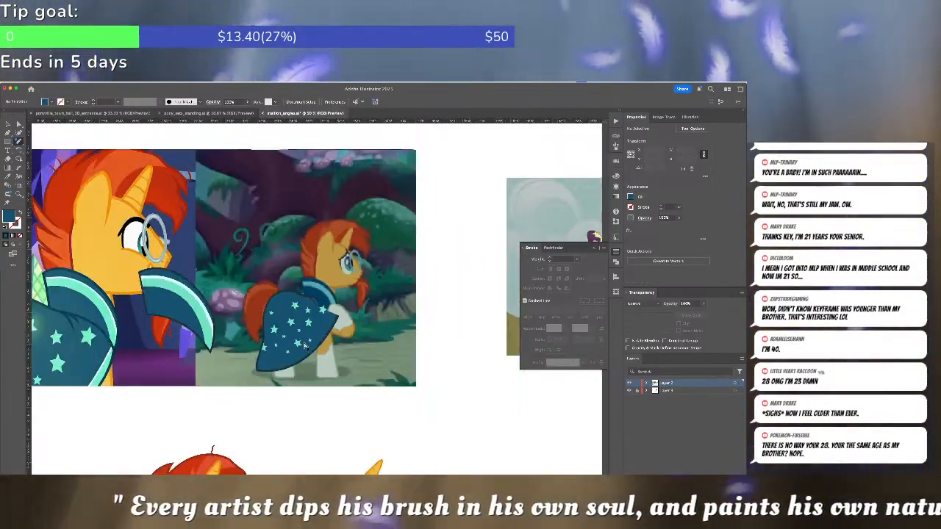
{"action": "scroll", "coordinate": [305, 345], "scroll_direction": "up", "scroll_amount": 2}
{"action": "scroll", "coordinate": [305, 346], "scroll_direction": "up", "scroll_amount": 1}
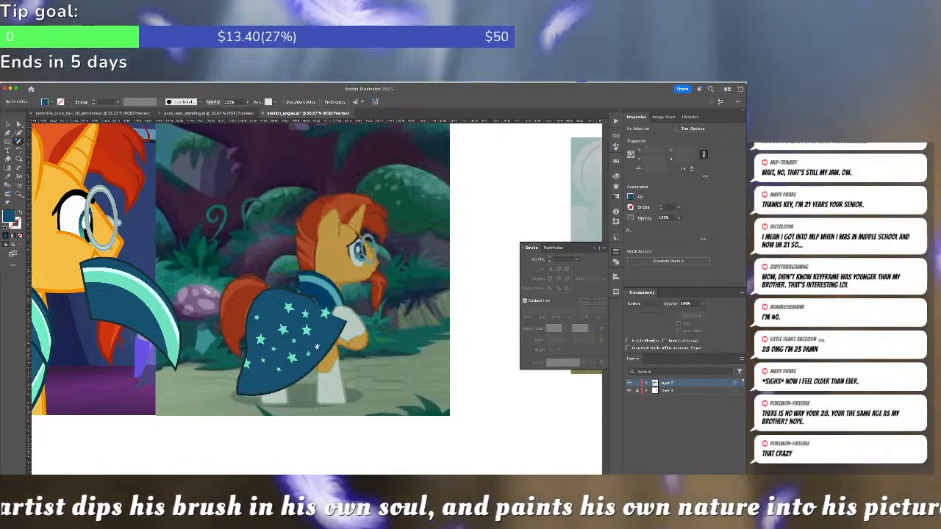
{"action": "left_click_drag", "start_coordinate": [314, 350], "coordinate": [426, 350]}
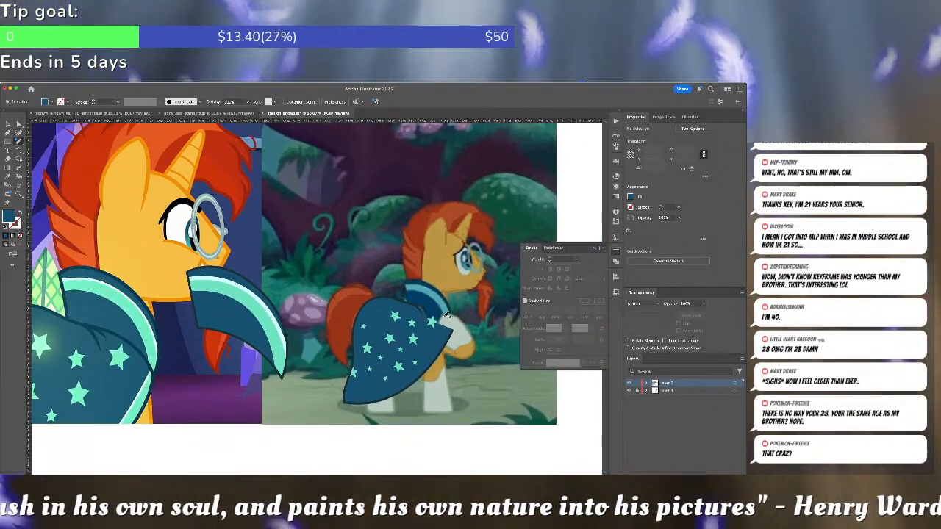
{"action": "key", "text": "a"}
{"action": "key", "text": "p"}
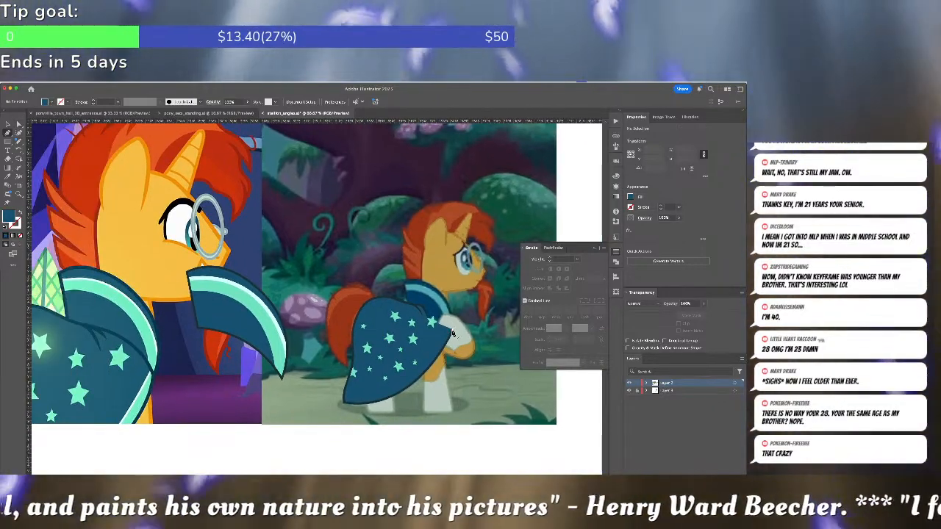
{"action": "left_click", "coordinate": [453, 329]}
{"action": "left_click", "coordinate": [432, 310]}
{"action": "key", "text": "a"}
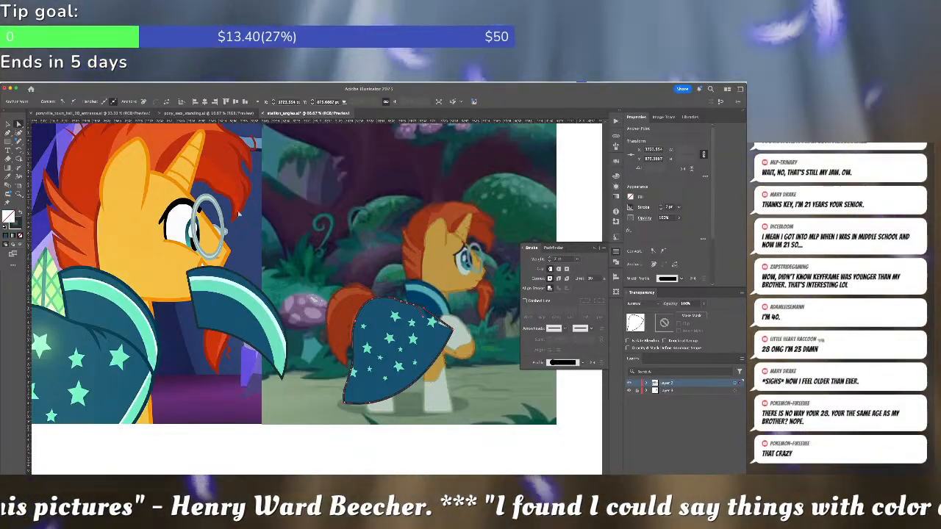
{"action": "left_click", "coordinate": [18, 133]}
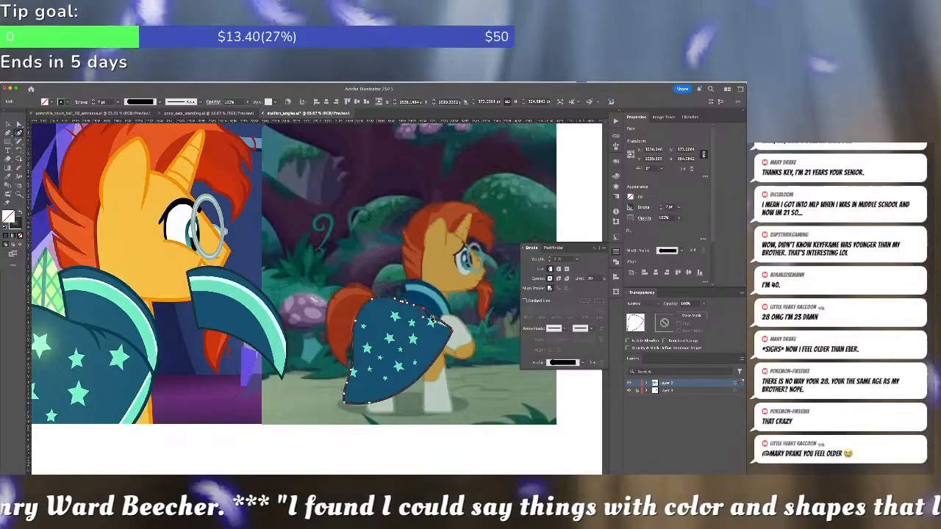
{"action": "left_click_drag", "start_coordinate": [441, 321], "coordinate": [442, 316]}
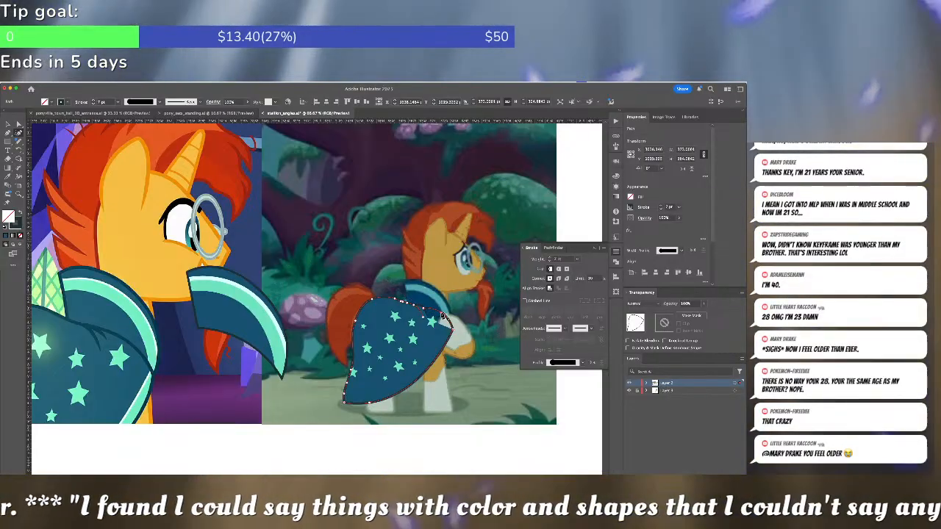
{"action": "key", "text": "a"}
{"action": "left_click", "coordinate": [408, 271]}
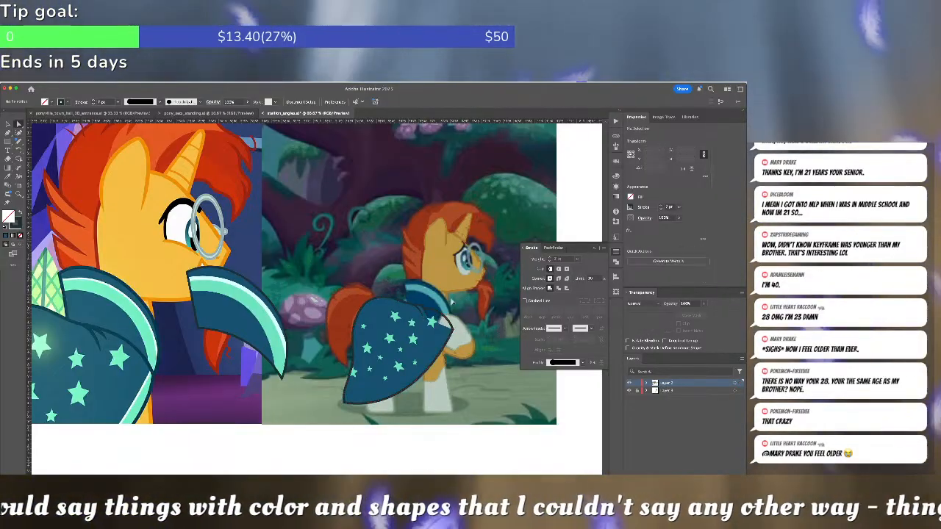
Reposition the end anchor of the shoulder outline so it meets the small fold line
{"action": "scroll", "coordinate": [452, 301], "scroll_direction": "up", "scroll_amount": 6}
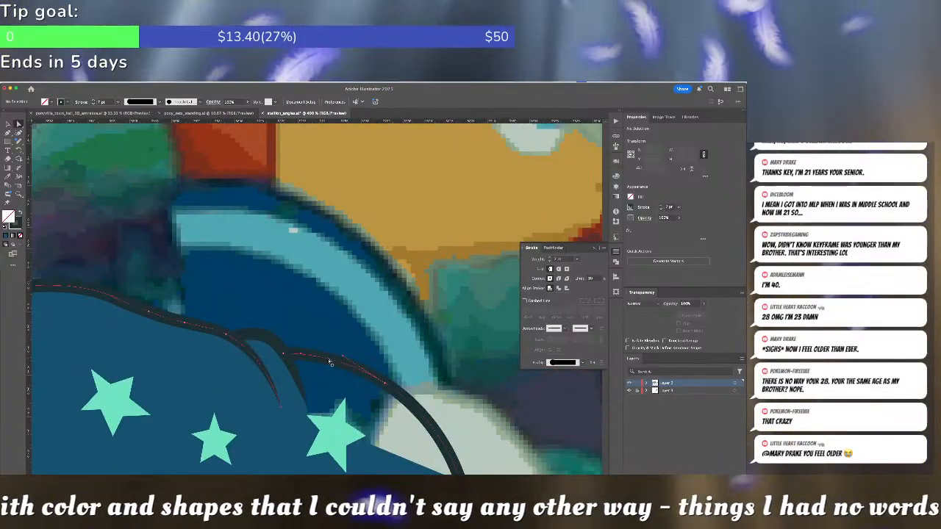
{"action": "left_click", "coordinate": [279, 362]}
{"action": "left_click_drag", "start_coordinate": [285, 357], "coordinate": [290, 365]}
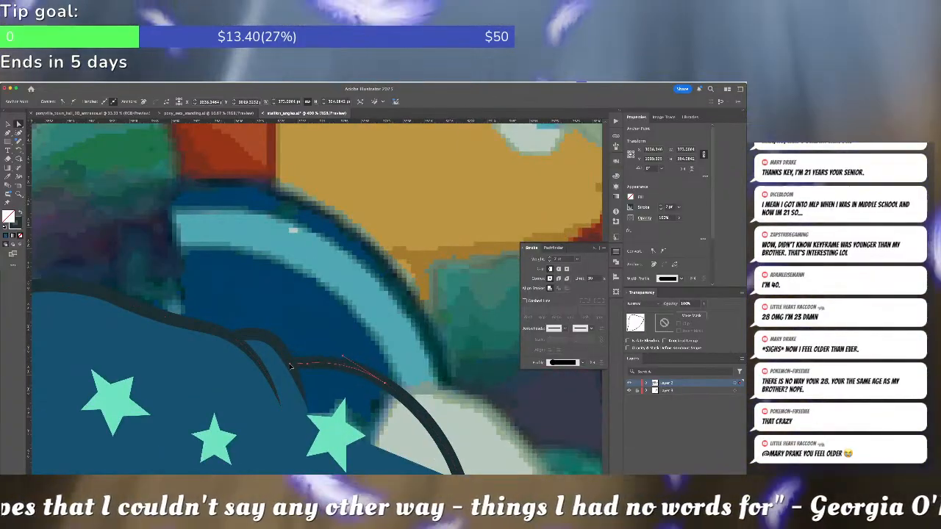
{"action": "left_click", "coordinate": [289, 363]}
{"action": "left_click", "coordinate": [327, 337]}
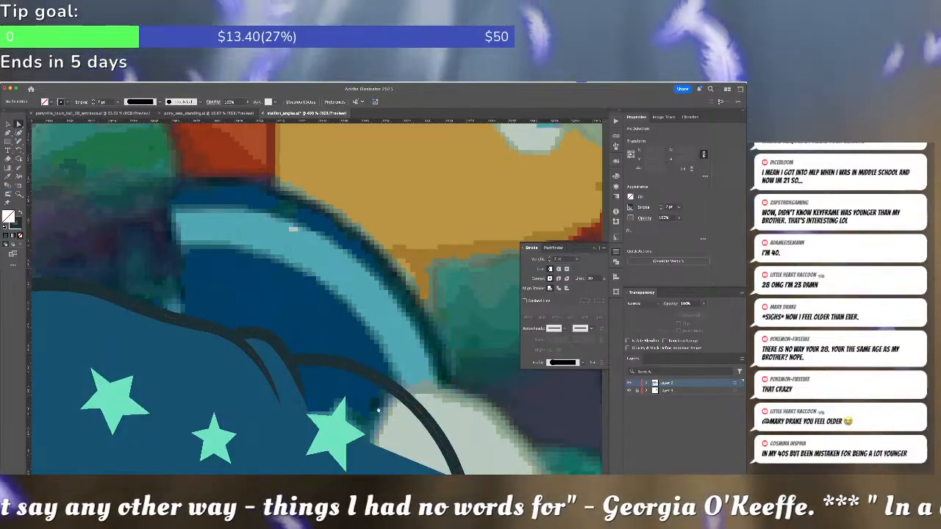
Draw a freehand shape in the cape's blue to fill the gap under the shoulder outline, placed behind the star
{"action": "left_click_drag", "start_coordinate": [380, 424], "coordinate": [357, 338]}
{"action": "left_click", "coordinate": [371, 375]}
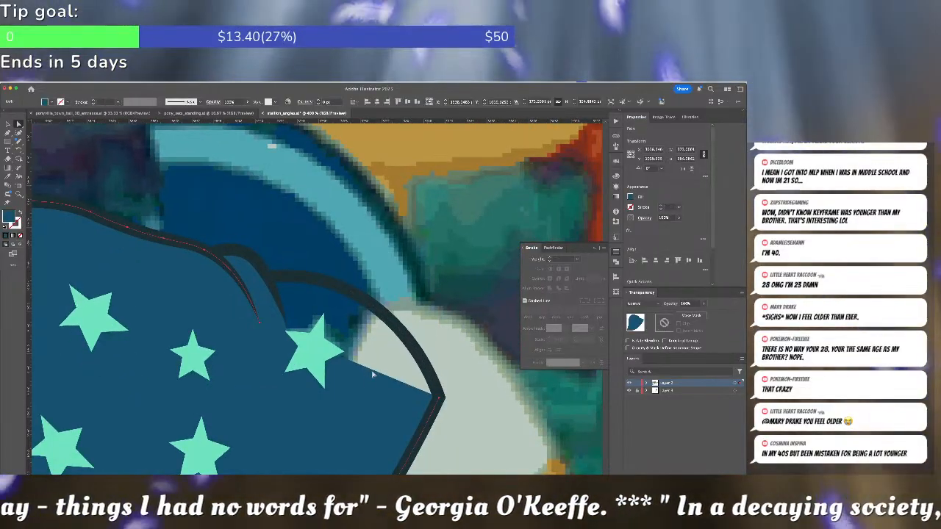
{"action": "left_click", "coordinate": [299, 298]}
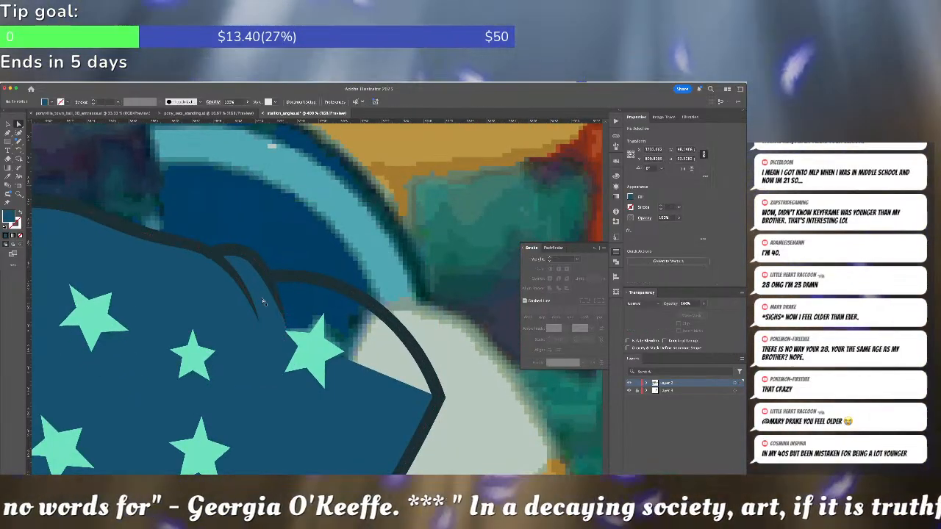
{"action": "key", "text": "b"}
{"action": "mouse_move", "coordinate": [267, 277]}
{"action": "left_mouse_down"}
{"action": "mouse_move", "coordinate": [325, 275]}
{"action": "mouse_move", "coordinate": [364, 294]}
{"action": "mouse_move", "coordinate": [419, 346]}
{"action": "mouse_move", "coordinate": [441, 396]}
{"action": "mouse_move", "coordinate": [424, 398]}
{"action": "left_mouse_up"}
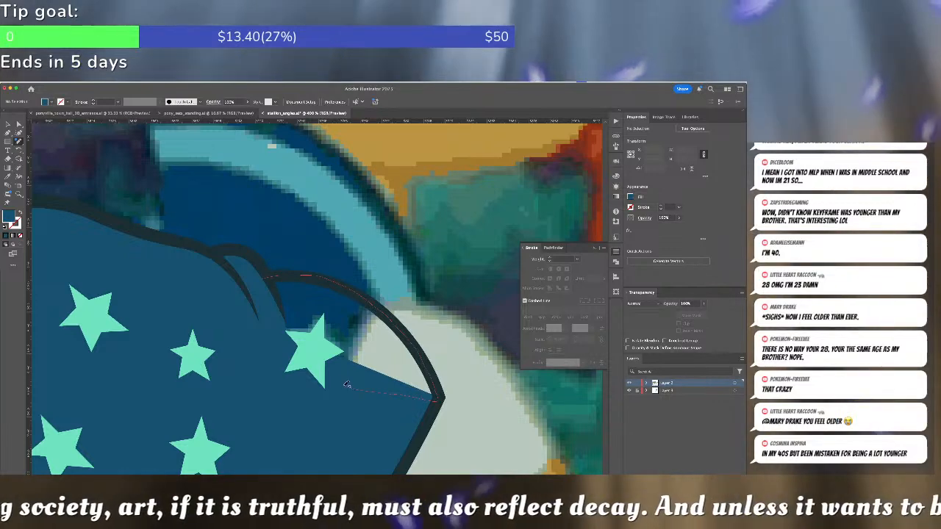
{"action": "left_click_drag", "start_coordinate": [262, 312], "coordinate": [263, 278]}
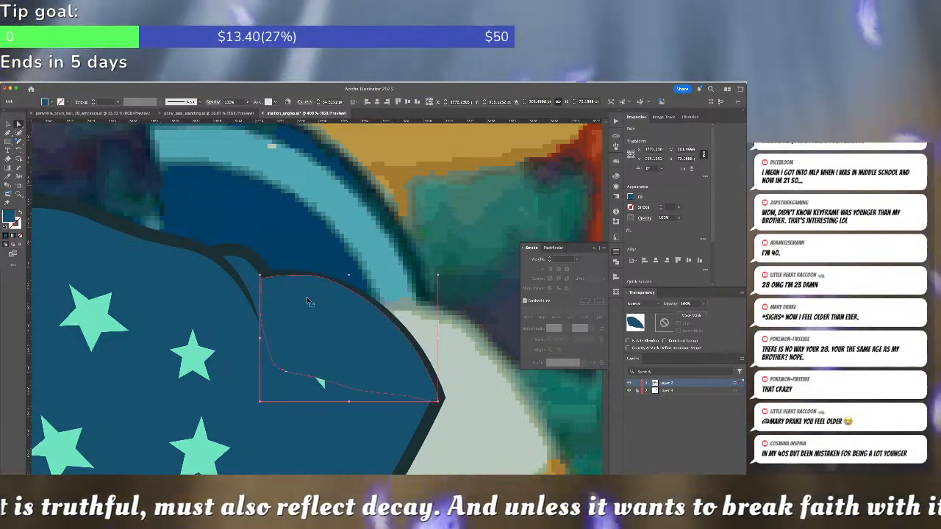
{"action": "key", "text": "ctrl+z"}
{"action": "key", "text": "ctrl+shift+z"}
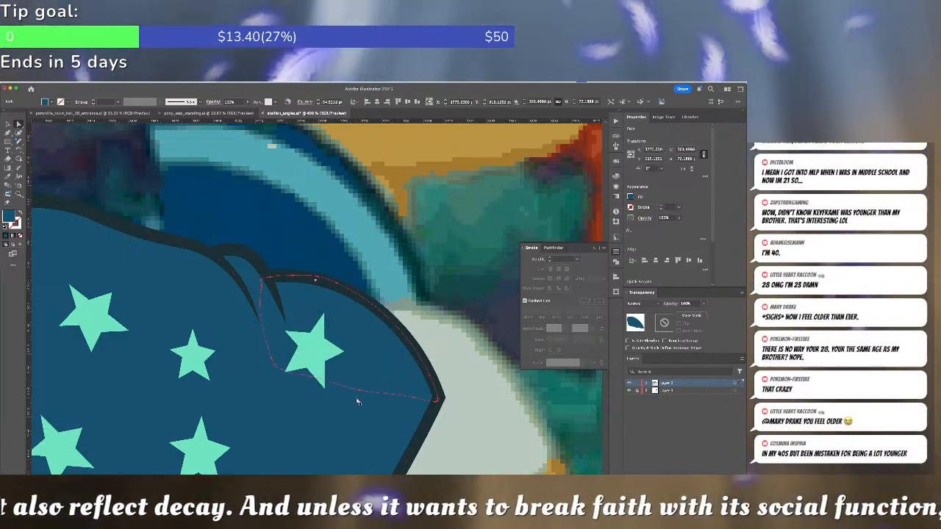
{"action": "key", "text": "super+shift+a"}
Pick up the mint fill colour from the collar trim of the larger Sunburst drawing beside it
{"action": "key", "text": "super+minus"}
{"action": "key", "text": "super+minus"}
{"action": "key", "text": "super+minus"}
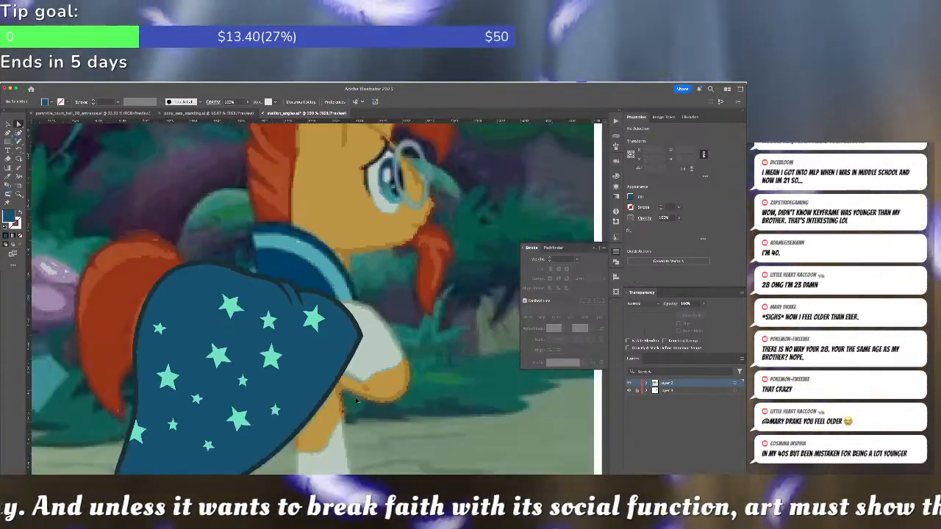
{"action": "key", "text": "super+minus"}
{"action": "key", "text": "super+minus"}
{"action": "key", "text": "super+minus"}
{"action": "key", "text": "super+minus"}
{"action": "key", "text": "super+minus"}
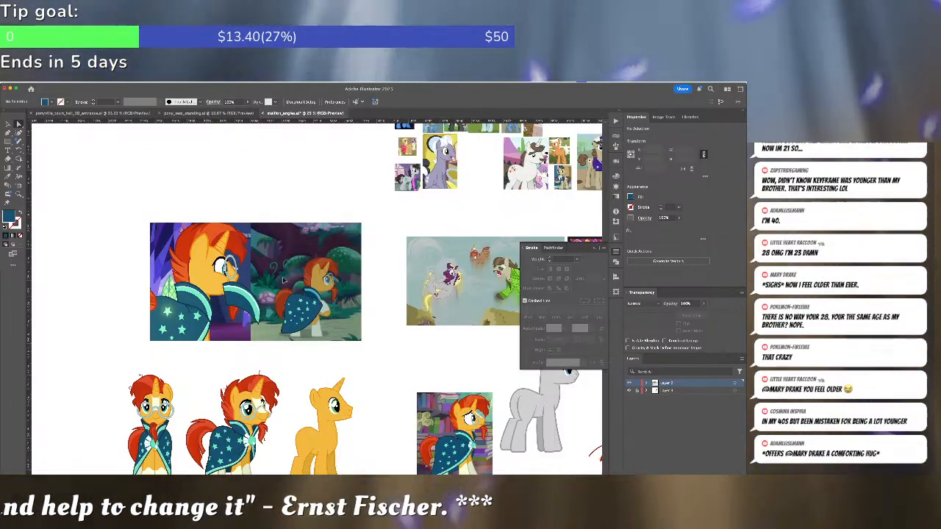
{"action": "key", "text": "v"}
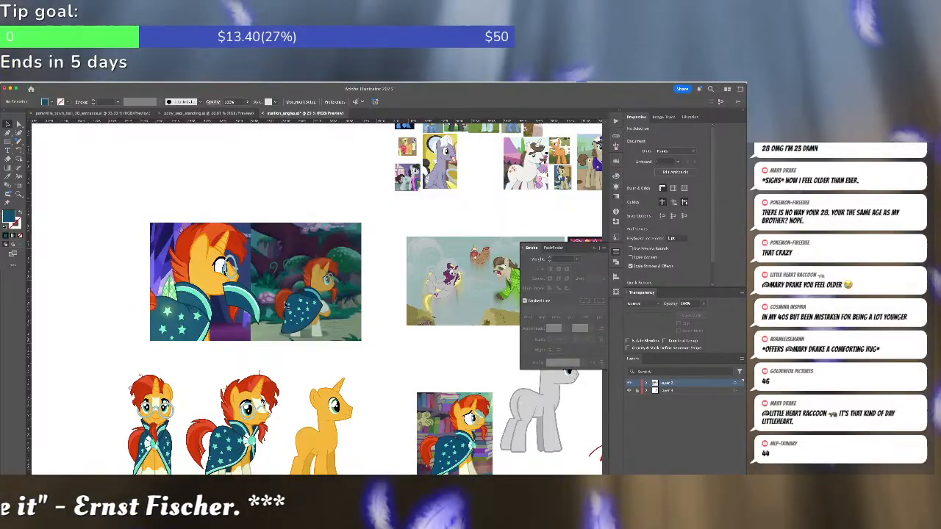
{"action": "key", "text": "a"}
{"action": "left_click", "coordinate": [255, 303]}
{"action": "key", "text": "super+shift+a"}
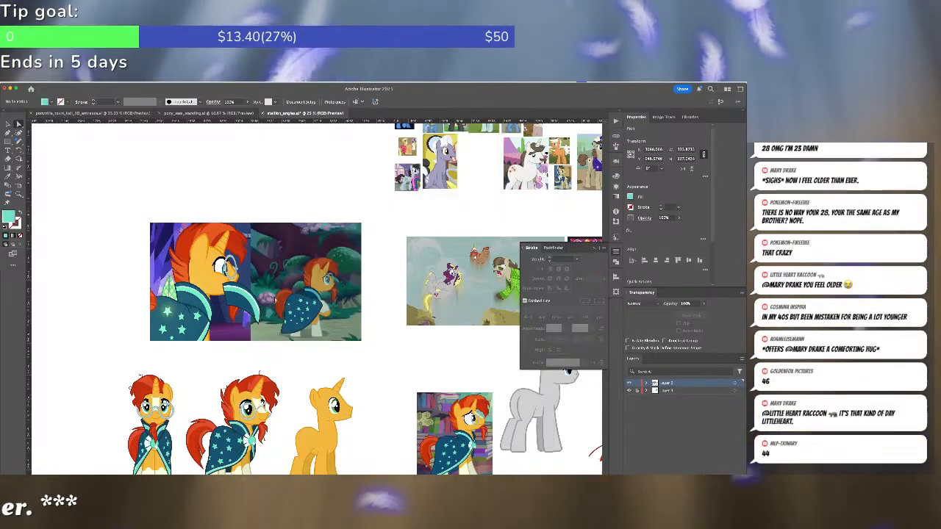
Draw a narrow mint strip across the cape from its lower back corner to its front tip
{"action": "scroll", "coordinate": [275, 299], "scroll_direction": "up", "scroll_amount": 1}
{"action": "scroll", "coordinate": [276, 302], "scroll_direction": "up", "scroll_amount": 4}
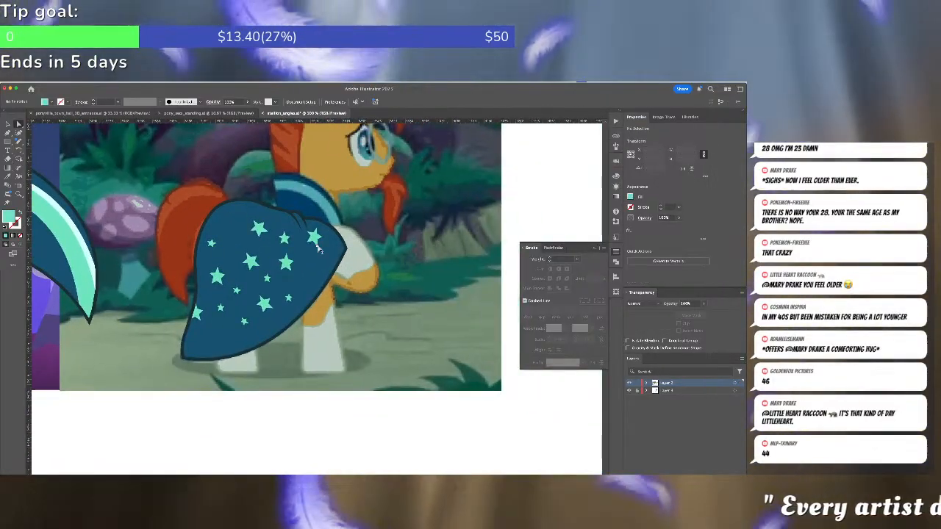
{"action": "left_click", "coordinate": [18, 133]}
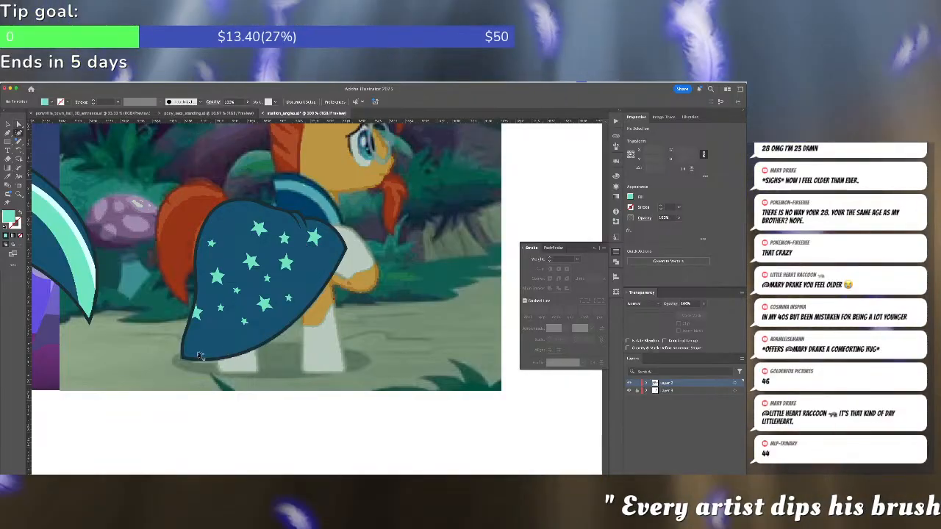
{"action": "left_click", "coordinate": [187, 349]}
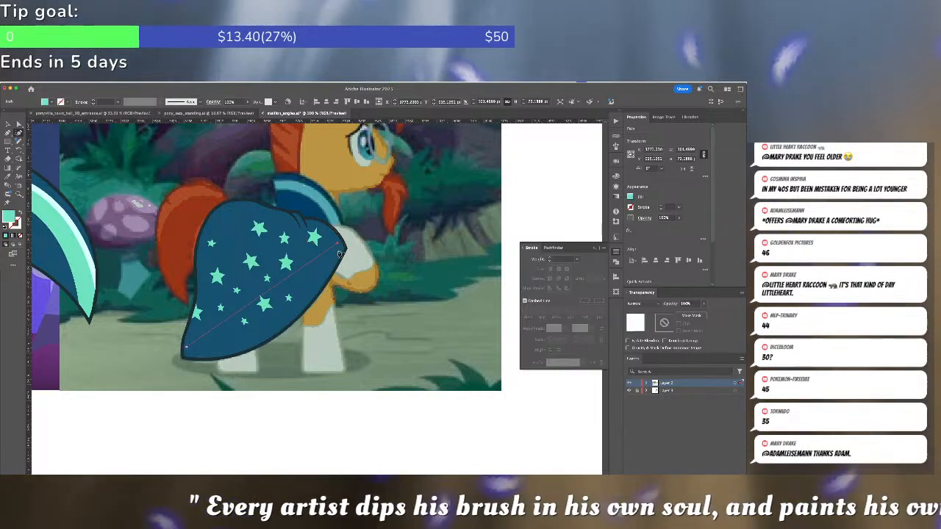
{"action": "left_click", "coordinate": [340, 253]}
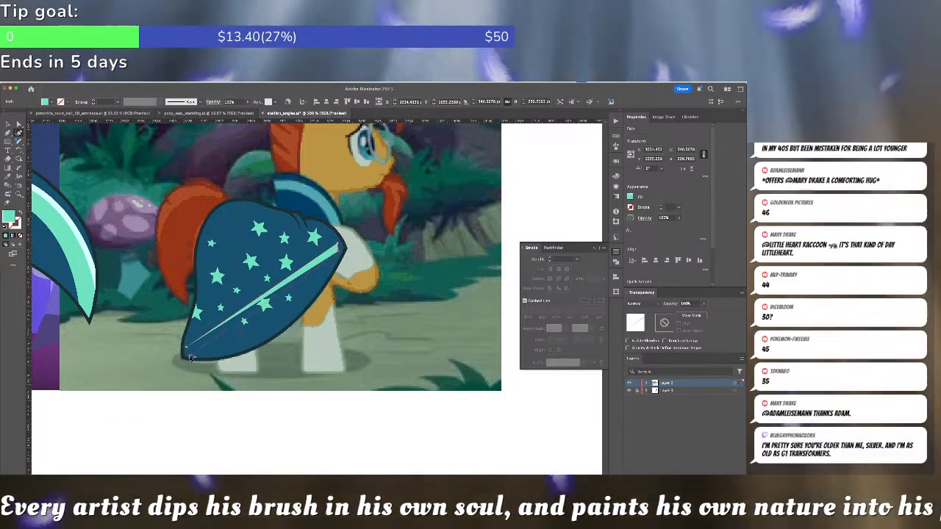
{"action": "left_click", "coordinate": [188, 350]}
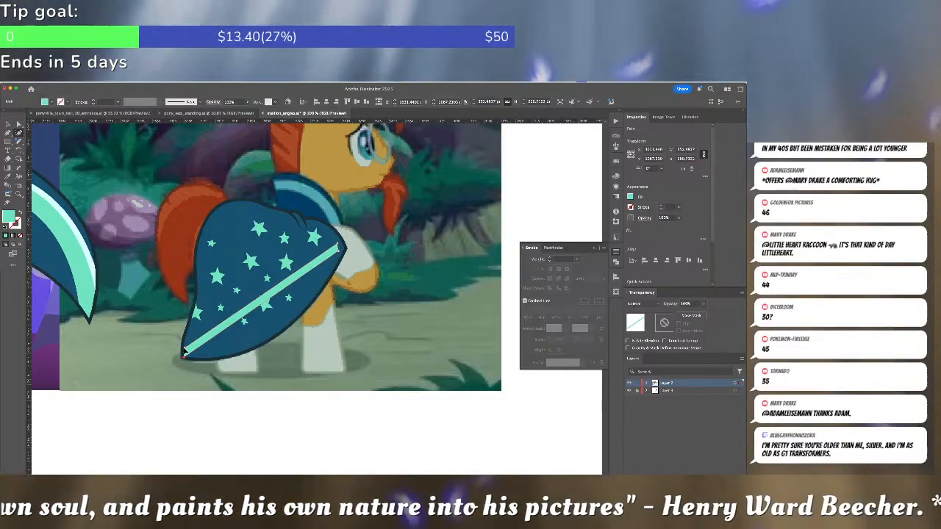
{"action": "left_click", "coordinate": [183, 349]}
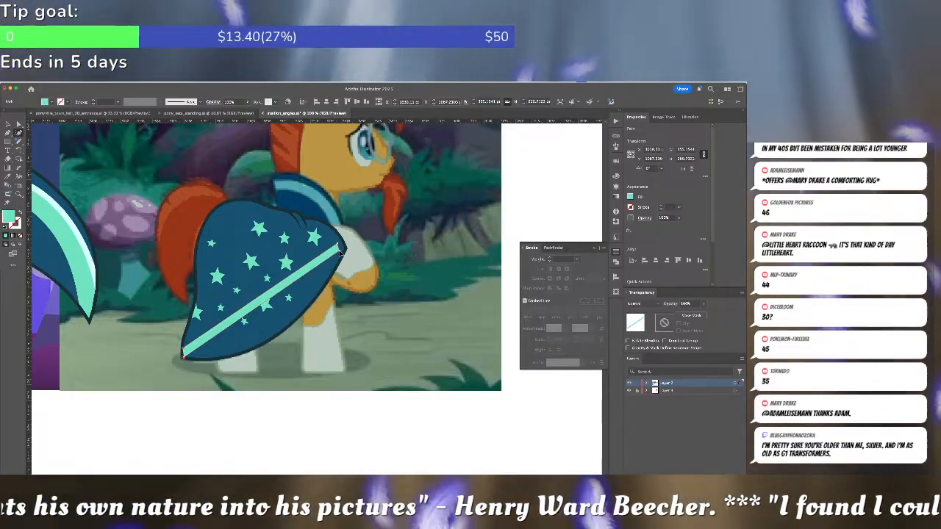
{"action": "left_click", "coordinate": [343, 248]}
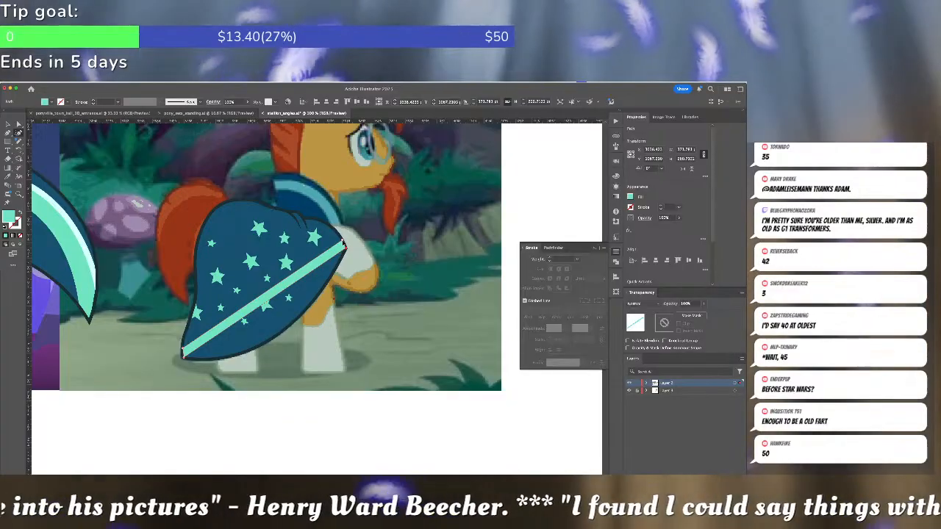
Bend both long edges of the mint strip so it forms a curved band along the cape's hem
{"action": "left_click", "coordinate": [276, 335]}
{"action": "left_click_drag", "start_coordinate": [276, 335], "coordinate": [233, 356]}
{"action": "left_click_drag", "start_coordinate": [308, 312], "coordinate": [279, 326]}
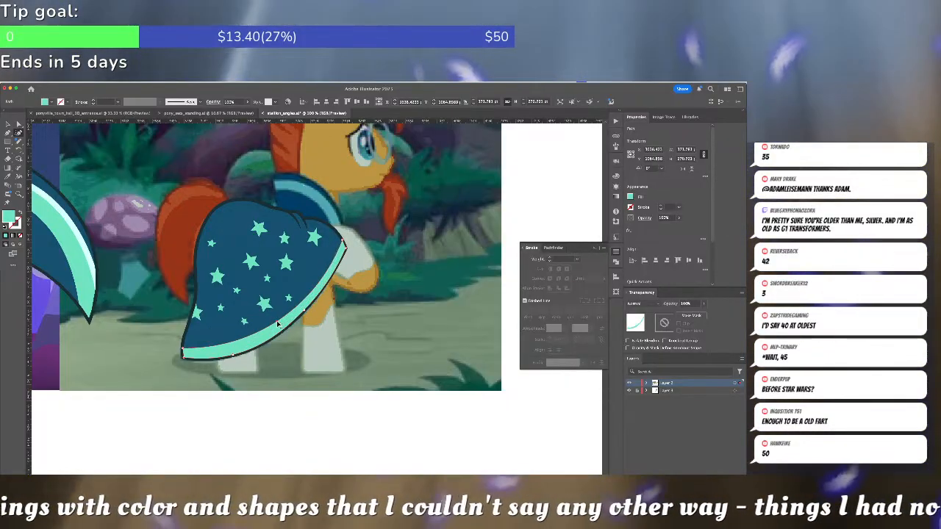
{"action": "left_click", "coordinate": [235, 237]}
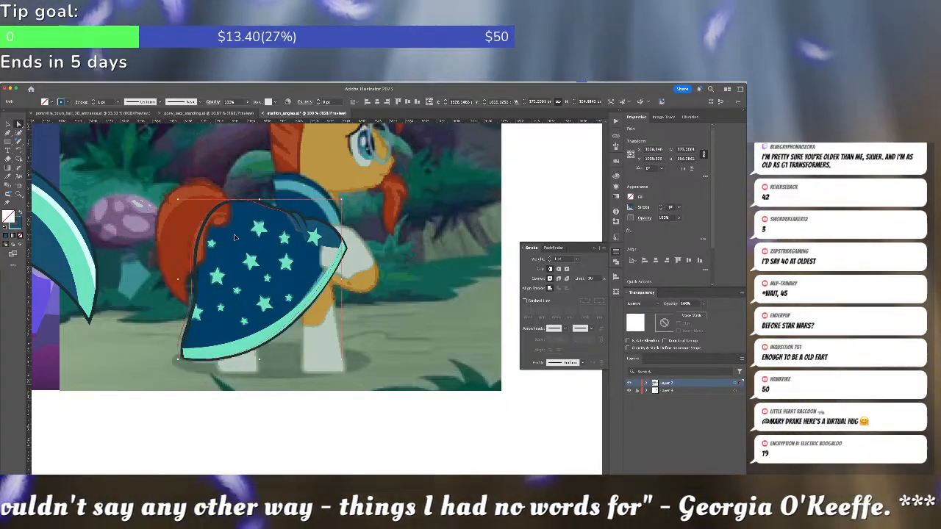
{"action": "key", "text": "ctrl+shift+a"}
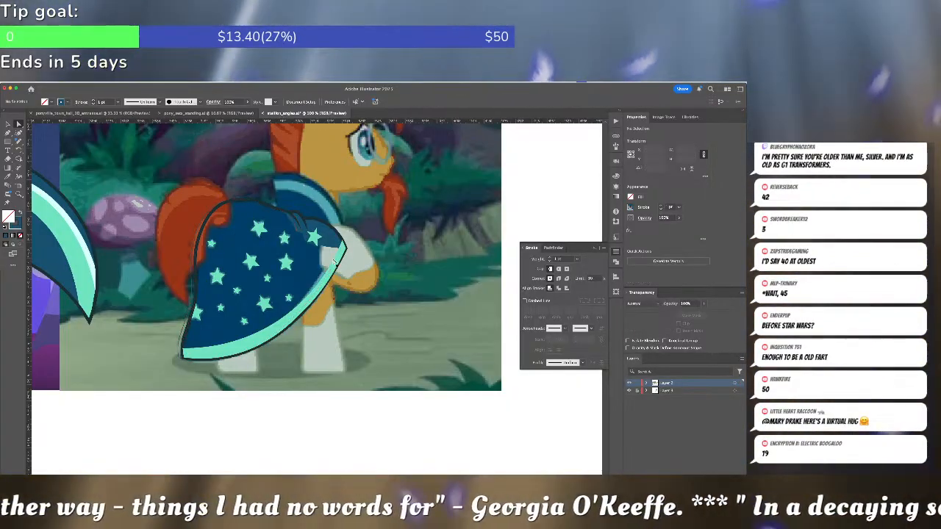
{"action": "left_click", "coordinate": [333, 261]}
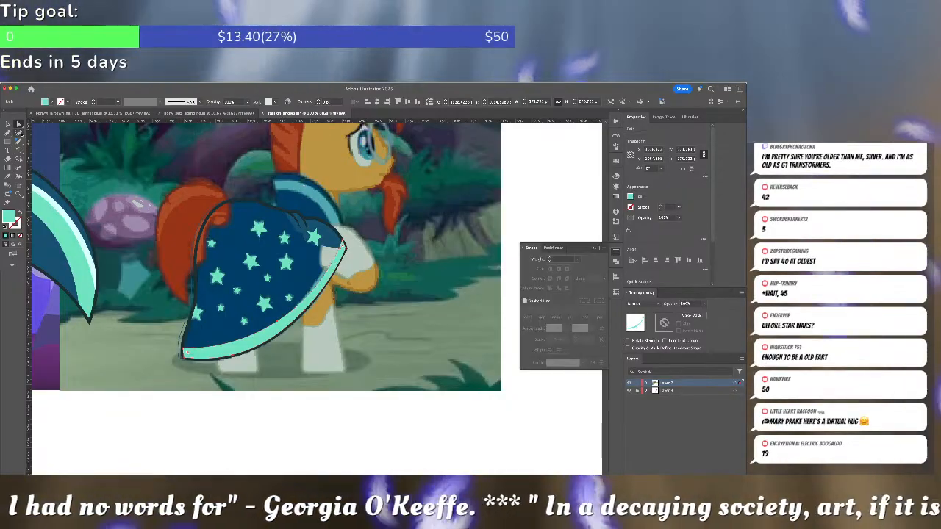
{"action": "left_click", "coordinate": [19, 132]}
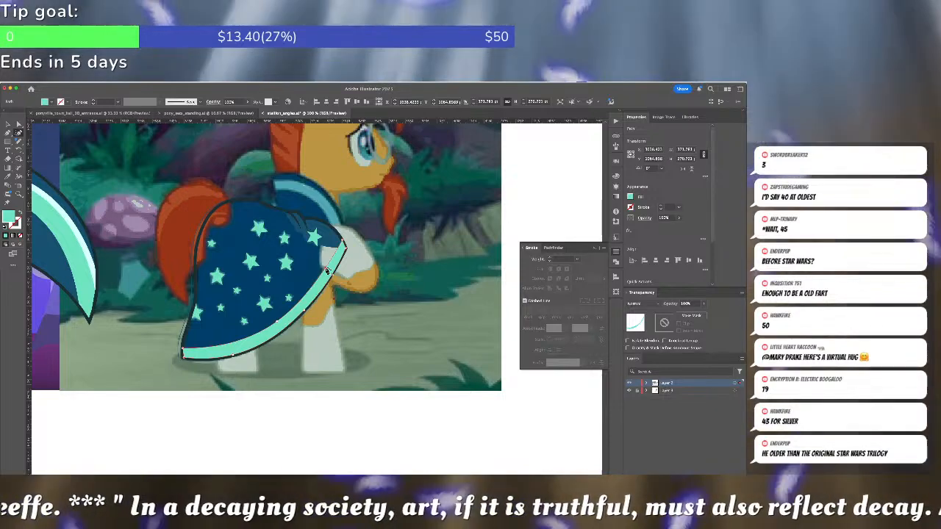
{"action": "key", "text": "super+shift+a"}
{"action": "key", "text": "a"}
{"action": "left_click", "coordinate": [195, 242]}
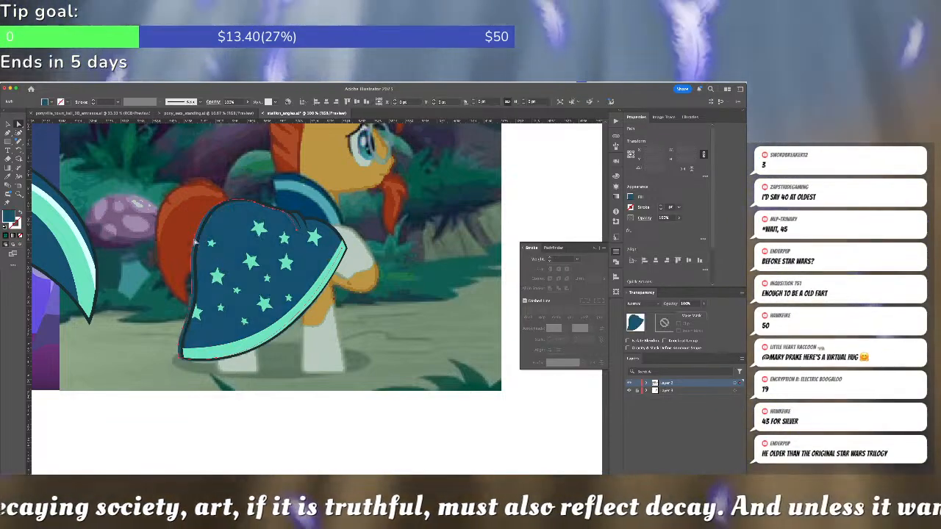
{"action": "key", "text": "super+shift+a"}
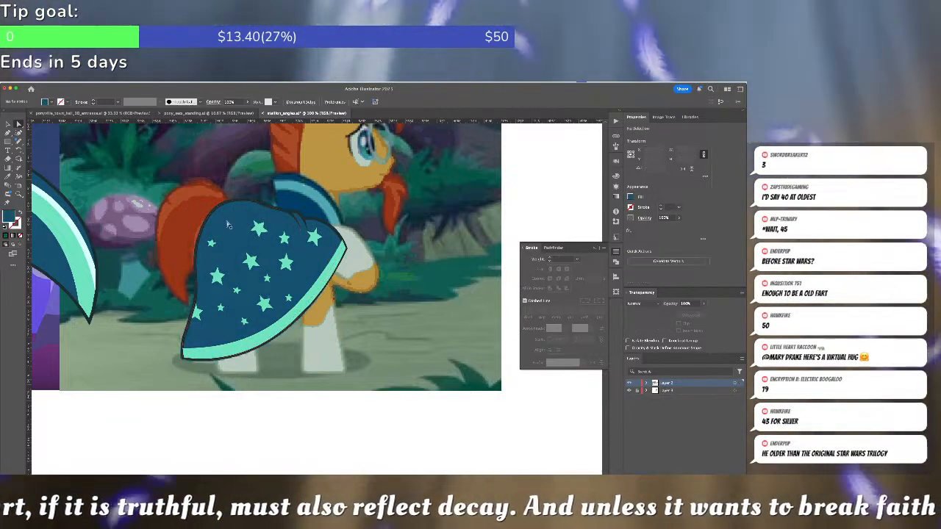
Adjust the front corner of the mint hem band where it meets the cape's front tip
{"action": "left_click", "coordinate": [275, 340]}
{"action": "key", "text": "Delete"}
{"action": "key", "text": "super+z"}
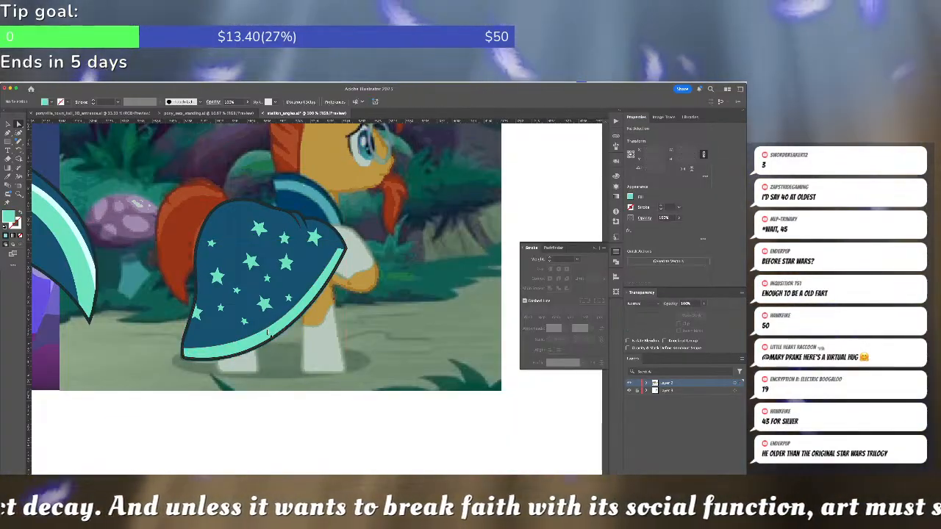
{"action": "left_click", "coordinate": [342, 253]}
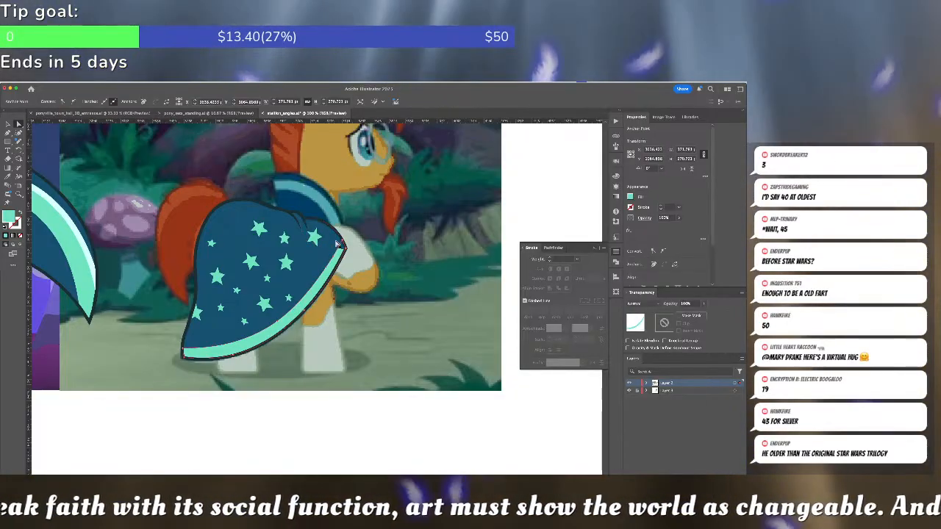
{"action": "left_click", "coordinate": [336, 243]}
{"action": "key", "text": "Delete"}
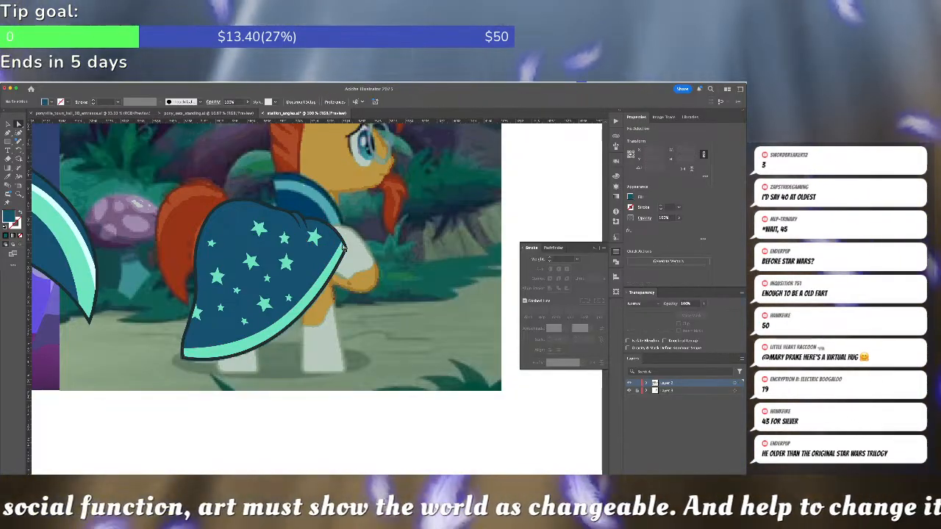
Draw a pale mint stroked line from the cape's back corner to its front tip, curve it along the hem band's inner edge and thicken it
{"action": "left_click_drag", "start_coordinate": [371, 309], "coordinate": [454, 312]}
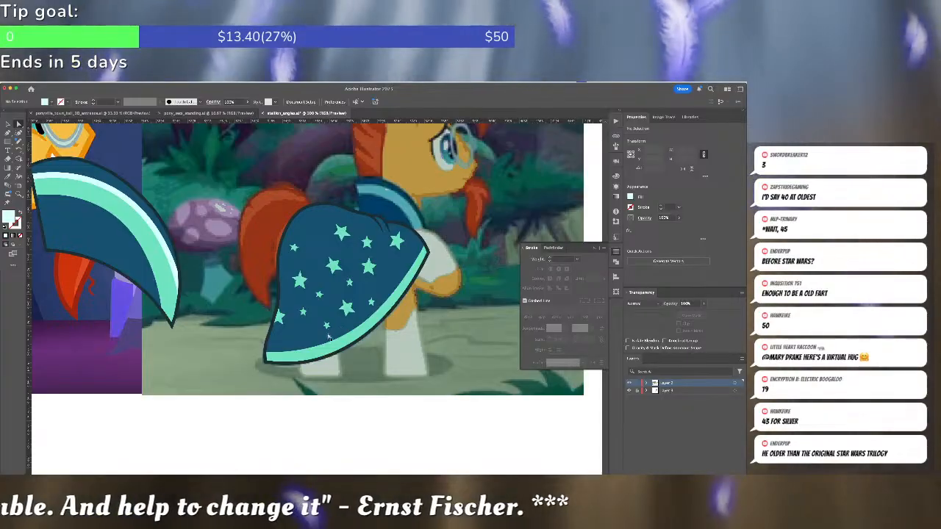
{"action": "key", "text": "p"}
{"action": "left_click", "coordinate": [266, 356]}
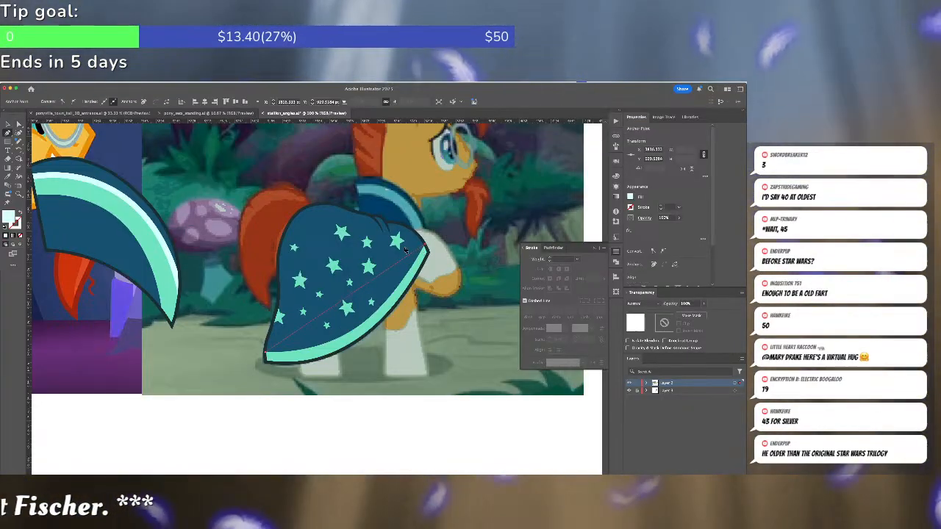
{"action": "left_click", "coordinate": [425, 248]}
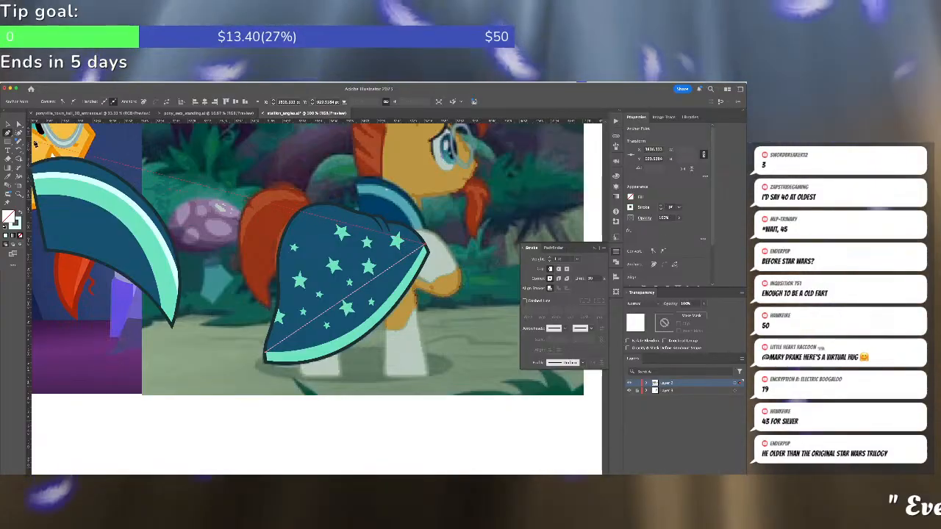
{"action": "left_click", "coordinate": [18, 133]}
{"action": "left_click_drag", "start_coordinate": [346, 297], "coordinate": [302, 353]}
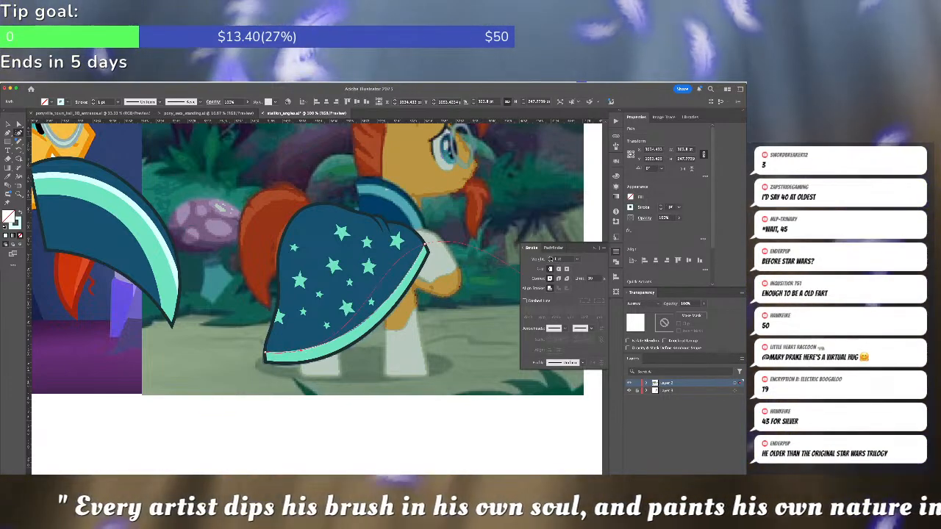
{"action": "left_click", "coordinate": [550, 257]}
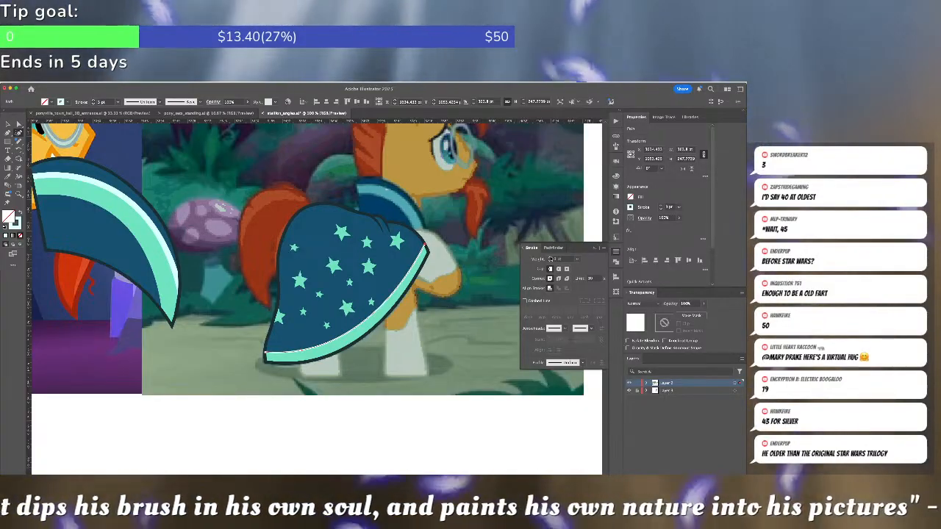
Reselect the pale highlight line on the hem band and increase its stroke weight further
{"action": "key", "text": "super+shift+a"}
{"action": "key", "text": "a"}
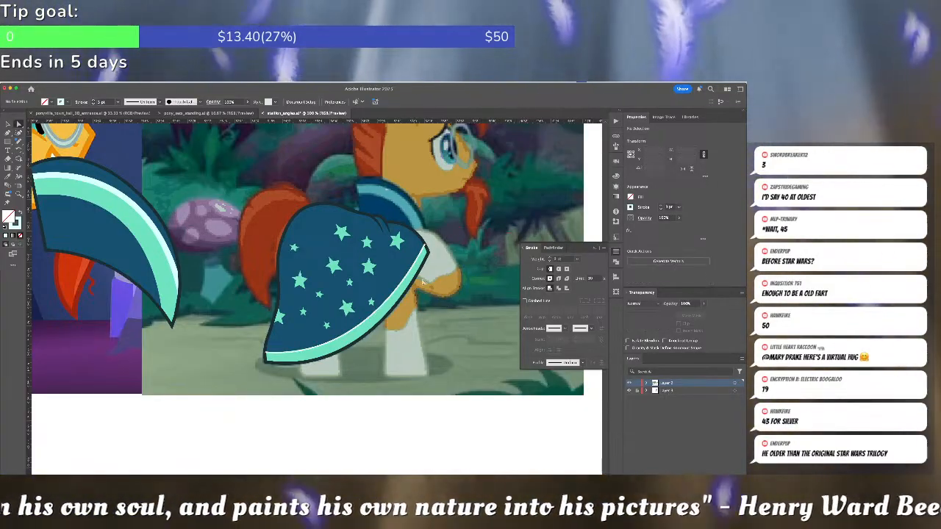
{"action": "left_click", "coordinate": [421, 250]}
{"action": "key", "text": "super+shift+a"}
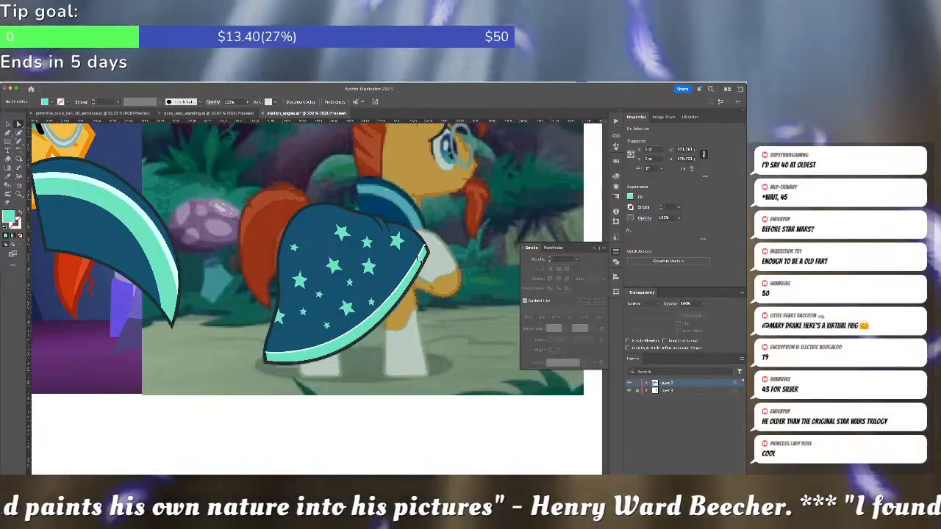
{"action": "left_click", "coordinate": [420, 255]}
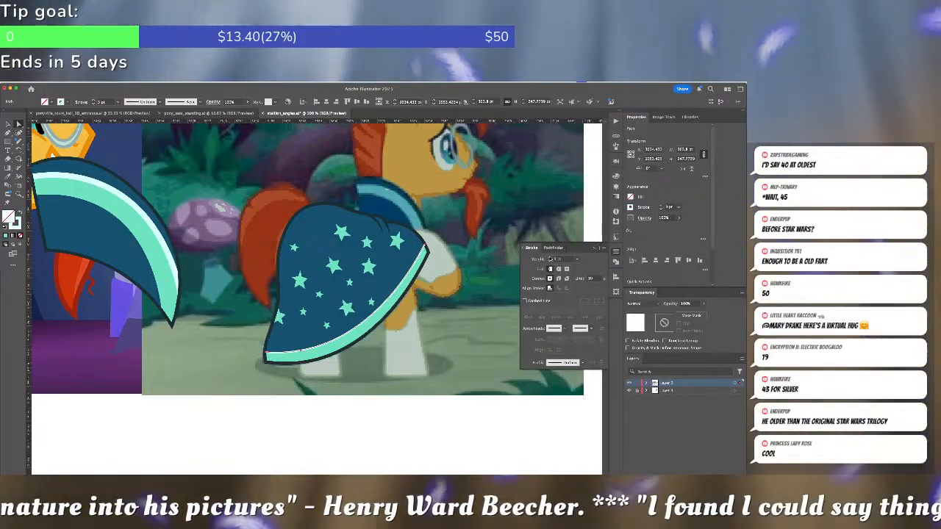
{"action": "left_click", "coordinate": [550, 257]}
{"action": "left_click", "coordinate": [550, 257]}
{"action": "key", "text": "super+shift+a"}
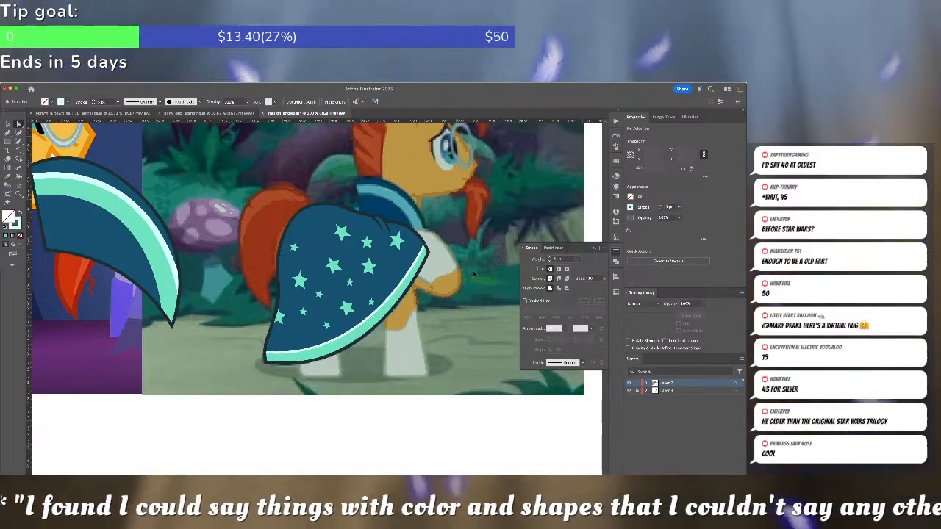
Move the starred cape onto the close-up side reference, enlarge it to fit the body, and place the collar piece around the neck against it
{"action": "key", "text": "ctrl+minus"}
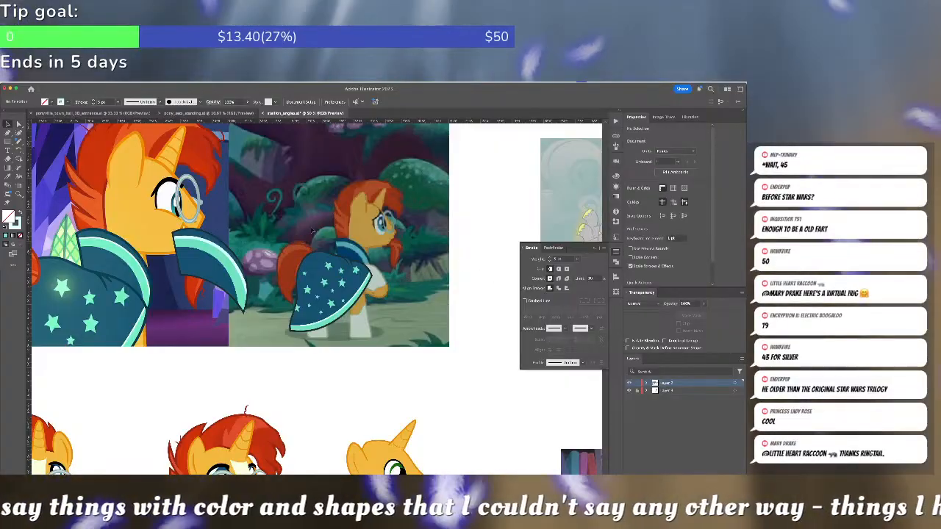
{"action": "left_click_drag", "start_coordinate": [387, 354], "coordinate": [391, 356]}
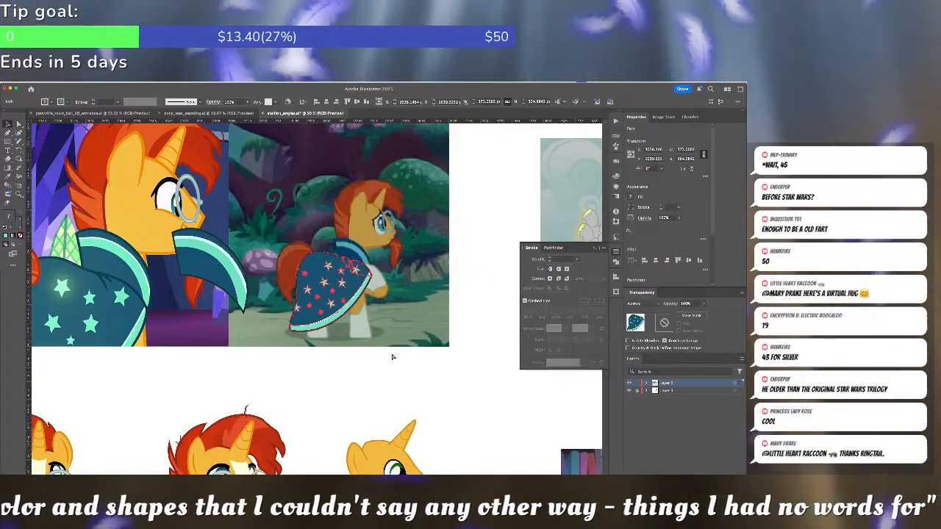
{"action": "left_click_drag", "start_coordinate": [385, 307], "coordinate": [238, 283]}
{"action": "key", "text": "ctrl+minus"}
{"action": "key", "text": "ctrl+minus"}
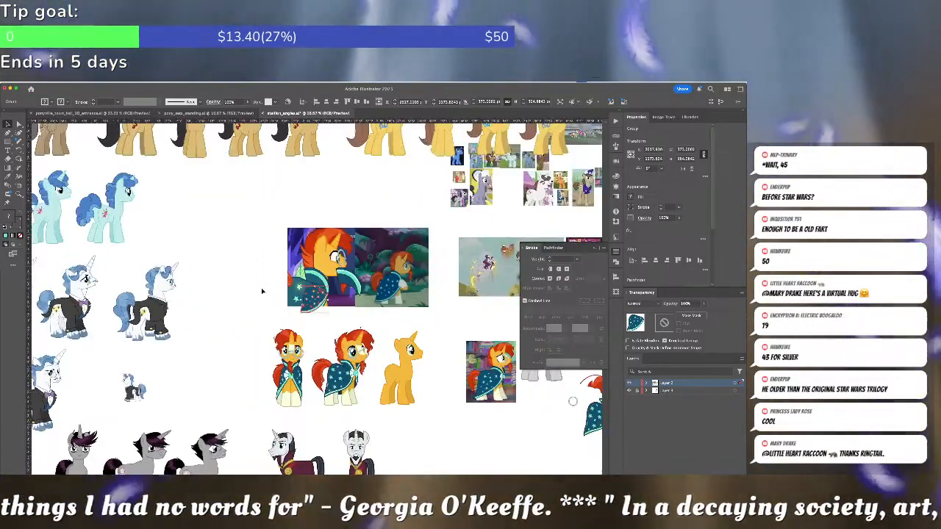
{"action": "left_click_drag", "start_coordinate": [301, 312], "coordinate": [273, 334]}
{"action": "left_click", "coordinate": [250, 331]}
{"action": "left_click_drag", "start_coordinate": [367, 292], "coordinate": [322, 278]}
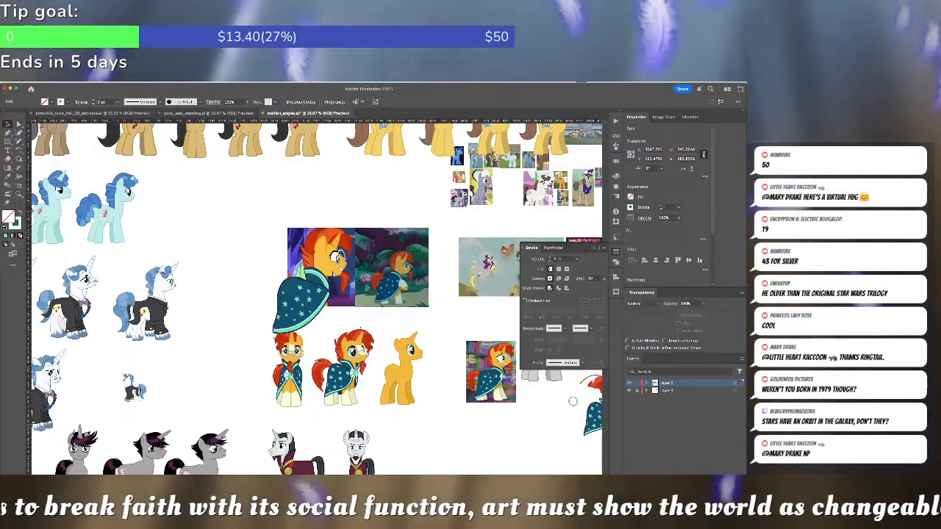
Match the stroke of the collar's dark outline to the thicker outline of the enlarged starred cape, and deselect it
{"action": "key", "text": "super+shift+a"}
{"action": "key", "text": "a"}
{"action": "scroll", "coordinate": [332, 267], "scroll_direction": "down", "scroll_amount": 1}
{"action": "scroll", "coordinate": [332, 267], "scroll_direction": "up", "scroll_amount": 4}
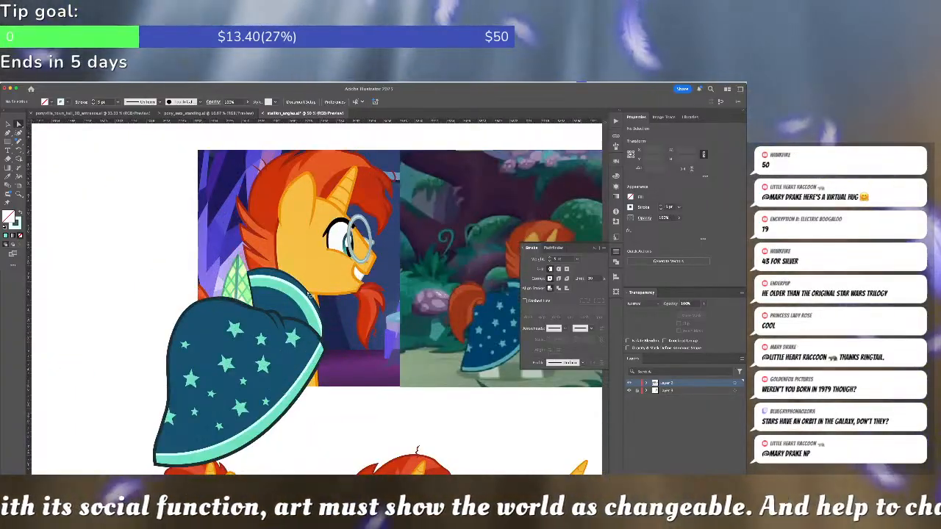
{"action": "left_click", "coordinate": [305, 288]}
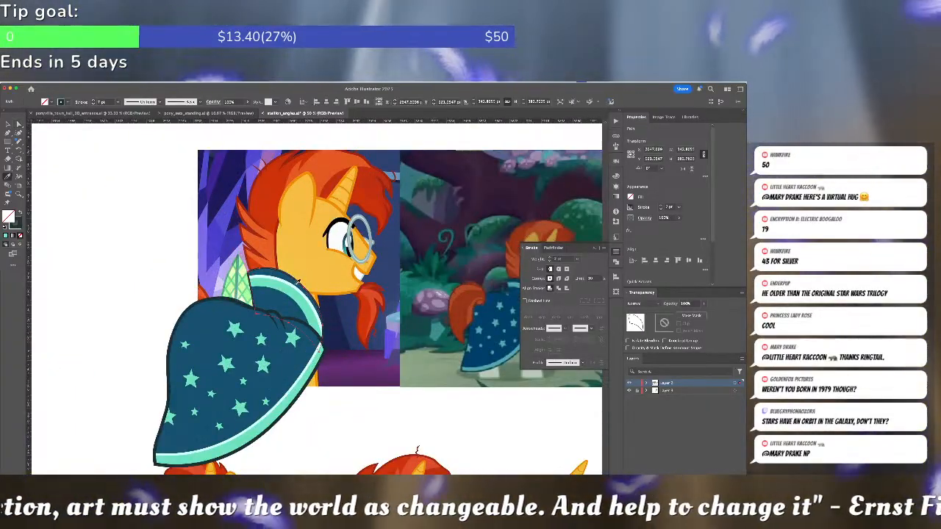
{"action": "left_click", "coordinate": [237, 301]}
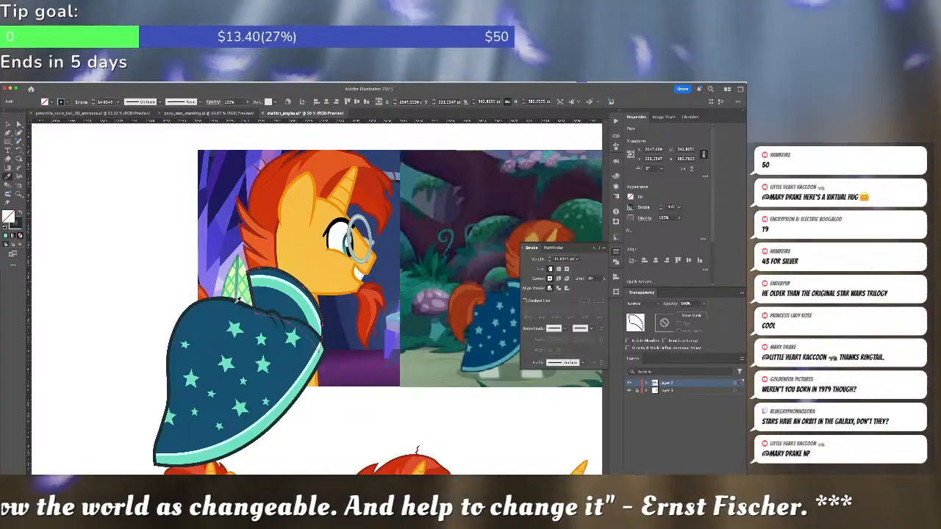
{"action": "key", "text": "super+shift+a"}
{"action": "left_click_drag", "start_coordinate": [360, 283], "coordinate": [283, 270]}
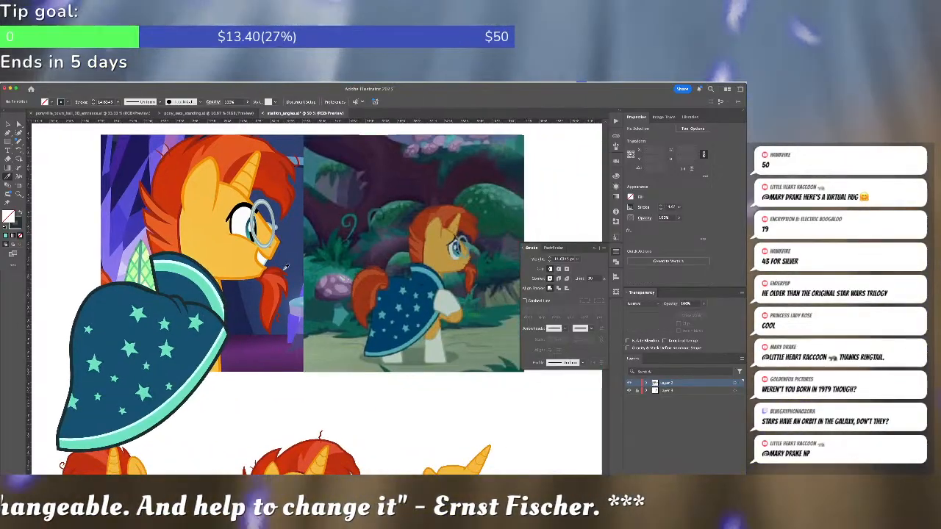
Move the grey unicorn stallion base next to the orange-maned stallion's reference pictures
{"action": "key", "text": "v"}
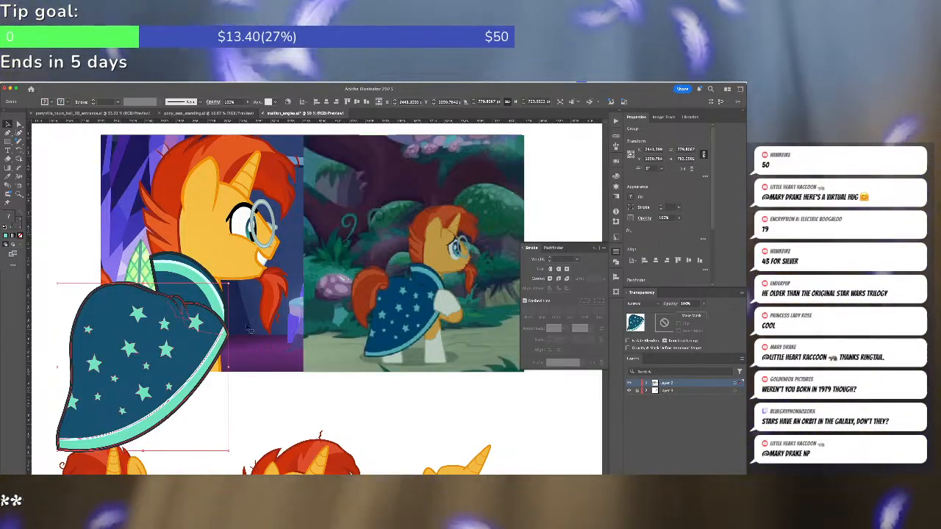
{"action": "scroll", "coordinate": [294, 306], "scroll_direction": "down", "scroll_amount": 3}
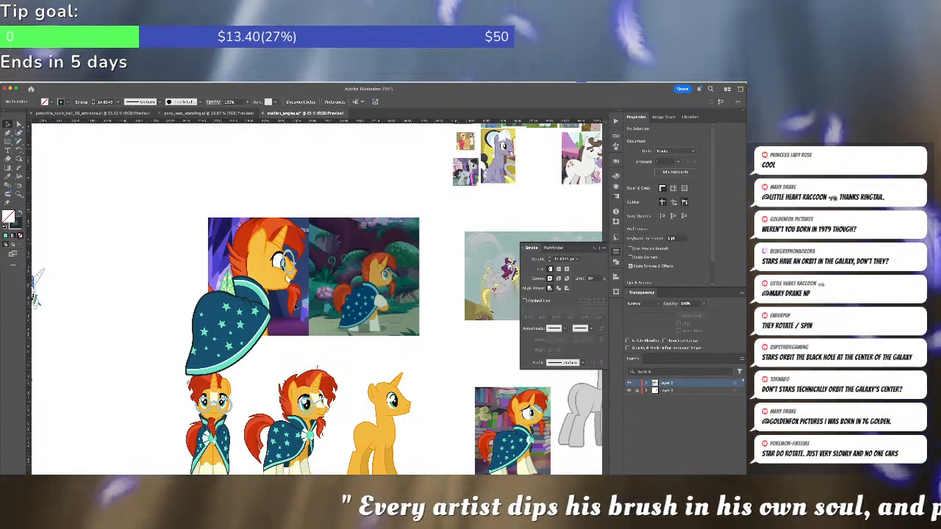
{"action": "left_click_drag", "start_coordinate": [589, 412], "coordinate": [316, 314]}
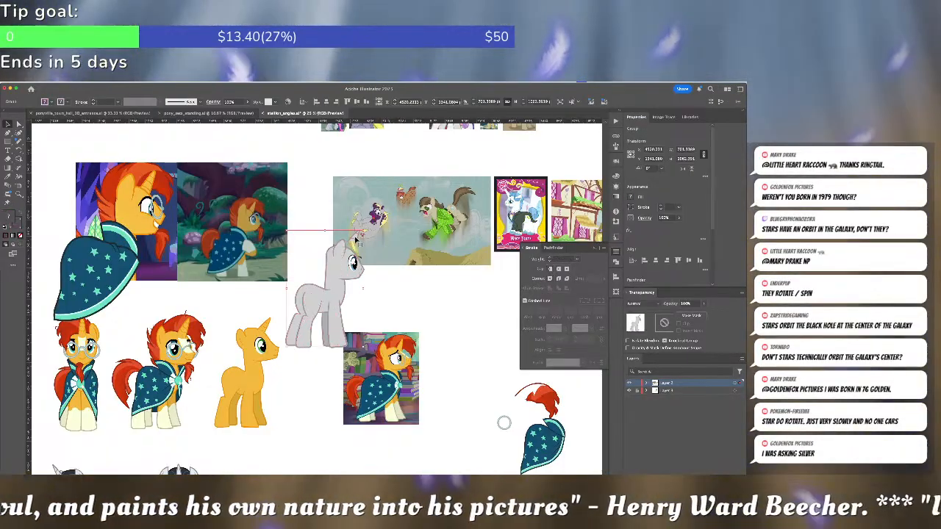
Isolate the grey stallion group, delete the unwanted piece at its forehead, and exit the group
{"action": "double_click", "coordinate": [356, 241]}
{"action": "left_click", "coordinate": [691, 316]}
{"action": "left_click", "coordinate": [404, 261]}
{"action": "key", "text": "a"}
{"action": "left_click", "coordinate": [352, 246]}
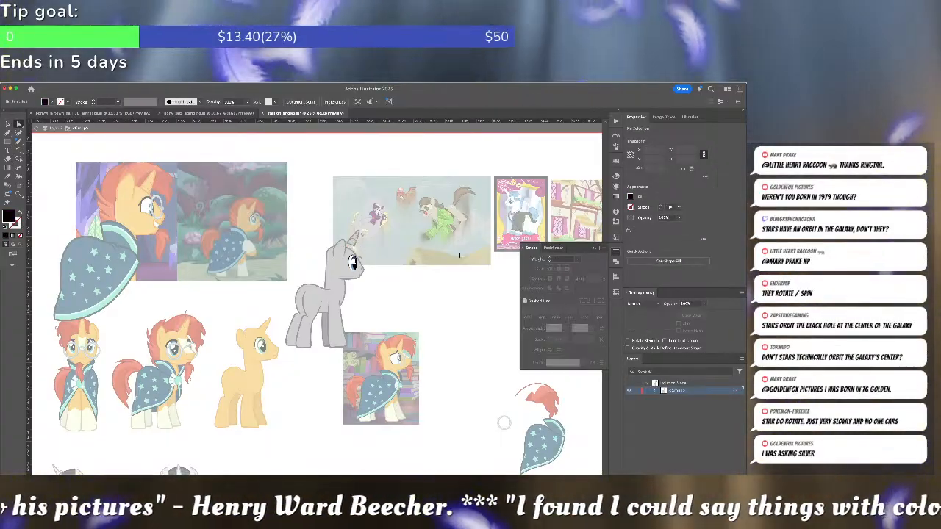
{"action": "key", "text": "Delete"}
{"action": "double_click", "coordinate": [455, 263]}
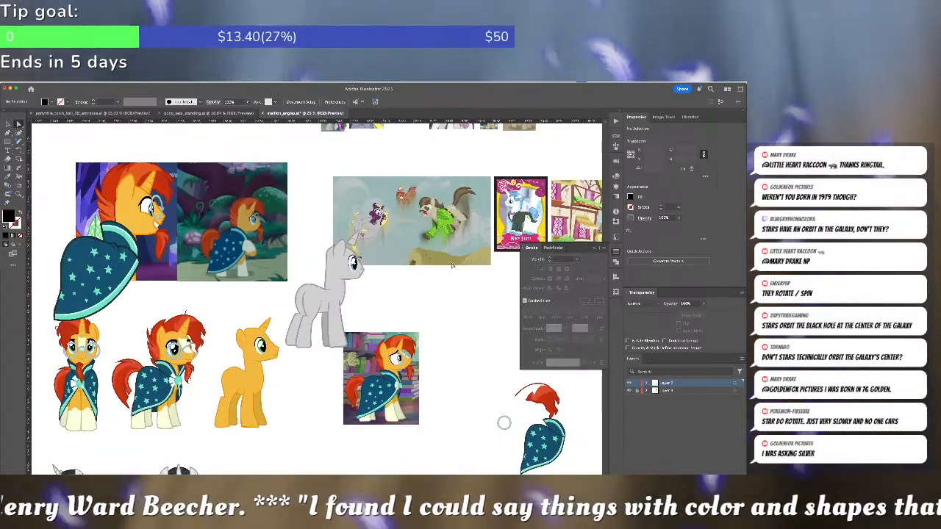
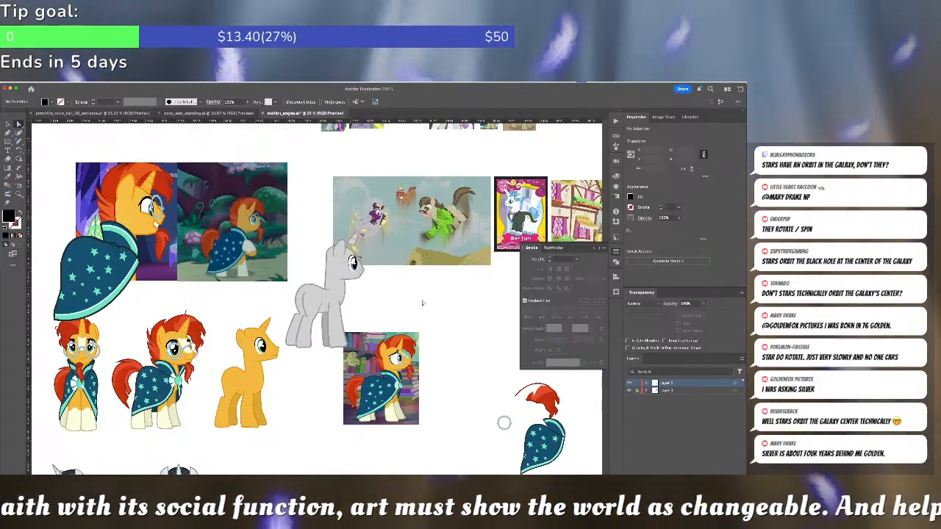
Scale the grey stallion to about 758 px tall against the forest reference pony, and place it beside that picture
{"action": "left_click", "coordinate": [343, 302]}
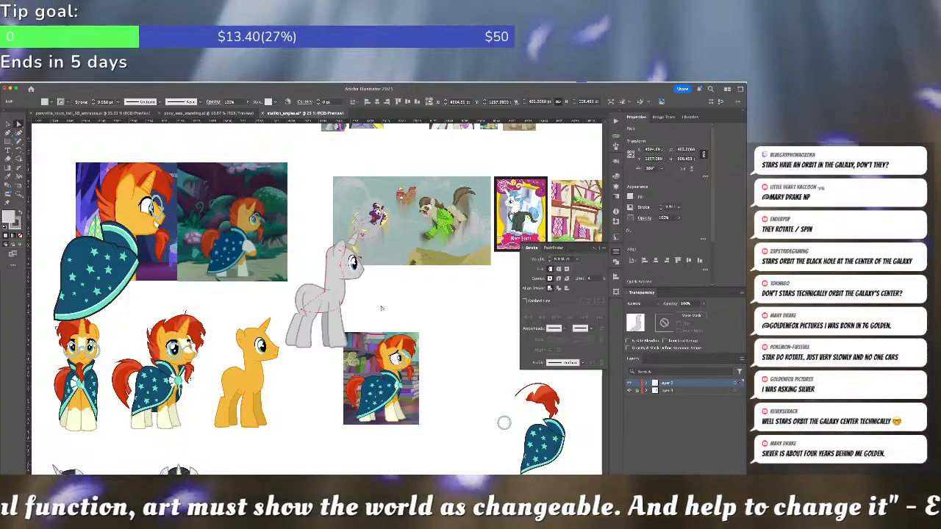
{"action": "left_click", "coordinate": [369, 303]}
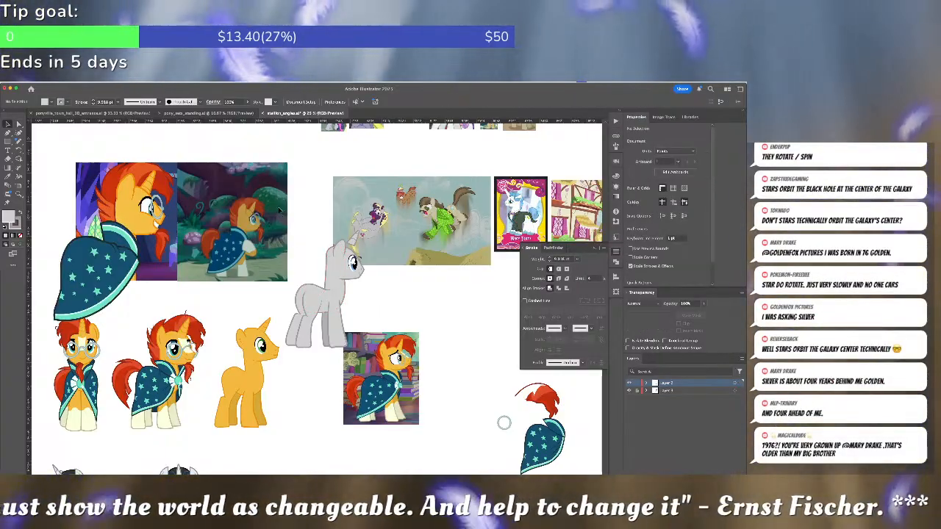
{"action": "left_click_drag", "start_coordinate": [338, 325], "coordinate": [245, 256]}
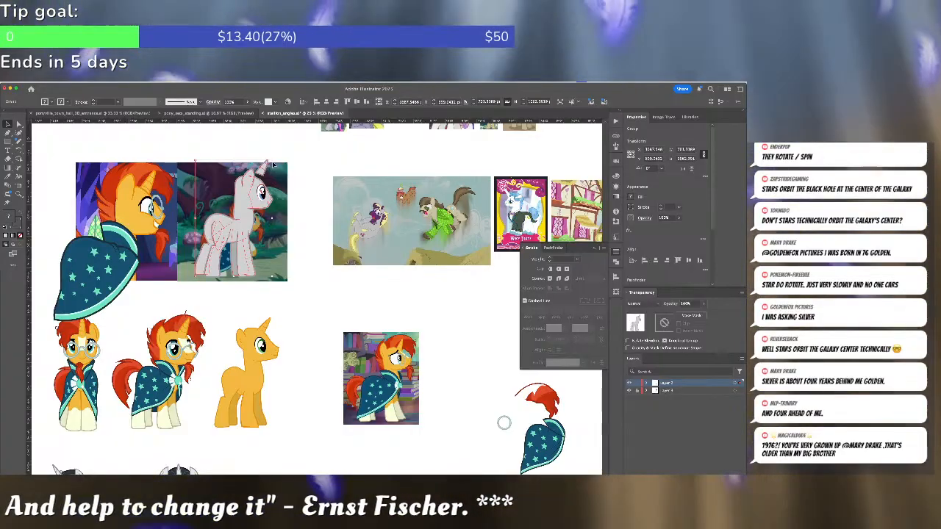
{"action": "left_click_drag", "start_coordinate": [272, 162], "coordinate": [256, 195]}
{"action": "left_click_drag", "start_coordinate": [241, 227], "coordinate": [252, 229]}
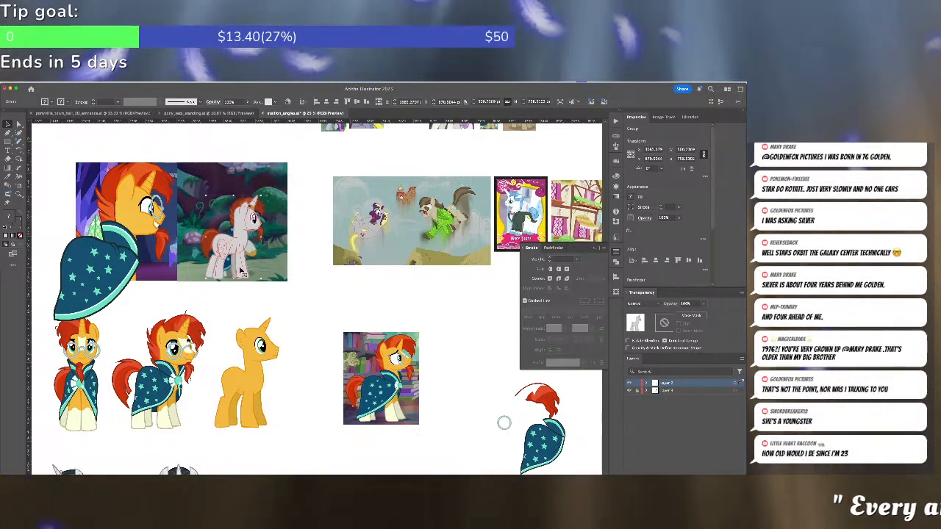
{"action": "left_click_drag", "start_coordinate": [241, 272], "coordinate": [315, 272]}
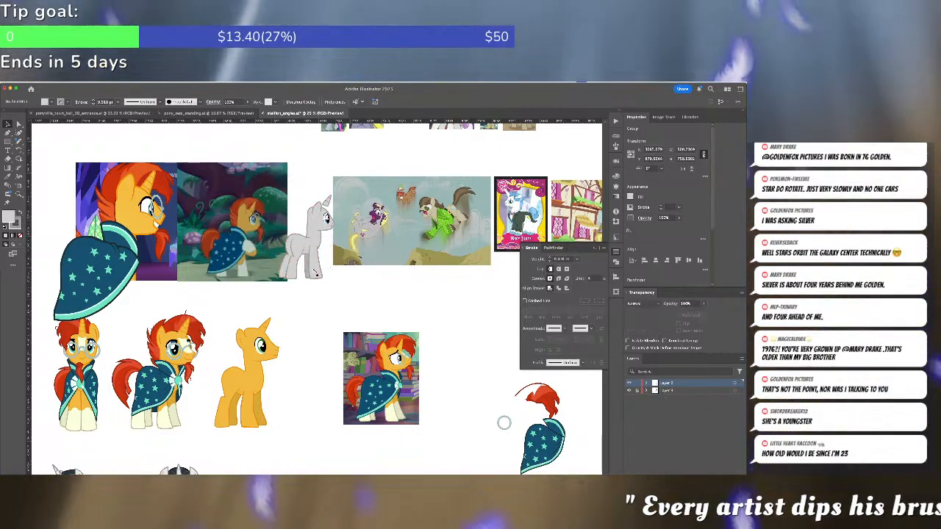
{"action": "key", "text": "a"}
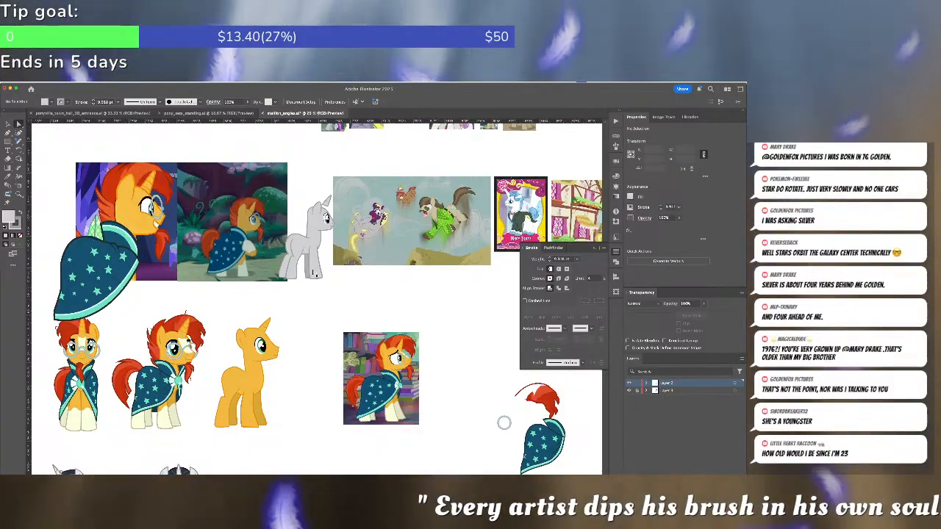
{"action": "left_click", "coordinate": [313, 273]}
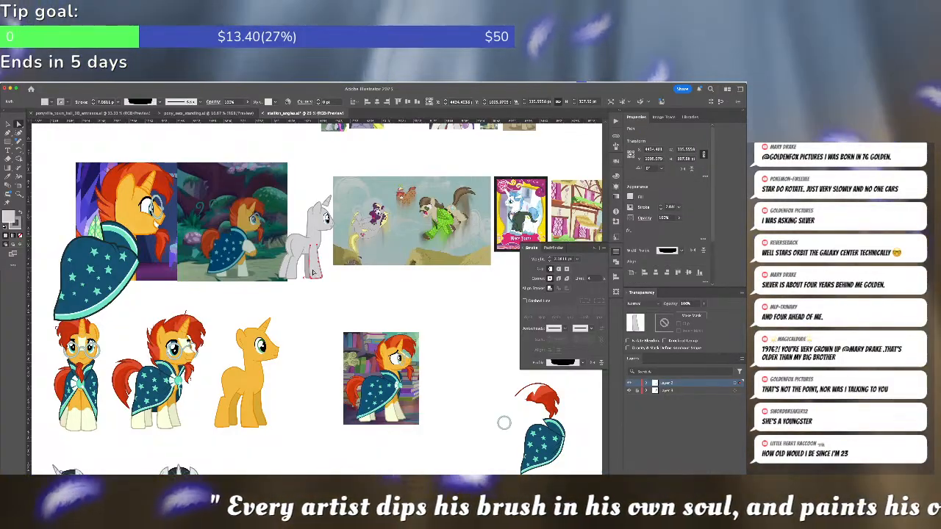
{"action": "left_click", "coordinate": [323, 269]}
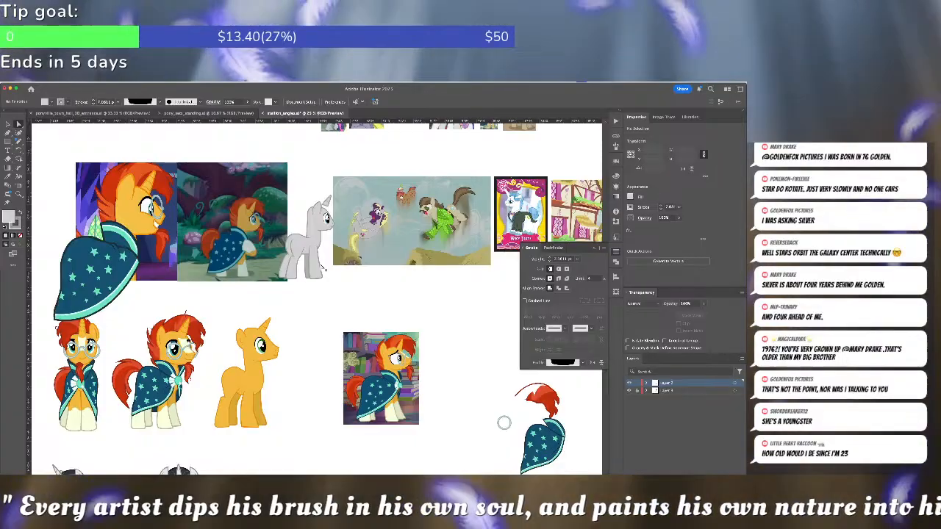
{"action": "scroll", "coordinate": [322, 268], "scroll_direction": "up", "scroll_amount": 2}
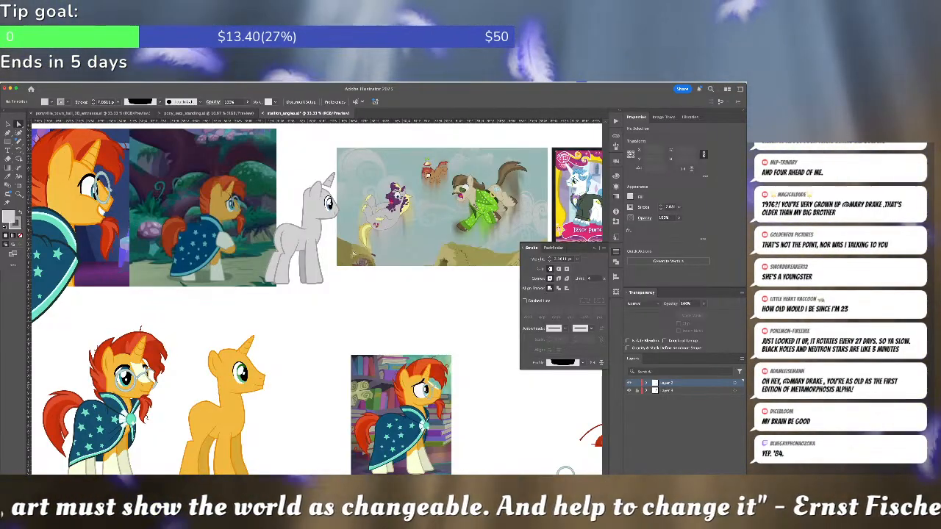
{"action": "scroll", "coordinate": [345, 255], "scroll_direction": "up", "scroll_amount": 2}
{"action": "scroll", "coordinate": [345, 255], "scroll_direction": "left", "scroll_amount": 4}
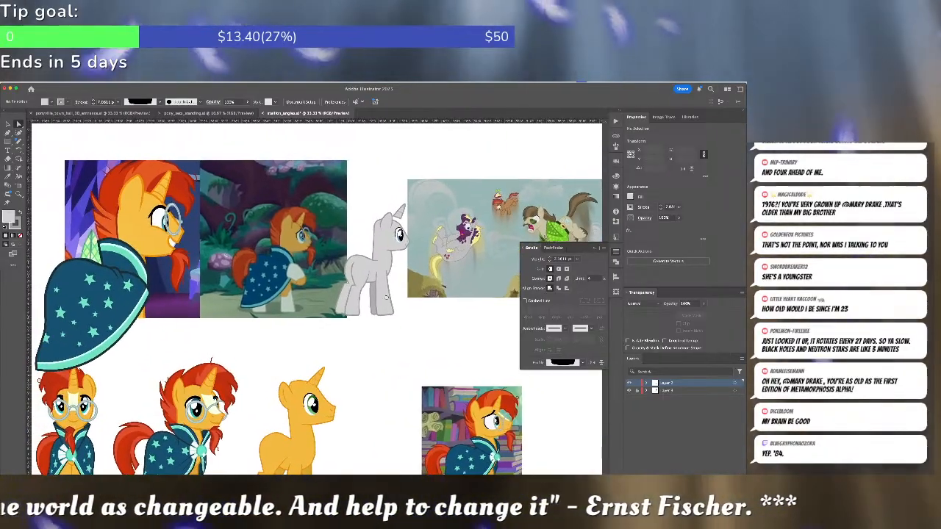
{"action": "left_click_drag", "start_coordinate": [385, 297], "coordinate": [388, 297]}
{"action": "key", "text": "v"}
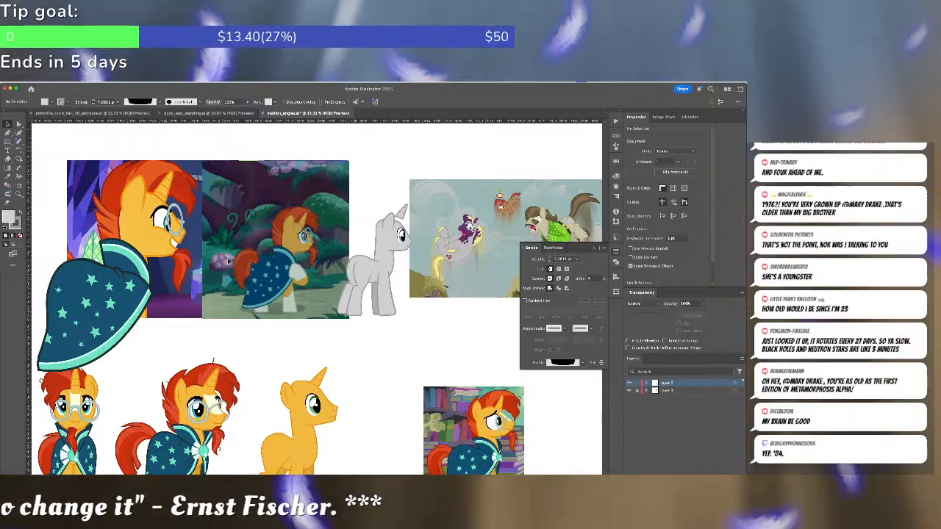
Isolate the three-quarter-view caped stallion, cut the red forelock shapes with their outline, and exit the group
{"action": "scroll", "coordinate": [223, 257], "scroll_direction": "up", "scroll_amount": 1}
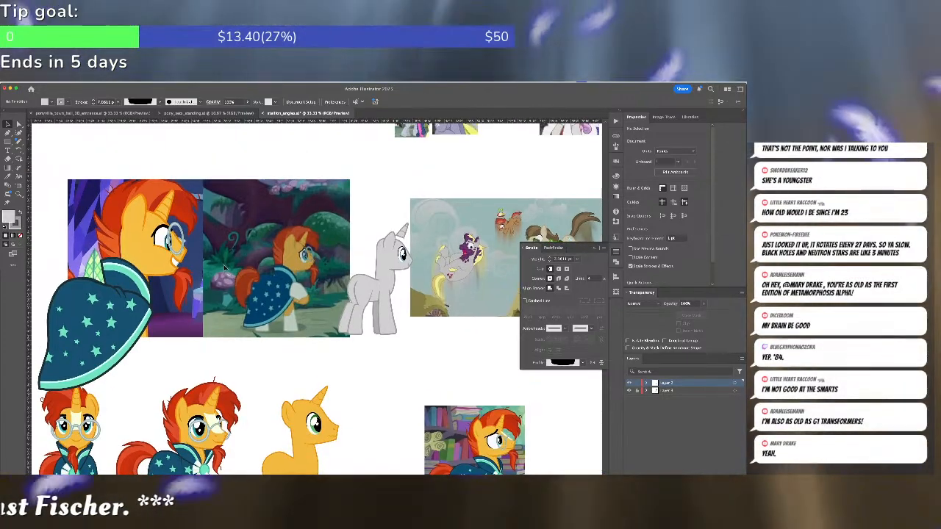
{"action": "scroll", "coordinate": [222, 263], "scroll_direction": "down", "scroll_amount": 3}
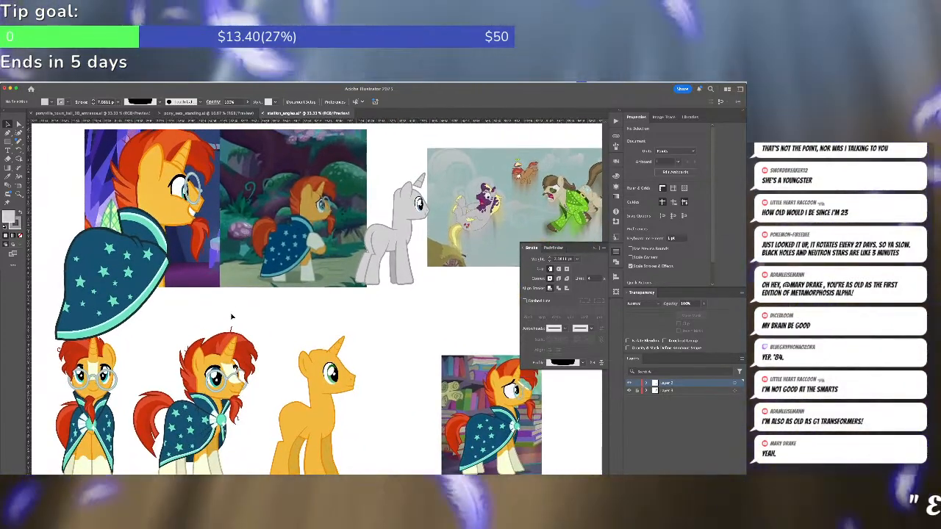
{"action": "left_click", "coordinate": [232, 336]}
{"action": "double_click", "coordinate": [230, 334]}
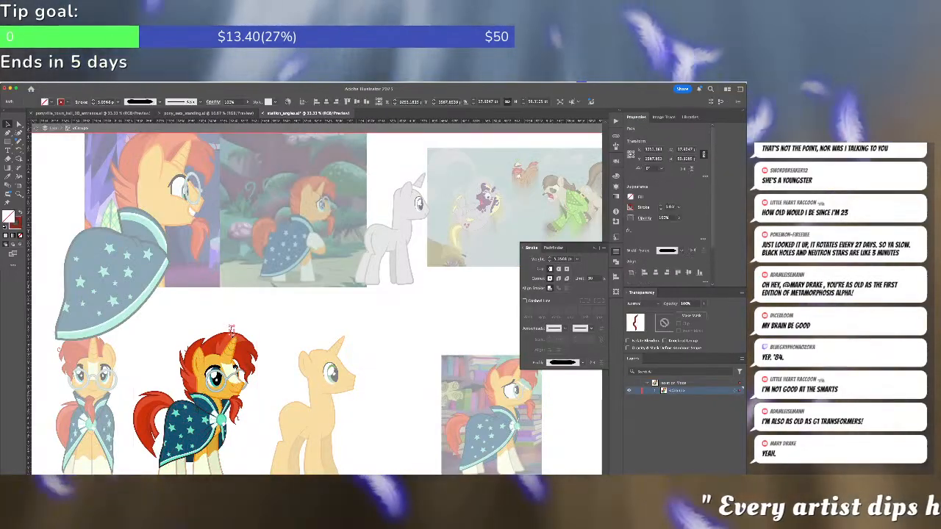
{"action": "left_click", "coordinate": [223, 343]}
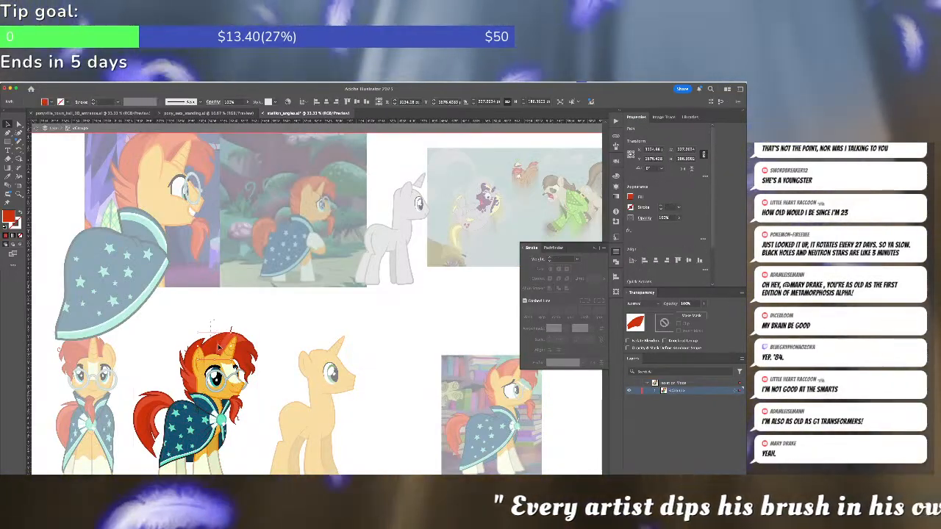
{"action": "left_click", "coordinate": [220, 349], "text": "shift"}
{"action": "left_click_drag", "start_coordinate": [221, 348], "coordinate": [322, 347]}
{"action": "key", "text": "super+x"}
{"action": "double_click", "coordinate": [250, 242]}
Paste the forelock pieces and place them above the profile close-up reference
{"action": "left_click", "coordinate": [232, 306], "text": "super"}
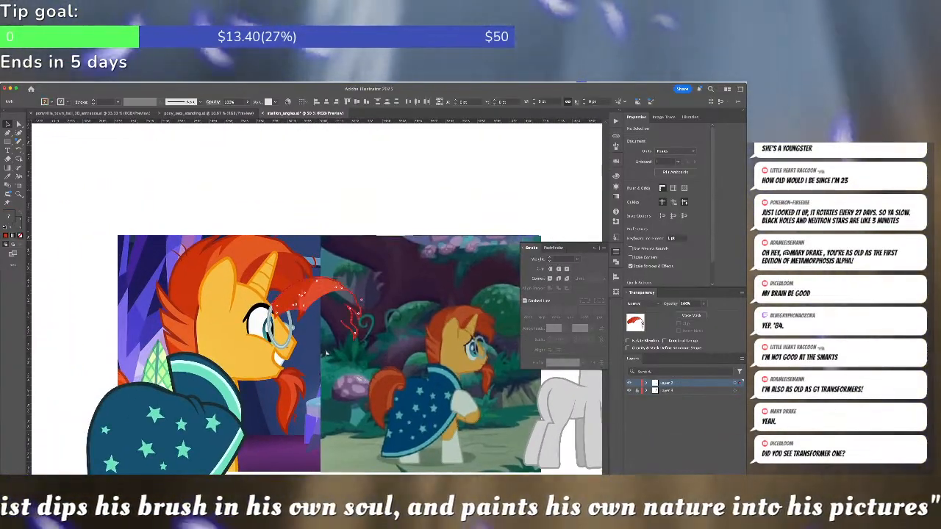
{"action": "key", "text": "super+v"}
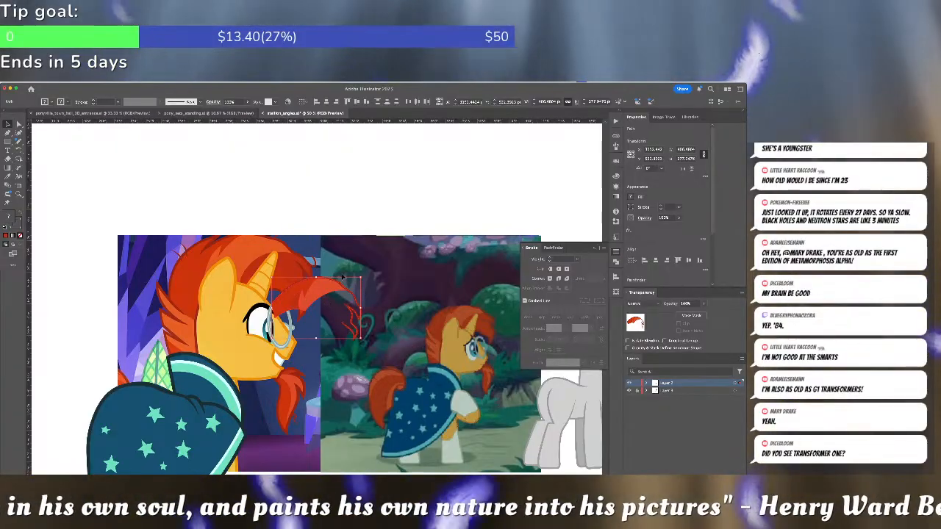
{"action": "left_click_drag", "start_coordinate": [316, 284], "coordinate": [281, 172]}
{"action": "left_click", "coordinate": [330, 217]}
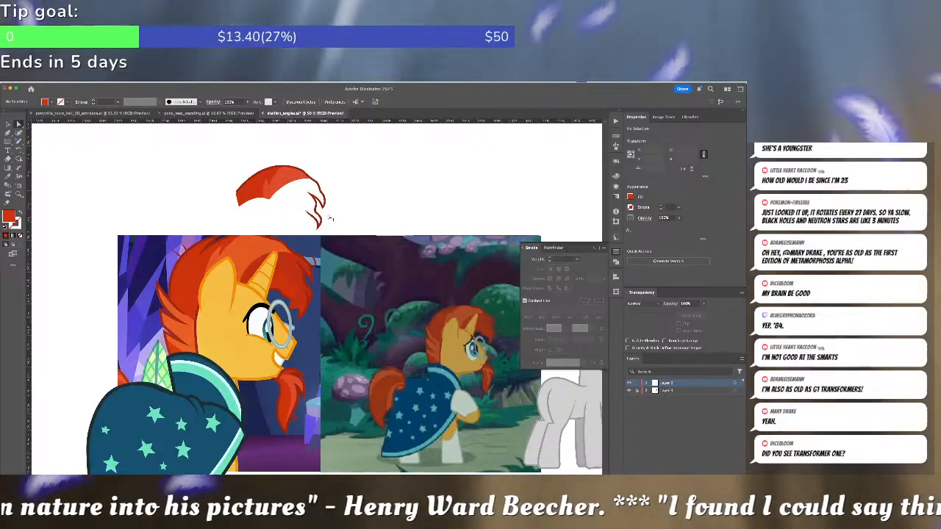
Trace the pointed back-mane tufts of the profile reference with the Curvature tool, using an unfilled dark red stroke
{"action": "scroll", "coordinate": [178, 305], "scroll_direction": "up", "scroll_amount": 2}
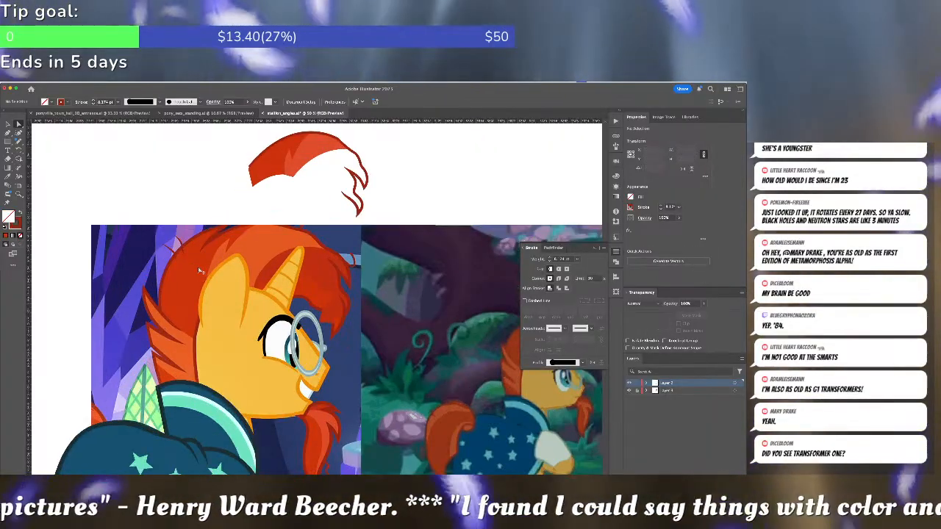
{"action": "left_click", "coordinate": [18, 133]}
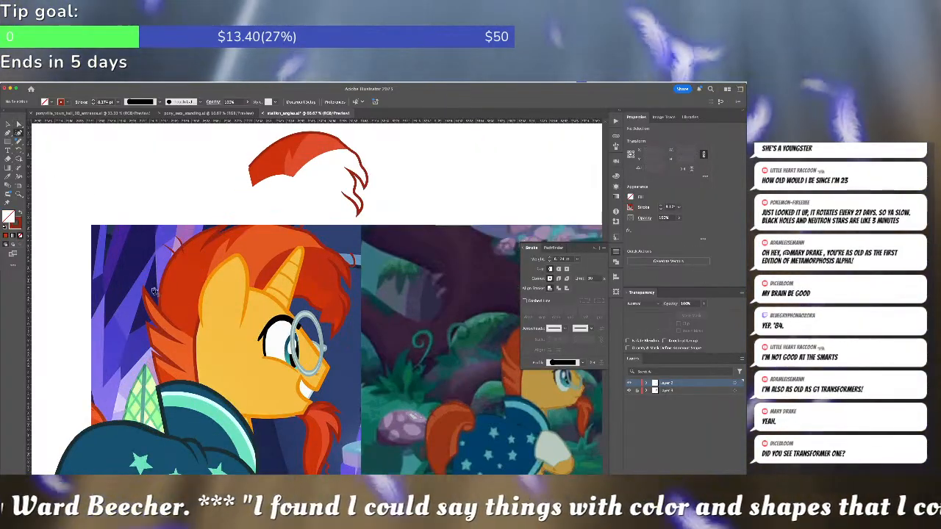
{"action": "left_click", "coordinate": [181, 332]}
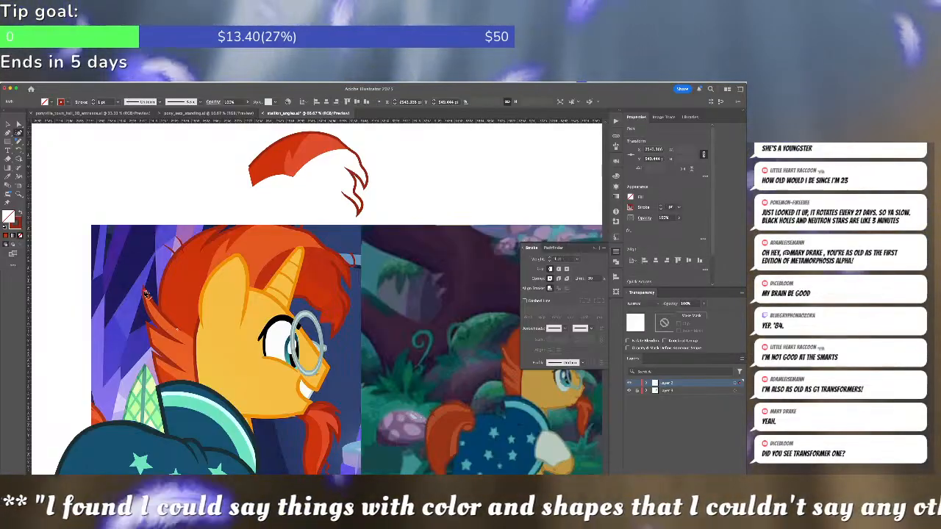
{"action": "left_click", "coordinate": [166, 335]}
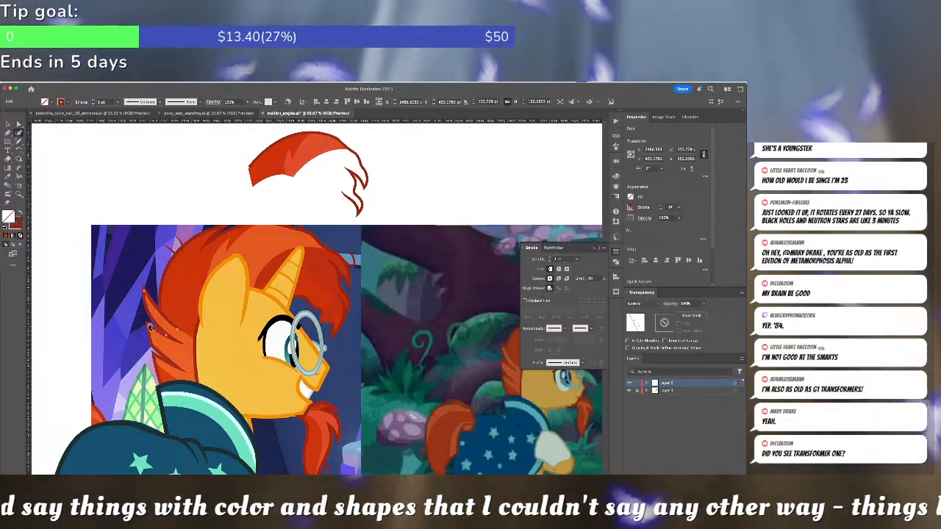
{"action": "left_click", "coordinate": [153, 346]}
{"action": "left_click", "coordinate": [172, 366]}
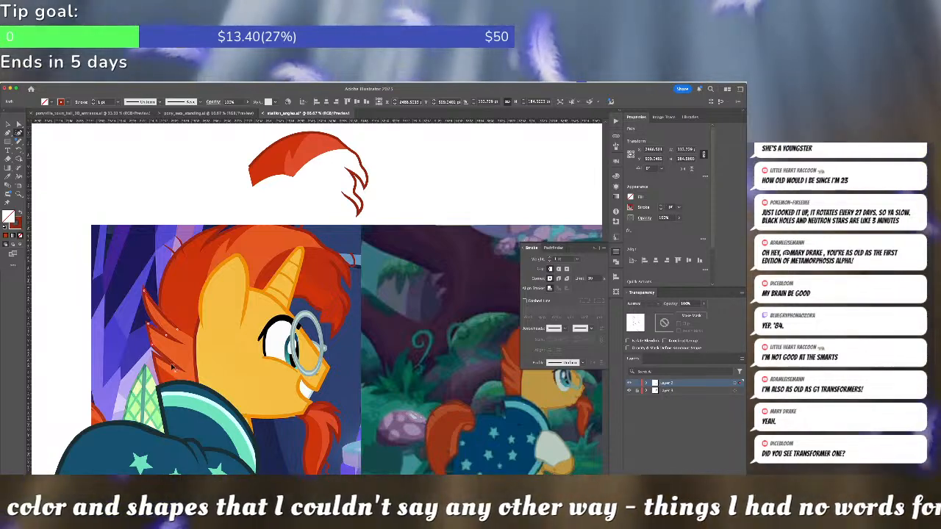
{"action": "left_click", "coordinate": [154, 358]}
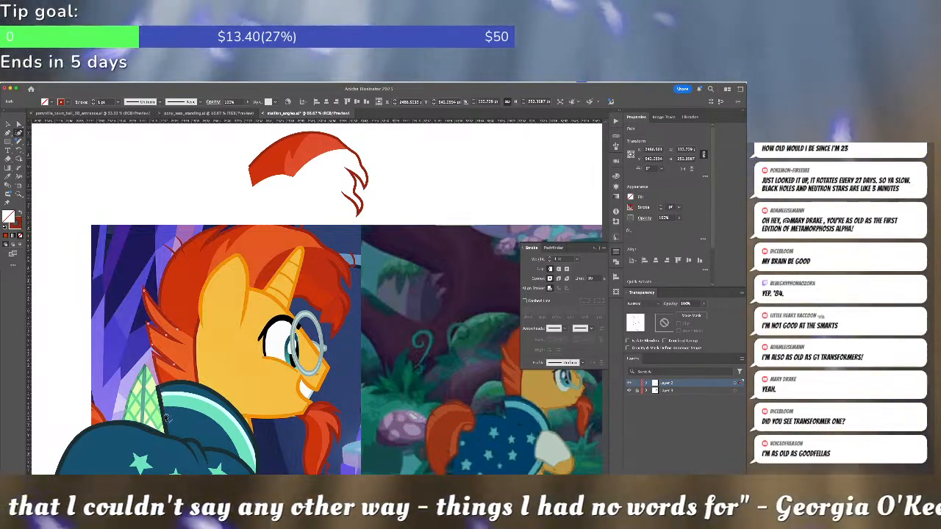
Extend the back-mane trace down under the collar and up the neck behind the ear, and adjust its points to fit
{"action": "left_click", "coordinate": [164, 404]}
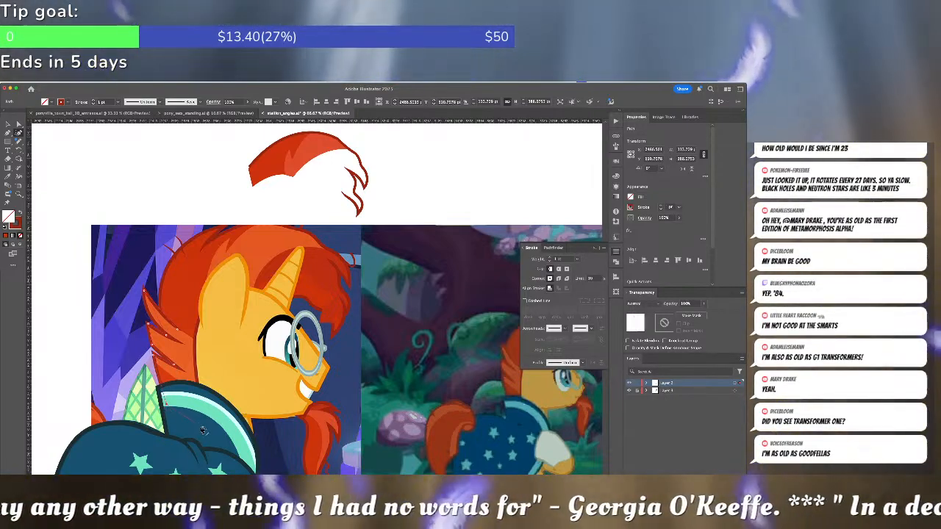
{"action": "left_click", "coordinate": [201, 426]}
{"action": "left_click", "coordinate": [222, 292]}
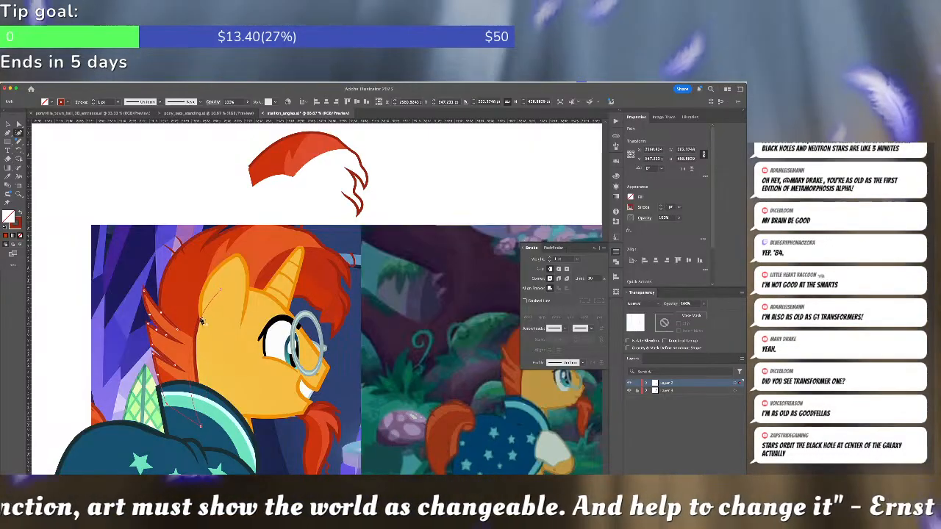
{"action": "left_click_drag", "start_coordinate": [201, 428], "coordinate": [218, 434]}
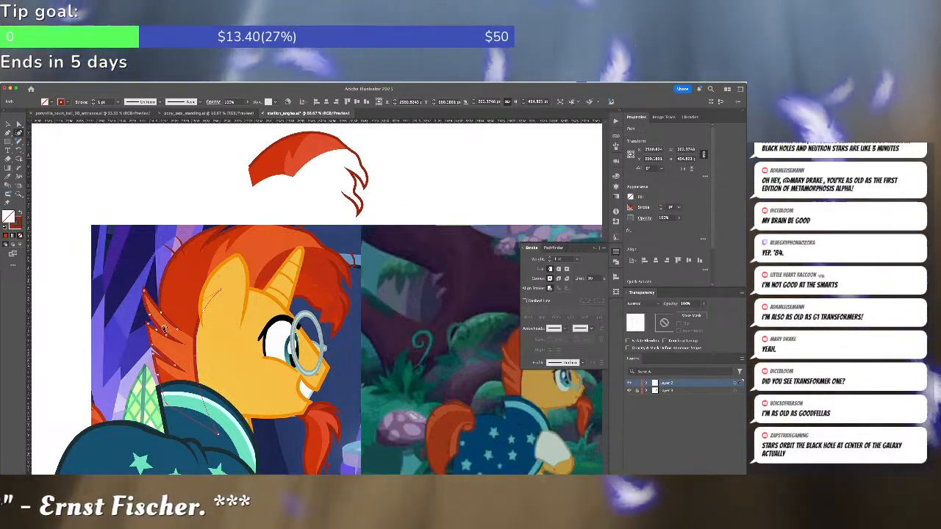
{"action": "scroll", "coordinate": [164, 330], "scroll_direction": "up", "scroll_amount": 3}
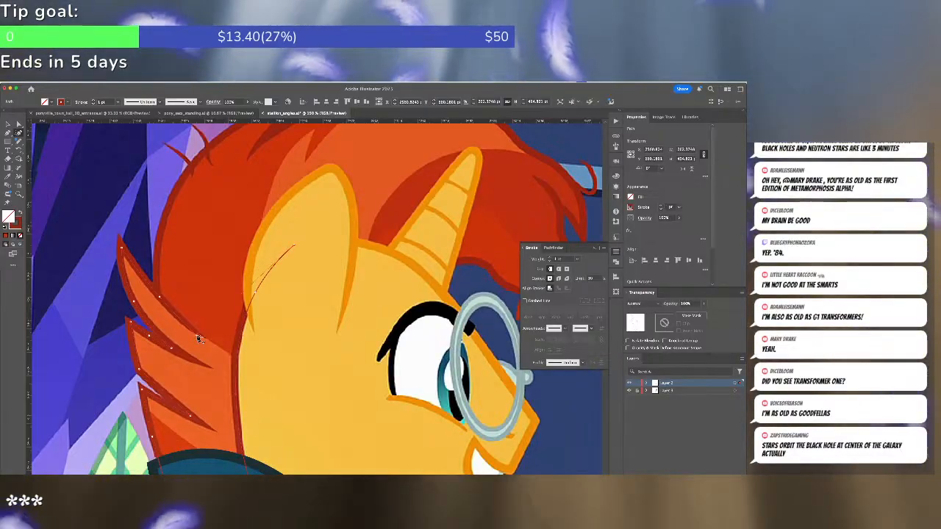
{"action": "left_click", "coordinate": [202, 333]}
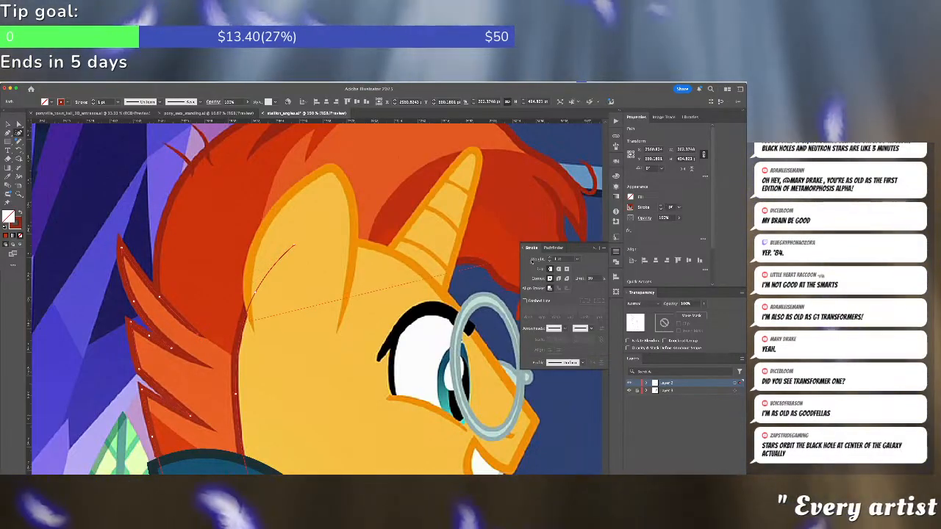
Set the back-mane outline's stroke to 11 pt with a tapered width profile, and adjust its thickness with the Width tool
{"action": "left_click", "coordinate": [549, 258]}
{"action": "left_click", "coordinate": [549, 257]}
{"action": "left_click", "coordinate": [549, 257]}
{"action": "left_click", "coordinate": [548, 257]}
{"action": "left_click", "coordinate": [549, 258]}
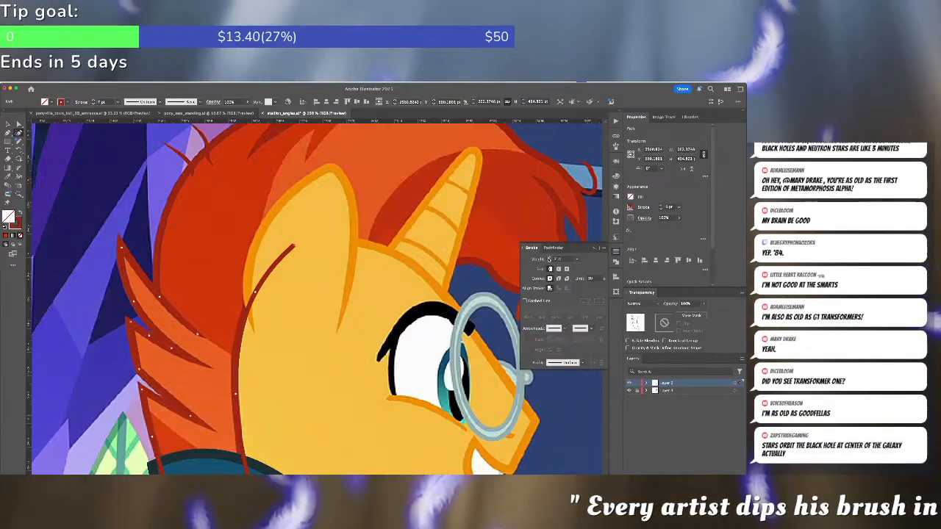
{"action": "left_click", "coordinate": [549, 257]}
{"action": "left_click", "coordinate": [549, 257]}
{"action": "left_click", "coordinate": [549, 257]}
{"action": "left_click", "coordinate": [549, 257]}
{"action": "left_click", "coordinate": [549, 257]}
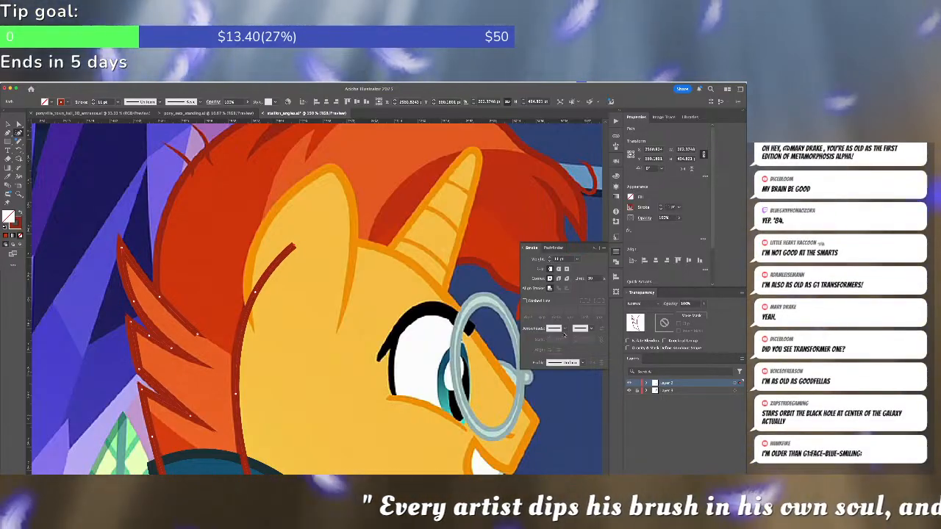
{"action": "left_click", "coordinate": [565, 362]}
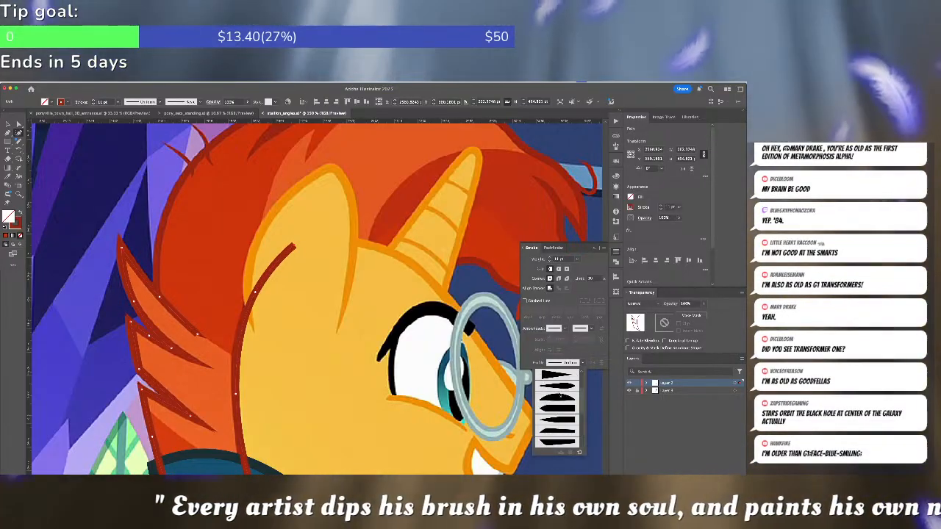
{"action": "left_click", "coordinate": [564, 420]}
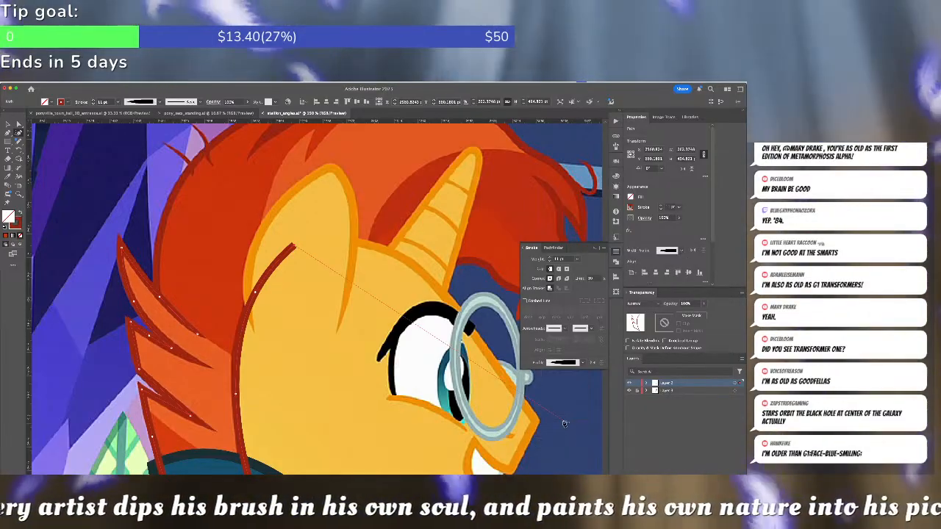
{"action": "key", "text": "shift+w"}
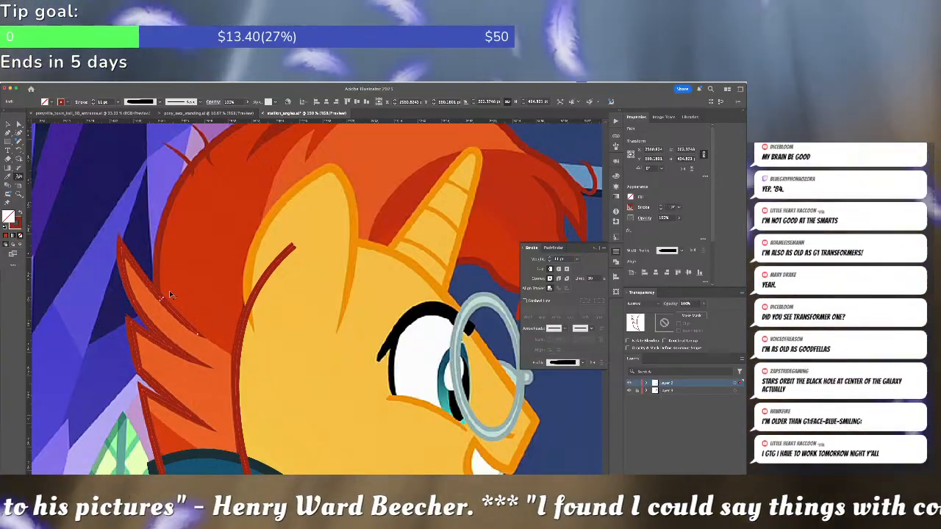
{"action": "key", "text": "super+shift+a"}
{"action": "key", "text": "v"}
{"action": "left_click_drag", "start_coordinate": [184, 357], "coordinate": [108, 350]}
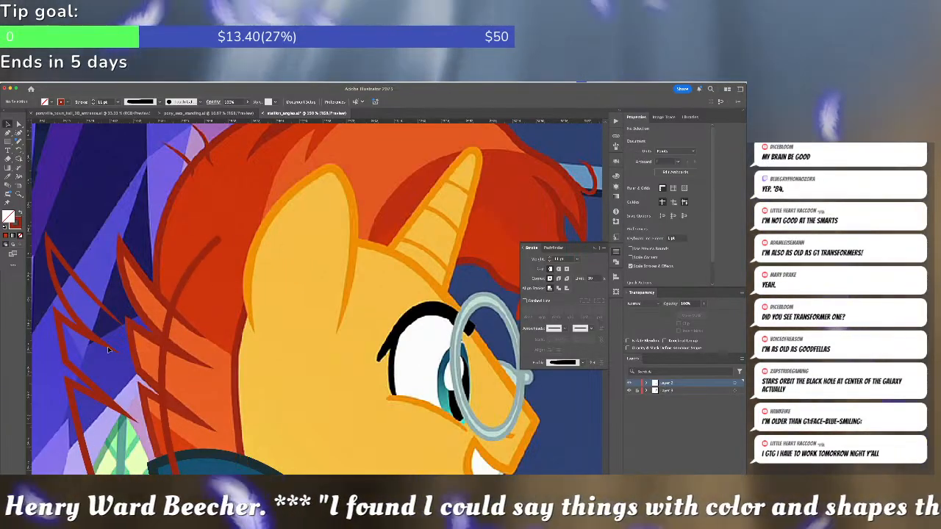
{"action": "key", "text": "super+z"}
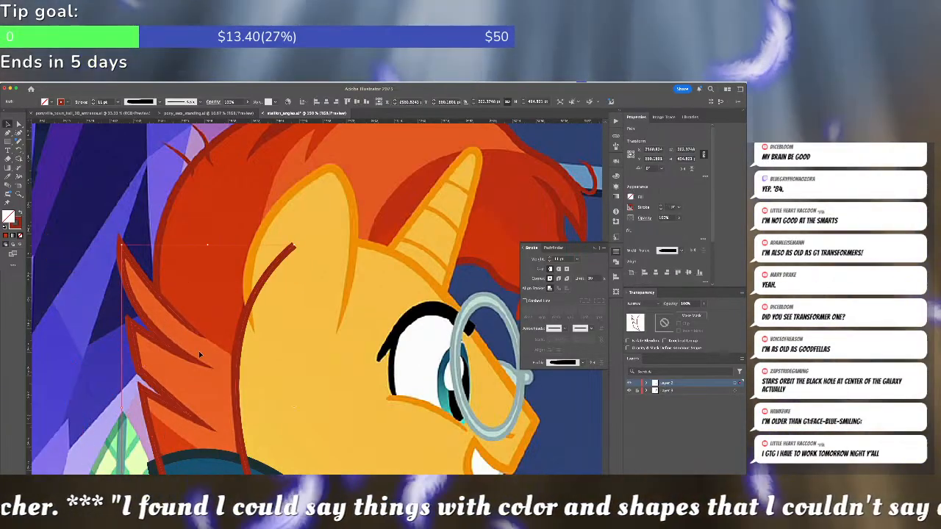
Deselect the mane outline, paste the small red hair shape, and place it beside the forelock pieces above the profile reference
{"action": "key", "text": "a"}
{"action": "key", "text": "super+minus"}
{"action": "key", "text": "super+minus"}
{"action": "key", "text": "super+minus"}
{"action": "key", "text": "super+equal"}
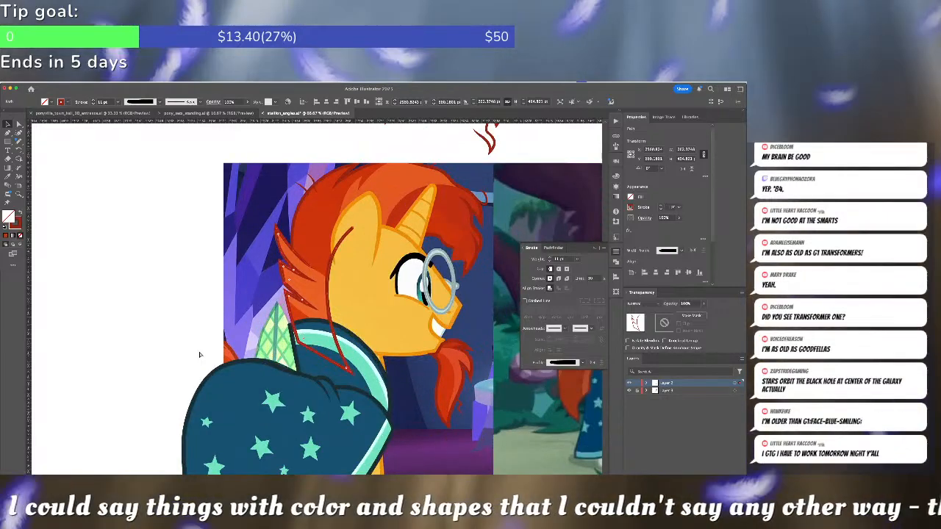
{"action": "key", "text": "super+shift+a"}
{"action": "scroll", "coordinate": [200, 352], "scroll_direction": "right", "scroll_amount": 10}
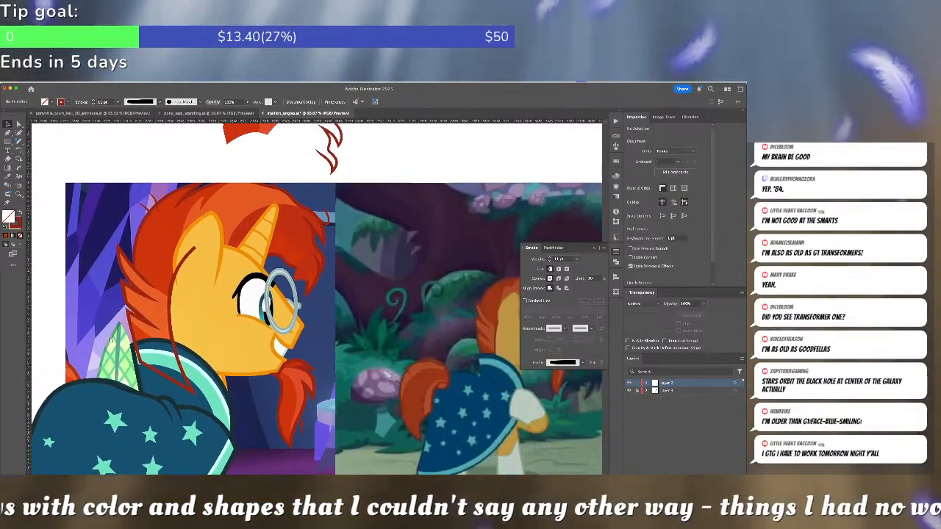
{"action": "scroll", "coordinate": [209, 331], "scroll_direction": "up", "scroll_amount": 3}
{"action": "key", "text": "super+v"}
{"action": "left_click_drag", "start_coordinate": [318, 303], "coordinate": [374, 176]}
{"action": "key", "text": "super+shift+a"}
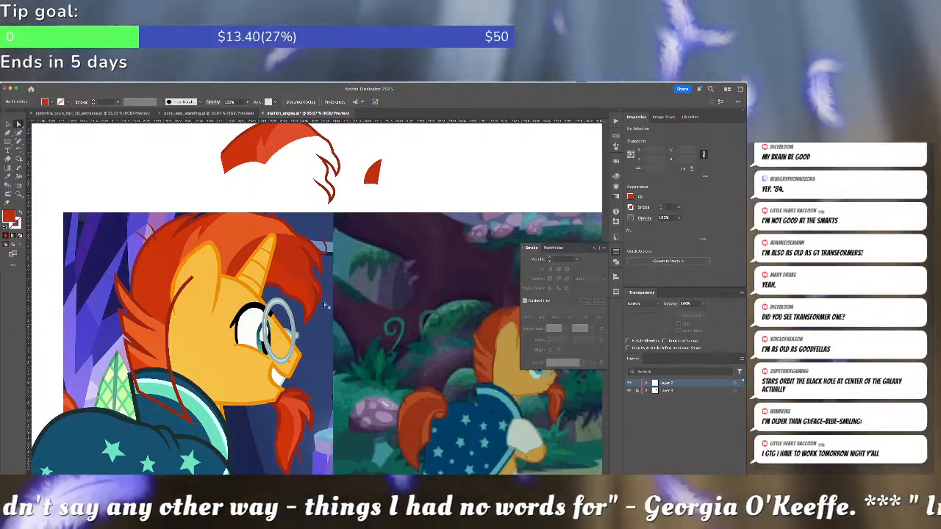
Trace the forelock's lower edge, pointed tip and front edge with the Curvature tool, using an unfilled dark red stroke
{"action": "scroll", "coordinate": [325, 305], "scroll_direction": "up", "scroll_amount": 2}
{"action": "scroll", "coordinate": [305, 278], "scroll_direction": "up", "scroll_amount": 4}
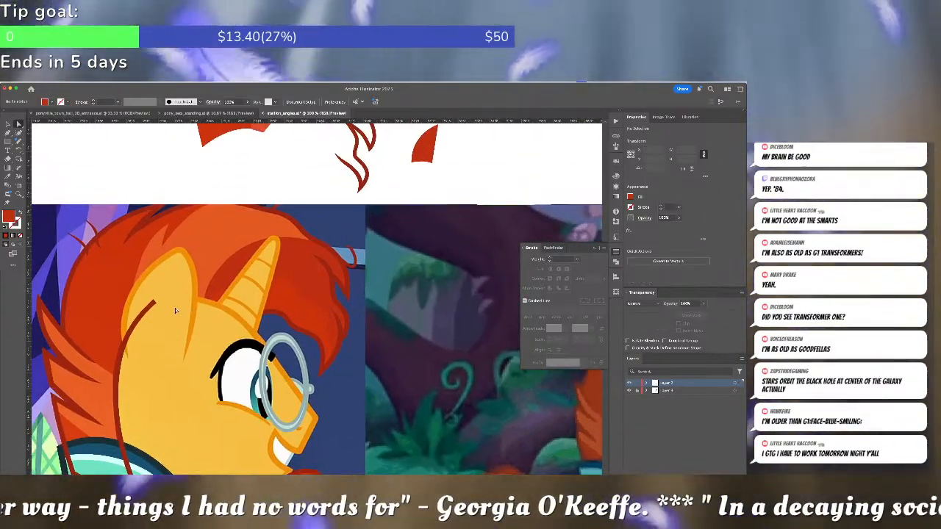
{"action": "key", "text": "shift+x"}
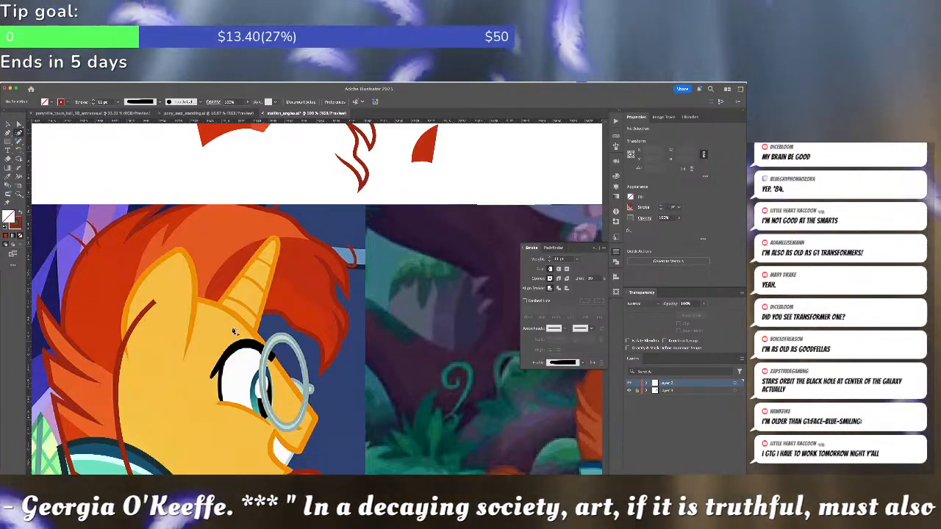
{"action": "left_click", "coordinate": [232, 328]}
{"action": "left_click", "coordinate": [271, 312]}
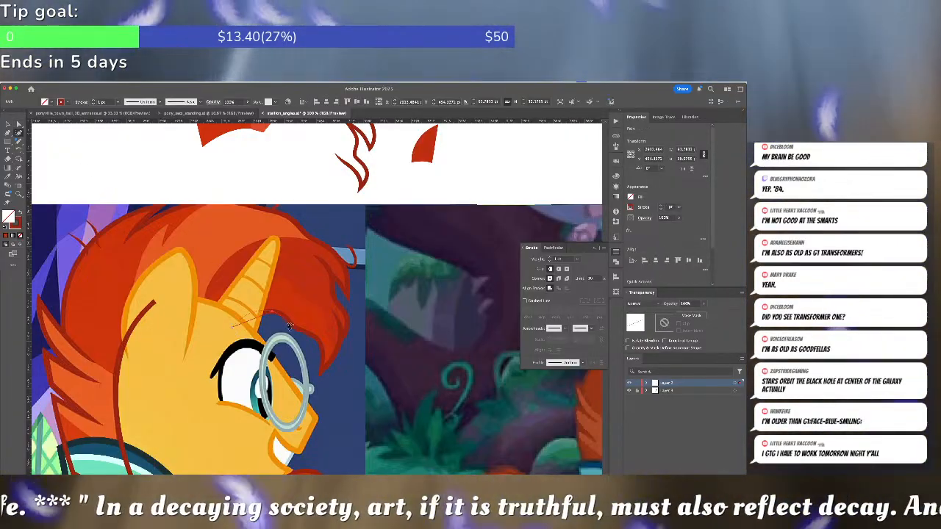
{"action": "left_click", "coordinate": [293, 327]}
{"action": "left_click", "coordinate": [318, 338]}
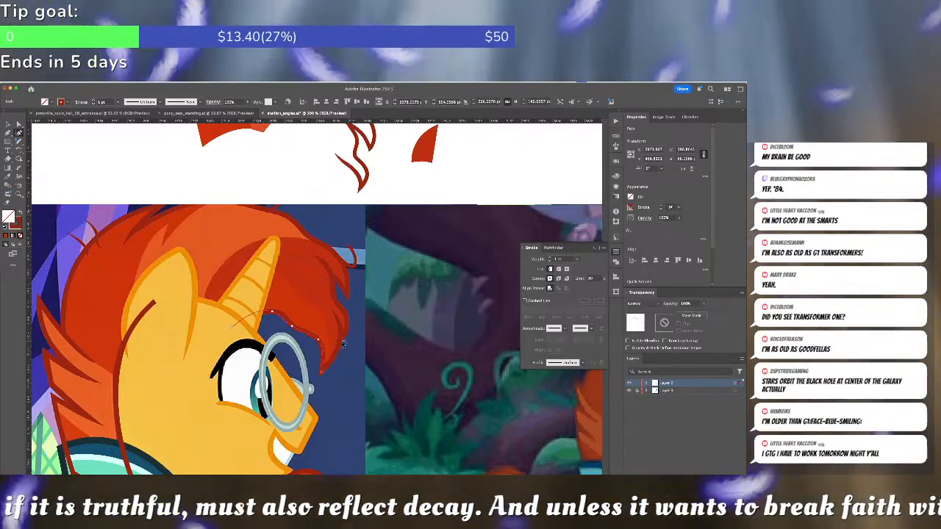
{"action": "left_click", "coordinate": [335, 313]}
{"action": "left_click", "coordinate": [331, 309]}
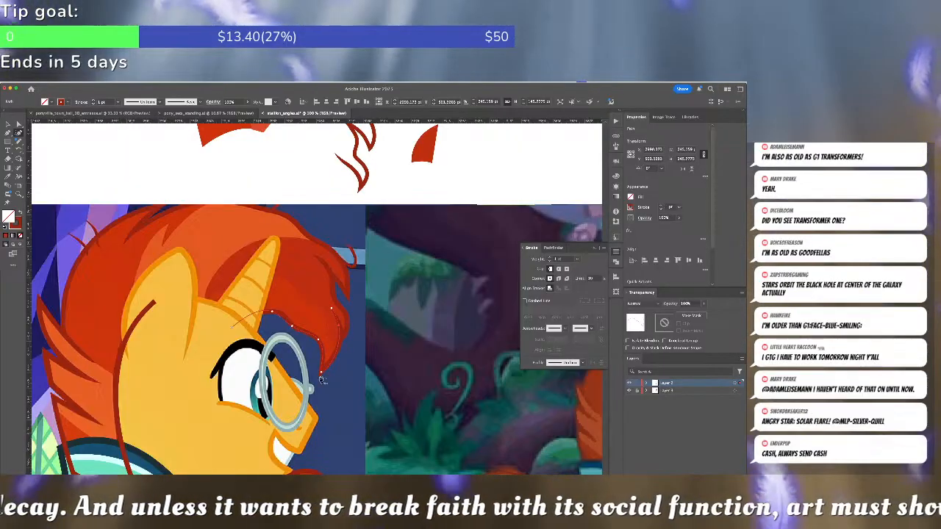
{"action": "left_click", "coordinate": [342, 329]}
{"action": "left_click", "coordinate": [322, 374]}
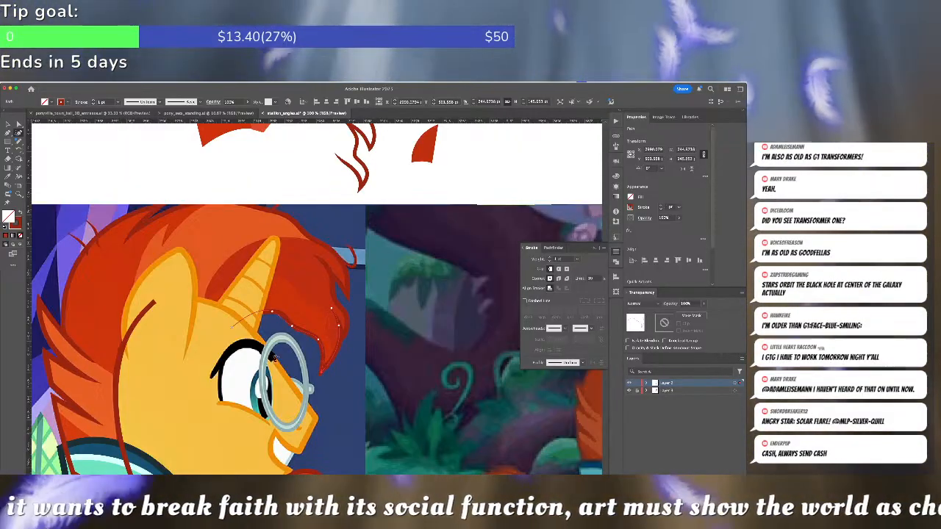
Match the forelock trace to the back-mane outline's 11 pt stroke, and adjust its curve in front of the horn
{"action": "left_click", "coordinate": [123, 354]}
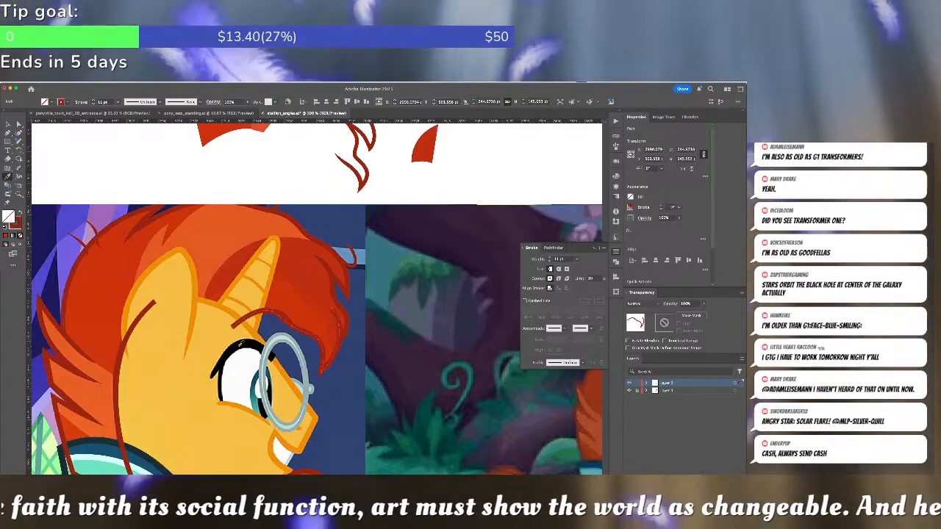
{"action": "left_click", "coordinate": [19, 133]}
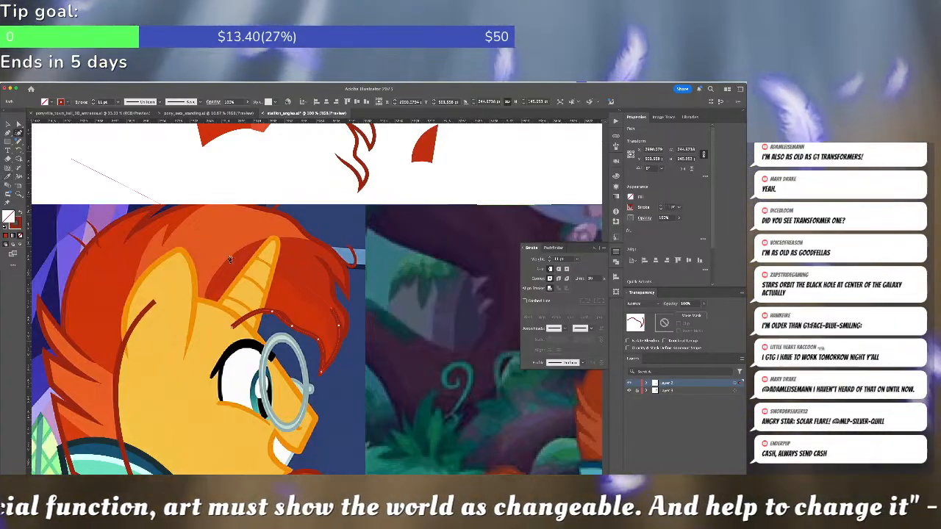
{"action": "left_click_drag", "start_coordinate": [274, 312], "coordinate": [283, 315]}
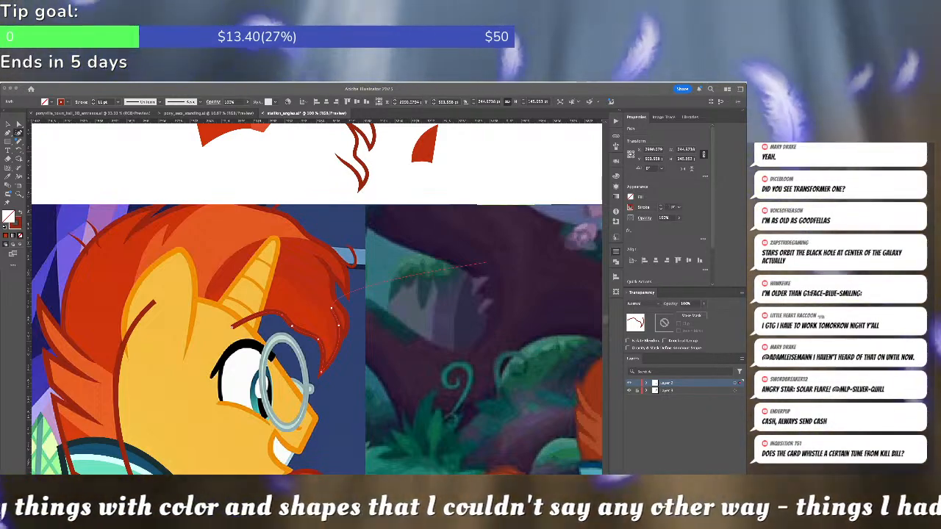
{"action": "left_click", "coordinate": [563, 147]}
{"action": "key", "text": "Escape"}
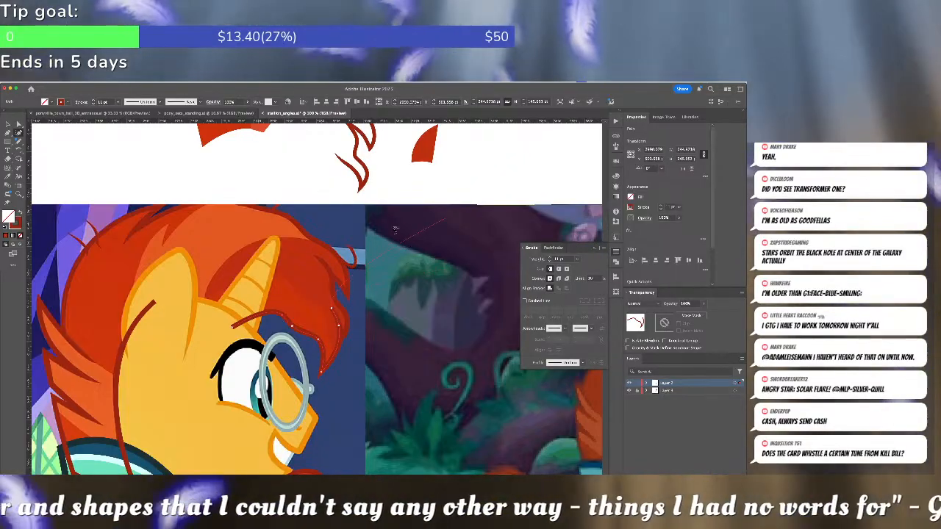
Give the forelock's lower outline a tapered width profile flipped along its length, and deselect it
{"action": "key", "text": "a"}
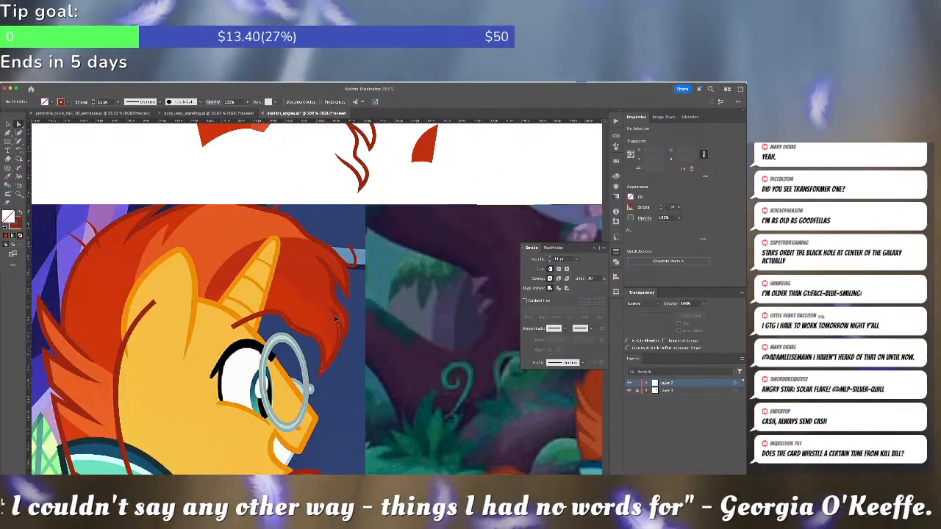
{"action": "left_click", "coordinate": [338, 321]}
{"action": "left_click", "coordinate": [566, 362]}
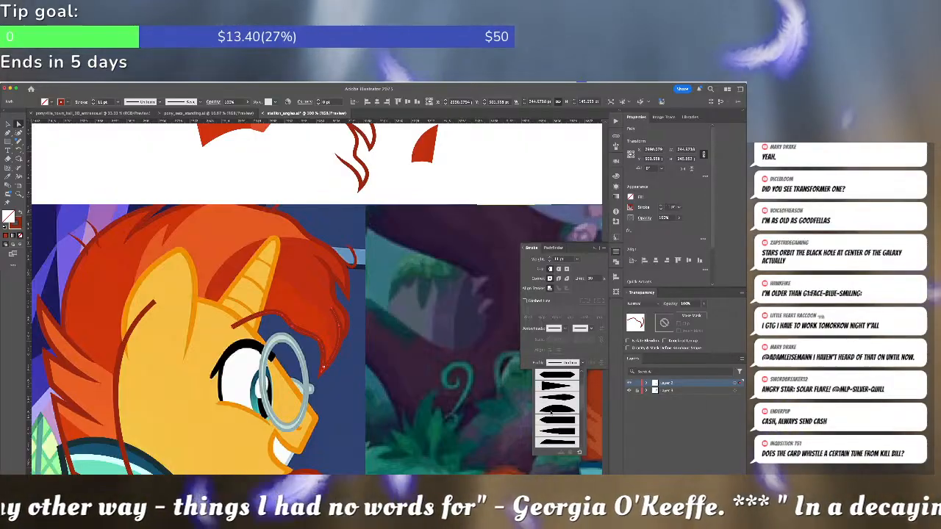
{"action": "left_click", "coordinate": [554, 421]}
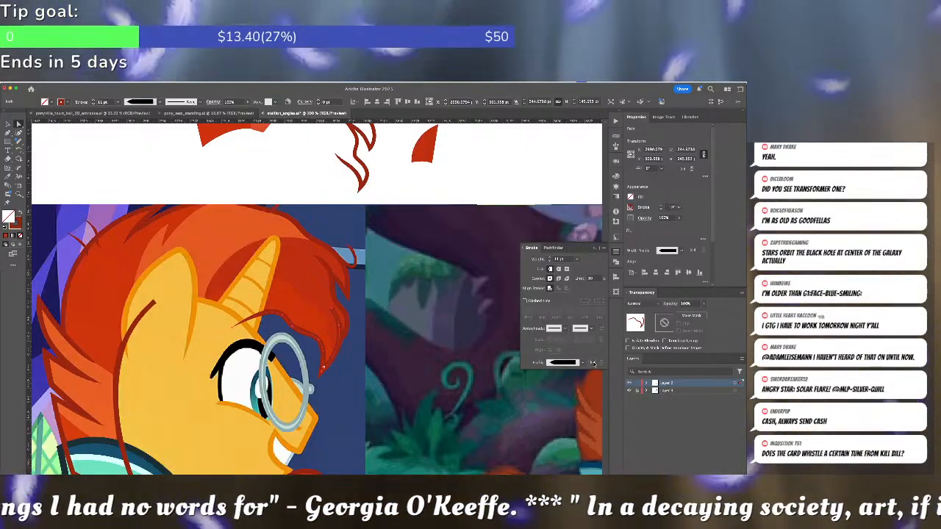
{"action": "left_click", "coordinate": [435, 329]}
Draw a curved strand line with the Pen tool from the forelock's outer front edge up to above the horn
{"action": "left_click_drag", "start_coordinate": [361, 309], "coordinate": [364, 341]}
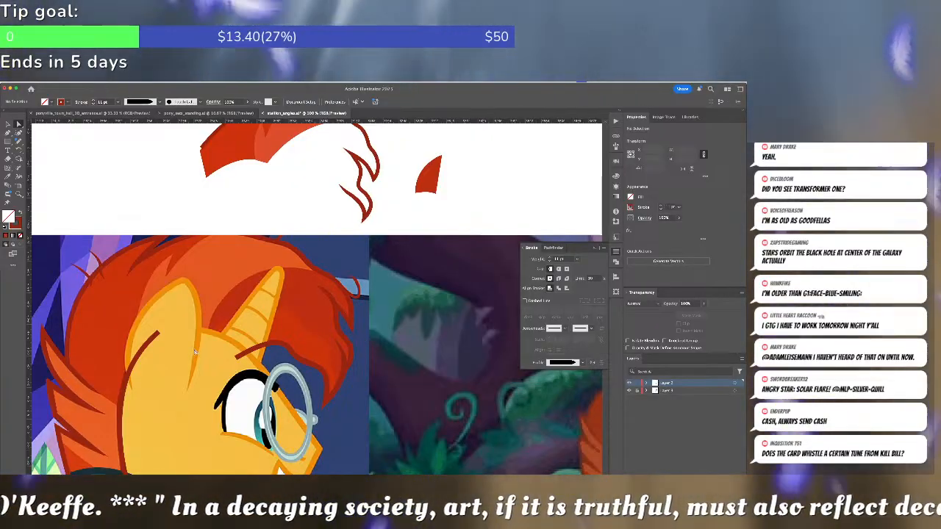
{"action": "key", "text": "p"}
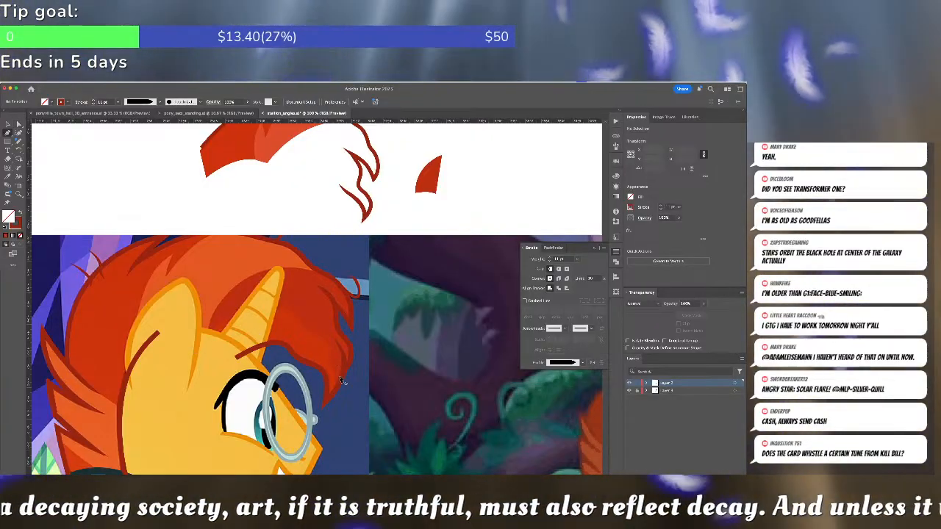
{"action": "left_click", "coordinate": [343, 375]}
{"action": "left_click_drag", "start_coordinate": [352, 350], "coordinate": [335, 310]}
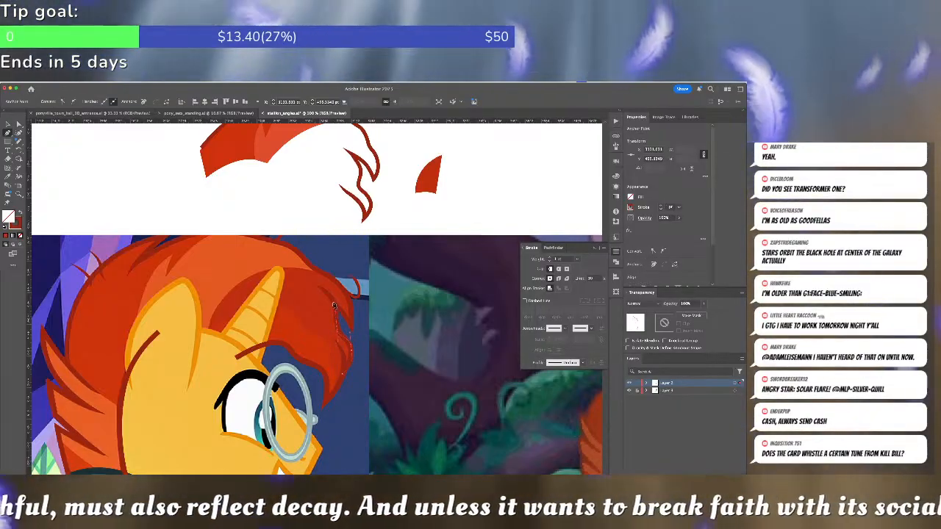
{"action": "left_click_drag", "start_coordinate": [296, 277], "coordinate": [297, 278]}
Match the new strand line to the forelock outline's 11 pt stroke, and give it a tapered width profile flipped along its length
{"action": "key", "text": "i"}
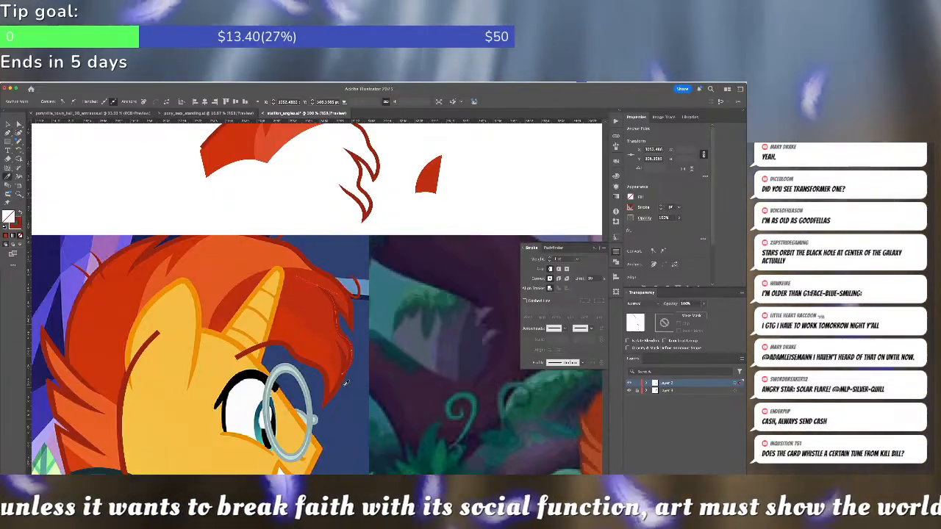
{"action": "left_click", "coordinate": [341, 382]}
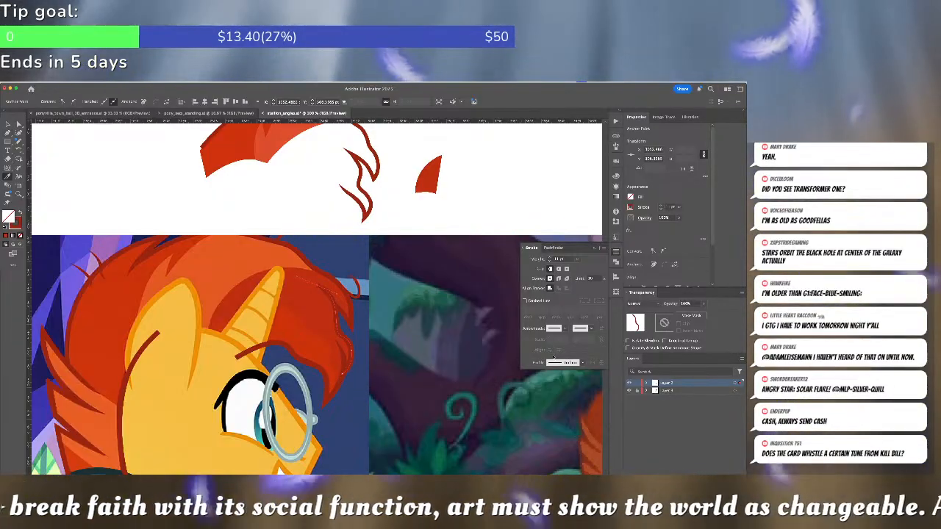
{"action": "left_click", "coordinate": [565, 362]}
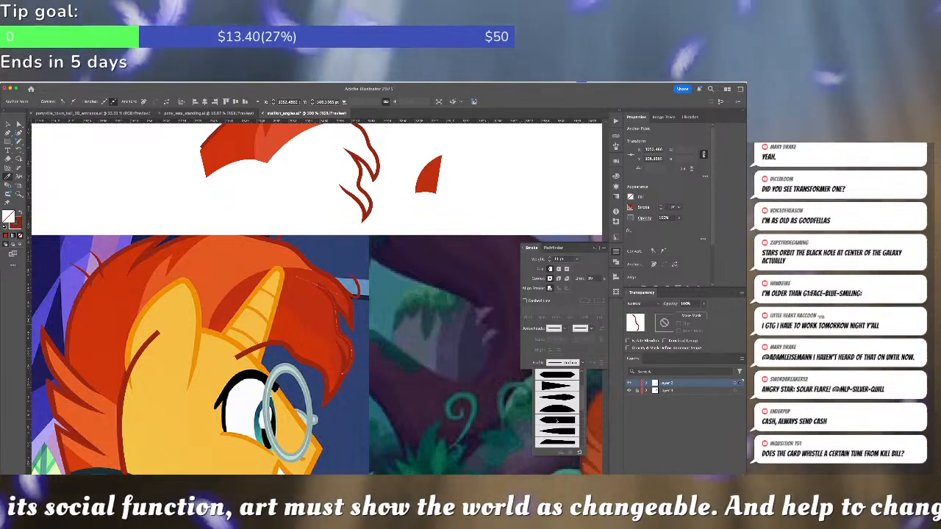
{"action": "left_click", "coordinate": [557, 421]}
{"action": "left_click", "coordinate": [593, 363]}
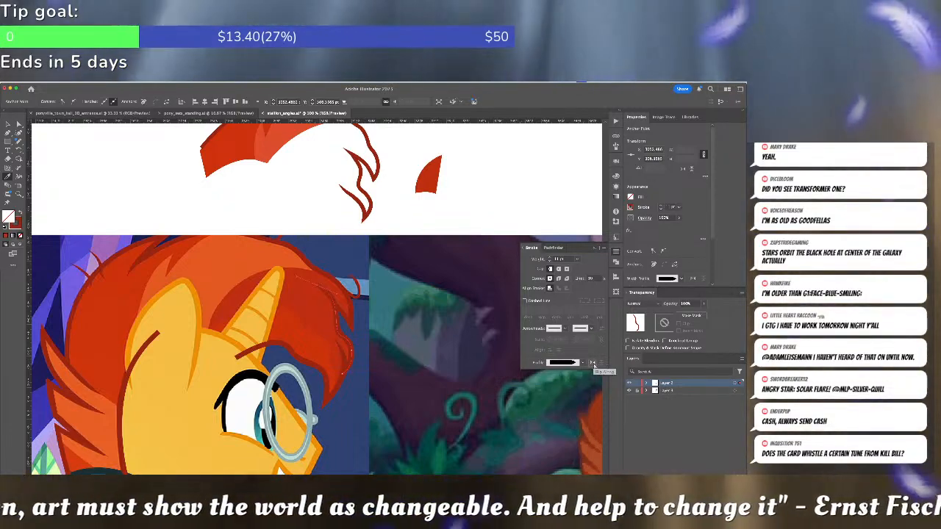
Start the mane's top outline with the Pen tool, from the back of the mane up to the notched tuft above the ear
{"action": "key", "text": "super+shift+a"}
{"action": "key", "text": "a"}
{"action": "scroll", "coordinate": [374, 316], "scroll_direction": "left", "scroll_amount": 2}
{"action": "scroll", "coordinate": [373, 316], "scroll_direction": "up", "scroll_amount": 2}
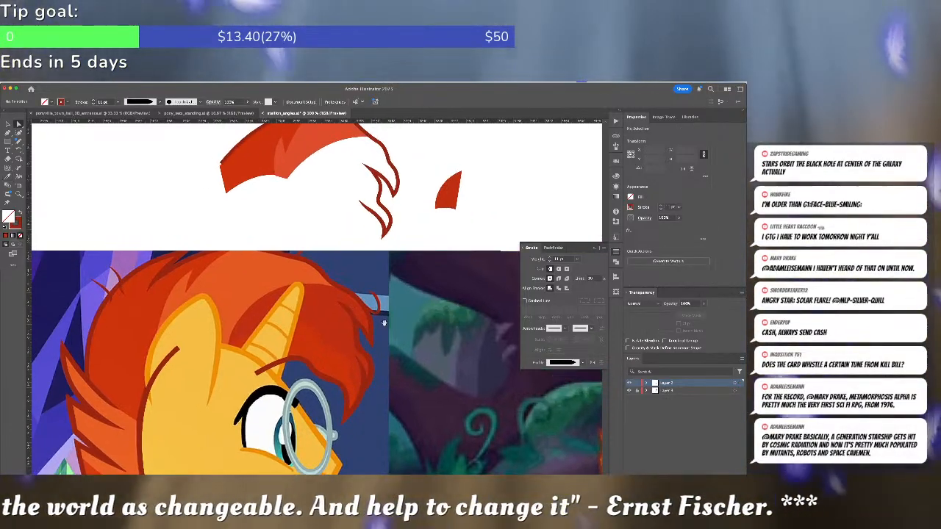
{"action": "left_click", "coordinate": [87, 381]}
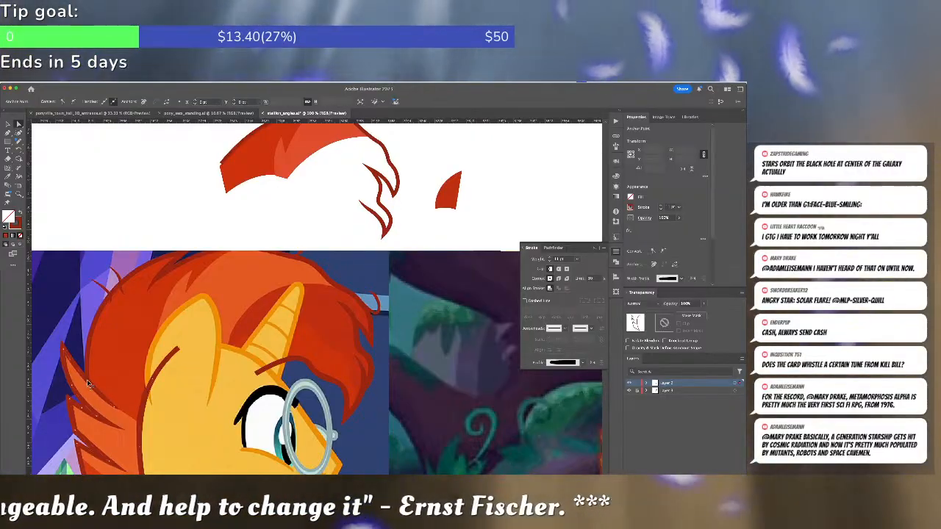
{"action": "key", "text": "super+shift+a"}
{"action": "key", "text": "p"}
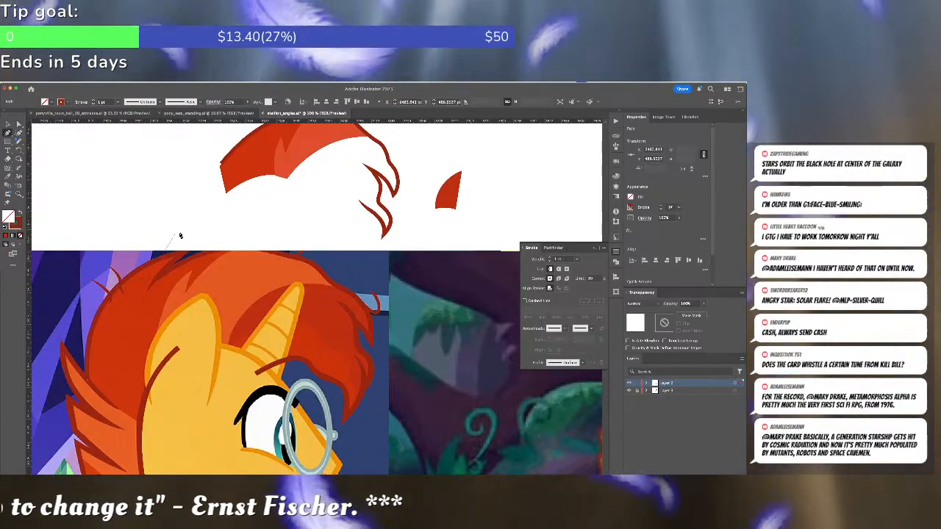
{"action": "left_click", "coordinate": [191, 240]}
{"action": "left_click", "coordinate": [163, 271]}
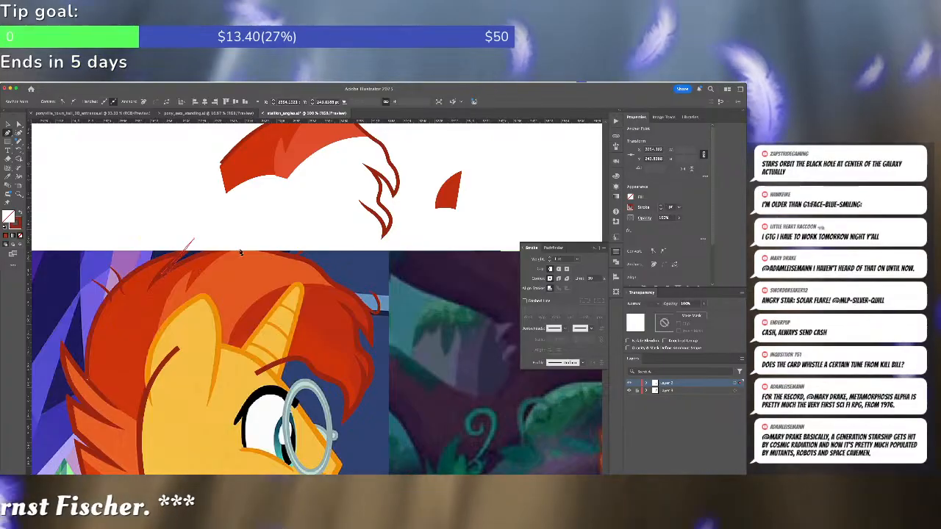
Continue the mane's top outline from the notch over the crown and down to the forelock's front edge
{"action": "left_click", "coordinate": [216, 240]}
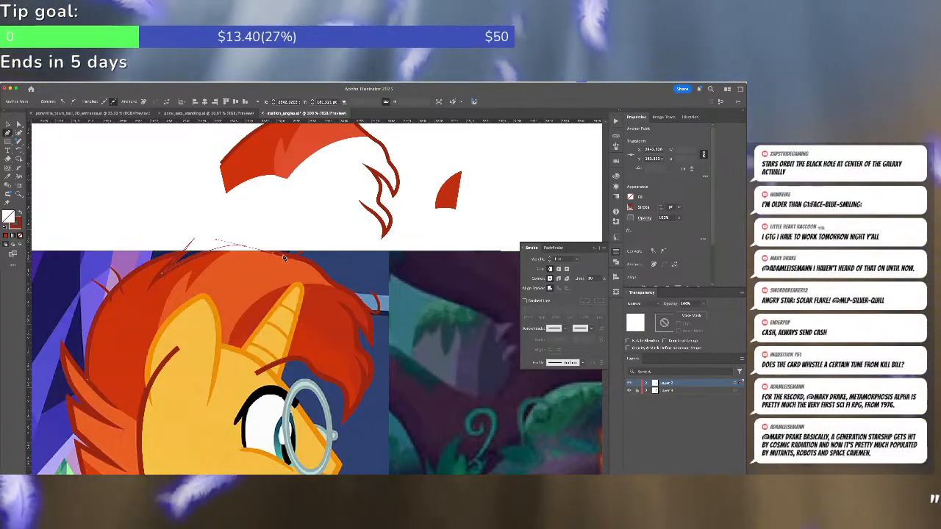
{"action": "left_click", "coordinate": [290, 255]}
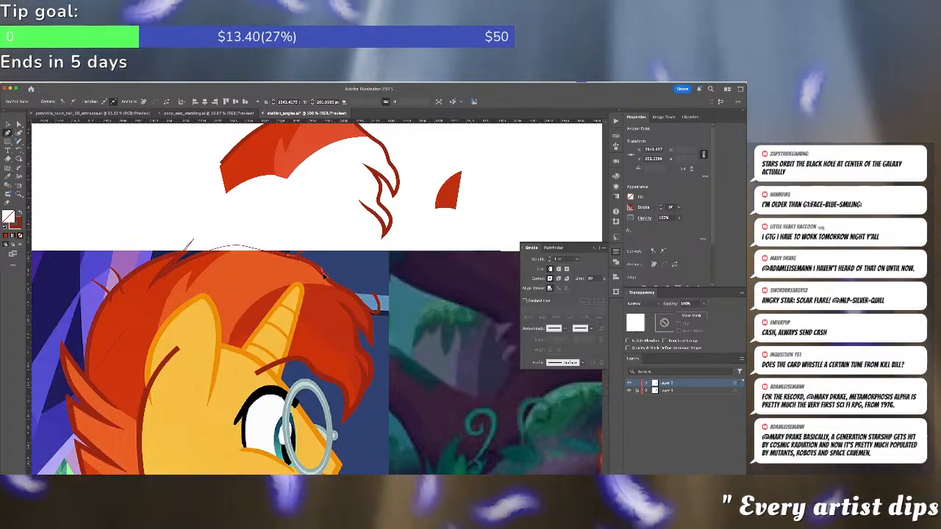
{"action": "left_click_drag", "start_coordinate": [330, 279], "coordinate": [347, 321]}
{"action": "left_click", "coordinate": [345, 320]}
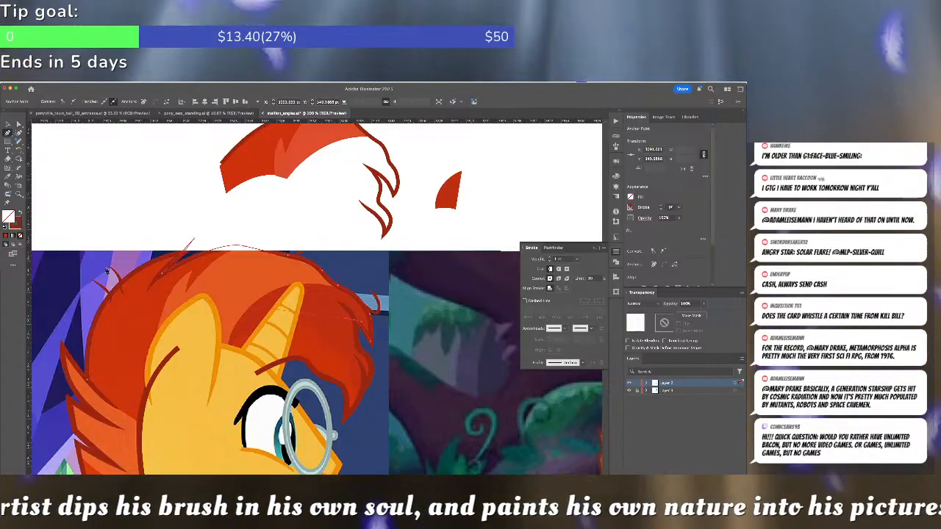
Curve the new mane outline's segments with the Curvature tool along the back of the head, the tuft tip and the crown
{"action": "left_click", "coordinate": [19, 133]}
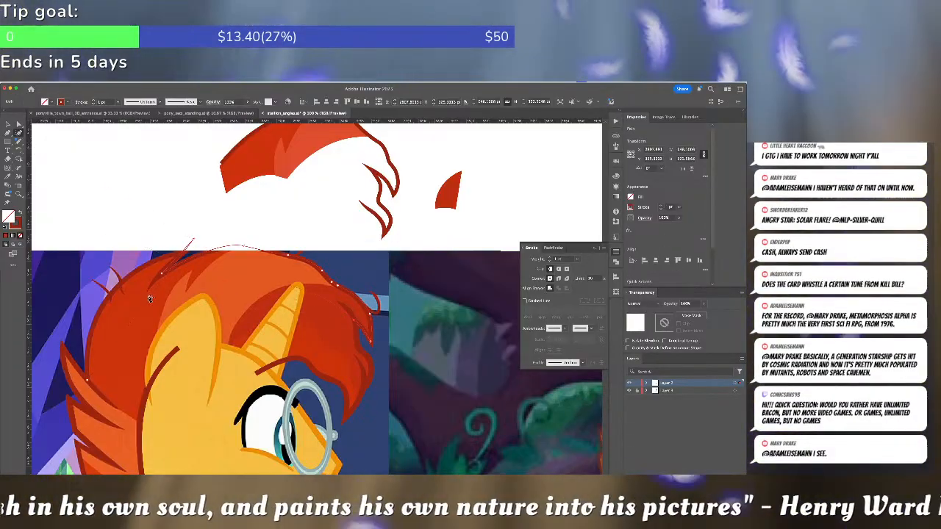
{"action": "left_click_drag", "start_coordinate": [150, 300], "coordinate": [113, 296]}
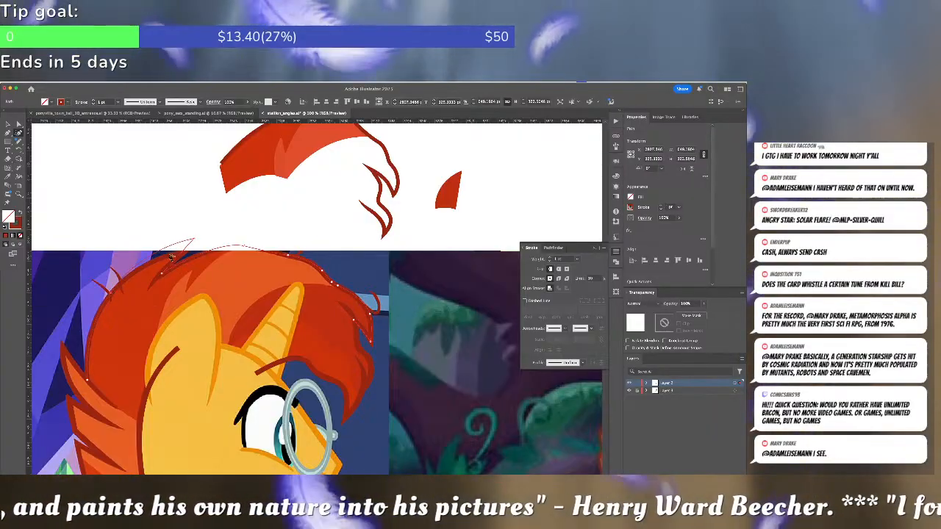
{"action": "left_click_drag", "start_coordinate": [195, 241], "coordinate": [184, 254]}
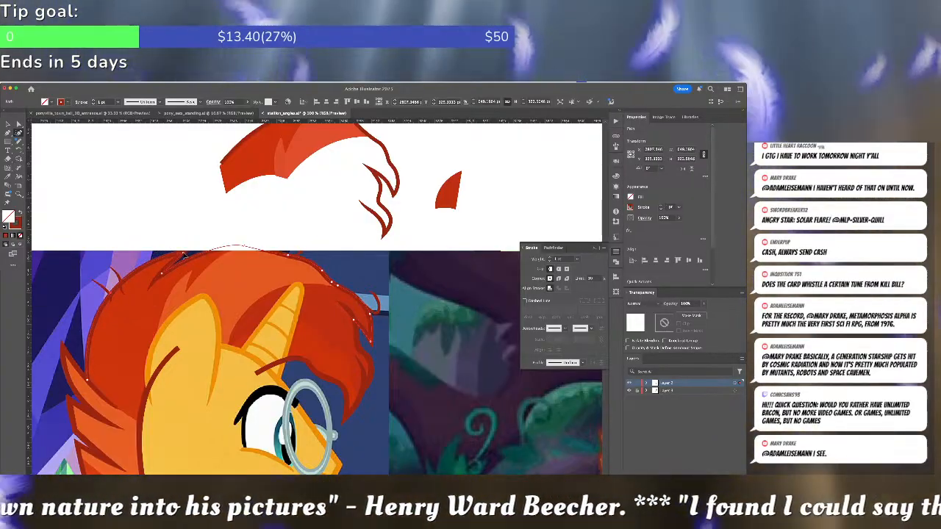
{"action": "left_click", "coordinate": [246, 247]}
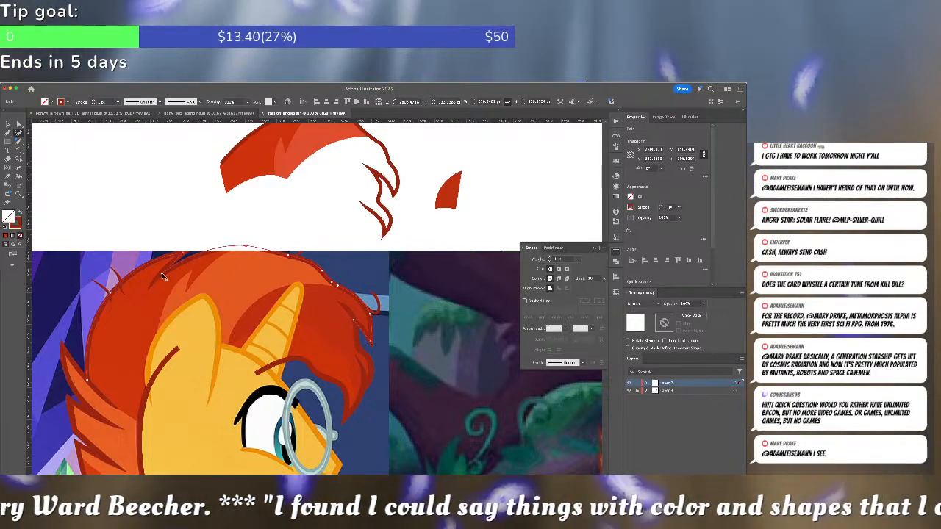
Match the mane's top outline to the existing dark red 11 pt stroke, and deselect it
{"action": "key", "text": "i"}
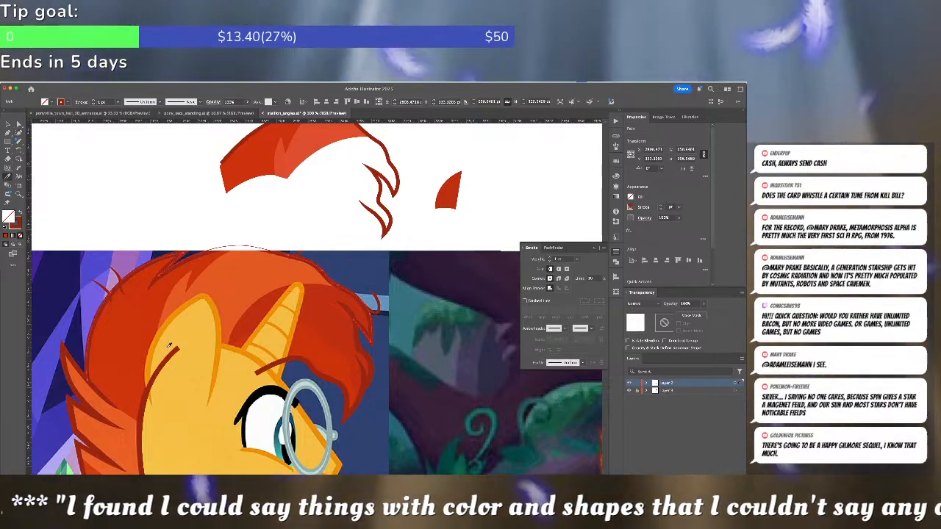
{"action": "left_click", "coordinate": [168, 358]}
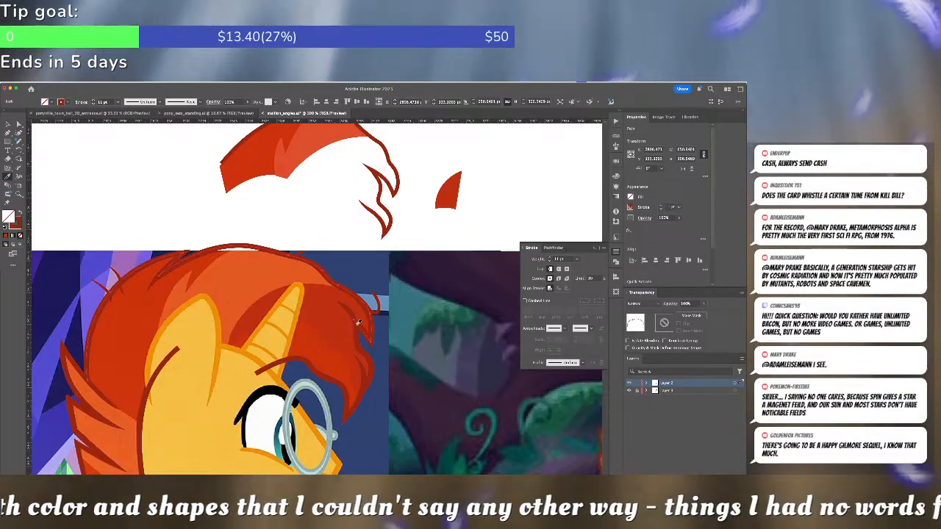
{"action": "left_click", "coordinate": [18, 133]}
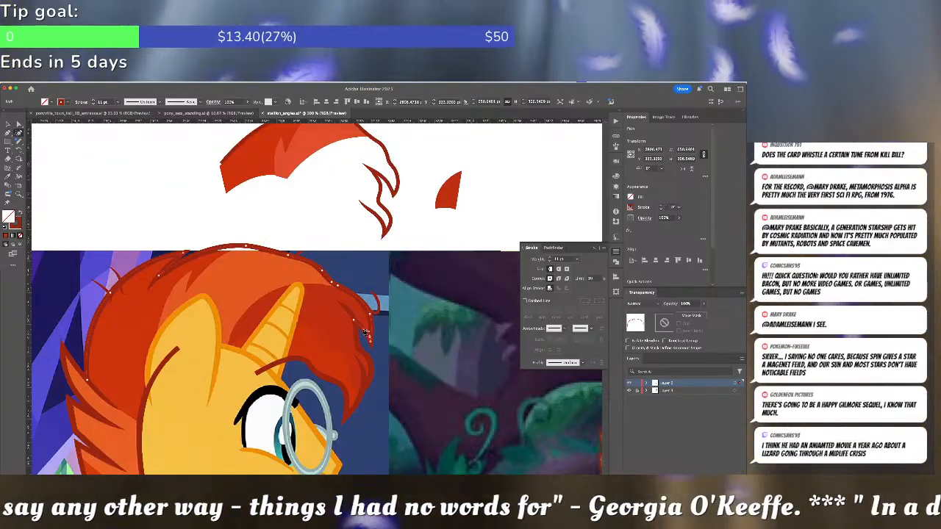
{"action": "key", "text": "super+shift+a"}
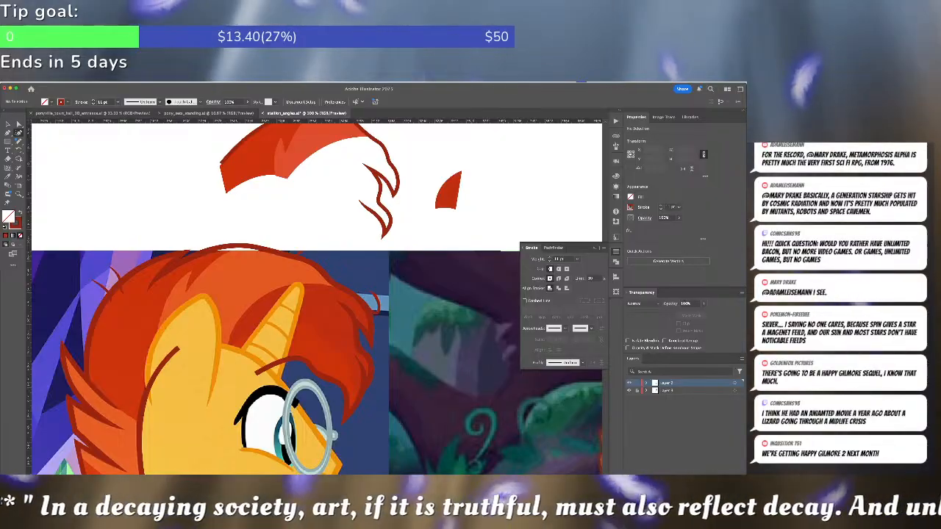
Draw a closed shape over the mane's front section above the ear with the Curvature tool, using the mane's orange fill and no stroke
{"action": "left_click", "coordinate": [616, 252]}
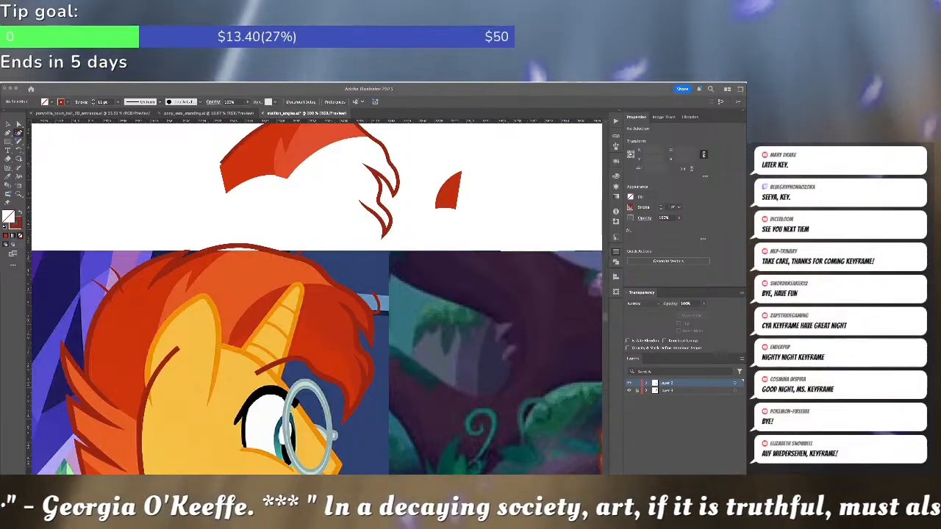
{"action": "left_click", "coordinate": [317, 246]}
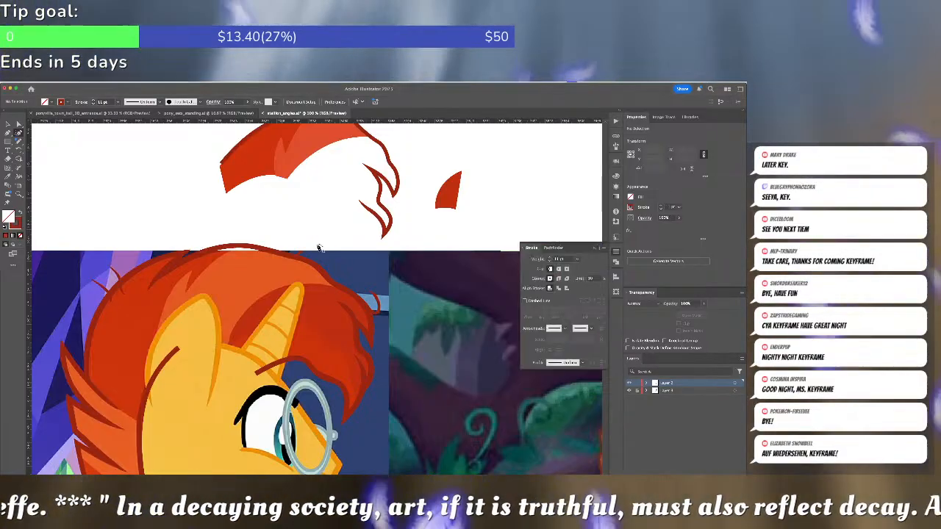
{"action": "left_click_drag", "start_coordinate": [313, 244], "coordinate": [341, 229]}
{"action": "key", "text": "a"}
{"action": "left_click", "coordinate": [340, 212]}
{"action": "left_click", "coordinate": [337, 226]}
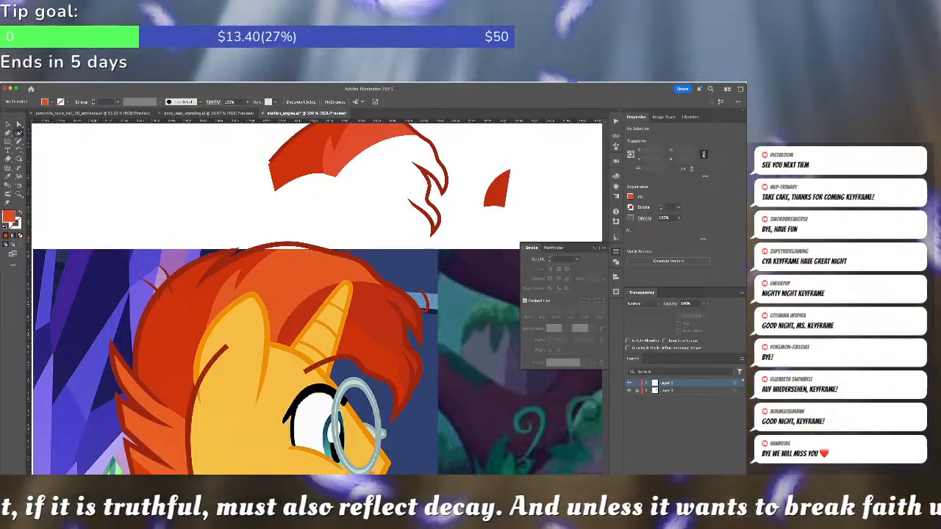
{"action": "left_click", "coordinate": [18, 133]}
{"action": "left_click", "coordinate": [201, 363]}
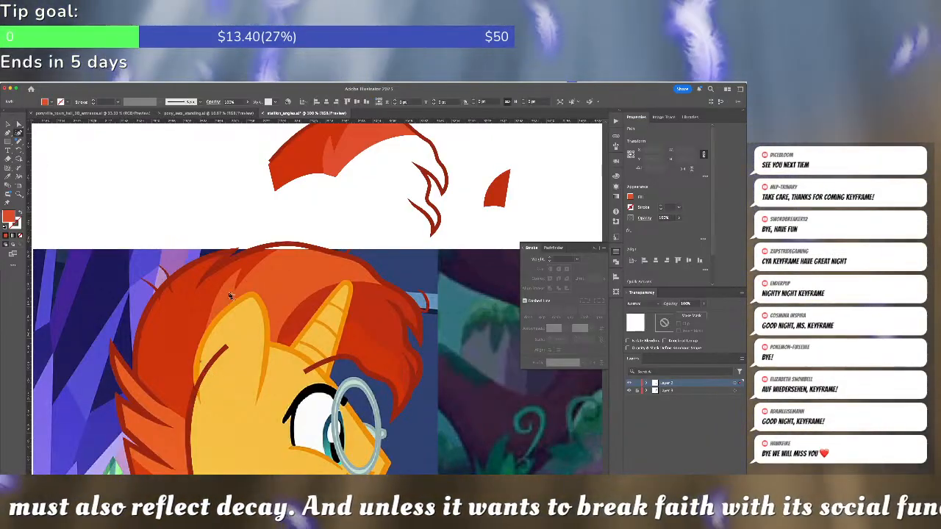
{"action": "left_click", "coordinate": [241, 273]}
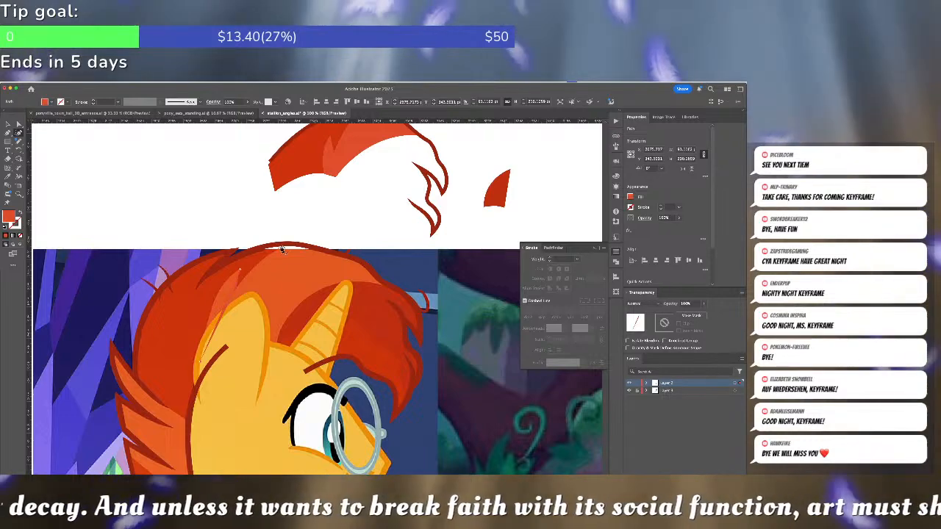
{"action": "left_click", "coordinate": [368, 285]}
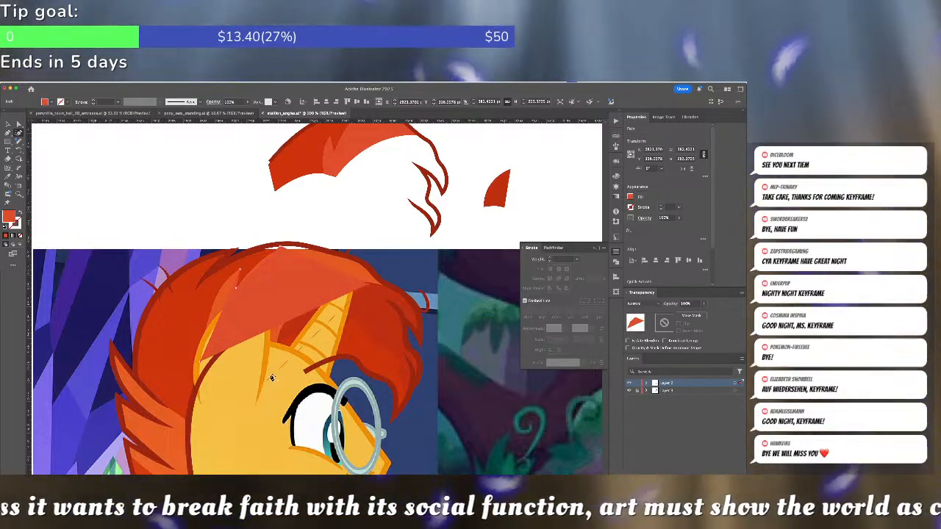
{"action": "left_click", "coordinate": [270, 375]}
{"action": "left_click", "coordinate": [200, 364]}
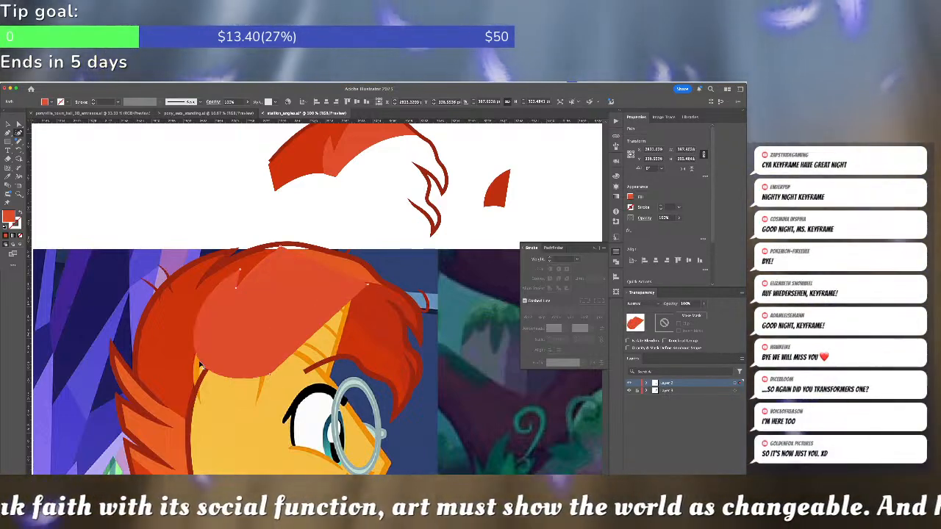
Make the orange shape's lower rear point a corner, and bend its edges to follow the tuft, crown outline and lower hairline; deselect it
{"action": "double_click", "coordinate": [201, 364]}
{"action": "left_click_drag", "start_coordinate": [201, 365], "coordinate": [203, 375]}
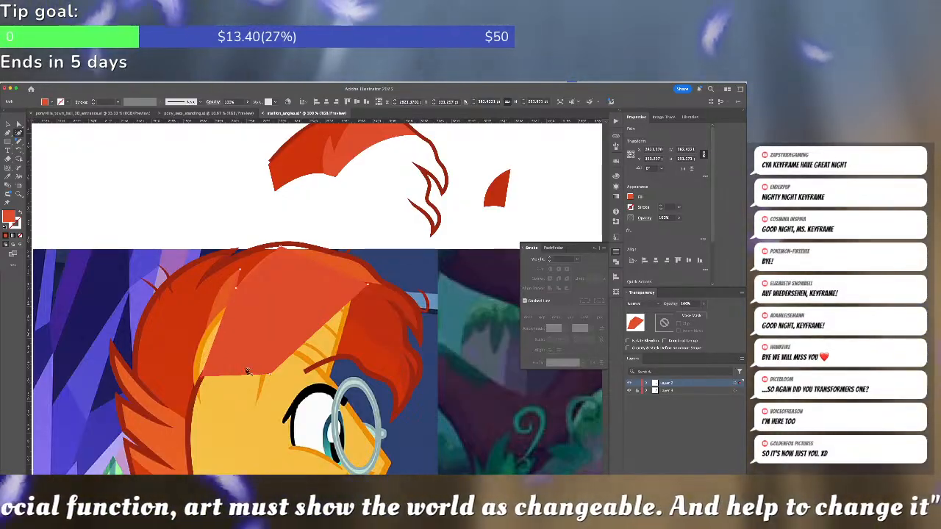
{"action": "left_click_drag", "start_coordinate": [227, 306], "coordinate": [226, 282]}
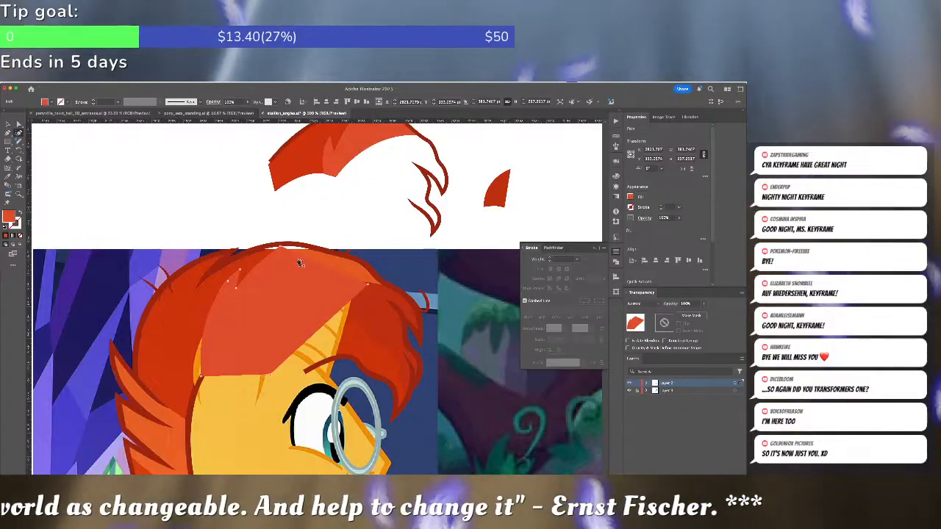
{"action": "left_click_drag", "start_coordinate": [287, 250], "coordinate": [287, 243]}
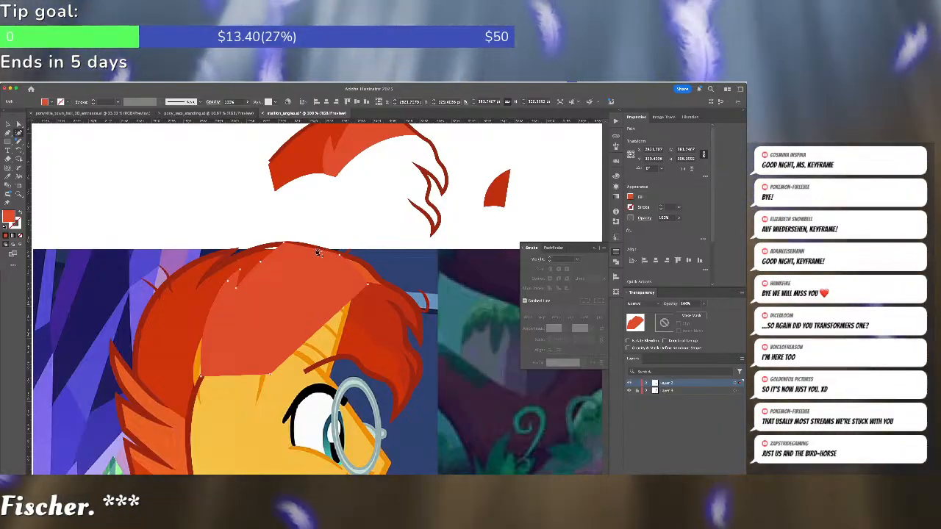
{"action": "mouse_move", "coordinate": [359, 273]}
{"action": "left_mouse_down"}
{"action": "mouse_move", "coordinate": [383, 284]}
{"action": "mouse_move", "coordinate": [364, 263]}
{"action": "left_mouse_up"}
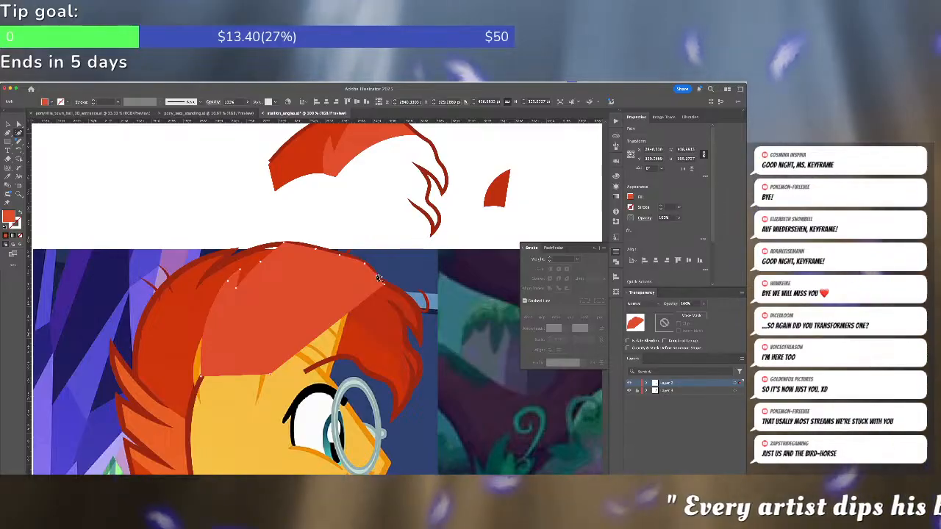
{"action": "left_click_drag", "start_coordinate": [348, 316], "coordinate": [333, 287]}
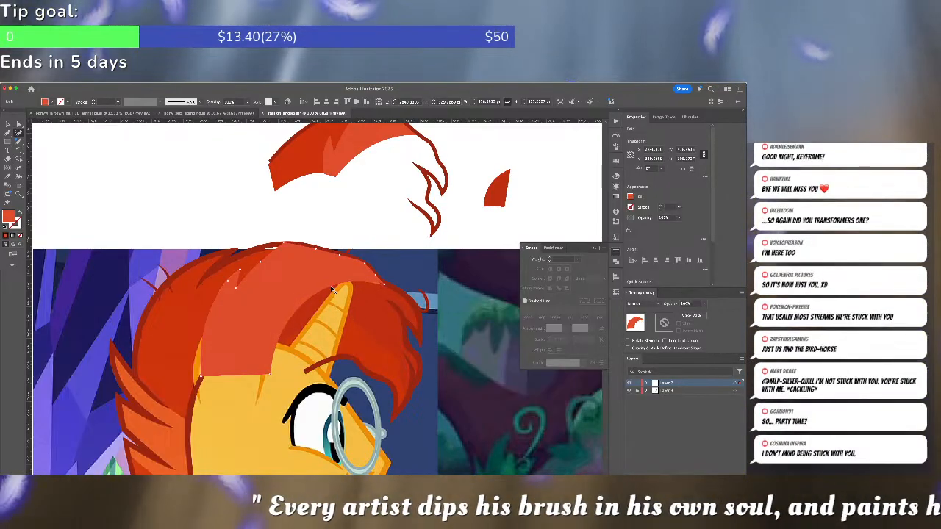
{"action": "key", "text": "super+shift+a"}
{"action": "key", "text": "v"}
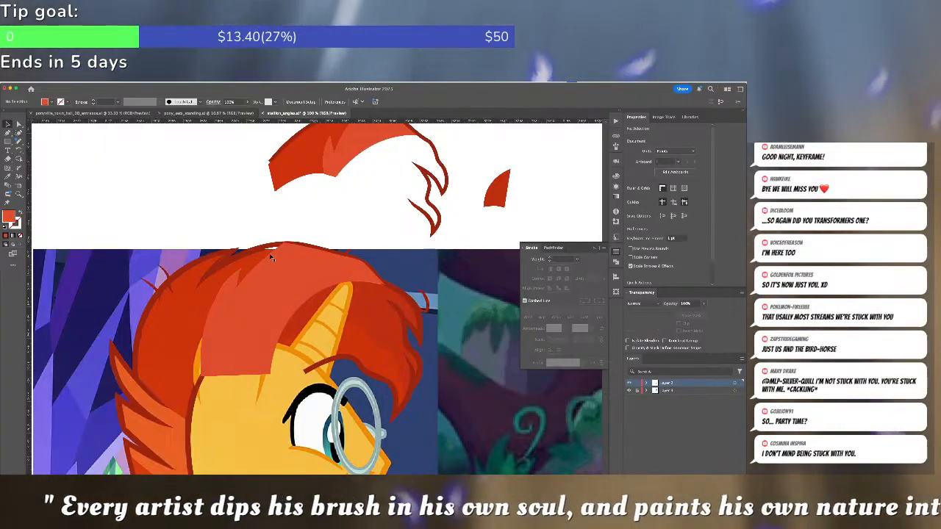
{"action": "left_click", "coordinate": [273, 256]}
{"action": "left_click", "coordinate": [271, 249]}
{"action": "left_click", "coordinate": [270, 248]}
{"action": "key", "text": "a"}
{"action": "left_click", "coordinate": [269, 249]}
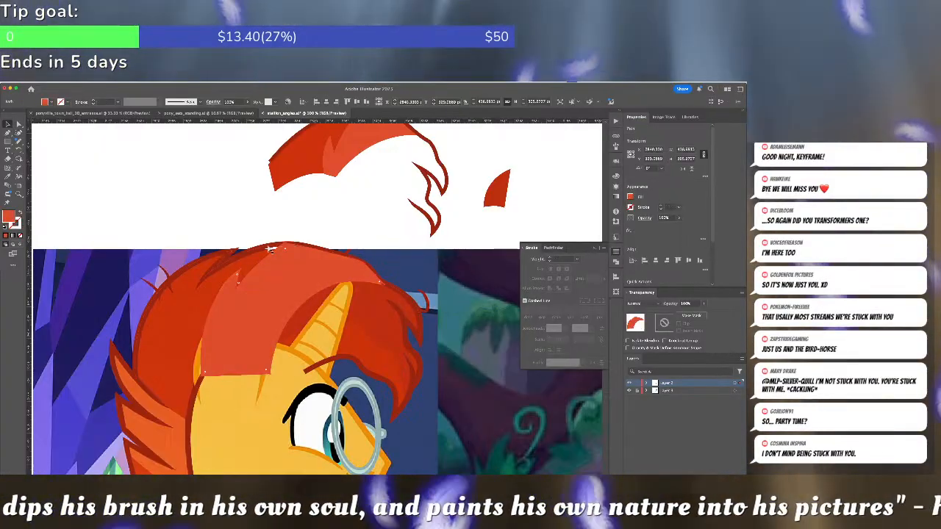
{"action": "key", "text": "super+shift+a"}
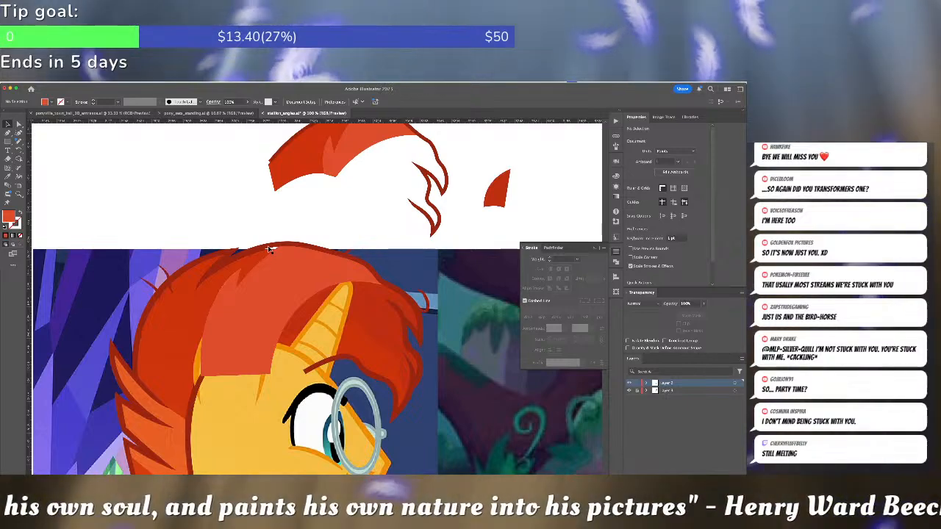
Start an orange, stroke-free shape over the forelock with the Curvature tool, from the hairline across the horn to its front edge
{"action": "scroll", "coordinate": [272, 279], "scroll_direction": "down", "scroll_amount": 2}
{"action": "scroll", "coordinate": [272, 280], "scroll_direction": "right", "scroll_amount": 2}
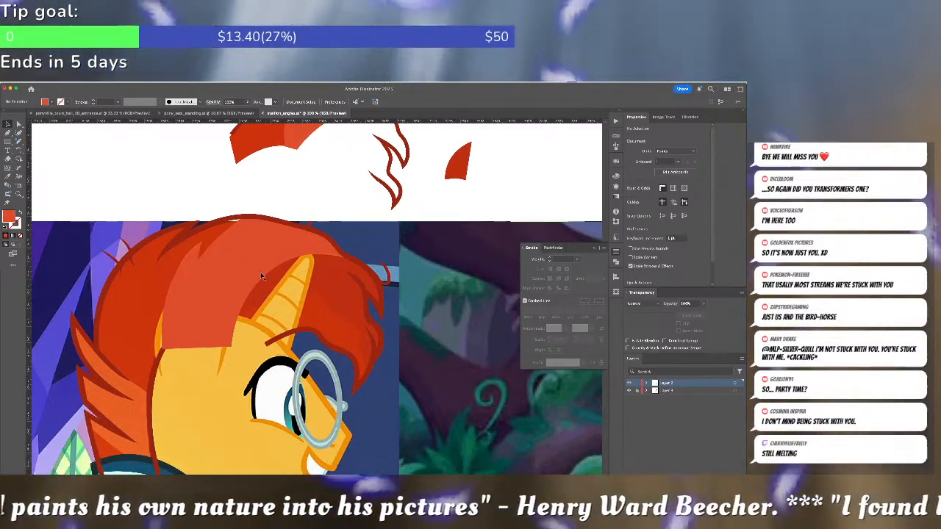
{"action": "left_click", "coordinate": [19, 133]}
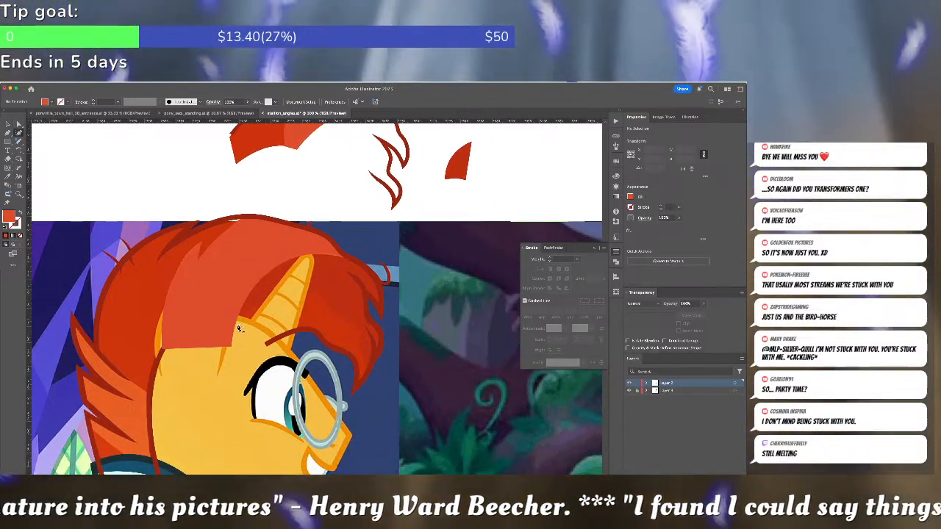
{"action": "left_click", "coordinate": [232, 324]}
{"action": "left_click", "coordinate": [311, 292]}
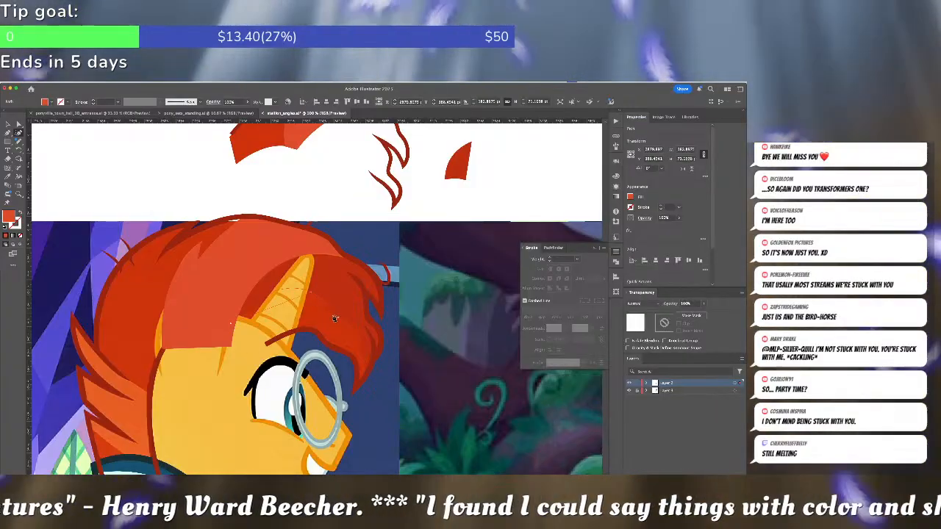
{"action": "left_click", "coordinate": [334, 317]}
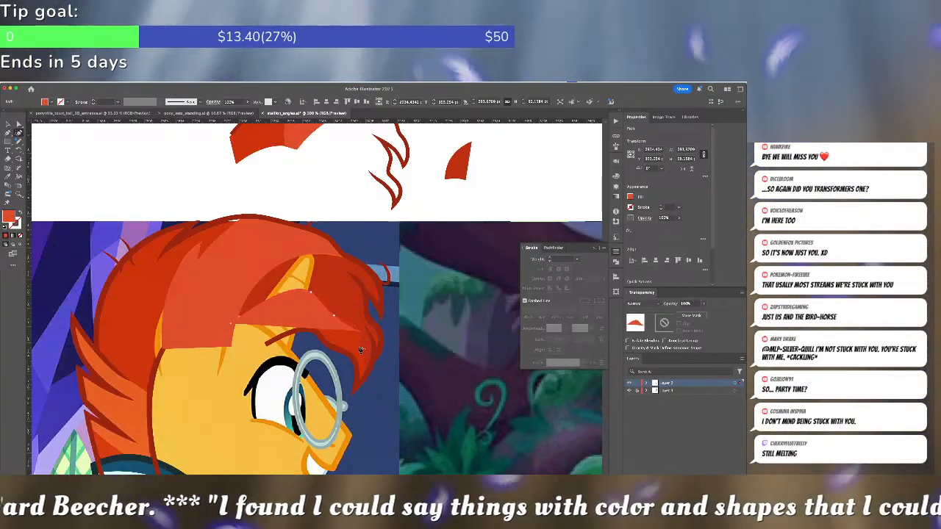
{"action": "left_click", "coordinate": [360, 350]}
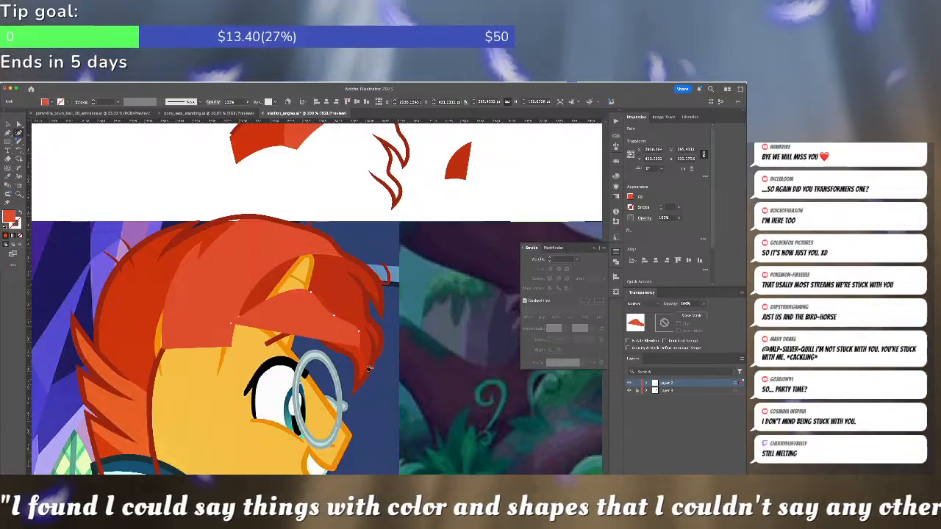
Extend the forelock shape toward the hanging tip, swap its fill to a thin stroke, and close it at the hairline
{"action": "key", "text": "shift+x"}
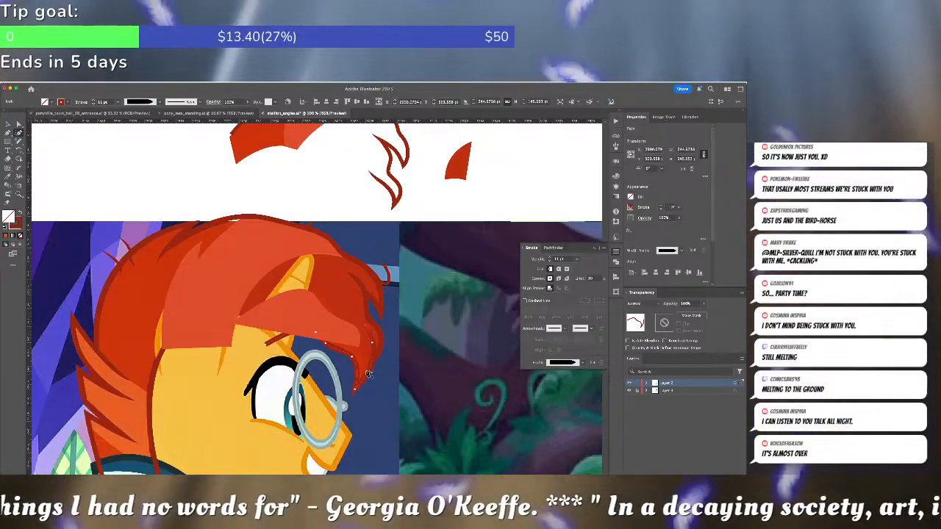
{"action": "left_click", "coordinate": [366, 345]}
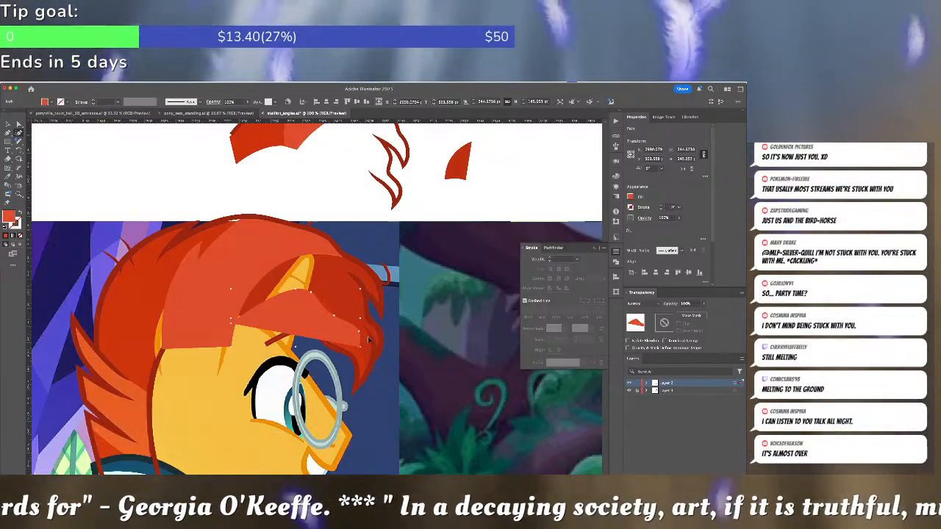
{"action": "left_click", "coordinate": [364, 362]}
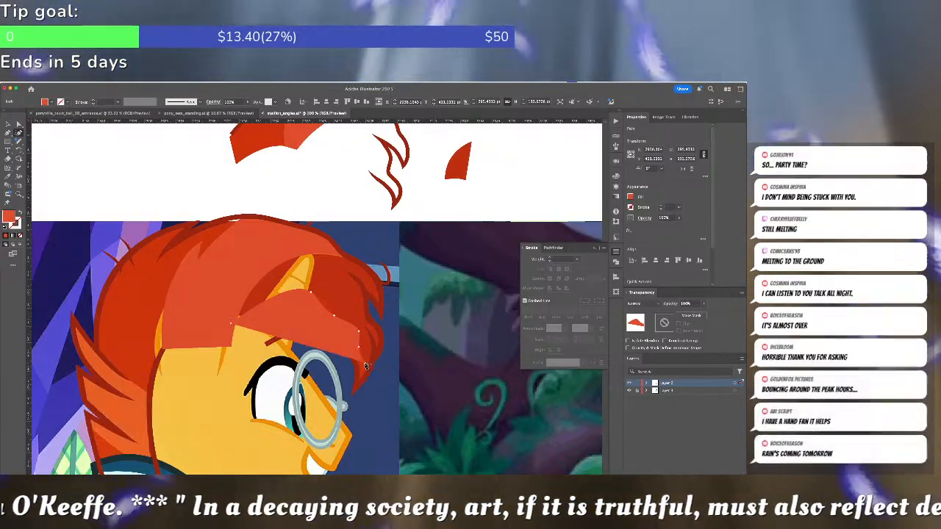
{"action": "left_click", "coordinate": [361, 369]}
{"action": "key", "text": "shift+x"}
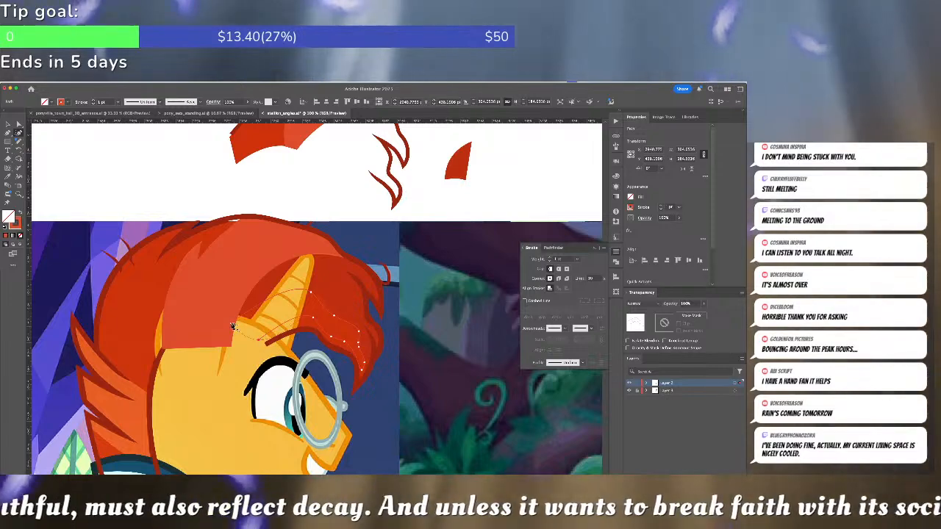
{"action": "left_click", "coordinate": [234, 326]}
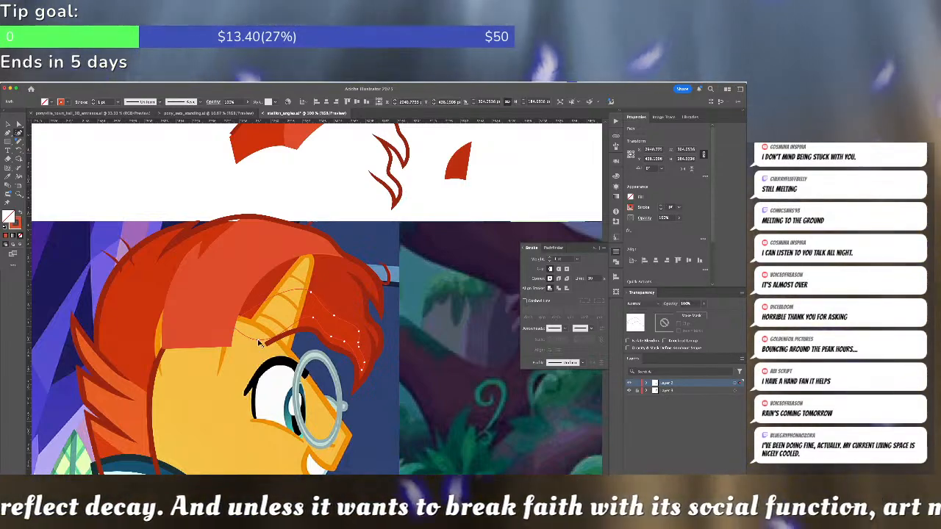
Match the forelock shape to the darker red, stroke-free mane fill of the finished three-quarter-view stallion using the Eyedropper
{"action": "key", "text": "super+minus"}
{"action": "key", "text": "super+minus"}
{"action": "key", "text": "super+minus"}
{"action": "key", "text": "super+minus"}
{"action": "key", "text": "super+equal"}
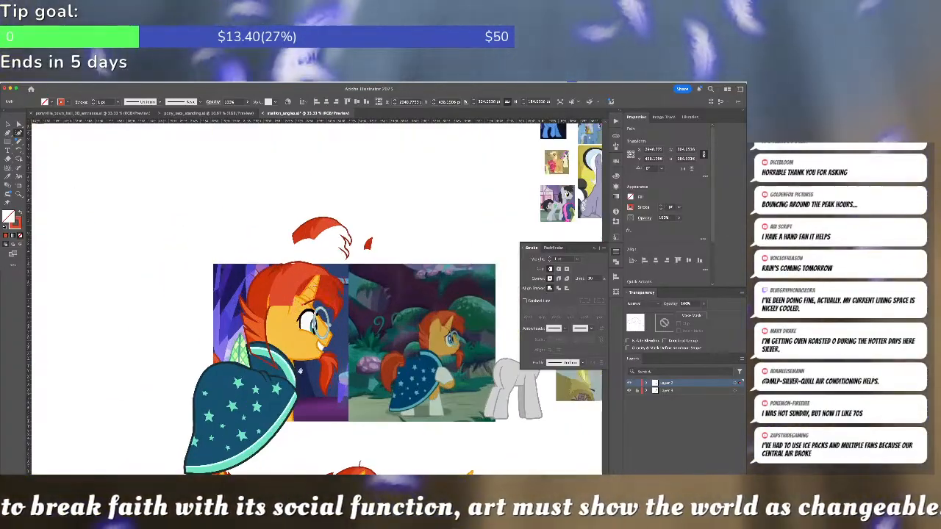
{"action": "scroll", "coordinate": [309, 331], "scroll_direction": "down", "scroll_amount": 4}
{"action": "scroll", "coordinate": [308, 330], "scroll_direction": "right", "scroll_amount": 2}
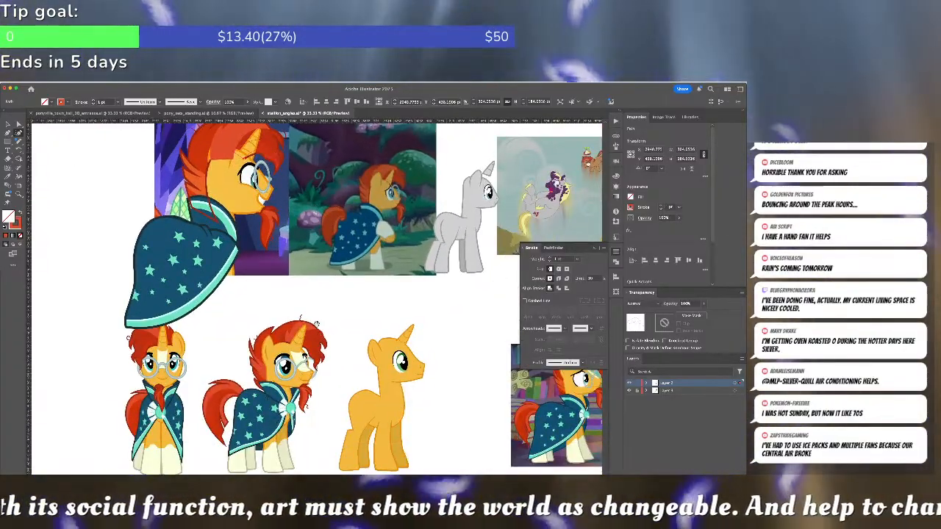
{"action": "key", "text": "i"}
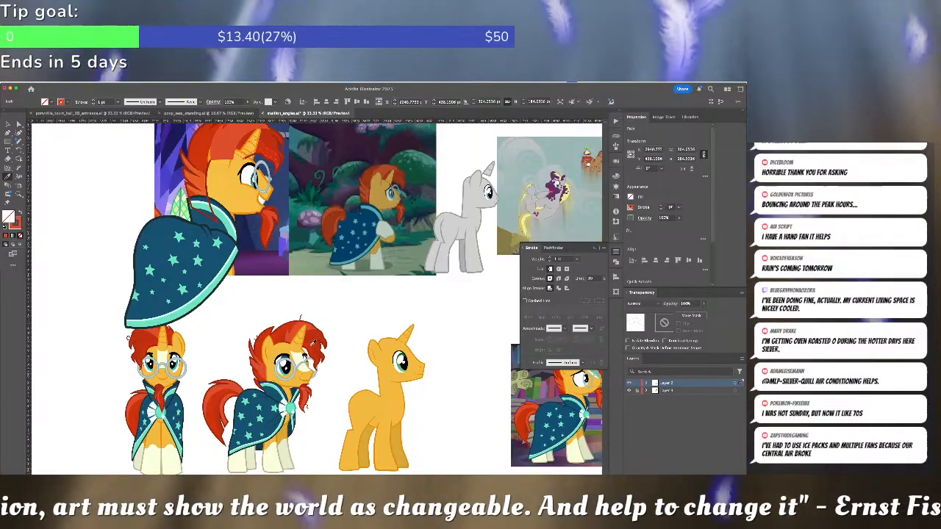
{"action": "left_click", "coordinate": [312, 344]}
{"action": "scroll", "coordinate": [324, 279], "scroll_direction": "up", "scroll_amount": 3}
{"action": "scroll", "coordinate": [323, 279], "scroll_direction": "left", "scroll_amount": 1}
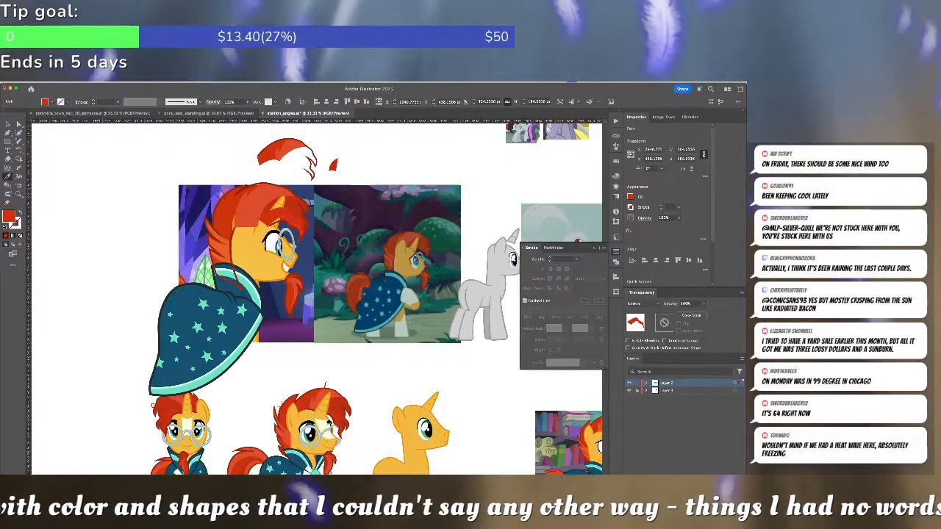
Refine the lower end of the dark red forelock shape with the Curvature tool to follow the hanging tip
{"action": "key", "text": "super+Tab"}
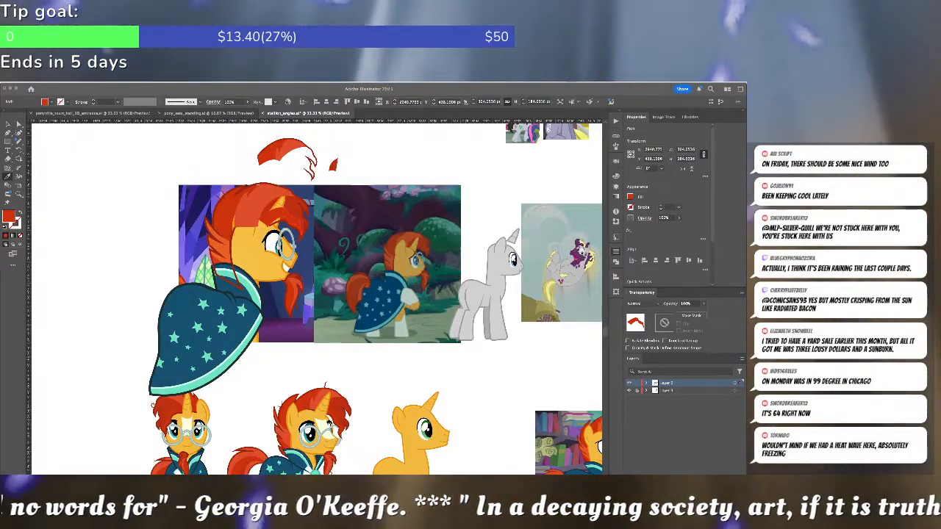
{"action": "left_click", "coordinate": [340, 284]}
{"action": "scroll", "coordinate": [309, 219], "scroll_direction": "up", "scroll_amount": 3}
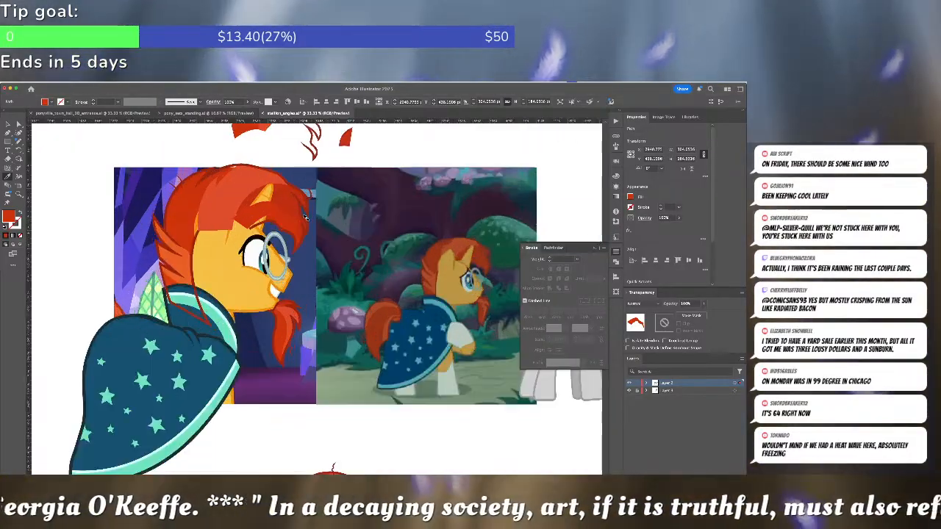
{"action": "left_click_drag", "start_coordinate": [310, 237], "coordinate": [316, 247]}
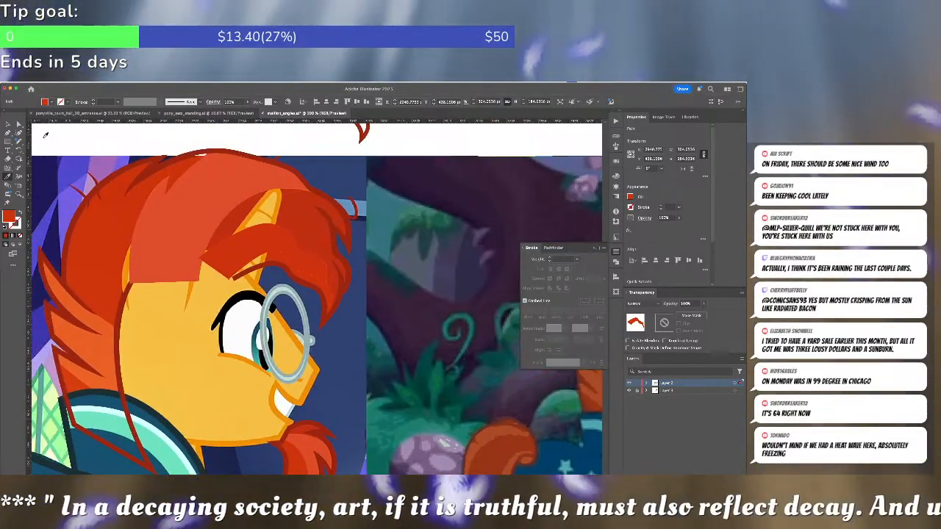
{"action": "left_click", "coordinate": [18, 133]}
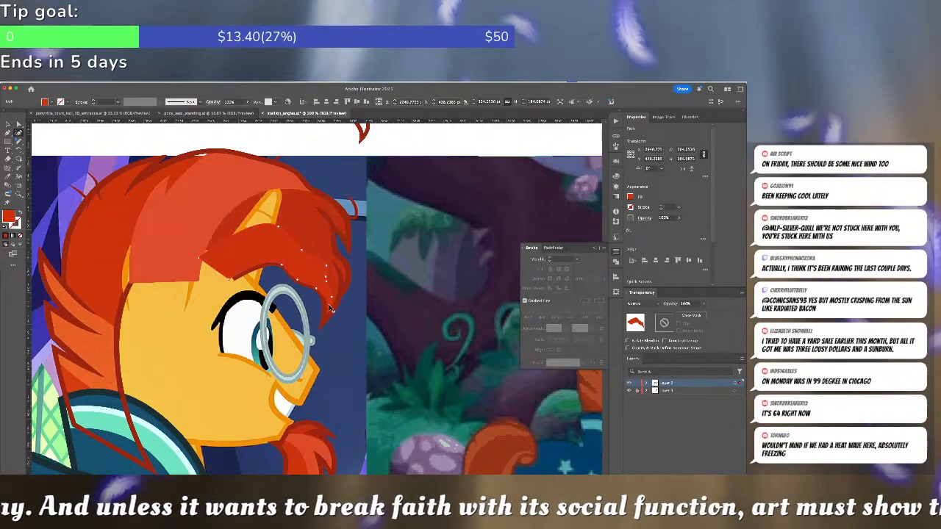
{"action": "left_click", "coordinate": [325, 322]}
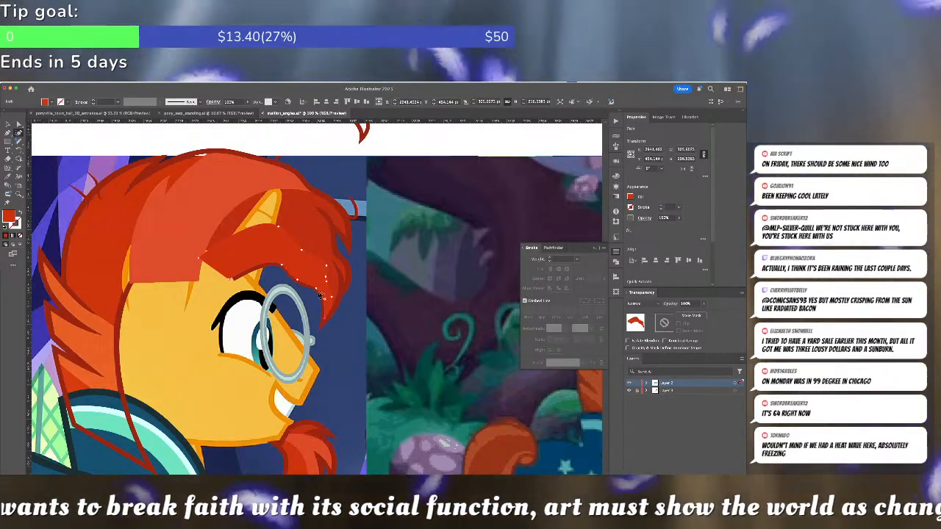
Cut the forelock's dark red outline, paste it in front of the fill shapes, and deselect it
{"action": "key", "text": "super+shift+a"}
{"action": "key", "text": "a"}
{"action": "left_click", "coordinate": [301, 267]}
{"action": "key", "text": "super+x"}
{"action": "left_click", "coordinate": [280, 267]}
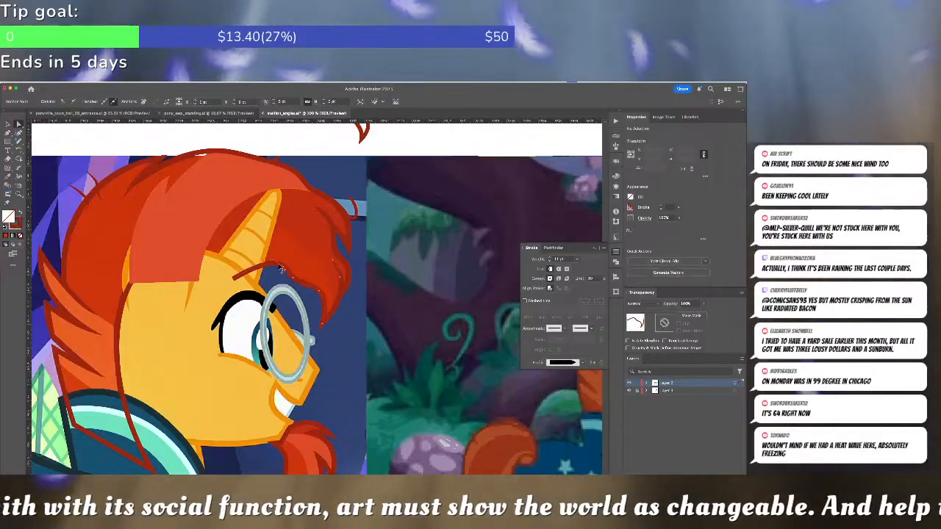
{"action": "key", "text": "super+f"}
{"action": "key", "text": "super+shift+a"}
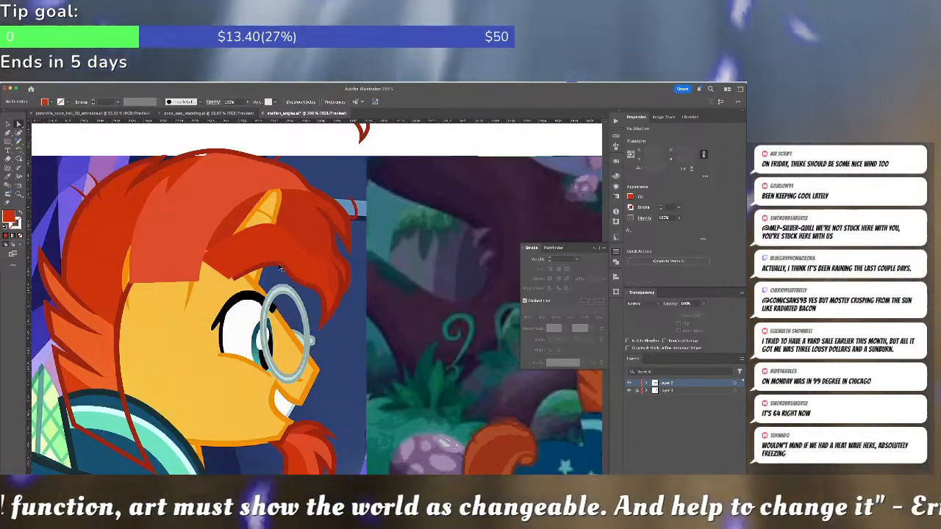
Draw a curved flyaway hair at the back of the mane with the Pen tool, using the mane outline's dark red 11 pt stroke
{"action": "scroll", "coordinate": [280, 266], "scroll_direction": "down", "scroll_amount": 5}
{"action": "scroll", "coordinate": [280, 267], "scroll_direction": "up", "scroll_amount": 3}
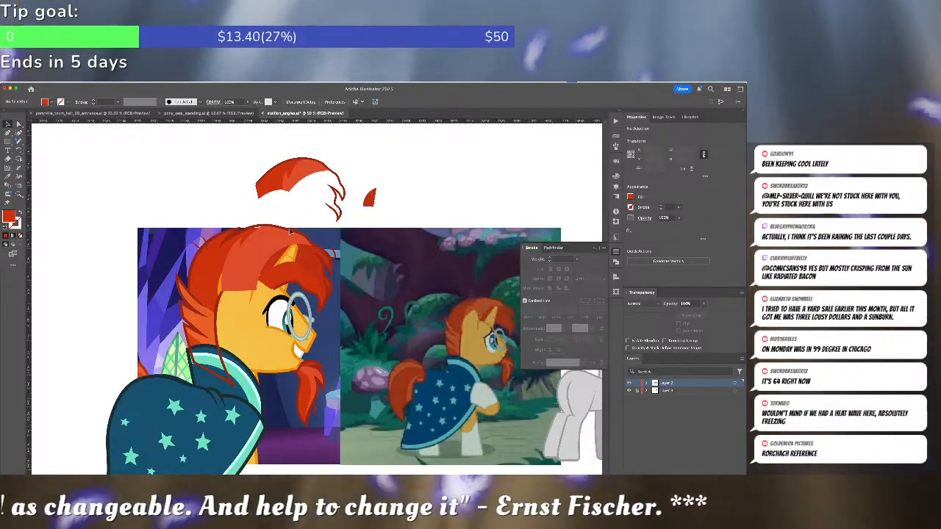
{"action": "left_click", "coordinate": [283, 192]}
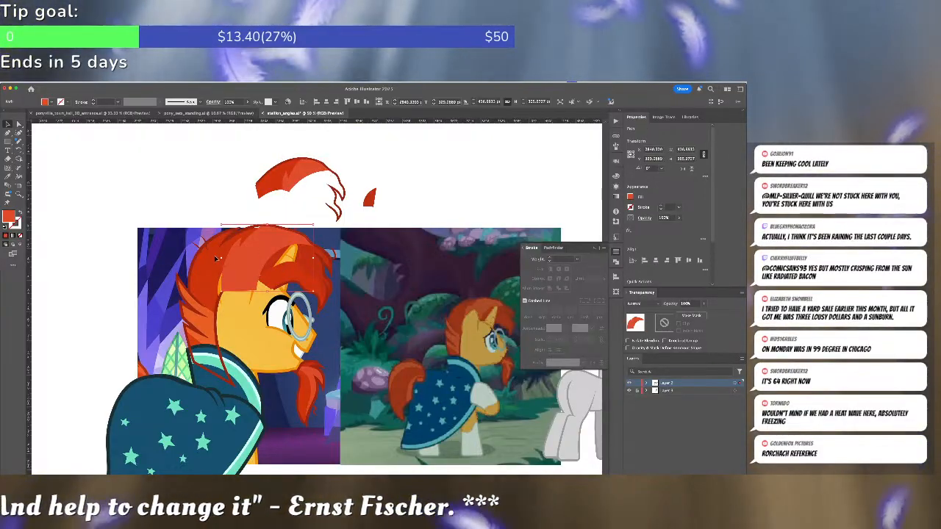
{"action": "left_click", "coordinate": [195, 260]}
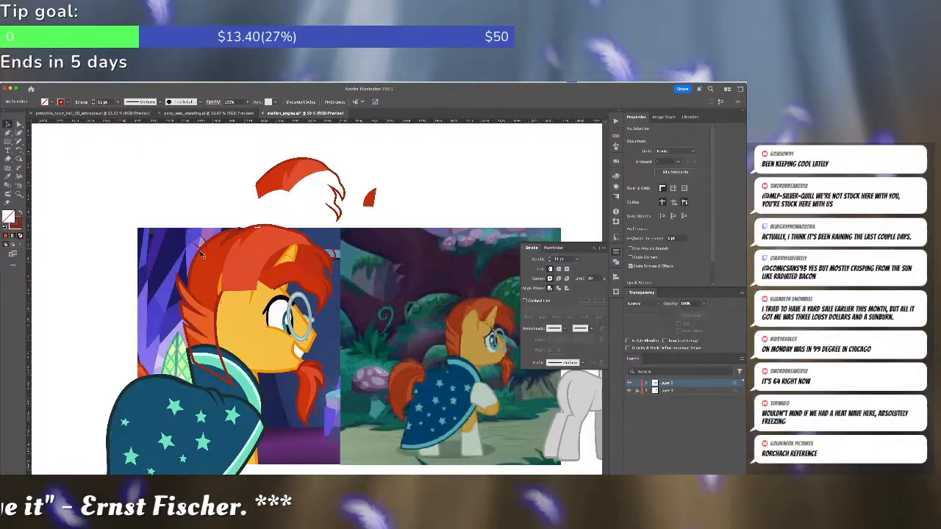
{"action": "scroll", "coordinate": [198, 257], "scroll_direction": "up", "scroll_amount": 5}
{"action": "scroll", "coordinate": [200, 256], "scroll_direction": "down", "scroll_amount": 1}
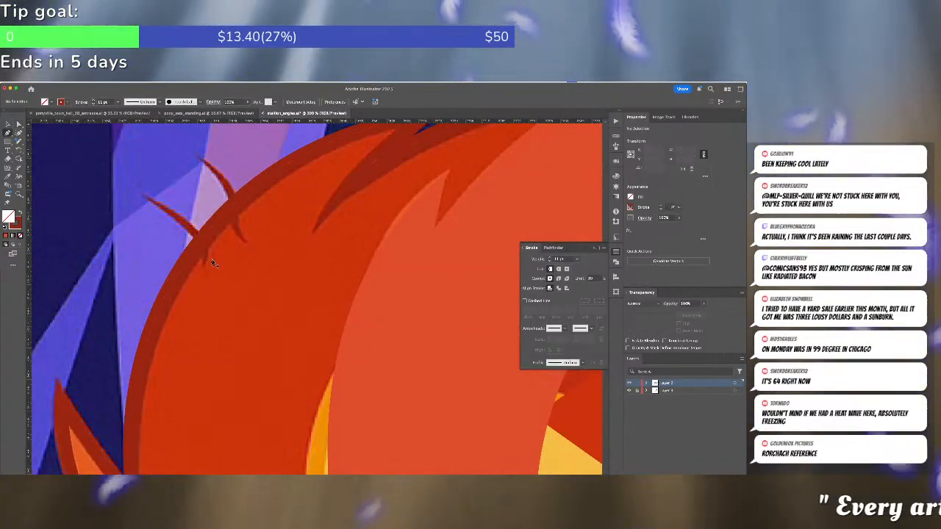
{"action": "left_click", "coordinate": [150, 200]}
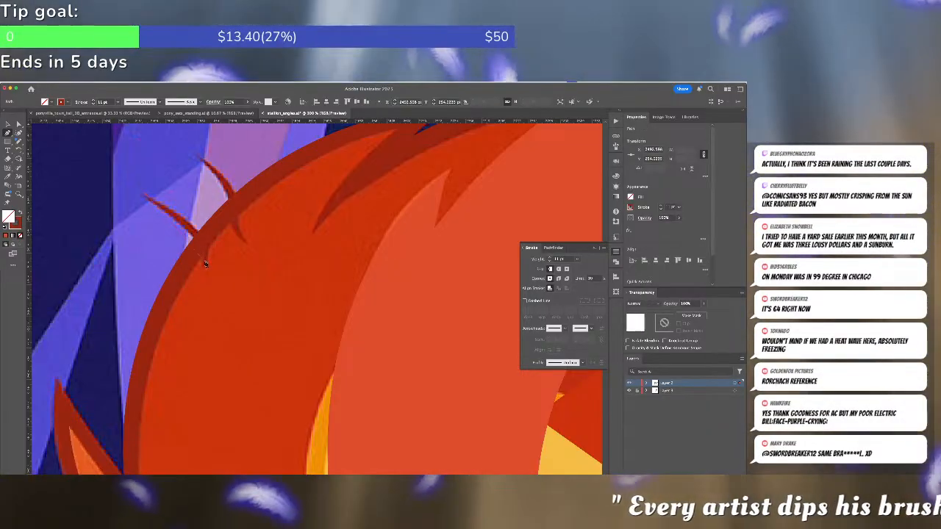
{"action": "left_click_drag", "start_coordinate": [191, 287], "coordinate": [189, 286]}
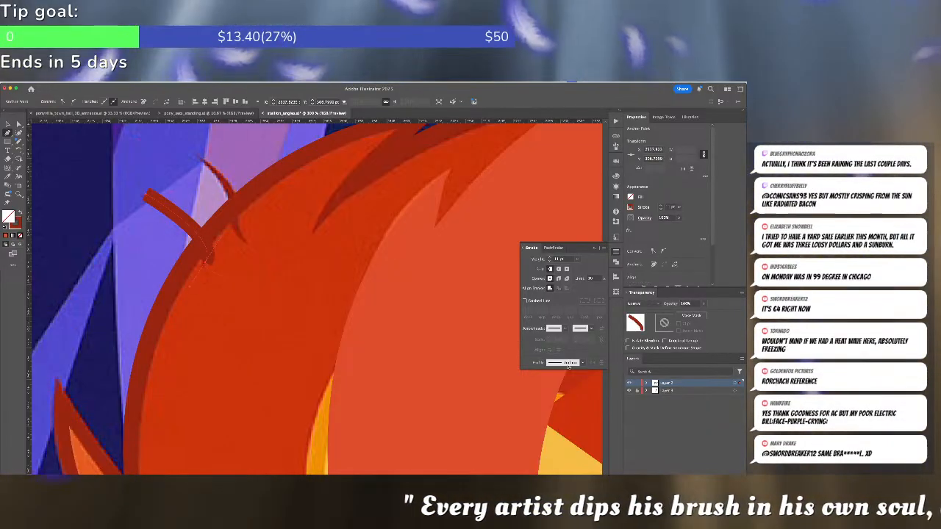
Give the flyaway hair a one-sided arched width profile and an 8 pt stroke weight, and deselect it
{"action": "left_click", "coordinate": [567, 363]}
{"action": "scroll", "coordinate": [564, 401], "scroll_direction": "down", "scroll_amount": 1}
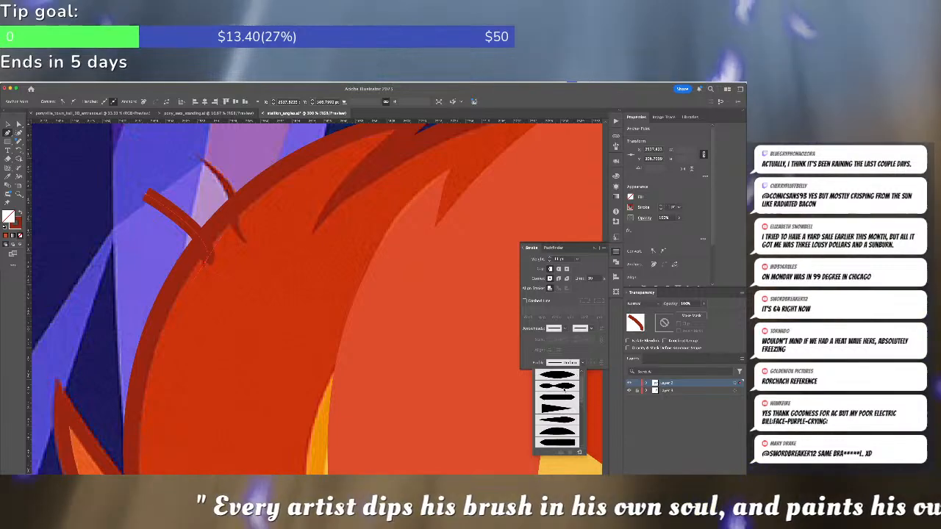
{"action": "left_click", "coordinate": [561, 375]}
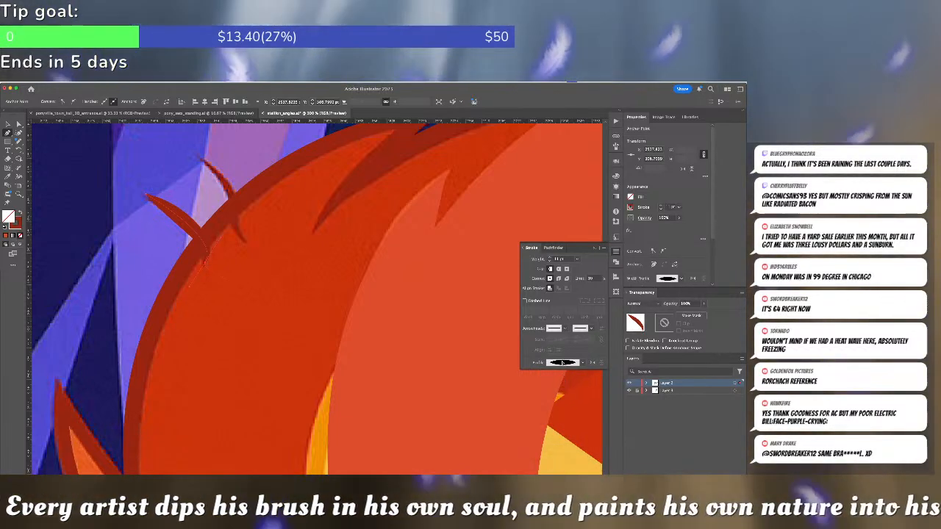
{"action": "left_click", "coordinate": [563, 363]}
{"action": "left_click", "coordinate": [560, 427]}
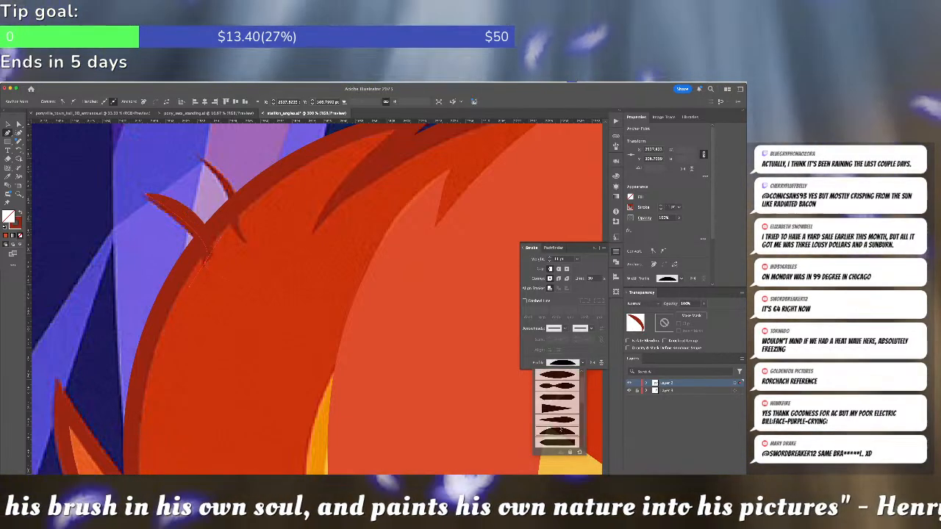
{"action": "left_click", "coordinate": [549, 261]}
{"action": "left_click", "coordinate": [549, 262]}
{"action": "left_click", "coordinate": [549, 262]}
{"action": "key", "text": "v"}
{"action": "left_click", "coordinate": [268, 241]}
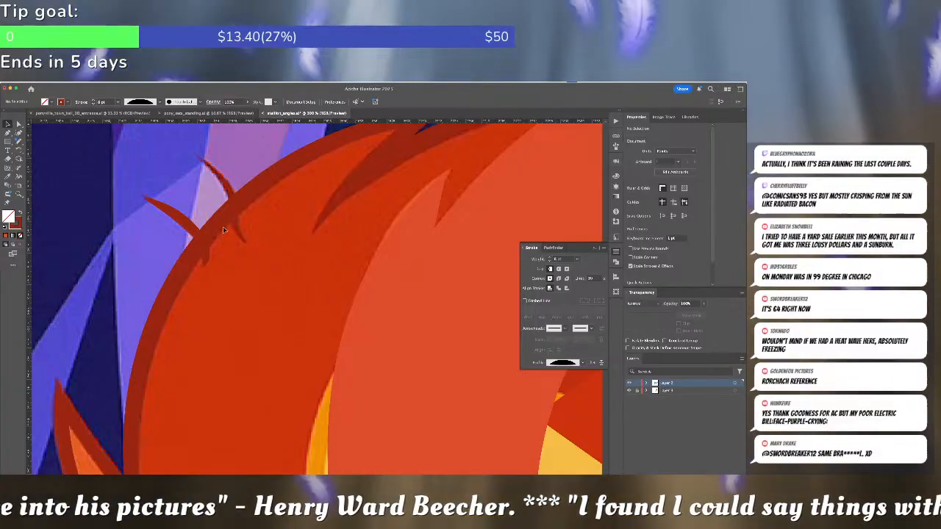
Duplicate the flyaway hair onto the upper strand, move its lower end to the strand's base, and bend it to match
{"action": "left_click", "coordinate": [184, 225]}
{"action": "left_click_drag", "start_coordinate": [184, 225], "coordinate": [238, 181]}
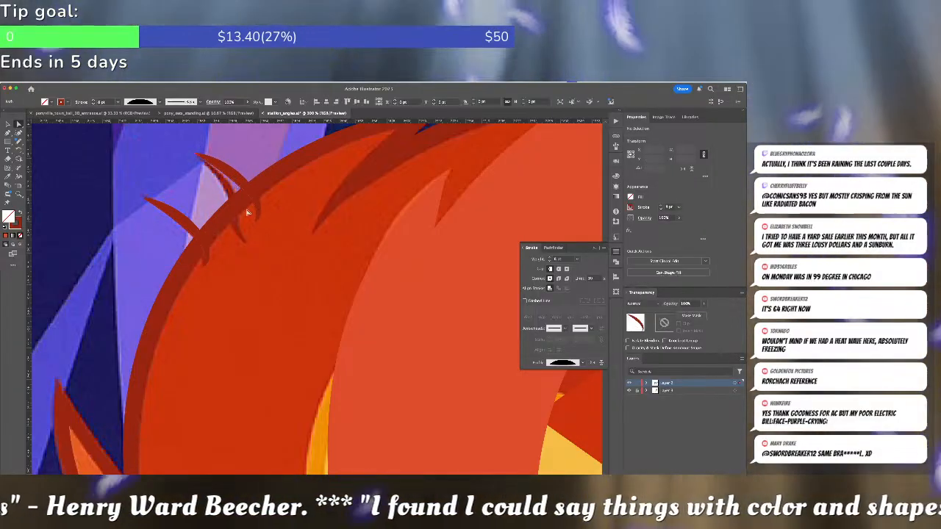
{"action": "mouse_move", "coordinate": [258, 223]}
{"action": "left_mouse_down"}
{"action": "mouse_move", "coordinate": [247, 241]}
{"action": "mouse_move", "coordinate": [233, 230]}
{"action": "mouse_move", "coordinate": [223, 234]}
{"action": "left_mouse_up"}
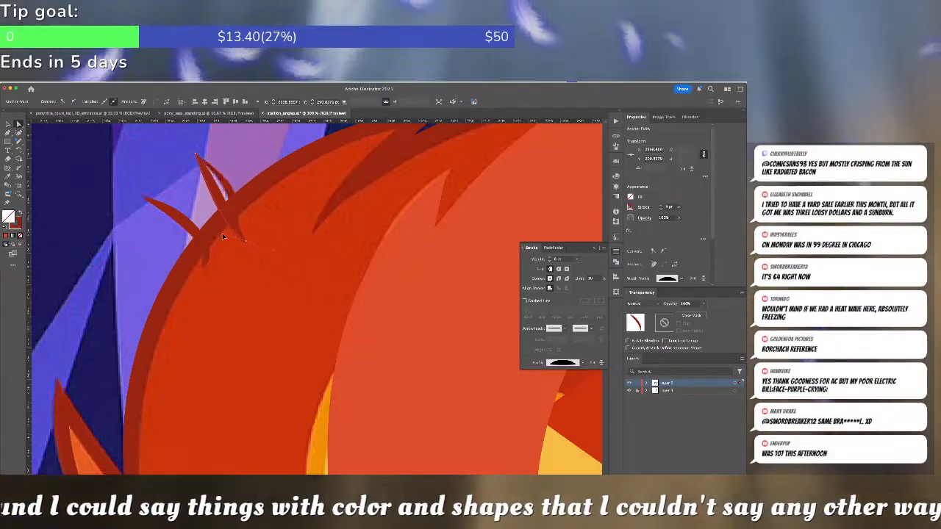
{"action": "left_click", "coordinate": [18, 132]}
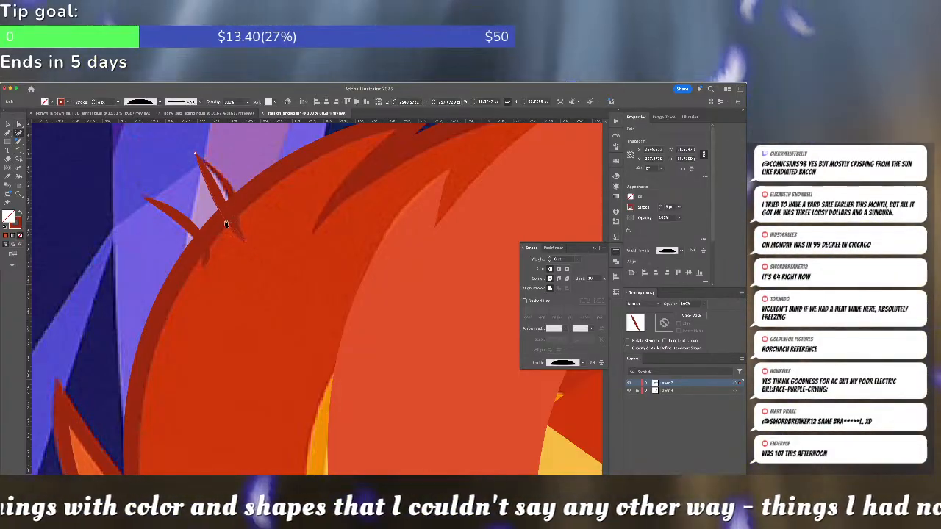
{"action": "left_click", "coordinate": [217, 195]}
{"action": "left_click", "coordinate": [221, 194]}
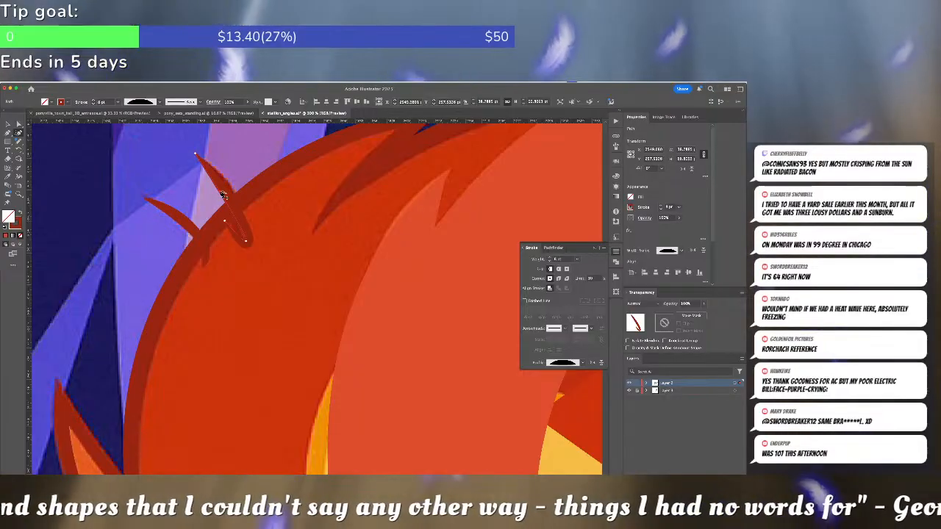
Refine the upper flyaway hair's lower end and bend its curve to match the reference strand, and deselect it
{"action": "mouse_move", "coordinate": [246, 242]}
{"action": "left_mouse_down"}
{"action": "mouse_move", "coordinate": [219, 191]}
{"action": "mouse_move", "coordinate": [243, 243]}
{"action": "left_mouse_up"}
{"action": "left_click_drag", "start_coordinate": [217, 209], "coordinate": [233, 199]}
{"action": "key", "text": "super+shift+a"}
{"action": "key", "text": "super+minus"}
{"action": "key", "text": "super+minus"}
{"action": "key", "text": "super+minus"}
{"action": "key", "text": "super+minus"}
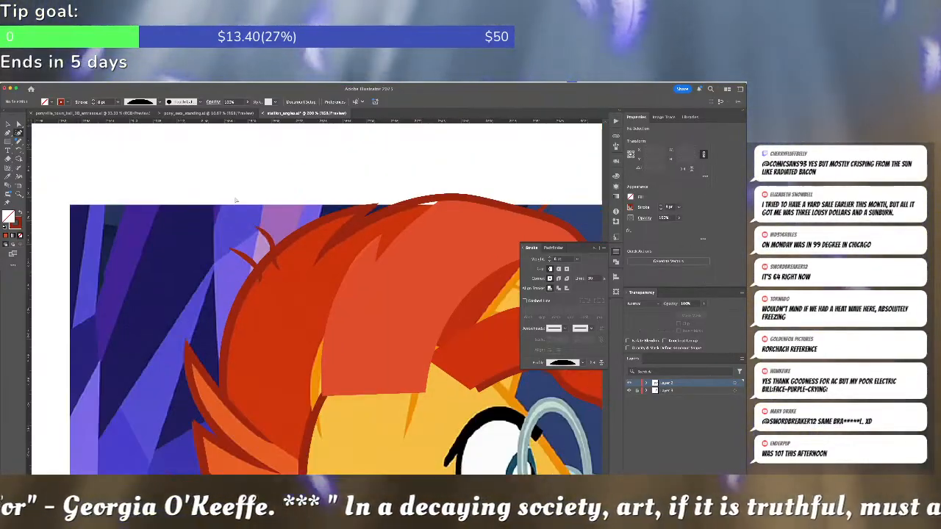
{"action": "left_click_drag", "start_coordinate": [327, 253], "coordinate": [165, 224]}
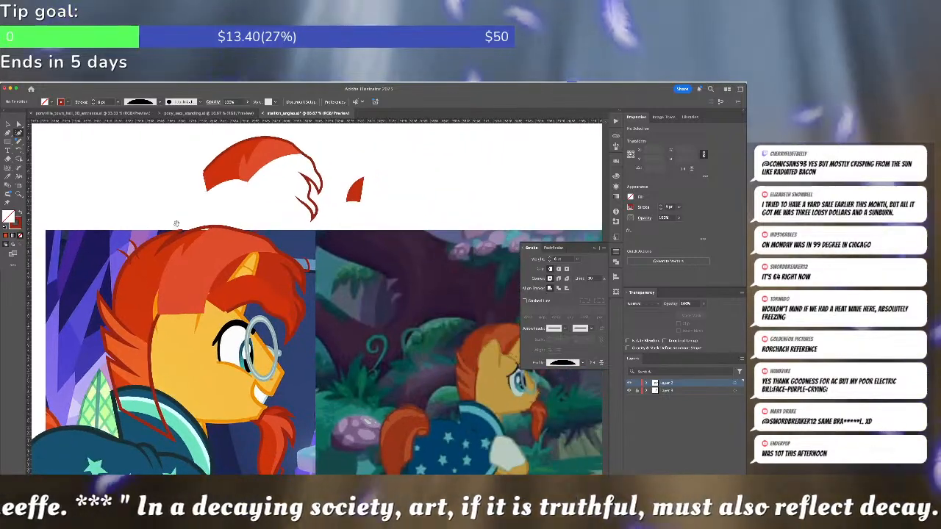
{"action": "key", "text": "super+Tab"}
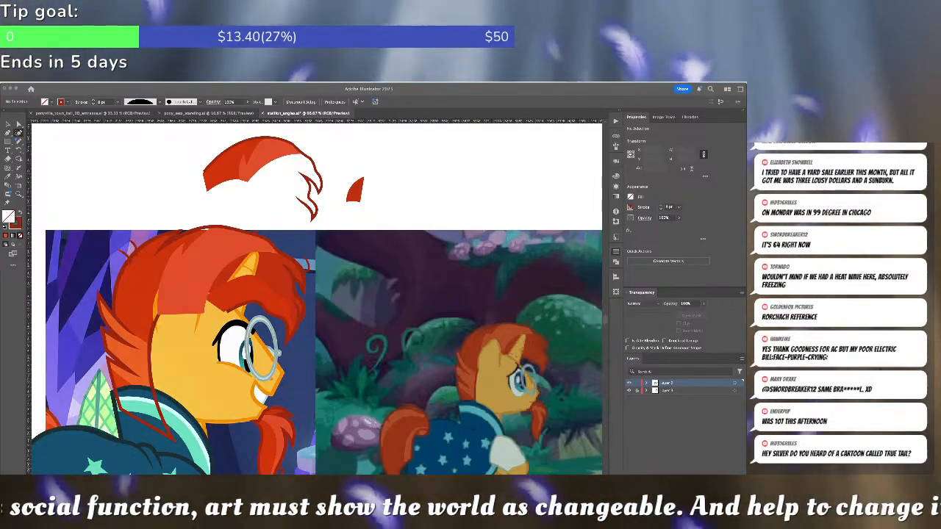
{"action": "left_click", "coordinate": [250, 225]}
{"action": "key", "text": "a"}
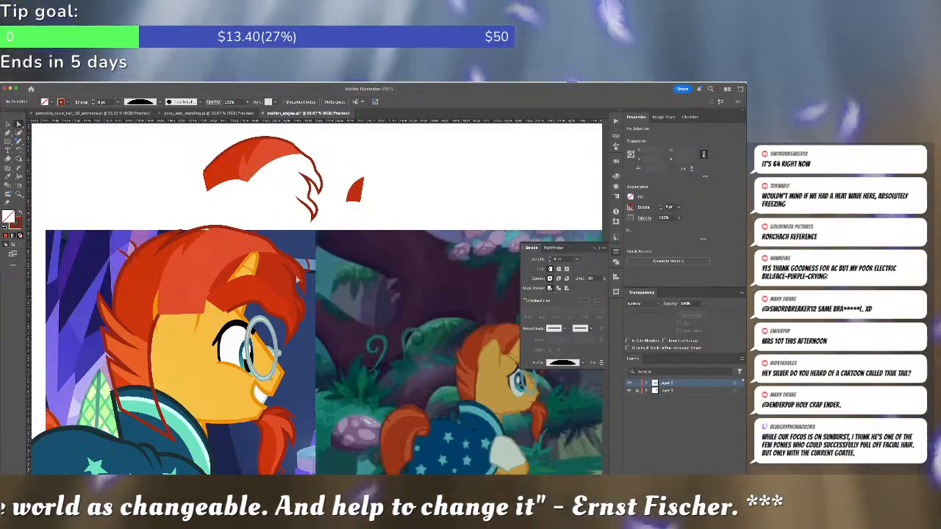
{"action": "left_click", "coordinate": [297, 279]}
{"action": "left_click", "coordinate": [323, 284]}
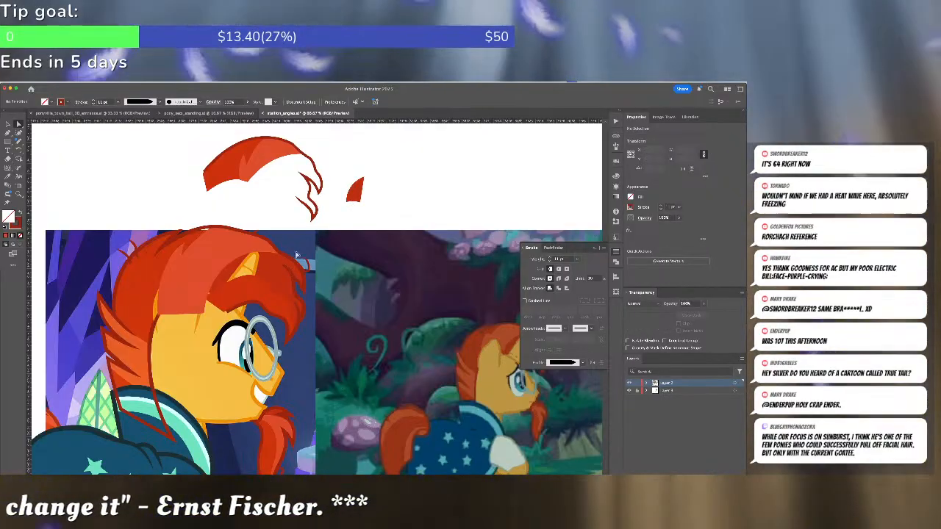
{"action": "scroll", "coordinate": [300, 252], "scroll_direction": "up", "scroll_amount": 1}
{"action": "scroll", "coordinate": [176, 291], "scroll_direction": "down", "scroll_amount": 1}
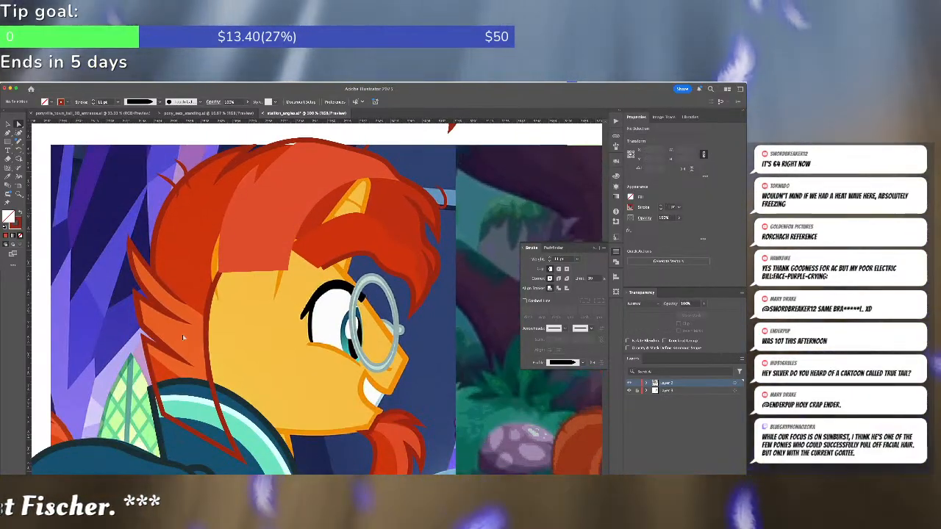
Draw a lighter orange-red, strokeless fill shape over the swept-back tufts of the lower mane with the Pen tool
{"action": "scroll", "coordinate": [200, 316], "scroll_direction": "up", "scroll_amount": 2}
{"action": "scroll", "coordinate": [194, 308], "scroll_direction": "down", "scroll_amount": 3}
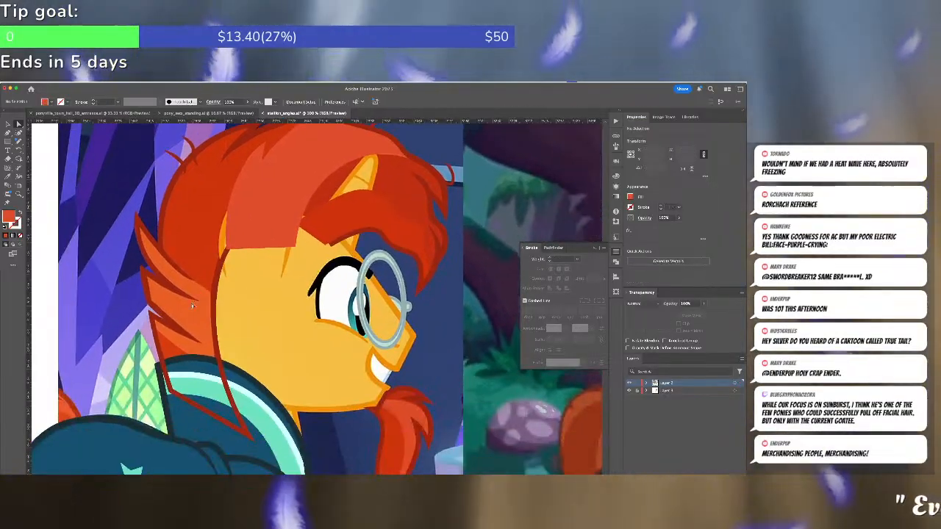
{"action": "left_click", "coordinate": [225, 382]}
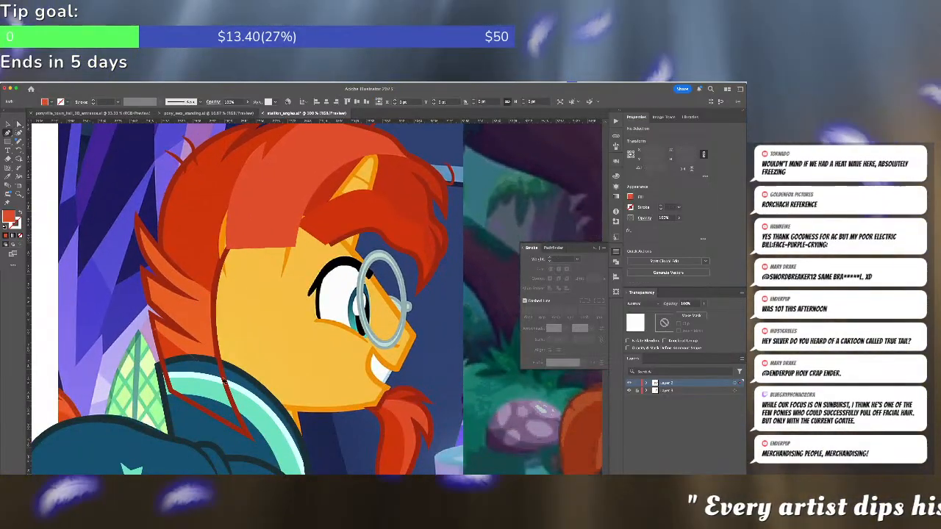
{"action": "left_click", "coordinate": [217, 293]}
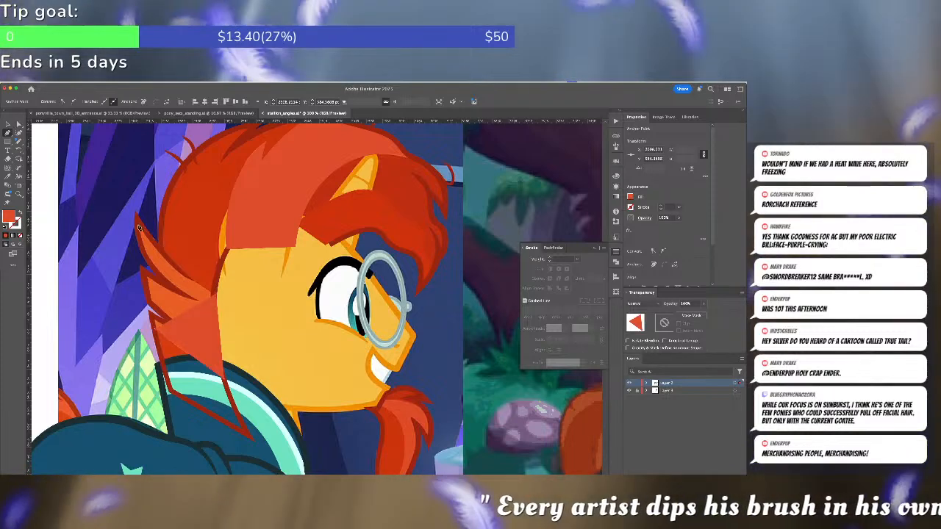
{"action": "left_click", "coordinate": [137, 217]}
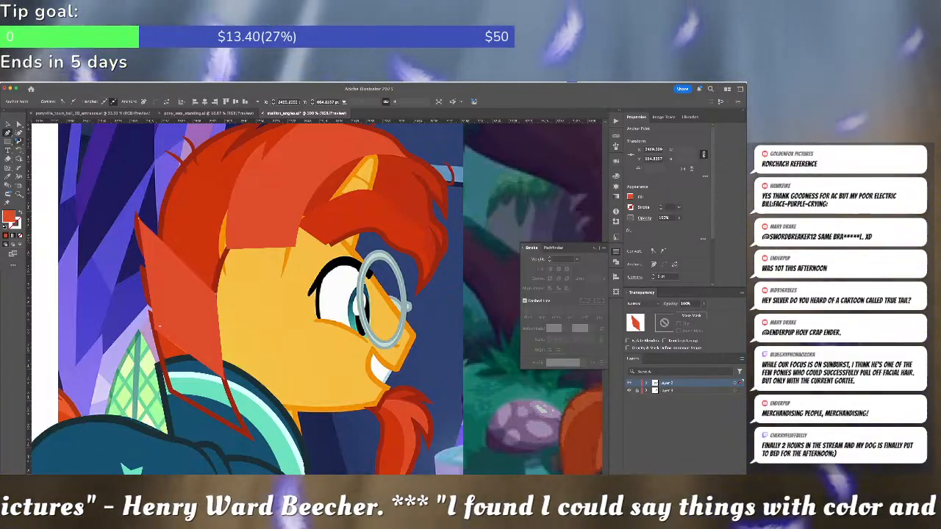
Bend the tuft fill's edges to follow the outlines of the lower mane, and move the shape behind the dark red outlines
{"action": "left_click", "coordinate": [18, 133]}
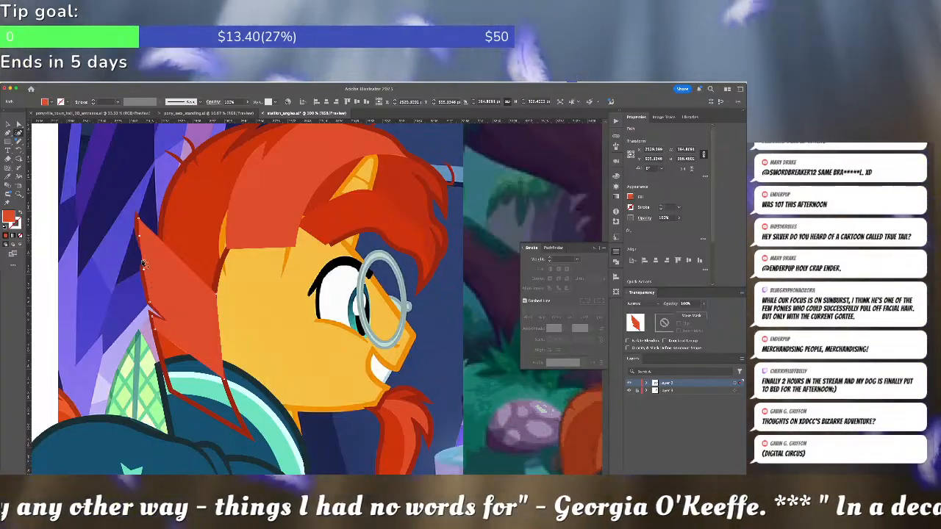
{"action": "left_click", "coordinate": [164, 283]}
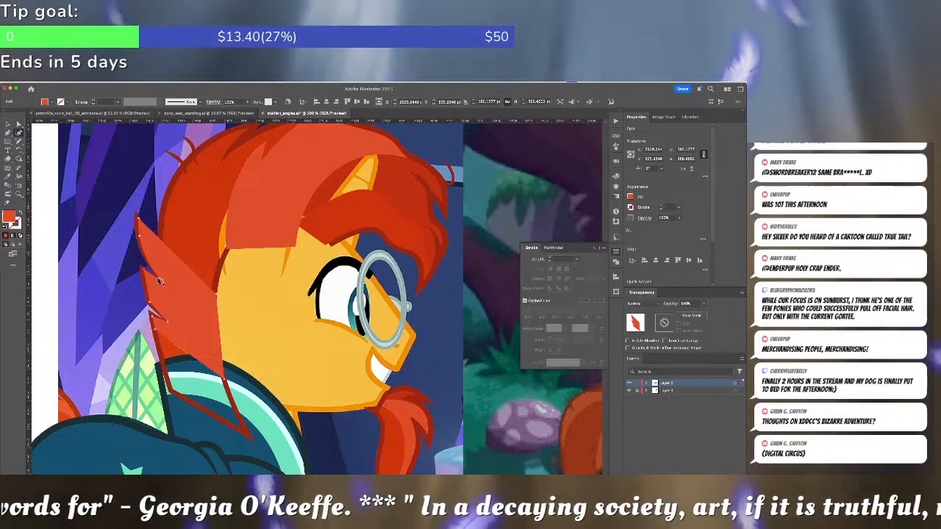
{"action": "left_click_drag", "start_coordinate": [166, 291], "coordinate": [167, 286]}
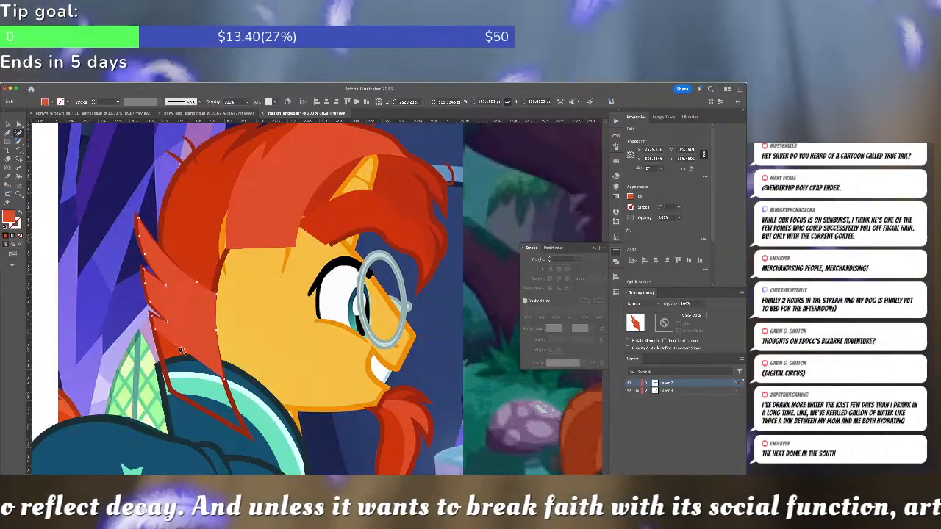
{"action": "key", "text": "v"}
{"action": "key", "text": "super+x"}
{"action": "key", "text": "super+b"}
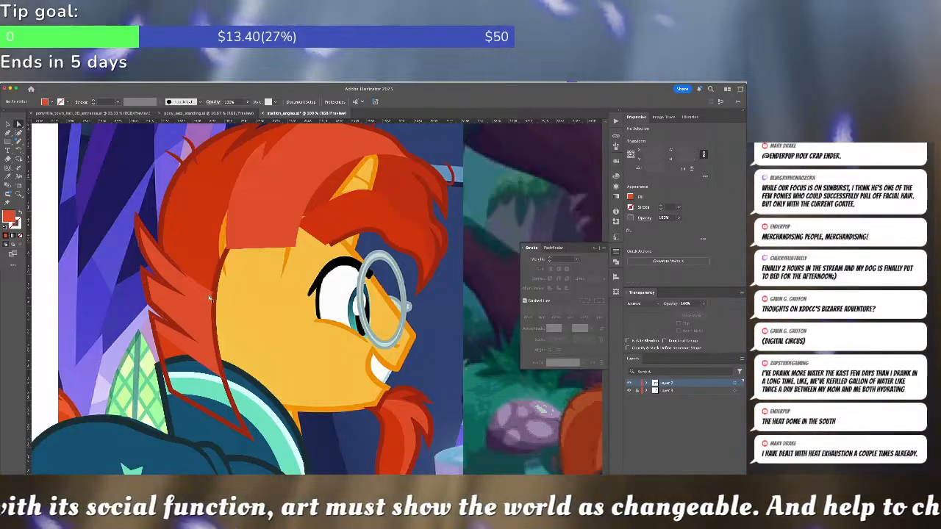
Nudge the end anchor of the uppermost tuft's outline slightly downward to meet the fill's edge, and deselect it
{"action": "left_click", "coordinate": [190, 282]}
{"action": "key", "text": "shift+x"}
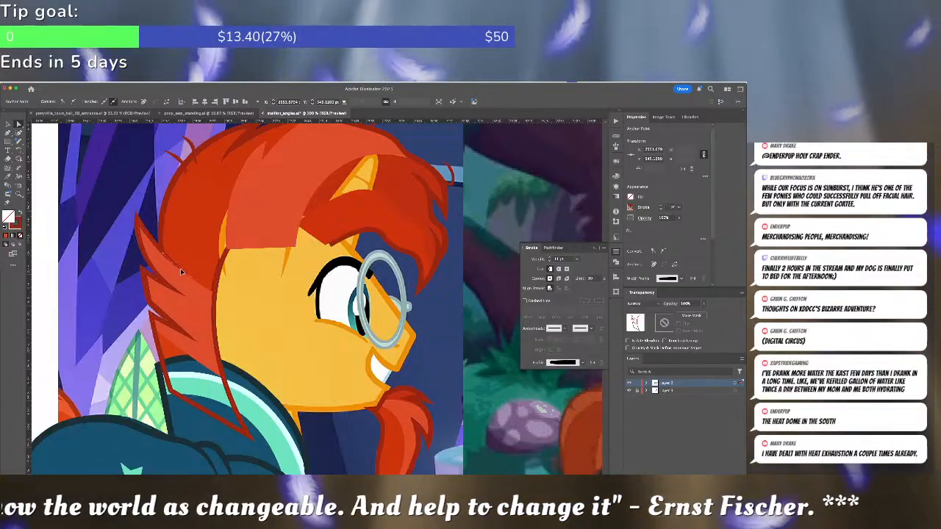
{"action": "left_click", "coordinate": [244, 268]}
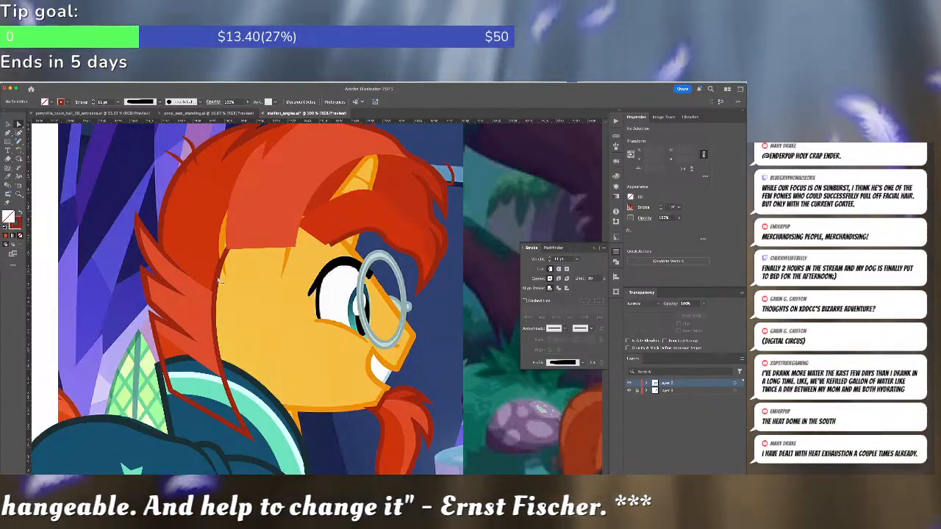
{"action": "scroll", "coordinate": [219, 279], "scroll_direction": "up", "scroll_amount": 4}
{"action": "left_click_drag", "start_coordinate": [101, 270], "coordinate": [293, 346]}
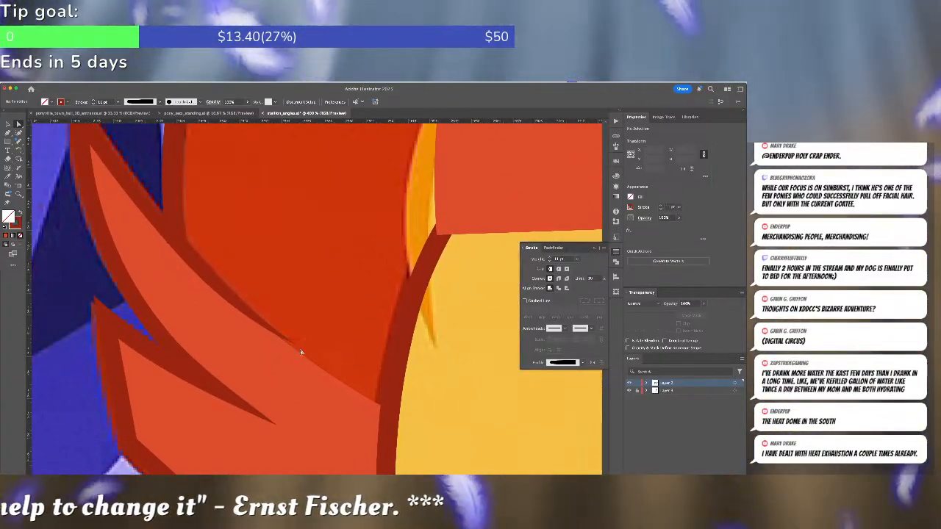
{"action": "left_click", "coordinate": [295, 350]}
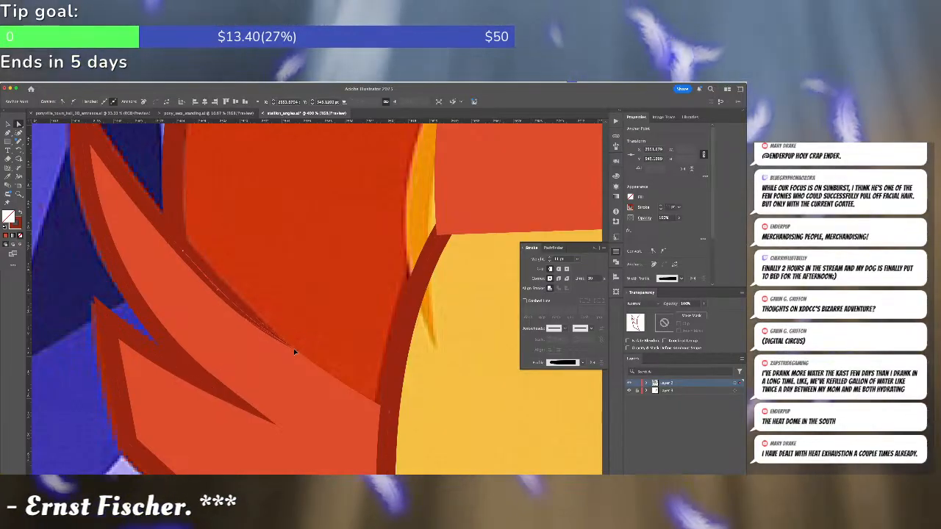
{"action": "left_click_drag", "start_coordinate": [294, 349], "coordinate": [294, 351]}
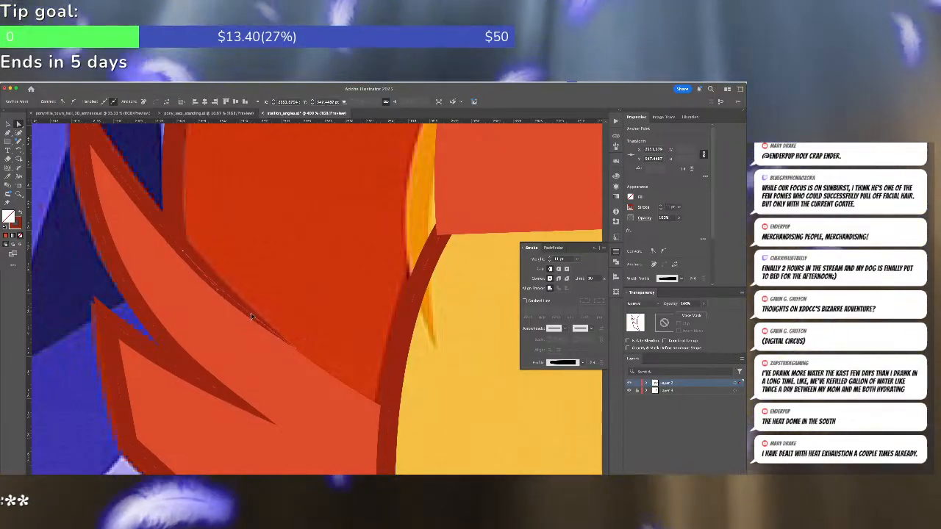
{"action": "left_click", "coordinate": [335, 316]}
{"action": "scroll", "coordinate": [335, 317], "scroll_direction": "down", "scroll_amount": 1}
{"action": "scroll", "coordinate": [335, 314], "scroll_direction": "down", "scroll_amount": 3}
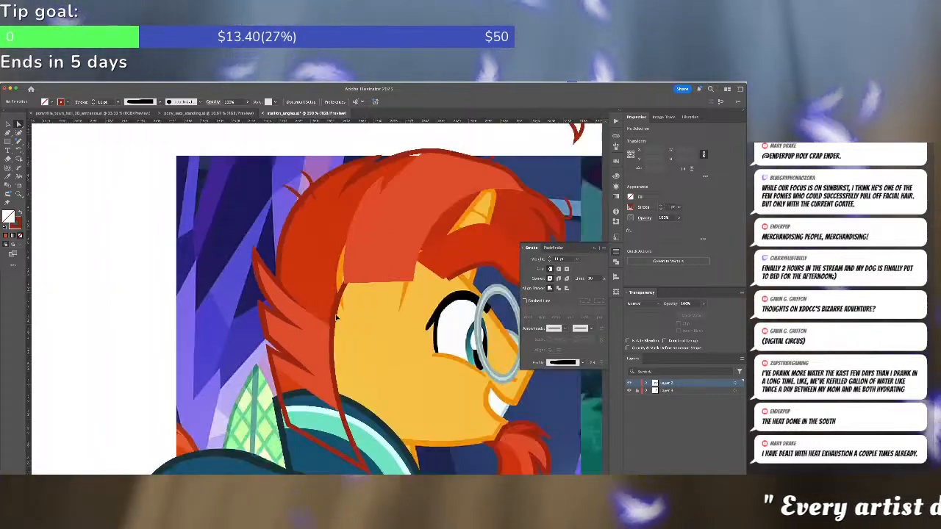
Trim the lower edge of the head mane's lighter red fill to the dark hairline above the face, and deselect it
{"action": "scroll", "coordinate": [336, 316], "scroll_direction": "up", "scroll_amount": 1}
{"action": "scroll", "coordinate": [323, 315], "scroll_direction": "down", "scroll_amount": 1}
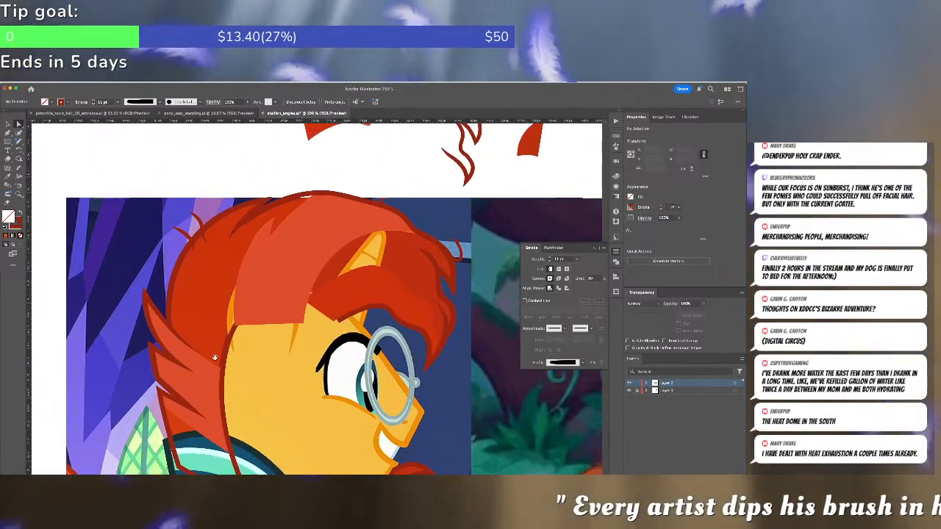
{"action": "left_click", "coordinate": [267, 316]}
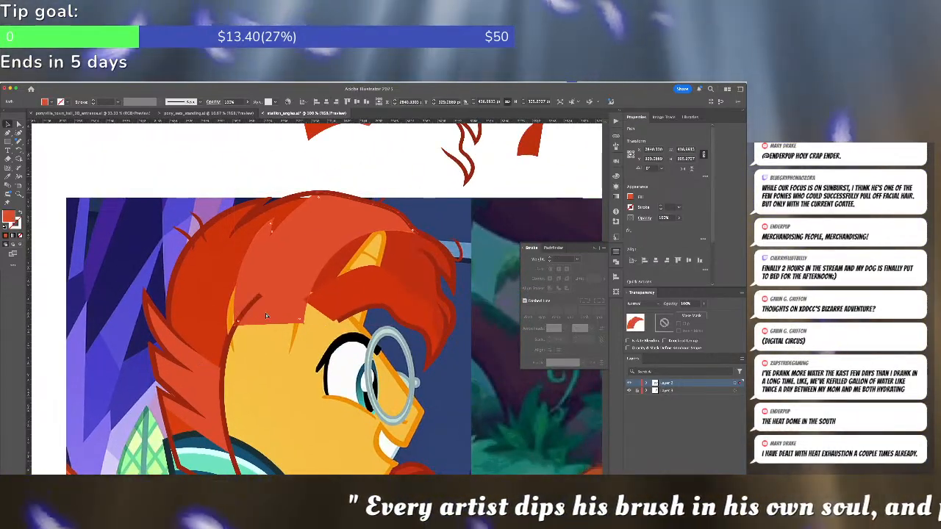
{"action": "key", "text": "super+shift+a"}
{"action": "key", "text": "a"}
{"action": "left_click", "coordinate": [266, 319]}
{"action": "key", "text": "shift+e"}
{"action": "mouse_move", "coordinate": [237, 329]}
{"action": "left_mouse_down"}
{"action": "mouse_move", "coordinate": [261, 303]}
{"action": "mouse_move", "coordinate": [322, 285]}
{"action": "left_mouse_up"}
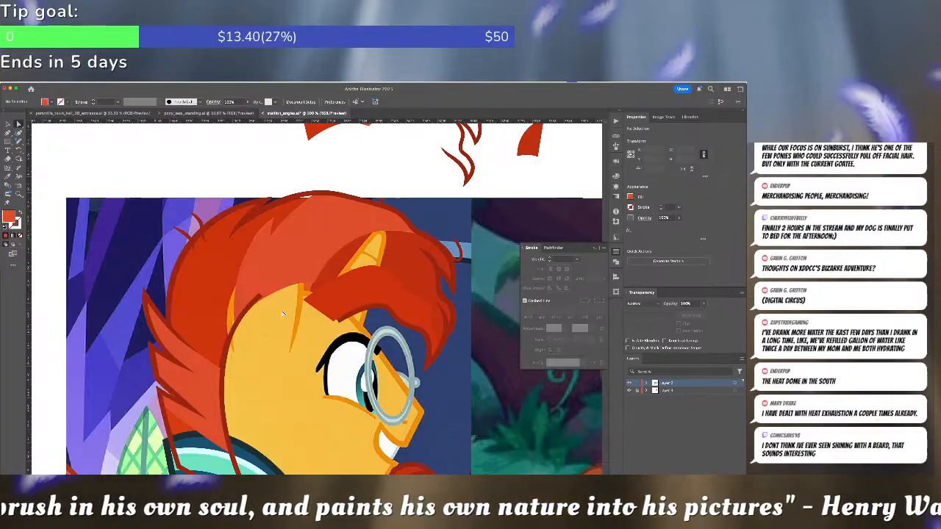
{"action": "key", "text": "super+shift+a"}
Draw a strokeless base shape across the back mane and forelock with the Pen tool, using the mane's darker red fill
{"action": "scroll", "coordinate": [263, 323], "scroll_direction": "up", "scroll_amount": 3}
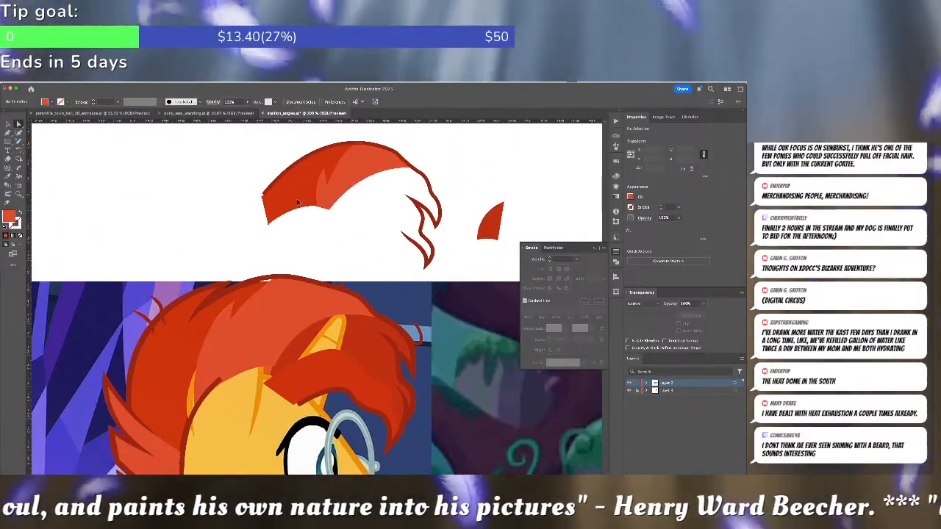
{"action": "scroll", "coordinate": [210, 269], "scroll_direction": "down", "scroll_amount": 3}
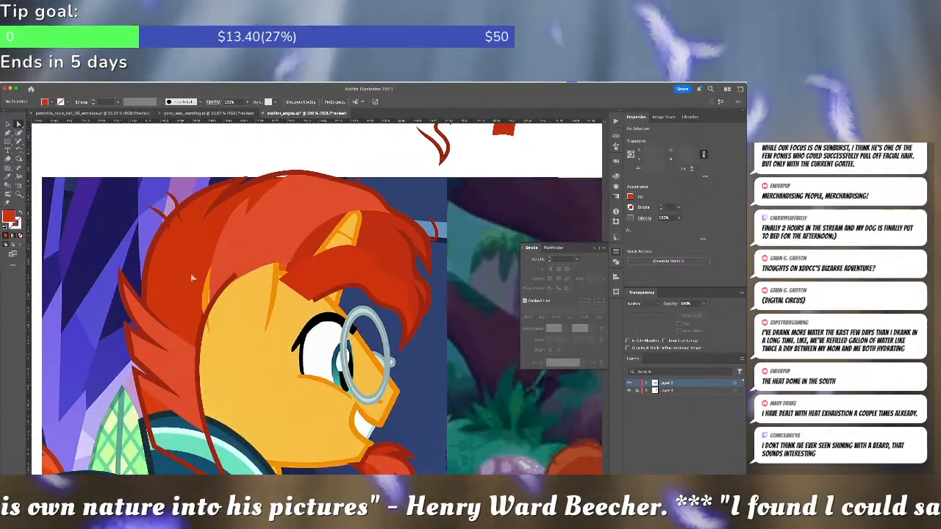
{"action": "left_click", "coordinate": [147, 325]}
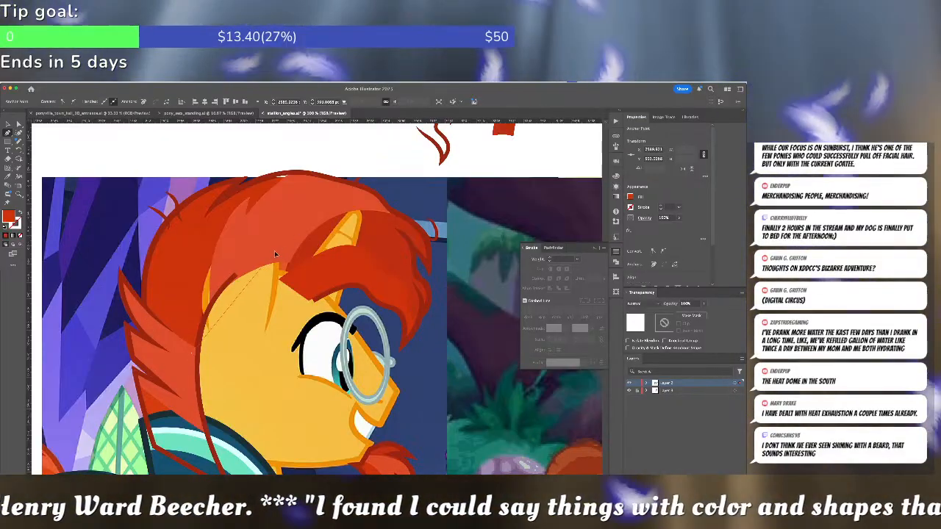
{"action": "left_click", "coordinate": [274, 252]}
{"action": "left_click", "coordinate": [318, 279]}
{"action": "left_click", "coordinate": [372, 288]}
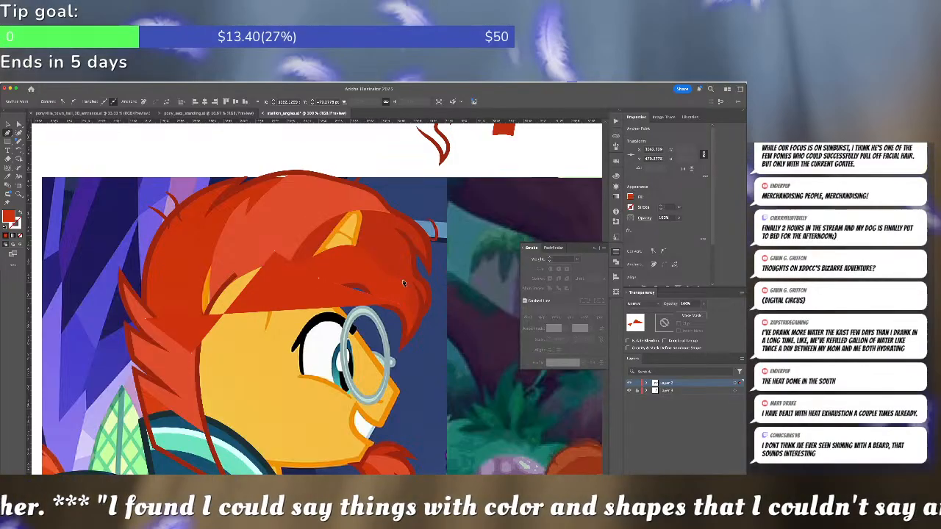
{"action": "left_click", "coordinate": [402, 243]}
{"action": "left_click", "coordinate": [417, 240]}
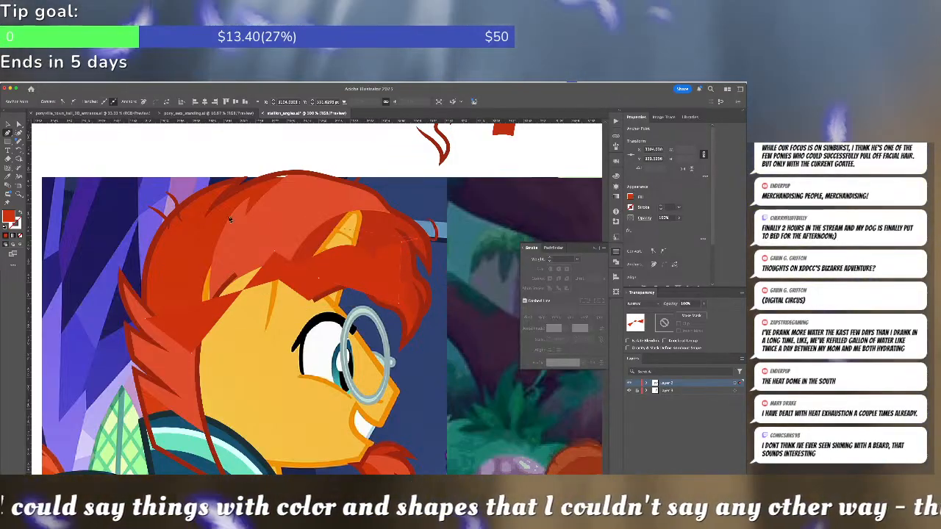
{"action": "left_click", "coordinate": [231, 210]}
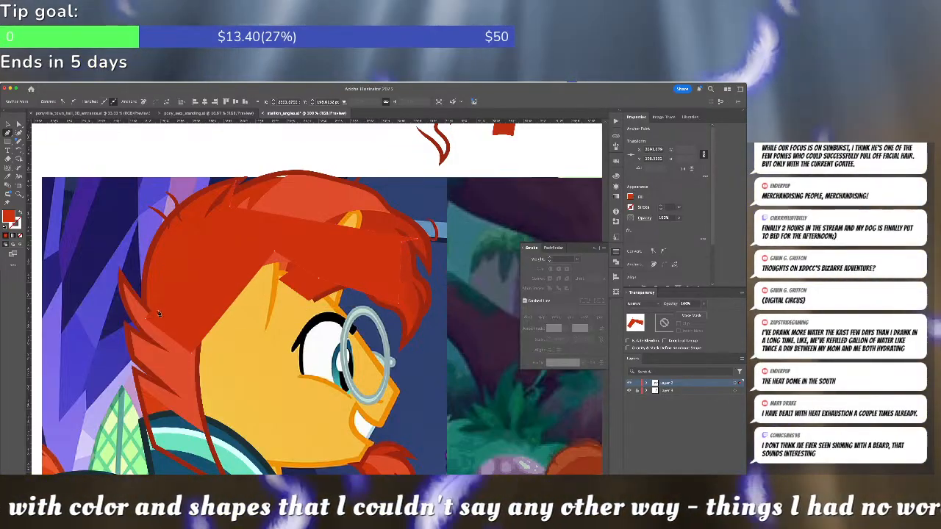
{"action": "left_click", "coordinate": [147, 321]}
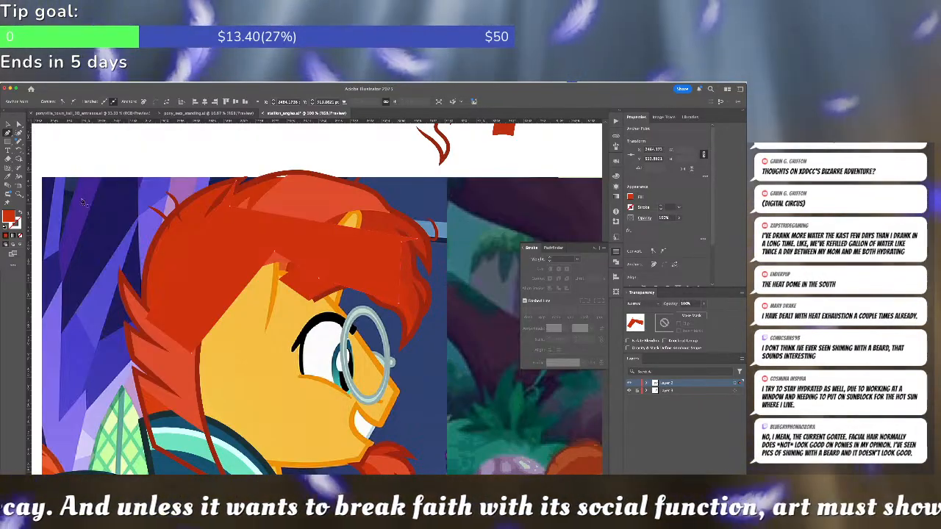
Bend the mane base shape's rear and upper edges out to the outline over the back of the head and crown
{"action": "left_click", "coordinate": [19, 133]}
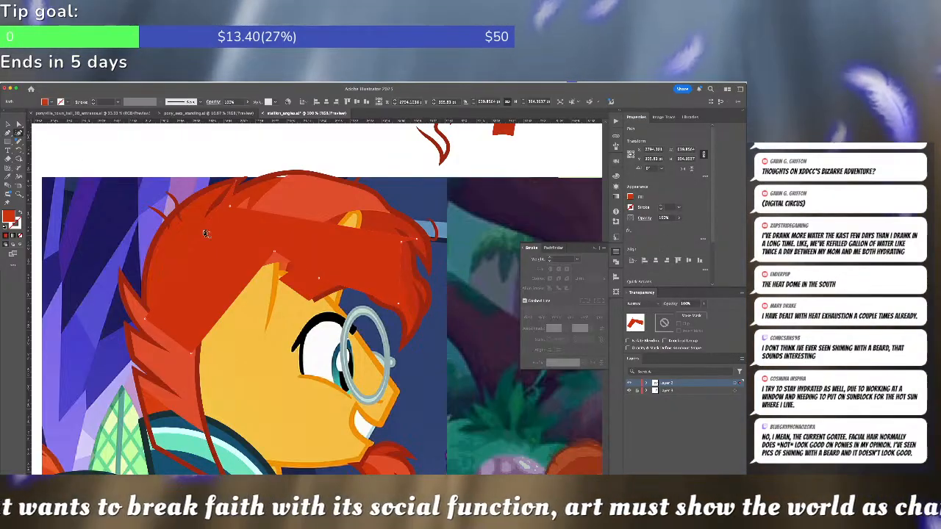
{"action": "left_click_drag", "start_coordinate": [204, 233], "coordinate": [187, 207]}
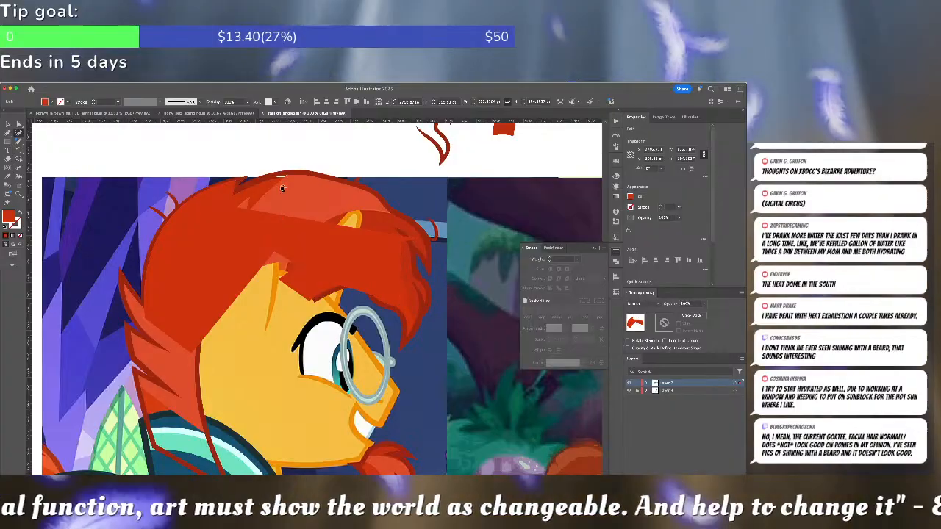
{"action": "left_click", "coordinate": [281, 189]}
{"action": "key", "text": "super+z"}
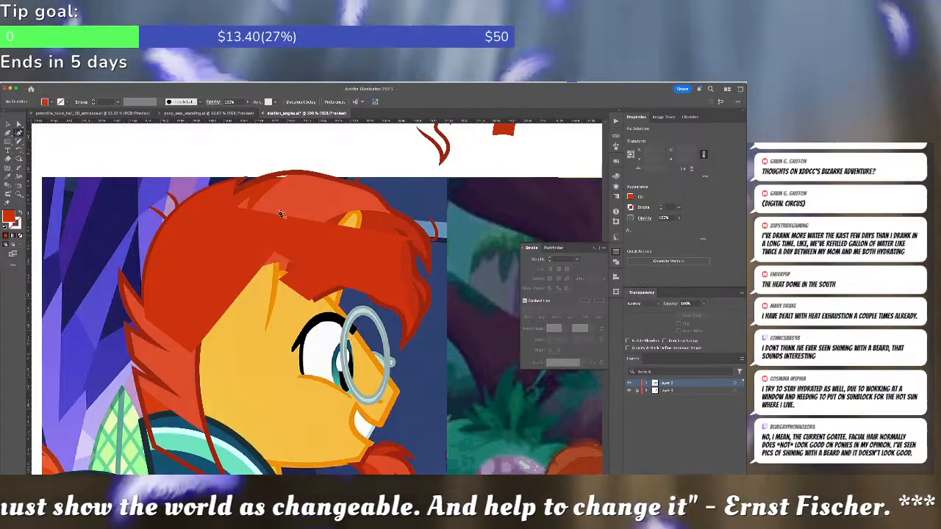
{"action": "left_click", "coordinate": [282, 219], "text": "super"}
{"action": "left_click_drag", "start_coordinate": [285, 219], "coordinate": [287, 174]}
{"action": "left_click_drag", "start_coordinate": [229, 206], "coordinate": [230, 189]}
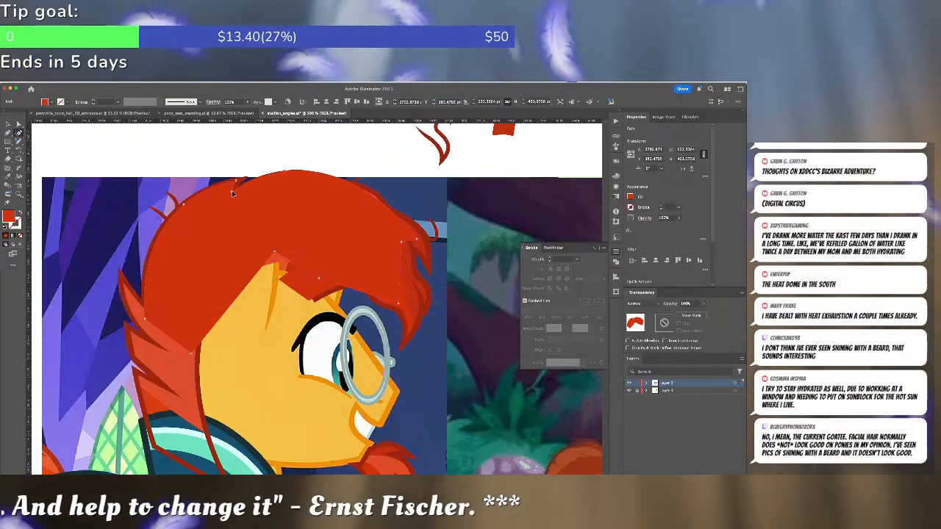
{"action": "left_click_drag", "start_coordinate": [284, 174], "coordinate": [289, 175]}
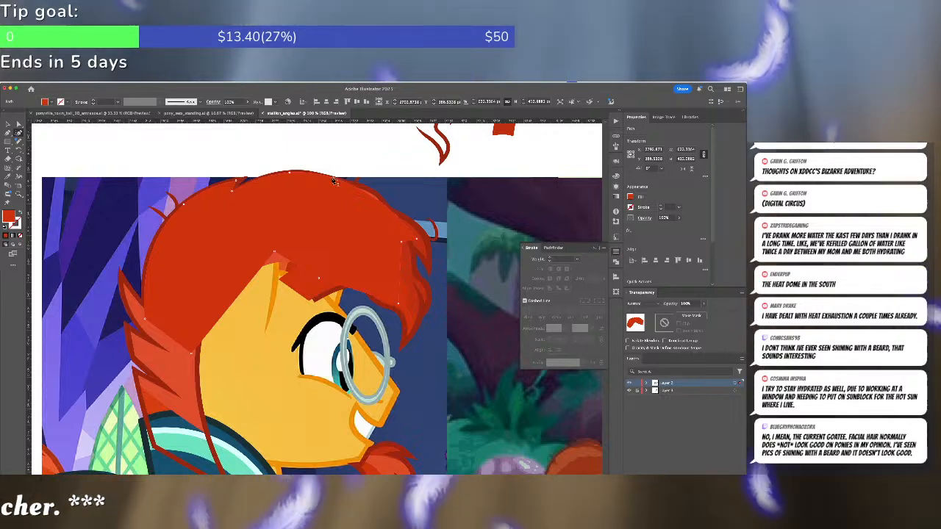
Bend the base shape's front edge down from the crown to follow the forelock's outline and its pointed tips
{"action": "left_click", "coordinate": [333, 179]}
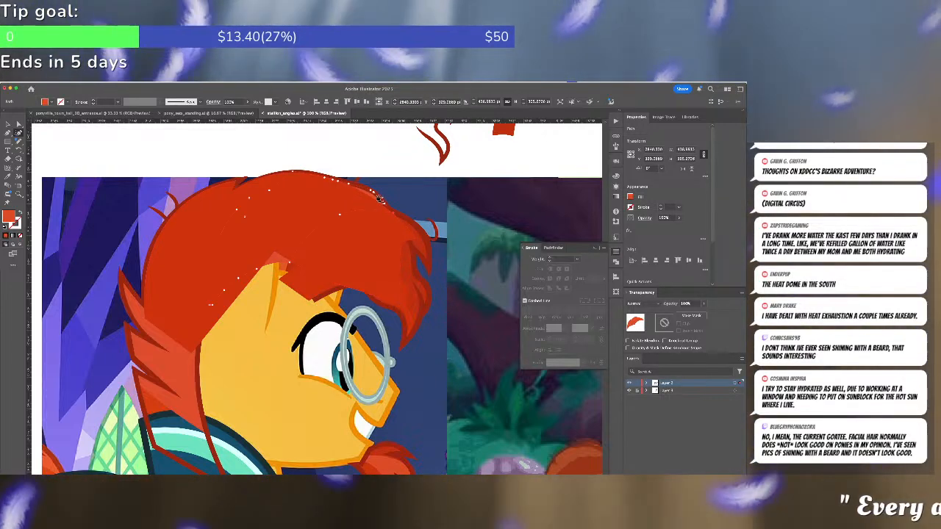
{"action": "left_click", "coordinate": [375, 204], "text": "super"}
{"action": "left_click_drag", "start_coordinate": [373, 200], "coordinate": [390, 211]}
{"action": "mouse_move", "coordinate": [416, 239]}
{"action": "left_mouse_down"}
{"action": "mouse_move", "coordinate": [430, 269]}
{"action": "mouse_move", "coordinate": [422, 234]}
{"action": "left_mouse_up"}
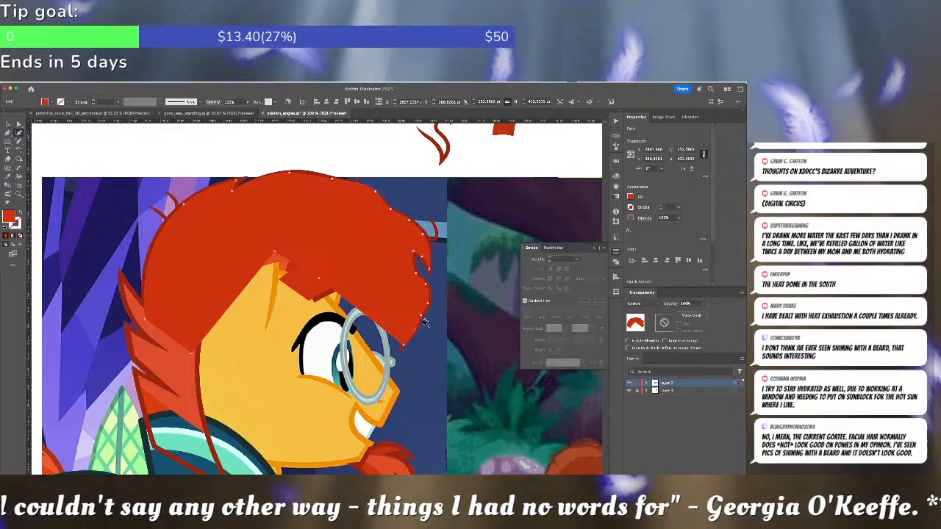
Fit the base shape's lower edge to the fringe in stroke-only display, restore its darker red fill, send it to the back, and deselect it
{"action": "key", "text": "slash"}
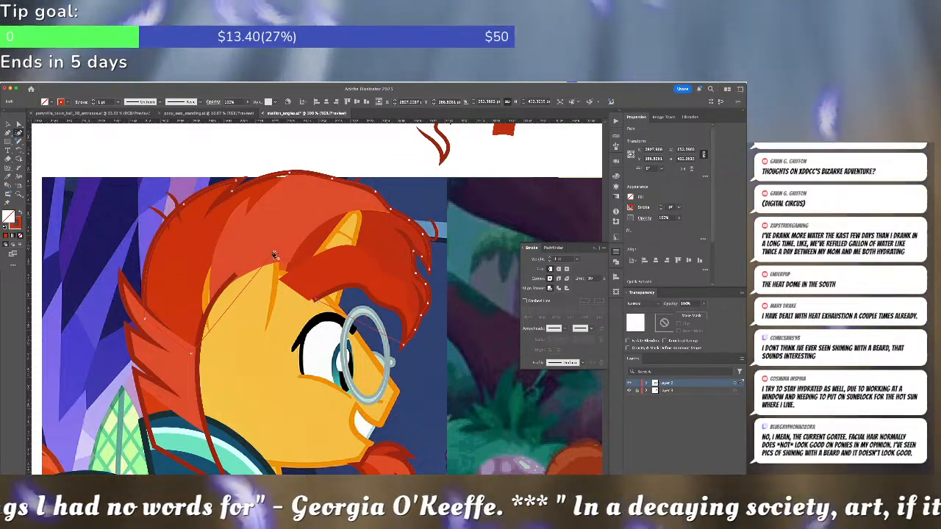
{"action": "left_click", "coordinate": [264, 272]}
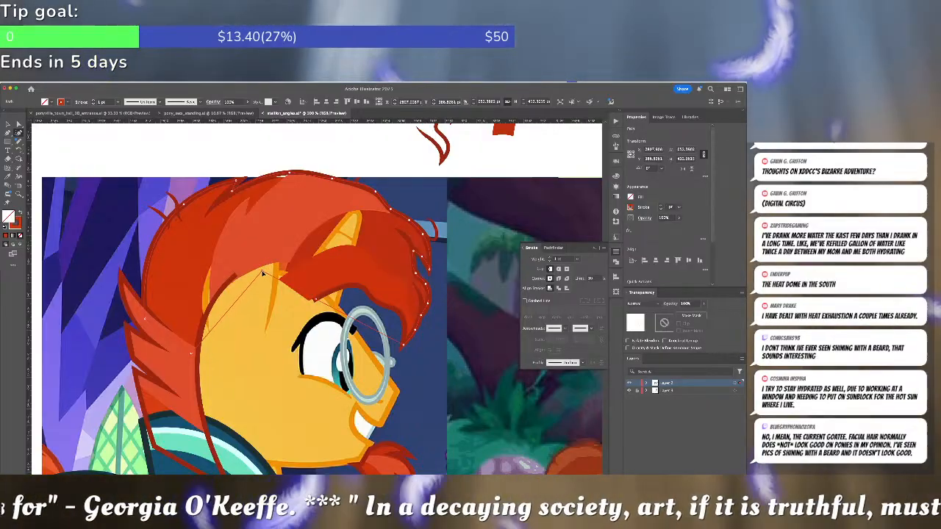
{"action": "left_click_drag", "start_coordinate": [342, 314], "coordinate": [399, 312]}
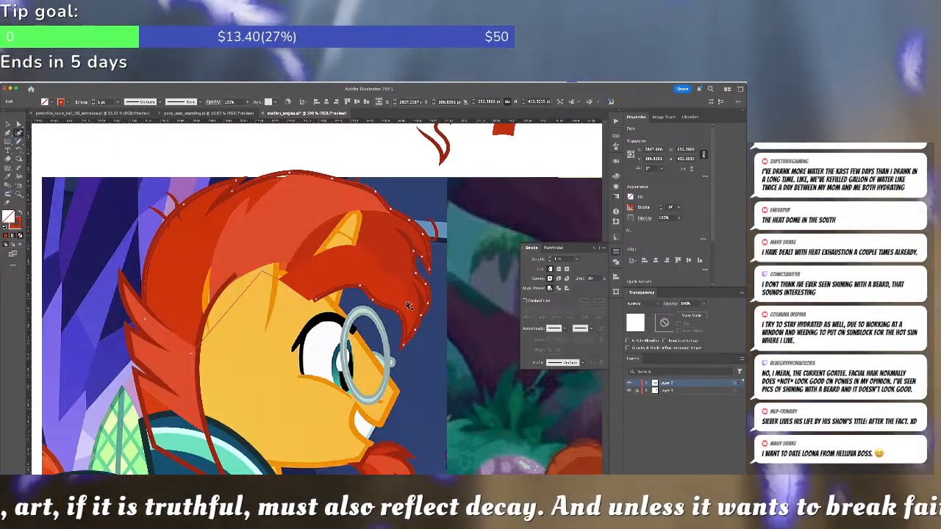
{"action": "key", "text": "shift+x"}
{"action": "key", "text": "super+shift+bracketleft"}
{"action": "key", "text": "super+shift+a"}
{"action": "left_click", "coordinate": [371, 297]}
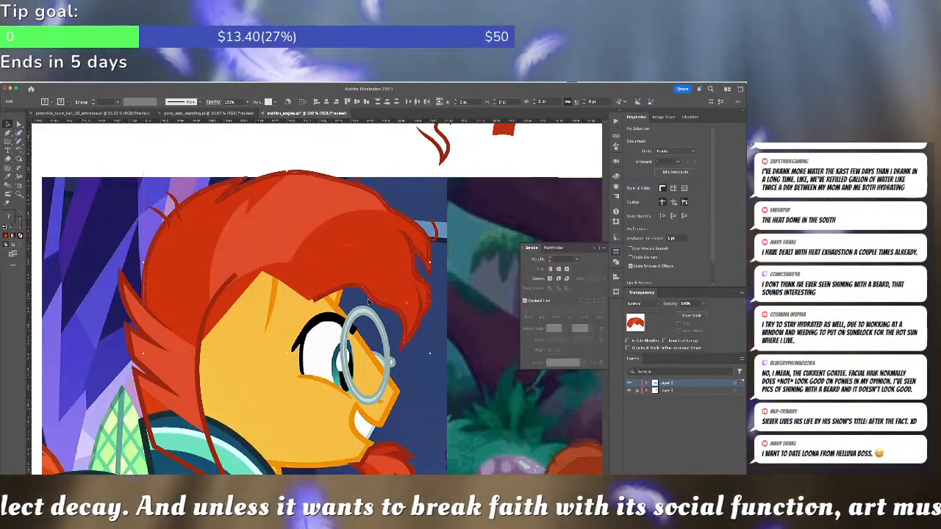
{"action": "key", "text": "super+shift+a"}
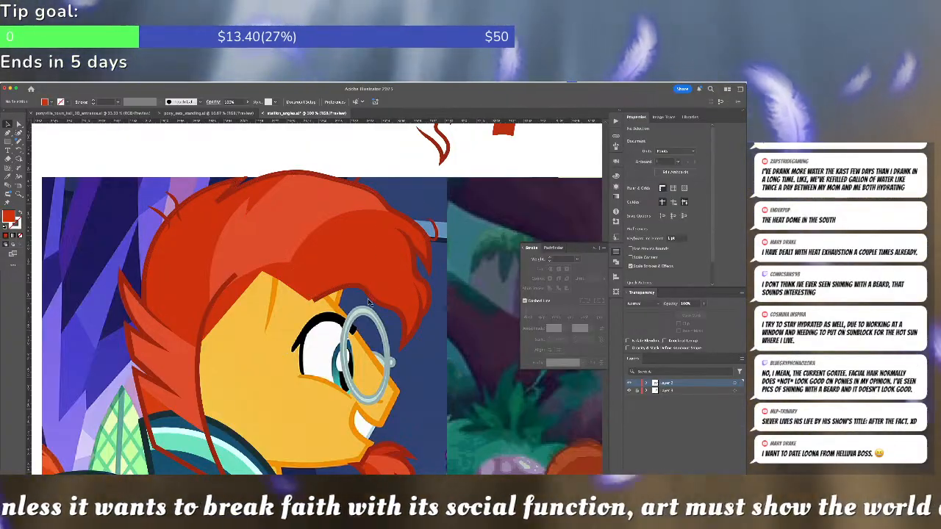
Isolate the beard group of the three-quarter-view pony and try moving the beard away below the figure
{"action": "key", "text": "super+minus"}
{"action": "key", "text": "super+minus"}
{"action": "key", "text": "super+minus"}
{"action": "key", "text": "super+minus"}
{"action": "key", "text": "super+minus"}
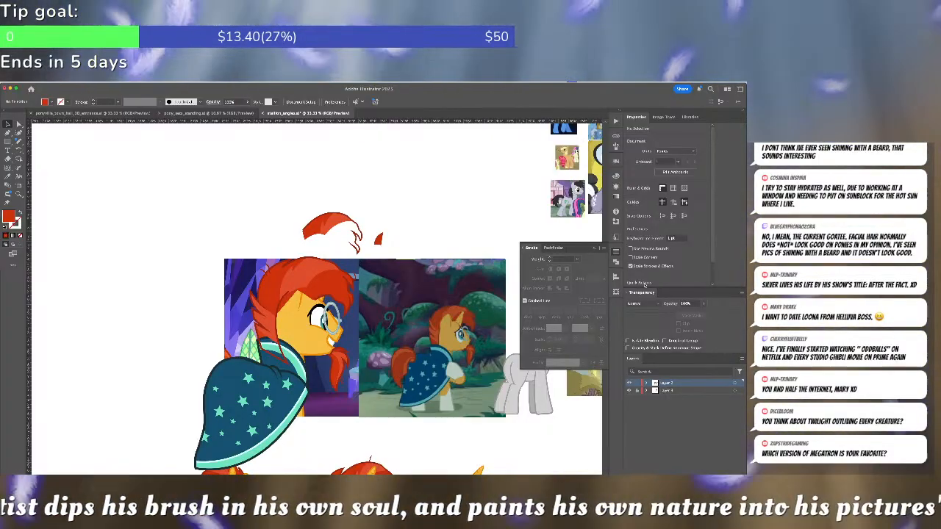
{"action": "scroll", "coordinate": [410, 334], "scroll_direction": "down", "scroll_amount": 5}
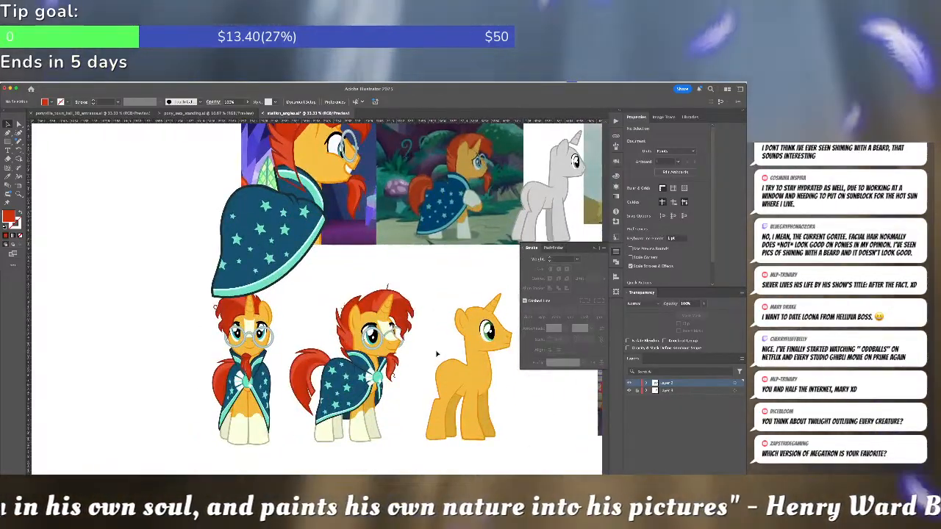
{"action": "double_click", "coordinate": [404, 369]}
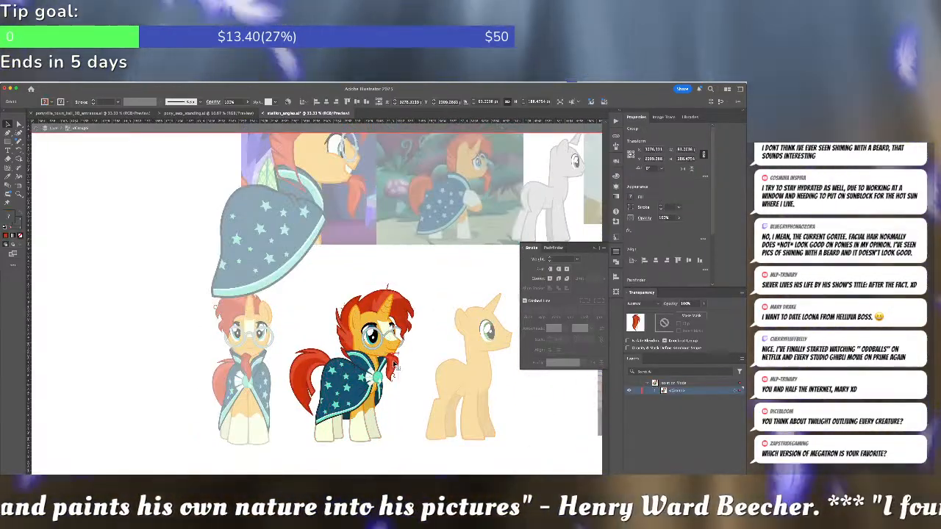
{"action": "left_click_drag", "start_coordinate": [436, 439], "coordinate": [392, 366]}
Compare the three-quarter pony's face with and without its beard, put the beard back, and leave the isolated group
{"action": "key", "text": "super+z"}
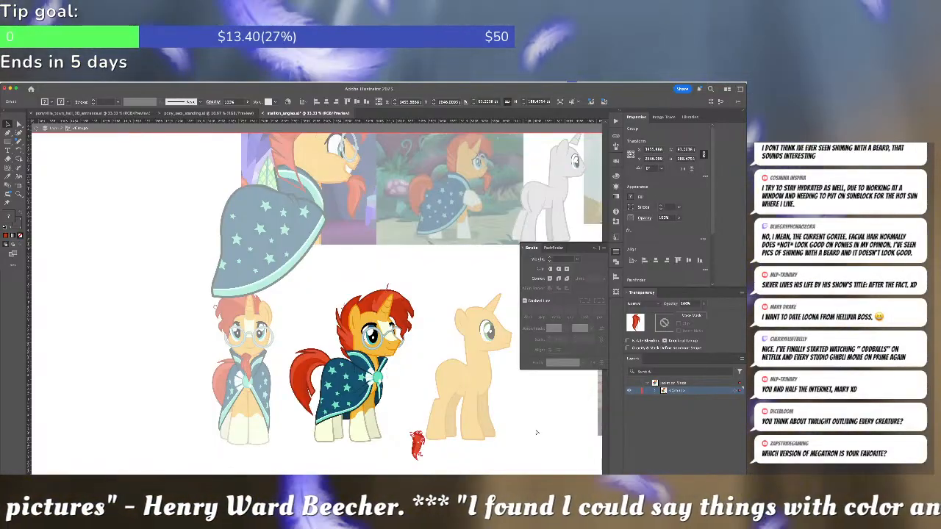
{"action": "key", "text": "super+shift+z"}
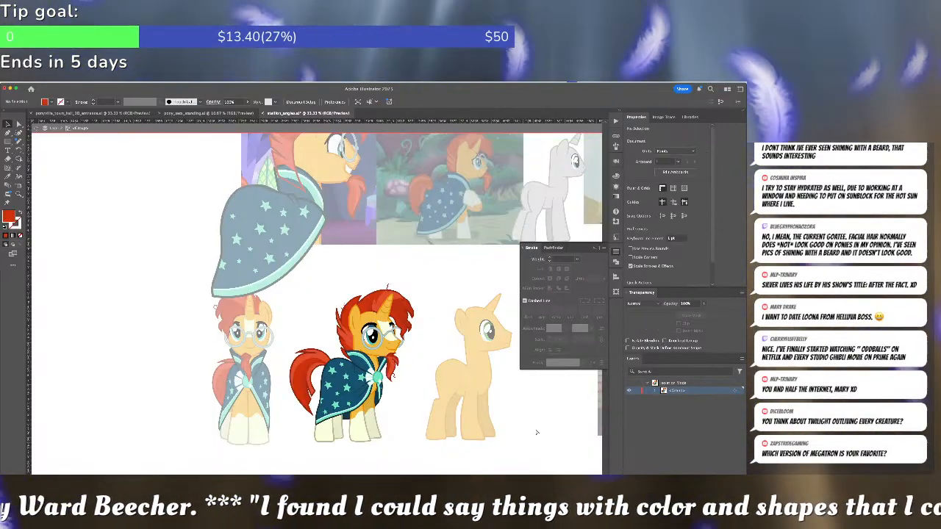
{"action": "key", "text": "super+z"}
{"action": "left_click", "coordinate": [537, 432]}
{"action": "scroll", "coordinate": [536, 432], "scroll_direction": "up", "scroll_amount": 5}
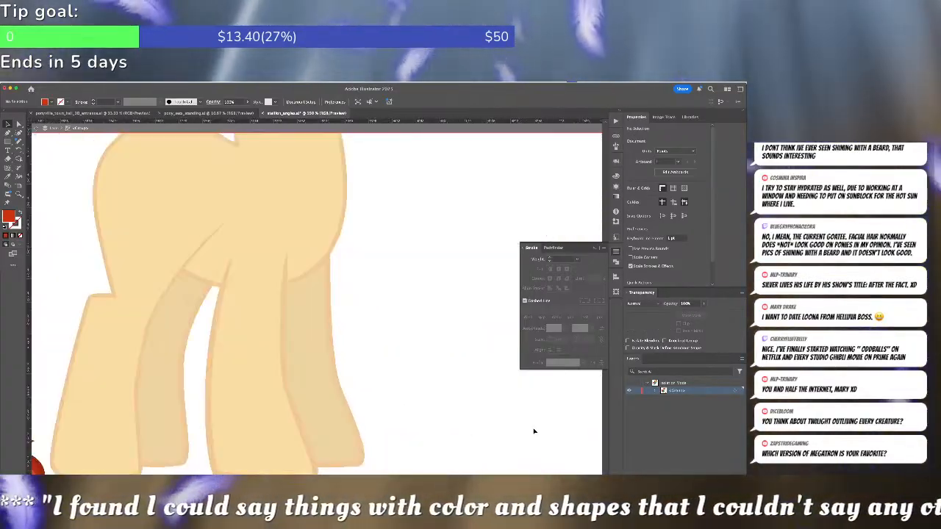
{"action": "scroll", "coordinate": [535, 430], "scroll_direction": "down", "scroll_amount": 3}
{"action": "scroll", "coordinate": [534, 431], "scroll_direction": "up", "scroll_amount": 1}
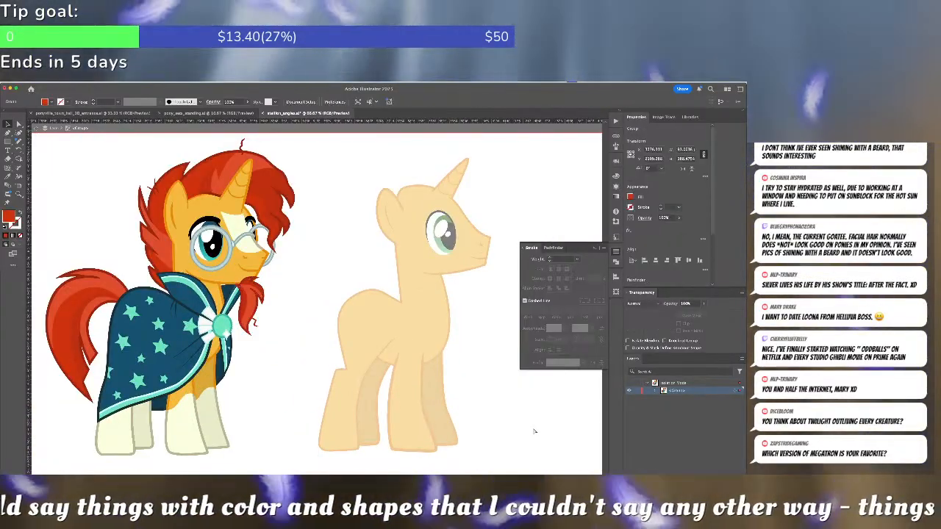
{"action": "key", "text": "super+z"}
{"action": "key", "text": "super+shift+z"}
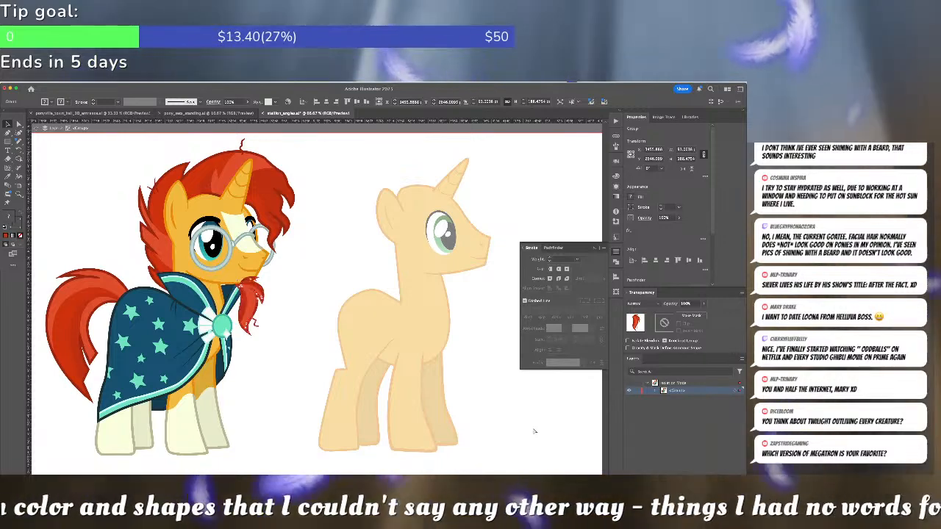
{"action": "left_click", "coordinate": [534, 431]}
{"action": "double_click", "coordinate": [535, 432]}
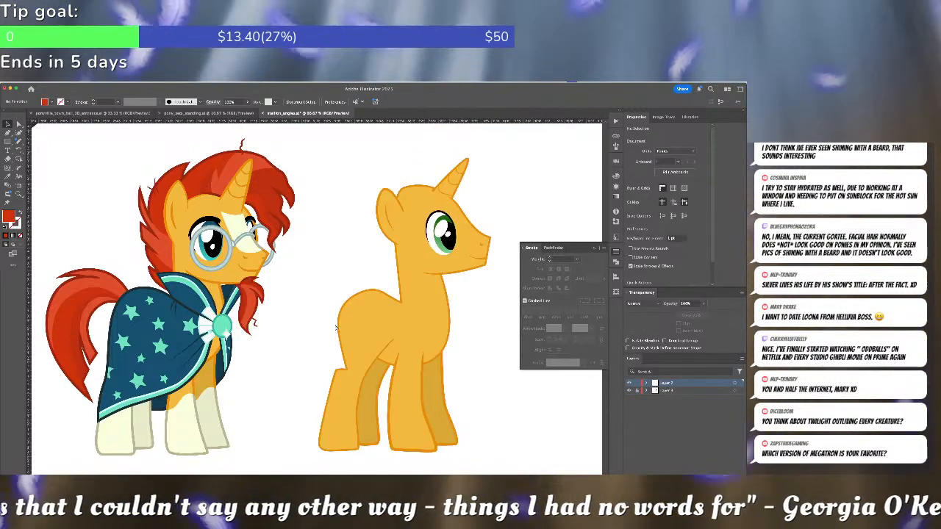
Return to the traced side-view head and examine the lighter red tuft fill of the lower mane
{"action": "scroll", "coordinate": [336, 329], "scroll_direction": "down", "scroll_amount": 3}
{"action": "scroll", "coordinate": [338, 328], "scroll_direction": "up", "scroll_amount": 1}
{"action": "left_click_drag", "start_coordinate": [336, 190], "coordinate": [369, 326]}
{"action": "left_click_drag", "start_coordinate": [346, 247], "coordinate": [380, 276]}
{"action": "scroll", "coordinate": [343, 287], "scroll_direction": "up", "scroll_amount": 3}
{"action": "left_click_drag", "start_coordinate": [275, 279], "coordinate": [430, 360]}
{"action": "key", "text": "a"}
{"action": "left_click", "coordinate": [210, 305]}
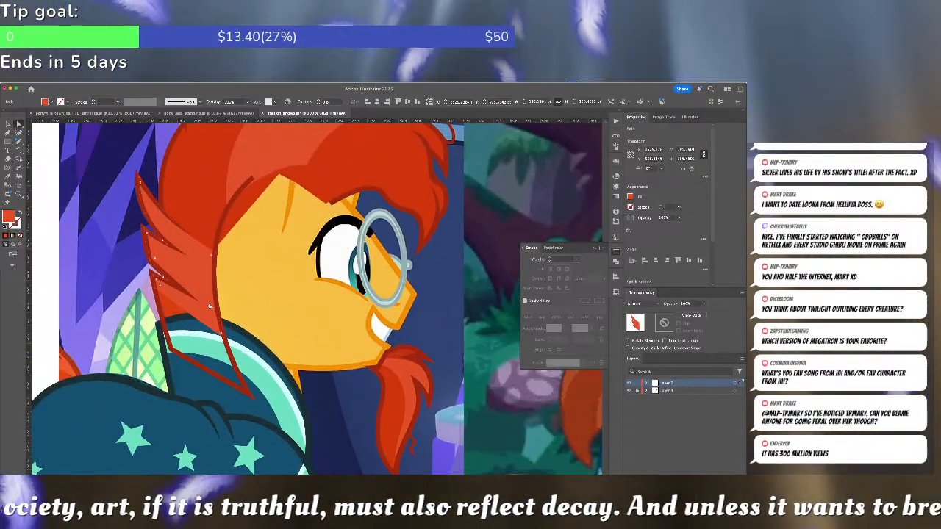
{"action": "key", "text": "super+shift+a"}
{"action": "left_click_drag", "start_coordinate": [207, 230], "coordinate": [206, 298]}
{"action": "left_click", "coordinate": [208, 297]}
{"action": "key", "text": "super+shift+a"}
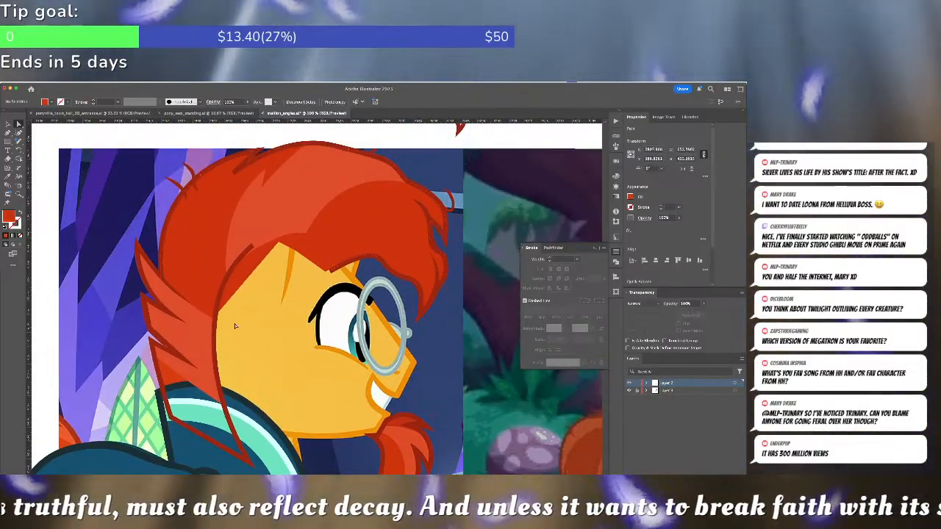
Adjust the end anchor of the mane's back outline beside the crown notch, and deselect it
{"action": "left_click", "coordinate": [233, 175]}
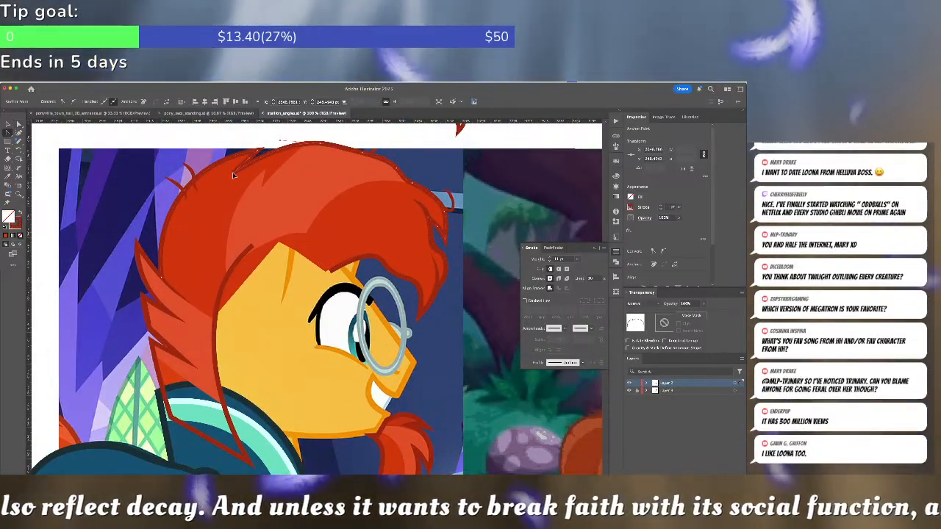
{"action": "left_click", "coordinate": [281, 145]}
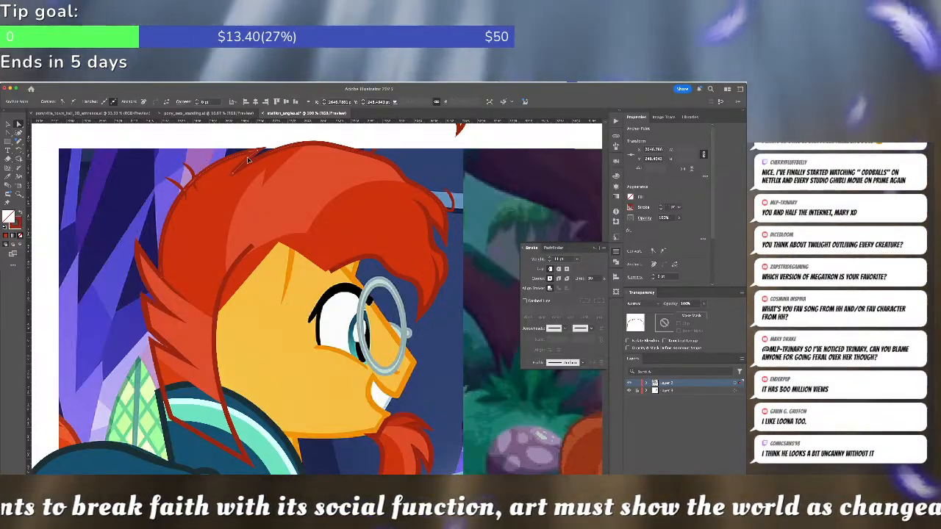
{"action": "key", "text": "p"}
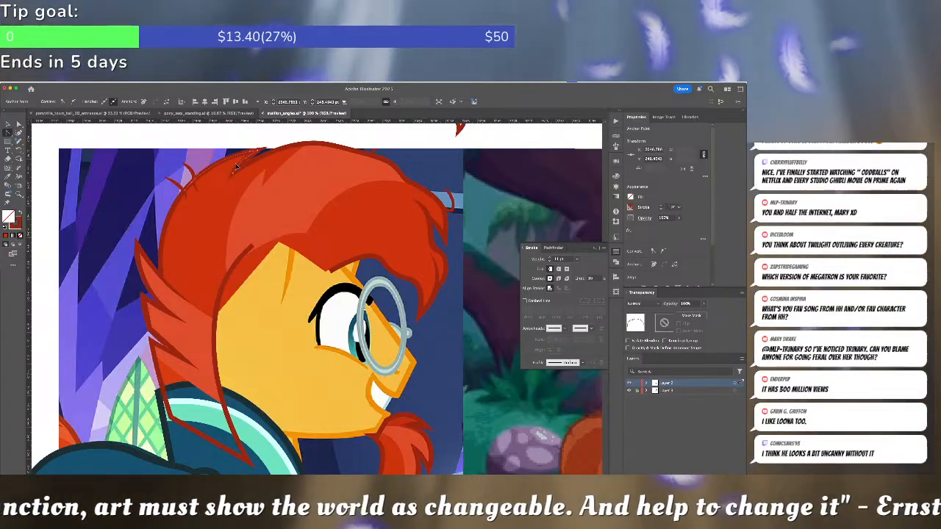
{"action": "key", "text": "super+shift+a"}
Bend the base shape's lower edge behind the face to follow the dark hairline from the lower mane to the forehead
{"action": "left_click_drag", "start_coordinate": [231, 369], "coordinate": [290, 272]}
{"action": "left_click", "coordinate": [282, 185]}
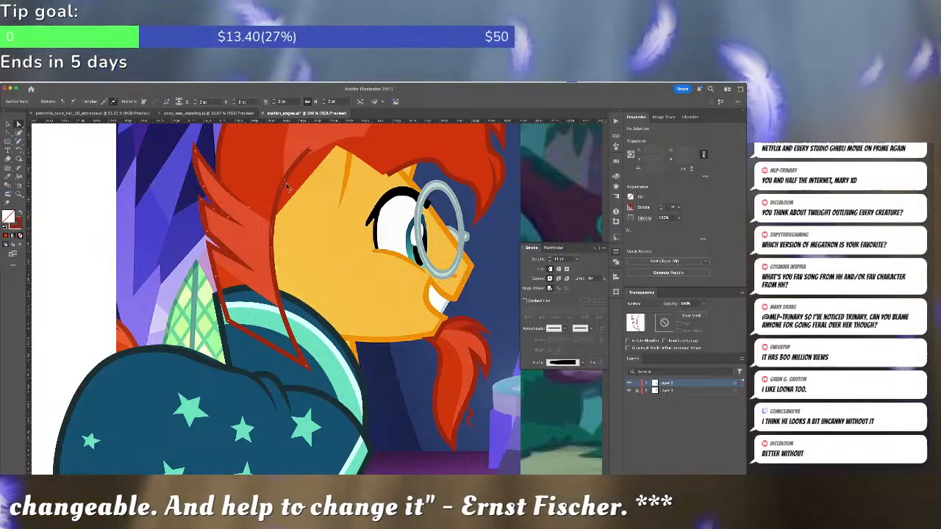
{"action": "key", "text": "a"}
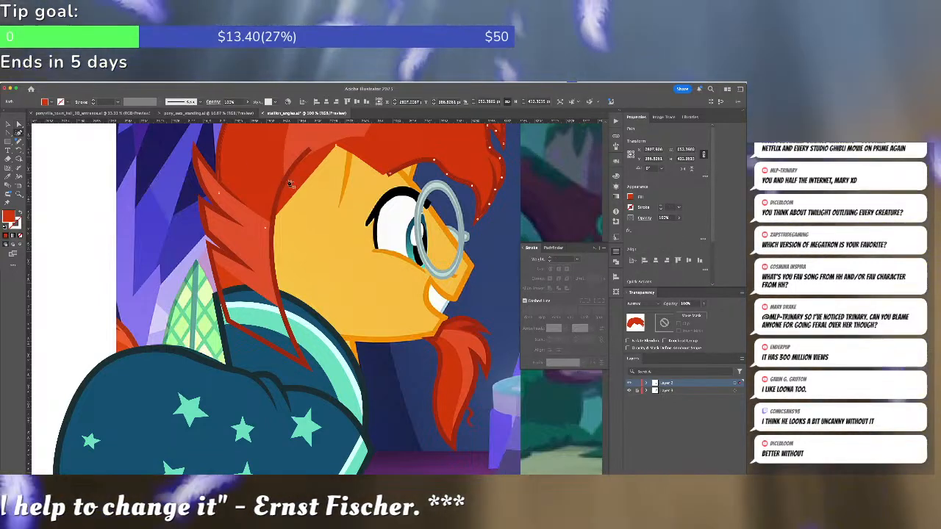
{"action": "left_click", "coordinate": [303, 172]}
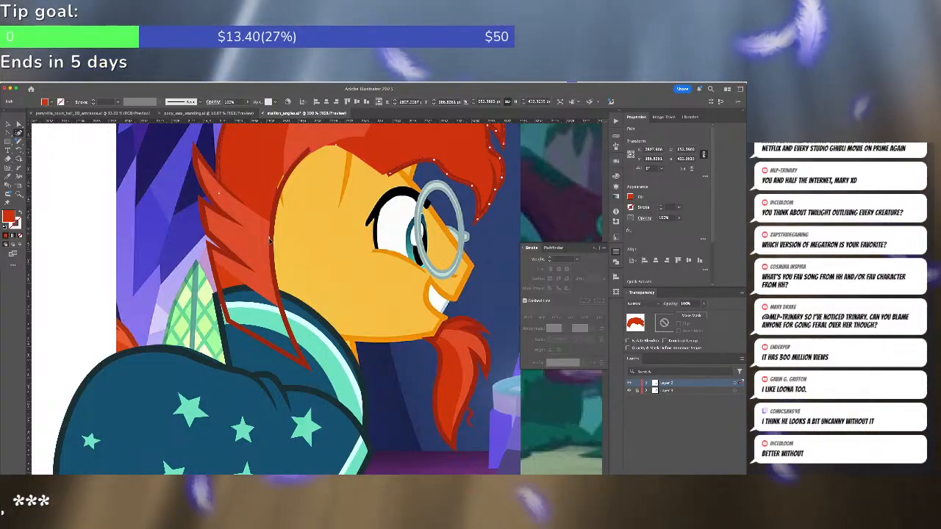
{"action": "scroll", "coordinate": [335, 284], "scroll_direction": "up", "scroll_amount": 3}
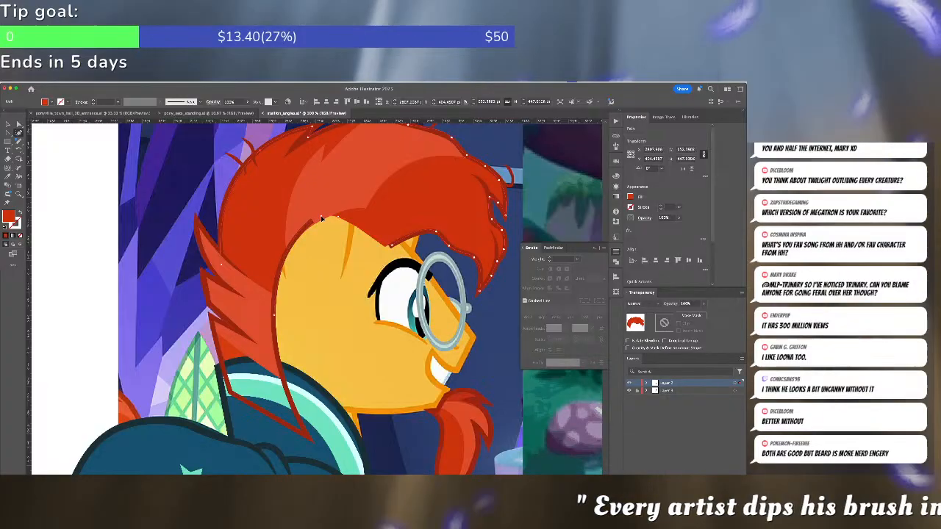
Draw a closed four-cornered darker red fill with the Pen tool inside the lower mane's bottom lock over the cape collar
{"action": "scroll", "coordinate": [343, 216], "scroll_direction": "down", "scroll_amount": 3}
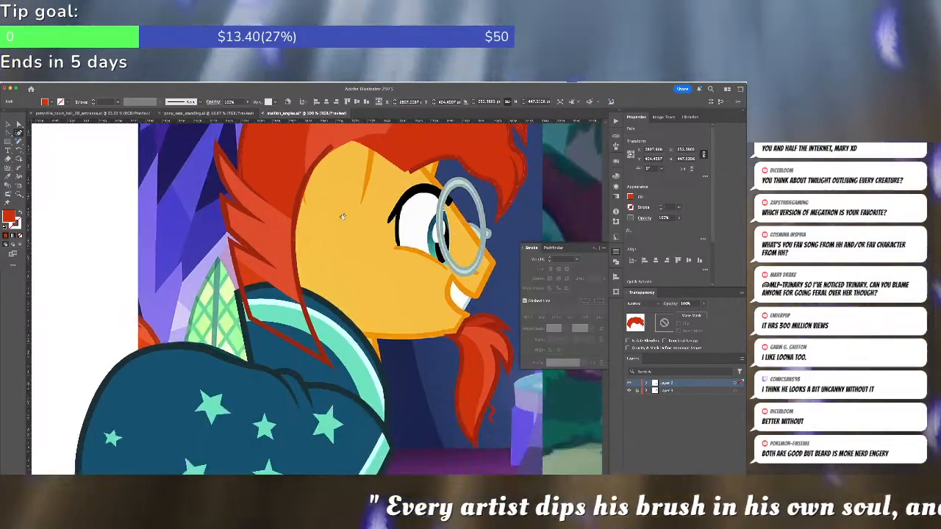
{"action": "left_click", "coordinate": [246, 259]}
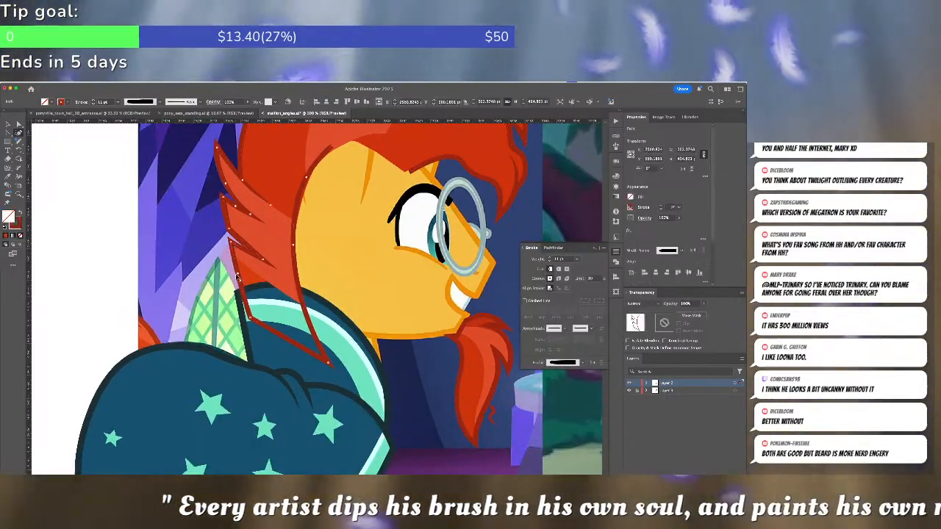
{"action": "left_click", "coordinate": [239, 278]}
{"action": "key", "text": "a"}
{"action": "left_click", "coordinate": [255, 217]}
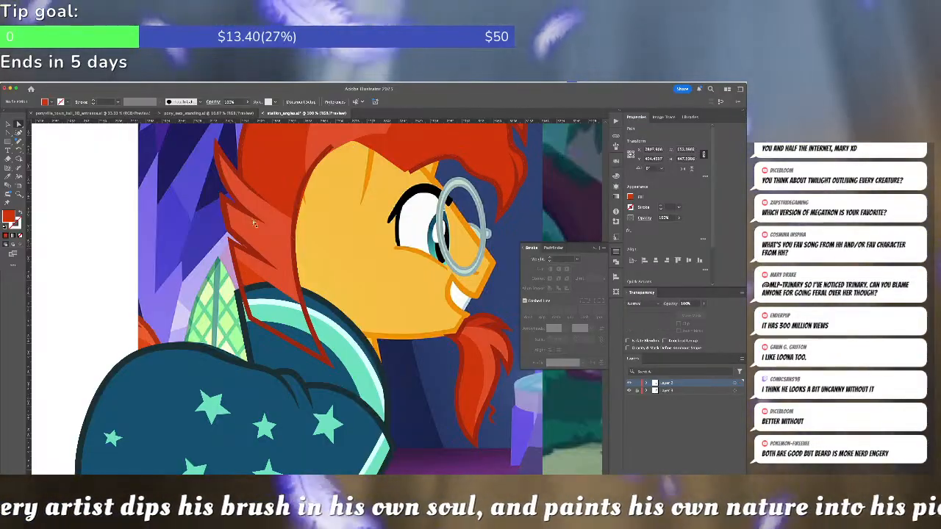
{"action": "key", "text": "p"}
{"action": "left_click", "coordinate": [241, 254]}
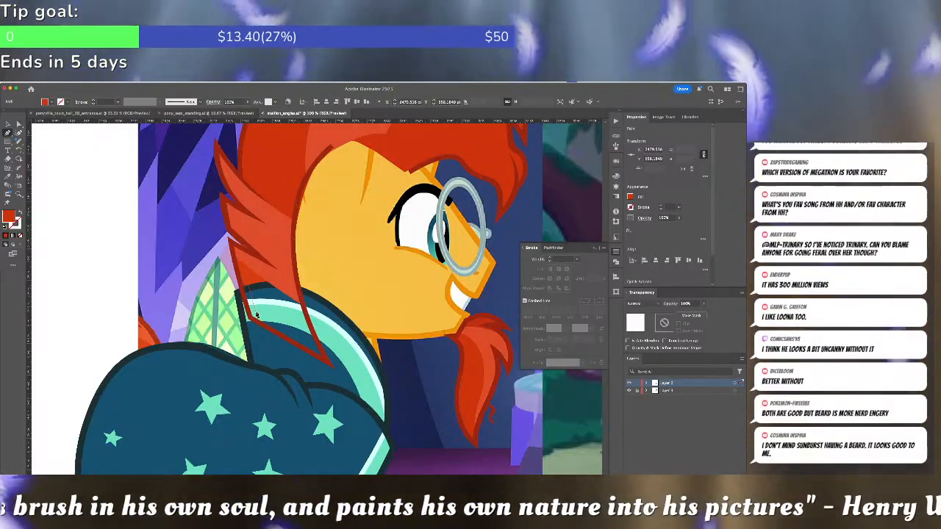
{"action": "left_click", "coordinate": [255, 312]}
{"action": "left_click", "coordinate": [310, 344]}
{"action": "left_click", "coordinate": [294, 289]}
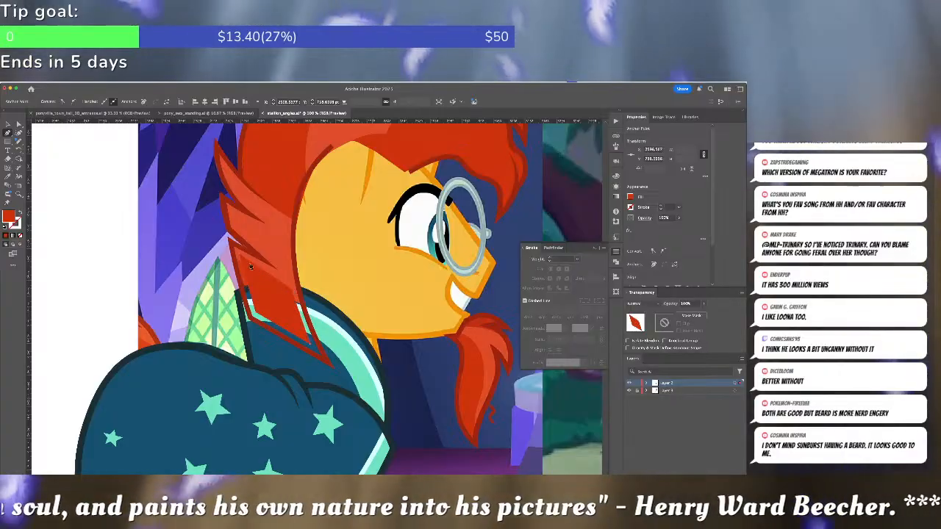
{"action": "left_click", "coordinate": [240, 254]}
Move the bottom lock fill's corners onto the dark outline and bend its face-side edge to follow the line
{"action": "key", "text": "a"}
{"action": "left_click_drag", "start_coordinate": [241, 255], "coordinate": [229, 241]}
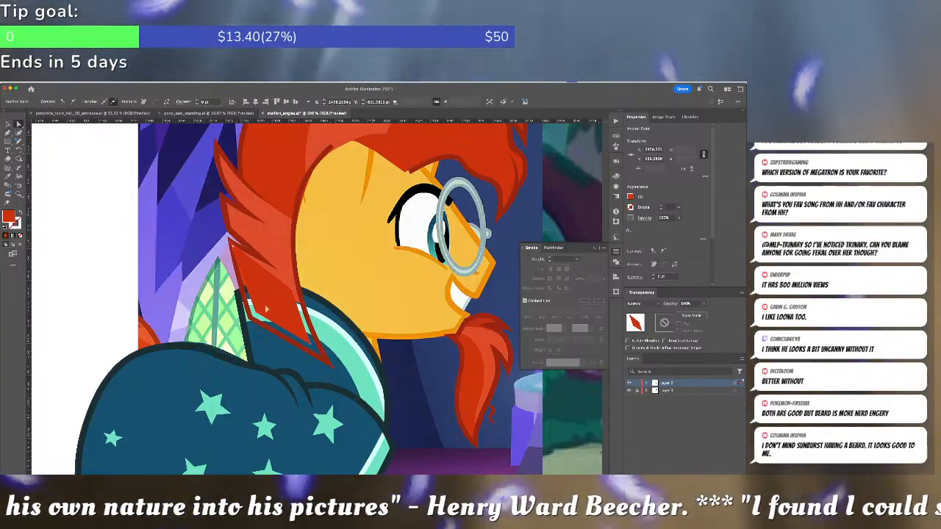
{"action": "left_click_drag", "start_coordinate": [255, 313], "coordinate": [250, 320]}
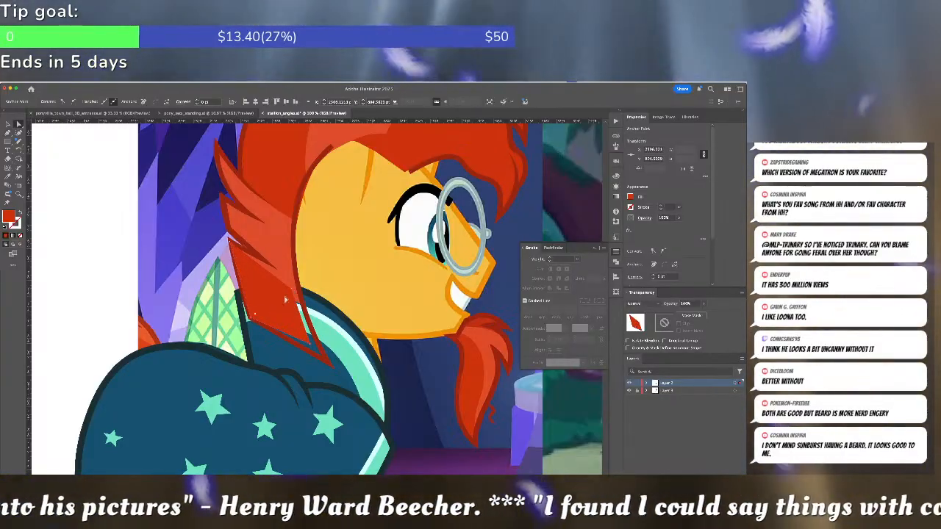
{"action": "left_click_drag", "start_coordinate": [293, 291], "coordinate": [299, 286]}
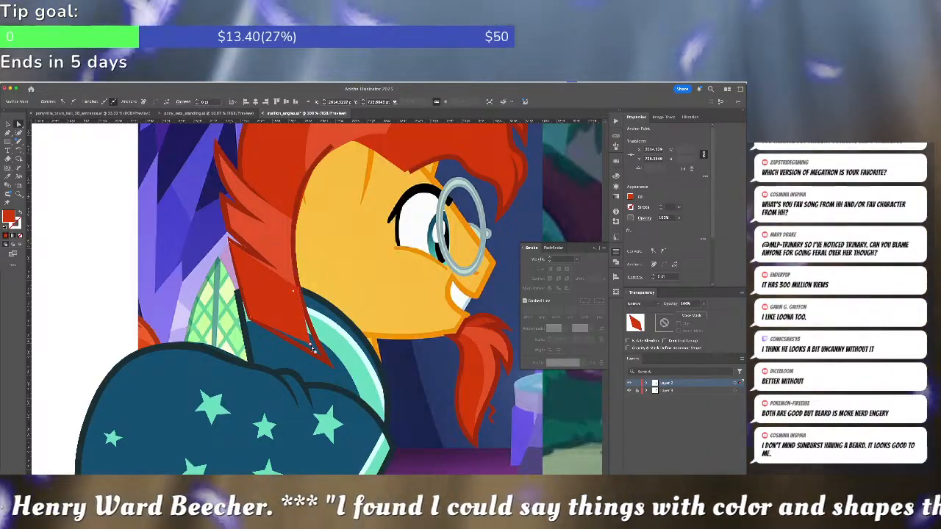
{"action": "left_click_drag", "start_coordinate": [313, 349], "coordinate": [323, 358]}
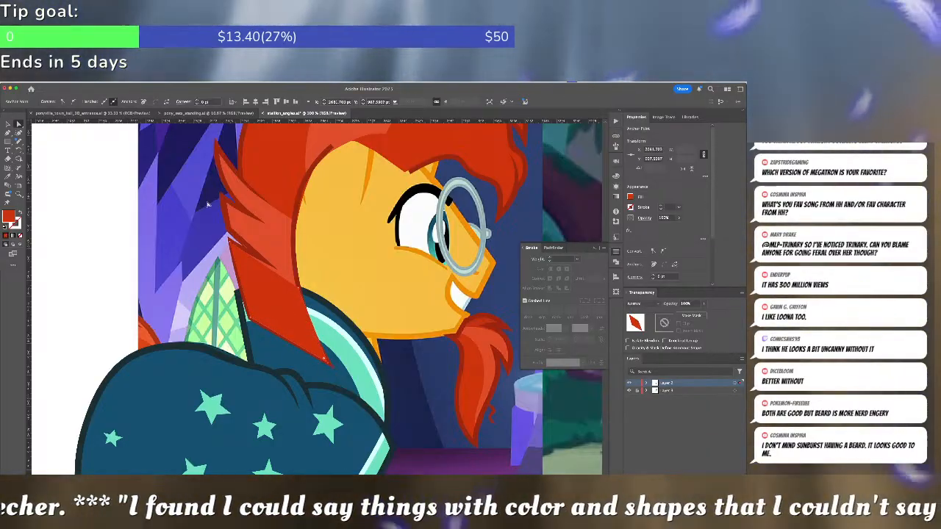
{"action": "left_click", "coordinate": [20, 133]}
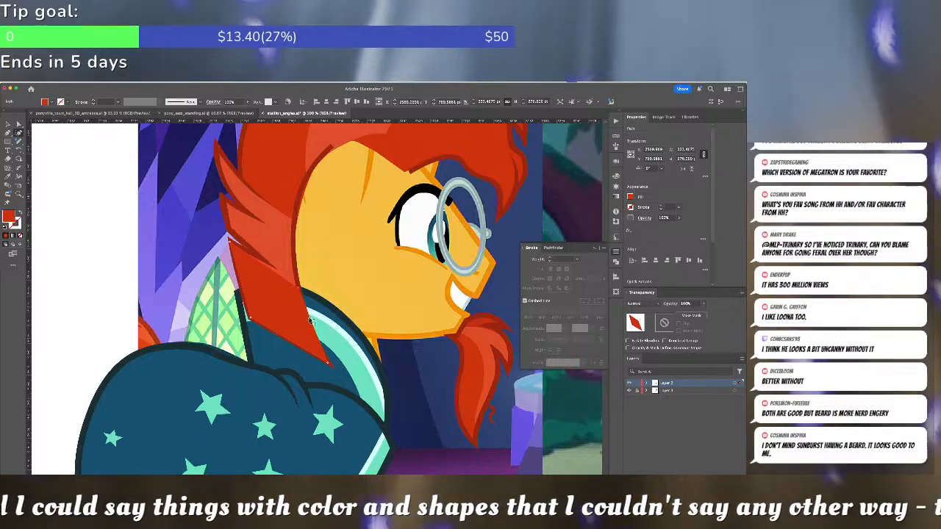
{"action": "key", "text": "a"}
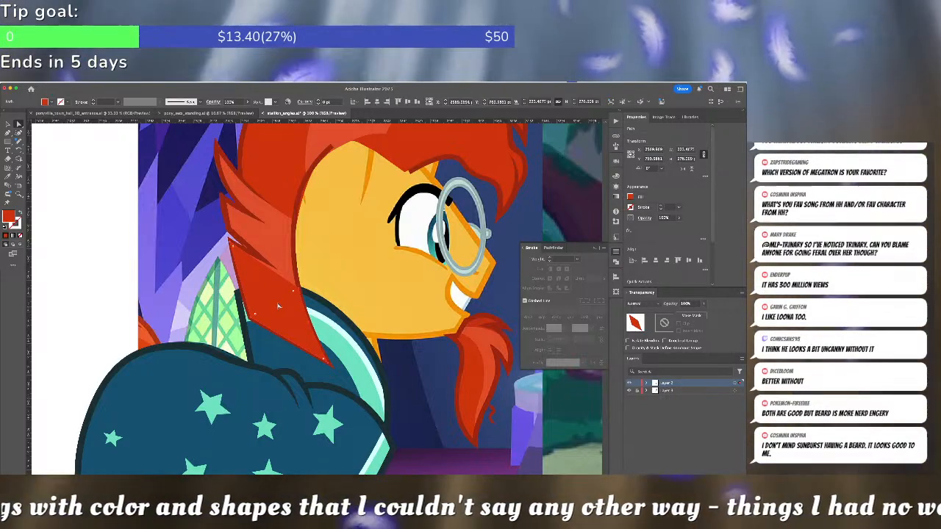
Cut the bottom lock fill, paste it in place beneath the lighter red tuft fill, and deselect it
{"action": "key", "text": "super+x"}
{"action": "left_click", "coordinate": [279, 283]}
{"action": "key", "text": "super+f"}
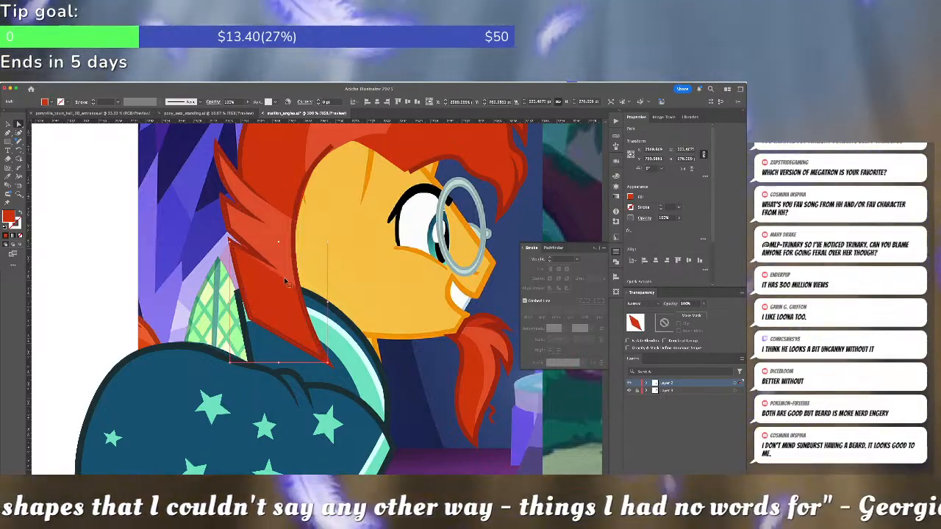
{"action": "key", "text": "super+shift+a"}
Delete the leftover red mane pieces lying on the empty canvas above the reference images
{"action": "scroll", "coordinate": [285, 281], "scroll_direction": "down", "scroll_amount": 3}
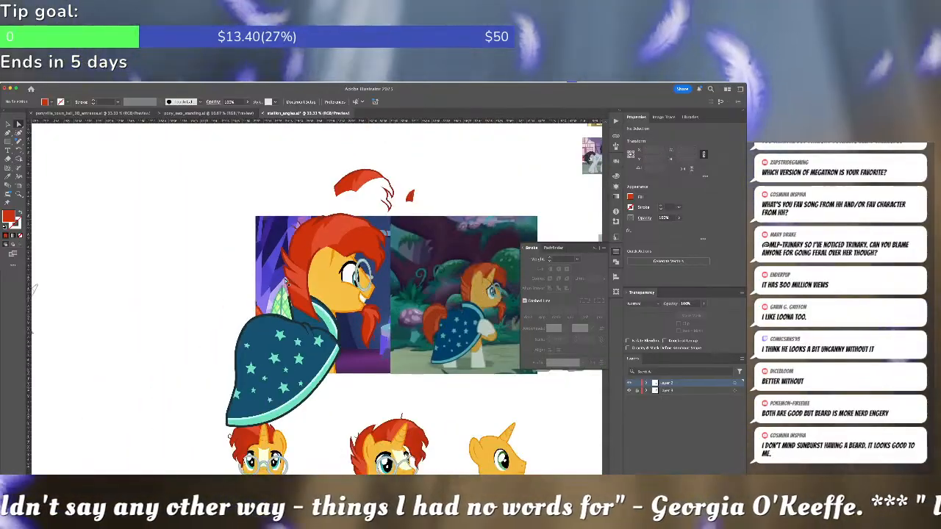
{"action": "left_click", "coordinate": [333, 187]}
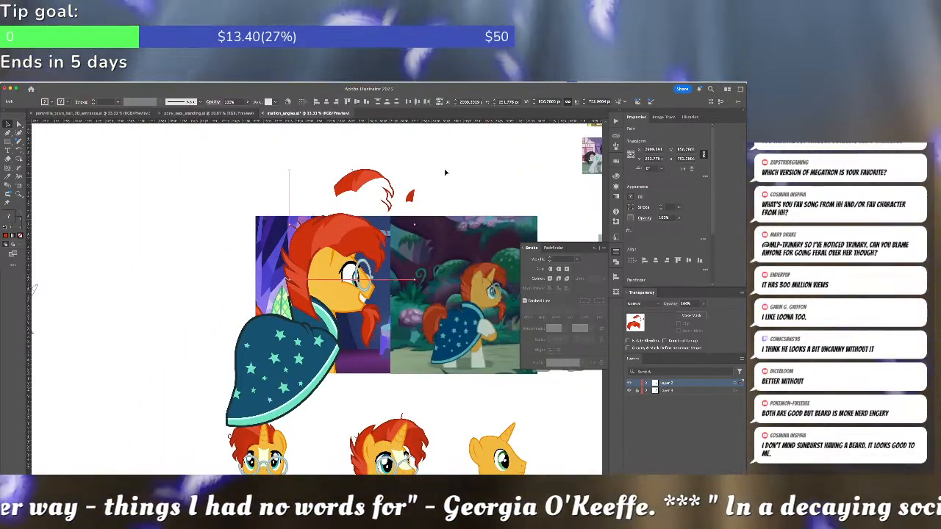
{"action": "key", "text": "Delete"}
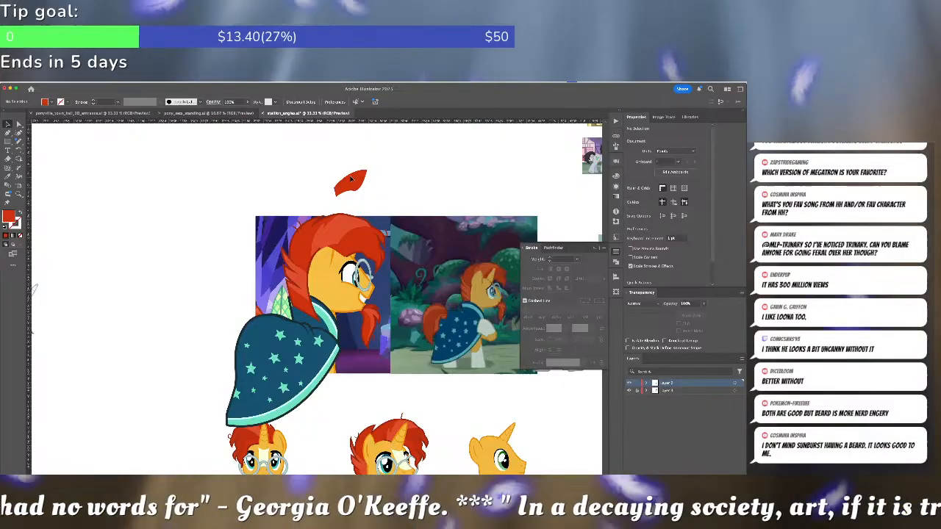
{"action": "left_click", "coordinate": [351, 179]}
{"action": "key", "text": "Delete"}
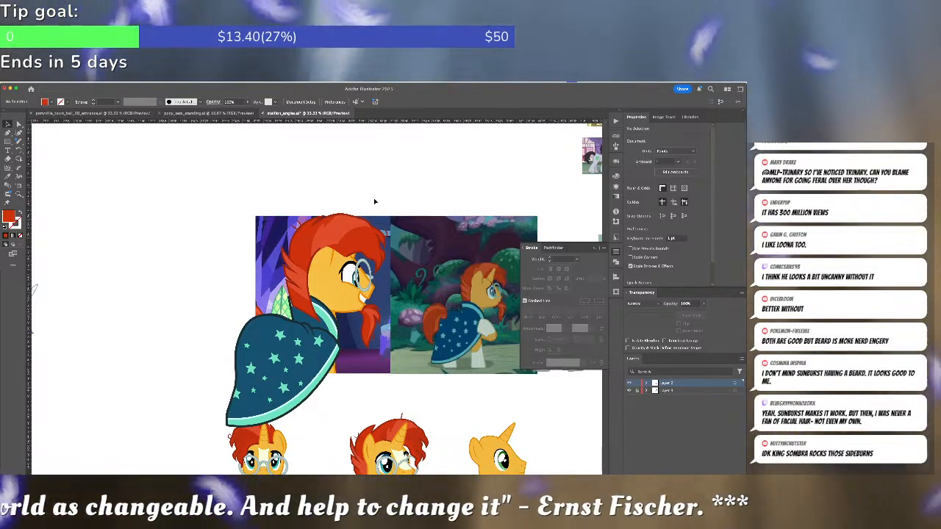
Adjust the lighter mane fill's anchor at the hairline above the forehead, and deselect it
{"action": "left_click", "coordinate": [299, 218]}
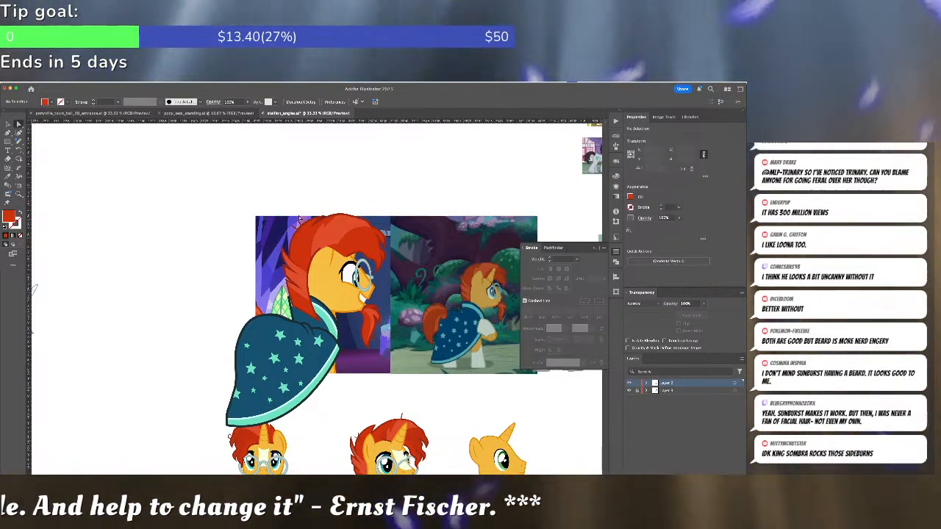
{"action": "scroll", "coordinate": [265, 209], "scroll_direction": "up", "scroll_amount": 3}
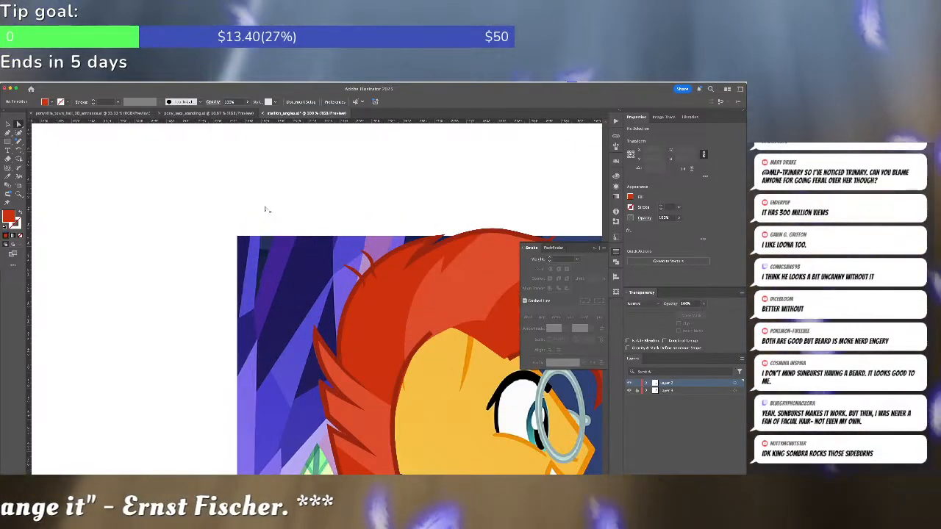
{"action": "scroll", "coordinate": [418, 318], "scroll_direction": "up", "scroll_amount": 1}
{"action": "left_click", "coordinate": [382, 272]}
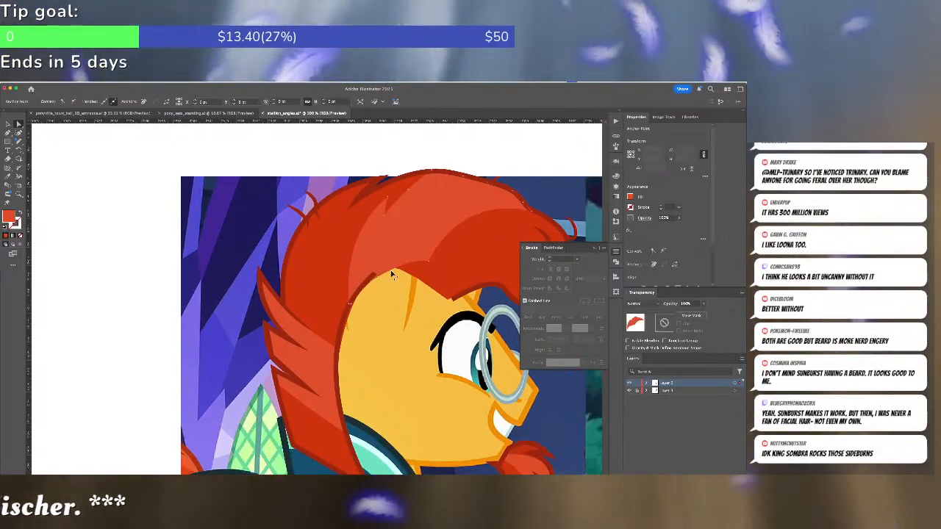
{"action": "left_click", "coordinate": [394, 270]}
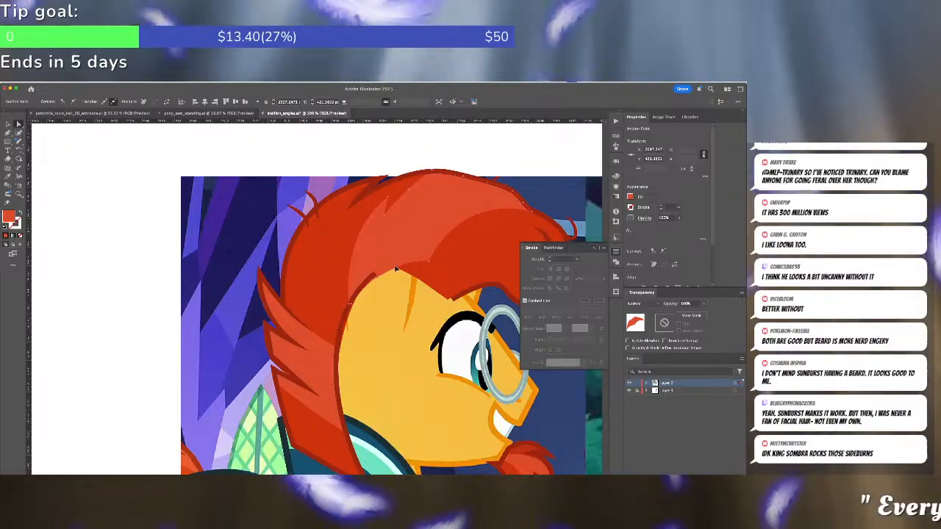
{"action": "key", "text": "super+shift+a"}
Adjust the lighter tuft fill's anchor at the lower notch of the mane behind the face, and deselect it
{"action": "left_click_drag", "start_coordinate": [416, 278], "coordinate": [376, 229]}
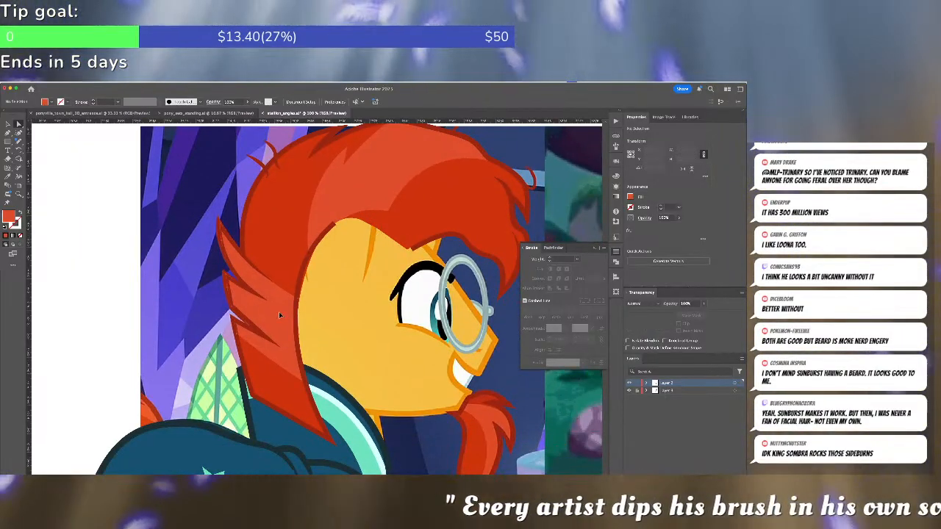
{"action": "left_click", "coordinate": [252, 332]}
{"action": "left_click", "coordinate": [251, 327]}
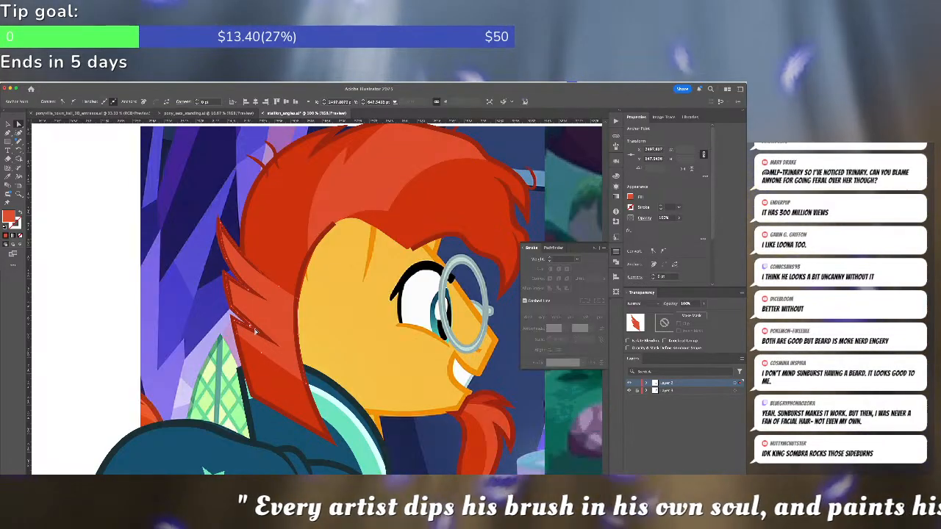
{"action": "key", "text": "super+shift+a"}
{"action": "left_click_drag", "start_coordinate": [358, 294], "coordinate": [323, 333]}
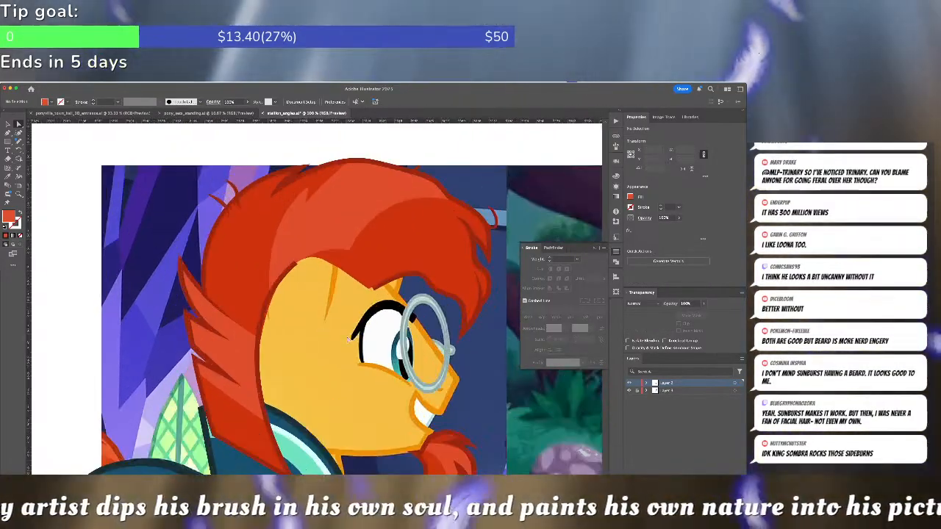
{"action": "left_click_drag", "start_coordinate": [387, 231], "coordinate": [303, 302]}
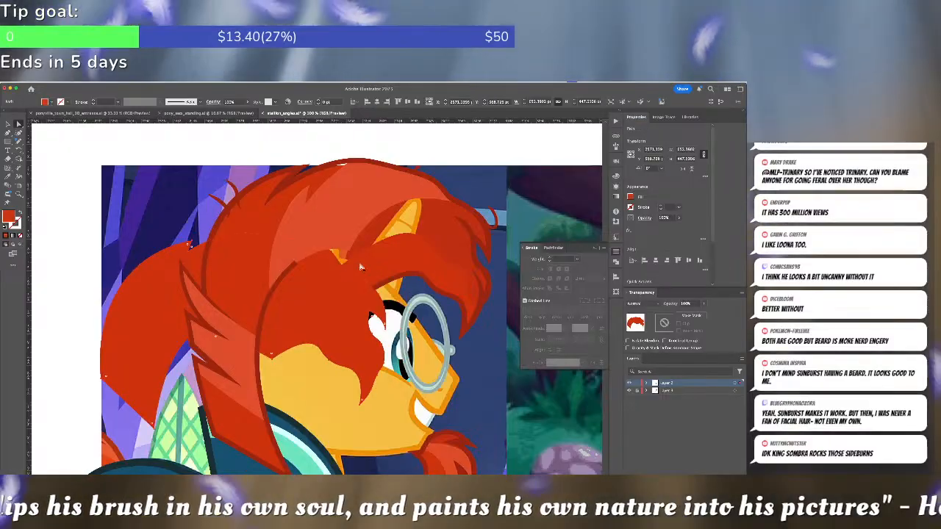
{"action": "key", "text": "super+z"}
{"action": "key", "text": "super+shift+a"}
{"action": "left_click_drag", "start_coordinate": [402, 215], "coordinate": [322, 266]}
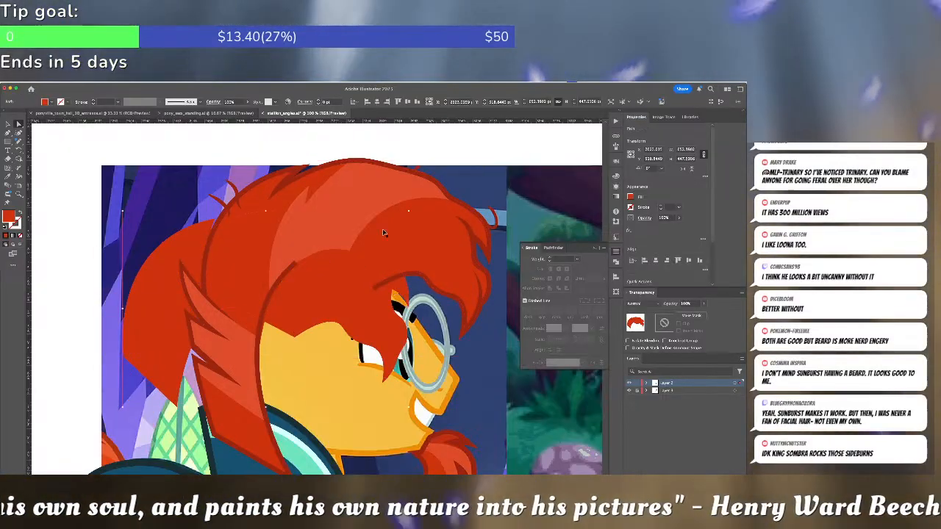
{"action": "key", "text": "super+z"}
{"action": "left_click", "coordinate": [487, 162]}
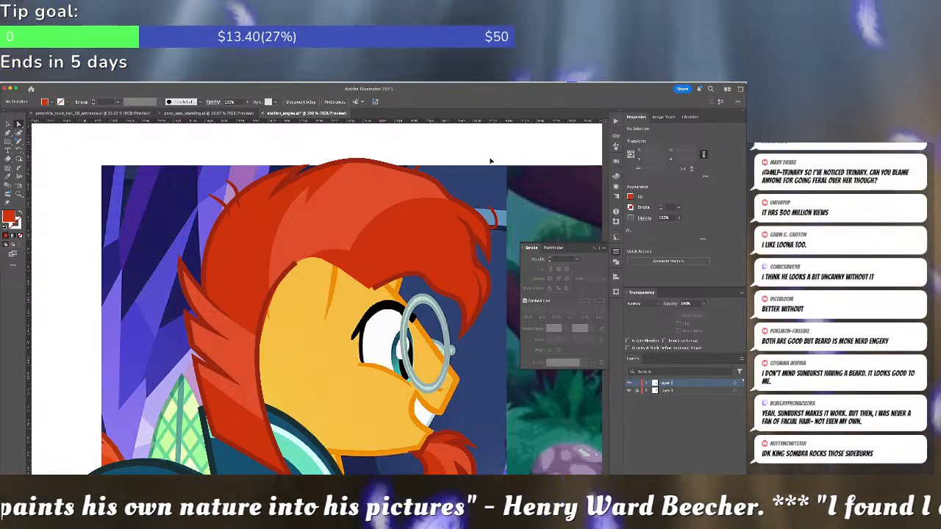
Draw a curved stray hair rising from the top of the mane, using the dark red outline style
{"action": "left_click_drag", "start_coordinate": [510, 152], "coordinate": [437, 216]}
{"action": "scroll", "coordinate": [450, 247], "scroll_direction": "up", "scroll_amount": 2}
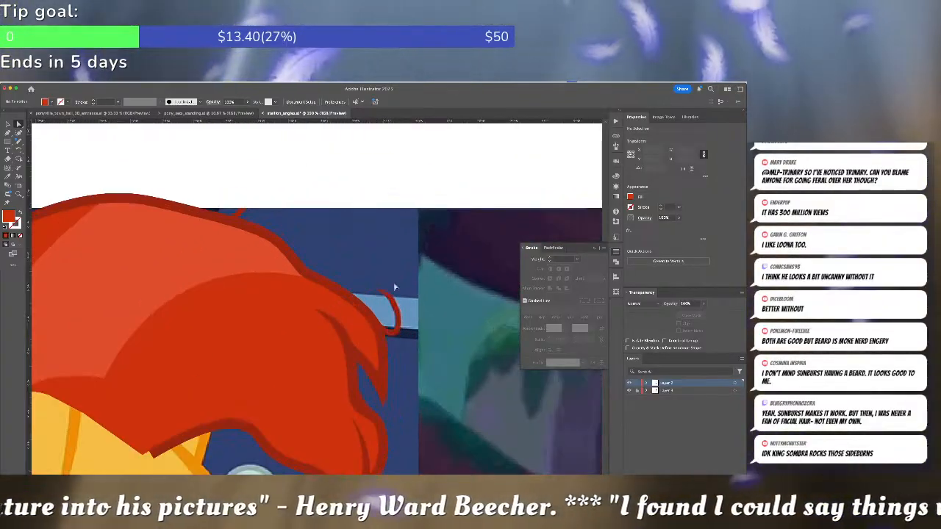
{"action": "left_click", "coordinate": [368, 312]}
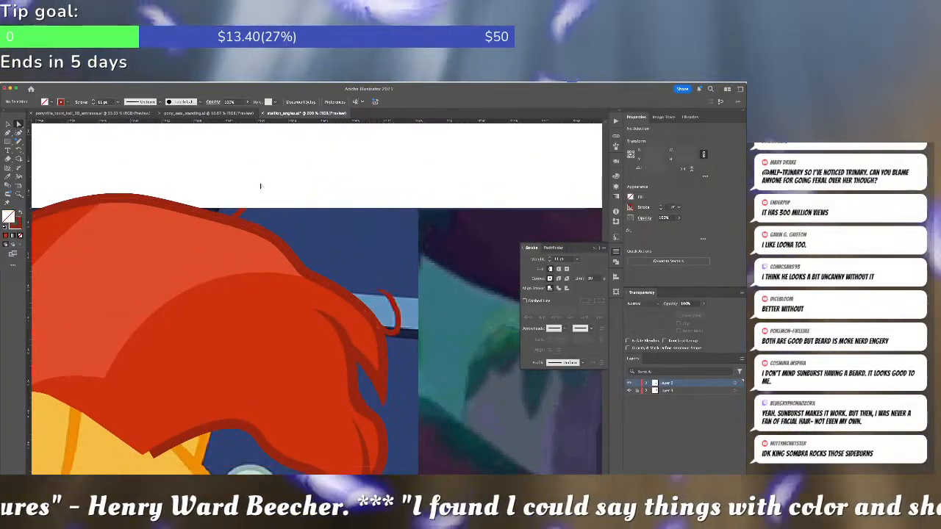
{"action": "key", "text": "p"}
{"action": "left_click", "coordinate": [235, 221]}
{"action": "left_click_drag", "start_coordinate": [283, 181], "coordinate": [312, 187]}
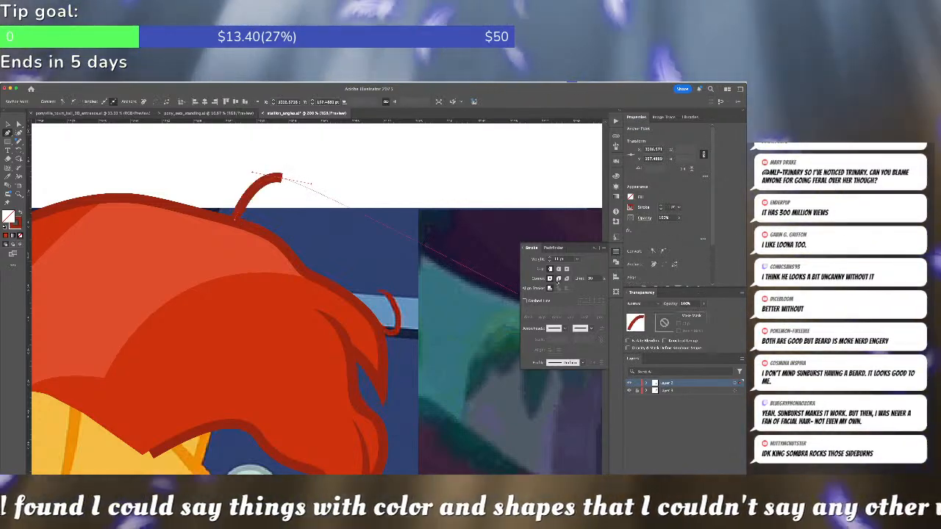
Set the upper stray hair's stroke weight to 9 pt, apply a tapered width profile, and deselect it
{"action": "left_click", "coordinate": [550, 261]}
{"action": "left_click", "coordinate": [550, 261]}
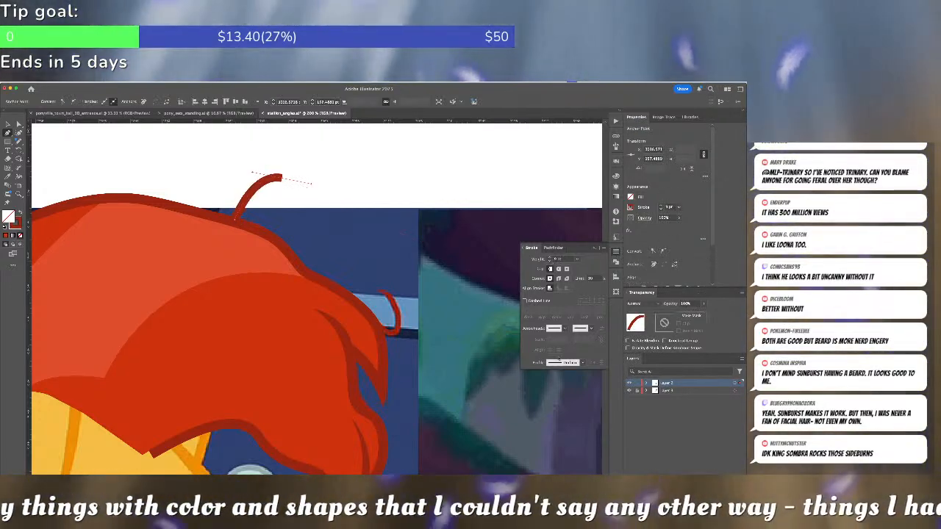
{"action": "left_click", "coordinate": [560, 362]}
{"action": "scroll", "coordinate": [572, 429], "scroll_direction": "down", "scroll_amount": 1}
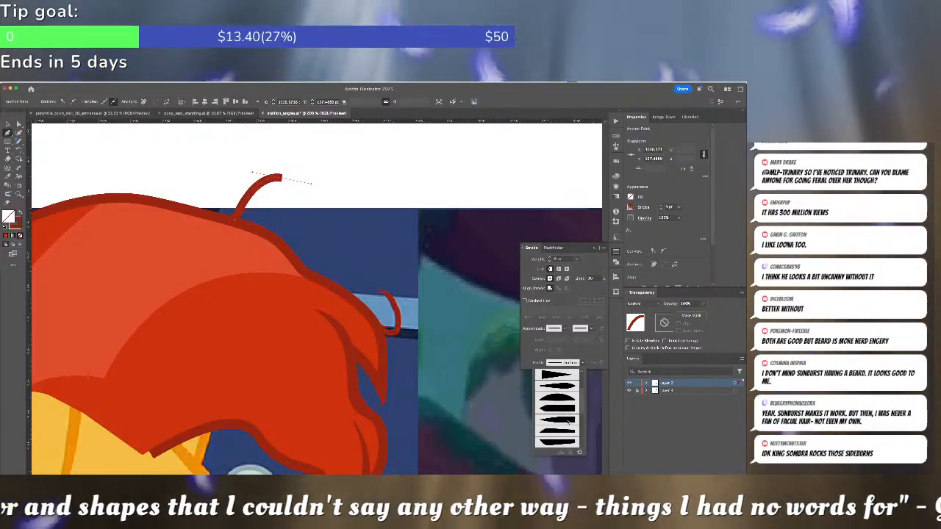
{"action": "left_click", "coordinate": [568, 421]}
{"action": "key", "text": "ctrl+shift+a"}
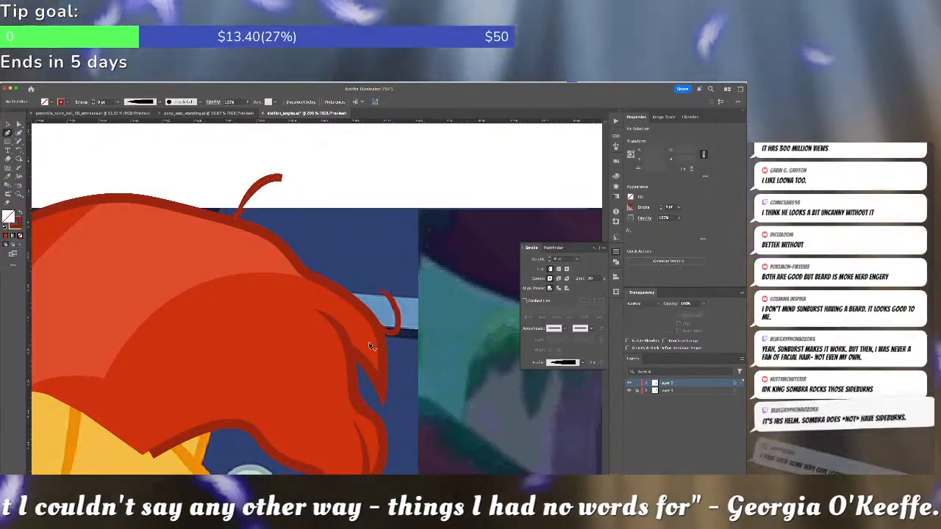
Draw a curved stray hair at the front edge of the mane, with a thicker stroke and a tapered width profile
{"action": "left_click", "coordinate": [381, 326]}
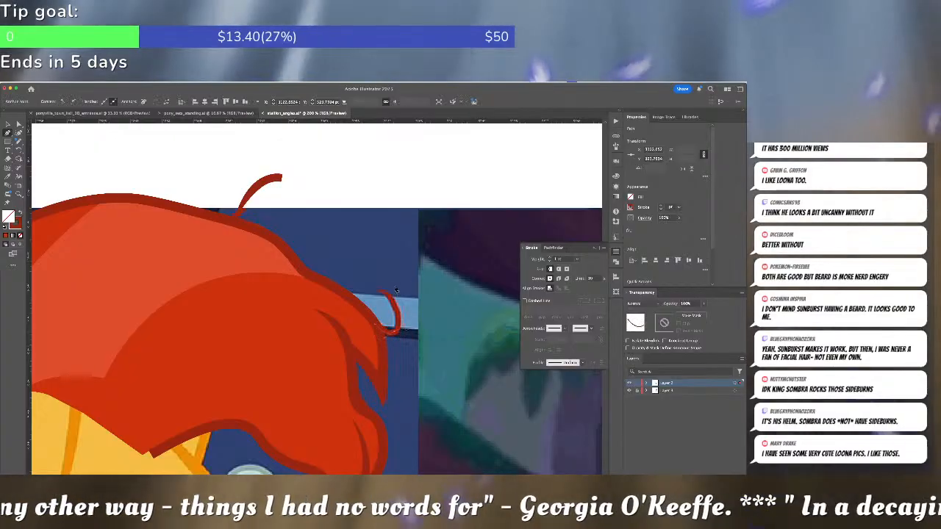
{"action": "left_click_drag", "start_coordinate": [380, 287], "coordinate": [370, 280]}
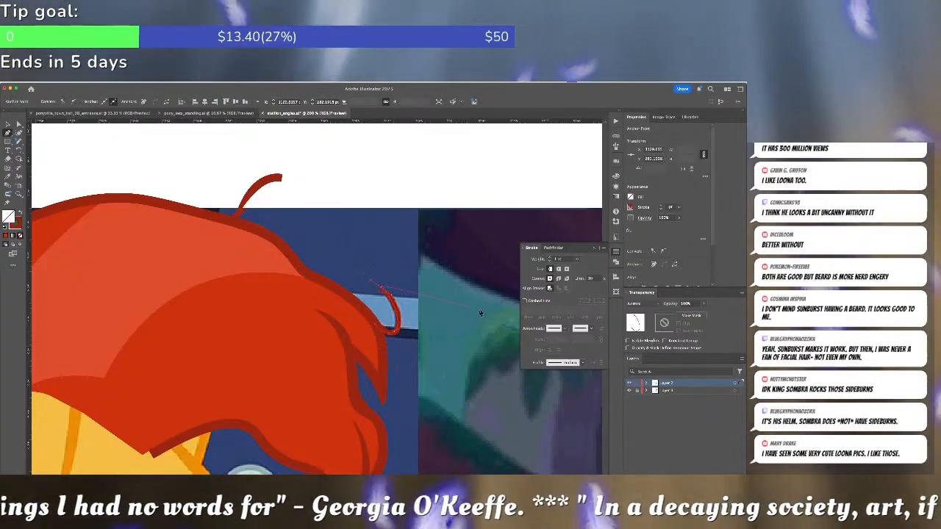
{"action": "left_click", "coordinate": [550, 258]}
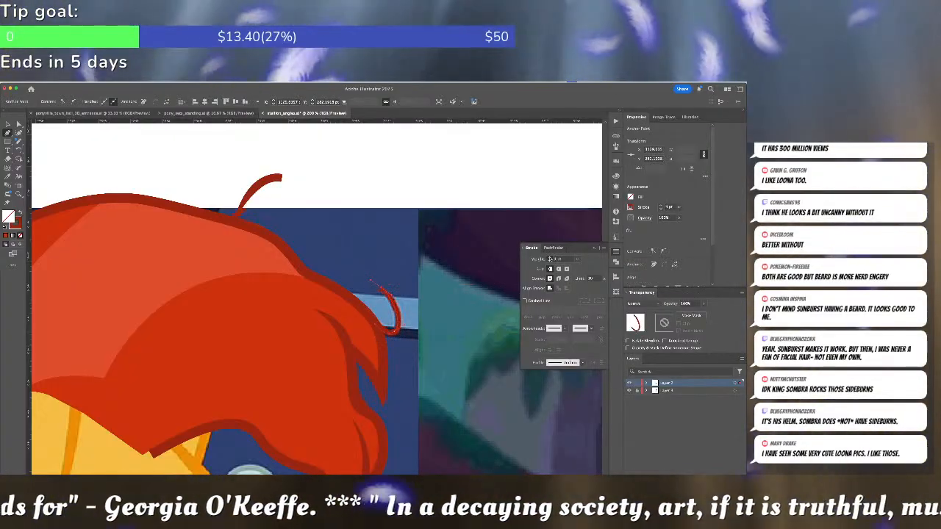
{"action": "left_click", "coordinate": [550, 259]}
{"action": "left_click", "coordinate": [550, 260]}
{"action": "left_click", "coordinate": [550, 261]}
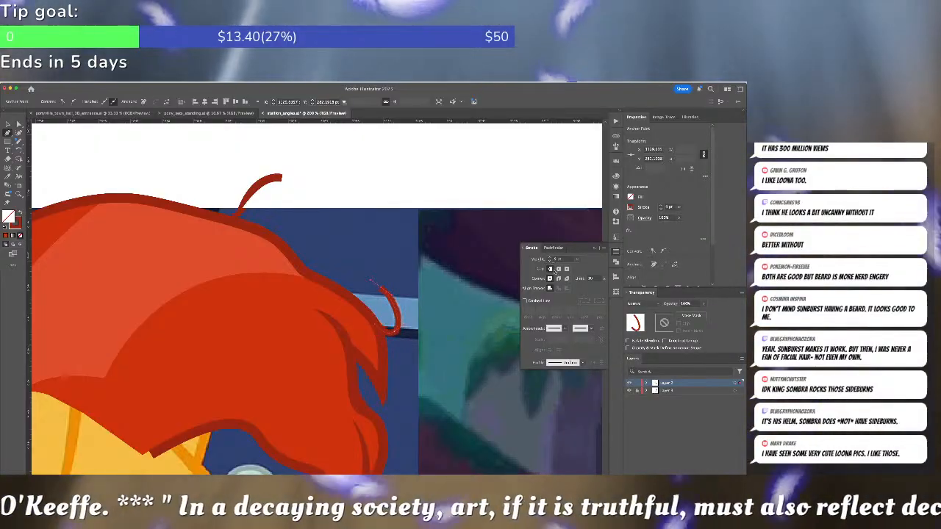
{"action": "left_click", "coordinate": [565, 362]}
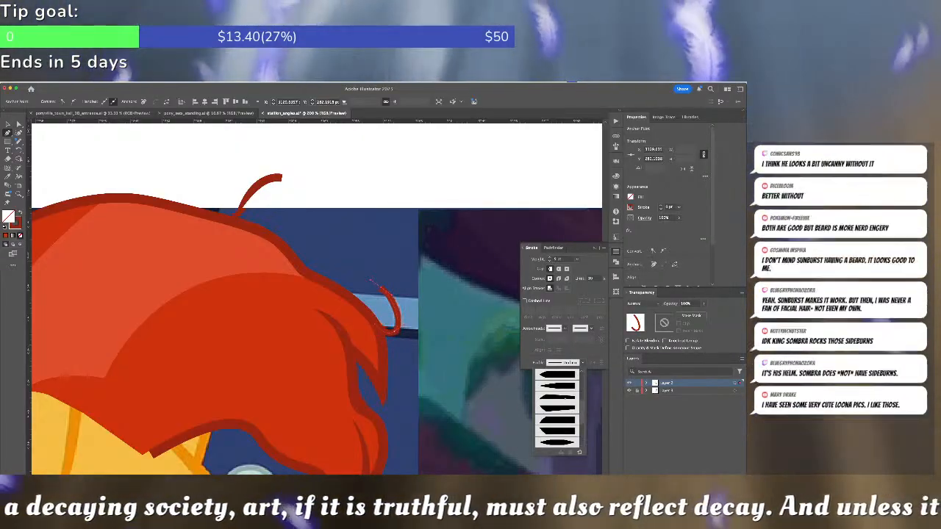
{"action": "left_click", "coordinate": [562, 386]}
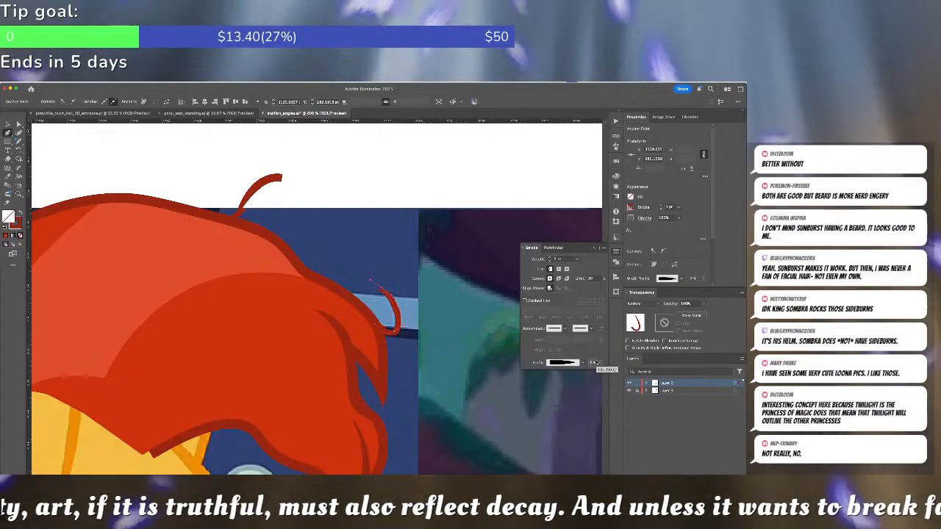
{"action": "left_click", "coordinate": [449, 322]}
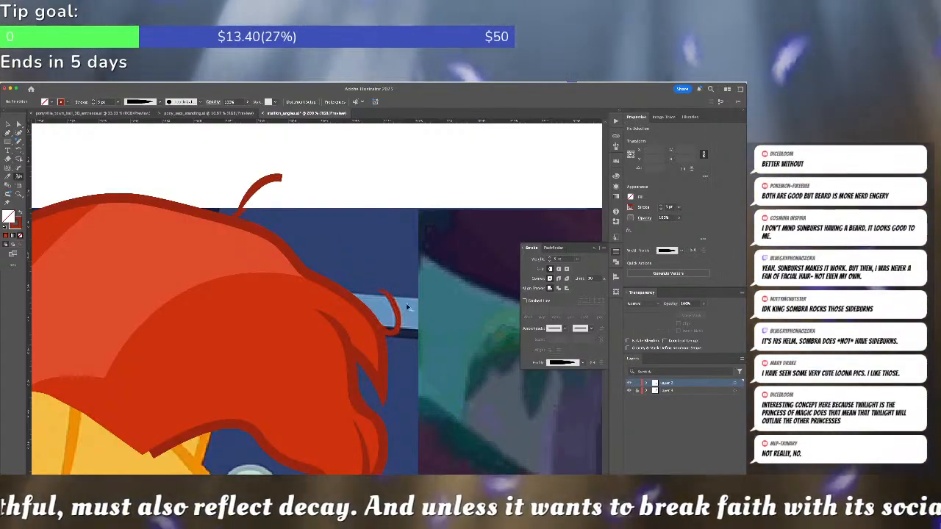
Flip the tapered width profile of the stray hair at the top of the mane, and deselect it
{"action": "left_click", "coordinate": [278, 181]}
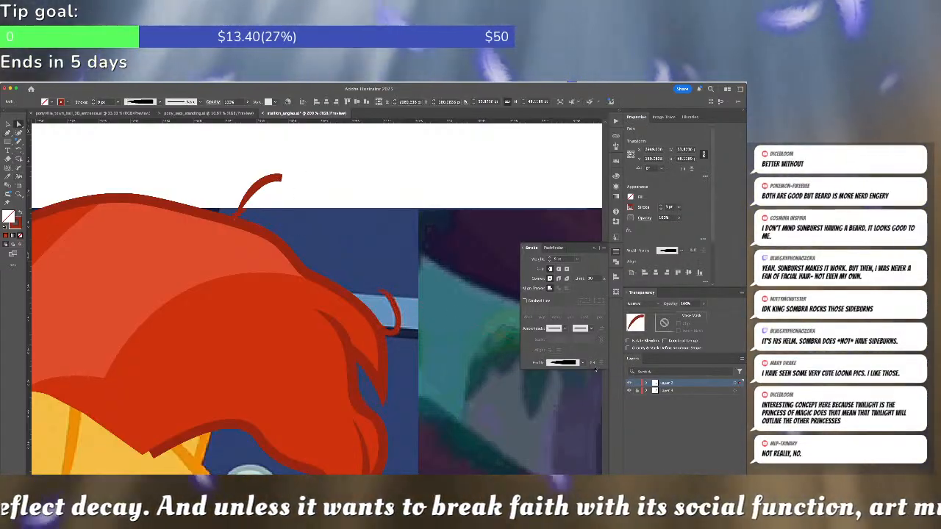
{"action": "left_click", "coordinate": [431, 283]}
{"action": "scroll", "coordinate": [431, 283], "scroll_direction": "down", "scroll_amount": 10}
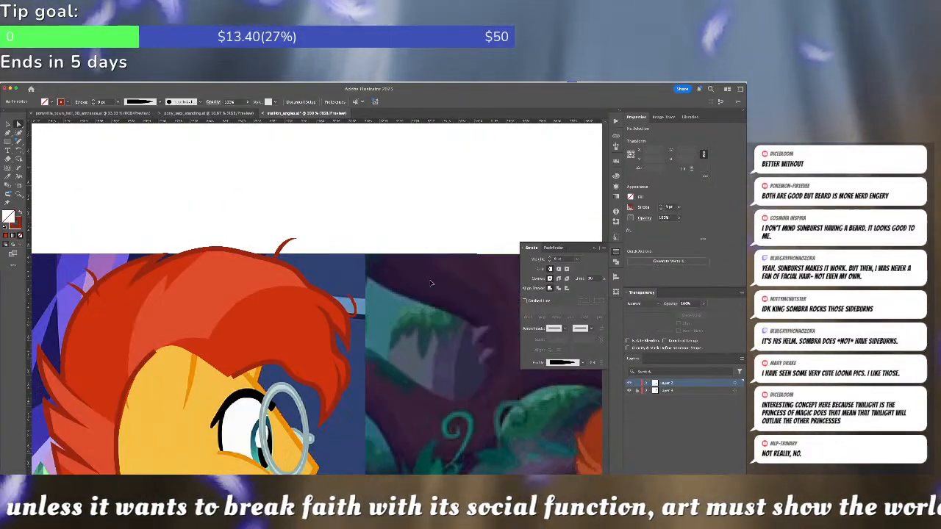
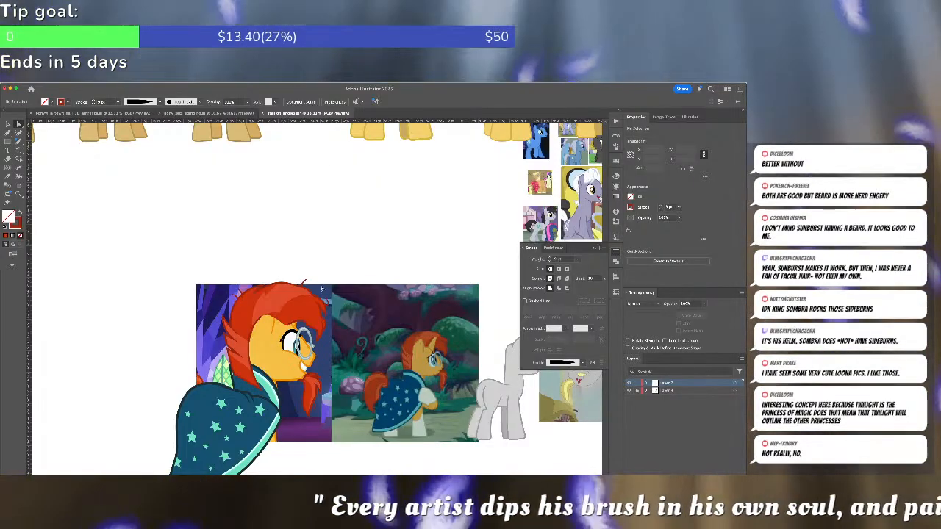
{"action": "key", "text": "v"}
{"action": "scroll", "coordinate": [351, 358], "scroll_direction": "up", "scroll_amount": 1}
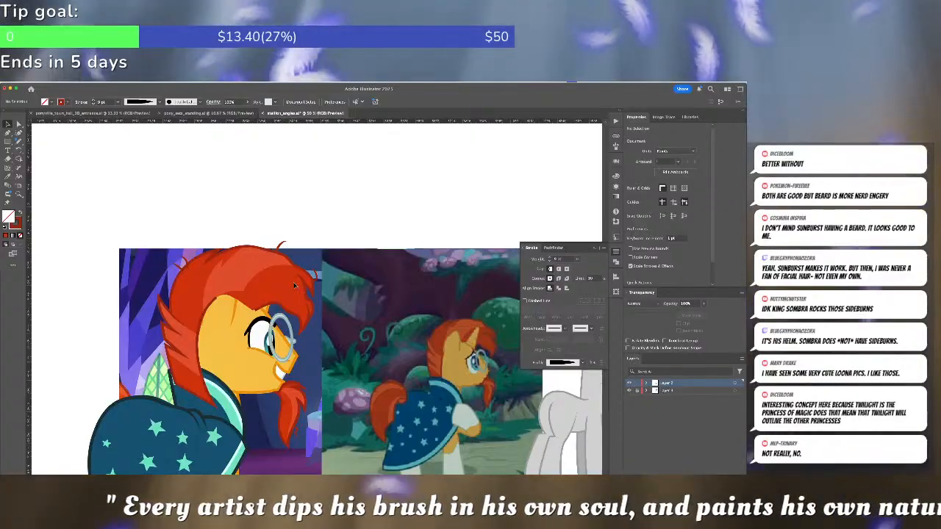
{"action": "left_click", "coordinate": [296, 285]}
{"action": "left_click_drag", "start_coordinate": [363, 291], "coordinate": [301, 226]}
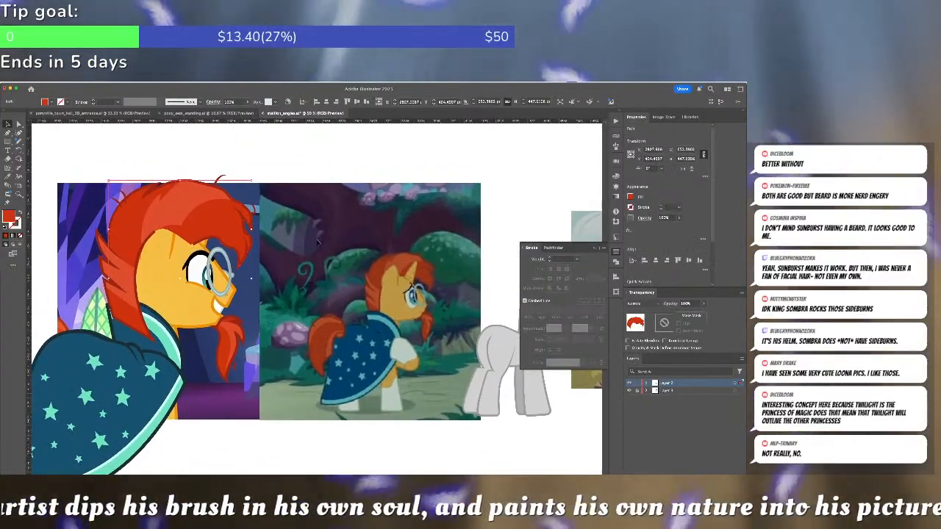
{"action": "left_click", "coordinate": [318, 261]}
Trace the rough outline of the reference beard from the chin around its front locks to the lower tip and back
{"action": "key", "text": "a"}
{"action": "left_click", "coordinate": [237, 264]}
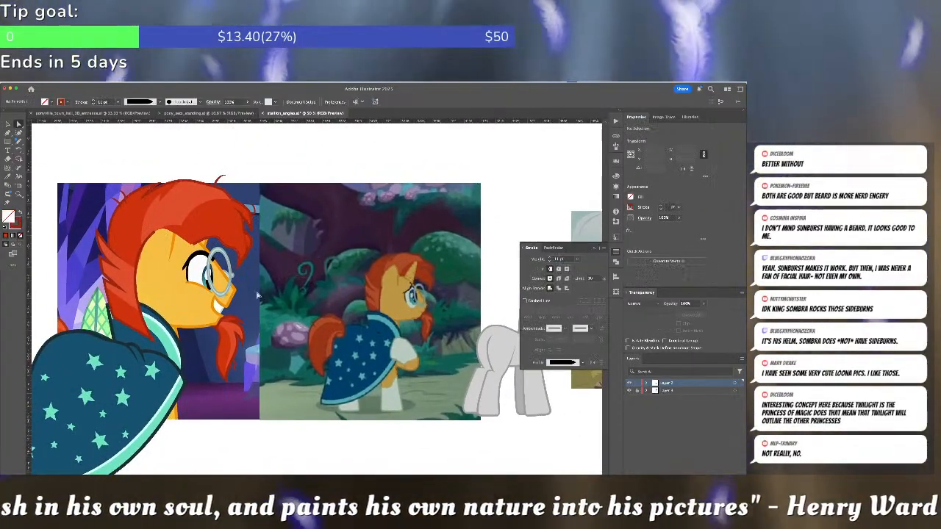
{"action": "scroll", "coordinate": [251, 323], "scroll_direction": "up", "scroll_amount": 2}
{"action": "left_click_drag", "start_coordinate": [251, 324], "coordinate": [414, 326]}
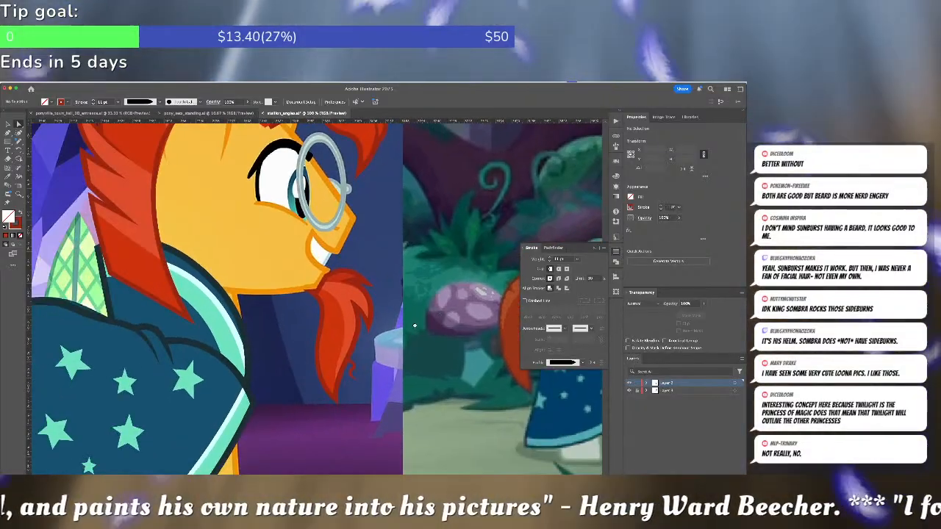
{"action": "left_click", "coordinate": [318, 294]}
{"action": "left_click_drag", "start_coordinate": [333, 277], "coordinate": [341, 267]}
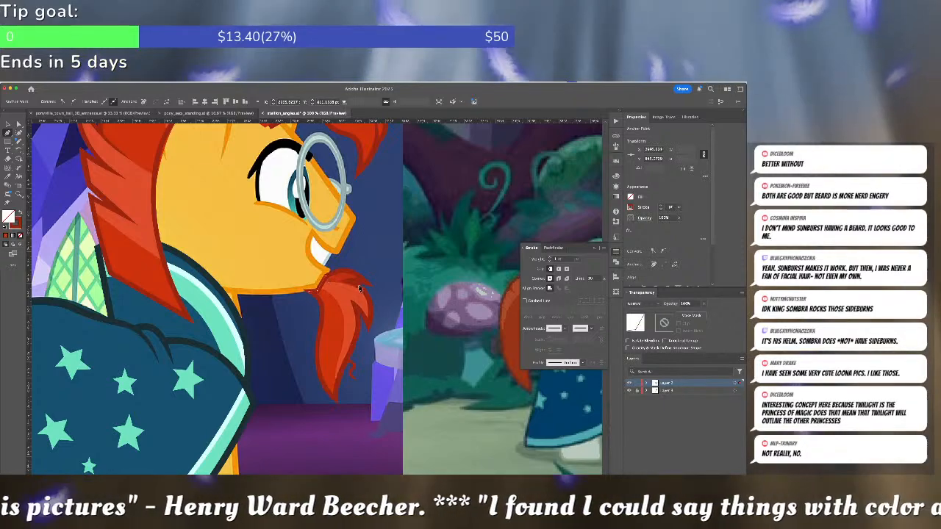
{"action": "left_click", "coordinate": [352, 285]}
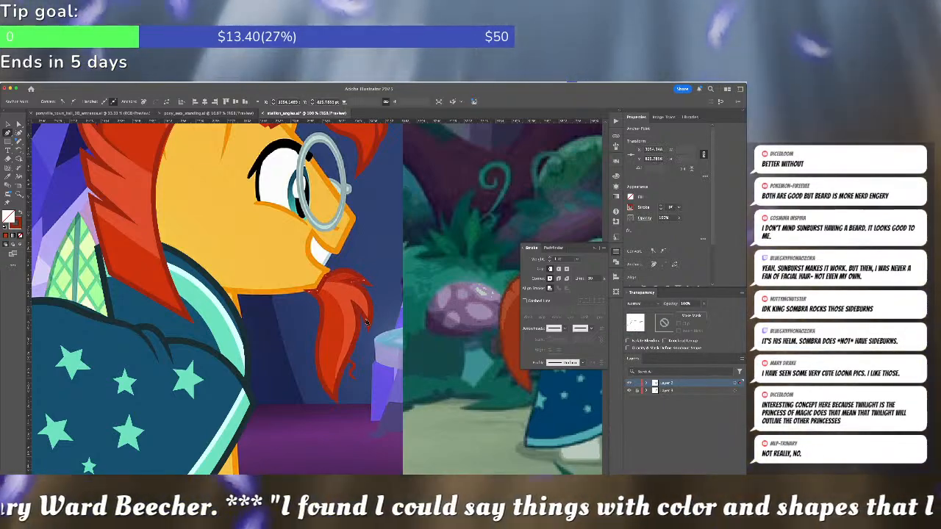
{"action": "left_click", "coordinate": [369, 324]}
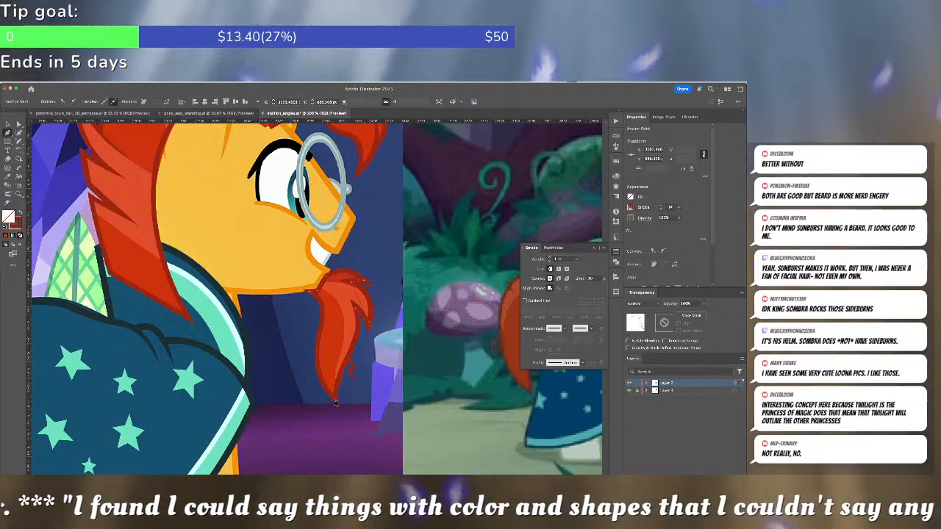
{"action": "left_click", "coordinate": [335, 400]}
{"action": "left_click", "coordinate": [310, 293]}
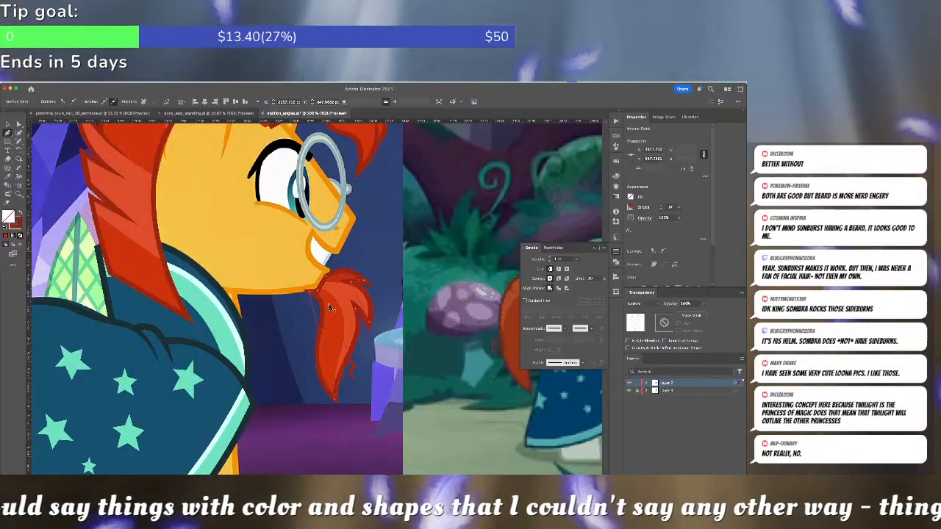
Curve the beard outline's segments along its back, top and front lock to follow the reference
{"action": "left_click", "coordinate": [19, 133]}
{"action": "left_click_drag", "start_coordinate": [324, 363], "coordinate": [322, 380]}
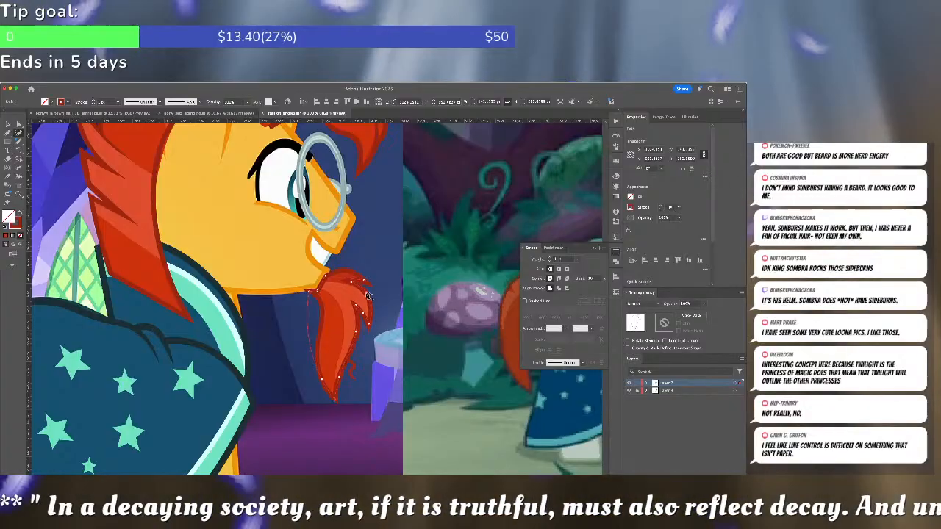
{"action": "left_click", "coordinate": [367, 285]}
{"action": "left_click_drag", "start_coordinate": [345, 280], "coordinate": [348, 270]}
{"action": "left_click_drag", "start_coordinate": [309, 306], "coordinate": [326, 307]}
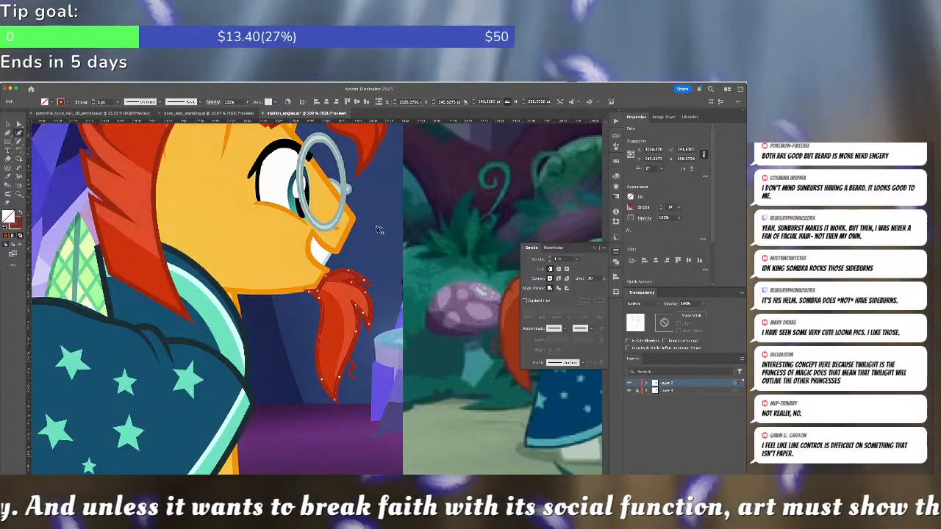
Apply the forelock outline's 11 pt dark red stroke and the lower mane's red fill to the beard shape
{"action": "key", "text": "i"}
{"action": "left_click", "coordinate": [362, 165]}
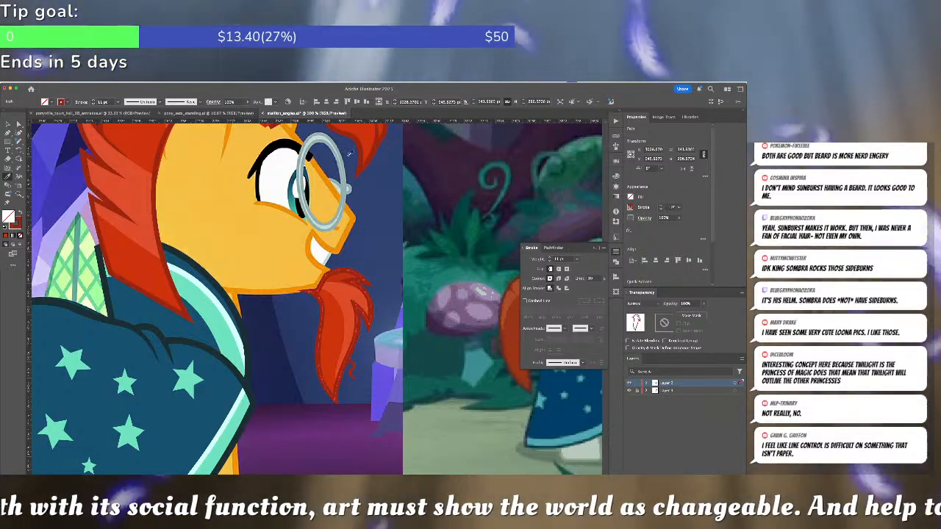
{"action": "left_click", "coordinate": [133, 256]}
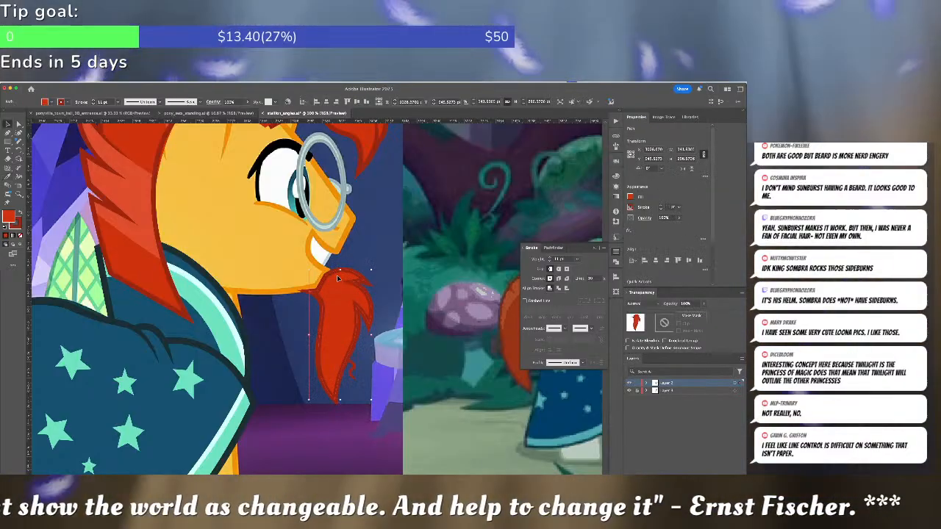
Move the filled beard shape straight down to uncover the upper part of the reference beard
{"action": "key", "text": "v"}
{"action": "key", "text": "shift+Down"}
{"action": "key", "text": "shift+Down"}
{"action": "key", "text": "shift+Down"}
{"action": "key", "text": "shift+Down"}
{"action": "key", "text": "shift+Down"}
{"action": "key", "text": "shift+Down"}
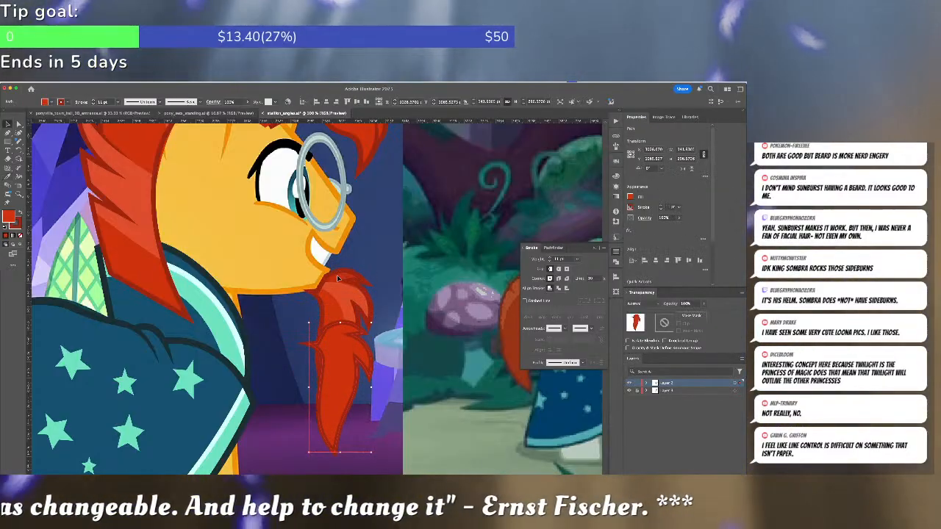
Adjust the anchors of the beard shape's upper front lock at its tip and inner notch, and deselect it
{"action": "key", "text": "a"}
{"action": "scroll", "coordinate": [358, 335], "scroll_direction": "up", "scroll_amount": 5}
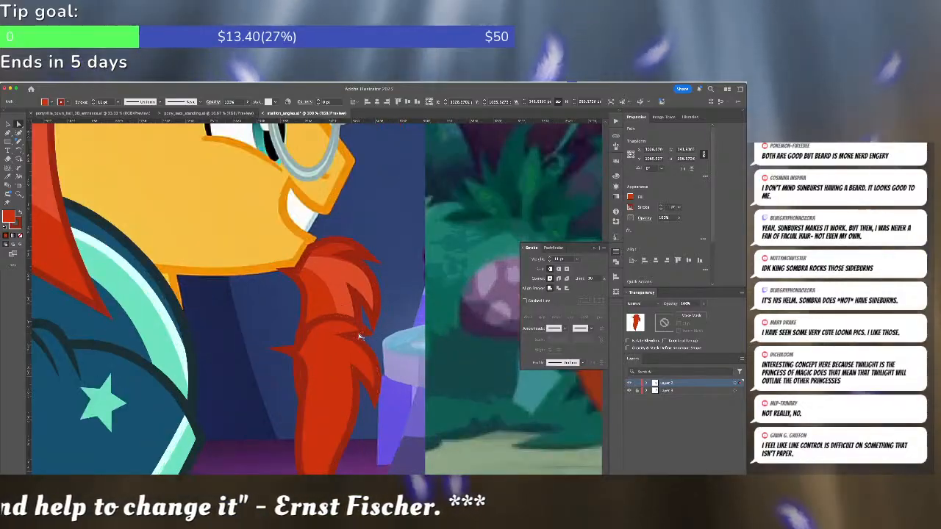
{"action": "left_click_drag", "start_coordinate": [376, 333], "coordinate": [374, 331]}
{"action": "left_click", "coordinate": [378, 335]}
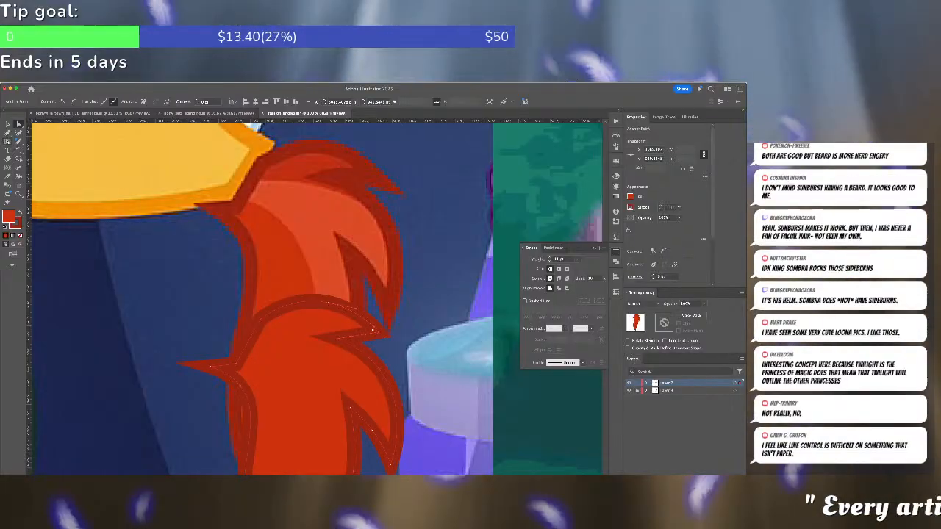
{"action": "left_click", "coordinate": [18, 133]}
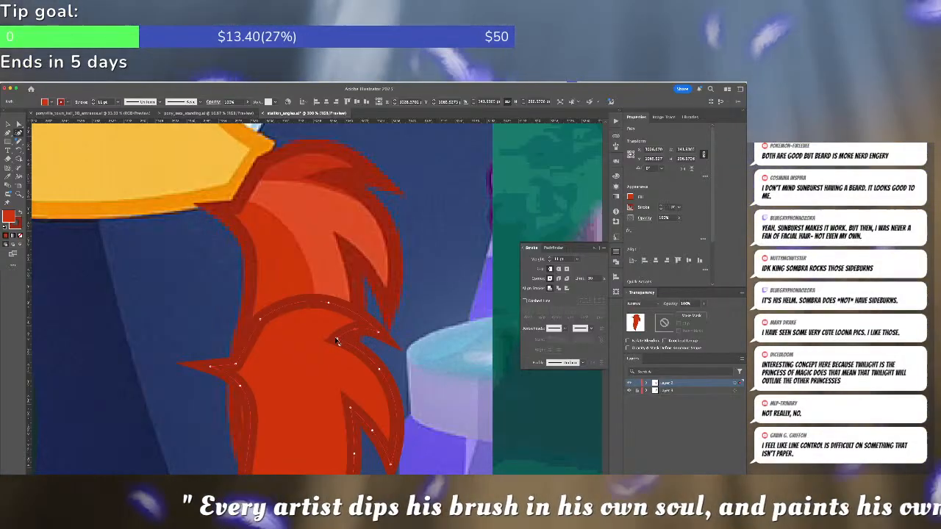
{"action": "left_click_drag", "start_coordinate": [336, 339], "coordinate": [331, 339]}
{"action": "key", "text": "super+shift+a"}
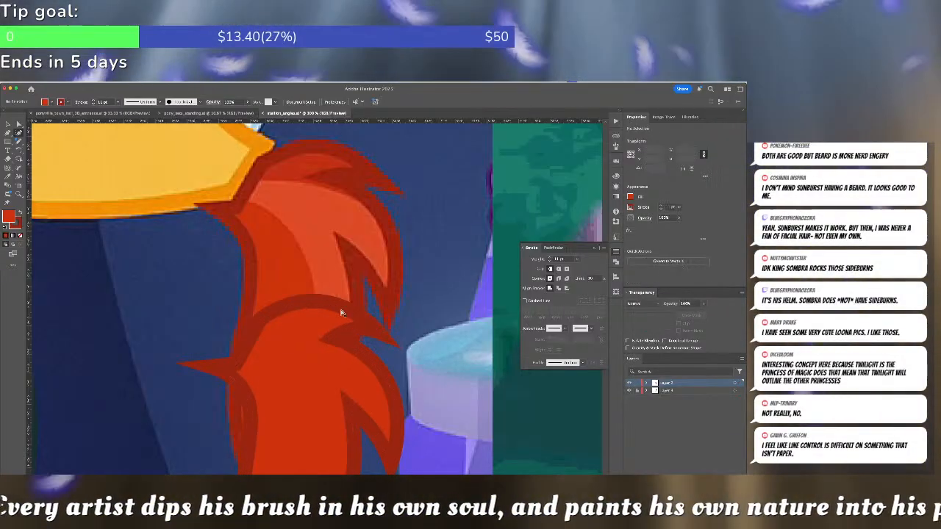
Move the beard shape horizontally away from the face, clear of the reference beard, and deselect it
{"action": "scroll", "coordinate": [340, 312], "scroll_direction": "down", "scroll_amount": 5}
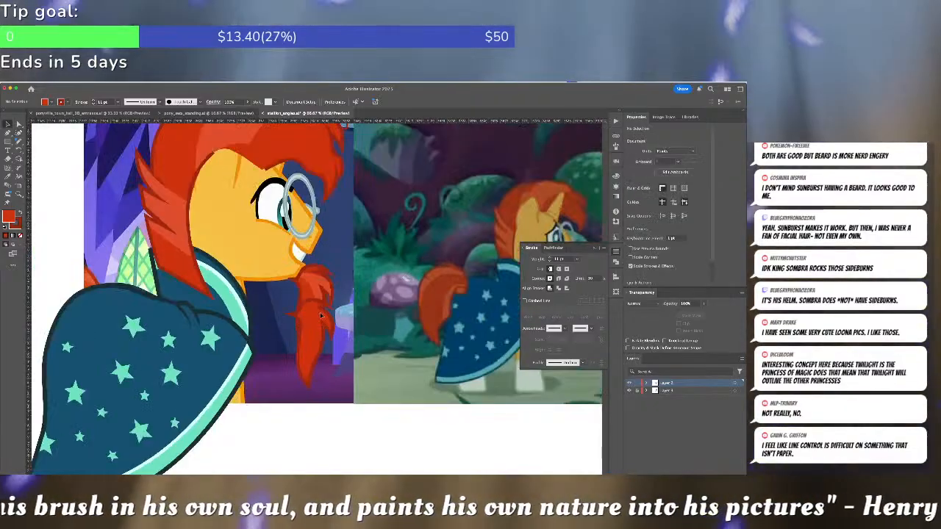
{"action": "left_click", "coordinate": [321, 315]}
{"action": "key", "text": "shift+Right"}
{"action": "key", "text": "shift+Right"}
{"action": "key", "text": "shift+Right"}
{"action": "key", "text": "shift+Right"}
{"action": "key", "text": "shift+Right"}
{"action": "key", "text": "shift+Right"}
{"action": "key", "text": "shift+Right"}
{"action": "key", "text": "shift+Right"}
{"action": "key", "text": "shift+Right"}
{"action": "key", "text": "shift+Right"}
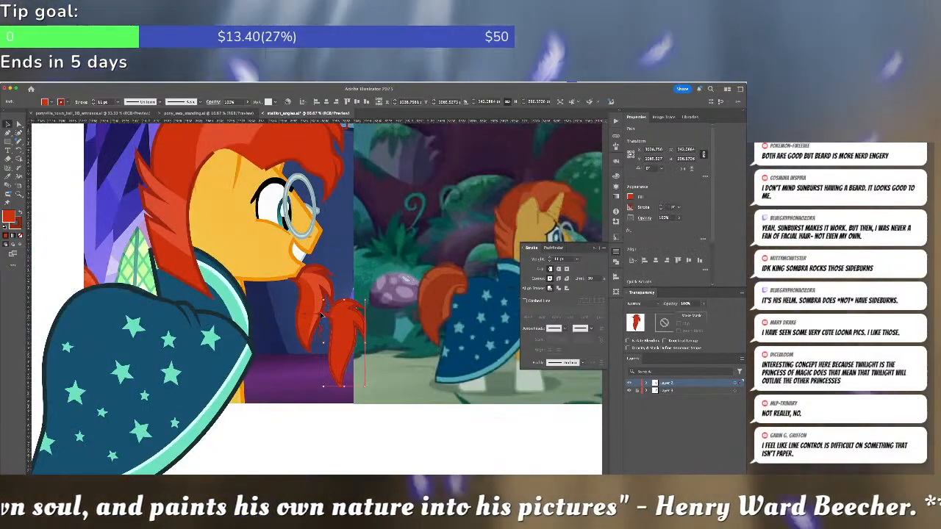
{"action": "key", "text": "shift+Right"}
{"action": "key", "text": "shift+Right"}
{"action": "key", "text": "shift+Right"}
{"action": "key", "text": "shift+Right"}
{"action": "key", "text": "shift+Right"}
{"action": "key", "text": "shift+Right"}
{"action": "key", "text": "shift+Right"}
{"action": "key", "text": "shift+Right"}
{"action": "key", "text": "shift+Right"}
{"action": "key", "text": "shift+Right"}
{"action": "key", "text": "super+shift+a"}
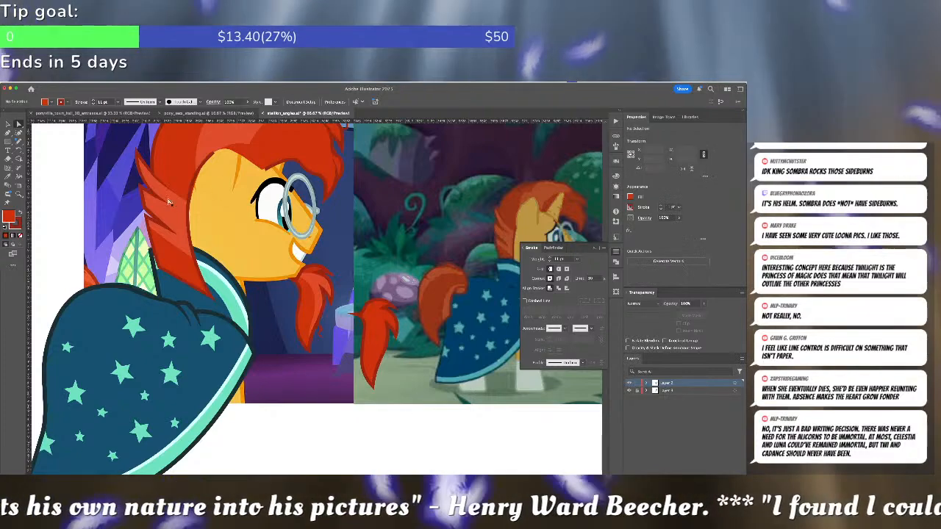
Trace a detail shape over the reference beard from the chin to its tip and front locks, filled dark red without a stroke
{"action": "left_click", "coordinate": [171, 203]}
{"action": "left_click", "coordinate": [174, 206]}
{"action": "key", "text": "super+shift+a"}
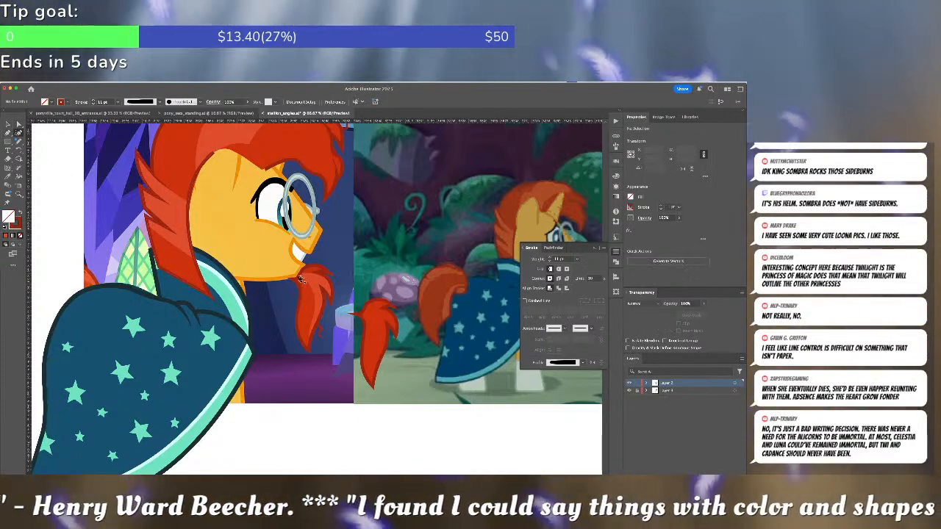
{"action": "left_click", "coordinate": [299, 278]}
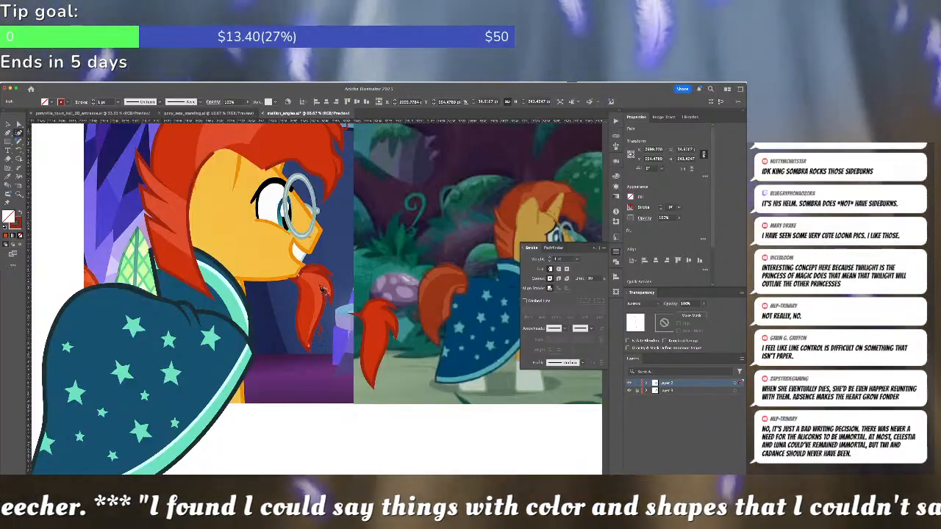
{"action": "left_click", "coordinate": [327, 297]}
{"action": "left_click", "coordinate": [298, 276]}
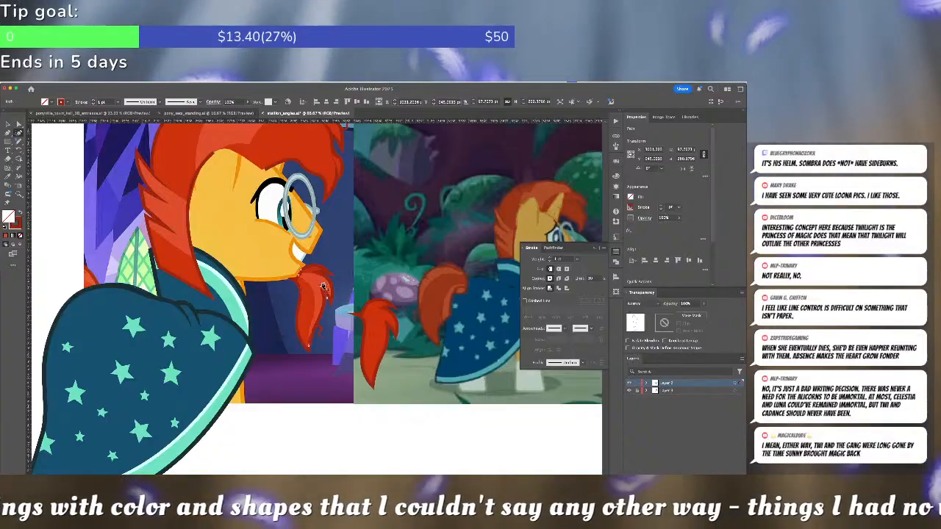
{"action": "left_click", "coordinate": [330, 286]}
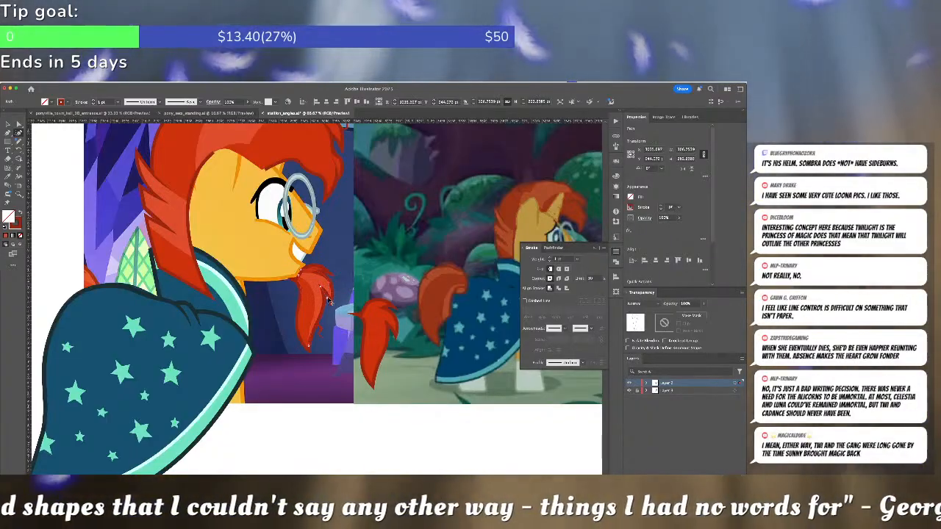
{"action": "left_click", "coordinate": [330, 300]}
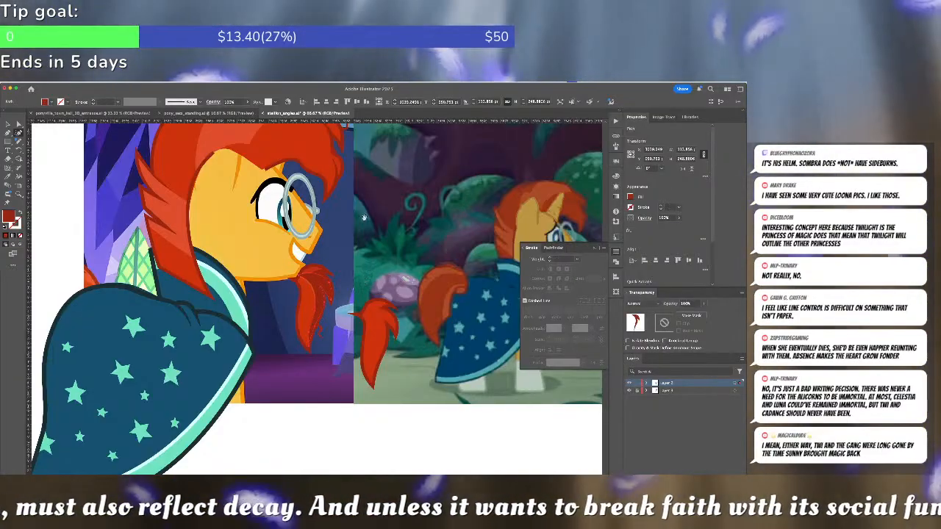
Recolour the beard detail shape with the lighter orange-red sampled from the mane highlight
{"action": "scroll", "coordinate": [338, 264], "scroll_direction": "up", "scroll_amount": 2}
{"action": "key", "text": "i"}
{"action": "left_click", "coordinate": [244, 176]}
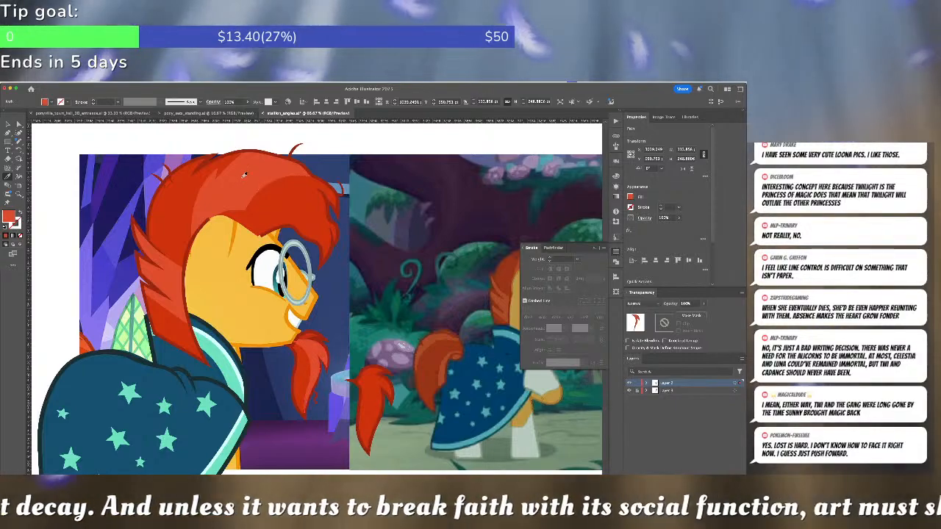
Move the filled beard shape back under the chin so it lines up with the reference beard, and deselect it
{"action": "left_click", "coordinate": [360, 385]}
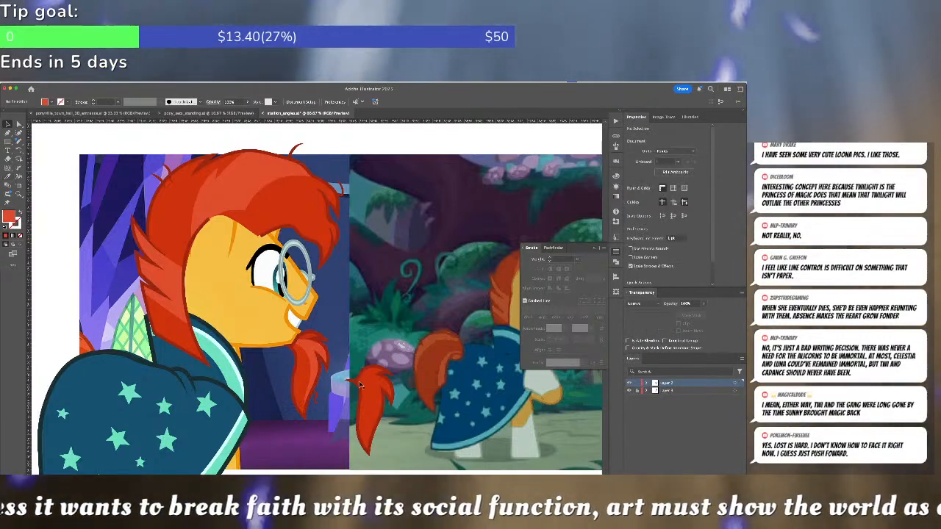
{"action": "key", "text": "Left"}
{"action": "key", "text": "Left"}
{"action": "key", "text": "Left"}
{"action": "key", "text": "Left"}
{"action": "key", "text": "Left"}
{"action": "key", "text": "Left"}
{"action": "key", "text": "Left"}
{"action": "key", "text": "Left"}
{"action": "key", "text": "Left"}
{"action": "key", "text": "Left"}
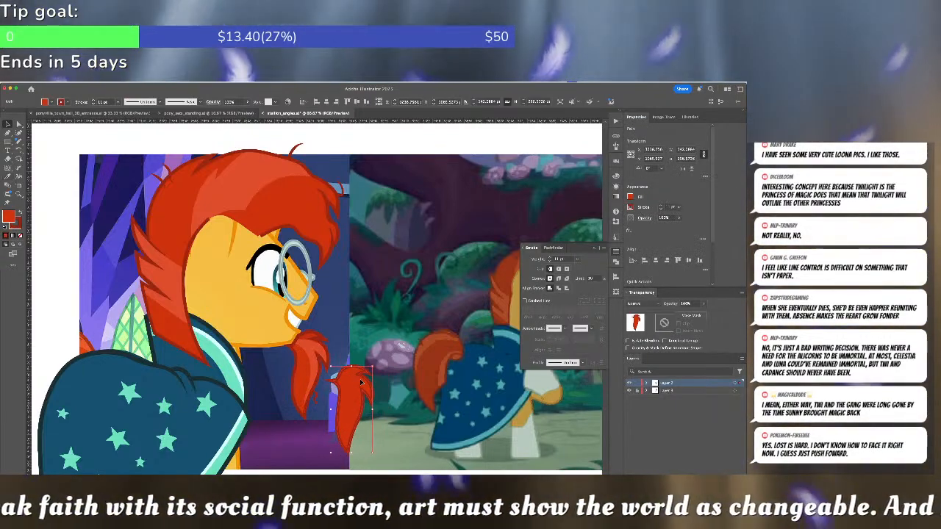
{"action": "key", "text": "Left"}
{"action": "key", "text": "Left"}
{"action": "key", "text": "Left"}
{"action": "key", "text": "Left"}
{"action": "key", "text": "Up"}
{"action": "key", "text": "Up"}
{"action": "key", "text": "Up"}
{"action": "key", "text": "Up"}
{"action": "key", "text": "Up"}
{"action": "key", "text": "Up"}
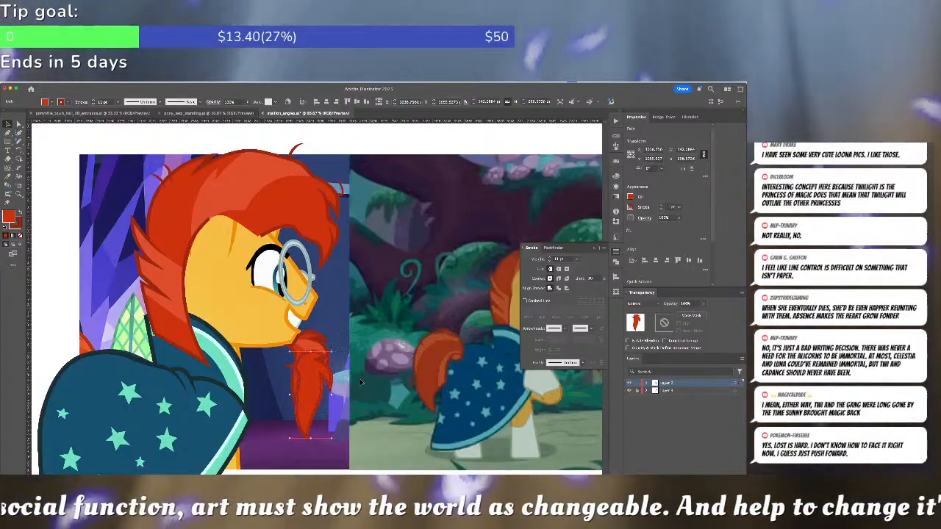
{"action": "key", "text": "Up"}
{"action": "key", "text": "Up"}
{"action": "key", "text": "Left"}
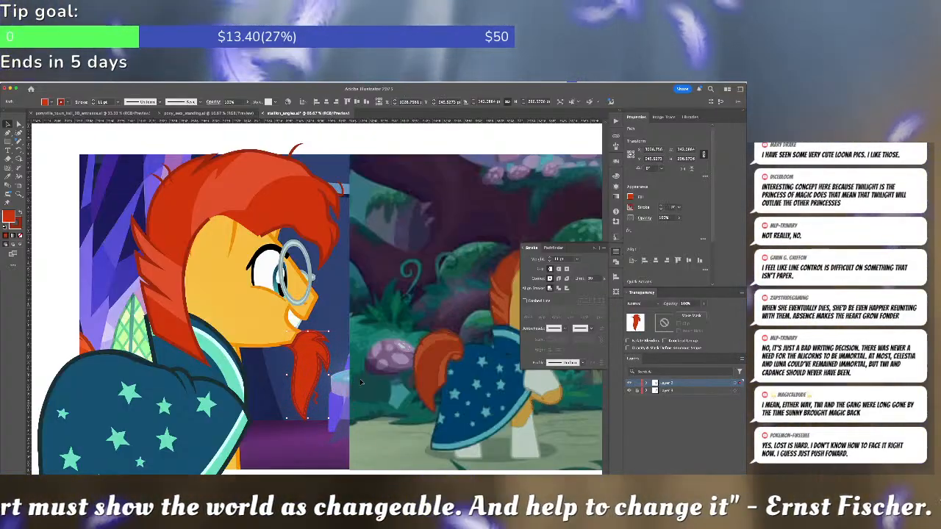
{"action": "key", "text": "ctrl+shift+a"}
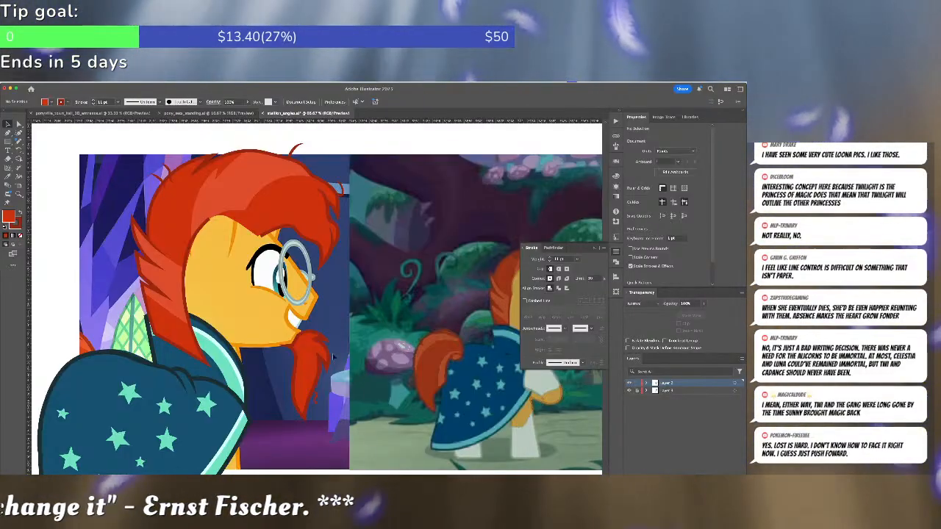
{"action": "left_click", "coordinate": [300, 358]}
{"action": "key", "text": "ctrl+shift+a"}
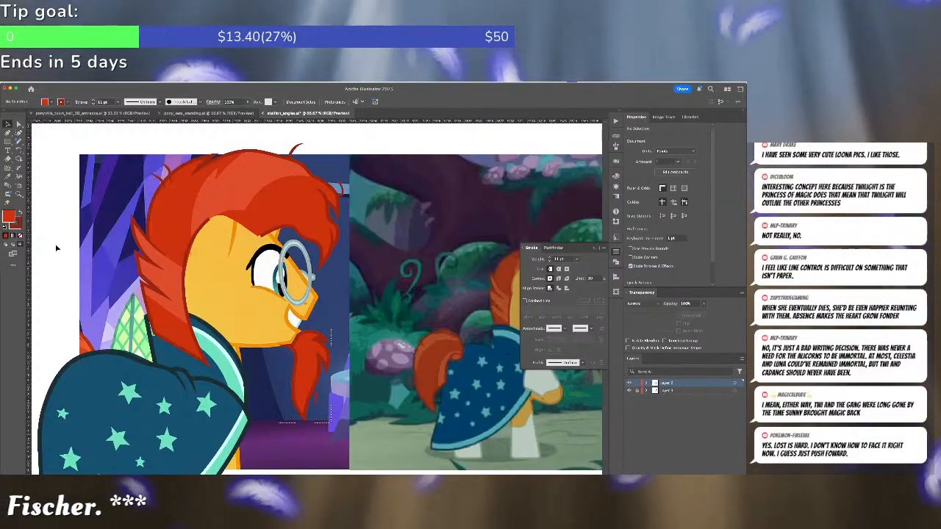
{"action": "key", "text": "ctrl+z"}
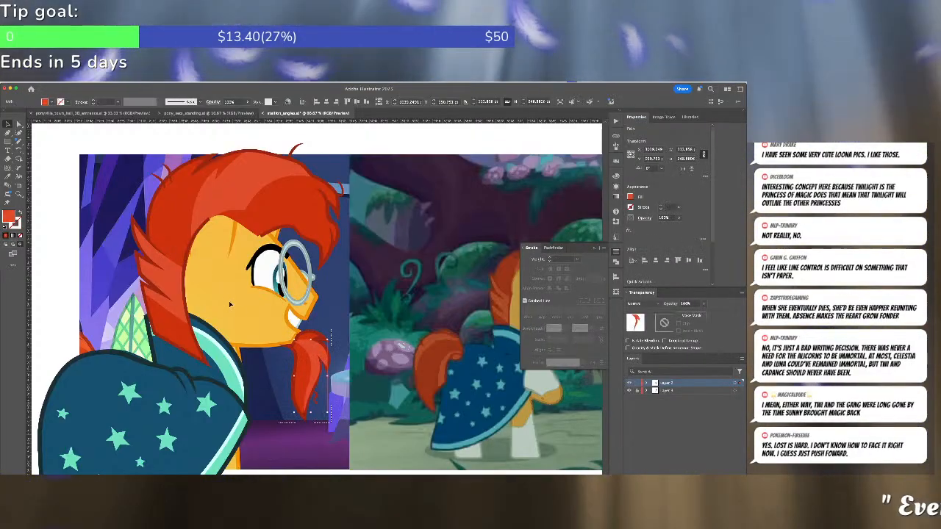
{"action": "left_click", "coordinate": [315, 360]}
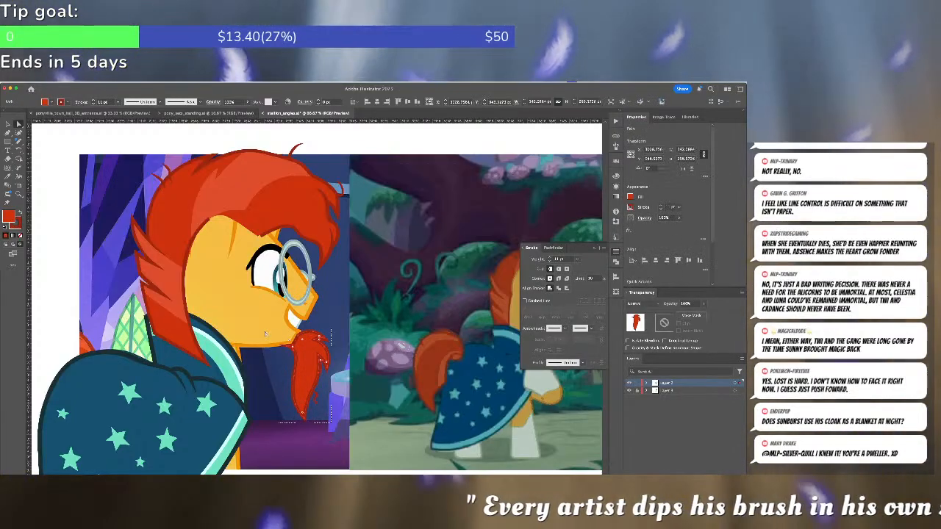
{"action": "key", "text": "b"}
{"action": "left_click_drag", "start_coordinate": [295, 348], "coordinate": [314, 363]}
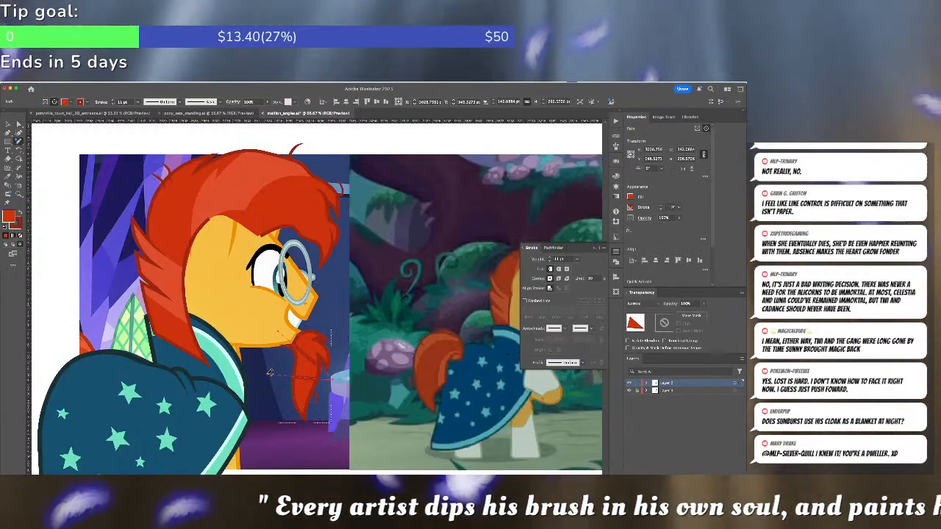
{"action": "key", "text": "super+z"}
{"action": "key", "text": "super+shift+a"}
{"action": "key", "text": "v"}
{"action": "left_click", "coordinate": [312, 362]}
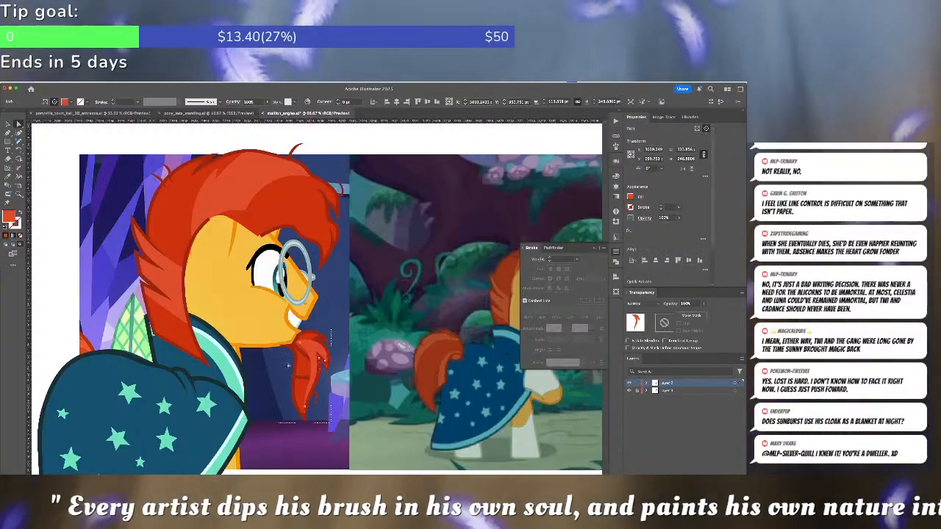
{"action": "left_click", "coordinate": [301, 354]}
{"action": "key", "text": "super+shift+a"}
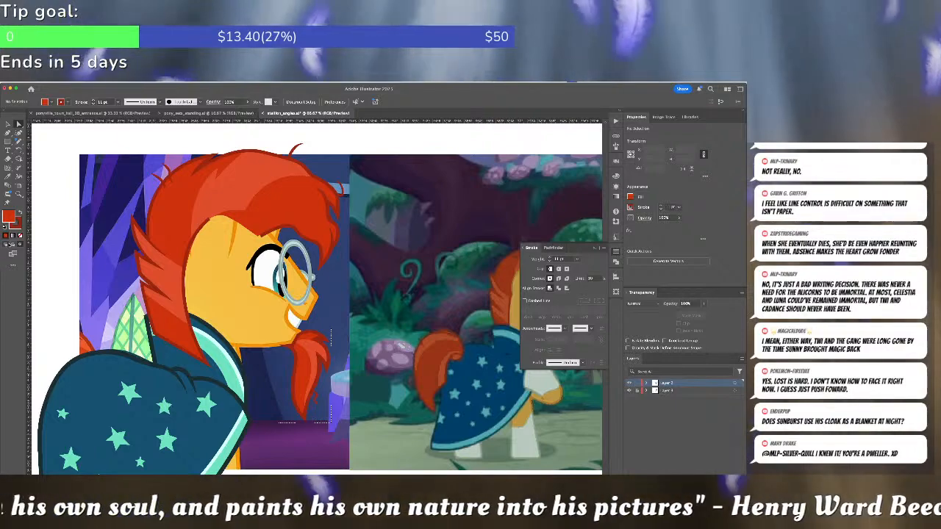
{"action": "key", "text": "v"}
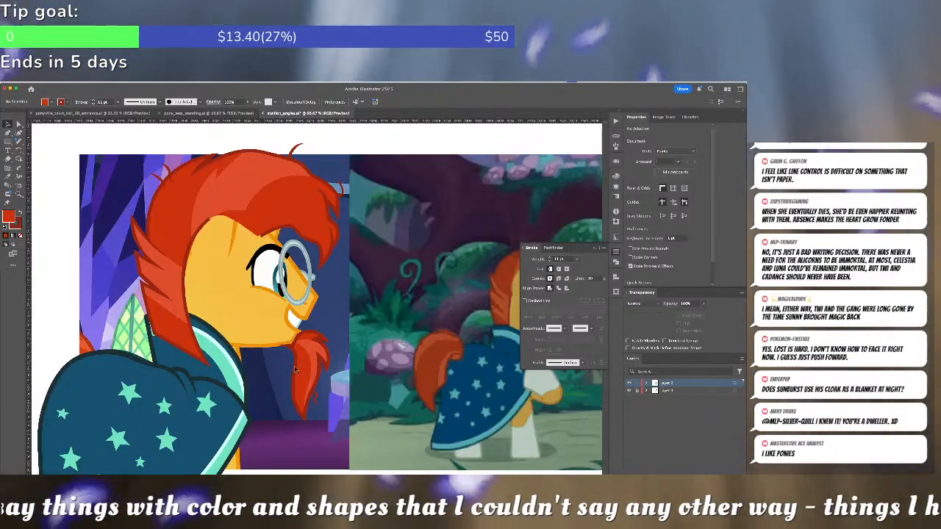
Recolour the grey base unicorn's iris with the character's teal gradient using the Eyedropper, and deselect it
{"action": "scroll", "coordinate": [294, 369], "scroll_direction": "down", "scroll_amount": 3}
{"action": "scroll", "coordinate": [294, 370], "scroll_direction": "up", "scroll_amount": 2}
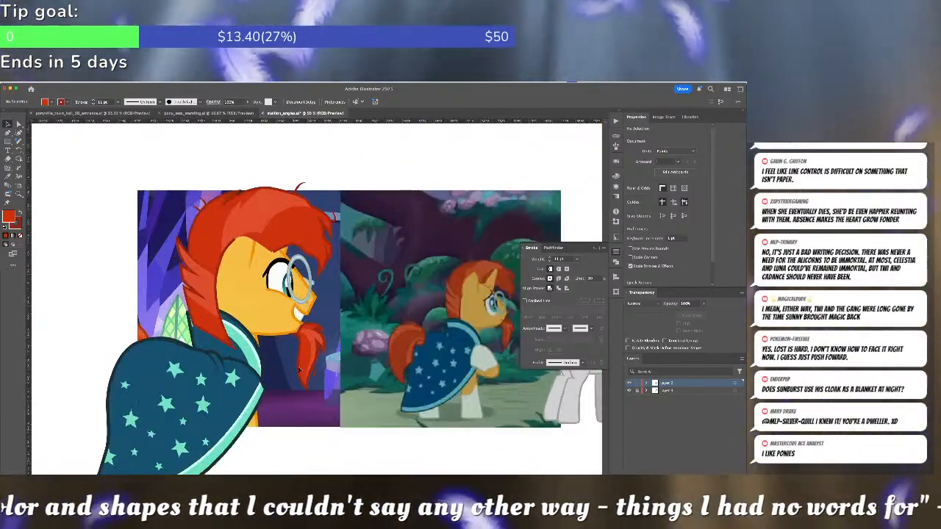
{"action": "left_click_drag", "start_coordinate": [361, 338], "coordinate": [195, 300]}
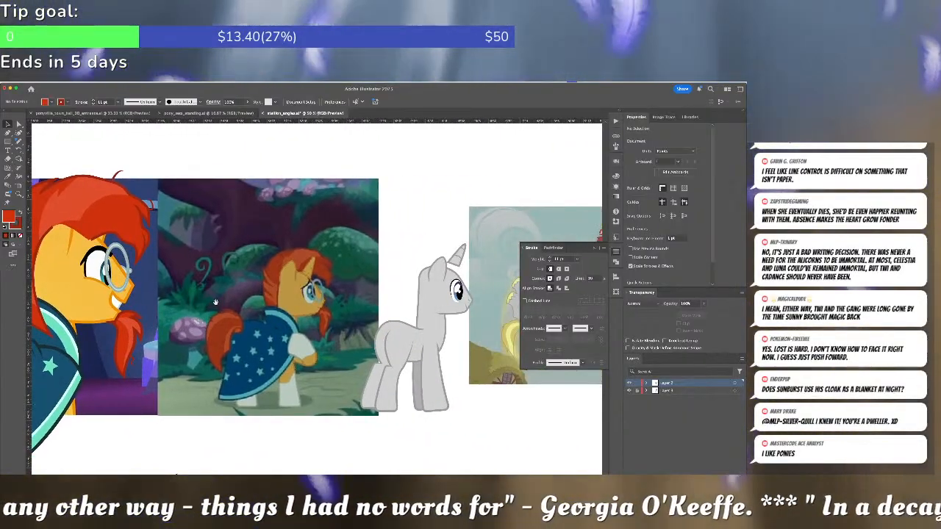
{"action": "scroll", "coordinate": [442, 316], "scroll_direction": "up", "scroll_amount": 3}
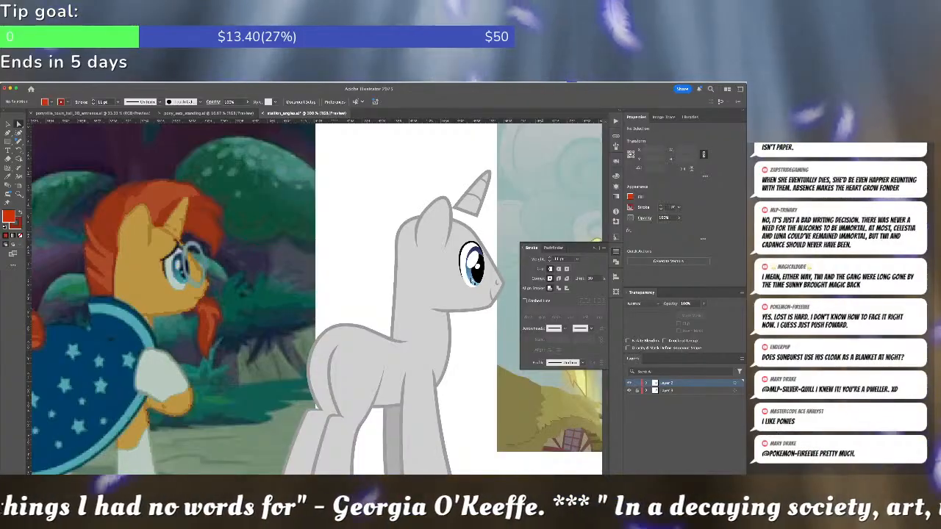
{"action": "left_click", "coordinate": [472, 280]}
{"action": "left_click_drag", "start_coordinate": [83, 279], "coordinate": [364, 358]}
{"action": "key", "text": "i"}
{"action": "left_click_drag", "start_coordinate": [275, 349], "coordinate": [408, 380]}
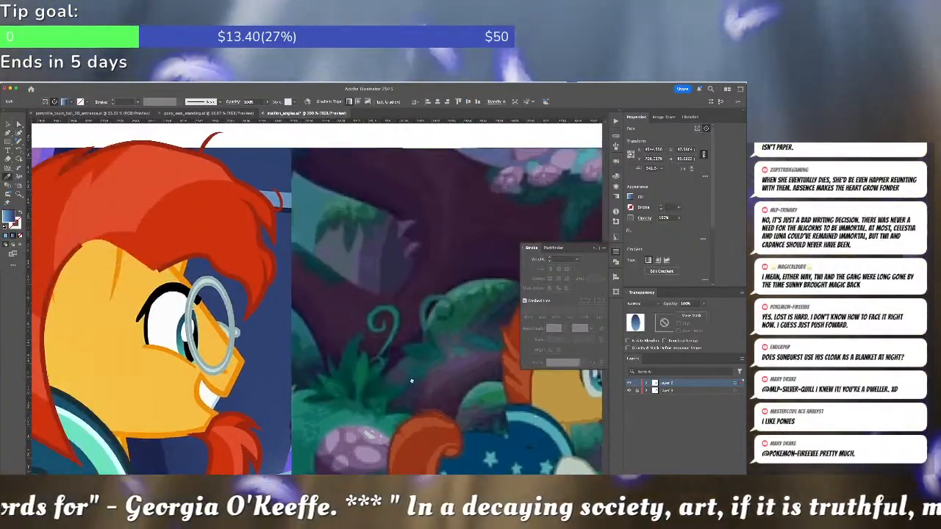
{"action": "scroll", "coordinate": [380, 344], "scroll_direction": "down", "scroll_amount": 10}
{"action": "scroll", "coordinate": [349, 356], "scroll_direction": "down", "scroll_amount": 5}
{"action": "scroll", "coordinate": [296, 353], "scroll_direction": "up", "scroll_amount": 6}
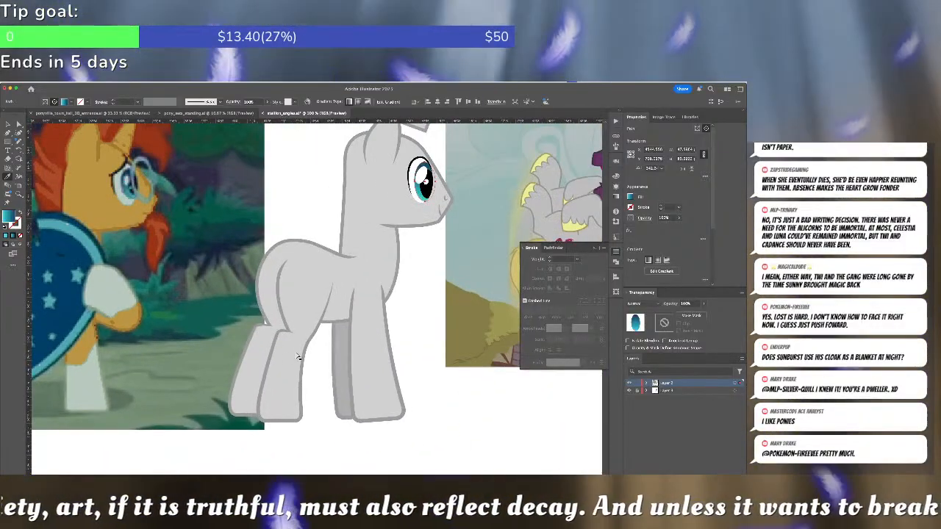
{"action": "scroll", "coordinate": [298, 356], "scroll_direction": "down", "scroll_amount": 4}
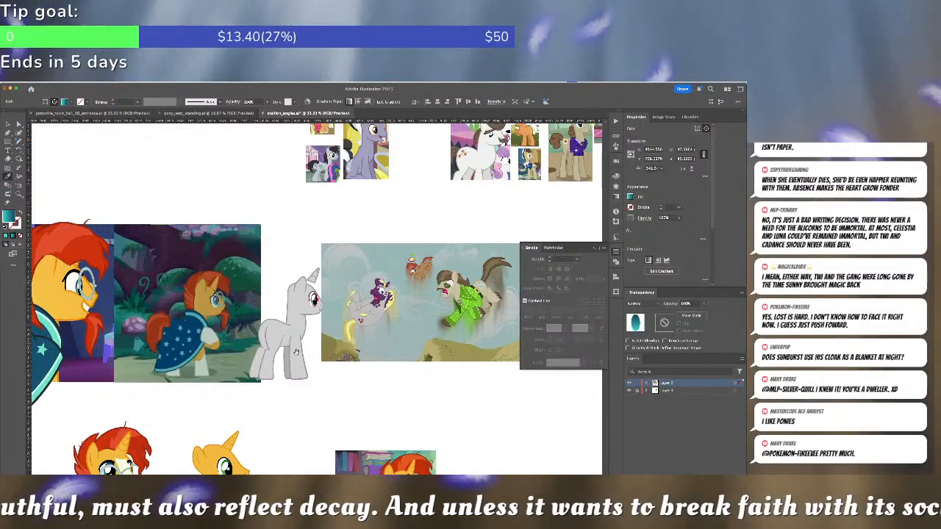
{"action": "scroll", "coordinate": [297, 352], "scroll_direction": "down", "scroll_amount": 4}
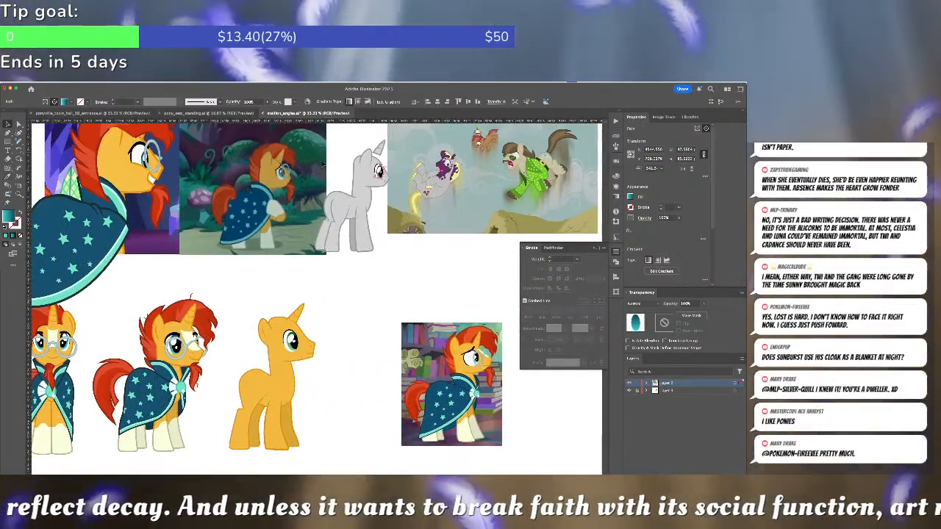
{"action": "left_click_drag", "start_coordinate": [321, 159], "coordinate": [375, 250]}
{"action": "left_click", "coordinate": [345, 266]}
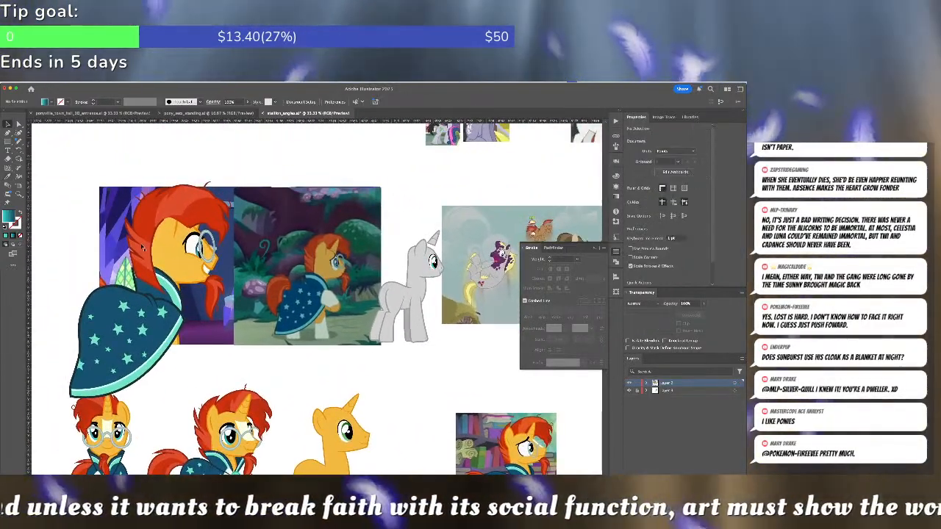
Ungroup the traced artwork and bring the star-patterned cape group to the front, above the mane
{"action": "left_click", "coordinate": [135, 226]}
{"action": "left_click_drag", "start_coordinate": [83, 170], "coordinate": [241, 291]}
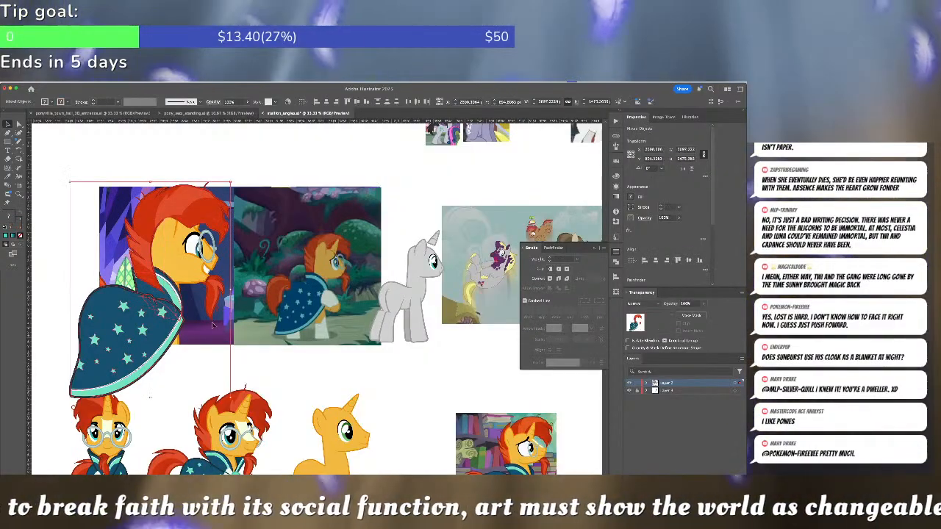
{"action": "key", "text": "super+shift+g"}
{"action": "left_click", "coordinate": [191, 304]}
{"action": "left_click", "coordinate": [178, 317]}
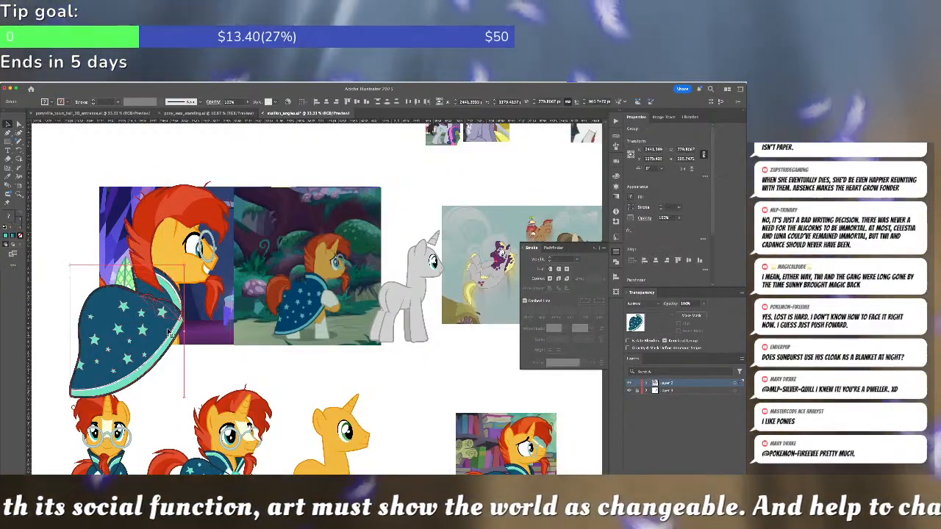
{"action": "key", "text": "super+shift+bracketright"}
{"action": "key", "text": "super+shift+a"}
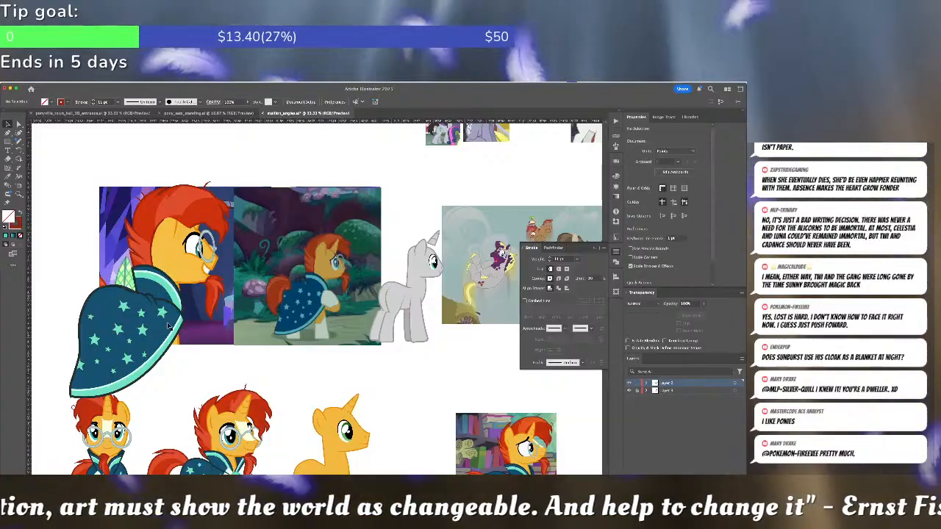
Move the grey base unicorn over the stallion in the forest reference and adjust its size to match
{"action": "left_click", "coordinate": [194, 321]}
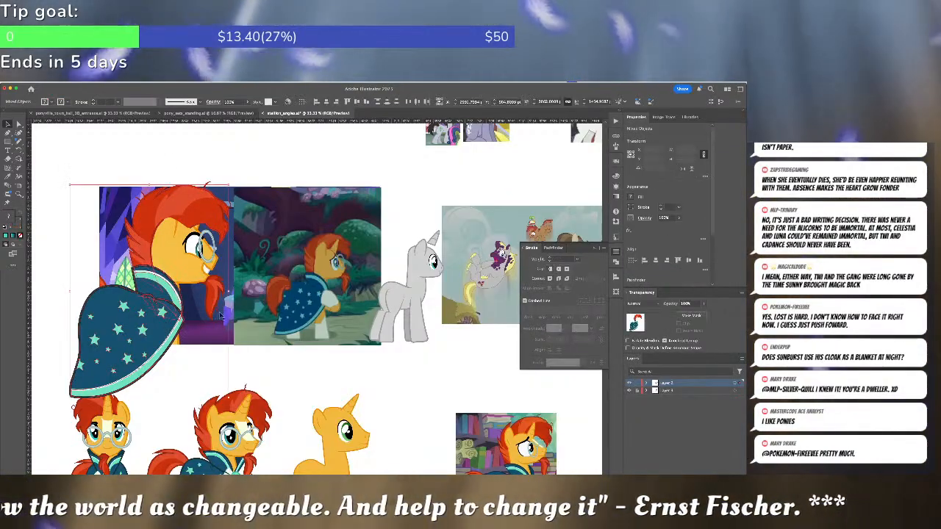
{"action": "left_click", "coordinate": [405, 304]}
{"action": "left_click_drag", "start_coordinate": [405, 304], "coordinate": [308, 301]}
{"action": "left_click_drag", "start_coordinate": [347, 228], "coordinate": [345, 236]}
Scale down the traced mane, beard and cape artwork and position it on the grey base unicorn
{"action": "left_click", "coordinate": [193, 333]}
{"action": "left_click_drag", "start_coordinate": [192, 335], "coordinate": [276, 301]}
{"action": "left_click_drag", "start_coordinate": [365, 147], "coordinate": [324, 204]}
{"action": "left_click_drag", "start_coordinate": [277, 275], "coordinate": [302, 300]}
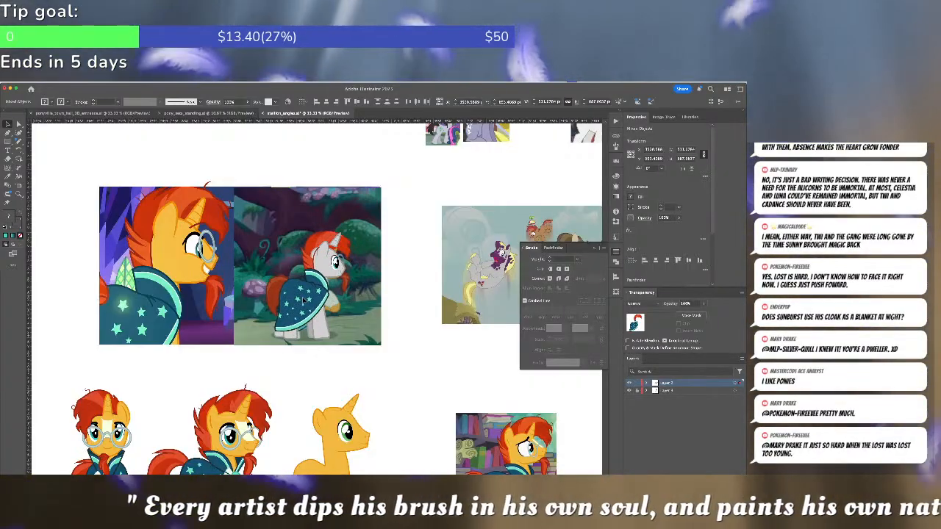
{"action": "left_click_drag", "start_coordinate": [302, 300], "coordinate": [325, 292]}
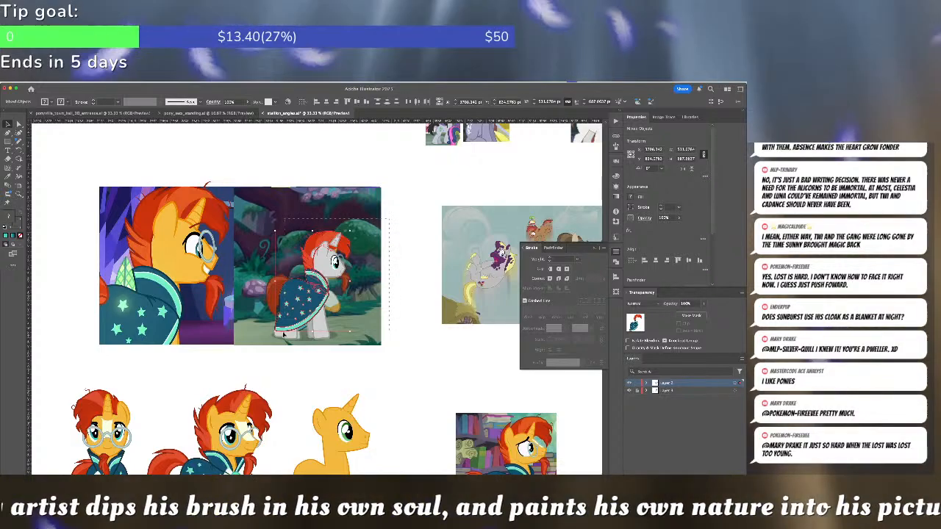
Move the grey unicorn together with its mane and cape horizontally off the forest reference, and deselect everything
{"action": "left_click_drag", "start_coordinate": [261, 346], "coordinate": [261, 345]}
{"action": "left_click_drag", "start_coordinate": [312, 315], "coordinate": [401, 315]}
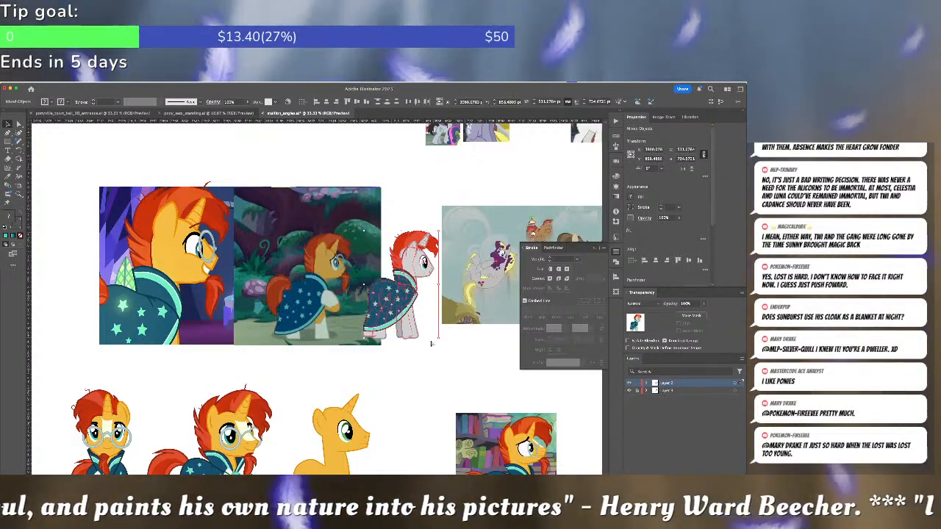
{"action": "left_click", "coordinate": [435, 345]}
Reshape the grey unicorn's horn by moving a base anchor down onto the forehead
{"action": "key", "text": "a"}
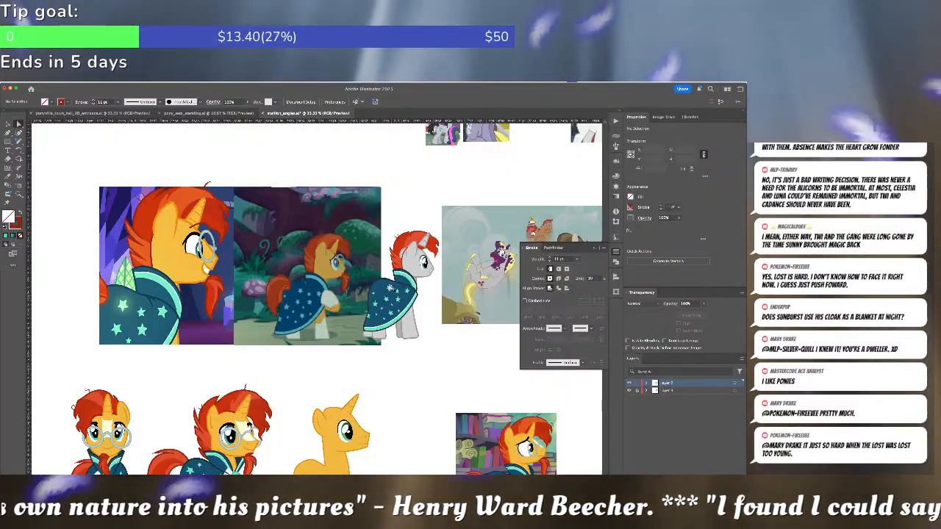
{"action": "scroll", "coordinate": [391, 286], "scroll_direction": "up", "scroll_amount": 3}
{"action": "left_click_drag", "start_coordinate": [449, 168], "coordinate": [380, 233]}
{"action": "left_click", "coordinate": [383, 235]}
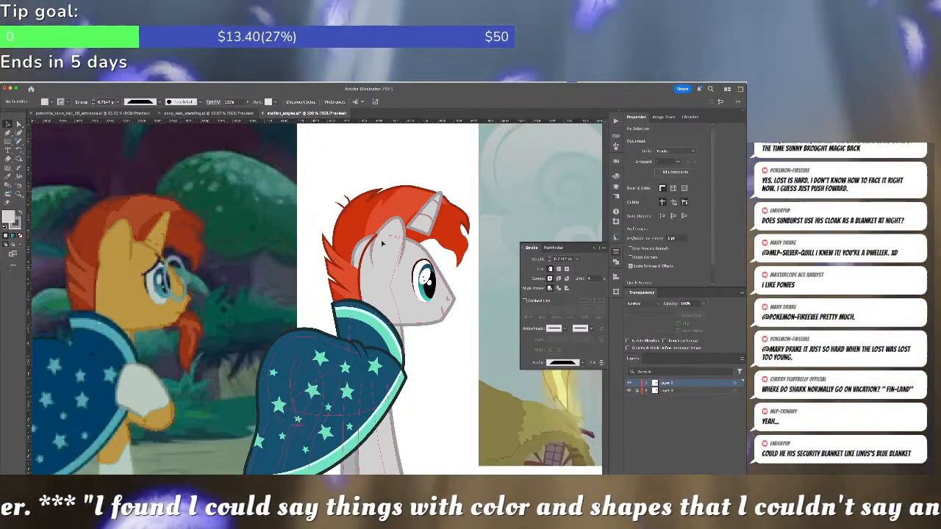
{"action": "left_click", "coordinate": [375, 244]}
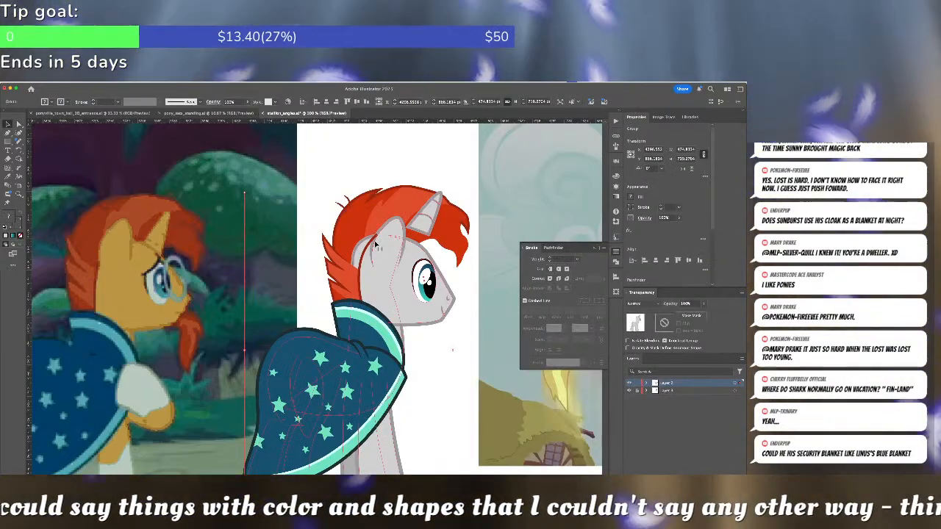
{"action": "left_click", "coordinate": [378, 246]}
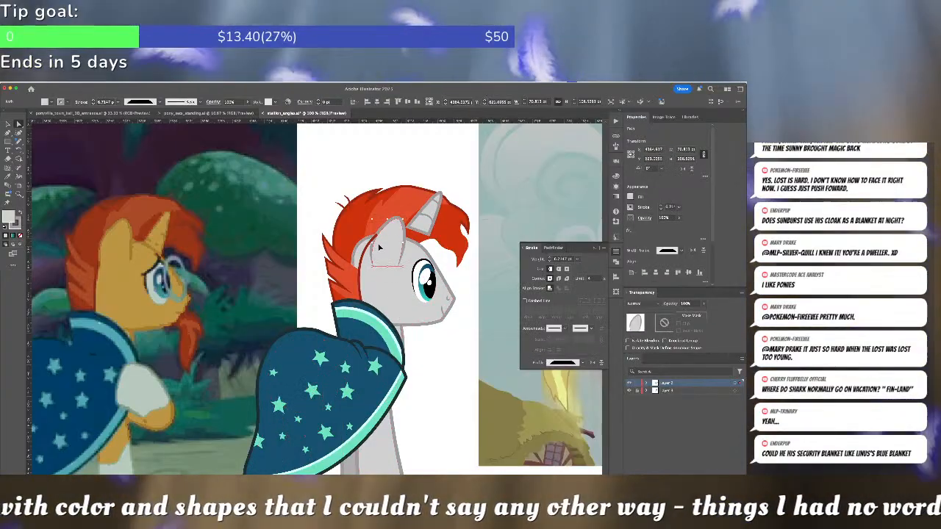
{"action": "key", "text": "ctrl+shift+a"}
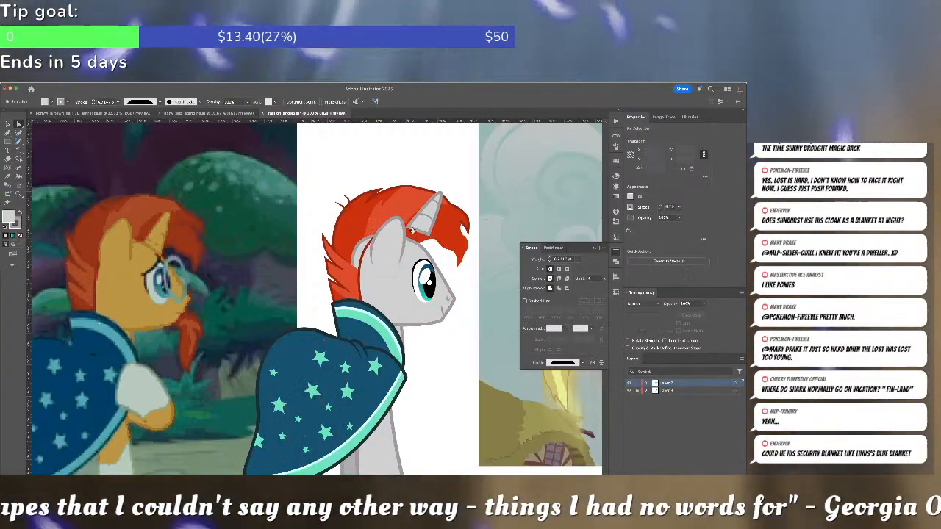
{"action": "left_click", "coordinate": [417, 232]}
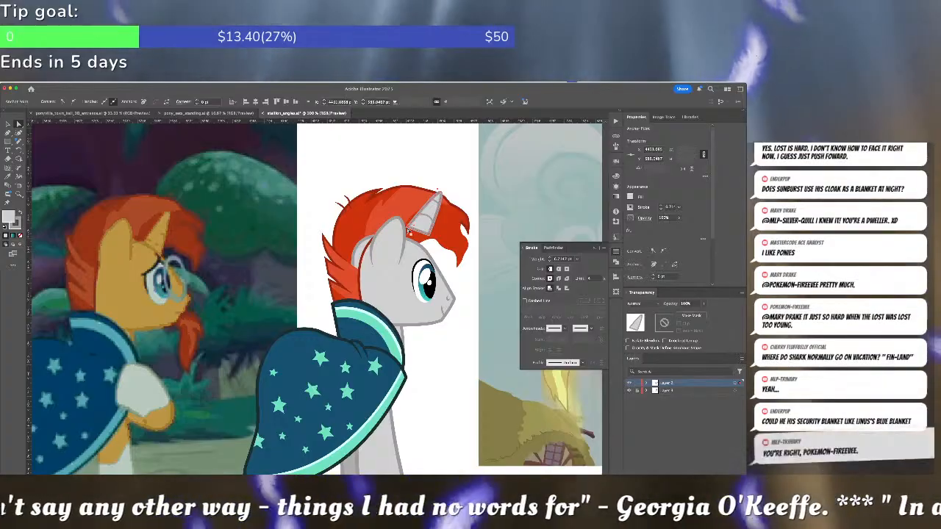
{"action": "left_click_drag", "start_coordinate": [408, 228], "coordinate": [421, 245]}
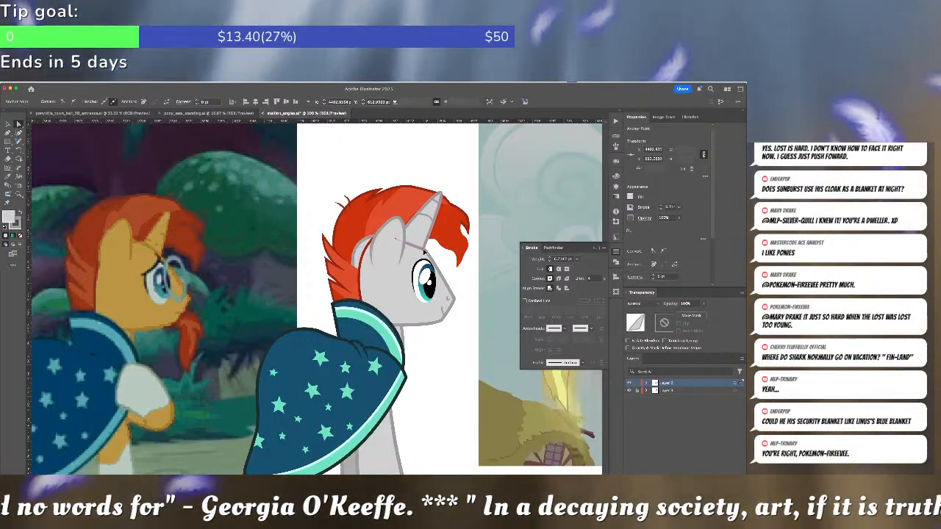
Adjust the lowest ridge line at the base of the unicorn's horn and deselect the horn
{"action": "left_click", "coordinate": [428, 217]}
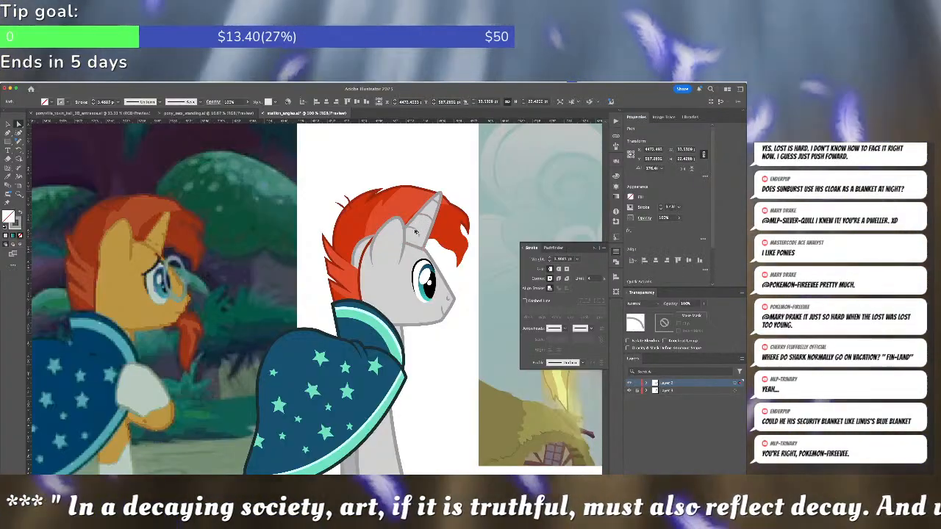
{"action": "left_click", "coordinate": [422, 241]}
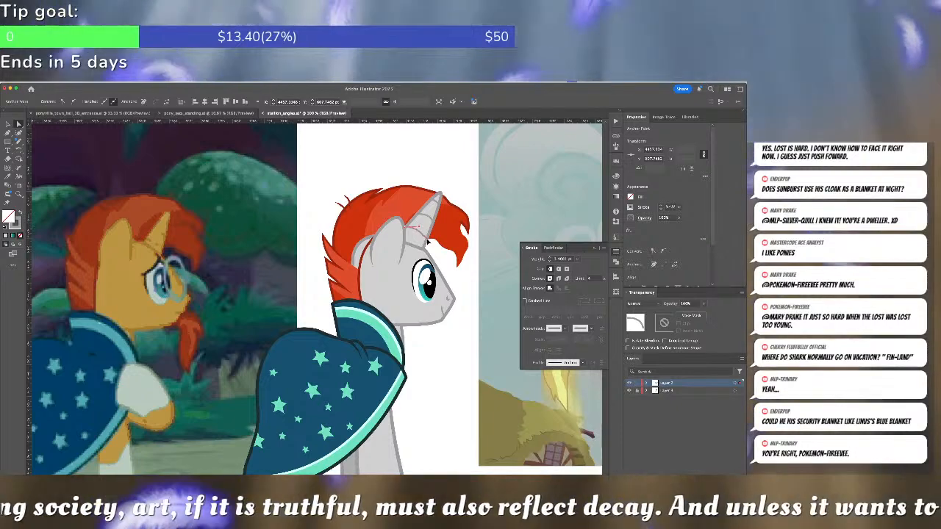
{"action": "left_click", "coordinate": [425, 240]}
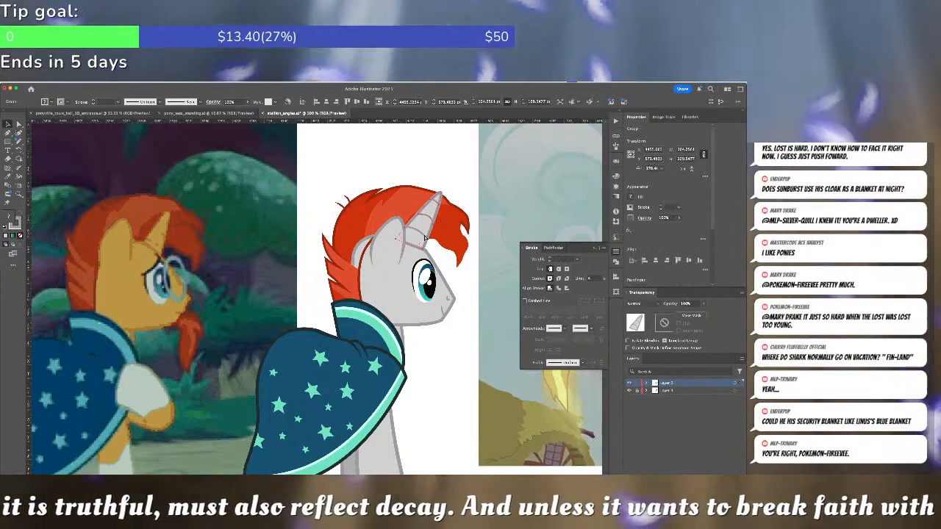
{"action": "key", "text": "super+shift+a"}
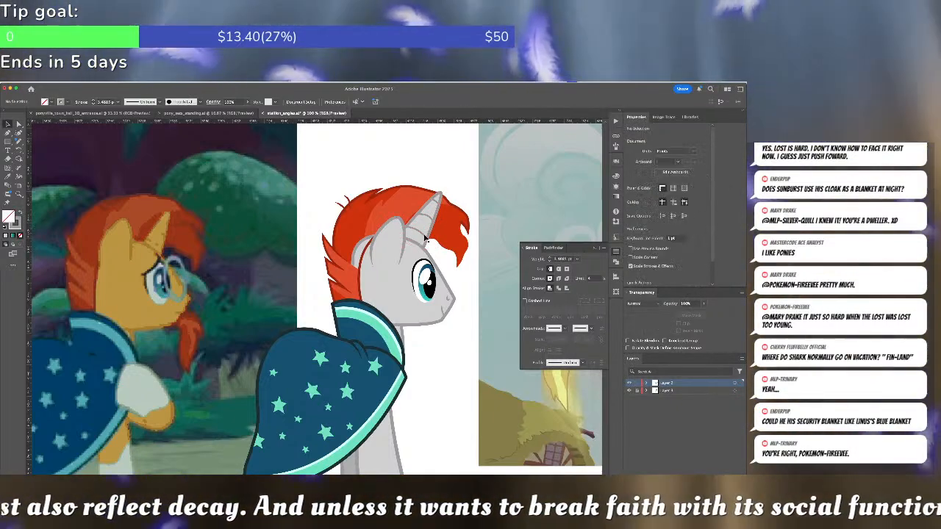
Isolate the unicorn group, select all shapes sharing the body's stroke colour, and give them the orange fill sampled from the coloured unicorn reference
{"action": "key", "text": "super+minus"}
{"action": "key", "text": "super+minus"}
{"action": "key", "text": "super+minus"}
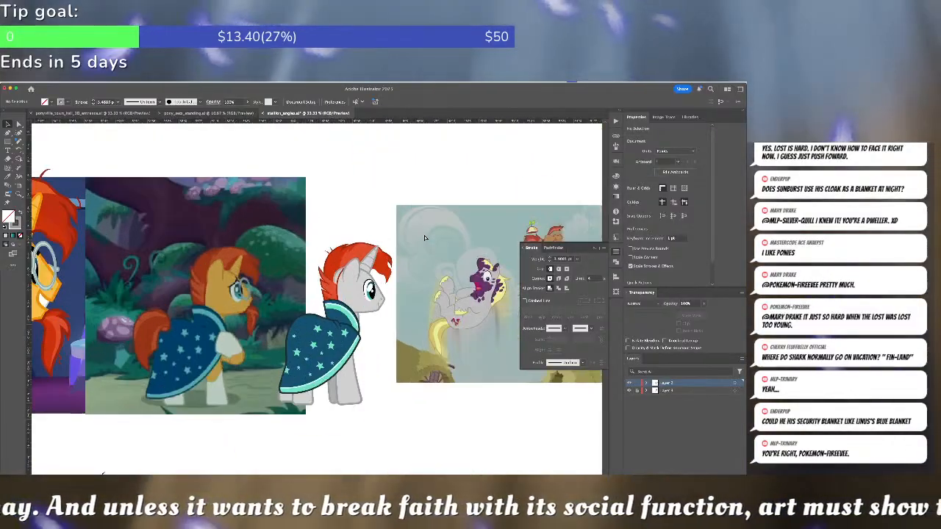
{"action": "key", "text": "super+equal"}
{"action": "key", "text": "super+equal"}
{"action": "key", "text": "a"}
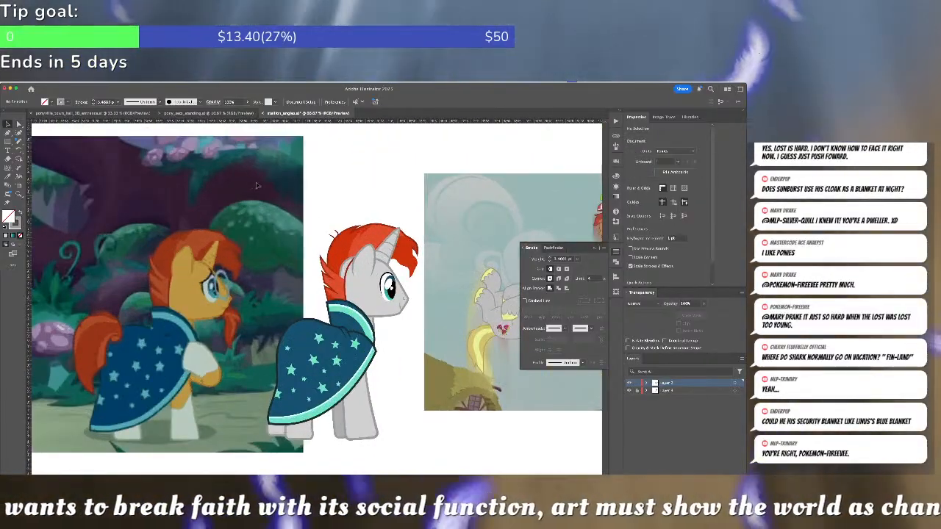
{"action": "left_click", "coordinate": [306, 324]}
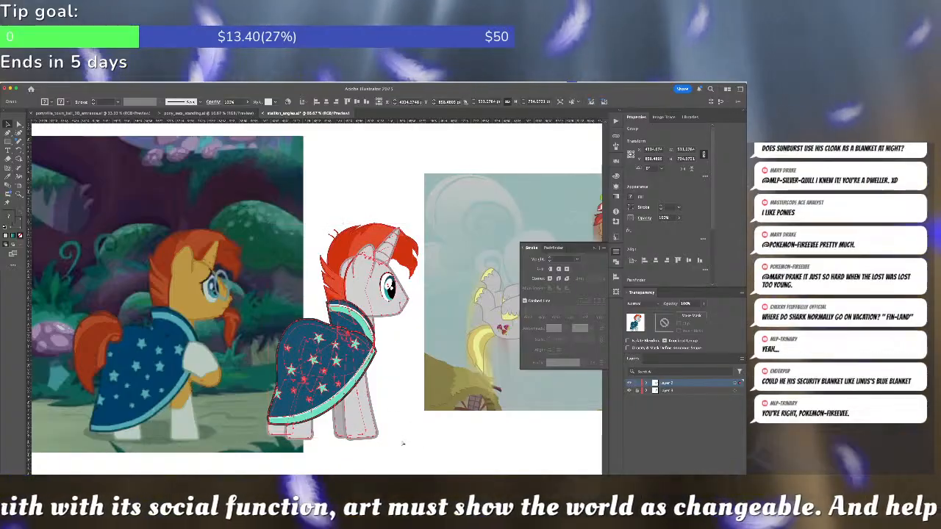
{"action": "double_click", "coordinate": [392, 321]}
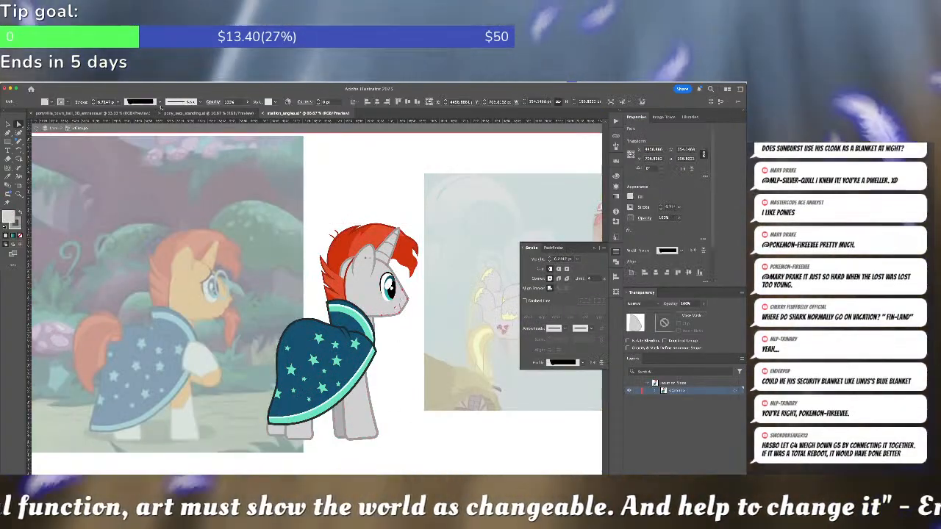
{"action": "left_click", "coordinate": [103, 79]}
{"action": "mouse_move", "coordinate": [116, 139]}
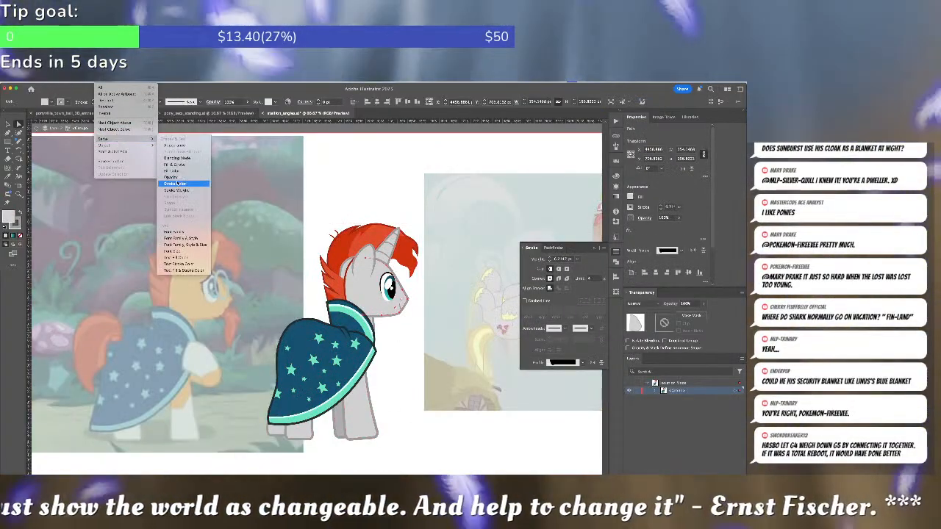
{"action": "left_click", "coordinate": [181, 183]}
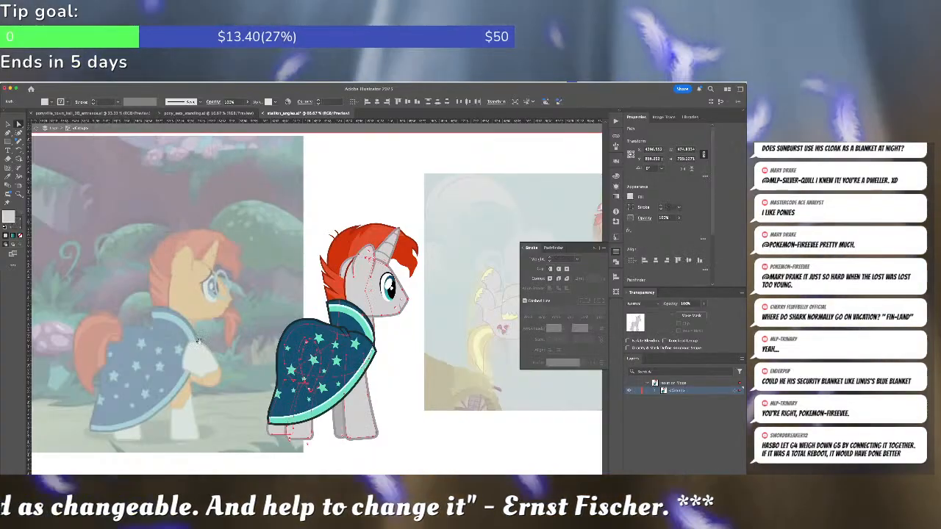
{"action": "left_click_drag", "start_coordinate": [204, 337], "coordinate": [318, 149]}
{"action": "key", "text": "i"}
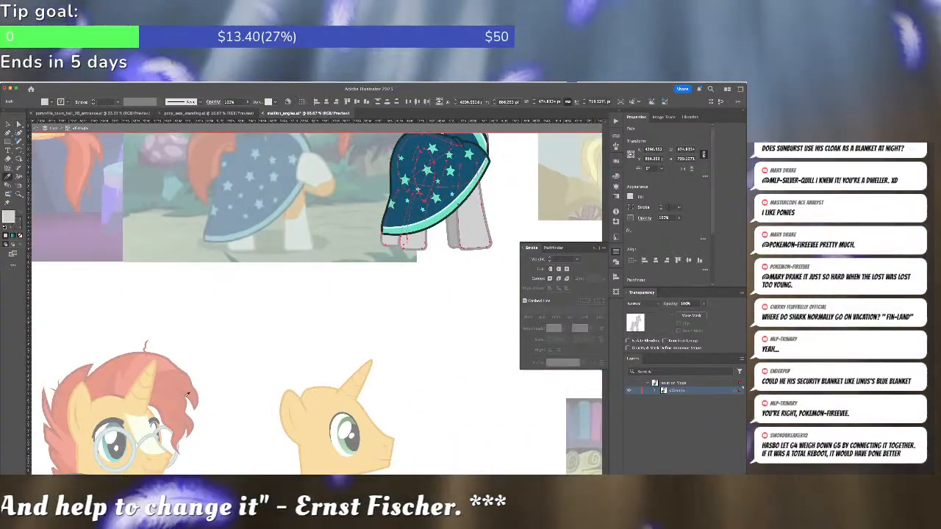
{"action": "left_click", "coordinate": [116, 407]}
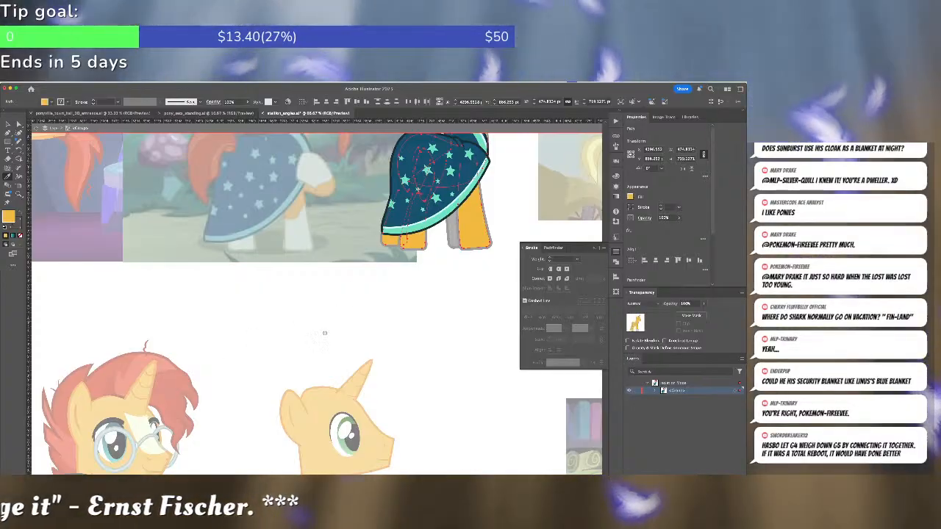
Select all body shapes with the same grey stroke colour and recolour their outlines with the dark orange sampled from the reference unicorn
{"action": "scroll", "coordinate": [353, 345], "scroll_direction": "up", "scroll_amount": 4}
{"action": "scroll", "coordinate": [352, 346], "scroll_direction": "right", "scroll_amount": 3}
{"action": "key", "text": "a"}
{"action": "left_click", "coordinate": [374, 376]}
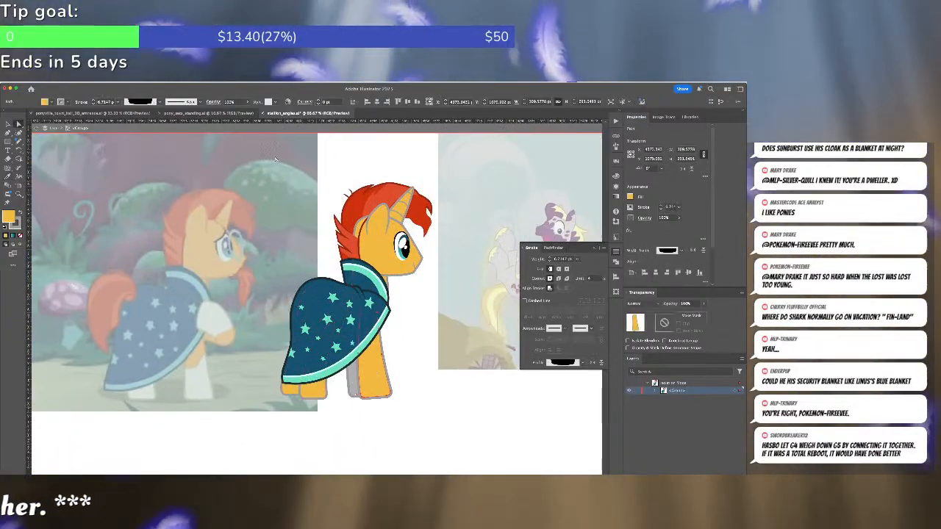
{"action": "left_click", "coordinate": [382, 224]}
{"action": "left_click", "coordinate": [105, 79]}
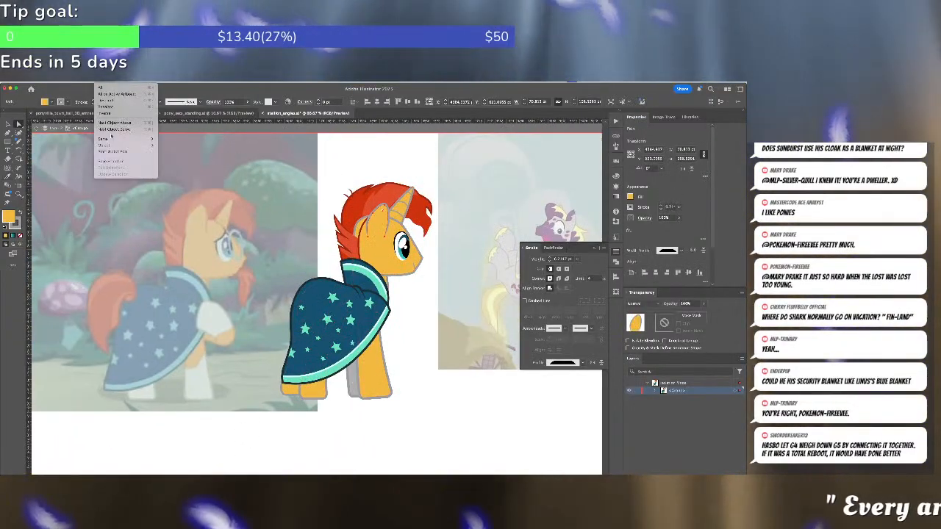
{"action": "mouse_move", "coordinate": [118, 139]}
{"action": "left_click", "coordinate": [176, 184]}
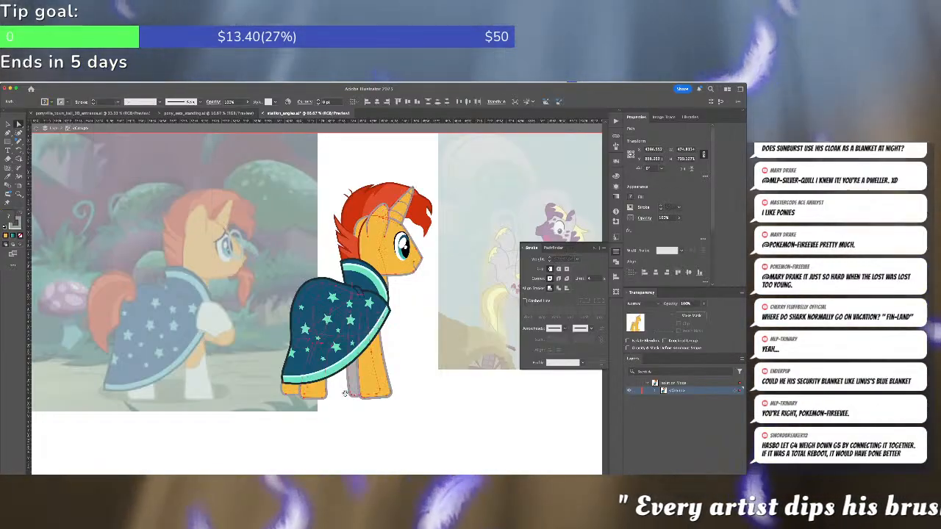
{"action": "scroll", "coordinate": [360, 341], "scroll_direction": "down", "scroll_amount": 10}
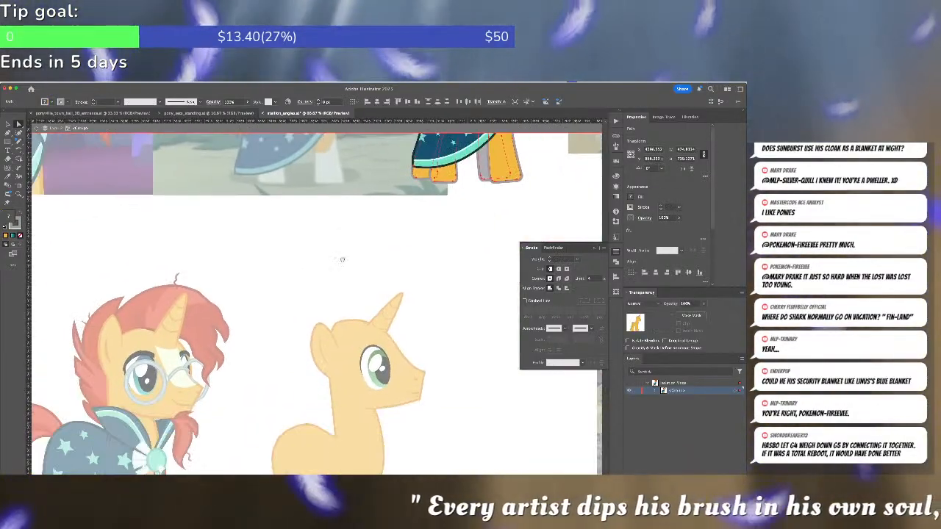
{"action": "key", "text": "i"}
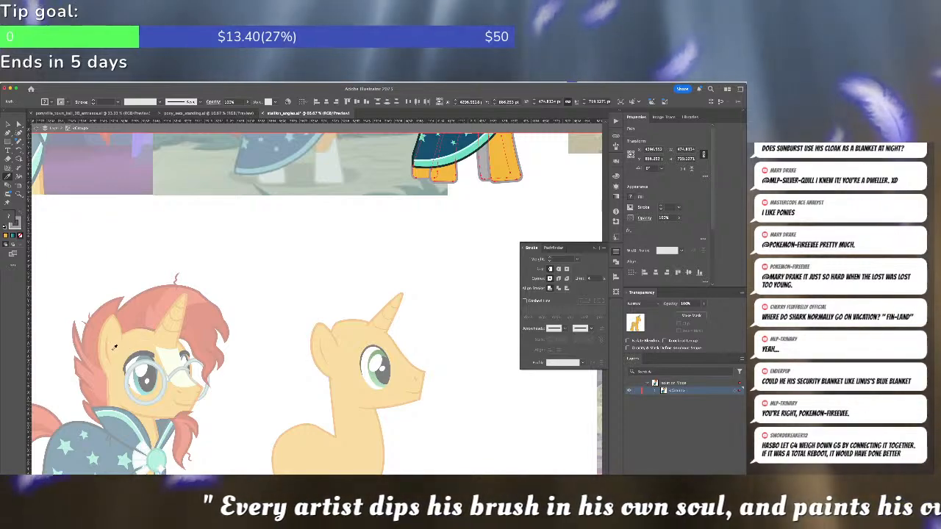
{"action": "key", "text": "x"}
{"action": "left_click", "coordinate": [108, 349]}
{"action": "scroll", "coordinate": [209, 405], "scroll_direction": "up", "scroll_amount": 5}
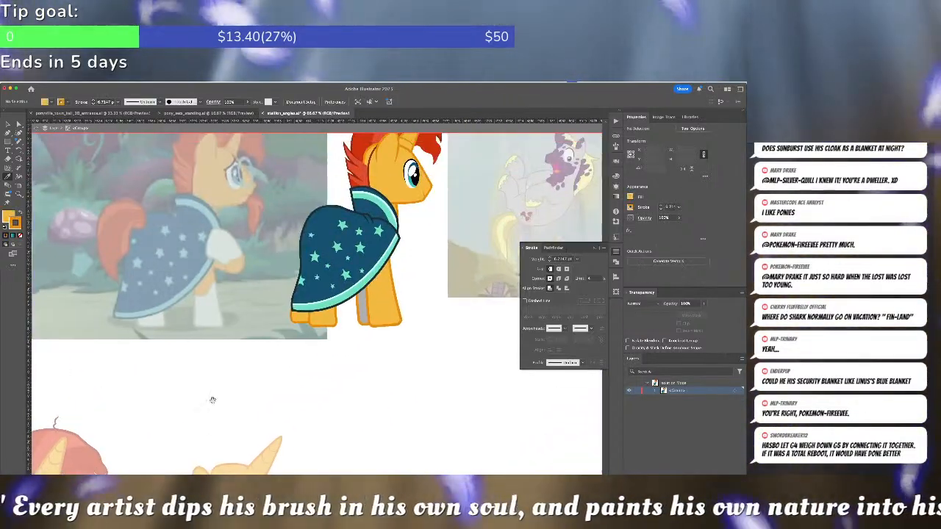
Fill the grey far legs with the darker orange sampled from the reference stallion's far leg, and exit the group's isolation
{"action": "key", "text": "a"}
{"action": "left_click", "coordinate": [363, 311]}
{"action": "left_click_drag", "start_coordinate": [244, 436], "coordinate": [332, 243]}
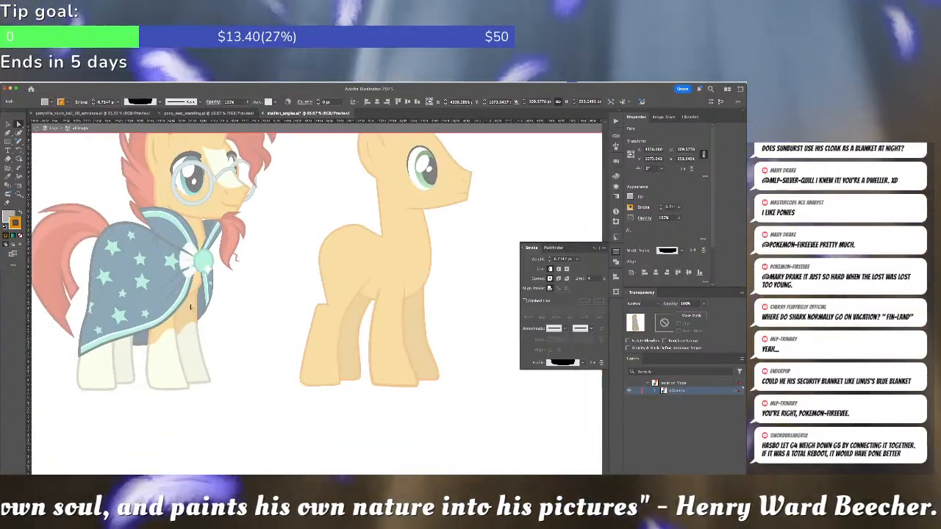
{"action": "key", "text": "i"}
{"action": "key", "text": "x"}
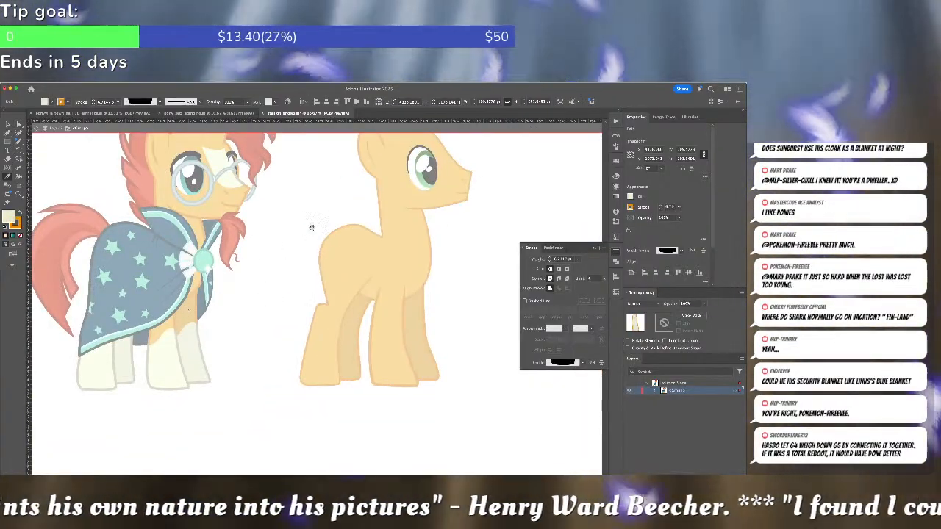
{"action": "left_click_drag", "start_coordinate": [311, 228], "coordinate": [300, 248]}
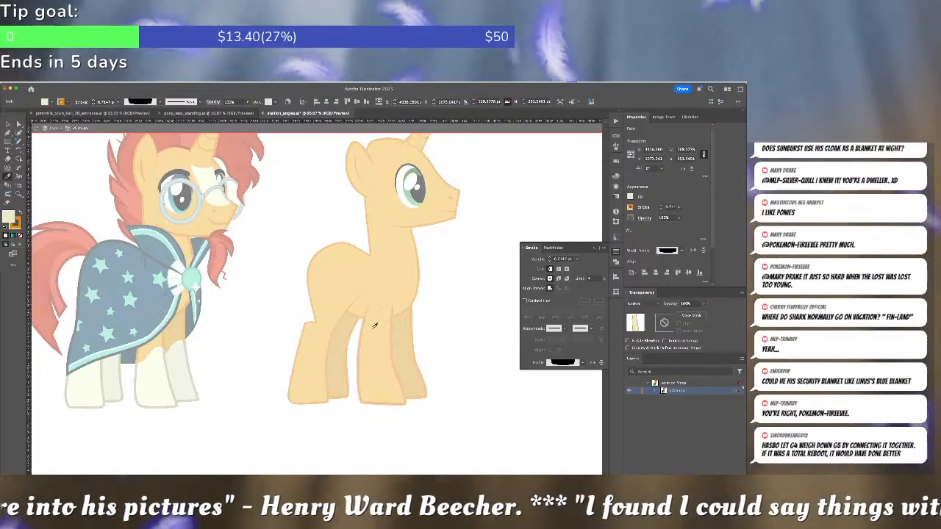
{"action": "left_click", "coordinate": [401, 338]}
{"action": "key", "text": "super+shift+a"}
{"action": "left_click_drag", "start_coordinate": [399, 243], "coordinate": [267, 428]}
{"action": "left_click_drag", "start_coordinate": [322, 291], "coordinate": [293, 441]}
{"action": "key", "text": "Escape"}
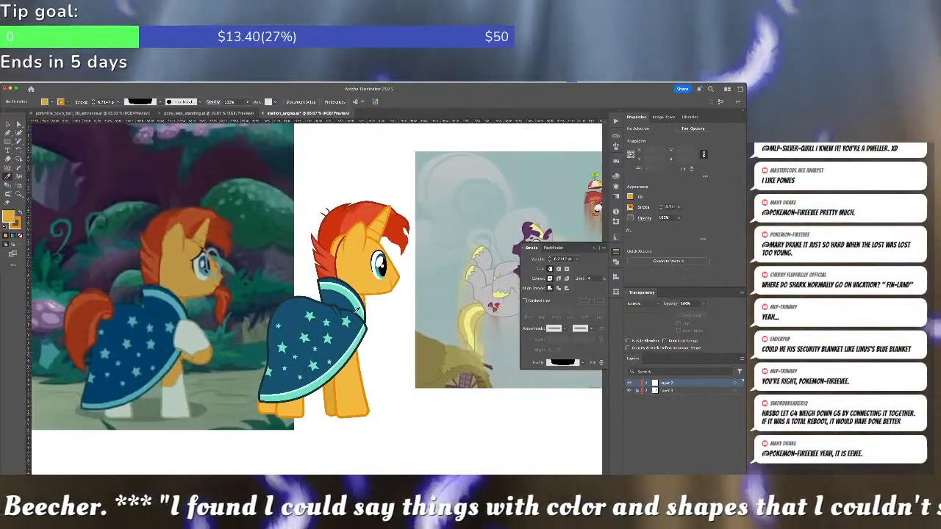
Isolate the unicorn group and try bringing the red mane group to the front
{"action": "scroll", "coordinate": [349, 292], "scroll_direction": "up", "scroll_amount": 1}
{"action": "left_click", "coordinate": [377, 174]}
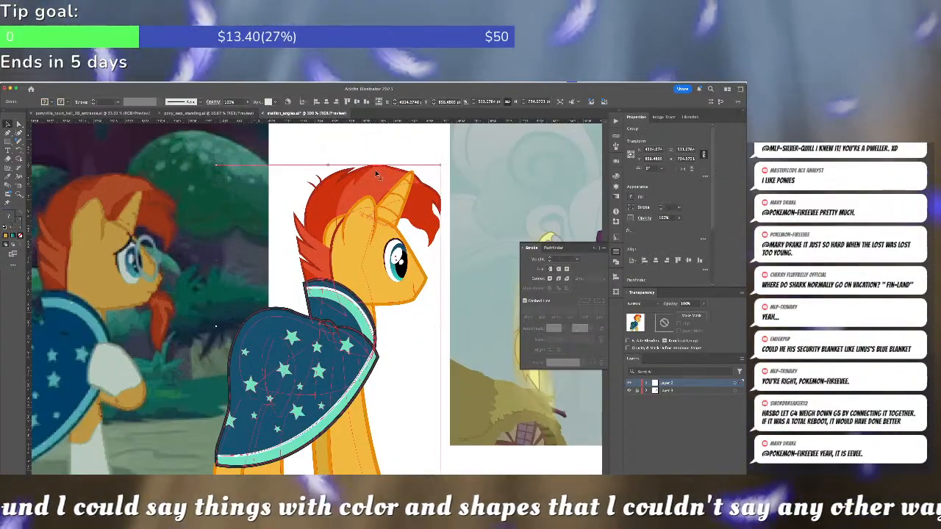
{"action": "double_click", "coordinate": [377, 175]}
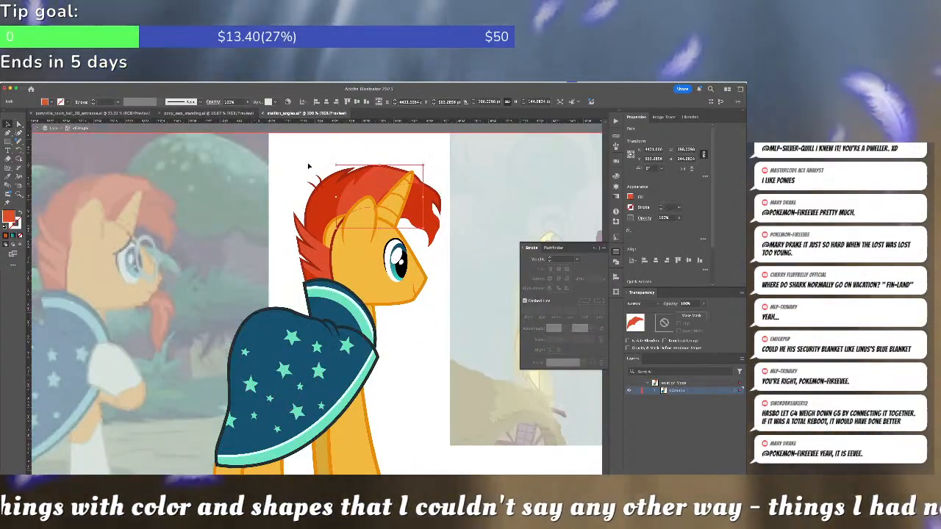
{"action": "left_click", "coordinate": [433, 215]}
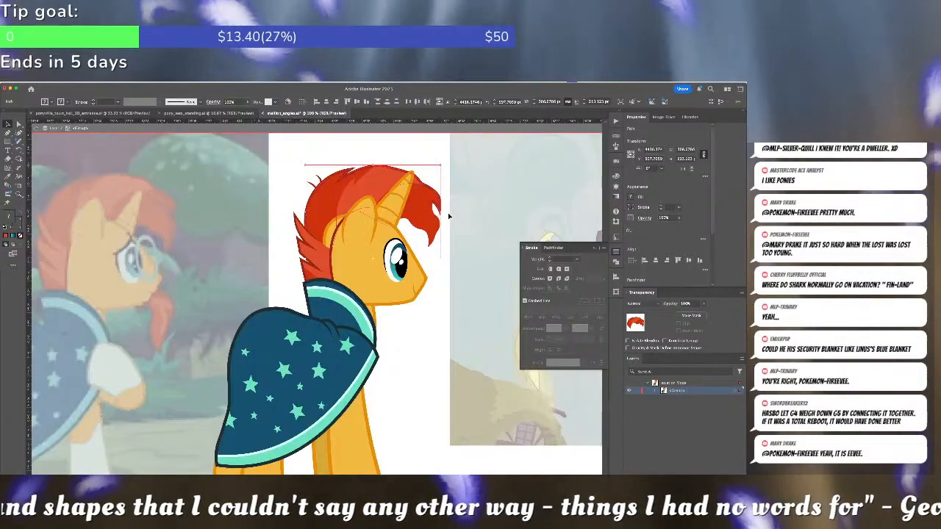
{"action": "key", "text": "super+shift+]"}
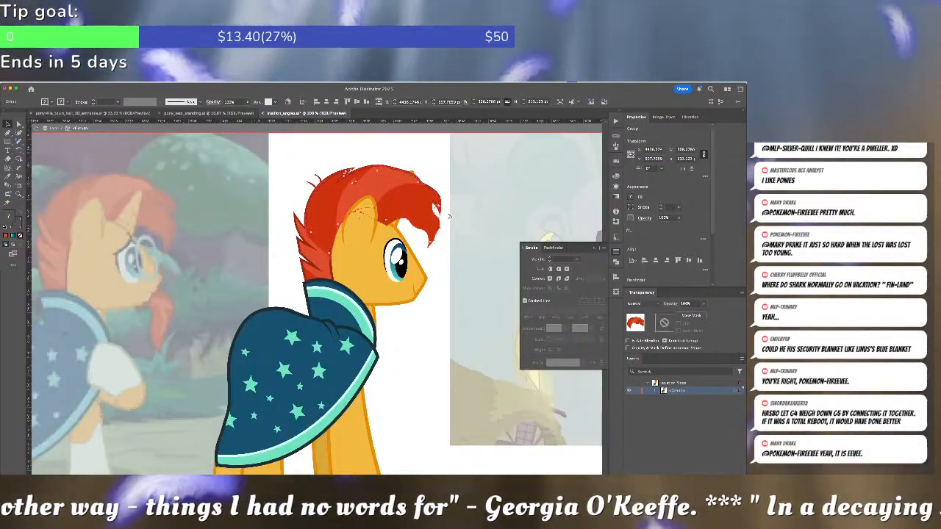
Hide the mane group temporarily to examine the head outline beneath it, and show it again
{"action": "key", "text": "super+3"}
{"action": "key", "text": "a"}
{"action": "left_click", "coordinate": [336, 221]}
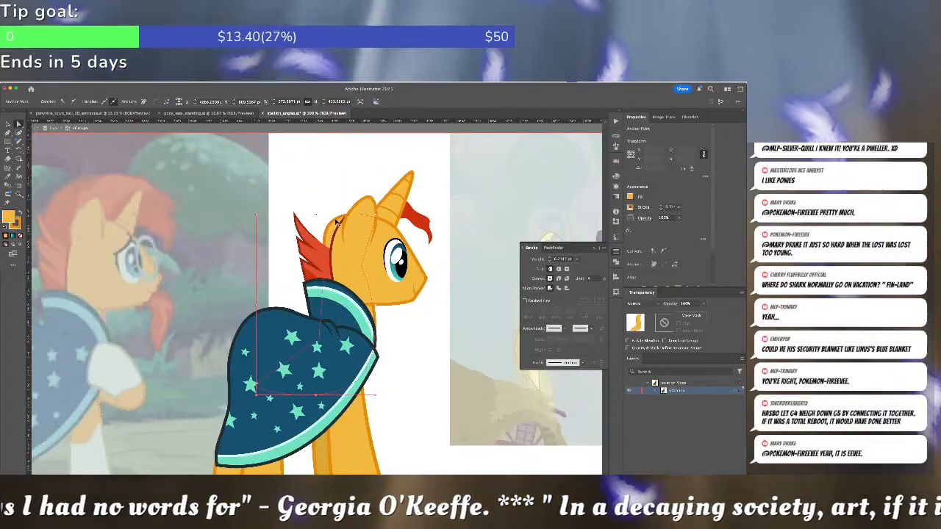
{"action": "key", "text": "alt+super+3"}
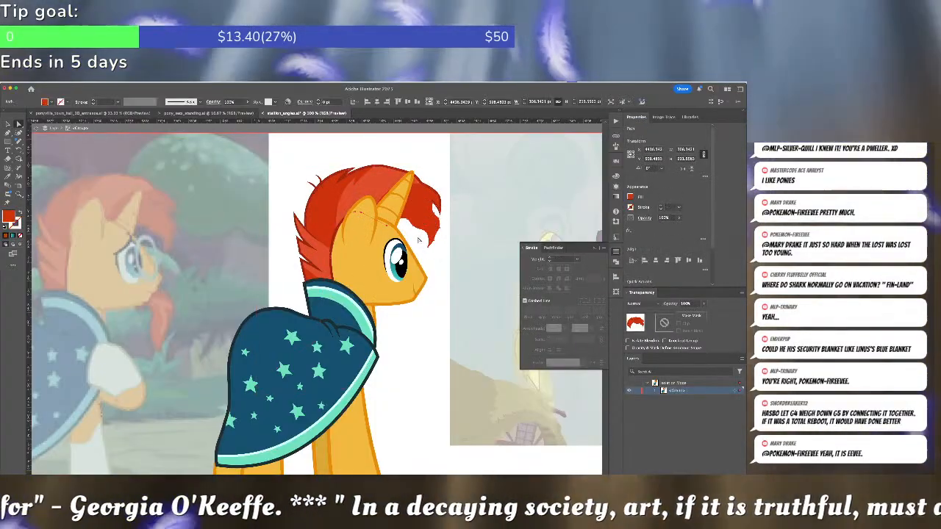
Ungroup the red mane artwork on the unicorn's head, select the forelock shape, and exit the group's isolation
{"action": "left_click", "coordinate": [427, 215]}
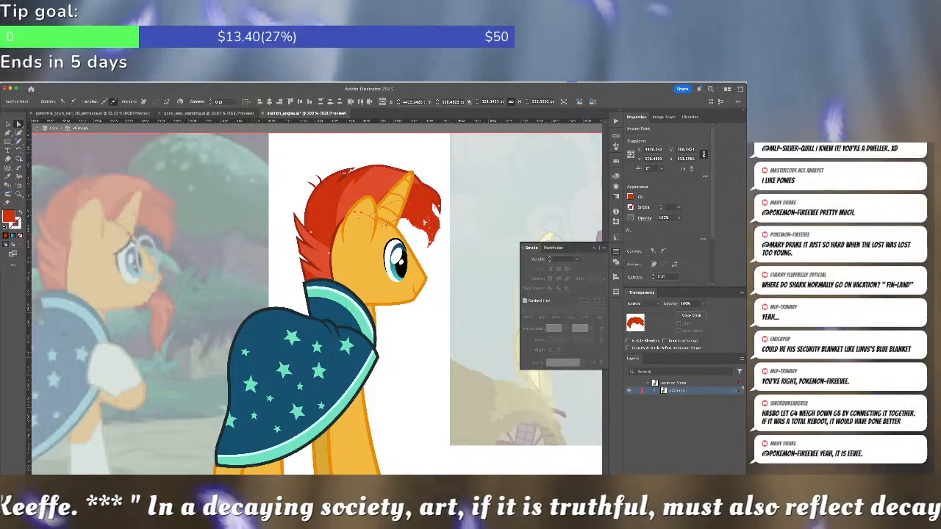
{"action": "key", "text": "v"}
{"action": "left_click", "coordinate": [426, 218]}
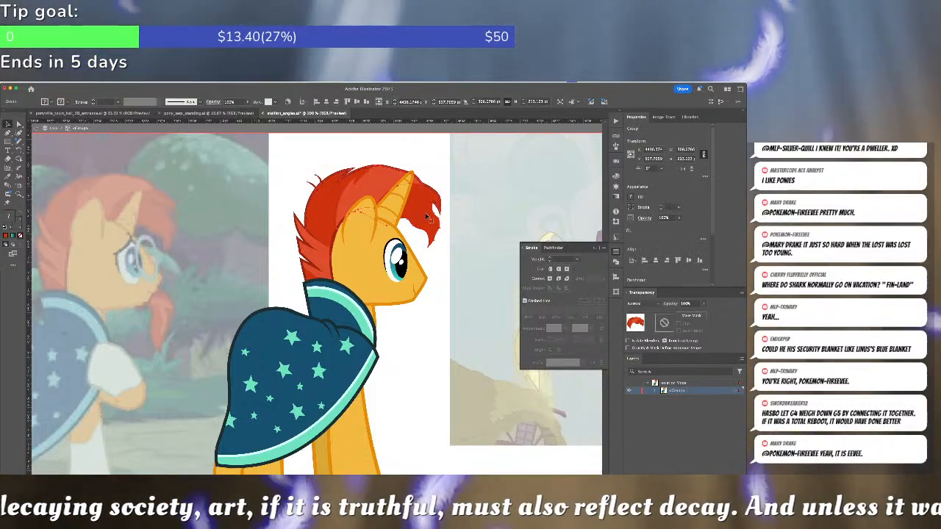
{"action": "key", "text": "super+shift+g"}
{"action": "left_click", "coordinate": [426, 198]}
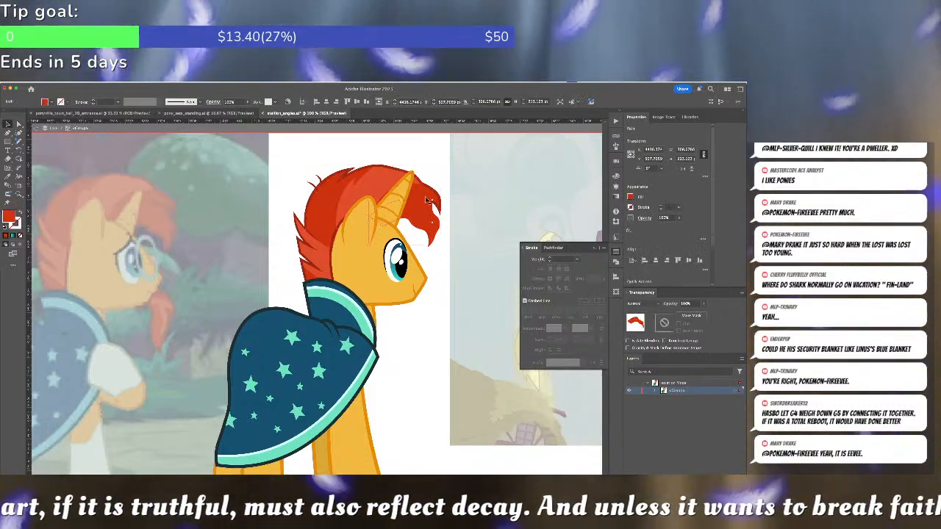
{"action": "left_click", "coordinate": [445, 200]}
{"action": "key", "text": "a"}
{"action": "left_click", "coordinate": [421, 221]}
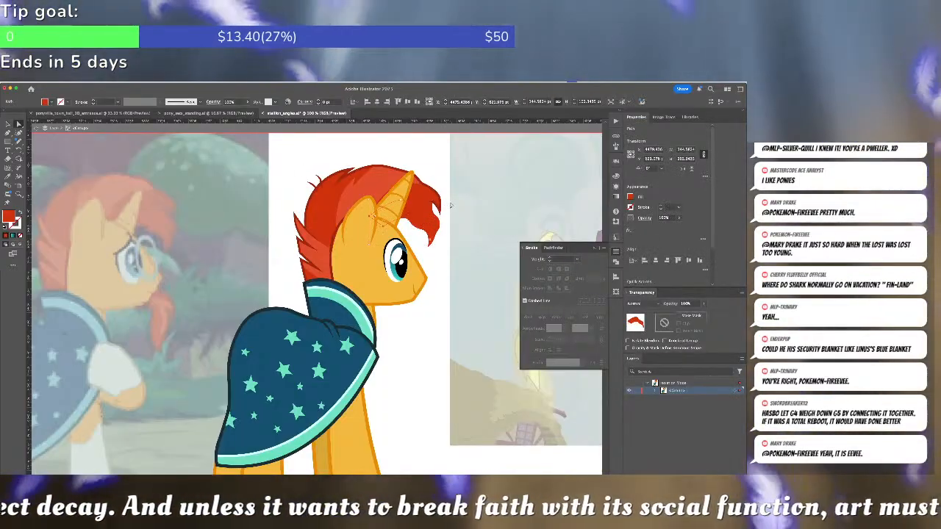
{"action": "key", "text": "Escape"}
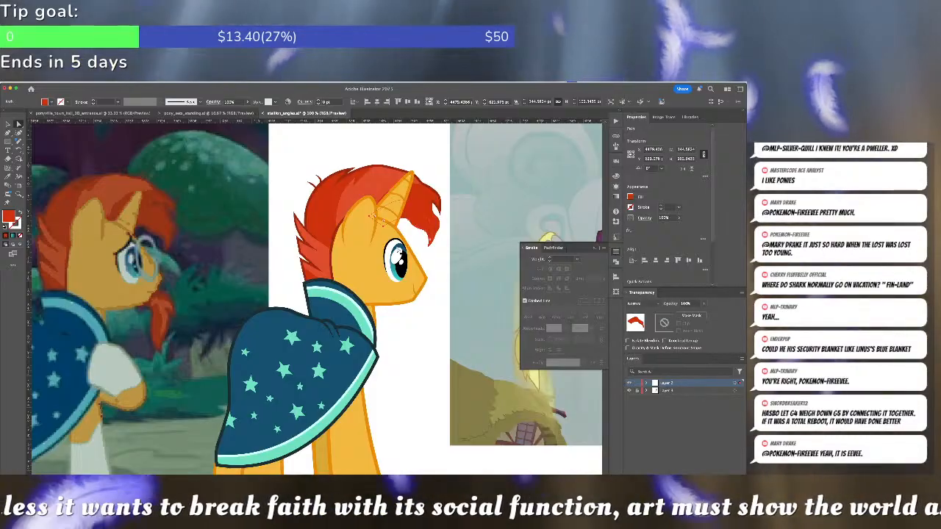
Select the large mane shape on the side-view unicorn's head and sample the mane red from the finished three-quarter stallion
{"action": "left_click", "coordinate": [441, 265]}
{"action": "scroll", "coordinate": [444, 259], "scroll_direction": "up", "scroll_amount": 1}
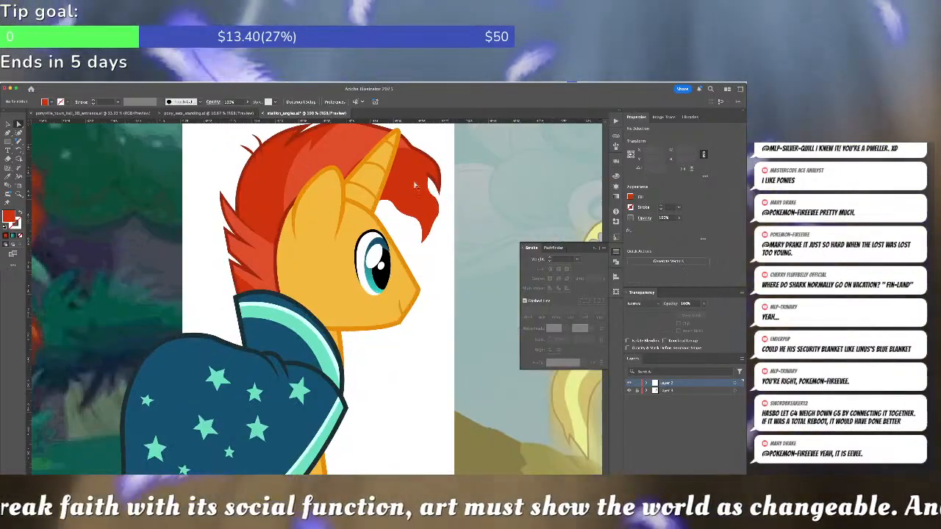
{"action": "left_click", "coordinate": [414, 184]}
{"action": "key", "text": "i"}
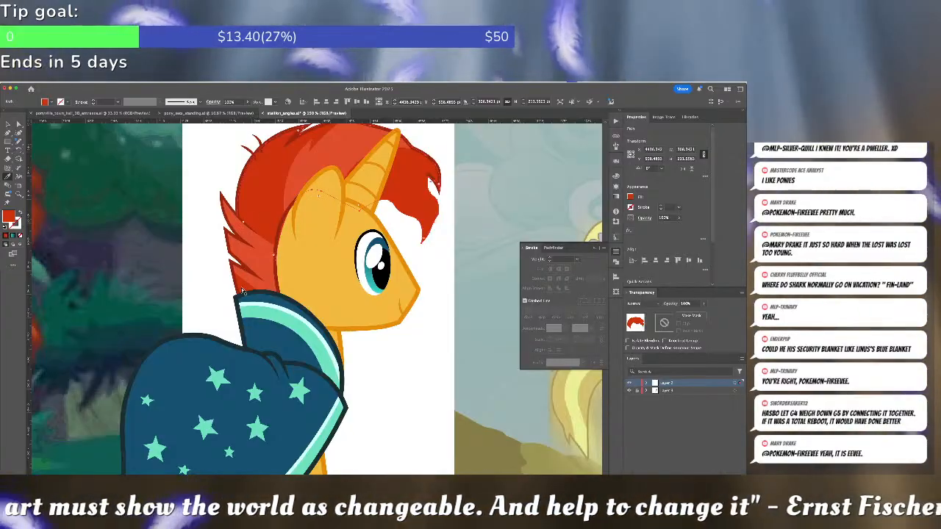
{"action": "key", "text": "super+minus"}
{"action": "key", "text": "super+minus"}
{"action": "key", "text": "super+minus"}
{"action": "key", "text": "super+minus"}
{"action": "left_click_drag", "start_coordinate": [156, 412], "coordinate": [176, 355]}
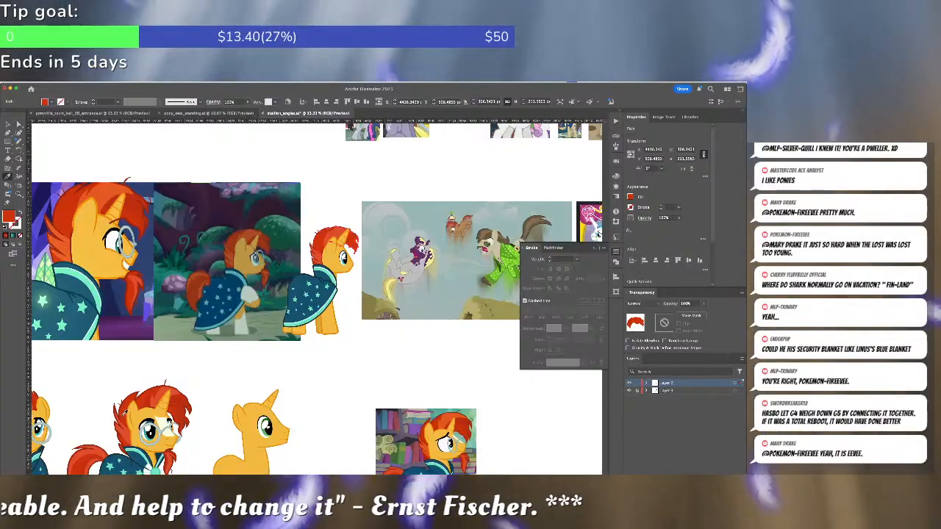
{"action": "key", "text": "a"}
{"action": "left_click", "coordinate": [320, 382]}
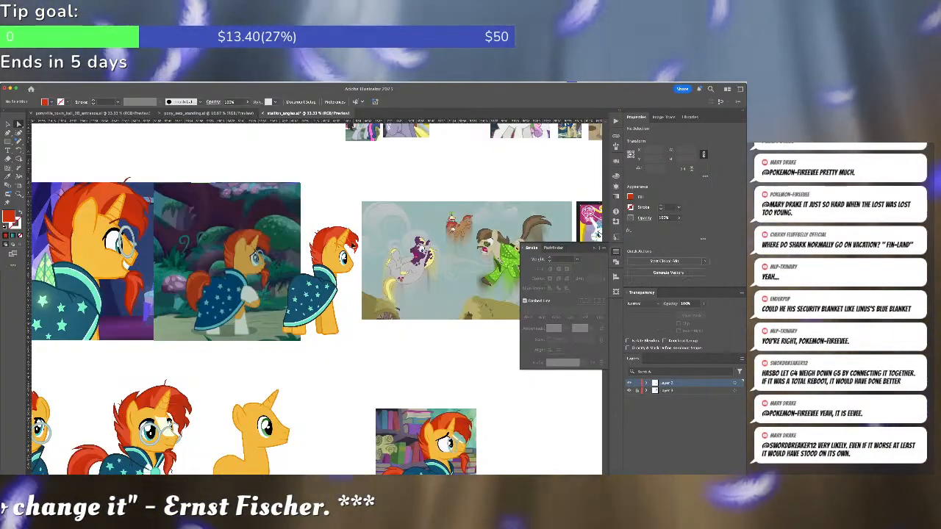
Examine the side-view unicorn's forelock and mane shapes against the forest reference and the three-quarter stallion's mane
{"action": "left_click", "coordinate": [353, 246]}
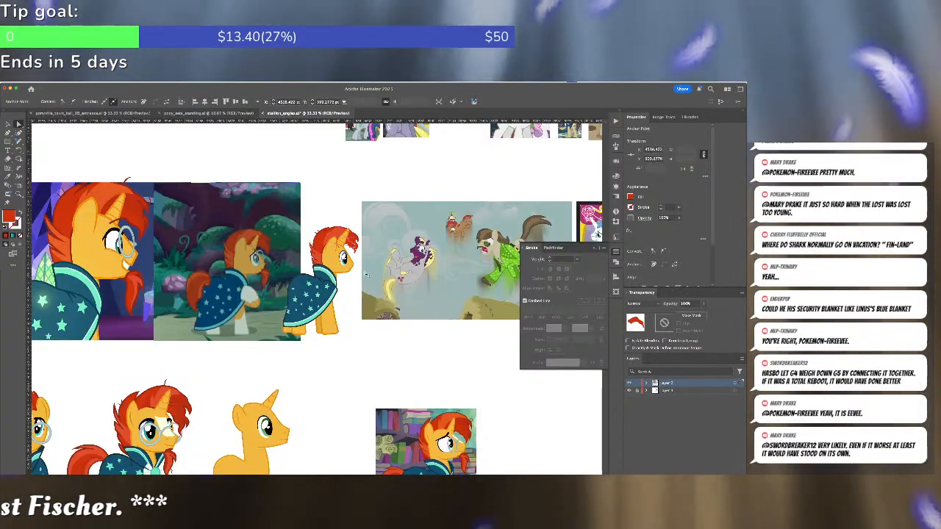
{"action": "scroll", "coordinate": [365, 275], "scroll_direction": "up", "scroll_amount": 2}
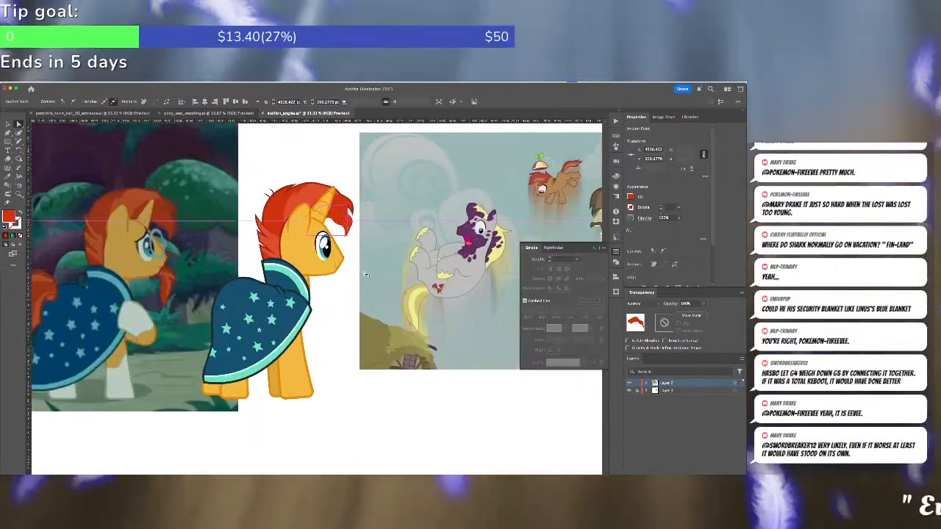
{"action": "left_click_drag", "start_coordinate": [357, 314], "coordinate": [367, 310]}
{"action": "left_click_drag", "start_coordinate": [334, 344], "coordinate": [570, 385]}
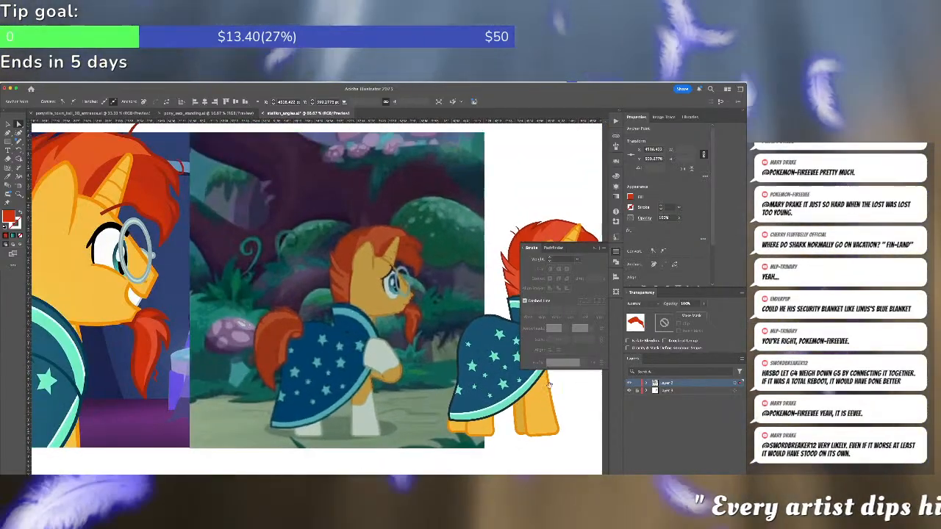
{"action": "left_click_drag", "start_coordinate": [418, 340], "coordinate": [242, 322]}
{"action": "left_click_drag", "start_coordinate": [403, 249], "coordinate": [397, 291]}
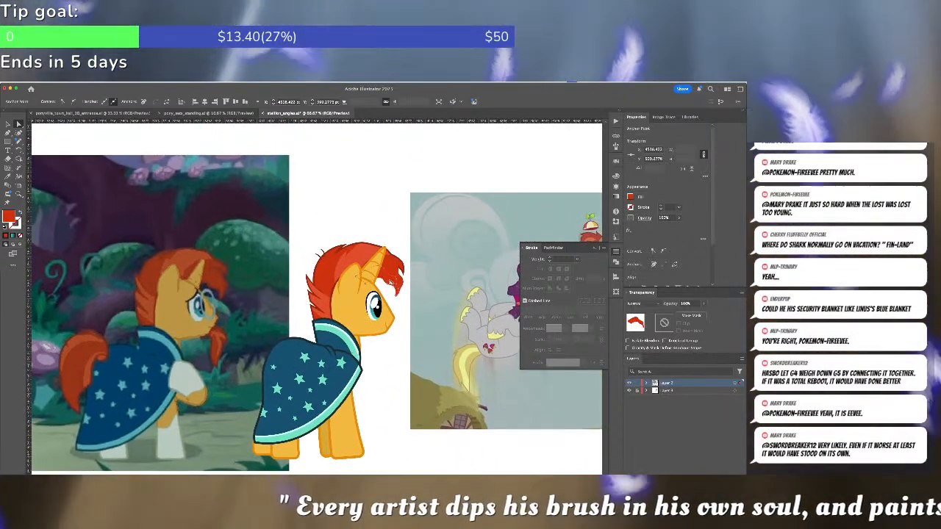
{"action": "left_click", "coordinate": [392, 270]}
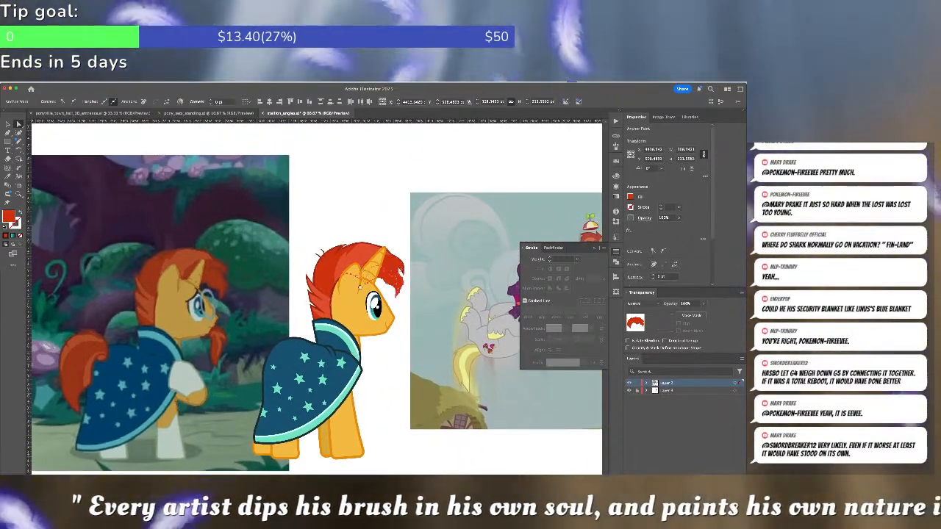
{"action": "scroll", "coordinate": [358, 279], "scroll_direction": "left", "scroll_amount": 5}
{"action": "left_click", "coordinate": [353, 350]}
{"action": "scroll", "coordinate": [353, 348], "scroll_direction": "down", "scroll_amount": 10}
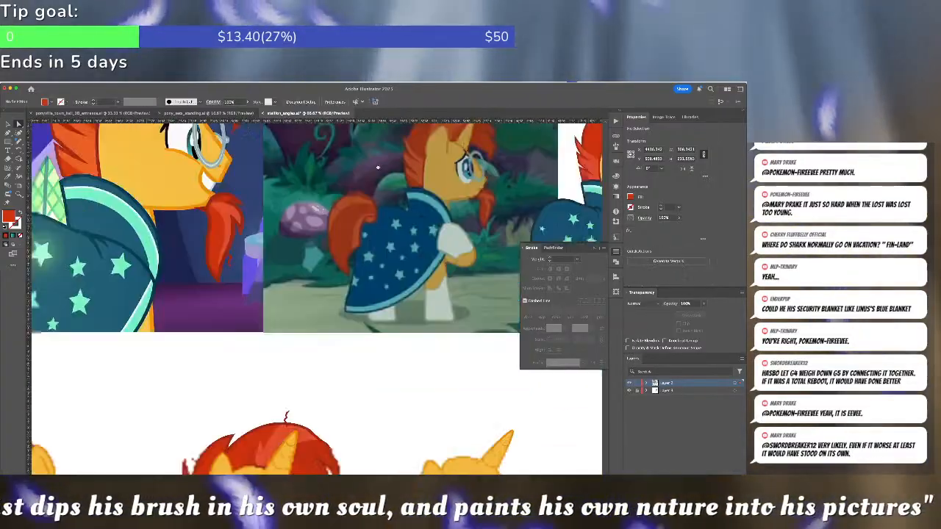
{"action": "left_click", "coordinate": [369, 285]}
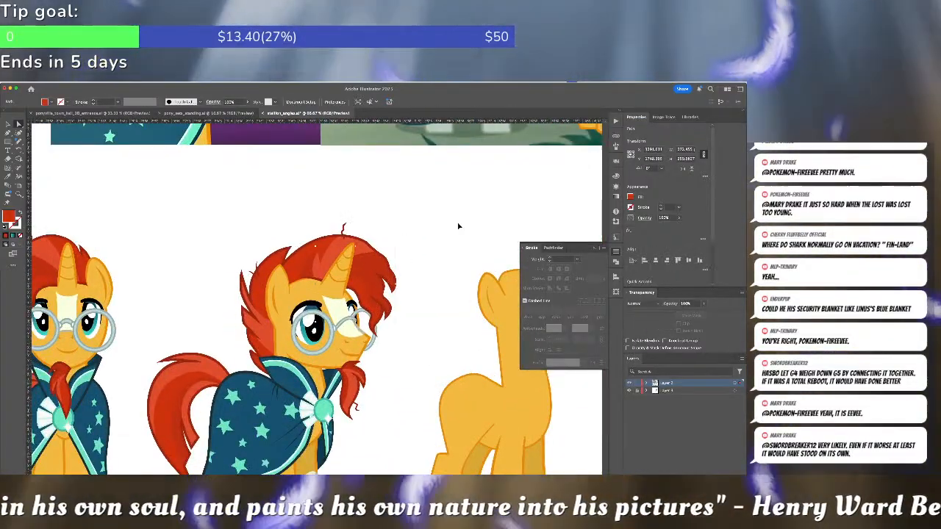
{"action": "left_click", "coordinate": [443, 233]}
{"action": "left_click_drag", "start_coordinate": [470, 198], "coordinate": [201, 416]}
{"action": "left_click_drag", "start_coordinate": [418, 265], "coordinate": [347, 317]}
{"action": "scroll", "coordinate": [346, 317], "scroll_direction": "up", "scroll_amount": 3}
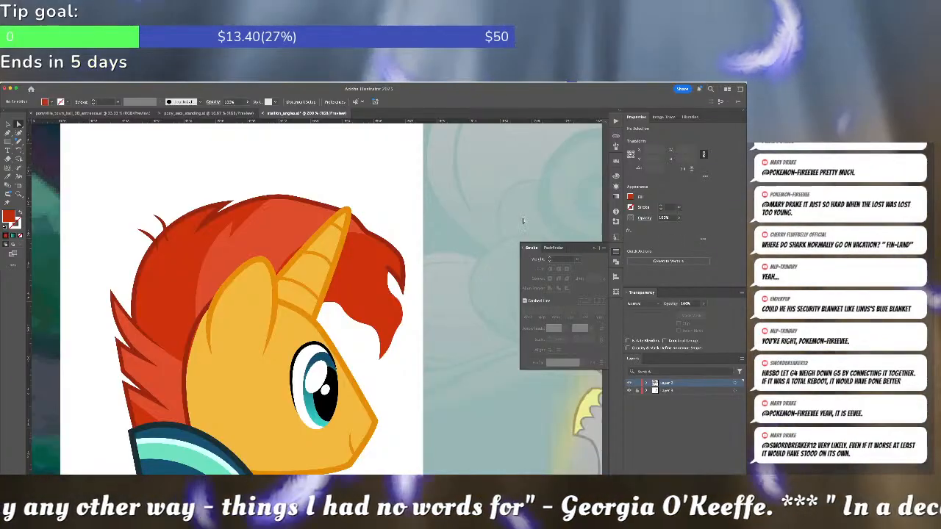
Trace the forelock on the close-up reference with the Pen tool, from the notch along its upper edge, past the horn tip, to the ear base
{"action": "key", "text": "ctrl+minus"}
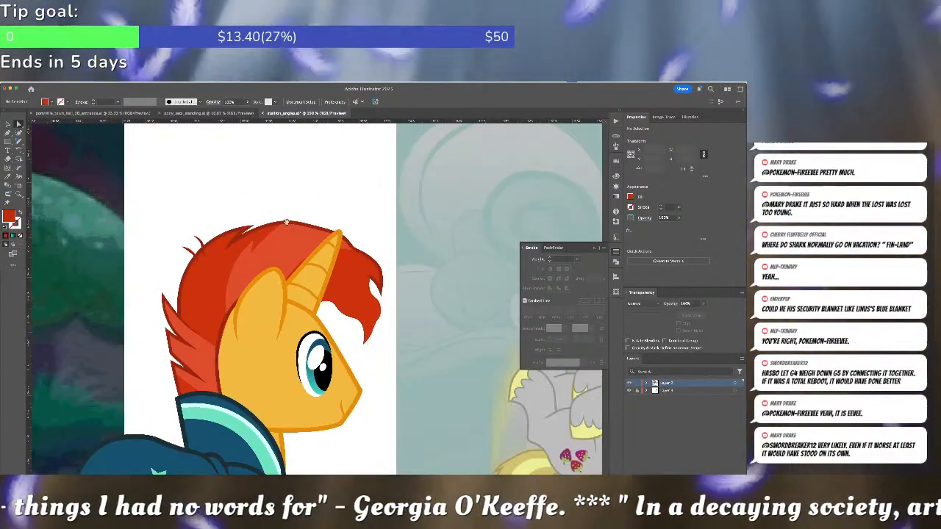
{"action": "left_click_drag", "start_coordinate": [180, 234], "coordinate": [414, 220]}
{"action": "left_click_drag", "start_coordinate": [257, 256], "coordinate": [529, 252]}
{"action": "left_click_drag", "start_coordinate": [308, 265], "coordinate": [577, 268]}
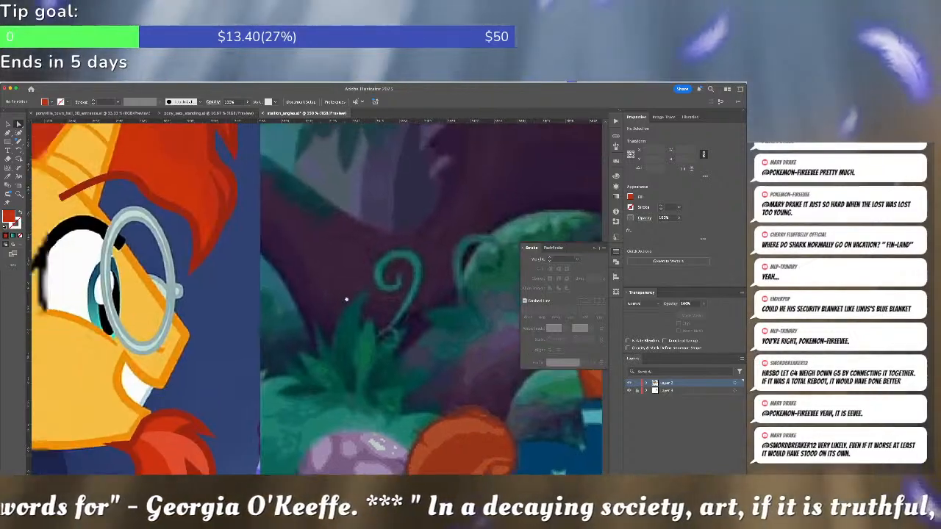
{"action": "left_click_drag", "start_coordinate": [284, 249], "coordinate": [397, 349]}
{"action": "left_click_drag", "start_coordinate": [363, 285], "coordinate": [382, 321]}
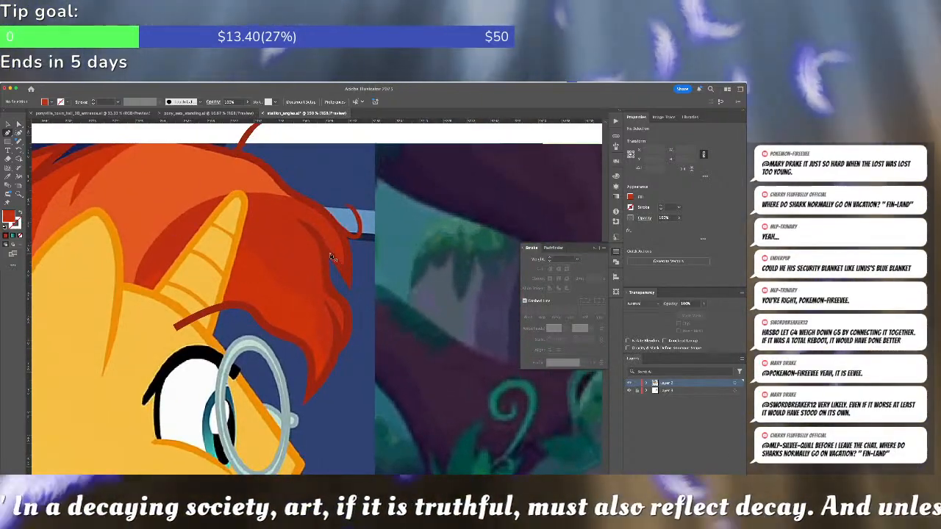
{"action": "left_click", "coordinate": [323, 253]}
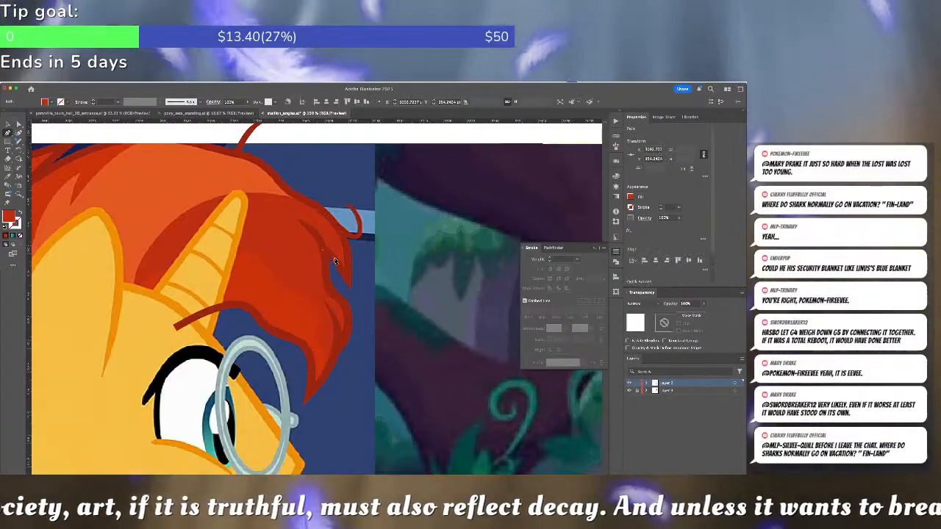
{"action": "left_click", "coordinate": [347, 281]}
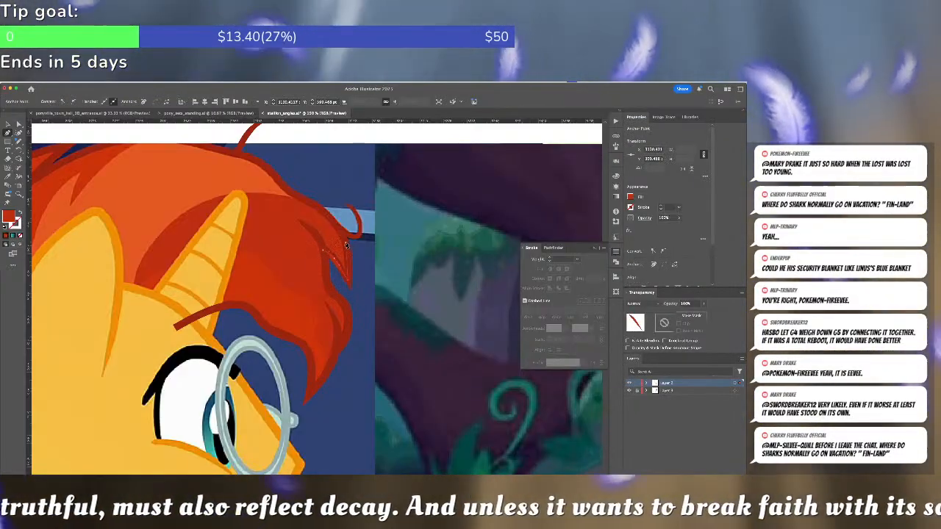
{"action": "left_click_drag", "start_coordinate": [346, 239], "coordinate": [340, 224]}
{"action": "left_click", "coordinate": [307, 203]}
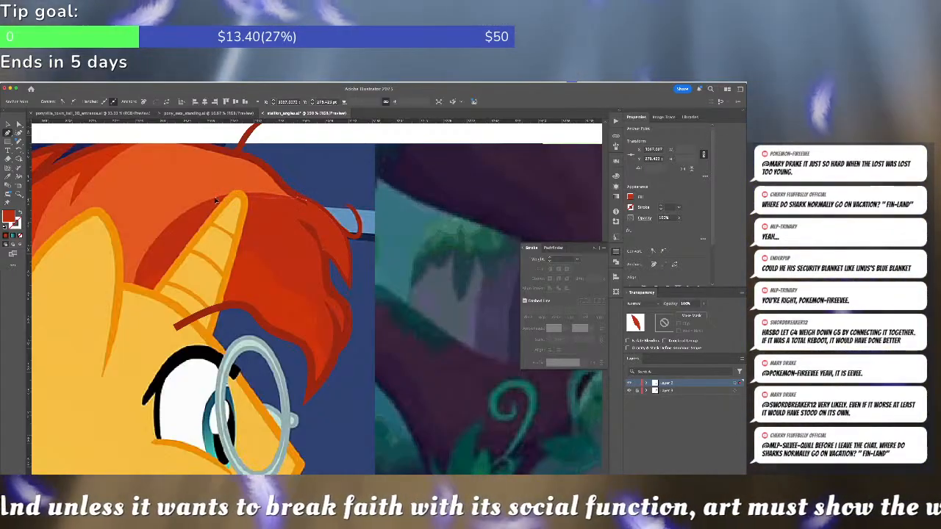
{"action": "left_click", "coordinate": [235, 193]}
{"action": "left_click", "coordinate": [131, 287]}
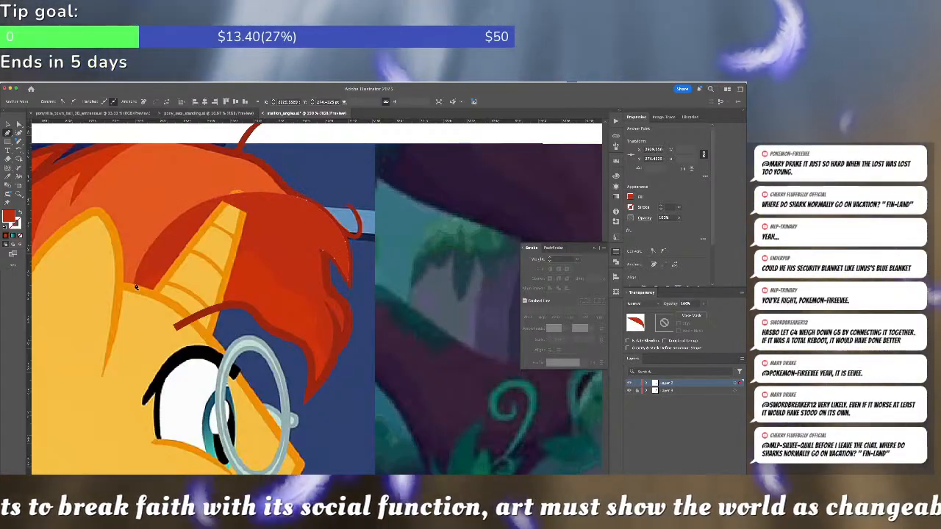
Trace the red base shape of the forelock over the reference close-up with the Pen tool, following its lower edge, hanging tip and outer edge
{"action": "left_click", "coordinate": [124, 322]}
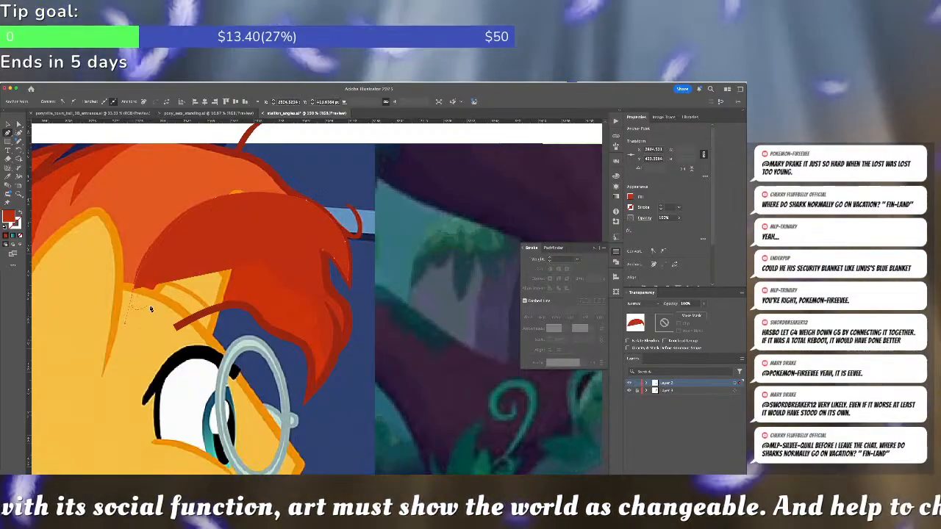
{"action": "left_click", "coordinate": [152, 309]}
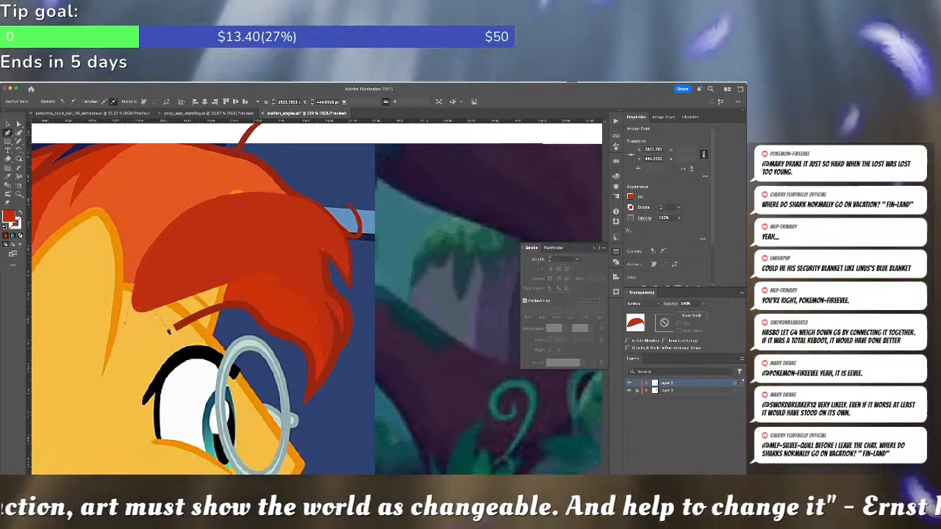
{"action": "left_click", "coordinate": [176, 328]}
{"action": "left_click", "coordinate": [224, 309]}
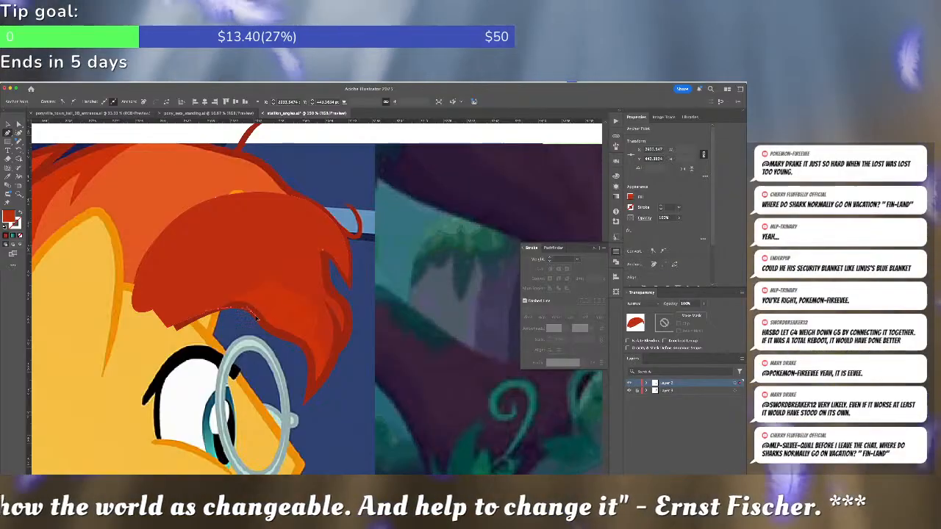
{"action": "left_click", "coordinate": [270, 332]}
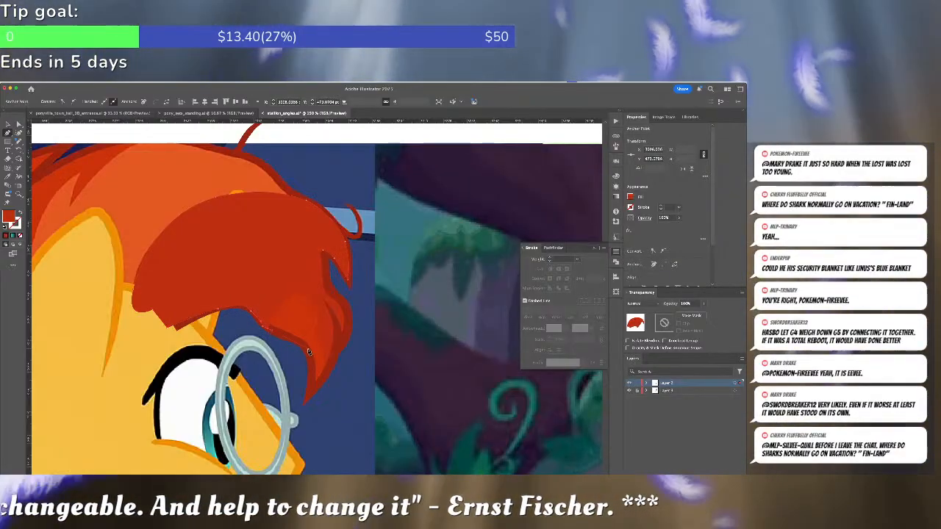
{"action": "left_click", "coordinate": [314, 366]}
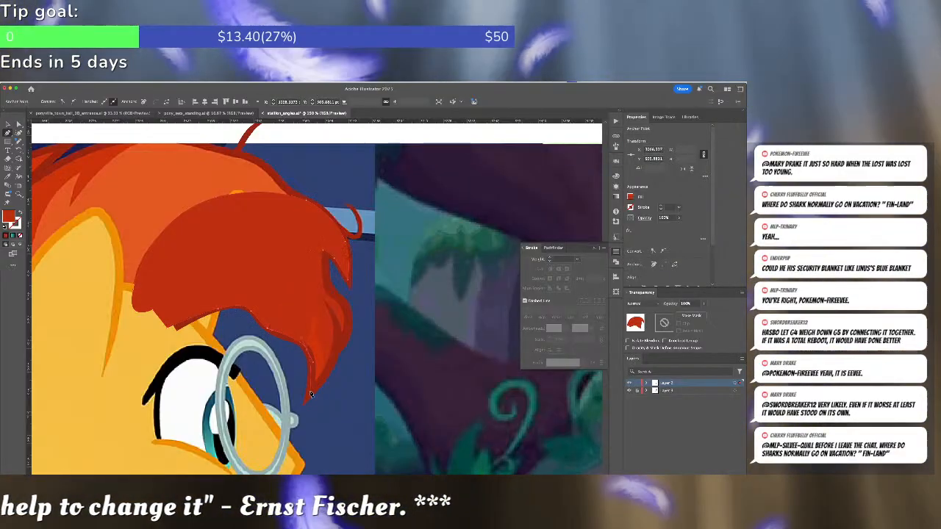
{"action": "left_click", "coordinate": [310, 396]}
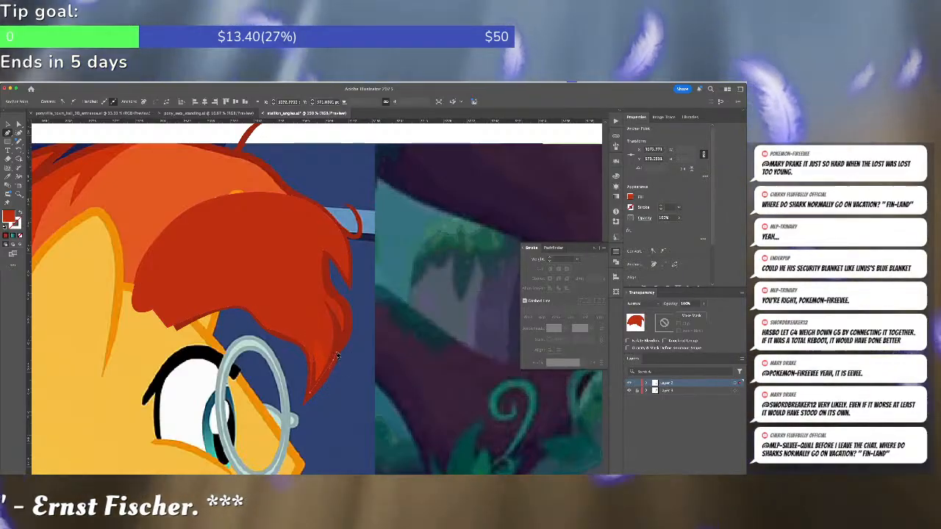
{"action": "left_click", "coordinate": [334, 358]}
{"action": "left_click", "coordinate": [344, 341]}
{"action": "left_click", "coordinate": [335, 293]}
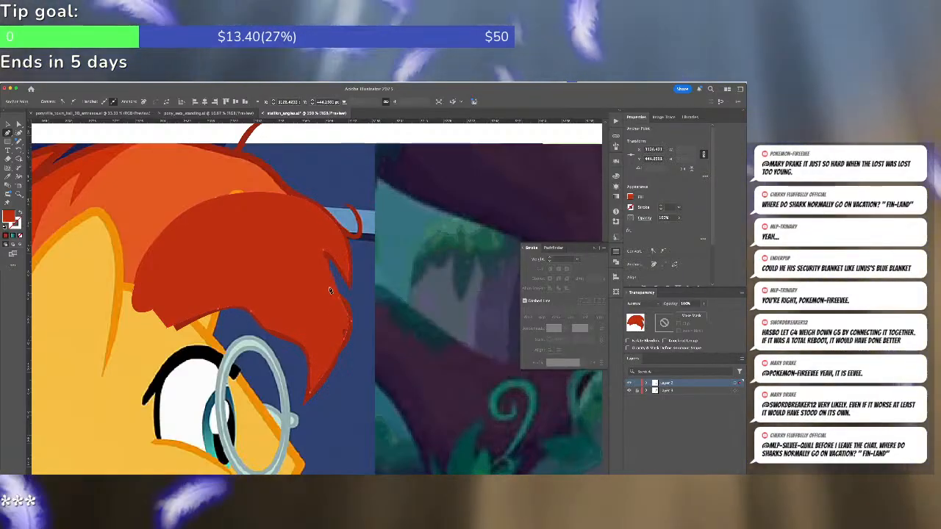
{"action": "left_click", "coordinate": [326, 266]}
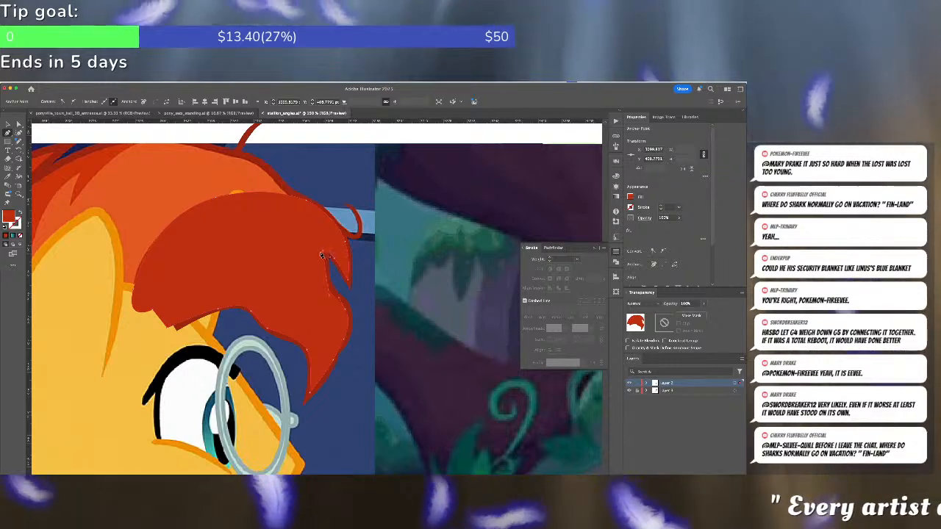
Send the traced forelock shape backward behind its darker edge outline and deselect it
{"action": "key", "text": "v"}
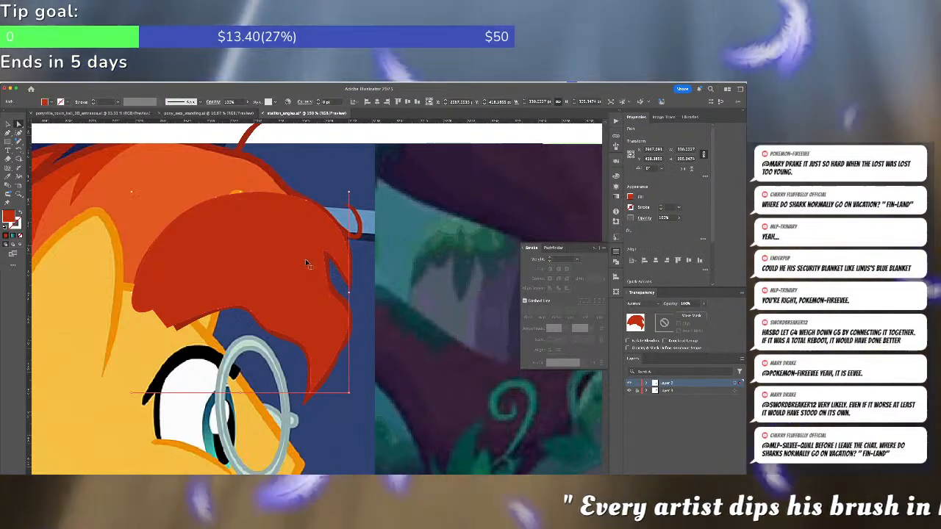
{"action": "key", "text": "super+["}
{"action": "key", "text": "super+shift+a"}
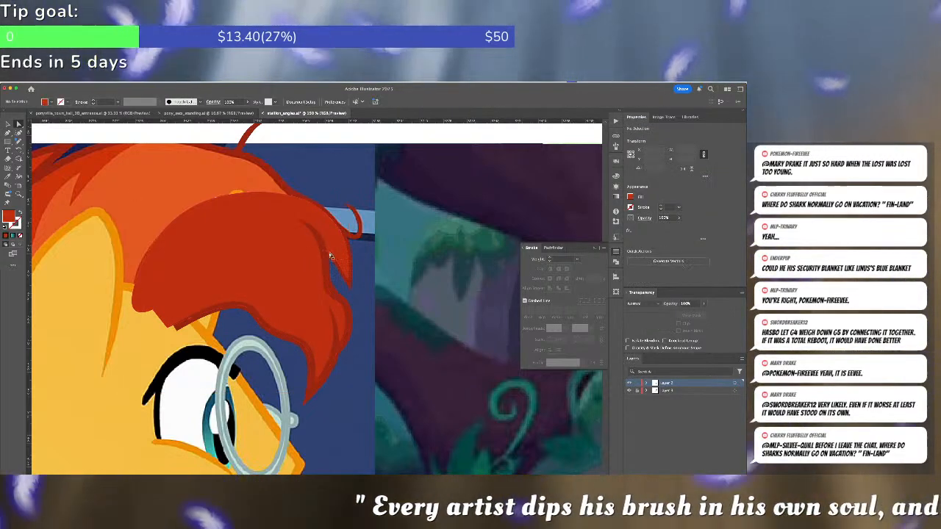
Transfer the traced forelock shapes from the reference close-up to the vector pony's head on the white area
{"action": "key", "text": "super+a"}
{"action": "key", "text": "super+3"}
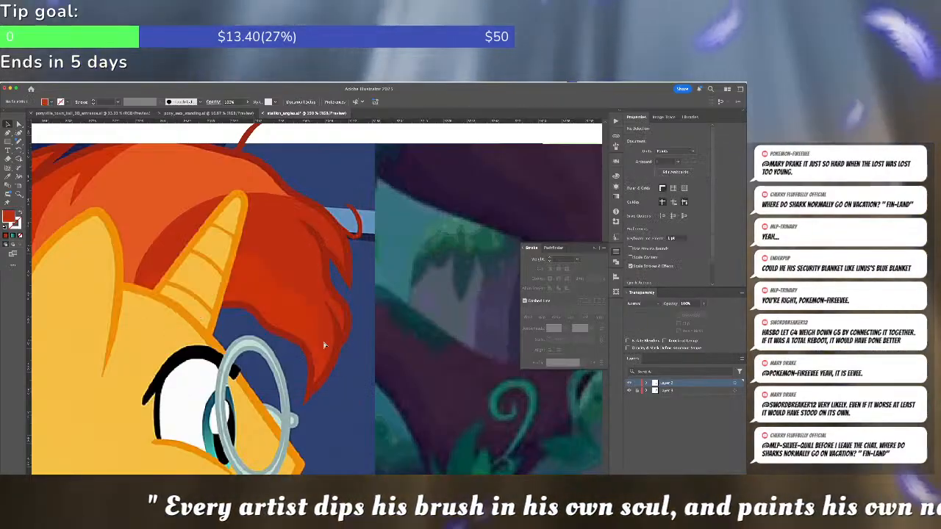
{"action": "key", "text": "super+minus"}
{"action": "key", "text": "super+minus"}
{"action": "key", "text": "super+minus"}
{"action": "left_click_drag", "start_coordinate": [371, 347], "coordinate": [117, 343]}
{"action": "key", "text": "a"}
{"action": "scroll", "coordinate": [404, 351], "scroll_direction": "up", "scroll_amount": 2}
{"action": "scroll", "coordinate": [404, 351], "scroll_direction": "up", "scroll_amount": 3}
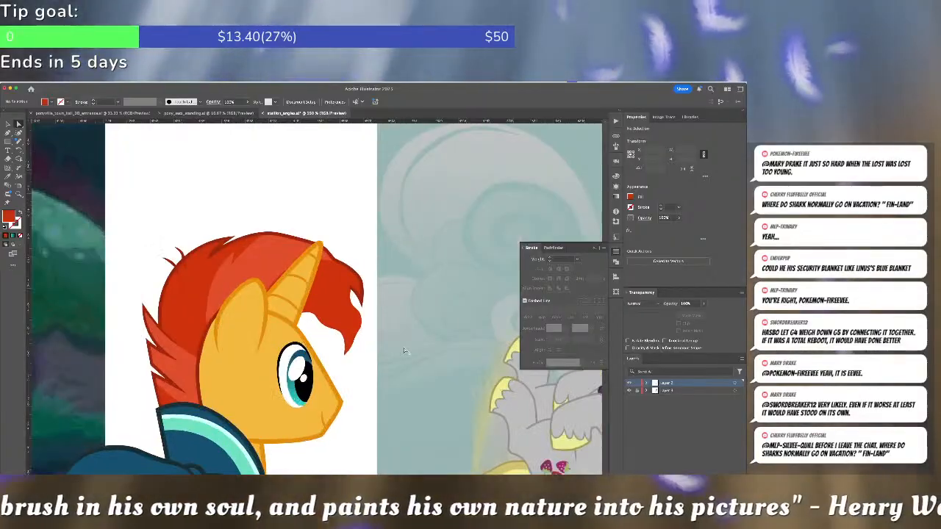
{"action": "key", "text": "super+alt+3"}
{"action": "key", "text": "v"}
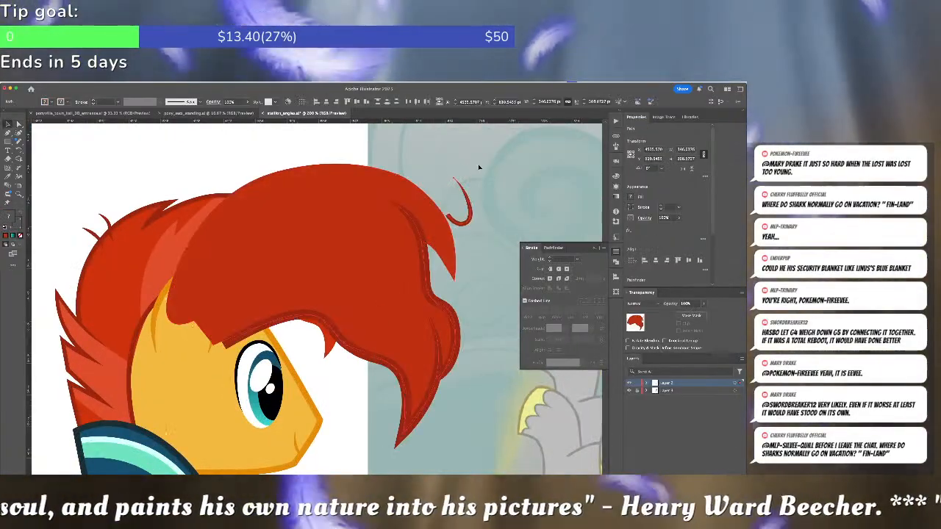
Scale the forelock shapes down and position them on the vector pony's forehead, behind the horn
{"action": "left_click_drag", "start_coordinate": [472, 166], "coordinate": [374, 250]}
{"action": "left_click_drag", "start_coordinate": [345, 303], "coordinate": [321, 306]}
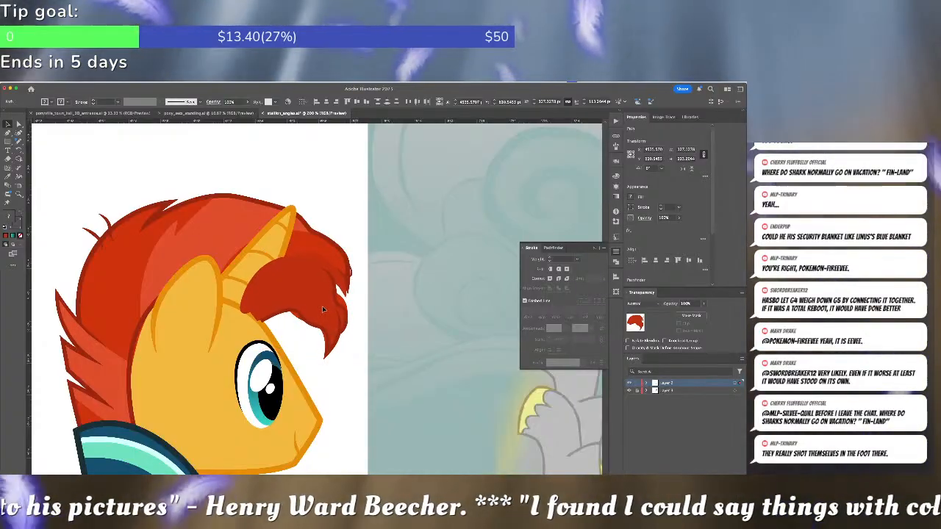
{"action": "left_click_drag", "start_coordinate": [240, 255], "coordinate": [217, 234]}
{"action": "left_click_drag", "start_coordinate": [299, 294], "coordinate": [303, 295]}
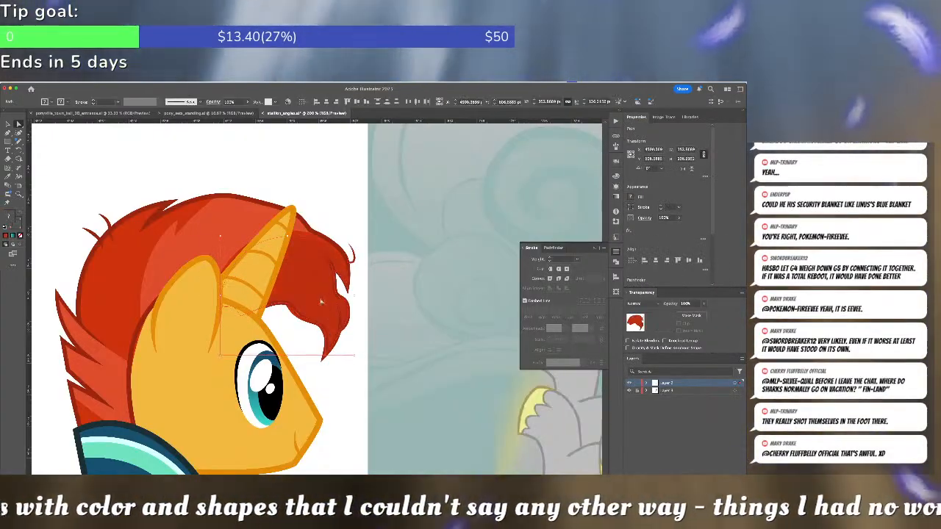
Select the forelock's fill and outline and adjust their anchor points along the lower edge beside the horn
{"action": "left_click", "coordinate": [341, 286]}
{"action": "left_click", "coordinate": [343, 266]}
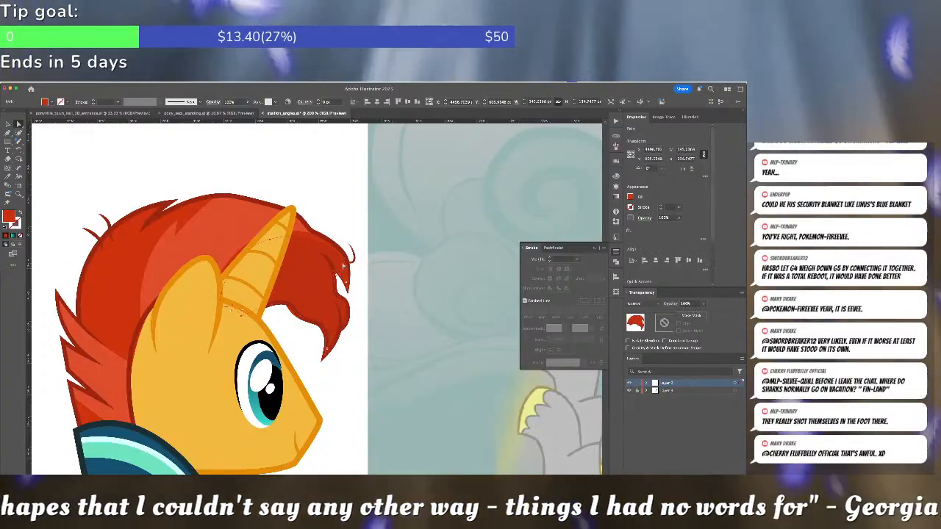
{"action": "left_click", "coordinate": [344, 267]}
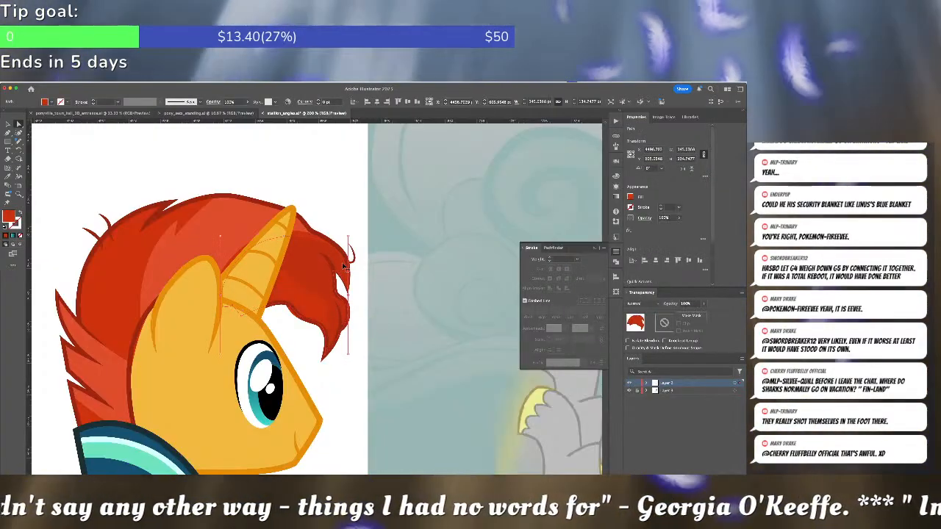
{"action": "left_click", "coordinate": [344, 266]}
{"action": "left_click", "coordinate": [311, 265]}
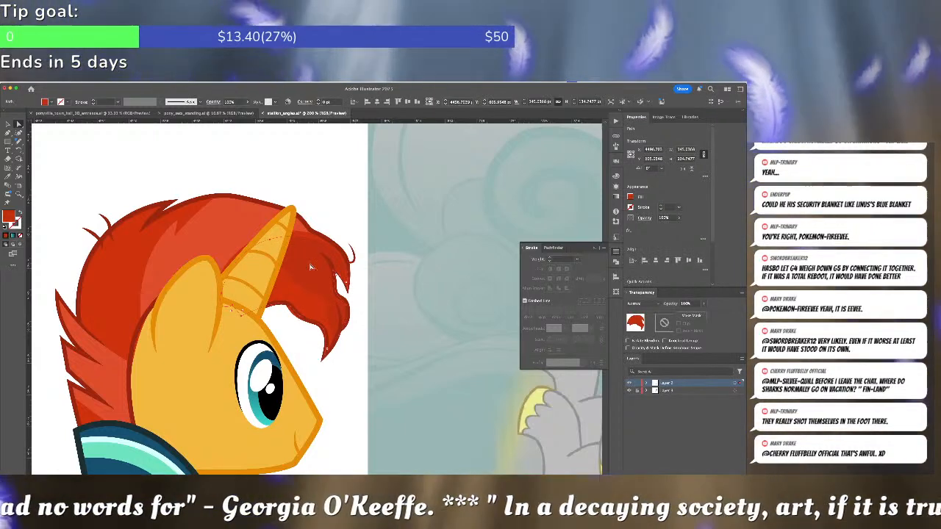
{"action": "scroll", "coordinate": [310, 266], "scroll_direction": "up", "scroll_amount": 1}
{"action": "left_click", "coordinate": [293, 331]}
{"action": "left_click", "coordinate": [293, 345]}
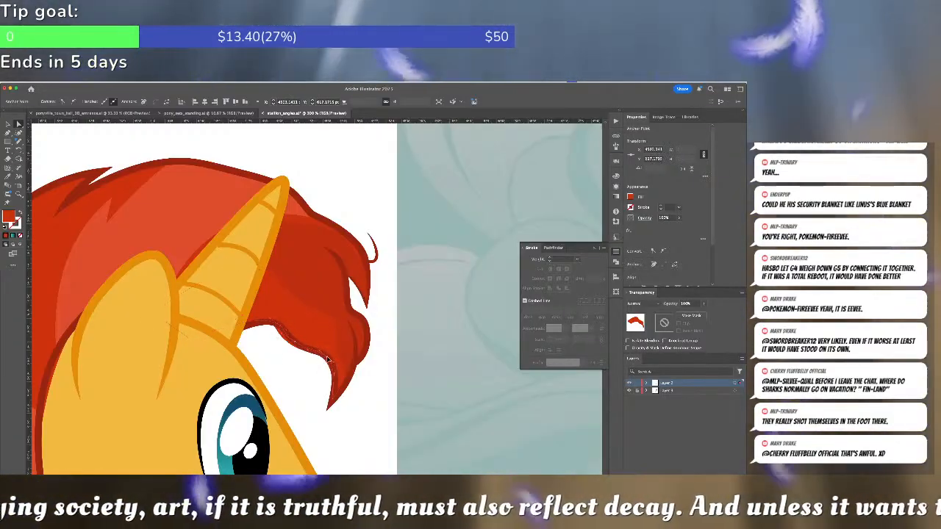
{"action": "left_click", "coordinate": [288, 341]}
{"action": "left_click", "coordinate": [292, 342]}
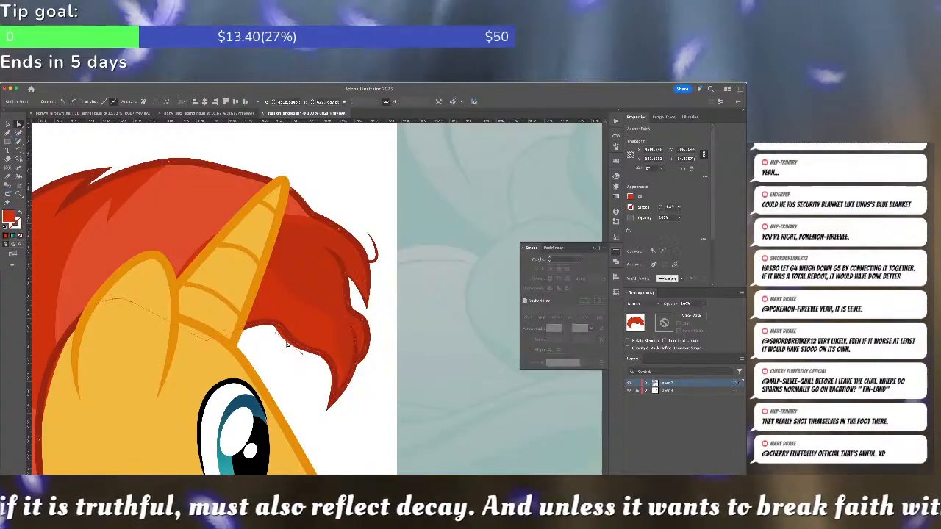
{"action": "left_click_drag", "start_coordinate": [269, 323], "coordinate": [278, 325]}
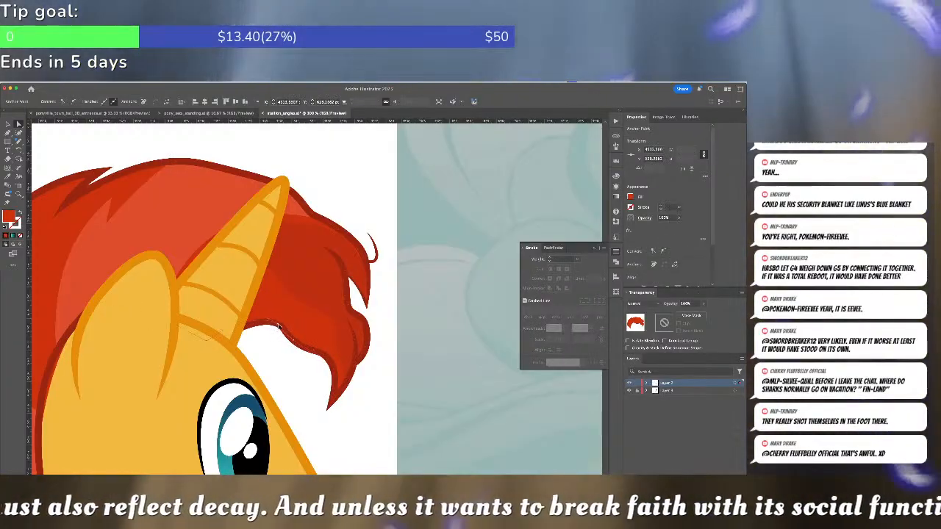
Reshape the forelock fill by adjusting its upper edge and extending its inner end behind the ear, and deselect it
{"action": "left_click", "coordinate": [324, 250]}
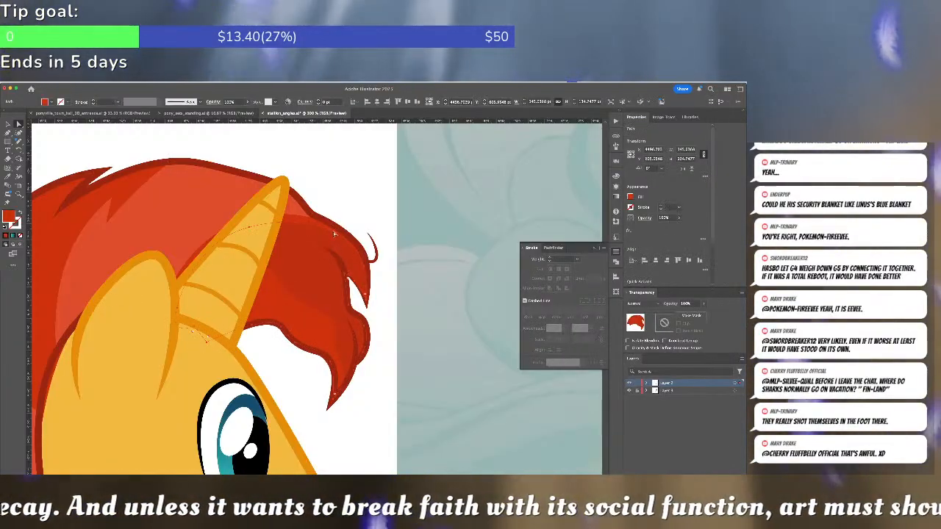
{"action": "left_click", "coordinate": [369, 273]}
{"action": "left_click", "coordinate": [243, 248]}
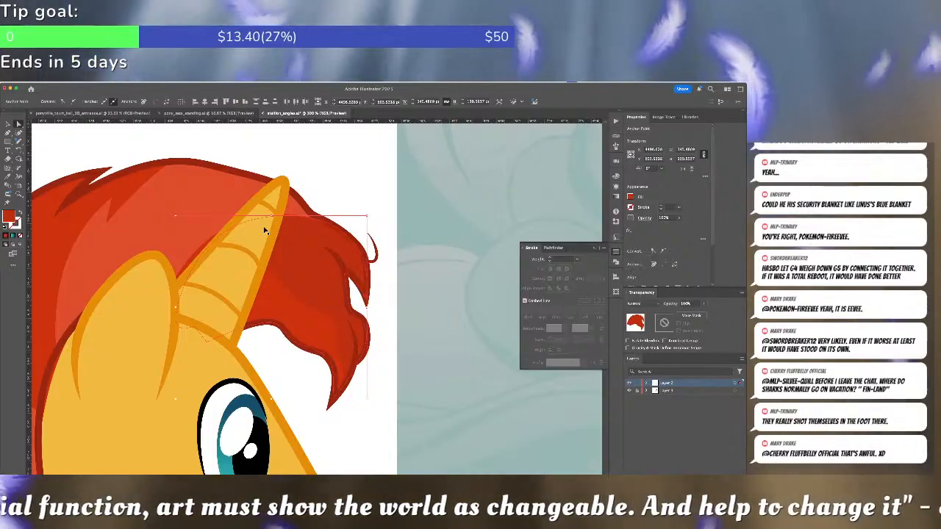
{"action": "key", "text": "ctrl+shift+a"}
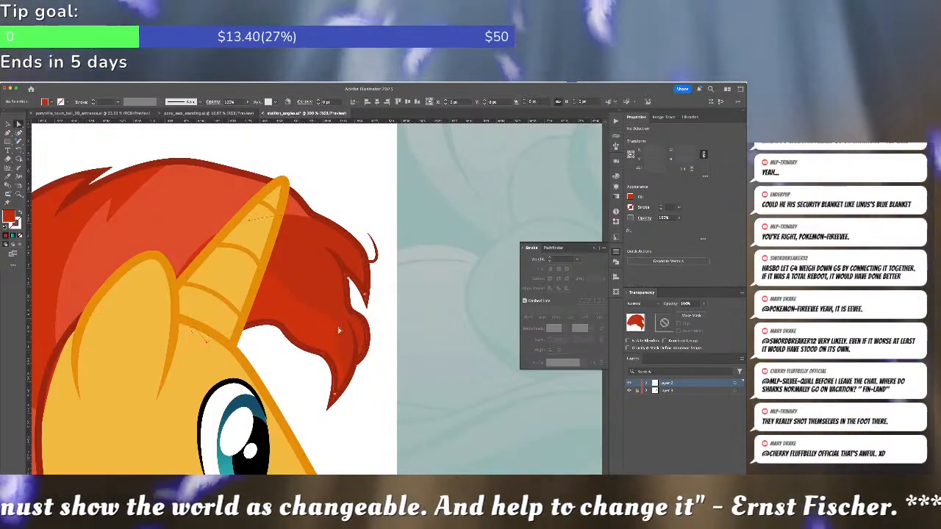
{"action": "left_click", "coordinate": [299, 284]}
{"action": "left_click", "coordinate": [176, 310]}
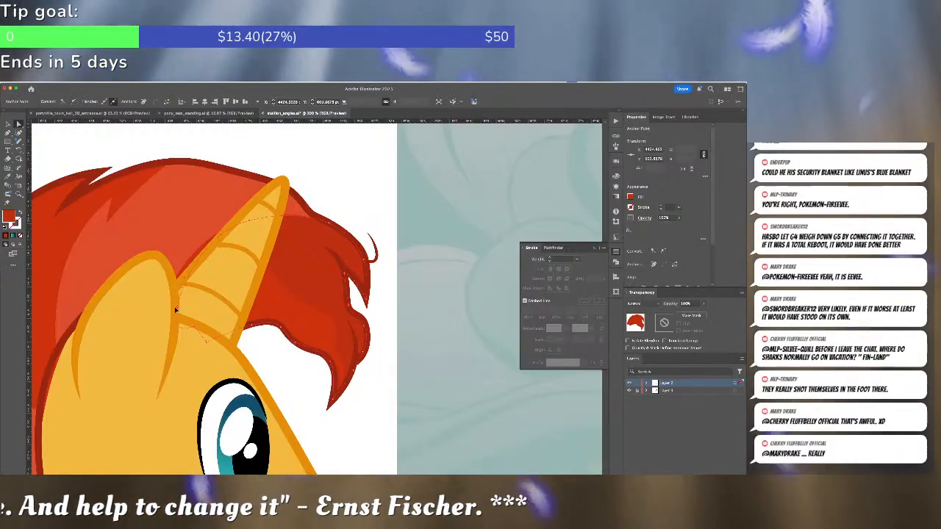
{"action": "left_click", "coordinate": [266, 230]}
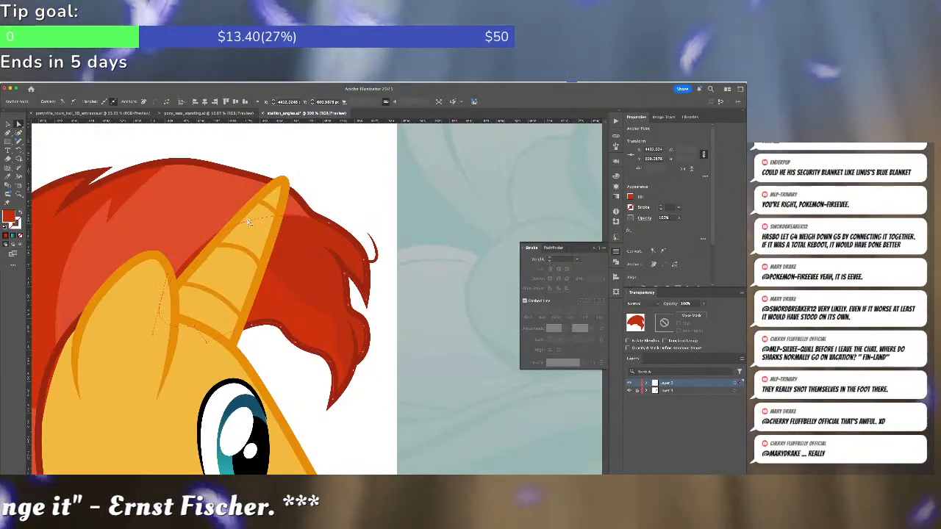
{"action": "key", "text": "ctrl+minus"}
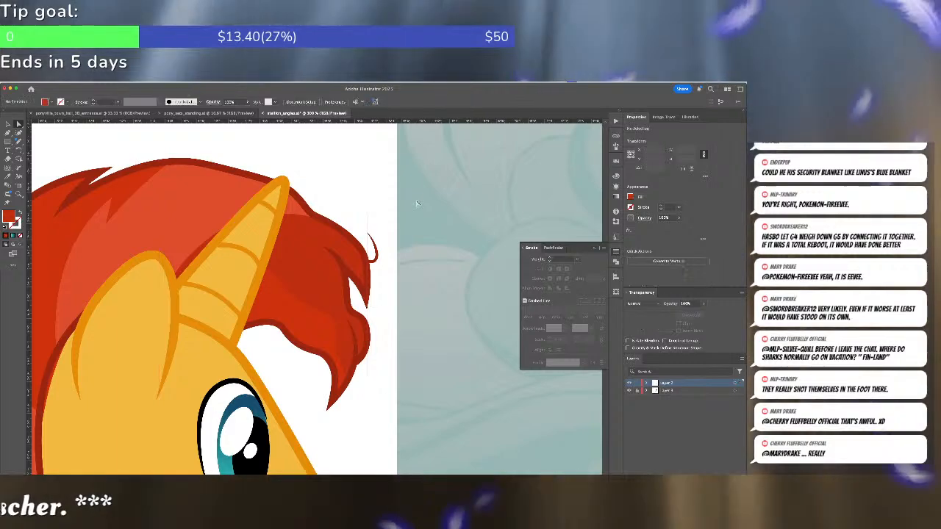
{"action": "left_click", "coordinate": [416, 201]}
Examine the whole vector pony beside its reference images, and its head and forelock up close
{"action": "key", "text": "ctrl+minus"}
{"action": "key", "text": "ctrl+minus"}
{"action": "key", "text": "ctrl+minus"}
{"action": "key", "text": "ctrl+minus"}
{"action": "key", "text": "ctrl+minus"}
{"action": "key", "text": "ctrl+minus"}
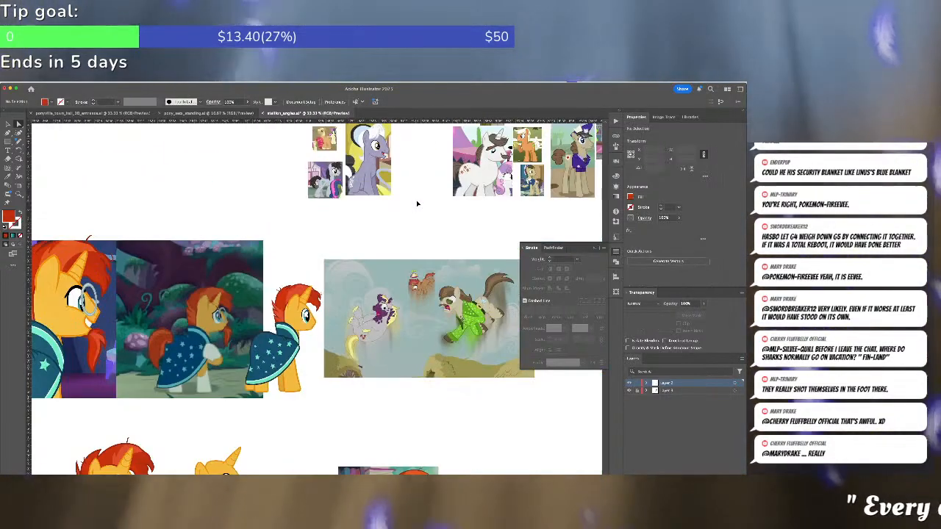
{"action": "key", "text": "ctrl+plus"}
{"action": "key", "text": "ctrl+plus"}
{"action": "key", "text": "ctrl+plus"}
{"action": "key", "text": "ctrl+plus"}
{"action": "key", "text": "ctrl+plus"}
{"action": "key", "text": "ctrl+plus"}
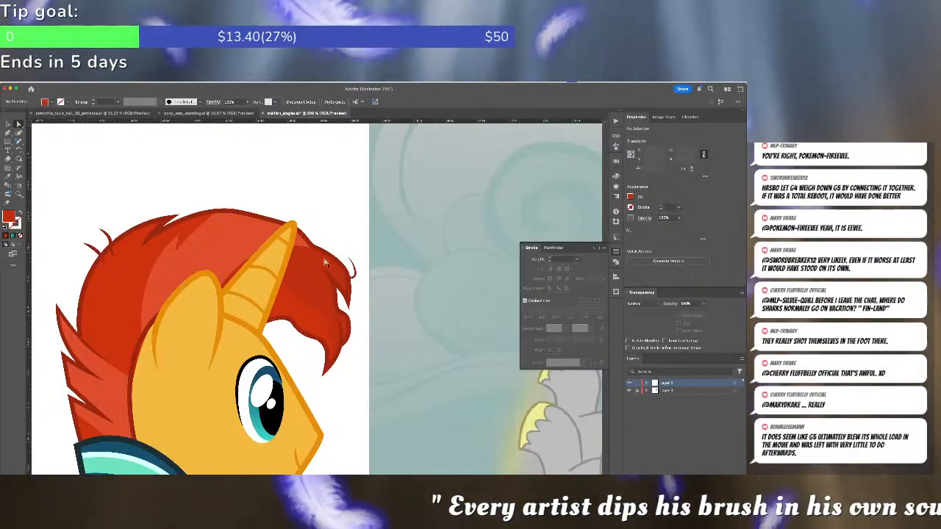
Draw a narrow dark red strand shape in the mane above and behind the ear with the Pen tool
{"action": "key", "text": "p"}
{"action": "left_click", "coordinate": [180, 241]}
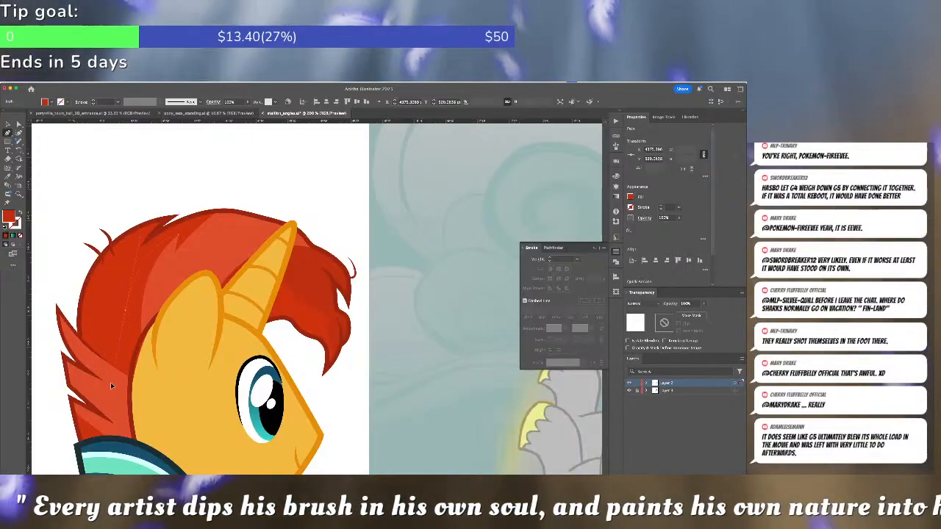
{"action": "left_click", "coordinate": [146, 337]}
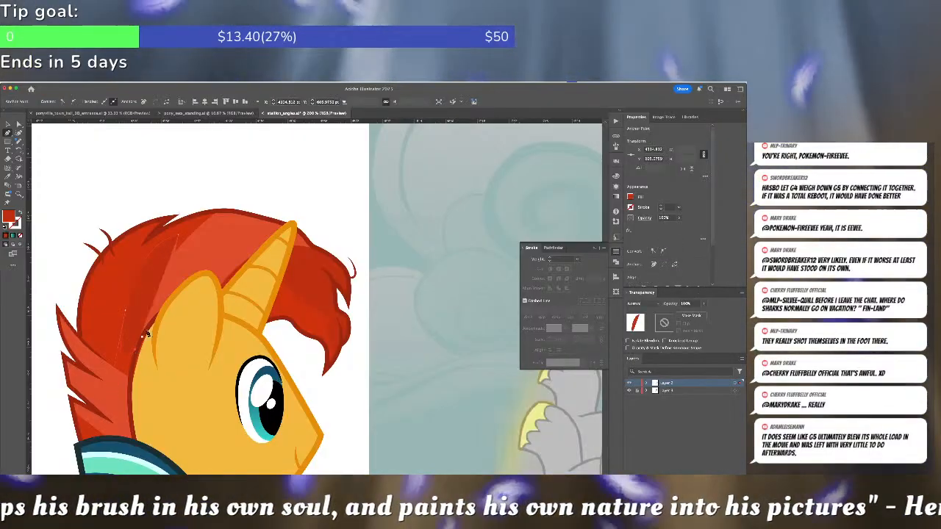
{"action": "left_click", "coordinate": [179, 240]}
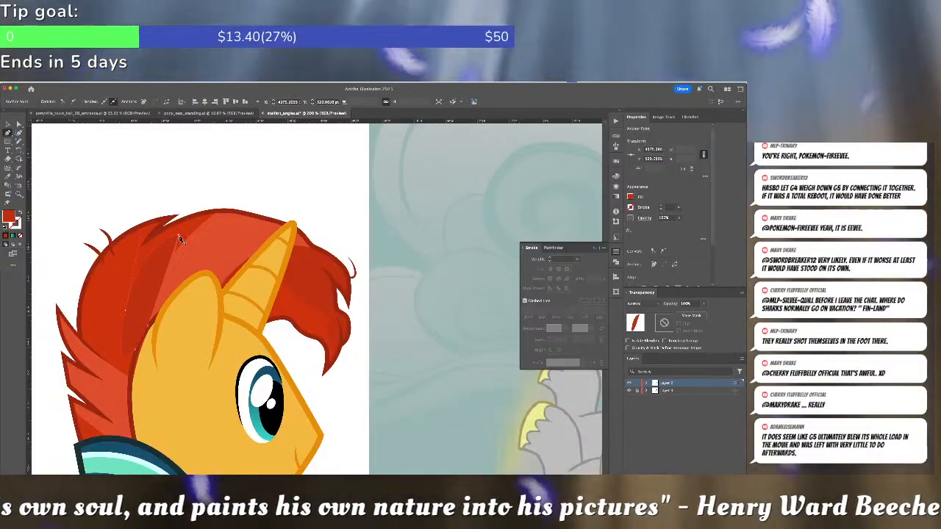
Refine the anchor points along the rear edge and lower end of the mane strand behind the ear
{"action": "key", "text": "a"}
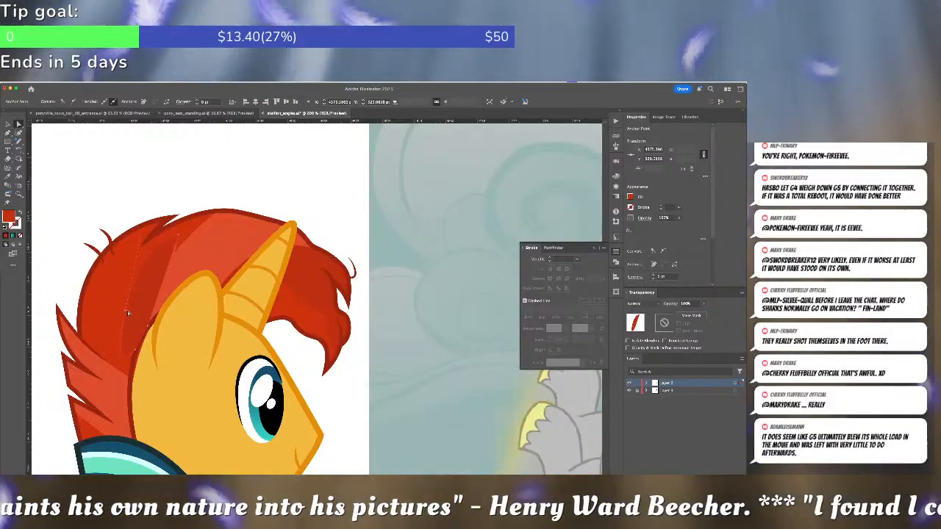
{"action": "left_click", "coordinate": [122, 356]}
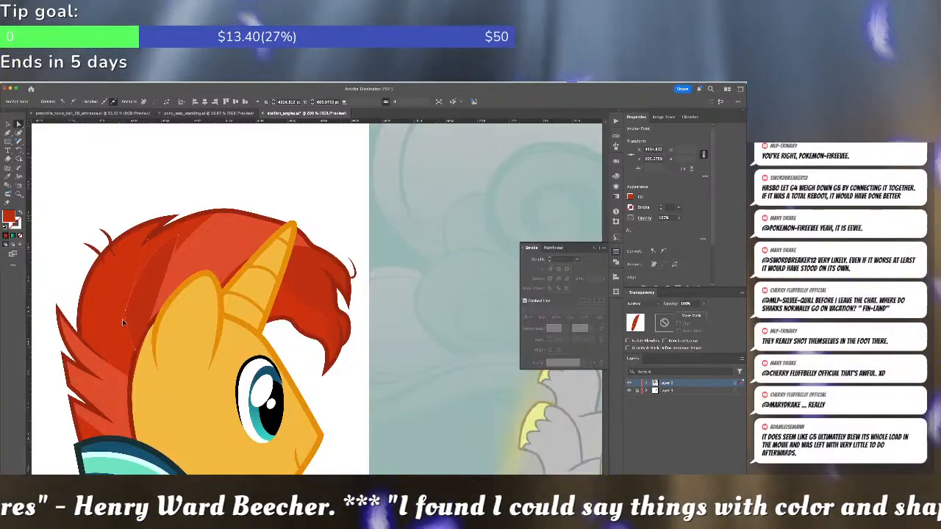
{"action": "key", "text": "Delete"}
{"action": "key", "text": "Delete"}
{"action": "left_click", "coordinate": [136, 294]}
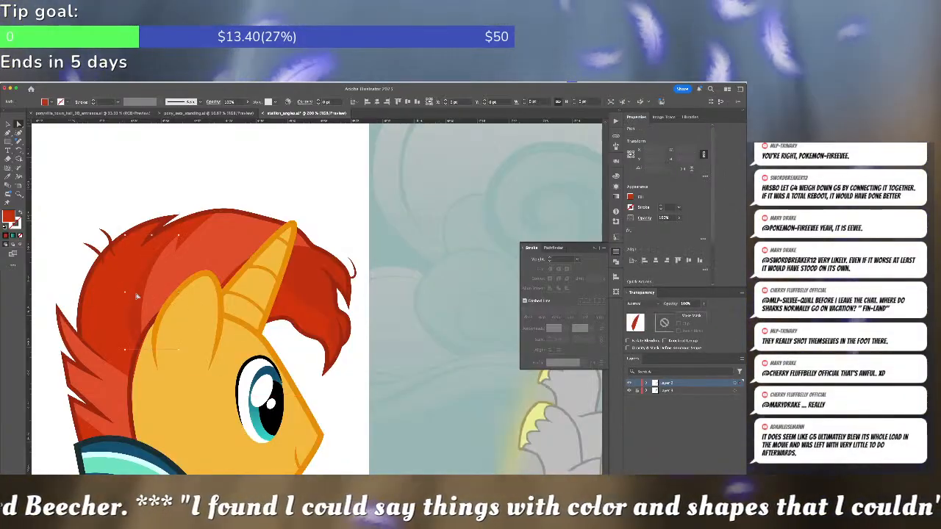
Adjust the anchor points along the rear edge of the dark red mane strand behind the ear, and deselect it
{"action": "left_click", "coordinate": [128, 302]}
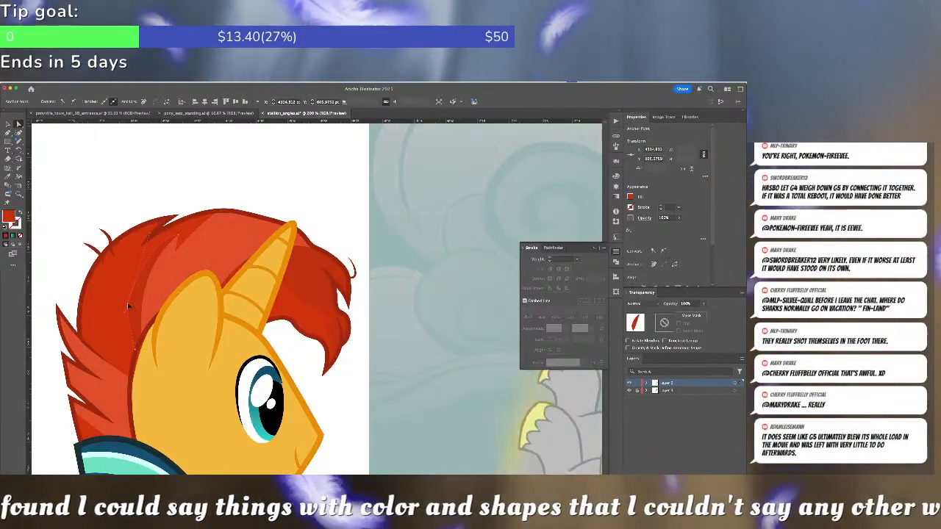
{"action": "key", "text": "p"}
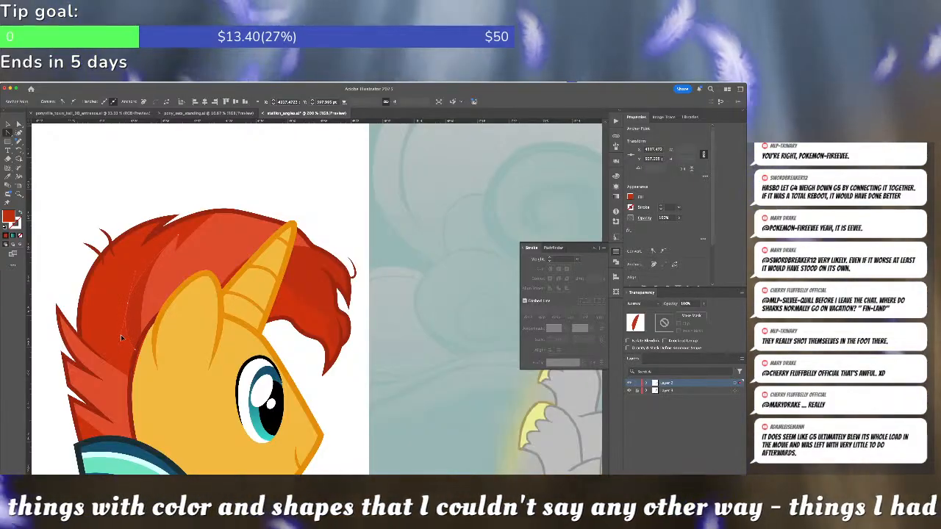
{"action": "key", "text": "a"}
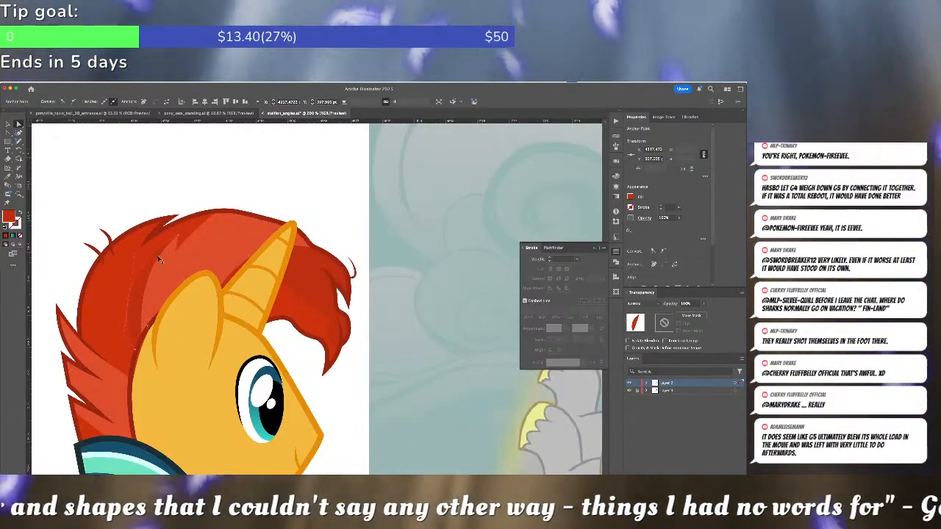
{"action": "key", "text": "super+shift+a"}
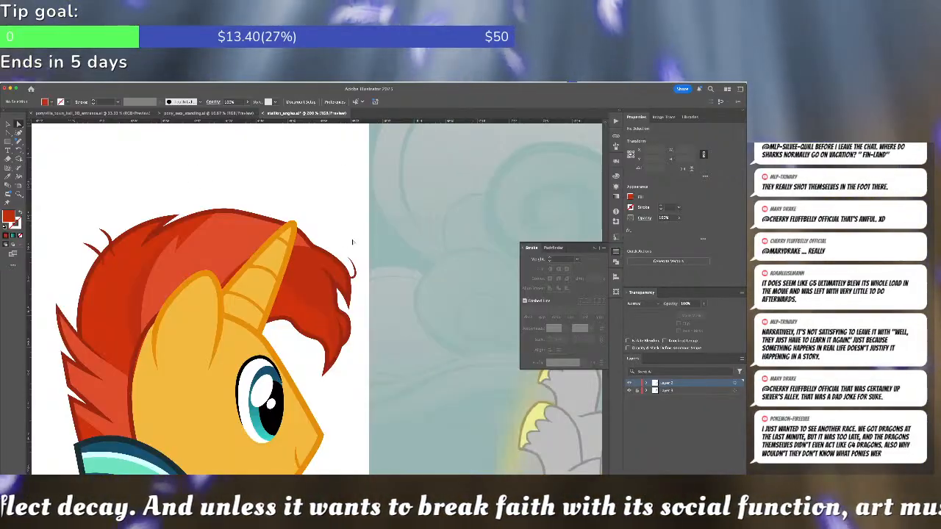
Examine the whole vector pony beside the forest and cloud reference images, and frame his head and cape
{"action": "key", "text": "ctrl+minus"}
{"action": "key", "text": "ctrl+minus"}
{"action": "key", "text": "ctrl+minus"}
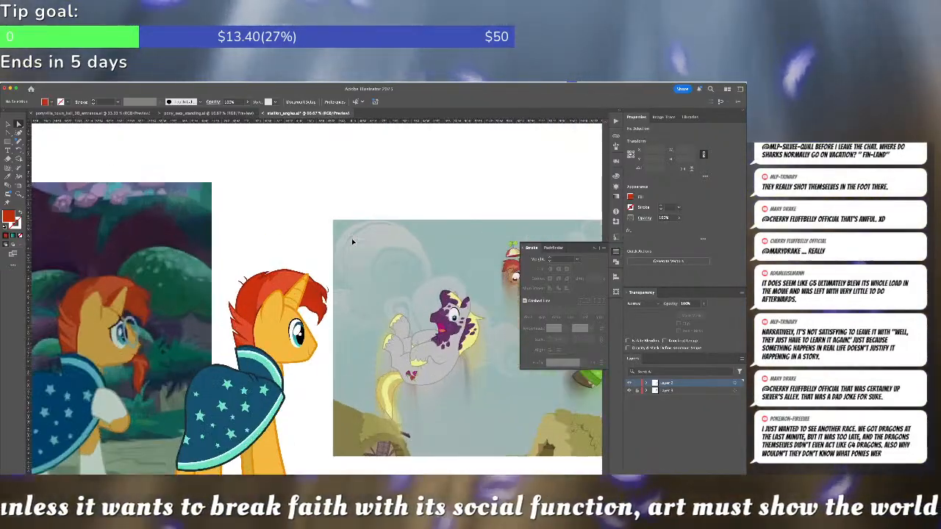
{"action": "key", "text": "super+equal"}
{"action": "key", "text": "super+minus"}
{"action": "key", "text": "super+minus"}
{"action": "key", "text": "super+equal"}
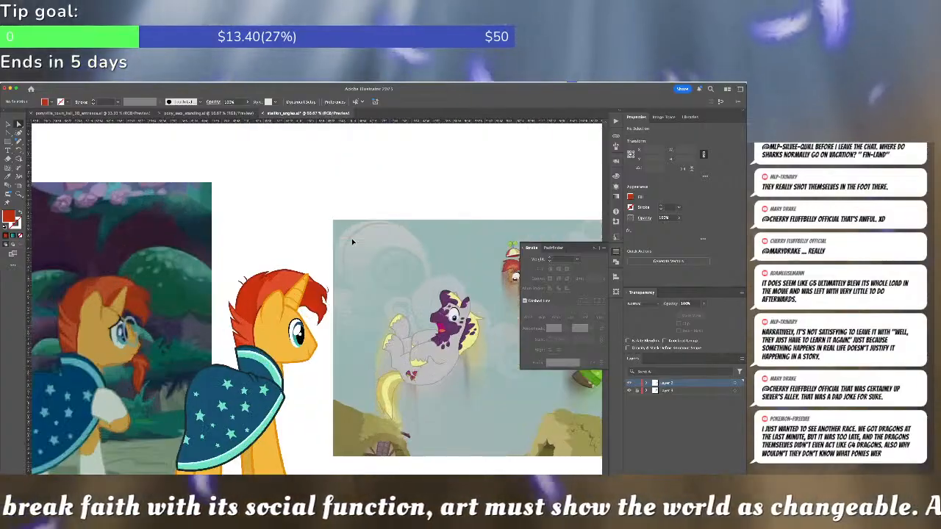
{"action": "key", "text": "super+equal"}
{"action": "left_click_drag", "start_coordinate": [300, 306], "coordinate": [359, 223]}
Check which objects the muzzle outline and the small nostril stroke belong to by selecting each of them
{"action": "left_click", "coordinate": [369, 291]}
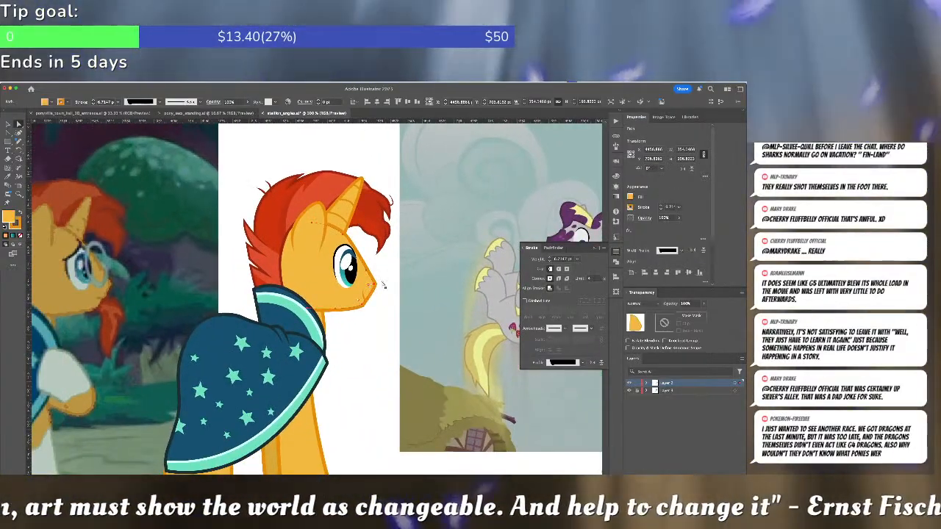
{"action": "key", "text": "super+y"}
{"action": "key", "text": "super+y"}
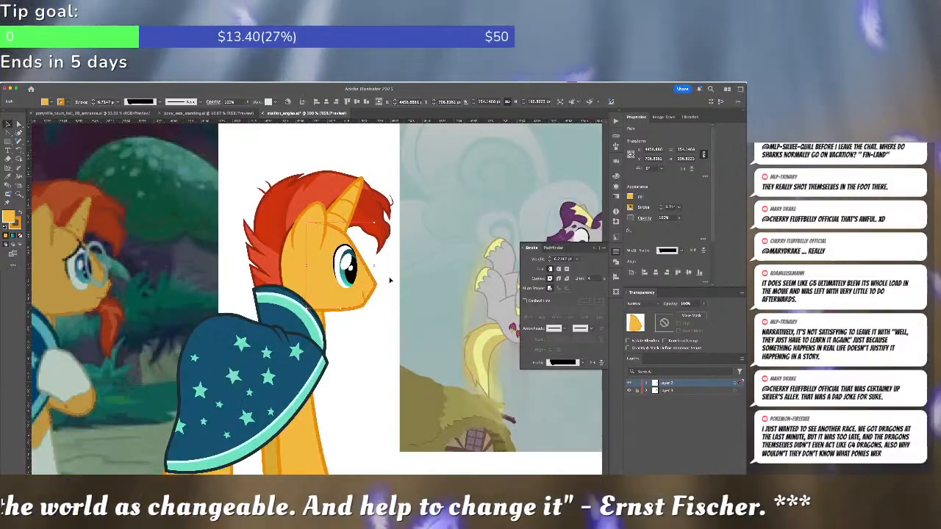
{"action": "left_click", "coordinate": [372, 294]}
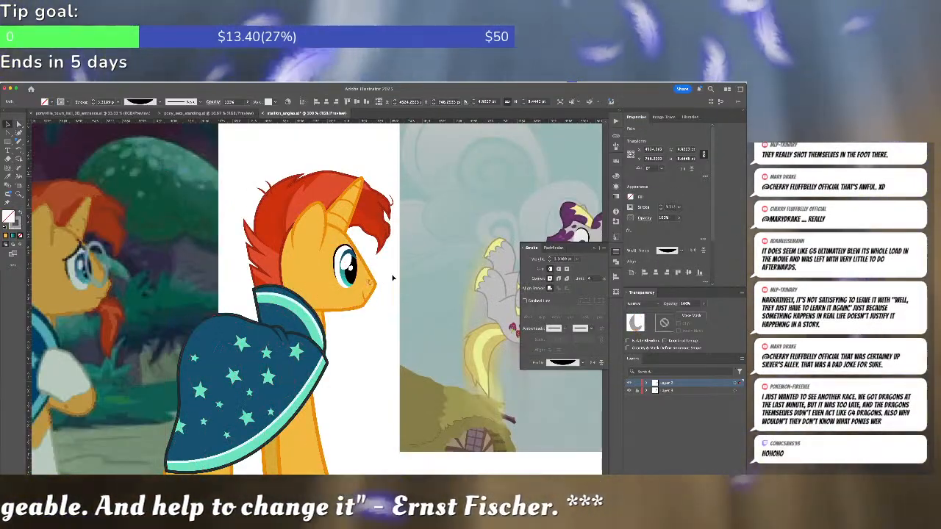
{"action": "left_click", "coordinate": [377, 288]}
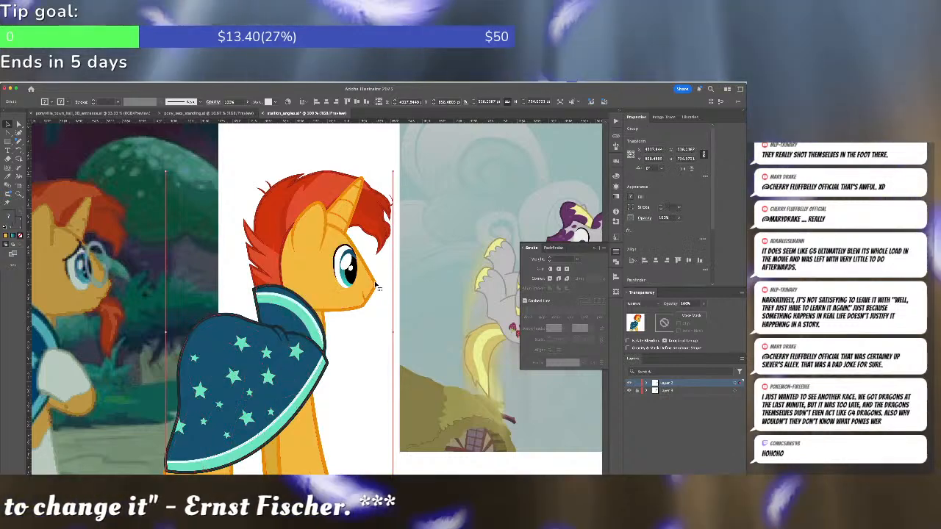
Isolate the pony group to inspect its muzzle paths, check the artwork's outlines, and leave isolation mode
{"action": "double_click", "coordinate": [377, 288]}
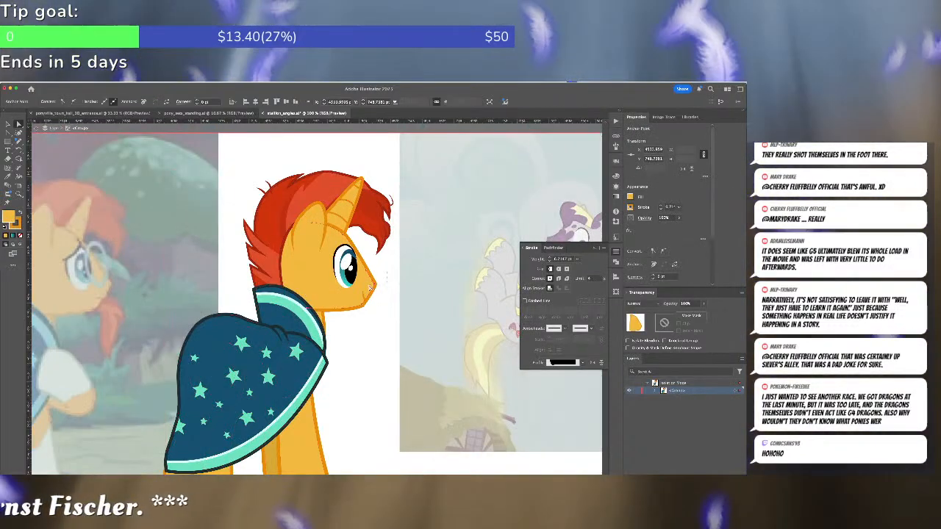
{"action": "key", "text": "v"}
{"action": "left_click", "coordinate": [386, 269]}
{"action": "left_click", "coordinate": [367, 288]}
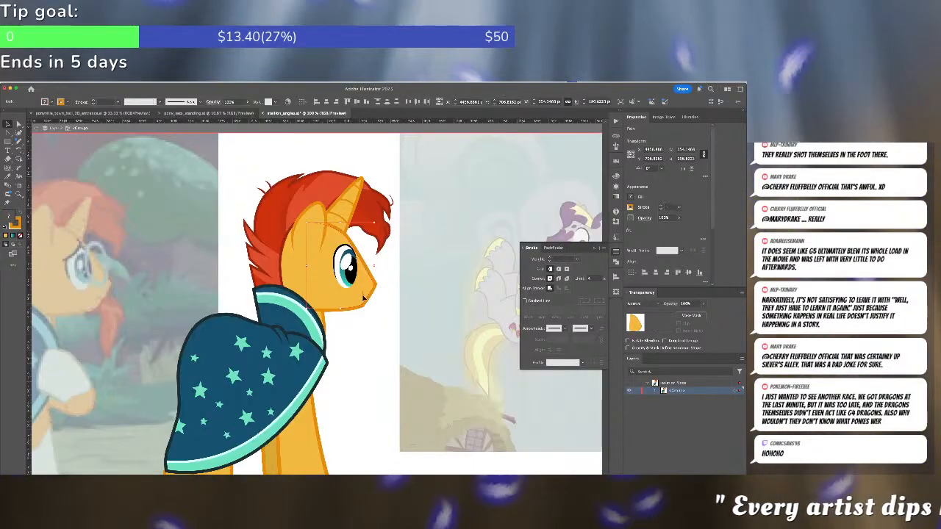
{"action": "left_click", "coordinate": [360, 309]}
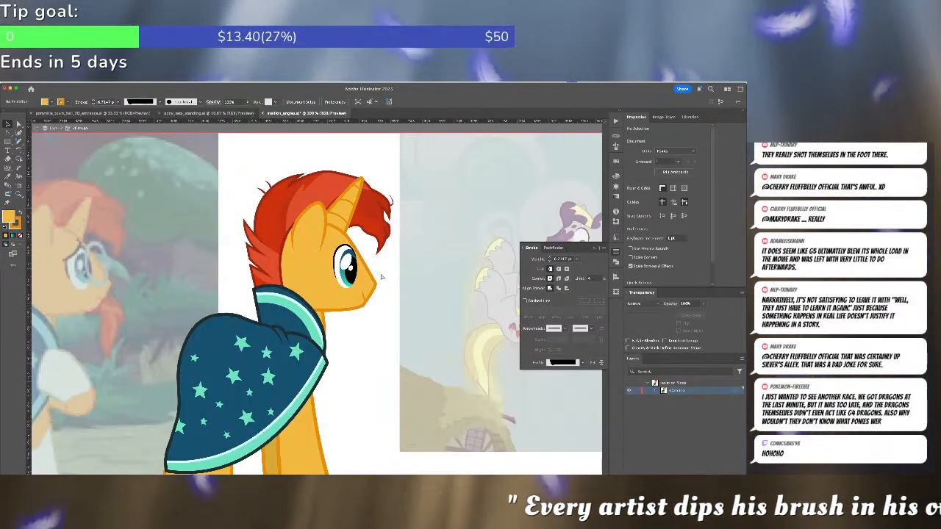
{"action": "left_click", "coordinate": [381, 272]}
{"action": "left_click", "coordinate": [365, 308]}
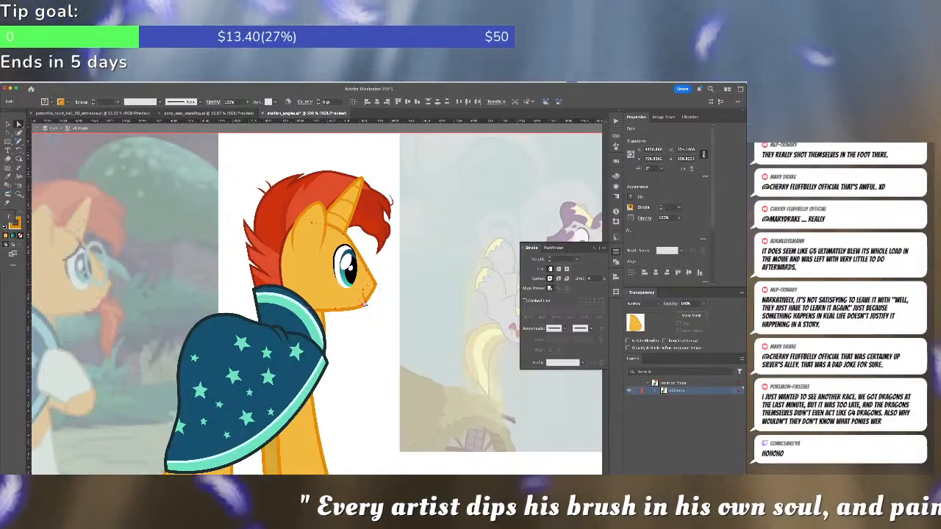
{"action": "key", "text": "super+shift+a"}
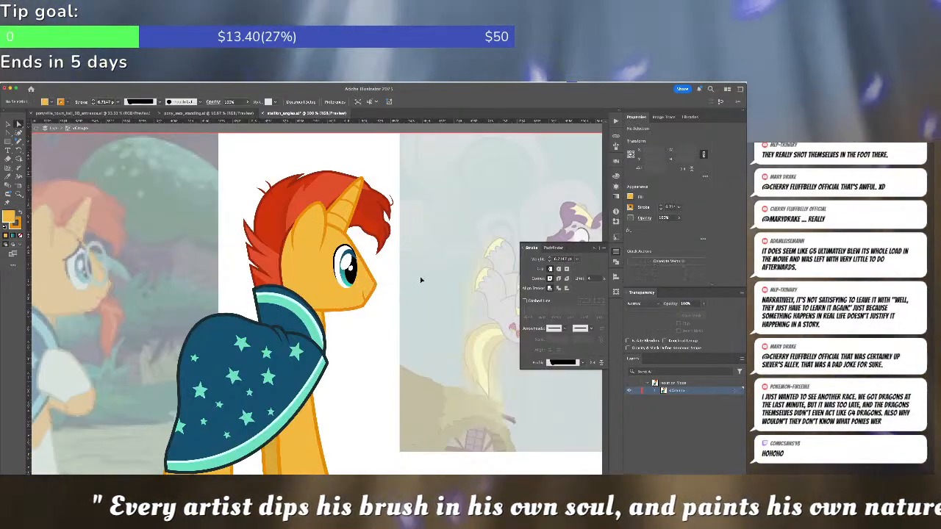
{"action": "key", "text": "super+y"}
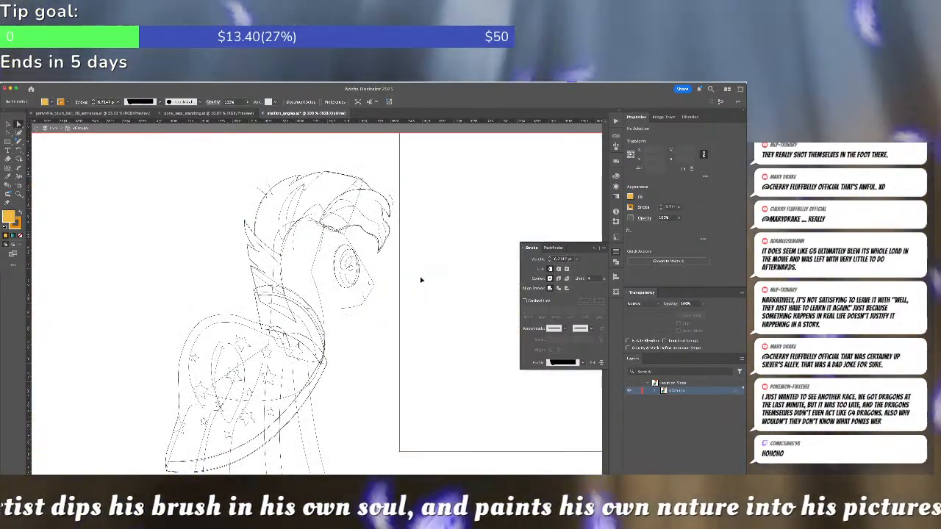
{"action": "key", "text": "super+y"}
{"action": "key", "text": "Escape"}
{"action": "key", "text": "v"}
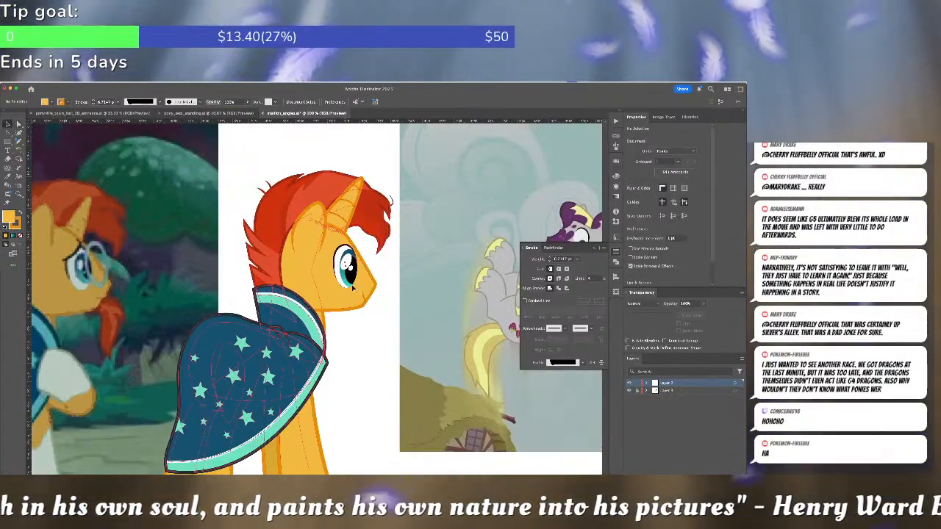
Try to move the pony group aside and delete the small nostril stroke left outside it
{"action": "left_click_drag", "start_coordinate": [347, 288], "coordinate": [295, 288]}
{"action": "left_click", "coordinate": [370, 286]}
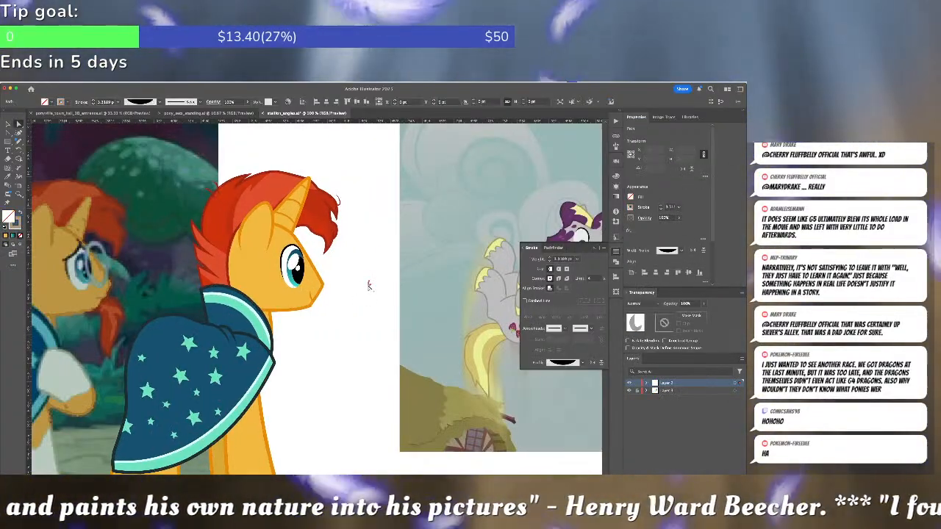
{"action": "key", "text": "Delete"}
{"action": "key", "text": "super+z"}
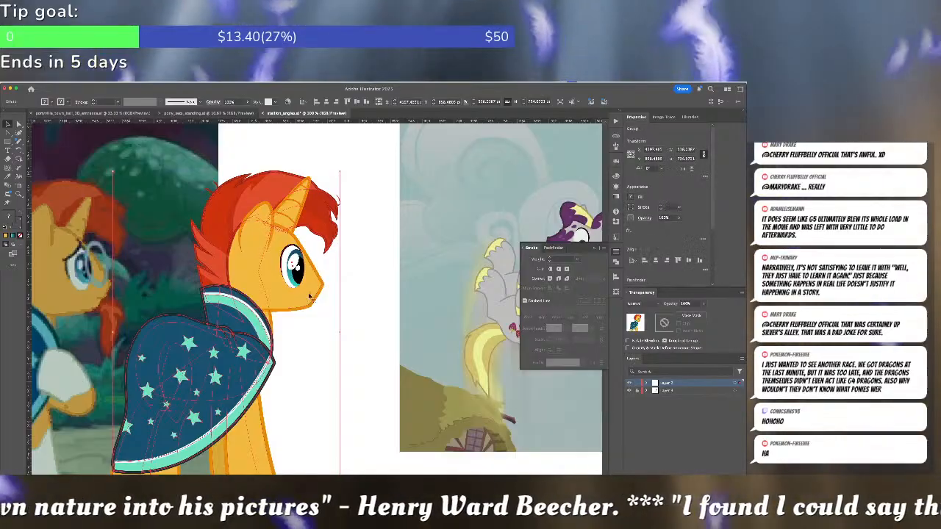
{"action": "key", "text": "super+z"}
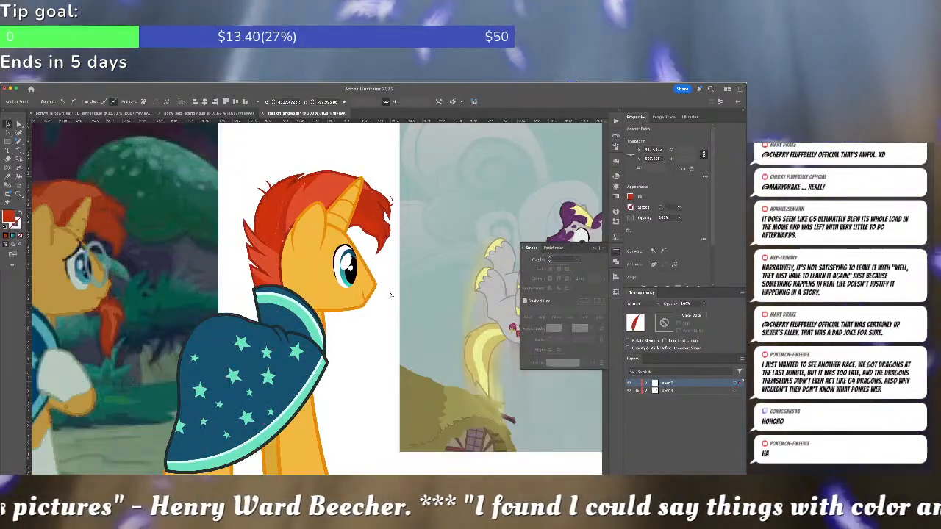
{"action": "key", "text": "super+a"}
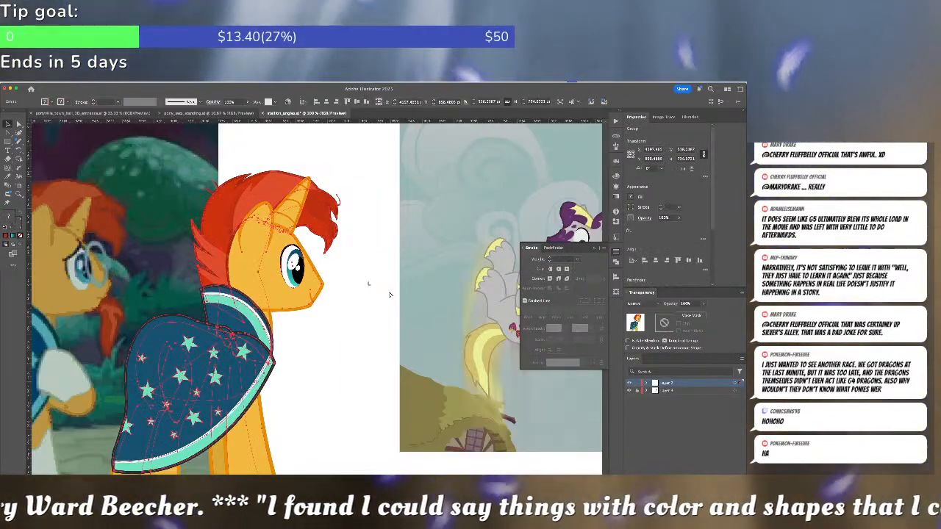
{"action": "left_click", "coordinate": [389, 295]}
Recolour the small nostril stroke on the muzzle with the orange sampled from the face outline, and deselect it
{"action": "key", "text": "a"}
{"action": "left_click", "coordinate": [372, 288]}
{"action": "key", "text": "super+z"}
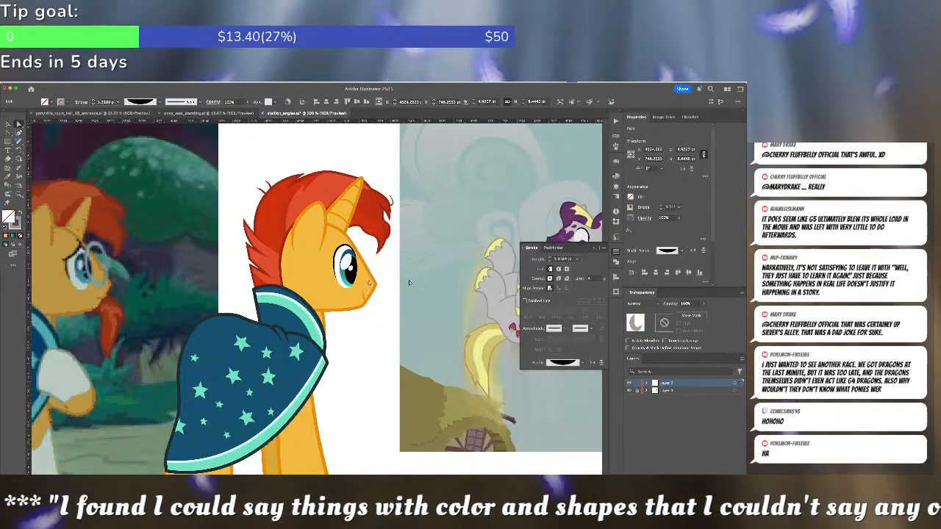
{"action": "key", "text": "i"}
{"action": "key", "text": "x"}
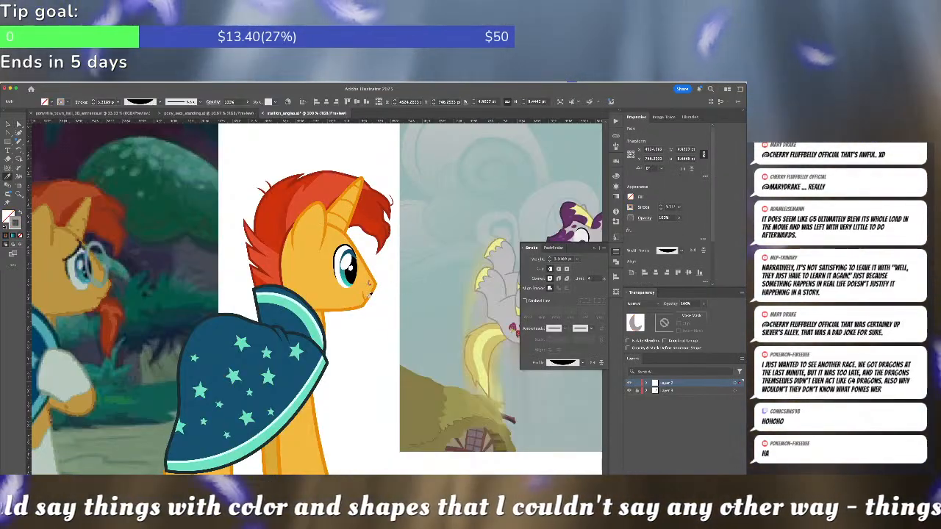
{"action": "left_click", "coordinate": [371, 295], "text": "shift"}
{"action": "left_click", "coordinate": [371, 294], "text": "shift"}
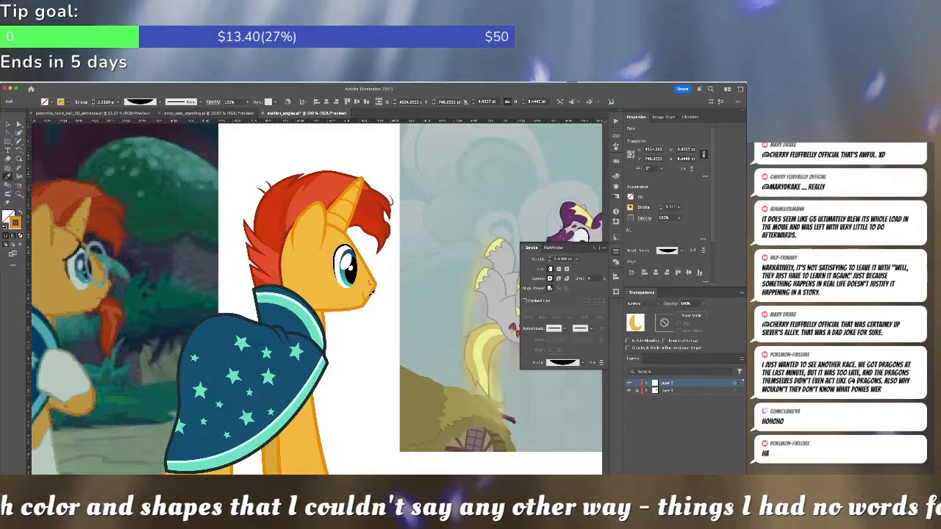
{"action": "left_click", "coordinate": [386, 296], "text": "super"}
Move the pony group right onto the cloud reference image, clear of the separate nostril stroke, and clear the selection
{"action": "key", "text": "v"}
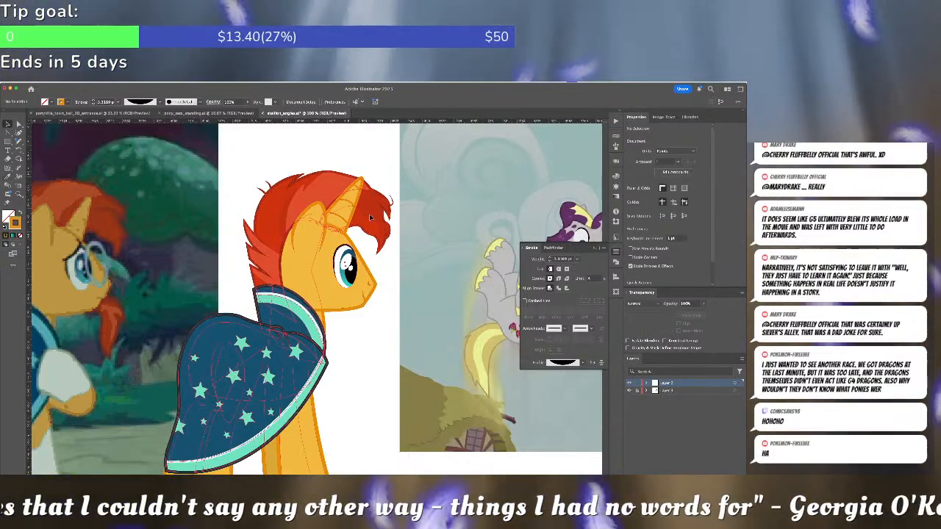
{"action": "left_click", "coordinate": [339, 233]}
{"action": "left_click_drag", "start_coordinate": [340, 248], "coordinate": [503, 248]}
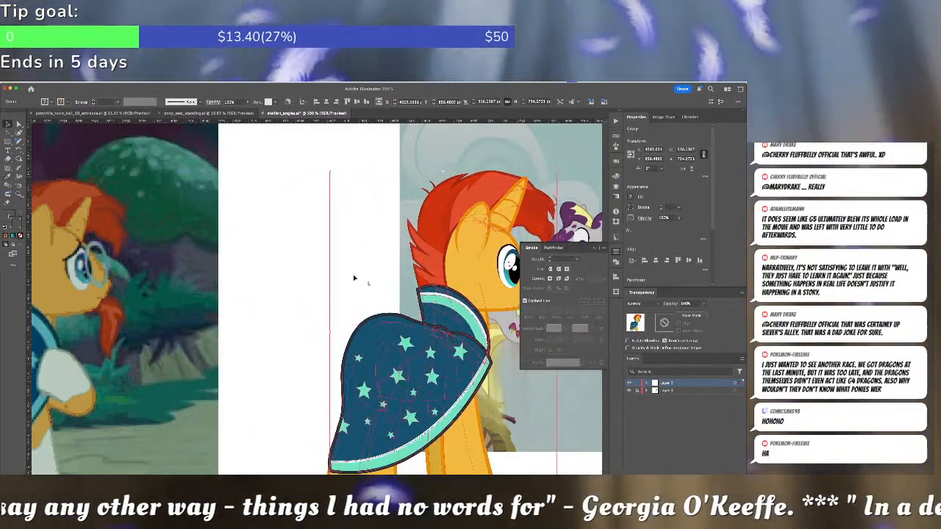
{"action": "left_click", "coordinate": [369, 283]}
{"action": "left_click", "coordinate": [383, 296]}
Isolate the finished three-quarter-view pony's group and duplicate the round lens frame of his glasses
{"action": "key", "text": "ctrl+minus"}
{"action": "key", "text": "ctrl+minus"}
{"action": "key", "text": "ctrl+minus"}
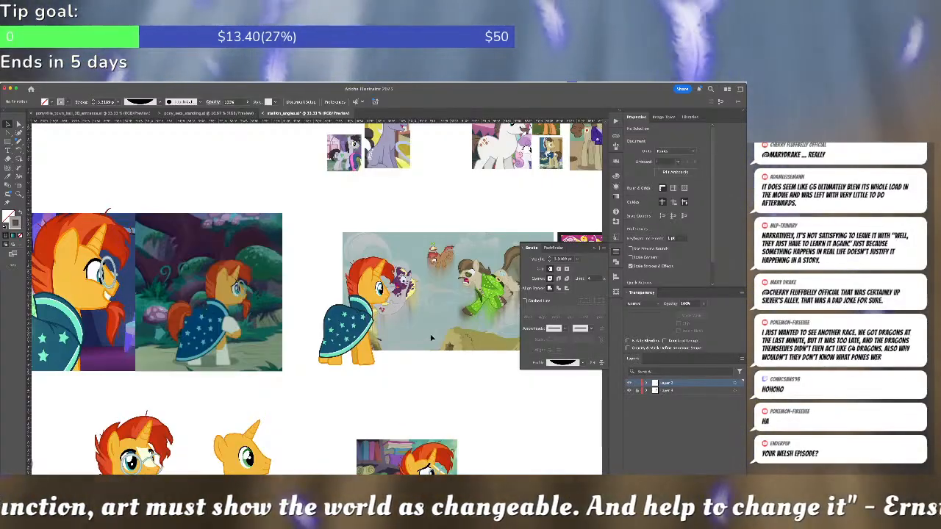
{"action": "scroll", "coordinate": [393, 307], "scroll_direction": "down", "scroll_amount": 3}
{"action": "scroll", "coordinate": [436, 317], "scroll_direction": "up", "scroll_amount": 2}
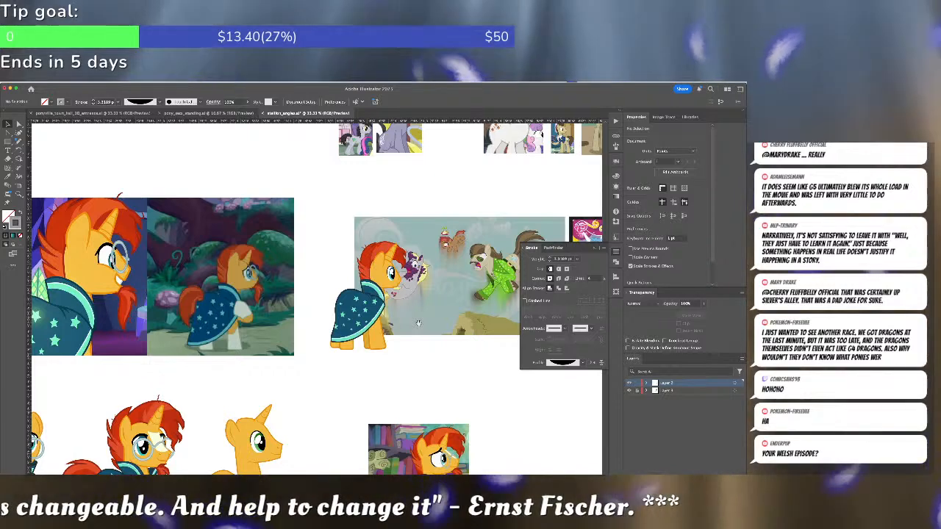
{"action": "scroll", "coordinate": [423, 323], "scroll_direction": "up", "scroll_amount": 1}
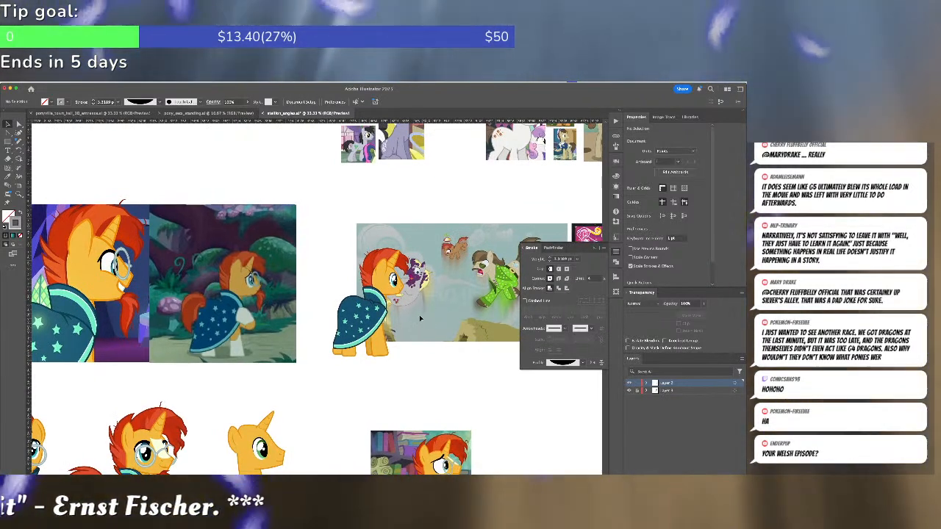
{"action": "scroll", "coordinate": [420, 317], "scroll_direction": "up", "scroll_amount": 2}
{"action": "left_click_drag", "start_coordinate": [410, 324], "coordinate": [606, 127]}
{"action": "left_click_drag", "start_coordinate": [336, 258], "coordinate": [425, 243]}
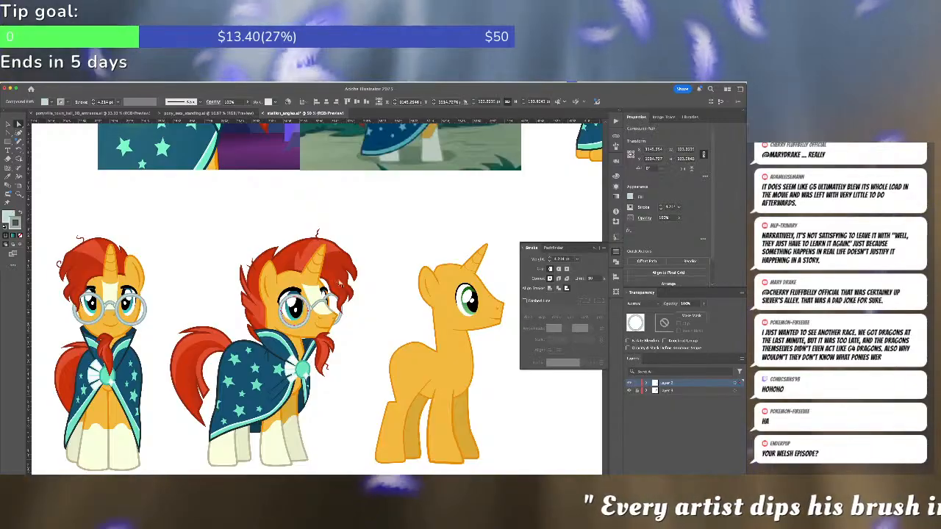
{"action": "double_click", "coordinate": [309, 308]}
{"action": "left_click", "coordinate": [309, 313]}
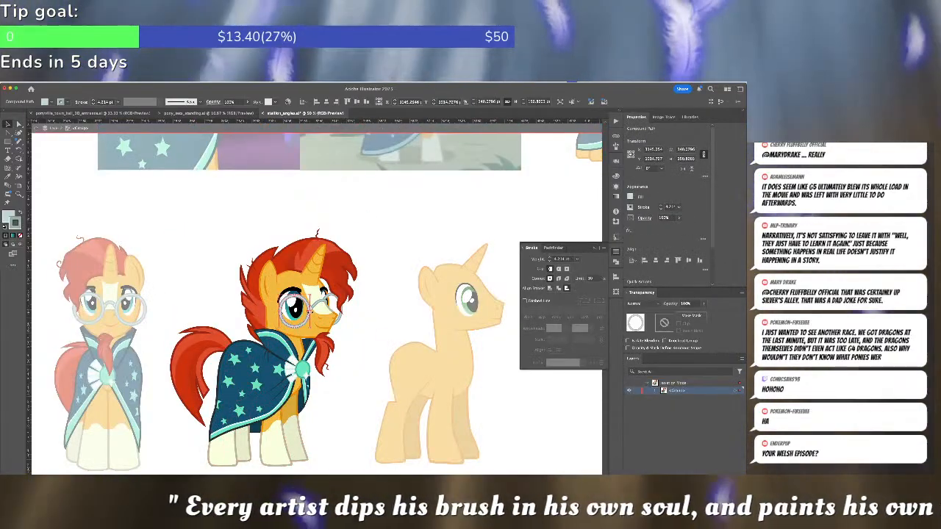
{"action": "key", "text": "super+x"}
{"action": "key", "text": "super+f"}
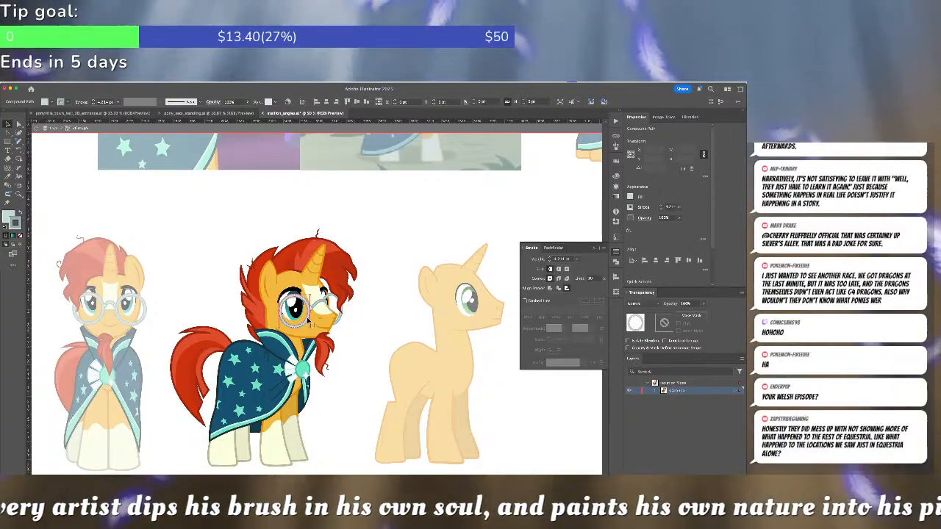
Place the copied lens frame over the pony's glasses in the forest reference image and reshape it to match
{"action": "double_click", "coordinate": [377, 269]}
{"action": "left_click_drag", "start_coordinate": [426, 230], "coordinate": [258, 383]}
{"action": "mouse_move", "coordinate": [353, 270]}
{"action": "left_mouse_down"}
{"action": "mouse_move", "coordinate": [321, 331]}
{"action": "mouse_move", "coordinate": [328, 302]}
{"action": "mouse_move", "coordinate": [263, 270]}
{"action": "left_mouse_up"}
{"action": "left_click", "coordinate": [313, 300]}
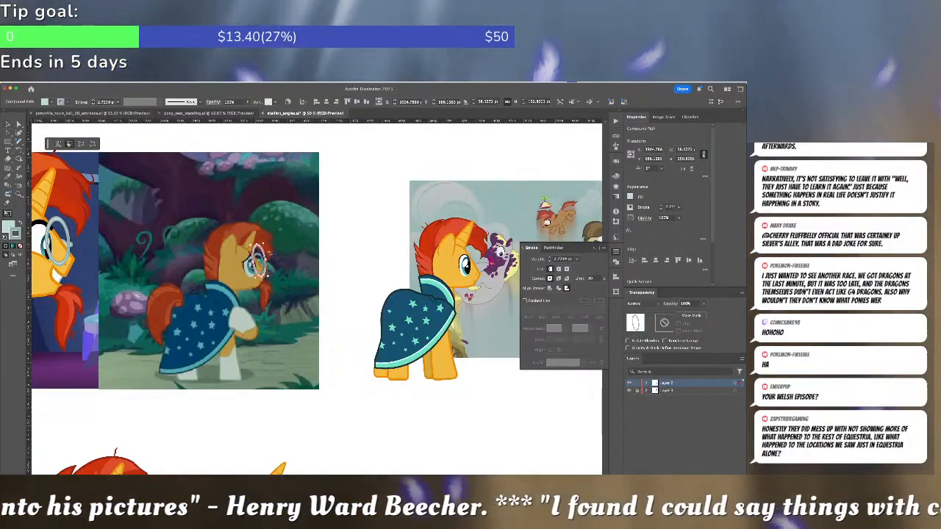
{"action": "key", "text": "v"}
{"action": "mouse_move", "coordinate": [265, 244]}
{"action": "left_mouse_down"}
{"action": "mouse_move", "coordinate": [258, 280]}
{"action": "mouse_move", "coordinate": [263, 267]}
{"action": "left_mouse_up"}
{"action": "left_click", "coordinate": [319, 266]}
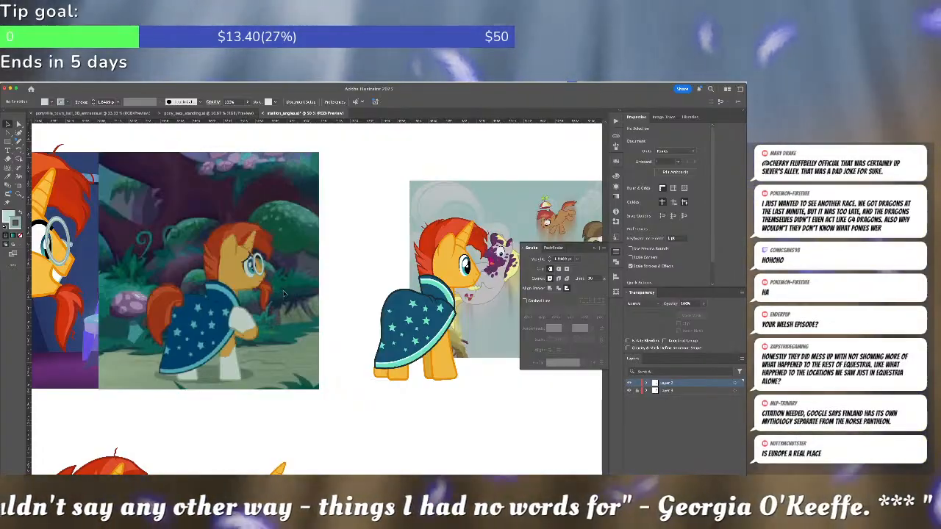
Copy the black upper eyelash stroke from the three-quarter-view pony's near eye and paste it beside the side-view pony's head
{"action": "scroll", "coordinate": [283, 294], "scroll_direction": "down", "scroll_amount": 5}
{"action": "scroll", "coordinate": [284, 294], "scroll_direction": "left", "scroll_amount": 3}
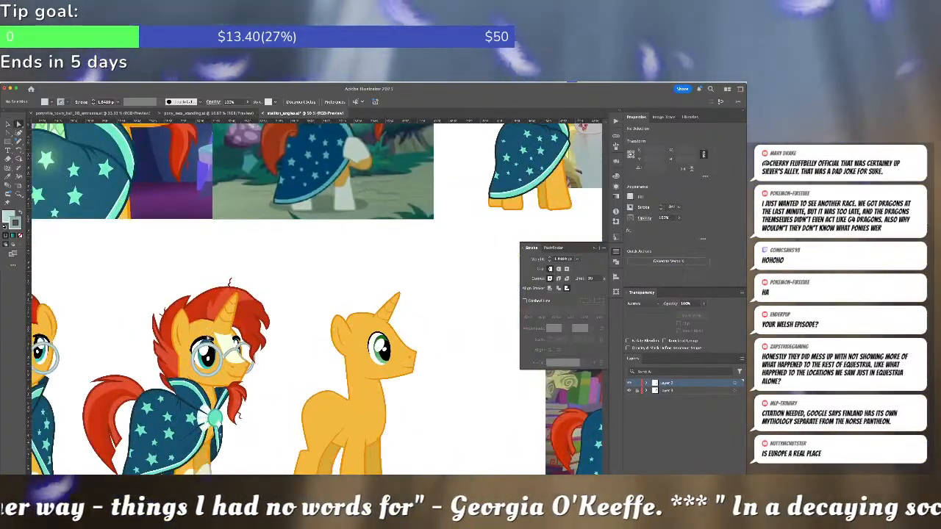
{"action": "left_click", "coordinate": [210, 343]}
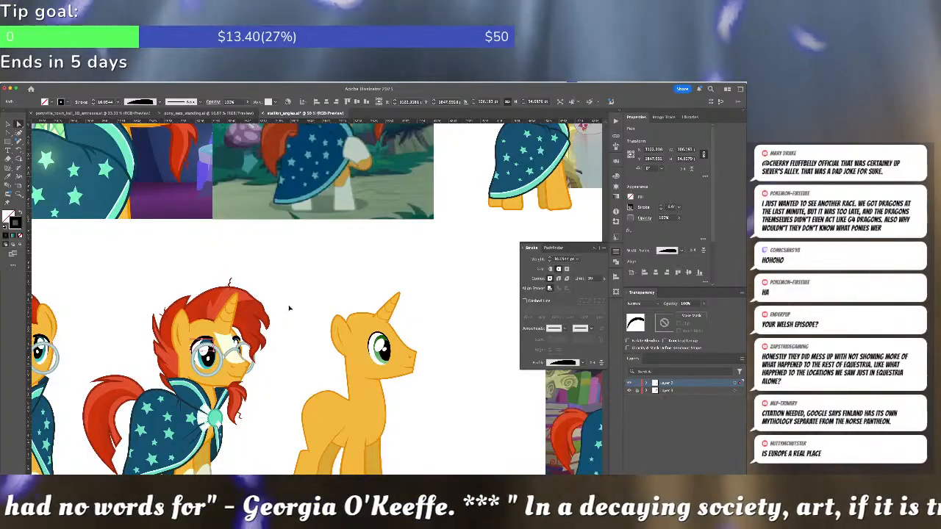
{"action": "left_click", "coordinate": [341, 218]}
{"action": "left_click_drag", "start_coordinate": [341, 219], "coordinate": [183, 347]}
{"action": "left_click_drag", "start_coordinate": [320, 253], "coordinate": [279, 324]}
{"action": "scroll", "coordinate": [347, 294], "scroll_direction": "up", "scroll_amount": 2}
{"action": "scroll", "coordinate": [348, 294], "scroll_direction": "up", "scroll_amount": 1}
{"action": "key", "text": "super+v"}
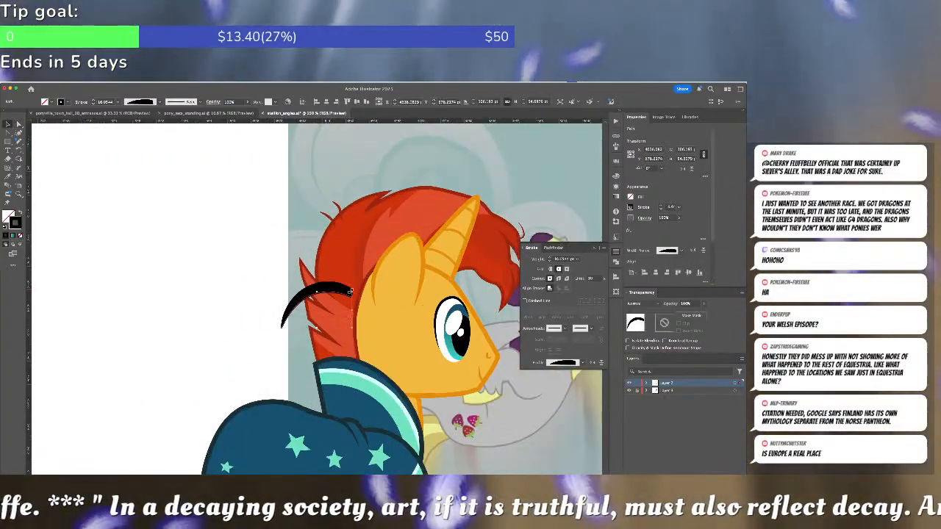
Scale the eyelash stroke down, place it across the upper part of the side-view pony's eye, and deselect it
{"action": "key", "text": "v"}
{"action": "mouse_move", "coordinate": [352, 293]}
{"action": "left_mouse_down"}
{"action": "mouse_move", "coordinate": [482, 304]}
{"action": "mouse_move", "coordinate": [463, 311]}
{"action": "left_mouse_up"}
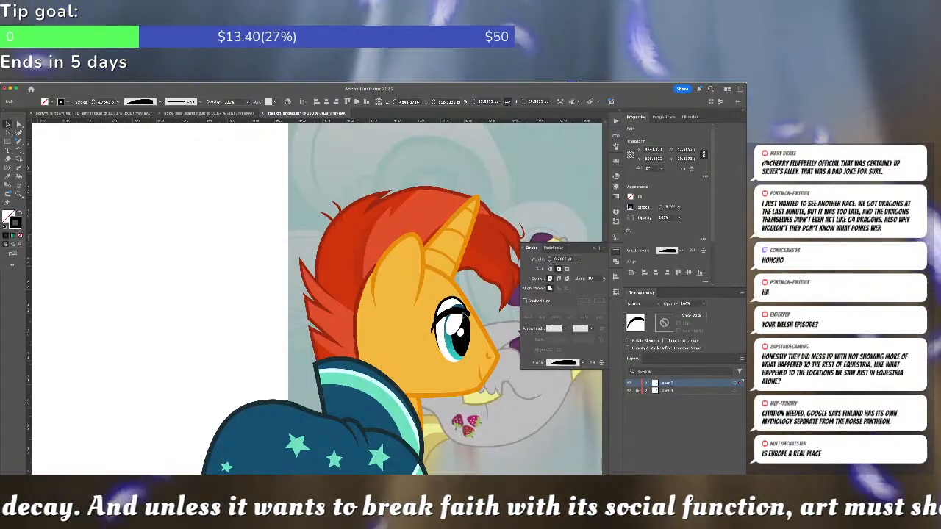
{"action": "key", "text": "super+shift+a"}
{"action": "key", "text": "a"}
{"action": "scroll", "coordinate": [469, 334], "scroll_direction": "up", "scroll_amount": 5}
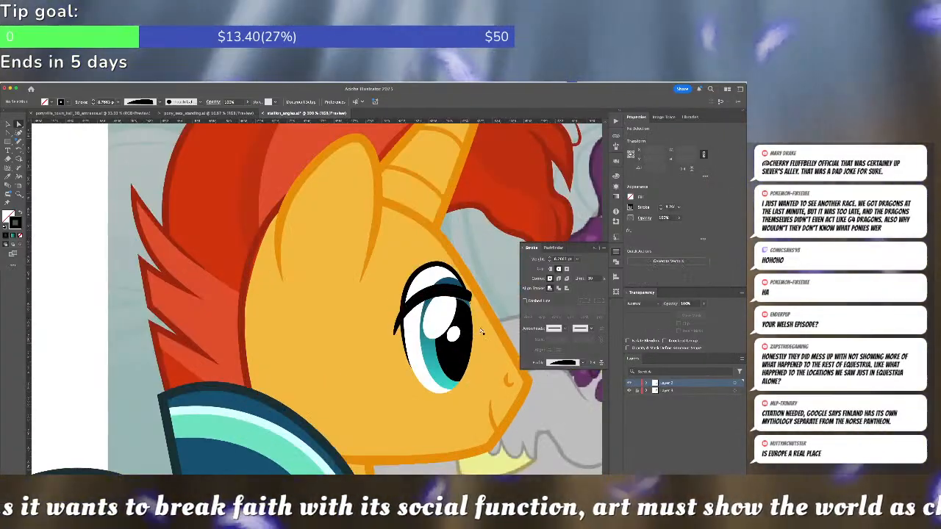
Draw a closed eyelid shape in the sampled face orange, without an outline, covering the top of the eye behind the eyelash
{"action": "left_click", "coordinate": [481, 330]}
{"action": "key", "text": "super+shift+a"}
{"action": "key", "text": "p"}
{"action": "left_click", "coordinate": [390, 343]}
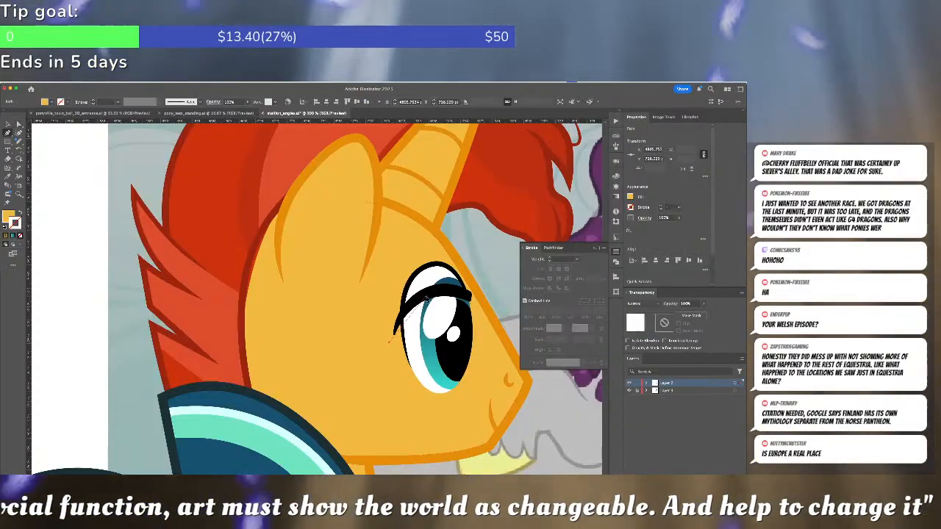
{"action": "left_click_drag", "start_coordinate": [439, 293], "coordinate": [471, 294]}
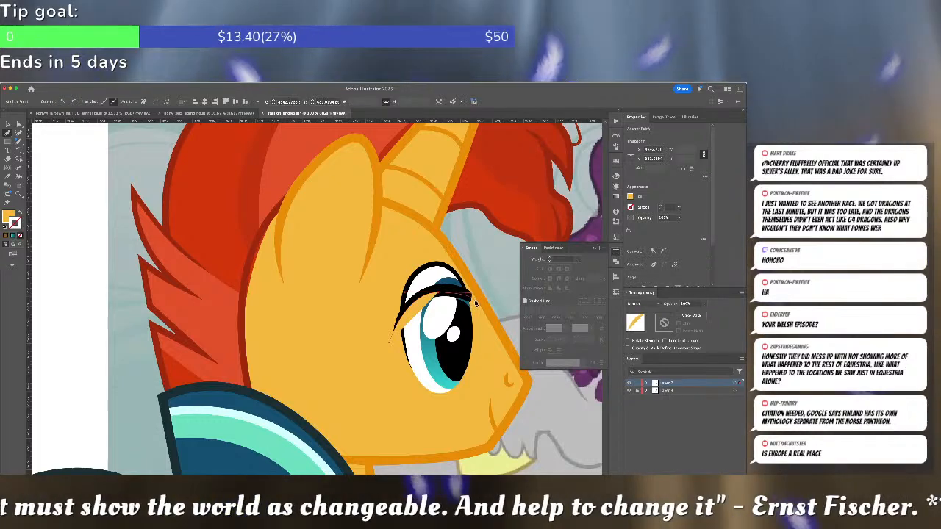
{"action": "left_click", "coordinate": [473, 299]}
{"action": "left_click_drag", "start_coordinate": [427, 252], "coordinate": [401, 254]}
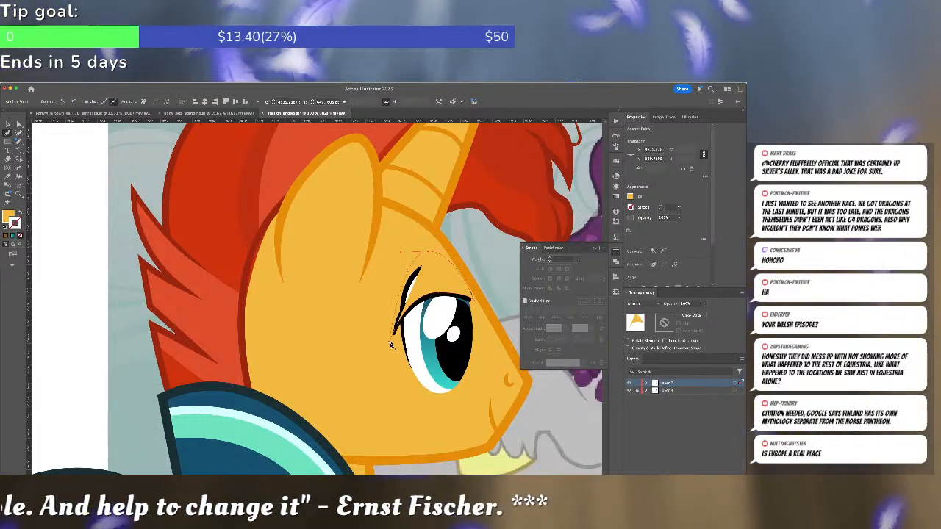
{"action": "left_click", "coordinate": [389, 343]}
{"action": "left_click_drag", "start_coordinate": [397, 361], "coordinate": [397, 361]}
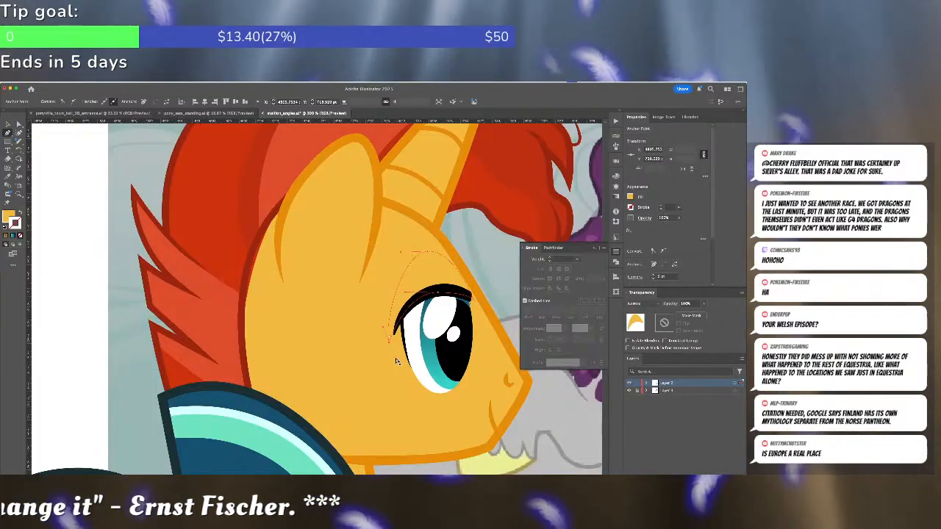
{"action": "scroll", "coordinate": [446, 285], "scroll_direction": "up", "scroll_amount": 2}
{"action": "left_click_drag", "start_coordinate": [455, 286], "coordinate": [380, 278]}
{"action": "key", "text": "a"}
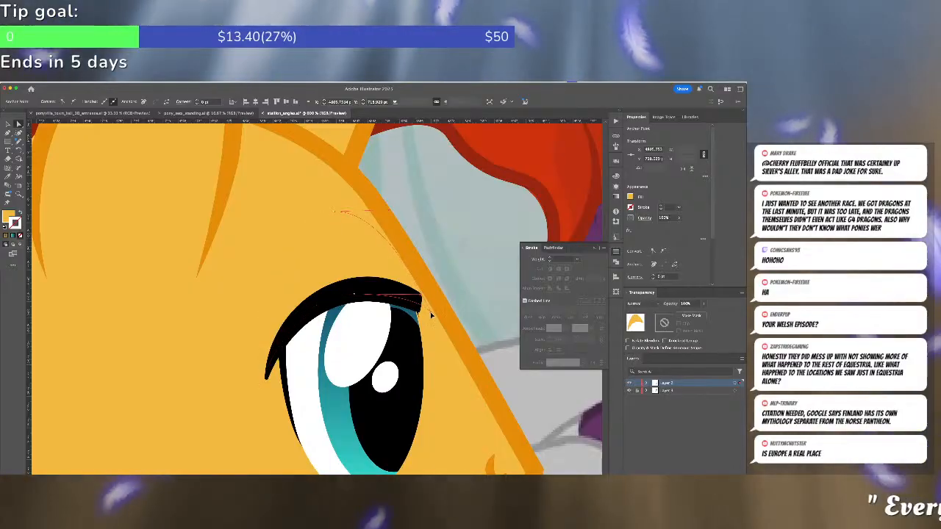
Move the side-view pony group onto the pony in the forest reference image and bring the lens frame in front of his eye
{"action": "scroll", "coordinate": [432, 315], "scroll_direction": "down", "scroll_amount": 4}
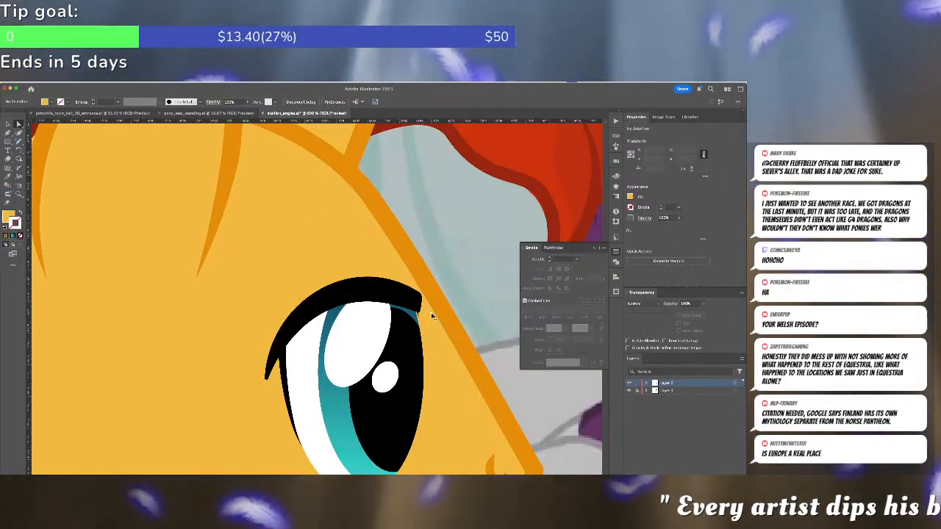
{"action": "scroll", "coordinate": [433, 314], "scroll_direction": "down", "scroll_amount": 4}
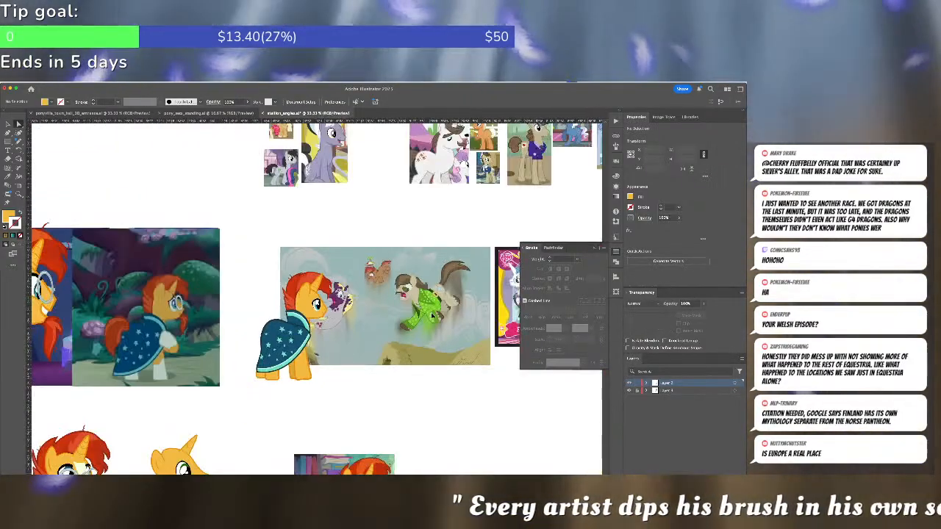
{"action": "scroll", "coordinate": [408, 323], "scroll_direction": "up", "scroll_amount": 1}
{"action": "left_click_drag", "start_coordinate": [213, 342], "coordinate": [312, 341]}
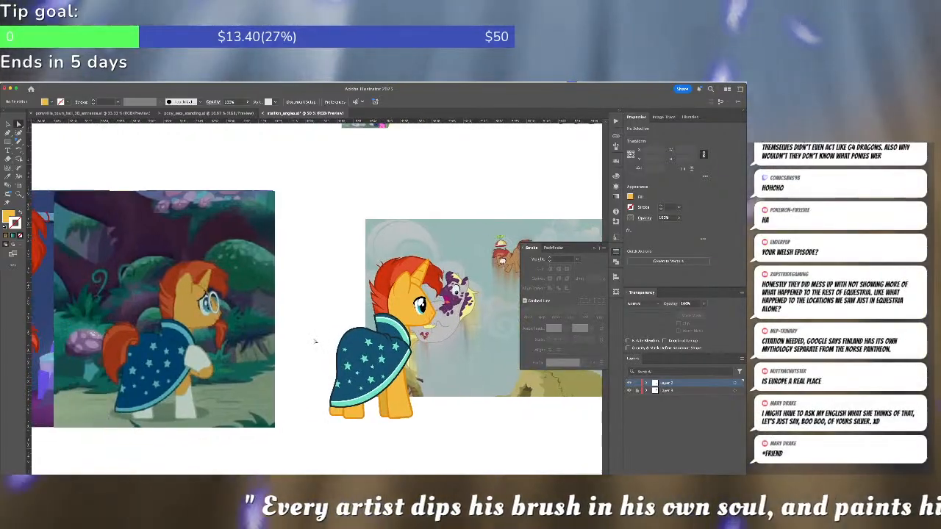
{"action": "left_click", "coordinate": [395, 298]}
{"action": "left_click_drag", "start_coordinate": [395, 298], "coordinate": [187, 301]}
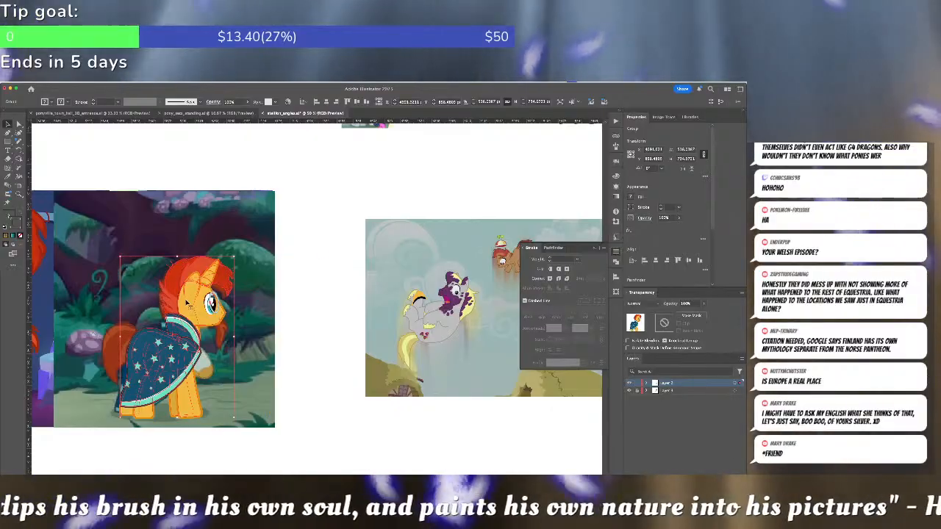
{"action": "key", "text": "shift+super+a"}
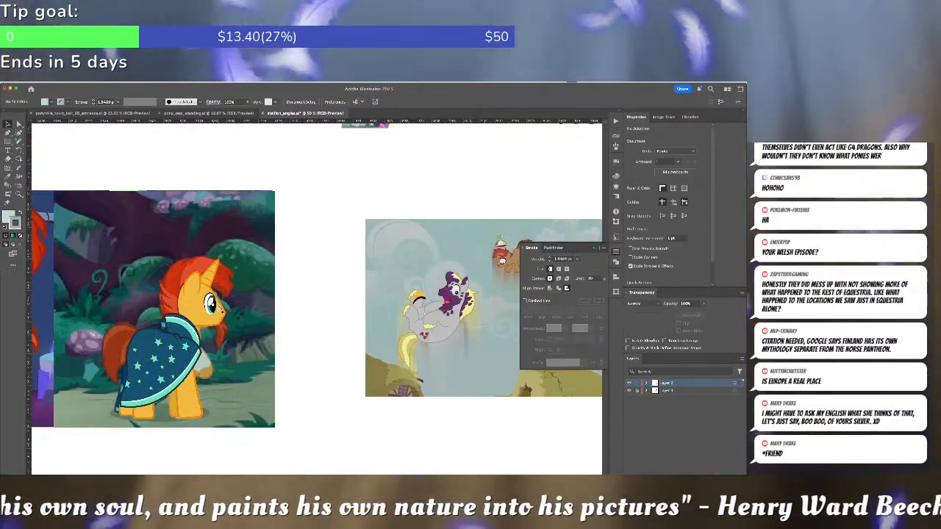
{"action": "double_click", "coordinate": [220, 309]}
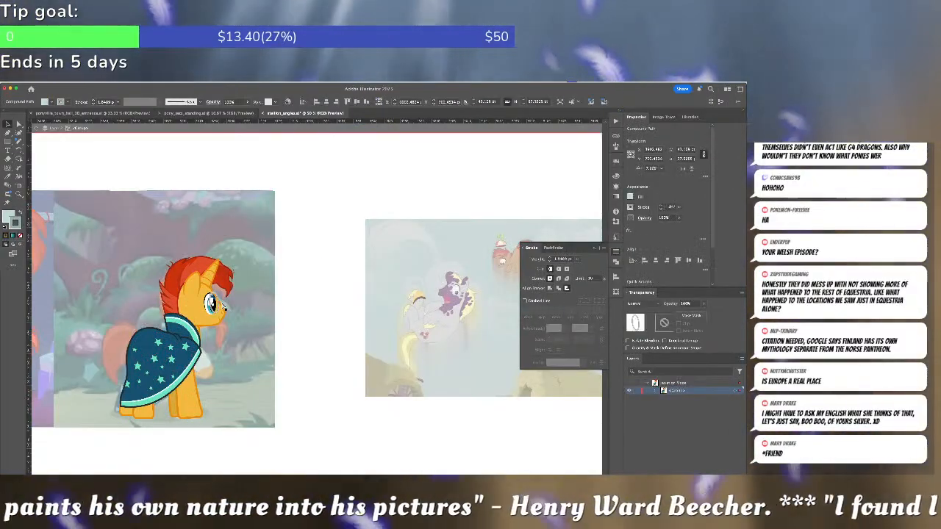
{"action": "key", "text": "Escape"}
Duplicate the red beard from the large side-view pony and place the copy under the chin of the pony in the forest image
{"action": "scroll", "coordinate": [140, 332], "scroll_direction": "left", "scroll_amount": 5}
{"action": "left_click_drag", "start_coordinate": [105, 347], "coordinate": [302, 342]}
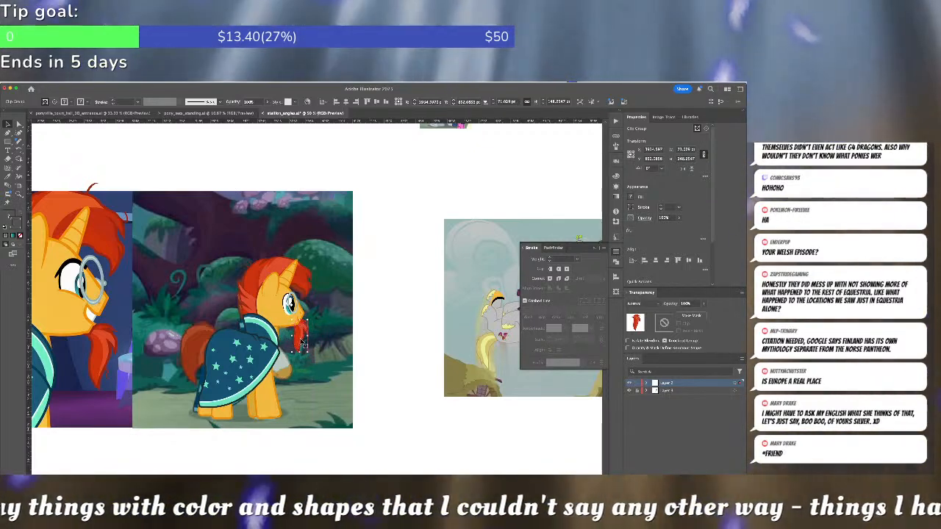
{"action": "key", "text": "shift+super+a"}
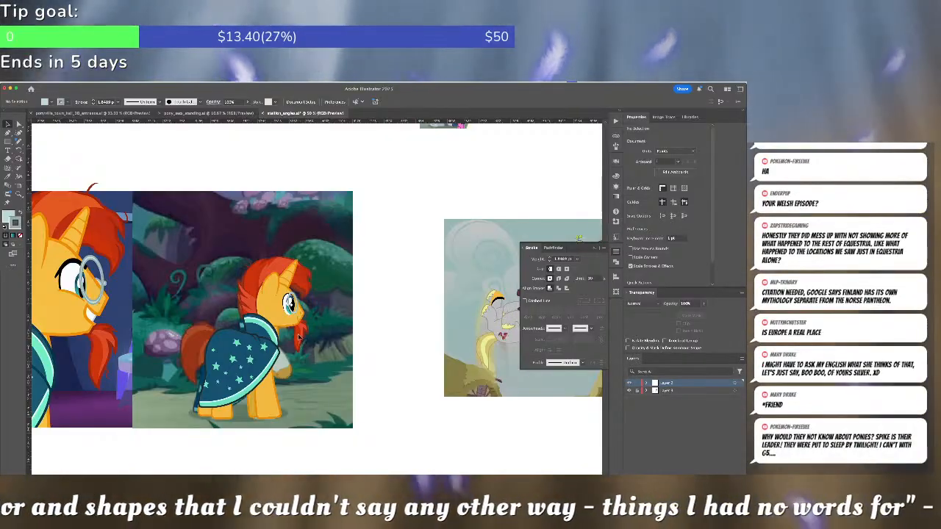
{"action": "left_click", "coordinate": [302, 340]}
{"action": "left_click_drag", "start_coordinate": [301, 337], "coordinate": [304, 338]}
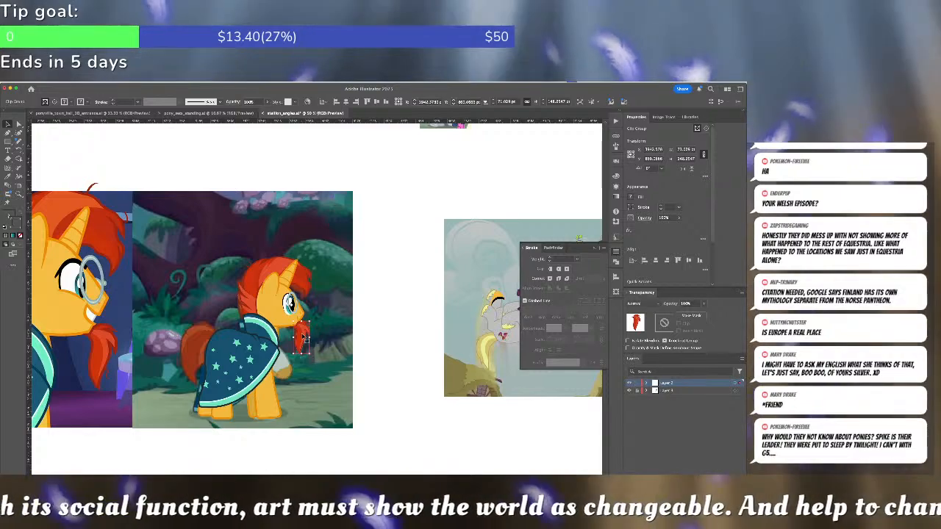
Scale the copied beard down to the reference beard's length and position it against the underside of the muzzle
{"action": "key", "text": "super+c"}
{"action": "key", "text": "super+equal"}
{"action": "key", "text": "super+equal"}
{"action": "key", "text": "super+equal"}
{"action": "key", "text": "super+equal"}
{"action": "key", "text": "super+equal"}
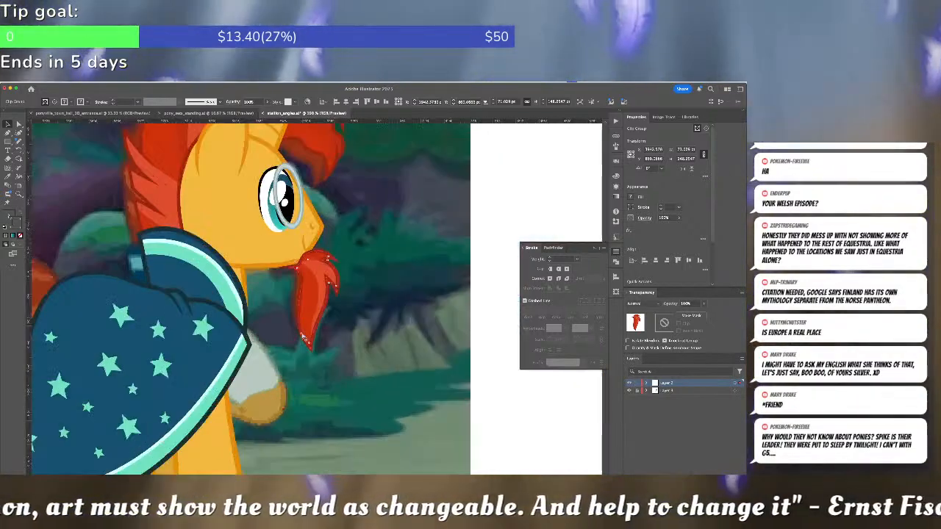
{"action": "left_click", "coordinate": [326, 338]}
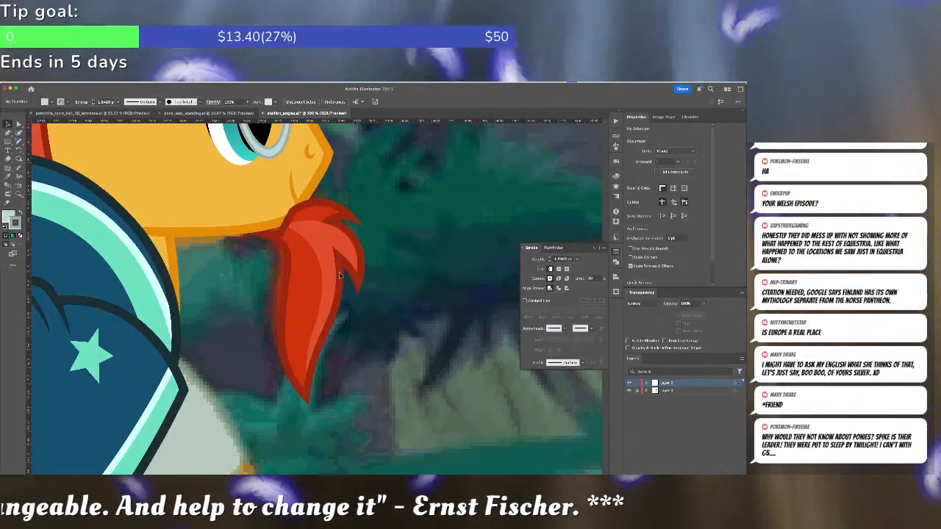
{"action": "left_click", "coordinate": [342, 277]}
{"action": "left_click_drag", "start_coordinate": [361, 397], "coordinate": [348, 370]}
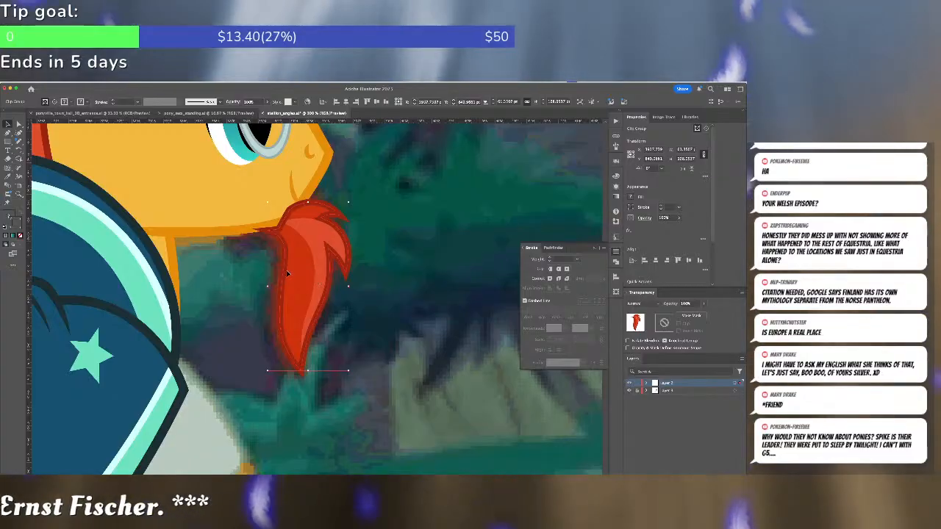
{"action": "left_click_drag", "start_coordinate": [291, 261], "coordinate": [299, 255]}
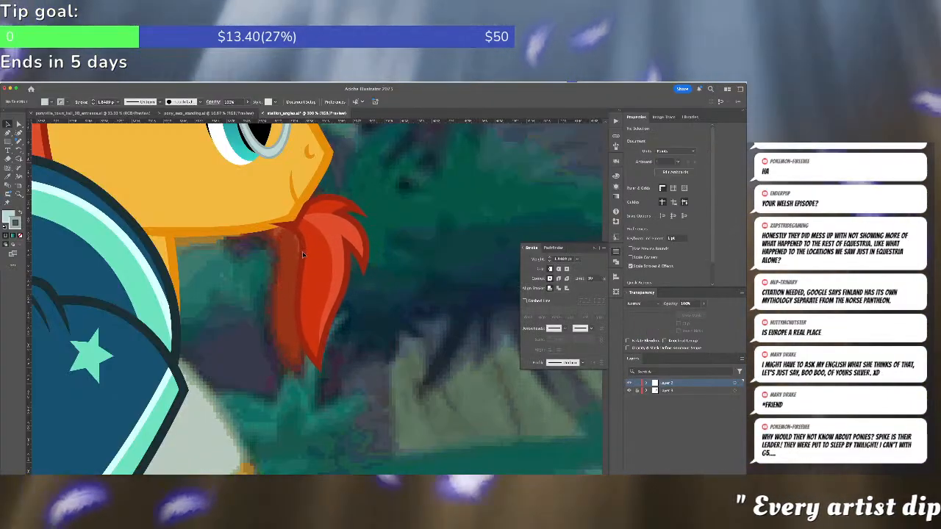
Reshape the beard's pointed upper corner so its outline tucks in against the chin, and deselect it
{"action": "left_click", "coordinate": [279, 250]}
{"action": "key", "text": "a"}
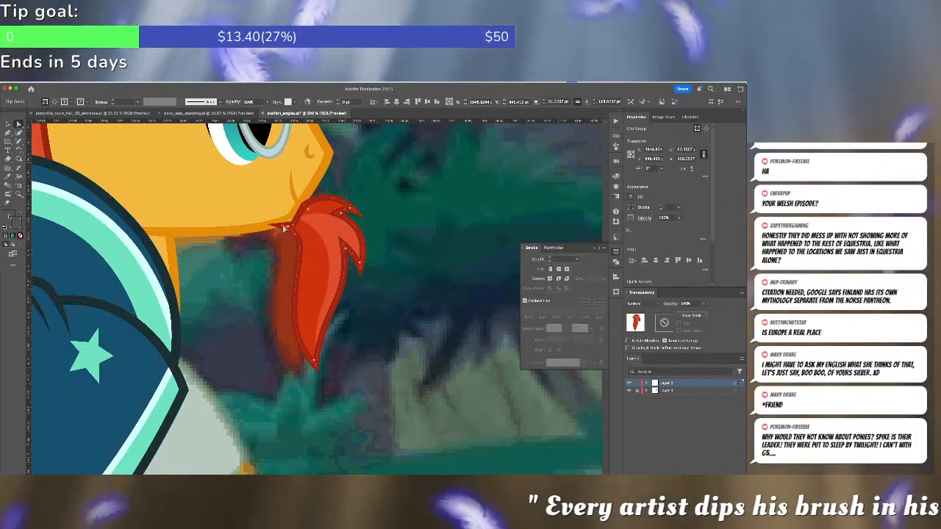
{"action": "left_click", "coordinate": [282, 227]}
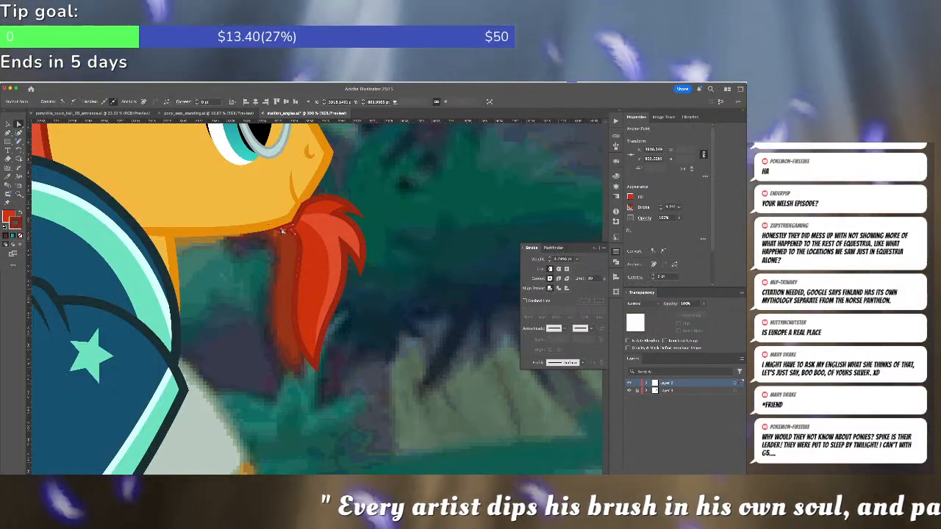
{"action": "left_click", "coordinate": [369, 246]}
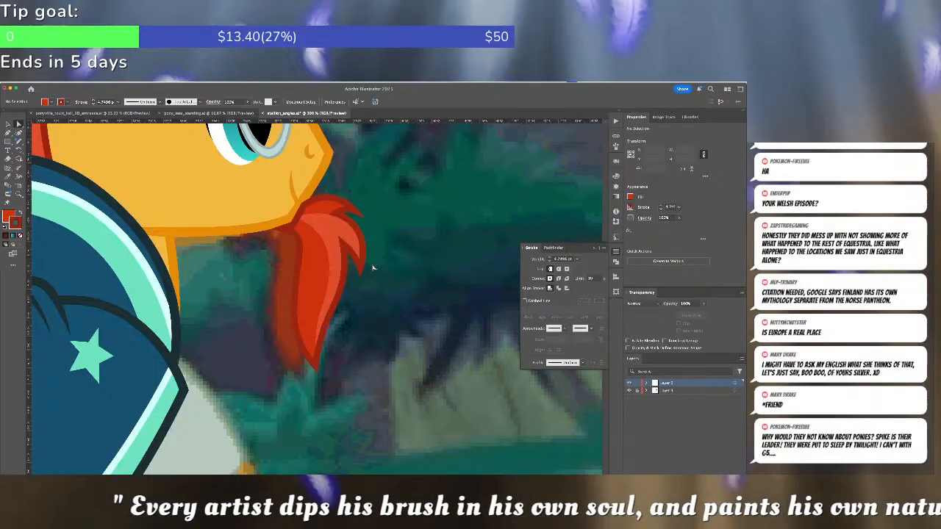
Isolate the finished three-quarter-view pony's group and copy his red tail
{"action": "scroll", "coordinate": [372, 268], "scroll_direction": "down", "scroll_amount": 6}
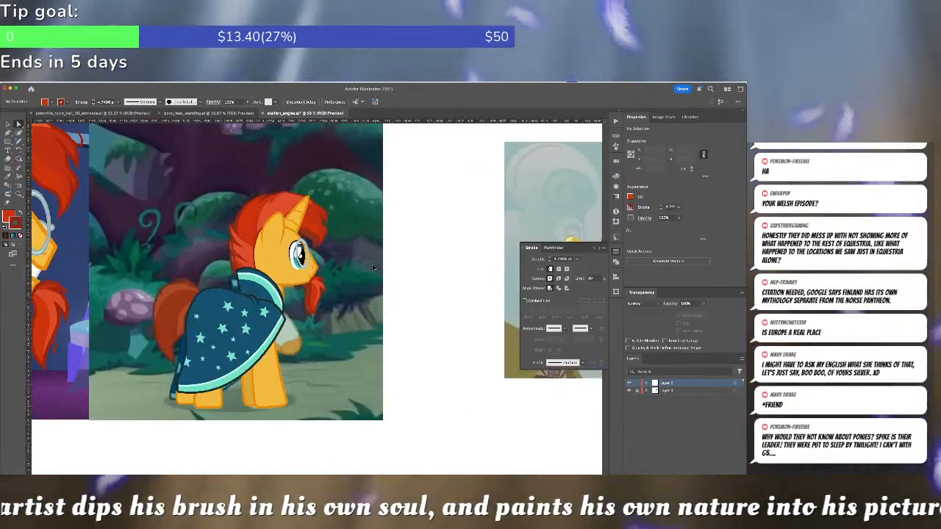
{"action": "left_click_drag", "start_coordinate": [327, 343], "coordinate": [475, 286]}
{"action": "left_click_drag", "start_coordinate": [294, 286], "coordinate": [334, 338]}
{"action": "left_click_drag", "start_coordinate": [202, 501], "coordinate": [359, 169]}
{"action": "key", "text": "v"}
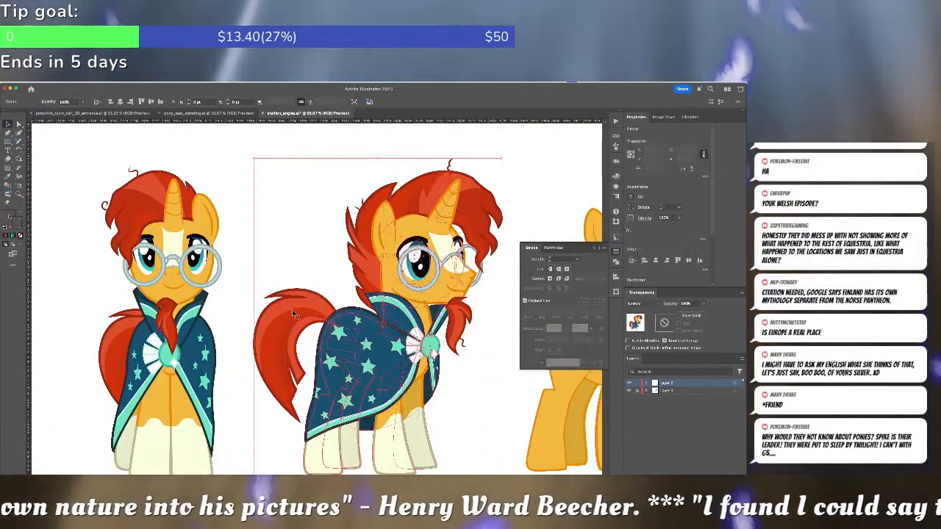
{"action": "double_click", "coordinate": [292, 312]}
{"action": "double_click", "coordinate": [310, 281]}
Paste the copied tail at the rear of the side-view pony in the forest image and clear the selection
{"action": "left_click_drag", "start_coordinate": [378, 184], "coordinate": [233, 405]}
{"action": "left_click_drag", "start_coordinate": [299, 280], "coordinate": [280, 332]}
{"action": "key", "text": "super+v"}
{"action": "left_click_drag", "start_coordinate": [325, 278], "coordinate": [333, 226]}
{"action": "left_click_drag", "start_coordinate": [328, 295], "coordinate": [290, 369]}
{"action": "left_click", "coordinate": [324, 180]}
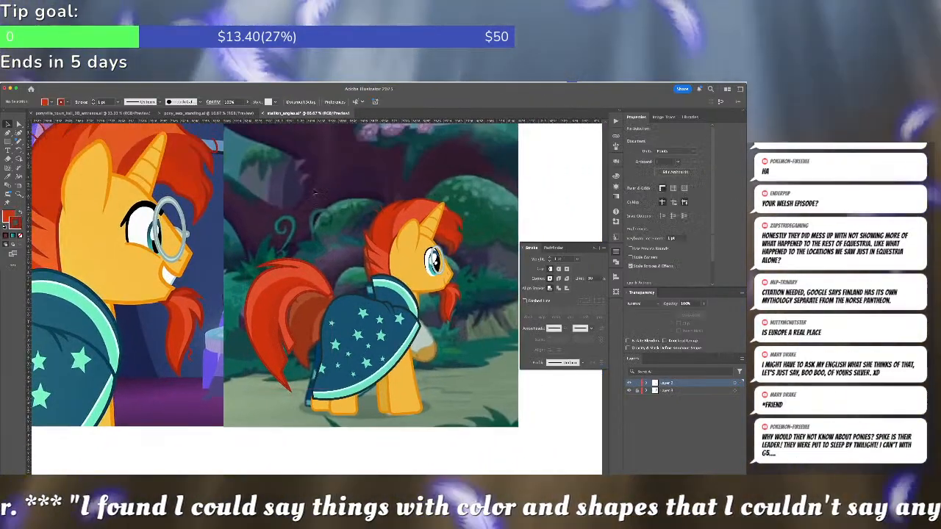
Move the side-view pony and his tail right to uncover the reference pony's tail, and deselect them
{"action": "left_click_drag", "start_coordinate": [323, 180], "coordinate": [444, 376]}
{"action": "left_click_drag", "start_coordinate": [364, 356], "coordinate": [453, 358]}
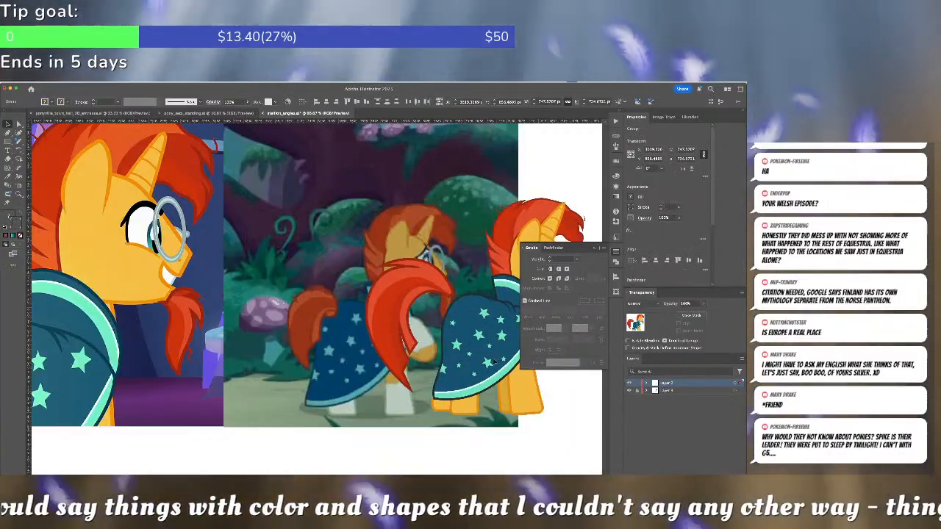
{"action": "key", "text": "shift+super+a"}
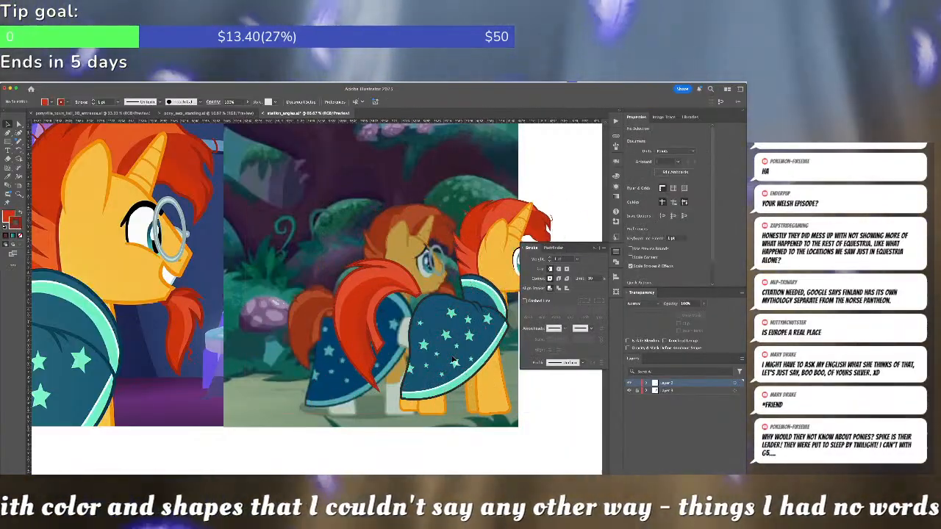
Place the pasted tail over the reference pony's tail, scaling it down and adjusting its proportions to match
{"action": "mouse_move", "coordinate": [371, 323]}
{"action": "left_mouse_down"}
{"action": "mouse_move", "coordinate": [263, 246]}
{"action": "mouse_move", "coordinate": [291, 334]}
{"action": "left_mouse_up"}
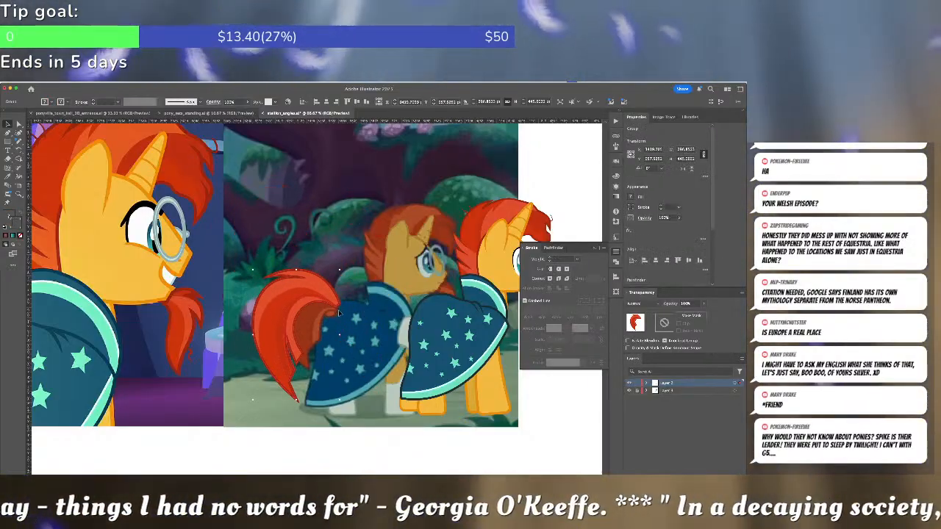
{"action": "left_click_drag", "start_coordinate": [340, 400], "coordinate": [328, 372]}
{"action": "left_click_drag", "start_coordinate": [297, 340], "coordinate": [313, 339]}
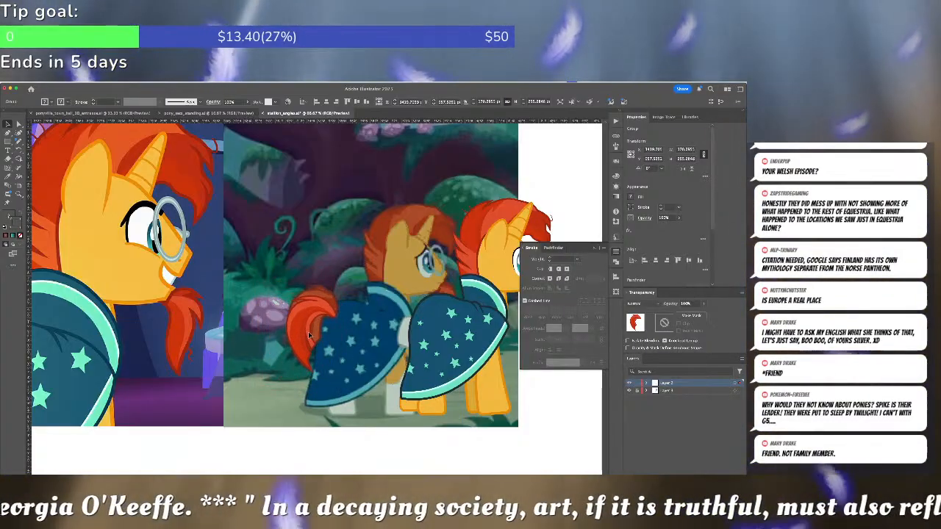
{"action": "left_click_drag", "start_coordinate": [336, 296], "coordinate": [345, 284]}
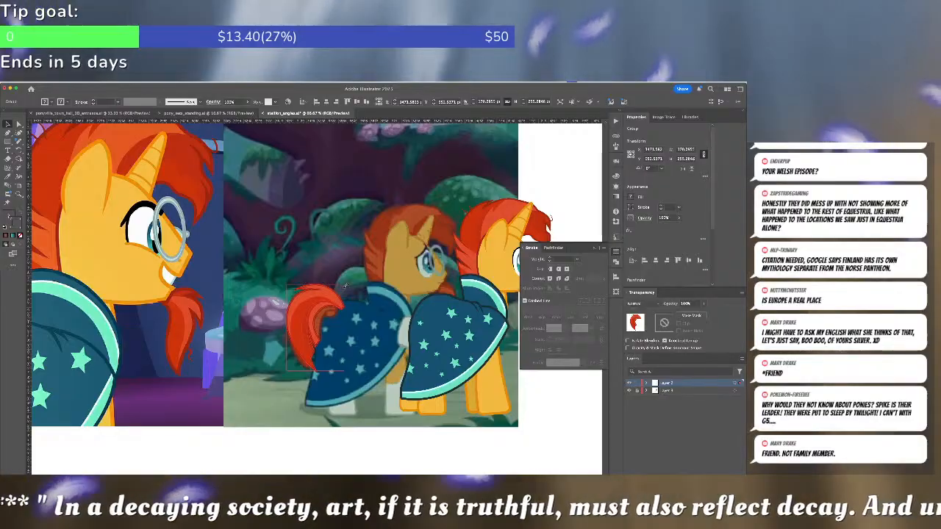
{"action": "left_click", "coordinate": [341, 313]}
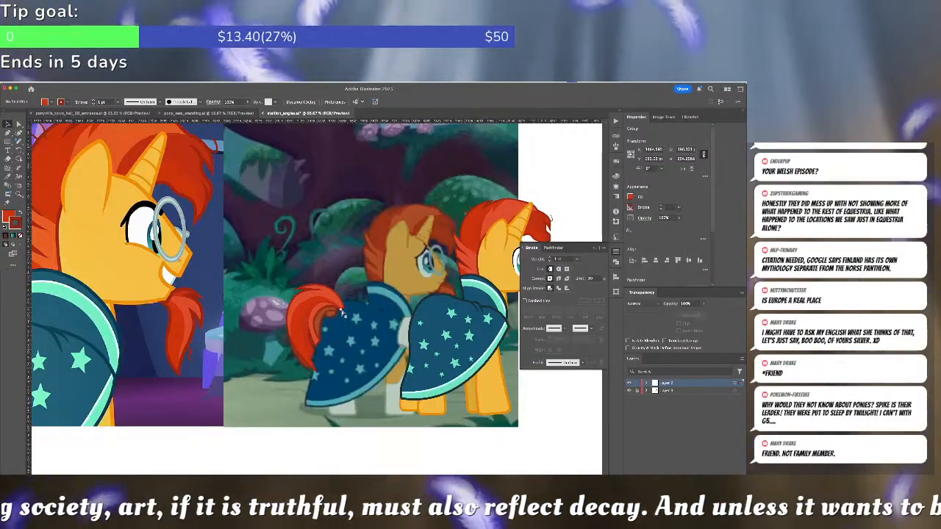
Extend the light-red fill at the upper tip of the pasted tail so it fills out to the dark outline, and deselect
{"action": "key", "text": "a"}
{"action": "scroll", "coordinate": [342, 313], "scroll_direction": "up", "scroll_amount": 5}
{"action": "scroll", "coordinate": [342, 314], "scroll_direction": "up", "scroll_amount": 2}
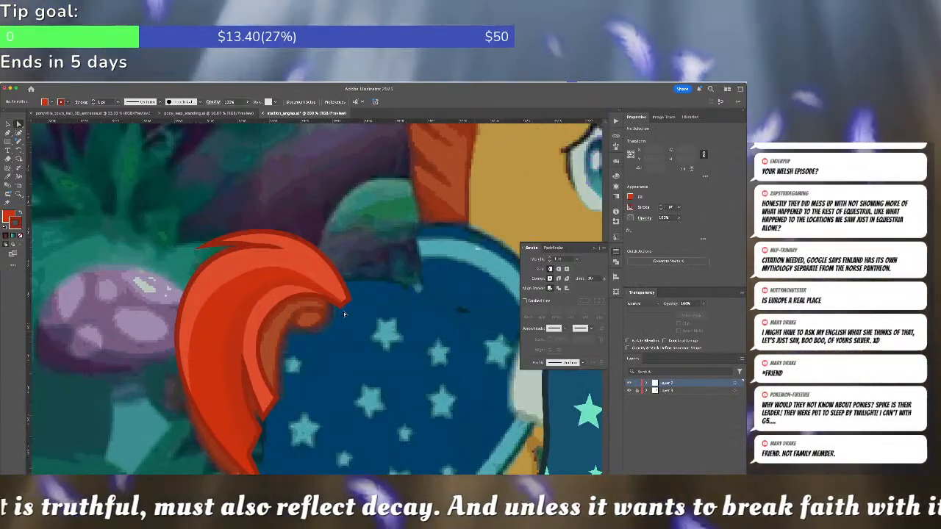
{"action": "left_click", "coordinate": [343, 308]}
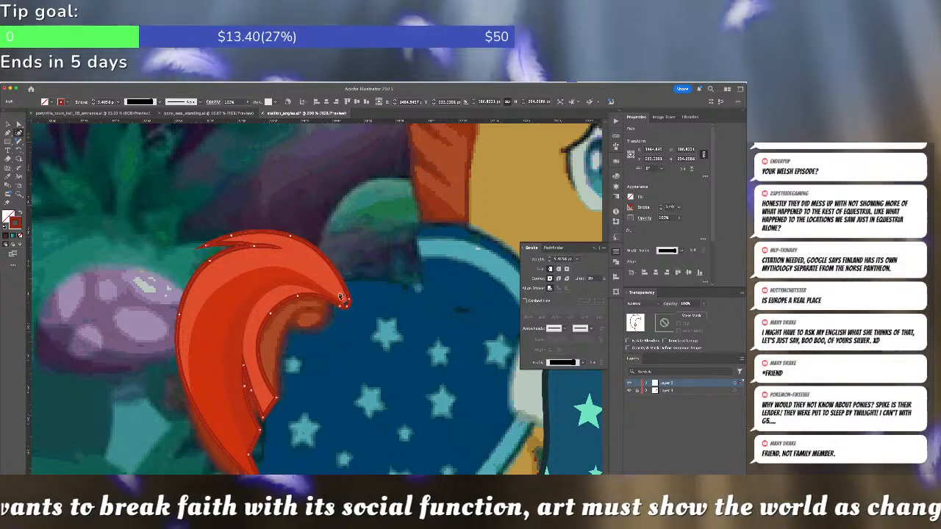
{"action": "left_click", "coordinate": [343, 300]}
{"action": "scroll", "coordinate": [343, 301], "scroll_direction": "up", "scroll_amount": 2}
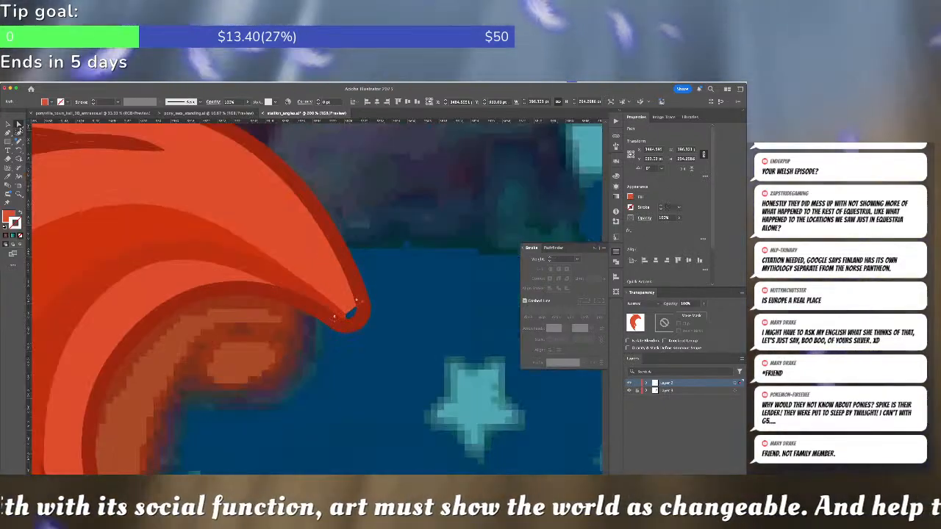
{"action": "left_click", "coordinate": [18, 133]}
{"action": "mouse_move", "coordinate": [352, 310]}
{"action": "left_mouse_down"}
{"action": "mouse_move", "coordinate": [360, 320]}
{"action": "mouse_move", "coordinate": [352, 321]}
{"action": "left_mouse_up"}
{"action": "key", "text": "a"}
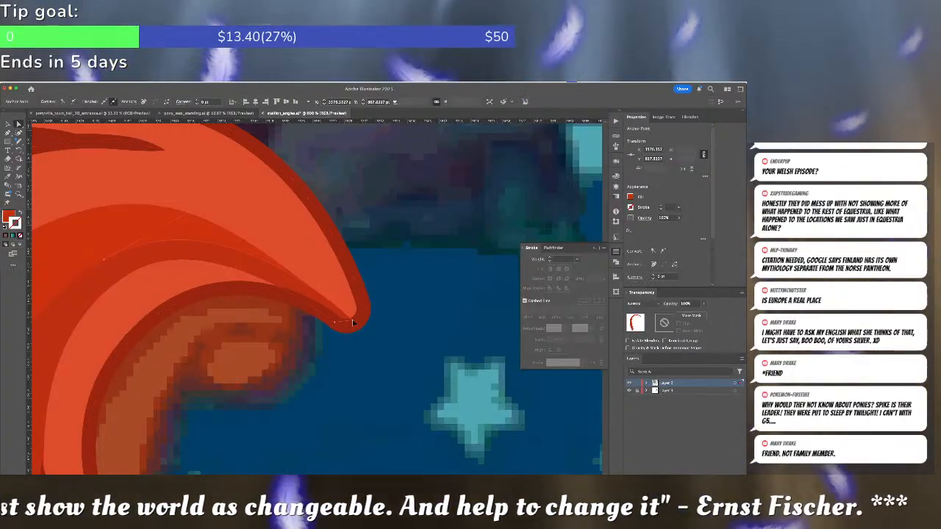
{"action": "left_click", "coordinate": [318, 339]}
{"action": "scroll", "coordinate": [319, 339], "scroll_direction": "down", "scroll_amount": 3}
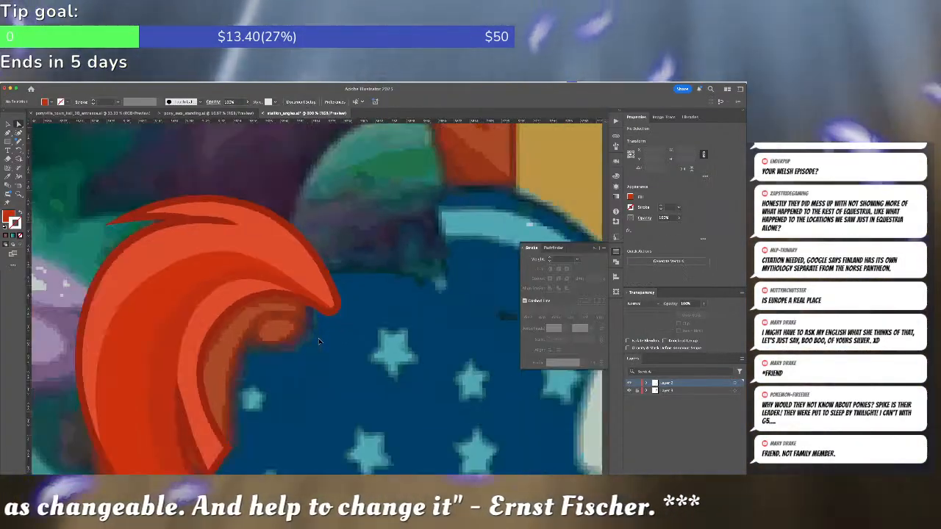
{"action": "left_click_drag", "start_coordinate": [293, 274], "coordinate": [289, 279]}
{"action": "key", "text": "super+shift+a"}
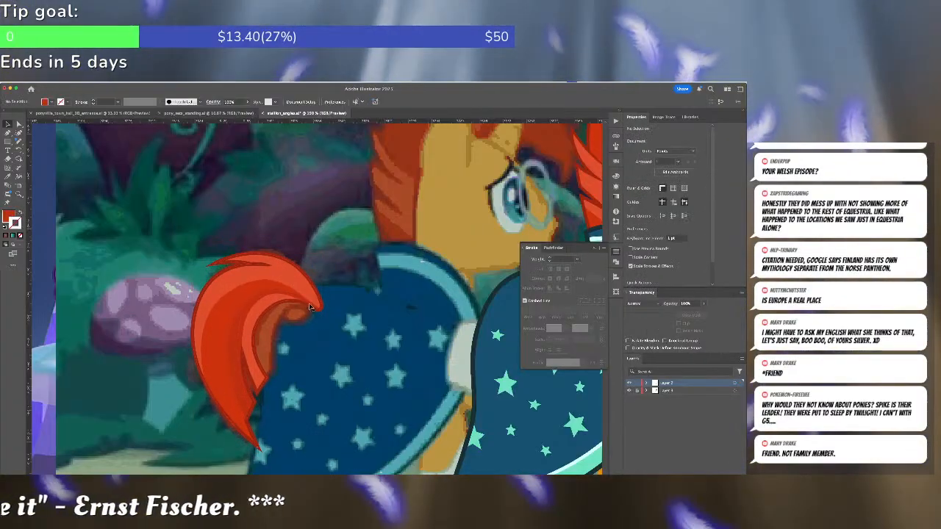
Draw a small closed curl at the tail's upper tip and give it the tail's light-red fill and dark-red outline
{"action": "left_click", "coordinate": [315, 310]}
{"action": "key", "text": "p"}
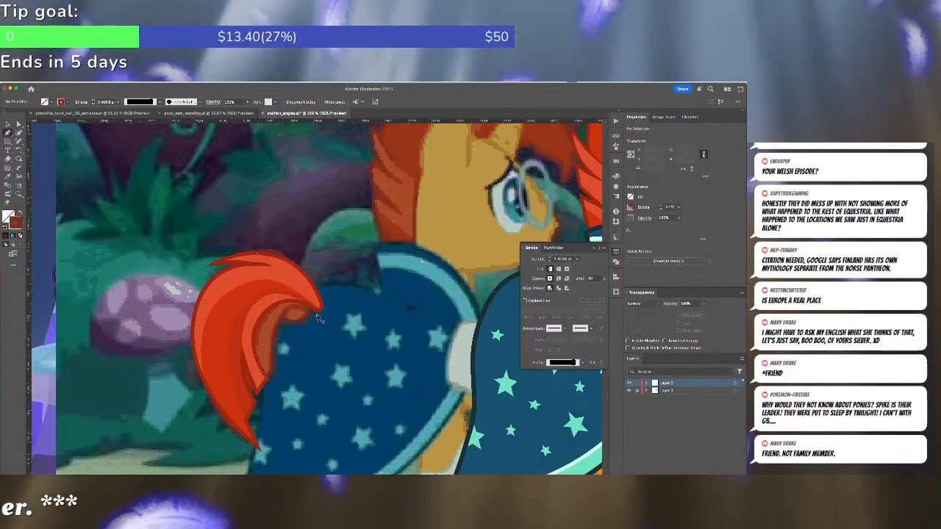
{"action": "left_click", "coordinate": [317, 312]}
{"action": "left_click_drag", "start_coordinate": [300, 317], "coordinate": [313, 295]}
{"action": "left_click", "coordinate": [318, 311]}
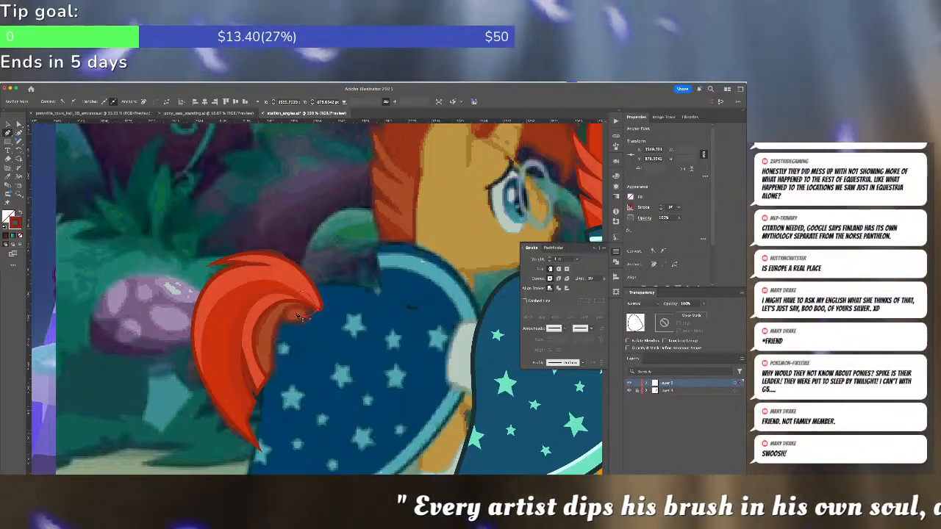
{"action": "key", "text": "v"}
{"action": "left_click", "coordinate": [266, 308]}
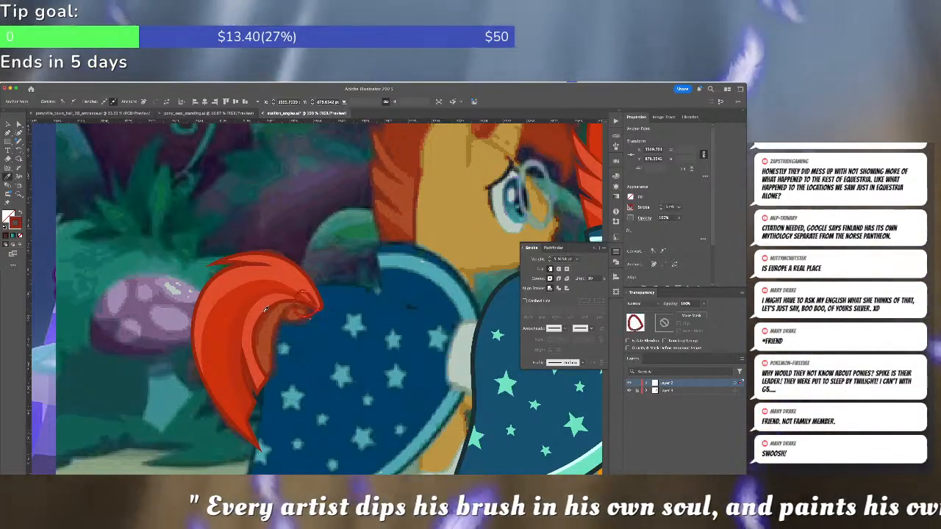
{"action": "key", "text": "shift+x"}
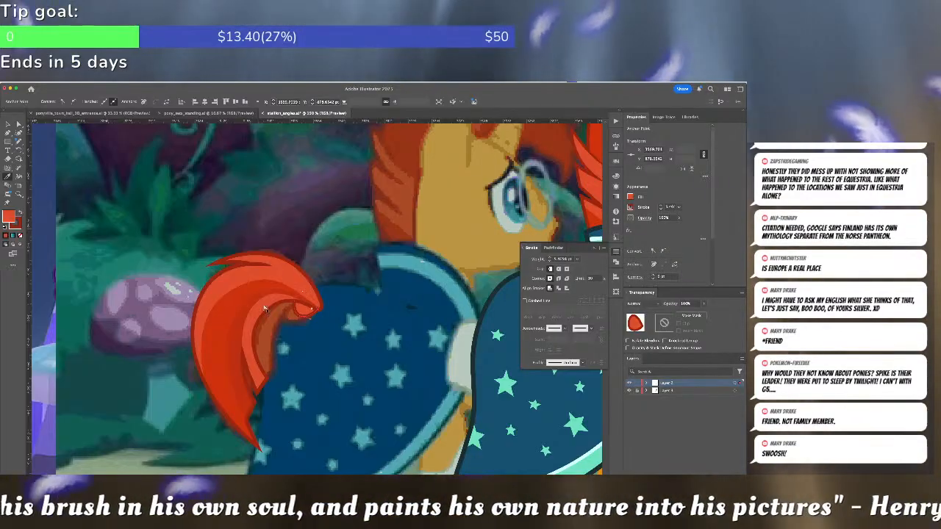
Reshape the small curl by adjusting its anchor points against the tail tip, making the point at the tip smoother
{"action": "key", "text": "super+shift+a"}
{"action": "key", "text": "a"}
{"action": "left_click", "coordinate": [301, 317]}
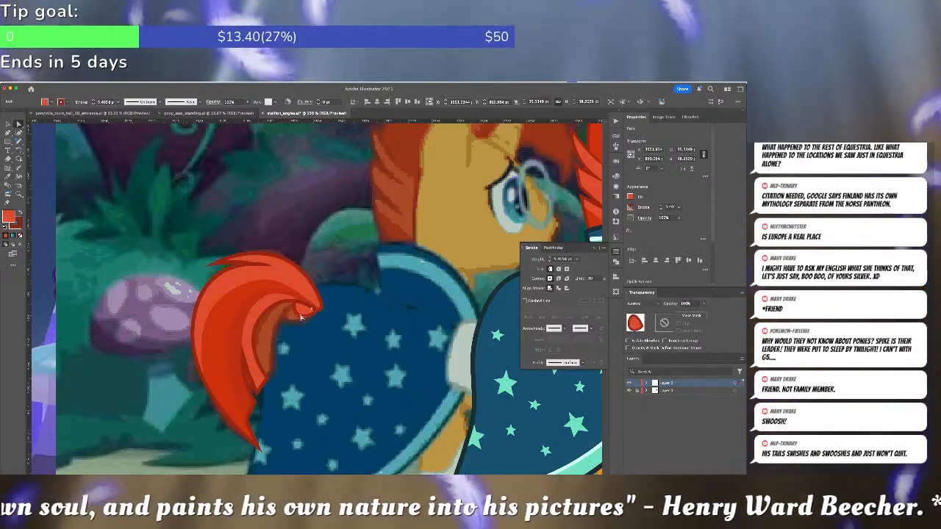
{"action": "left_click", "coordinate": [317, 312]}
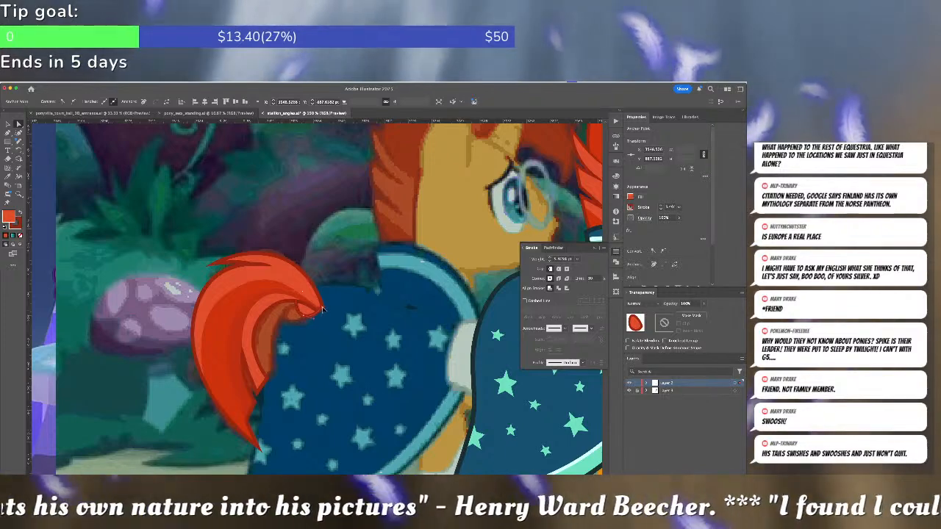
{"action": "left_click_drag", "start_coordinate": [321, 309], "coordinate": [322, 308]}
{"action": "key", "text": "shift+c"}
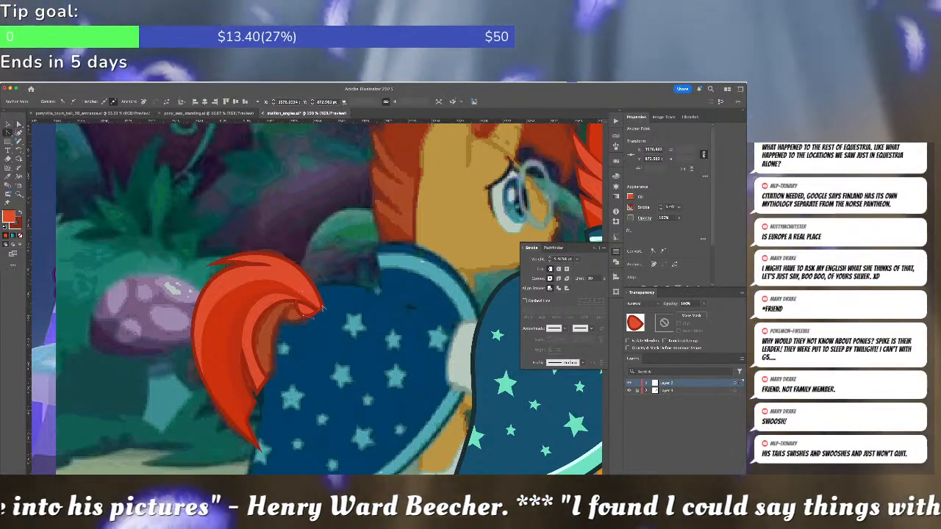
{"action": "key", "text": "a"}
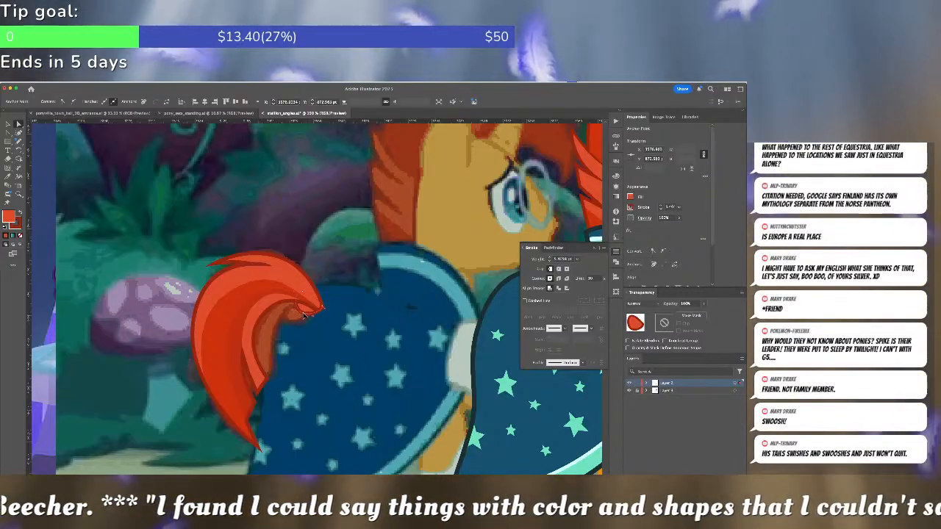
{"action": "left_click", "coordinate": [348, 312]}
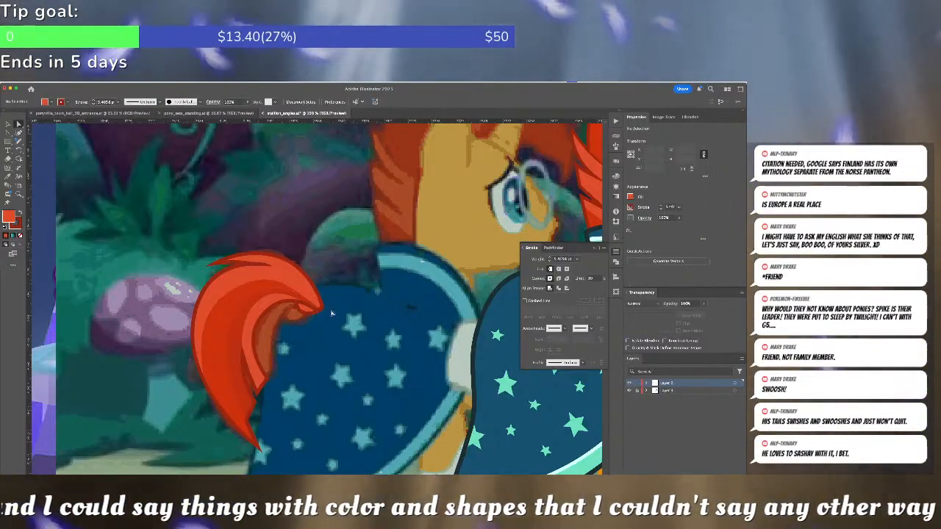
Transfer the small curl into the tail's group and leave the group
{"action": "key", "text": "v"}
{"action": "left_click", "coordinate": [315, 313]}
{"action": "left_click", "coordinate": [310, 316]}
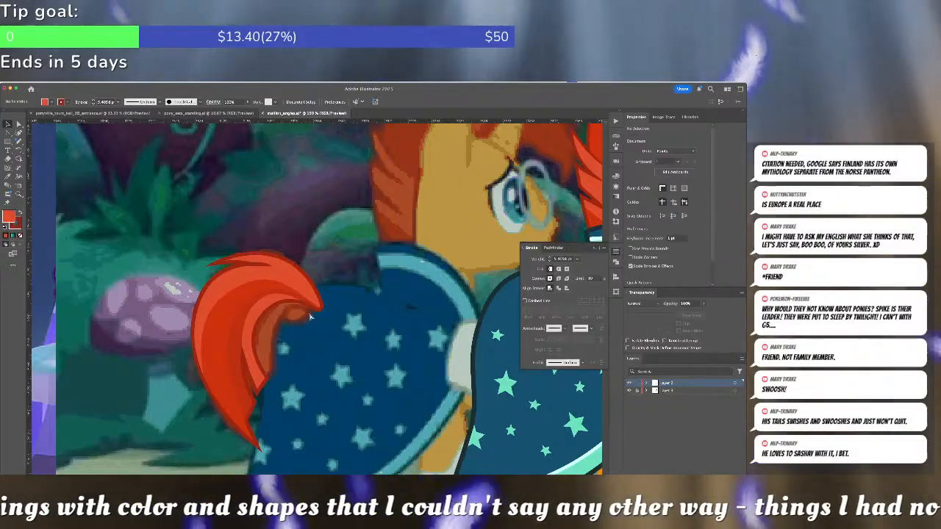
{"action": "double_click", "coordinate": [310, 307]}
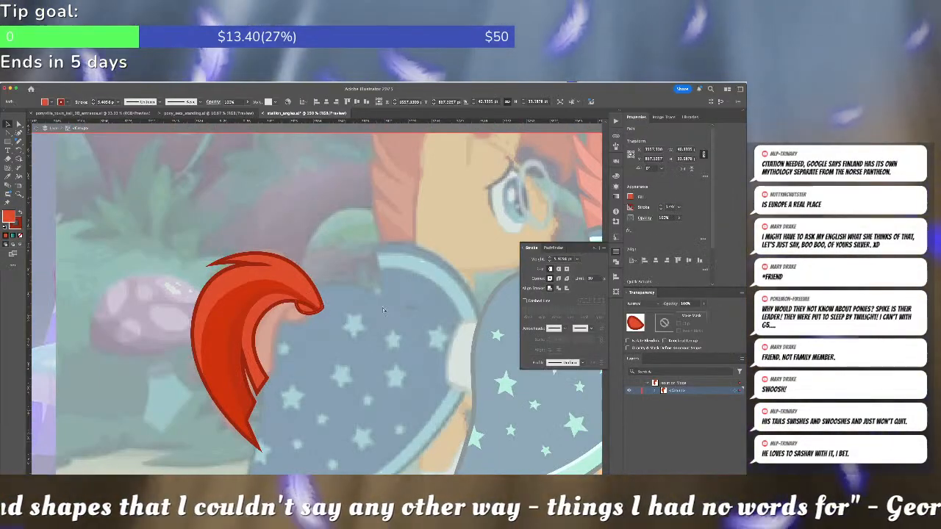
{"action": "double_click", "coordinate": [382, 310]}
Place the tail at the rear of the side-view pony, overlapping the back of his cape, and deselect it
{"action": "left_click", "coordinate": [308, 312]}
{"action": "left_click_drag", "start_coordinate": [307, 312], "coordinate": [330, 317]}
{"action": "key", "text": "super+shift+a"}
{"action": "key", "text": "a"}
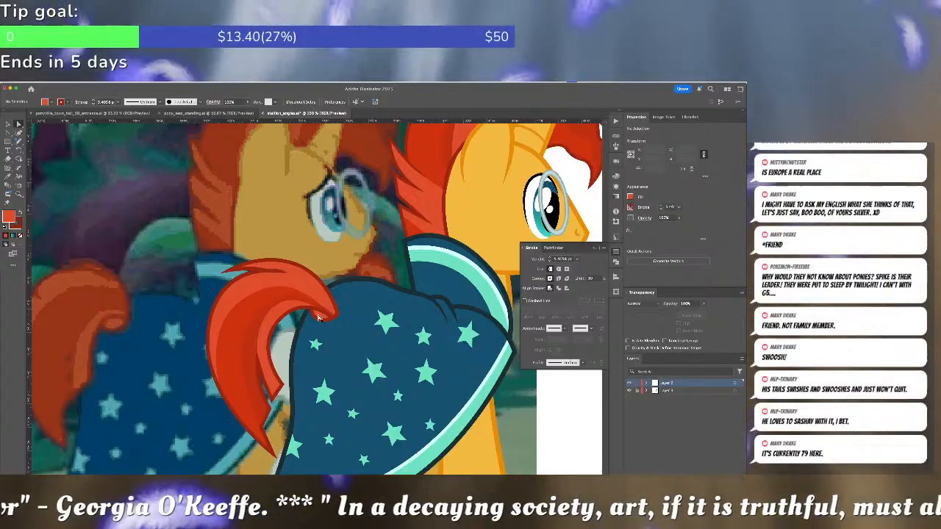
Scale down the curl at the tail base and recolor it with the cape's dark outline and the pony's orange coat fill
{"action": "left_click", "coordinate": [322, 317]}
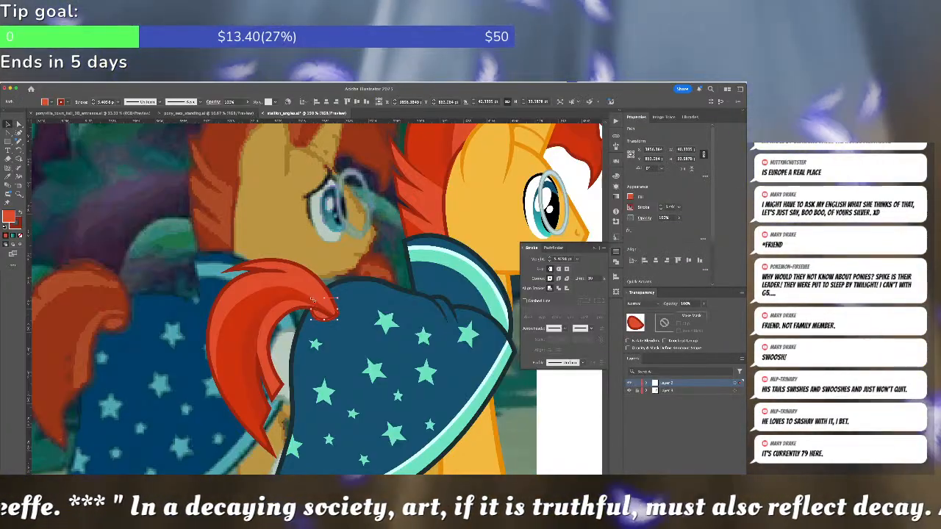
{"action": "left_click_drag", "start_coordinate": [316, 301], "coordinate": [316, 301]}
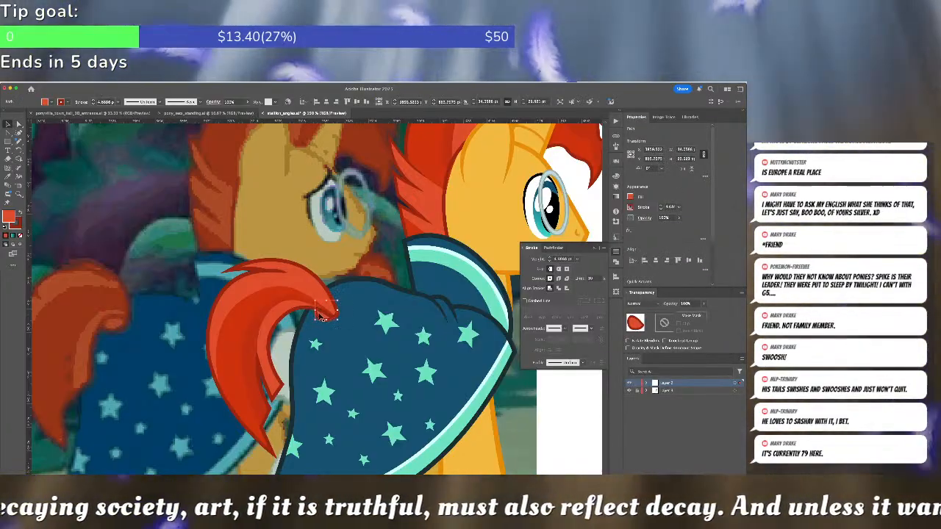
{"action": "key", "text": "i"}
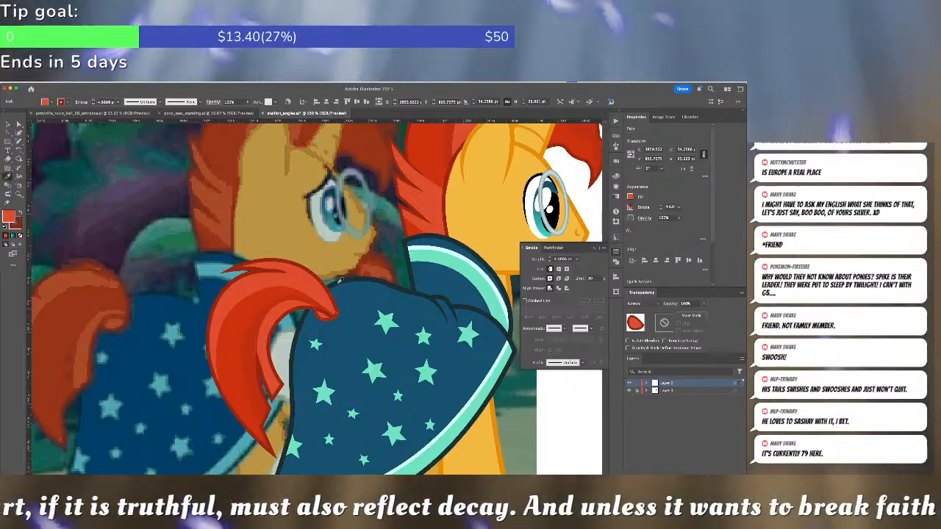
{"action": "left_click", "coordinate": [339, 282], "text": "shift"}
{"action": "key", "text": "x"}
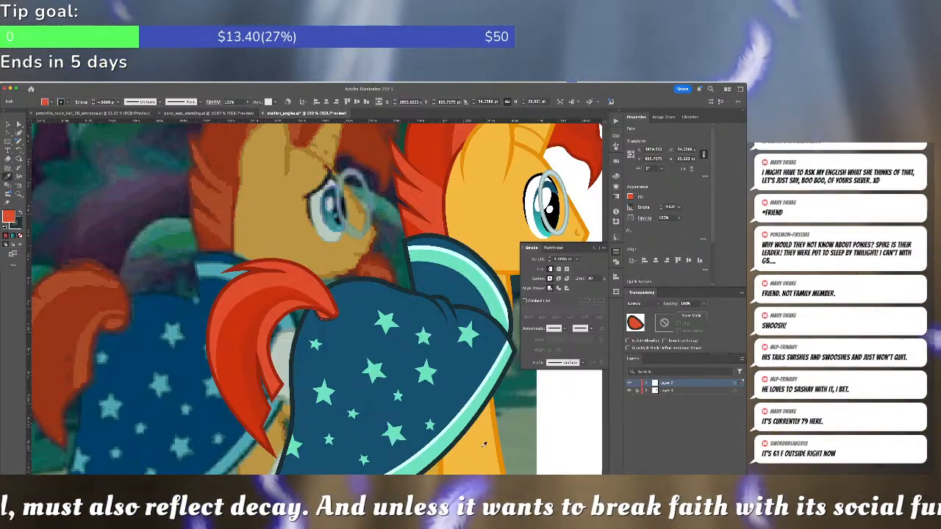
{"action": "left_click", "coordinate": [488, 241], "text": "shift"}
{"action": "key", "text": "super+shift+a"}
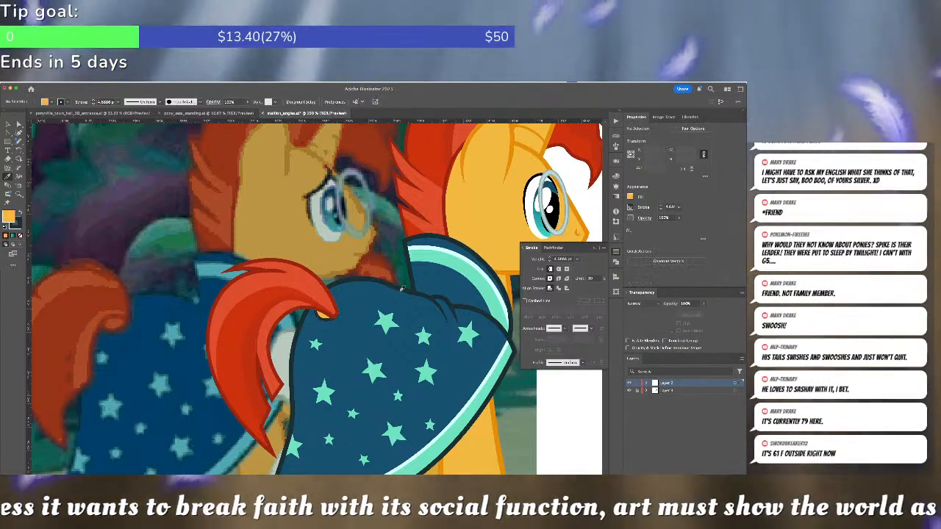
Replace the curl with a small orange, dark-outlined ellipse at the tail base and position it where the tail meets the cape
{"action": "left_click", "coordinate": [328, 321]}
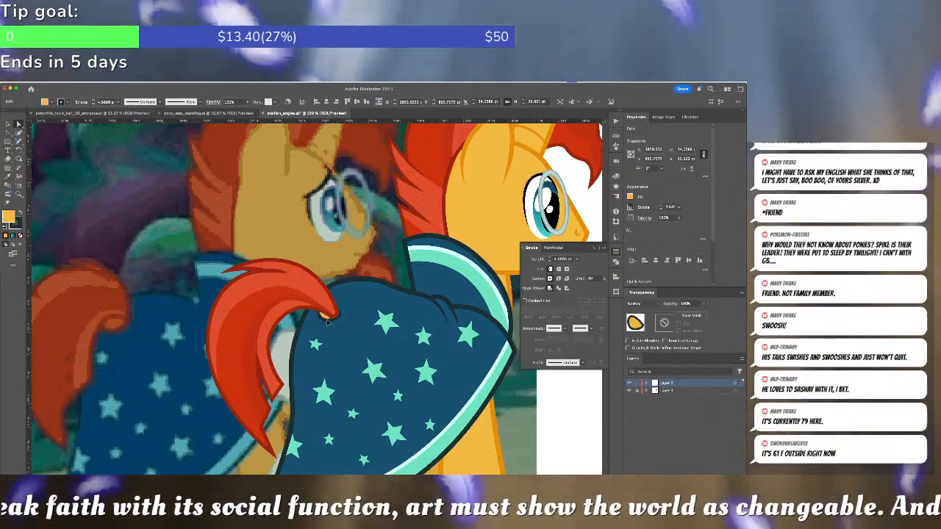
{"action": "key", "text": "Delete"}
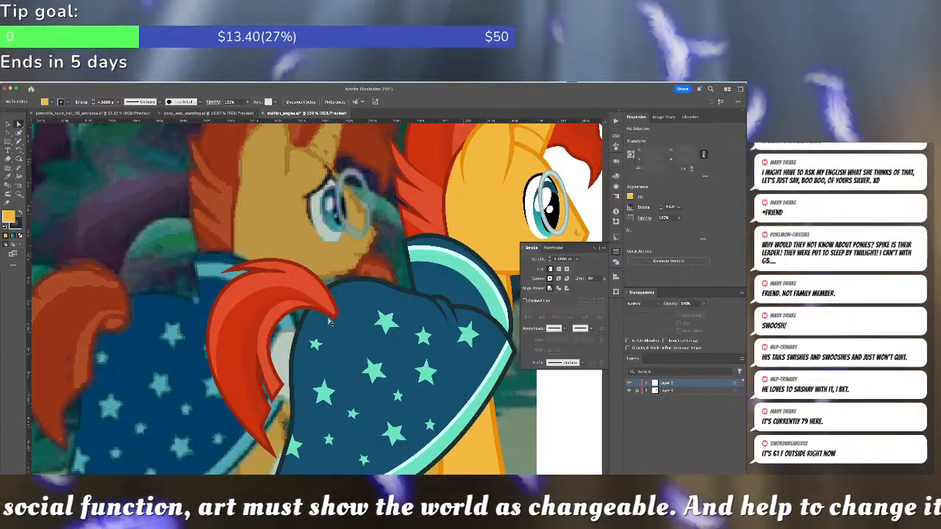
{"action": "left_click_drag", "start_coordinate": [8, 141], "coordinate": [26, 151]}
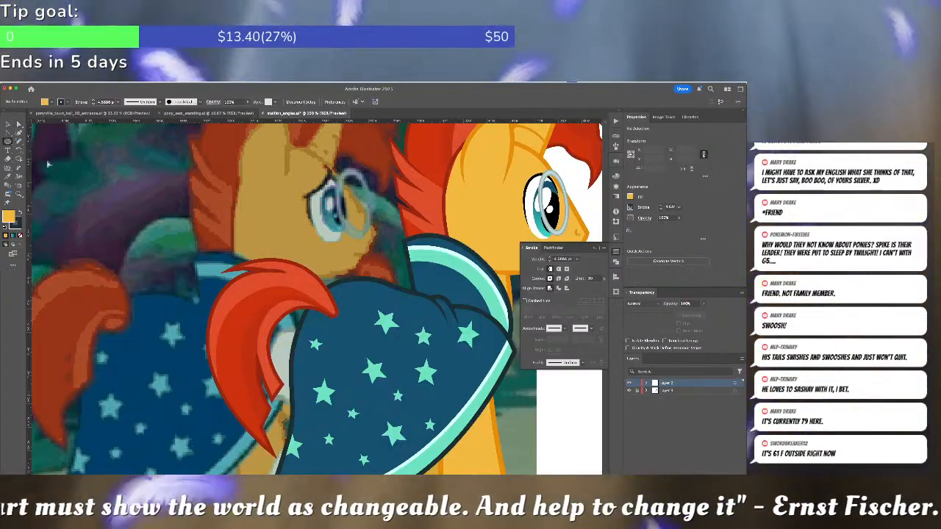
{"action": "left_click_drag", "start_coordinate": [323, 301], "coordinate": [339, 319]}
{"action": "key", "text": "e"}
{"action": "key", "text": "a"}
{"action": "key", "text": "Delete"}
{"action": "left_click", "coordinate": [343, 325]}
{"action": "key", "text": "super+f"}
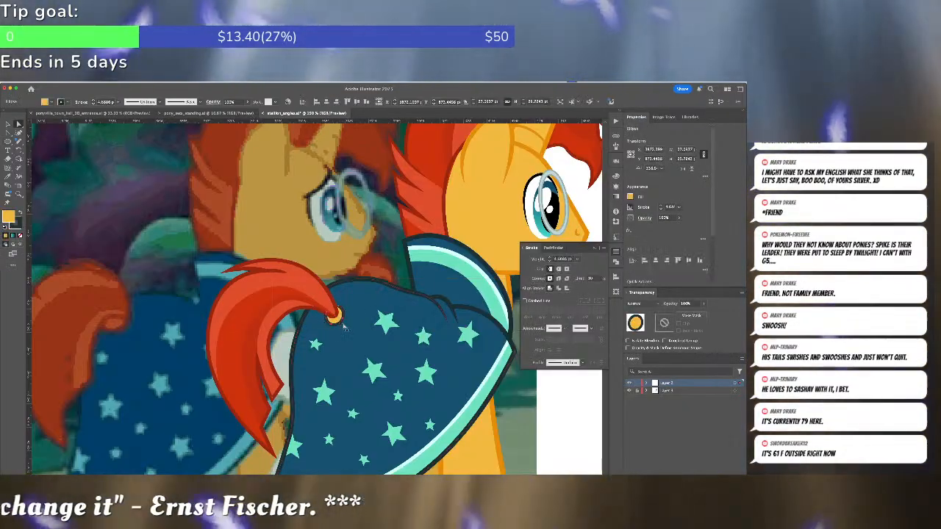
{"action": "key", "text": "super+shift+a"}
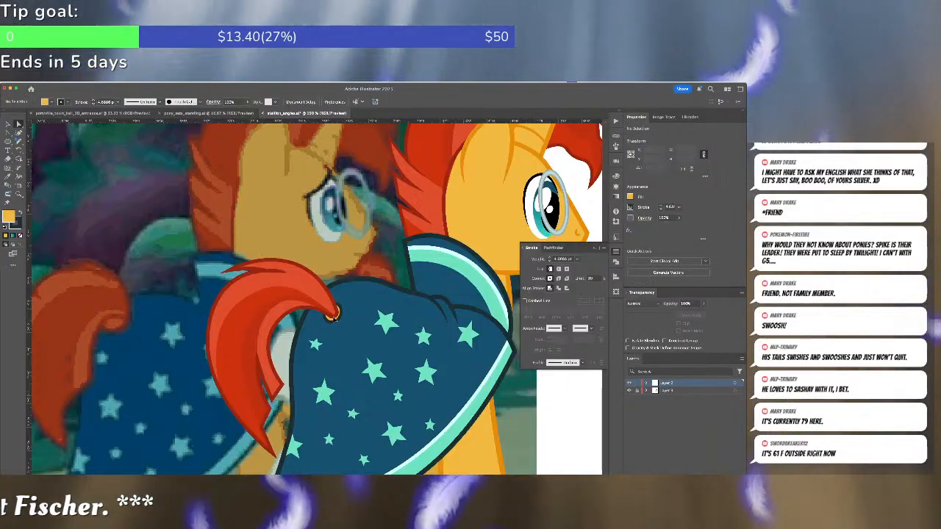
Move the side-view pony with his tail off the forest image toward the flying-ponies reference, and deselect him
{"action": "key", "text": "super+minus"}
{"action": "key", "text": "super+minus"}
{"action": "key", "text": "super+minus"}
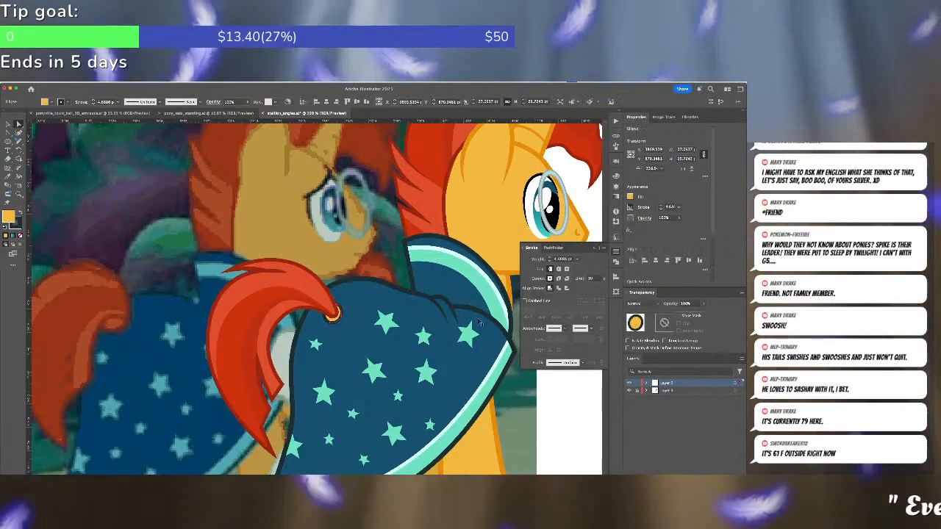
{"action": "key", "text": "super+minus"}
{"action": "key", "text": "super+minus"}
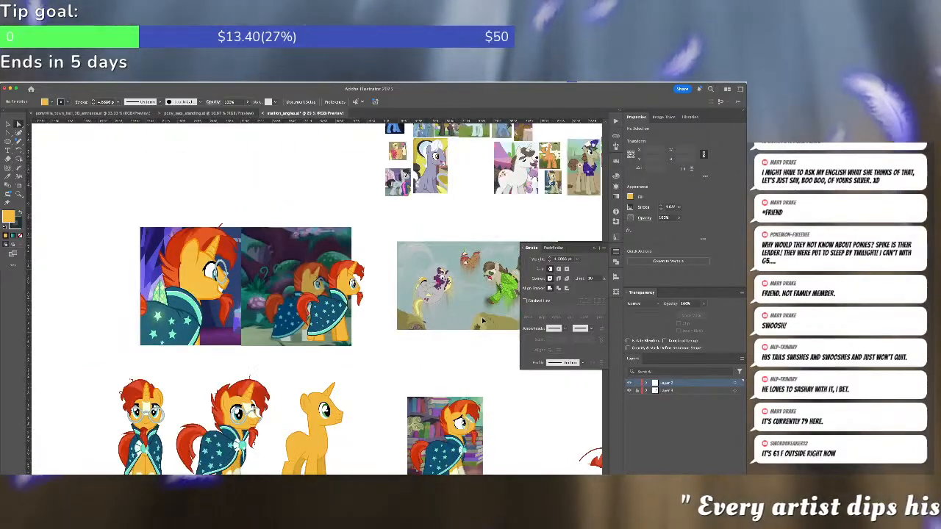
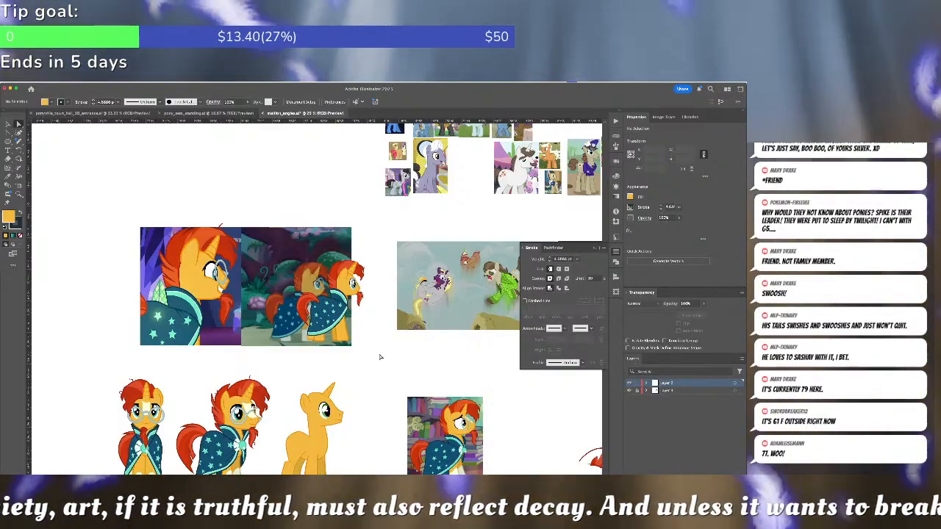
{"action": "left_click", "coordinate": [302, 286]}
{"action": "left_click_drag", "start_coordinate": [341, 329], "coordinate": [426, 328]}
{"action": "left_click", "coordinate": [431, 344]}
{"action": "key", "text": "a"}
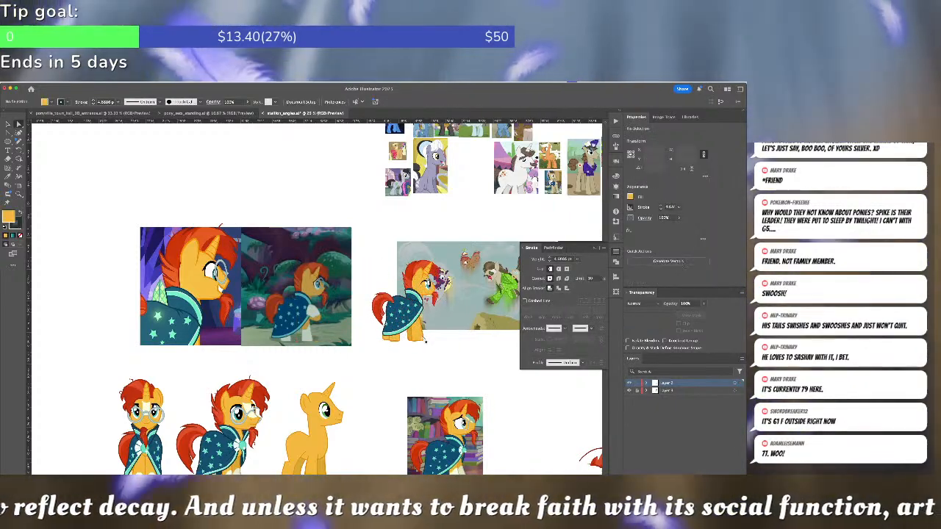
{"action": "left_click", "coordinate": [422, 338]}
{"action": "left_click", "coordinate": [415, 337]}
{"action": "left_click", "coordinate": [412, 338]}
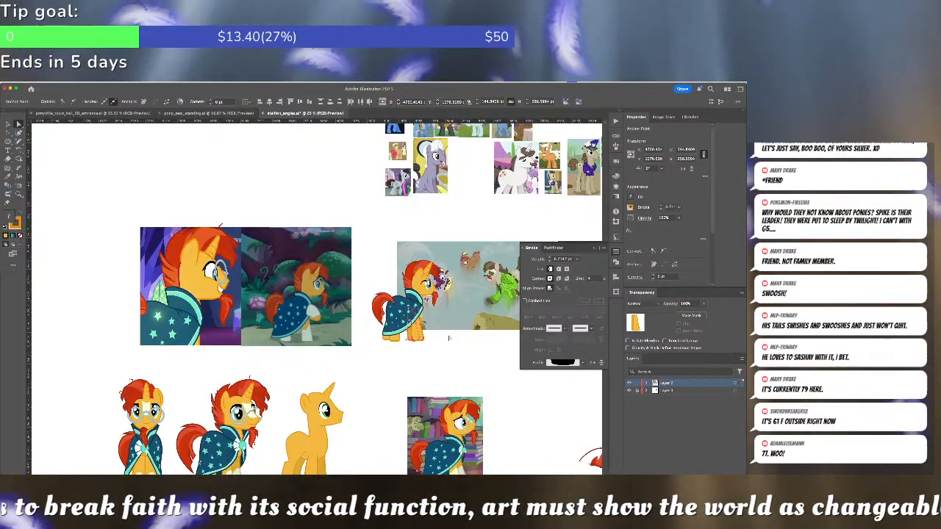
{"action": "scroll", "coordinate": [430, 344], "scroll_direction": "up", "scroll_amount": 10}
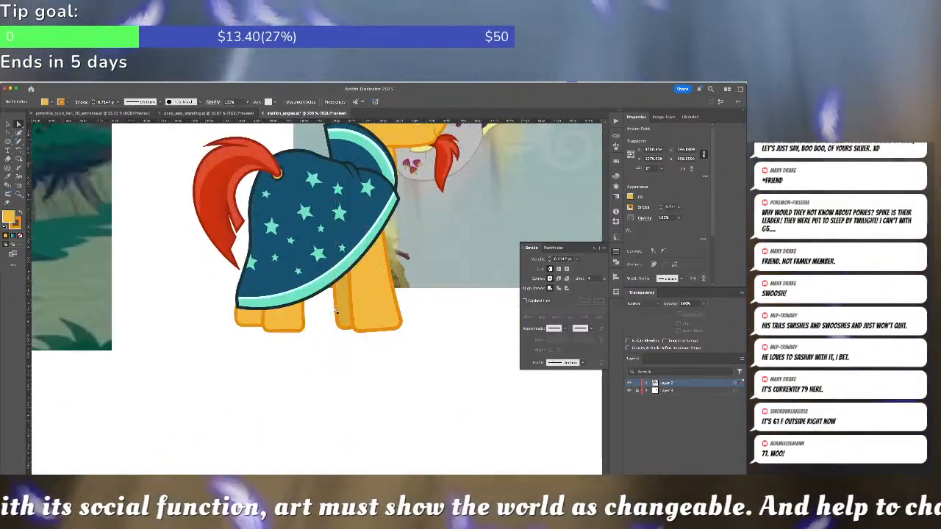
{"action": "left_click", "coordinate": [335, 310]}
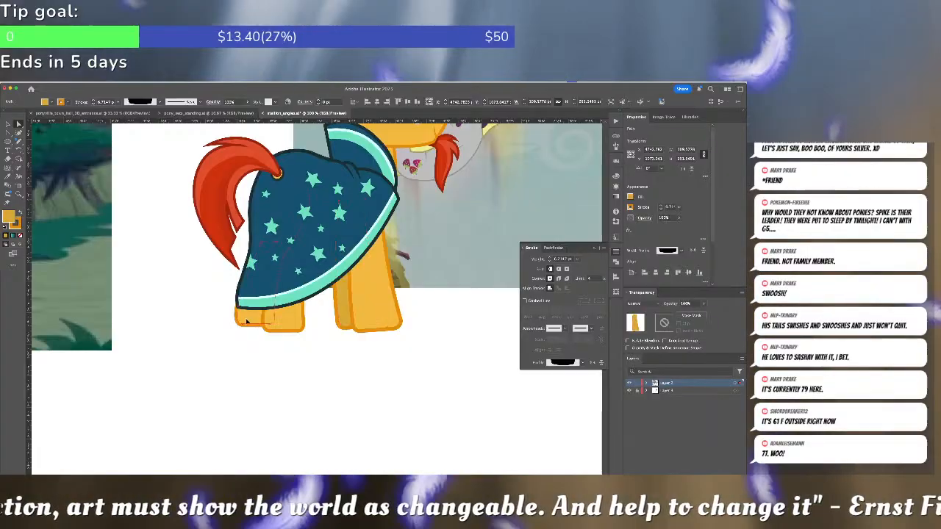
{"action": "left_click", "coordinate": [270, 321]}
{"action": "left_click", "coordinate": [308, 314], "text": "super"}
{"action": "key", "text": "a"}
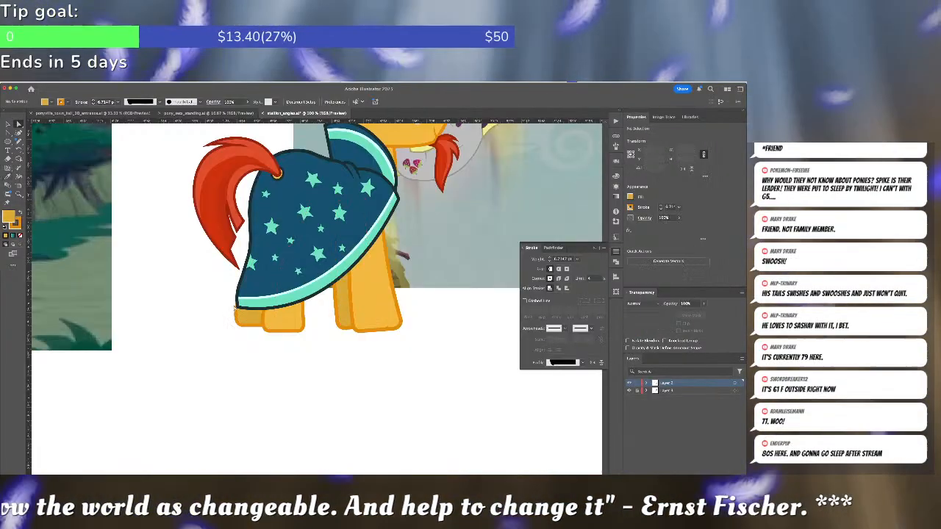
Reshape the rear lower corner of the cape so the mint trim extends to the dark outline, and deselect it
{"action": "left_click", "coordinate": [238, 307]}
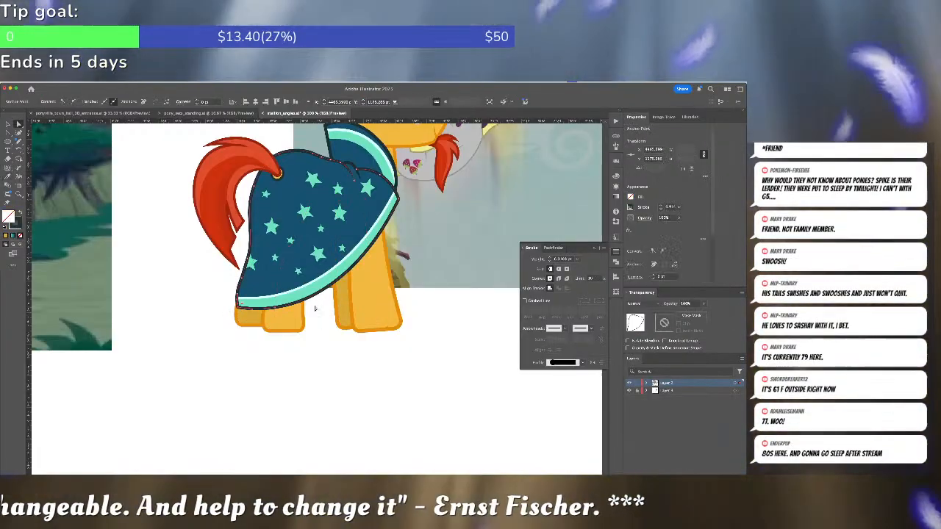
{"action": "left_click", "coordinate": [271, 304]}
{"action": "scroll", "coordinate": [271, 304], "scroll_direction": "up", "scroll_amount": 3}
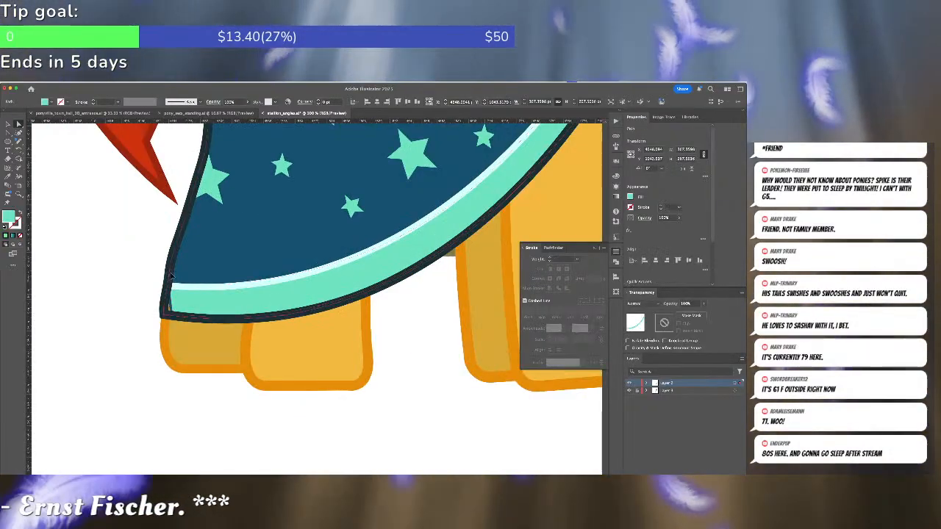
{"action": "left_click", "coordinate": [171, 278]}
{"action": "key", "text": "minus"}
{"action": "left_click", "coordinate": [170, 278]}
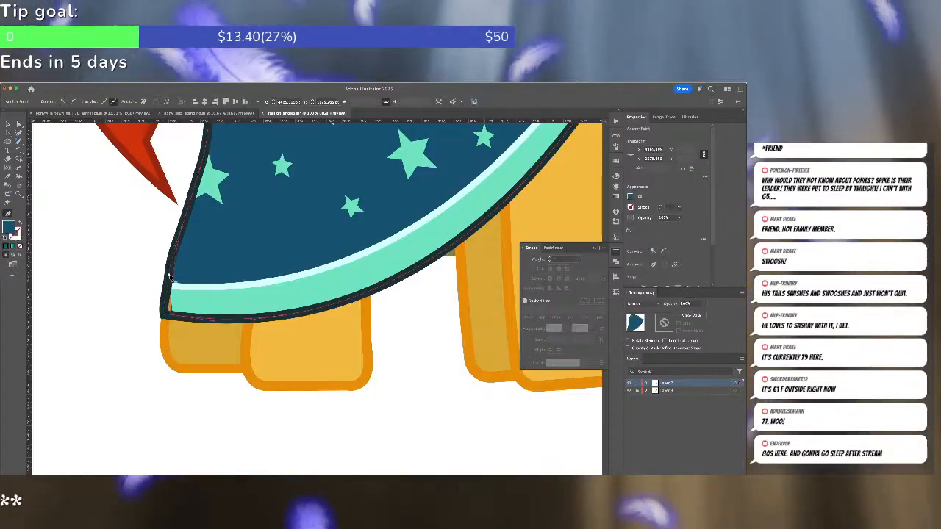
{"action": "left_click", "coordinate": [171, 278]}
{"action": "left_click", "coordinate": [170, 303]}
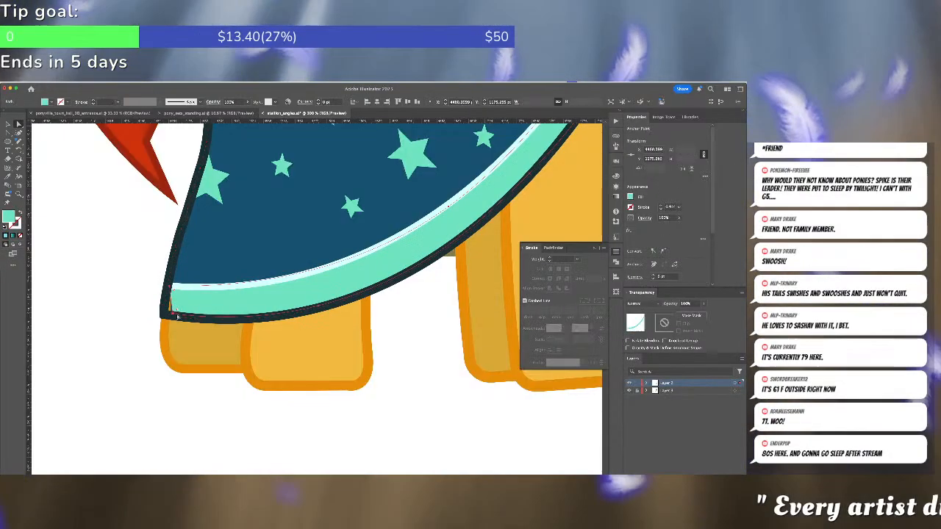
{"action": "left_click", "coordinate": [183, 396]}
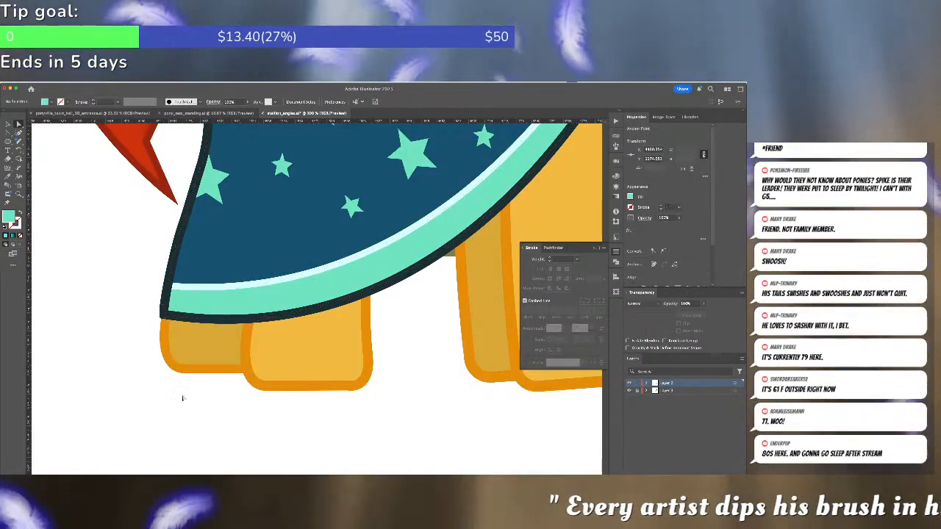
Recolor the near front and hind legs with the pale cream fill and outline sampled from the three-quarter pony's legs, and deselect them
{"action": "key", "text": "ctrl+minus"}
{"action": "key", "text": "ctrl+minus"}
{"action": "key", "text": "ctrl+minus"}
{"action": "key", "text": "ctrl+minus"}
{"action": "key", "text": "ctrl+minus"}
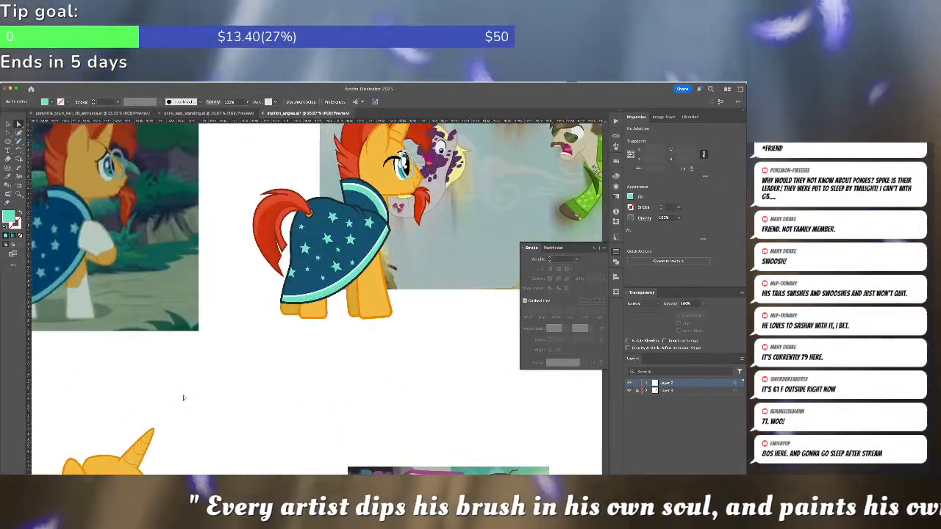
{"action": "left_click_drag", "start_coordinate": [264, 343], "coordinate": [273, 383]}
{"action": "left_click", "coordinate": [380, 347]}
{"action": "left_click", "coordinate": [325, 352], "text": "shift"}
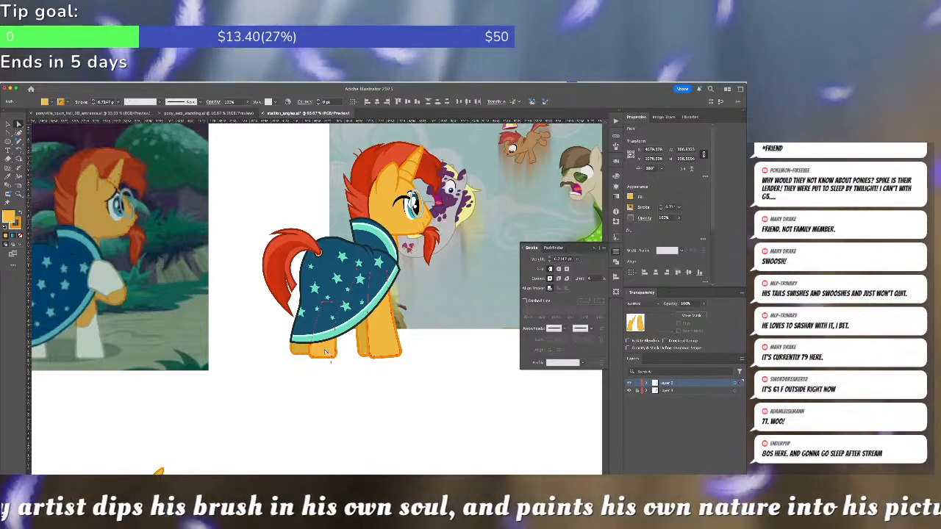
{"action": "key", "text": "i"}
{"action": "left_click_drag", "start_coordinate": [309, 415], "coordinate": [523, 218]}
{"action": "left_click", "coordinate": [214, 367]}
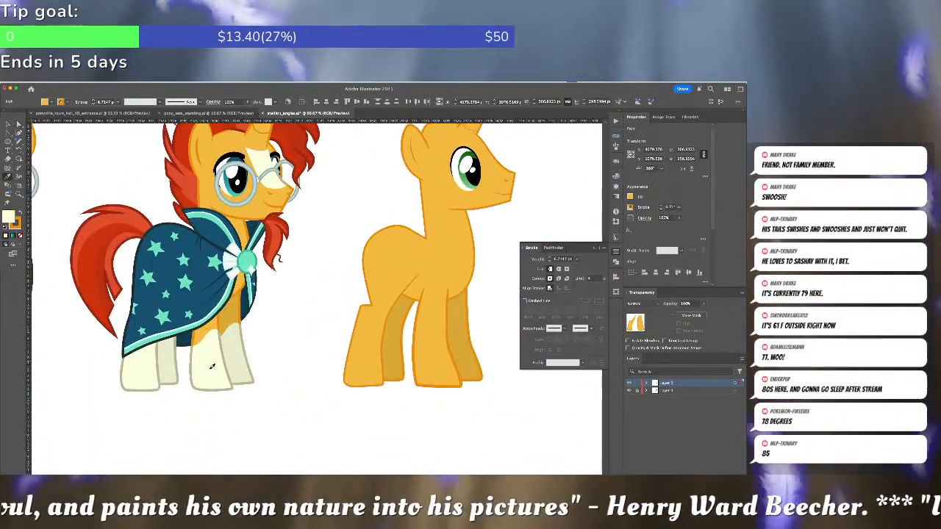
{"action": "left_click", "coordinate": [228, 365]}
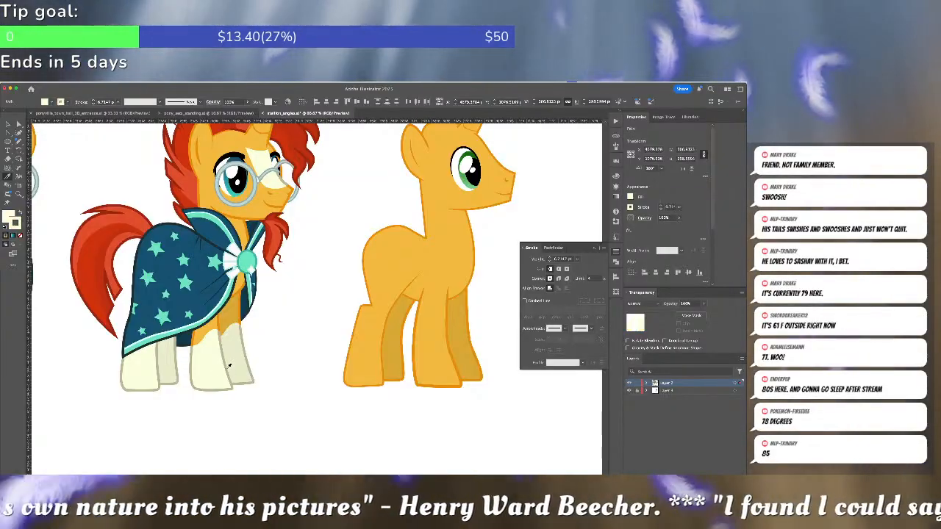
{"action": "left_click", "coordinate": [229, 378], "text": "shift"}
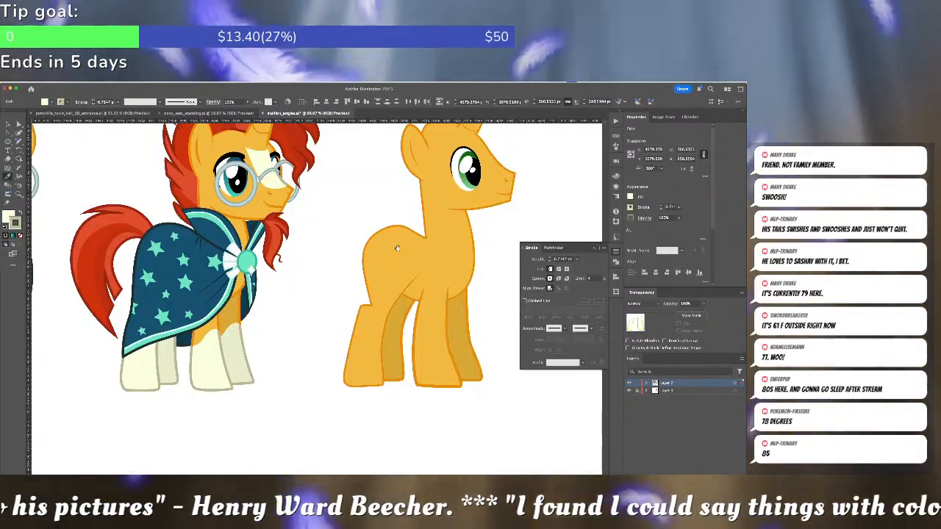
{"action": "left_click_drag", "start_coordinate": [393, 253], "coordinate": [274, 461]}
{"action": "left_click_drag", "start_coordinate": [383, 294], "coordinate": [257, 424]}
{"action": "key", "text": "super+shift+a"}
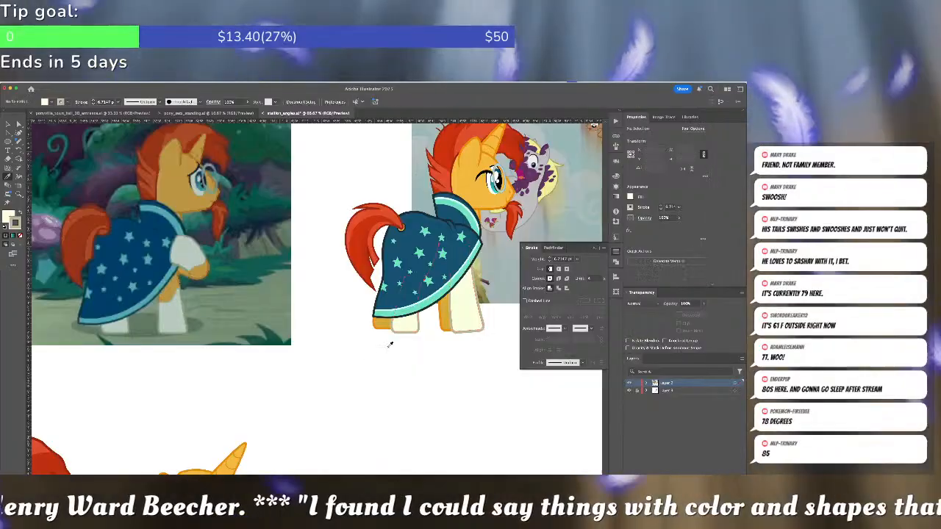
Add a clipping opacity mask to the cream near front leg and set a white fill with no stroke for the Pen tool
{"action": "key", "text": "a"}
{"action": "left_click", "coordinate": [459, 315]}
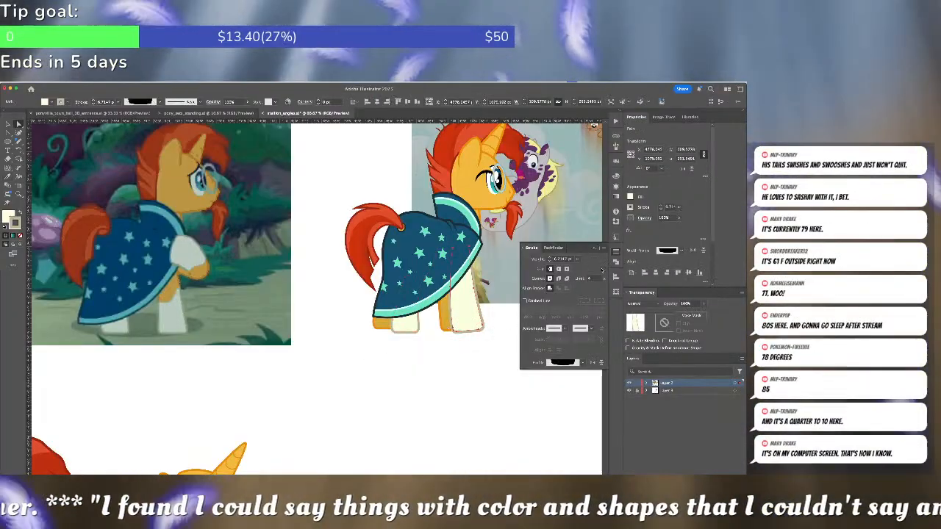
{"action": "left_click", "coordinate": [690, 315]}
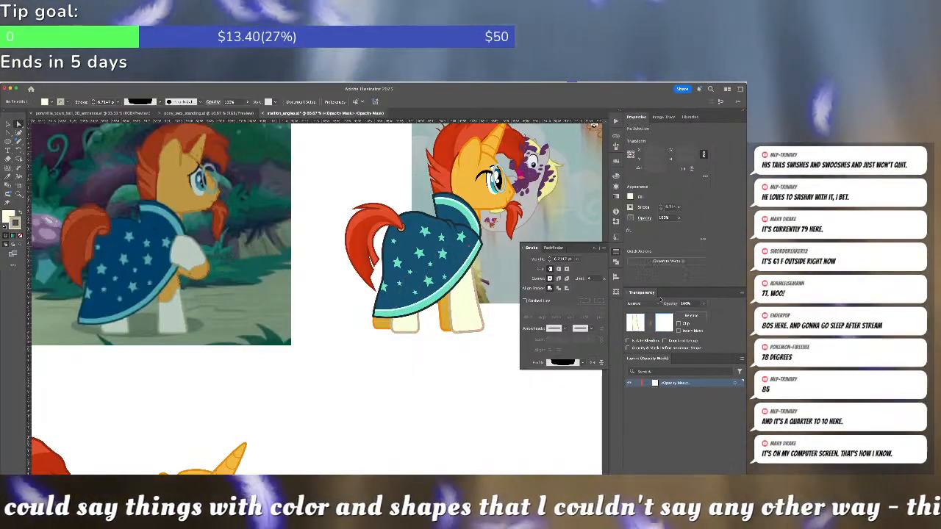
{"action": "left_click", "coordinate": [680, 323]}
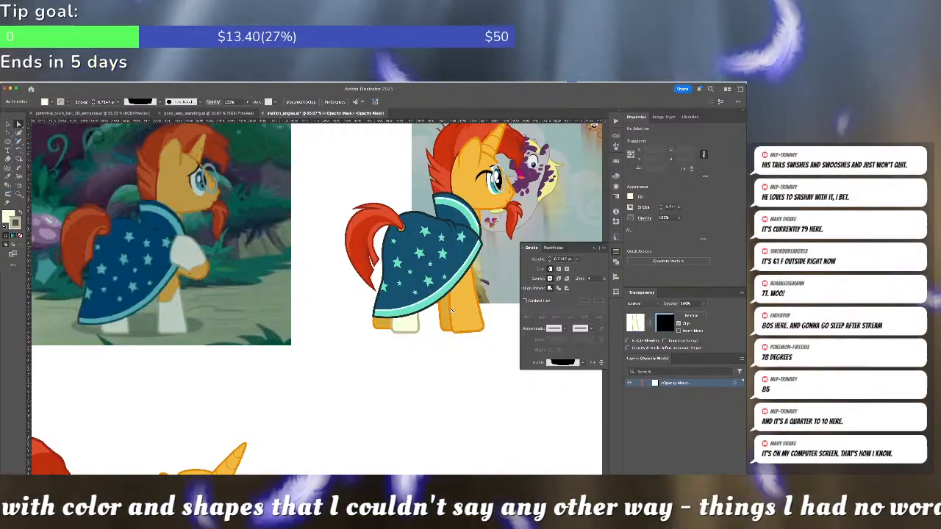
{"action": "key", "text": "d"}
{"action": "key", "text": "/"}
{"action": "key", "text": "p"}
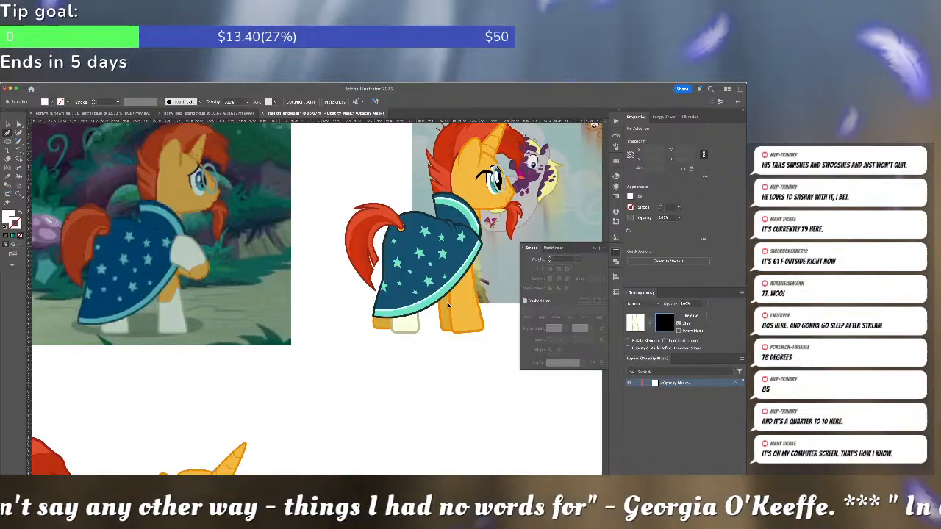
Draw a white mask shape around the near front leg's lower part to limit the cream to a sock, copy it and leave mask editing
{"action": "left_click", "coordinate": [449, 303]}
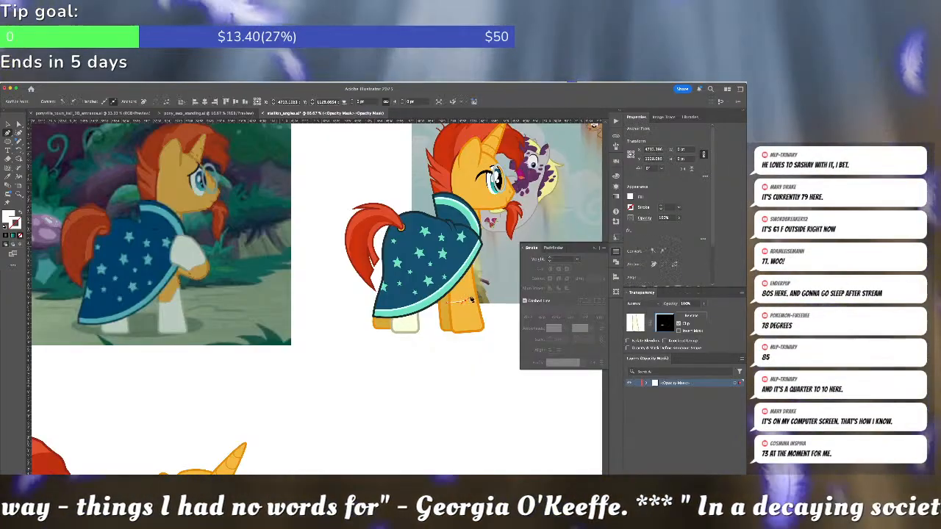
{"action": "left_click", "coordinate": [476, 289]}
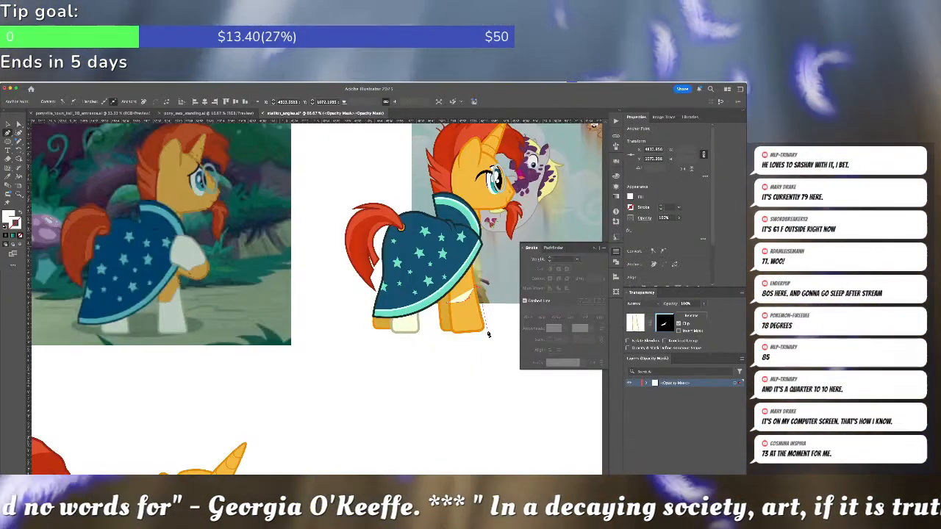
{"action": "left_click", "coordinate": [486, 339]}
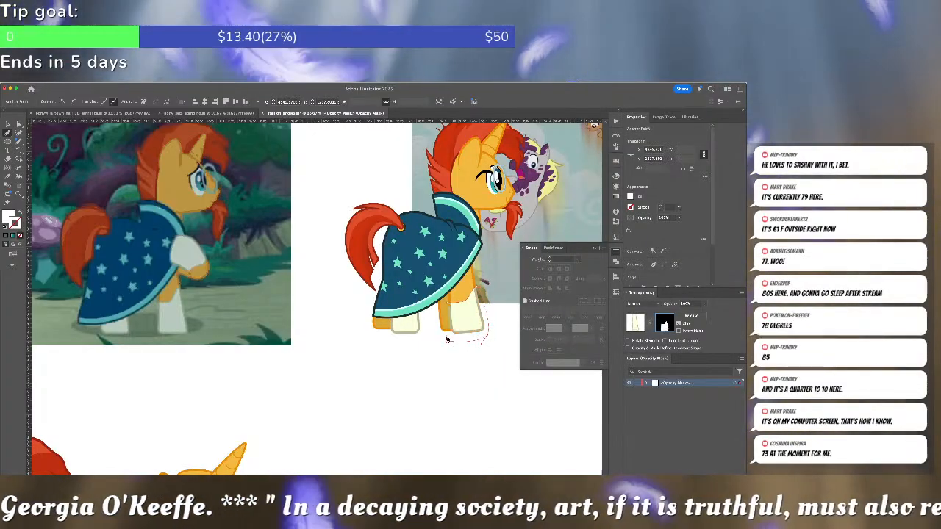
{"action": "left_click", "coordinate": [447, 339]}
{"action": "left_click", "coordinate": [509, 307], "text": "super"}
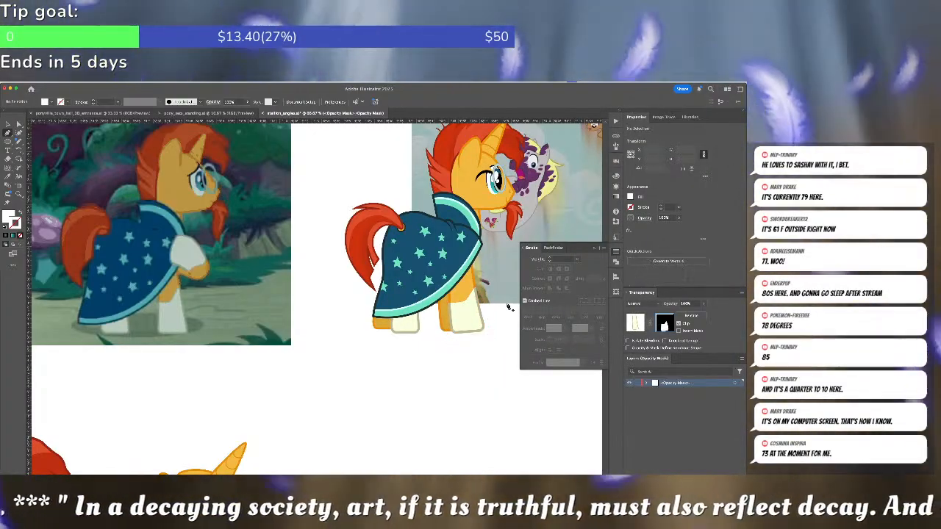
{"action": "key", "text": "a"}
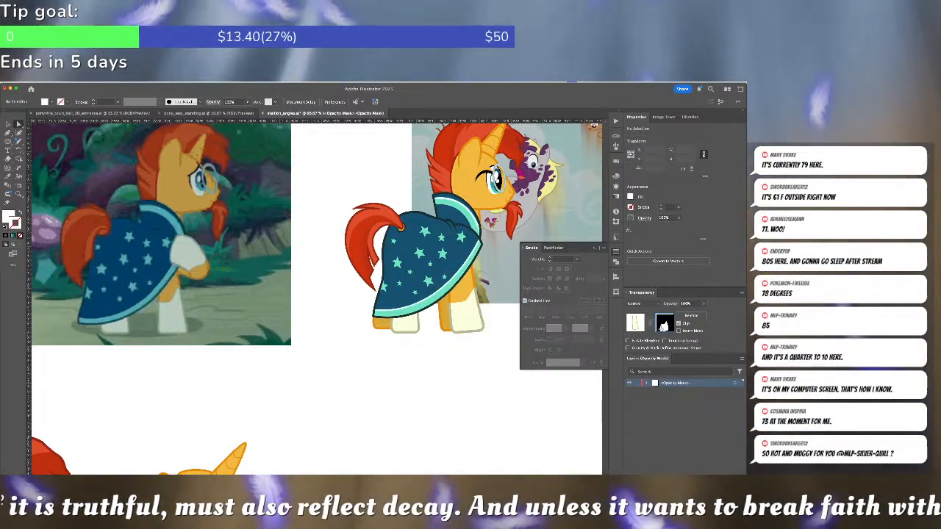
{"action": "left_click", "coordinate": [448, 331]}
{"action": "left_click", "coordinate": [635, 323]}
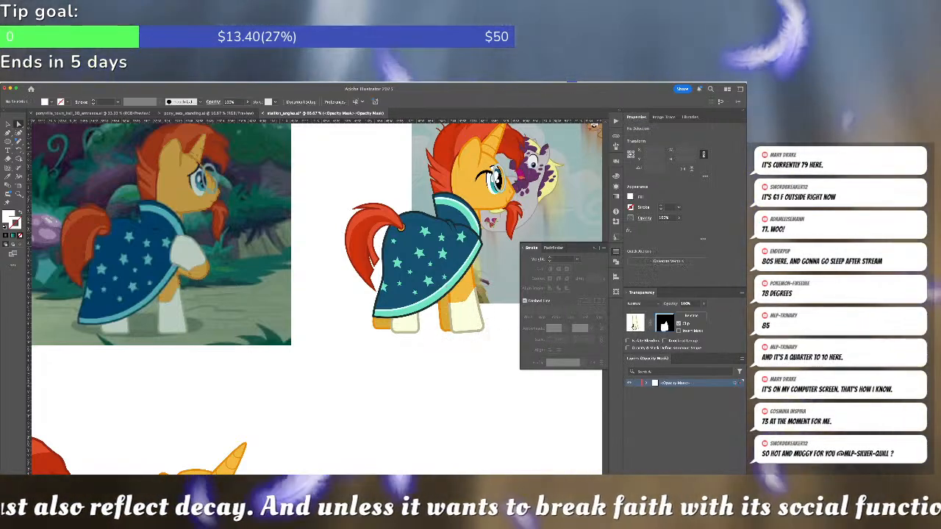
Add an opacity mask to the near hind leg, paste the sock shape into it, shift it over the hind hoof and leave mask editing
{"action": "left_click", "coordinate": [413, 326]}
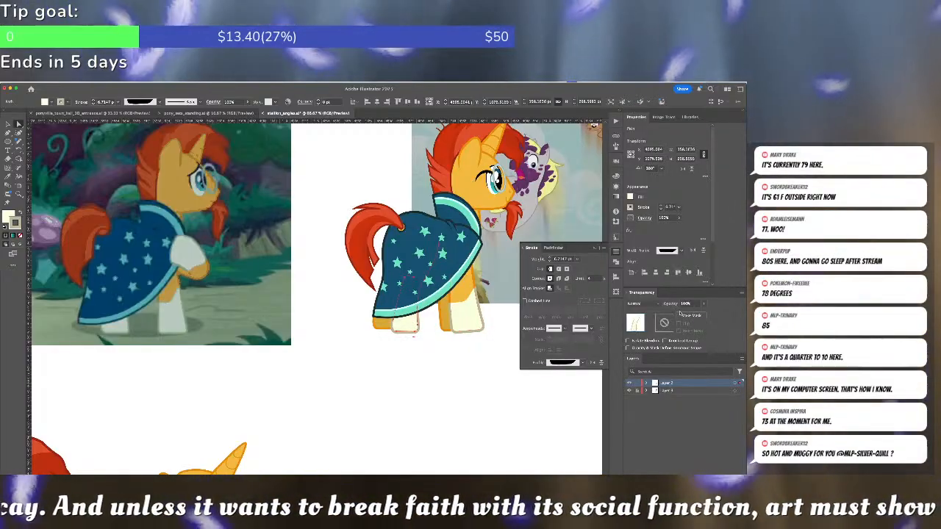
{"action": "left_click", "coordinate": [663, 324]}
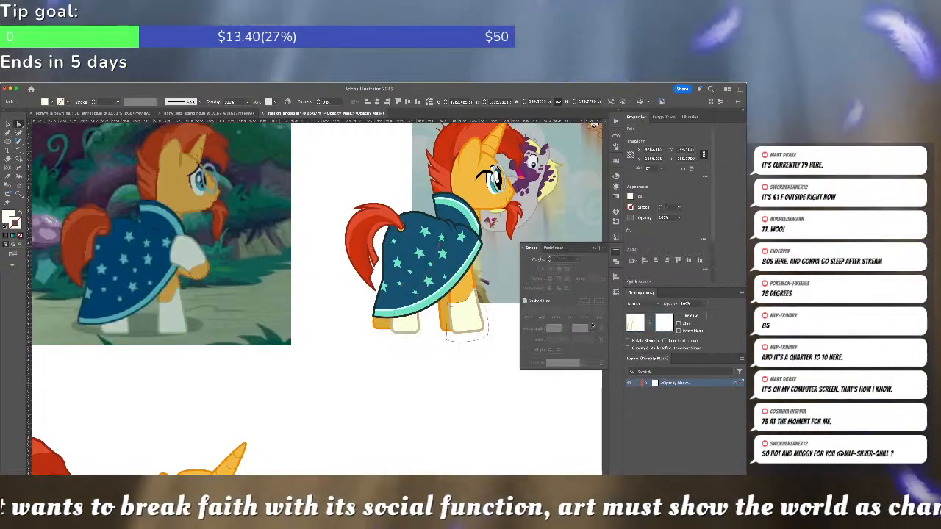
{"action": "key", "text": "shift+Left"}
{"action": "key", "text": "shift+Left"}
{"action": "key", "text": "shift+Left"}
{"action": "key", "text": "shift+Left"}
{"action": "key", "text": "shift+Left"}
{"action": "key", "text": "shift+Left"}
{"action": "key", "text": "shift+Left"}
{"action": "key", "text": "shift+Left"}
{"action": "key", "text": "shift+Left"}
{"action": "key", "text": "shift+Left"}
{"action": "key", "text": "shift+Left"}
{"action": "key", "text": "shift+Left"}
{"action": "key", "text": "shift+Left"}
{"action": "key", "text": "shift+Left"}
{"action": "key", "text": "shift+Left"}
{"action": "key", "text": "shift+Left"}
{"action": "key", "text": "shift+Left"}
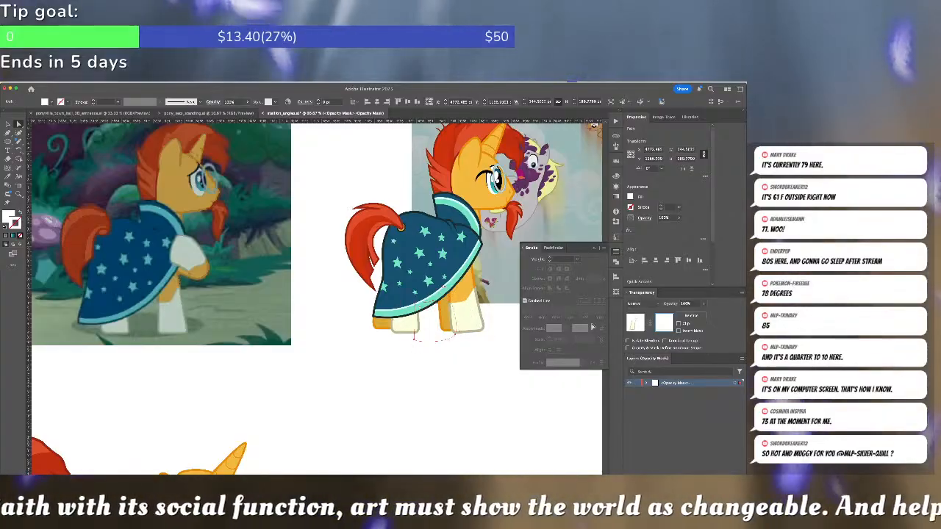
{"action": "key", "text": "shift+Left"}
{"action": "key", "text": "shift+Left"}
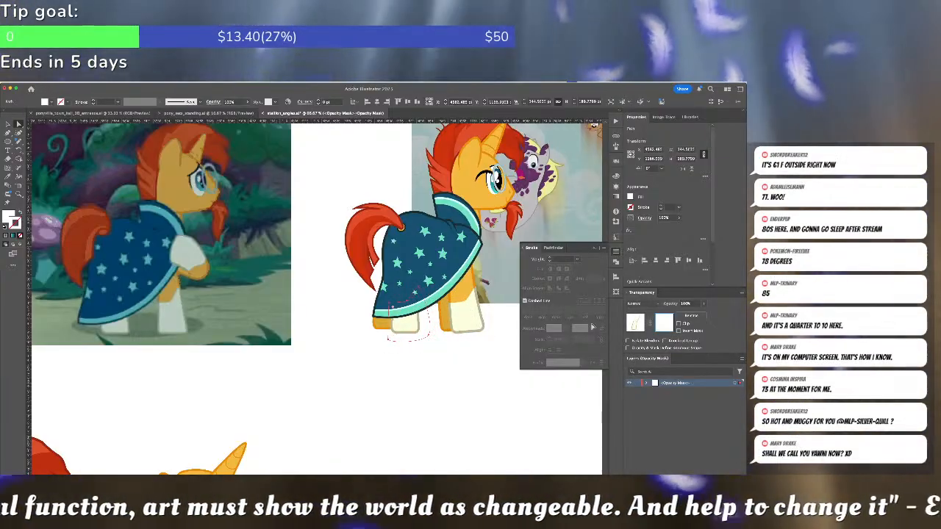
{"action": "key", "text": "super+shift+a"}
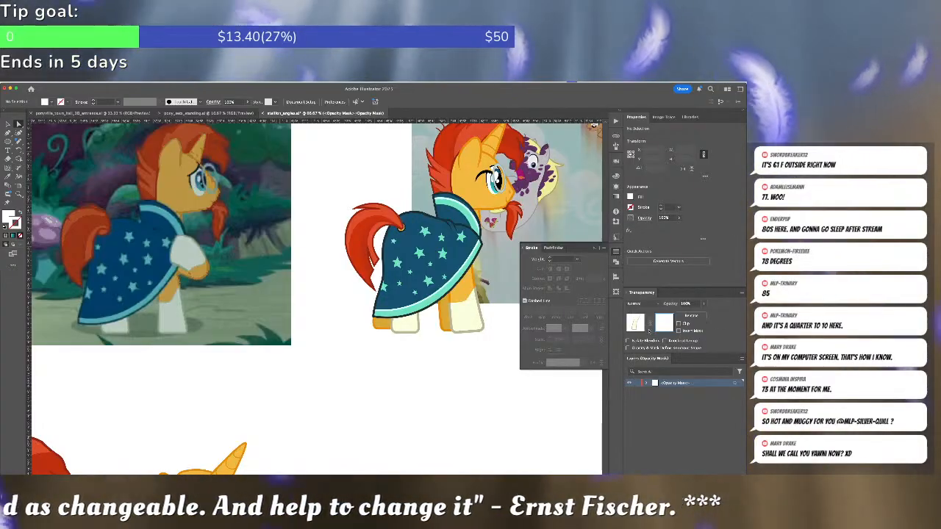
{"action": "left_click", "coordinate": [636, 325]}
Recolor the far front and hind legs with the shaded cream fill and outline sampled from the three-quarter pony's far legs, and deselect them
{"action": "left_click", "coordinate": [443, 324]}
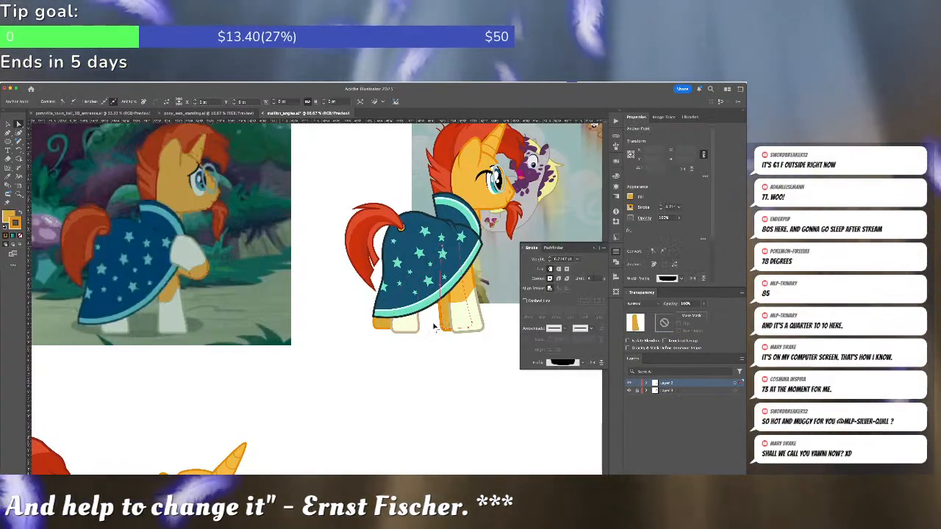
{"action": "left_click", "coordinate": [446, 324]}
{"action": "left_click", "coordinate": [381, 325], "text": "shift"}
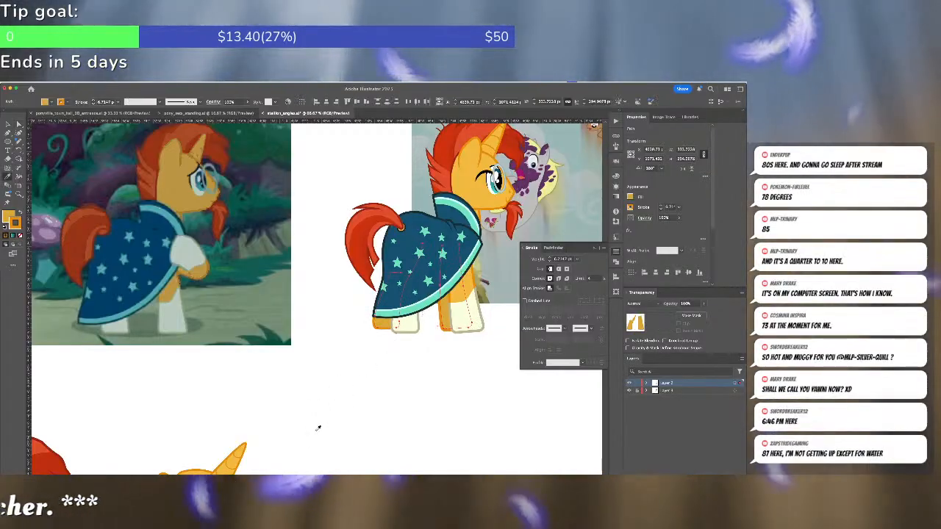
{"action": "scroll", "coordinate": [319, 420], "scroll_direction": "down", "scroll_amount": 10}
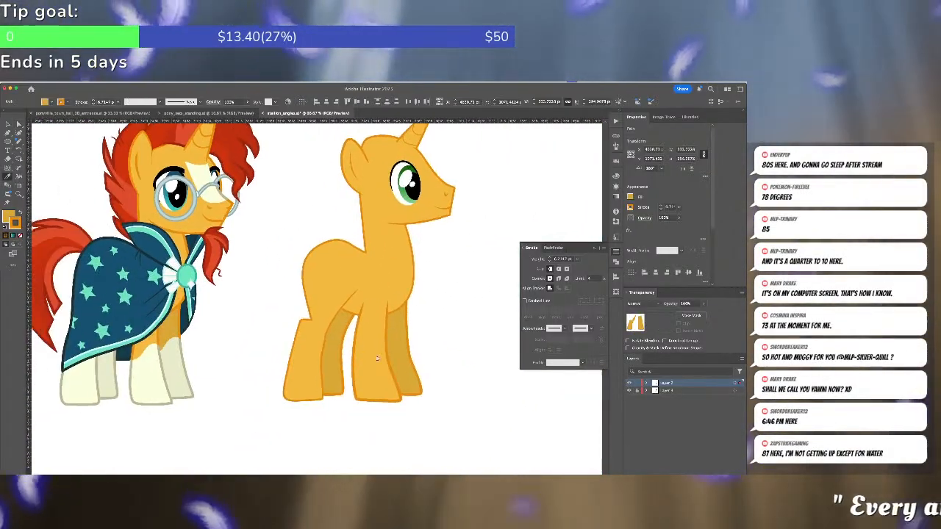
{"action": "scroll", "coordinate": [373, 364], "scroll_direction": "left", "scroll_amount": 5}
{"action": "left_click", "coordinate": [293, 346]}
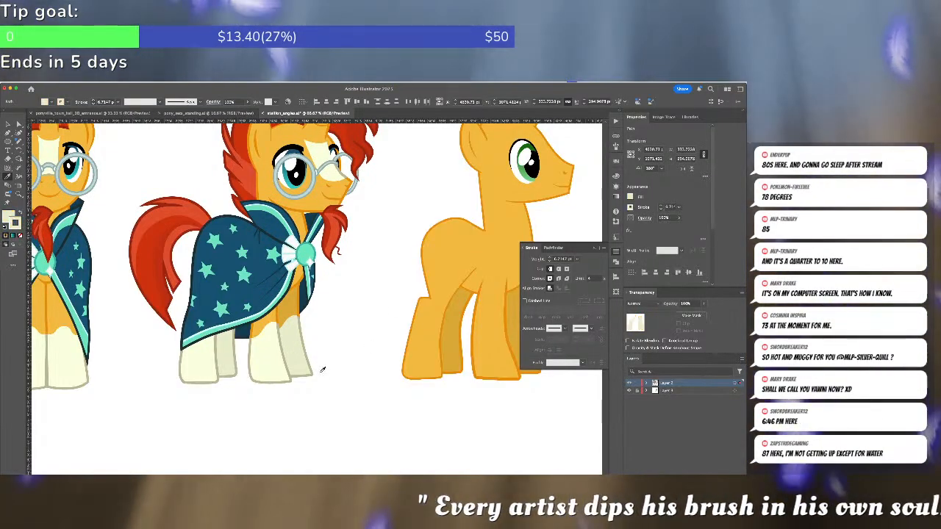
{"action": "left_click", "coordinate": [317, 369], "text": "super"}
Add an opacity mask to the far front leg and copy the white sock shape from the near front leg's mask
{"action": "scroll", "coordinate": [380, 283], "scroll_direction": "right", "scroll_amount": 4}
{"action": "scroll", "coordinate": [380, 282], "scroll_direction": "right", "scroll_amount": 5}
{"action": "scroll", "coordinate": [353, 294], "scroll_direction": "up", "scroll_amount": 4}
{"action": "left_click", "coordinate": [340, 286]}
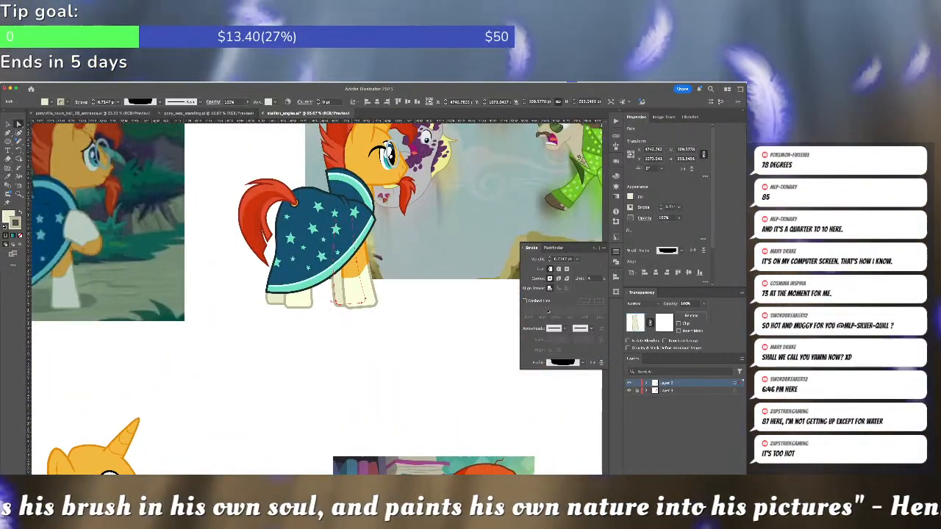
{"action": "left_click", "coordinate": [373, 289]}
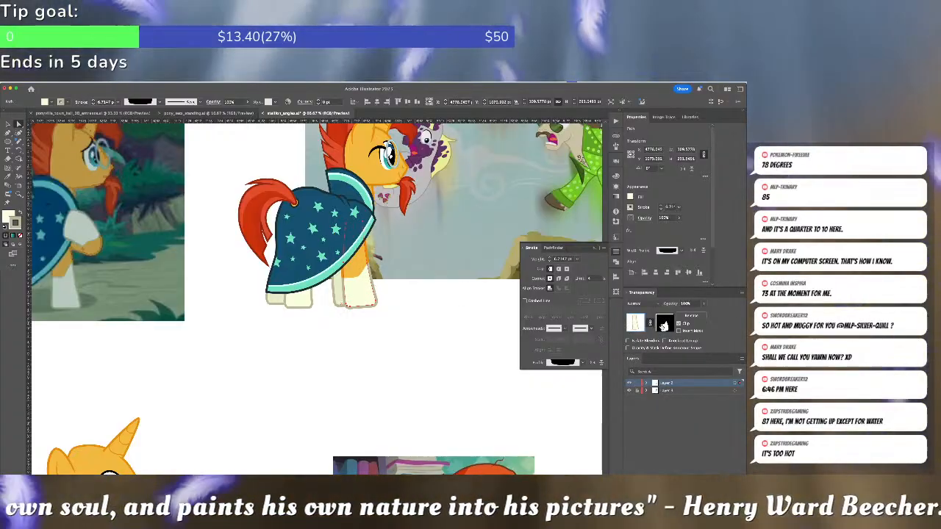
{"action": "left_click", "coordinate": [664, 324]}
{"action": "left_click", "coordinate": [359, 294]}
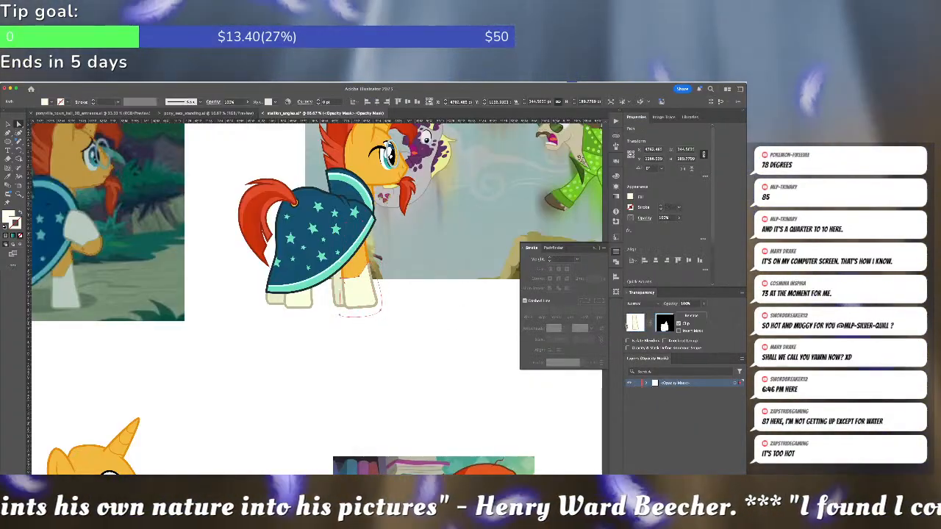
{"action": "left_click", "coordinate": [634, 326]}
Turn on clipping for the far front leg's mask, paste the sock shape into it, shift it over the hoof and leave mask editing
{"action": "left_click", "coordinate": [338, 295]}
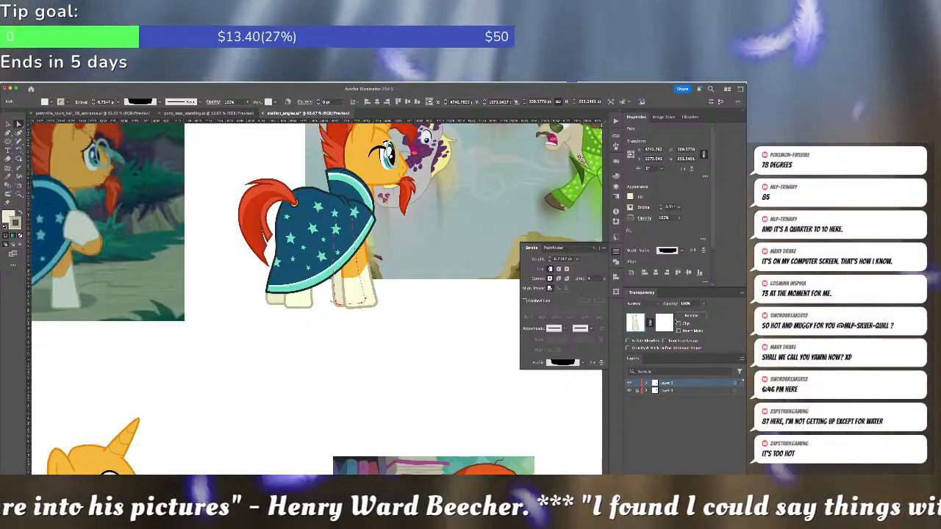
{"action": "left_click", "coordinate": [679, 323]}
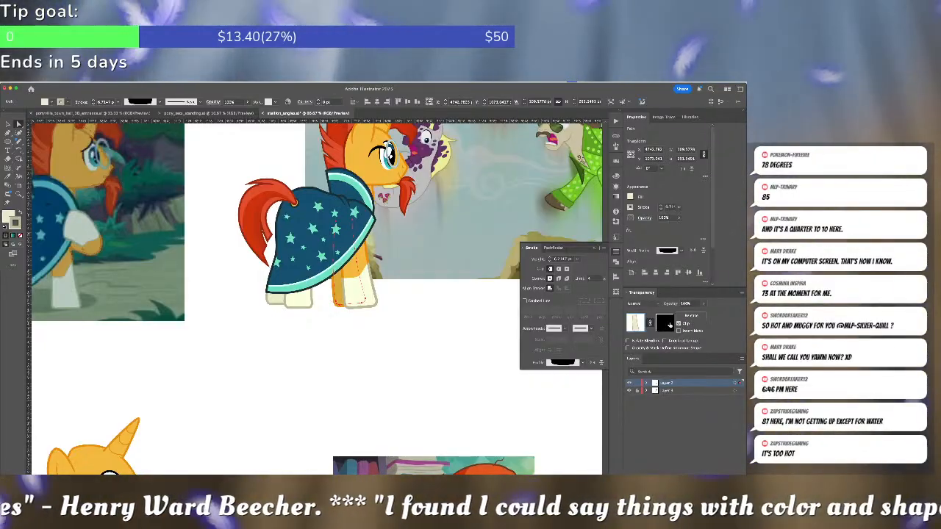
{"action": "left_click", "coordinate": [669, 324]}
{"action": "left_click_drag", "start_coordinate": [348, 317], "coordinate": [334, 314]}
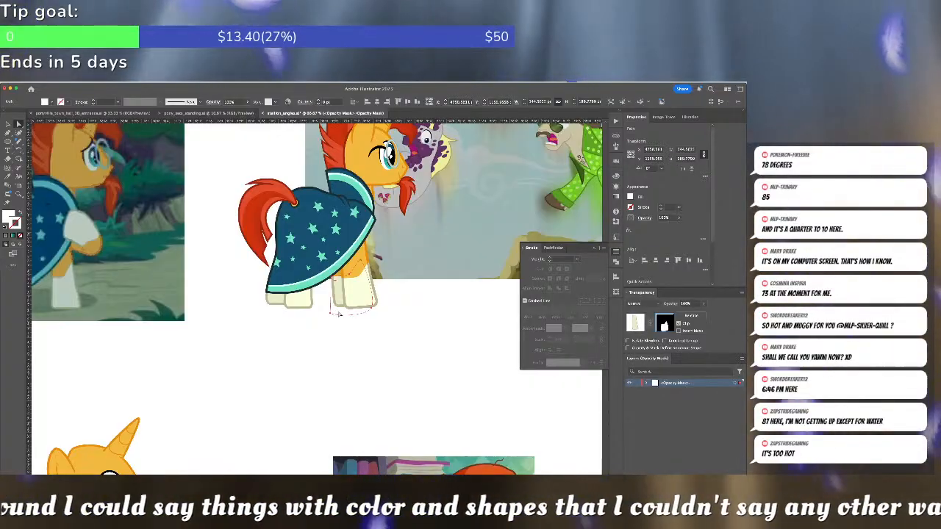
{"action": "left_click", "coordinate": [634, 322]}
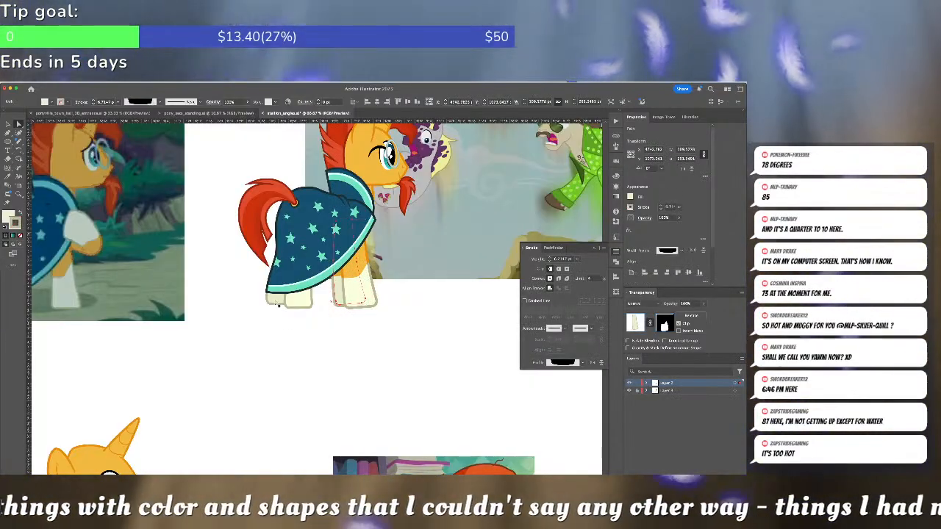
Add an opacity mask to the far hind leg, paste the sock shape into it, shift it over the hoof and leave mask editing
{"action": "left_click", "coordinate": [277, 303]}
{"action": "left_click", "coordinate": [690, 316]}
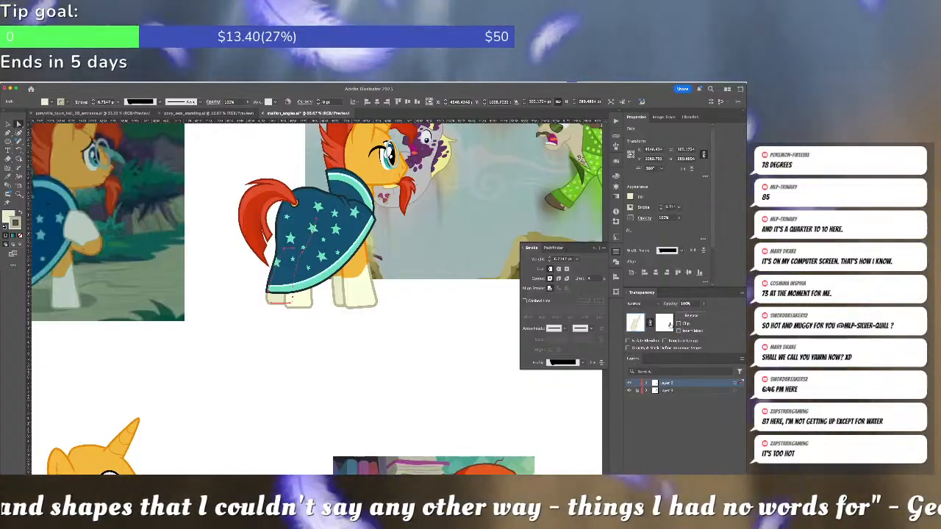
{"action": "left_click", "coordinate": [665, 323]}
{"action": "key", "text": "shift+Left"}
{"action": "key", "text": "shift+Left"}
{"action": "key", "text": "shift+Left"}
{"action": "key", "text": "shift+Left"}
{"action": "key", "text": "shift+Left"}
{"action": "key", "text": "shift+Left"}
{"action": "key", "text": "shift+Left"}
{"action": "key", "text": "shift+Left"}
{"action": "key", "text": "shift+Left"}
{"action": "key", "text": "shift+Left"}
{"action": "key", "text": "shift+Left"}
{"action": "key", "text": "shift+Left"}
{"action": "key", "text": "shift+Left"}
{"action": "key", "text": "shift+Left"}
{"action": "key", "text": "shift+Left"}
{"action": "key", "text": "shift+Left"}
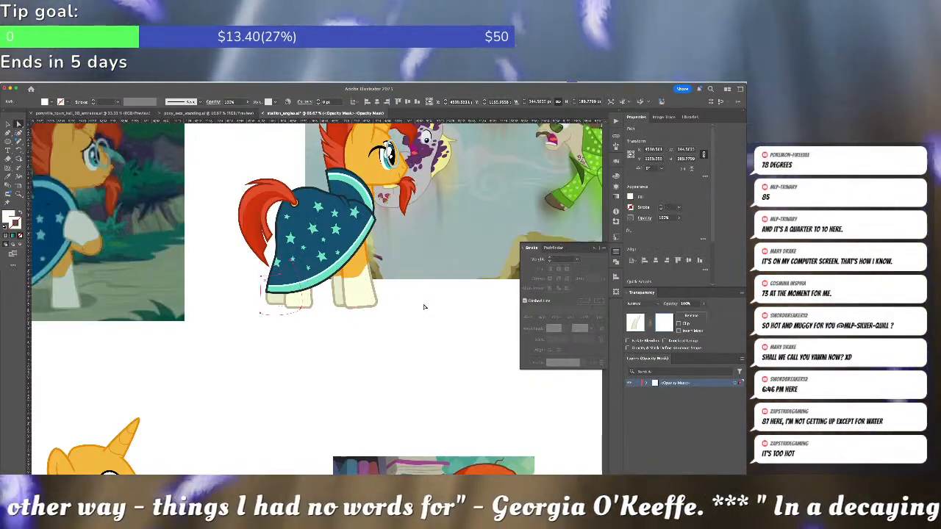
{"action": "left_click", "coordinate": [424, 307]}
{"action": "scroll", "coordinate": [431, 311], "scroll_direction": "up", "scroll_amount": 5}
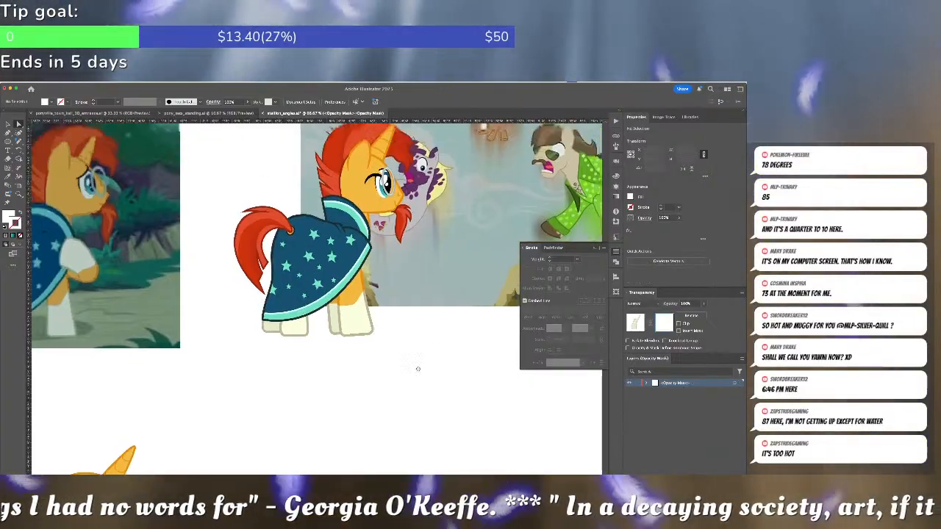
{"action": "scroll", "coordinate": [391, 333], "scroll_direction": "up", "scroll_amount": 3}
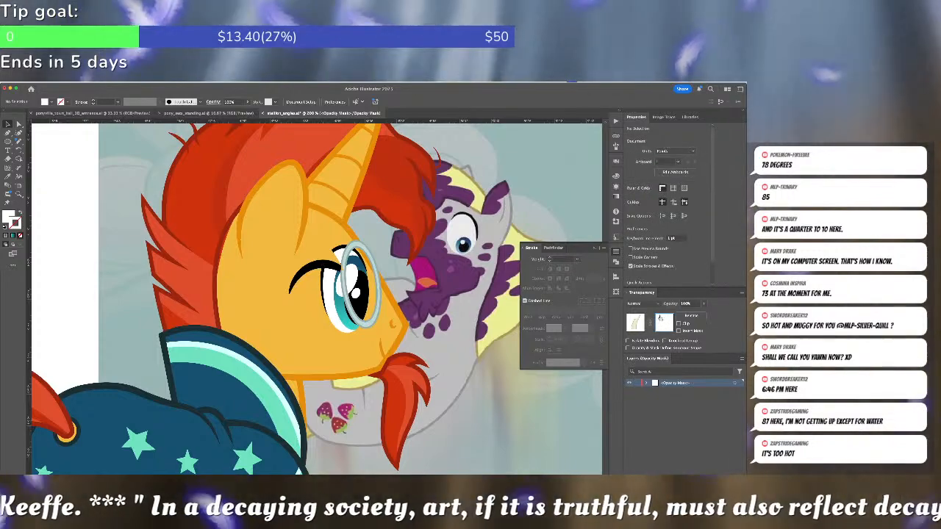
{"action": "left_click", "coordinate": [637, 323]}
Move the upper eyelid line and its orange lid shape onto the eye, and cut and paste them in place inside the pony's group
{"action": "left_click", "coordinate": [338, 266]}
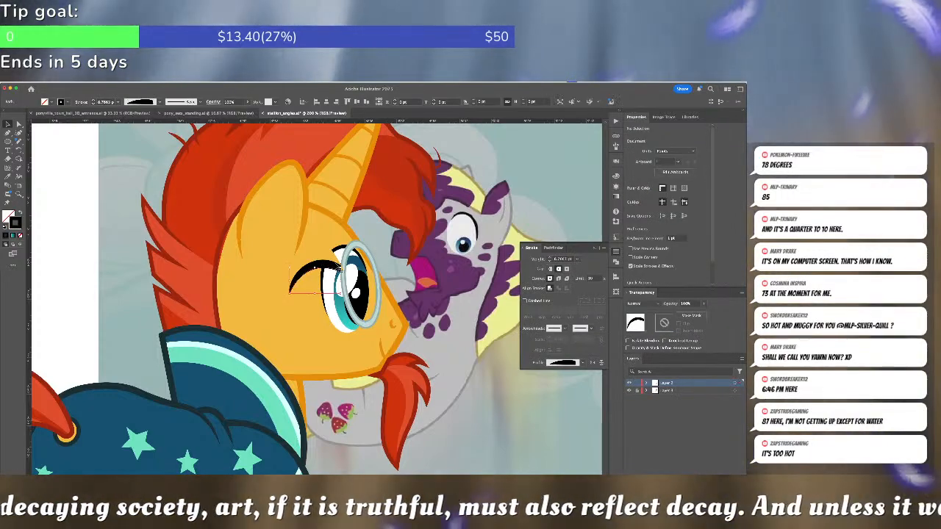
{"action": "left_click", "coordinate": [318, 247], "text": "shift"}
{"action": "left_click_drag", "start_coordinate": [318, 247], "coordinate": [342, 250]}
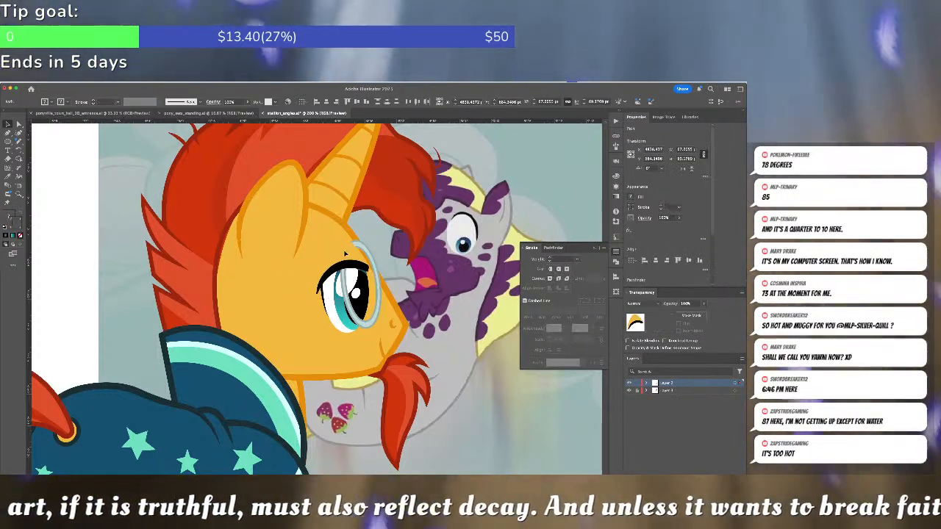
{"action": "key", "text": "super+x"}
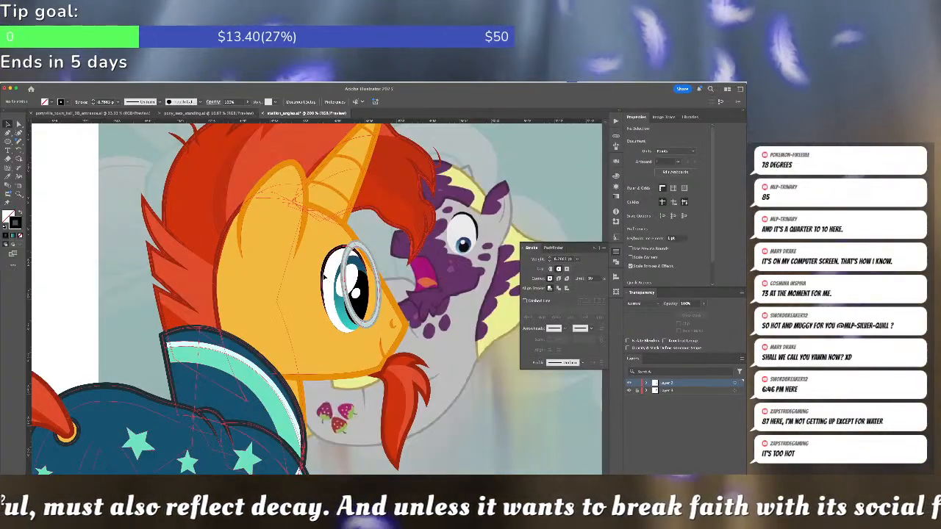
{"action": "double_click", "coordinate": [325, 280]}
{"action": "key", "text": "ctrl+f"}
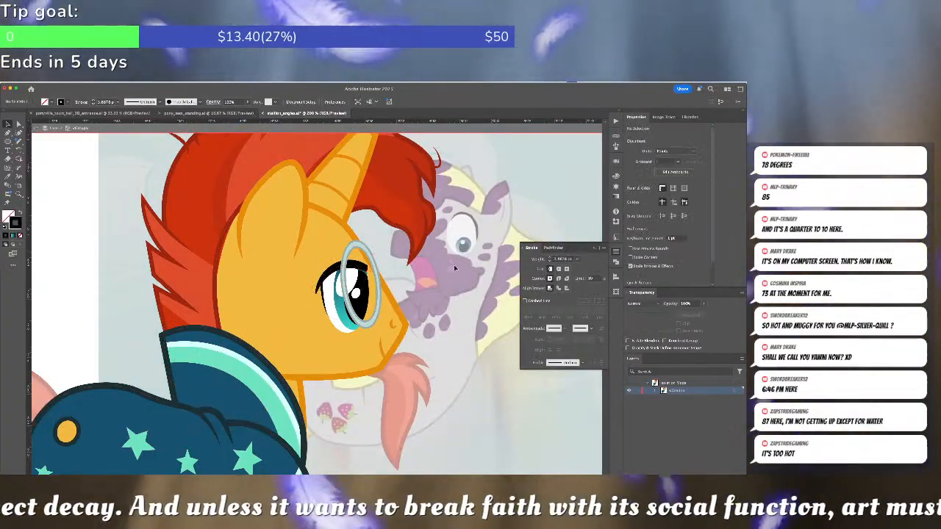
{"action": "key", "text": "Escape"}
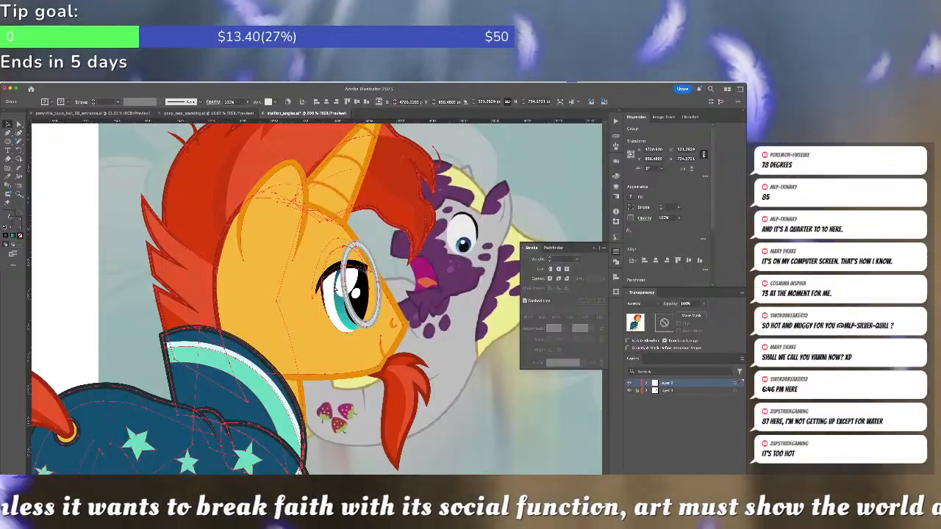
{"action": "left_click", "coordinate": [367, 410]}
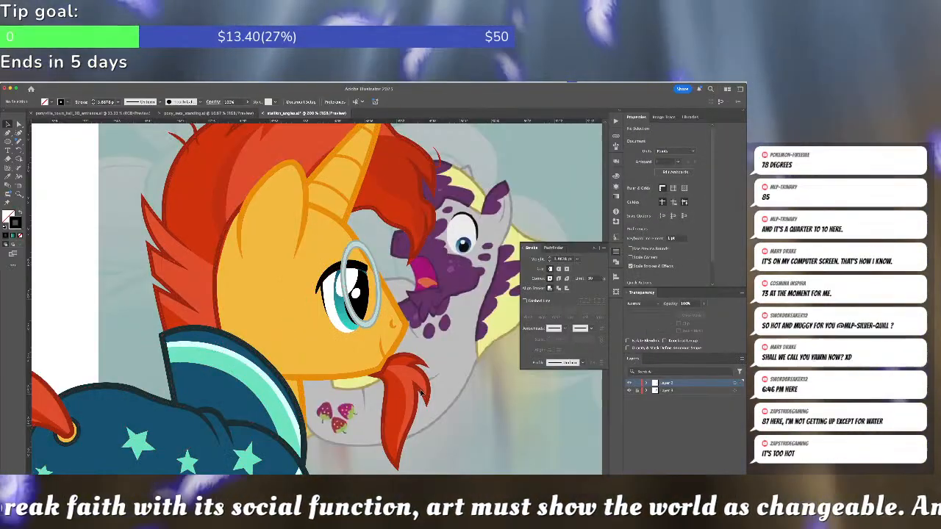
Cut the red beard and paste it in place inside the pony's group
{"action": "left_click", "coordinate": [419, 391]}
{"action": "key", "text": "ctrl+x"}
{"action": "double_click", "coordinate": [383, 367]}
{"action": "key", "text": "ctrl+f"}
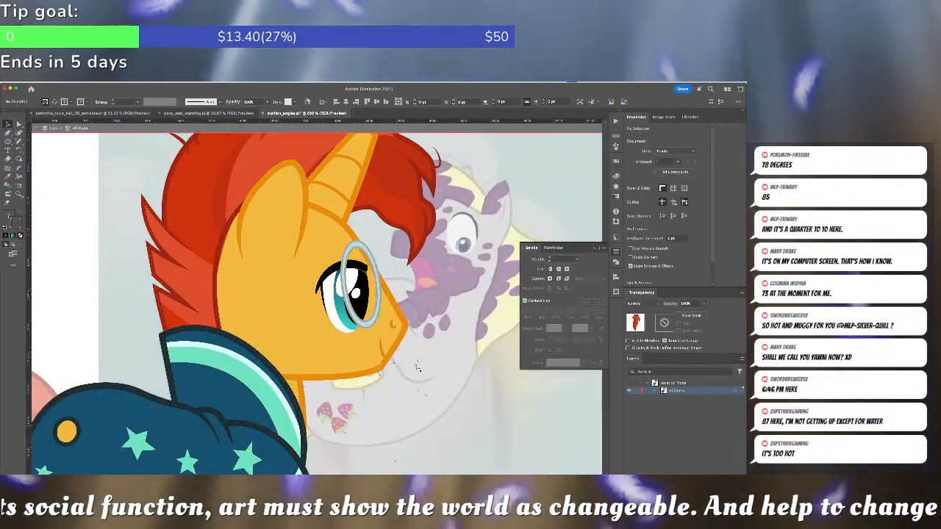
{"action": "key", "text": "Escape"}
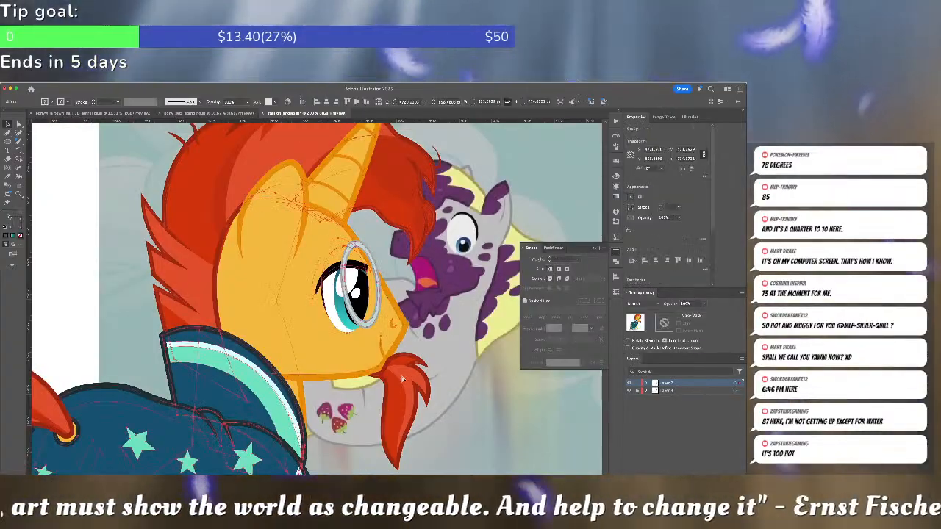
{"action": "key", "text": "ctrl+minus"}
{"action": "key", "text": "ctrl+minus"}
{"action": "key", "text": "ctrl+minus"}
{"action": "key", "text": "ctrl+minus"}
{"action": "key", "text": "ctrl+minus"}
{"action": "key", "text": "ctrl+minus"}
{"action": "key", "text": "ctrl+minus"}
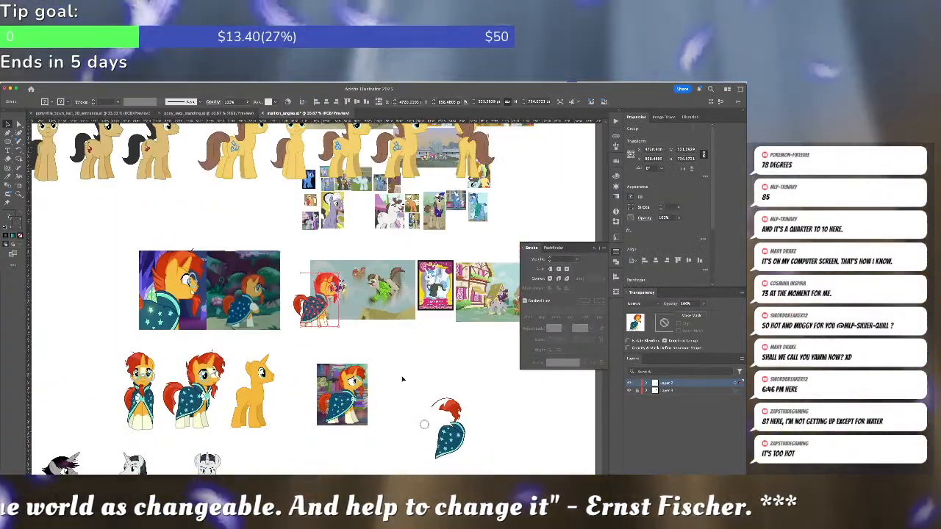
{"action": "left_click_drag", "start_coordinate": [320, 320], "coordinate": [269, 421]}
{"action": "left_click_drag", "start_coordinate": [289, 373], "coordinate": [303, 358]}
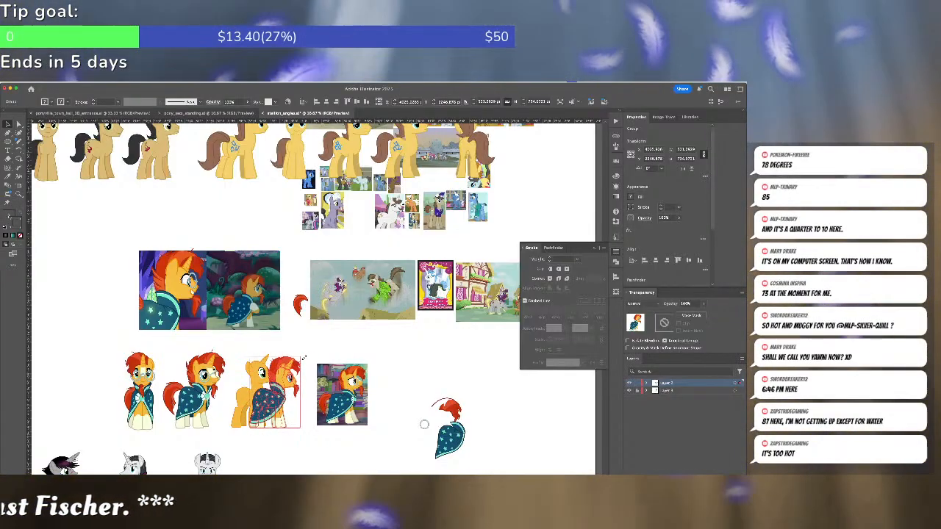
{"action": "left_click_drag", "start_coordinate": [268, 404], "coordinate": [304, 409]}
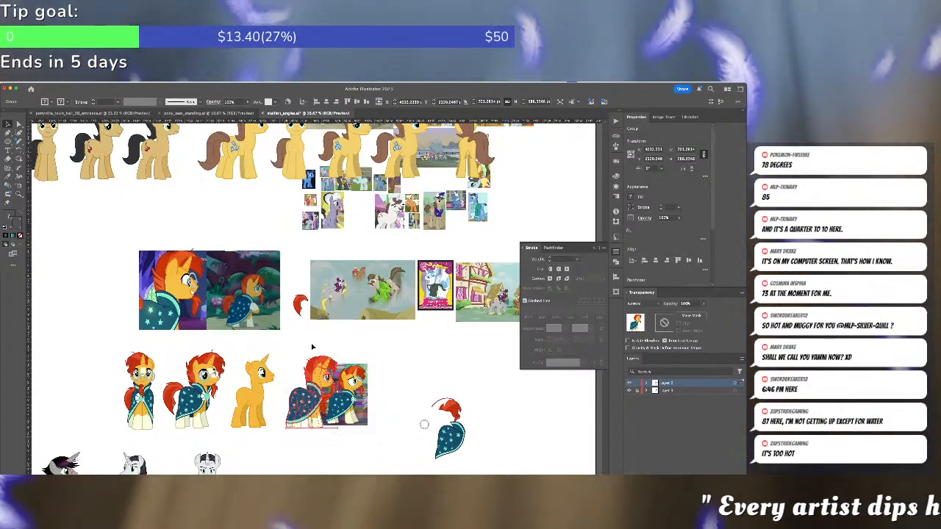
{"action": "key", "text": "ctrl+z"}
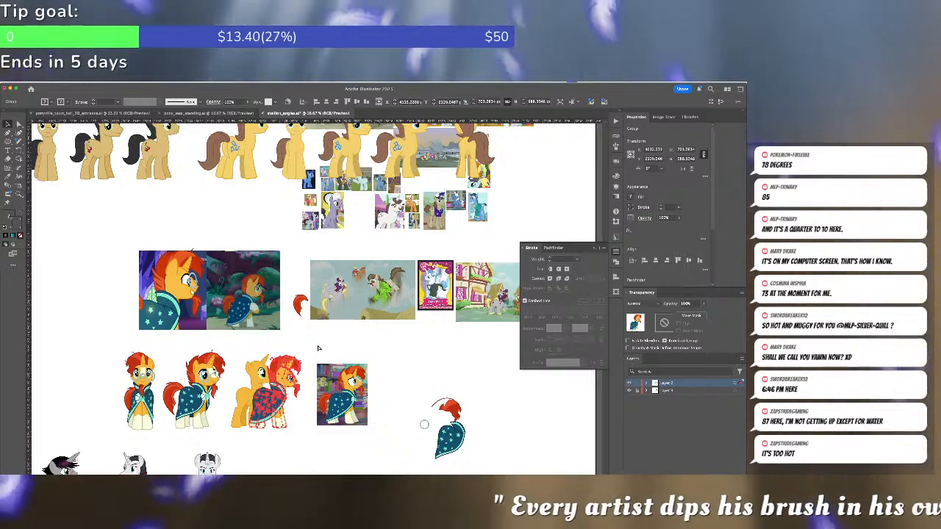
{"action": "key", "text": "ctrl+shift+z"}
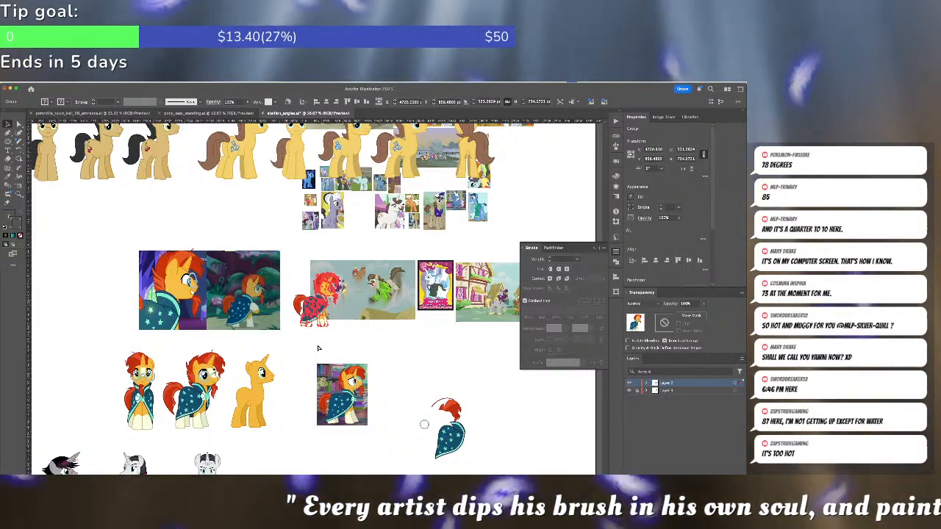
Select the whole side-view pony including its tail, move it beside the plain orange unicorn and enlarge it to match the row's height
{"action": "left_click", "coordinate": [318, 348]}
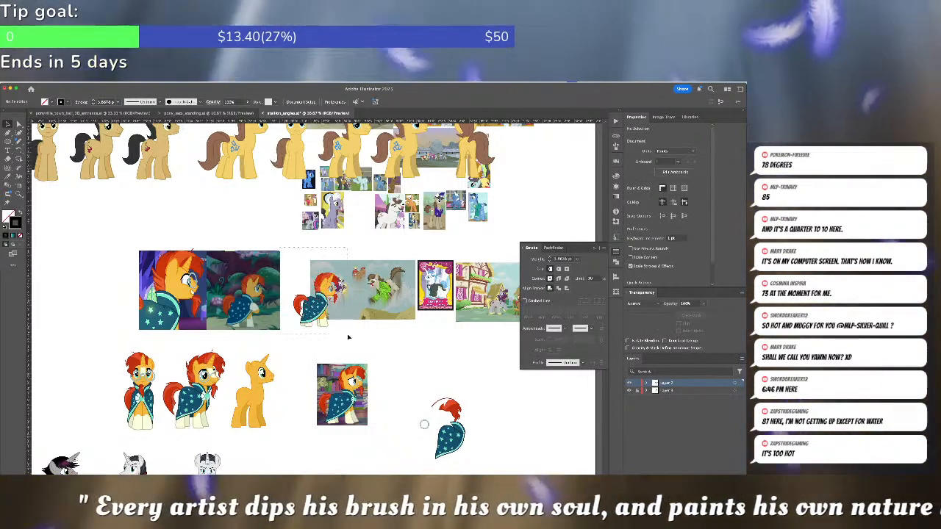
{"action": "left_click", "coordinate": [334, 321]}
{"action": "left_click_drag", "start_coordinate": [343, 286], "coordinate": [316, 358]}
{"action": "left_click_drag", "start_coordinate": [282, 385], "coordinate": [320, 386]}
{"action": "left_click", "coordinate": [412, 372]}
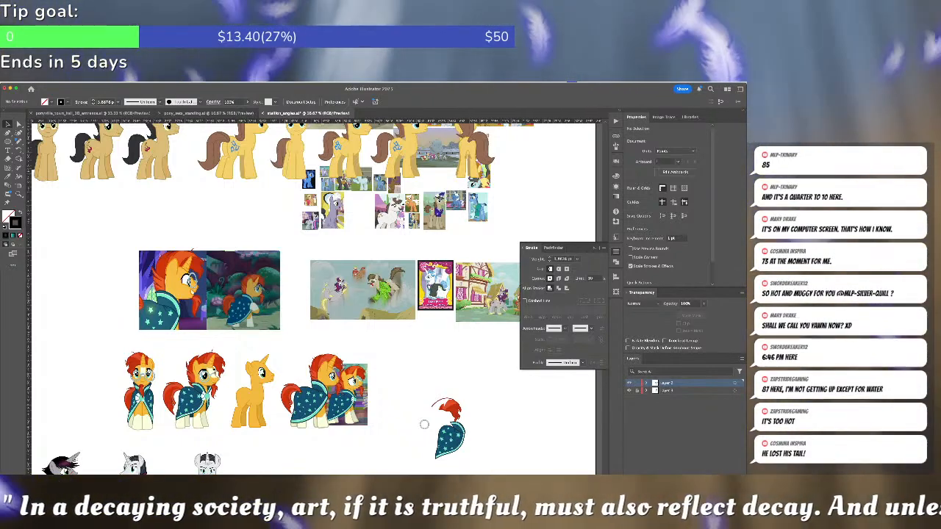
Select the finished side-view pony, deselect it and switch to the document holding the standing pony sets
{"action": "key", "text": "super+Tab"}
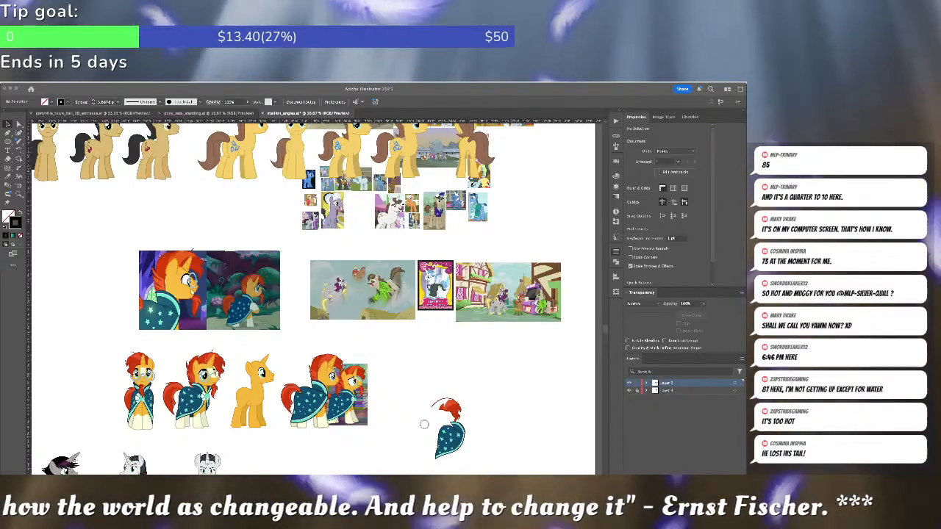
{"action": "key", "text": "ctrl+F10"}
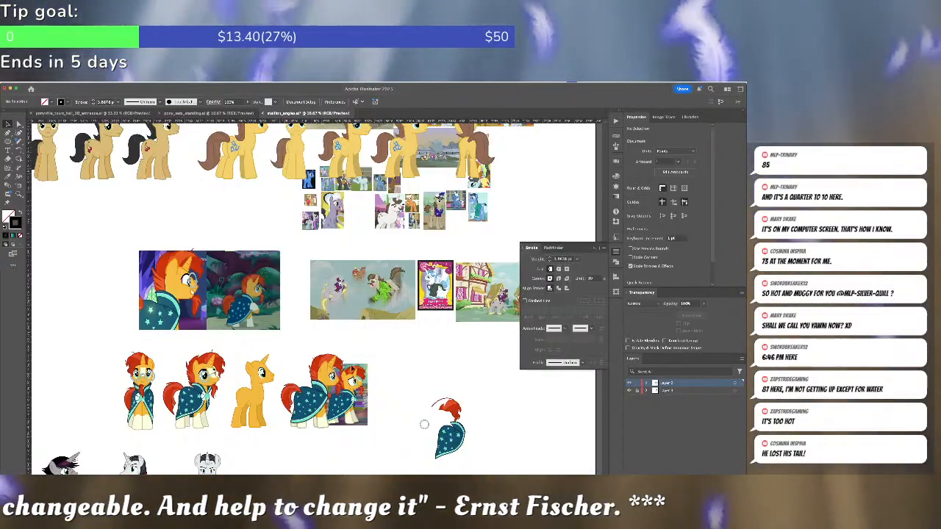
{"action": "left_click", "coordinate": [331, 380]}
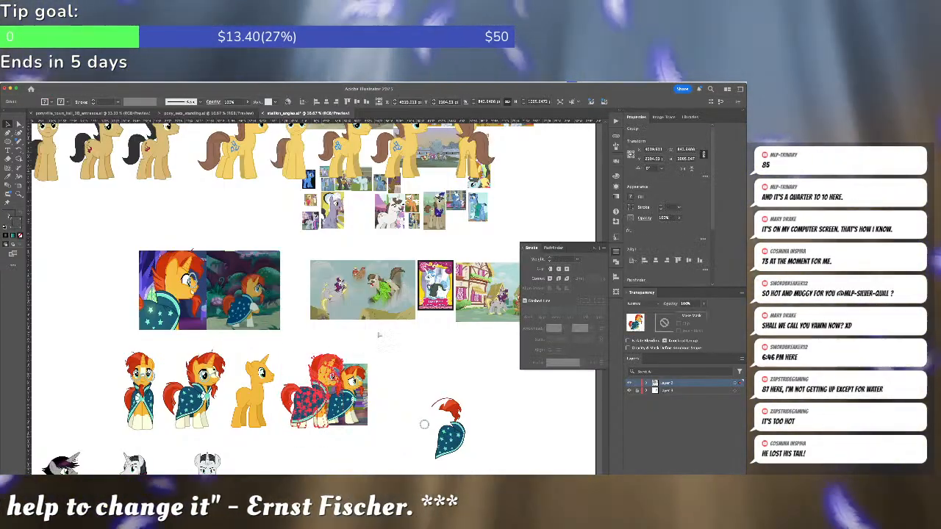
{"action": "left_click", "coordinate": [373, 336]}
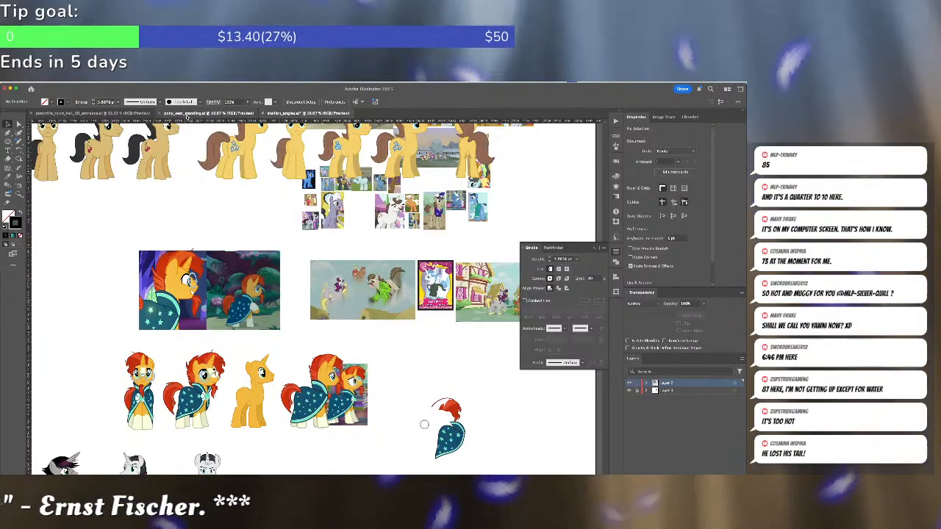
{"action": "left_click", "coordinate": [187, 115]}
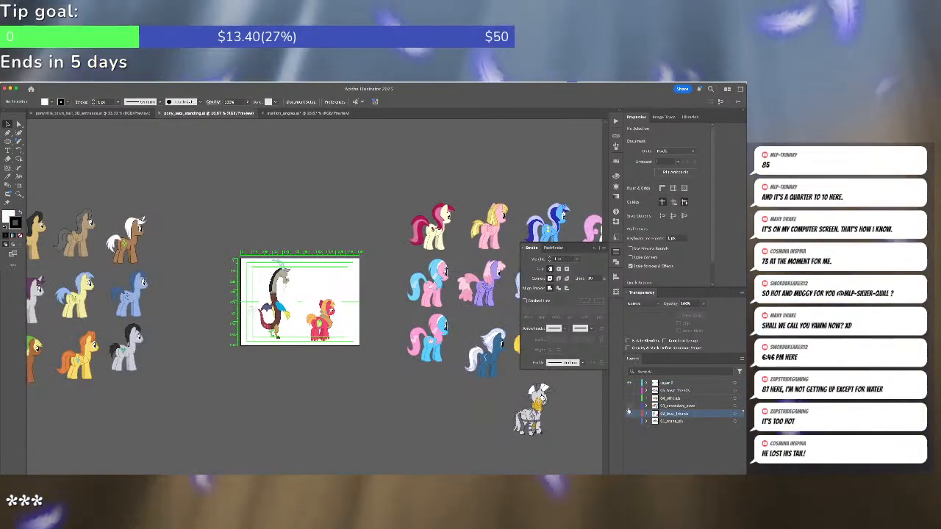
Make the secondary mane layer active and show it together with the mane six layer, hiding the best friends layer
{"action": "left_click", "coordinate": [629, 413]}
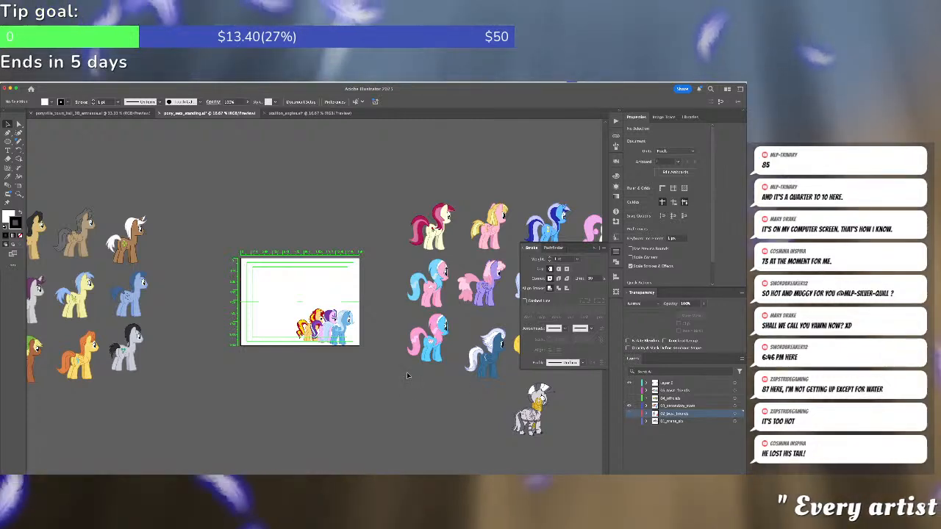
{"action": "scroll", "coordinate": [408, 376], "scroll_direction": "up", "scroll_amount": 2}
{"action": "left_click_drag", "start_coordinate": [337, 353], "coordinate": [387, 389]}
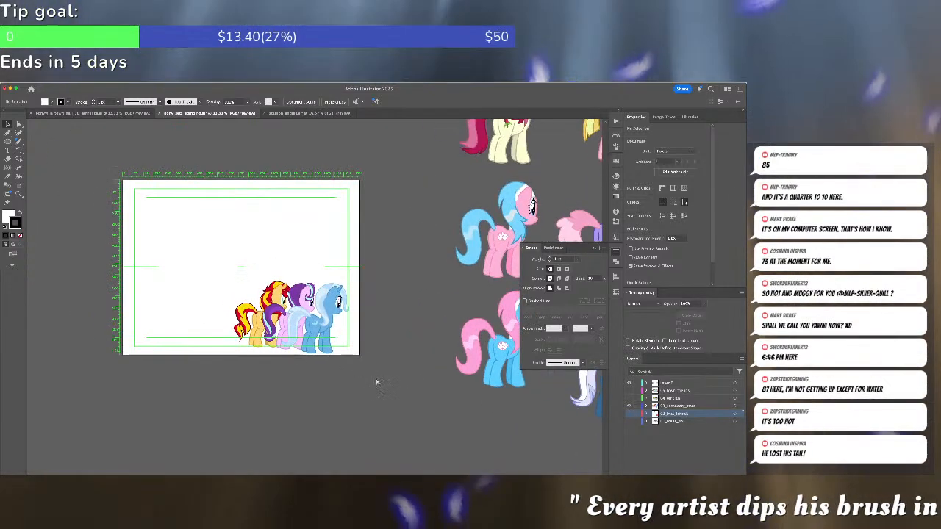
{"action": "key", "text": "super+v"}
{"action": "left_click", "coordinate": [405, 306]}
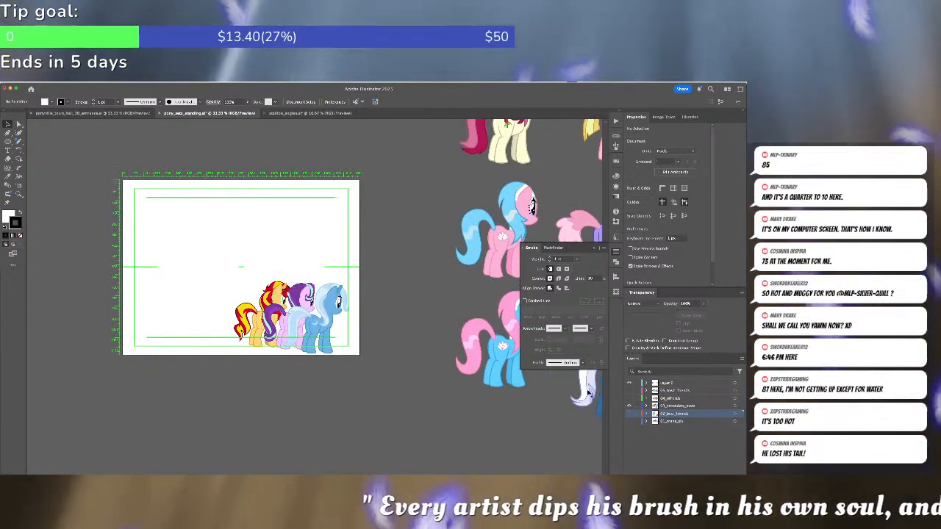
{"action": "left_click", "coordinate": [628, 414]}
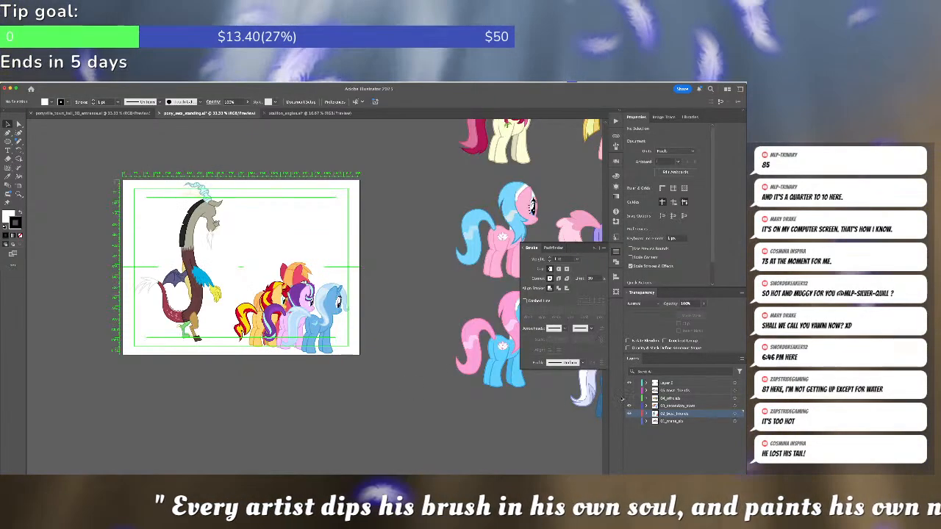
{"action": "left_click", "coordinate": [632, 405]}
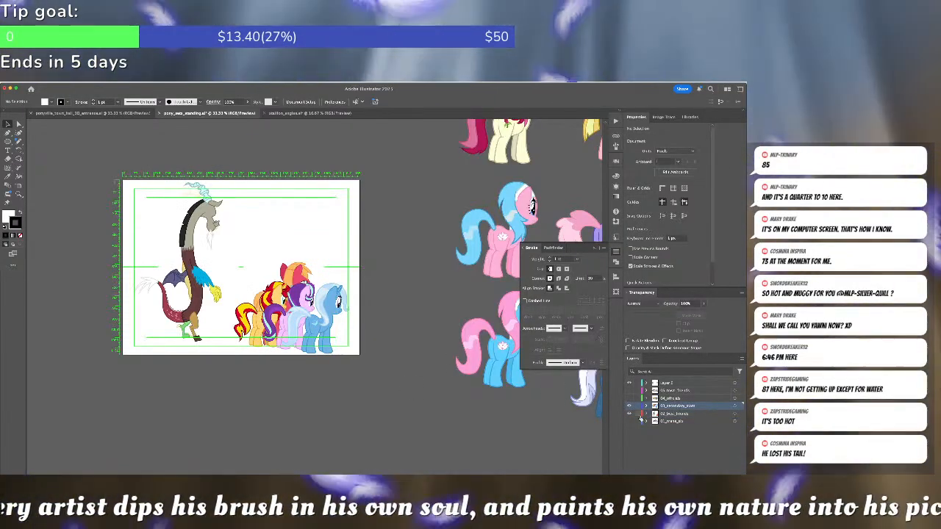
{"action": "left_click", "coordinate": [629, 406]}
{"action": "left_click", "coordinate": [629, 421]}
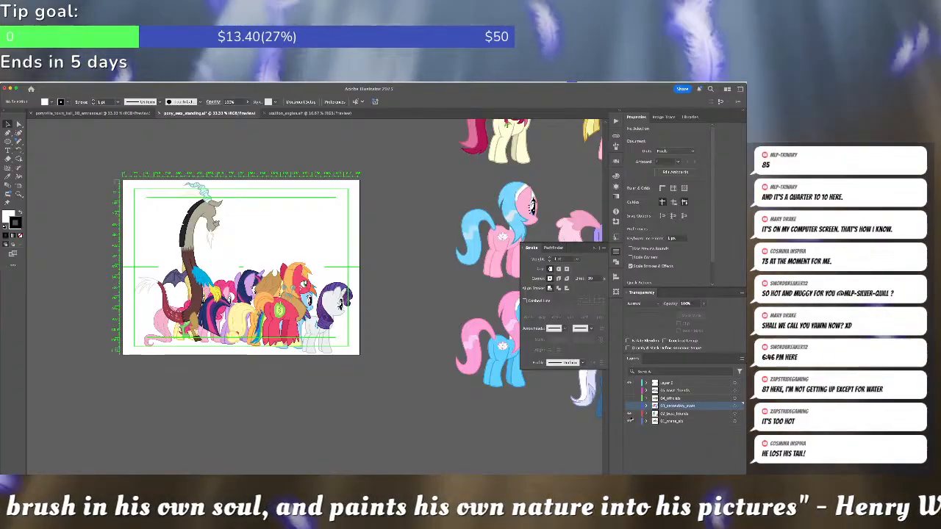
{"action": "left_click", "coordinate": [629, 413]}
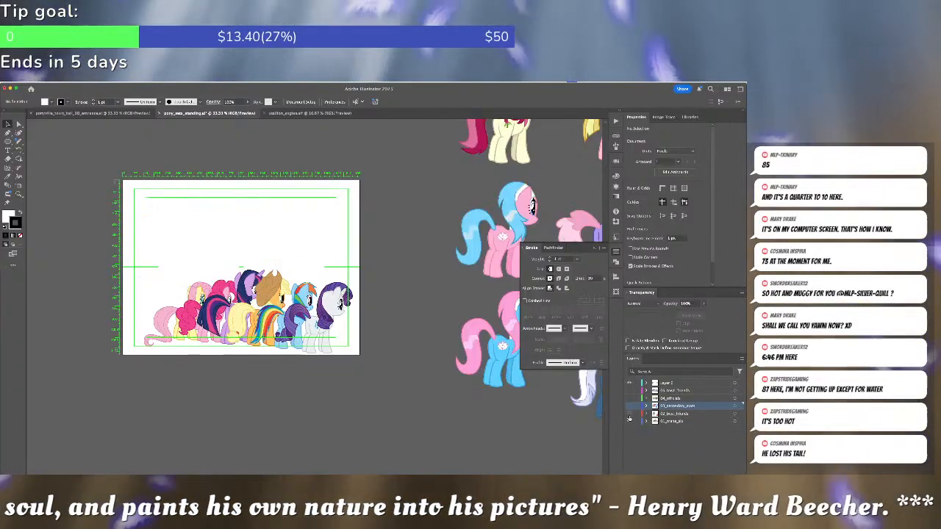
{"action": "left_click", "coordinate": [629, 406]}
Paste the caped orange stallion onto the secondary mane layer, scale him down to the other ponies' height and place him mid-group
{"action": "key", "text": "ctrl+v"}
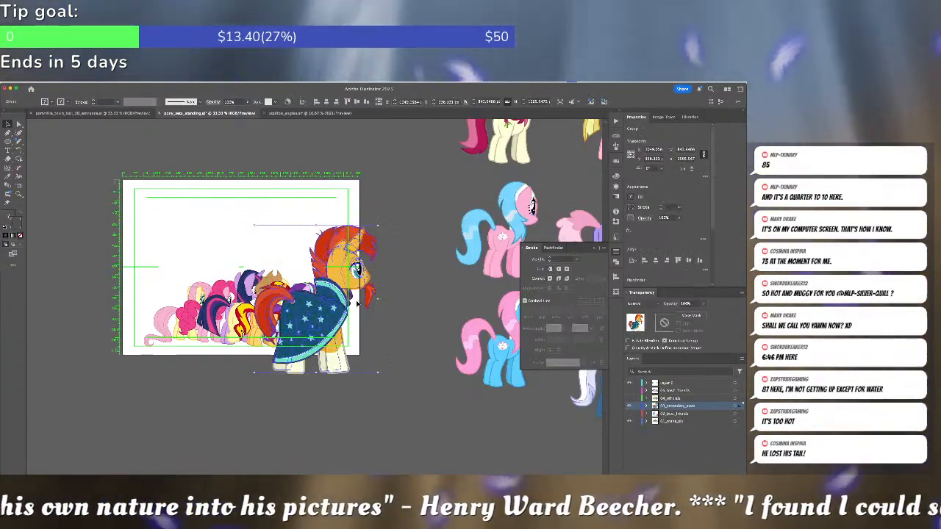
{"action": "left_click_drag", "start_coordinate": [377, 224], "coordinate": [354, 257]}
{"action": "left_click_drag", "start_coordinate": [327, 304], "coordinate": [307, 311]}
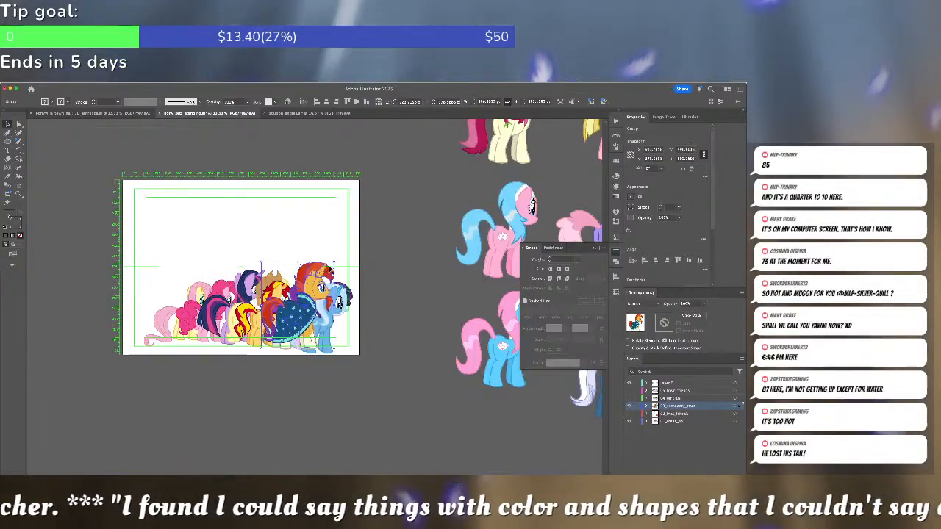
{"action": "mouse_move", "coordinate": [334, 263]}
{"action": "left_mouse_down"}
{"action": "mouse_move", "coordinate": [320, 281]}
{"action": "mouse_move", "coordinate": [333, 270]}
{"action": "left_mouse_up"}
{"action": "left_click_drag", "start_coordinate": [297, 320], "coordinate": [277, 319]}
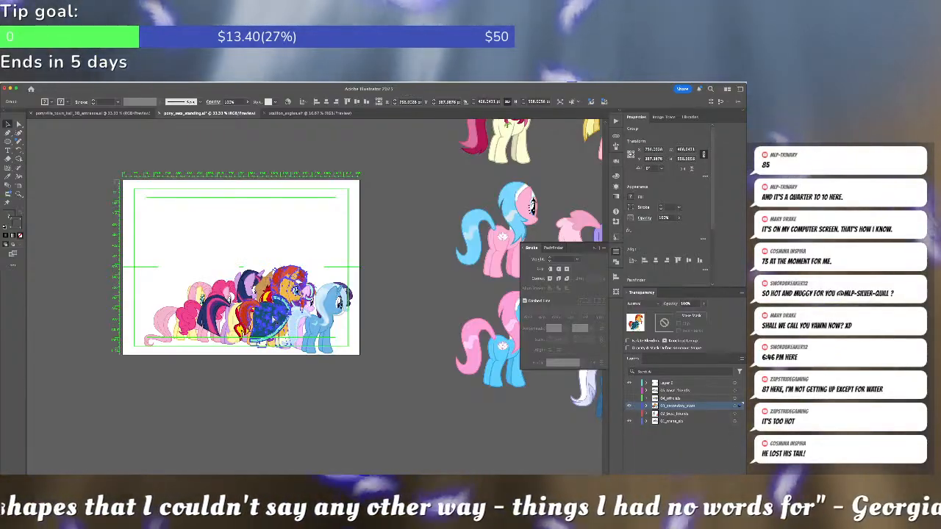
Send the caped stallion backward behind the red-and-yellow-maned unicorn and the purple-maned unicorn, and deselect him
{"action": "key", "text": "super+["}
{"action": "key", "text": "super+["}
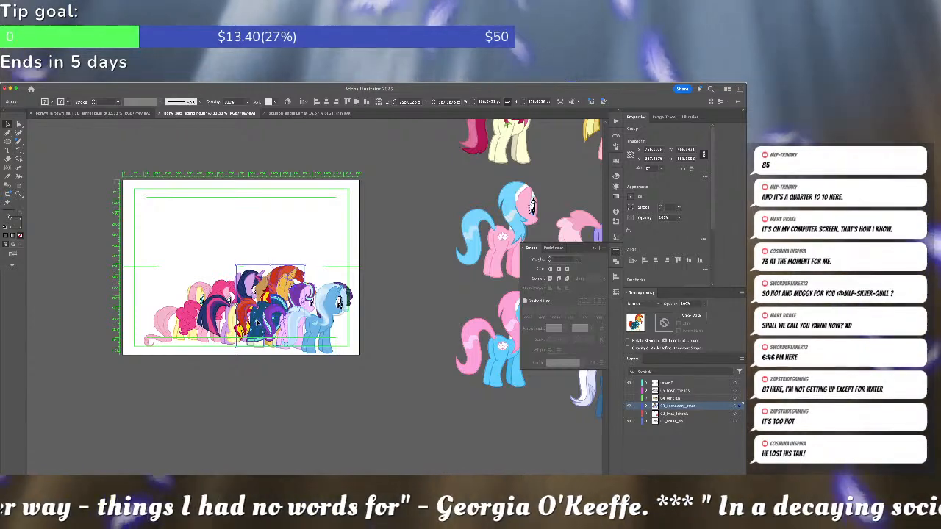
{"action": "left_click", "coordinate": [283, 375]}
Move the blue unicorn from the front of the group to behind the caped stallion, leaving her face peeking out beside him
{"action": "left_click_drag", "start_coordinate": [317, 333], "coordinate": [258, 324]}
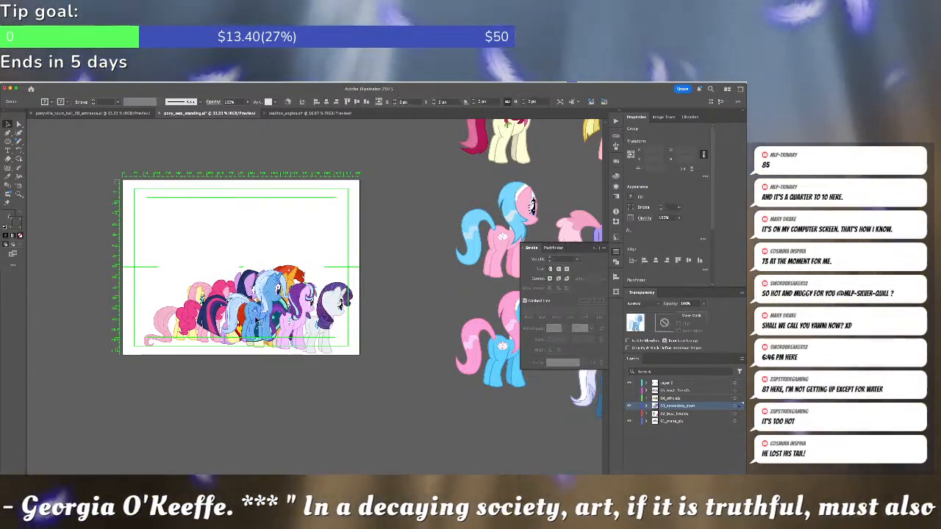
{"action": "key", "text": "super+bracketleft"}
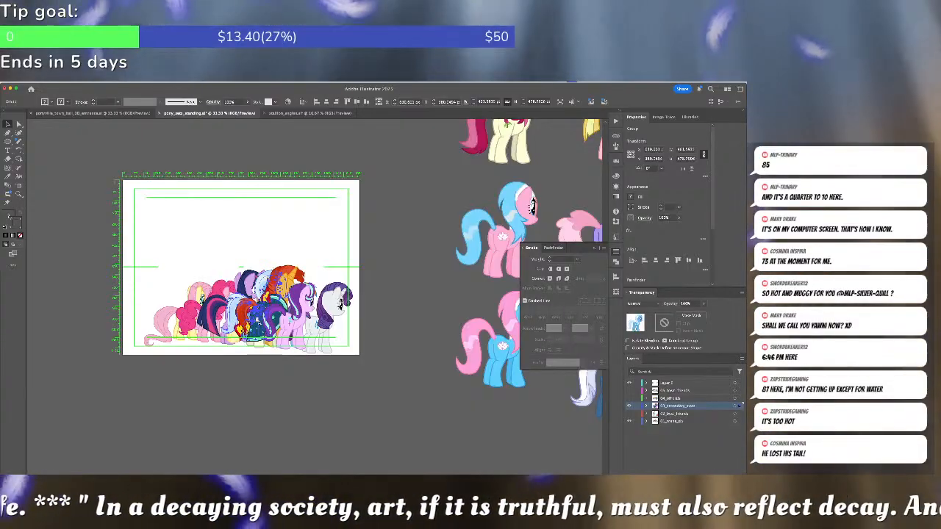
{"action": "left_click_drag", "start_coordinate": [237, 308], "coordinate": [230, 307]}
{"action": "left_click", "coordinate": [283, 382]}
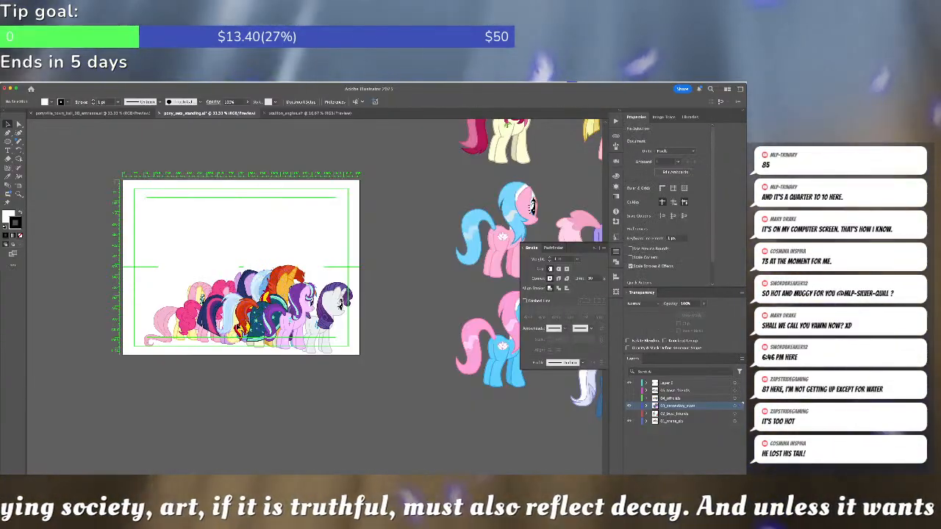
Bring the red-and-yellow-maned unicorn to the front and move her to the head of the group over the white unicorn
{"action": "left_click", "coordinate": [239, 331]}
{"action": "key", "text": "super+bracketright"}
{"action": "key", "text": "super+bracketright"}
{"action": "key", "text": "super+bracketright"}
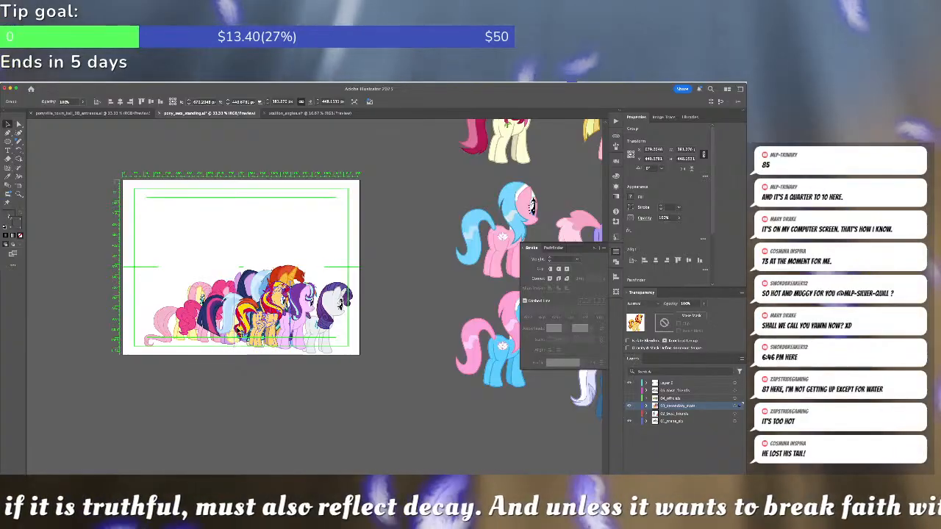
{"action": "left_click_drag", "start_coordinate": [244, 332], "coordinate": [317, 329]}
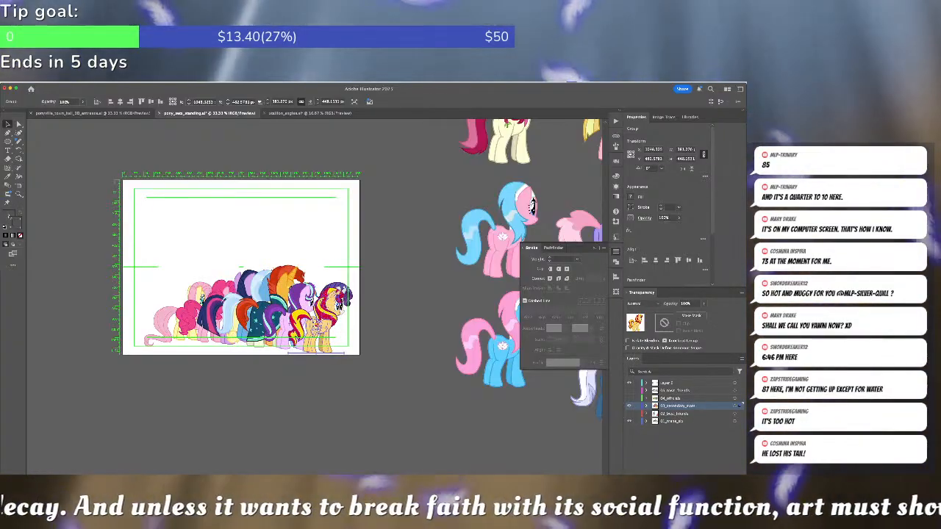
Shift the caped stallion and the blue unicorn slightly toward the group's tail end to space out their heads, and deselect them
{"action": "left_click_drag", "start_coordinate": [346, 285], "coordinate": [244, 296]}
{"action": "left_click", "coordinate": [317, 292]}
{"action": "key", "text": "super+shift+a"}
{"action": "key", "text": "super+shift+a"}
{"action": "left_click", "coordinate": [261, 292]}
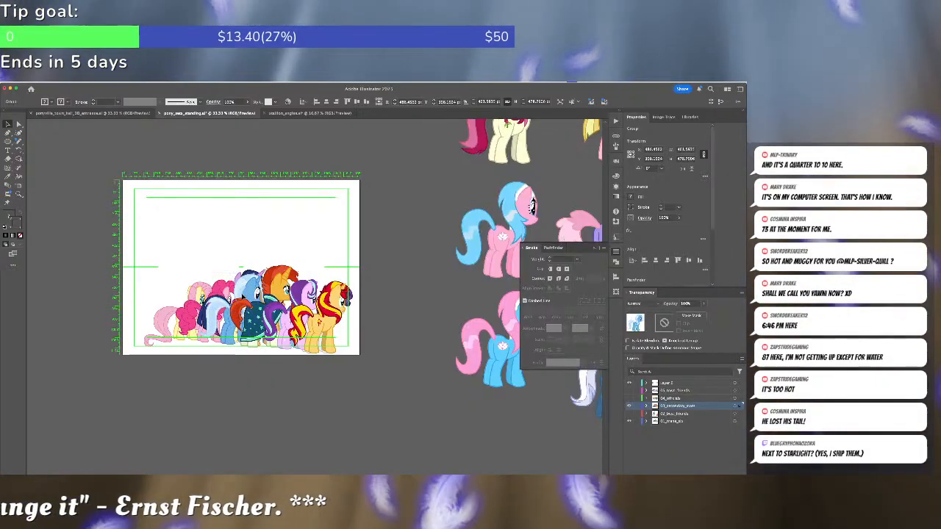
{"action": "left_click", "coordinate": [386, 286]}
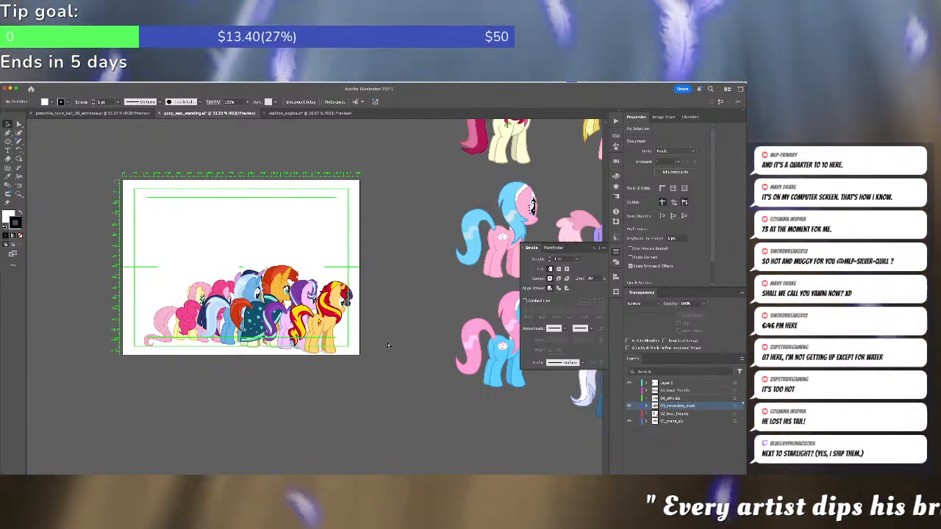
Show the officials, town friends and best friends layers along with the mane six and secondary mane layers
{"action": "key", "text": "super+minus"}
{"action": "key", "text": "super+minus"}
{"action": "key", "text": "super+minus"}
{"action": "key", "text": "super+minus"}
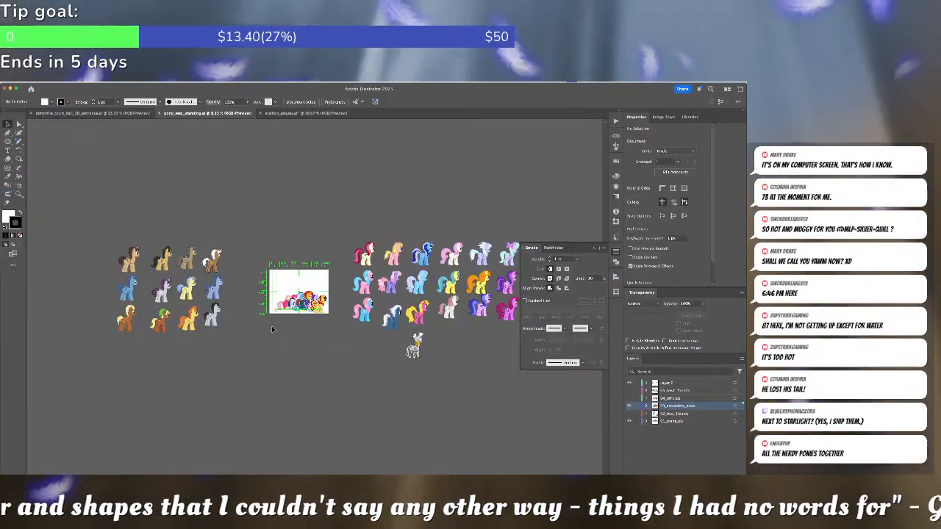
{"action": "scroll", "coordinate": [276, 324], "scroll_direction": "up", "scroll_amount": 3}
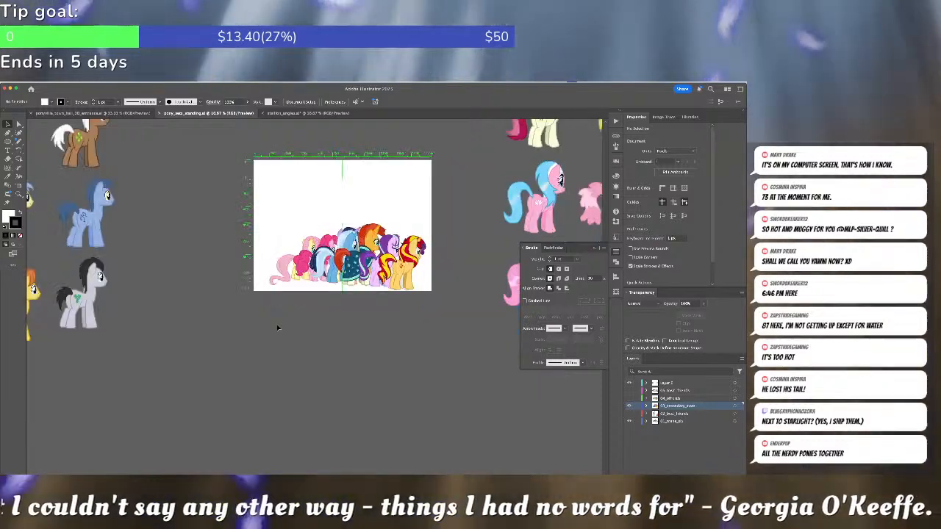
{"action": "left_click", "coordinate": [629, 405]}
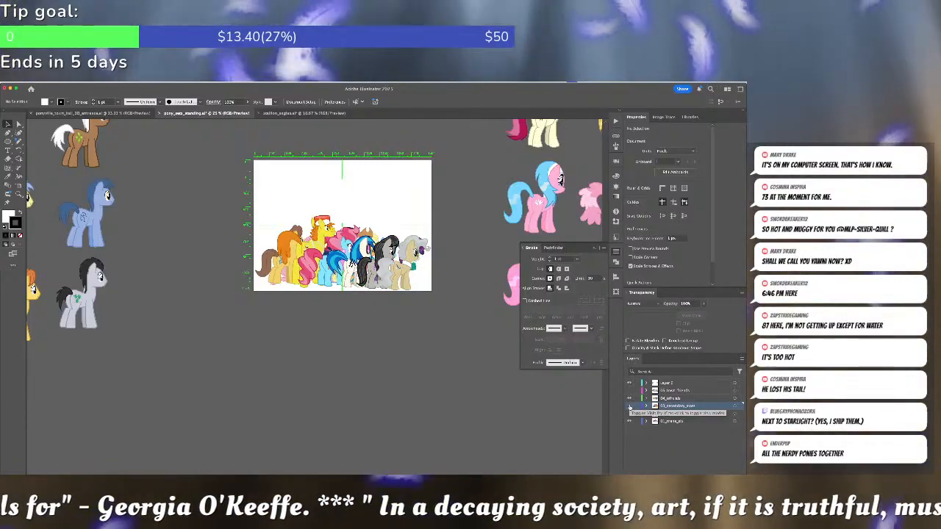
{"action": "left_click", "coordinate": [629, 397]}
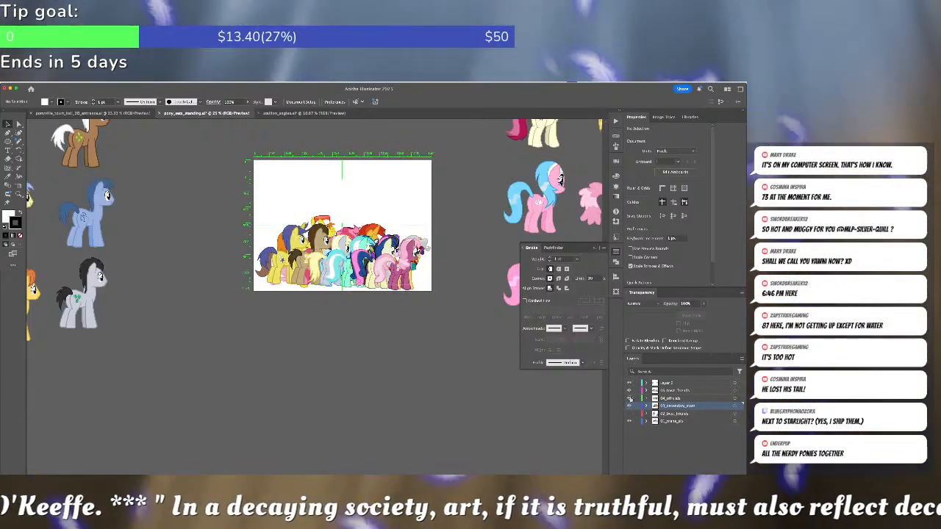
{"action": "left_click", "coordinate": [629, 398]}
{"action": "left_click", "coordinate": [630, 399]}
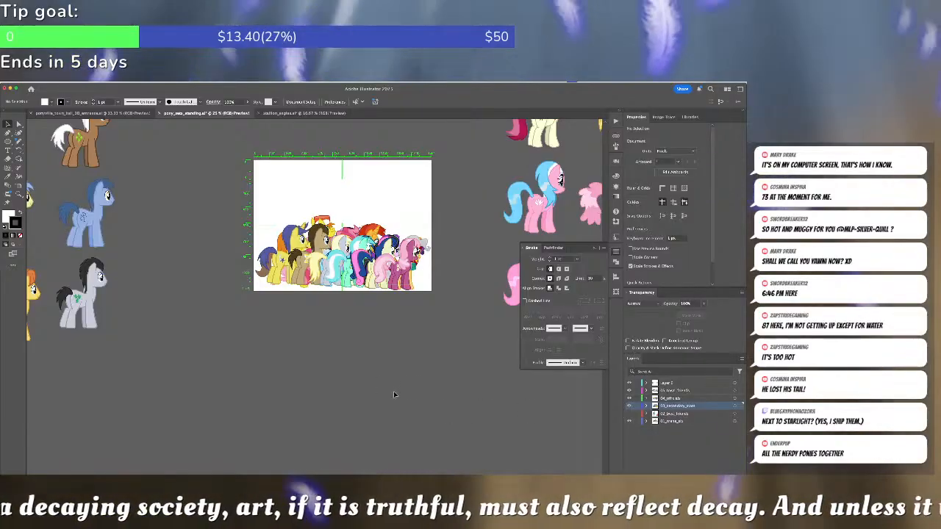
{"action": "left_click_drag", "start_coordinate": [413, 394], "coordinate": [229, 402]}
{"action": "left_click_drag", "start_coordinate": [418, 398], "coordinate": [380, 404]}
{"action": "key", "text": "super+minus"}
{"action": "key", "text": "super+minus"}
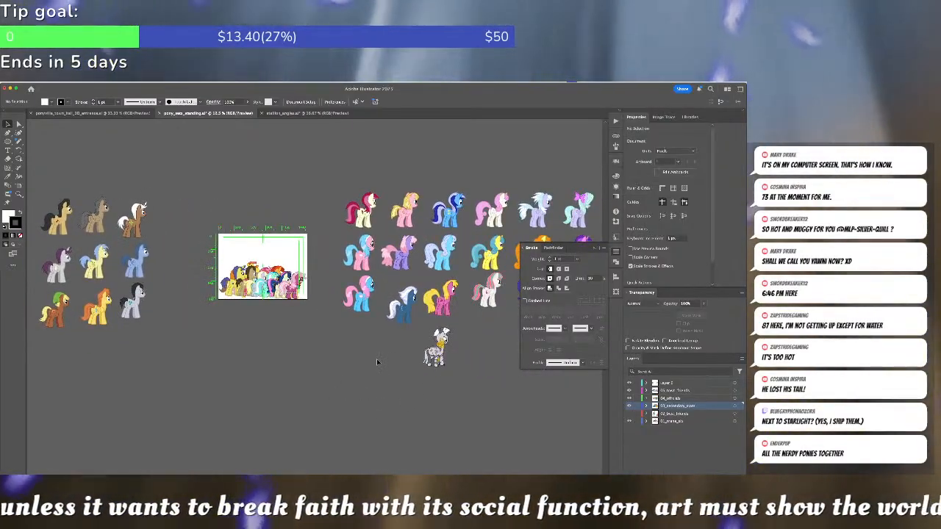
{"action": "left_click", "coordinate": [630, 413]}
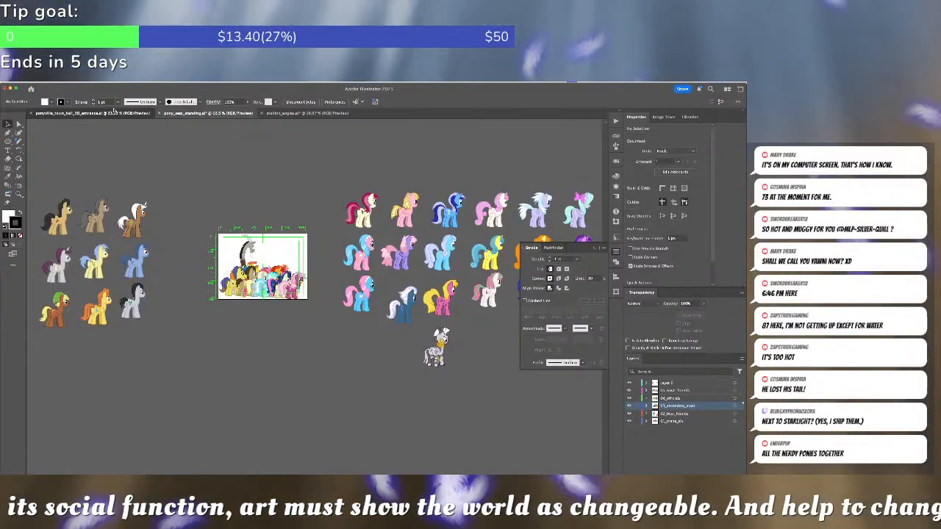
Check the town hall document, switch to the stallion angles document and look over its rows of pony views
{"action": "left_click", "coordinate": [114, 112]}
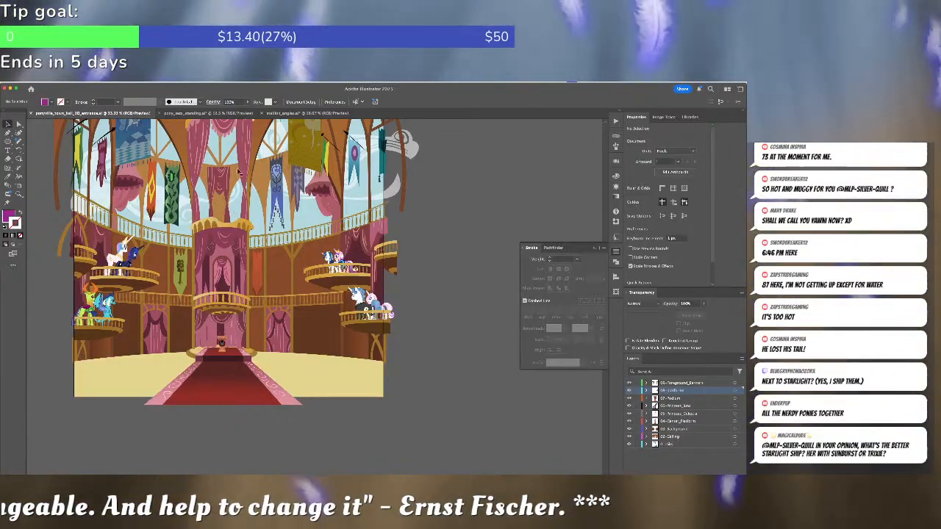
{"action": "left_click", "coordinate": [210, 113]}
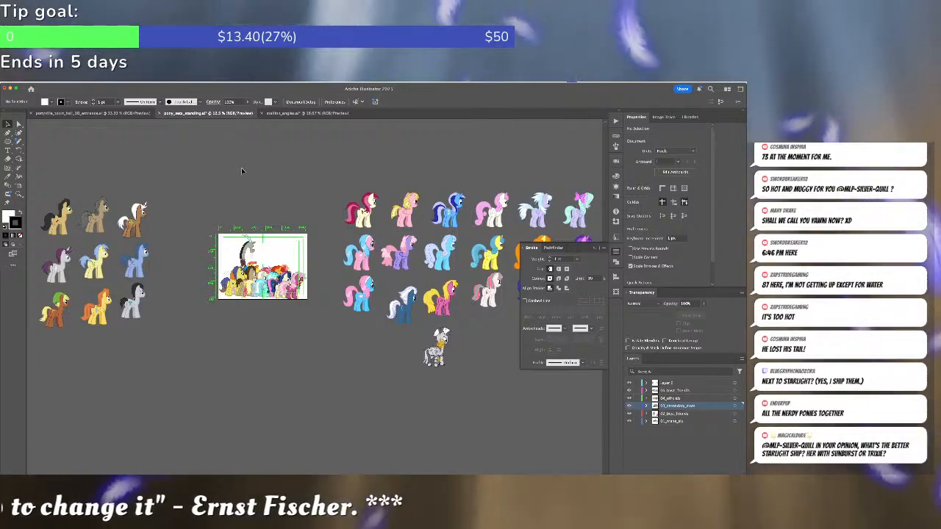
{"action": "left_click", "coordinate": [273, 113]}
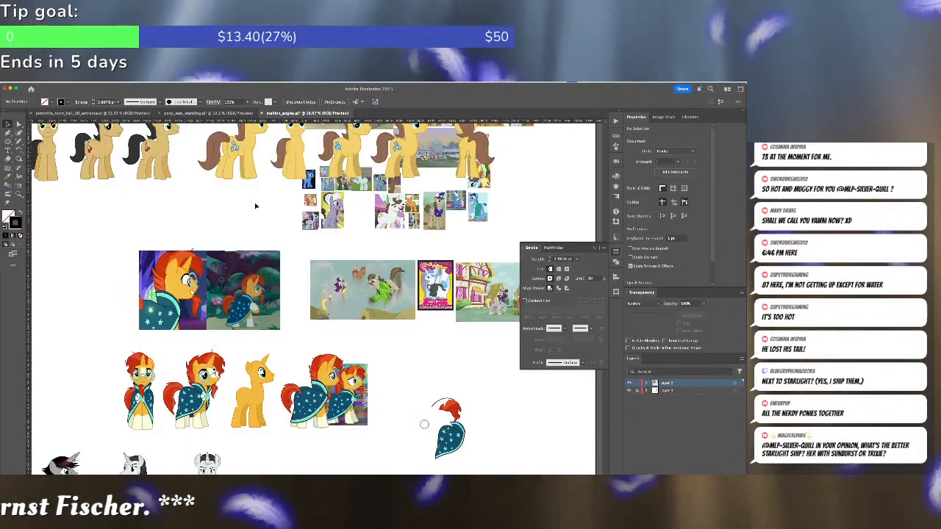
{"action": "scroll", "coordinate": [255, 206], "scroll_direction": "down", "scroll_amount": 4}
{"action": "scroll", "coordinate": [272, 209], "scroll_direction": "up", "scroll_amount": 1}
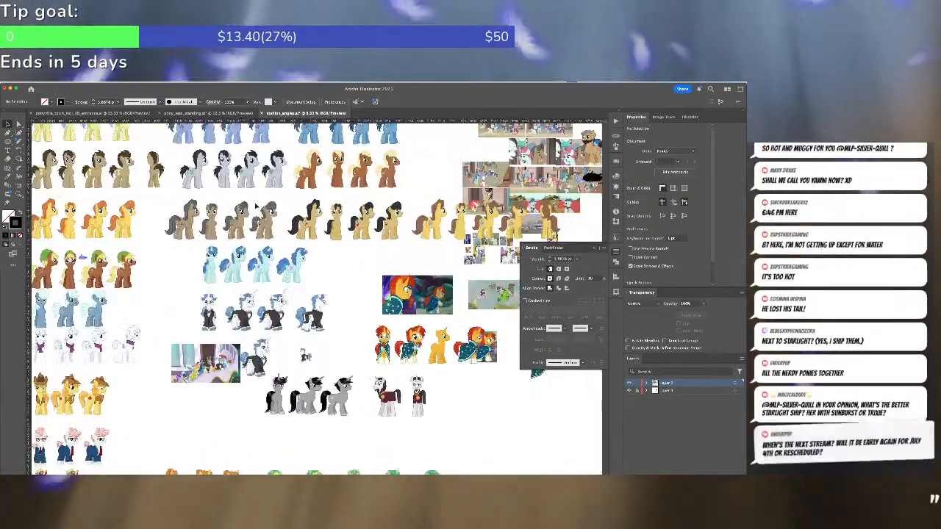
{"action": "scroll", "coordinate": [293, 248], "scroll_direction": "up", "scroll_amount": 3}
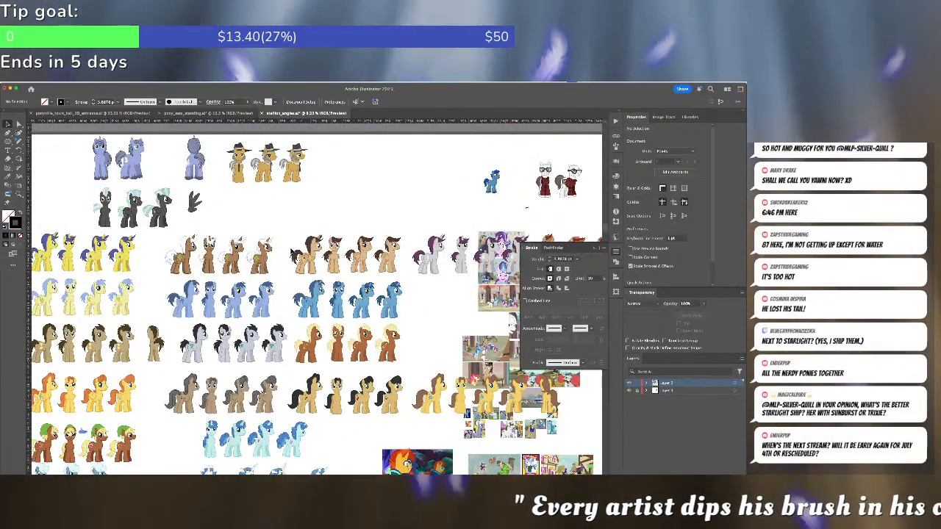
{"action": "scroll", "coordinate": [526, 208], "scroll_direction": "down", "scroll_amount": 6}
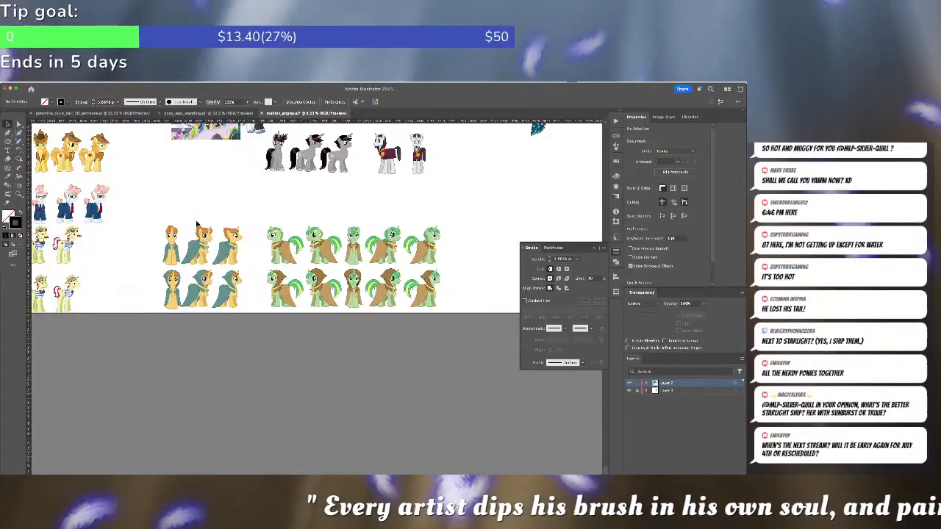
{"action": "left_click_drag", "start_coordinate": [169, 201], "coordinate": [240, 349]}
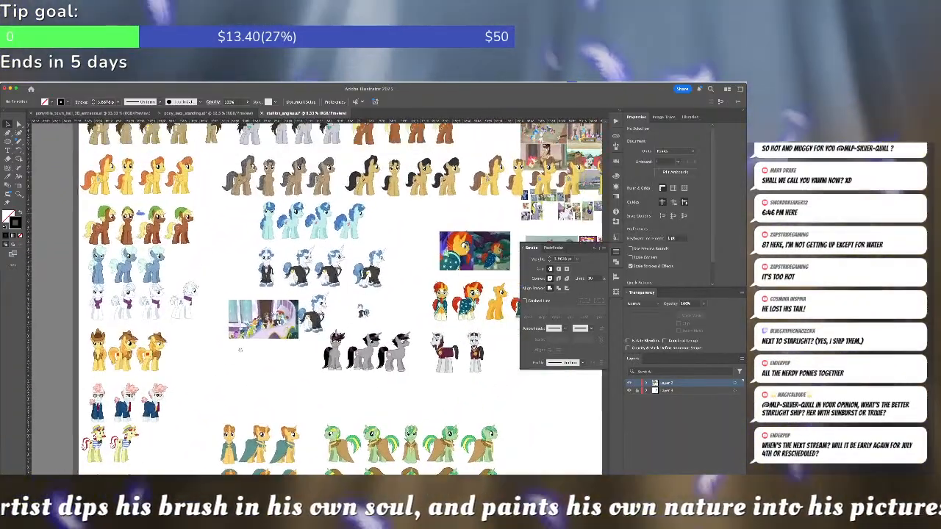
{"action": "key", "text": "super+minus"}
{"action": "key", "text": "super+minus"}
{"action": "key", "text": "super+equal"}
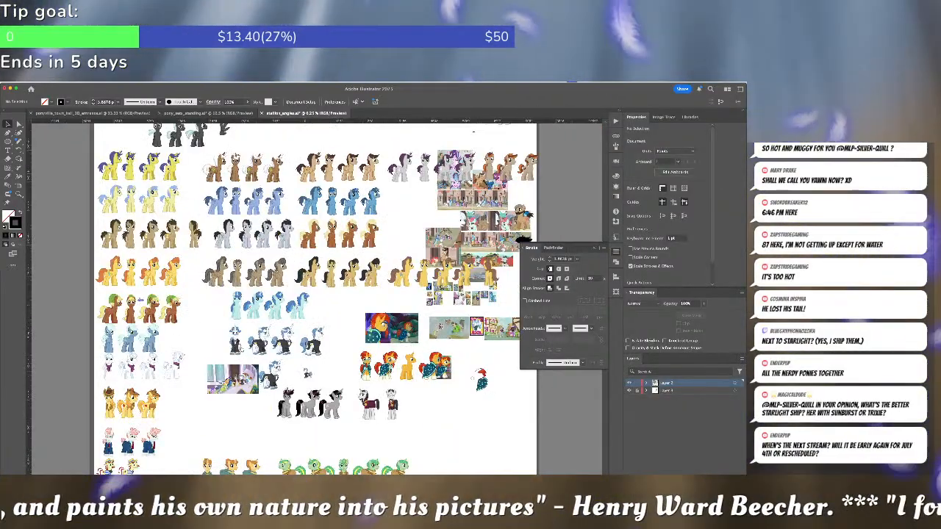
Unlock Layer 1 and place the sunset-town and close-up reference images of the brown-hatted yellow stallion near his row
{"action": "key", "text": "super+Tab"}
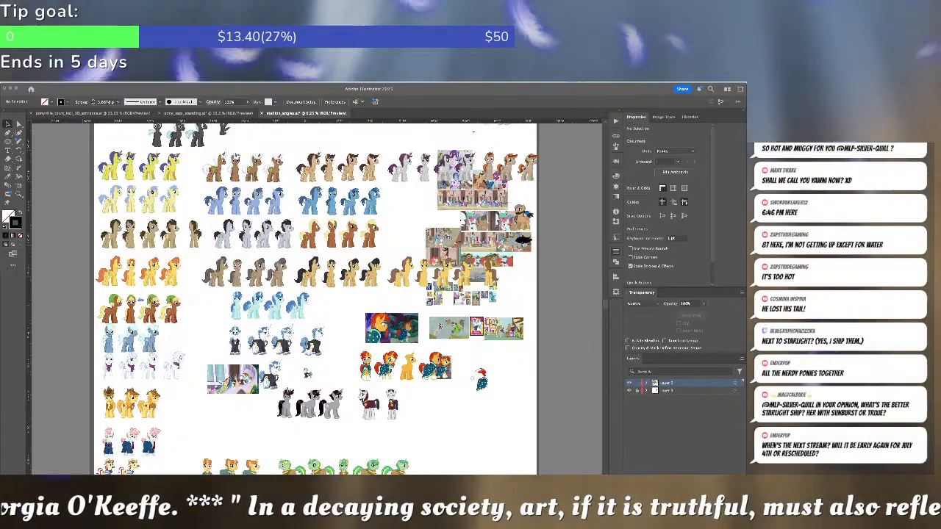
{"action": "left_click", "coordinate": [639, 390]}
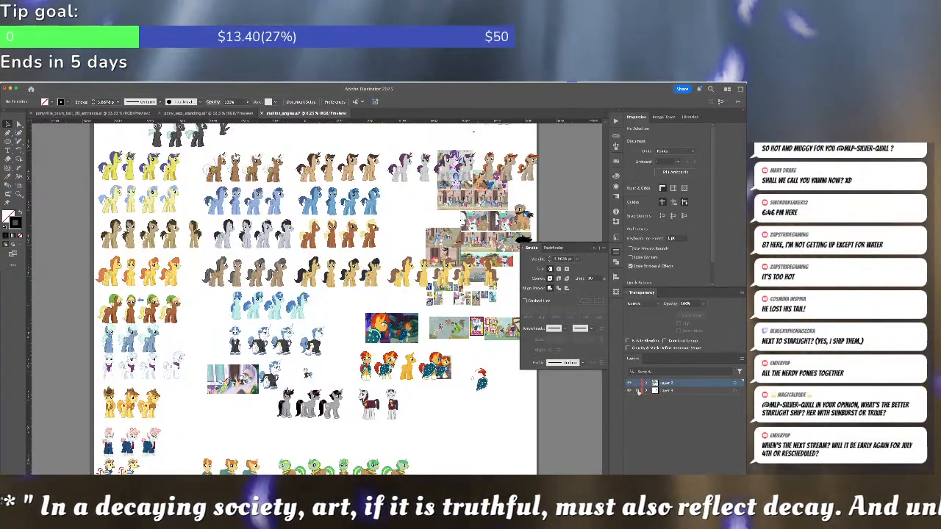
{"action": "left_click", "coordinate": [664, 391]}
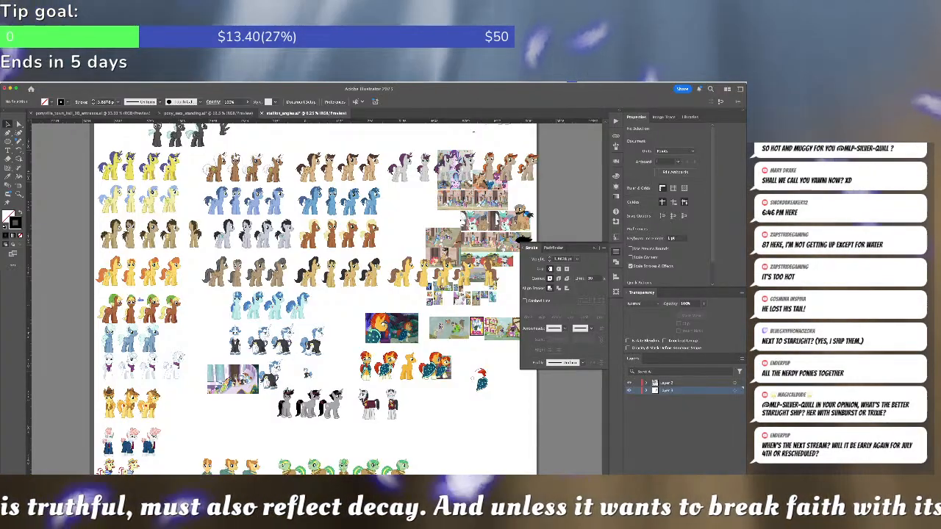
{"action": "key", "text": "super+Tab"}
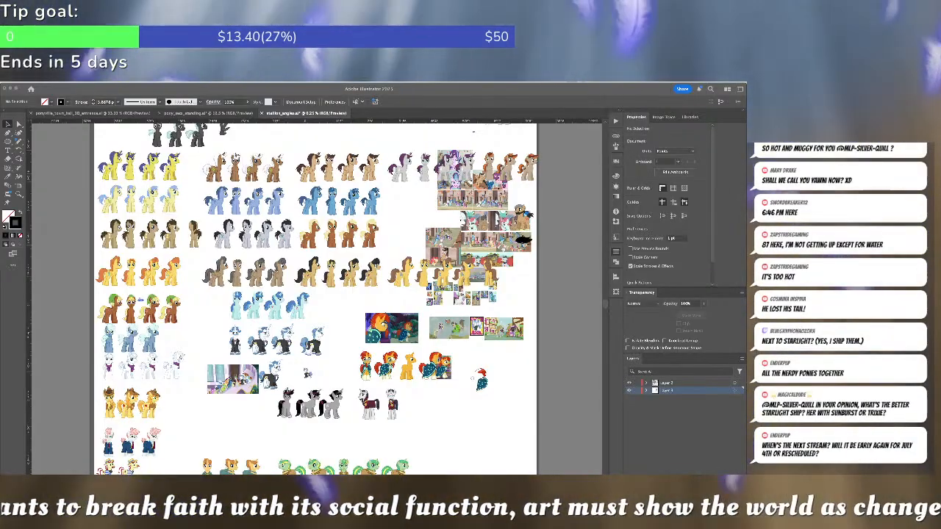
{"action": "left_click_drag", "start_coordinate": [658, 307], "coordinate": [221, 412]}
{"action": "left_click", "coordinate": [236, 433]}
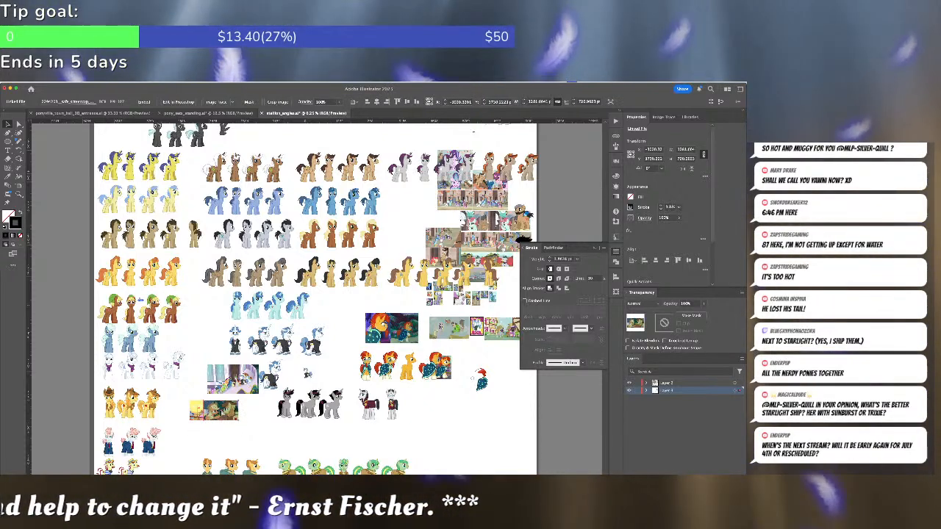
Send the close-up reference image behind the sunset-town image and slide it outward so the stallion's face shows beside it
{"action": "key", "text": "super+shift+bracketleft"}
{"action": "key", "text": "super+equal"}
{"action": "key", "text": "super+equal"}
{"action": "key", "text": "super+equal"}
{"action": "left_click", "coordinate": [223, 414]}
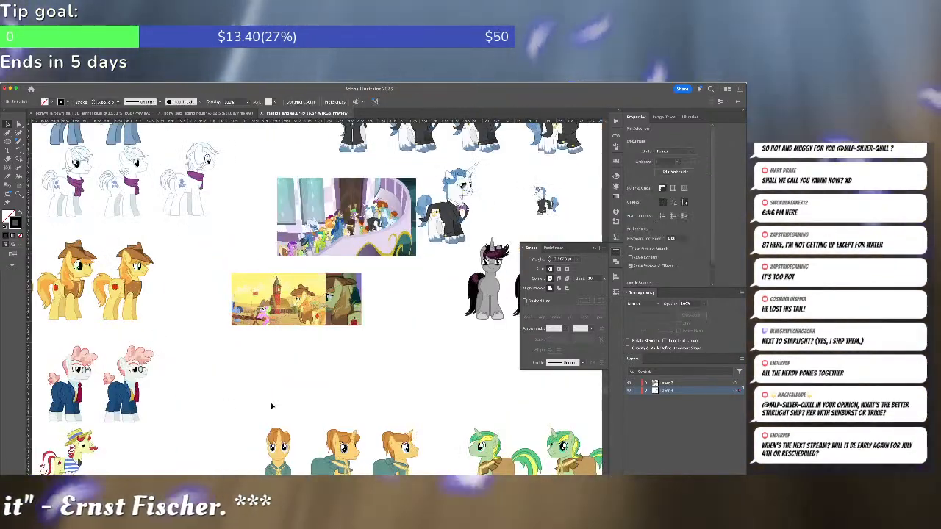
{"action": "left_click_drag", "start_coordinate": [342, 309], "coordinate": [354, 310]}
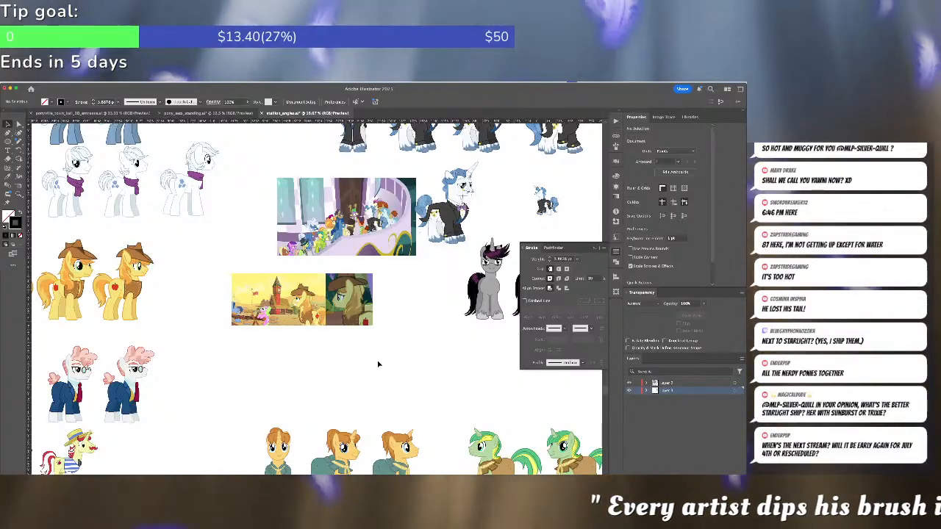
Bring in the night-time forest reference image and fit it directly beneath the two hatted-stallion references
{"action": "key", "text": "super+Tab"}
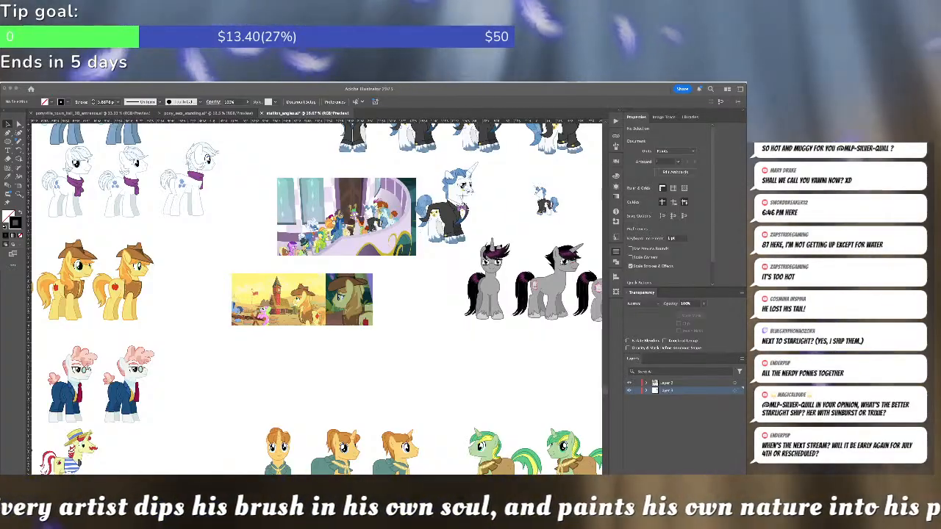
{"action": "mouse_move", "coordinate": [742, 316]}
{"action": "left_mouse_down"}
{"action": "mouse_move", "coordinate": [368, 331]}
{"action": "mouse_move", "coordinate": [333, 356]}
{"action": "left_mouse_up"}
{"action": "left_click_drag", "start_coordinate": [316, 370], "coordinate": [311, 363]}
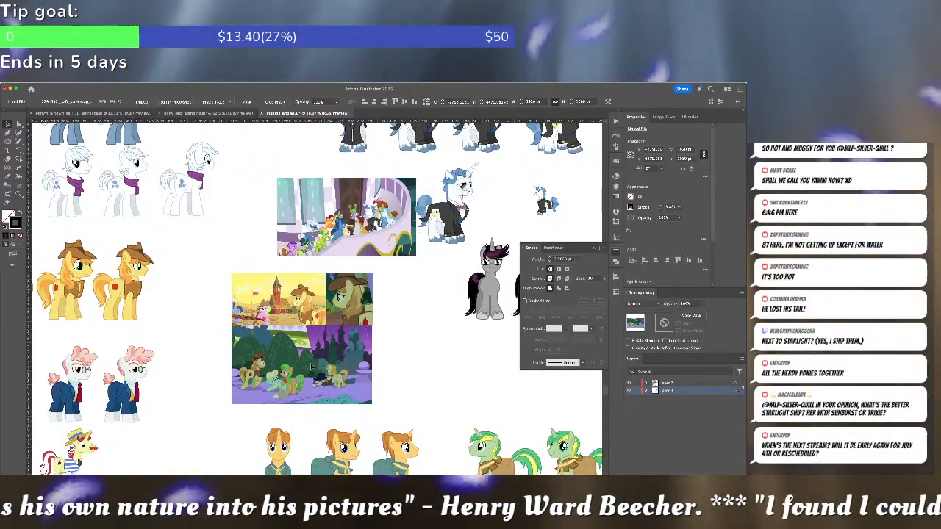
{"action": "left_click_drag", "start_coordinate": [312, 366], "coordinate": [311, 366]}
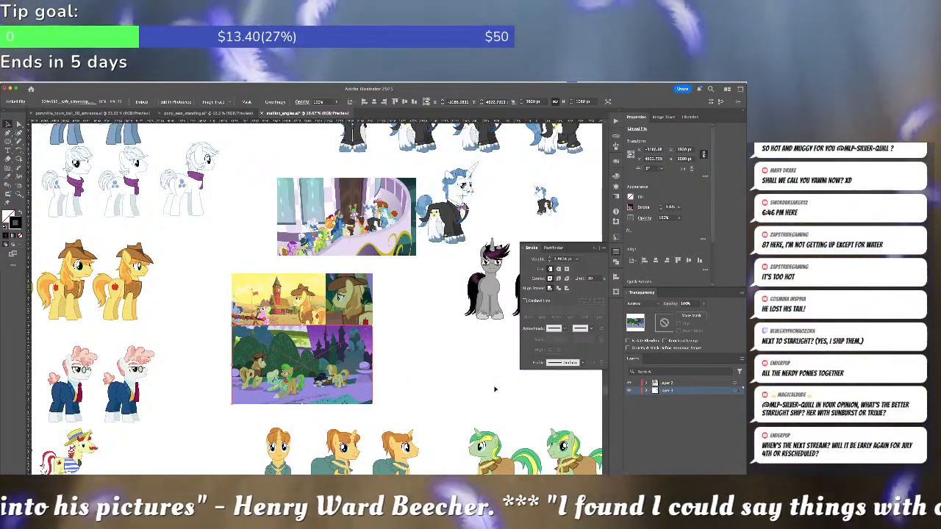
Select the three new hatted-stallion reference images and embed them in the document
{"action": "left_click", "coordinate": [615, 138]}
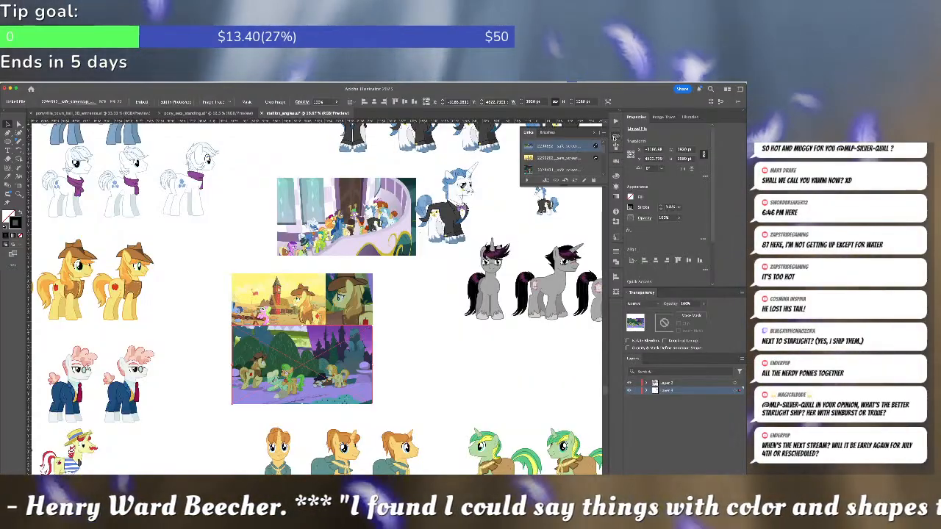
{"action": "left_click", "coordinate": [580, 158]}
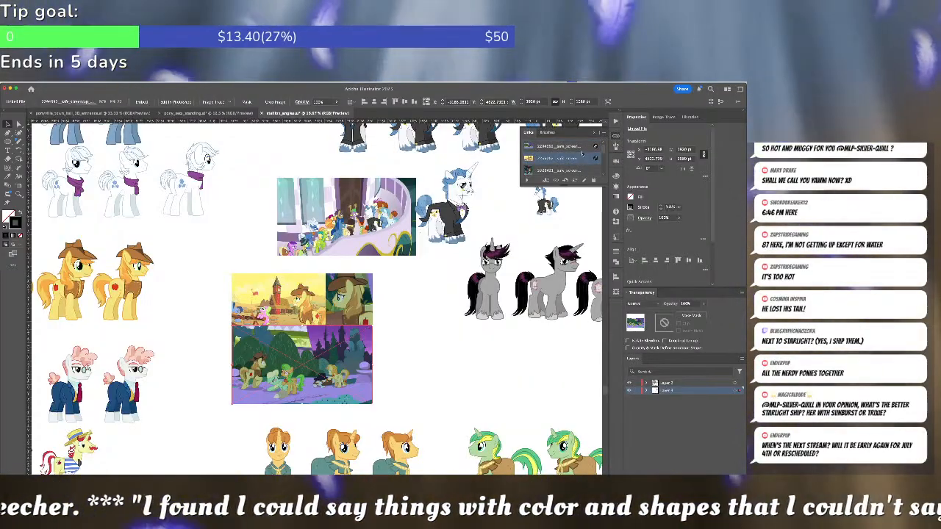
{"action": "scroll", "coordinate": [581, 157], "scroll_direction": "up", "scroll_amount": 5}
{"action": "left_click", "coordinate": [580, 157]}
{"action": "left_click", "coordinate": [347, 303]}
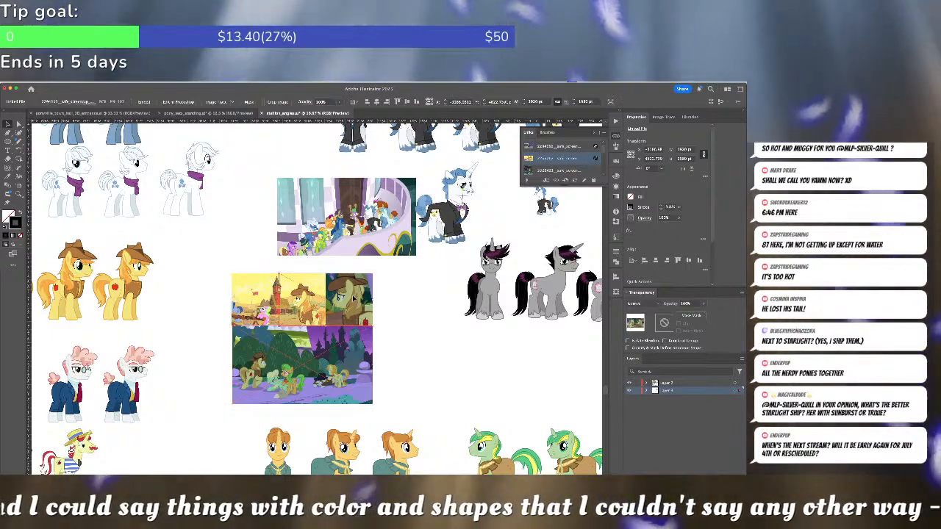
{"action": "left_click", "coordinate": [282, 302], "text": "shift"}
{"action": "left_click", "coordinate": [283, 352], "text": "shift"}
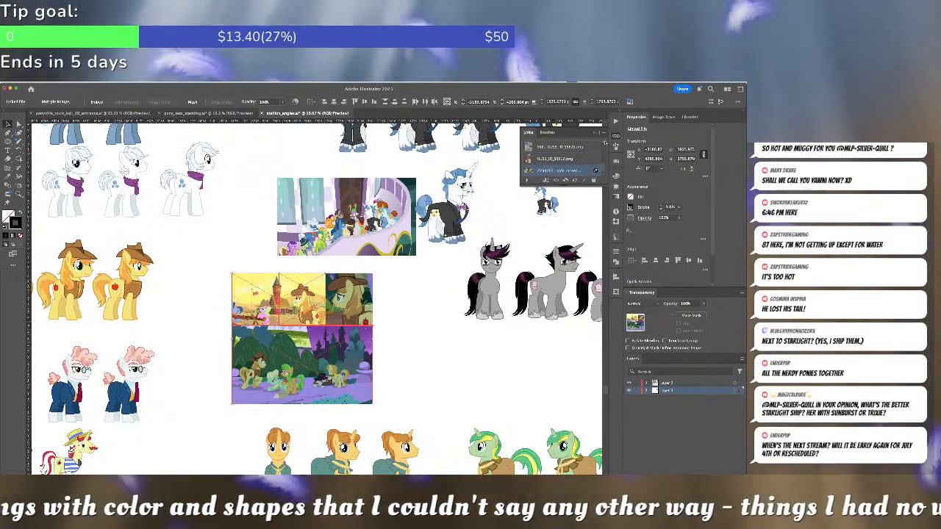
{"action": "left_click", "coordinate": [604, 133]}
{"action": "left_click", "coordinate": [634, 181]}
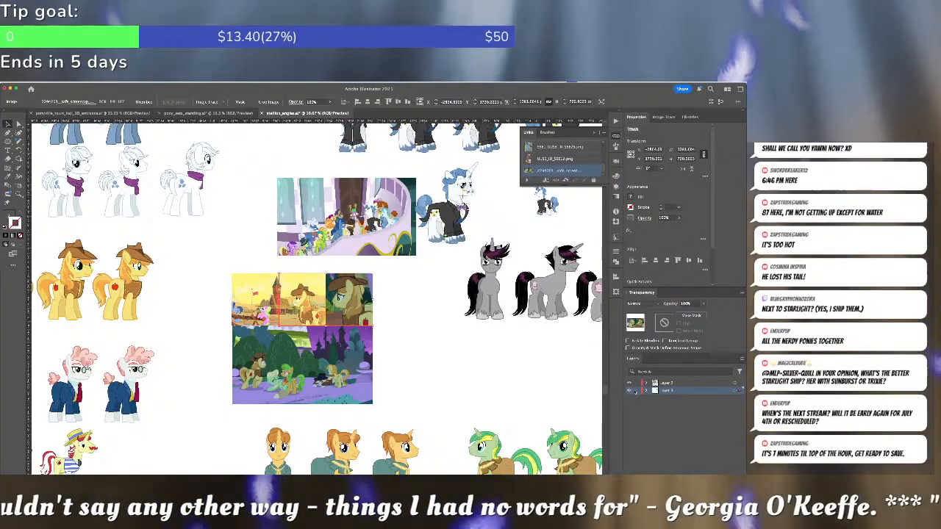
Lock Layer 1 and save both the stallion angles document and the standing-ponies document
{"action": "key", "text": "ctrl+s"}
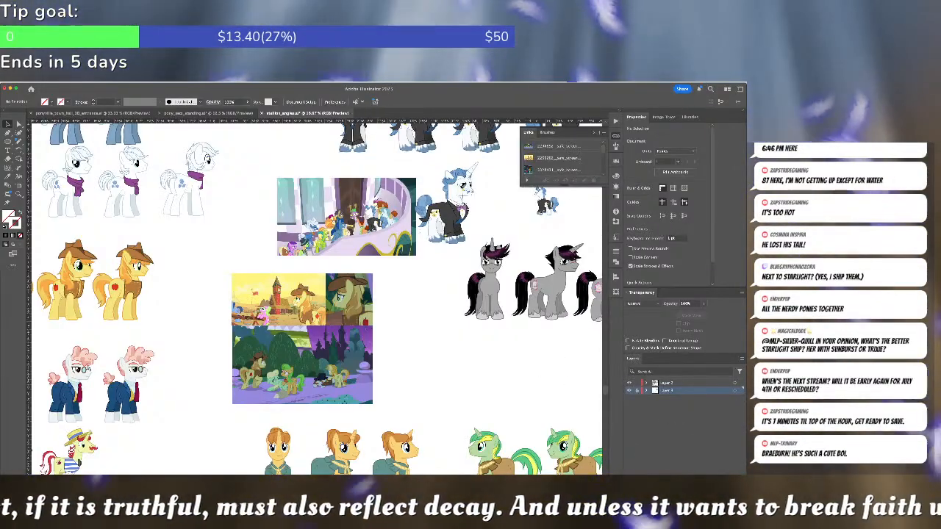
{"action": "key", "text": "super+Tab"}
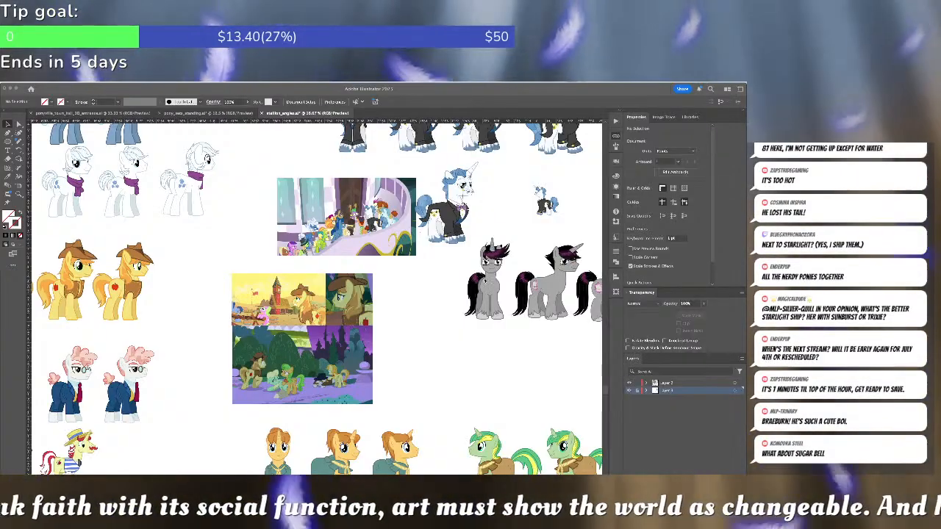
{"action": "left_click", "coordinate": [397, 299]}
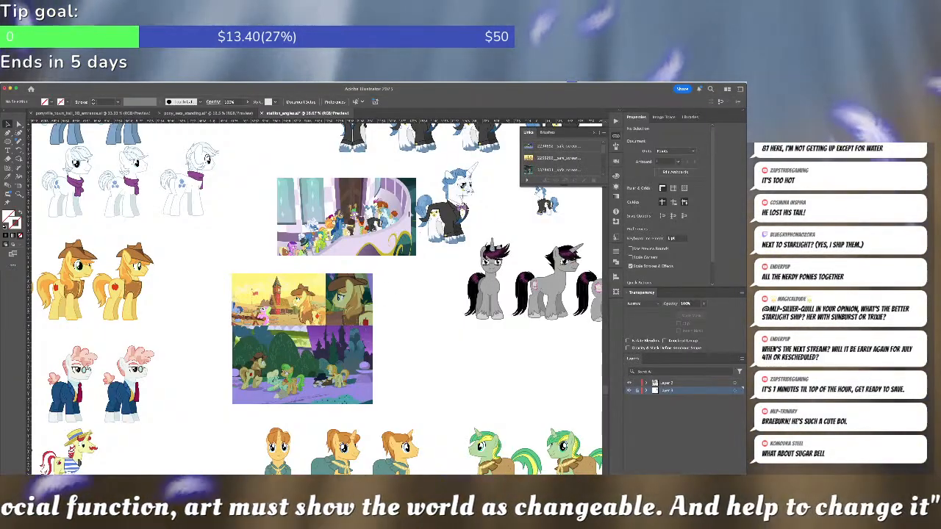
{"action": "key", "text": "super+s"}
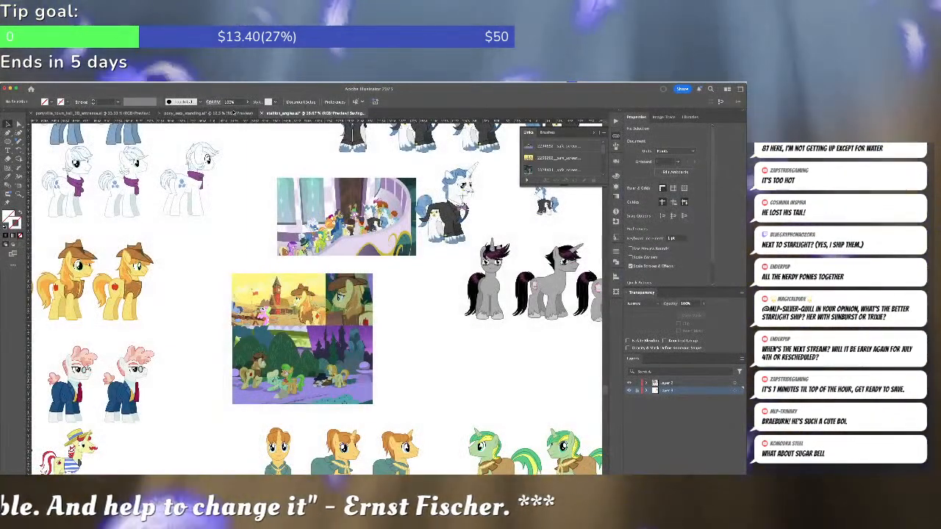
{"action": "left_click", "coordinate": [234, 112]}
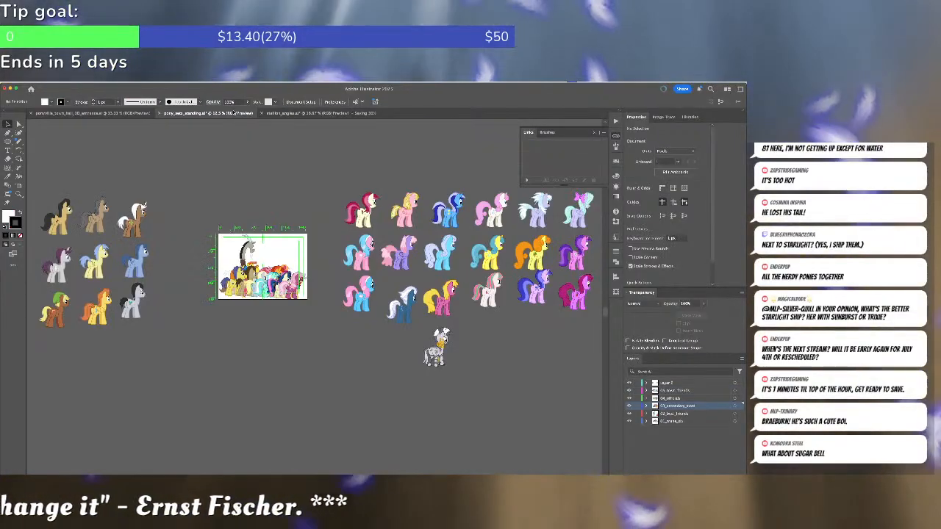
{"action": "key", "text": "super+s"}
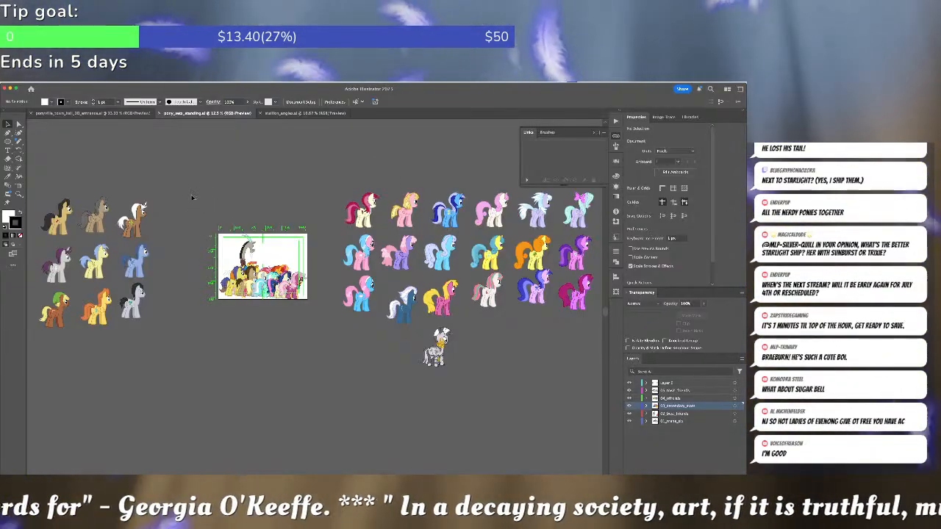
Line up the six mares in the bottom row beside the artboard at the same height
{"action": "left_click_drag", "start_coordinate": [164, 213], "coordinate": [216, 204]}
{"action": "left_click_drag", "start_coordinate": [387, 177], "coordinate": [259, 194]}
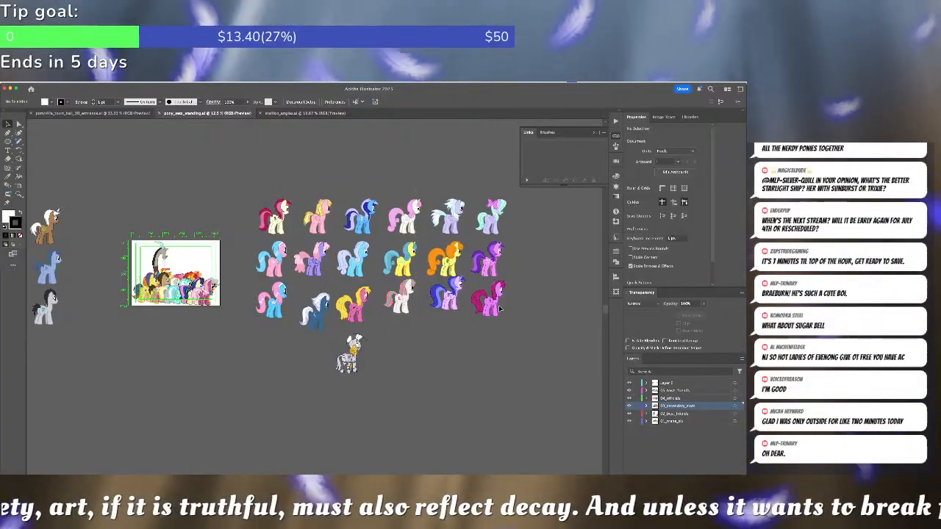
{"action": "left_click", "coordinate": [499, 309]}
{"action": "left_click", "coordinate": [514, 297]}
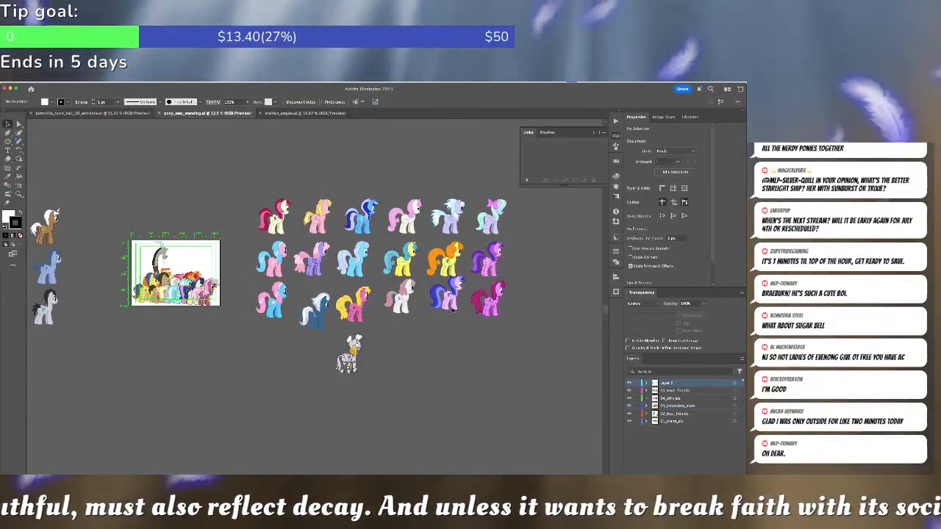
{"action": "left_click", "coordinate": [278, 313]}
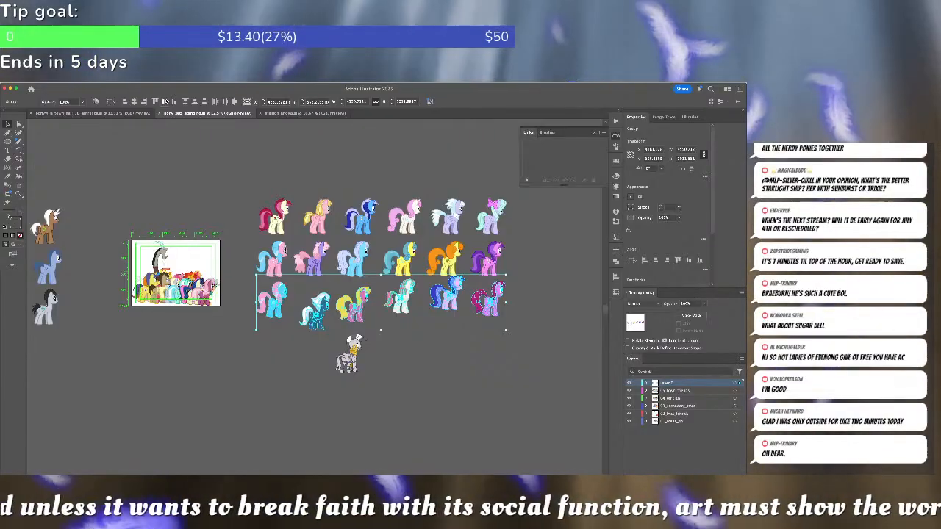
{"action": "left_click", "coordinate": [133, 102]}
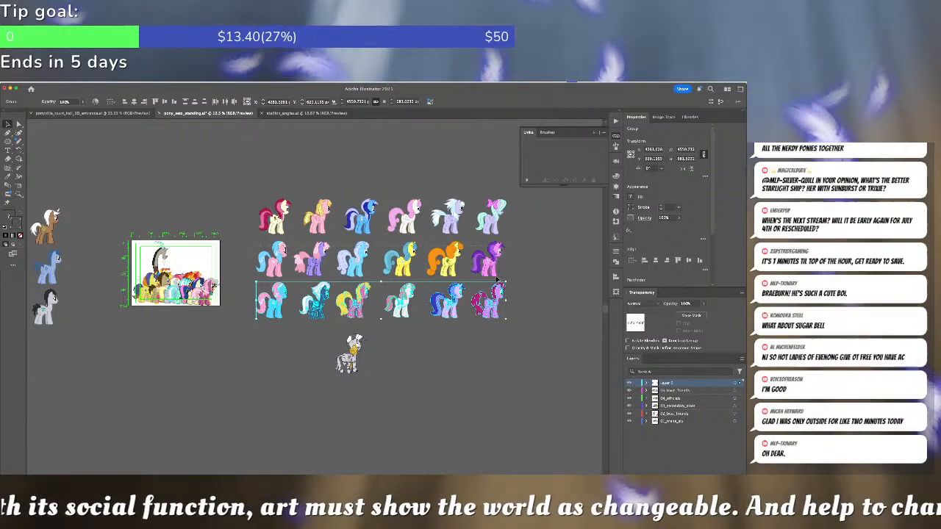
Tidy the alignment of the middle and top rows of mares, undoing the mistaken horizontal stacking of the middle row
{"action": "left_click", "coordinate": [412, 248]}
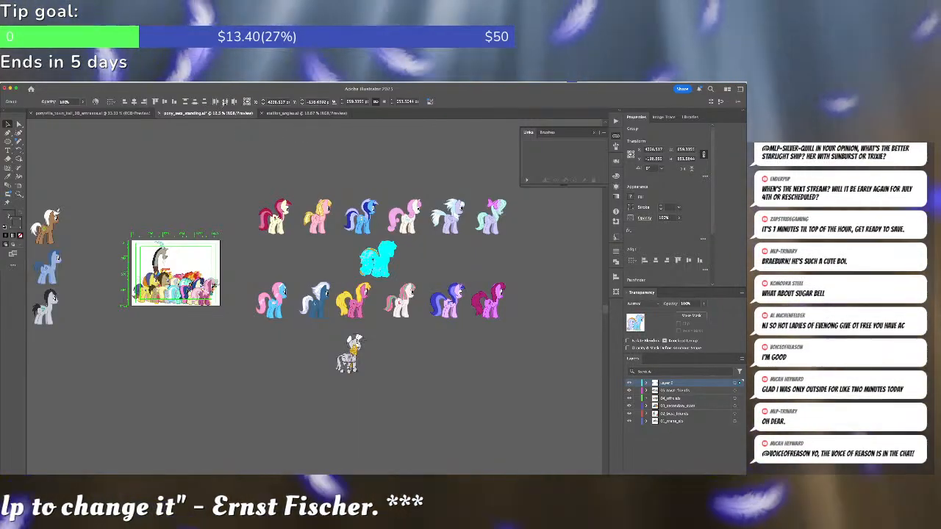
{"action": "key", "text": "ctrl+z"}
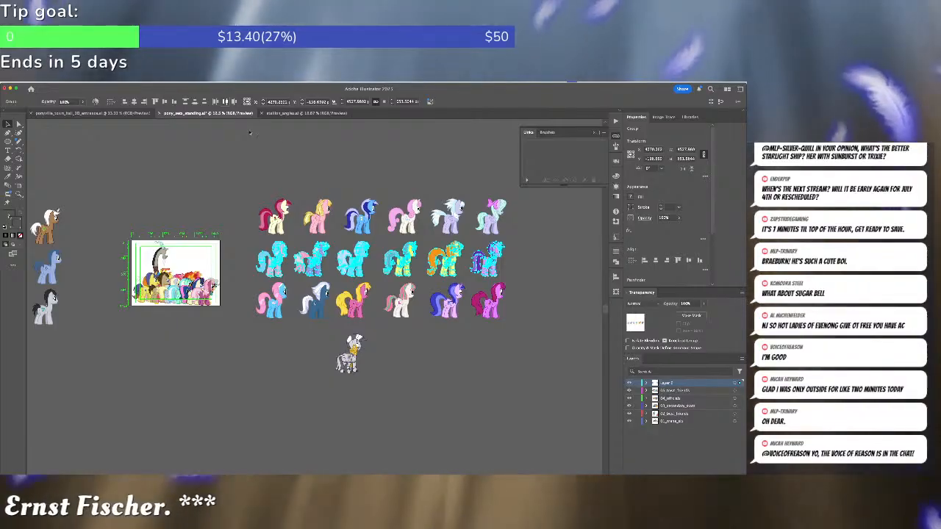
{"action": "left_click", "coordinate": [474, 220]}
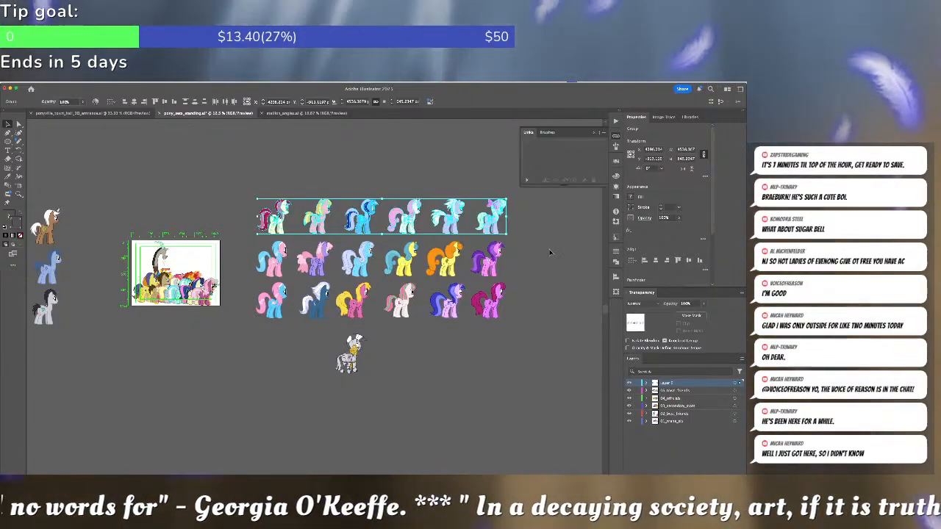
{"action": "left_click", "coordinate": [597, 250]}
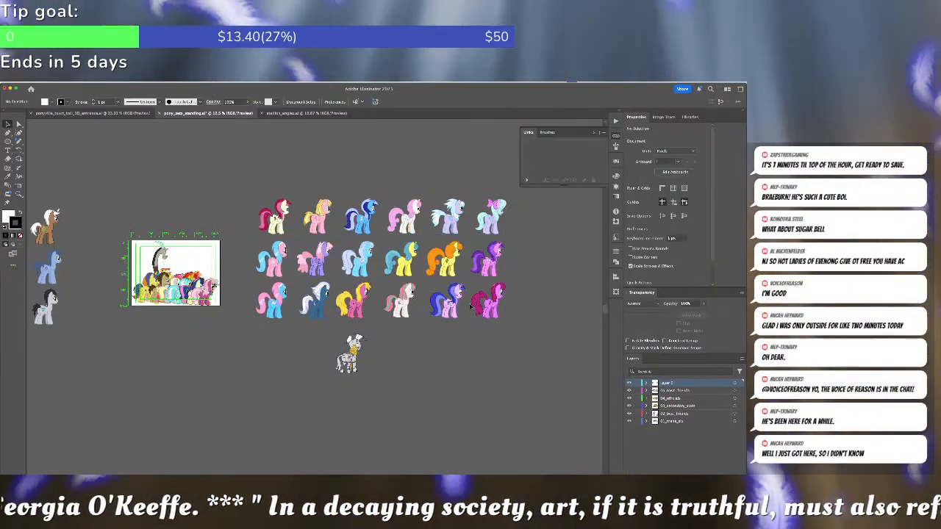
{"action": "left_click", "coordinate": [316, 301]}
{"action": "scroll", "coordinate": [335, 360], "scroll_direction": "left", "scroll_amount": 5}
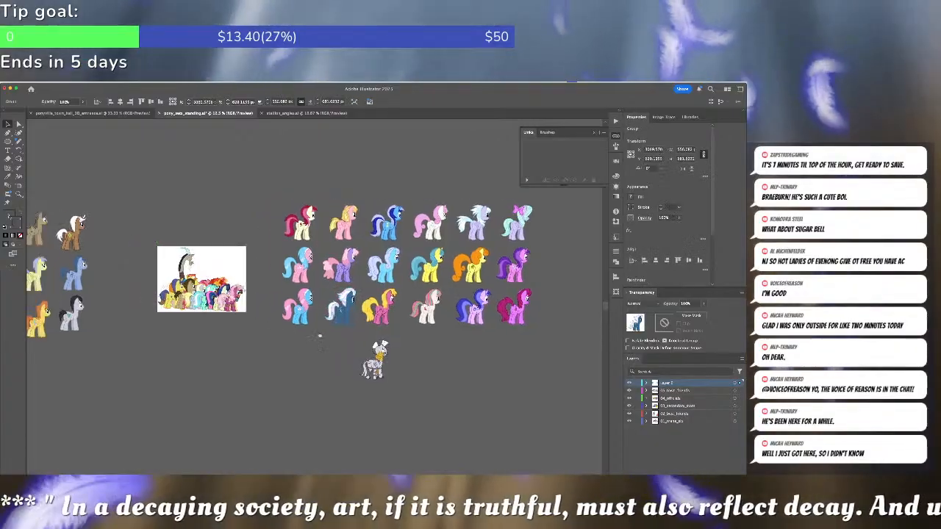
{"action": "left_click", "coordinate": [335, 360]}
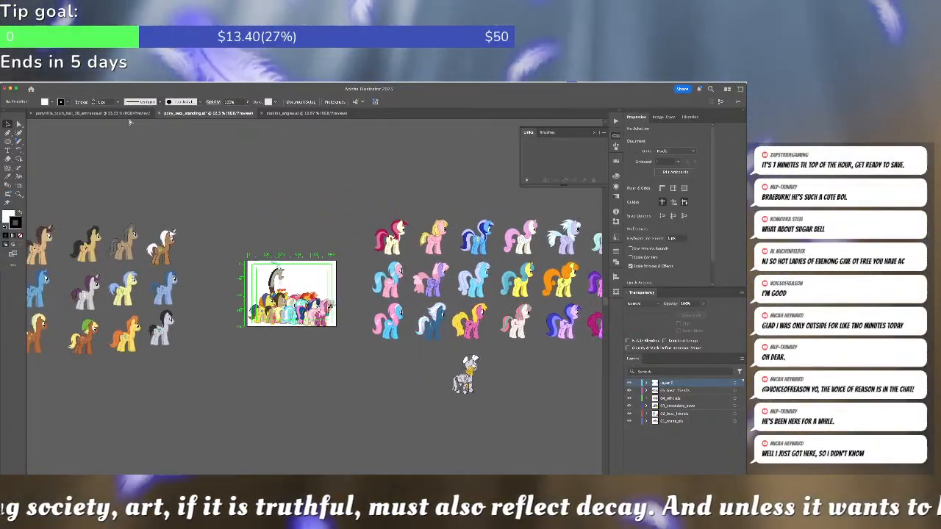
Switch to the stallion angles document and duplicate the side view of the purple-scarfed white stallion into the hatted stallion's row
{"action": "left_click", "coordinate": [305, 113]}
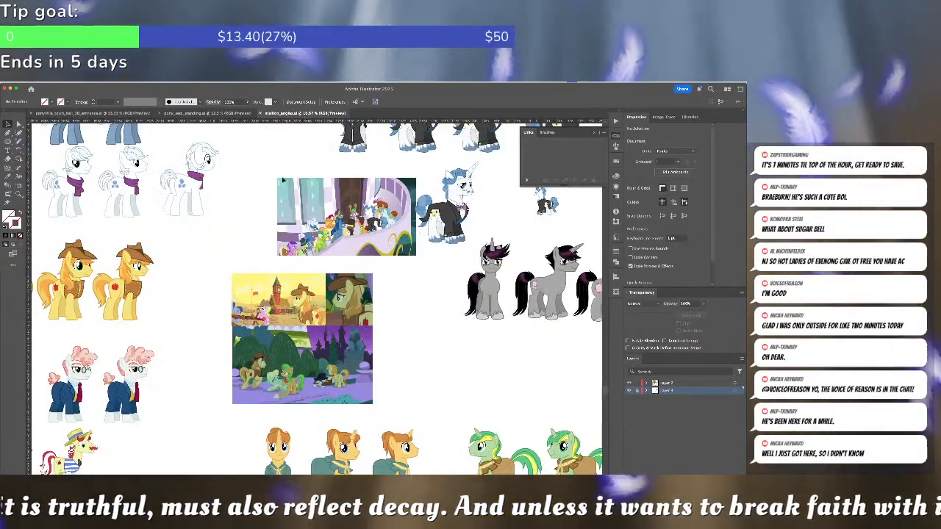
{"action": "scroll", "coordinate": [180, 334], "scroll_direction": "up", "scroll_amount": 5}
{"action": "scroll", "coordinate": [180, 333], "scroll_direction": "left", "scroll_amount": 3}
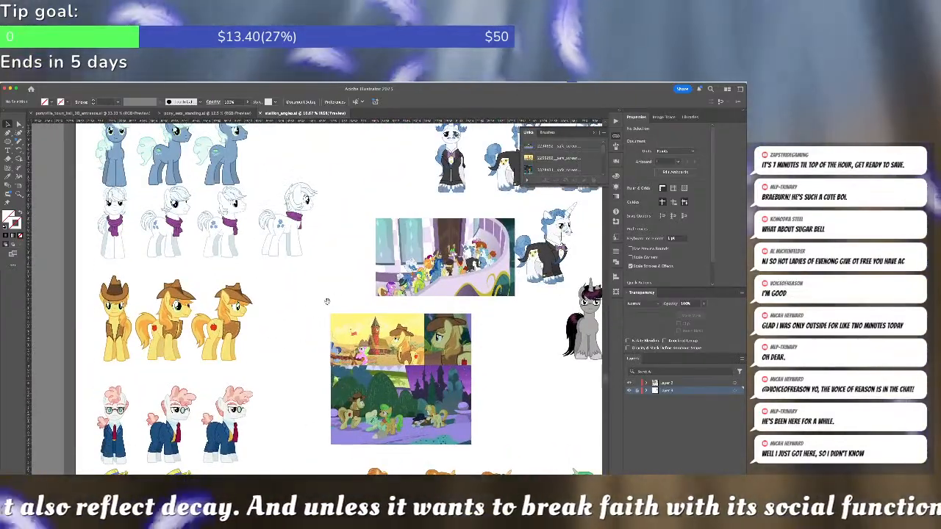
{"action": "scroll", "coordinate": [311, 381], "scroll_direction": "down", "scroll_amount": 3}
{"action": "scroll", "coordinate": [312, 381], "scroll_direction": "left", "scroll_amount": 2}
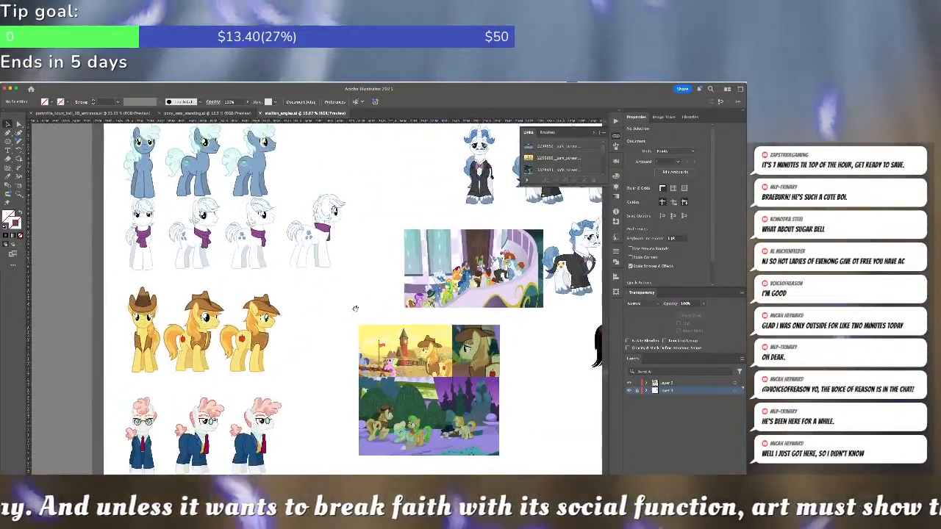
{"action": "left_click_drag", "start_coordinate": [322, 247], "coordinate": [305, 341]}
{"action": "scroll", "coordinate": [306, 341], "scroll_direction": "up", "scroll_amount": 4}
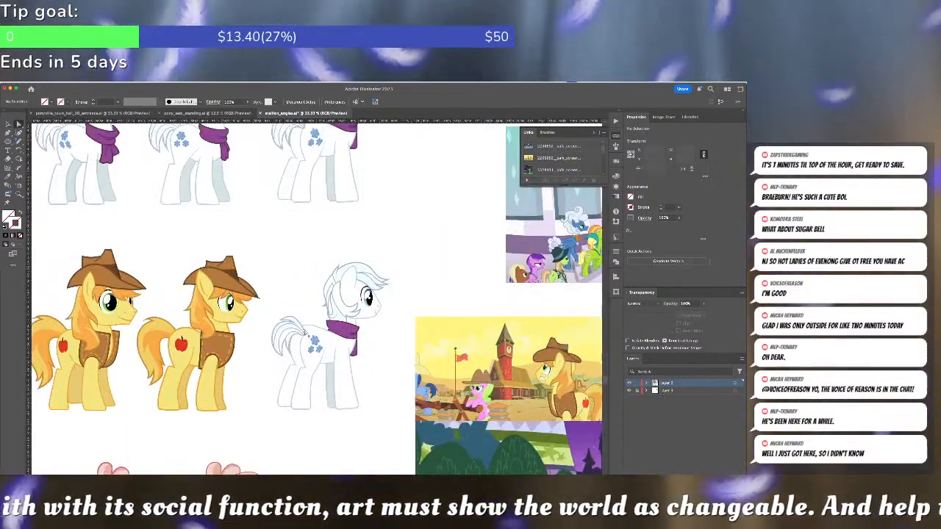
Strip the tail, cutie mark, scarf and mane from the copied white stallion, leaving the bare body
{"action": "double_click", "coordinate": [303, 332]}
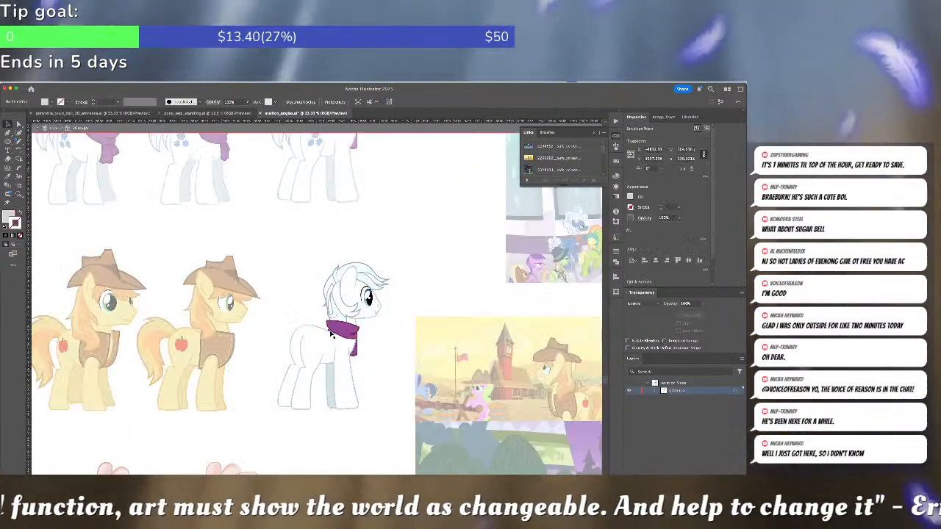
{"action": "left_click", "coordinate": [340, 331]}
{"action": "key", "text": "Delete"}
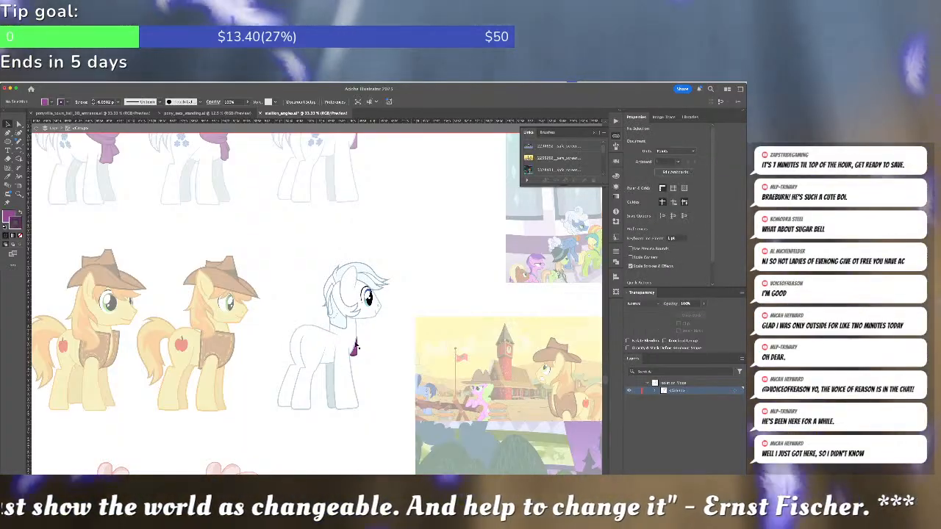
{"action": "left_click", "coordinate": [356, 354]}
{"action": "key", "text": "Delete"}
{"action": "left_click", "coordinate": [335, 315]}
{"action": "key", "text": "Delete"}
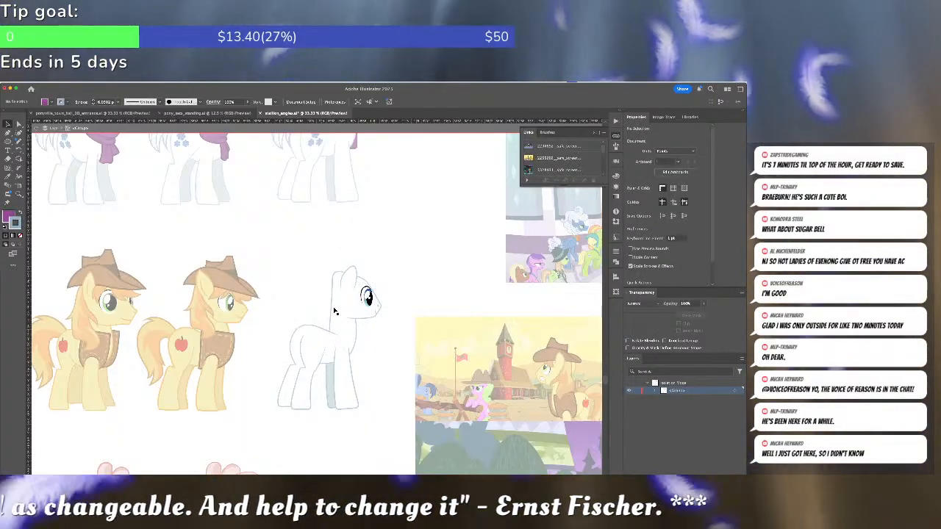
{"action": "key", "text": "Escape"}
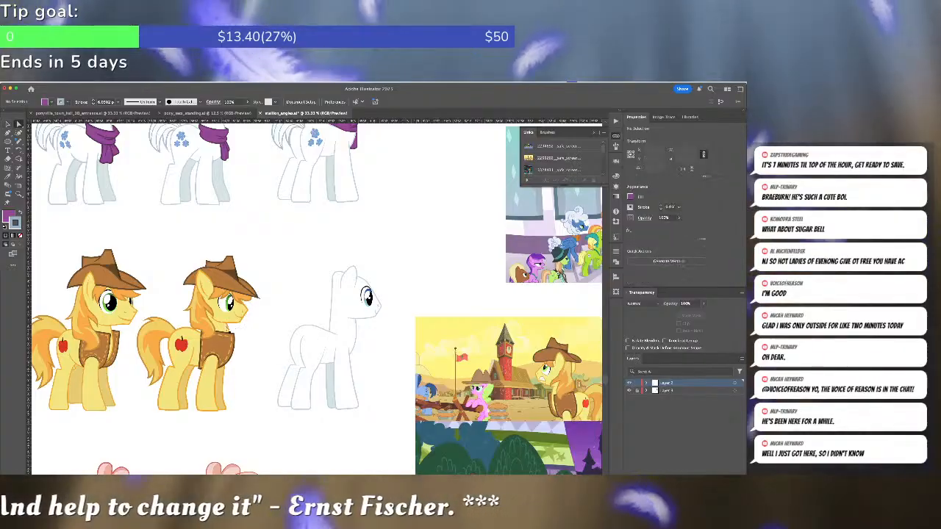
Using the hatted stallion's mane outline stroke, lay down the basic path of the lower mane locks over the yellow village reference
{"action": "left_click", "coordinate": [216, 328]}
{"action": "left_click", "coordinate": [270, 332]}
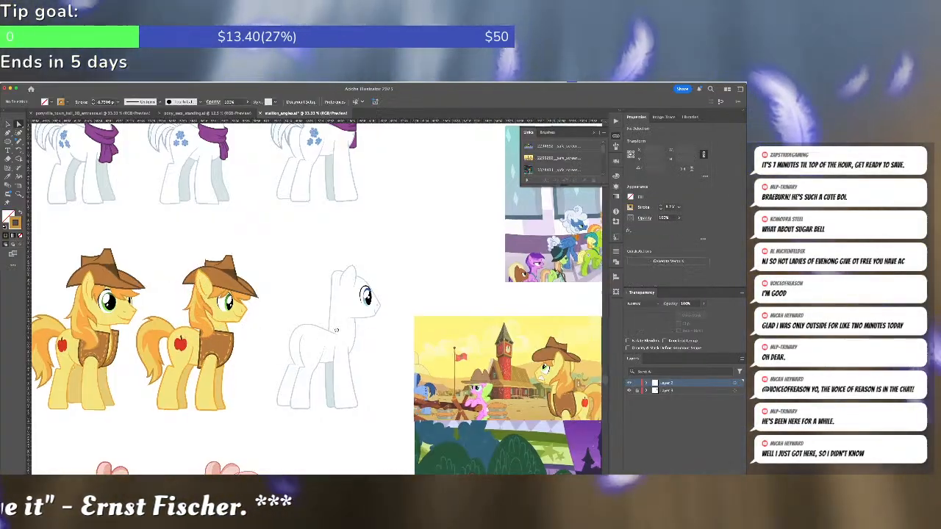
{"action": "left_click_drag", "start_coordinate": [348, 335], "coordinate": [189, 306]}
{"action": "scroll", "coordinate": [364, 318], "scroll_direction": "up", "scroll_amount": 2}
{"action": "left_click_drag", "start_coordinate": [440, 350], "coordinate": [281, 285]}
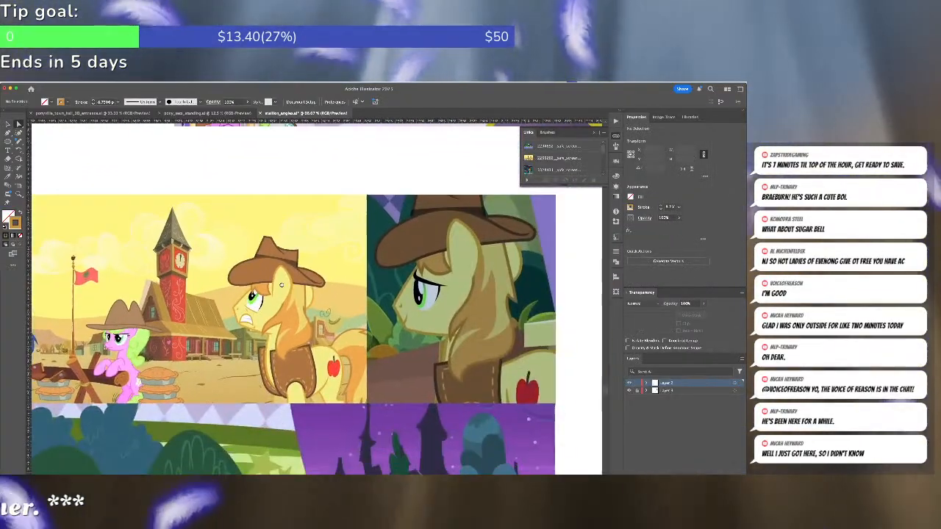
{"action": "scroll", "coordinate": [287, 296], "scroll_direction": "up", "scroll_amount": 1}
{"action": "scroll", "coordinate": [324, 284], "scroll_direction": "up", "scroll_amount": 1}
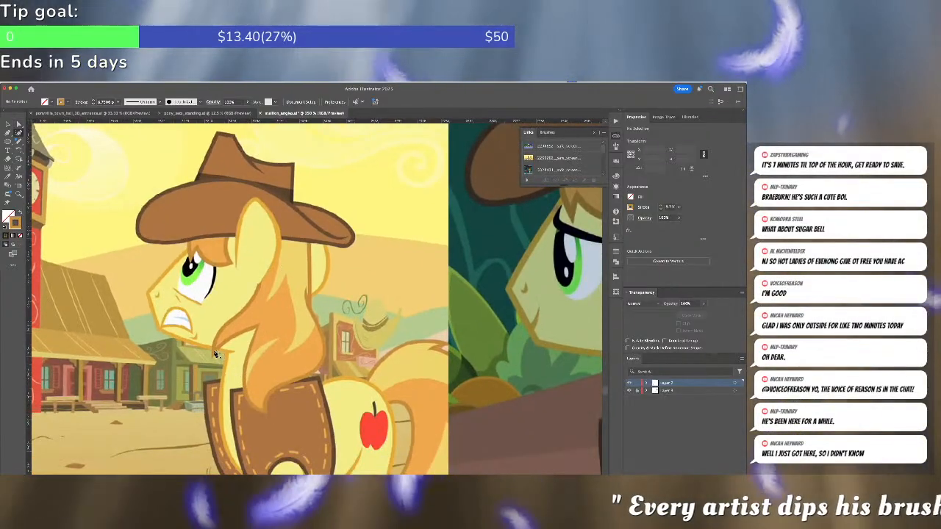
{"action": "left_click", "coordinate": [260, 335]}
{"action": "left_click", "coordinate": [263, 412]}
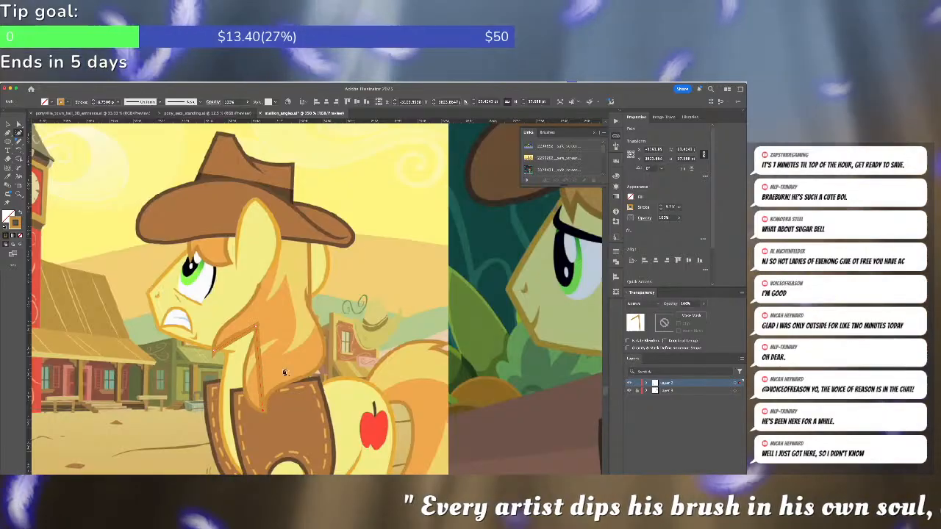
{"action": "left_click", "coordinate": [306, 293]}
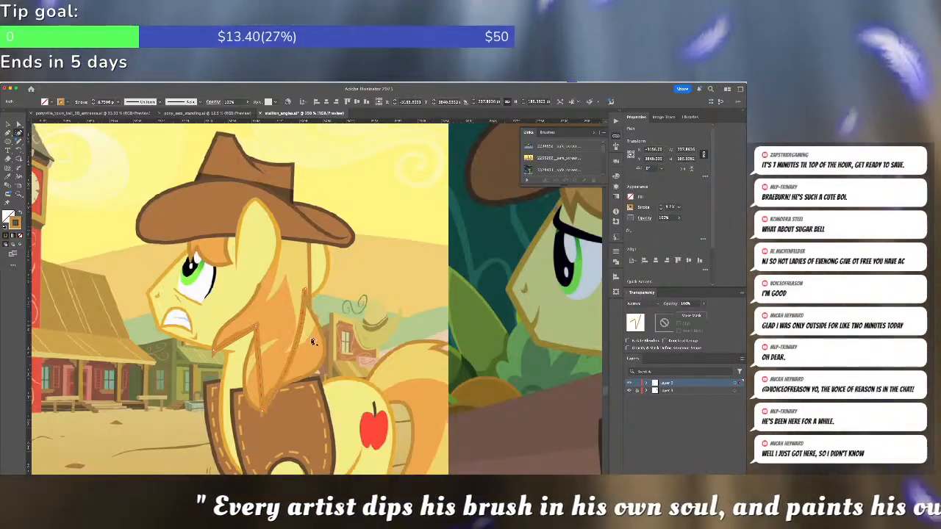
Curve the lower mane path's segments to follow the locks in the reference
{"action": "left_click_drag", "start_coordinate": [327, 366], "coordinate": [322, 360]}
{"action": "left_click_drag", "start_coordinate": [322, 313], "coordinate": [325, 339]}
{"action": "left_click_drag", "start_coordinate": [290, 397], "coordinate": [253, 403]}
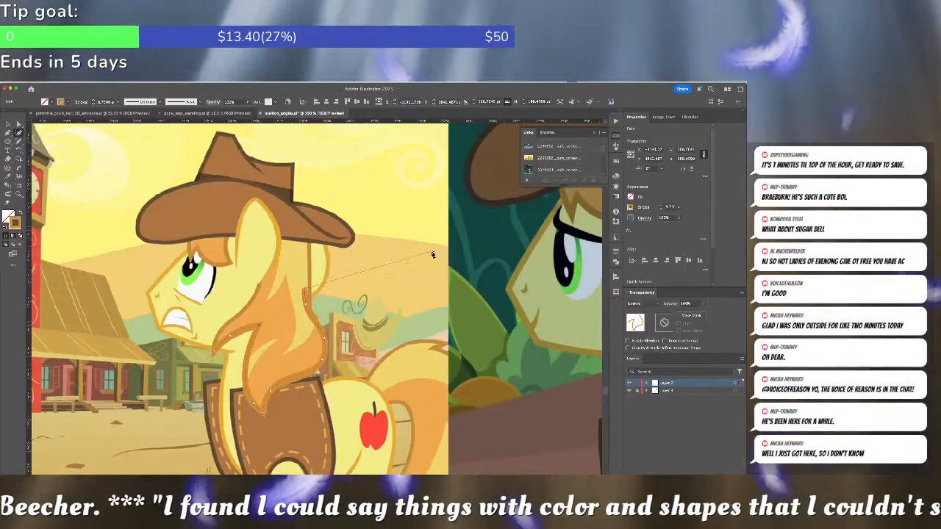
{"action": "key", "text": "super+shift+a"}
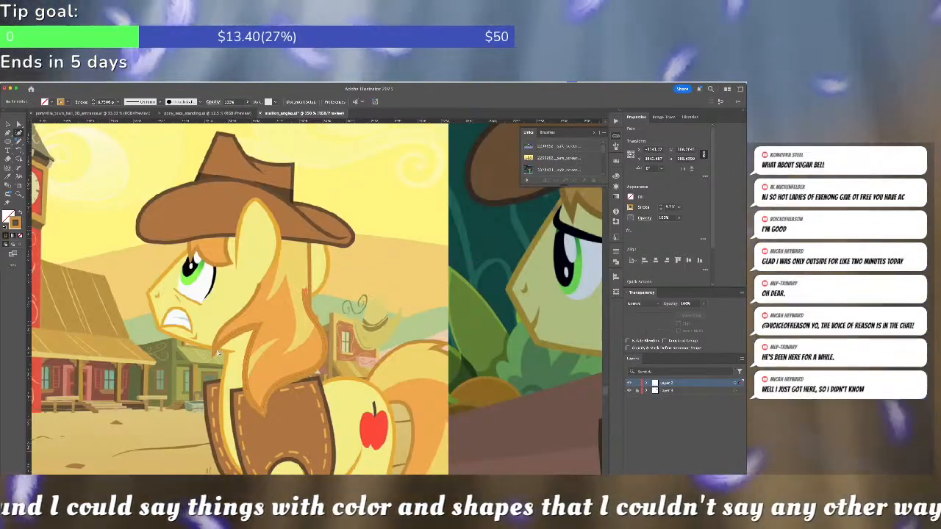
Extend the mane outline from its front tip up to the ear and bend it along the reference's front edge
{"action": "key", "text": "a"}
{"action": "left_click", "coordinate": [214, 353]}
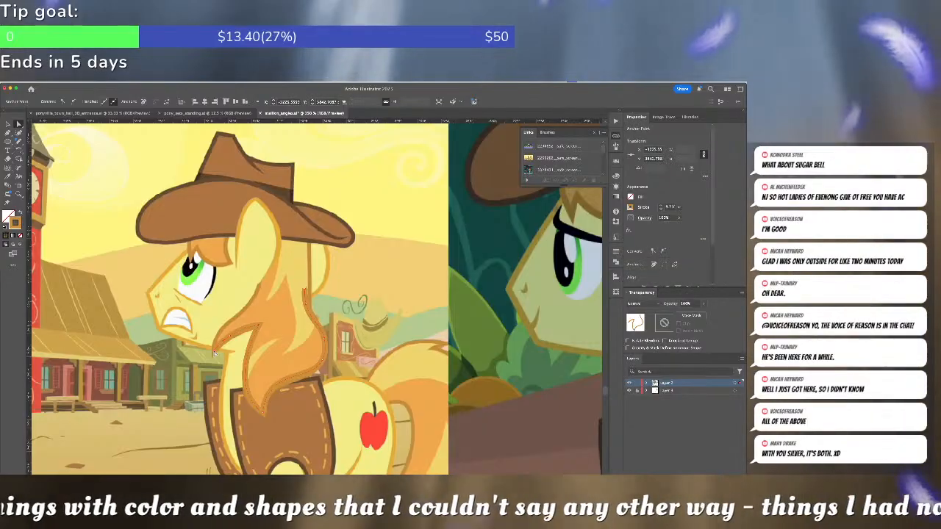
{"action": "key", "text": "p"}
{"action": "left_click", "coordinate": [213, 354]}
{"action": "left_click", "coordinate": [262, 255]}
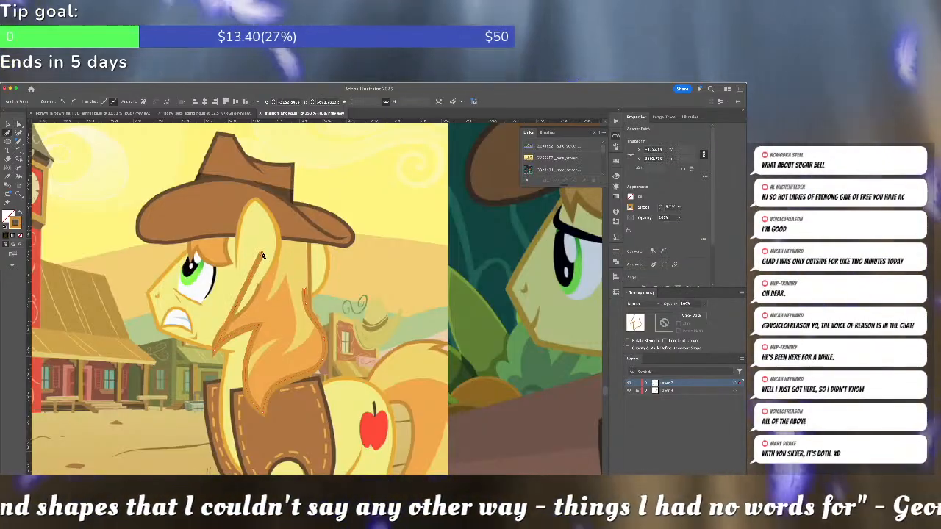
{"action": "left_click", "coordinate": [20, 131]}
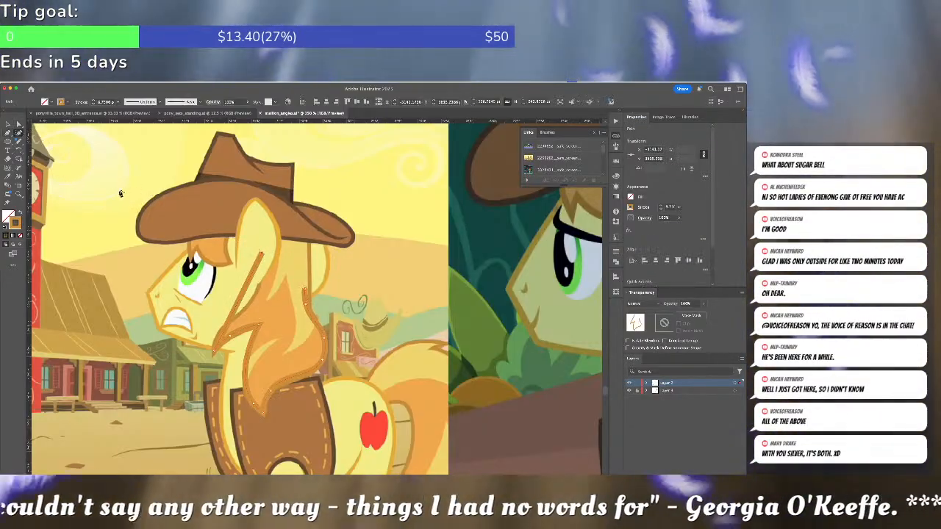
{"action": "left_click_drag", "start_coordinate": [250, 280], "coordinate": [260, 284]}
{"action": "left_click_drag", "start_coordinate": [239, 328], "coordinate": [217, 341]}
{"action": "left_click_drag", "start_coordinate": [243, 308], "coordinate": [243, 316]}
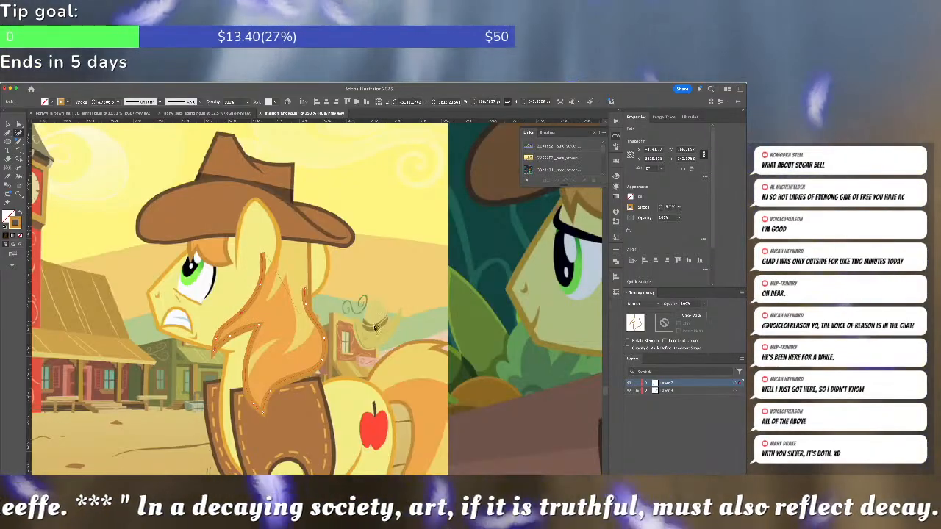
Reduce the mane outline's stroke weight and apply a width profile with tapered ends
{"action": "left_click", "coordinate": [616, 253]}
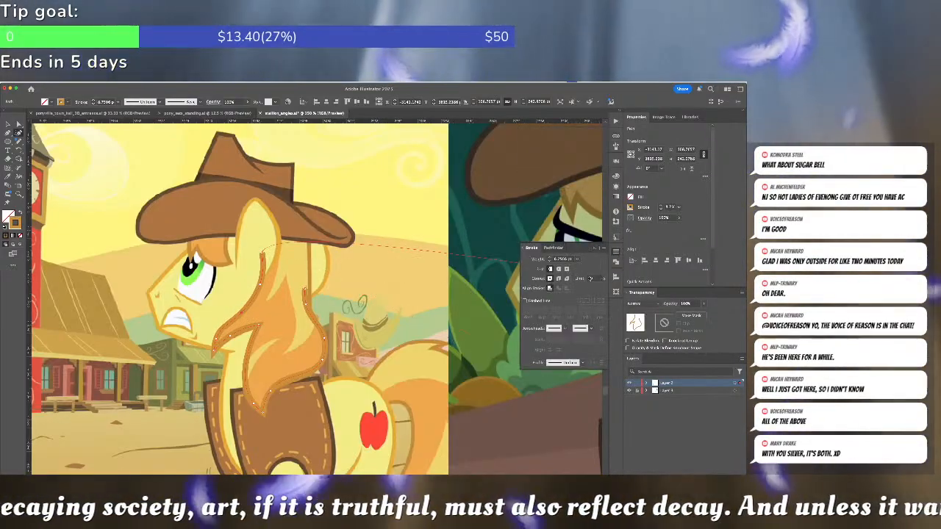
{"action": "left_click", "coordinate": [549, 261]}
{"action": "left_click", "coordinate": [550, 261]}
{"action": "left_click", "coordinate": [550, 261]}
{"action": "left_click", "coordinate": [550, 261]}
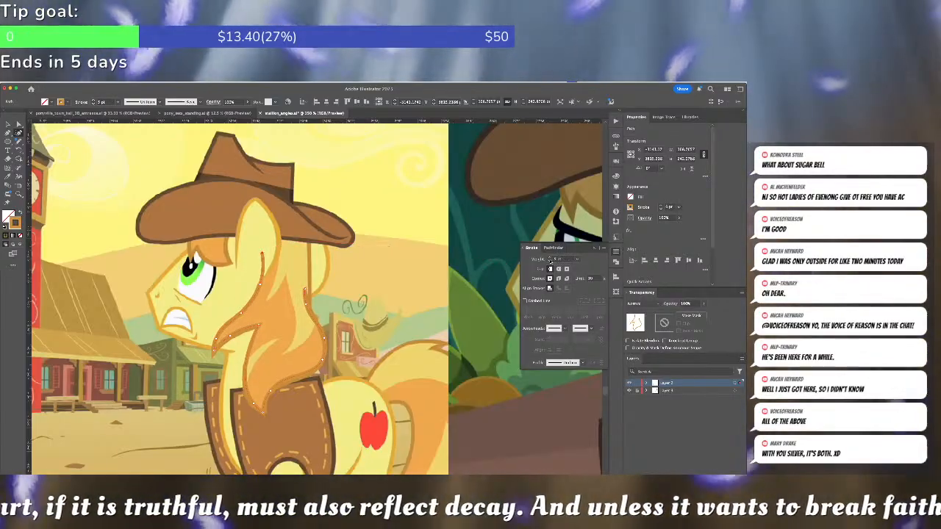
{"action": "left_click", "coordinate": [562, 363]}
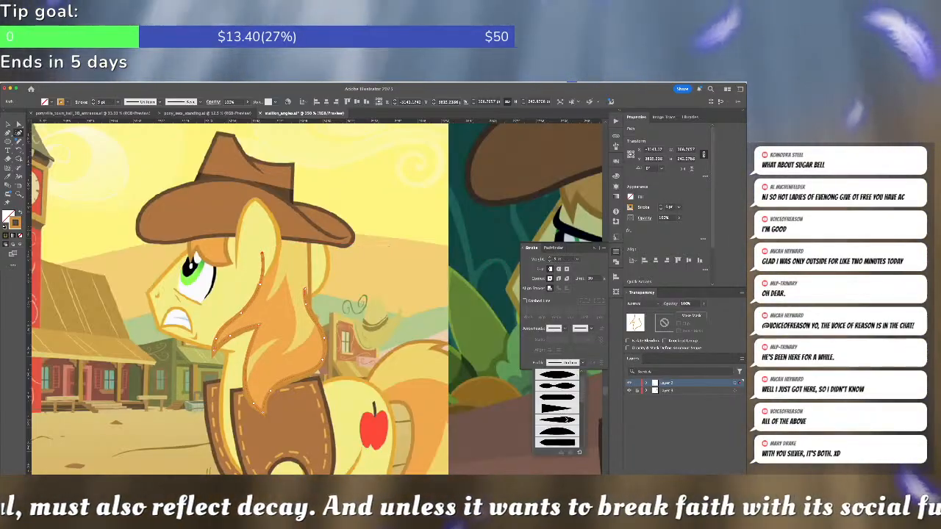
{"action": "left_click", "coordinate": [564, 409]}
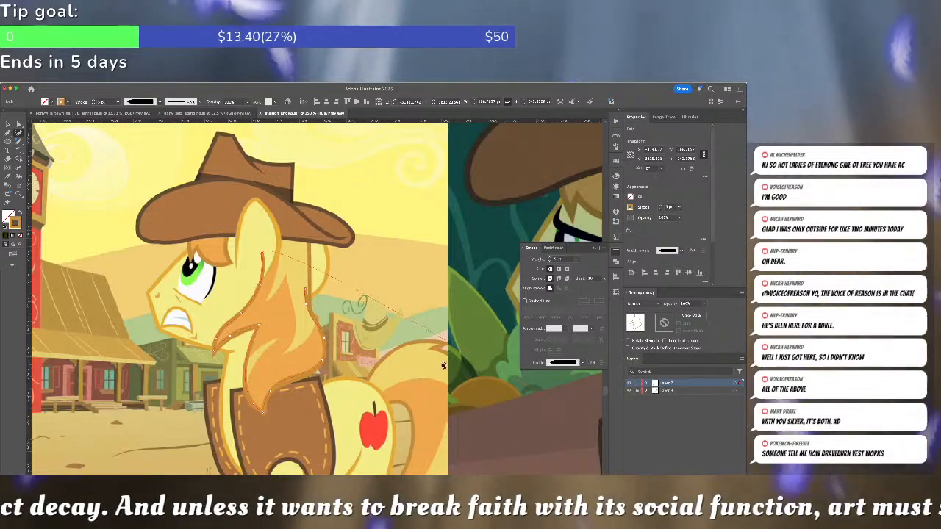
{"action": "key", "text": "ctrl+shift+a"}
Refine the anchor and curve at the back edge of the mane outline to match the reference
{"action": "scroll", "coordinate": [342, 344], "scroll_direction": "up", "scroll_amount": 1}
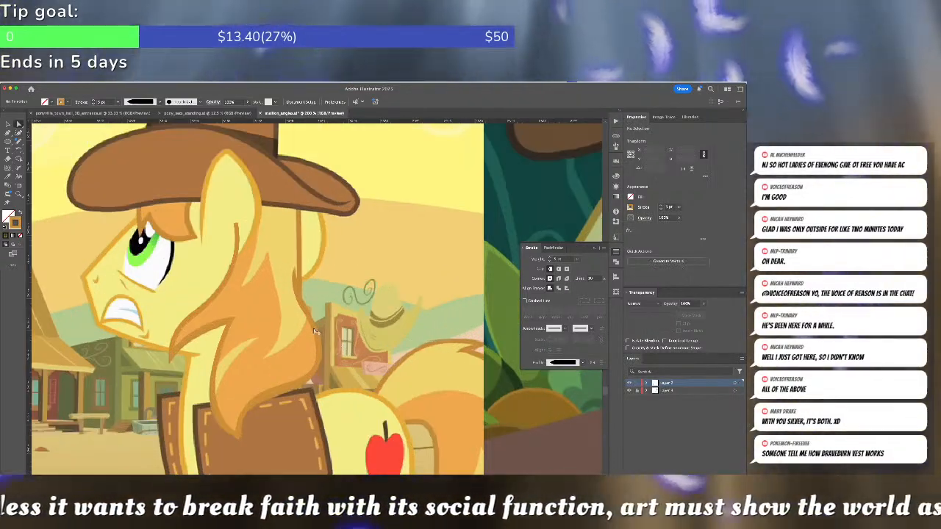
{"action": "scroll", "coordinate": [314, 328], "scroll_direction": "up", "scroll_amount": 2}
{"action": "left_click", "coordinate": [304, 309]}
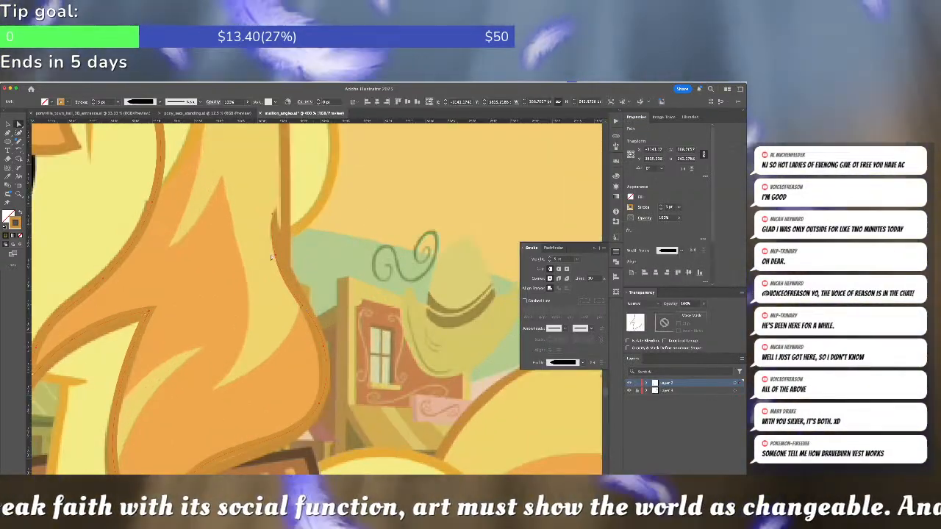
{"action": "left_click", "coordinate": [275, 257]}
{"action": "left_click_drag", "start_coordinate": [274, 215], "coordinate": [275, 216]}
{"action": "left_click", "coordinate": [291, 276]}
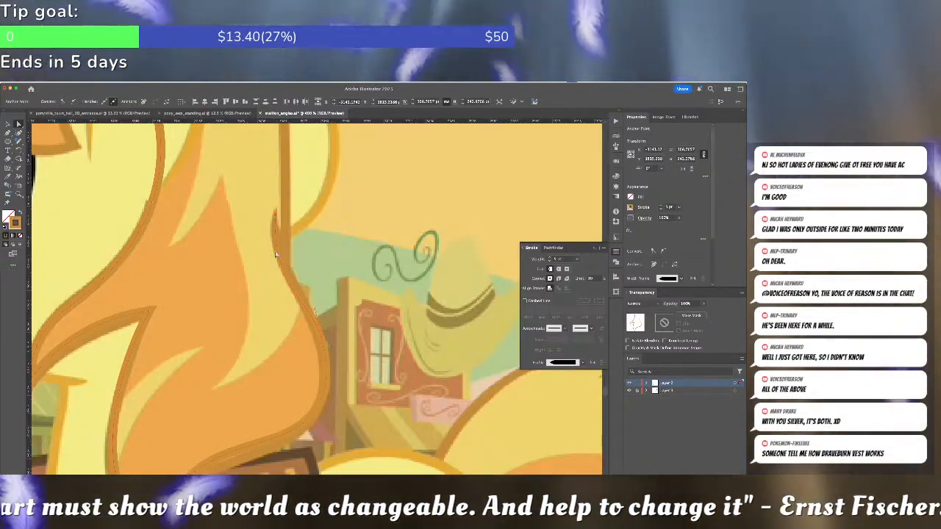
{"action": "left_click_drag", "start_coordinate": [279, 257], "coordinate": [282, 255]}
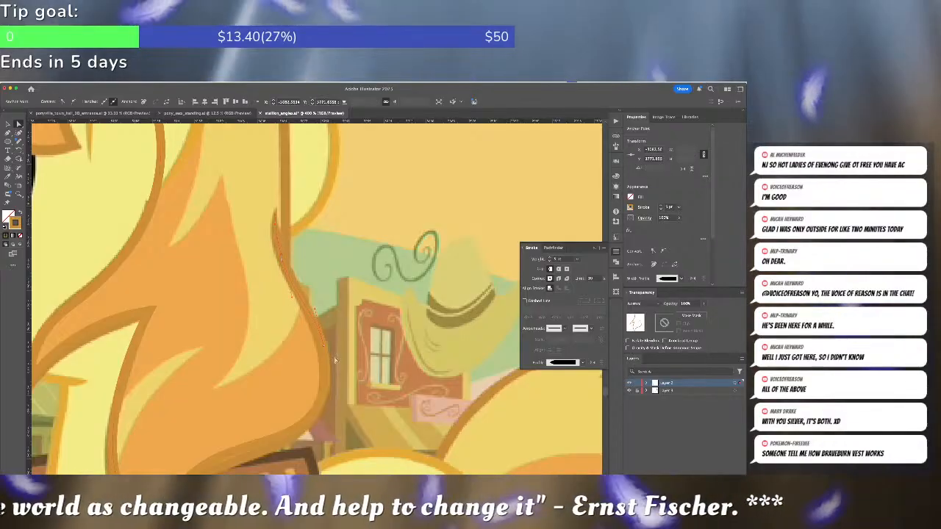
Delete the stray width points along the back edge of the mane outline
{"action": "key", "text": "shift+w"}
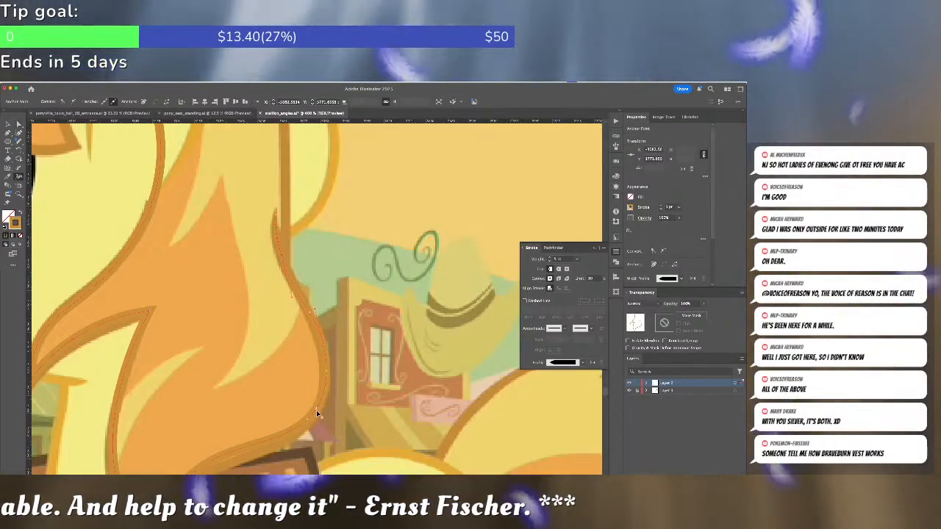
{"action": "double_click", "coordinate": [316, 410]}
{"action": "key", "text": "Return"}
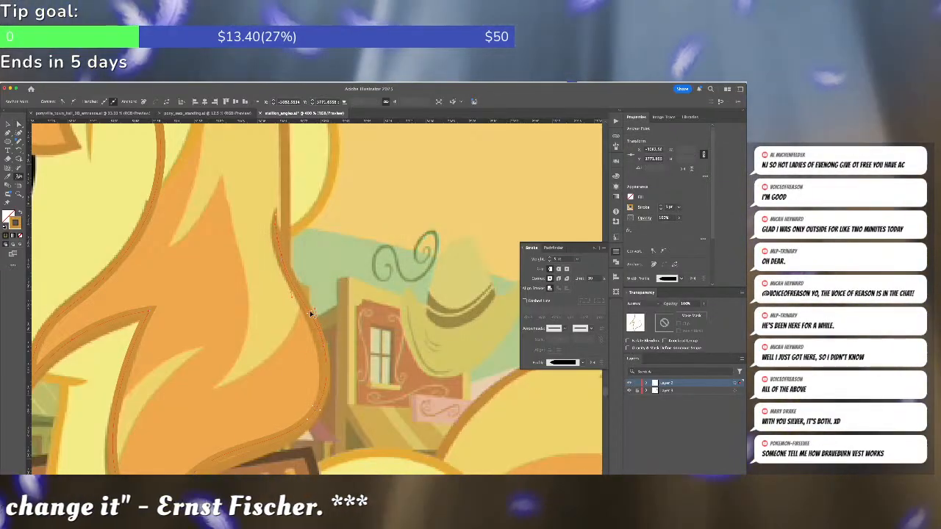
{"action": "double_click", "coordinate": [310, 314]}
{"action": "left_click", "coordinate": [335, 314]}
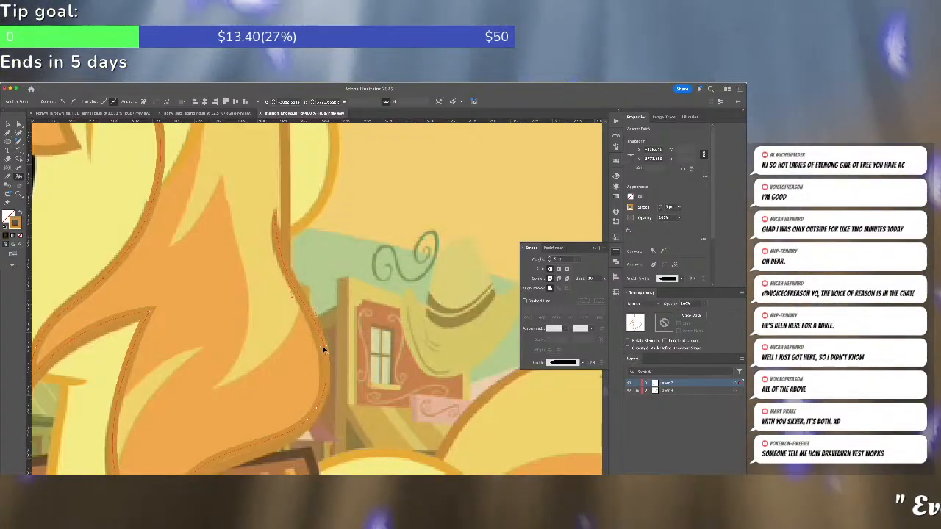
{"action": "double_click", "coordinate": [323, 349]}
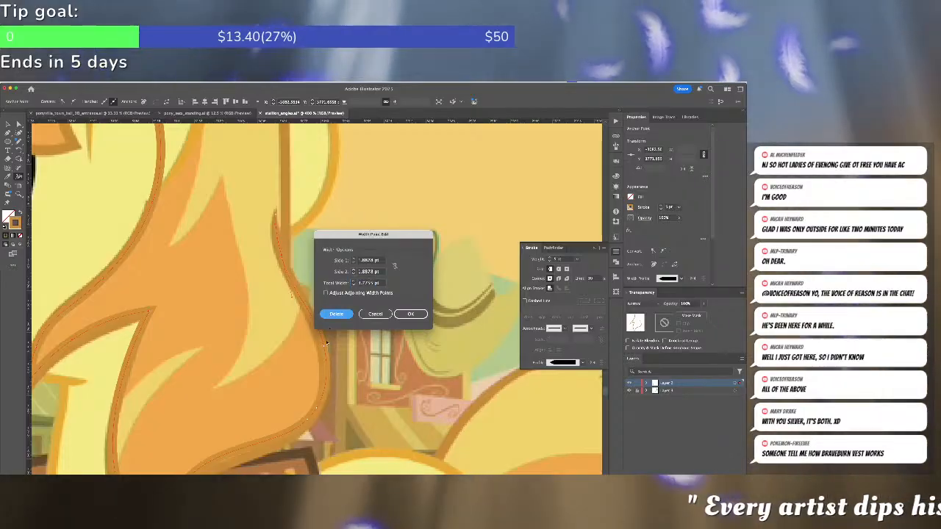
{"action": "left_click", "coordinate": [336, 313]}
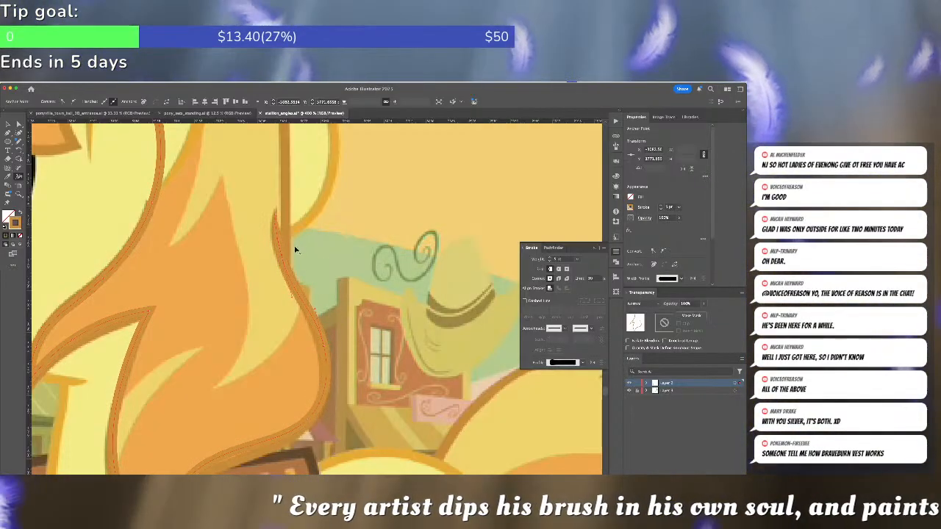
{"action": "left_click", "coordinate": [296, 248], "text": "super"}
Draw a new mane outline from the back edge of the traced mane up to the hat brim and over to the ear
{"action": "left_click_drag", "start_coordinate": [233, 252], "coordinate": [258, 293]}
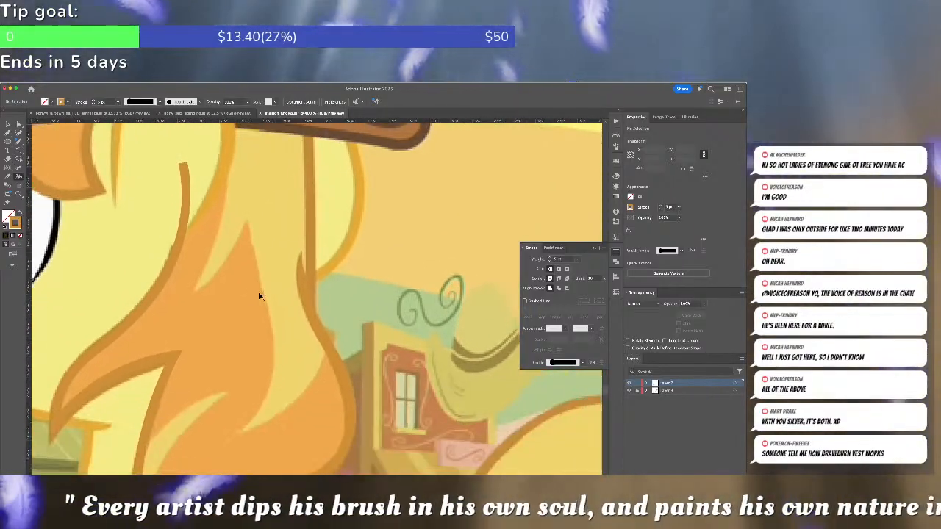
{"action": "key", "text": "super+minus"}
{"action": "key", "text": "super+minus"}
{"action": "key", "text": "super+minus"}
{"action": "key", "text": "super+equal"}
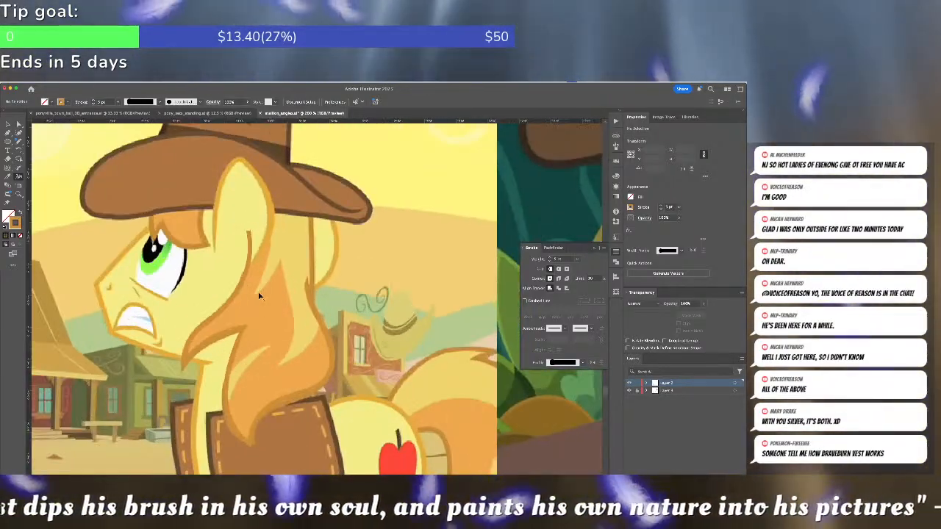
{"action": "left_click_drag", "start_coordinate": [296, 293], "coordinate": [312, 349]}
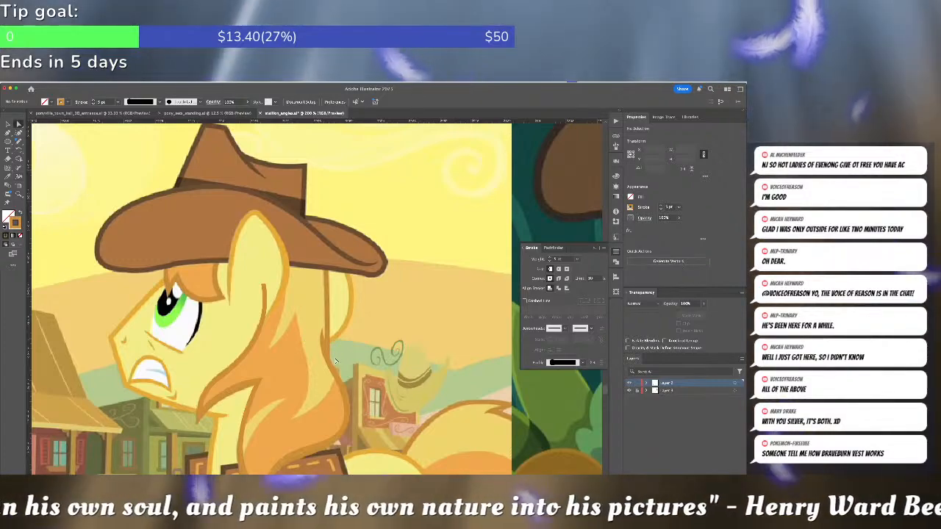
{"action": "left_click", "coordinate": [327, 365]}
{"action": "key", "text": "super+shift+a"}
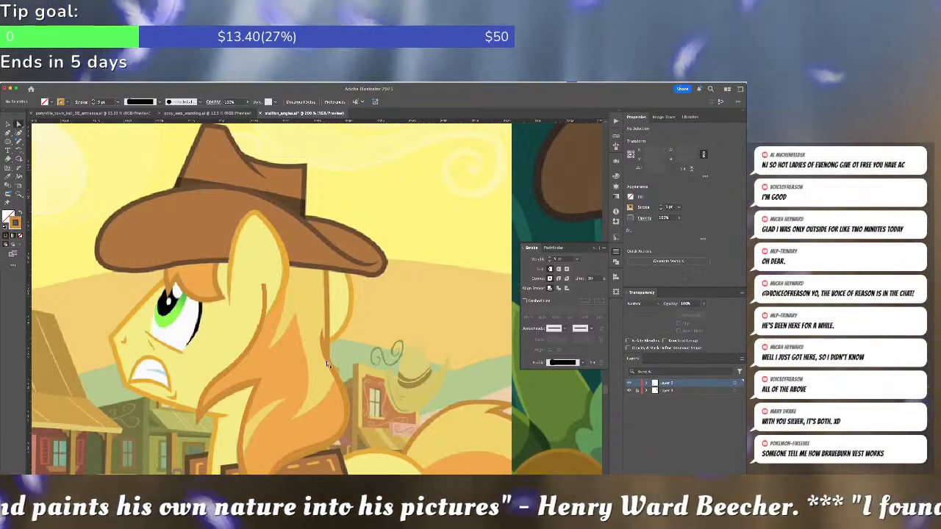
{"action": "key", "text": "p"}
{"action": "left_click", "coordinate": [328, 364]}
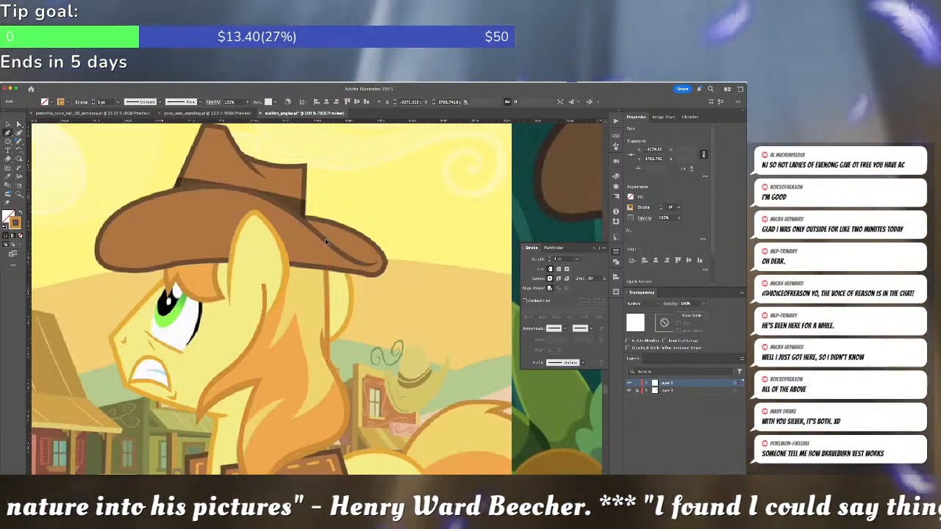
{"action": "left_click_drag", "start_coordinate": [322, 233], "coordinate": [272, 231]}
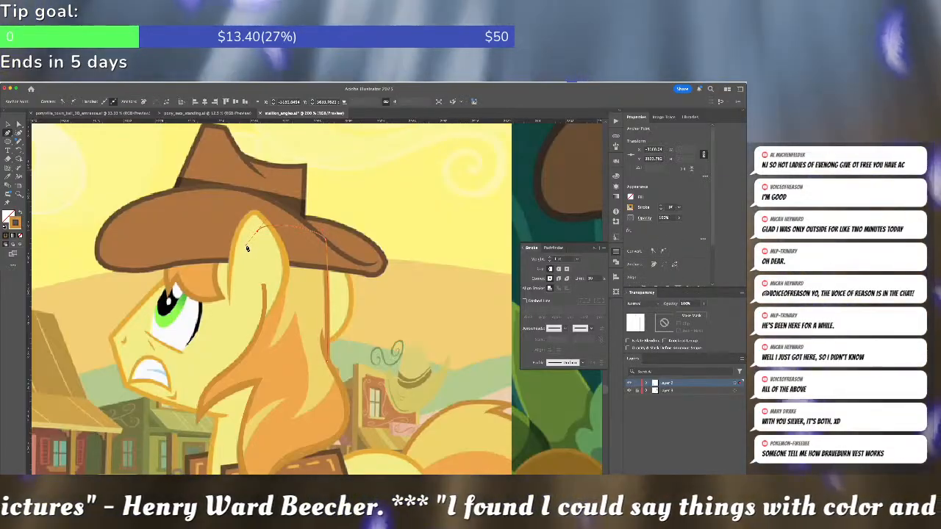
Copy the stroke appearance of the existing mane outline onto the new line behind the ear
{"action": "key", "text": "i"}
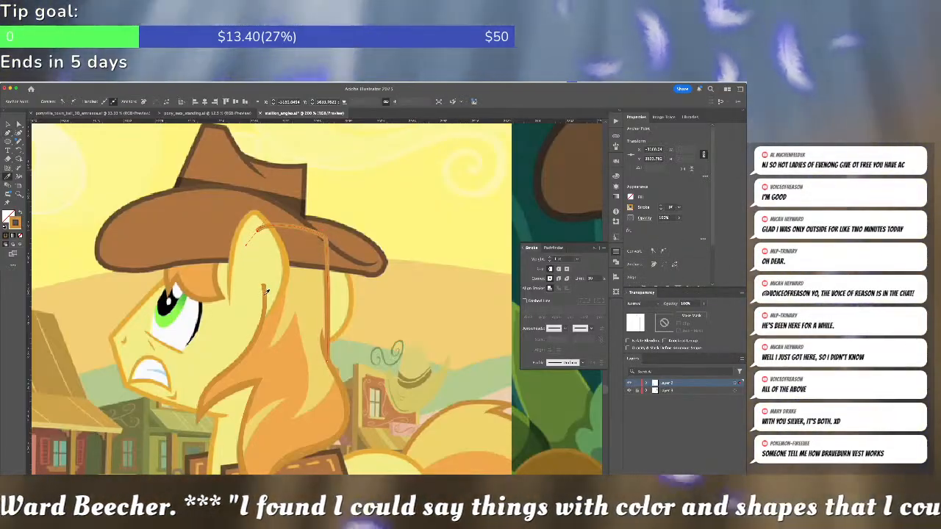
{"action": "left_click", "coordinate": [266, 291]}
{"action": "key", "text": "ctrl+shift+a"}
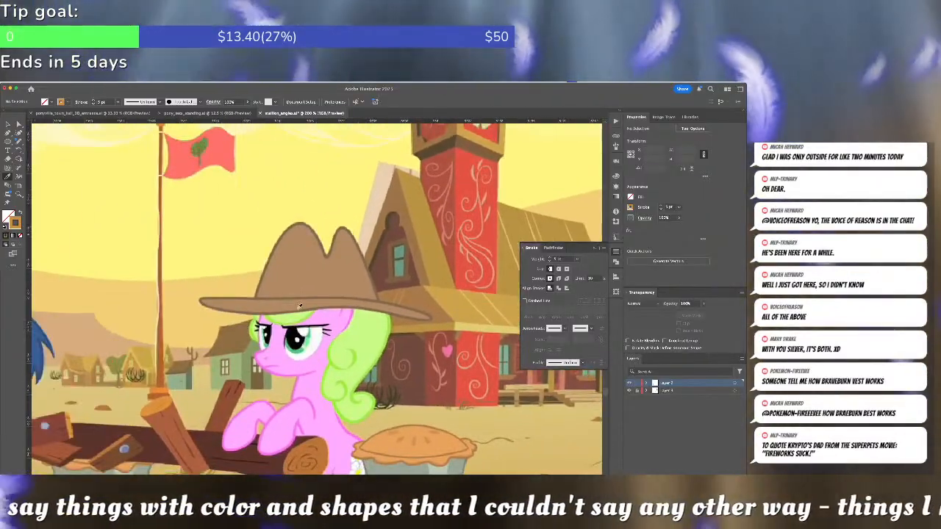
Sample the light mane colour, with no stroke, from the finished side-view stallion
{"action": "scroll", "coordinate": [297, 311], "scroll_direction": "down", "scroll_amount": 4}
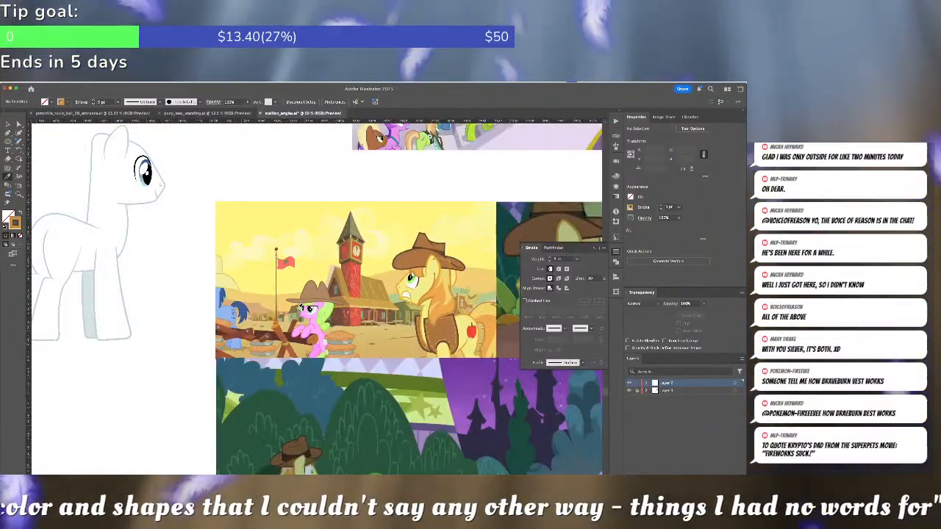
{"action": "scroll", "coordinate": [230, 251], "scroll_direction": "left", "scroll_amount": 5}
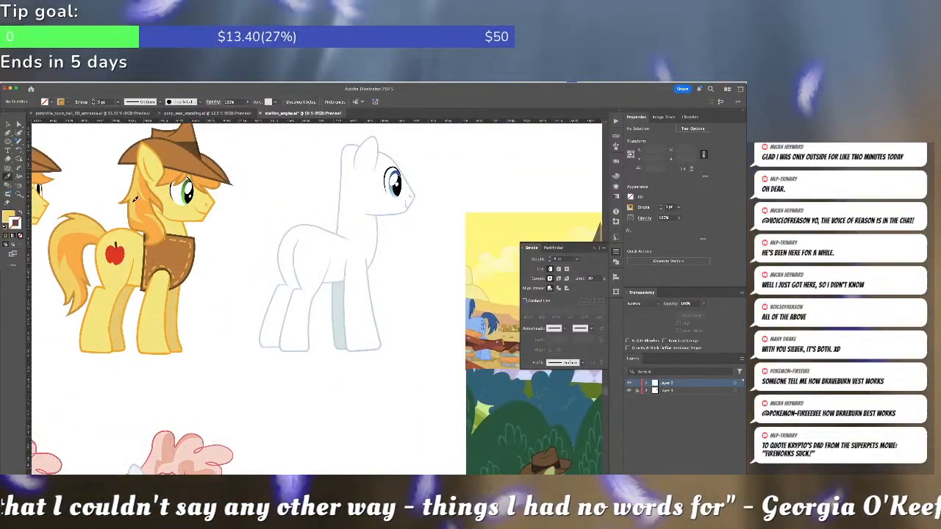
{"action": "scroll", "coordinate": [227, 221], "scroll_direction": "right", "scroll_amount": 8}
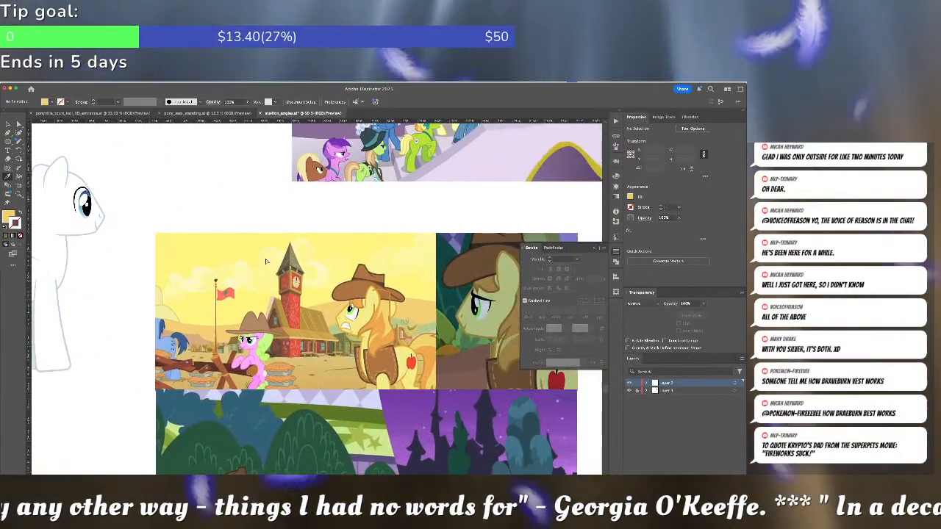
Examine the stallion's mane, hat and vest in the embedded reference images
{"action": "key", "text": "v"}
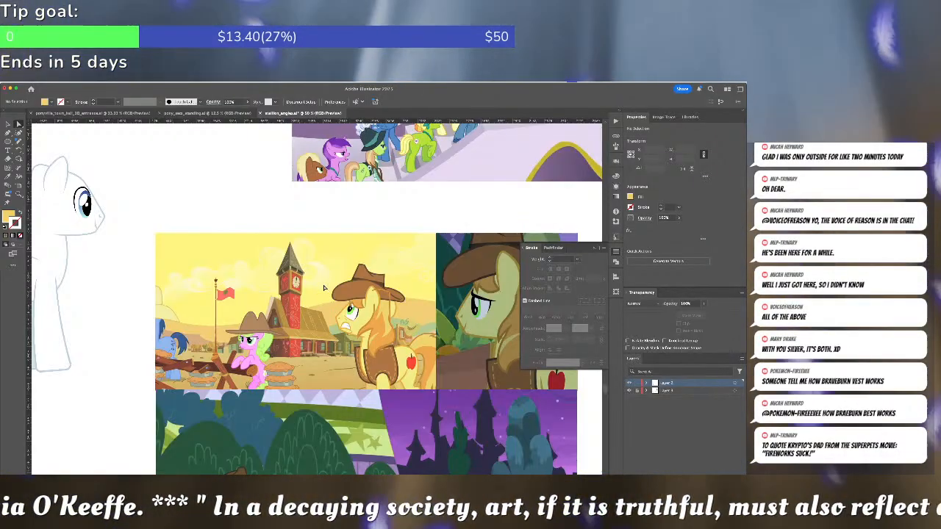
{"action": "scroll", "coordinate": [323, 287], "scroll_direction": "up", "scroll_amount": 3}
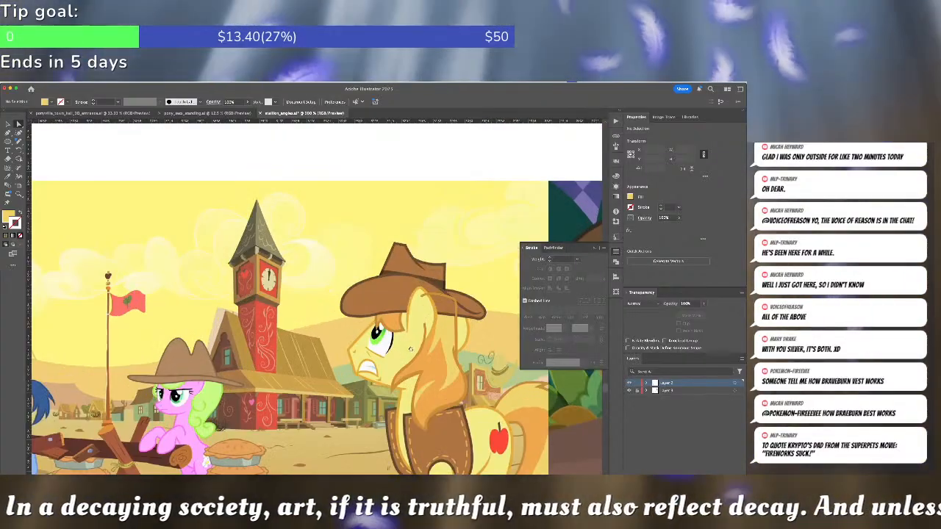
{"action": "left_click_drag", "start_coordinate": [411, 349], "coordinate": [294, 251]}
{"action": "left_click_drag", "start_coordinate": [355, 272], "coordinate": [124, 121]}
{"action": "left_click_drag", "start_coordinate": [59, 390], "coordinate": [348, 215]}
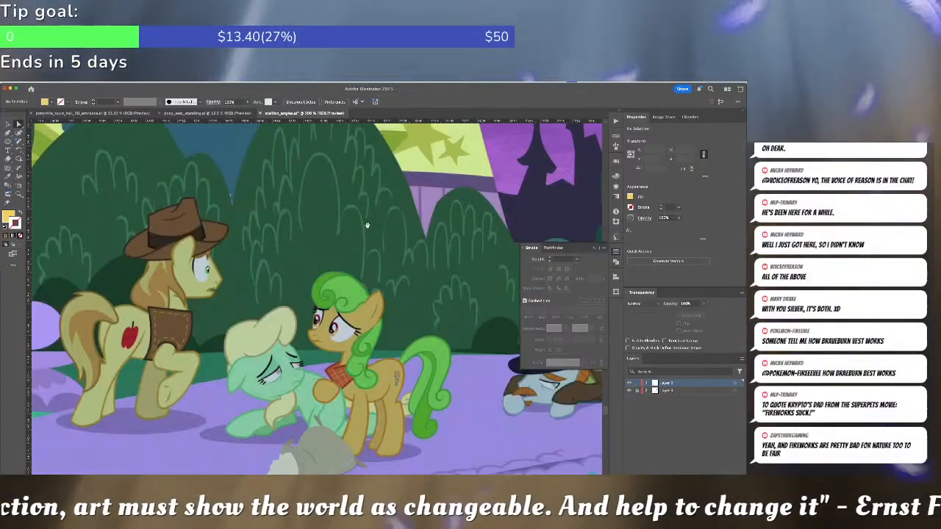
{"action": "left_click_drag", "start_coordinate": [367, 227], "coordinate": [200, 323]}
{"action": "left_click_drag", "start_coordinate": [327, 156], "coordinate": [137, 361]}
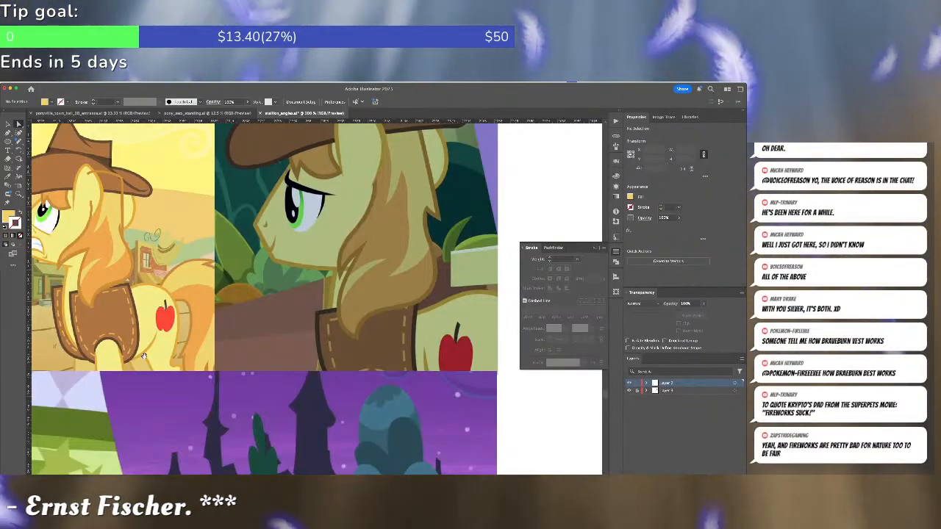
{"action": "left_click_drag", "start_coordinate": [151, 334], "coordinate": [233, 396]}
{"action": "left_click_drag", "start_coordinate": [220, 314], "coordinate": [291, 355]}
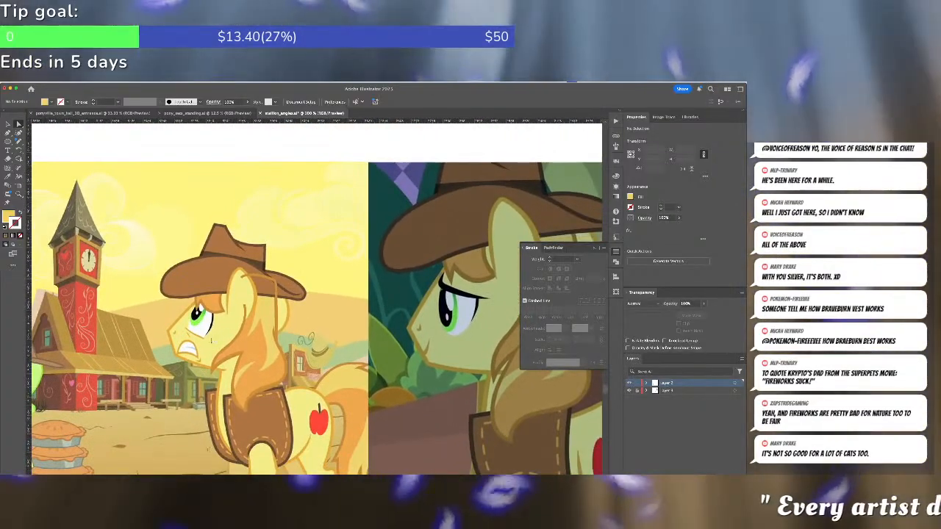
Draw a closed, straight-sided light fill shape over the upper mane, with two pointed tips running down into the darker hair
{"action": "scroll", "coordinate": [156, 346], "scroll_direction": "up", "scroll_amount": 3}
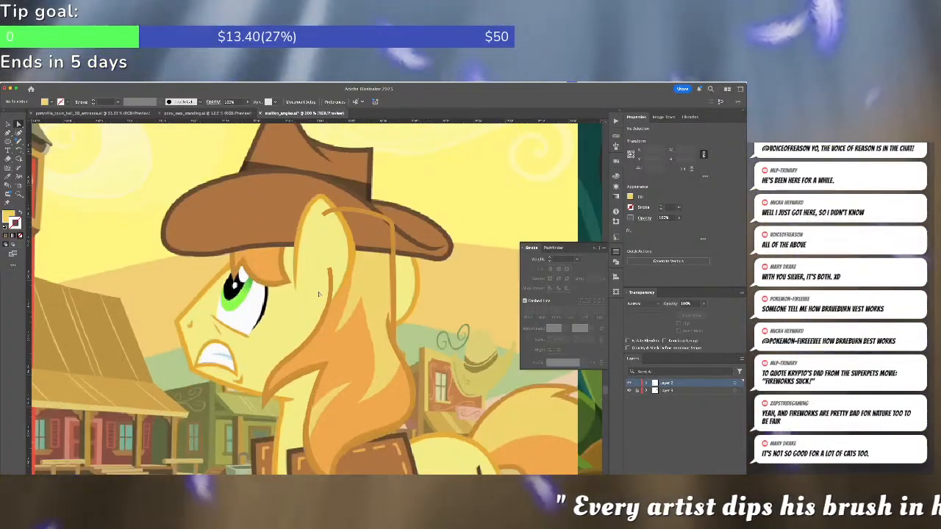
{"action": "key", "text": "p"}
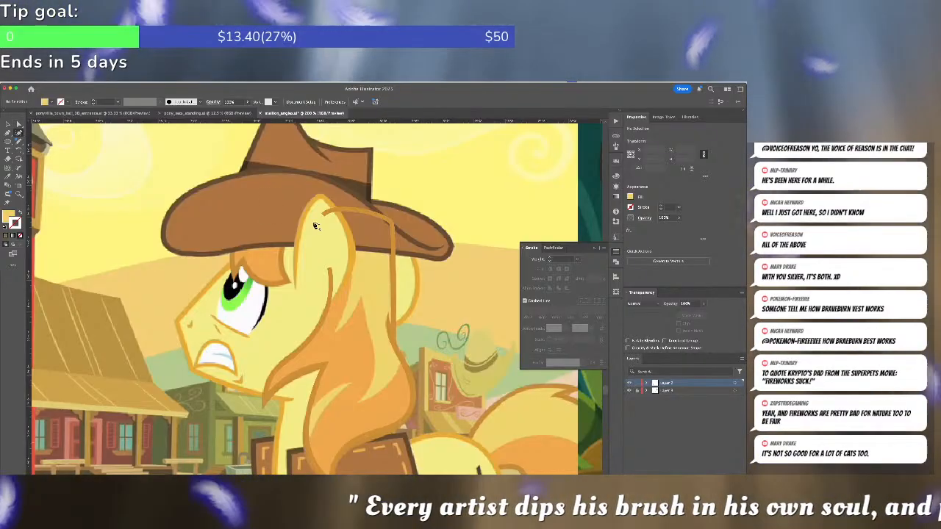
{"action": "left_click", "coordinate": [337, 239]}
{"action": "left_click", "coordinate": [335, 330]}
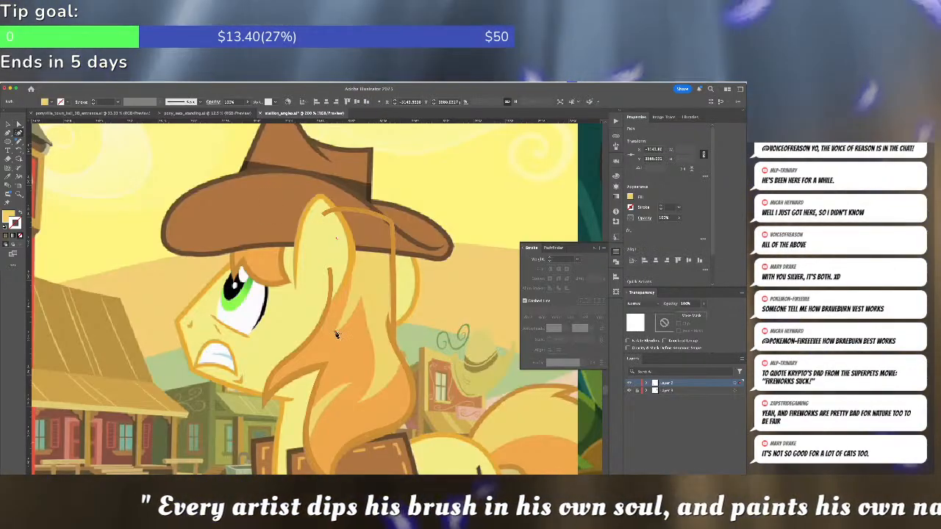
{"action": "left_click", "coordinate": [360, 297]}
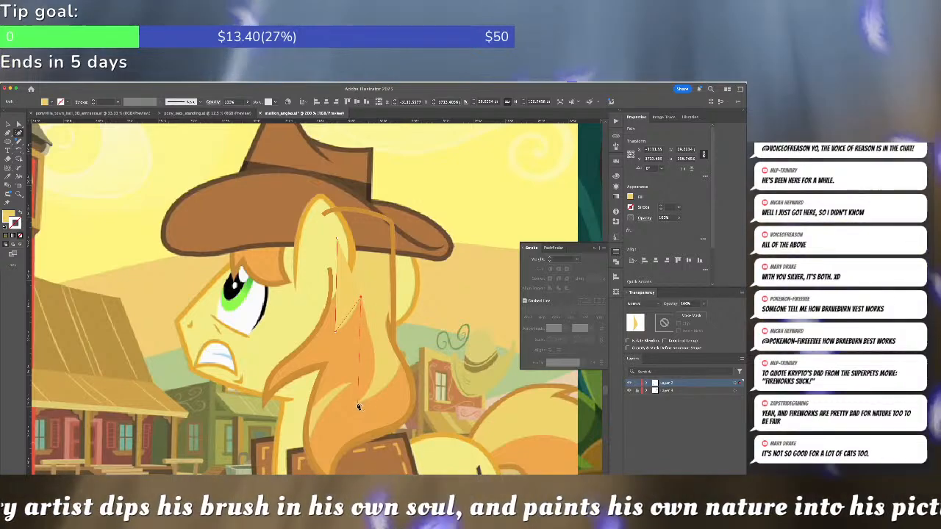
{"action": "left_click", "coordinate": [358, 401]}
{"action": "left_click", "coordinate": [392, 365]}
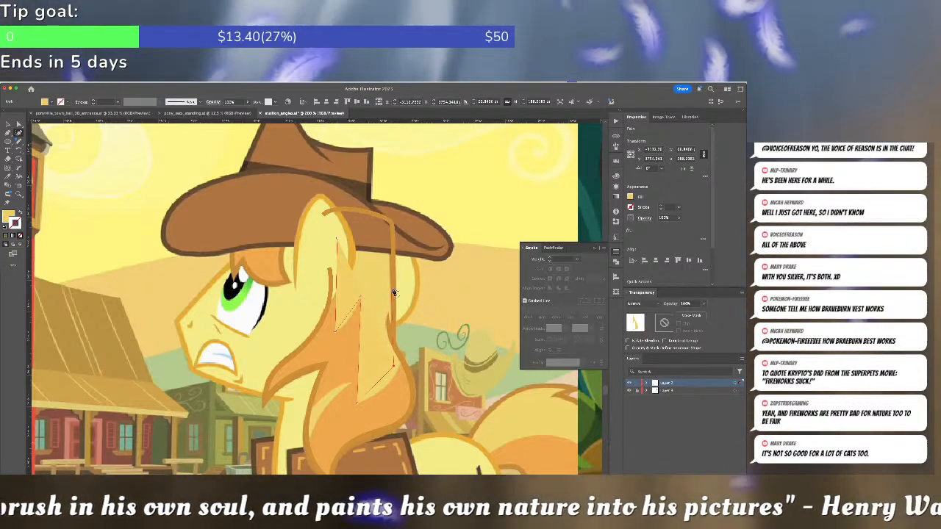
{"action": "left_click", "coordinate": [388, 287]}
{"action": "left_click", "coordinate": [369, 235]}
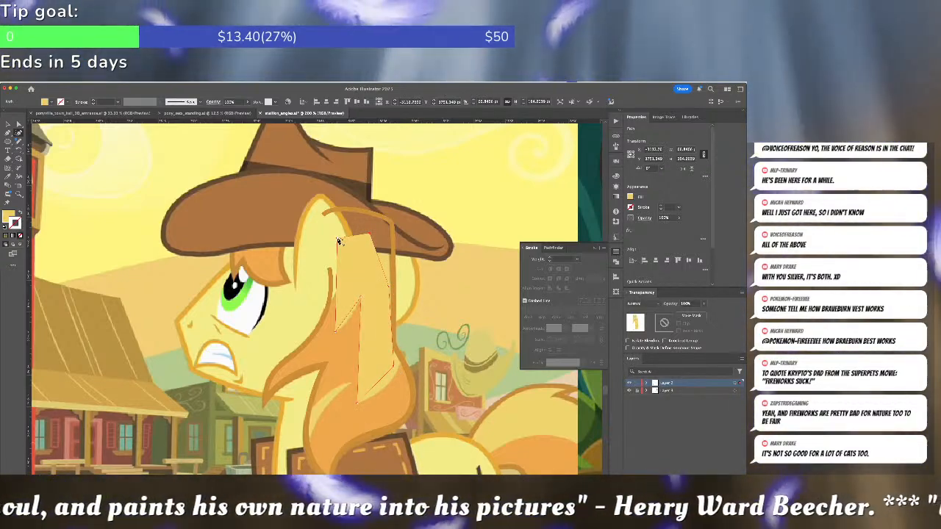
{"action": "left_click", "coordinate": [337, 239]}
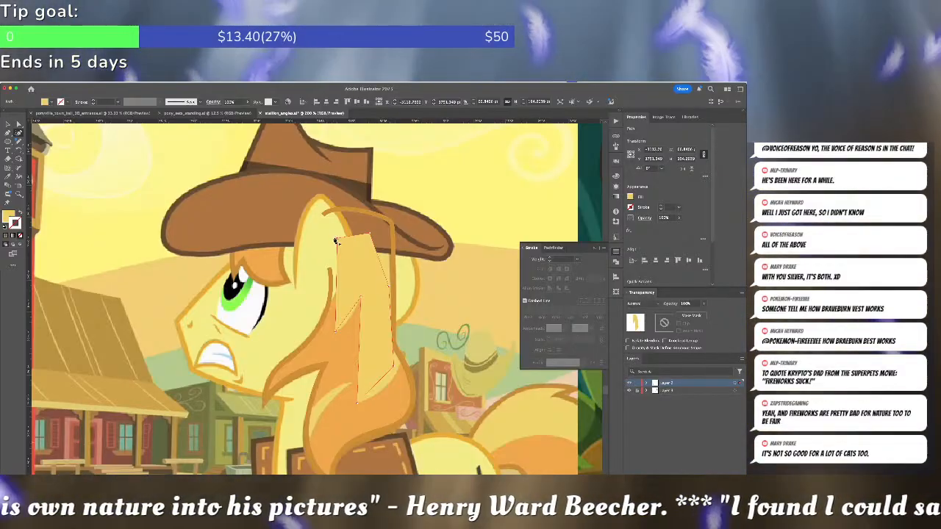
Move the fill shape's upper anchors onto the mane outline and bend its edges along the ear, hair strands and back edge
{"action": "left_click_drag", "start_coordinate": [336, 239], "coordinate": [326, 213]}
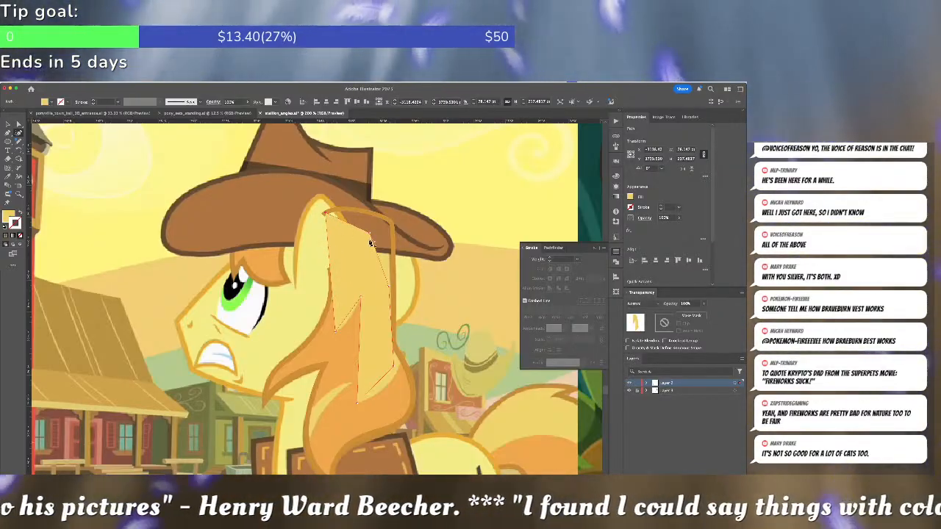
{"action": "left_click_drag", "start_coordinate": [370, 236], "coordinate": [393, 222]}
{"action": "left_click_drag", "start_coordinate": [389, 286], "coordinate": [393, 288]}
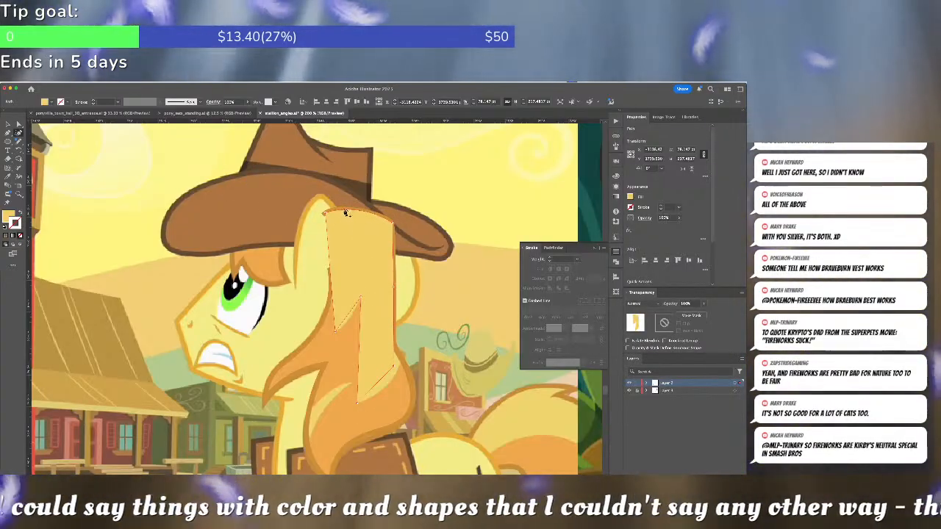
{"action": "left_click_drag", "start_coordinate": [326, 265], "coordinate": [348, 257]}
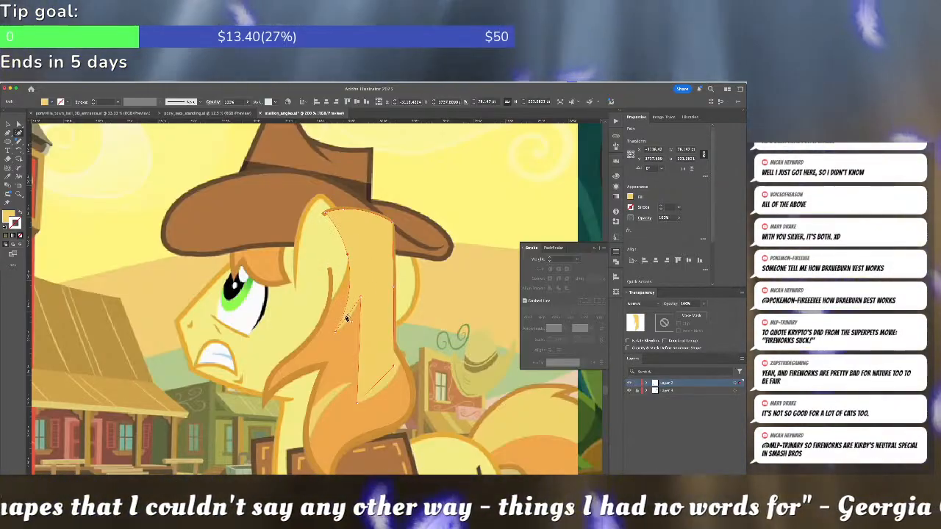
{"action": "left_click_drag", "start_coordinate": [348, 318], "coordinate": [367, 328]}
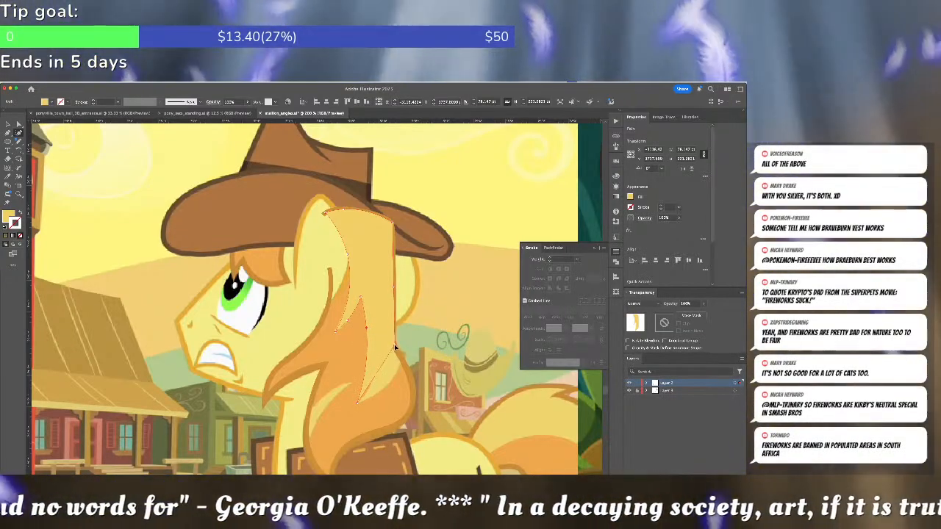
{"action": "left_click_drag", "start_coordinate": [390, 354], "coordinate": [376, 368]}
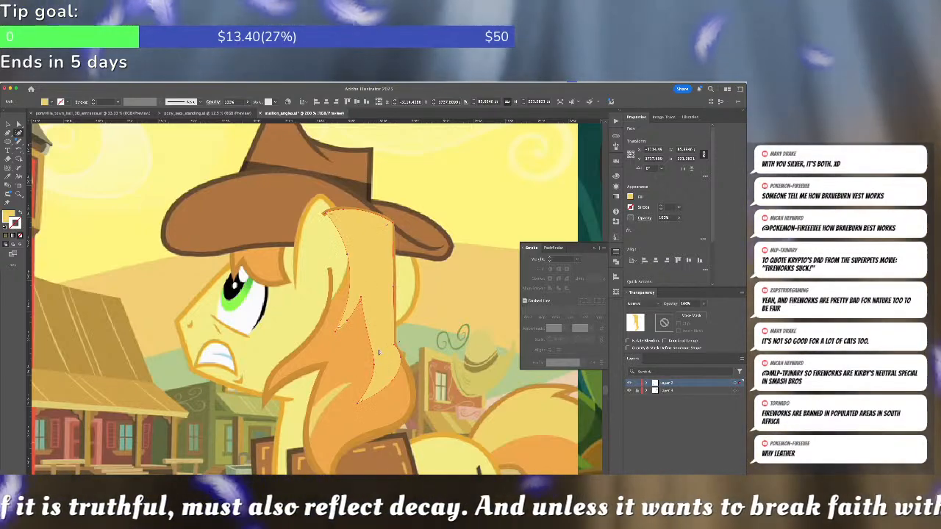
Bring the traced mane outline in front of the light fill shape
{"action": "key", "text": "super+shift+a"}
{"action": "key", "text": "v"}
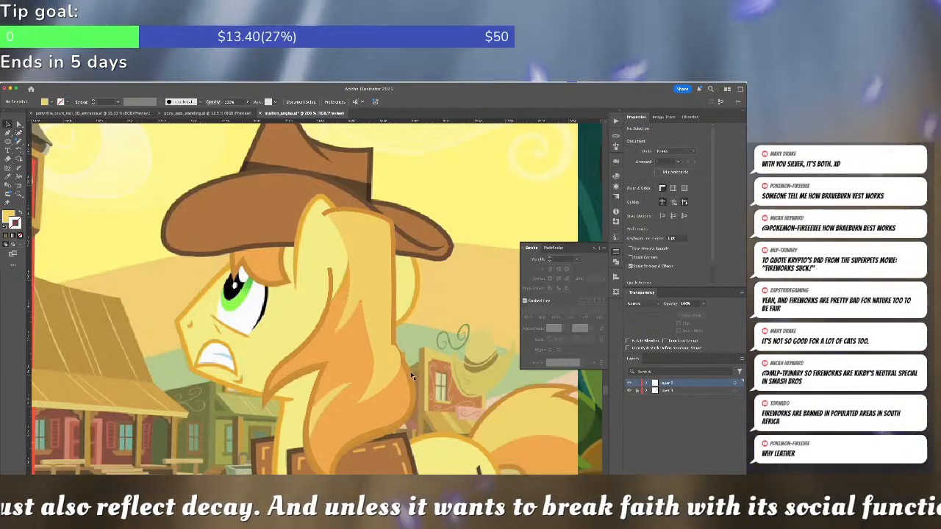
{"action": "left_click", "coordinate": [410, 373]}
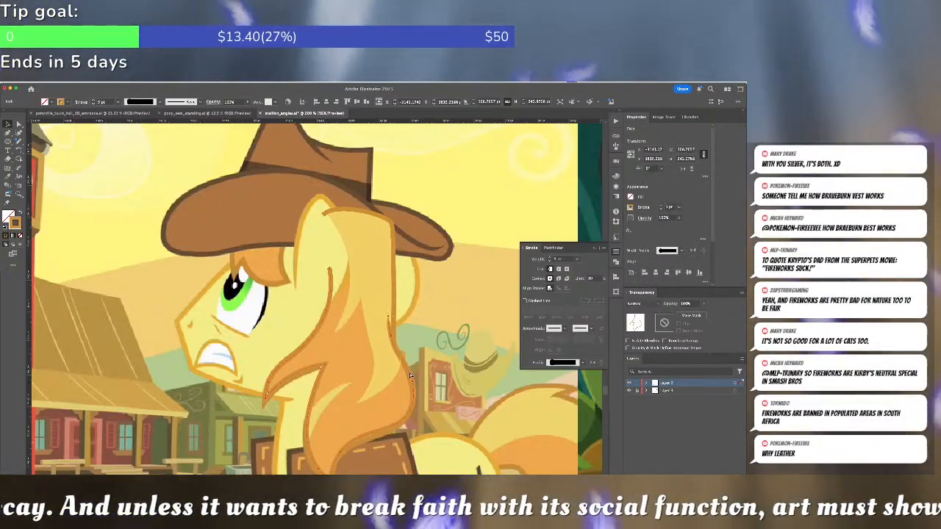
{"action": "key", "text": "super+shift+a"}
{"action": "left_click", "coordinate": [386, 372]}
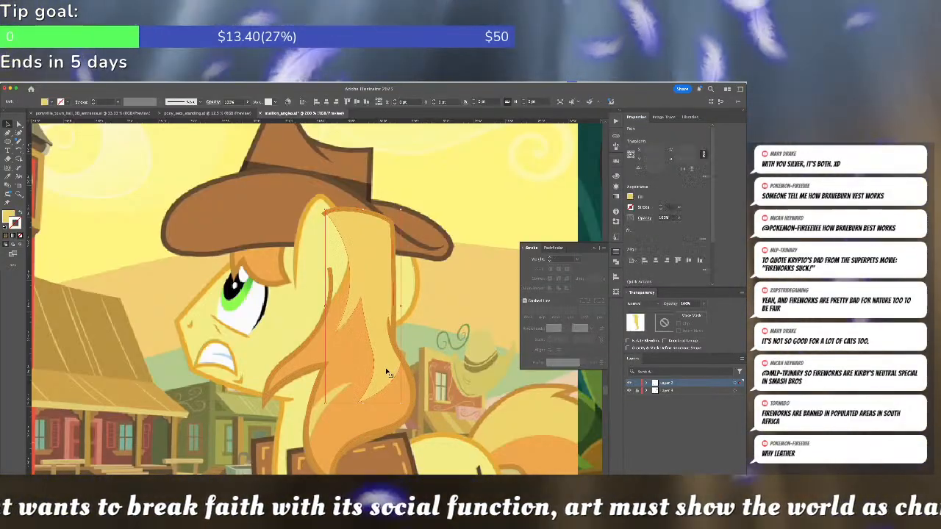
{"action": "key", "text": "super+shift+a"}
Draw a narrow, closed light fill shape on the lower mane, running from the hair's front edge above the vest up to a pointed tip
{"action": "scroll", "coordinate": [382, 328], "scroll_direction": "down", "scroll_amount": 3}
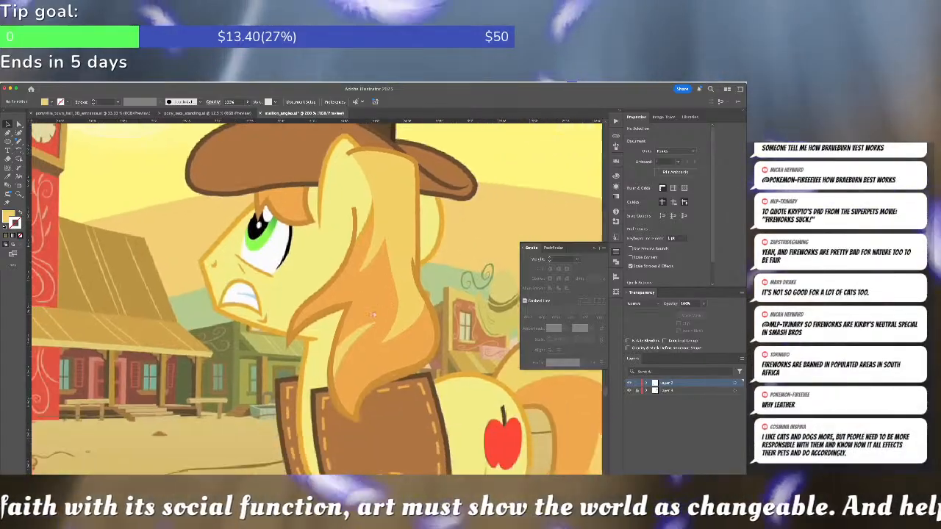
{"action": "key", "text": "p"}
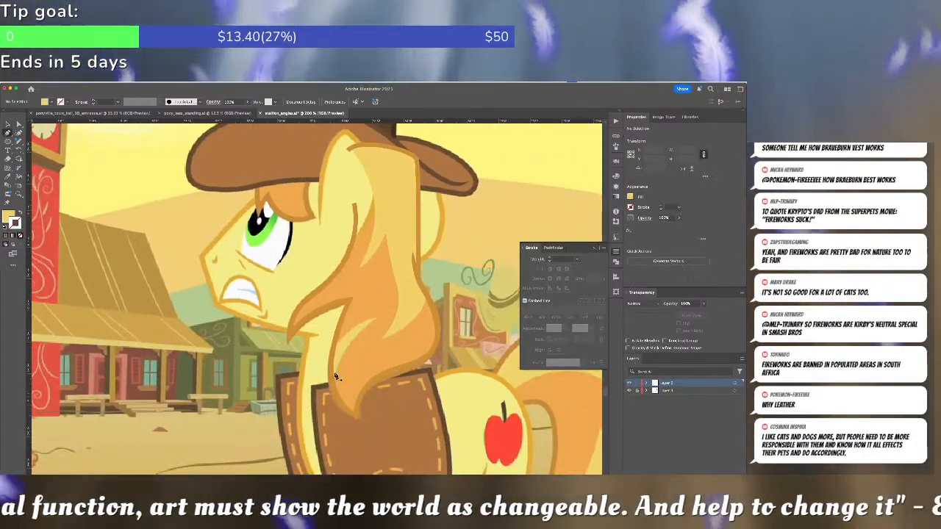
{"action": "left_click", "coordinate": [332, 380]}
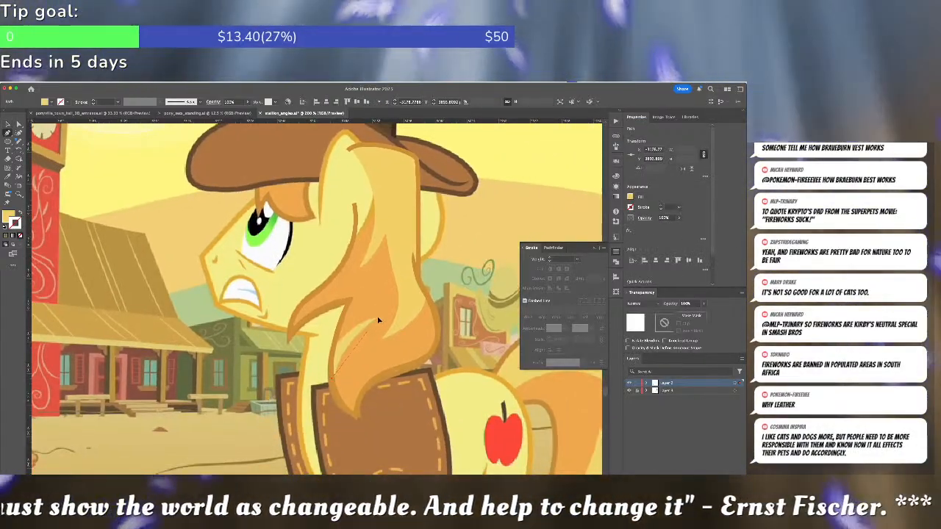
{"action": "left_click", "coordinate": [379, 321]}
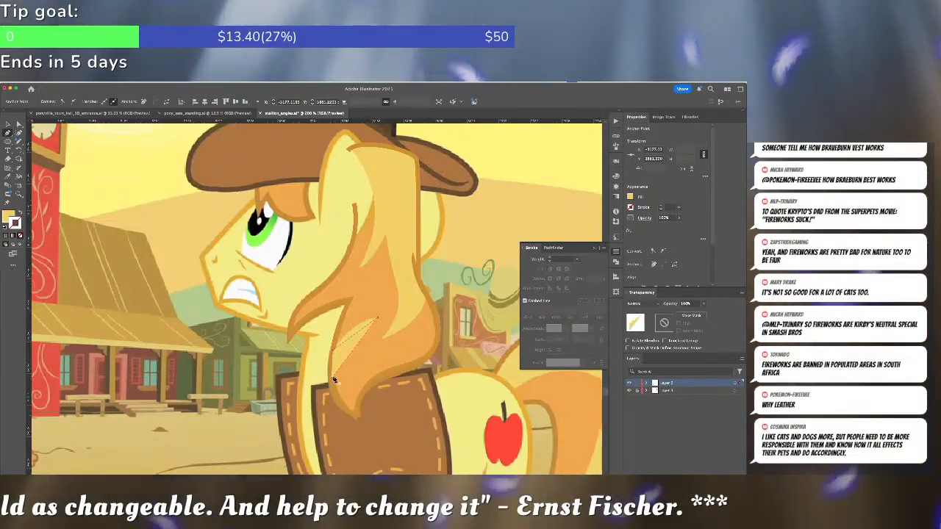
{"action": "left_click", "coordinate": [332, 381]}
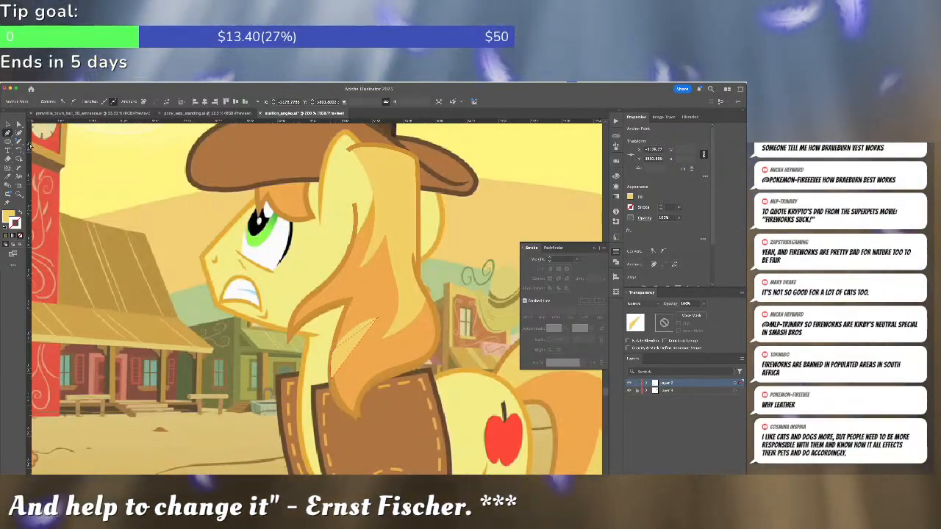
Bend the narrow fill shape's straight inner edge into a curve that follows the light hair strand, and deselect it
{"action": "left_click", "coordinate": [19, 131]}
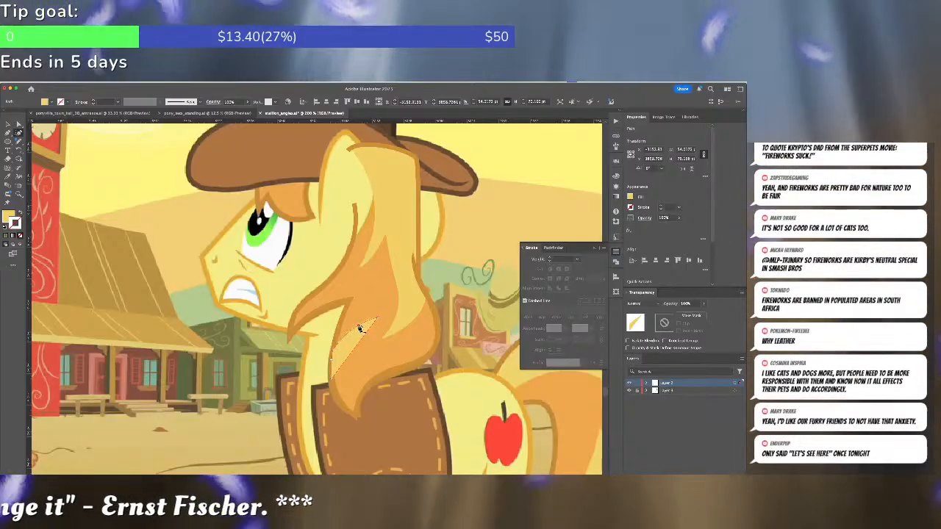
{"action": "left_click_drag", "start_coordinate": [362, 337], "coordinate": [355, 341]}
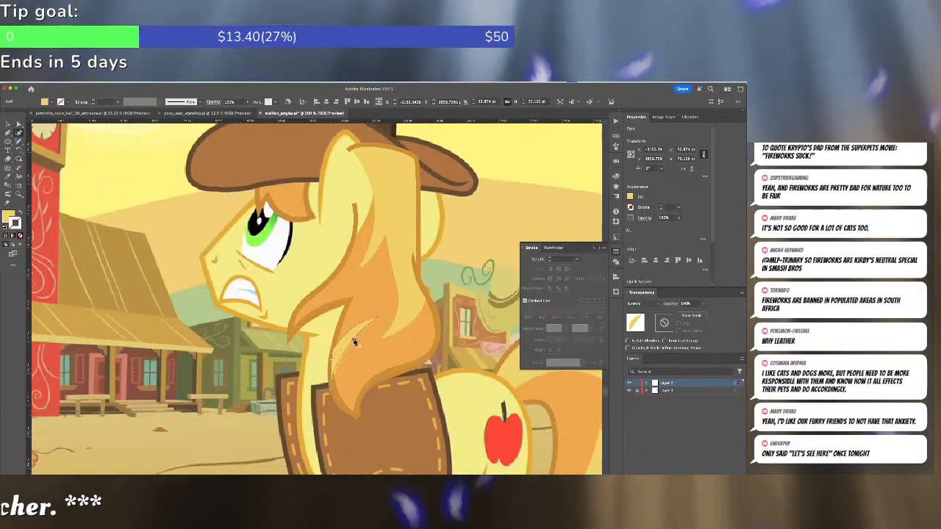
{"action": "key", "text": "v"}
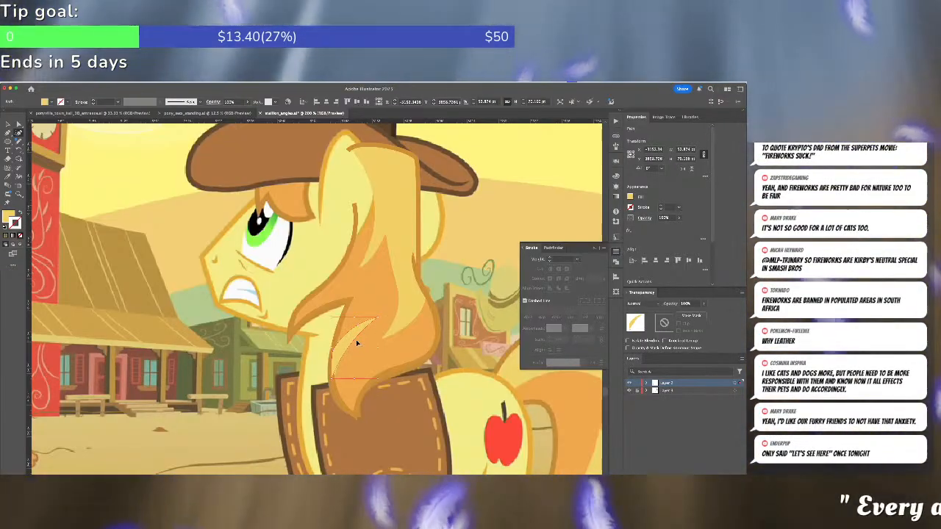
{"action": "left_click", "coordinate": [355, 340]}
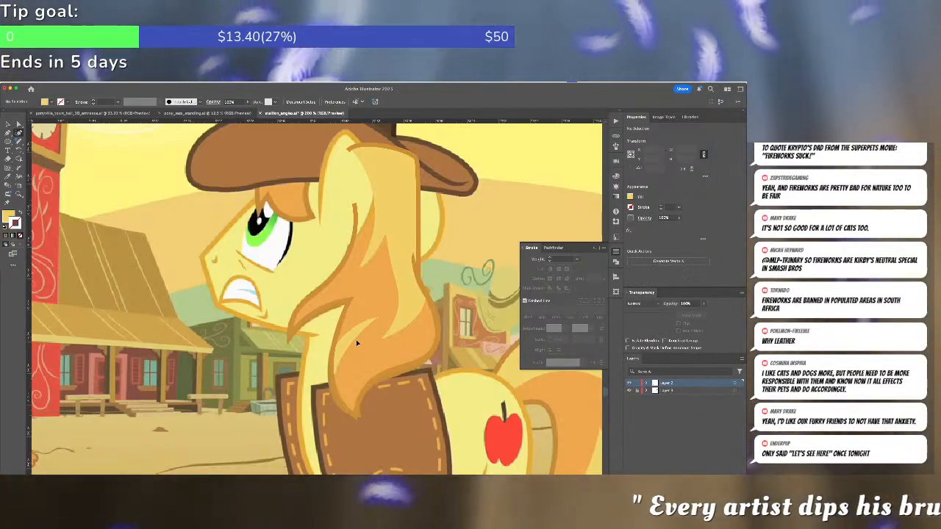
Save the stallion angles document with the new mane fill shapes
{"action": "key", "text": "ctrl+minus"}
{"action": "key", "text": "ctrl+minus"}
{"action": "key", "text": "ctrl+minus"}
{"action": "key", "text": "ctrl+minus"}
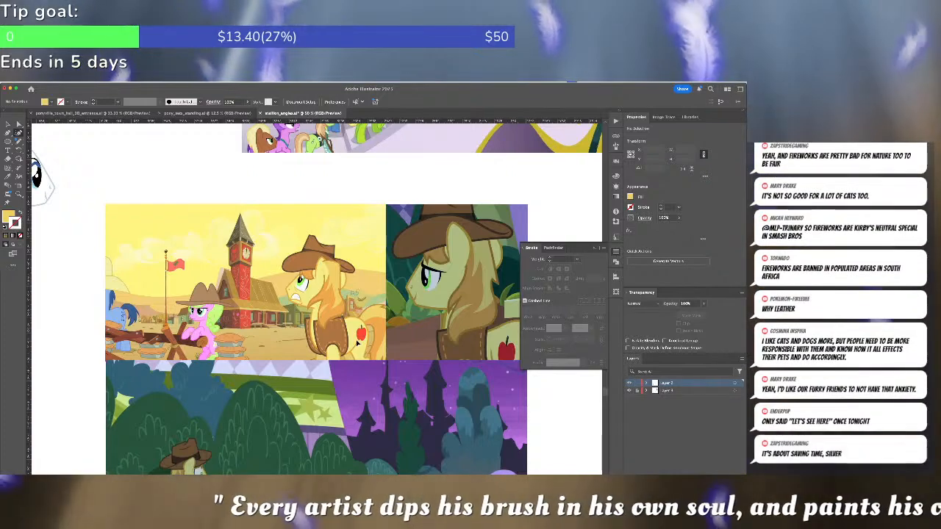
{"action": "key", "text": "ctrl+s"}
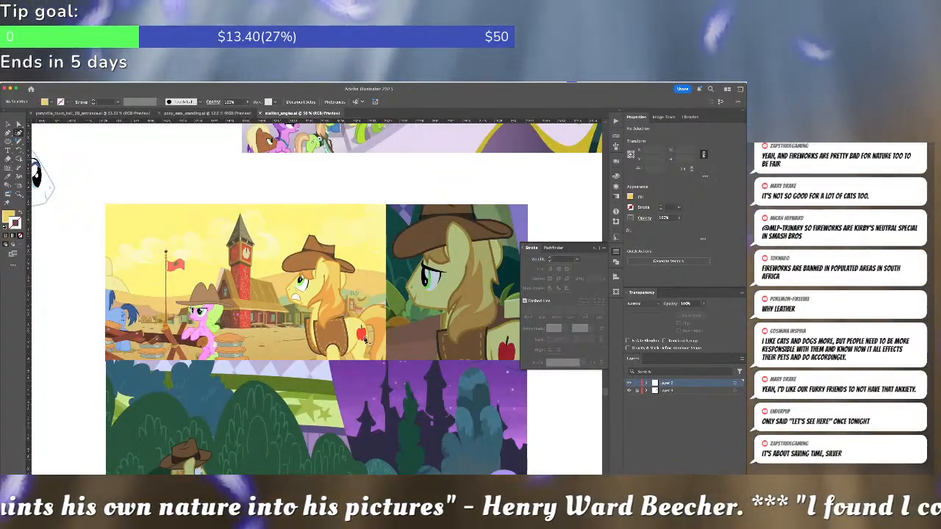
Look over the embedded reference images, from the full-body stallion in the night scene up to the crowd scene
{"action": "scroll", "coordinate": [381, 332], "scroll_direction": "down", "scroll_amount": 3}
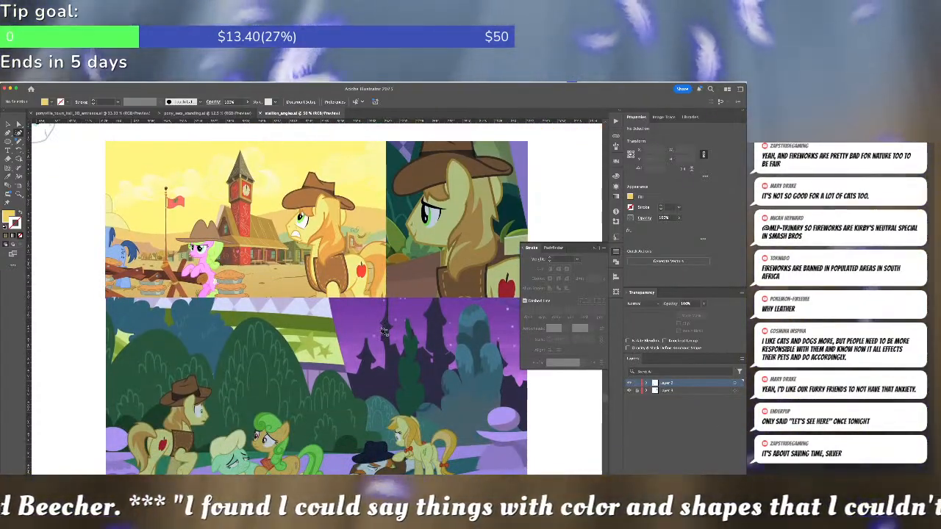
{"action": "scroll", "coordinate": [474, 402], "scroll_direction": "down", "scroll_amount": 1}
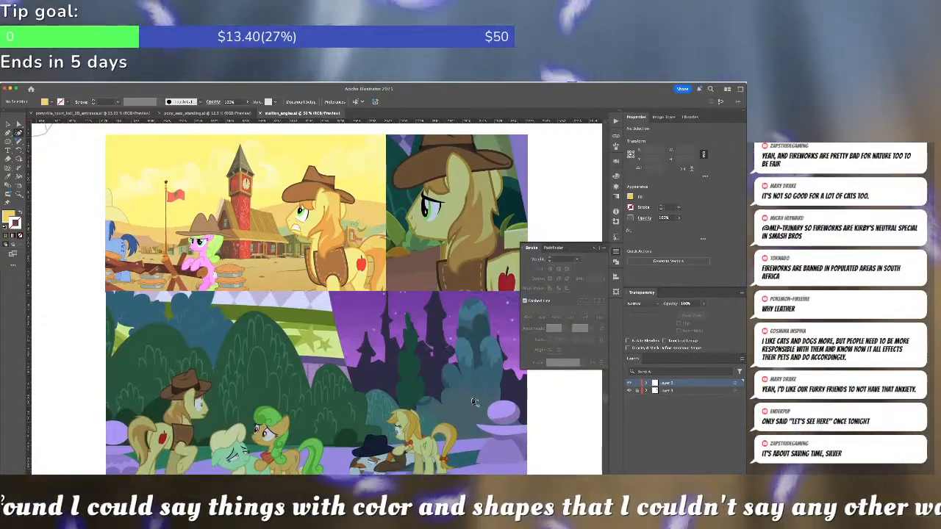
{"action": "scroll", "coordinate": [474, 402], "scroll_direction": "down", "scroll_amount": 2}
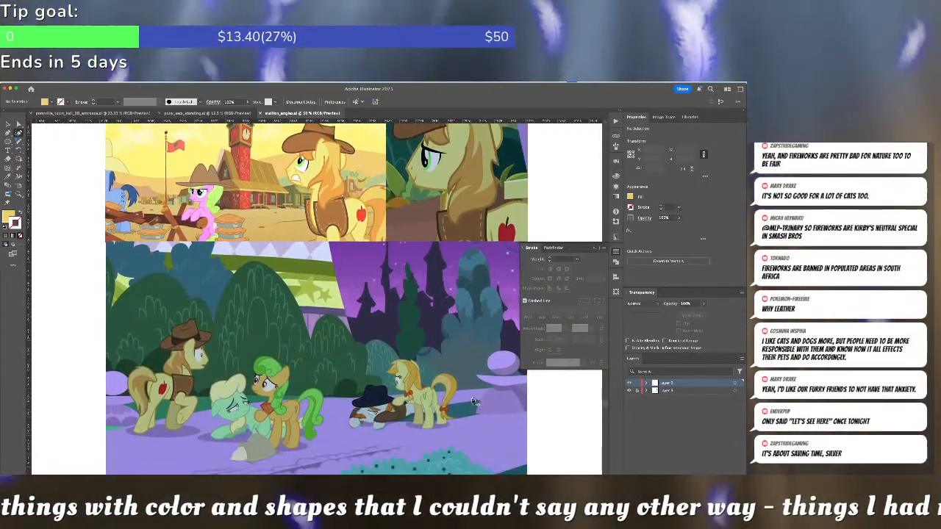
{"action": "scroll", "coordinate": [474, 402], "scroll_direction": "down", "scroll_amount": 3}
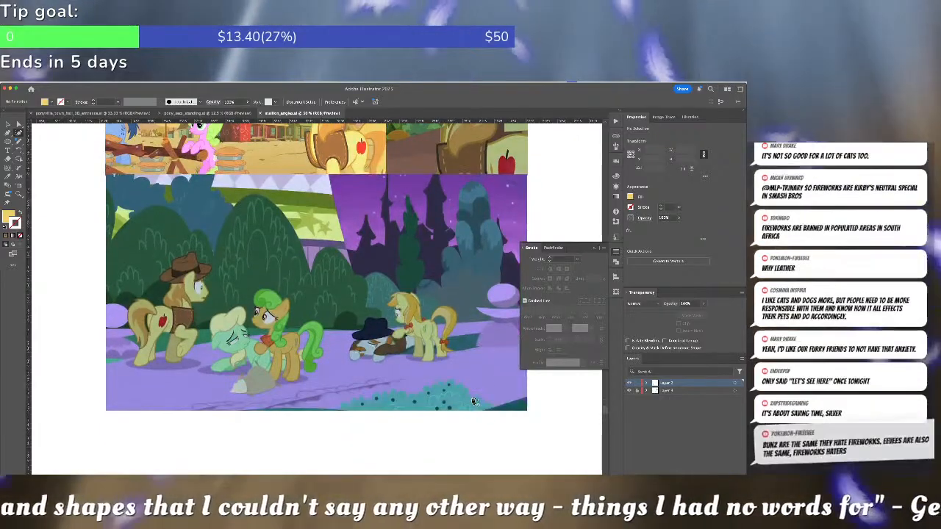
{"action": "scroll", "coordinate": [474, 400], "scroll_direction": "up", "scroll_amount": 8}
{"action": "scroll", "coordinate": [474, 400], "scroll_direction": "up", "scroll_amount": 5}
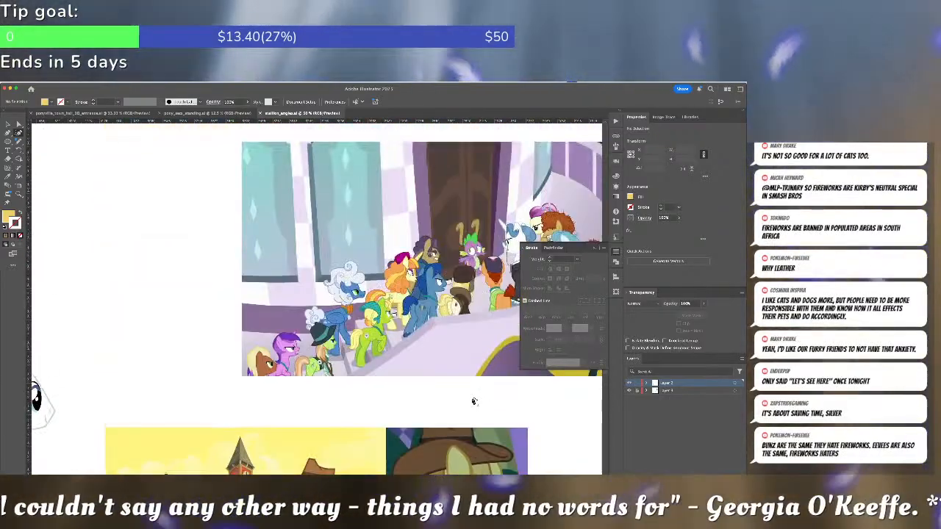